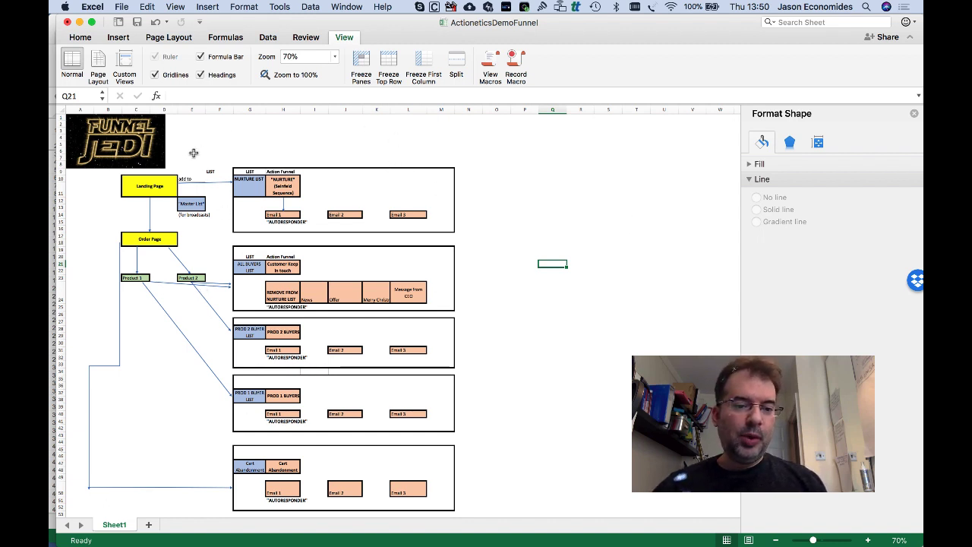
Switch from the ActioneticsDemoFunnel workbook to Workbook1, where the funnel is partly built.
click(491, 248)
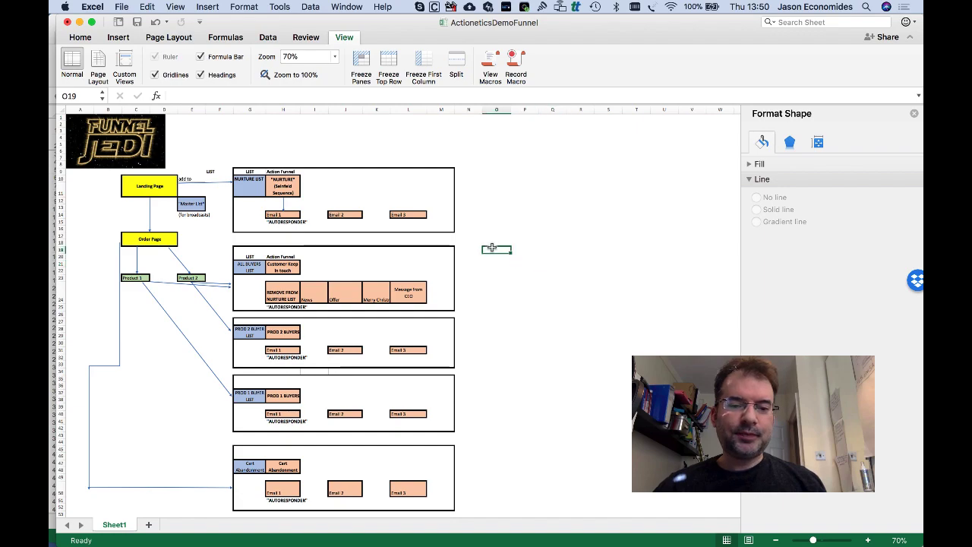
click(375, 196)
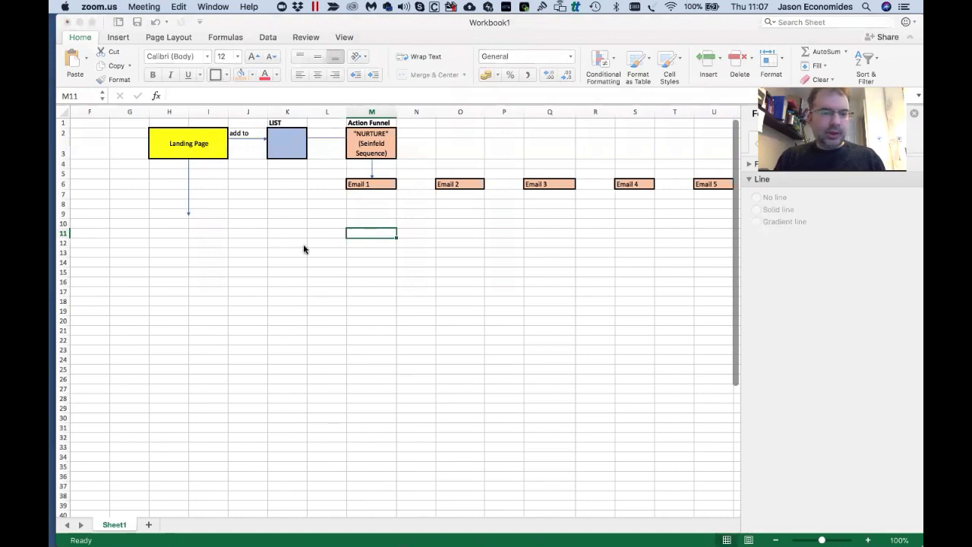
Make the Landing Page label bold.
click(186, 146)
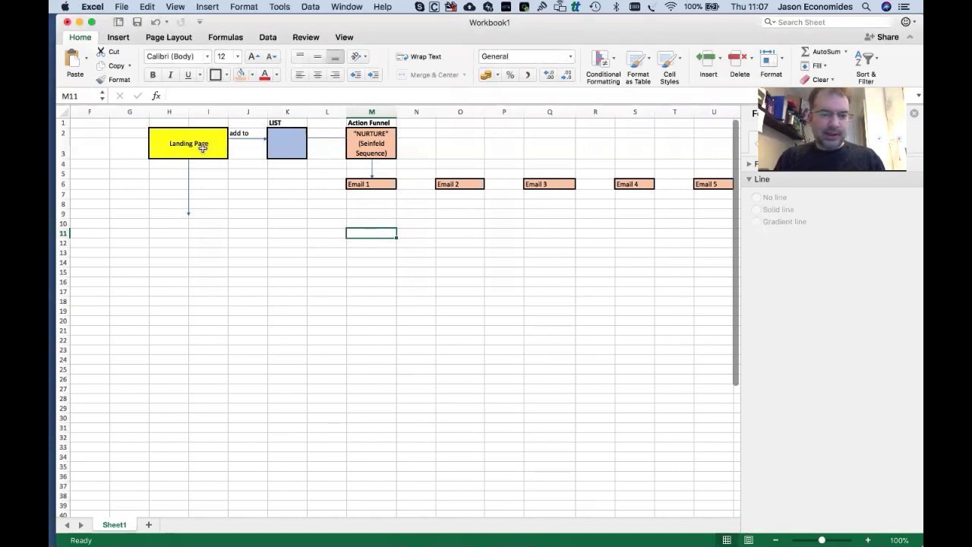
click(188, 144)
key(super+b)
click(307, 259)
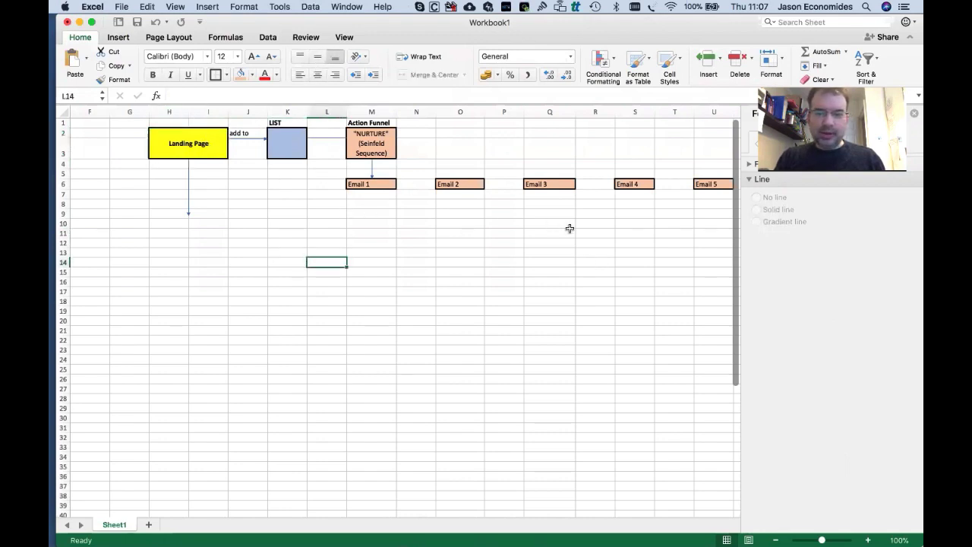
click(191, 146)
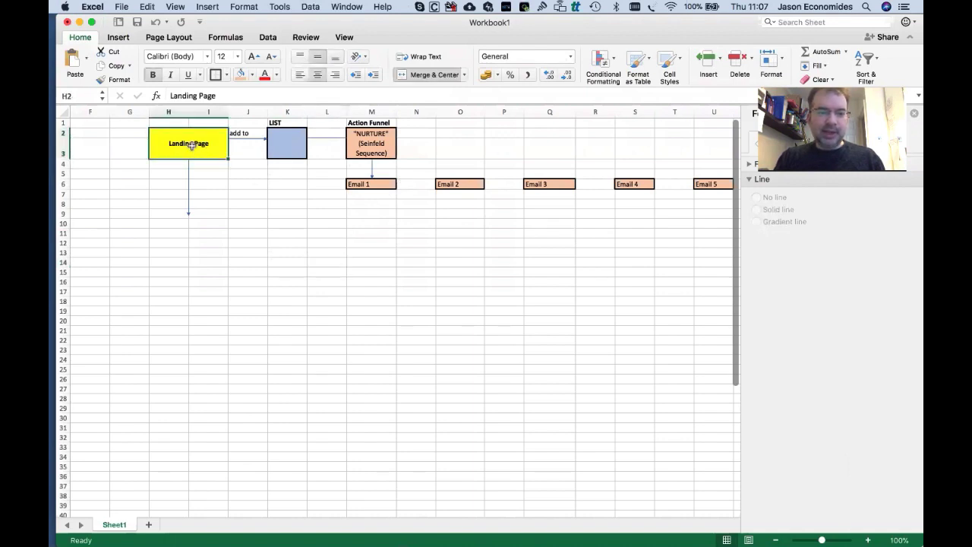
Label the blue list box 'Master List'.
click(291, 140)
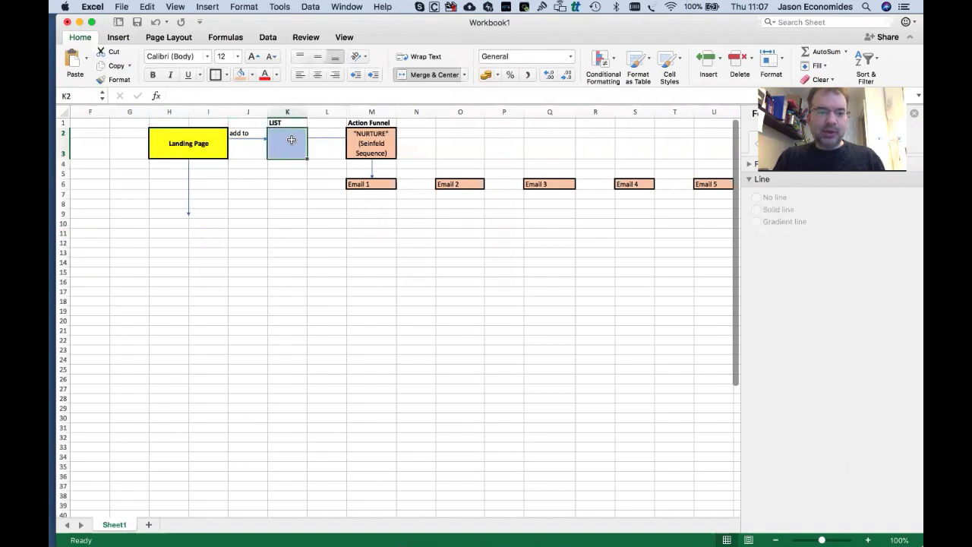
text("Master)
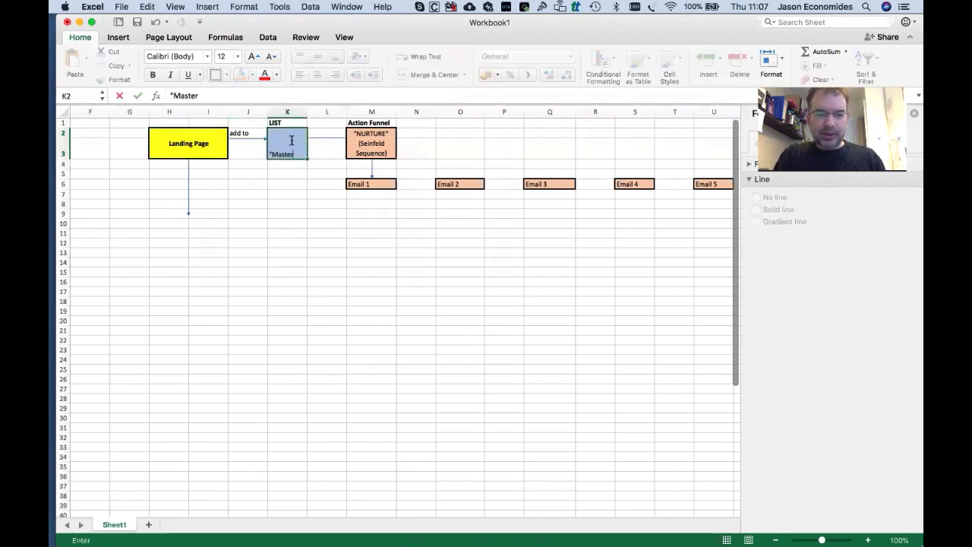
text( List")
key(Return)
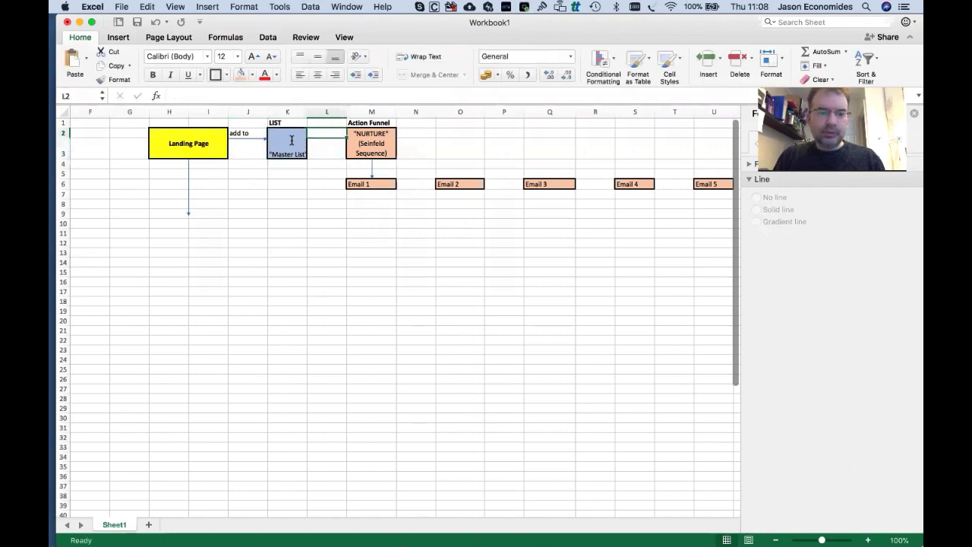
click(325, 213)
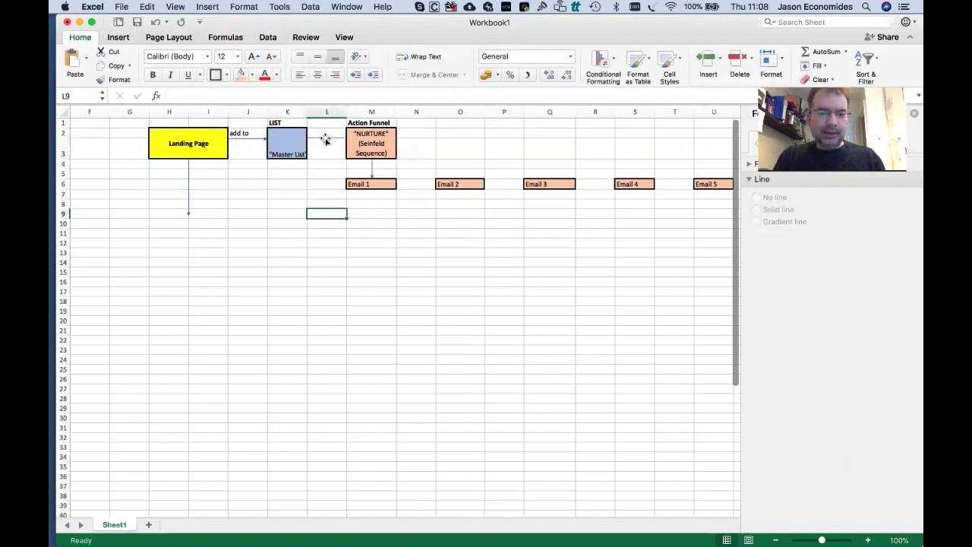
click(287, 148)
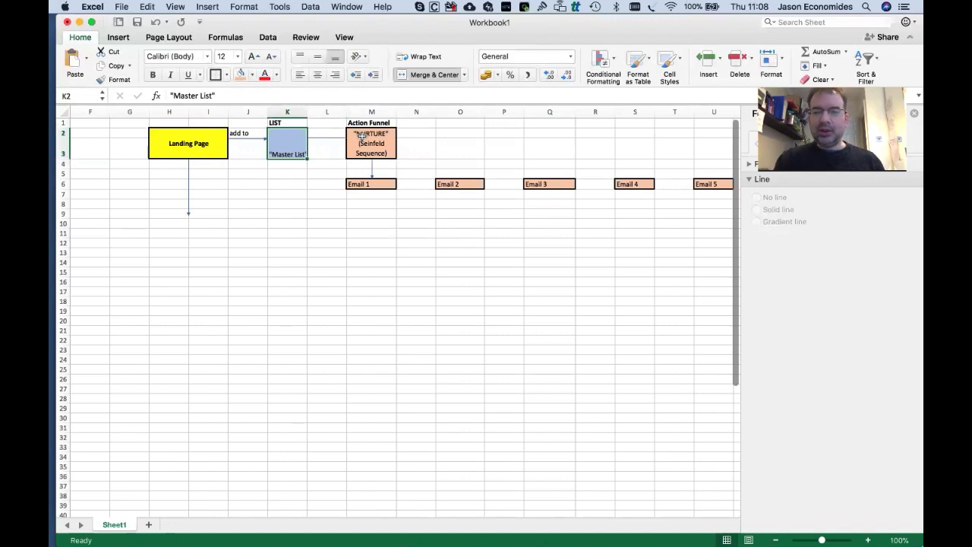
click(294, 173)
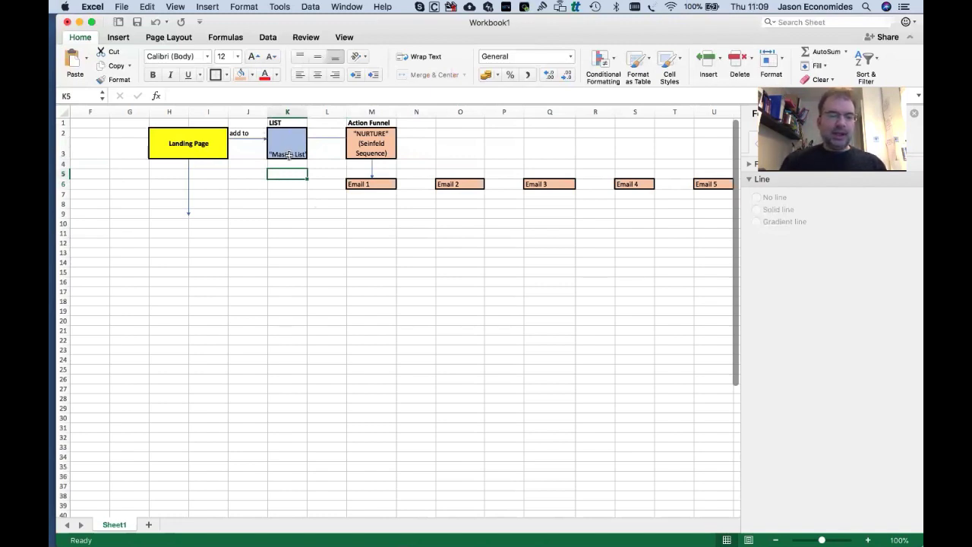
Turn on text wrapping for the Master List cell in Format Cells.
right_click(288, 144)
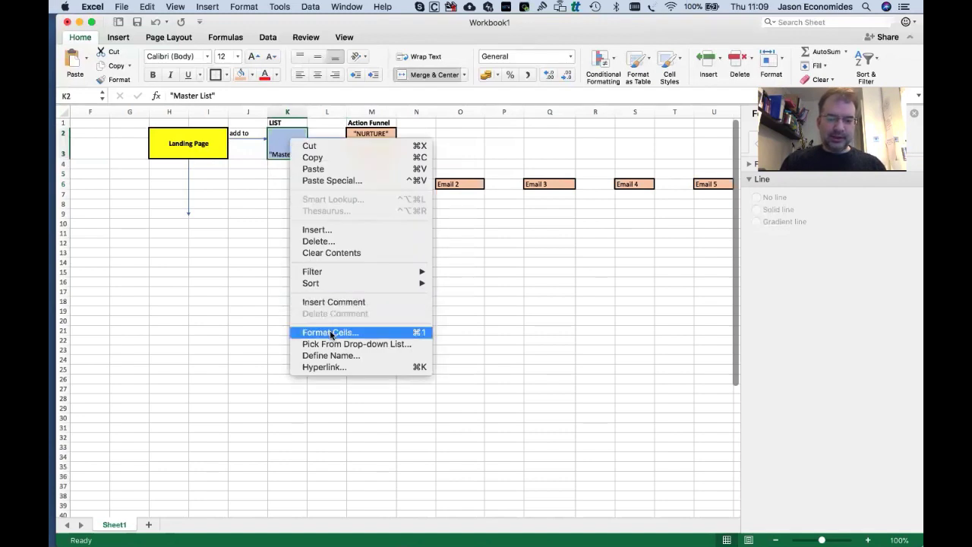
click(327, 332)
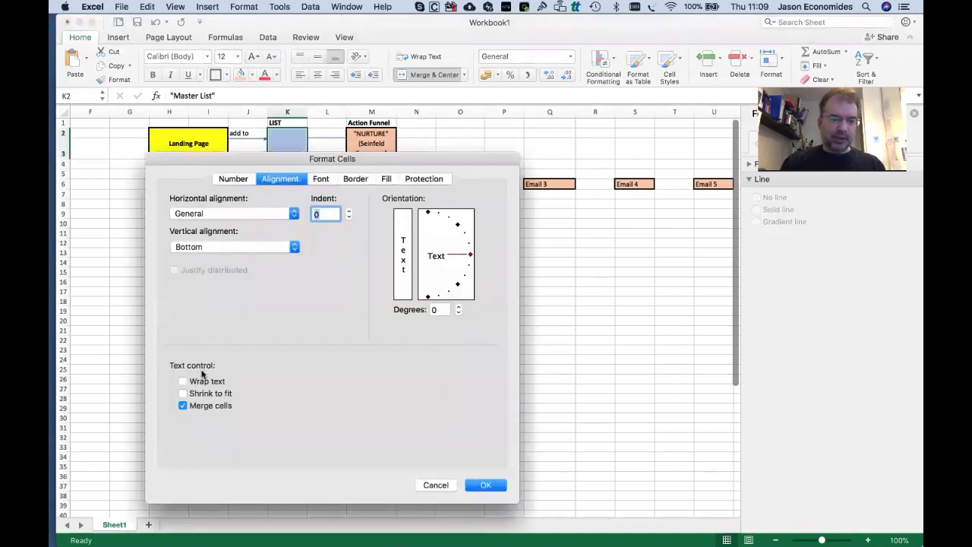
click(212, 381)
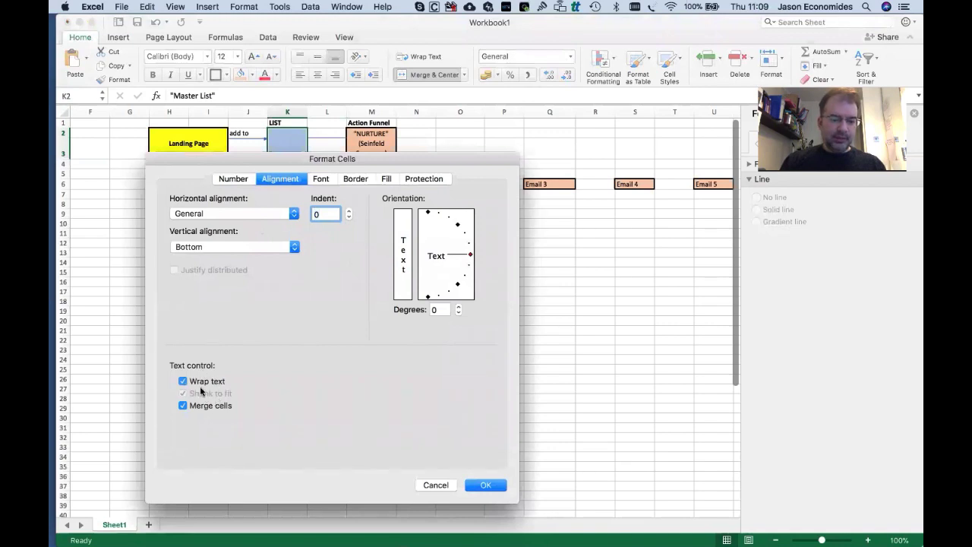
click(182, 382)
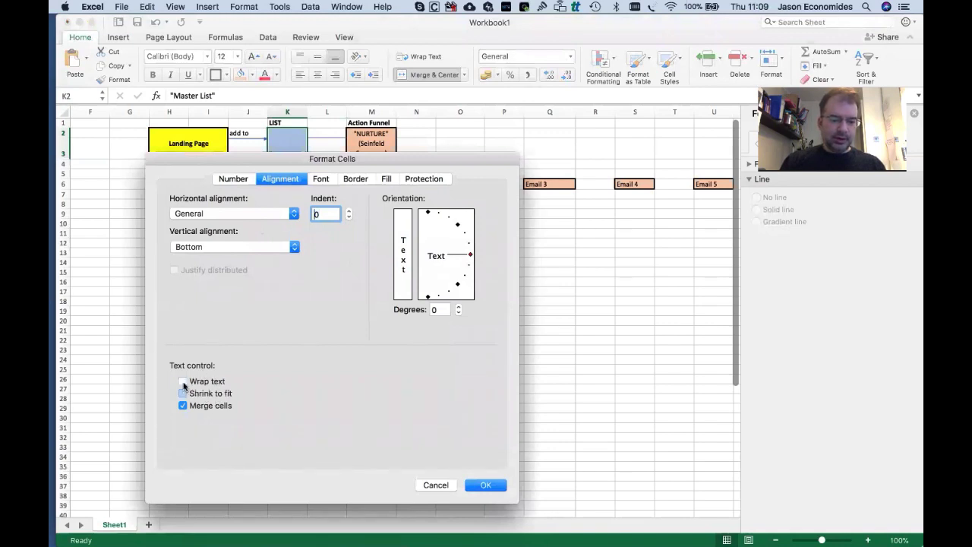
click(182, 381)
click(484, 484)
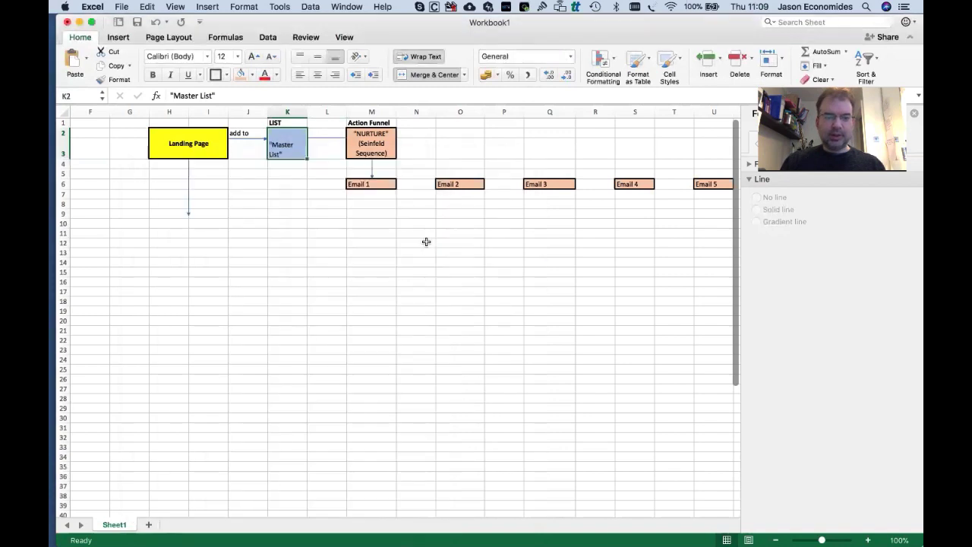
Set the Master List label's horizontal and vertical alignment to Center.
right_click(287, 145)
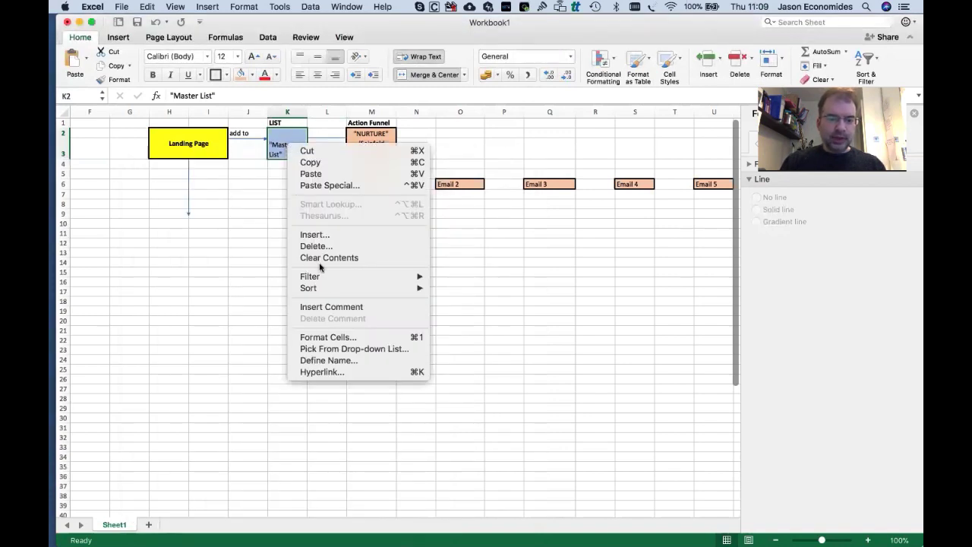
click(326, 337)
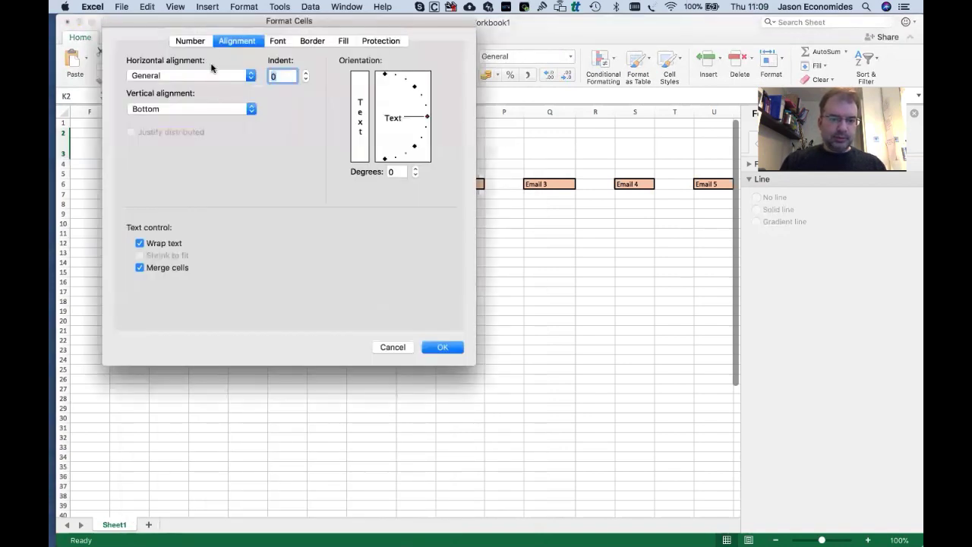
click(174, 76)
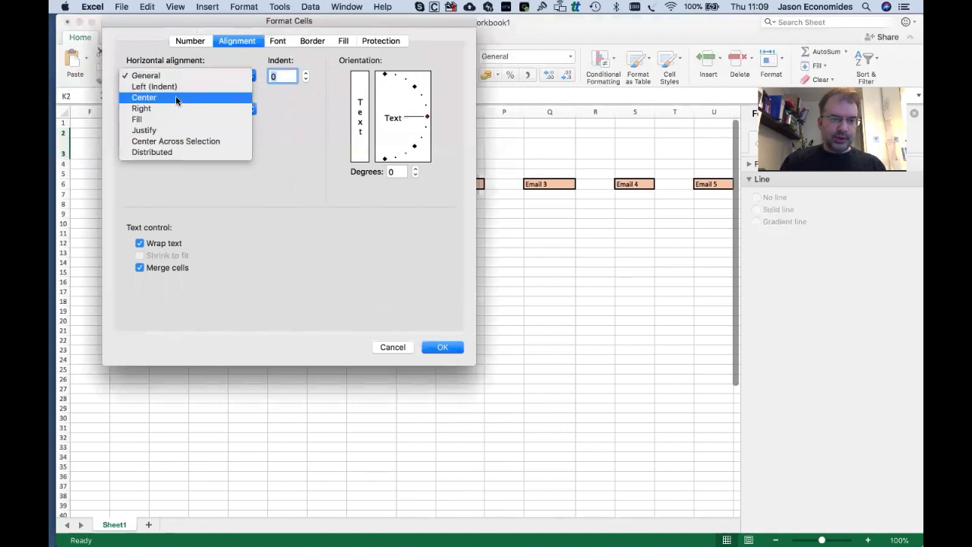
click(176, 97)
click(184, 110)
click(184, 98)
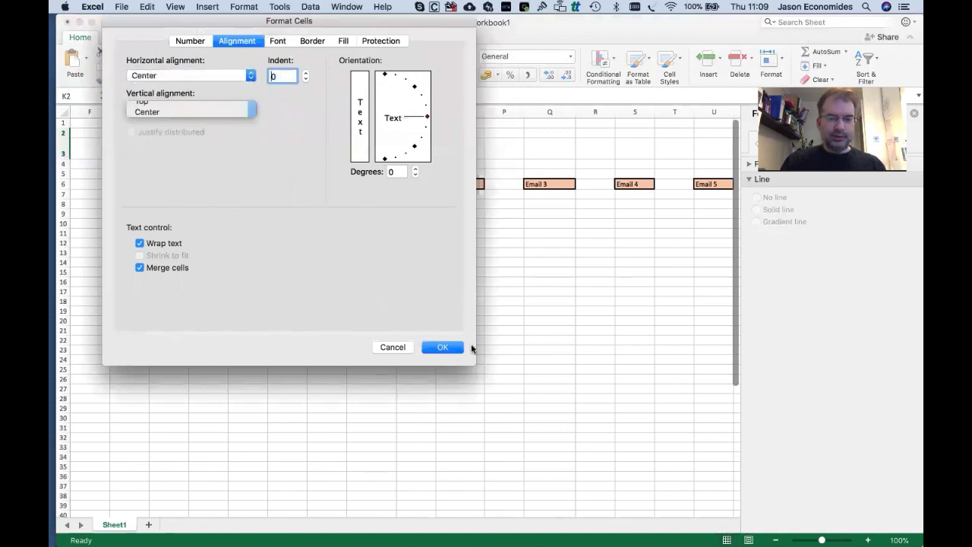
click(456, 347)
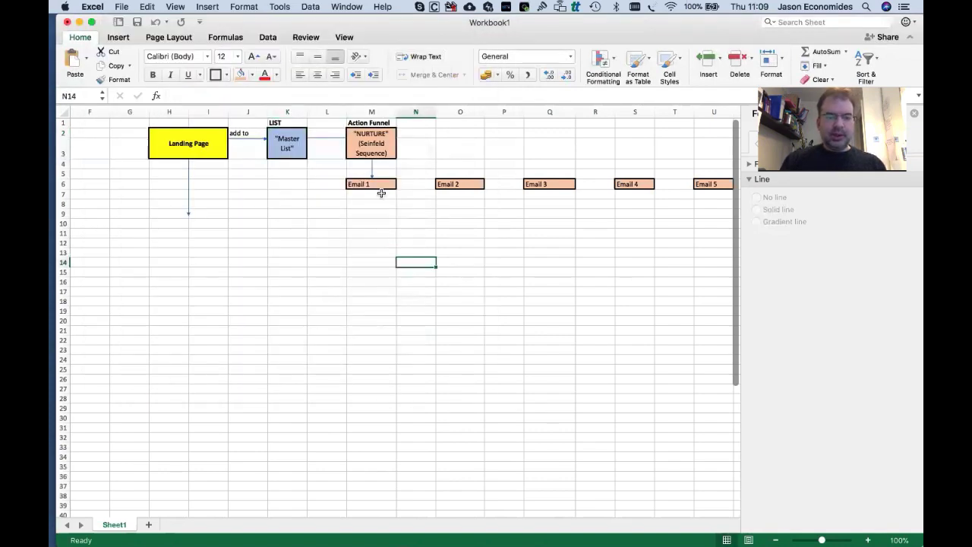
click(381, 193)
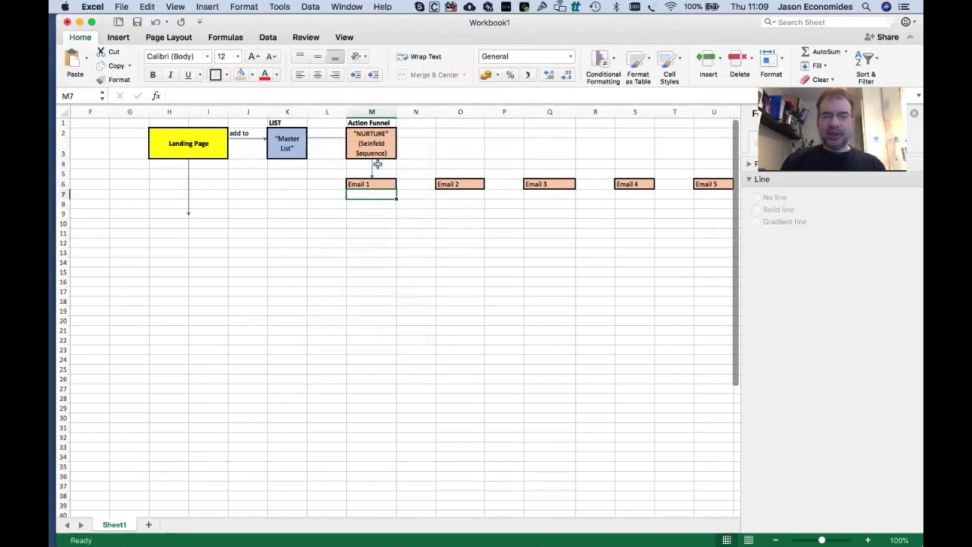
click(545, 202)
click(372, 182)
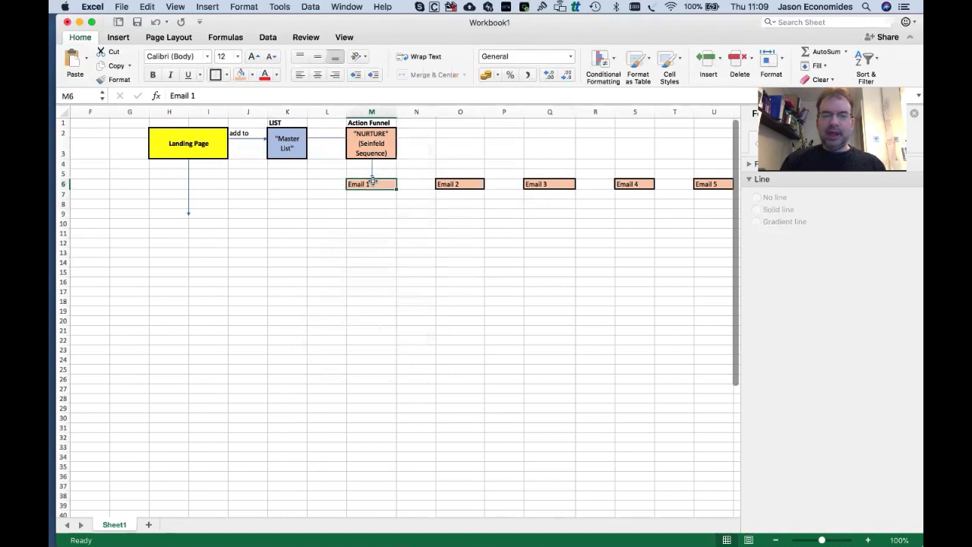
key(Right)
key(Right)
key(Right)
key(Right)
key(Right)
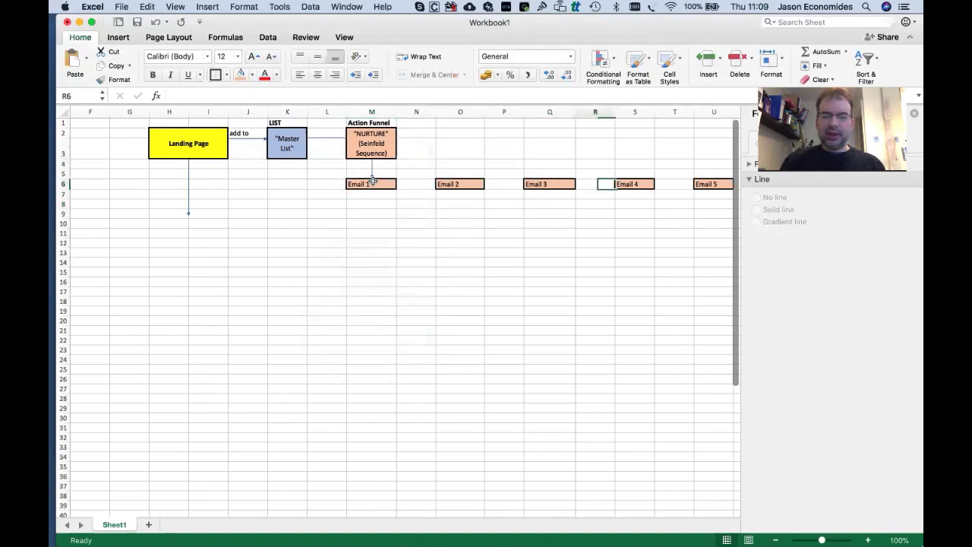
key(Right)
key(Right)
key(Right)
key(Left)
key(Left)
key(Left)
key(Left)
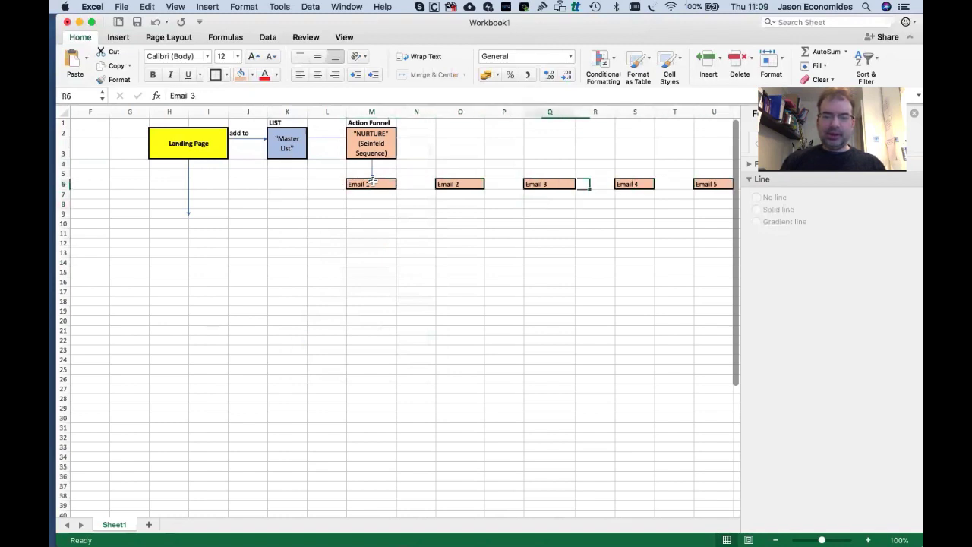
key(Left)
key(Left)
key(Left)
key(Left)
key(Left)
key(Down)
key(Up)
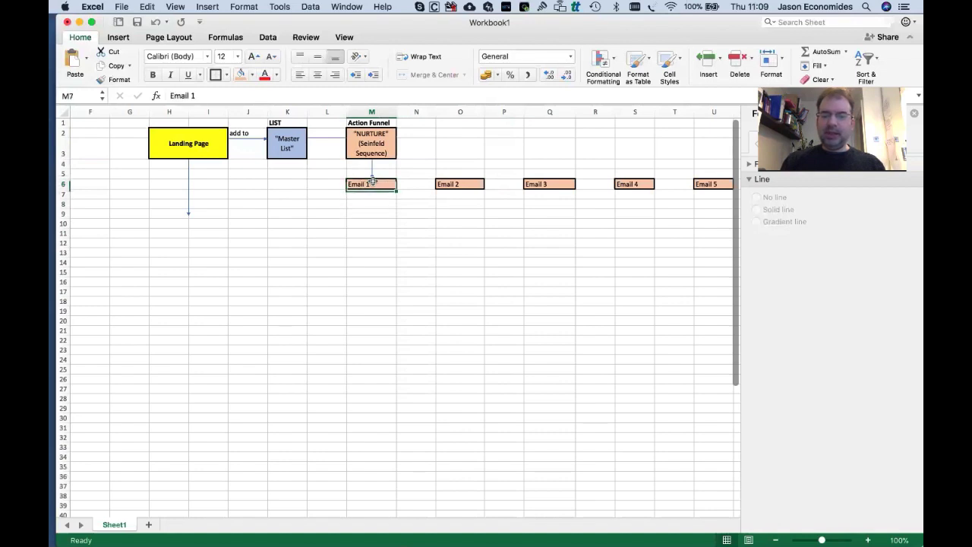
key(Down)
key(Up)
key(Right)
key(Right)
key(Right)
key(Right)
key(Right)
key(Right)
key(Right)
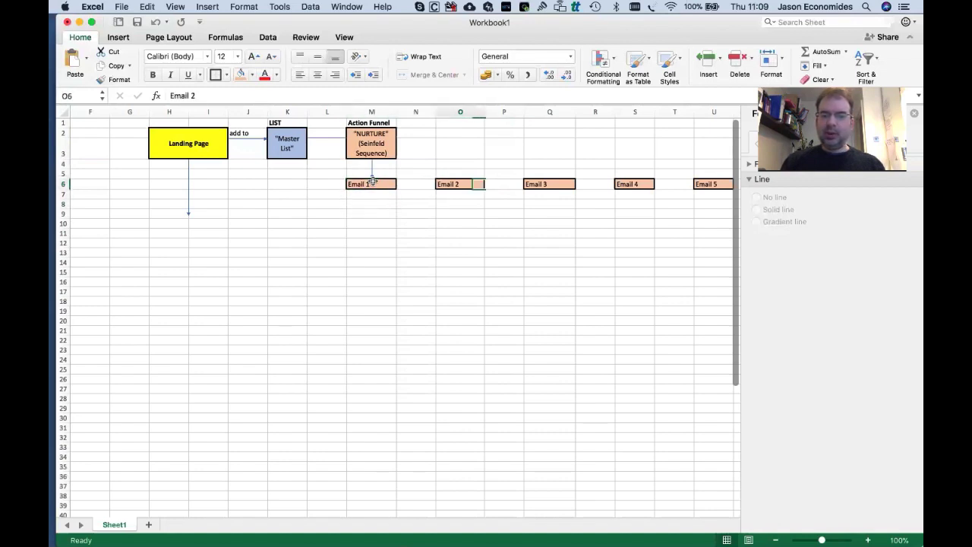
key(Right)
key(Left)
key(Left)
key(Left)
key(Left)
key(Left)
key(Left)
key(Left)
key(Left)
key(Left)
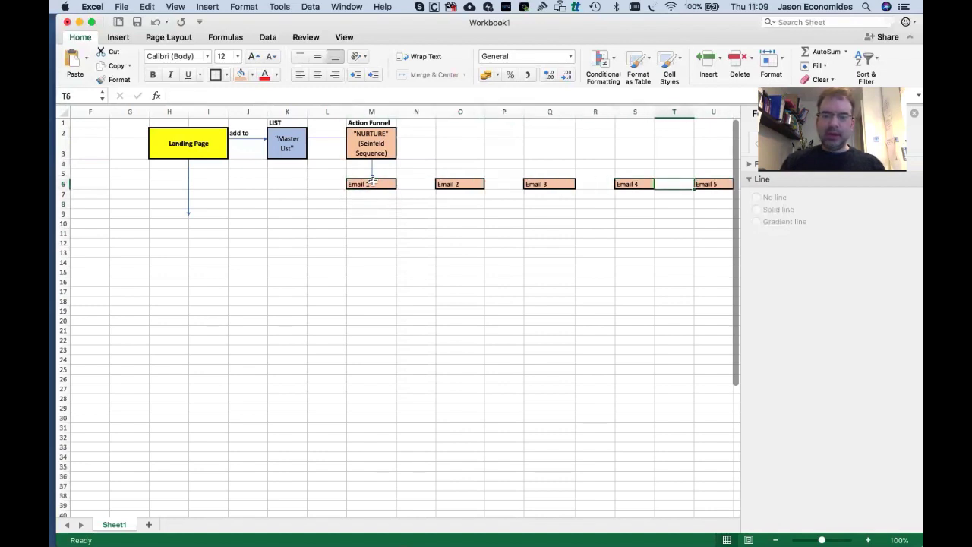
key(Right)
key(Down)
key(Down)
key(Up)
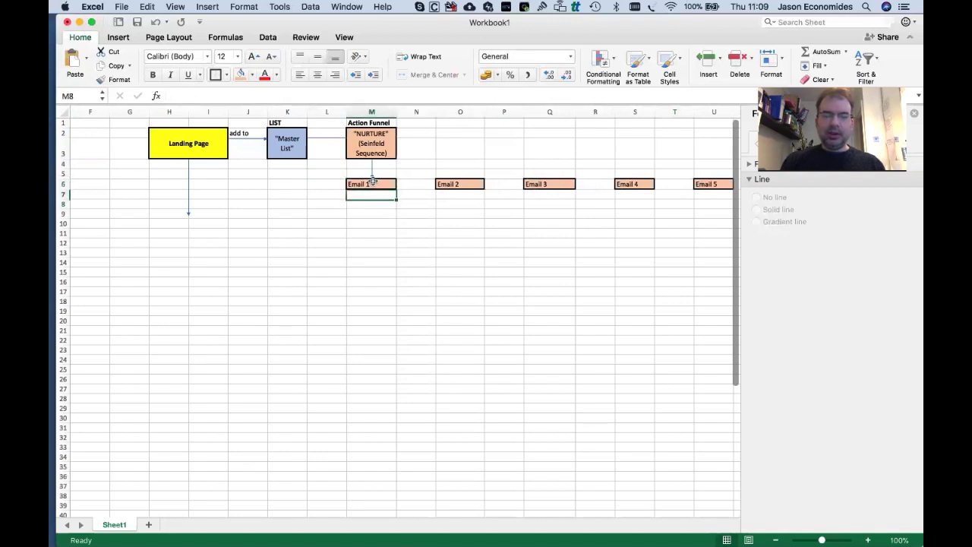
key(Up)
key(Down)
key(Down)
key(Up)
key(Up)
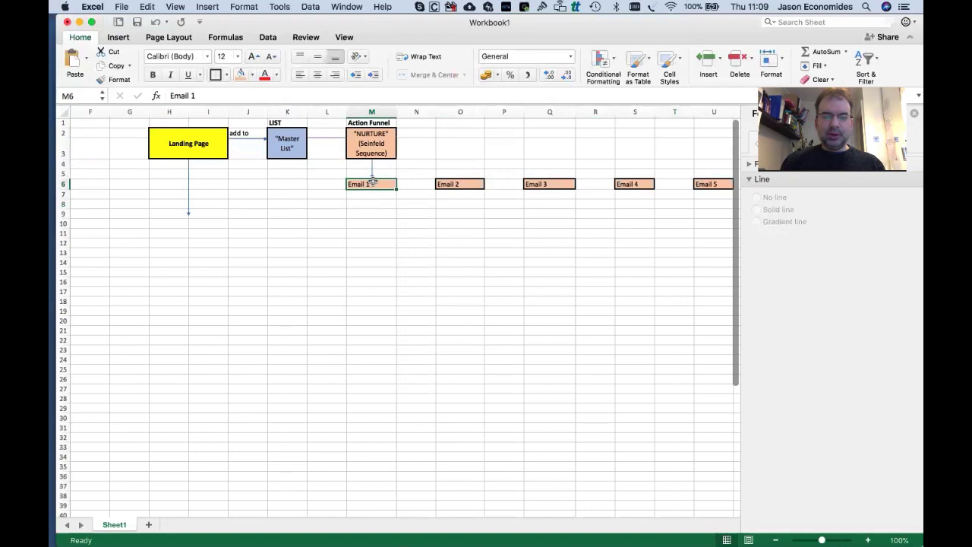
key(Down)
key(Down)
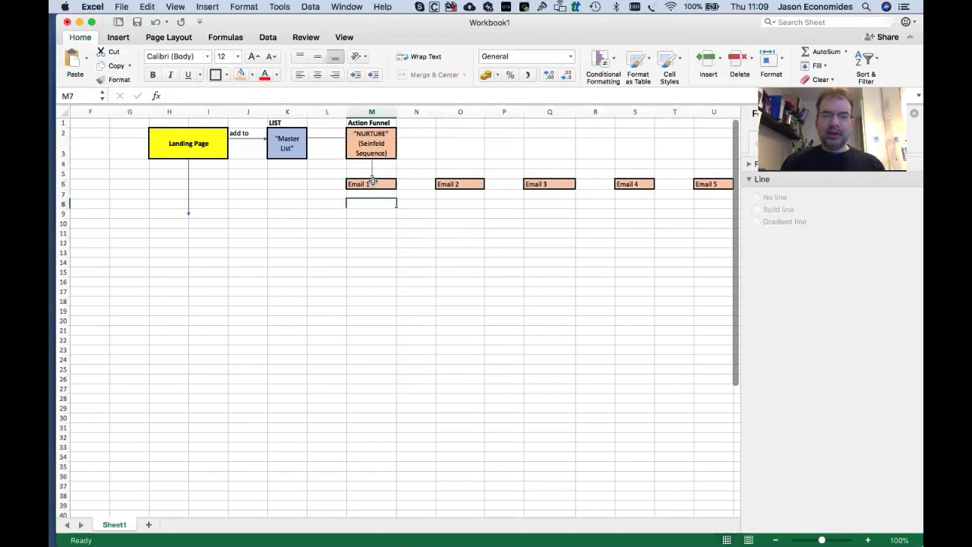
key(Up)
key(Up)
key(Down)
key(Down)
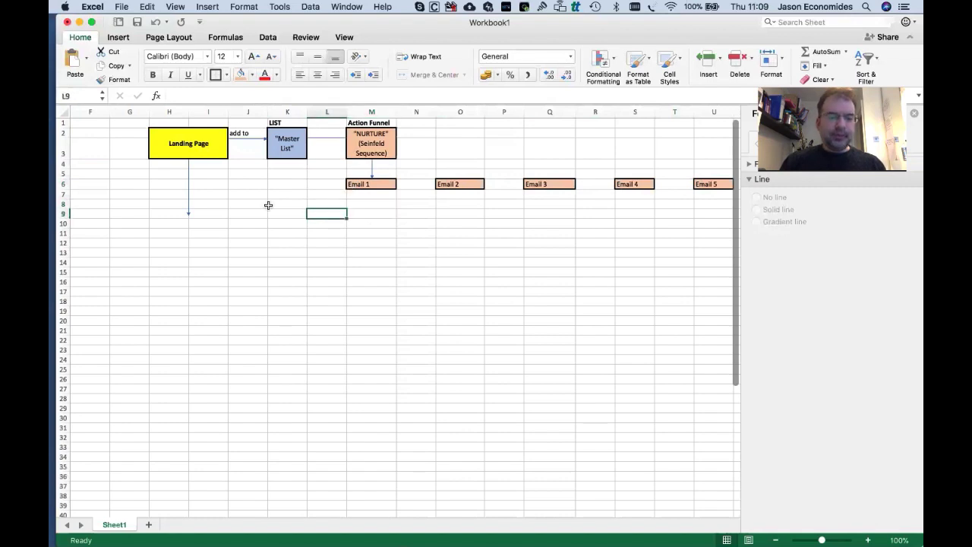
Shorten the arrow below the Landing Page box.
click(190, 151)
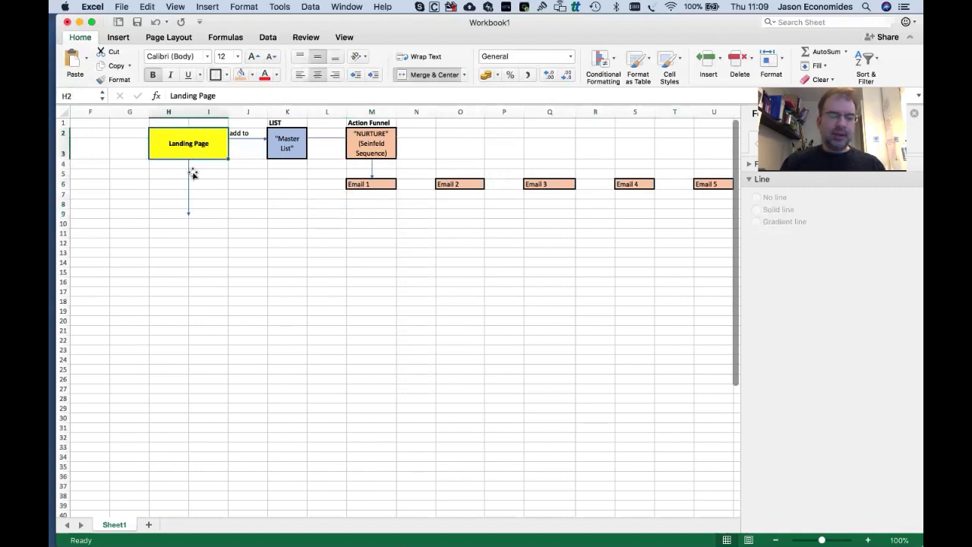
click(190, 212)
drag(189, 215, 188, 198)
click(211, 222)
Copy Landing Page into H9, rename it Order Page, and extend the arrow to it.
click(193, 136)
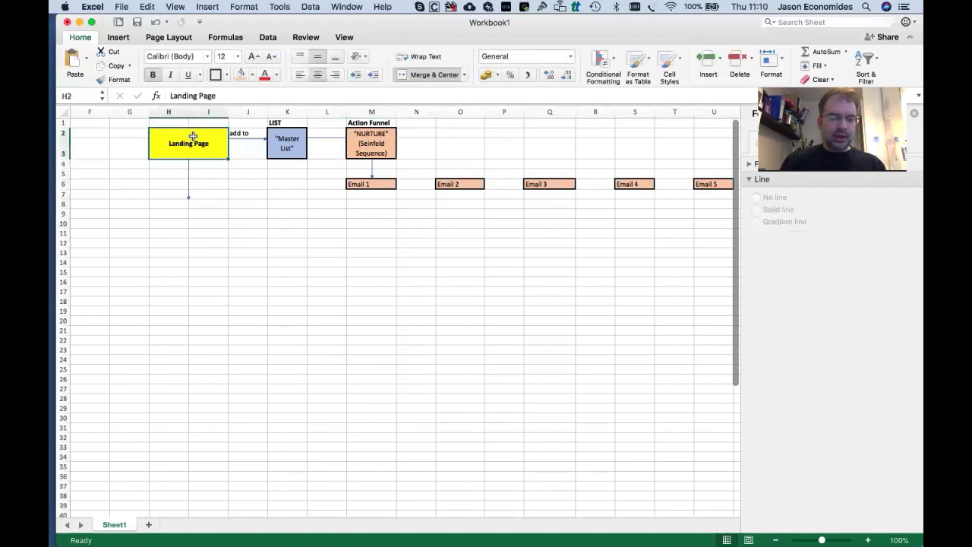
key(super+c)
click(178, 212)
key(super+v)
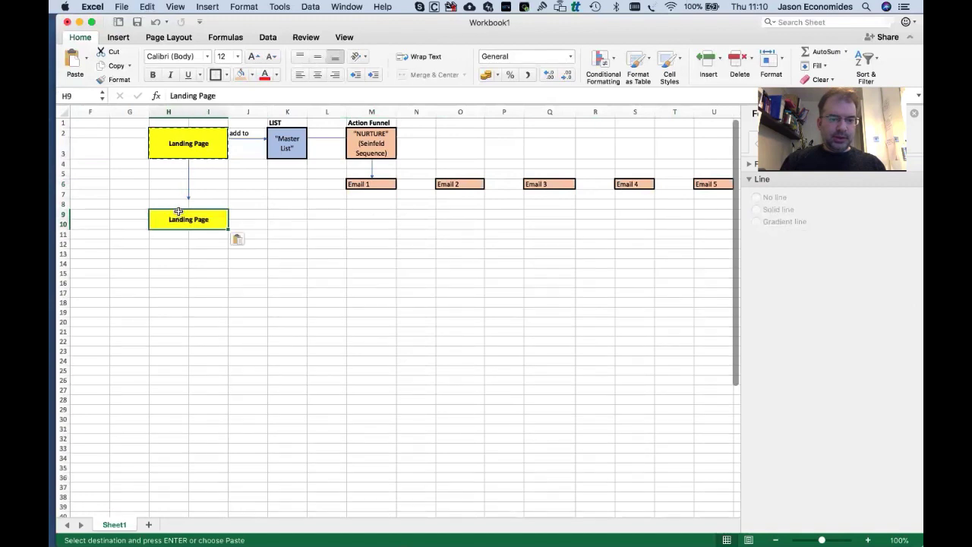
click(194, 253)
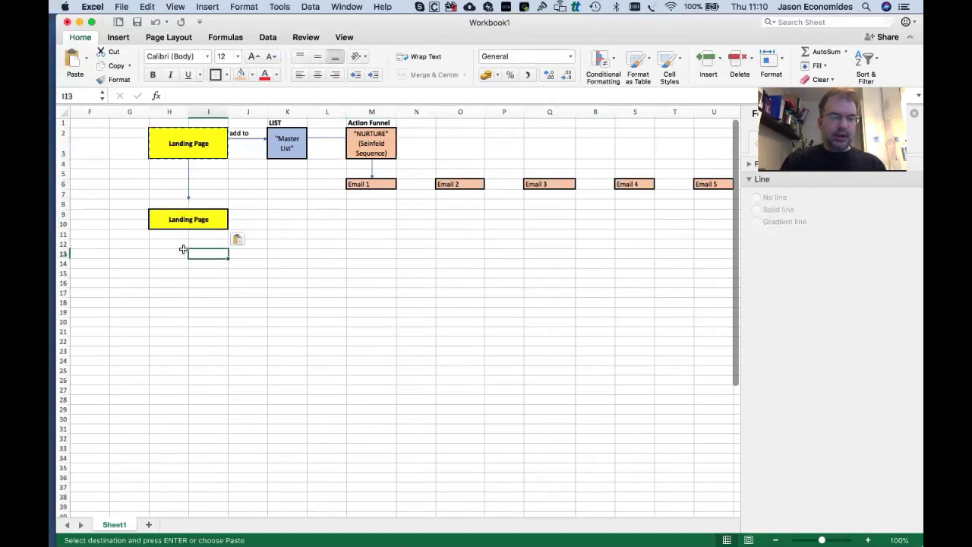
click(183, 219)
double_click(183, 220)
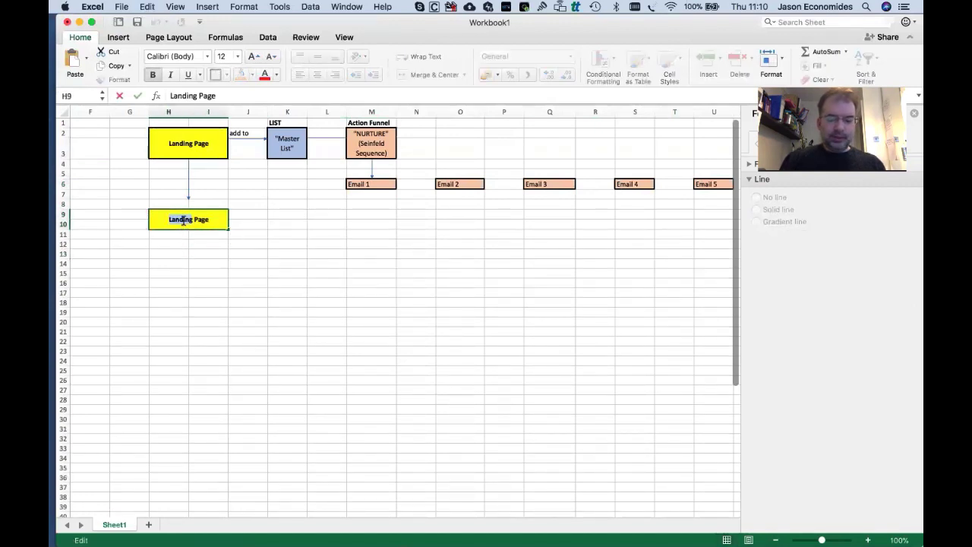
text(Order)
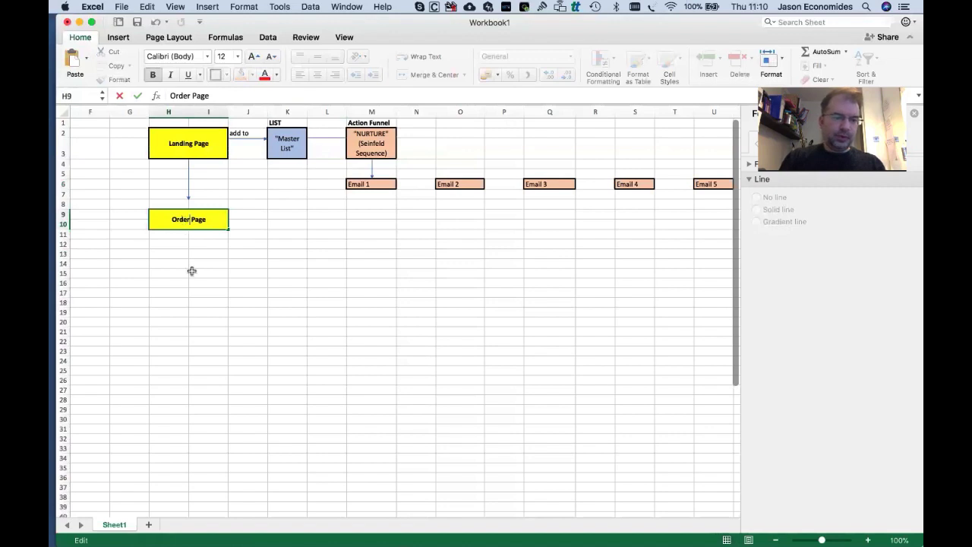
click(192, 271)
drag(189, 199, 189, 209)
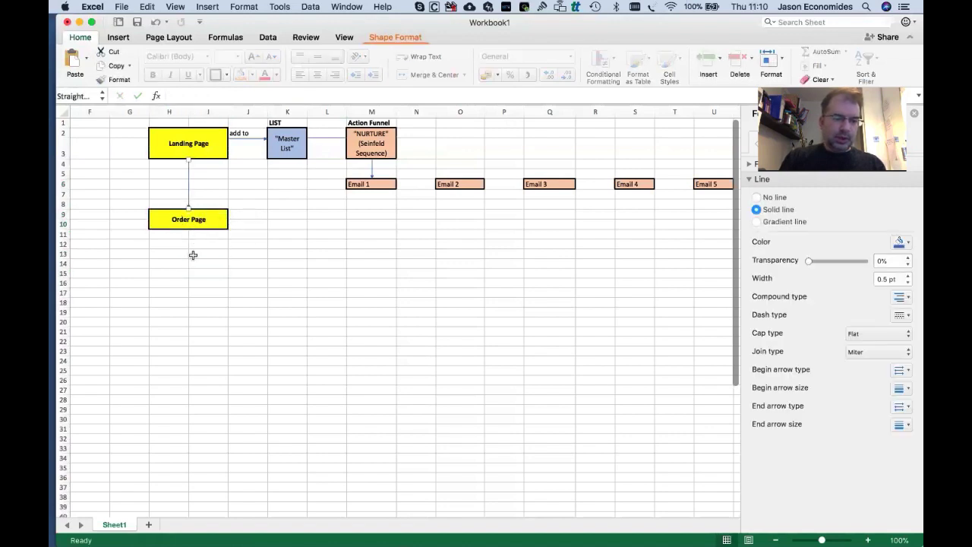
click(192, 254)
click(201, 275)
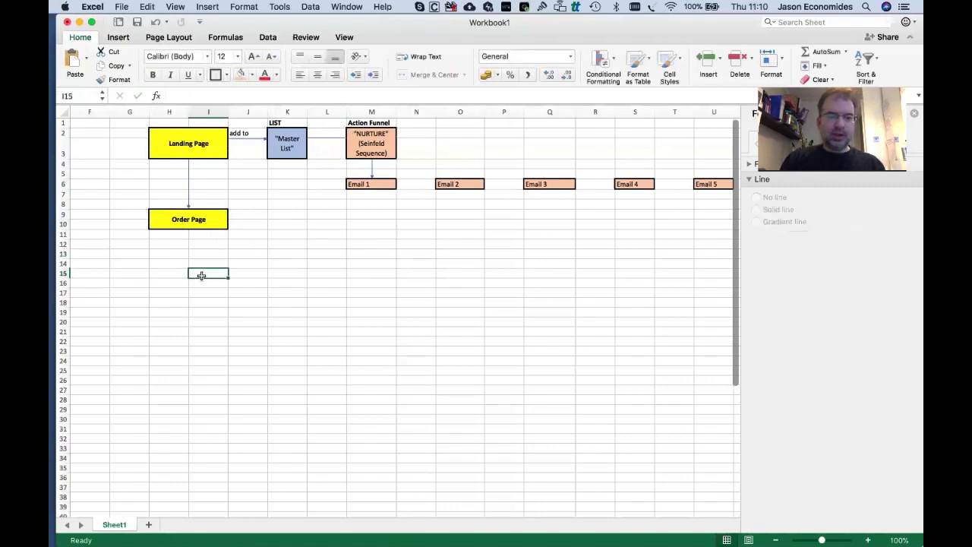
click(184, 149)
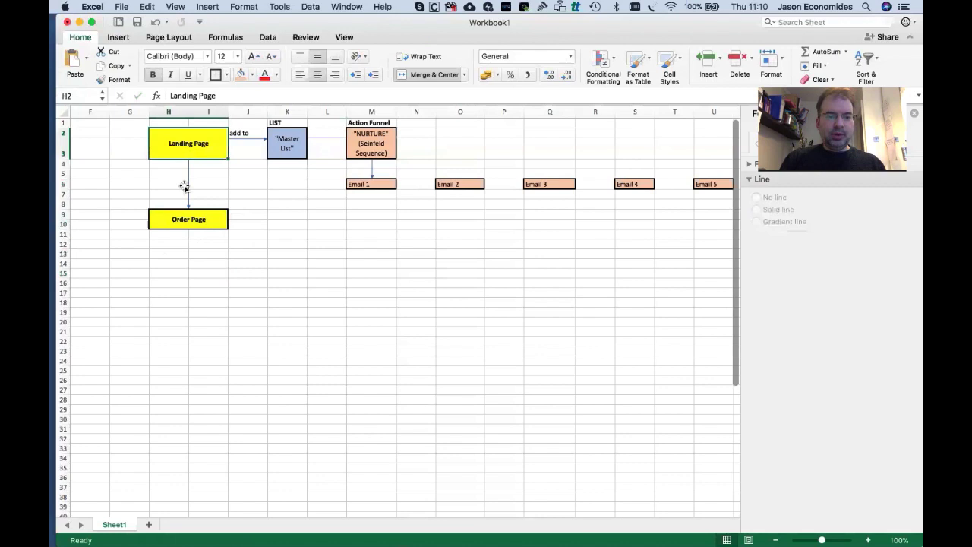
click(191, 222)
click(194, 147)
click(193, 224)
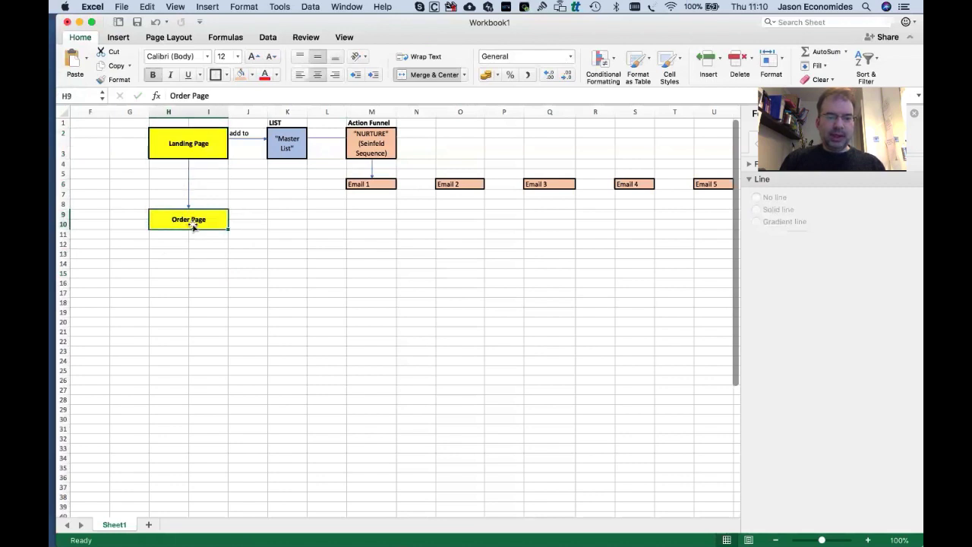
click(286, 215)
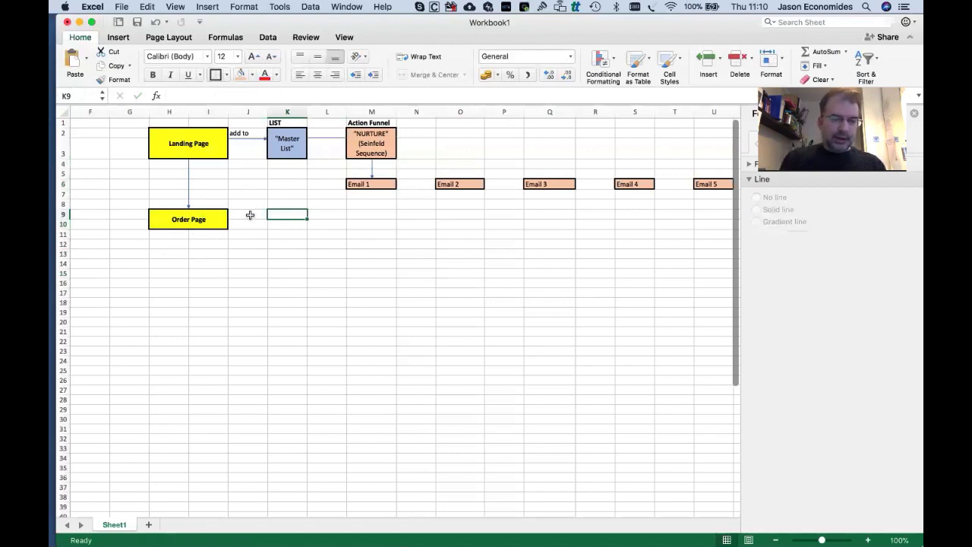
click(286, 263)
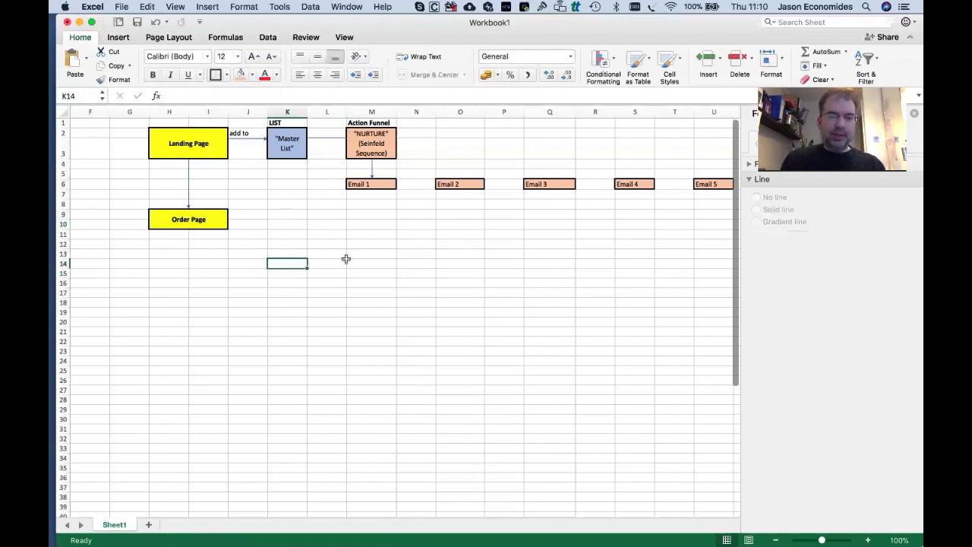
click(363, 218)
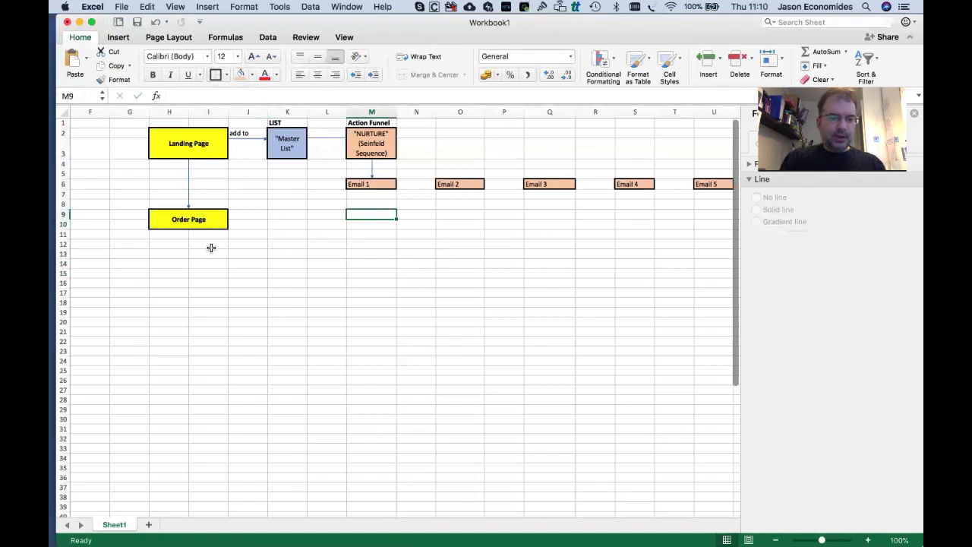
click(187, 243)
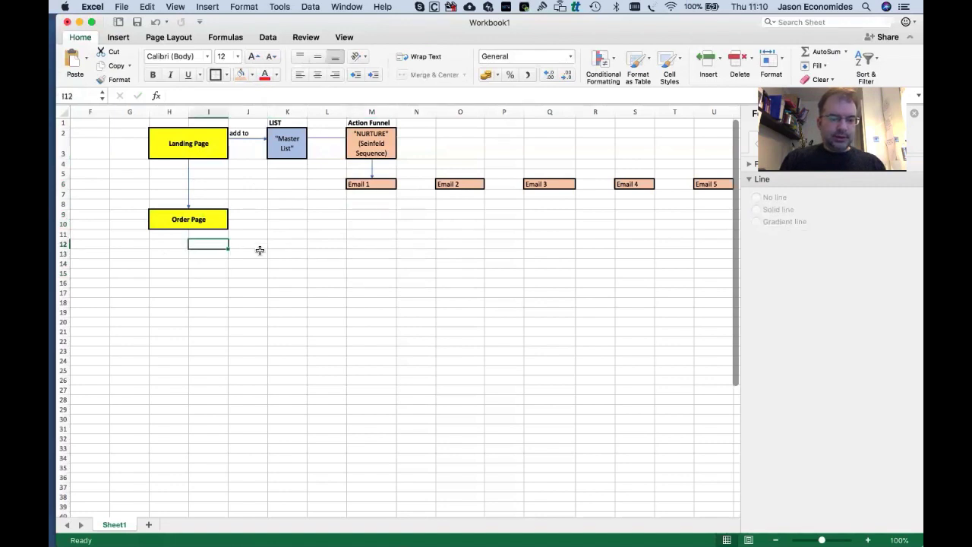
click(161, 245)
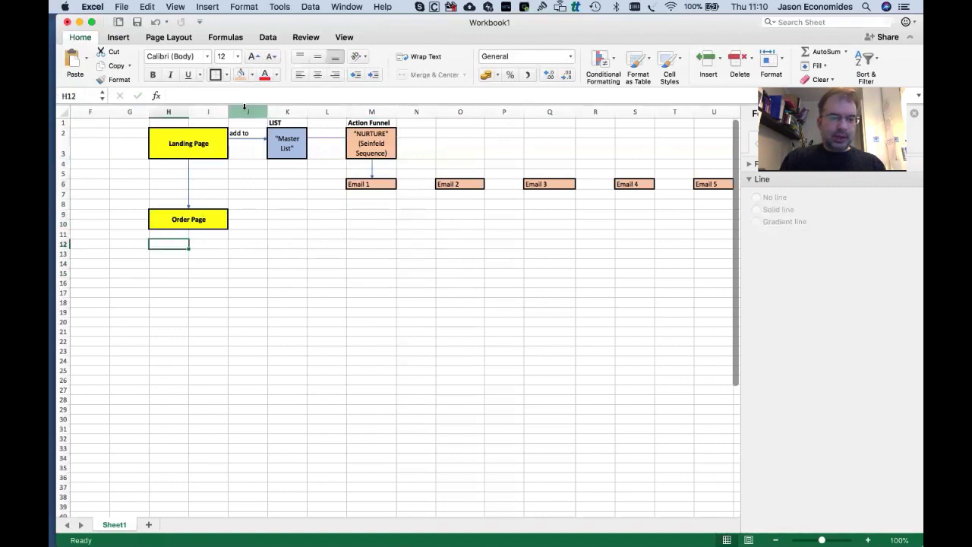
Fill H12 light green and label it Product 1.
click(250, 75)
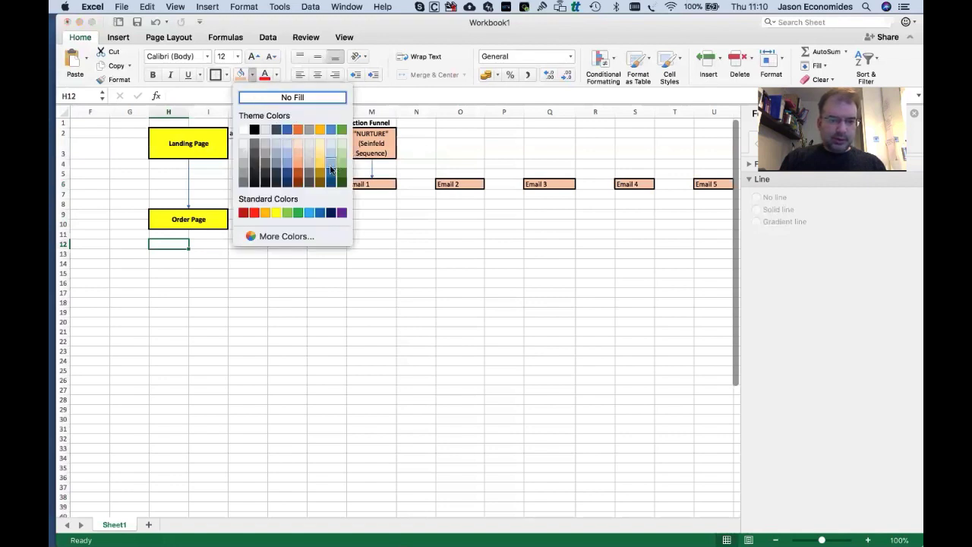
click(393, 167)
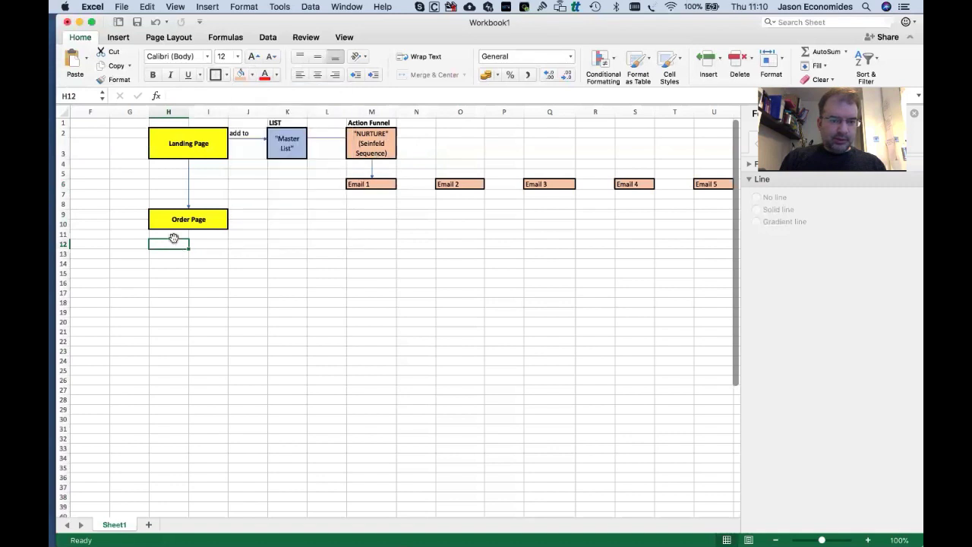
click(252, 75)
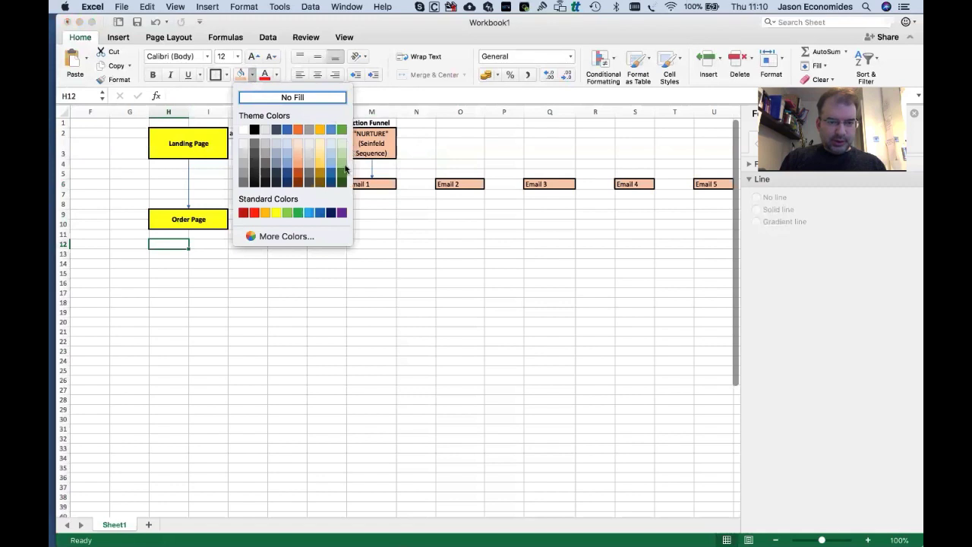
click(341, 152)
click(258, 252)
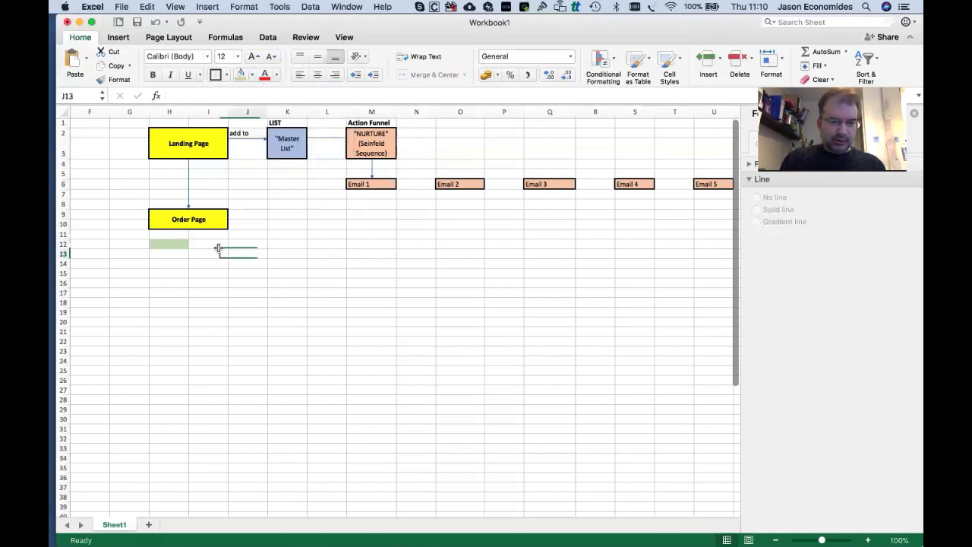
click(175, 244)
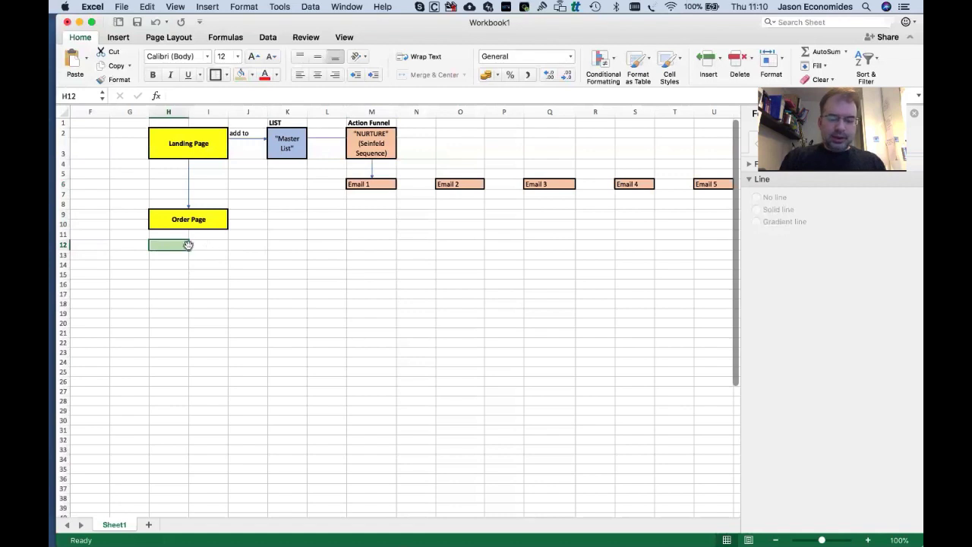
text(Product 1)
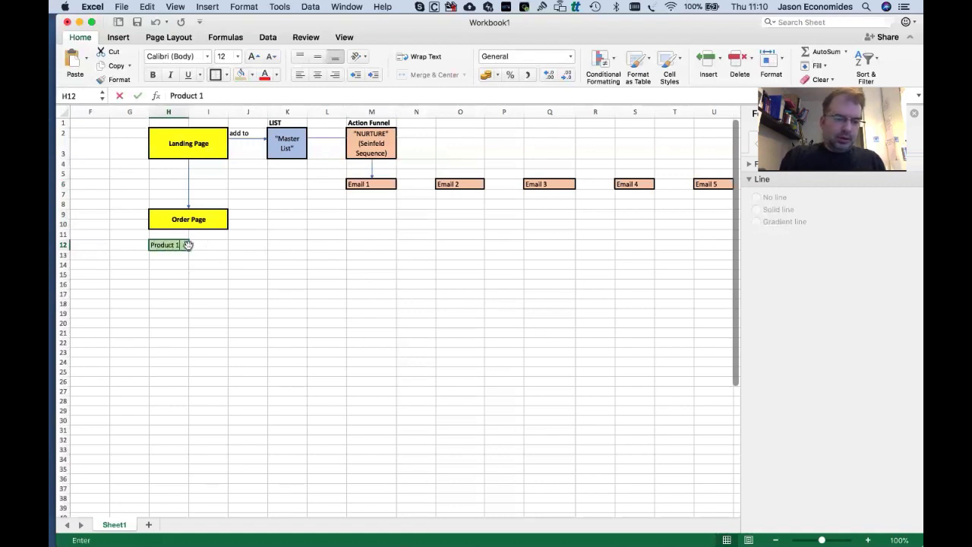
key(Tab)
key(Tab)
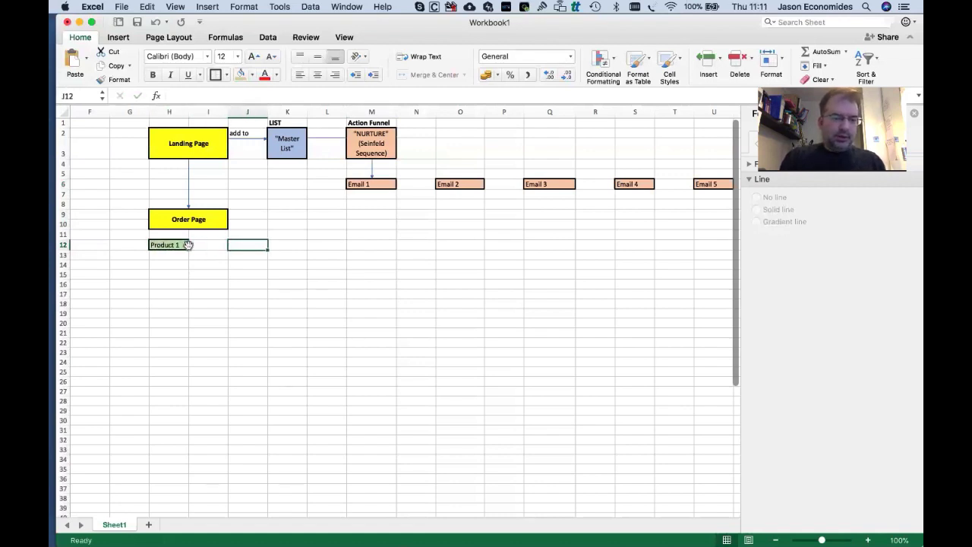
Copy the Product 1 box to J12 and relabel it Product 2.
click(174, 240)
key(super+c)
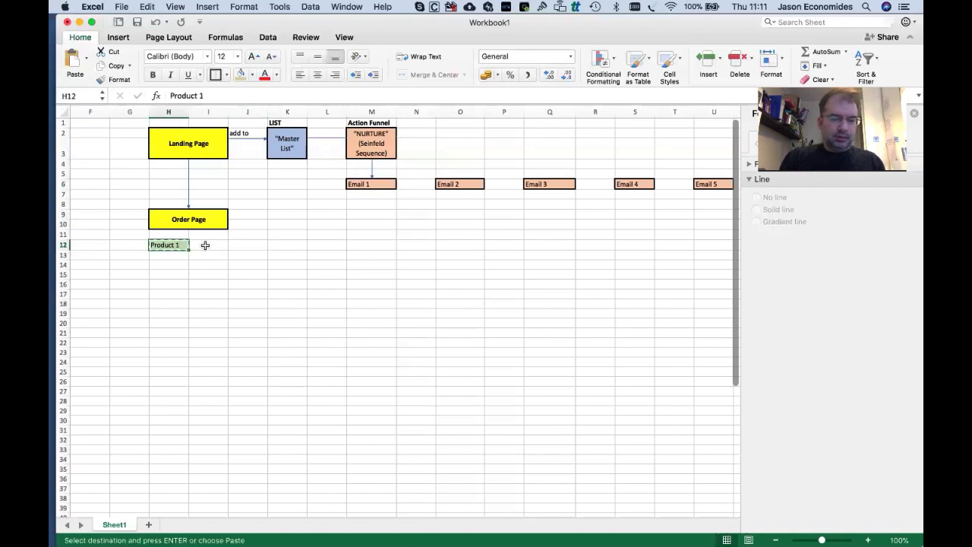
click(206, 245)
click(242, 245)
key(super+v)
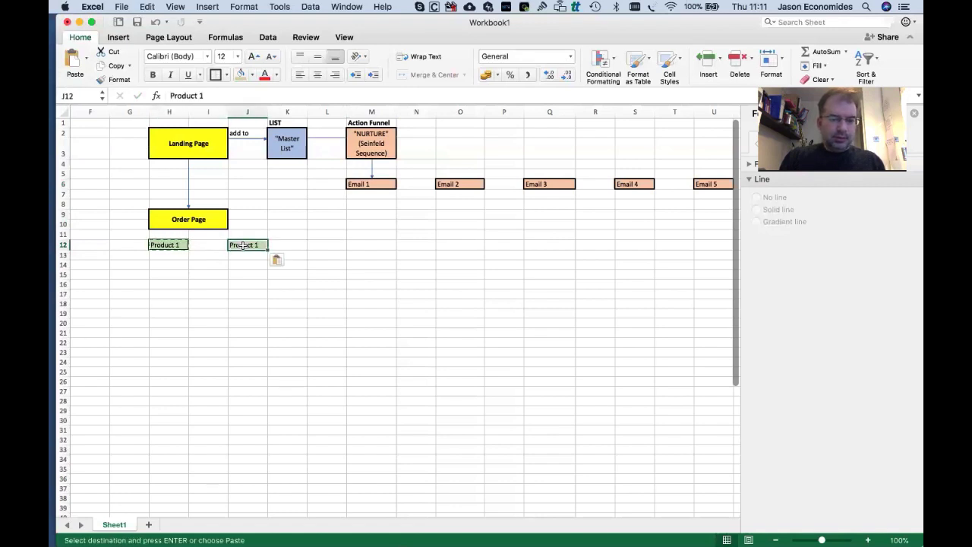
double_click(258, 242)
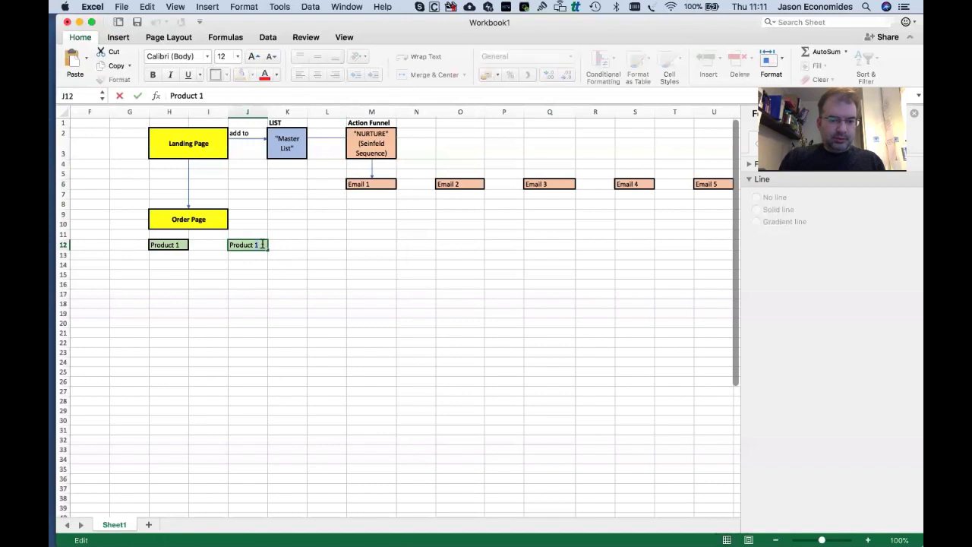
key(Tab)
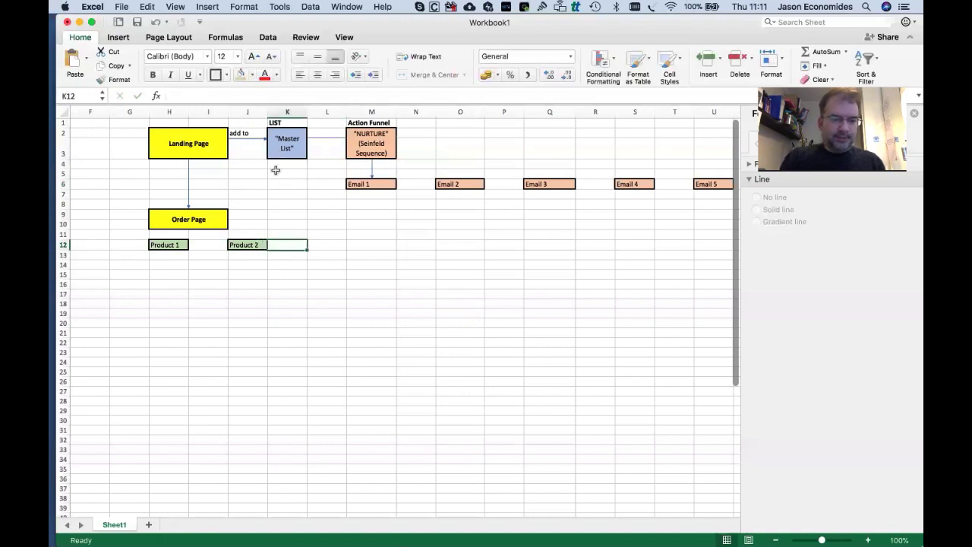
Place a copy of the arrow connector just below the Order Page box.
click(286, 184)
click(257, 142)
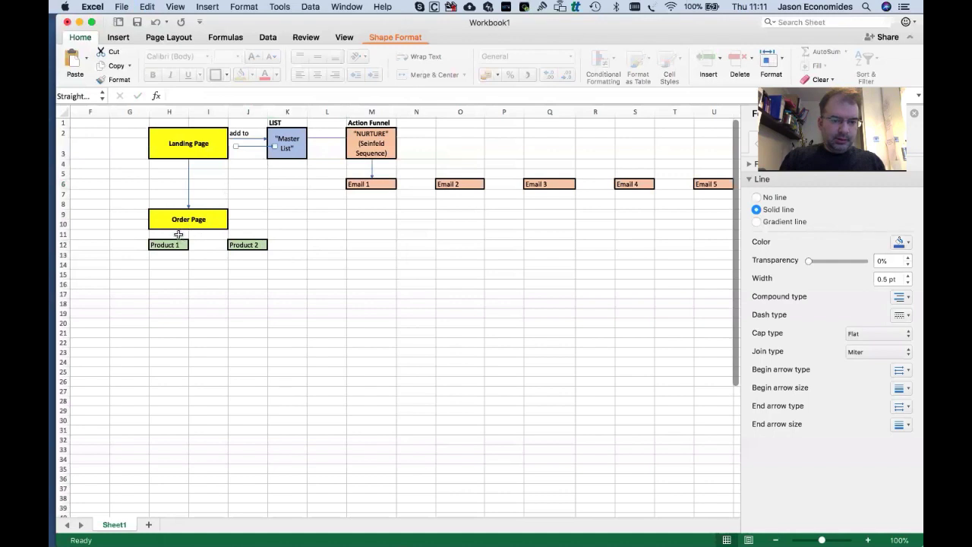
drag(251, 144, 233, 229)
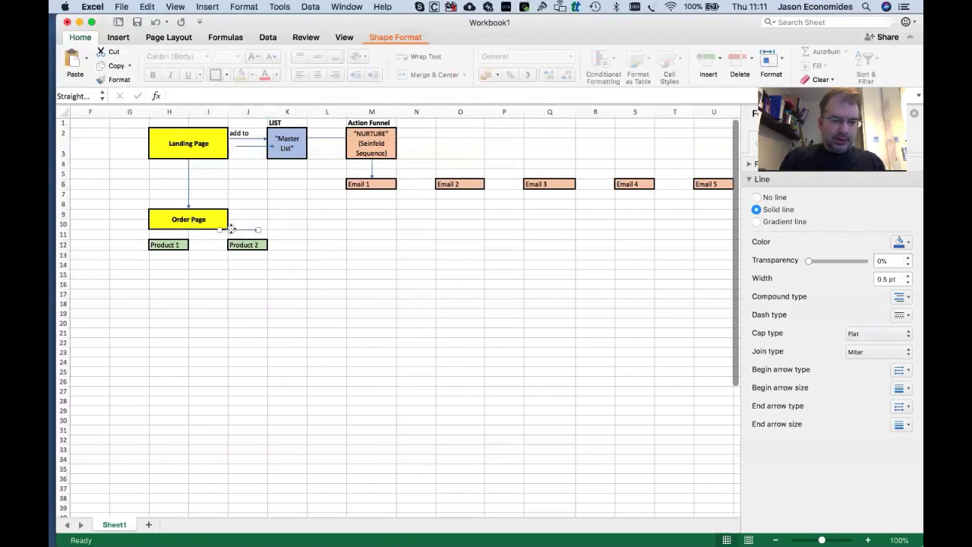
Insert blank rows above the product boxes and remove the yellow fill from H12:I13.
click(64, 234)
right_click(65, 234)
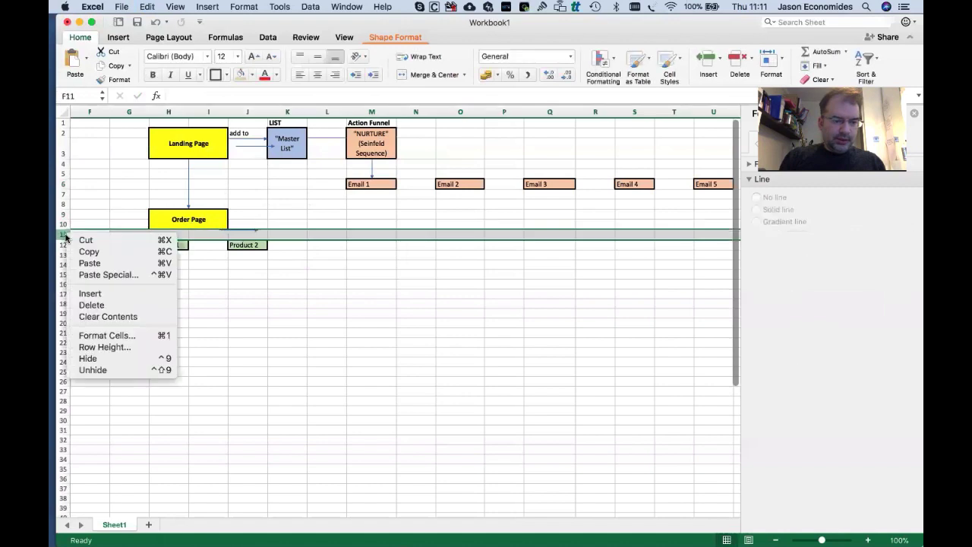
click(80, 294)
key(super+y)
key(super+y)
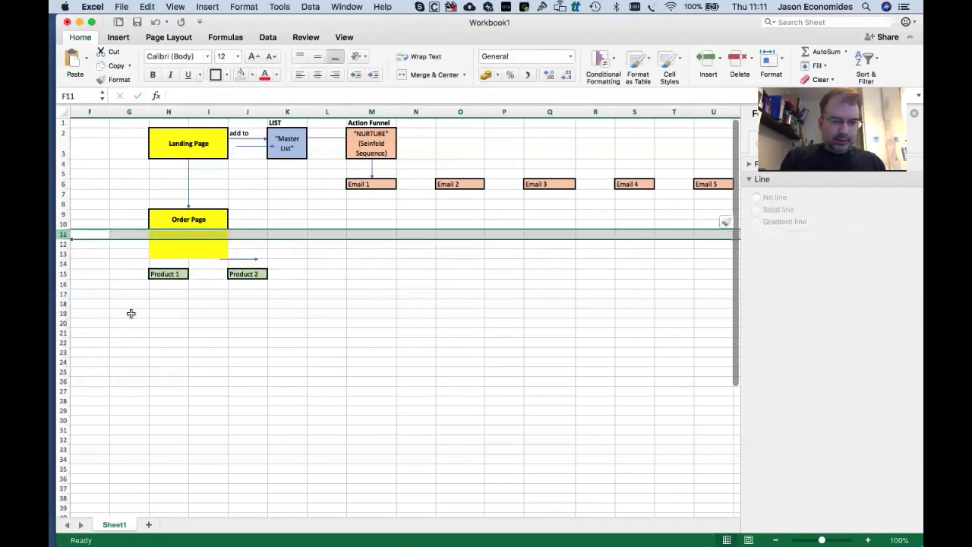
drag(216, 260, 177, 233)
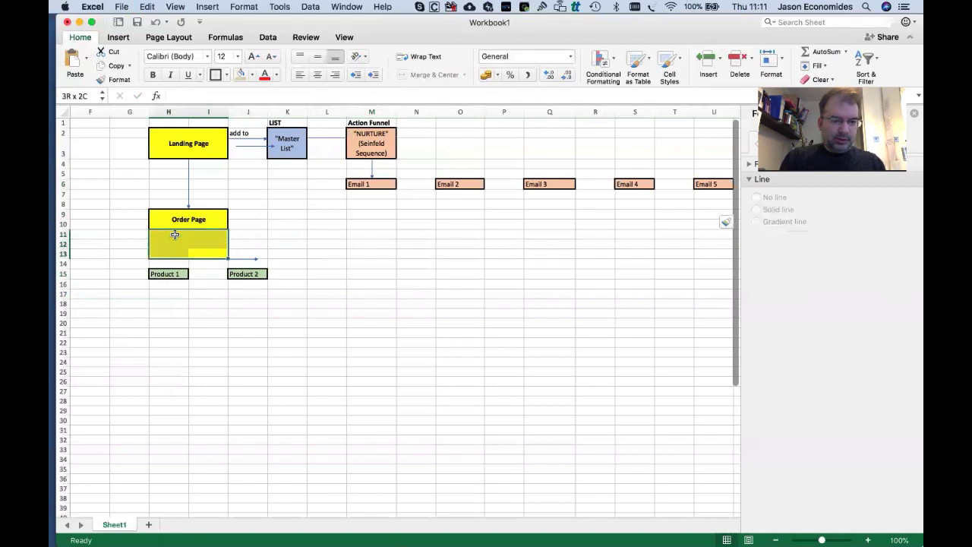
click(251, 78)
click(253, 95)
click(247, 308)
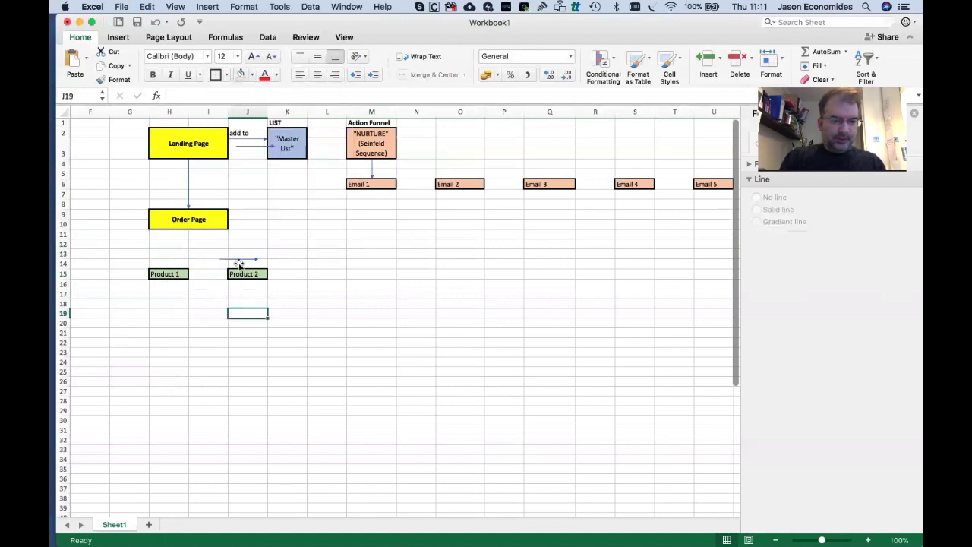
Route arrows from Order Page straight to Product 1 and diagonally to Product 2, then copy Master List.
mouse_move(230, 259)
mouse_down()
mouse_move(187, 236)
mouse_move(188, 226)
mouse_move(206, 228)
mouse_move(169, 266)
mouse_up()
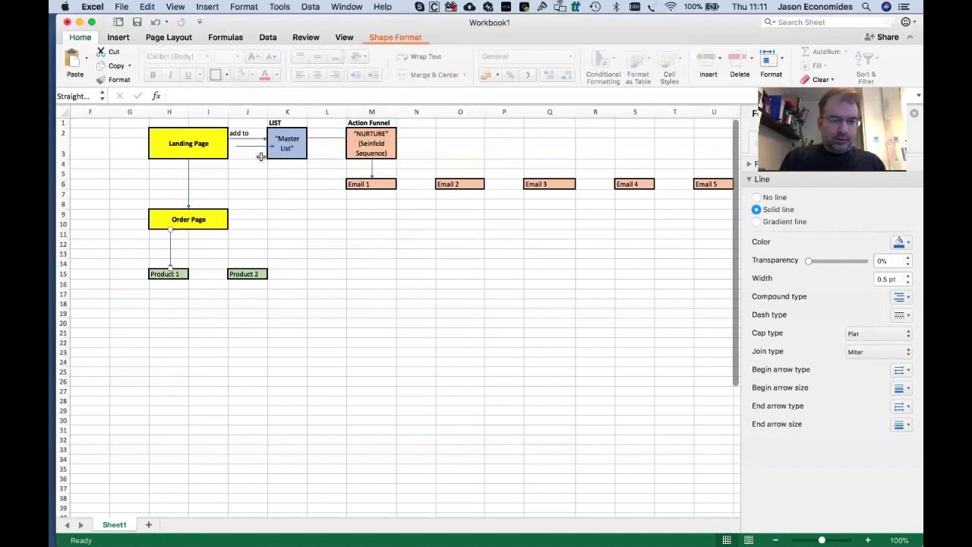
drag(257, 147, 246, 268)
drag(210, 232, 215, 230)
click(215, 286)
click(236, 310)
click(291, 252)
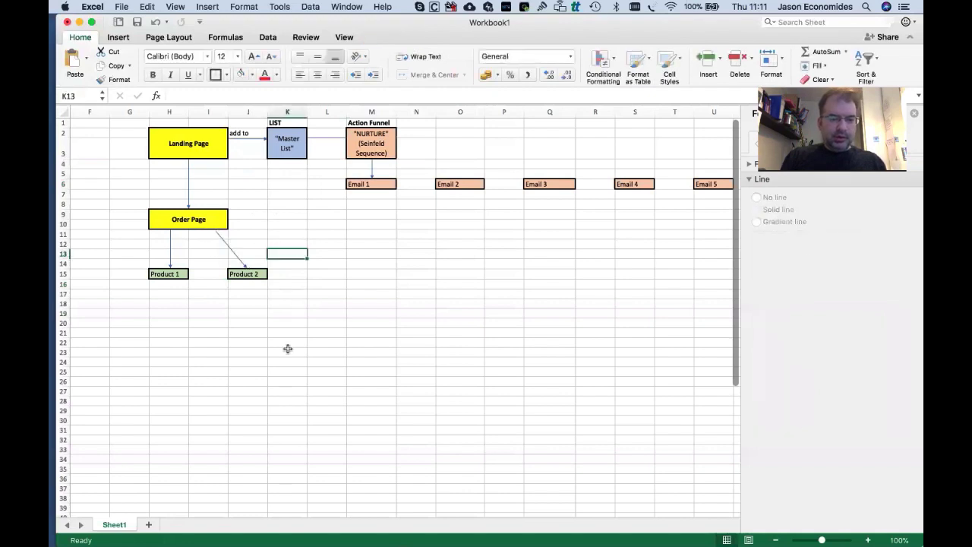
click(293, 138)
key(super+c)
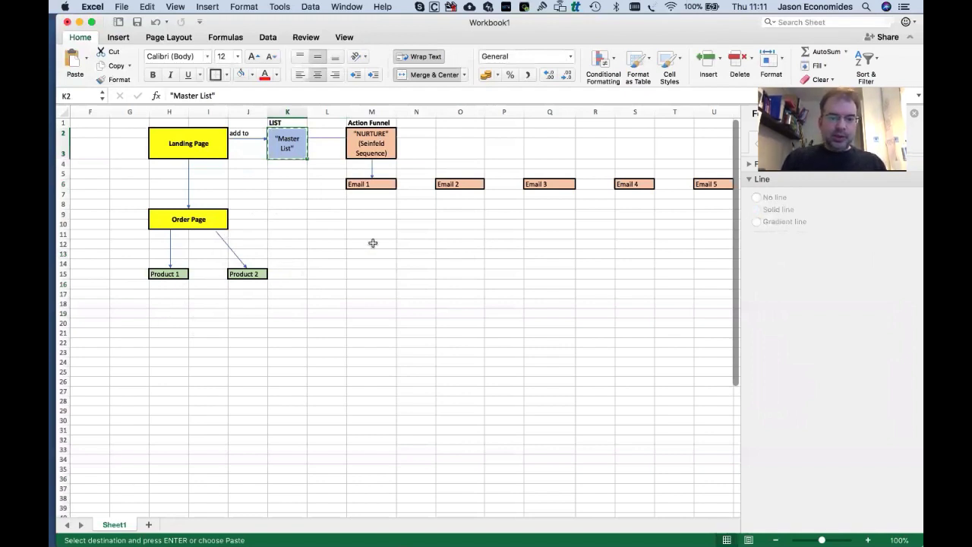
Paste the Master List box into I20 and relabel it BUYER LIST.
click(330, 235)
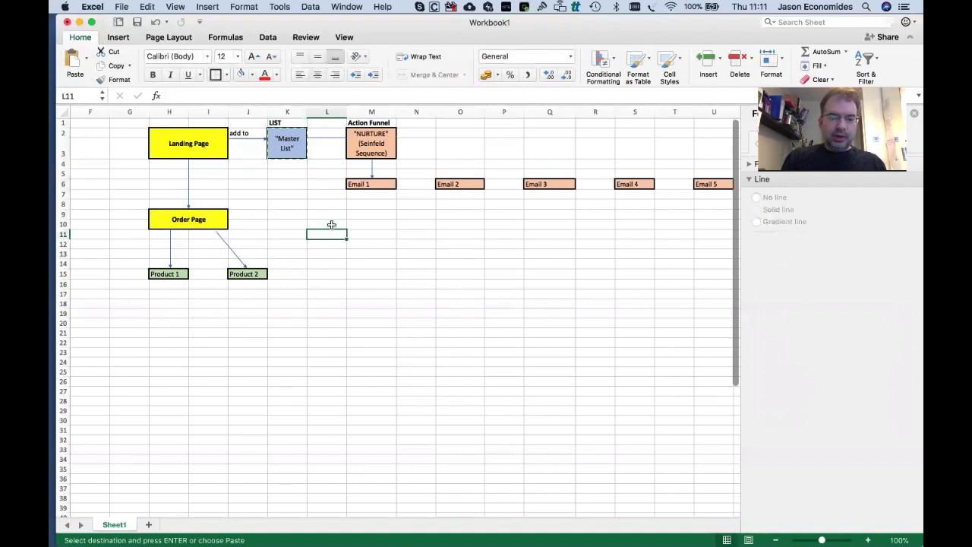
click(331, 225)
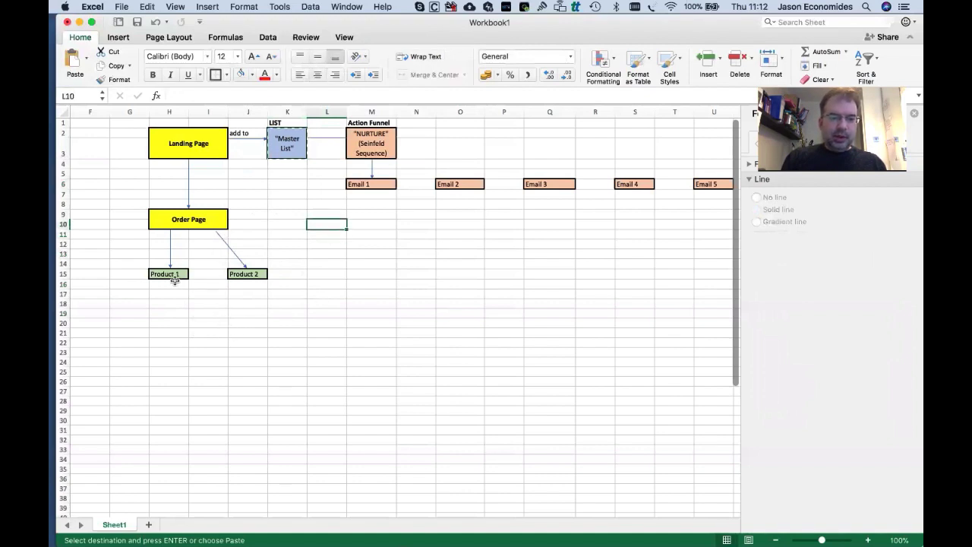
click(206, 324)
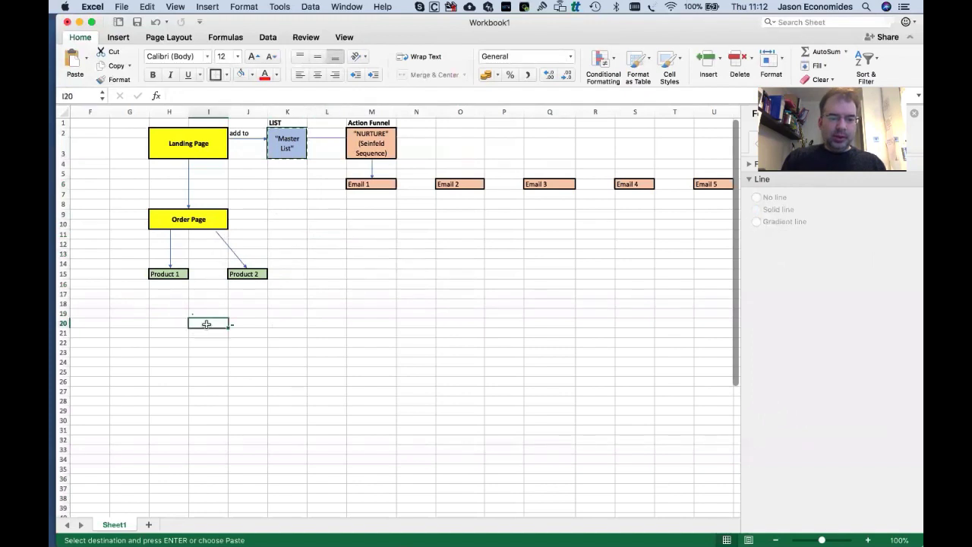
key(Return)
double_click(206, 324)
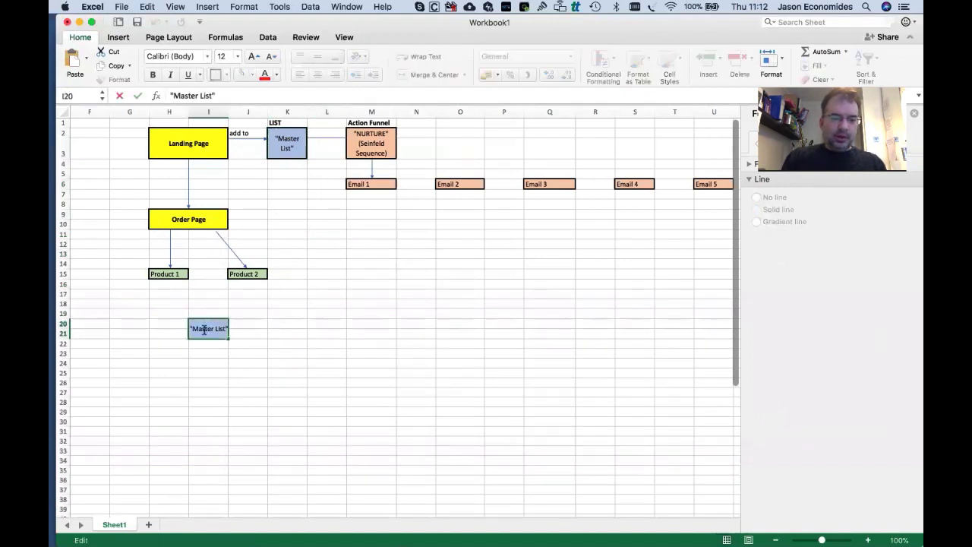
double_click(203, 328)
text(BUYER)
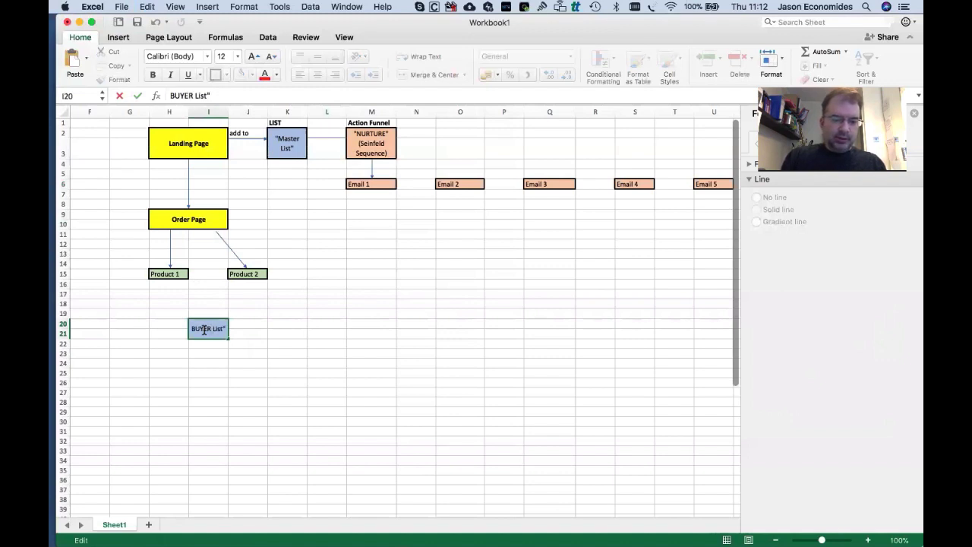
key(BackSpace)
key(BackSpace)
key(BackSpace)
key(BackSpace)
key(BackSpace)
text(LIST)
key(Tab)
click(252, 391)
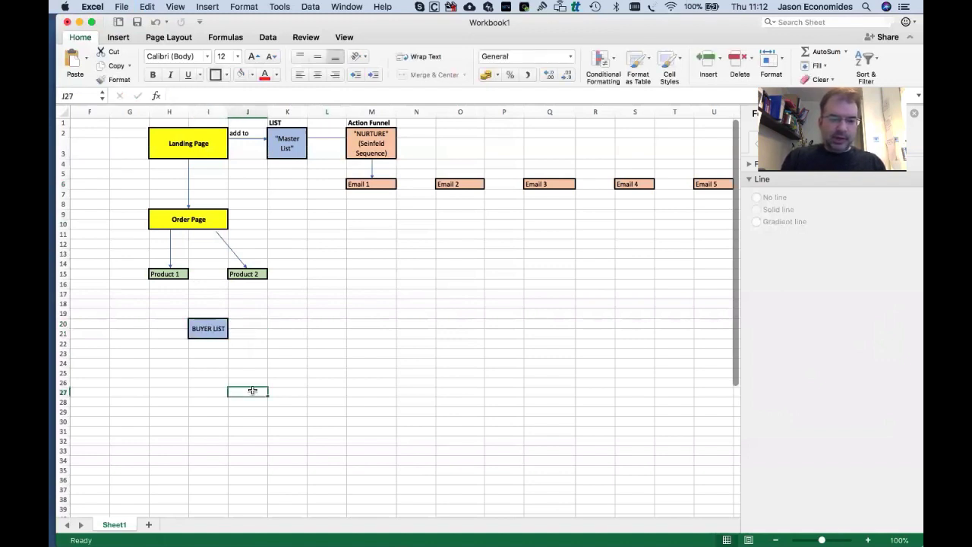
Paste a copy of the diagonal arrow between Product 1 and BUYER LIST.
click(234, 253)
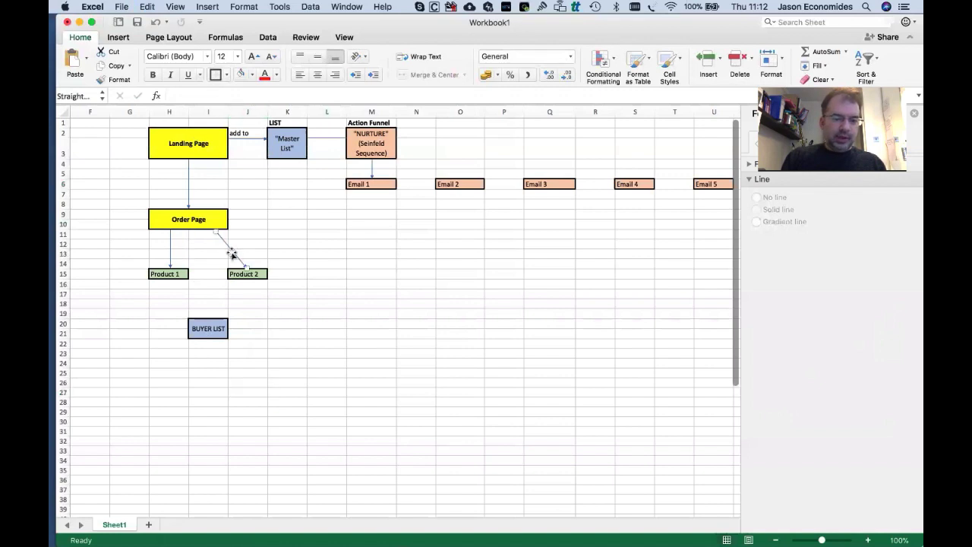
click(174, 281)
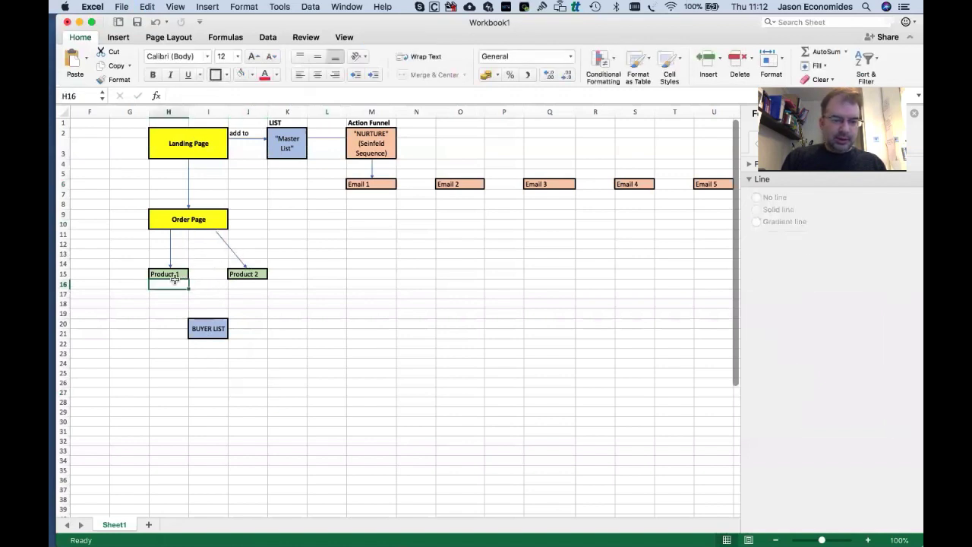
key(super+v)
drag(167, 296, 193, 304)
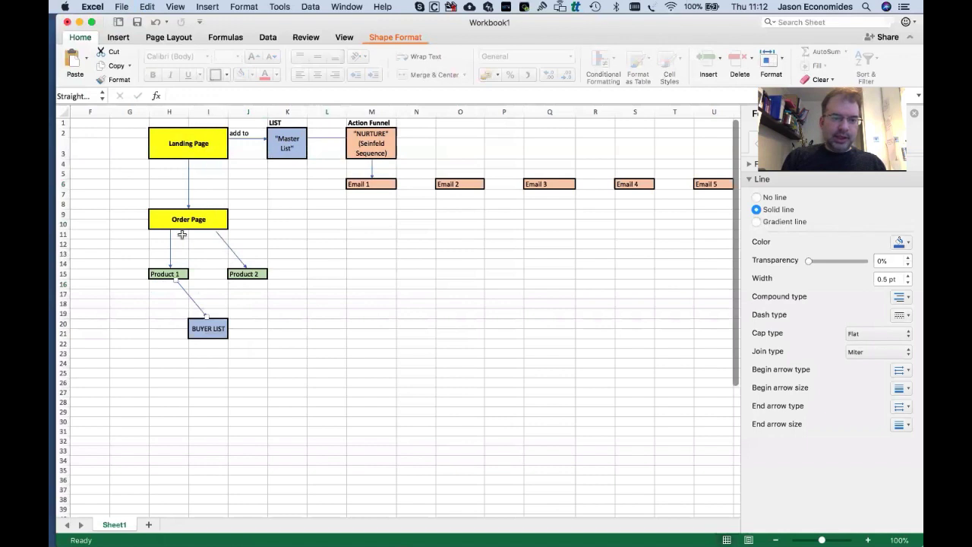
click(230, 314)
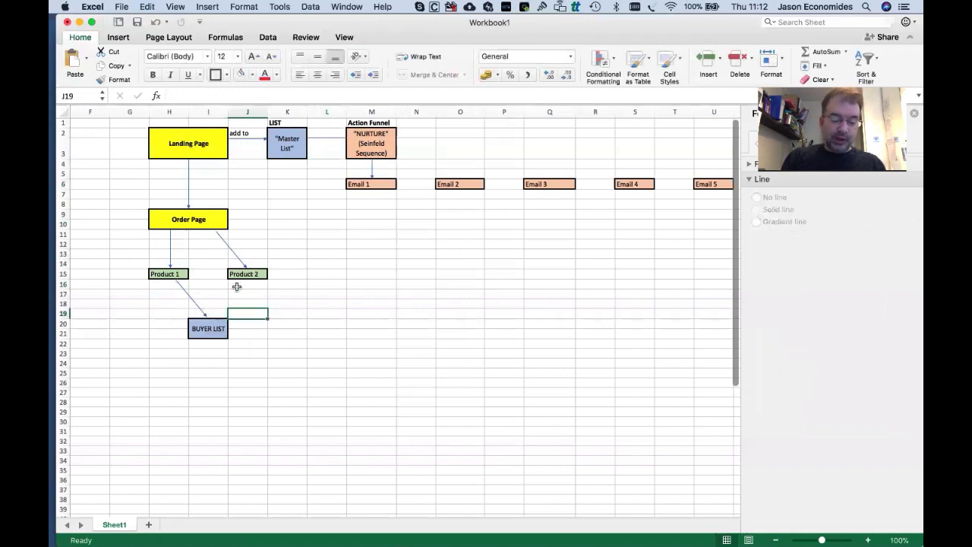
Duplicate the arrow from Product 2 to BUYER LIST, then move BUYER LIST to L15.
click(202, 314)
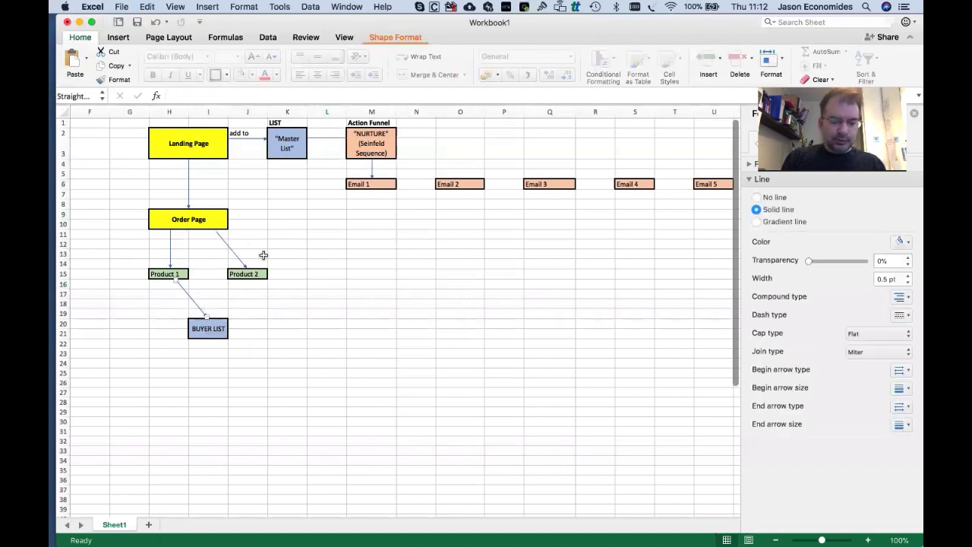
key(super+c)
key(super+v)
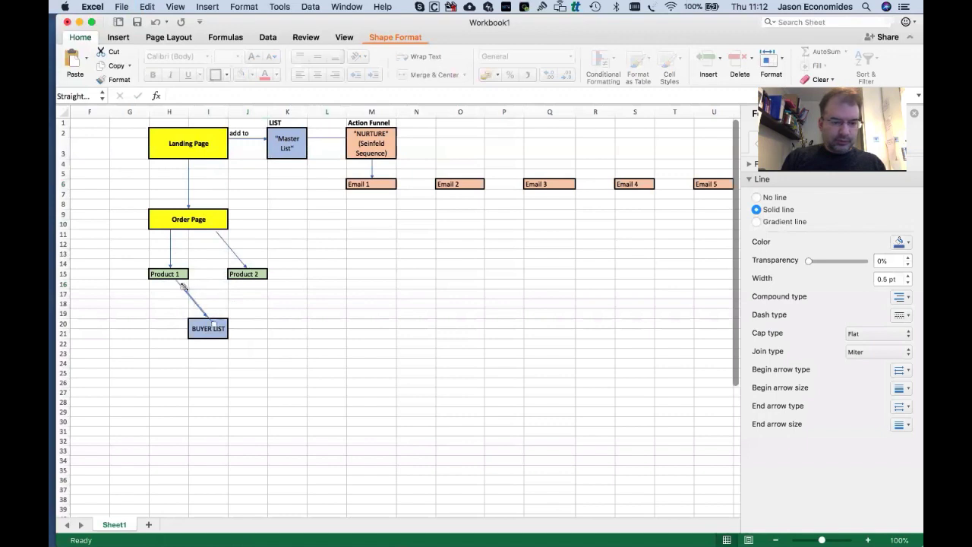
drag(183, 287, 243, 278)
drag(220, 315, 218, 315)
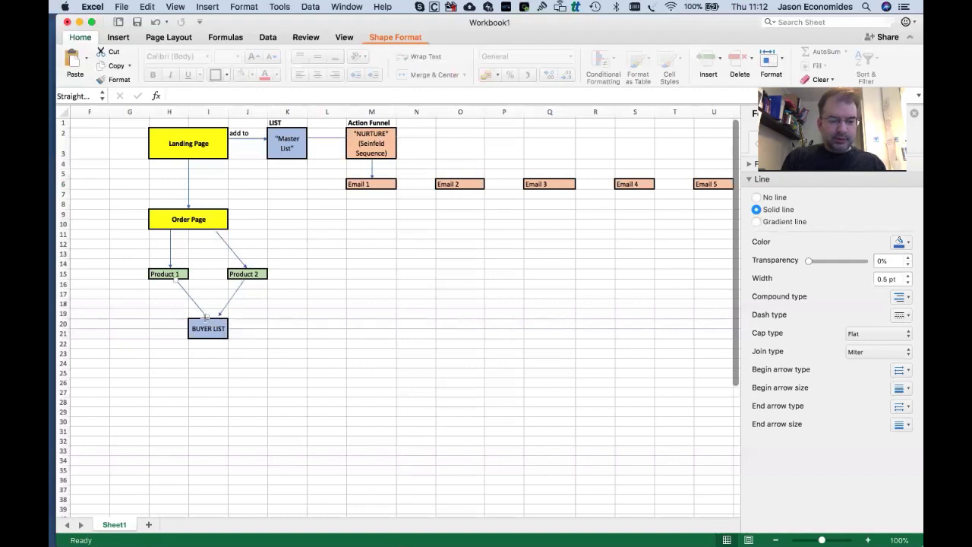
drag(217, 315, 238, 290)
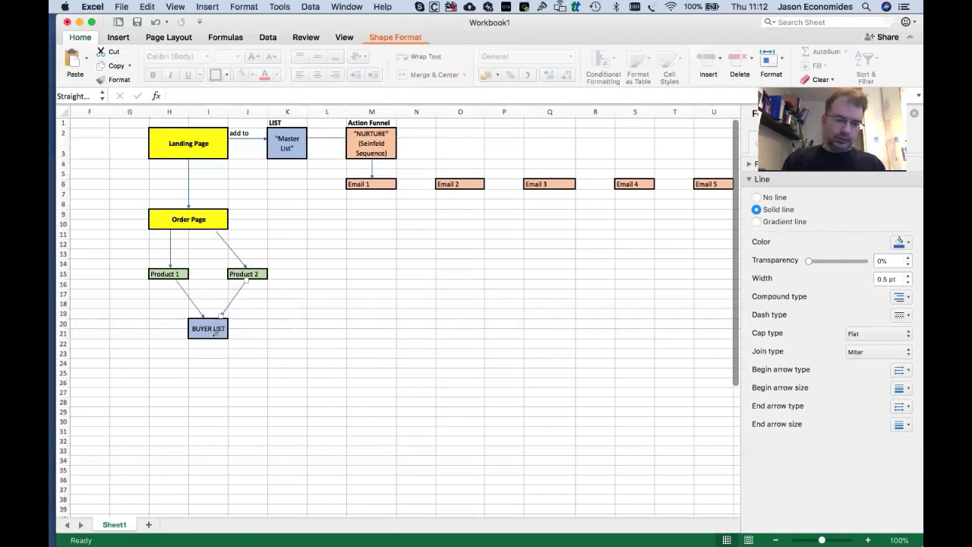
drag(207, 328, 315, 278)
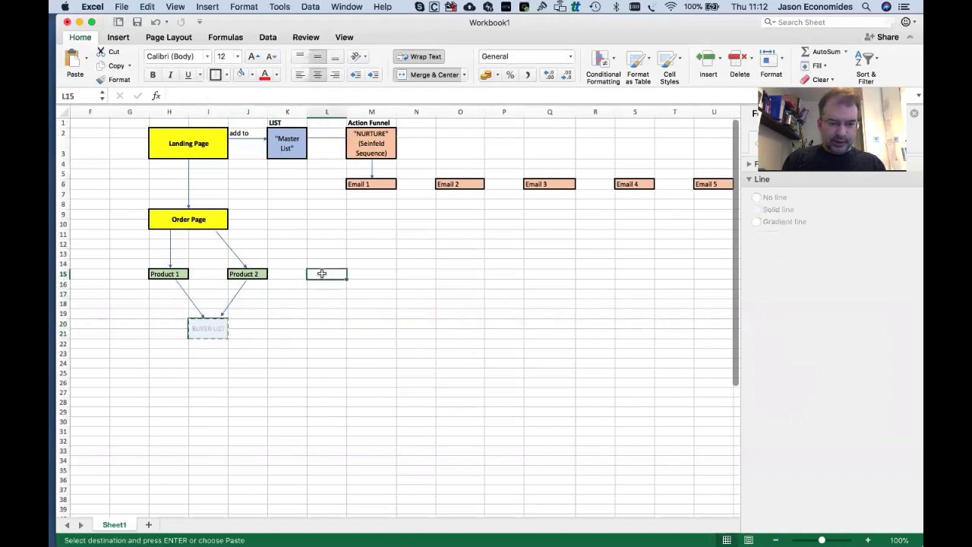
Reroute the Product 1 and Product 2 arrows onto BUYER LIST's left edge.
click(247, 342)
drag(222, 315, 304, 281)
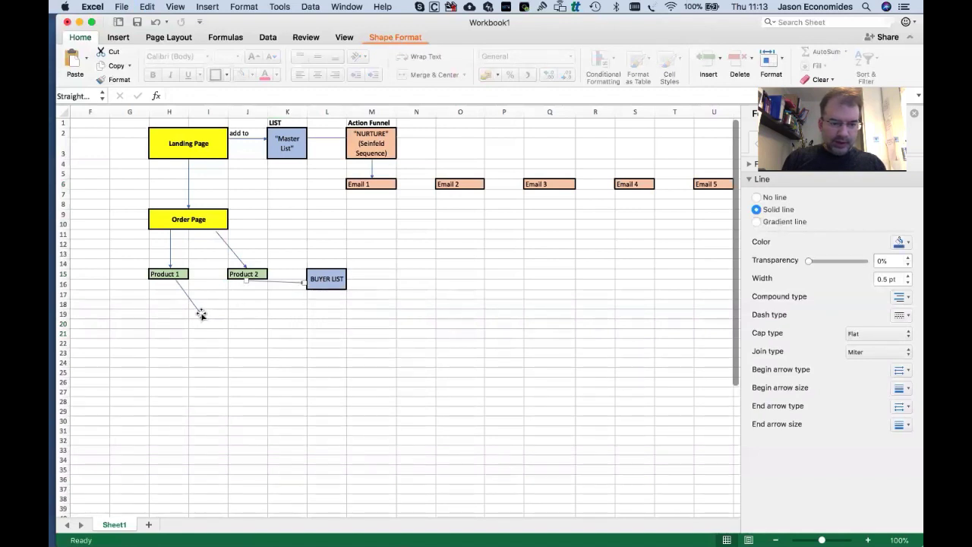
drag(203, 314, 304, 288)
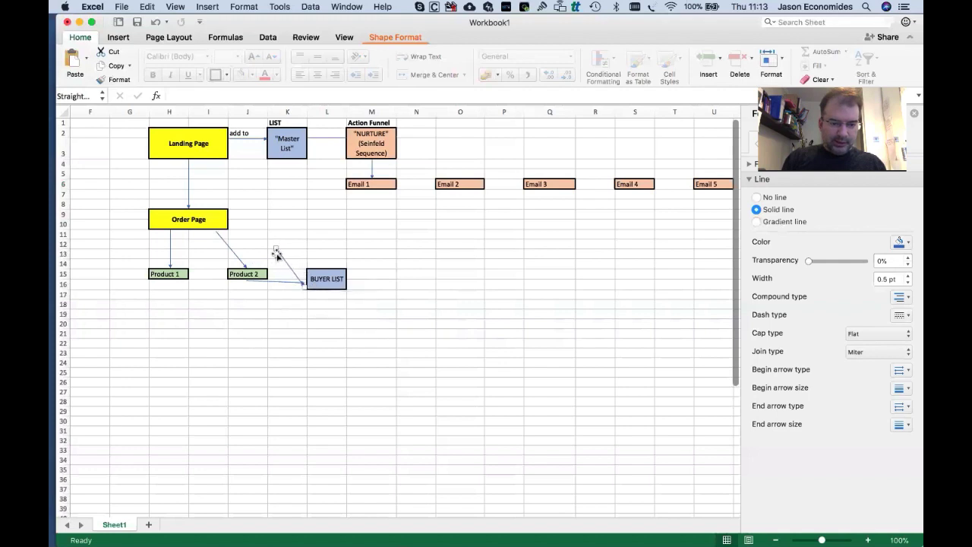
drag(275, 248, 190, 278)
click(284, 332)
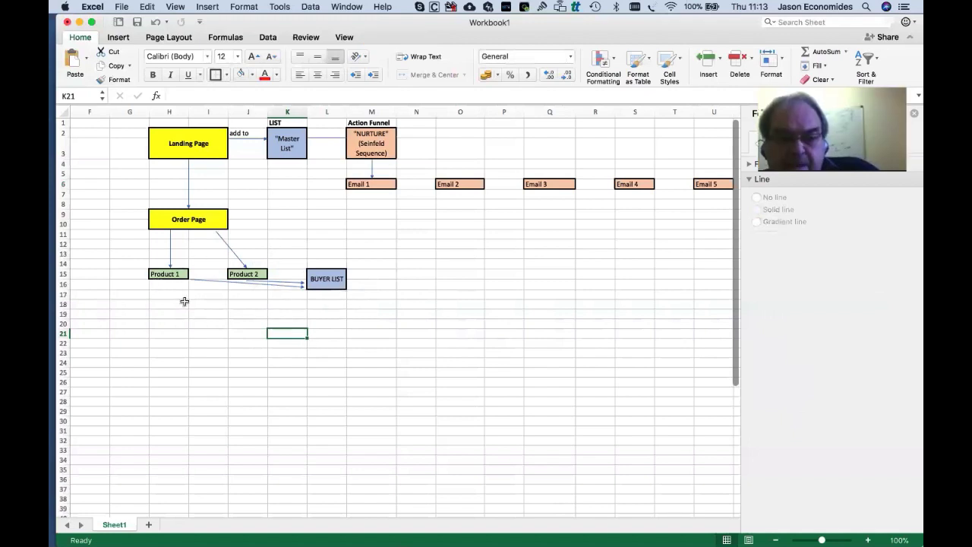
Add a short arrow pointing down from Product 1 and copy the BUYER LIST box.
click(218, 281)
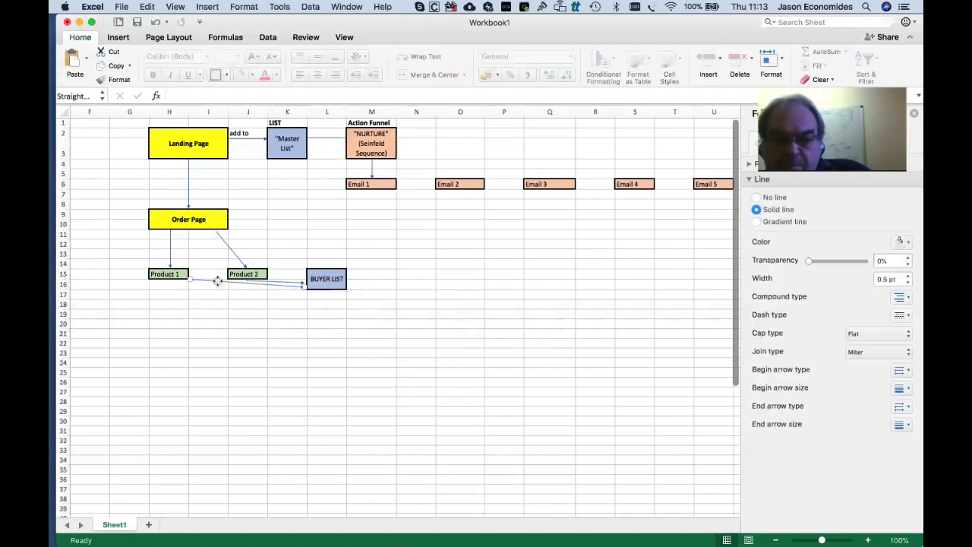
click(170, 293)
key(super+v)
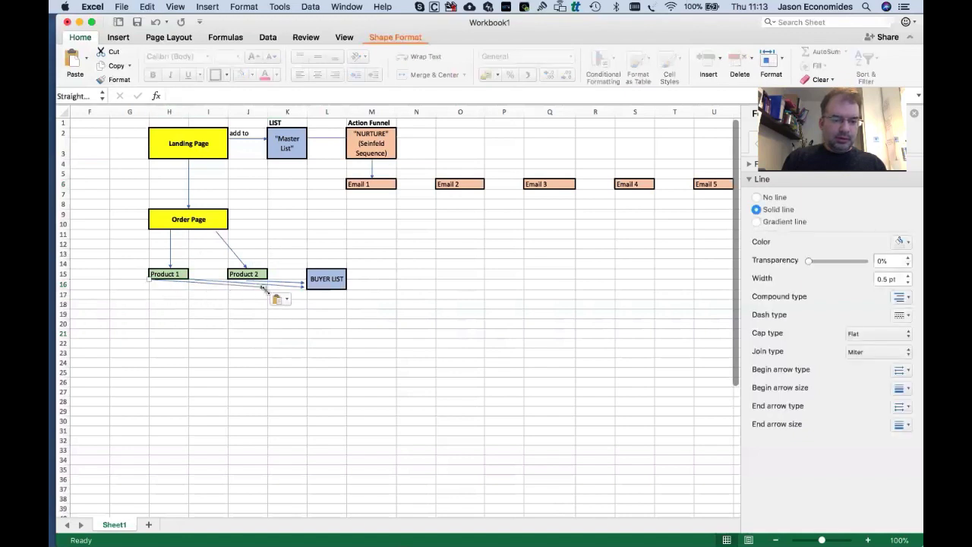
drag(260, 285, 169, 305)
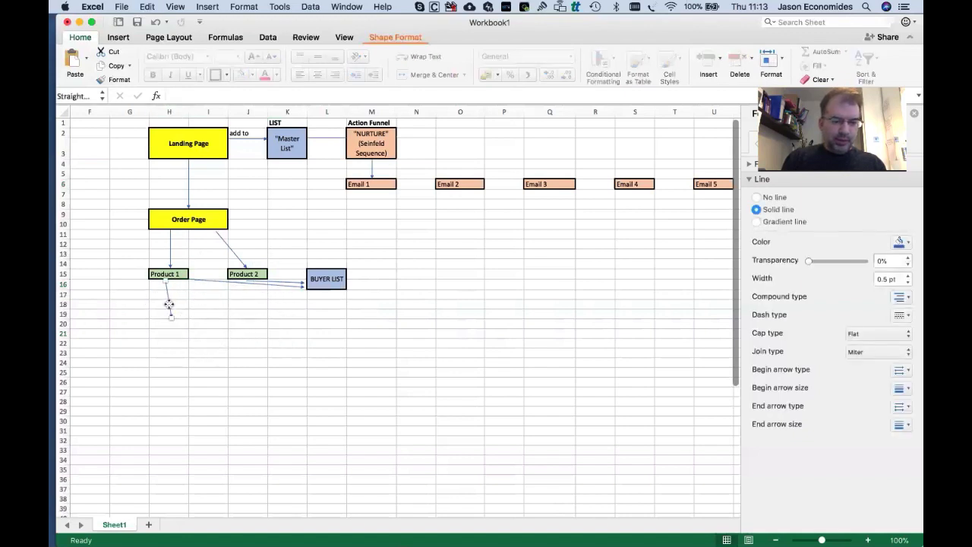
click(340, 279)
key(super+c)
click(176, 329)
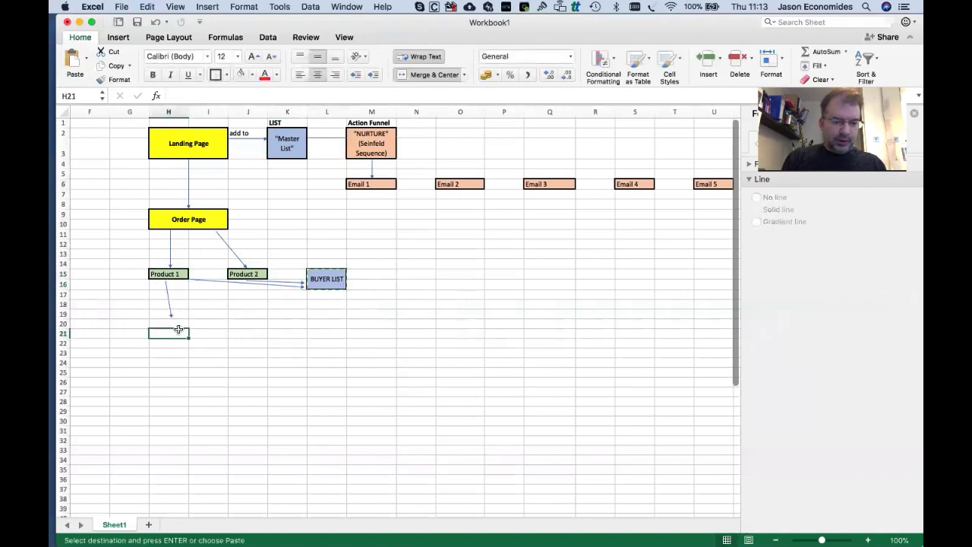
Paste the BUYER LIST box at H21 and relabel it PROD 1 BUYER LIST.
key(super+v)
double_click(169, 339)
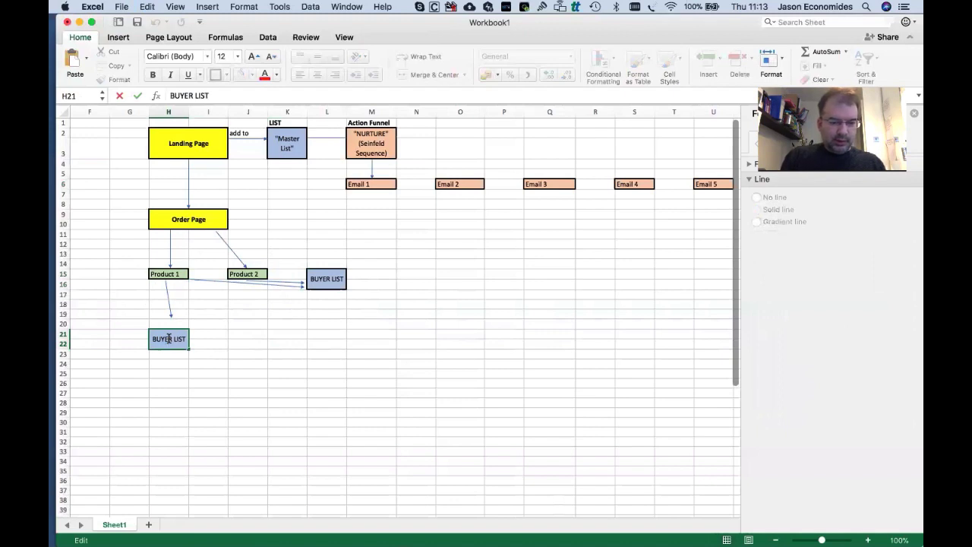
text(PROD 1)
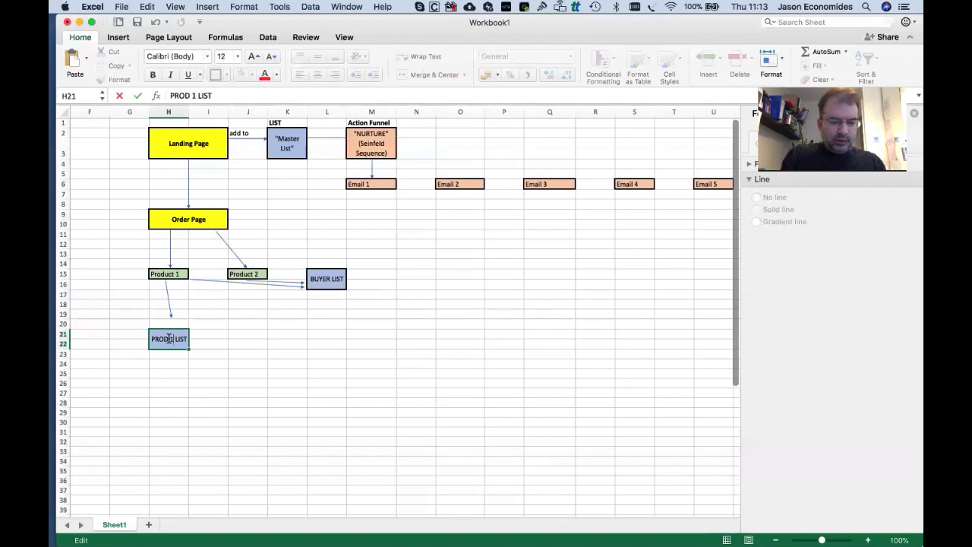
text( BUYER)
key(super+Return)
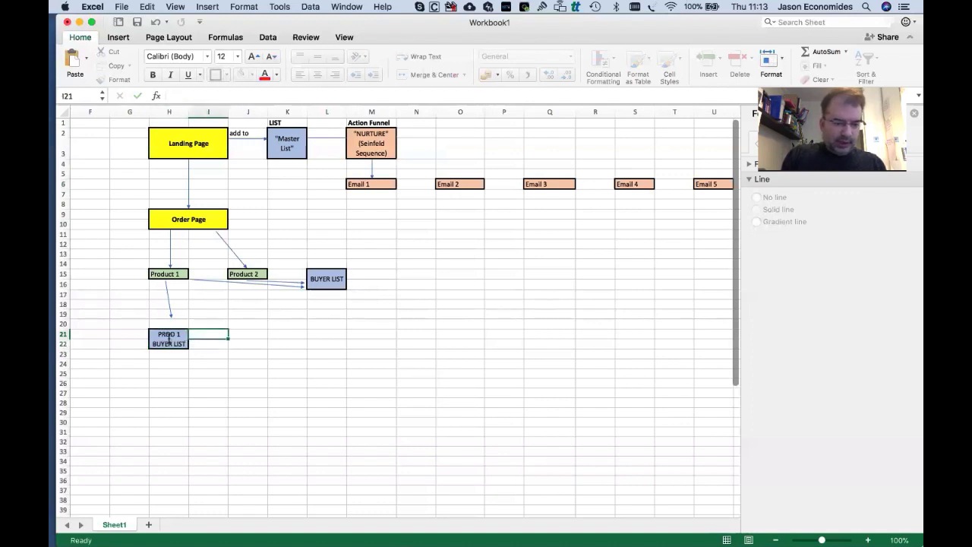
Copy it under Product 2 and relabel the copy PROD 2 BUYER LIST.
key(super+c)
key(Right)
key(Right)
key(super+v)
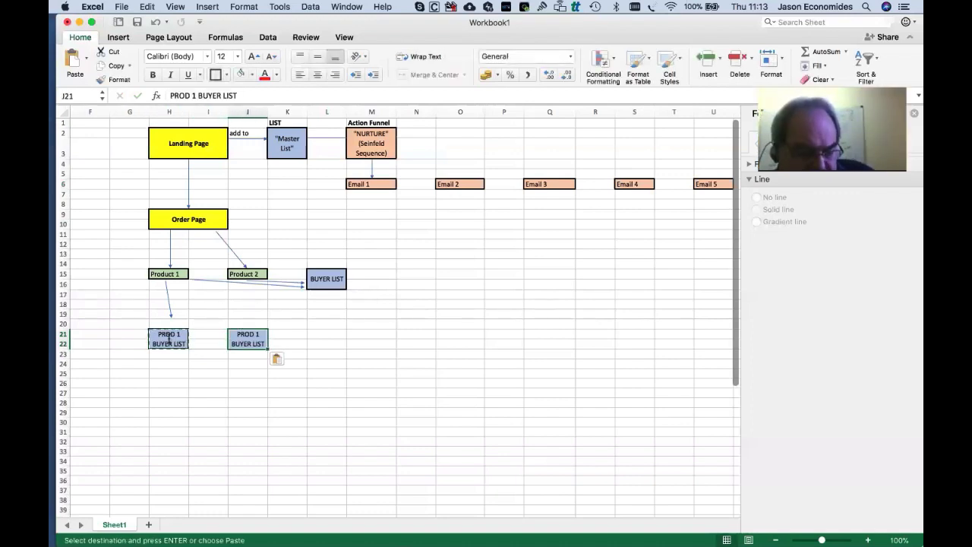
double_click(258, 336)
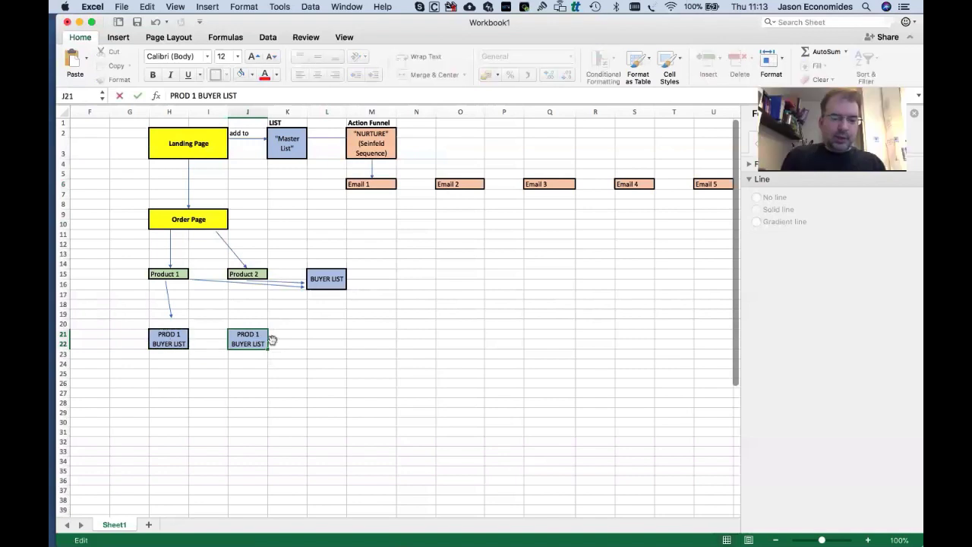
key(BackSpace)
text(2)
key(super+Return)
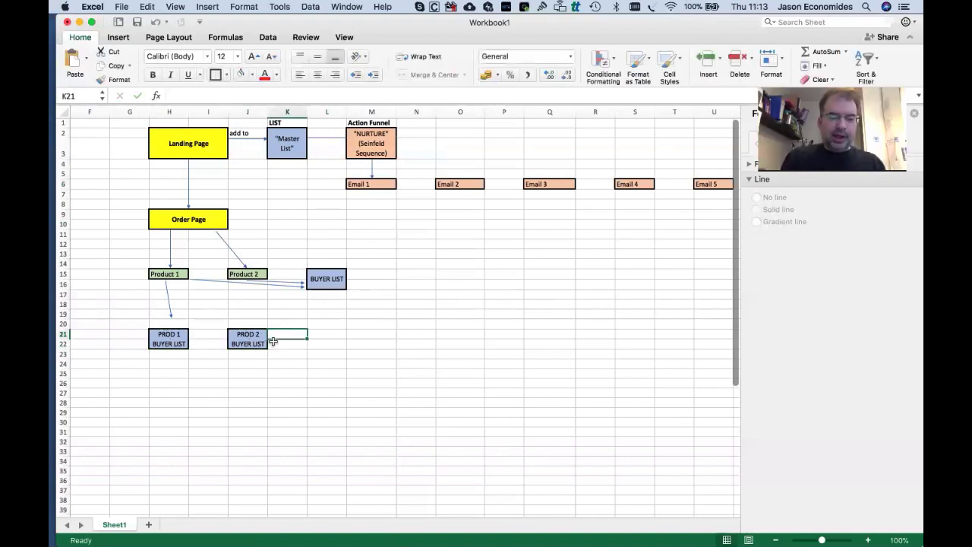
Add an arrow from Product 2 down to PROD 2 BUYER LIST.
click(168, 297)
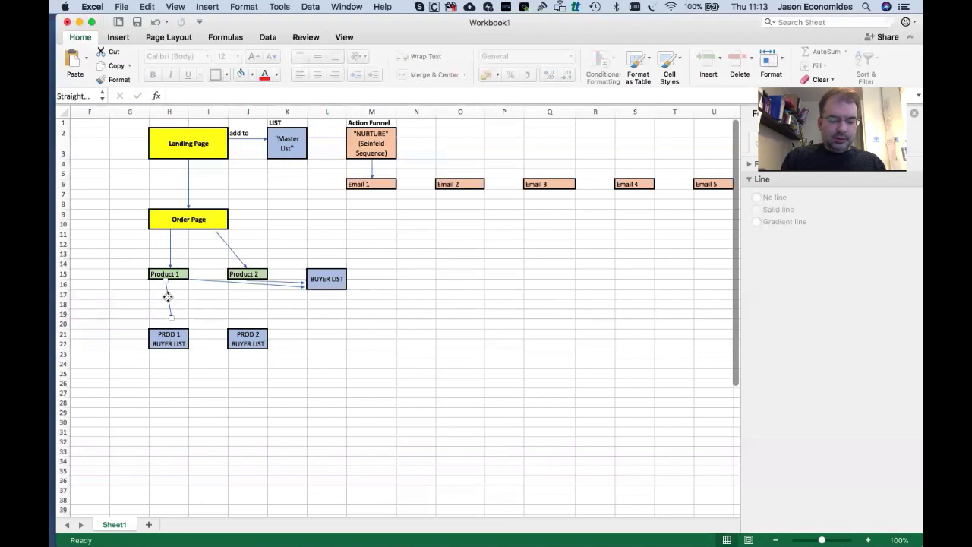
click(244, 284)
key(super+v)
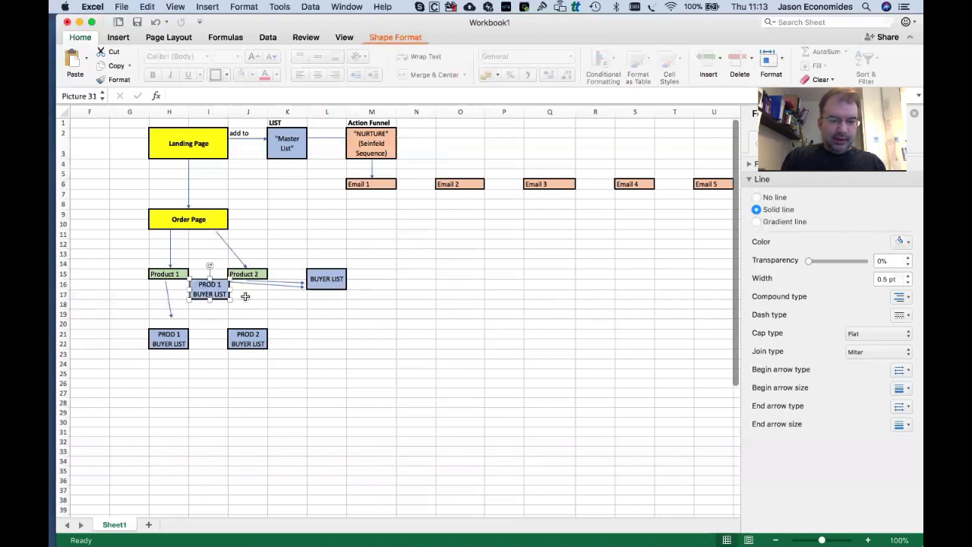
key(super+z)
click(170, 310)
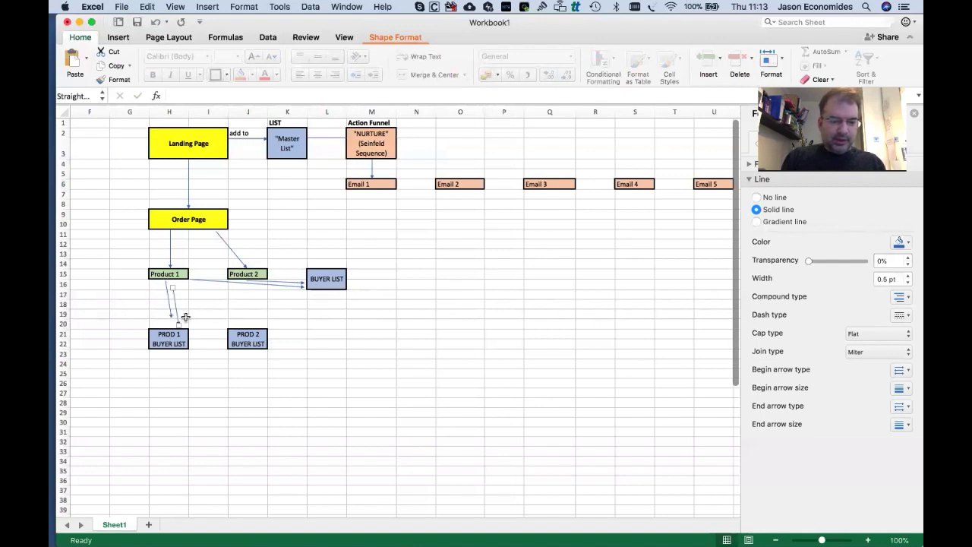
drag(173, 316, 251, 325)
click(174, 311)
drag(173, 313, 172, 326)
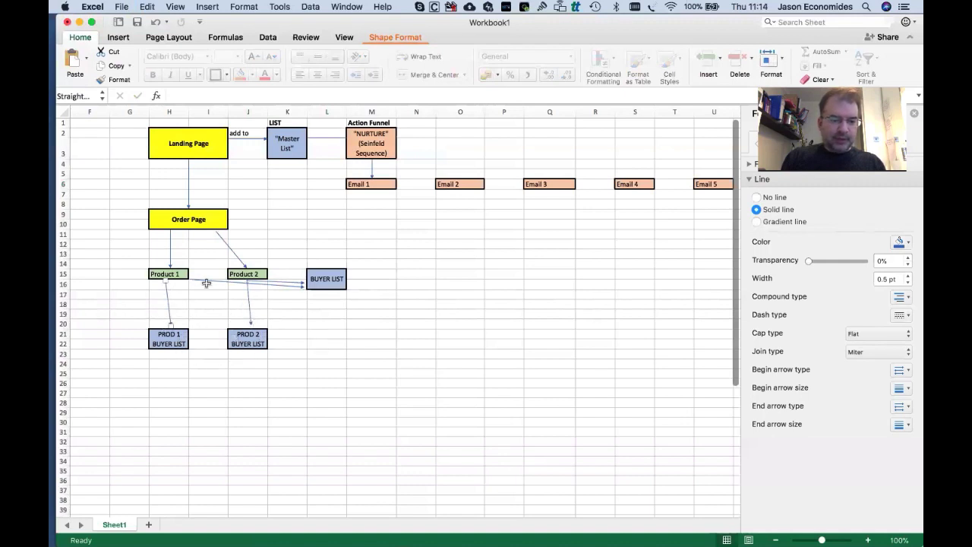
click(348, 355)
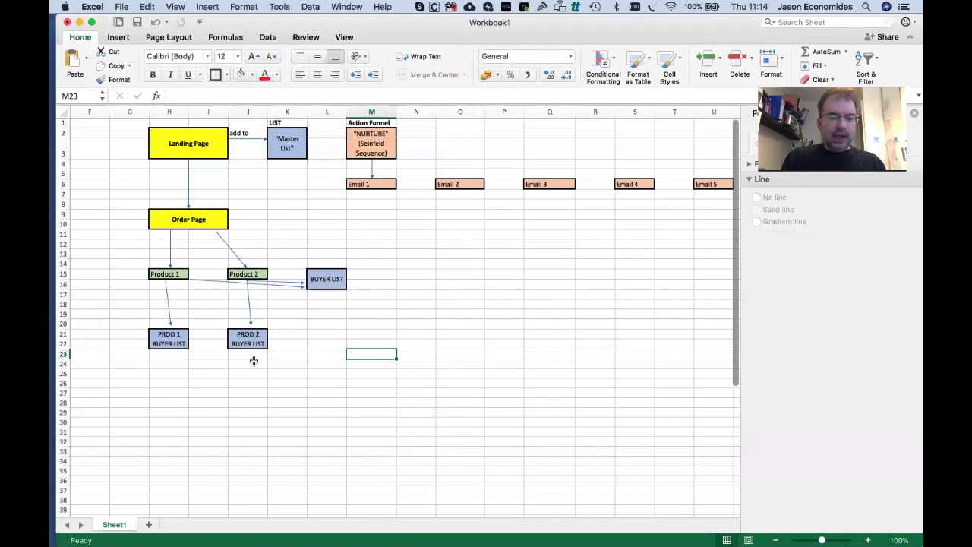
Move PROD 1 BUYER LIST to rows 24–25, extend Product 1's arrow to it, and copy NURTURE.
click(167, 346)
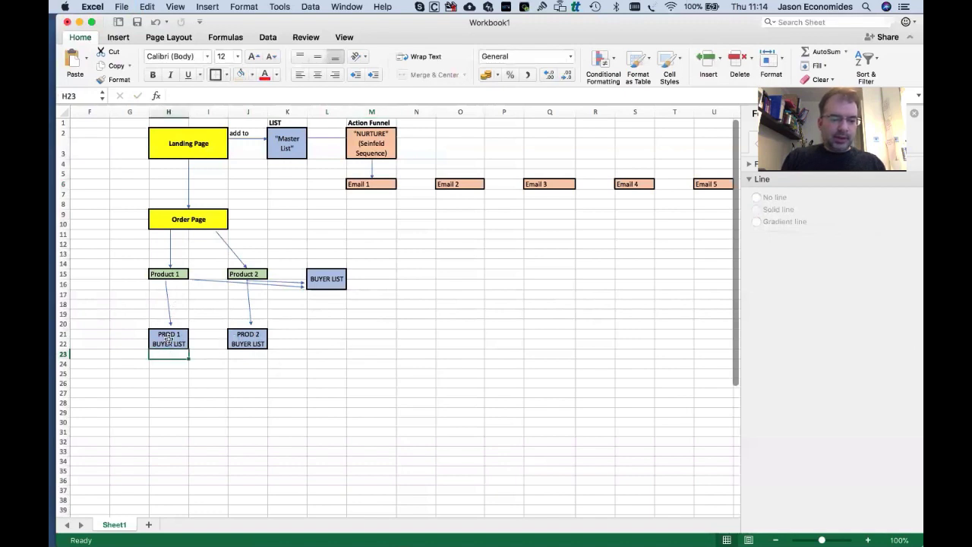
key(super+c)
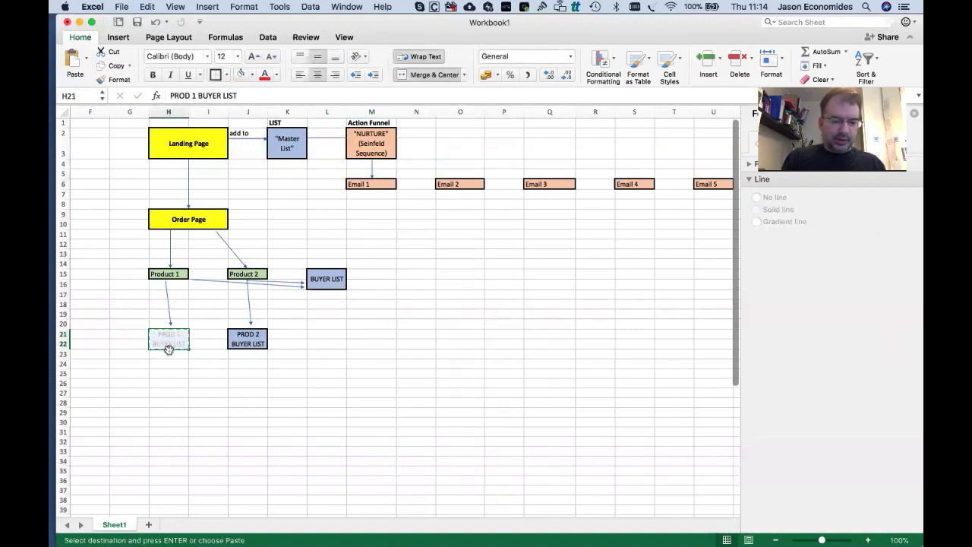
drag(167, 348, 168, 377)
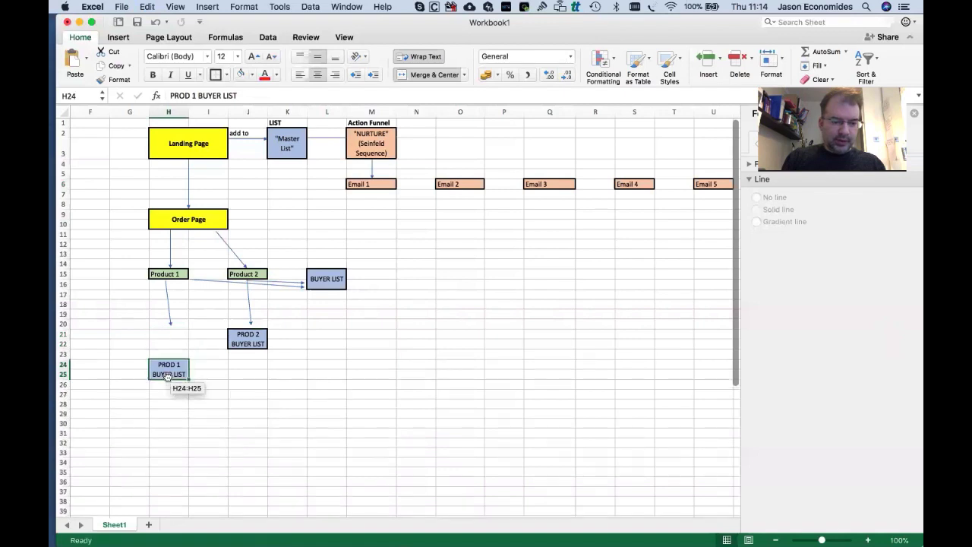
click(169, 325)
drag(170, 325, 169, 359)
click(275, 384)
click(289, 339)
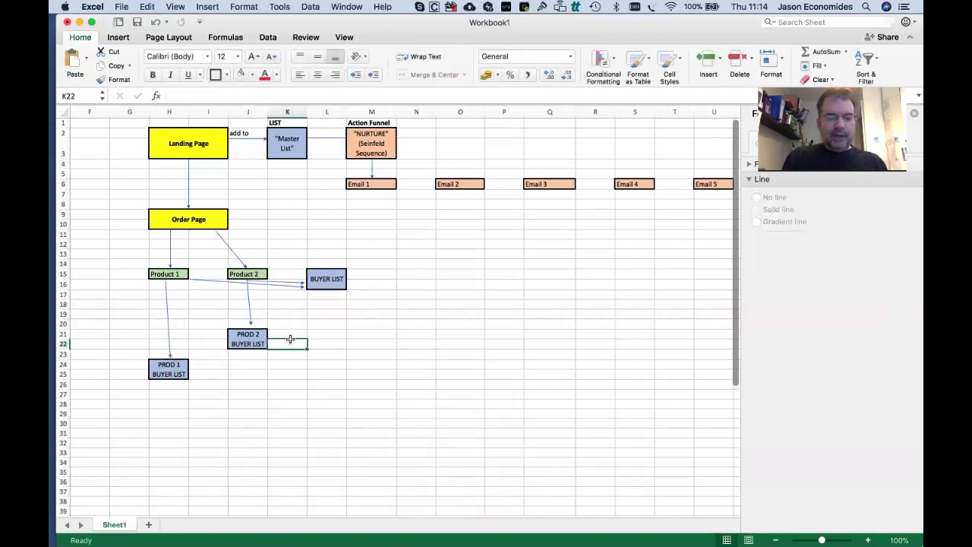
click(384, 141)
key(super+c)
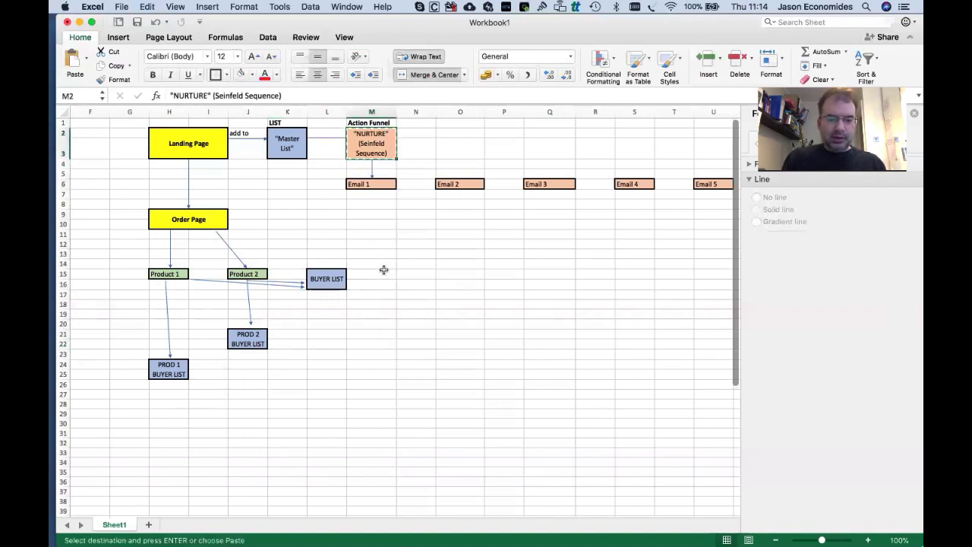
Paste the NURTURE box into M15 beside BUYER LIST and make row 16 taller.
click(380, 271)
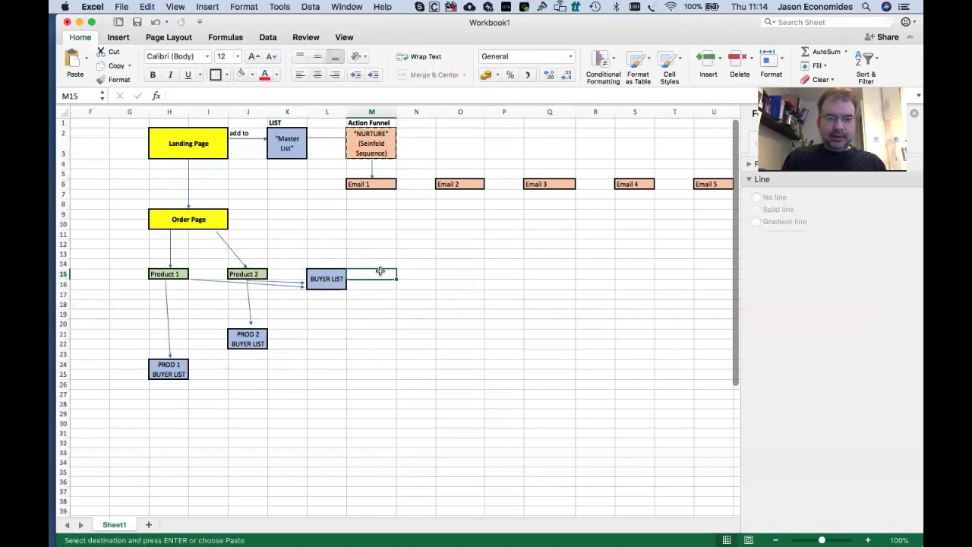
key(super+v)
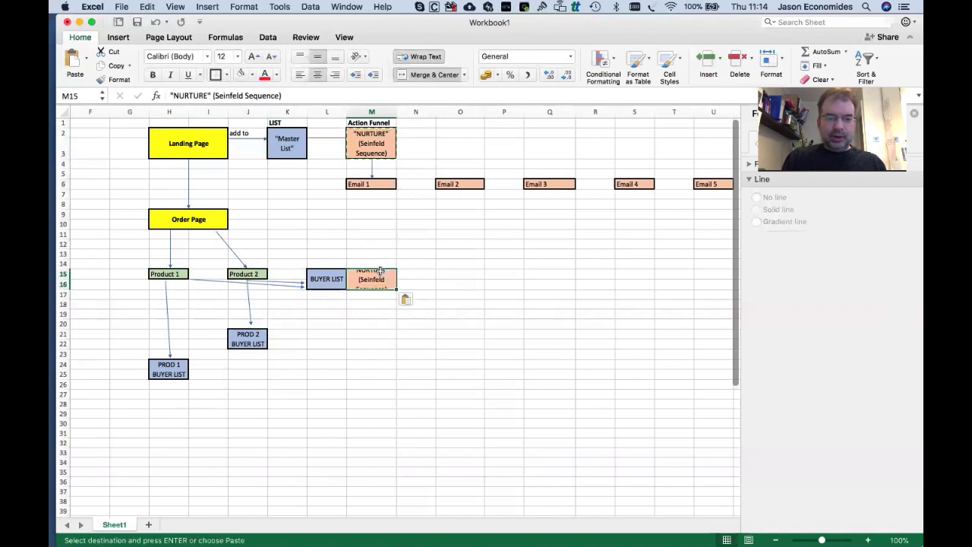
drag(63, 289, 63, 303)
Relabel the pasted box 'Customer Keep in touch Sequence'.
double_click(371, 277)
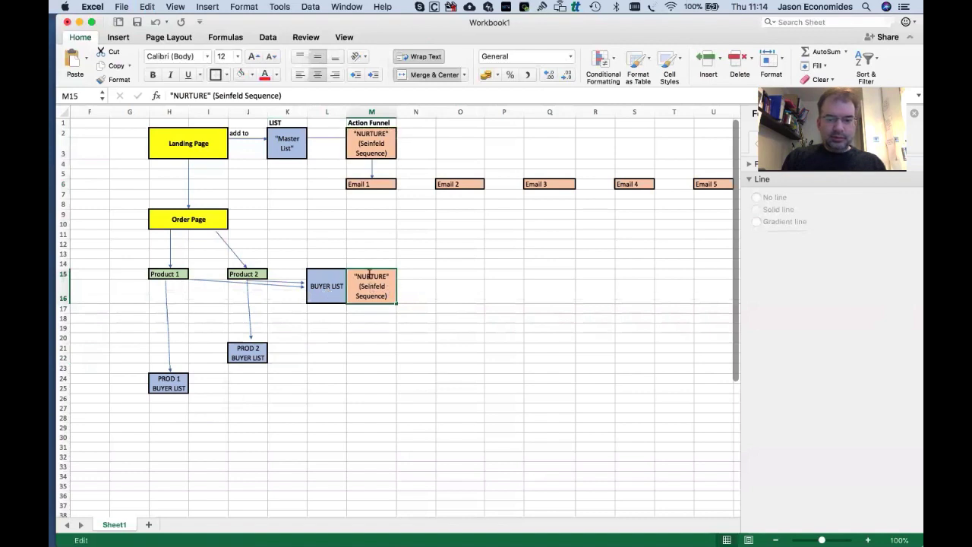
triple_click(372, 276)
text(BUYER)
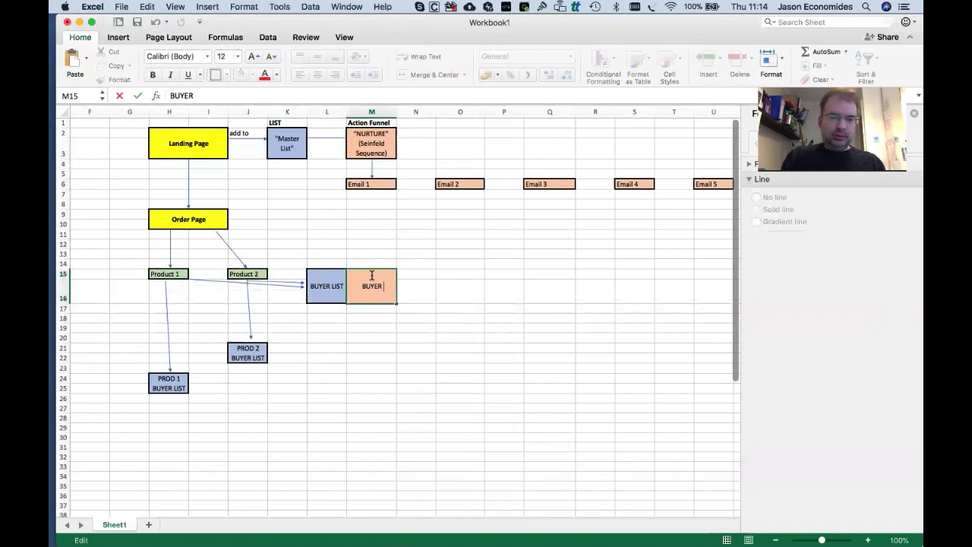
key(BackSpace)
key(BackSpace)
key(BackSpace)
key(BackSpace)
key(BackSpace)
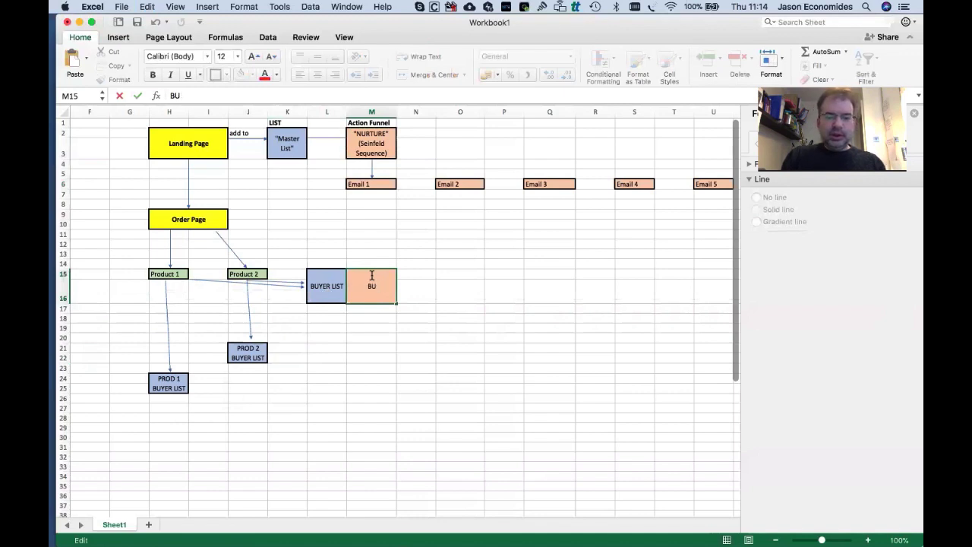
text(CUSTOMER)
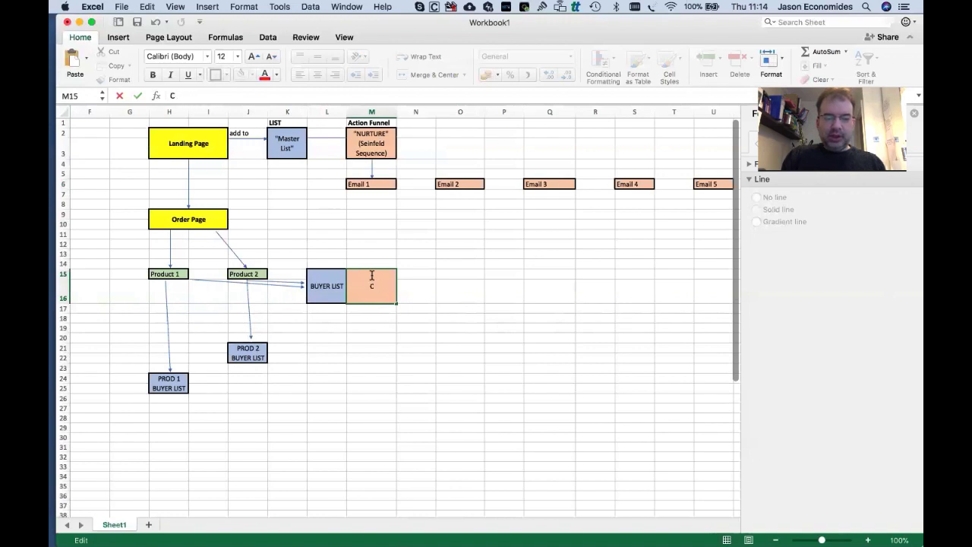
text(tomer)
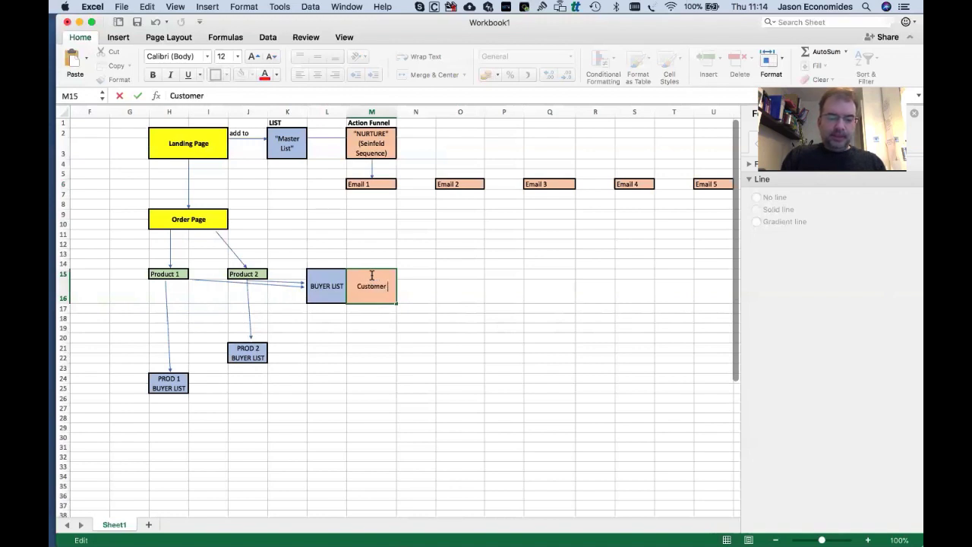
text( Keep in tou)
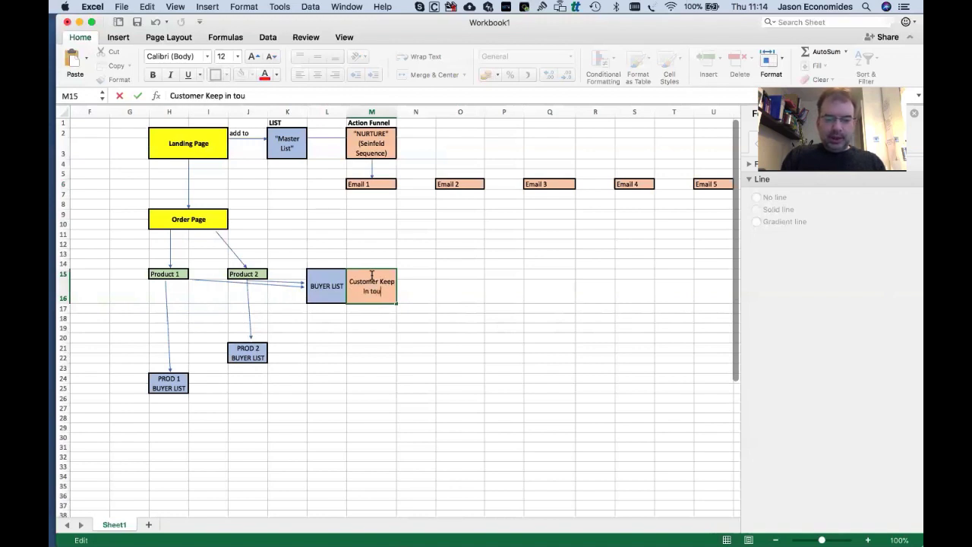
text(ch Sequence)
key(Tab)
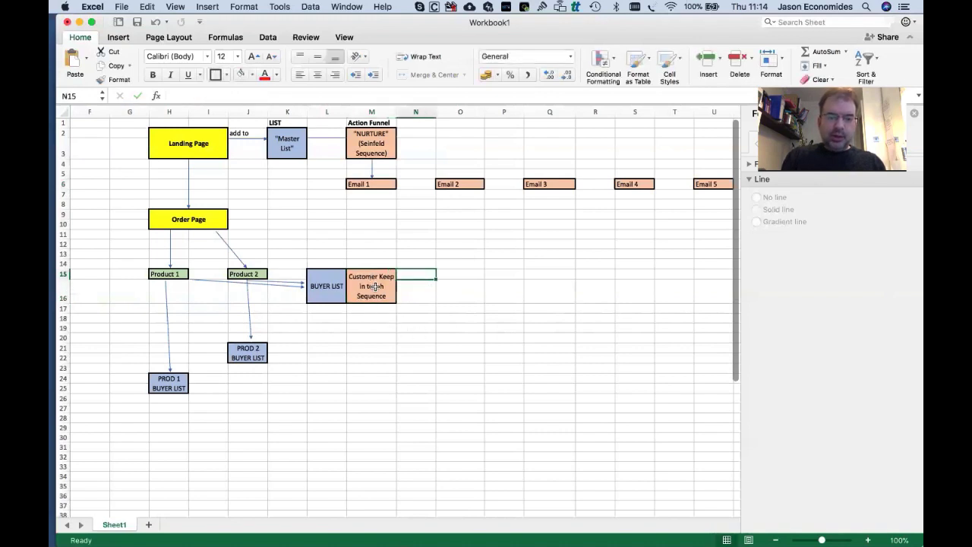
Check the new customer sequence box, then copy the Email 1 to Email 3 boxes.
click(375, 286)
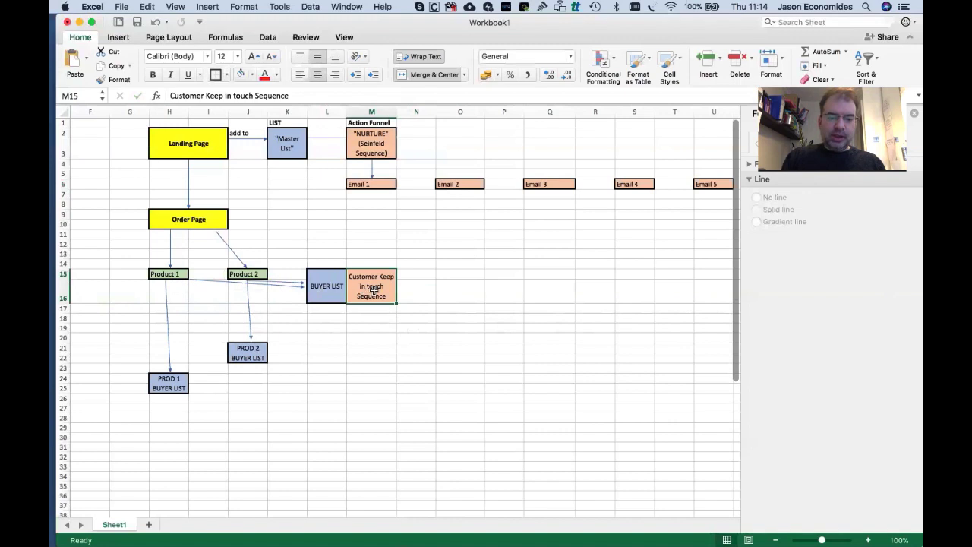
click(438, 296)
click(380, 338)
double_click(381, 277)
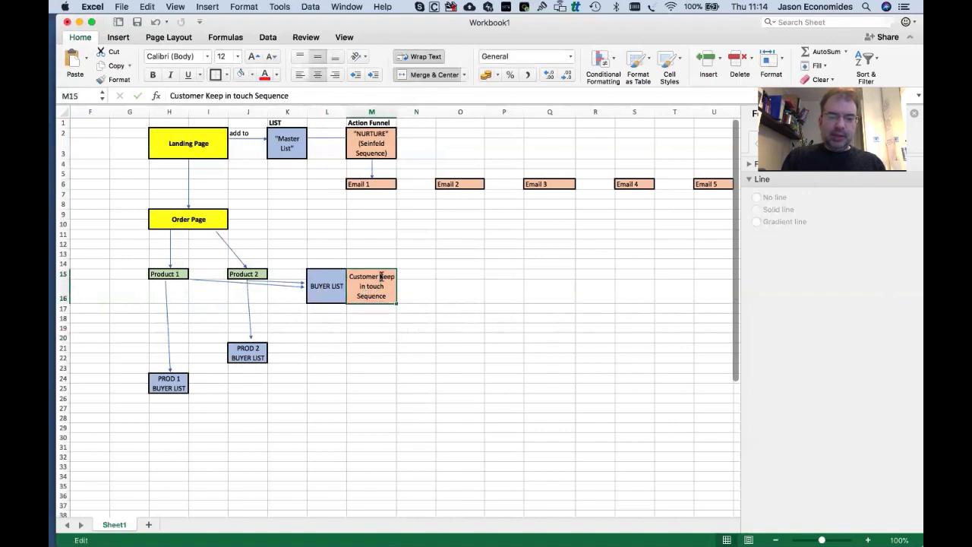
key(Escape)
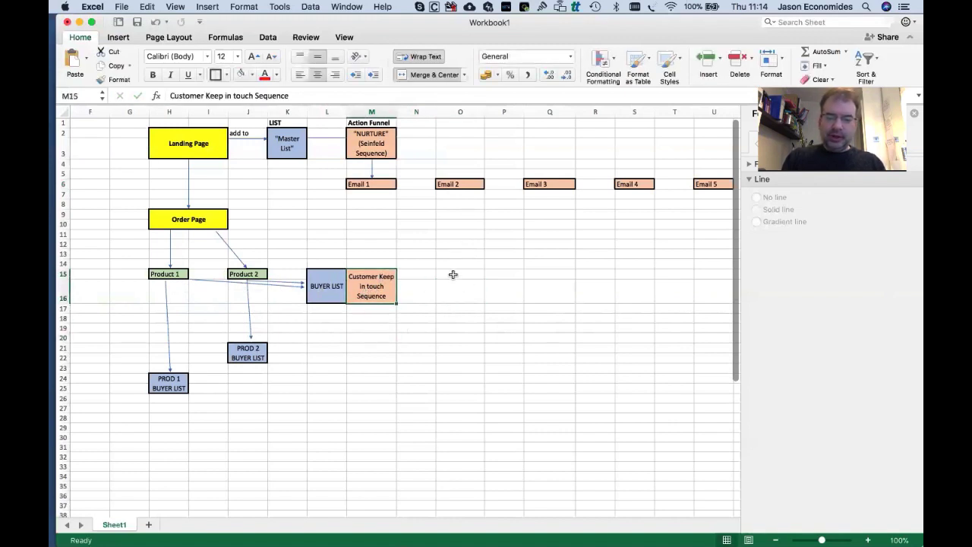
drag(370, 184, 560, 186)
key(super+c)
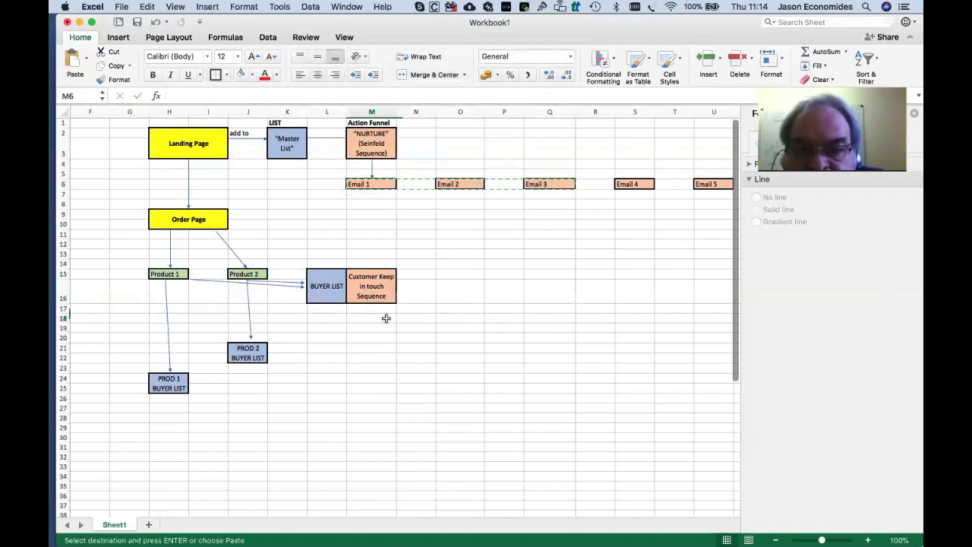
Paste the three email boxes into row 18 and relabel the first two News and Offer.
click(386, 318)
key(super+v)
double_click(355, 318)
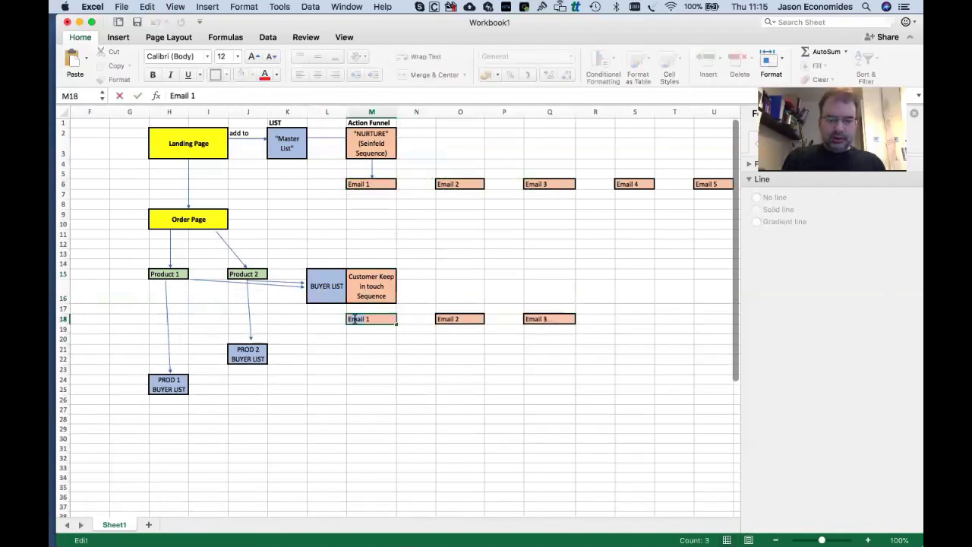
text(News)
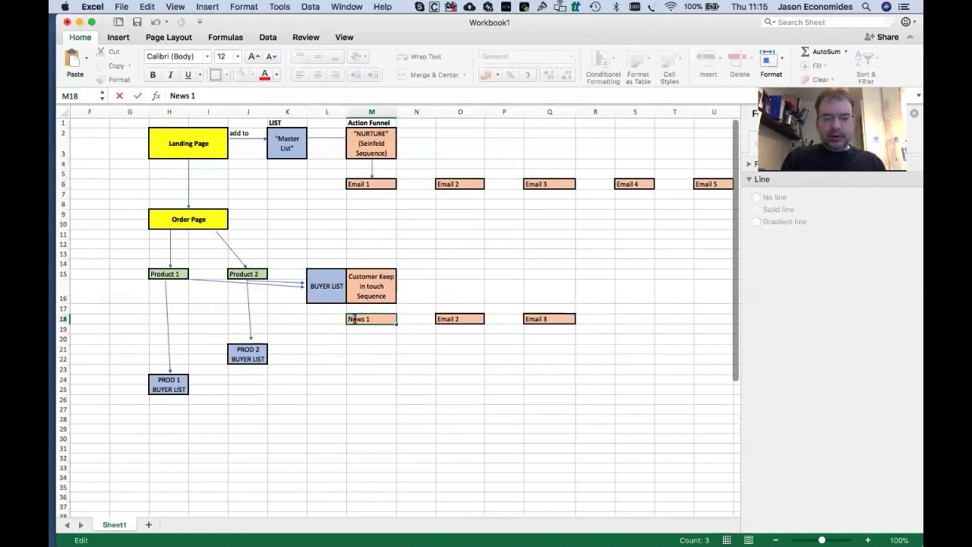
click(452, 318)
text(Off)
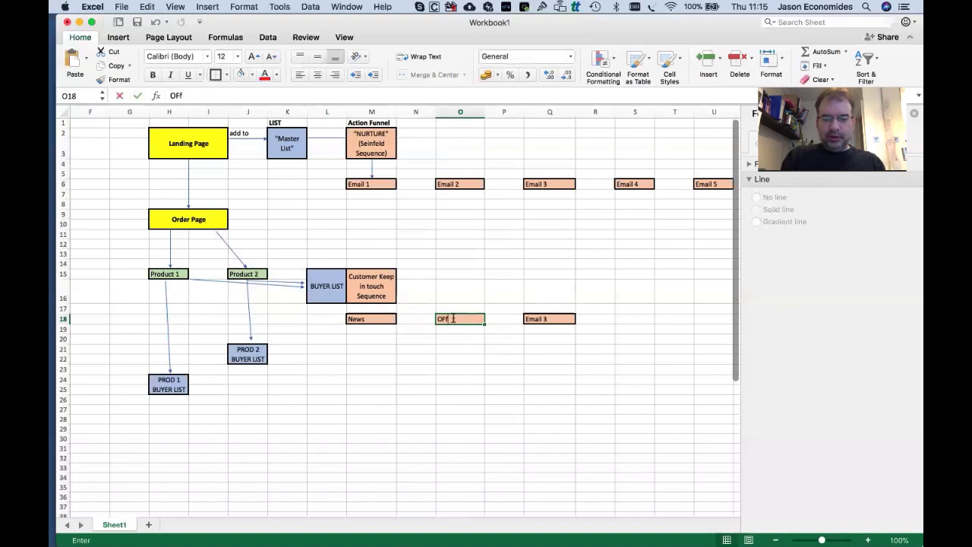
text(er)
key(BackSpace)
key(BackSpace)
key(BackSpace)
key(BackSpace)
text(F)
key(Tab)
key(Tab)
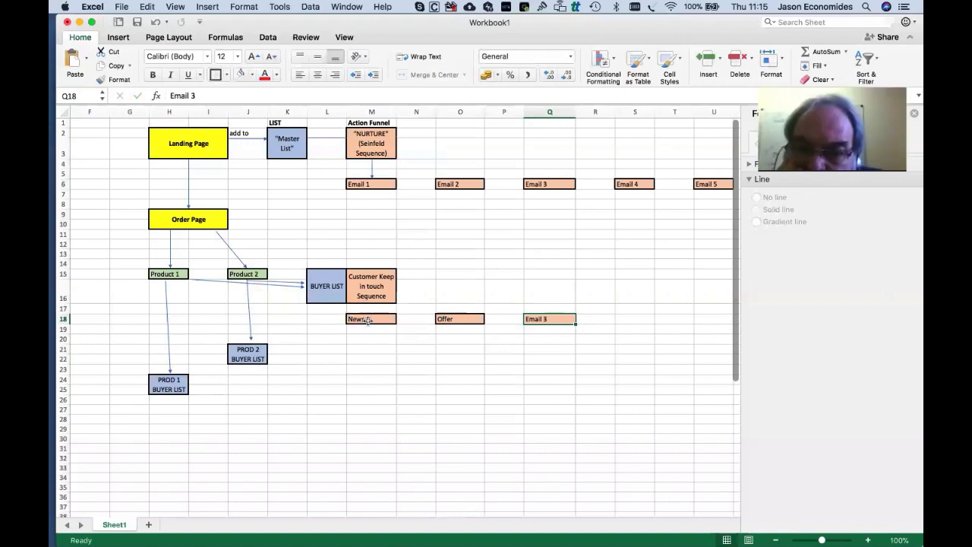
Label the third box 'Merry Christmas' and check the new row of boxes.
click(367, 320)
click(447, 321)
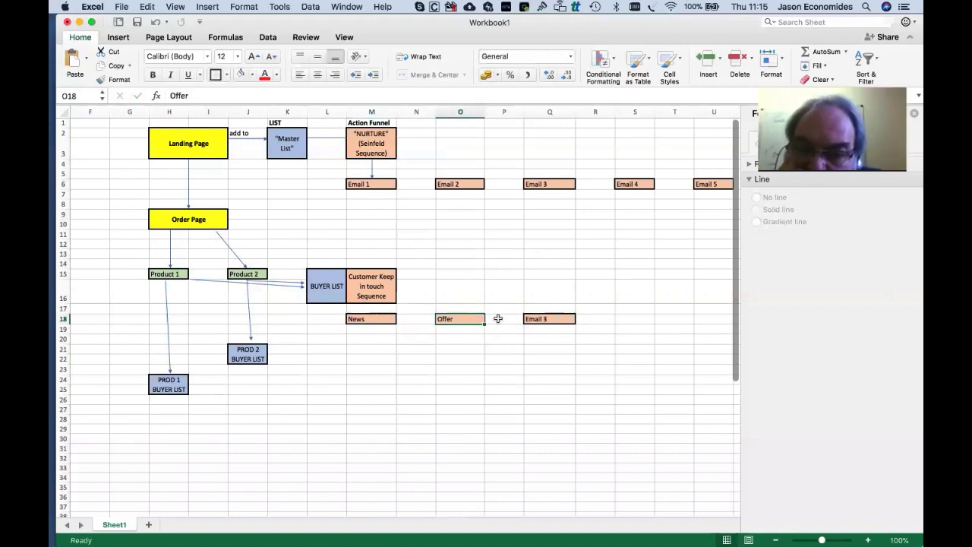
click(555, 317)
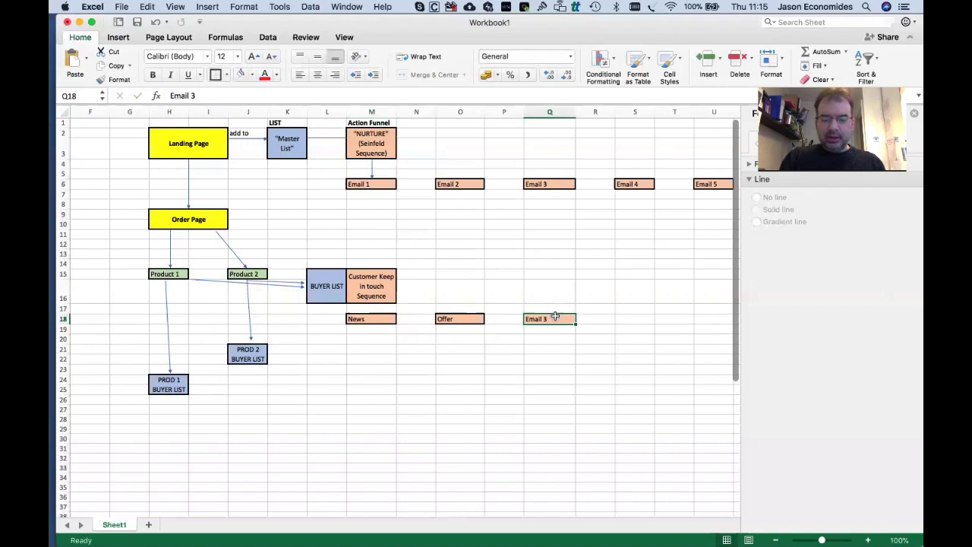
text(Merry Christmas)
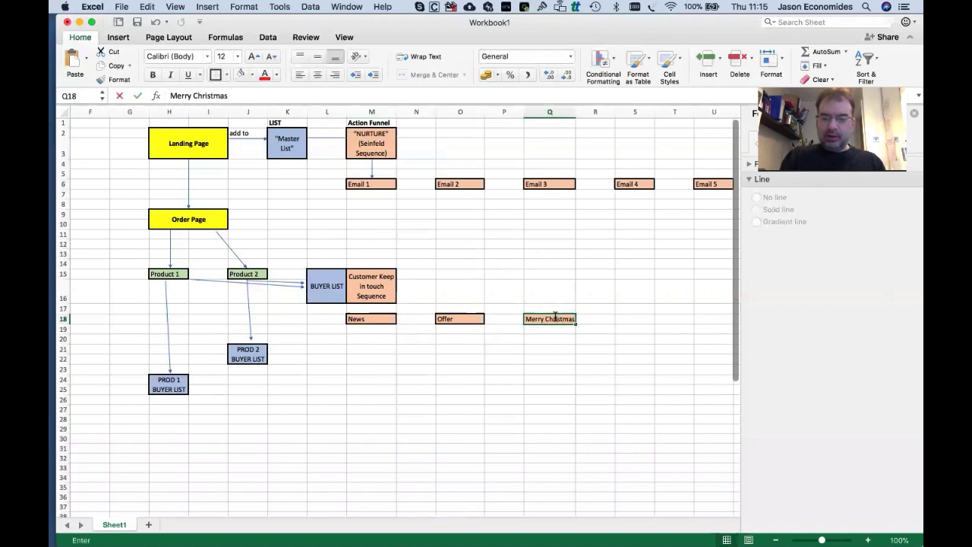
key(Tab)
key(Tab)
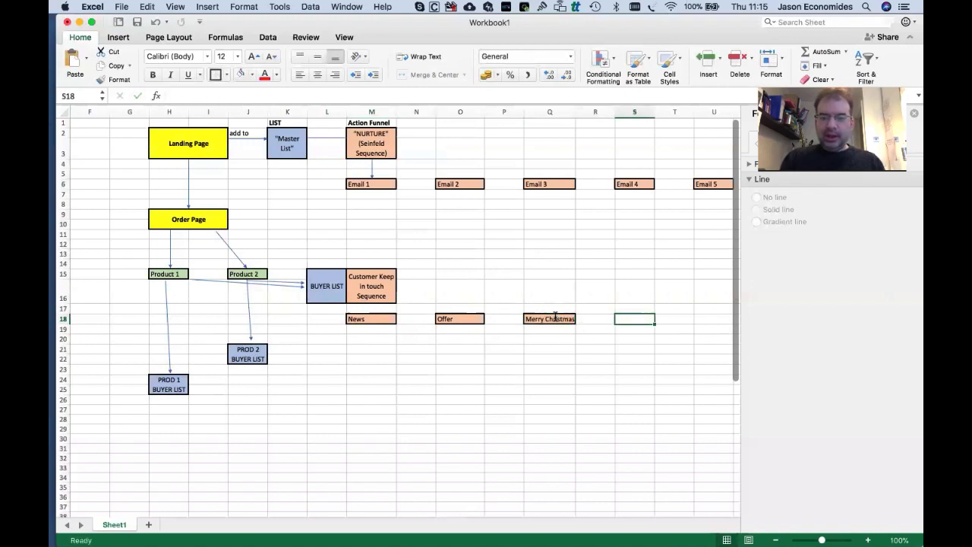
click(550, 316)
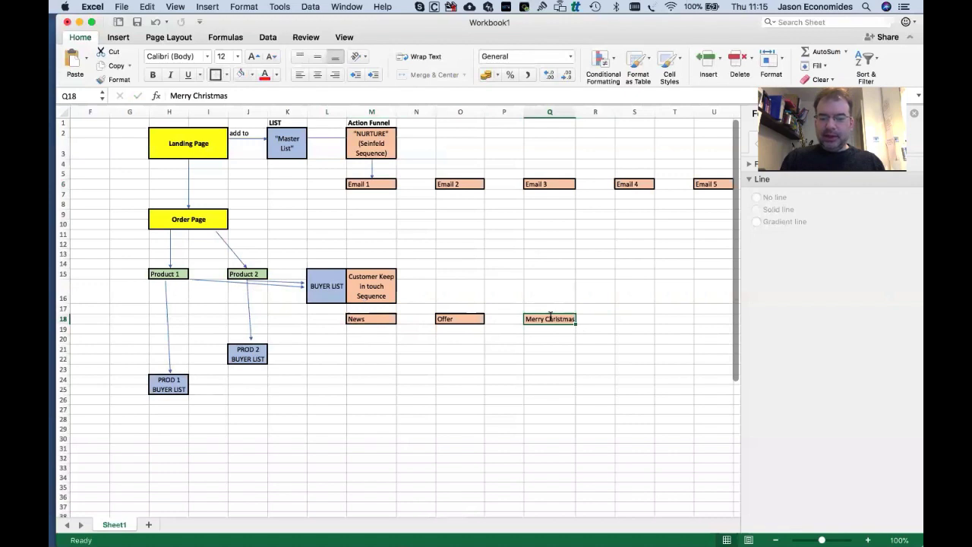
click(553, 338)
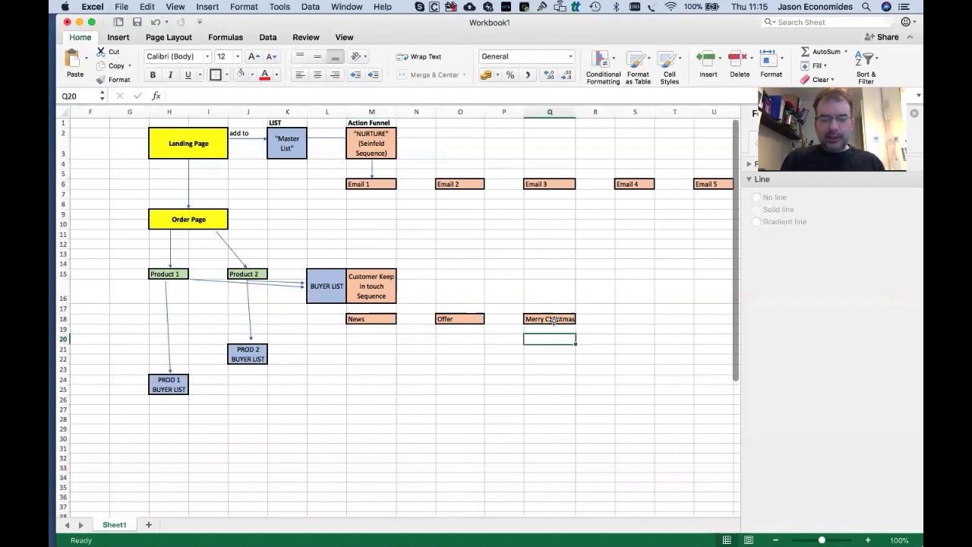
Copy the Merry Christmas box to S18 and relabel it 'Message from CEO'.
click(554, 319)
key(ctrl+c)
click(633, 316)
key(ctrl+v)
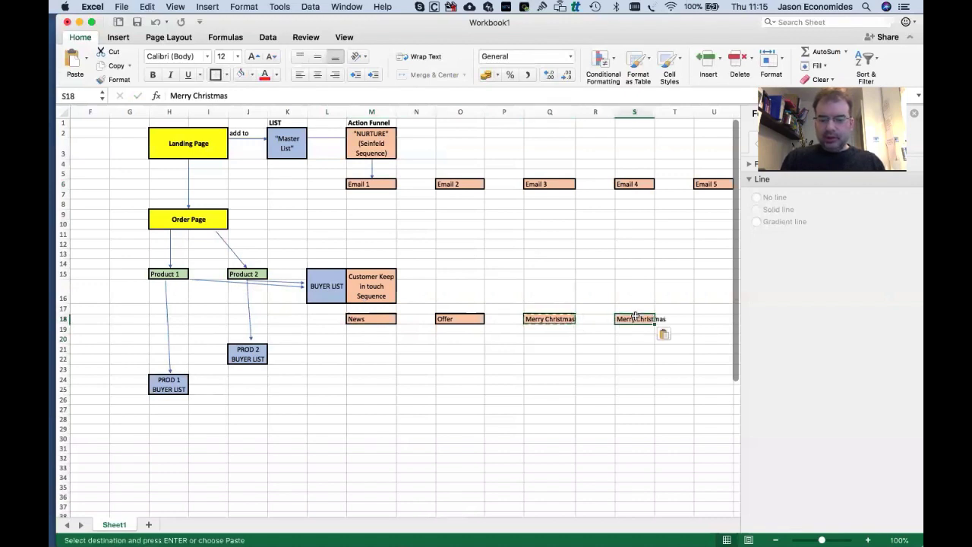
double_click(635, 317)
click(635, 317)
text(Me)
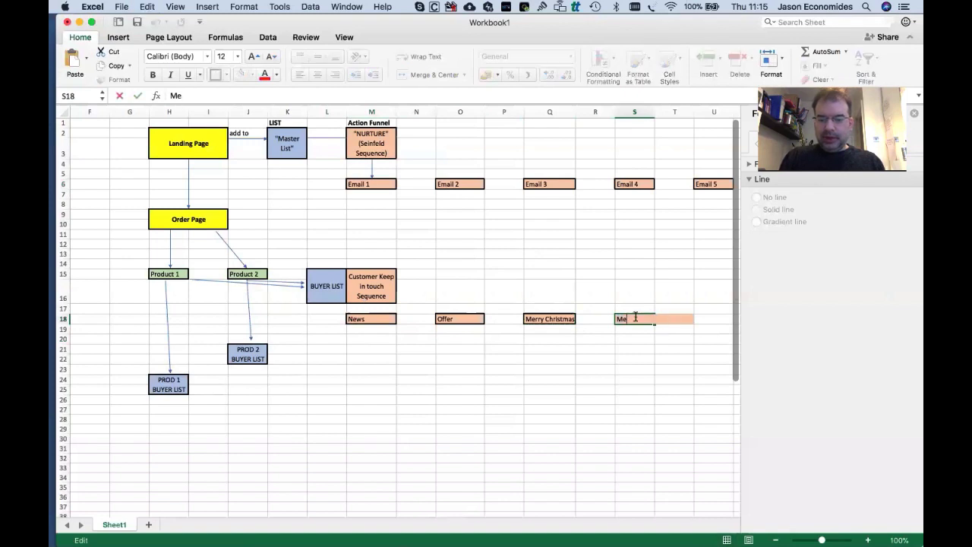
text(ssage from CEO)
key(Tab)
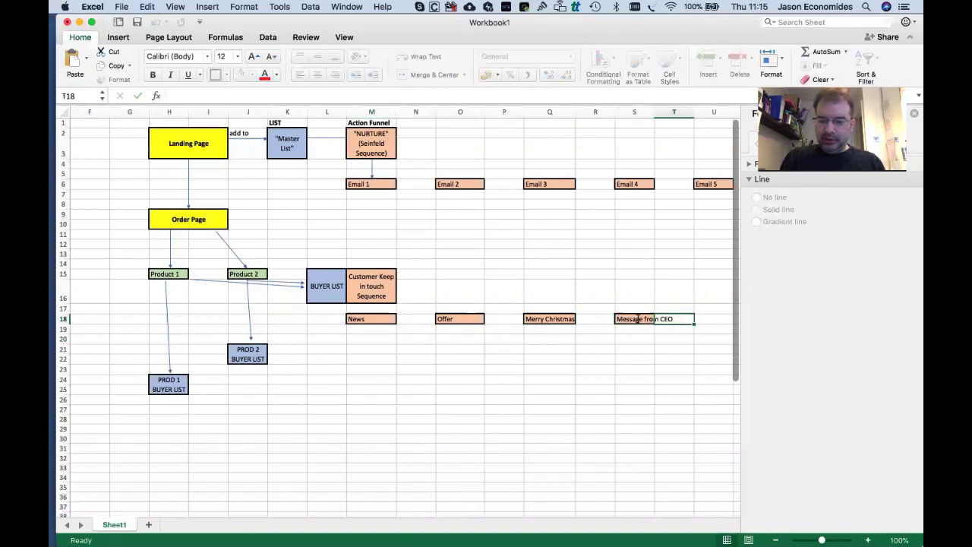
click(664, 336)
click(636, 309)
Centre the Message from CEO text horizontally and vertically and wrap it.
click(641, 320)
right_click(642, 320)
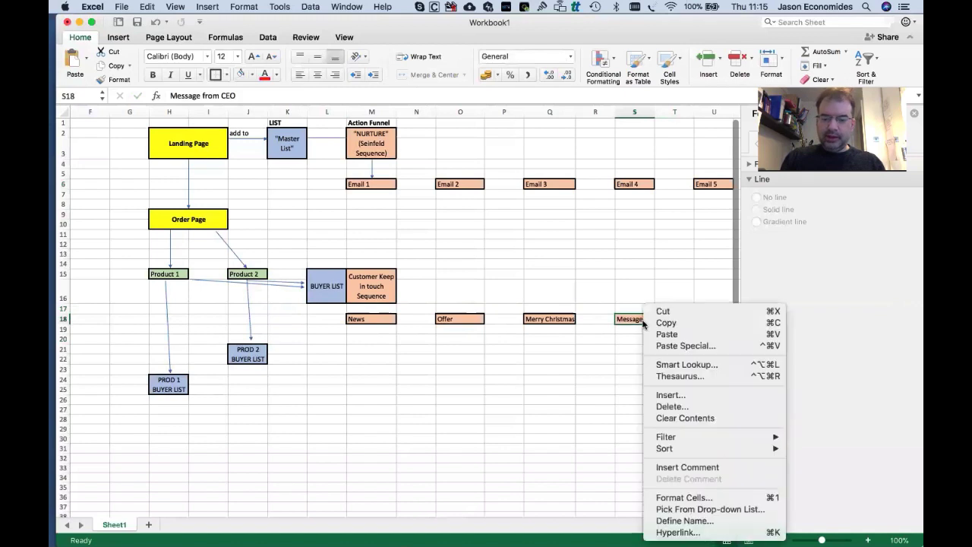
click(663, 499)
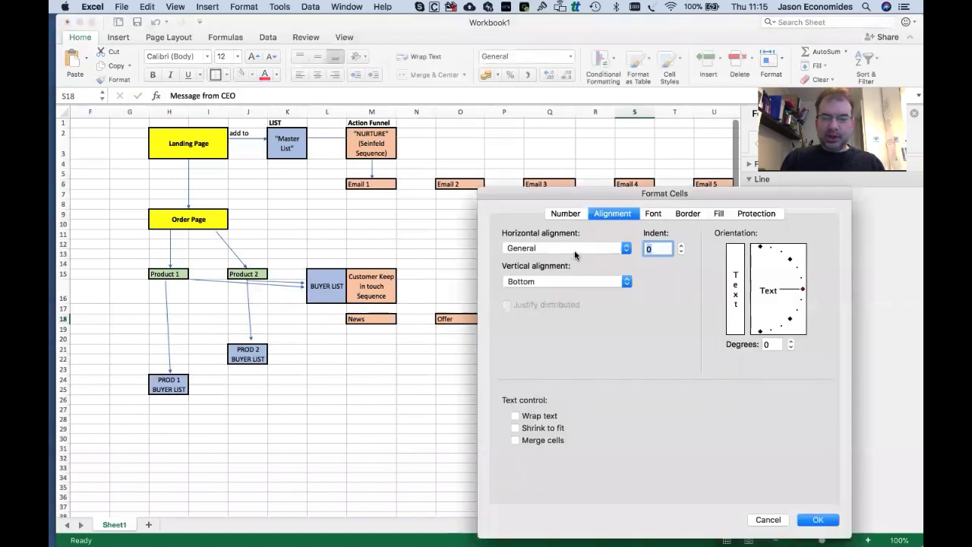
click(573, 248)
click(558, 264)
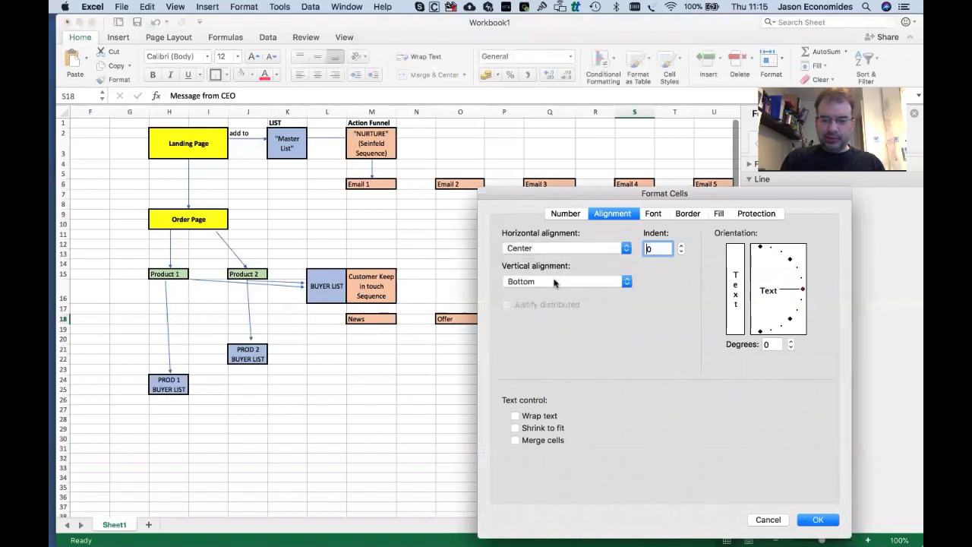
click(557, 282)
click(554, 271)
click(515, 415)
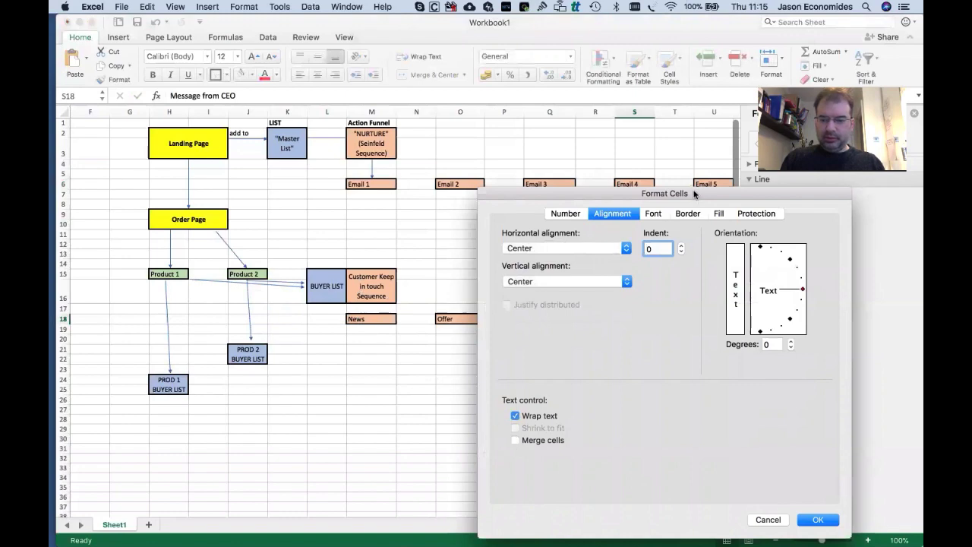
drag(693, 195, 605, 84)
click(731, 410)
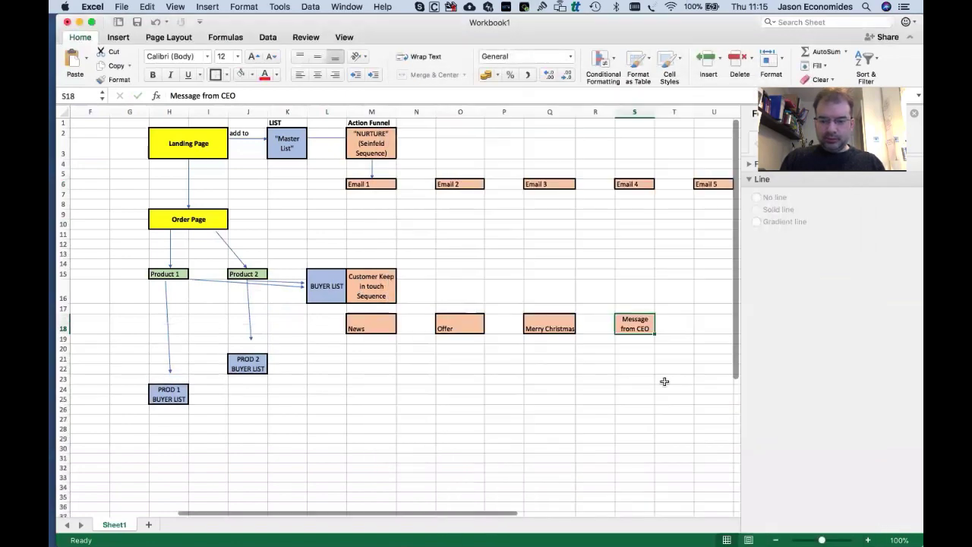
click(584, 369)
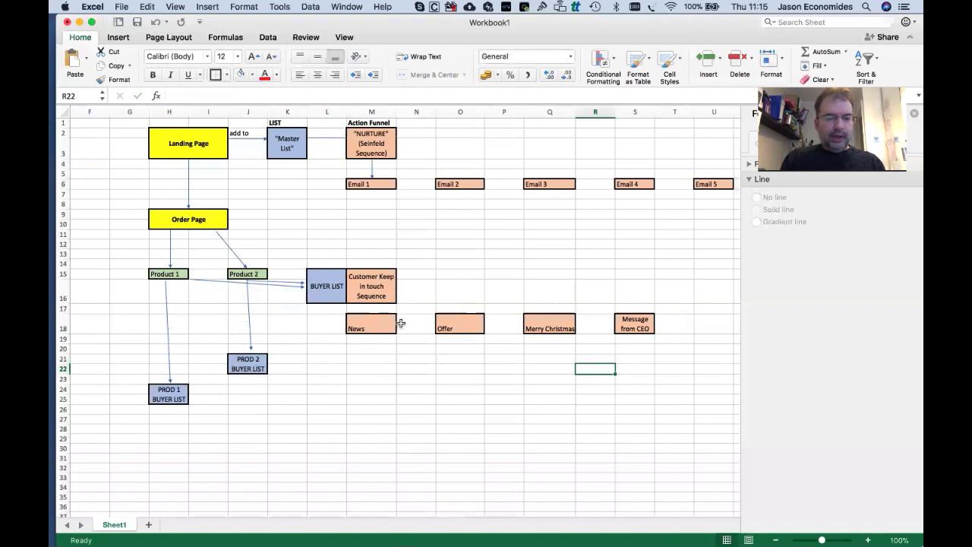
Copy the Email 1 to Email 3 boxes and paste them at M23.
drag(367, 185, 570, 186)
key(super+c)
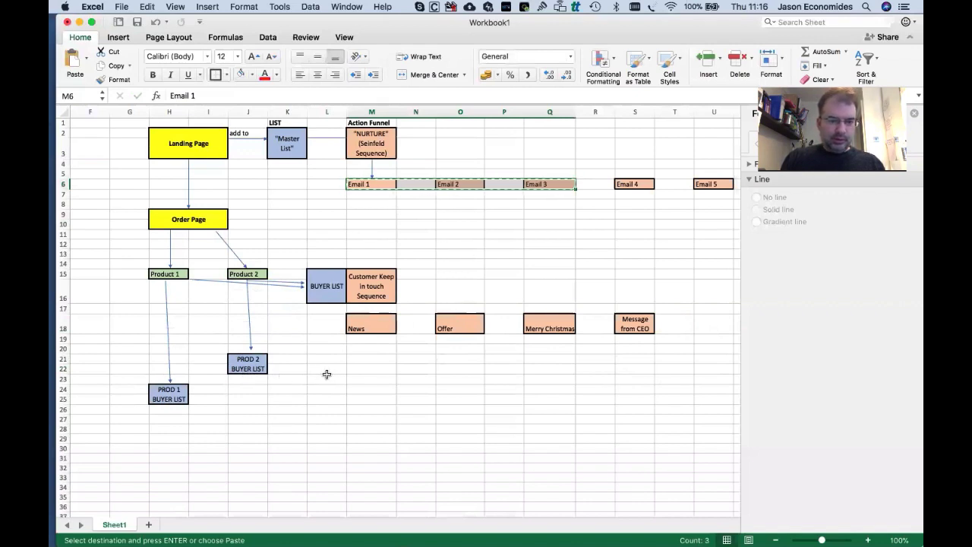
click(265, 379)
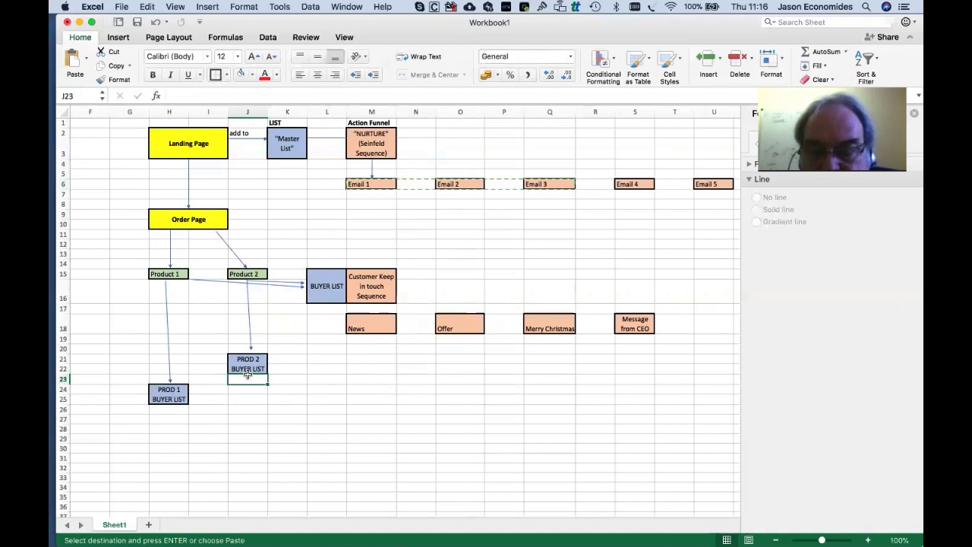
click(358, 379)
key(super+v)
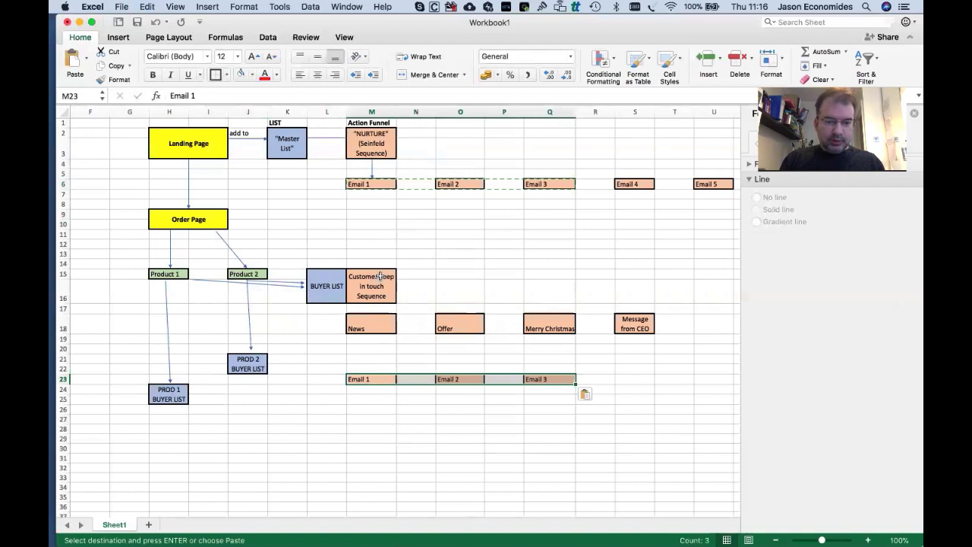
Move the pasted Email 1–3 row down to row 26, then copy the NURTURE box.
click(379, 276)
click(377, 378)
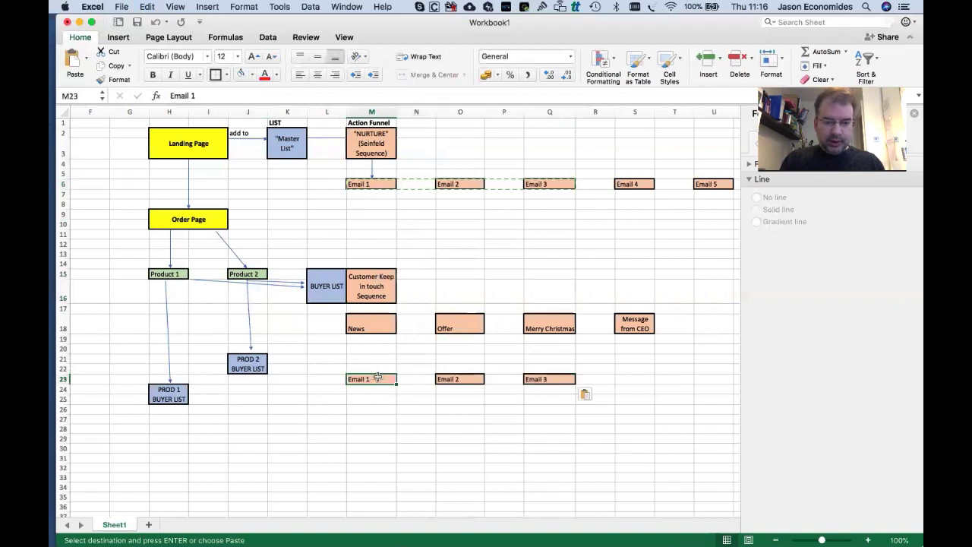
shift+click(552, 380)
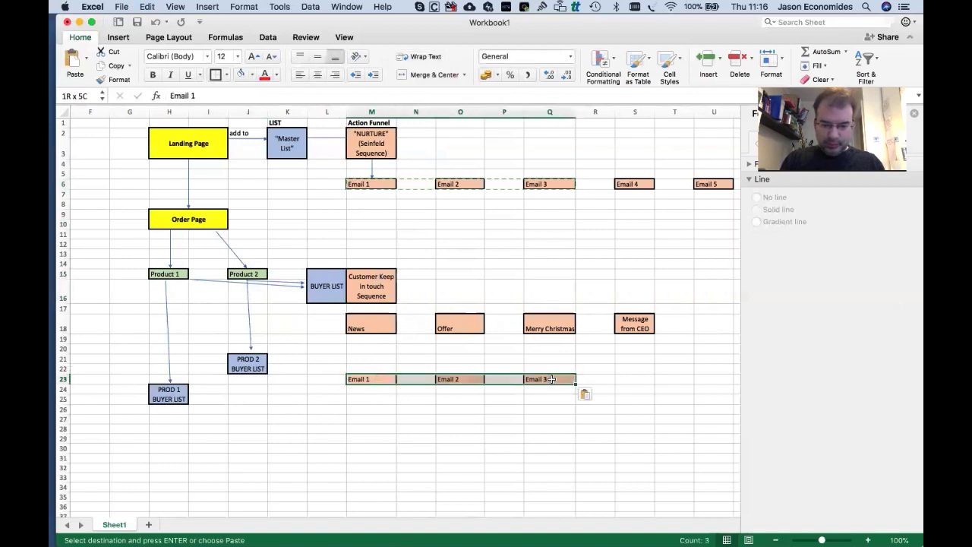
drag(552, 387, 551, 407)
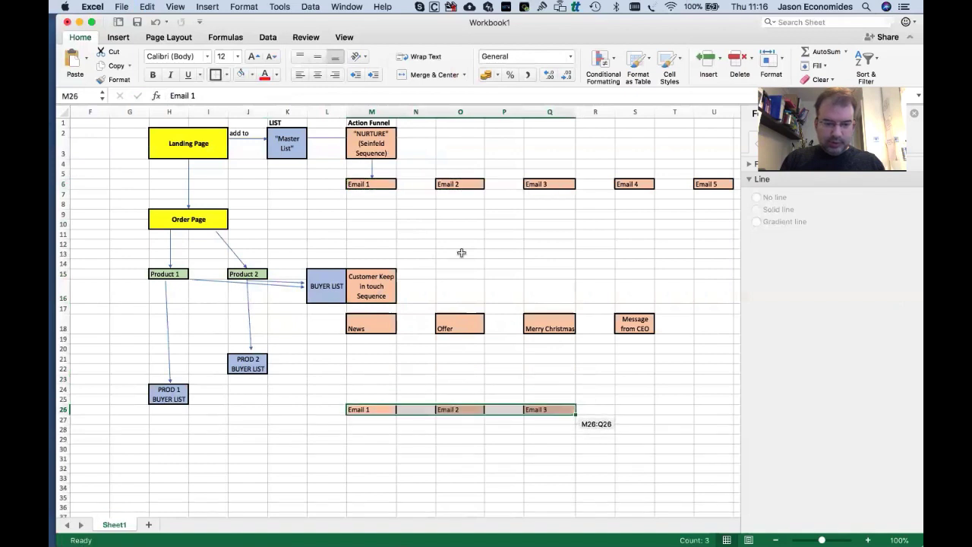
click(387, 148)
key(super+c)
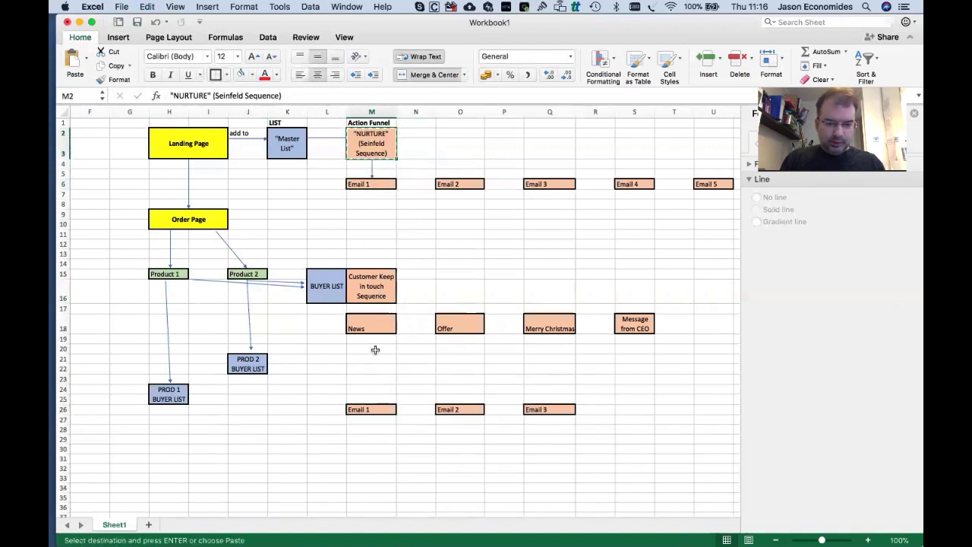
Paste the NURTURE box into M21 and relabel it 'PROD 2 BUYERS'.
click(373, 361)
key(super+v)
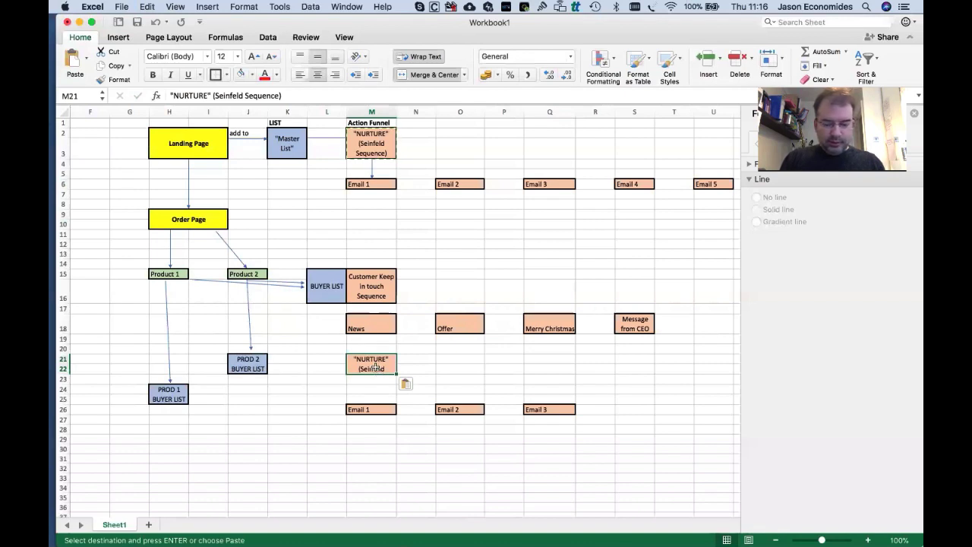
key(Delete)
text(PROD)
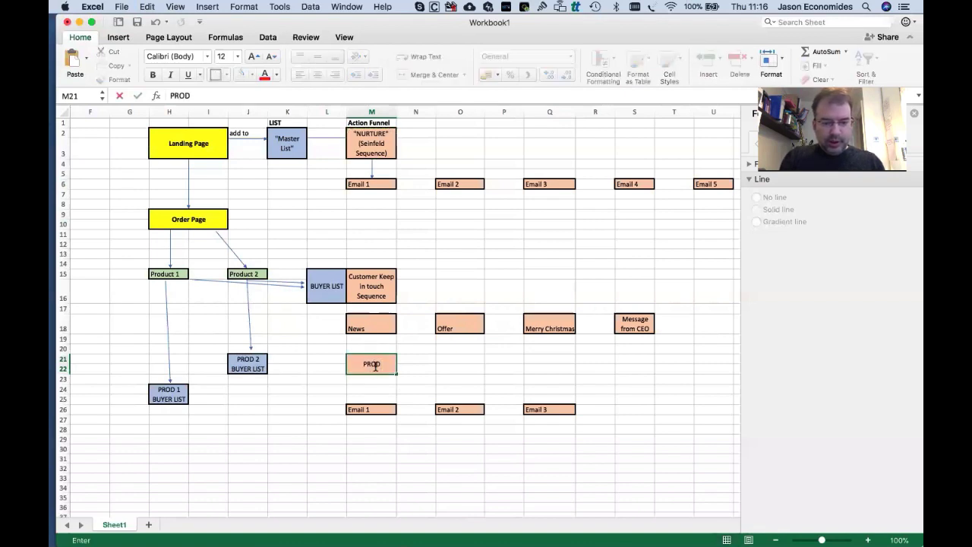
text( 2)
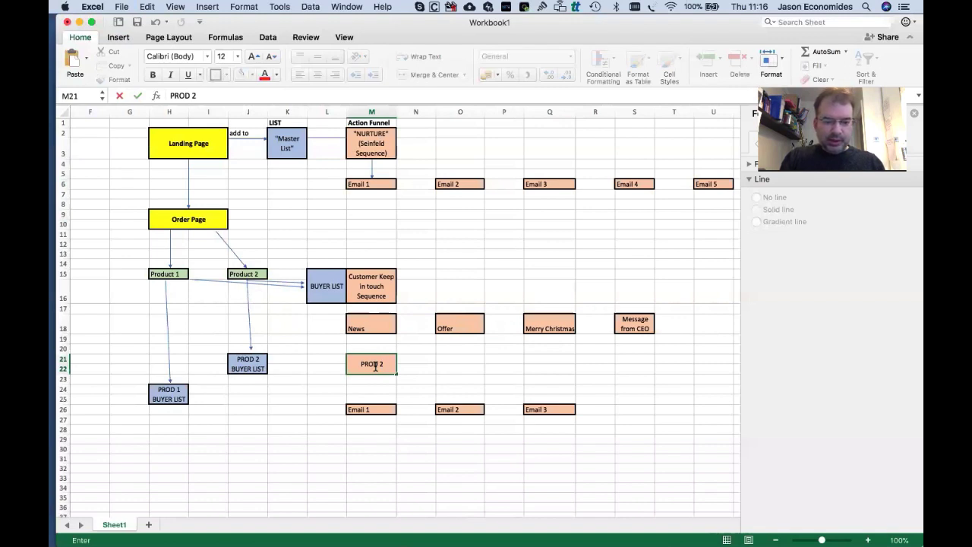
text(BUYERS)
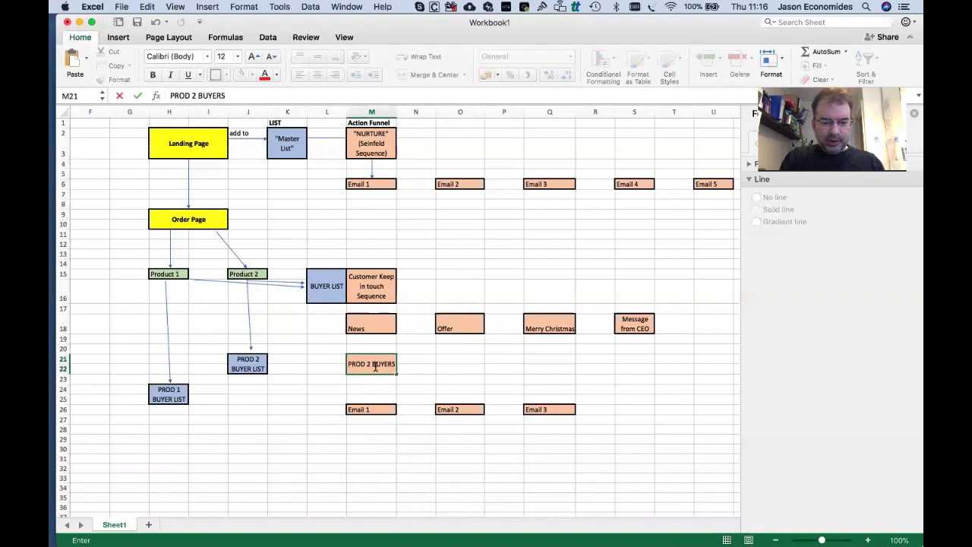
key(Tab)
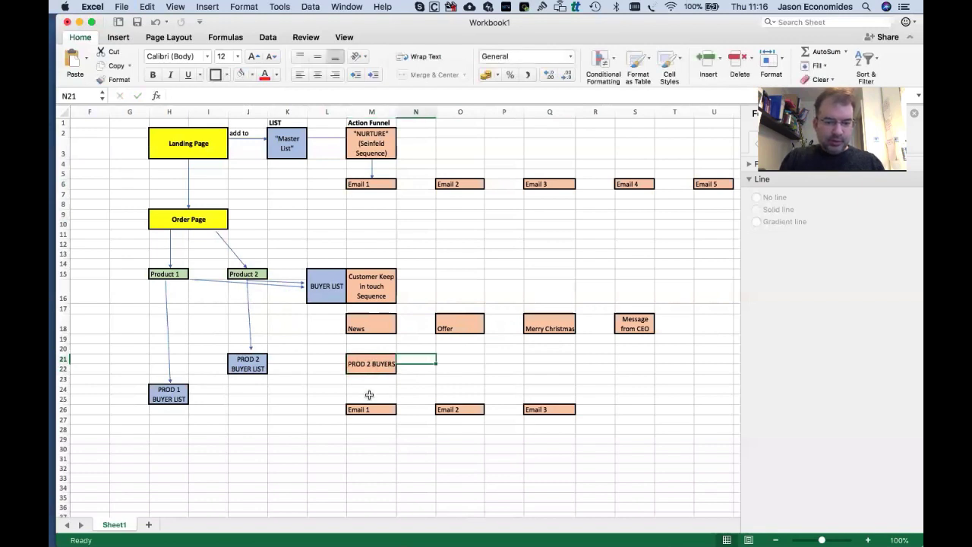
mouse_move(370, 364)
mouse_down()
mouse_move(371, 410)
mouse_move(546, 409)
mouse_up()
Copy the PROD 2 BUYERS sequence M21:Q26 and paste it starting at M31.
key(super+c)
click(219, 452)
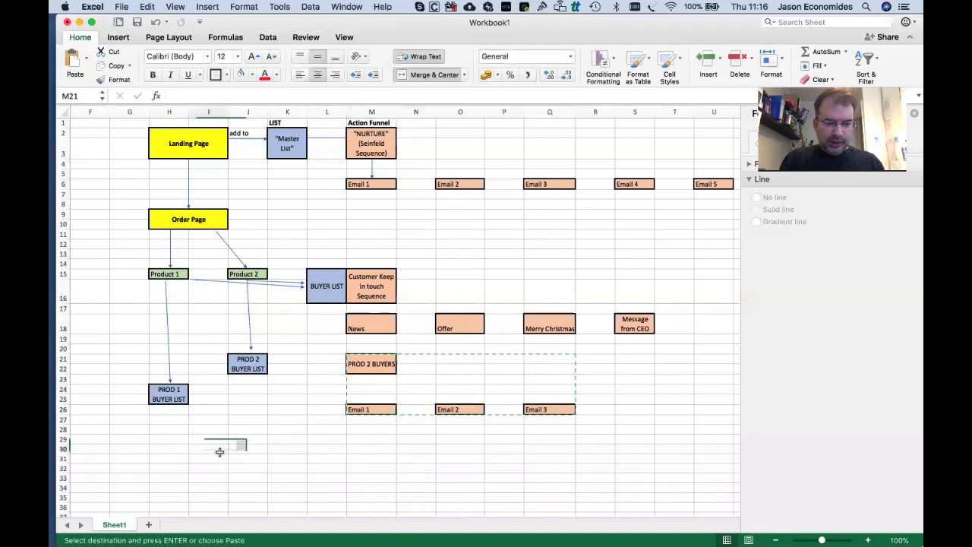
click(372, 456)
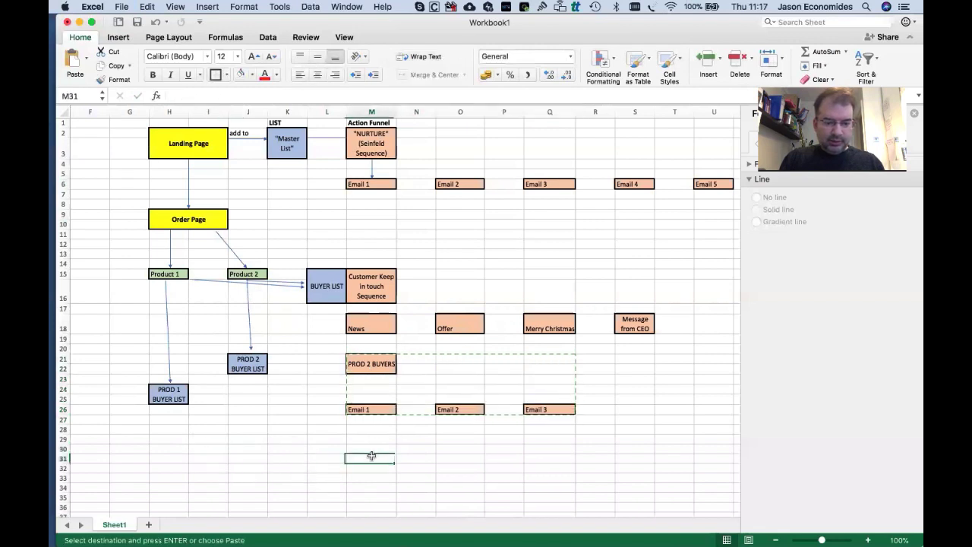
key(super+v)
scroll(370, 448, down, 3)
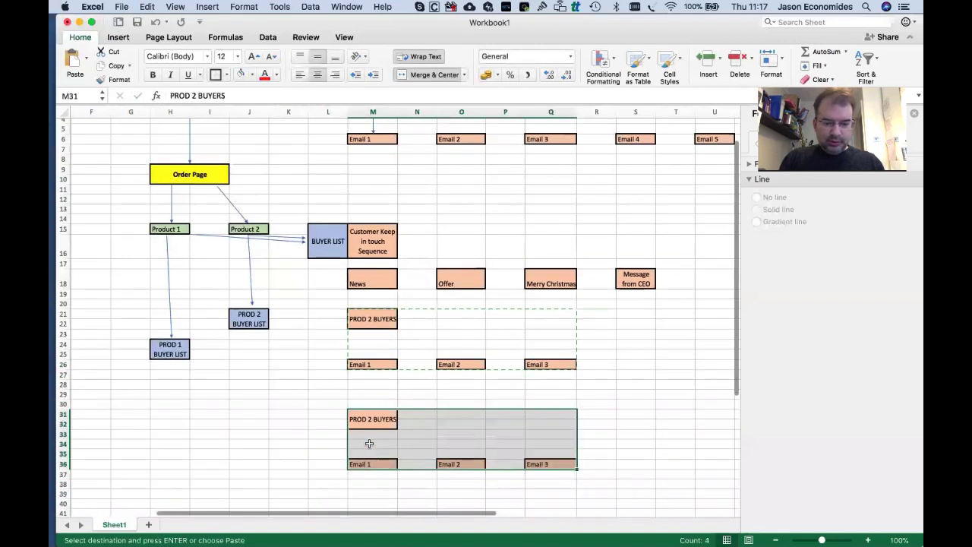
Change the pasted header's label to 'PROD 1 BUYERS'.
click(367, 416)
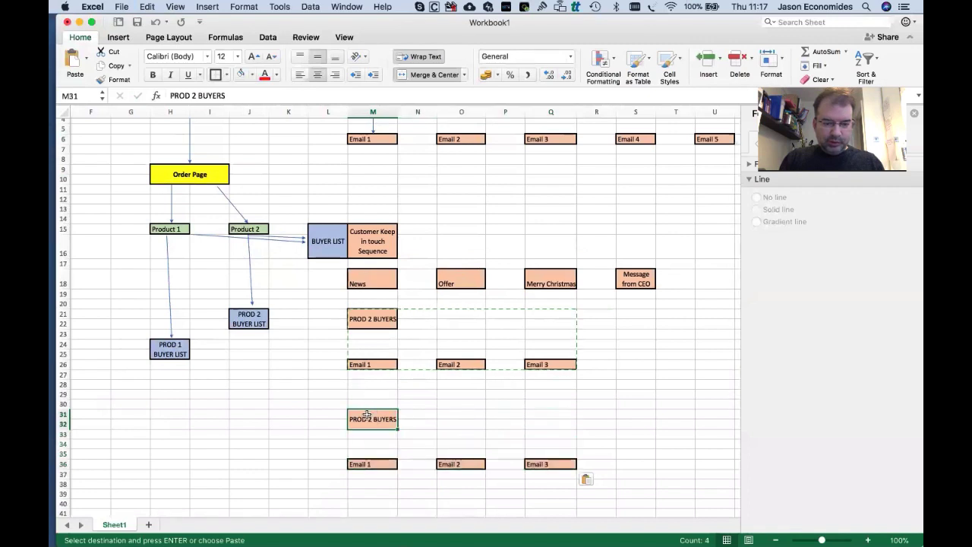
double_click(372, 419)
key(BackSpace)
text(1)
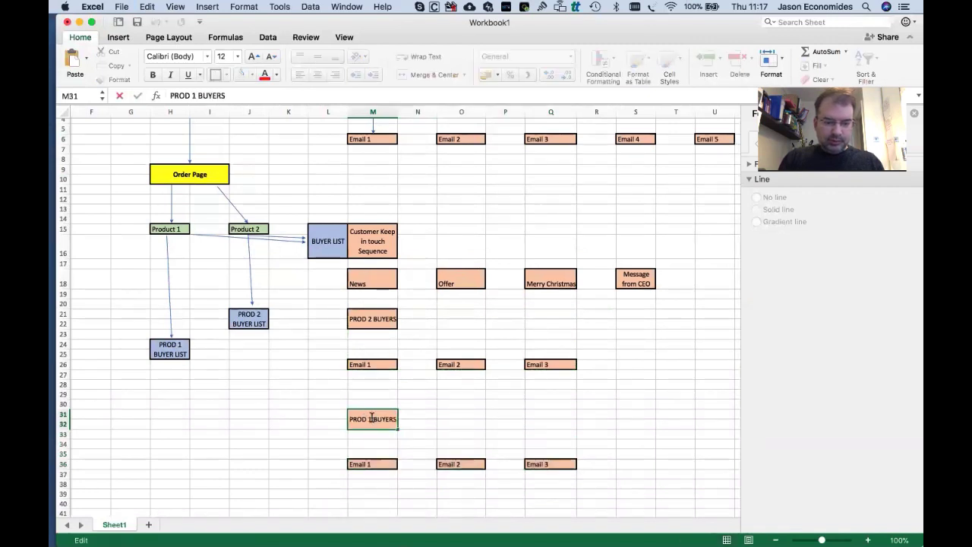
key(Tab)
click(451, 417)
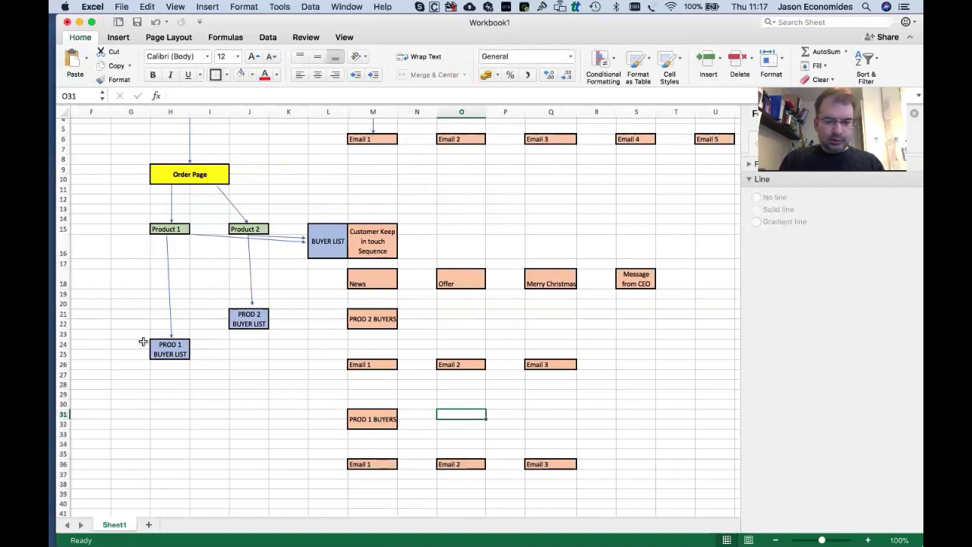
Move the Email row under PROD 2 BUYERS up to row 24.
drag(391, 364, 554, 344)
drag(380, 463, 388, 443)
click(469, 417)
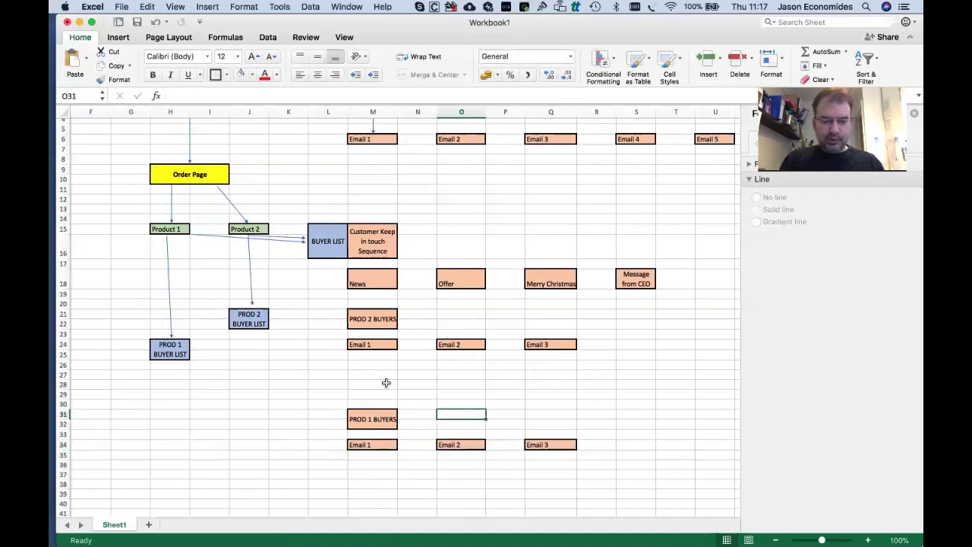
Delete the empty rows 27 to 29 between the two buyer sequences.
scroll(65, 380, left, 1)
drag(64, 374, 64, 394)
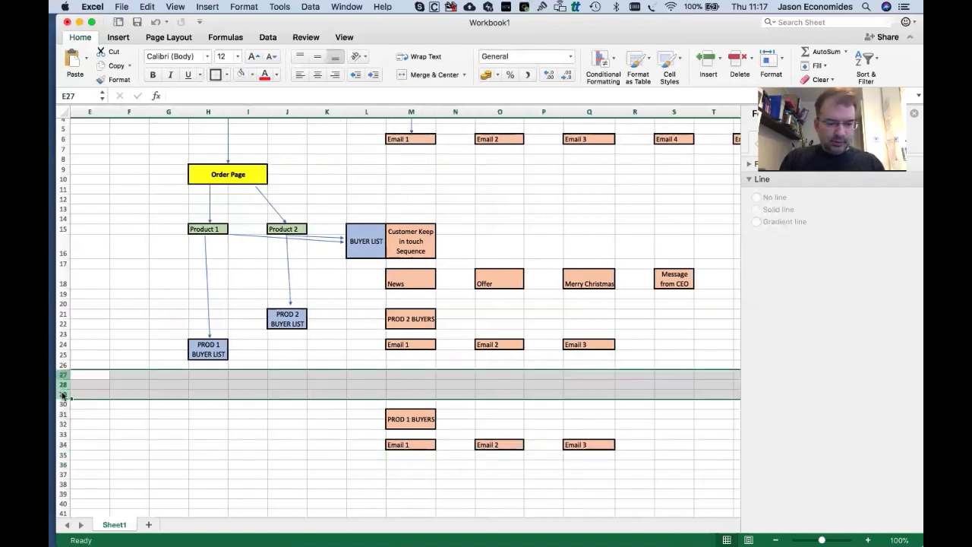
right_click(69, 392)
click(83, 464)
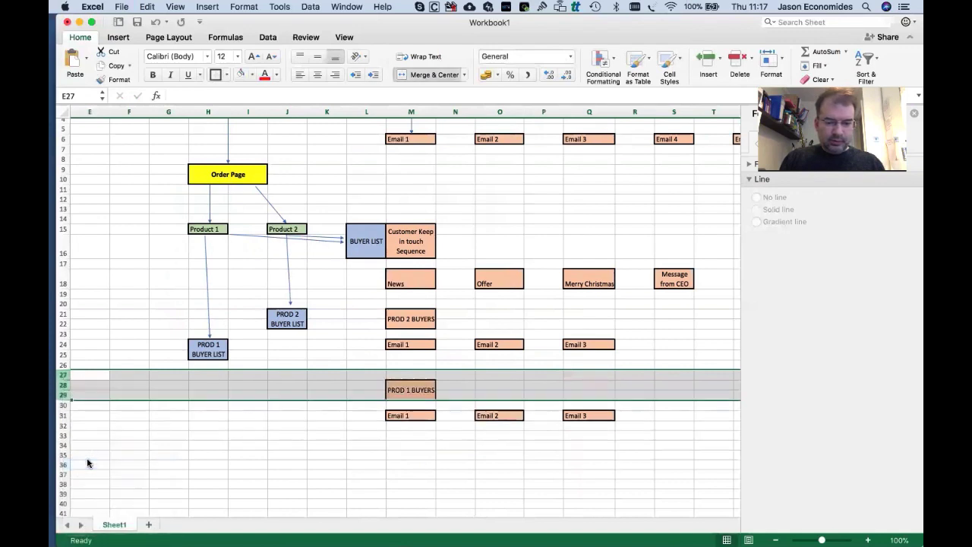
click(276, 486)
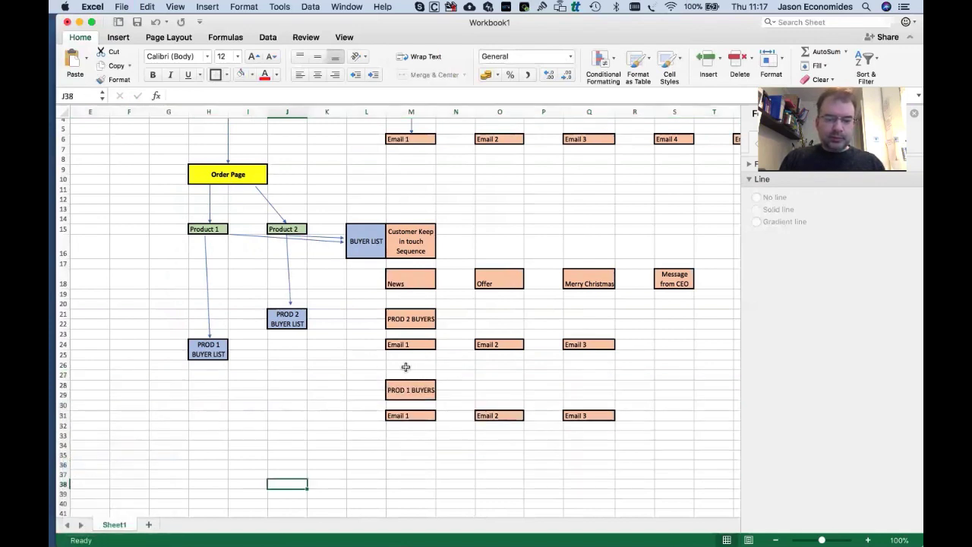
drag(375, 367, 625, 428)
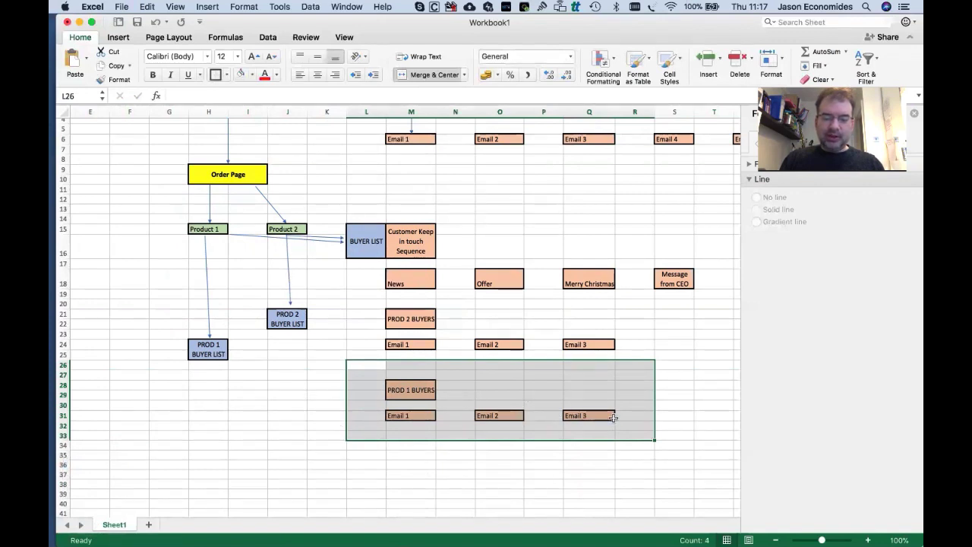
Give the PROD 1 BUYERS group a thick box border and insert a blank row 19.
click(216, 75)
click(390, 346)
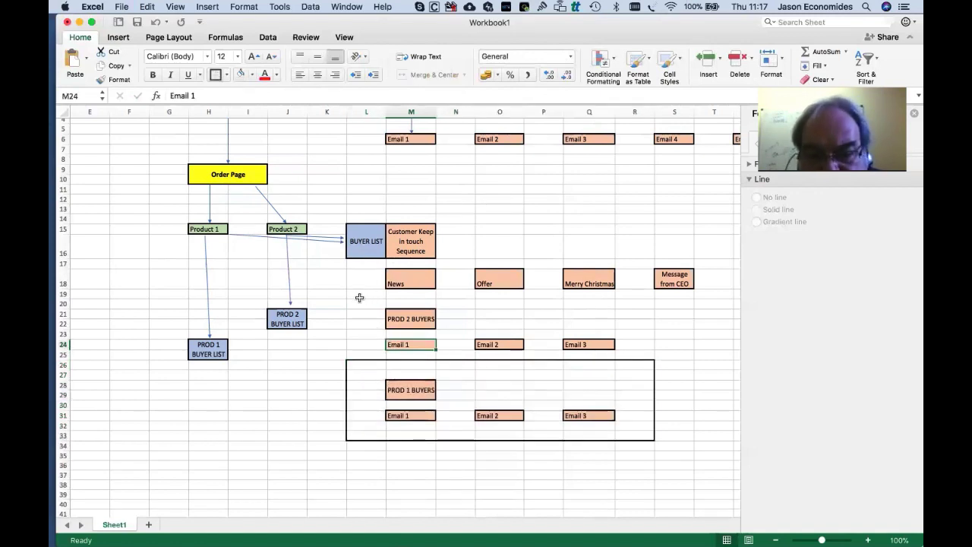
drag(361, 293, 379, 315)
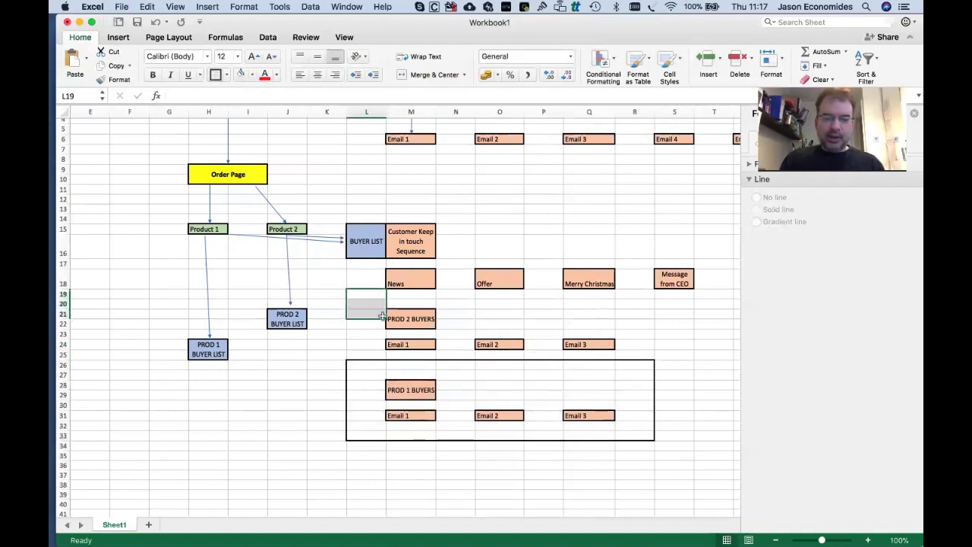
click(63, 294)
right_click(63, 294)
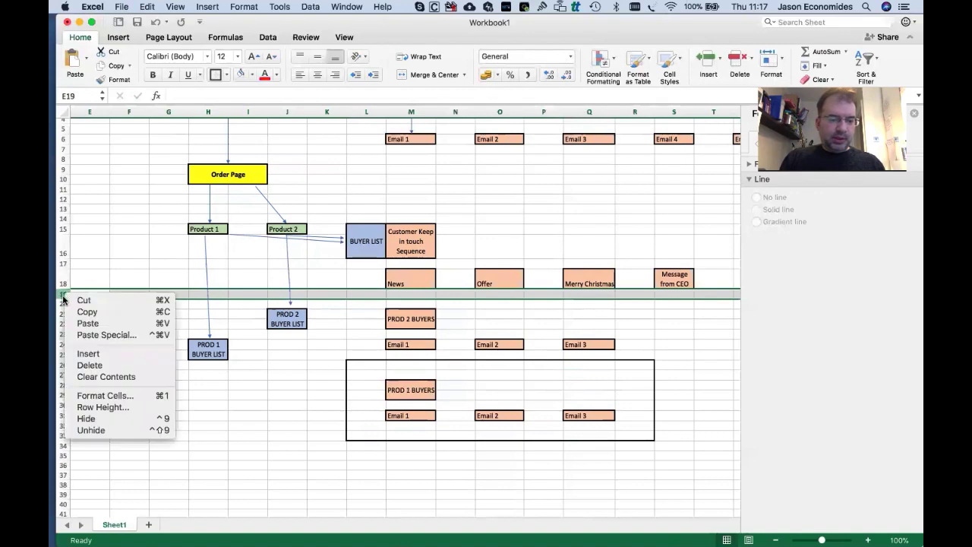
click(84, 355)
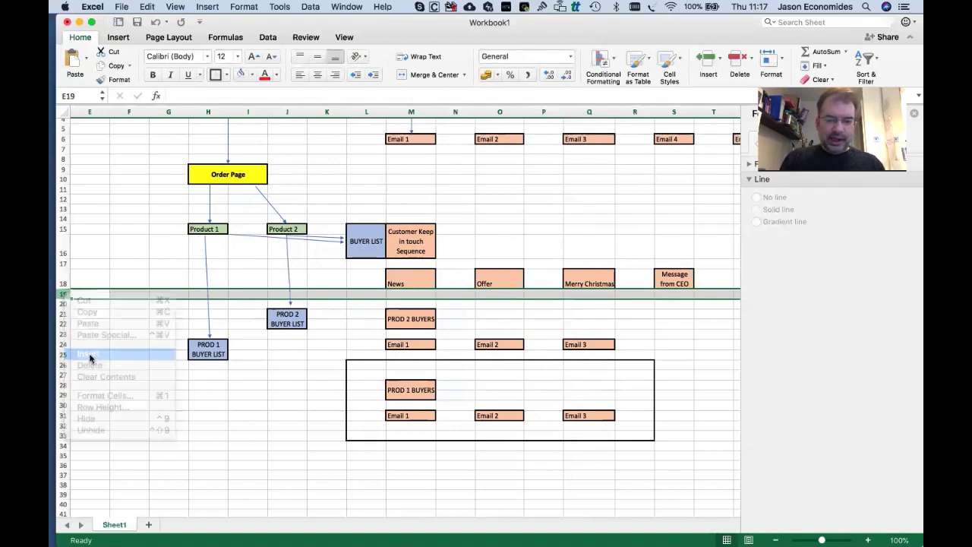
click(391, 325)
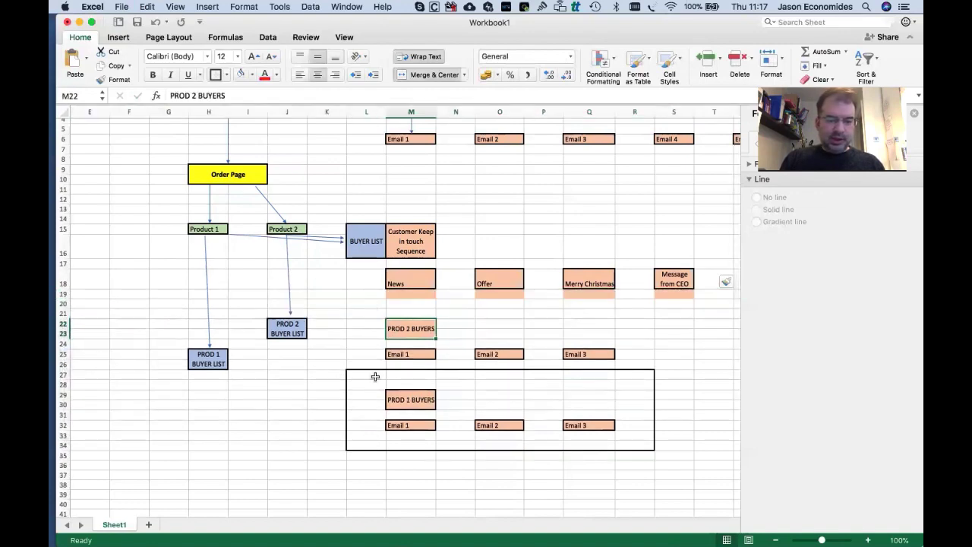
Move the PROD 1 BUYERS group down and re-merge its header label cells.
mouse_move(368, 364)
mouse_down()
mouse_move(582, 390)
mouse_move(646, 428)
mouse_move(643, 464)
mouse_up()
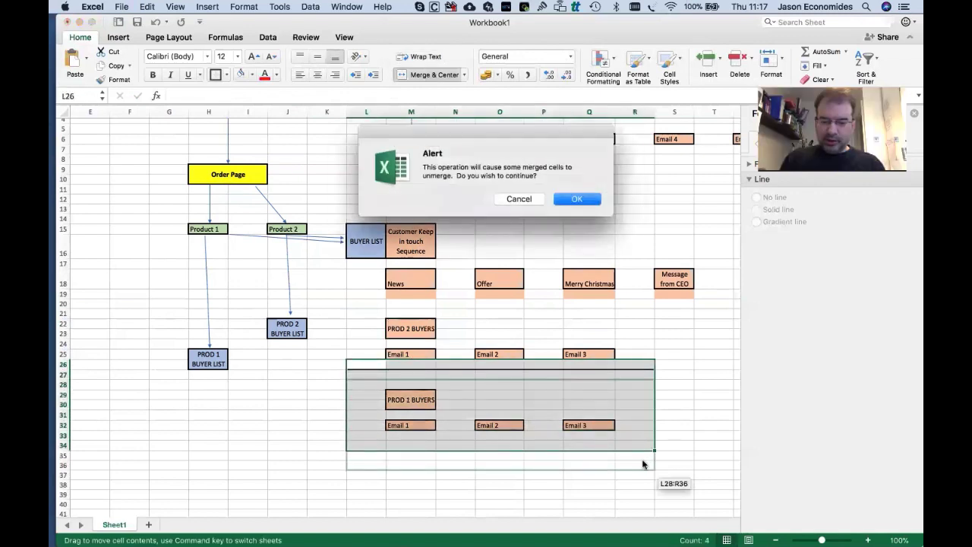
click(577, 199)
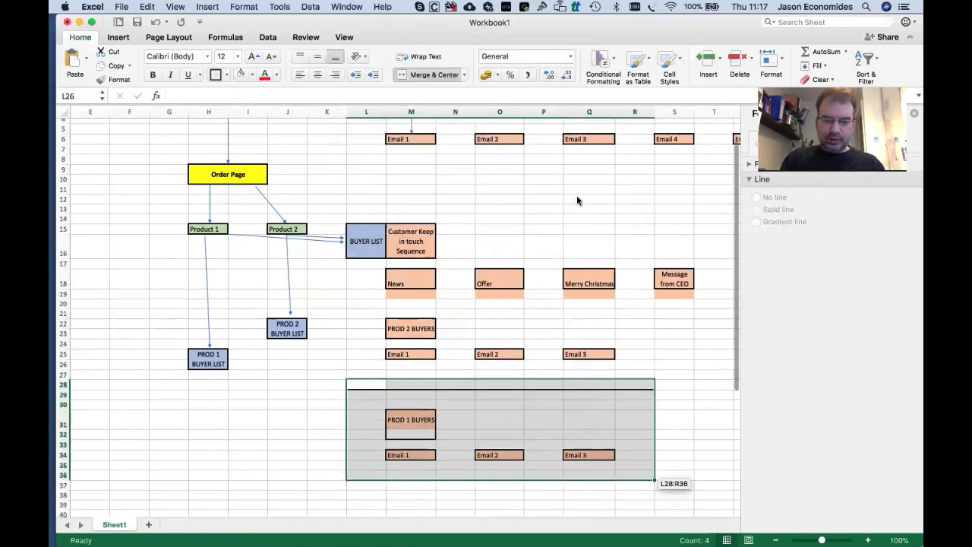
click(555, 403)
click(404, 426)
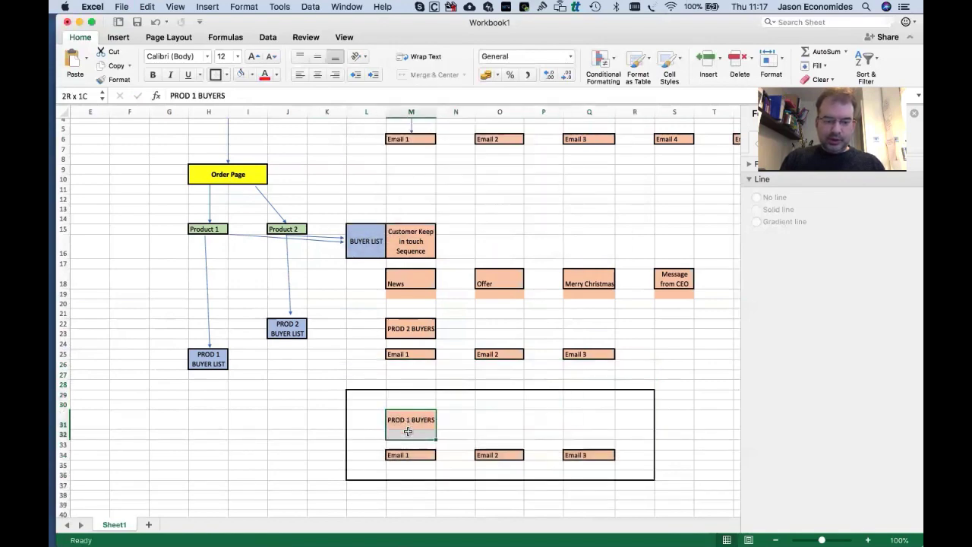
right_click(405, 428)
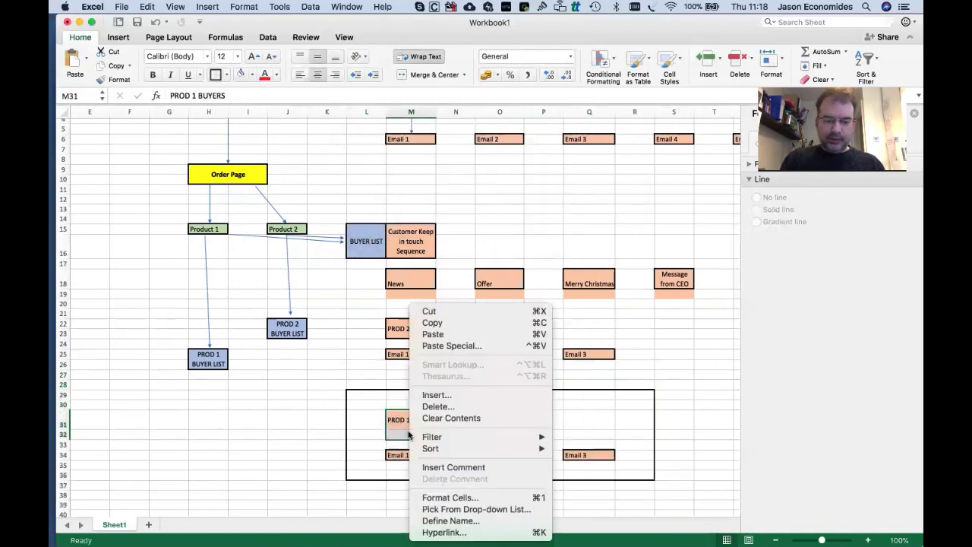
click(449, 497)
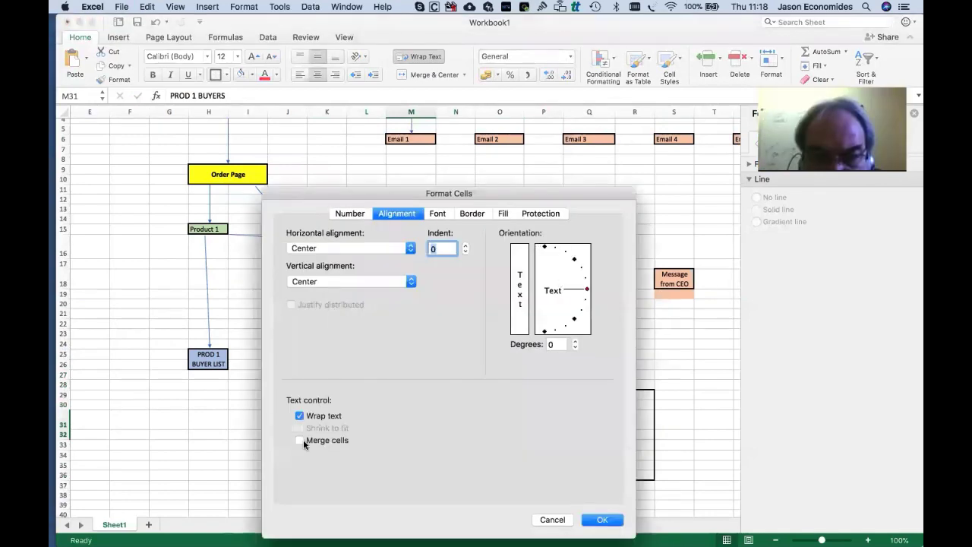
click(300, 439)
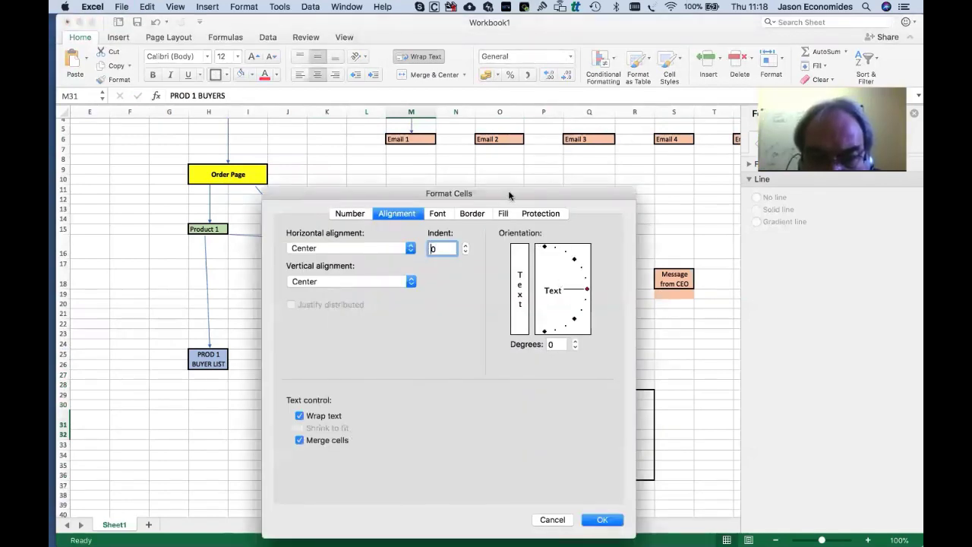
key(Return)
click(501, 437)
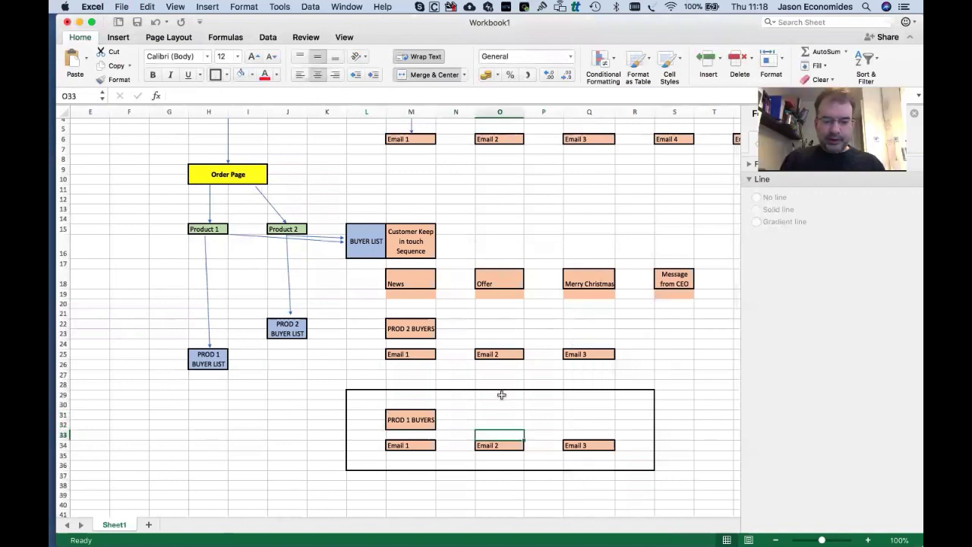
Apply a thick box border around the PROD 2 BUYERS group L21:R27.
mouse_move(367, 312)
mouse_down()
mouse_move(536, 364)
mouse_move(630, 374)
mouse_up()
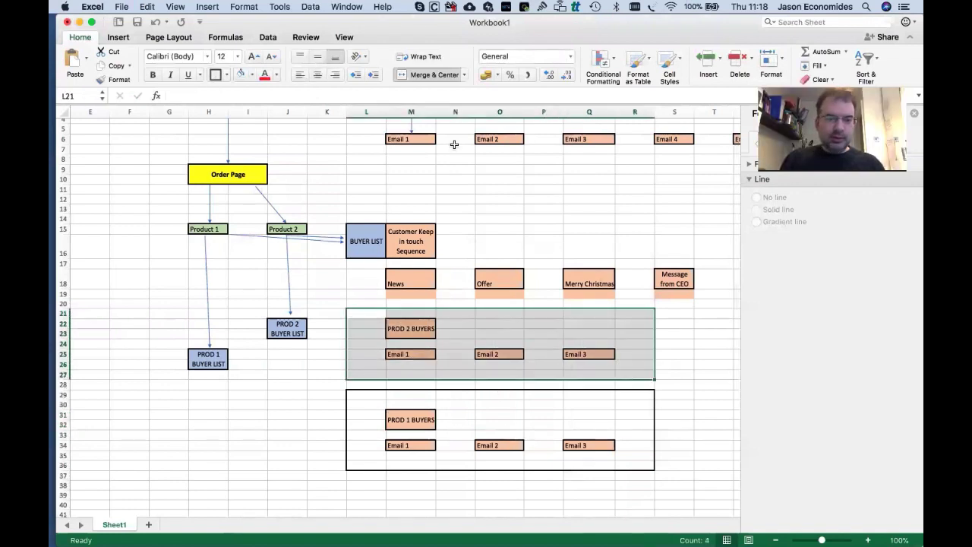
click(215, 75)
click(362, 205)
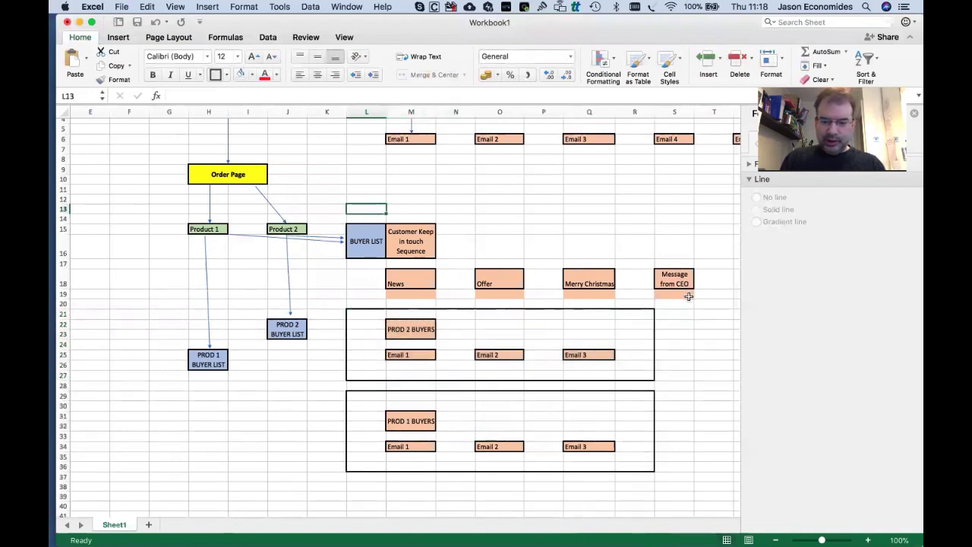
Set row 19's stray cells to No Fill and thick-border the BUYER LIST group L13:S19.
drag(688, 296, 410, 294)
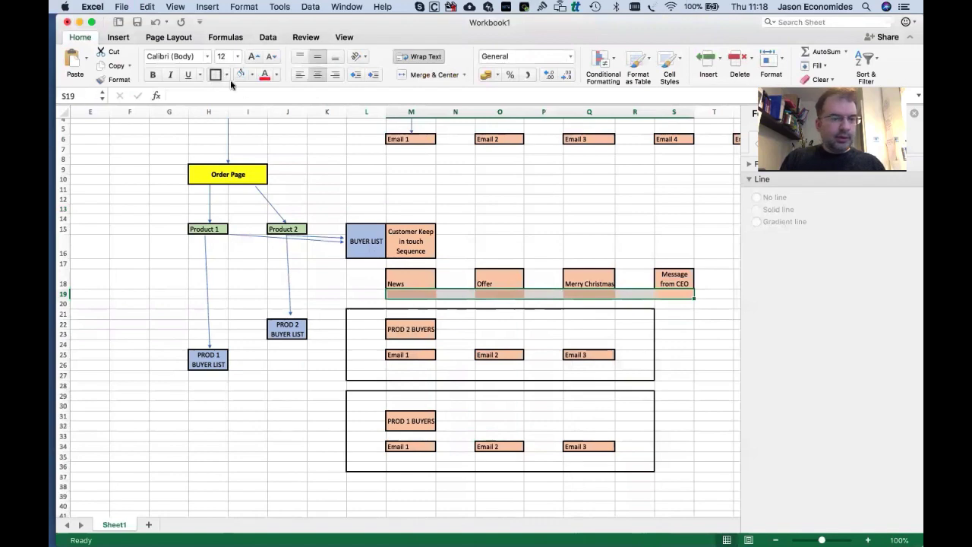
click(253, 74)
click(266, 95)
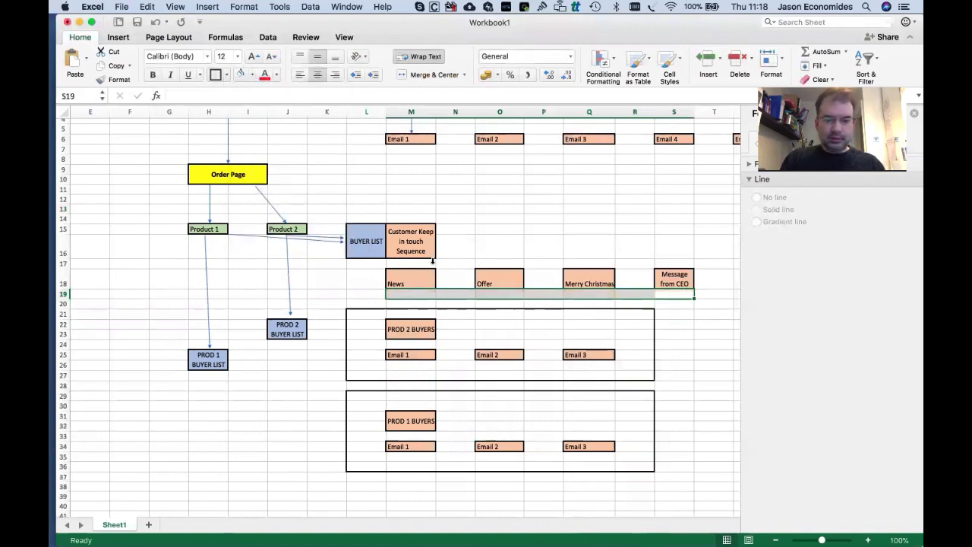
click(362, 208)
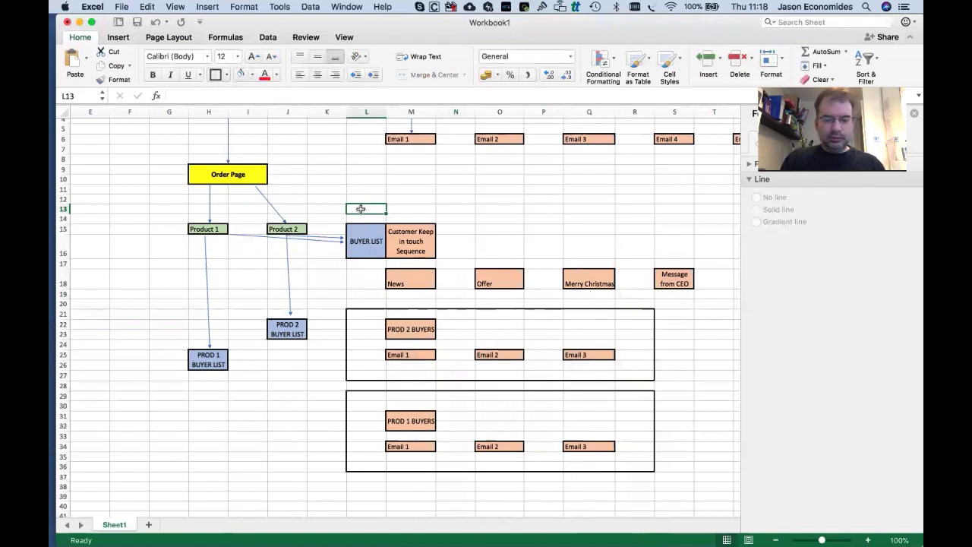
drag(361, 208, 555, 292)
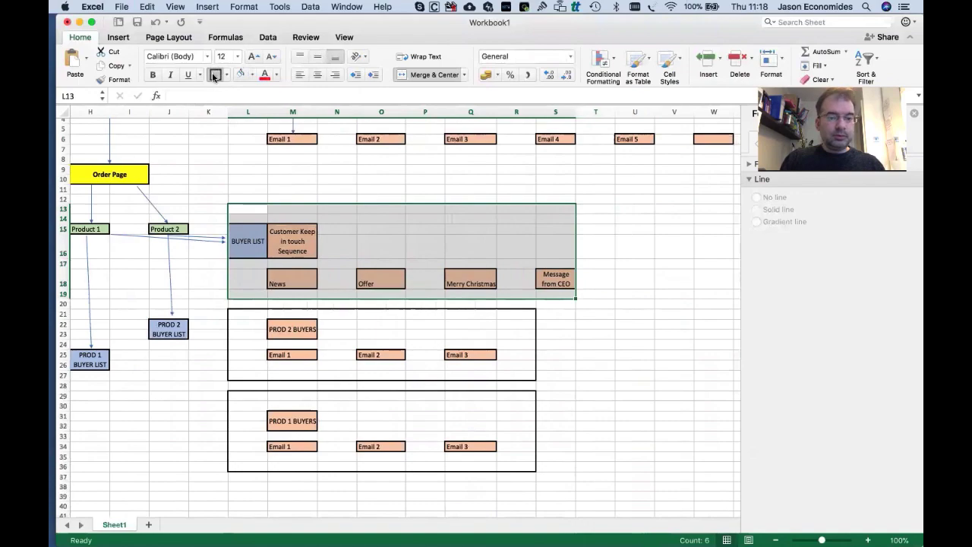
click(435, 244)
Copy an existing arrow and stretch it from PROD 2 BUYER LIST to PROD 2 BUYERS.
scroll(436, 243, left, 6)
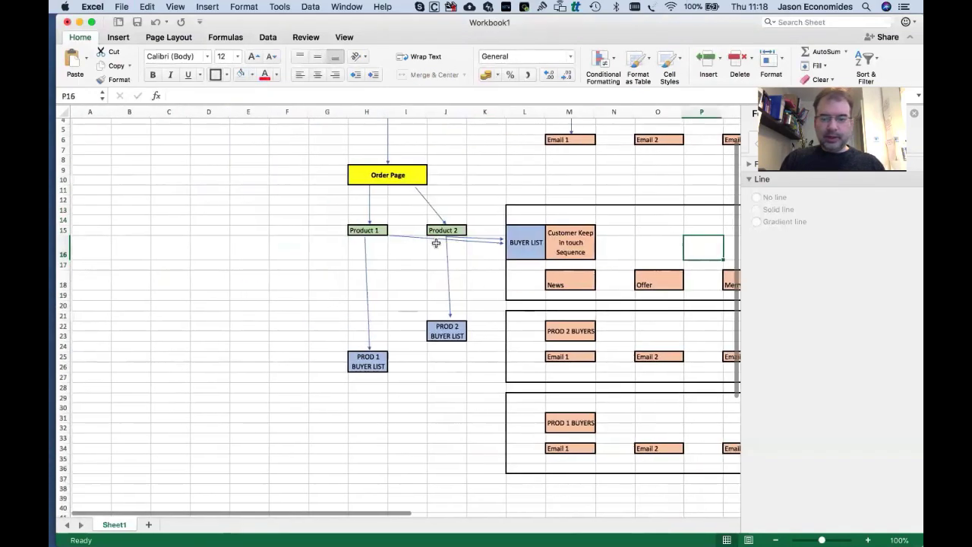
scroll(436, 243, right, 3)
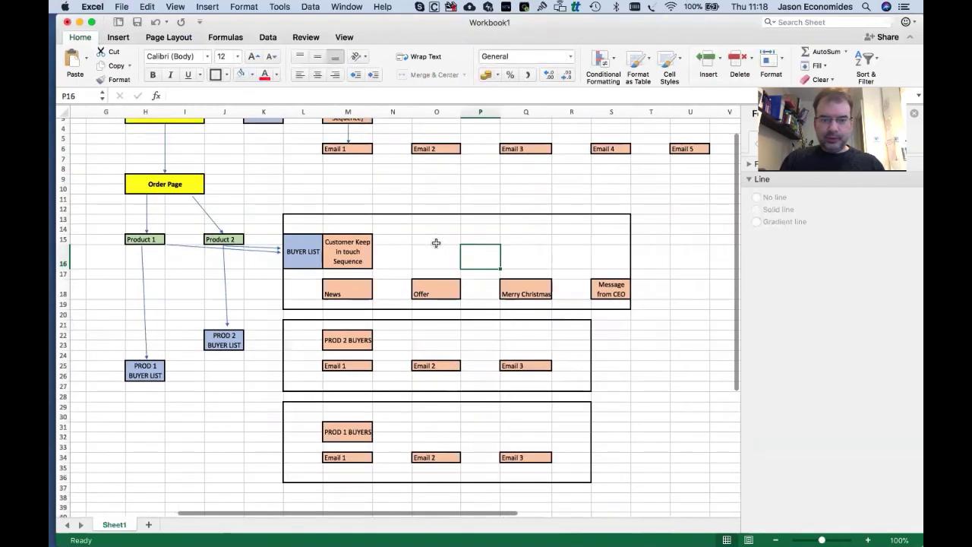
scroll(436, 241, up, 3)
scroll(435, 242, down, 5)
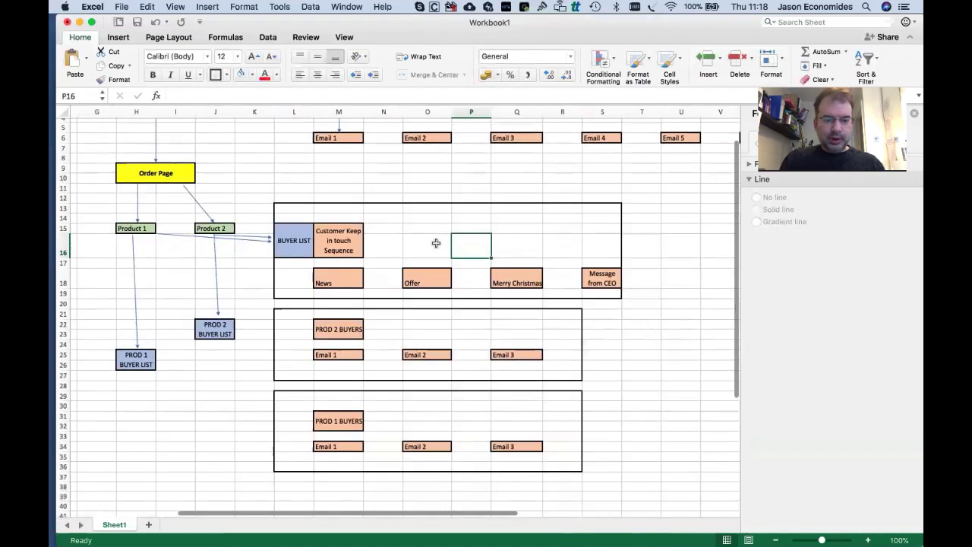
click(214, 263)
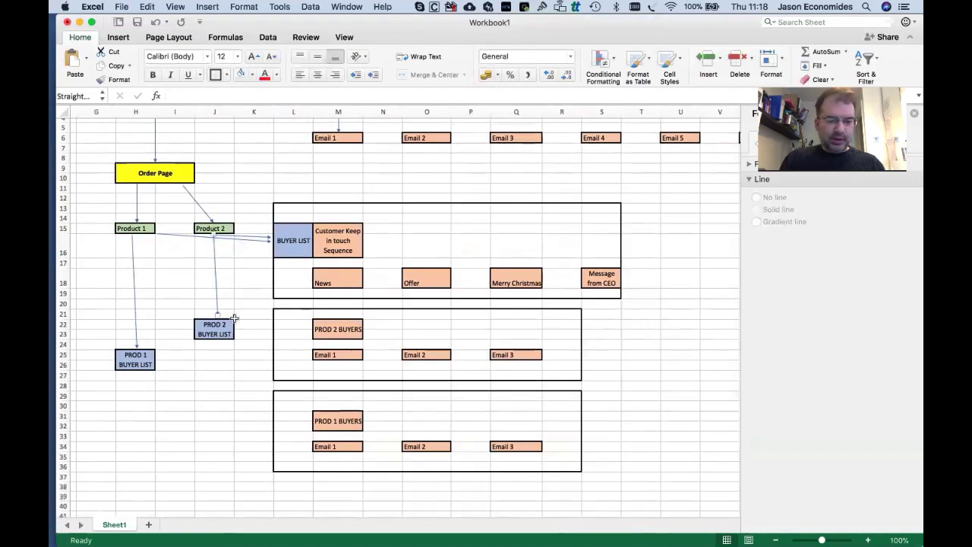
click(223, 327)
click(245, 331)
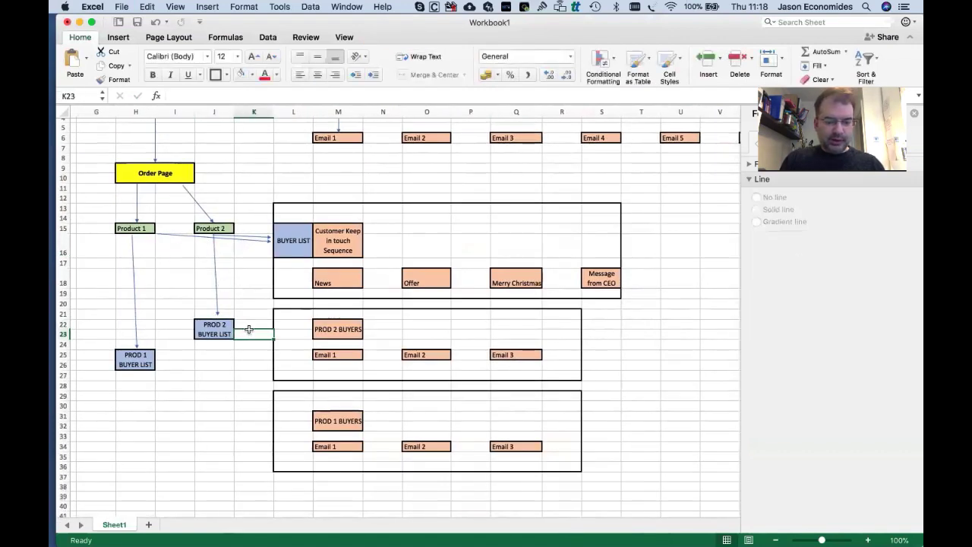
key(super+v)
drag(238, 414, 311, 328)
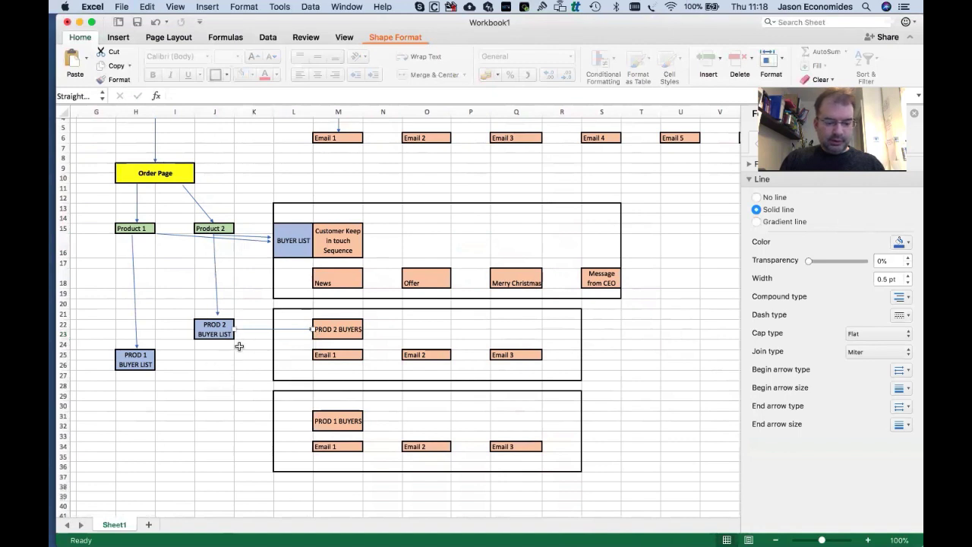
Paste another arrow linking PROD 1 BUYER LIST to PROD 1 BUYERS.
key(super+v)
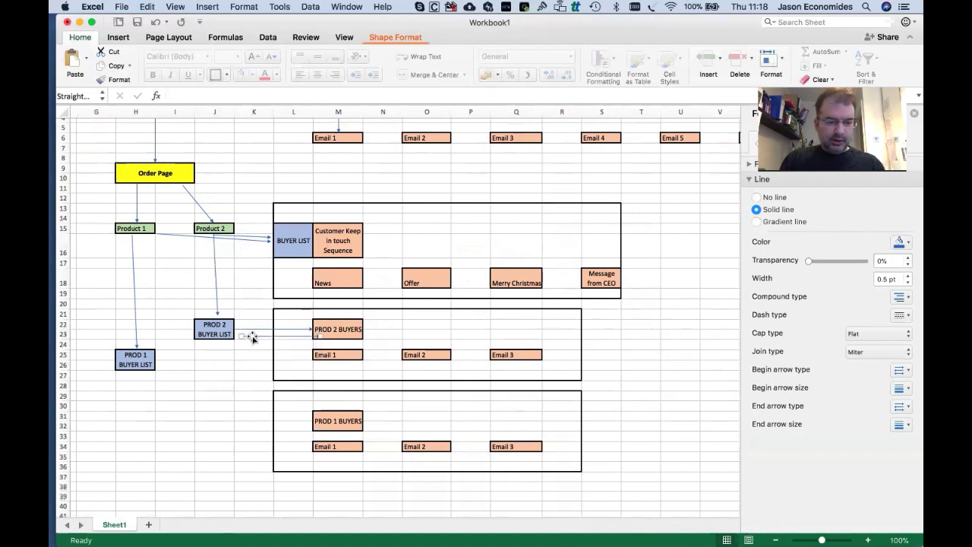
drag(253, 338, 170, 360)
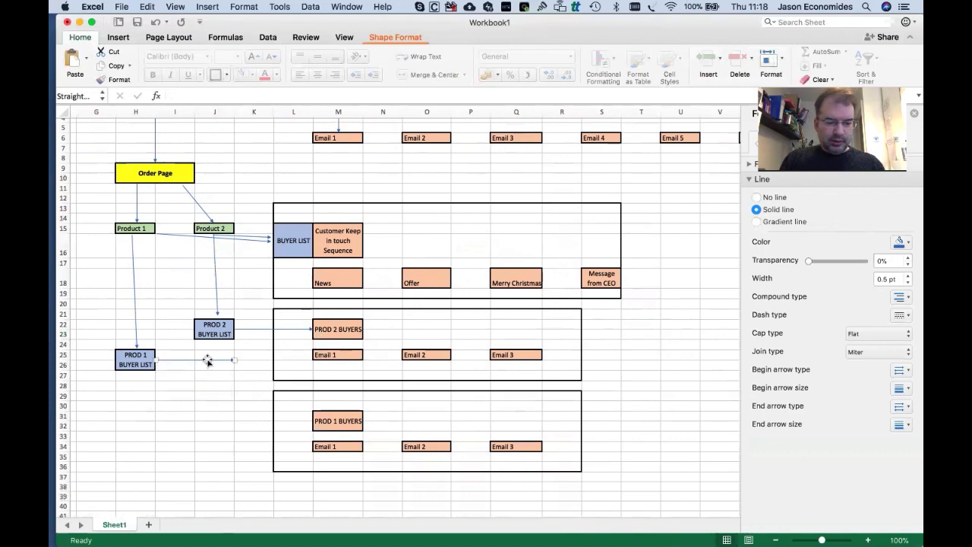
drag(247, 386, 313, 422)
click(241, 427)
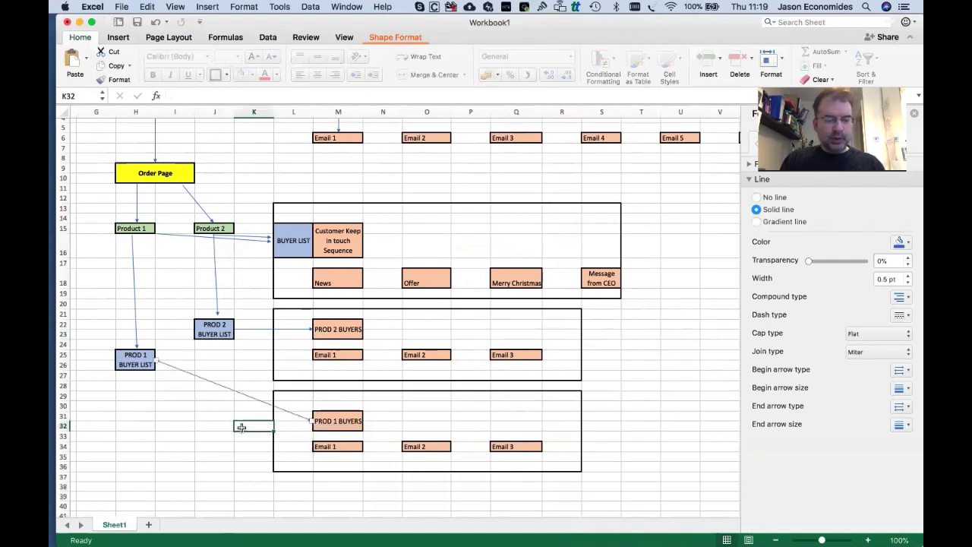
Delete the Email 4 and Email 5 cells from the nurture row, shifting cells left.
click(241, 204)
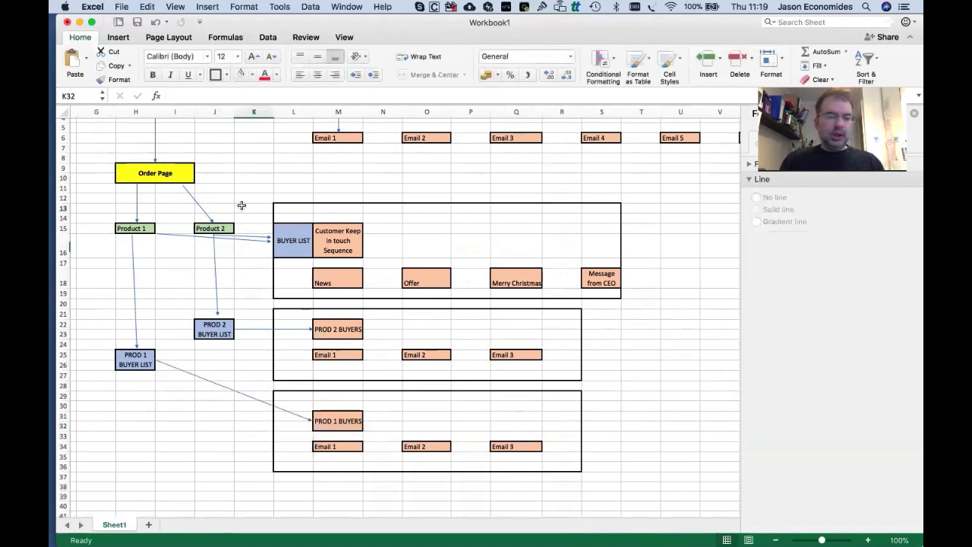
click(249, 375)
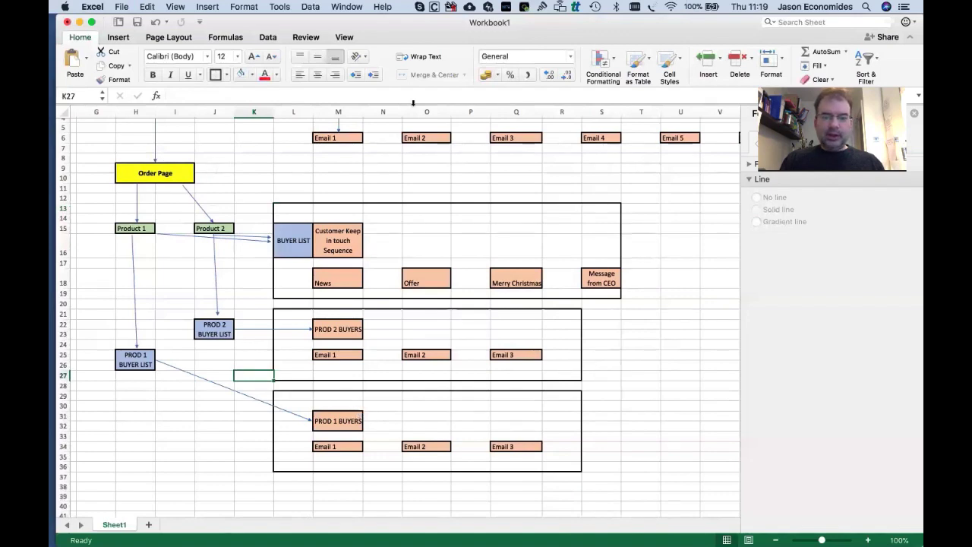
scroll(460, 288, up, 3)
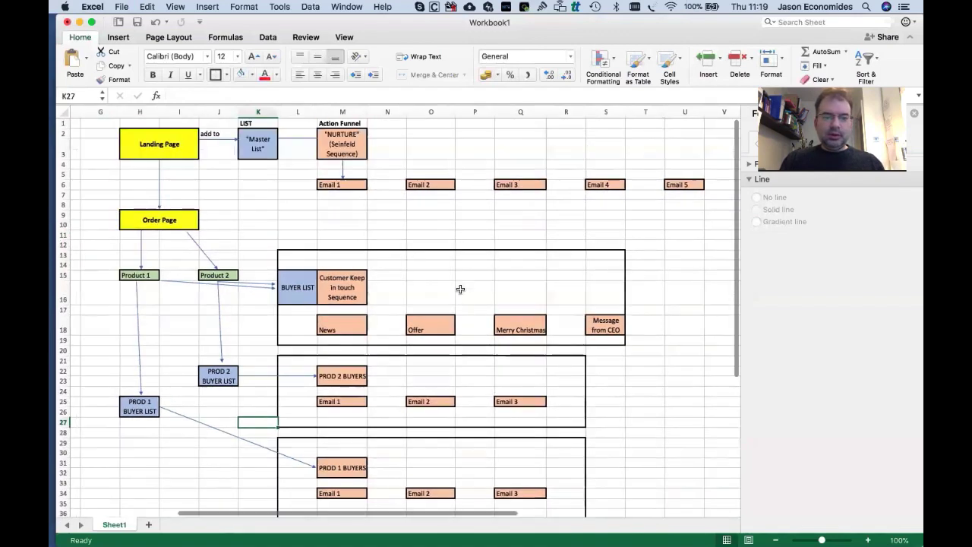
scroll(461, 289, right, 5)
scroll(460, 289, left, 1)
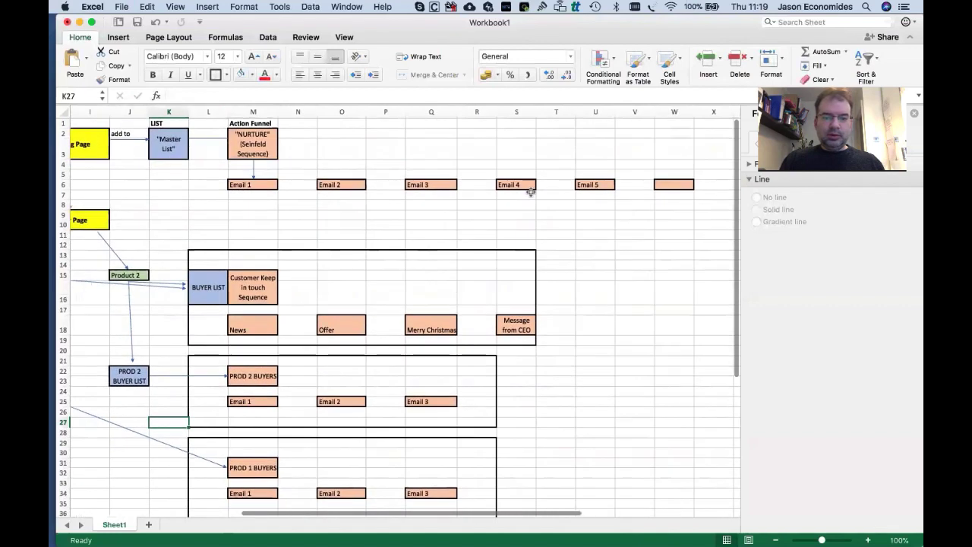
drag(516, 184, 666, 190)
right_click(666, 192)
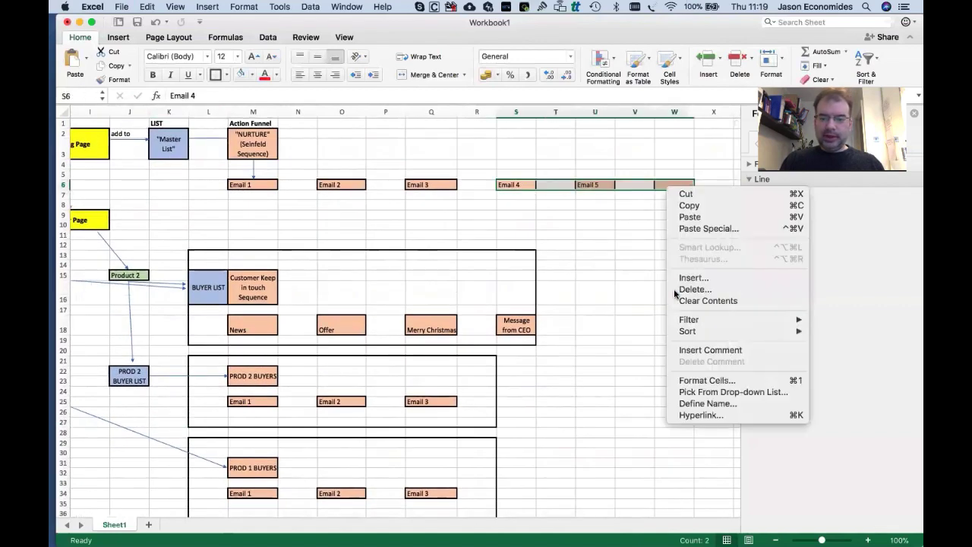
click(682, 291)
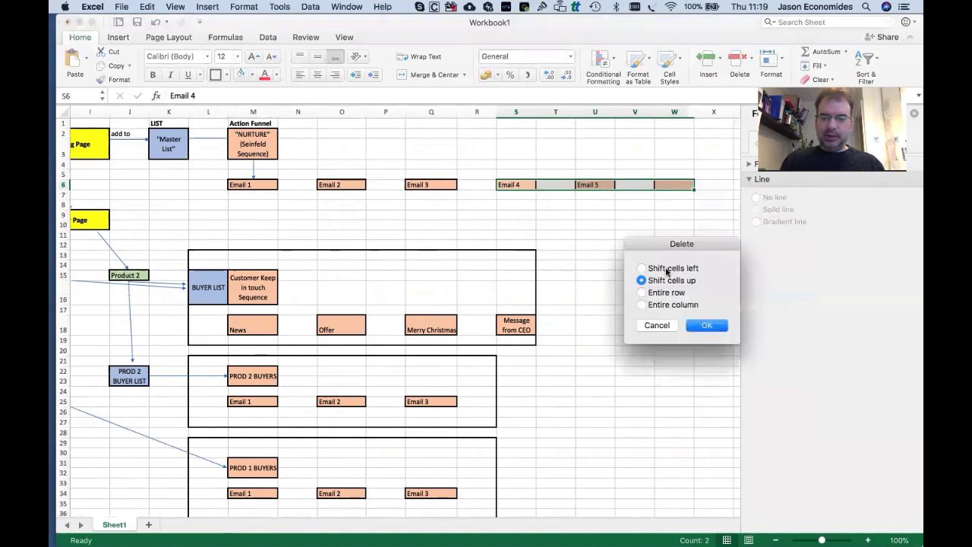
click(654, 267)
click(707, 325)
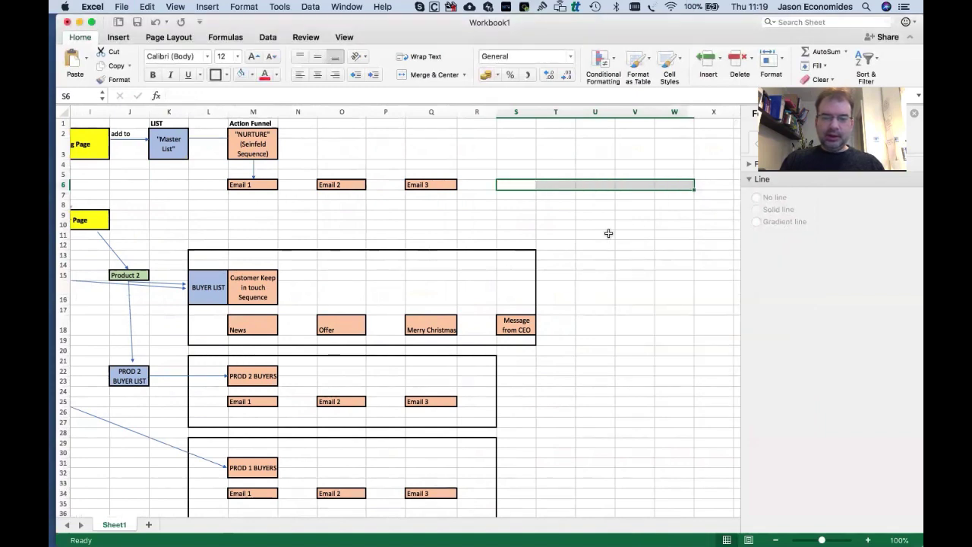
click(610, 233)
Select the Action Funnel group range L1:Q8.
scroll(608, 233, left, 2)
scroll(608, 233, left, 1)
drag(309, 124, 538, 209)
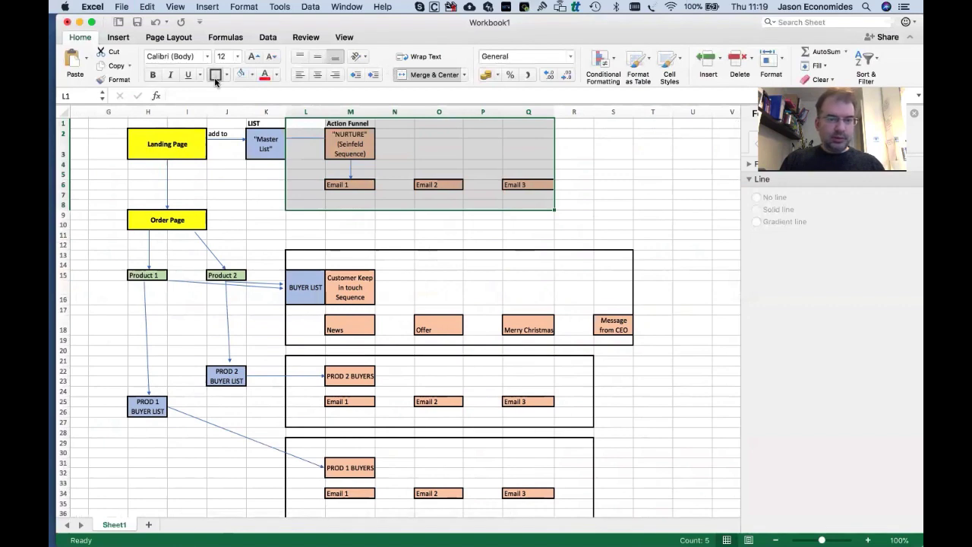
Insert a blank row above row 1 so the whole flowchart shifts down one row.
click(253, 176)
click(446, 244)
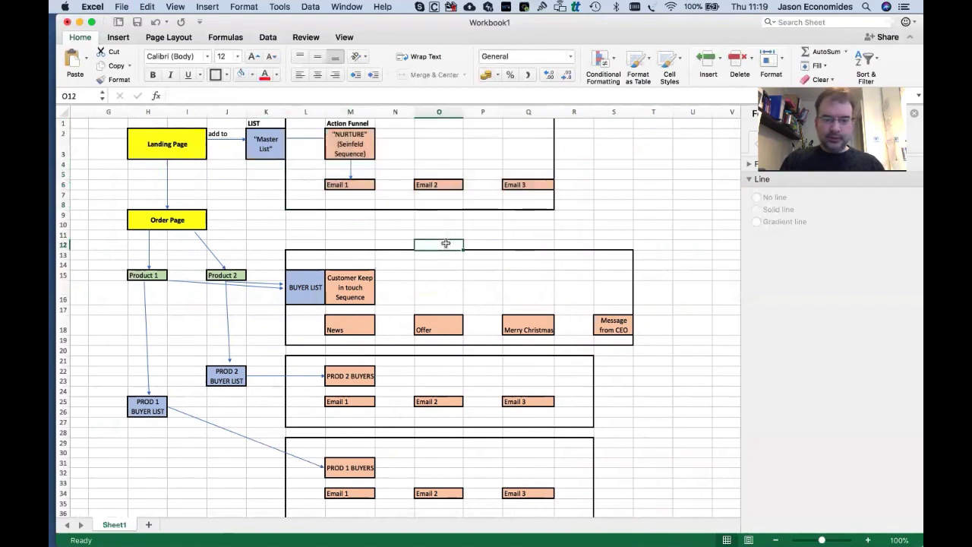
scroll(446, 244, left, 1)
scroll(445, 244, down, 1)
click(66, 126)
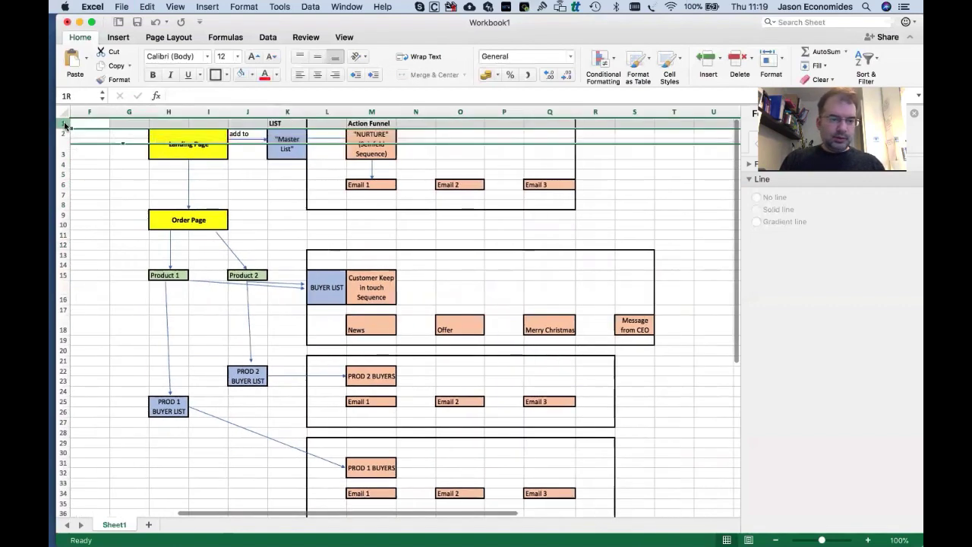
right_click(66, 125)
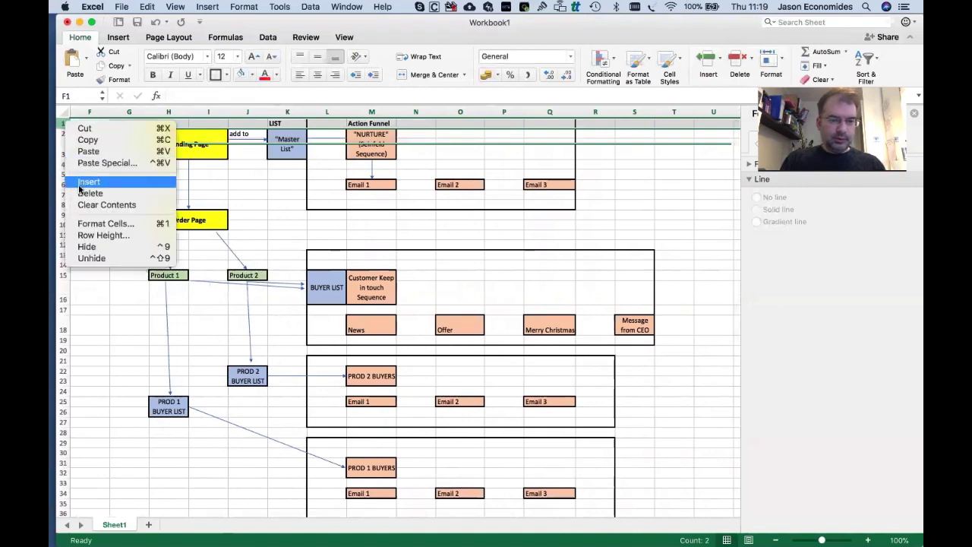
click(83, 180)
click(635, 243)
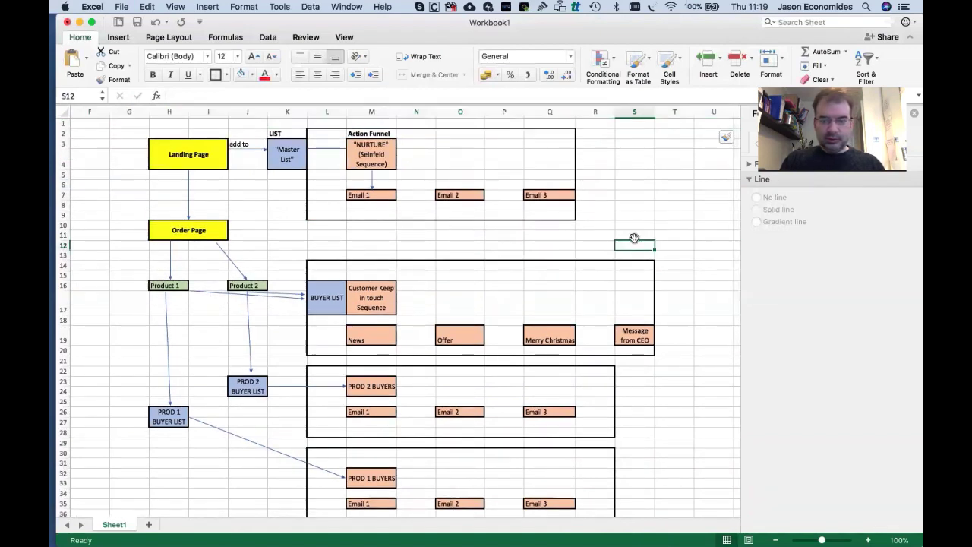
scroll(635, 243, down, 3)
scroll(635, 208, up, 3)
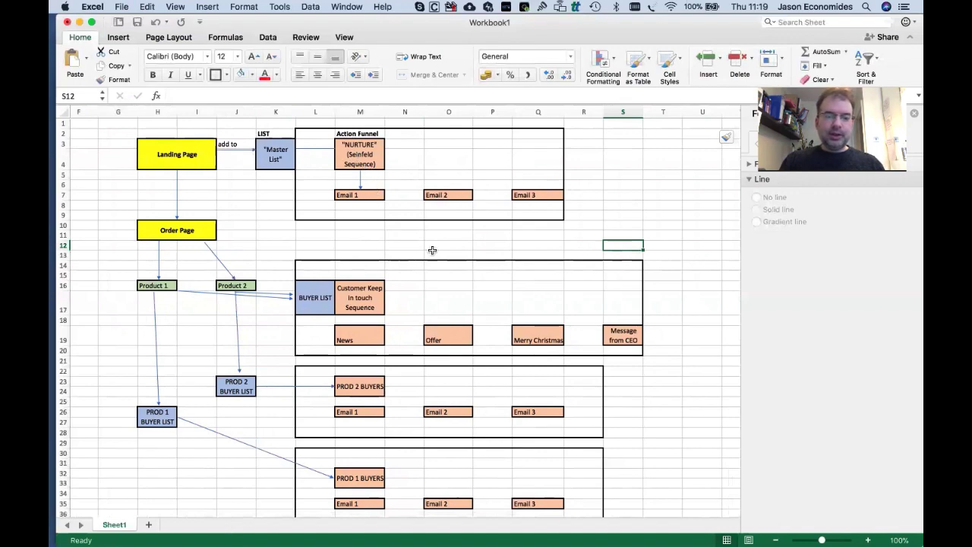
scroll(432, 250, down, 5)
scroll(432, 250, right, 1)
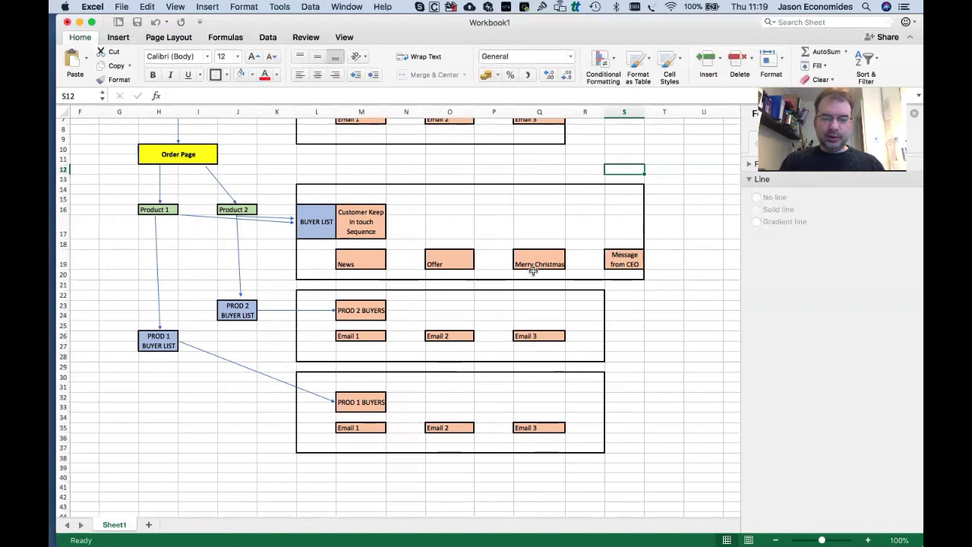
scroll(532, 267, up, 4)
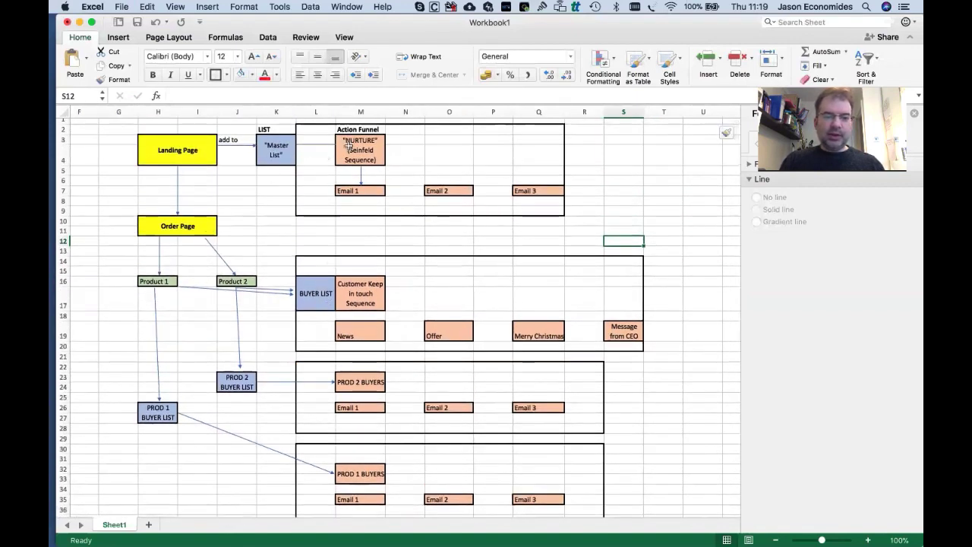
Fill the two cells beside the Master List box light blue for a new box.
click(267, 146)
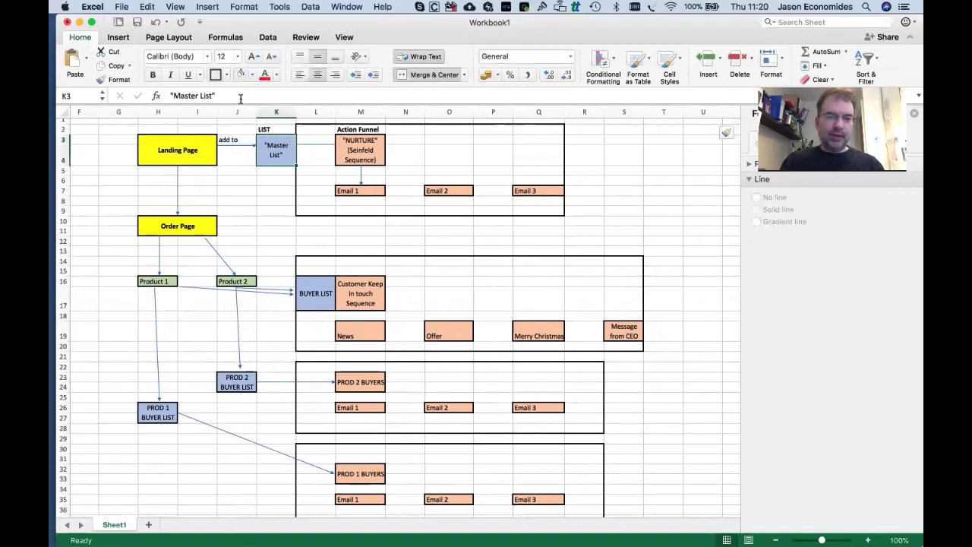
drag(320, 138, 320, 141)
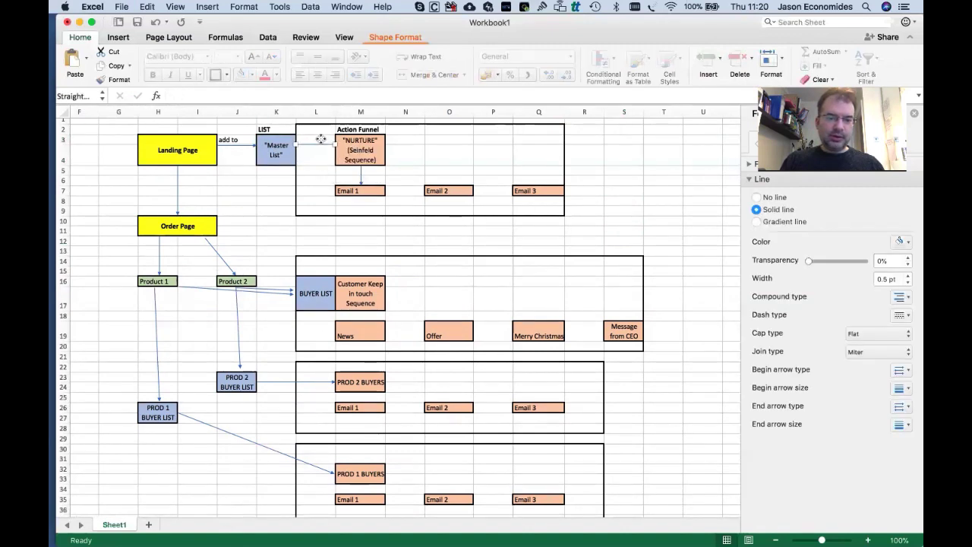
drag(322, 163, 307, 140)
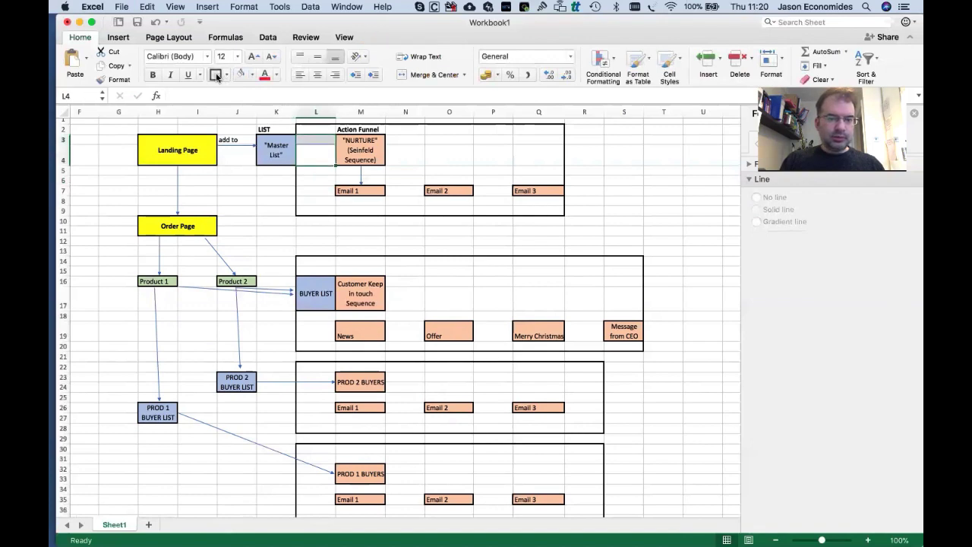
click(252, 74)
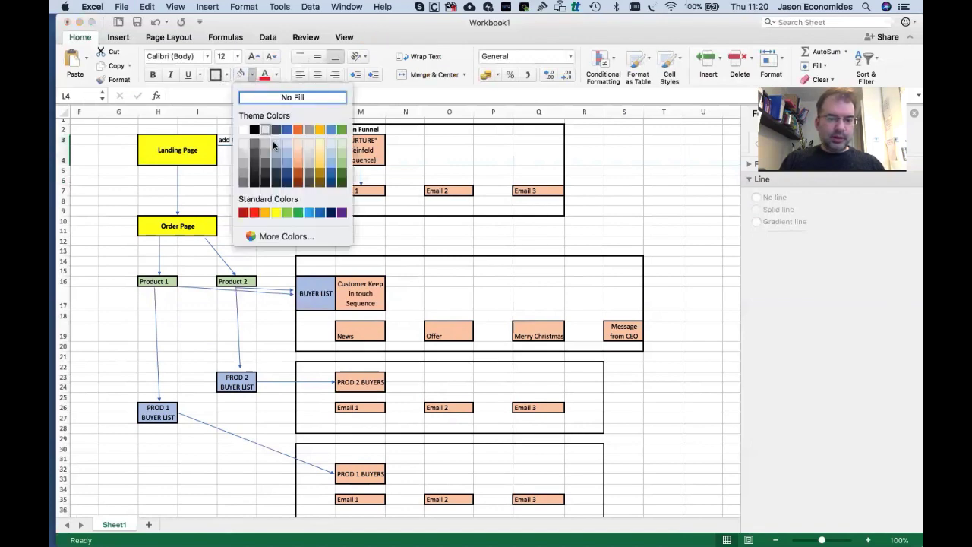
click(287, 160)
click(276, 181)
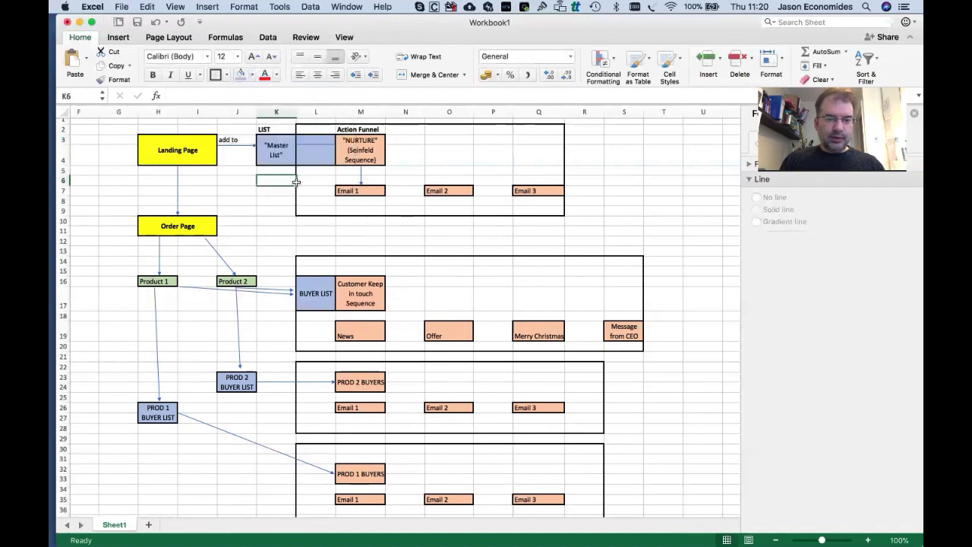
Label the new light blue box NURTURE LIST.
click(321, 140)
click(321, 139)
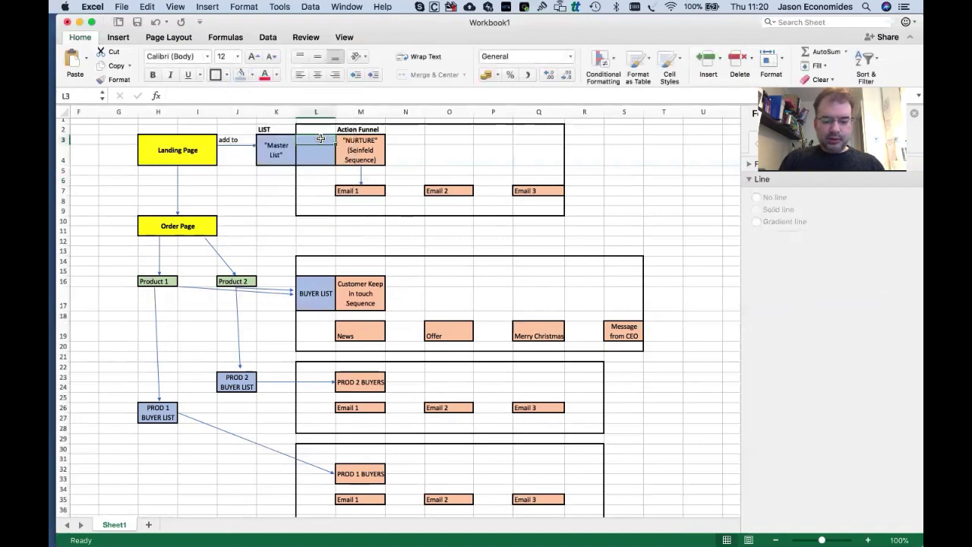
text(NURTURE LIST)
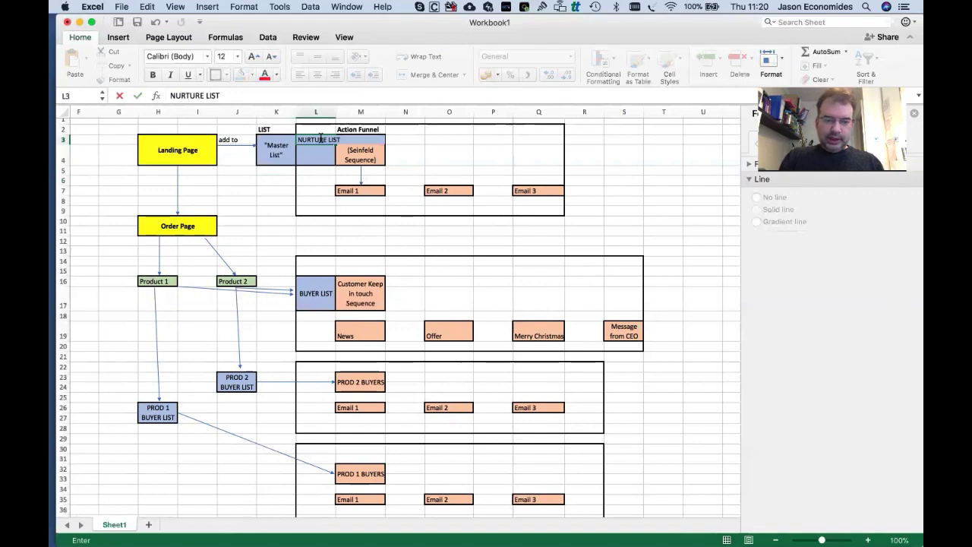
key(Tab)
click(321, 150)
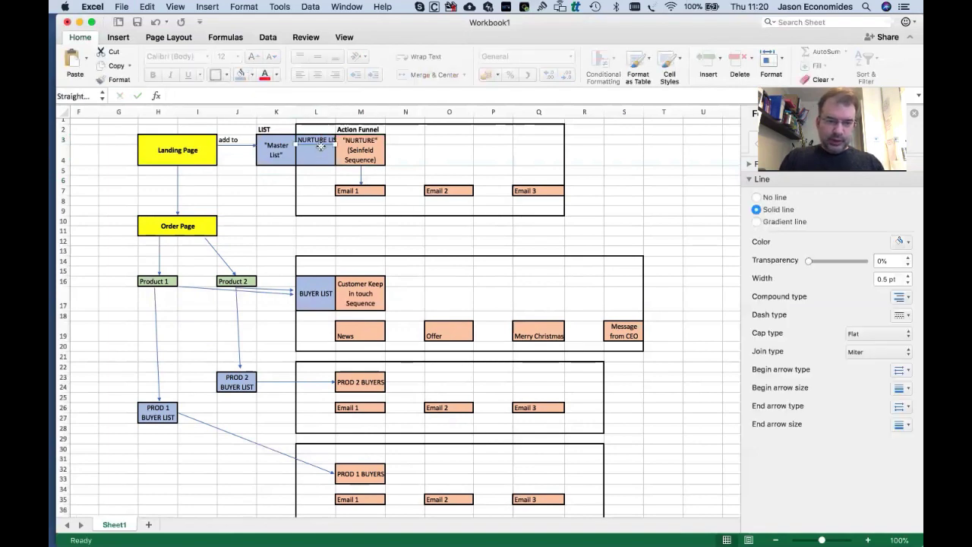
key(Escape)
click(316, 152)
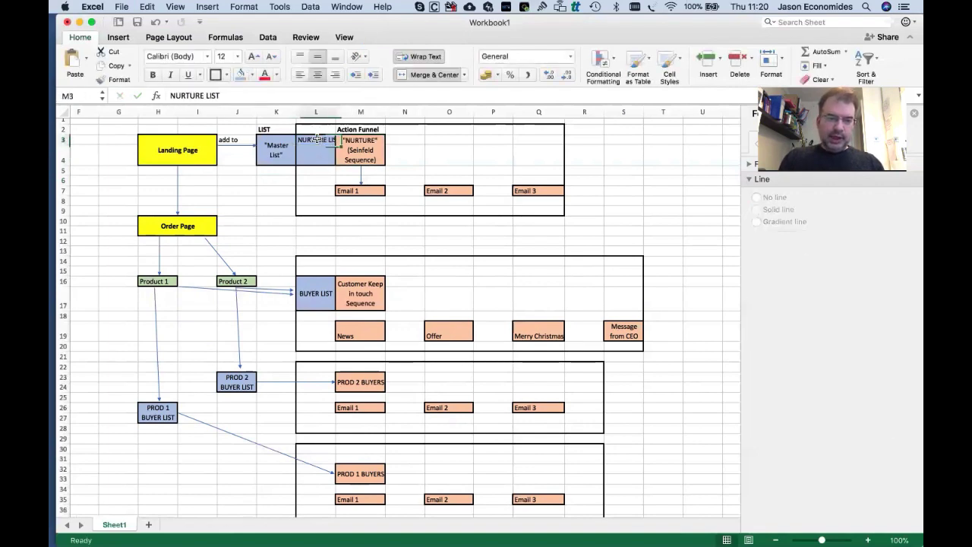
double_click(317, 153)
key(Escape)
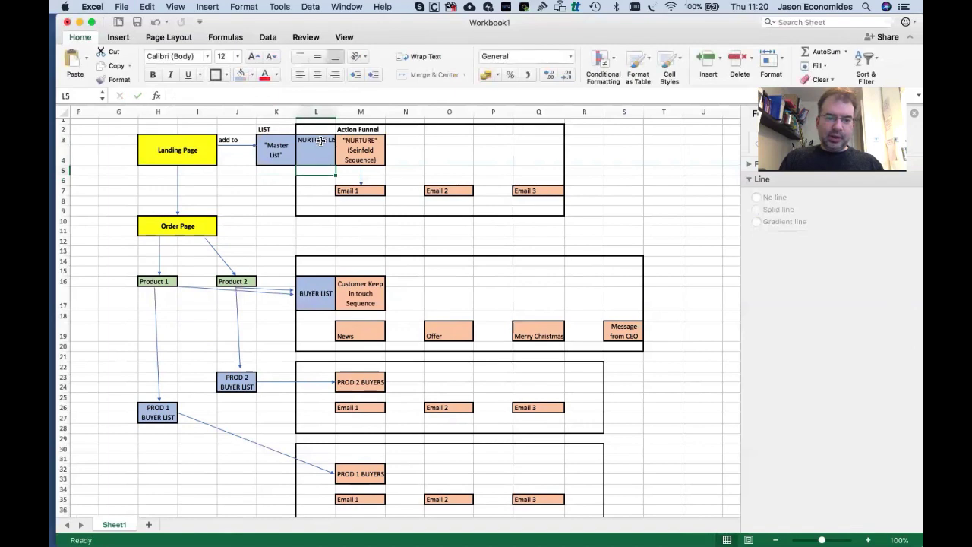
drag(318, 144, 321, 149)
click(282, 144)
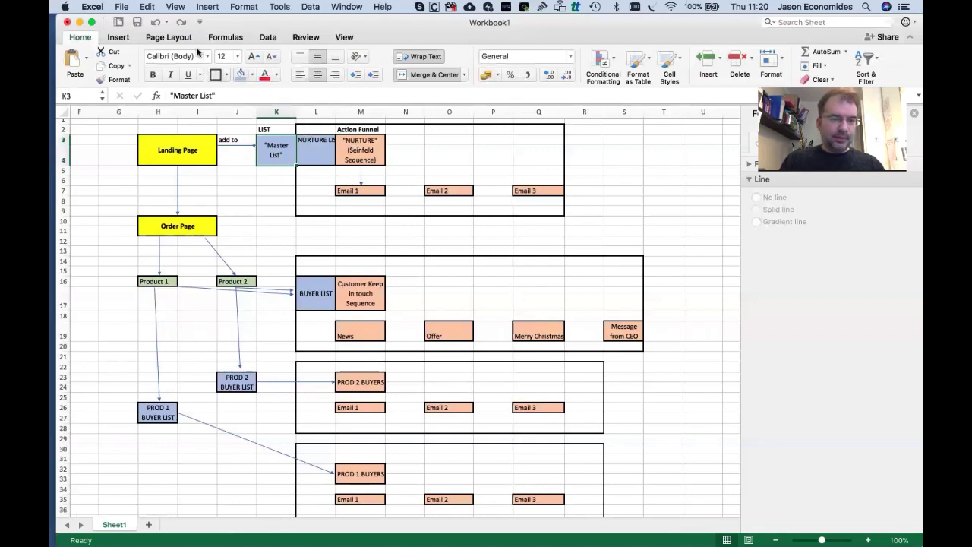
click(118, 35)
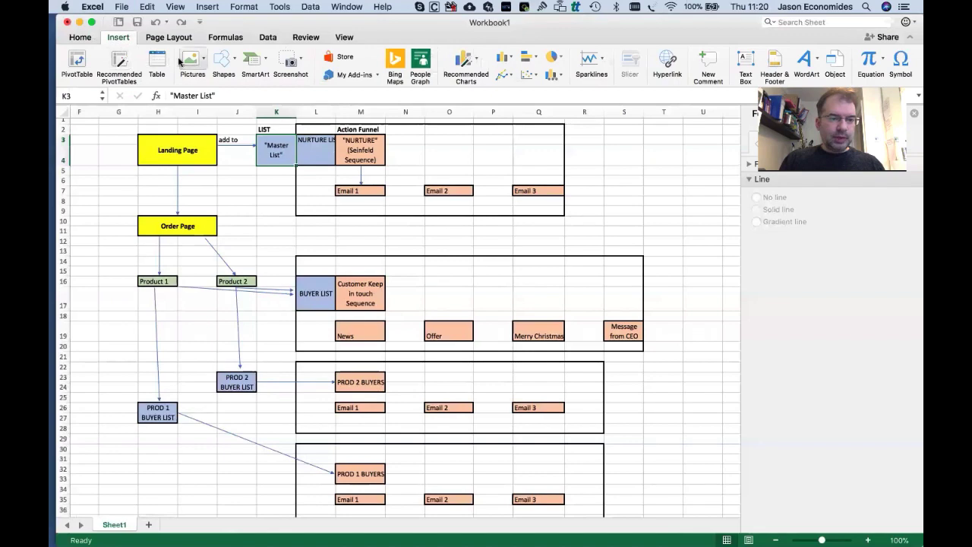
click(220, 60)
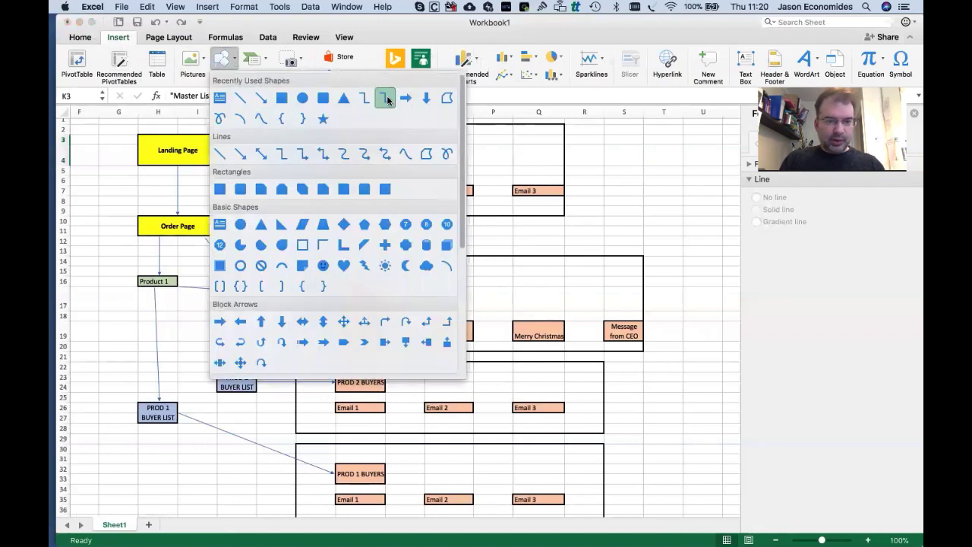
click(367, 153)
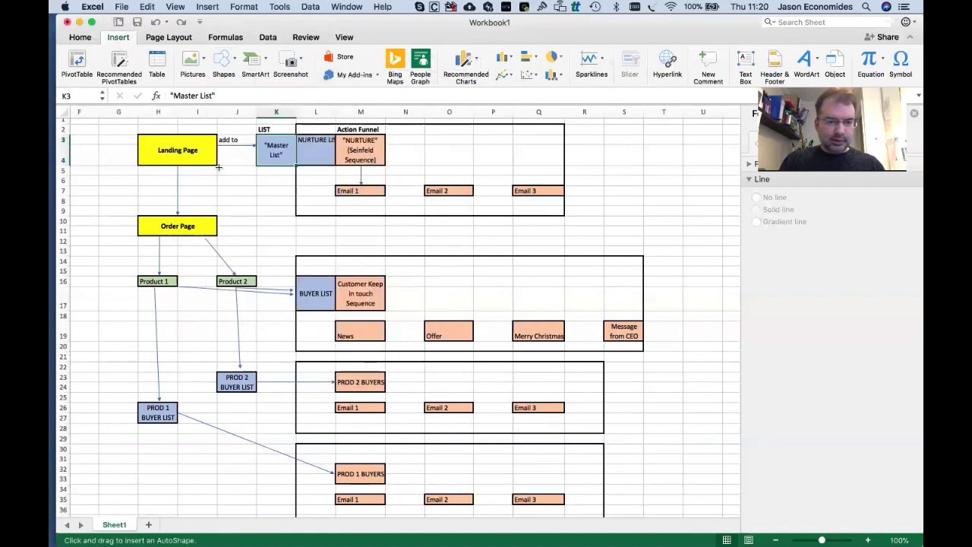
mouse_move(216, 167)
mouse_down()
mouse_move(273, 186)
mouse_move(312, 167)
mouse_move(323, 193)
mouse_move(320, 162)
mouse_move(319, 195)
mouse_move(313, 183)
mouse_move(264, 179)
mouse_up()
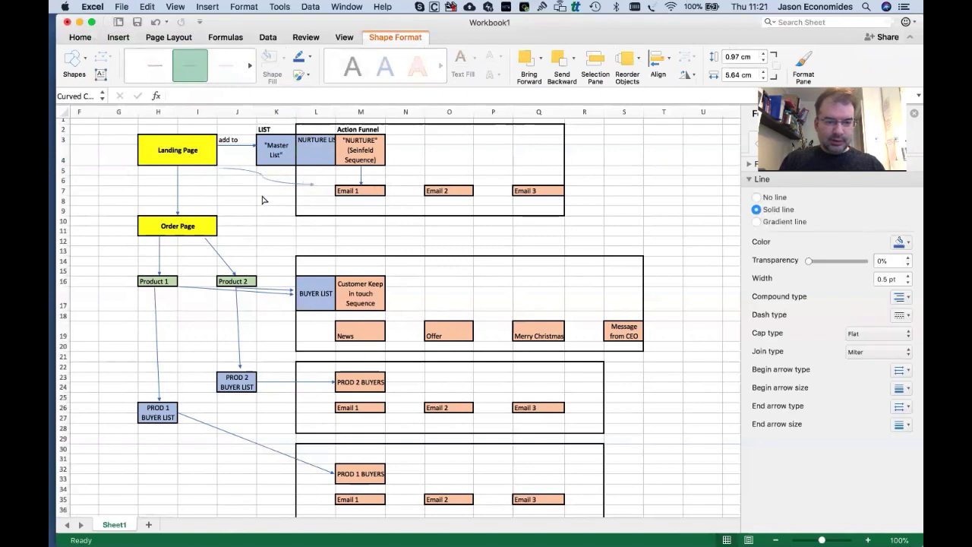
drag(313, 185, 303, 157)
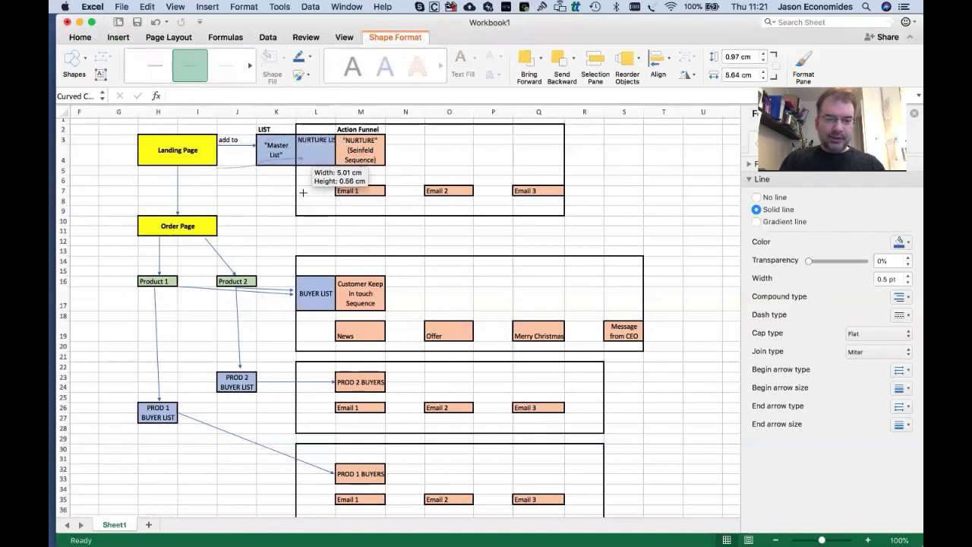
drag(303, 192, 245, 206)
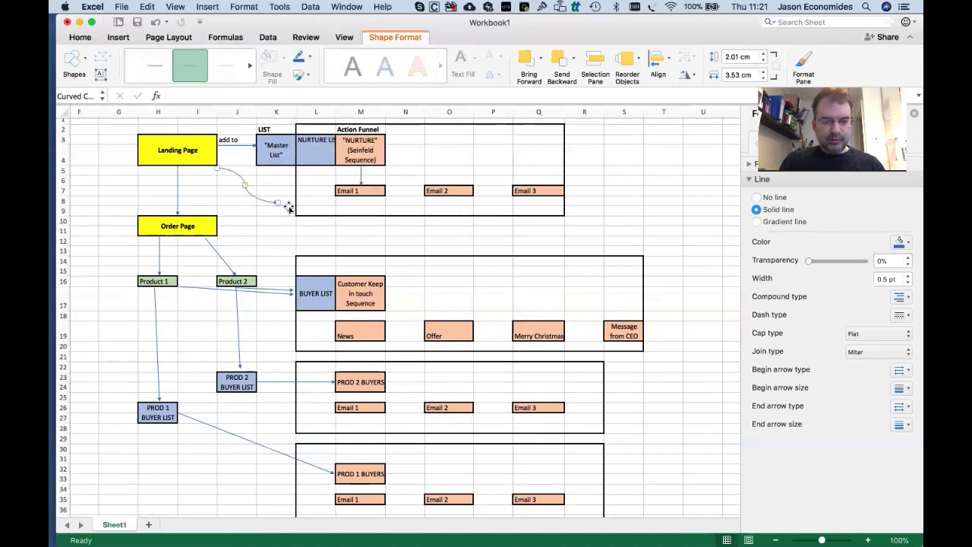
mouse_move(277, 202)
mouse_down()
mouse_move(295, 202)
mouse_move(302, 179)
mouse_move(297, 190)
mouse_move(320, 212)
mouse_move(284, 203)
mouse_up()
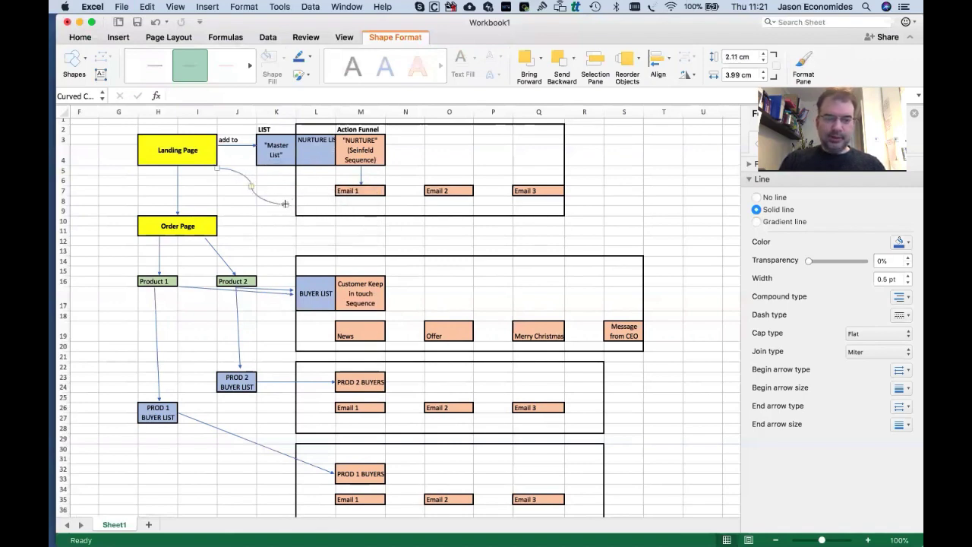
click(281, 154)
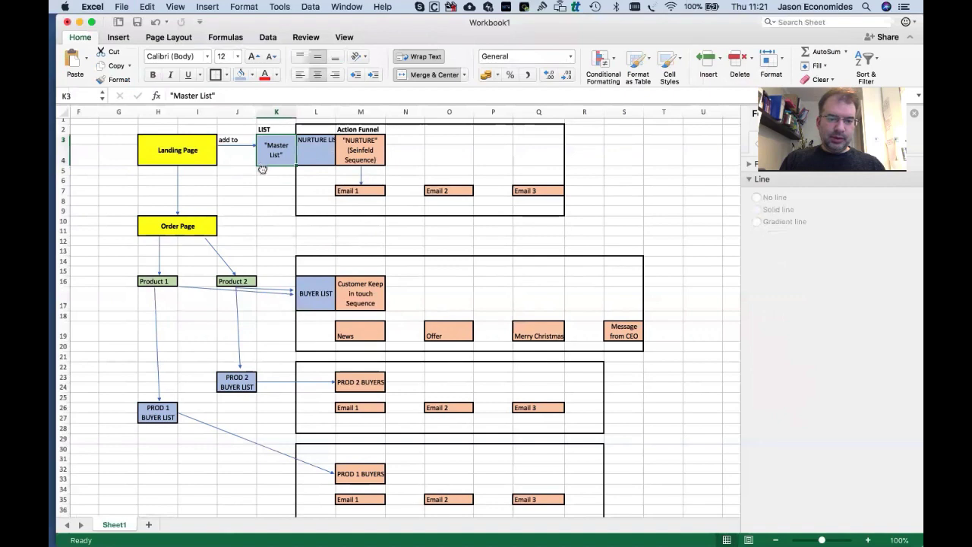
Move the Master List box below 'add to' and extend the arrow to NURTURE LIST.
drag(262, 165, 253, 183)
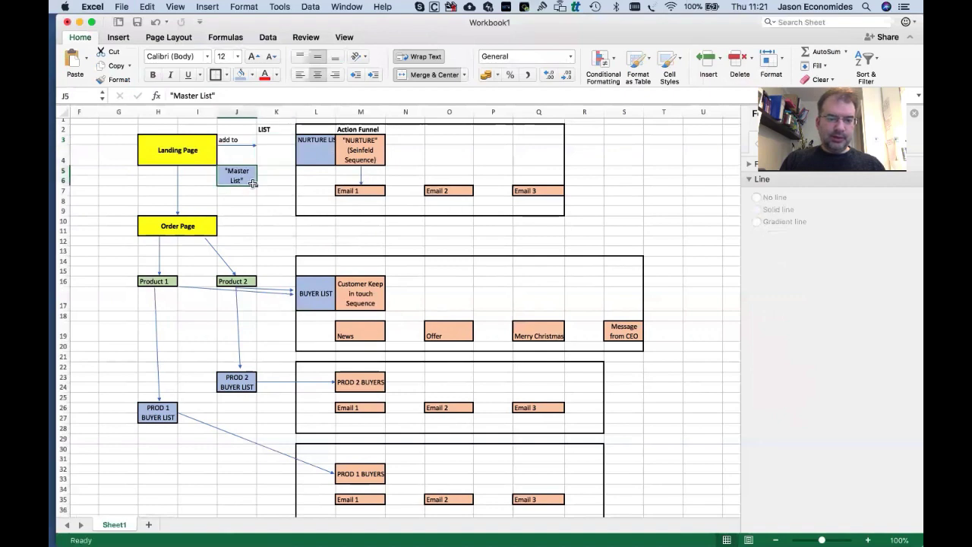
click(255, 146)
drag(257, 146, 297, 148)
click(318, 142)
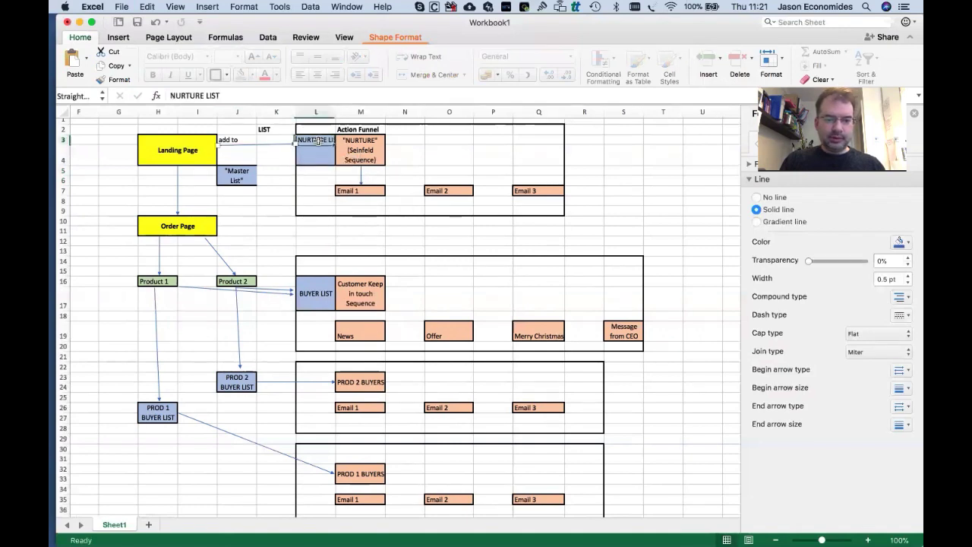
Add the note (for broadcasts) under the Master List box.
click(237, 177)
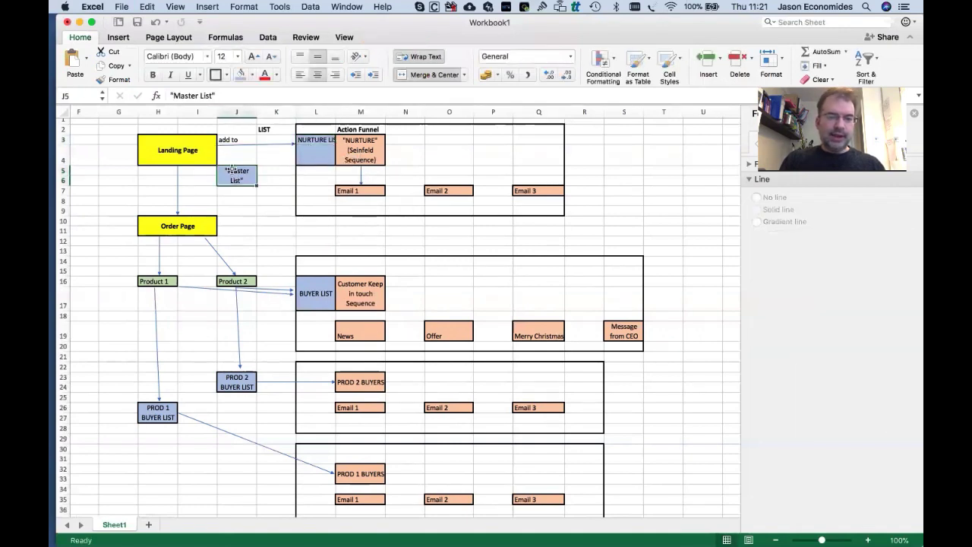
drag(243, 185, 259, 213)
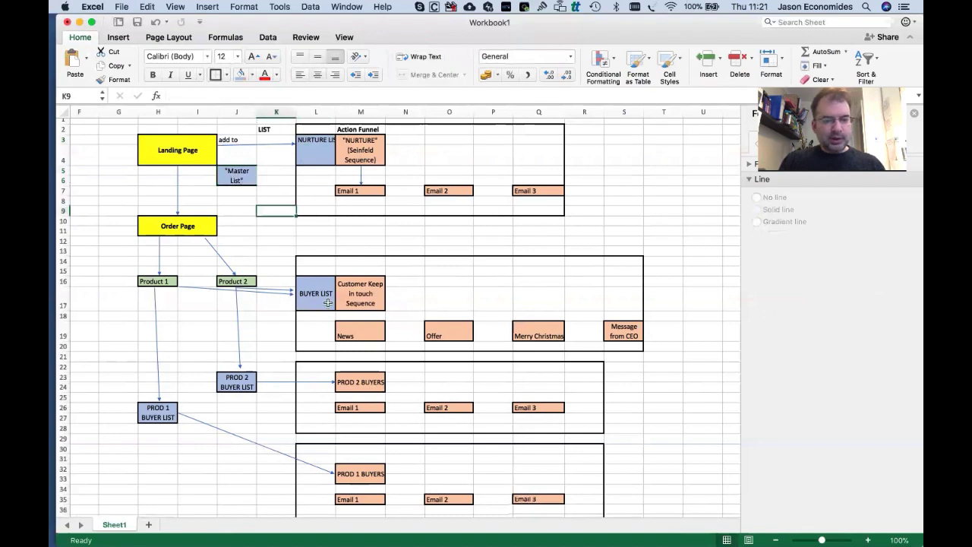
scroll(281, 205, down, 2)
scroll(288, 201, up, 2)
click(240, 173)
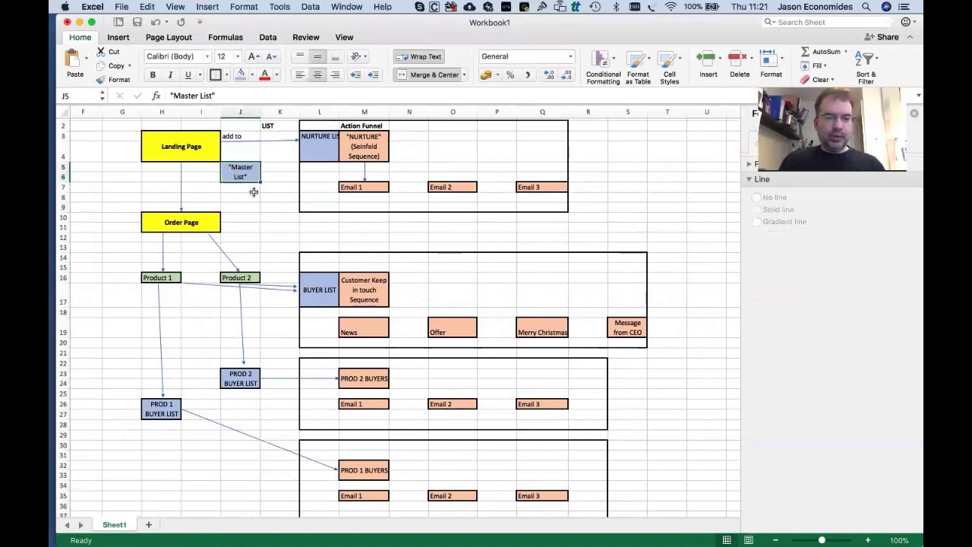
click(250, 191)
text((for)
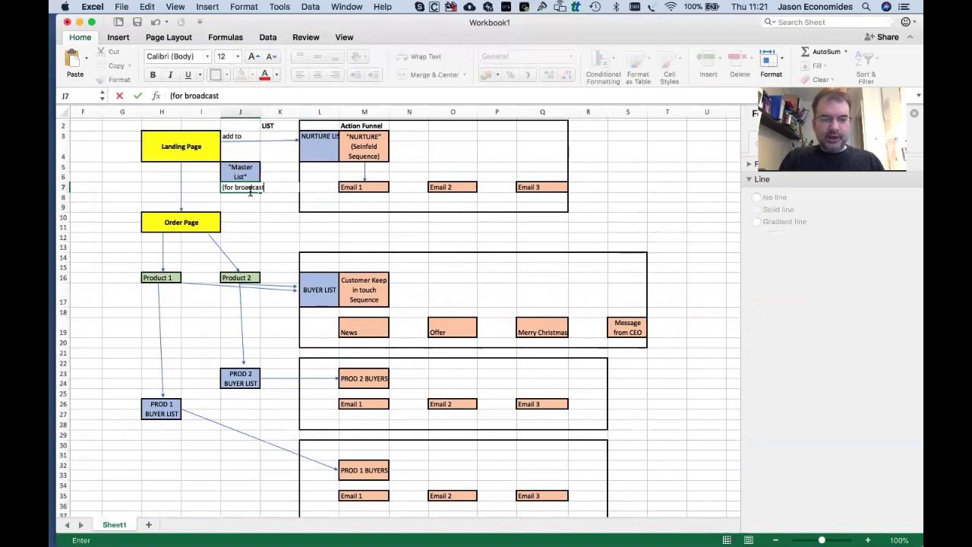
text(broadcasts))
key(Tab)
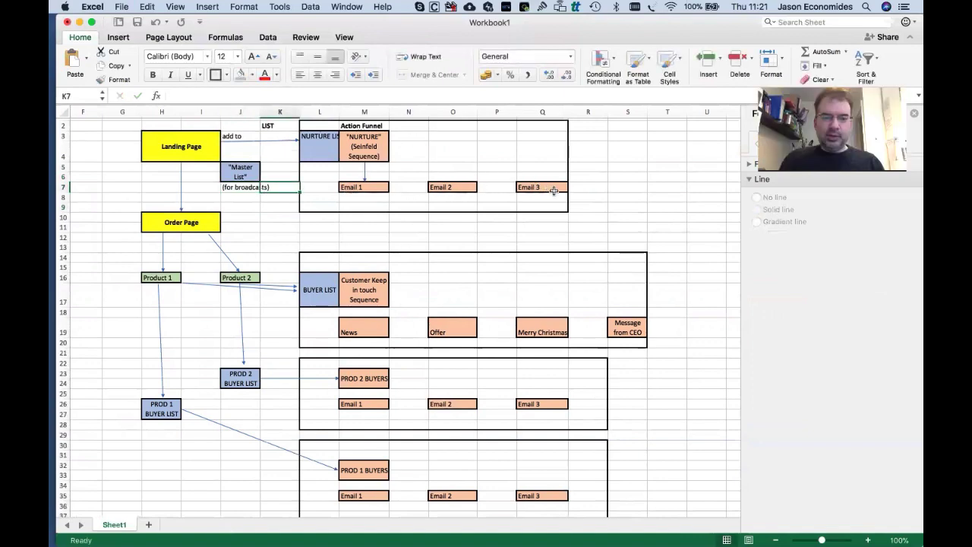
Enter "AUTORESPONDER" in quotes under Email 1 of the nurture sequence.
click(368, 196)
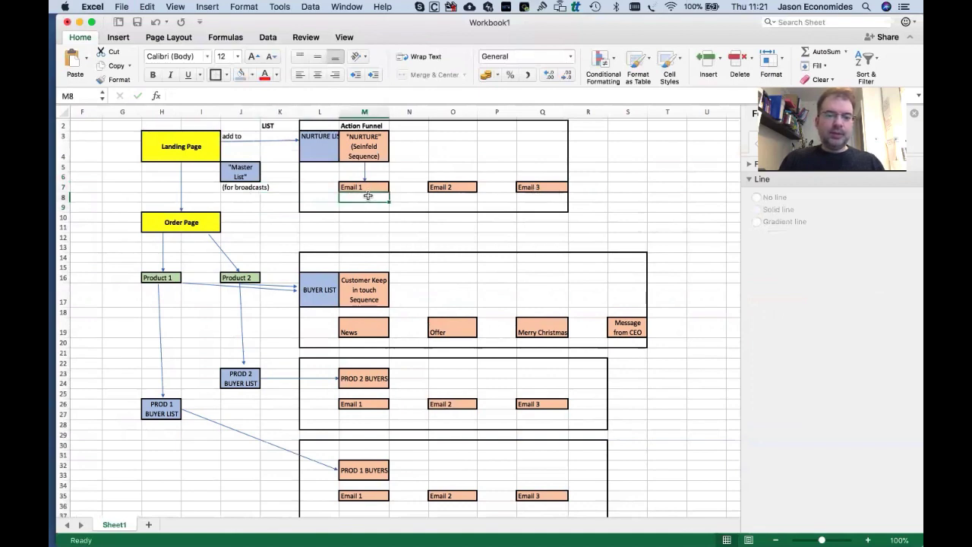
text(AUTOR)
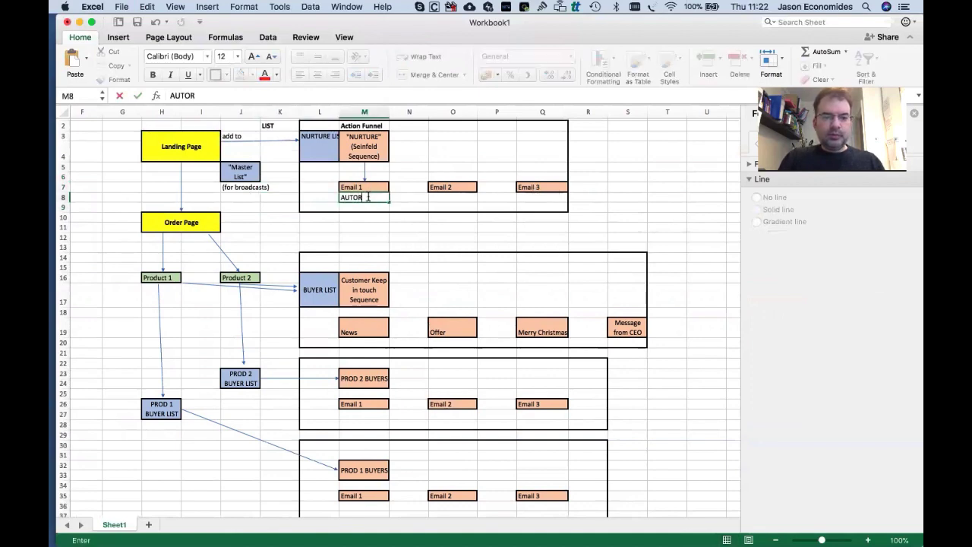
text(ESPONDER")
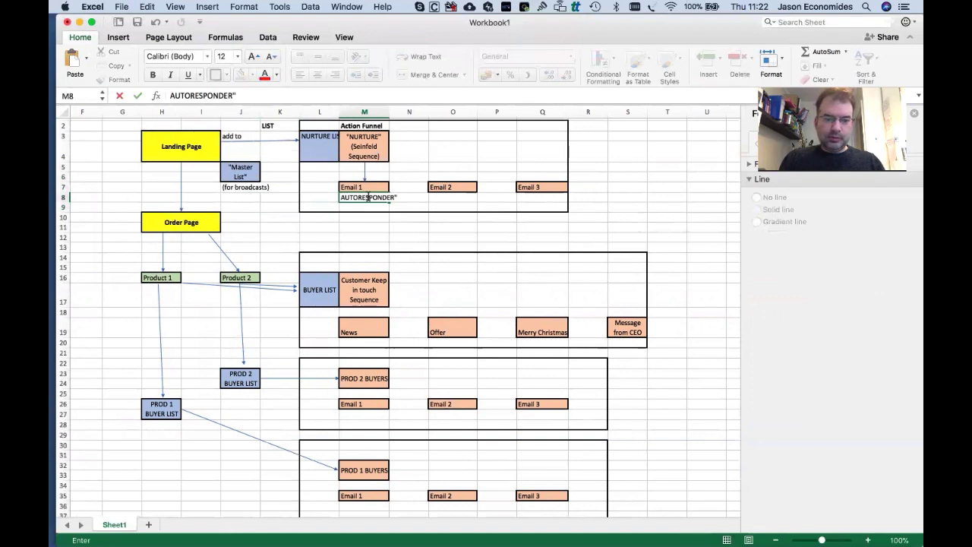
key(Left)
click(368, 197)
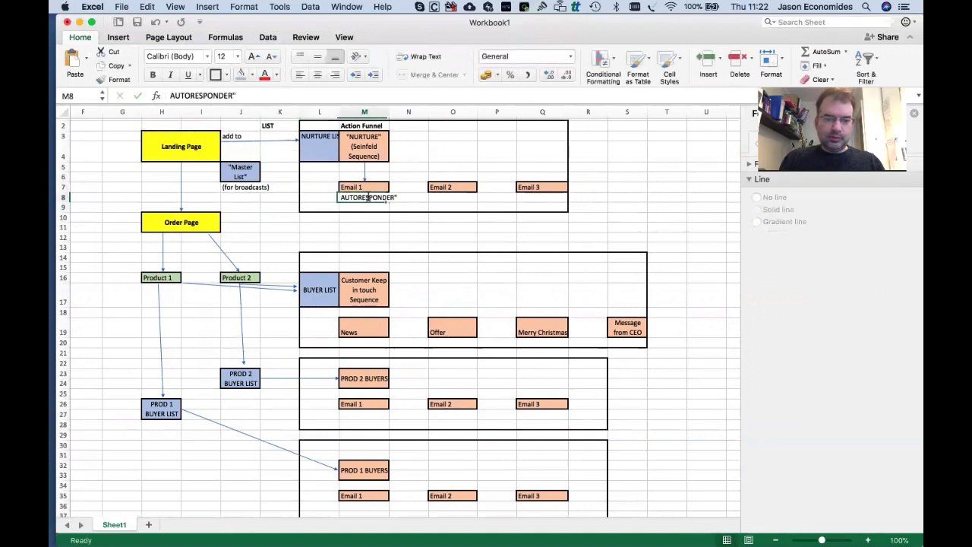
click(172, 95)
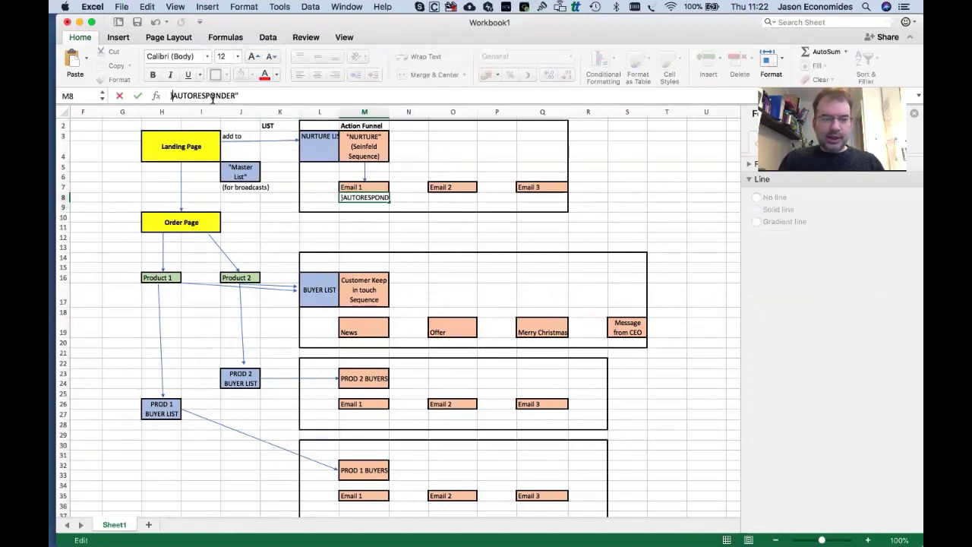
text(")
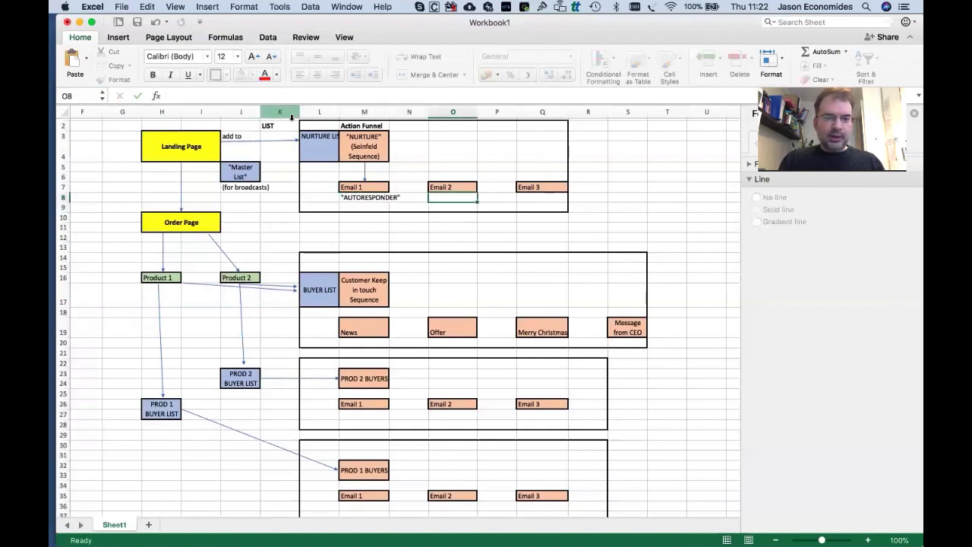
key(Return)
Bold the AUTORESPONDER label and paste it under News, PROD 2 Email 1 and PROD 1 Email 1.
key(super+b)
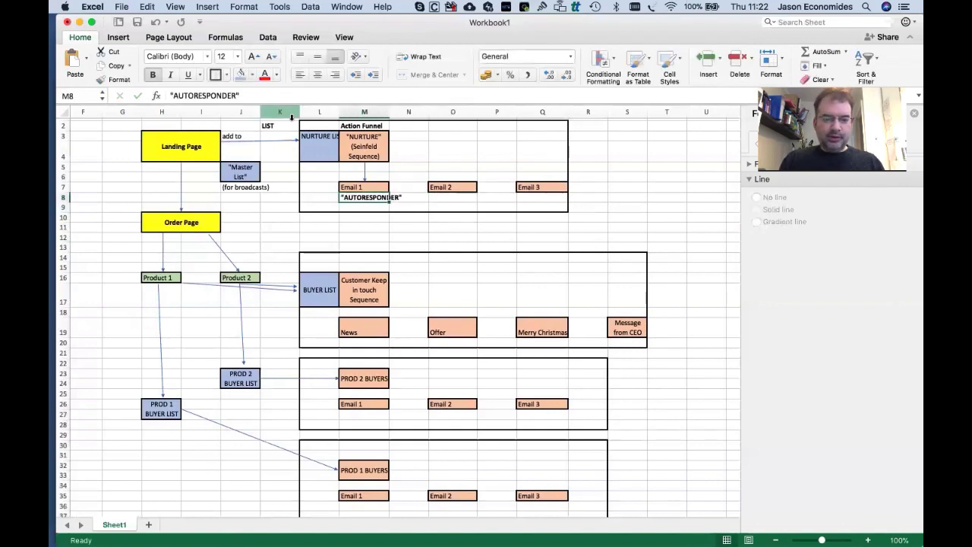
key(super+c)
click(363, 342)
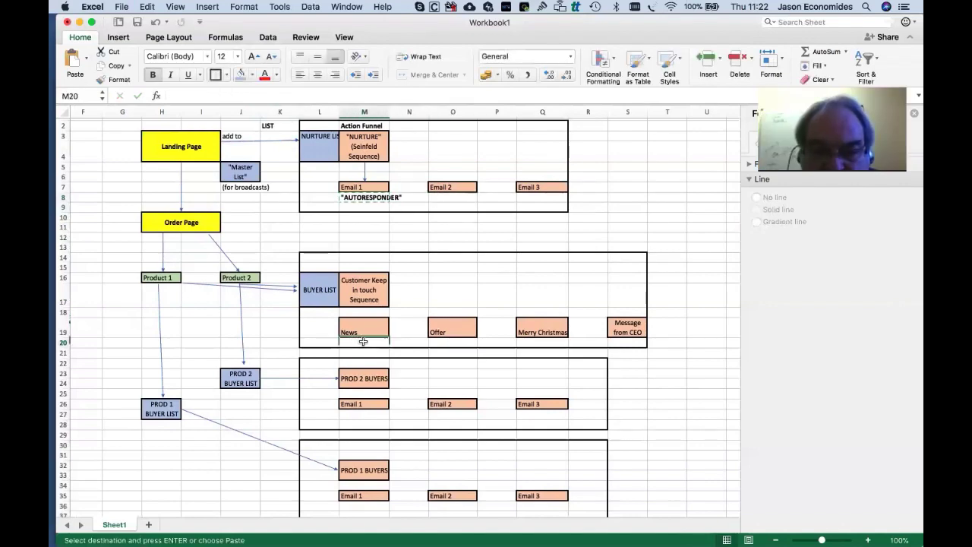
key(super+v)
click(367, 416)
key(super+v)
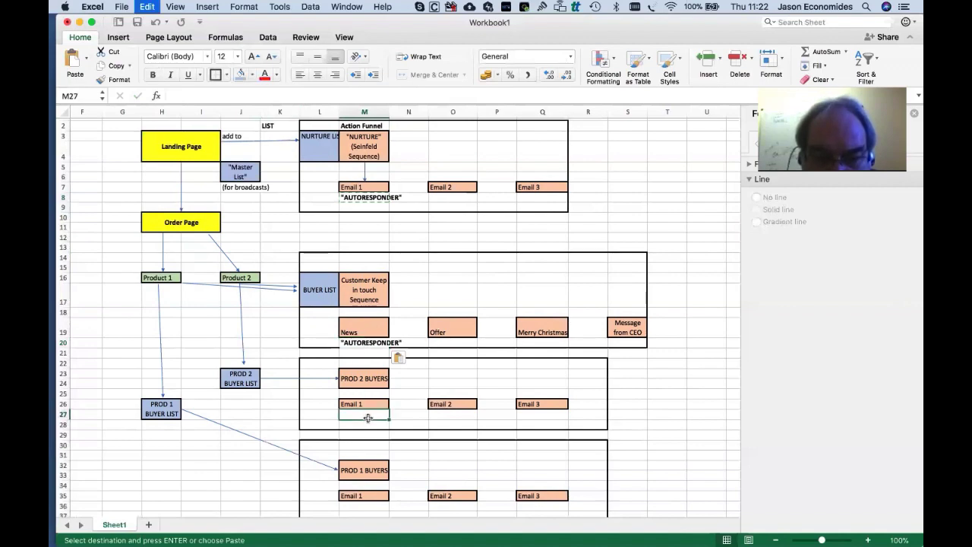
scroll(368, 417, down, 3)
click(369, 427)
key(super+v)
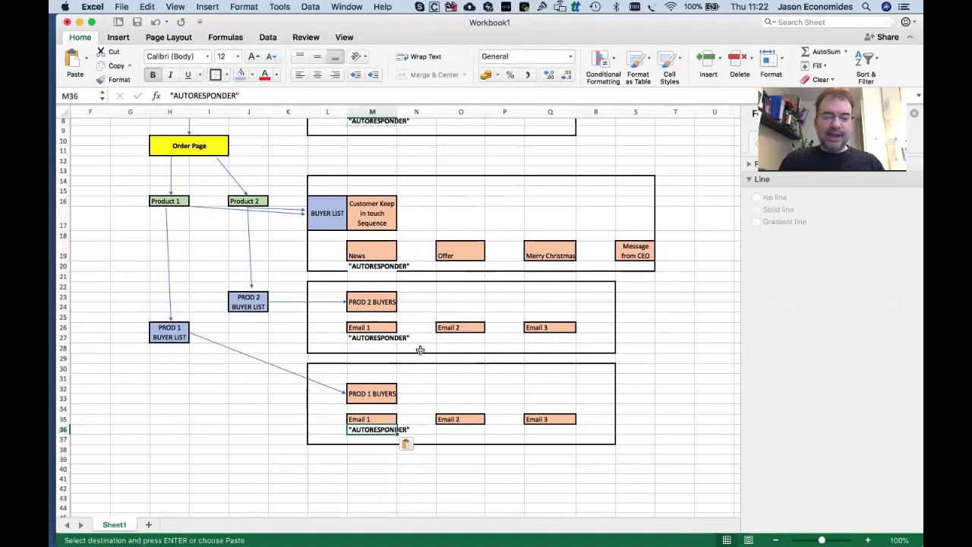
End copy mode and select the buyer list group area.
scroll(420, 350, up, 5)
scroll(420, 350, right, 1)
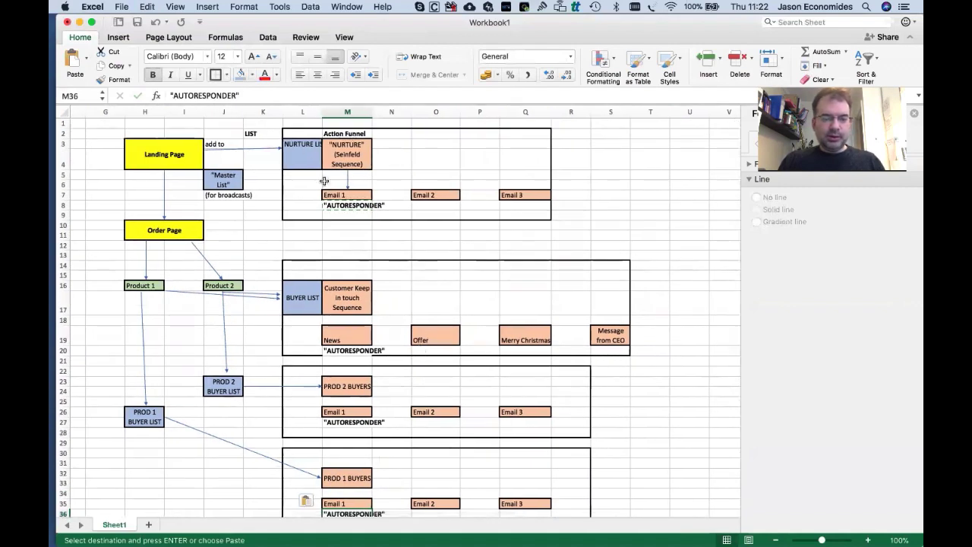
key(Escape)
scroll(324, 180, down, 6)
scroll(324, 180, up, 6)
scroll(324, 180, left, 1)
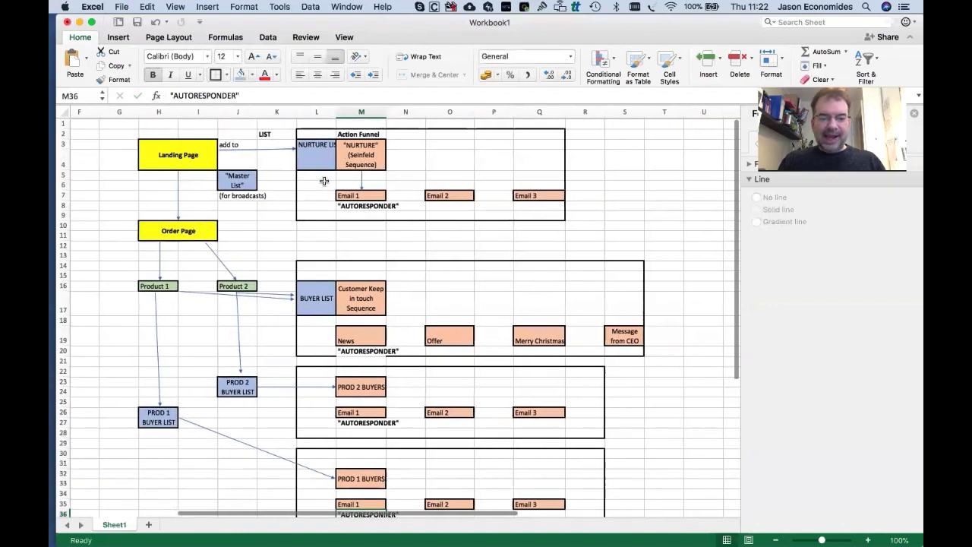
scroll(323, 181, right, 1)
scroll(297, 189, down, 3)
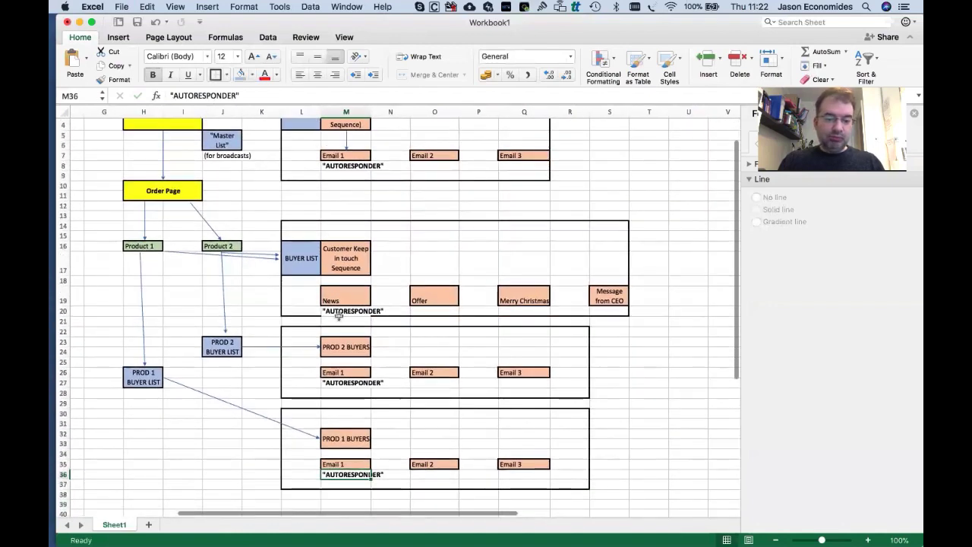
drag(311, 224, 608, 312)
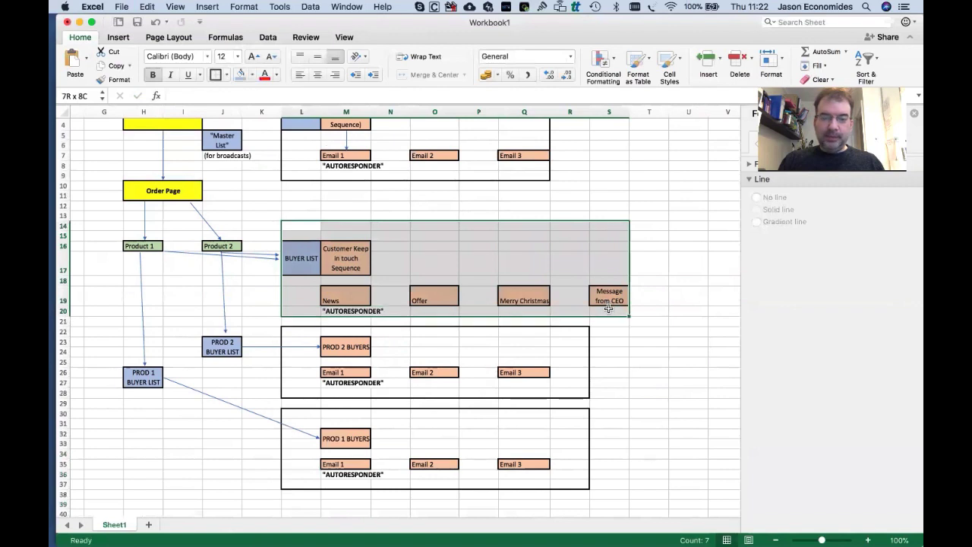
Fill the cell left of News light orange and enter REMOVE FROM NURTURE LIST.
click(402, 300)
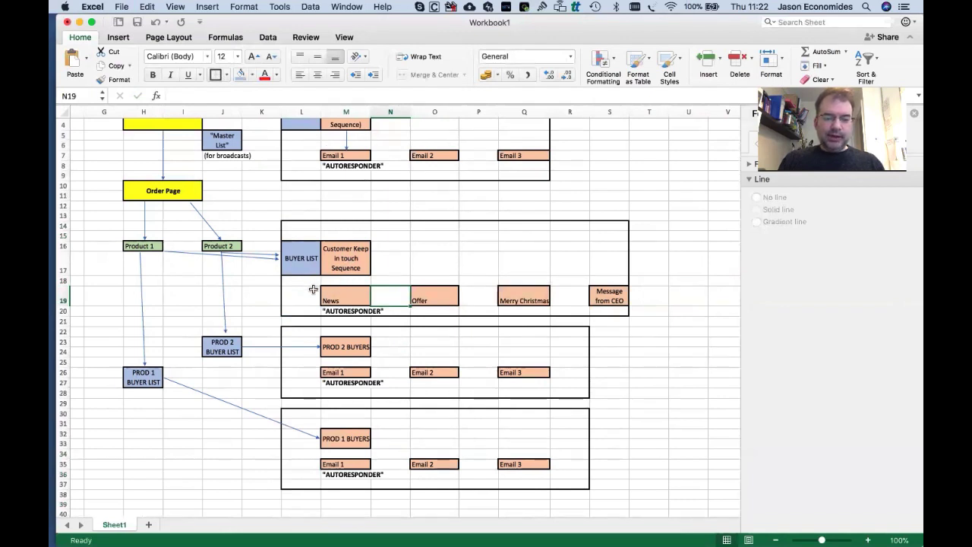
click(313, 289)
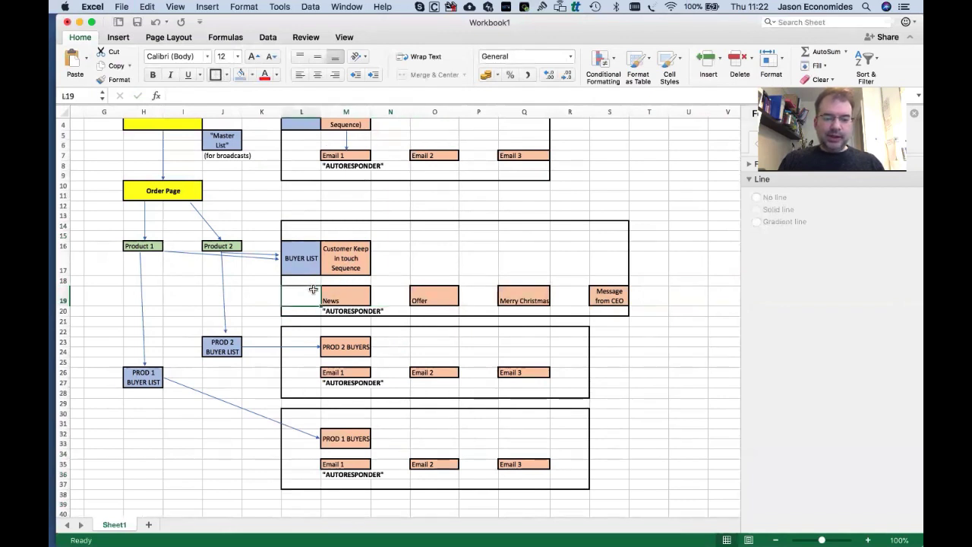
click(254, 76)
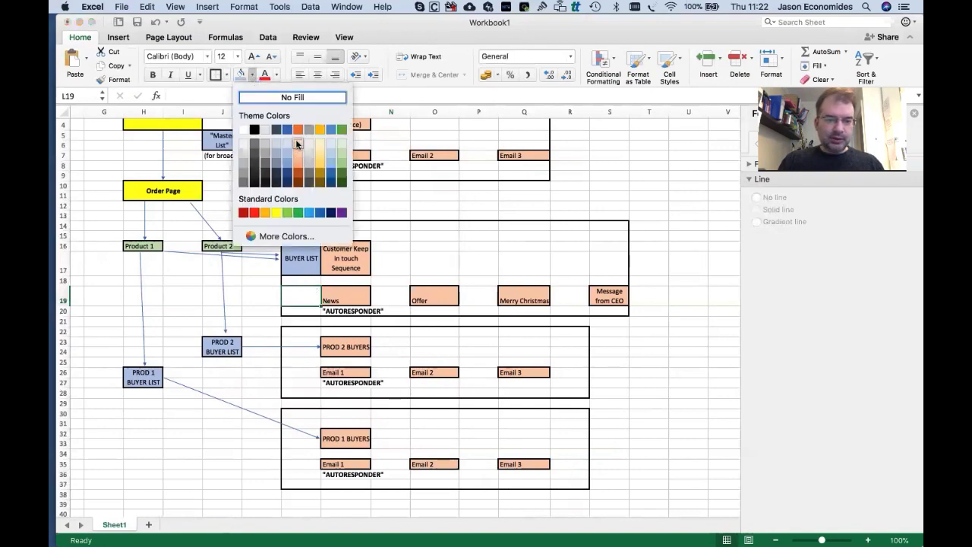
click(296, 146)
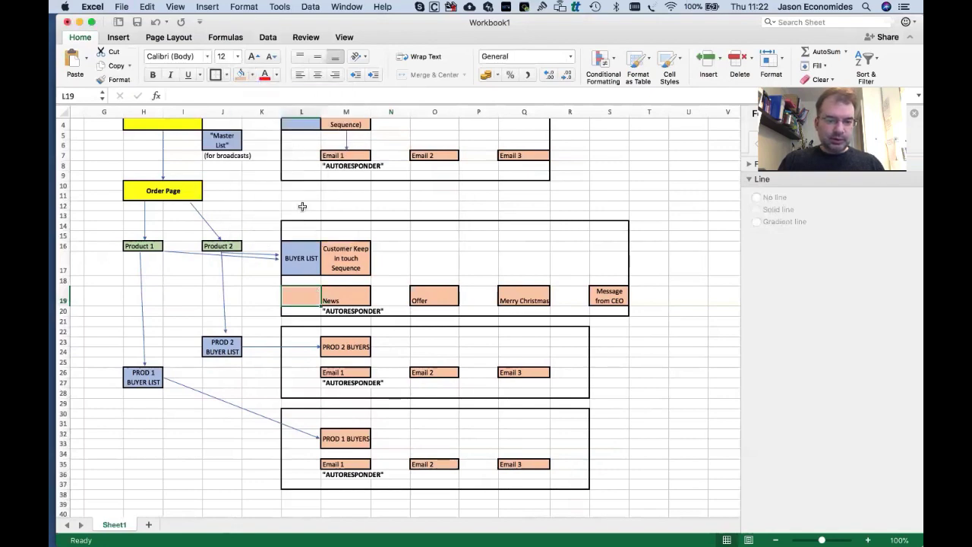
text(REMOVE FROM)
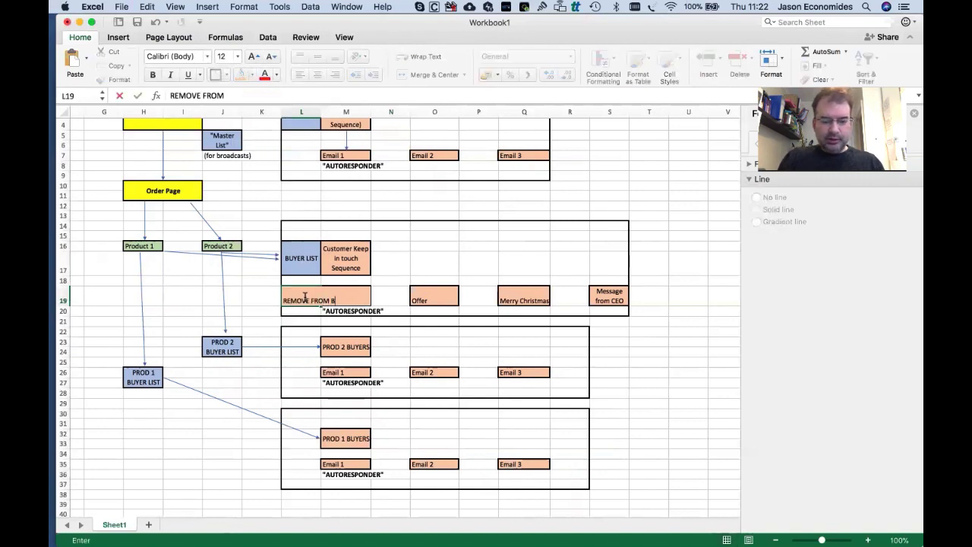
text( NURTUR)
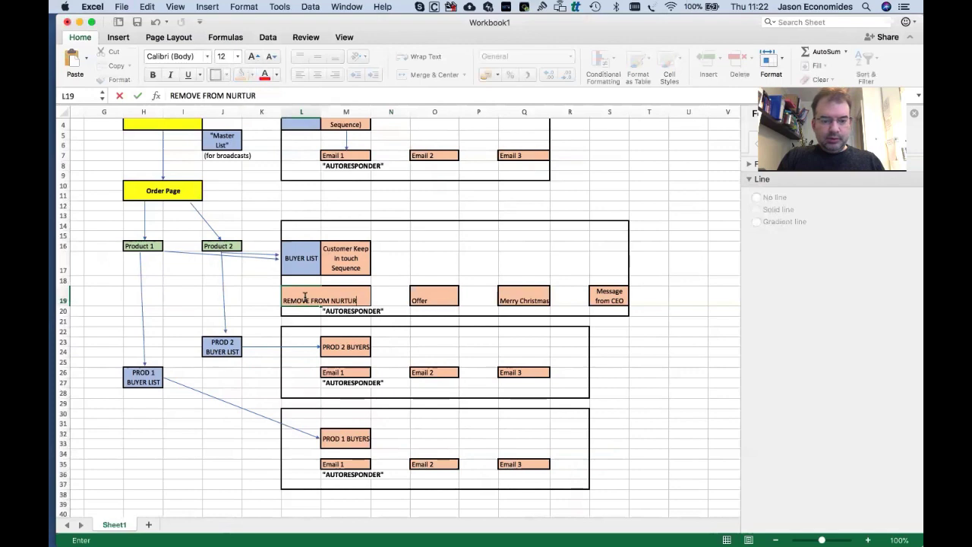
text(E LIST)
key(Tab)
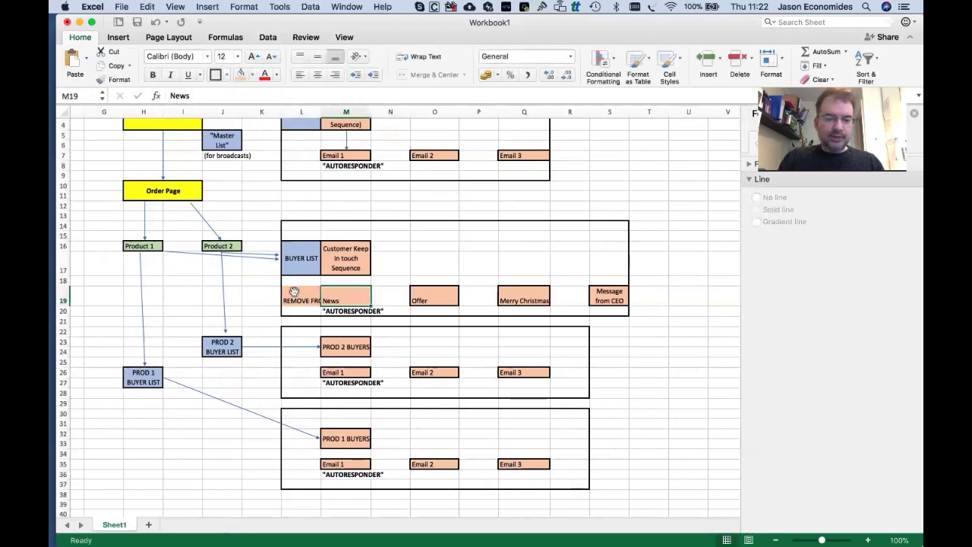
Make the REMOVE FROM NURTURE LIST cell wrap its text and bold it.
click(294, 292)
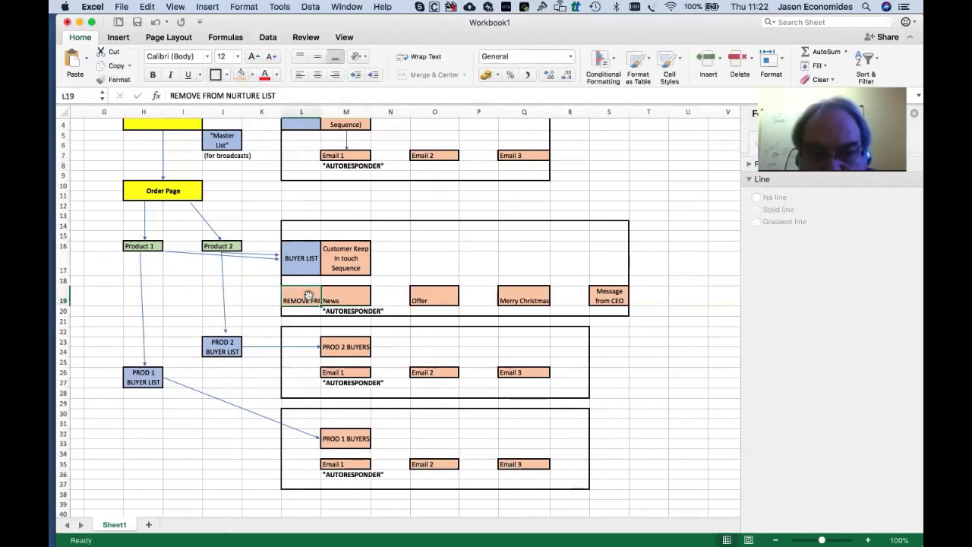
right_click(308, 295)
click(436, 139)
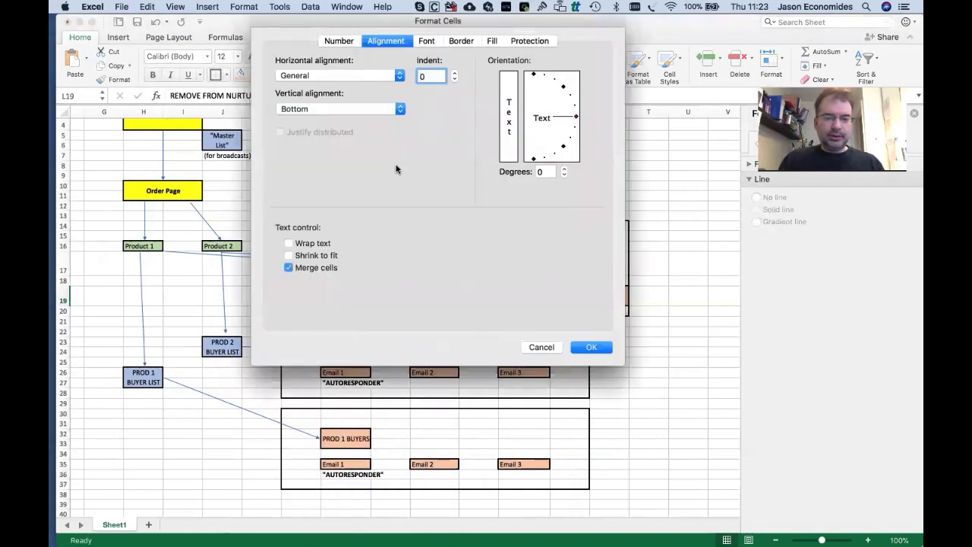
click(290, 243)
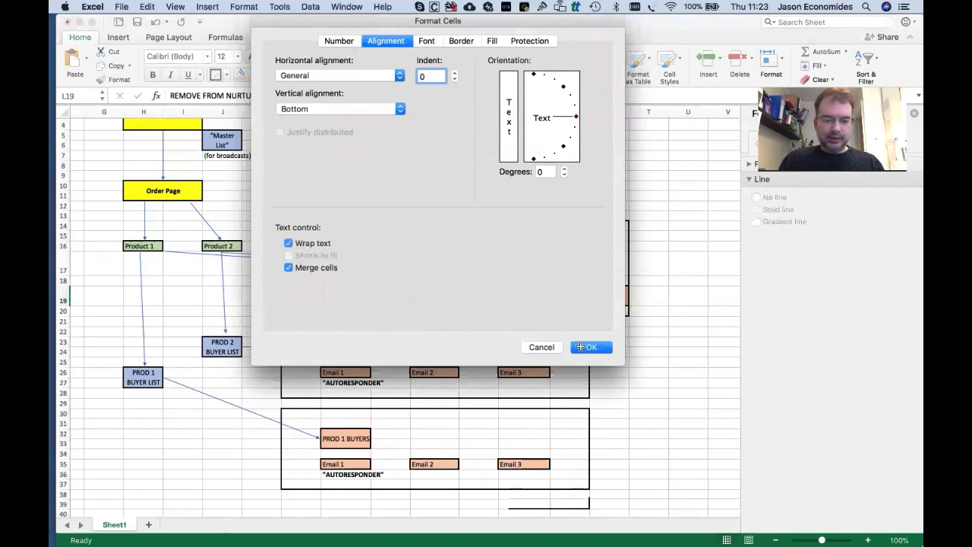
click(586, 347)
key(super+b)
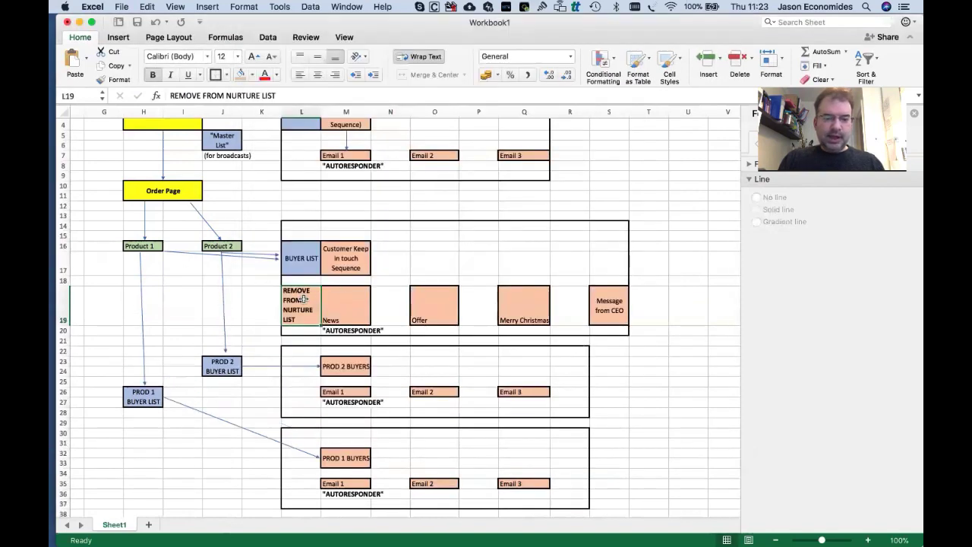
scroll(323, 251, up, 3)
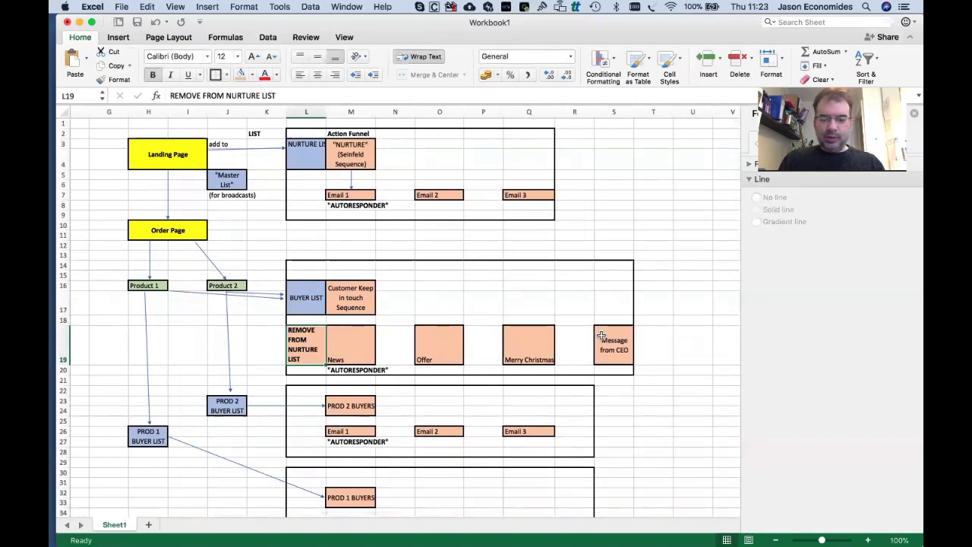
Move News one column right to N19 and REMOVE FROM NURTURE LIST into M19.
click(347, 343)
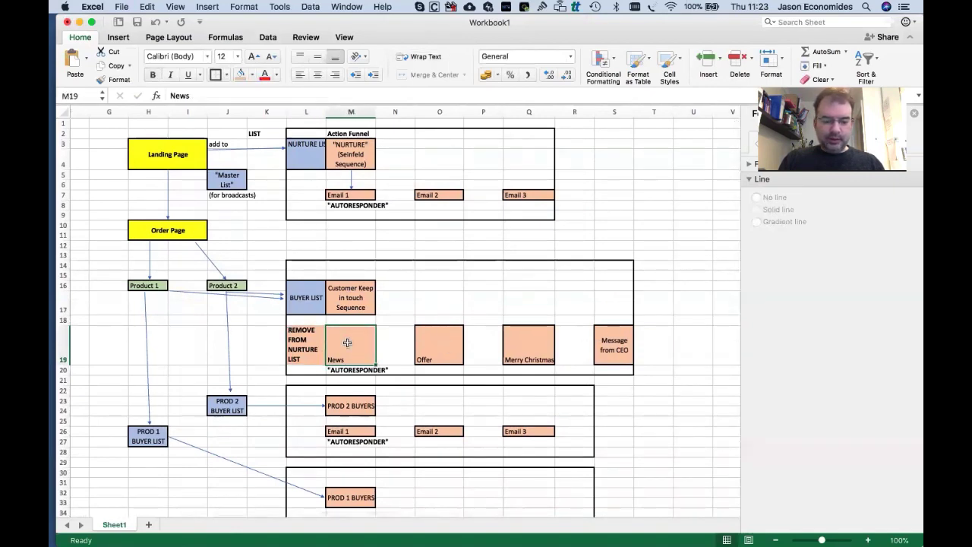
key(super+x)
click(397, 341)
key(super+v)
click(309, 341)
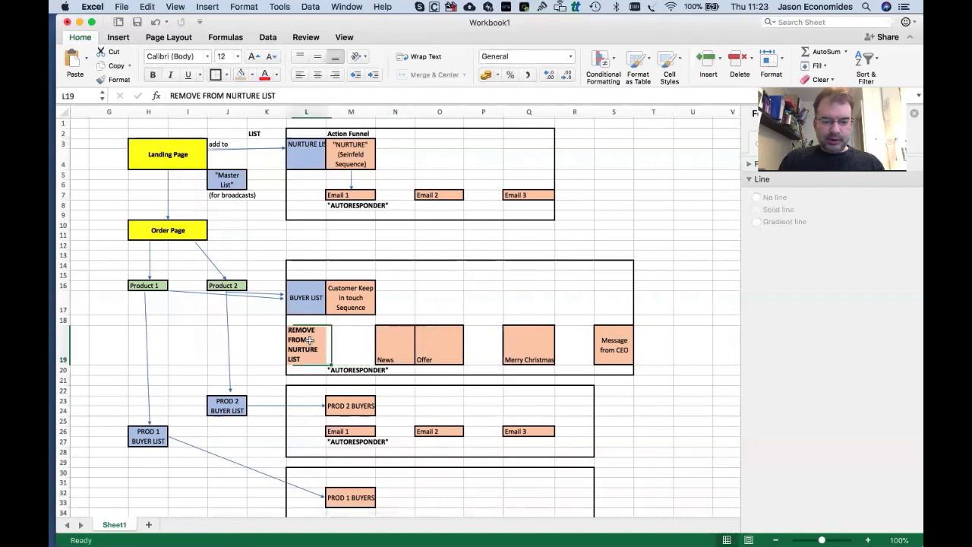
key(super+x)
click(340, 338)
key(super+v)
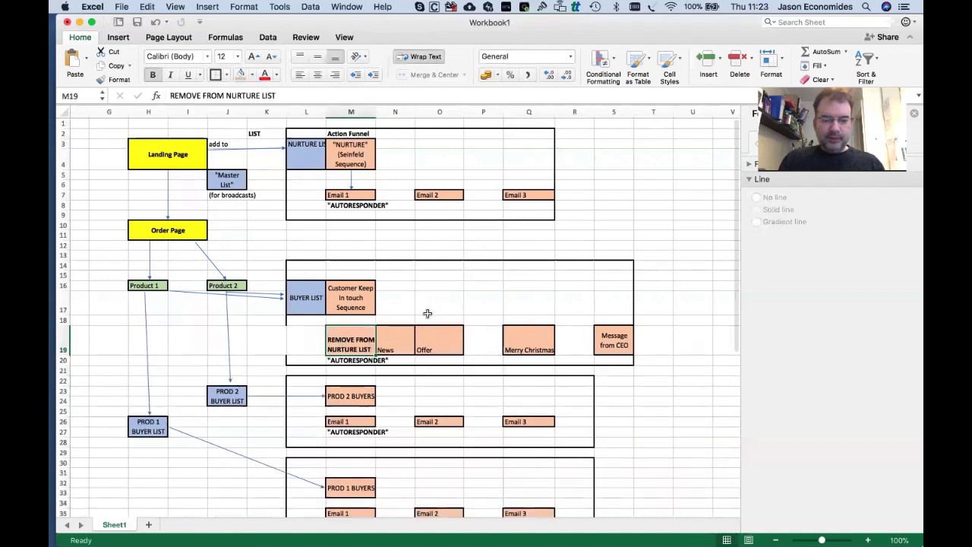
click(428, 314)
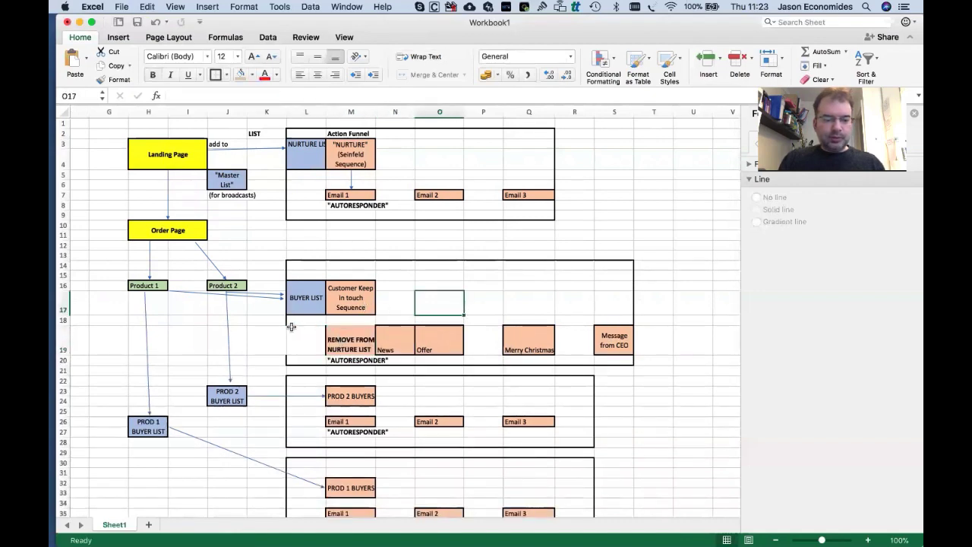
Add bottom and outline borders to the REMOVE FROM NURTURE LIST box.
drag(309, 265, 614, 359)
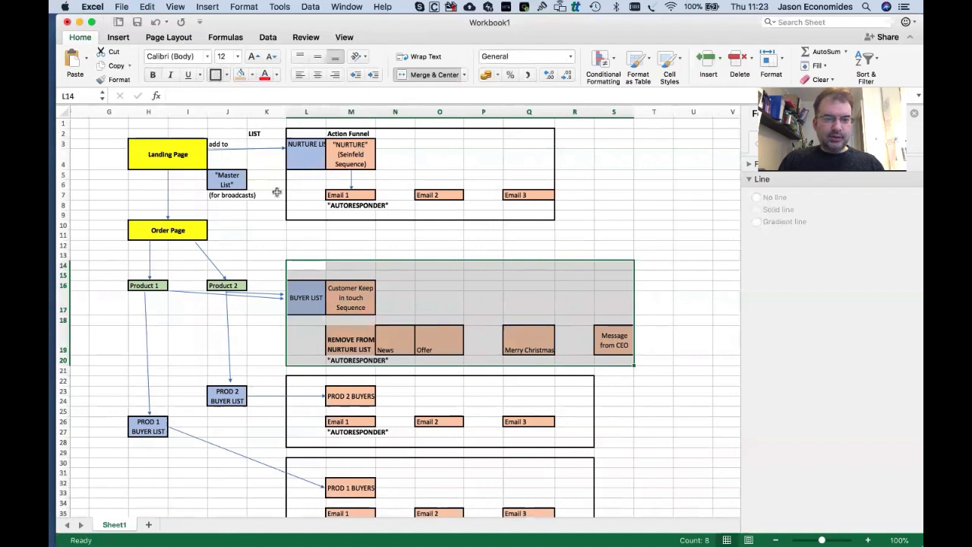
click(332, 311)
click(354, 342)
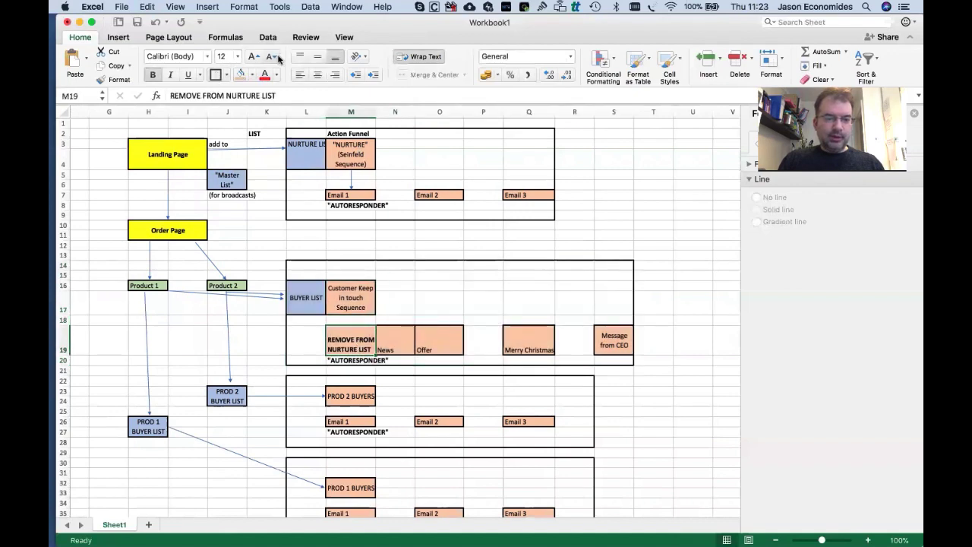
click(225, 74)
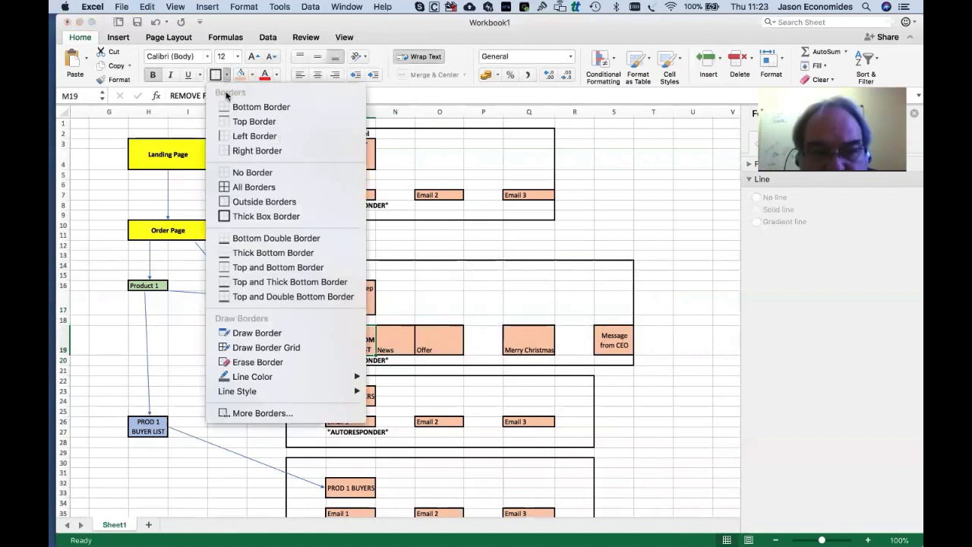
click(228, 104)
click(225, 75)
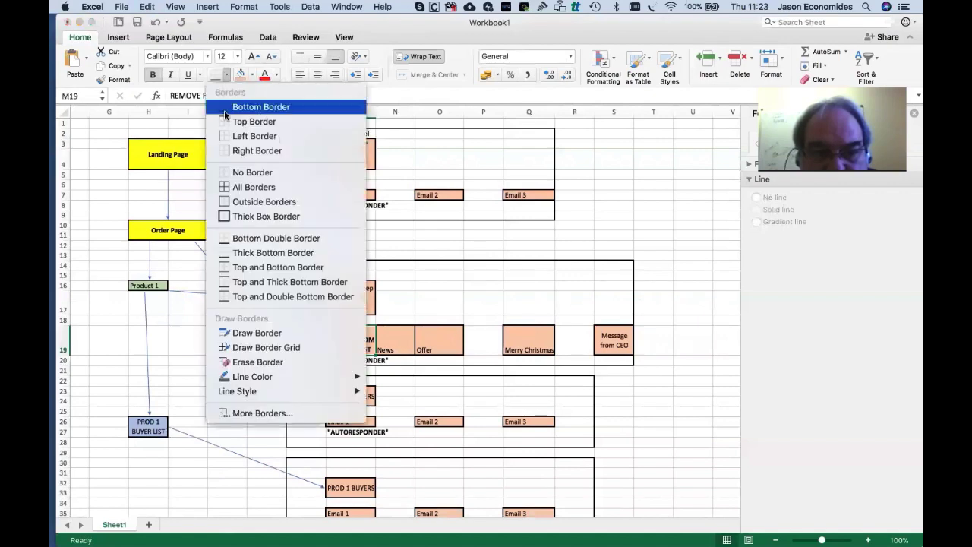
click(493, 304)
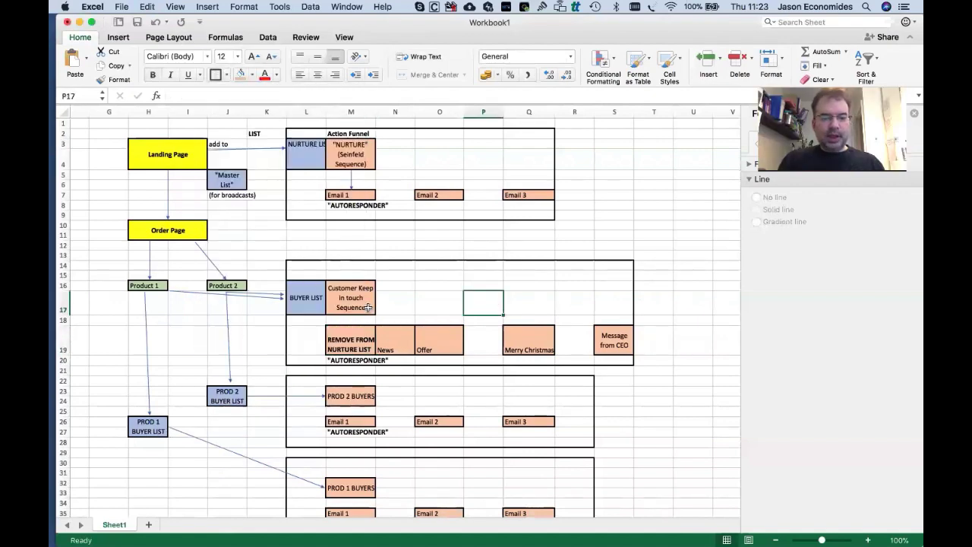
Copy the Action Funnel header from M2 to M15 above the buyer boxes.
click(357, 133)
key(super+c)
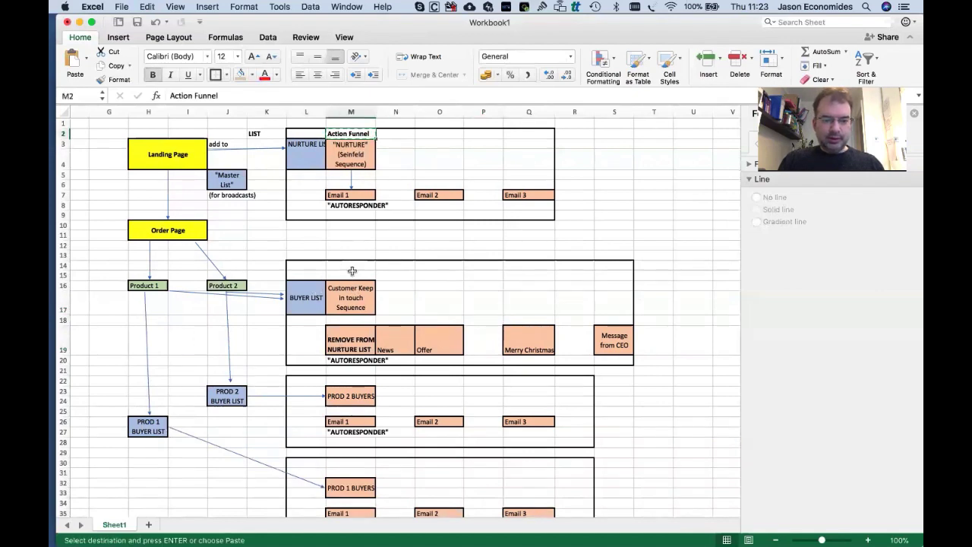
click(349, 274)
key(super+v)
Create a centred LIST header in L15 and copy it to L2 above NURTURE LIST.
click(311, 275)
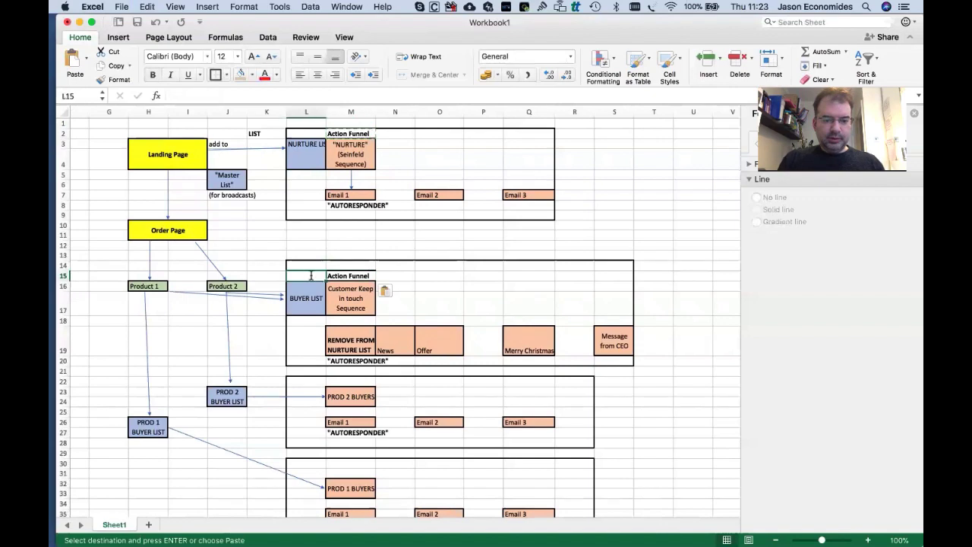
text(LIST)
key(Tab)
key(Left)
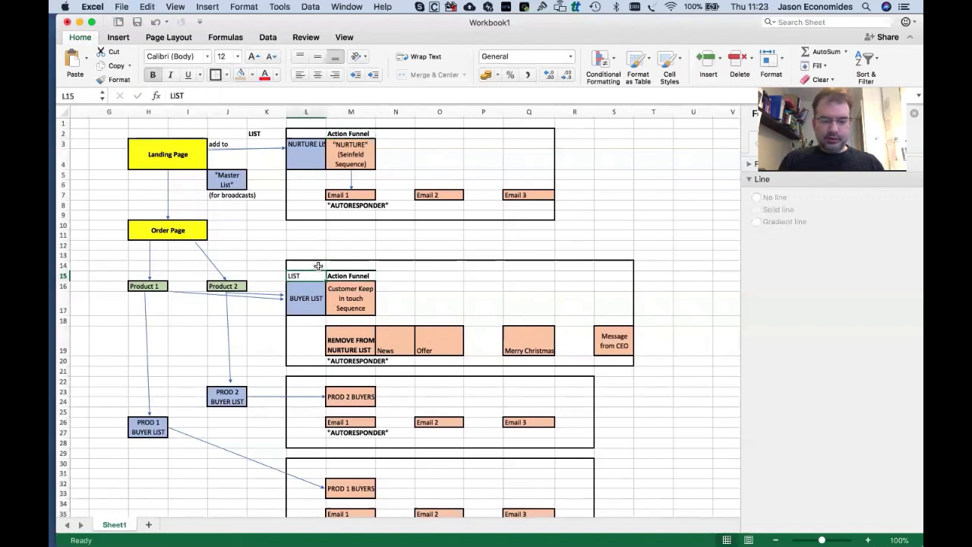
click(311, 133)
click(344, 134)
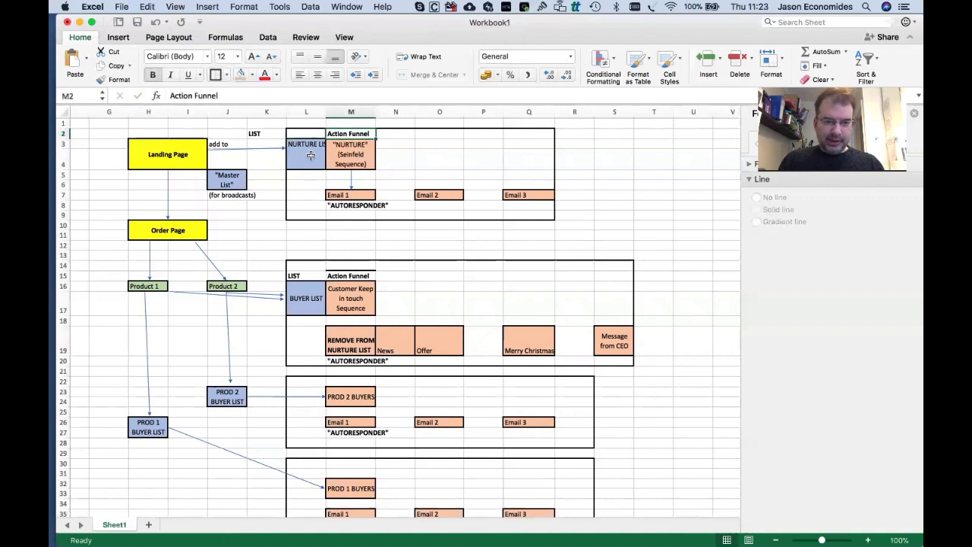
click(311, 276)
click(317, 74)
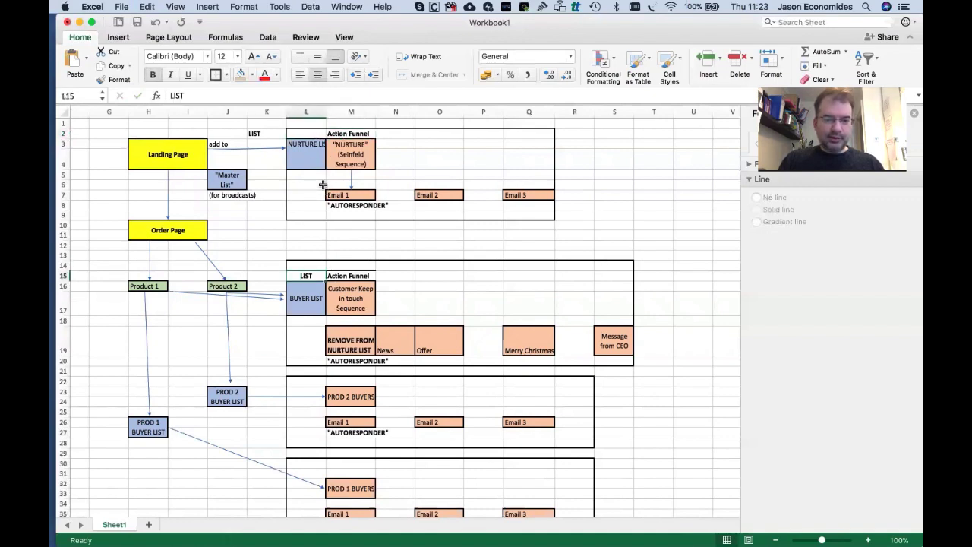
key(super+c)
click(310, 134)
key(super+v)
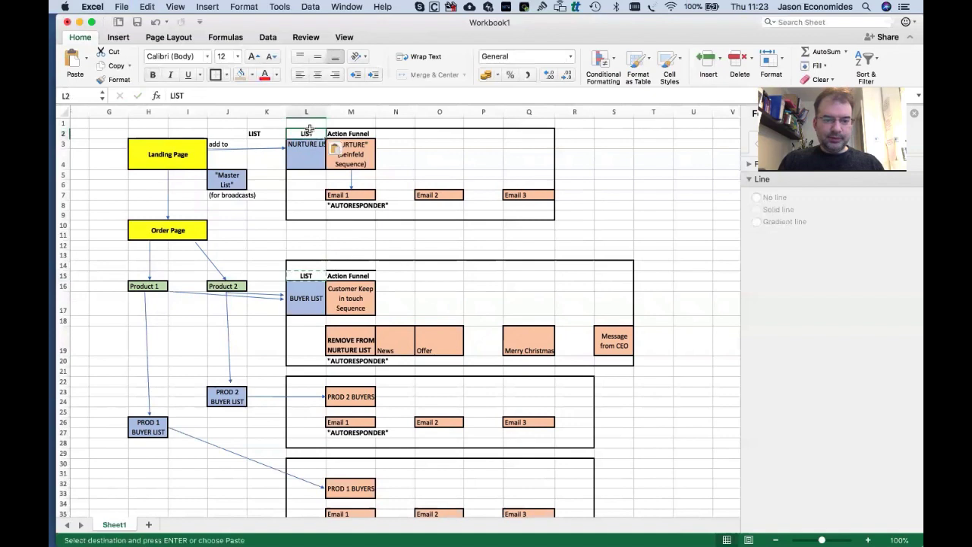
Apply an outside border to the nurture funnel group L2:Q9.
click(331, 184)
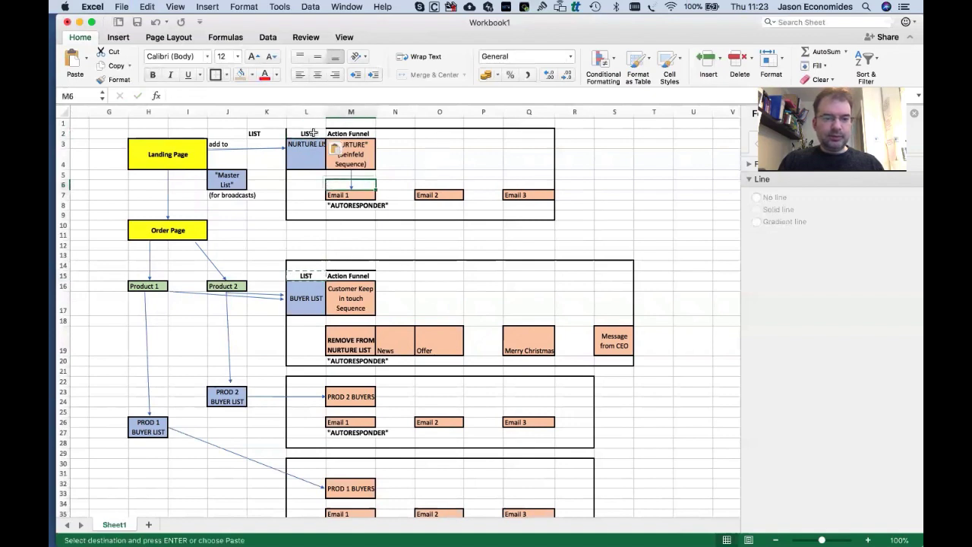
mouse_move(313, 134)
mouse_down()
mouse_move(436, 160)
mouse_move(502, 194)
mouse_move(503, 213)
mouse_up()
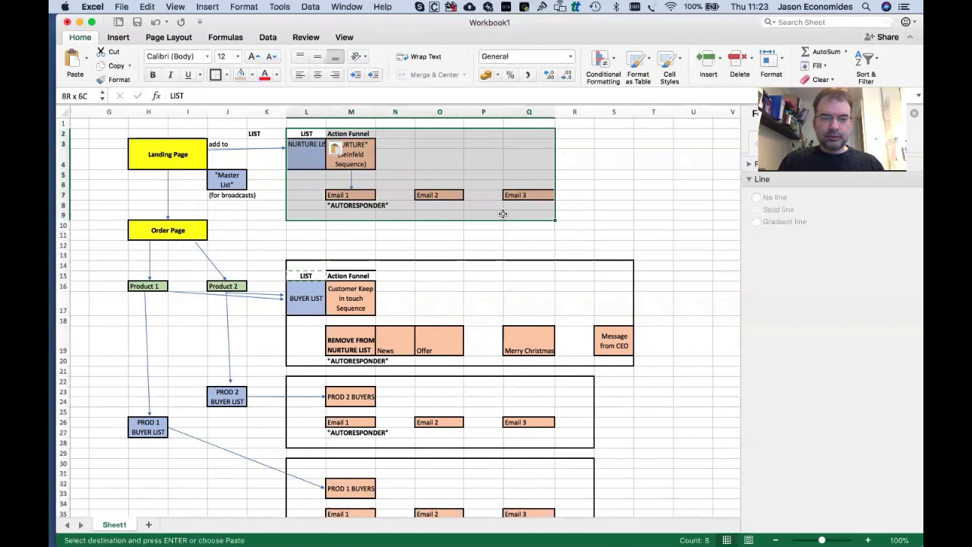
click(215, 75)
click(384, 253)
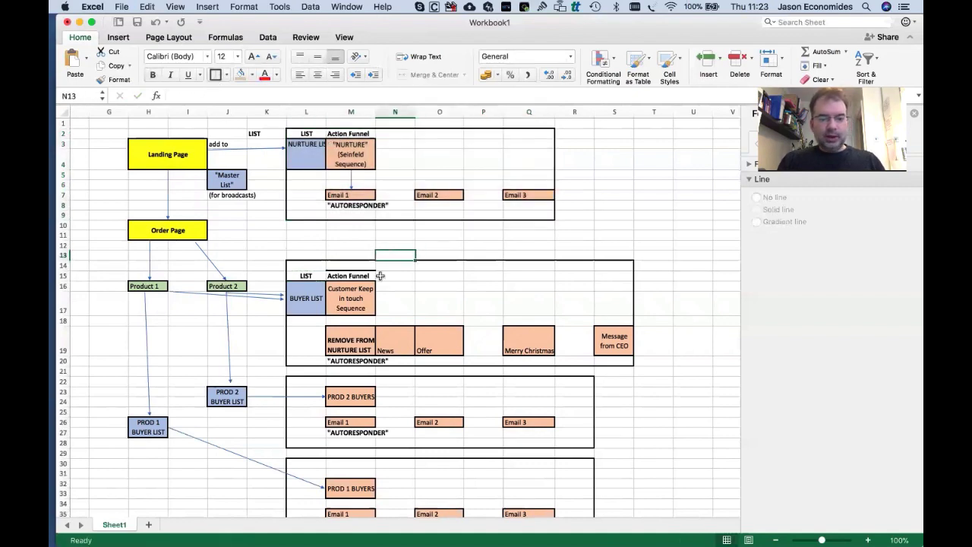
scroll(369, 386, down, 5)
scroll(382, 276, up, 1)
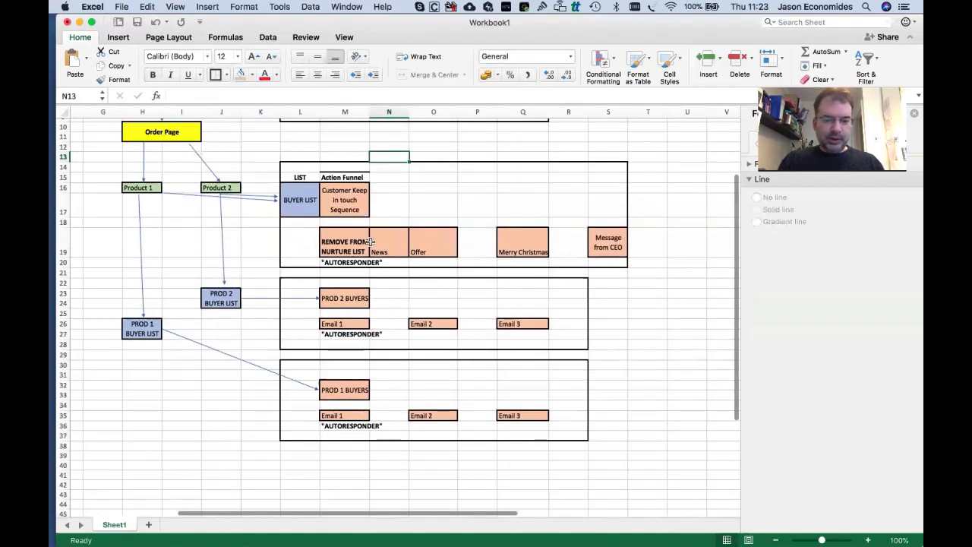
click(351, 240)
scroll(351, 239, up, 5)
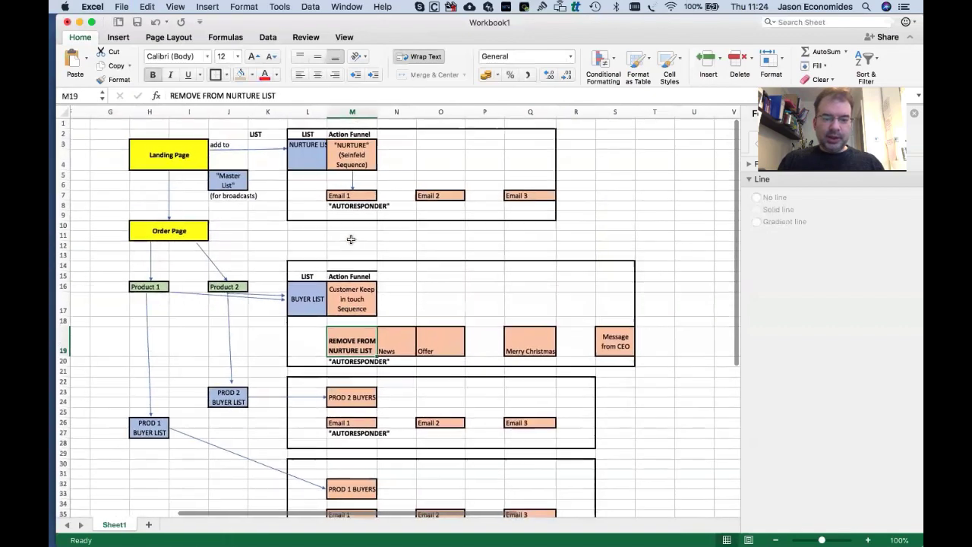
Copy PROD 2 BUYERS' bold wrapped formatting from M23 onto PROD 1 BUYERS in M32.
click(351, 236)
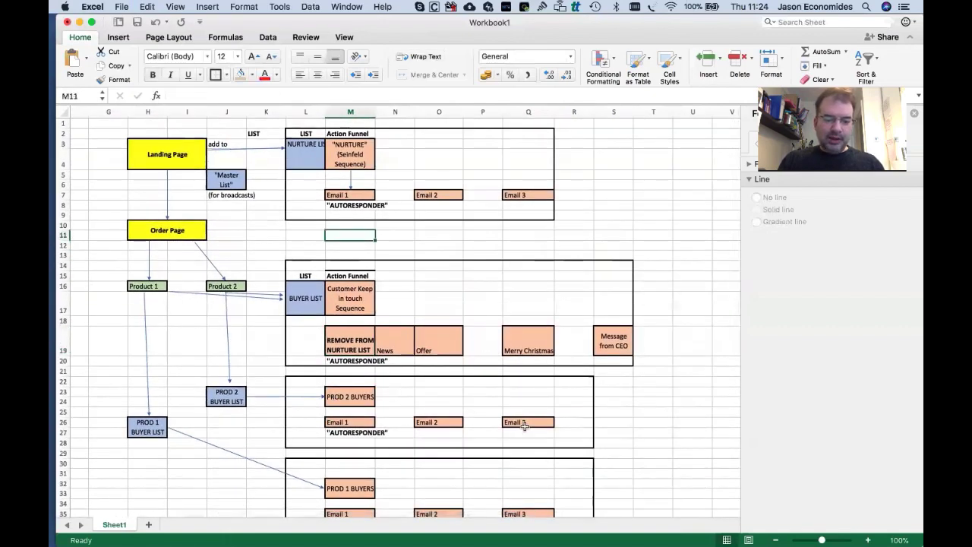
click(332, 398)
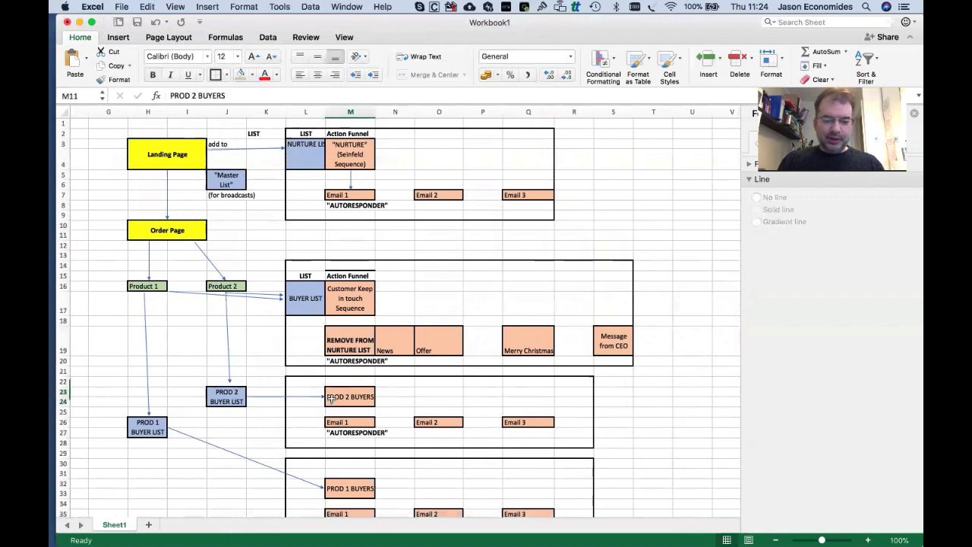
click(348, 486)
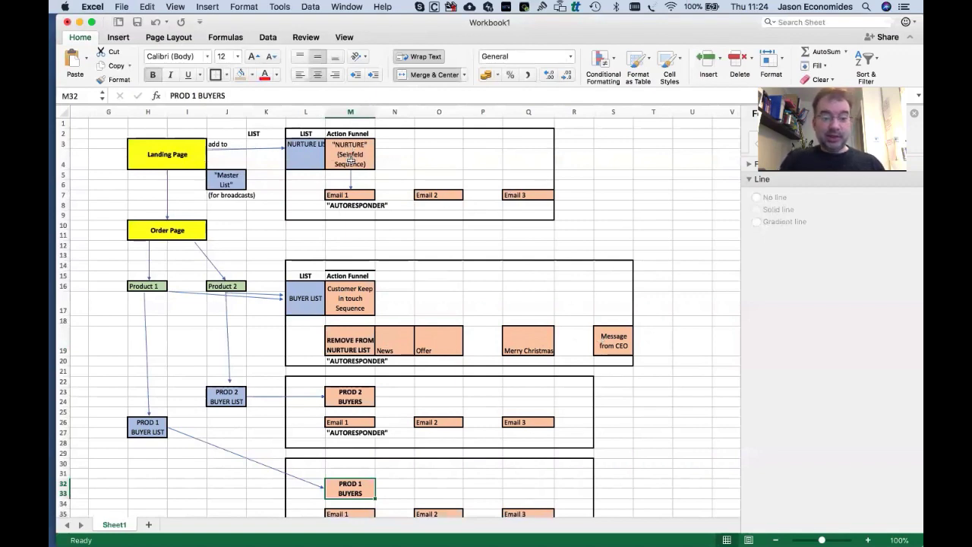
click(347, 348)
scroll(344, 350, down, 3)
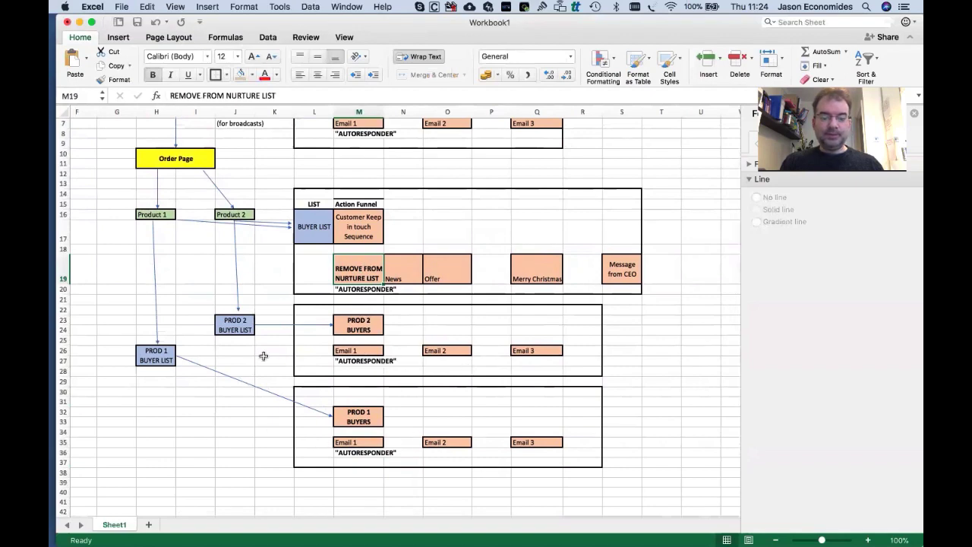
scroll(314, 324, up, 3)
scroll(314, 324, down, 2)
scroll(314, 325, right, 1)
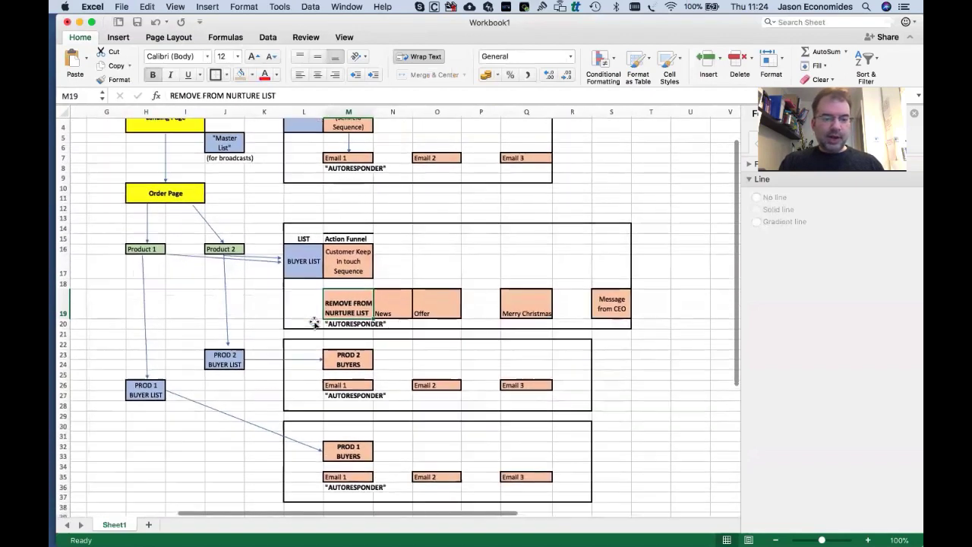
scroll(314, 323, up, 2)
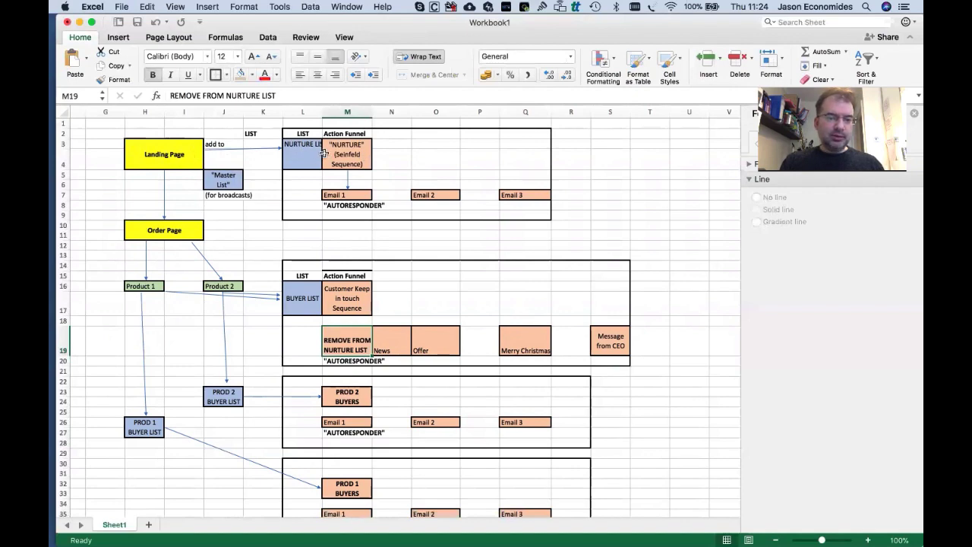
click(183, 157)
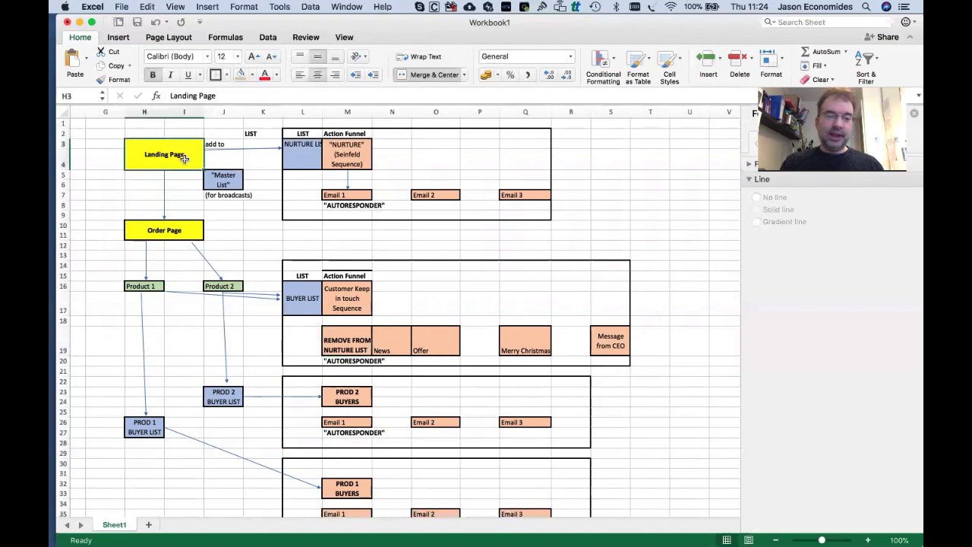
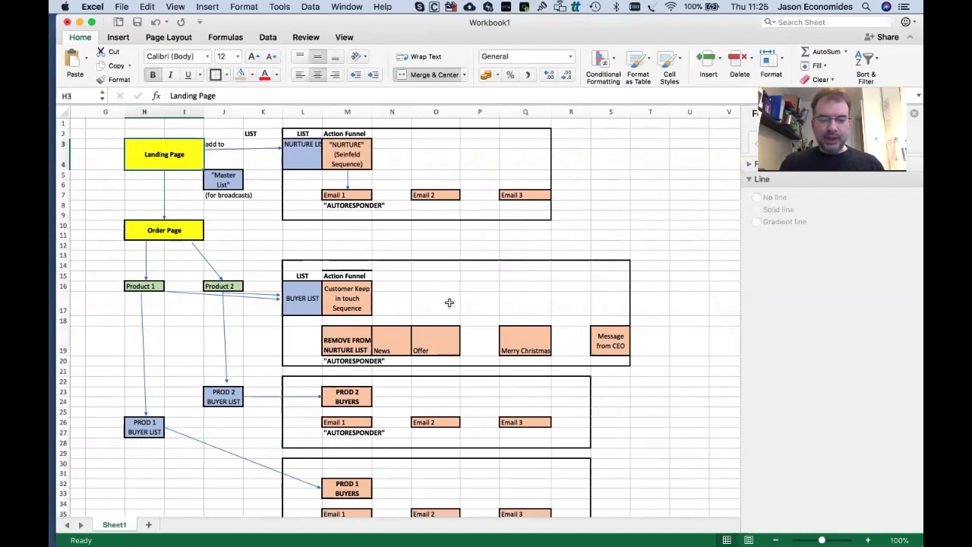
Review the funnel flowchart in Excel, then switch over to Google Chrome.
scroll(449, 301, down, 3)
scroll(449, 304, up, 3)
scroll(449, 306, right, 1)
scroll(449, 306, left, 2)
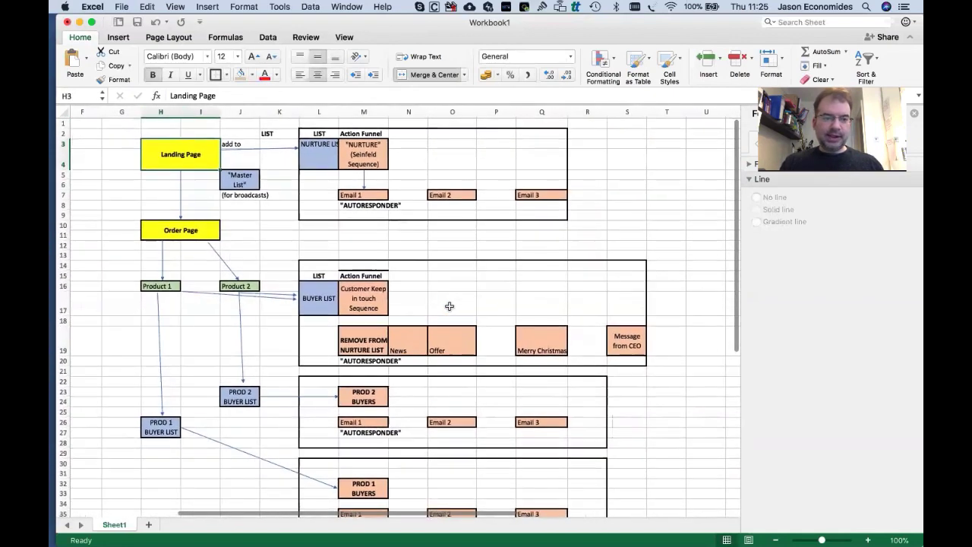
key(super+Tab)
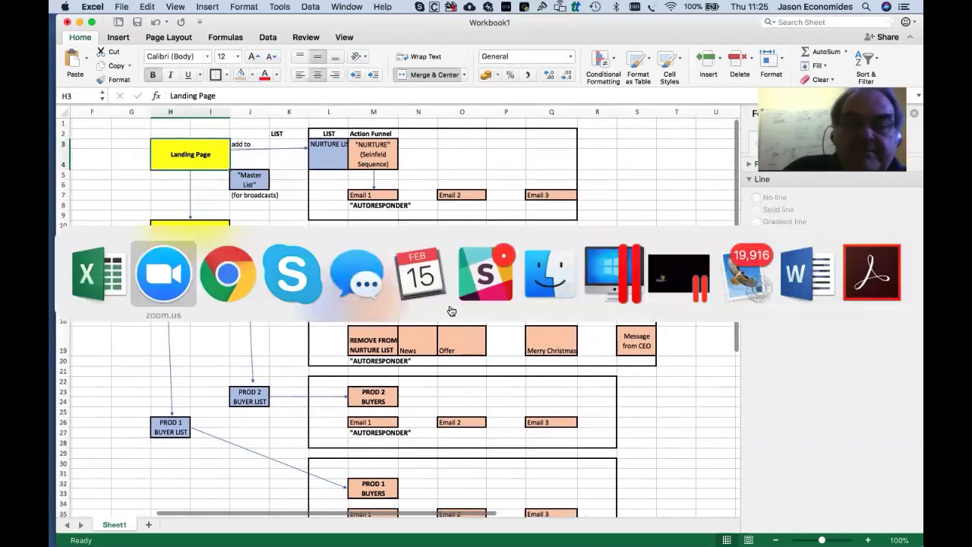
In Chrome, start a new funnel from Funnels > Browse Funnels with Add New.
click(227, 278)
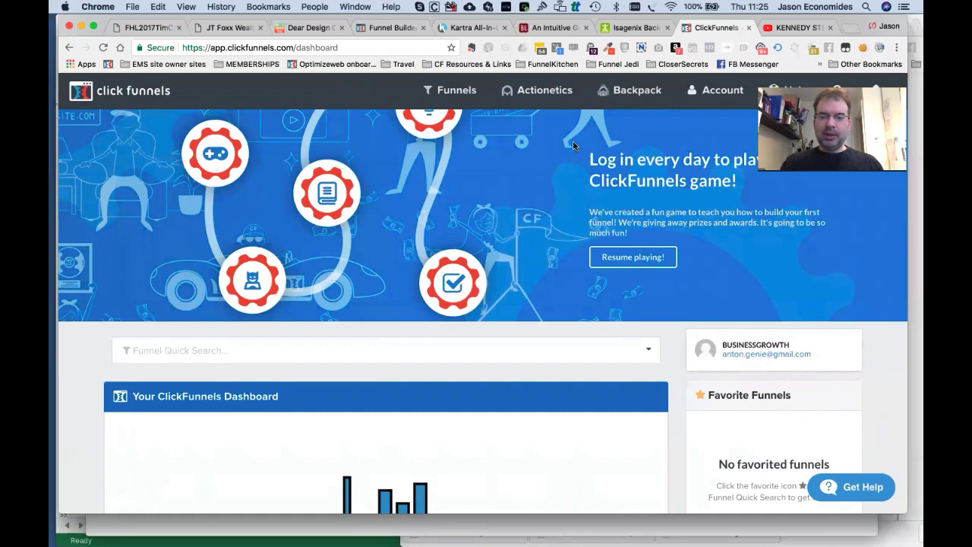
mouse_move(462, 102)
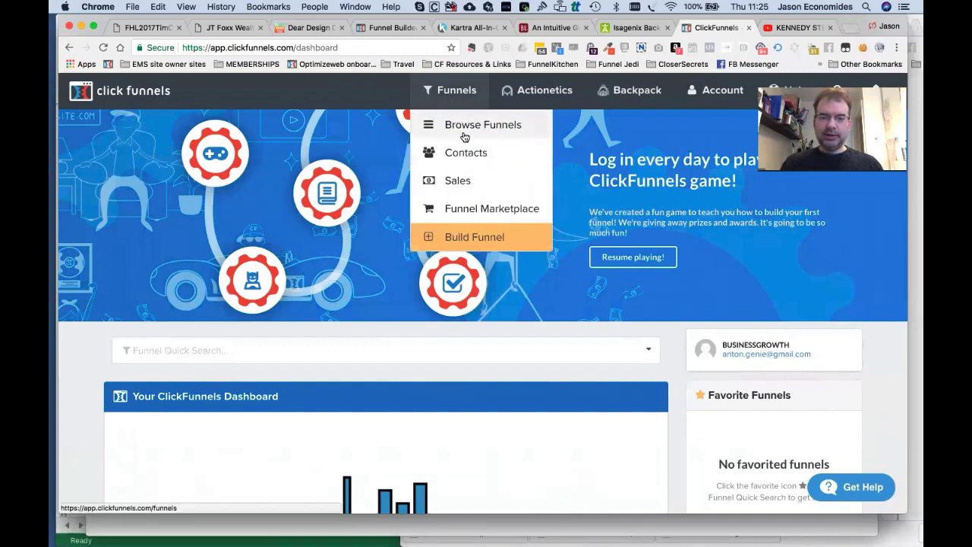
click(463, 135)
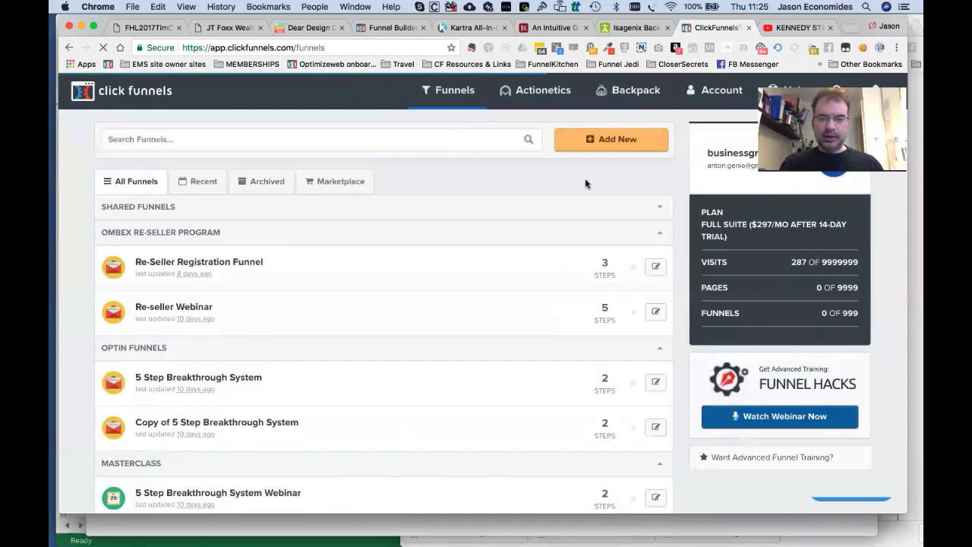
click(607, 144)
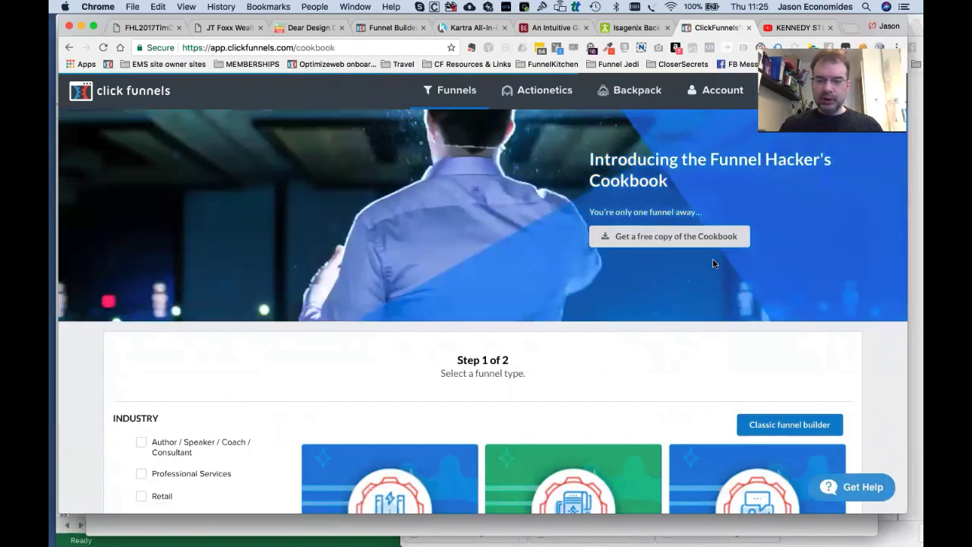
Look through the cookbook's funnel type cards and return to the top.
scroll(712, 265, down, 5)
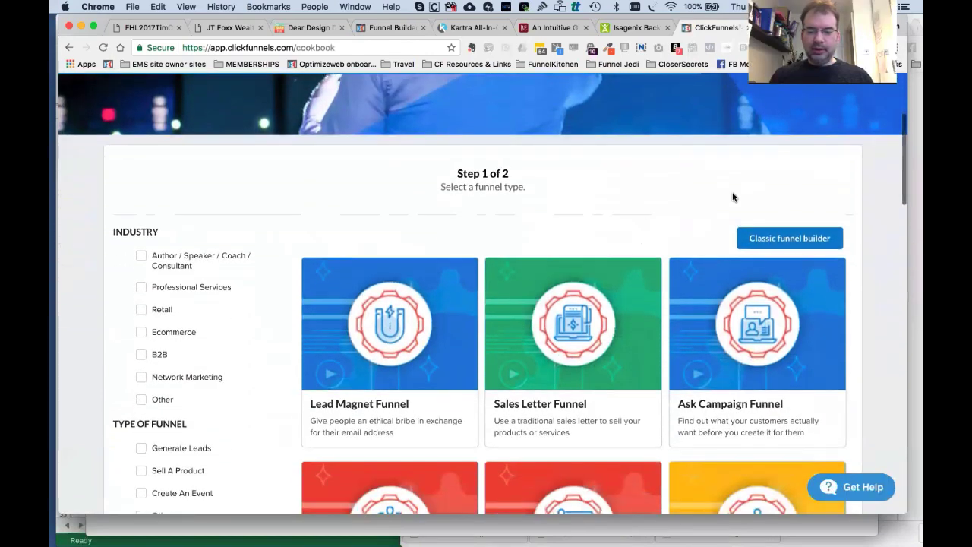
scroll(756, 175, down, 3)
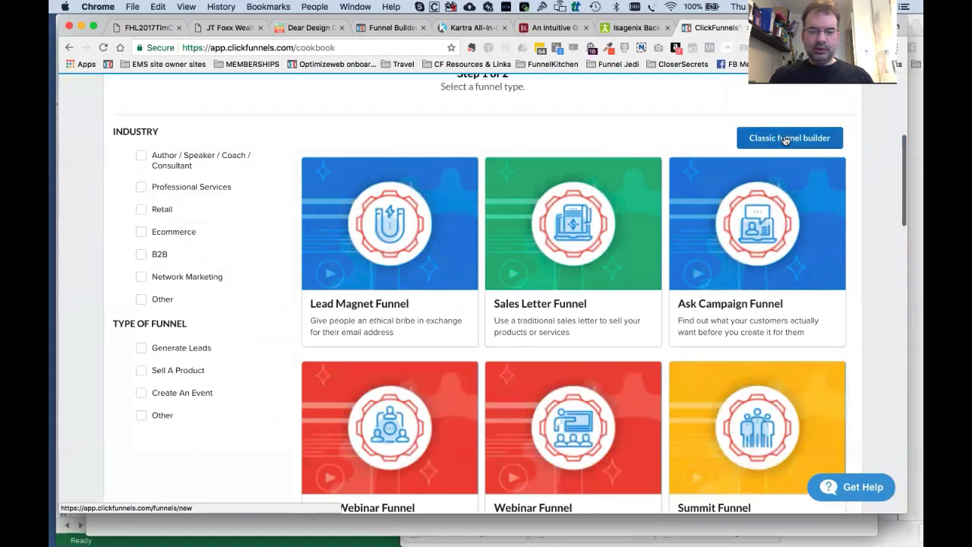
scroll(786, 139, down, 15)
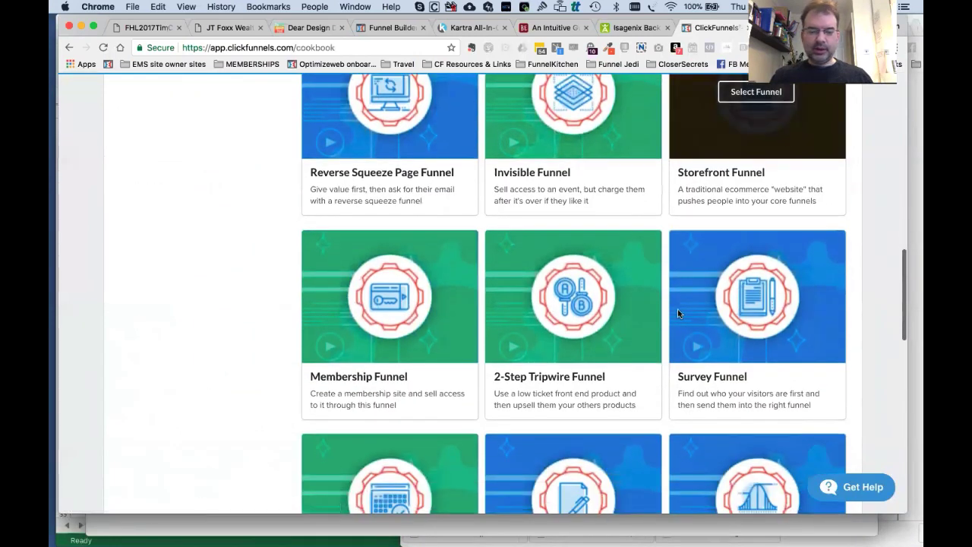
scroll(678, 311, down, 12)
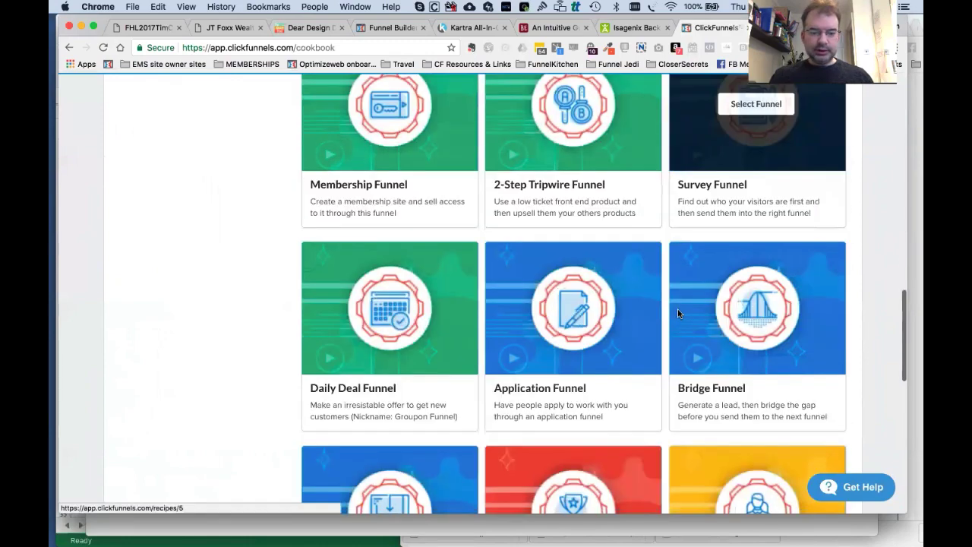
scroll(678, 313, down, 5)
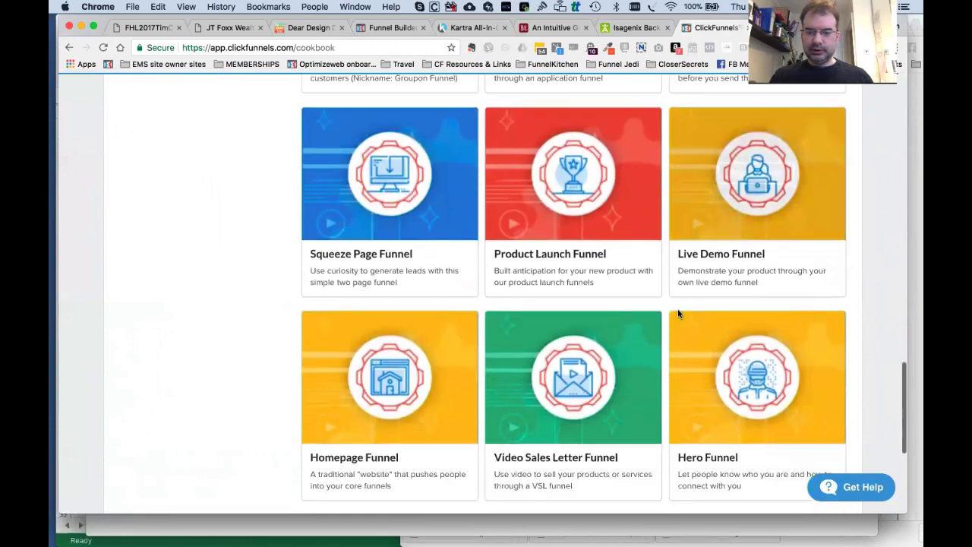
scroll(678, 313, up, 20)
scroll(744, 334, up, 5)
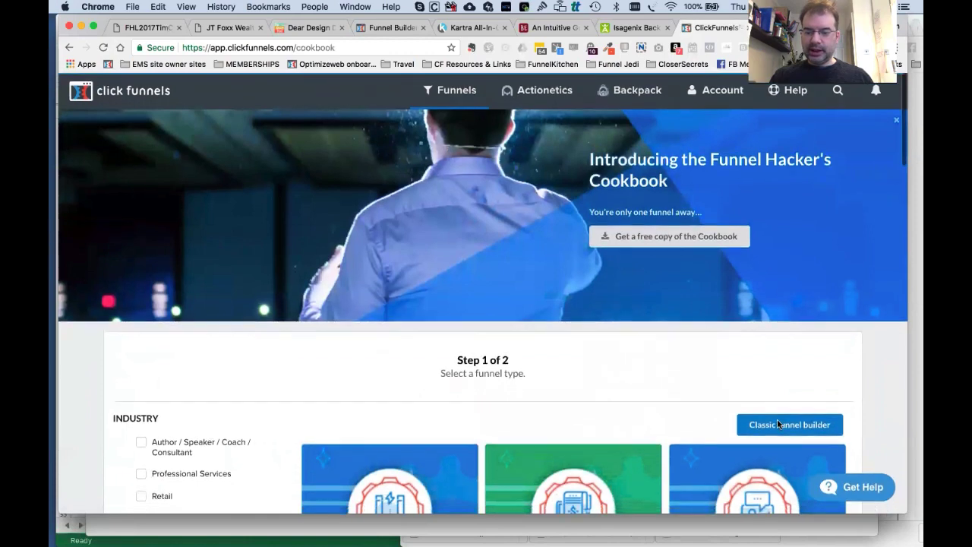
Build a Classic Sell Your Product sales funnel named 'ACTIONETICS DEMO'.
click(777, 419)
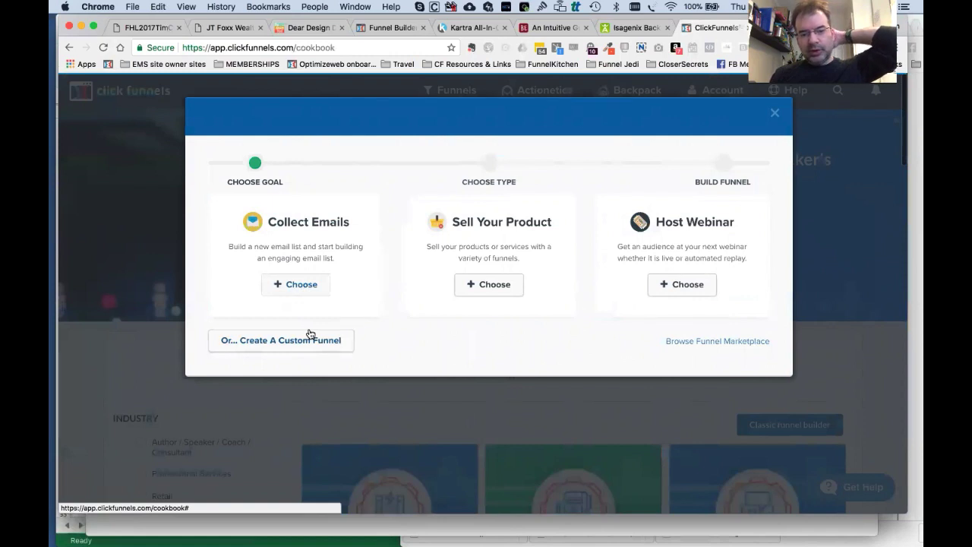
click(493, 291)
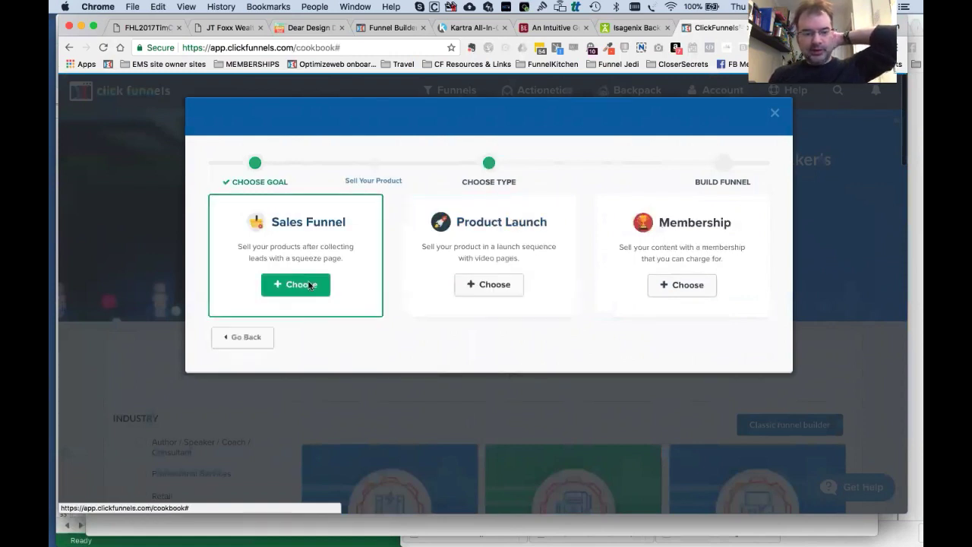
click(310, 287)
click(341, 220)
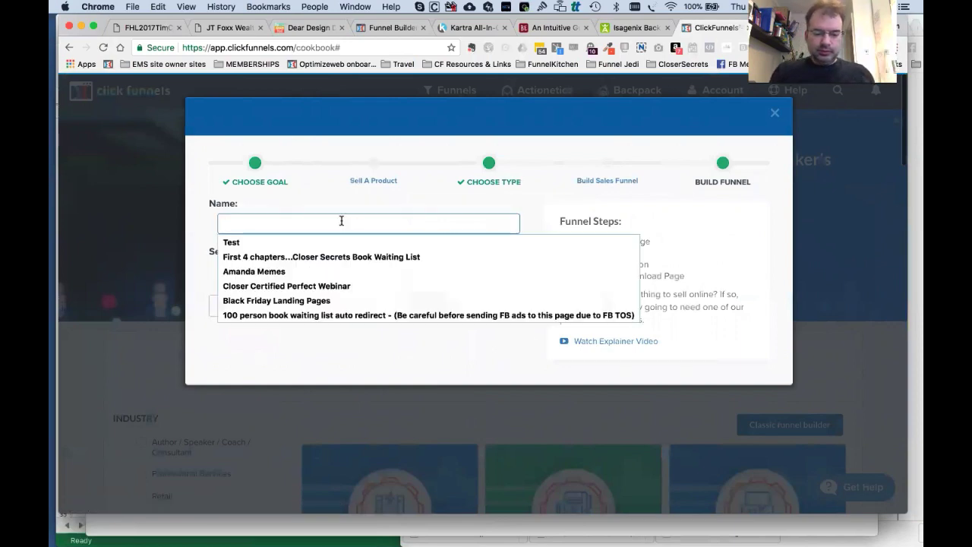
text(ACTIONETICS )
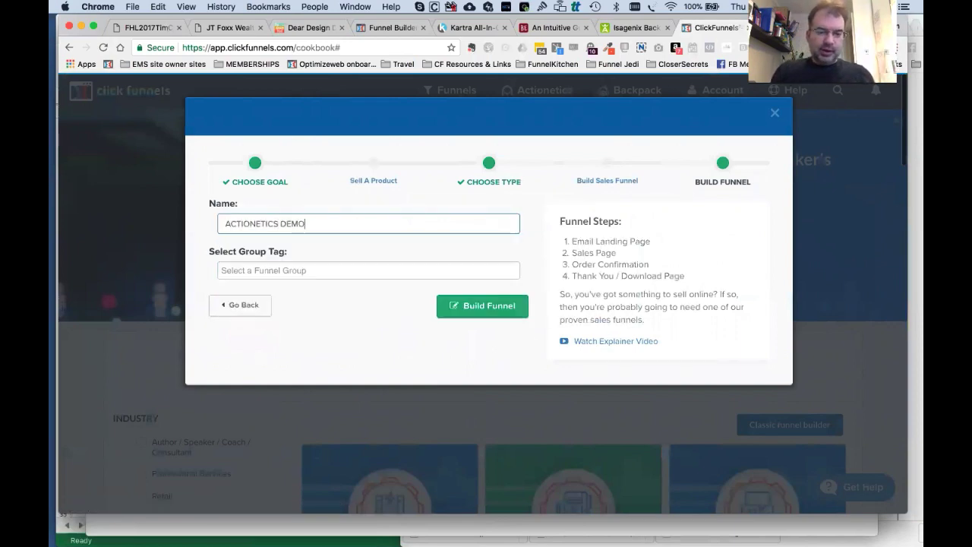
text(DEMO)
click(474, 306)
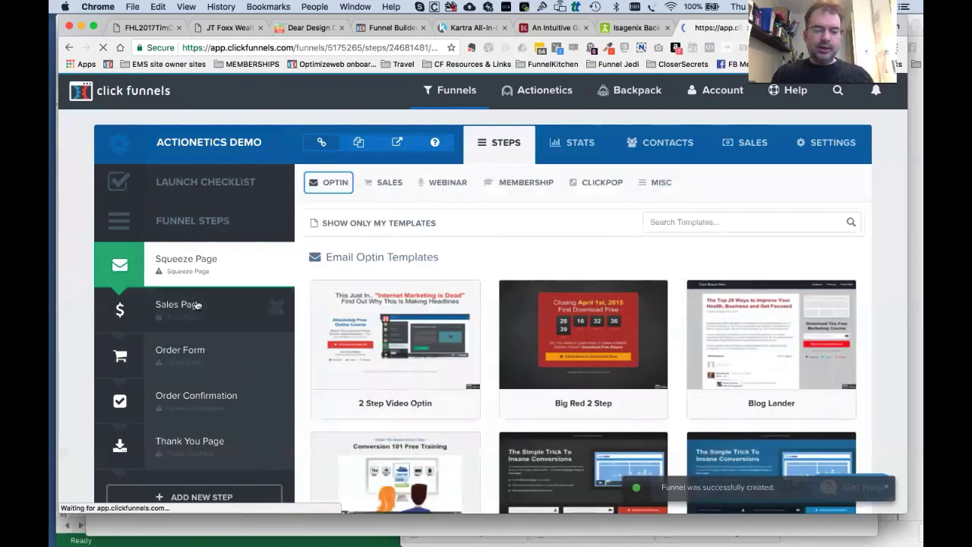
Delete the Sales Page step, confirming with OK on the second attempt.
click(196, 305)
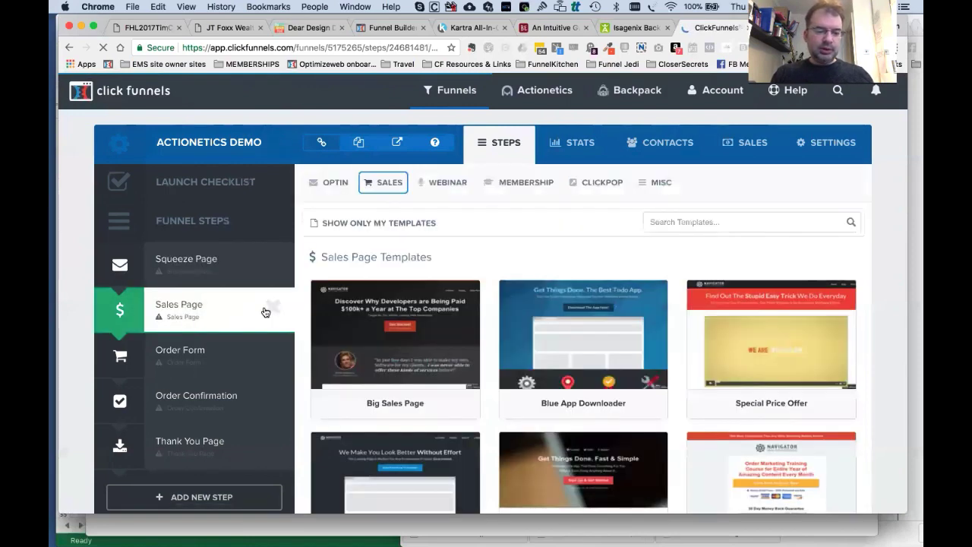
click(273, 307)
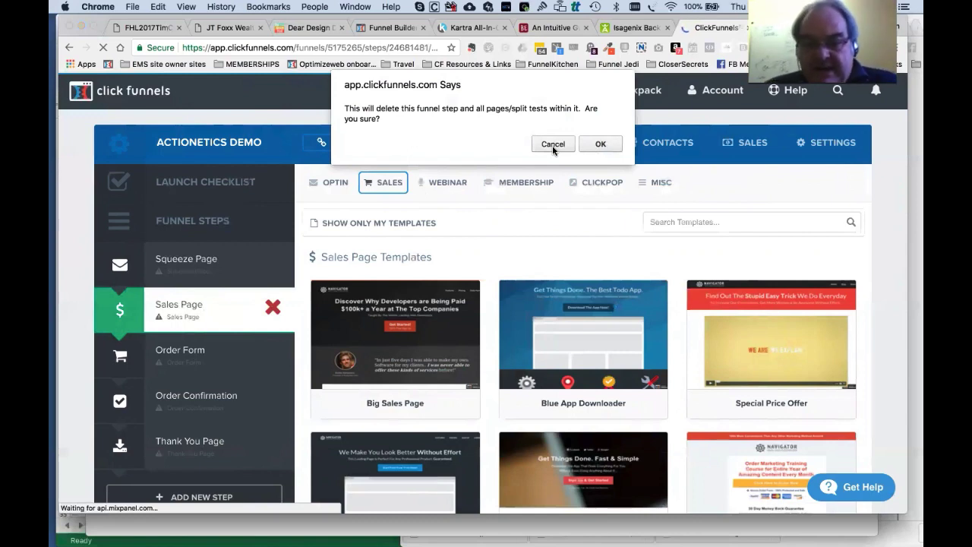
click(553, 146)
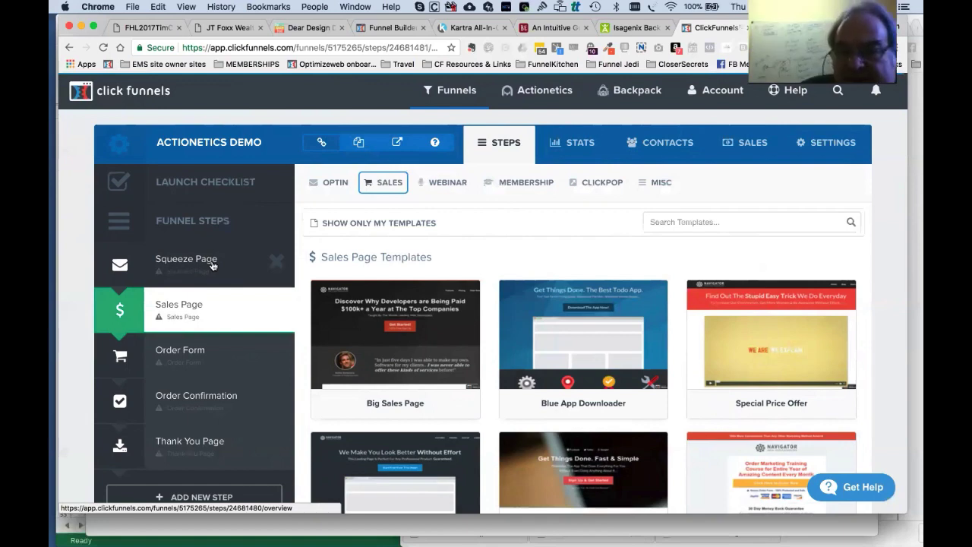
click(269, 307)
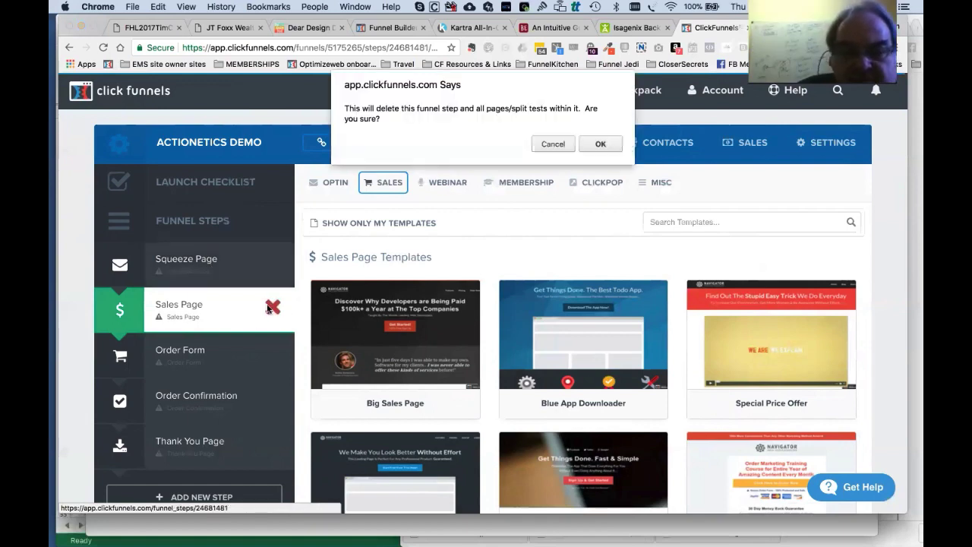
click(602, 145)
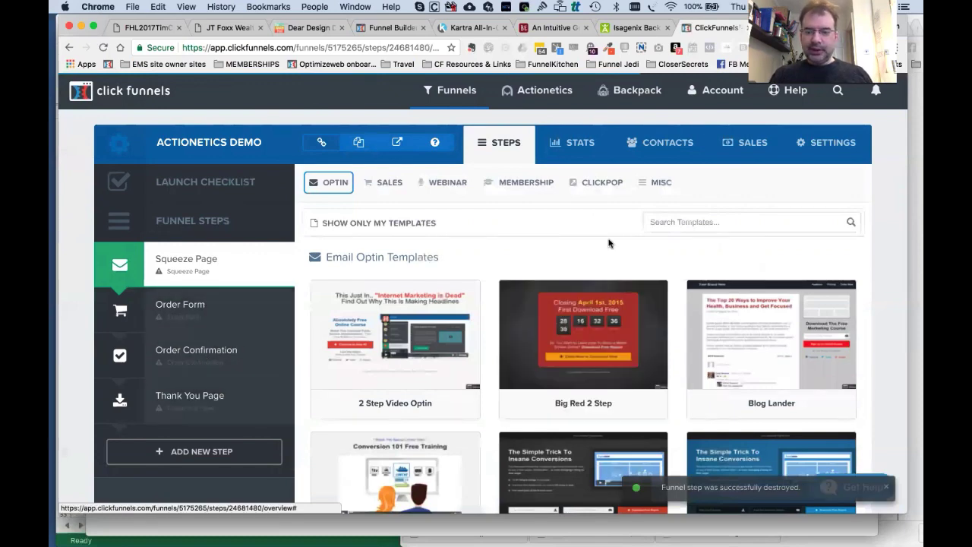
Apply the Dark Big Headline template to the Squeeze Page step.
scroll(608, 243, down, 10)
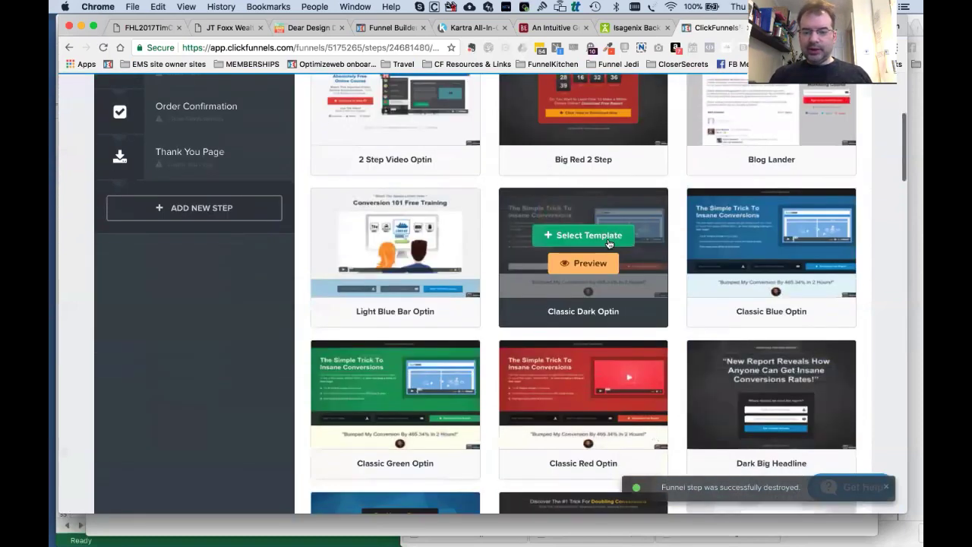
scroll(608, 243, down, 1)
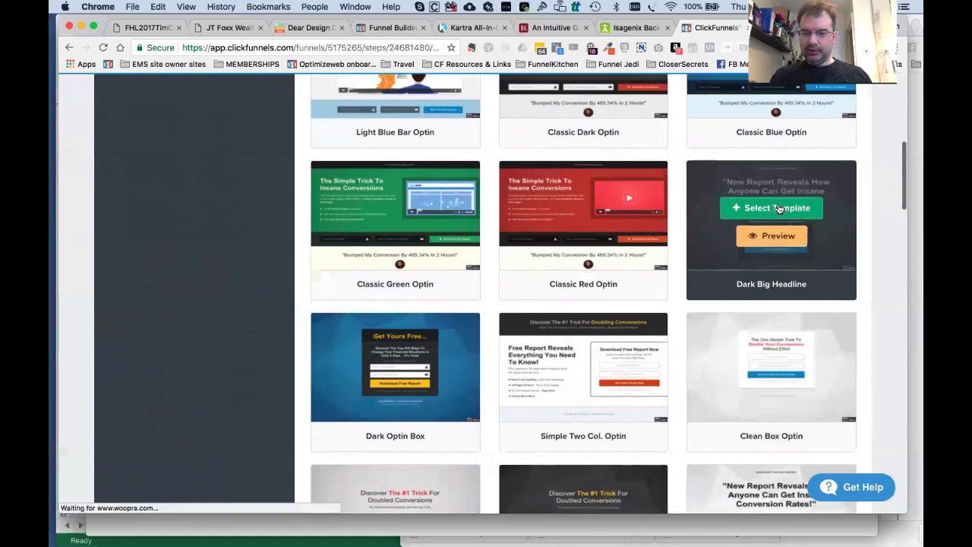
click(779, 209)
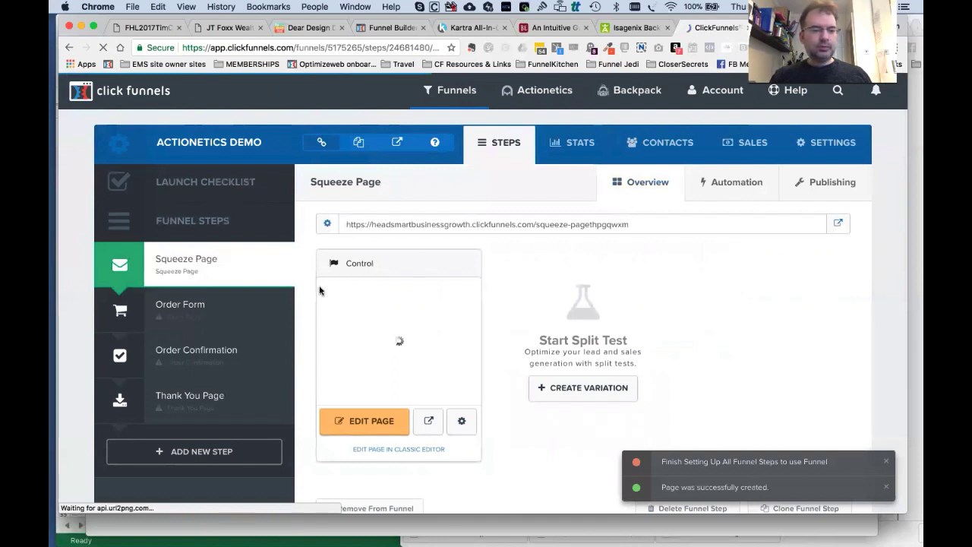
Create the Order Form page from the Training / Webinar Order Form template.
click(193, 319)
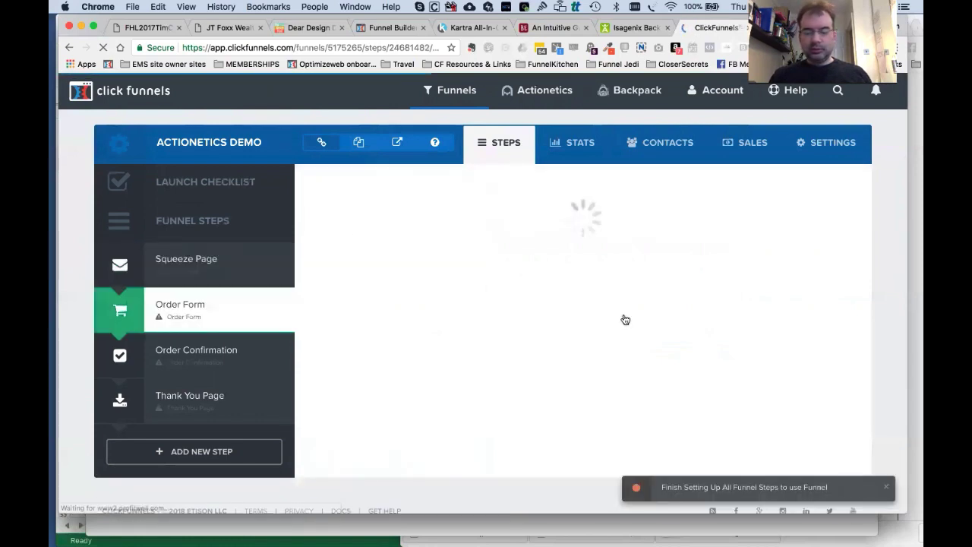
scroll(624, 319, down, 3)
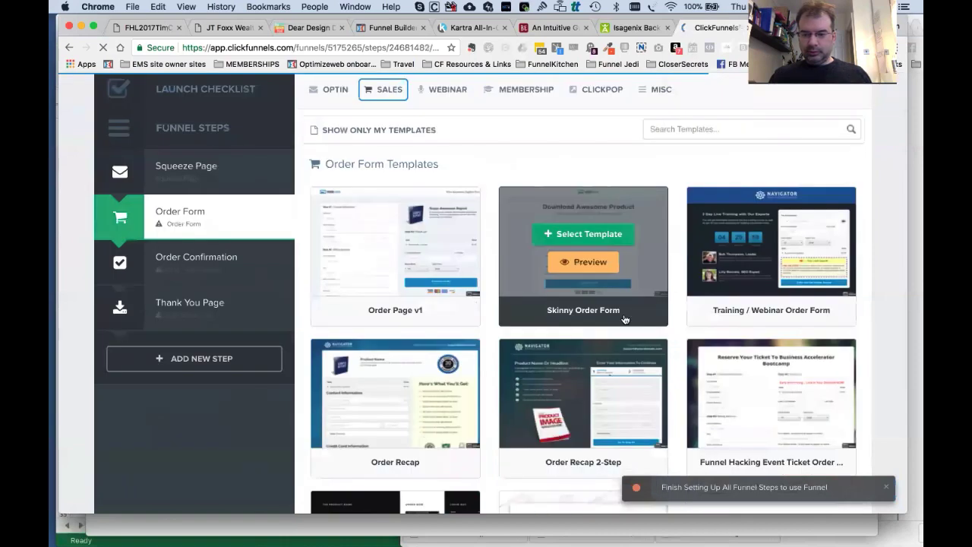
scroll(624, 319, down, 1)
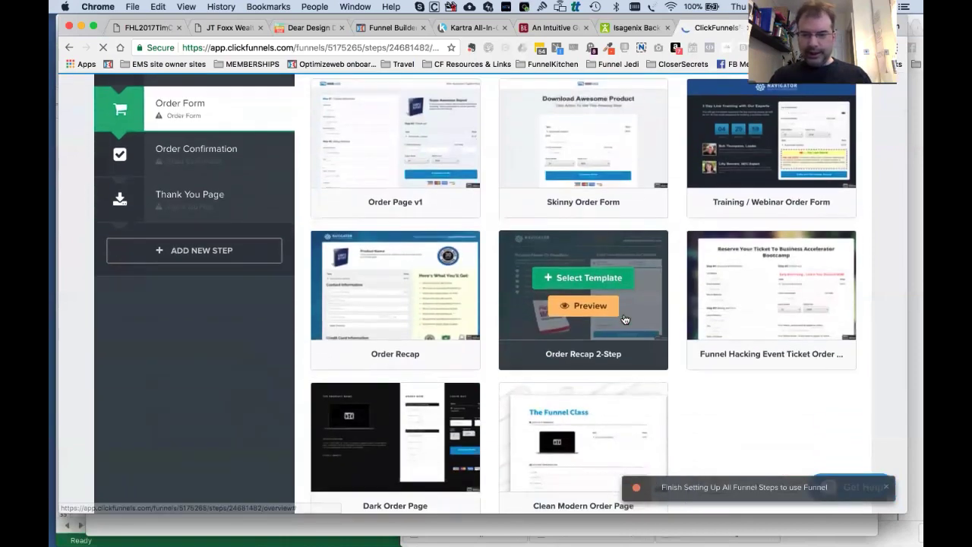
scroll(624, 319, up, 4)
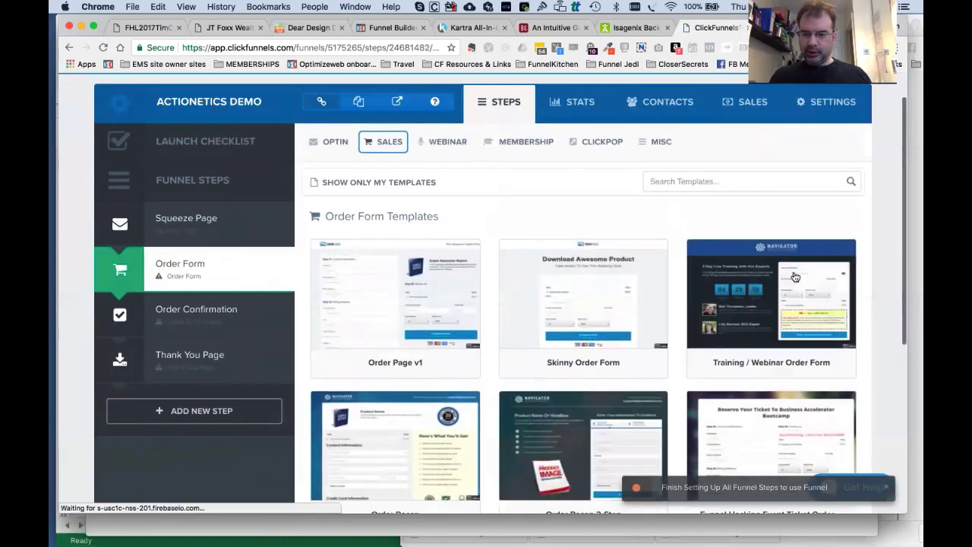
click(782, 287)
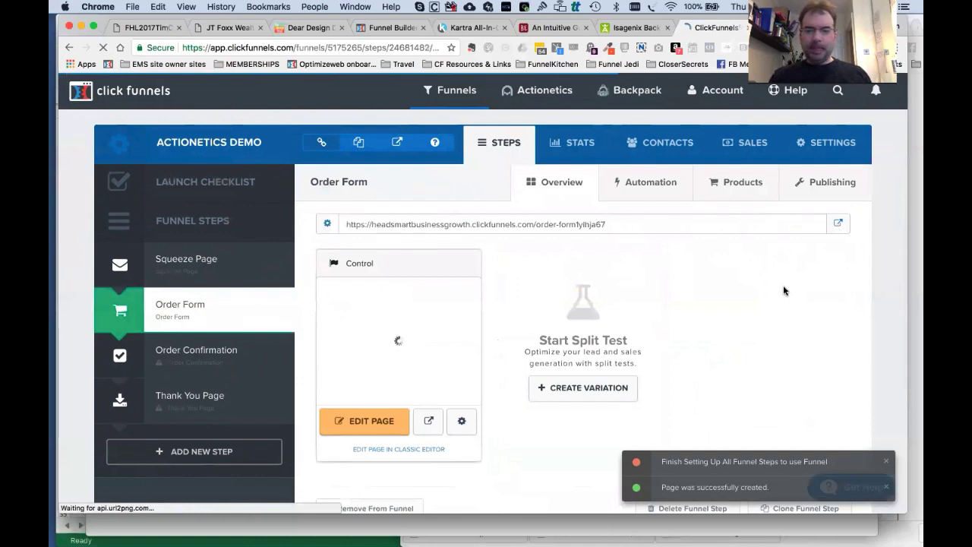
Copy and select the Squeeze Page step's URL from its overview.
click(197, 272)
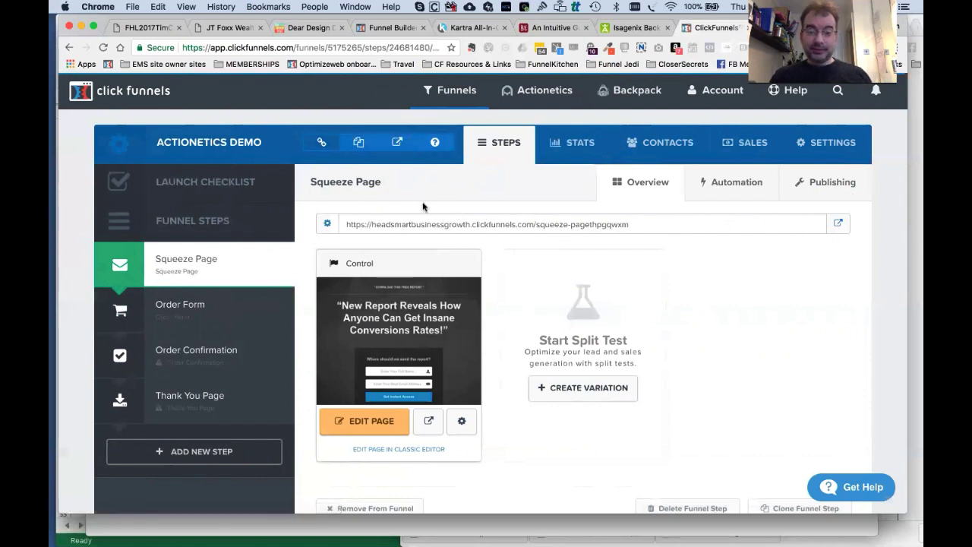
click(358, 144)
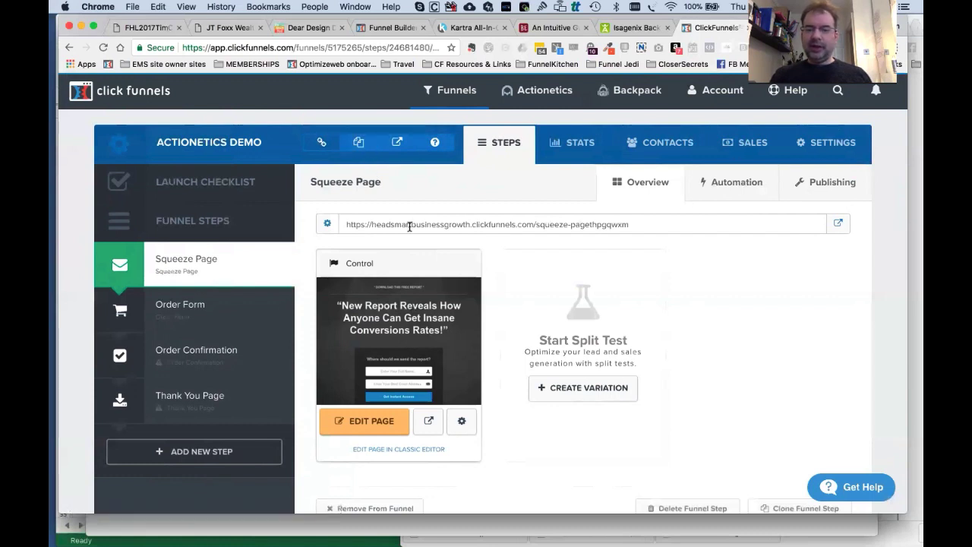
triple_click(436, 228)
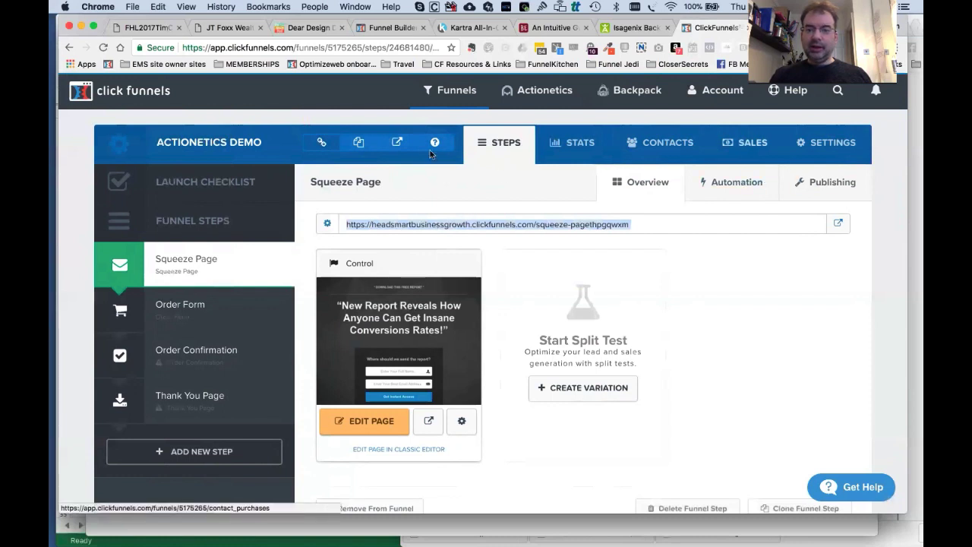
click(839, 153)
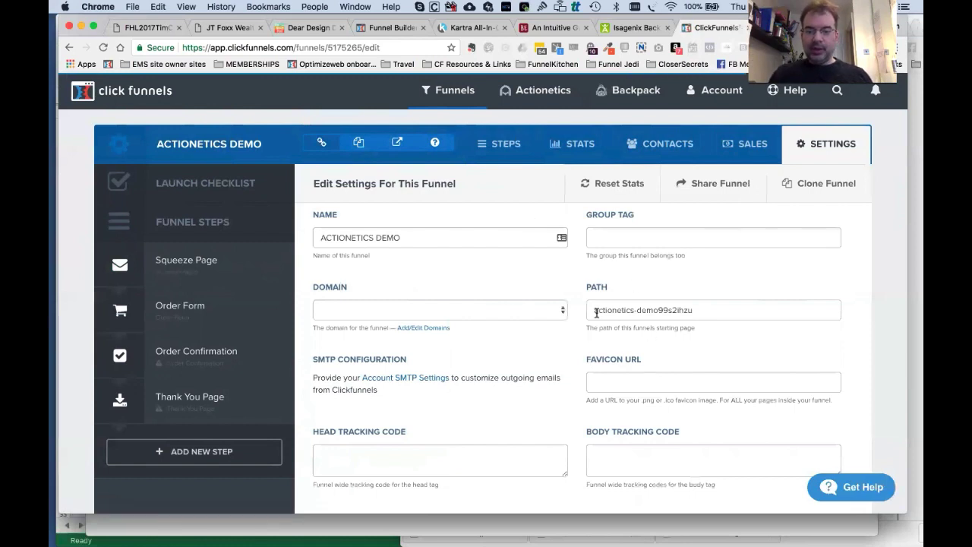
Replace the funnel's path with go-demo.
drag(594, 311, 656, 310)
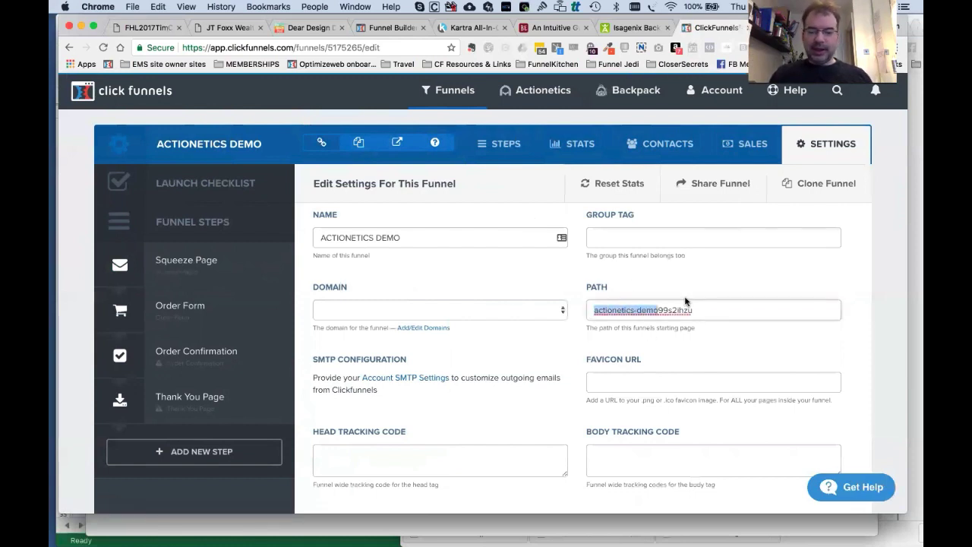
drag(715, 309, 715, 309)
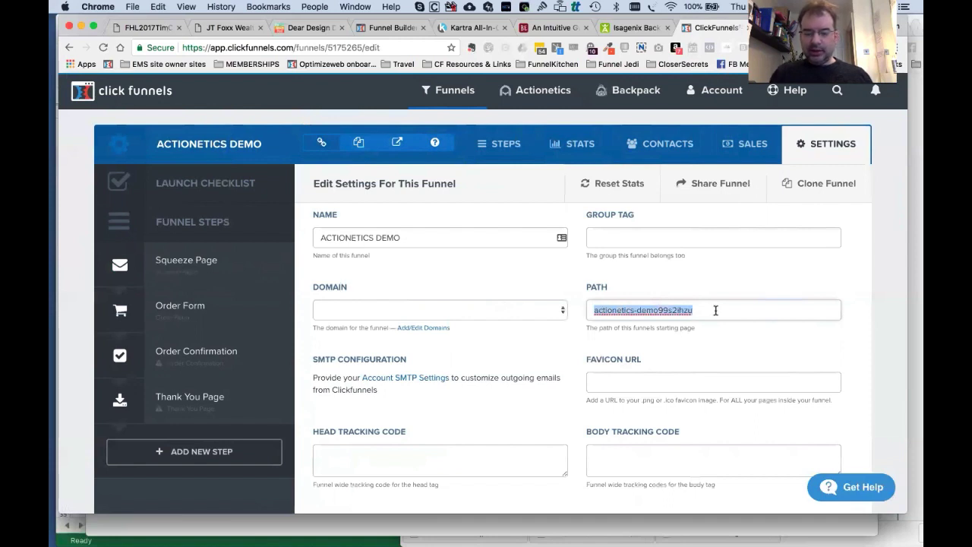
text(myama)
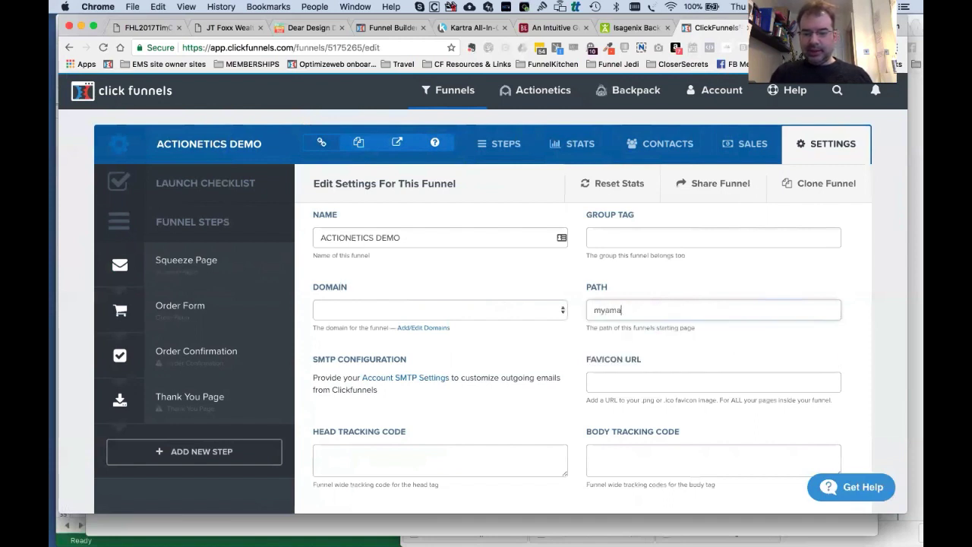
text(zingproduct)
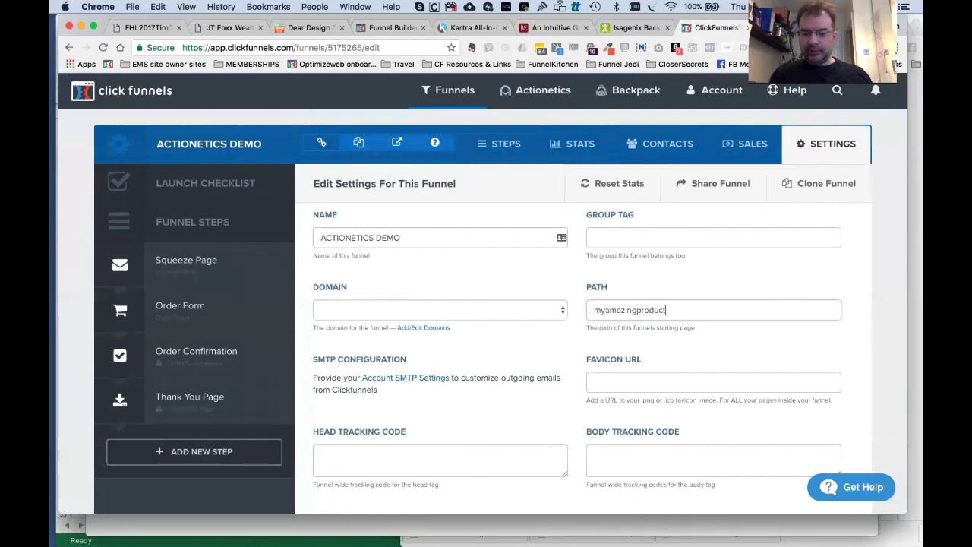
key(super+a)
key(BackSpace)
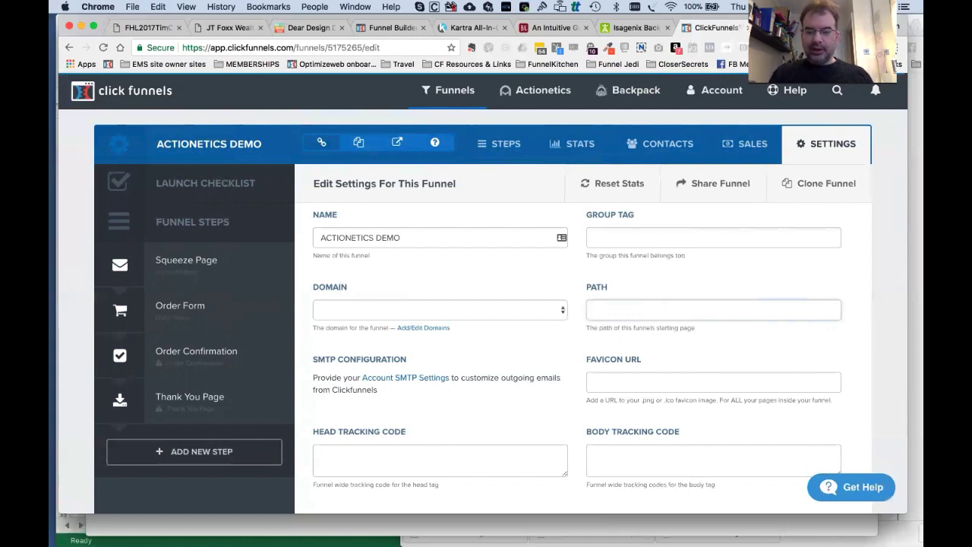
text(go)
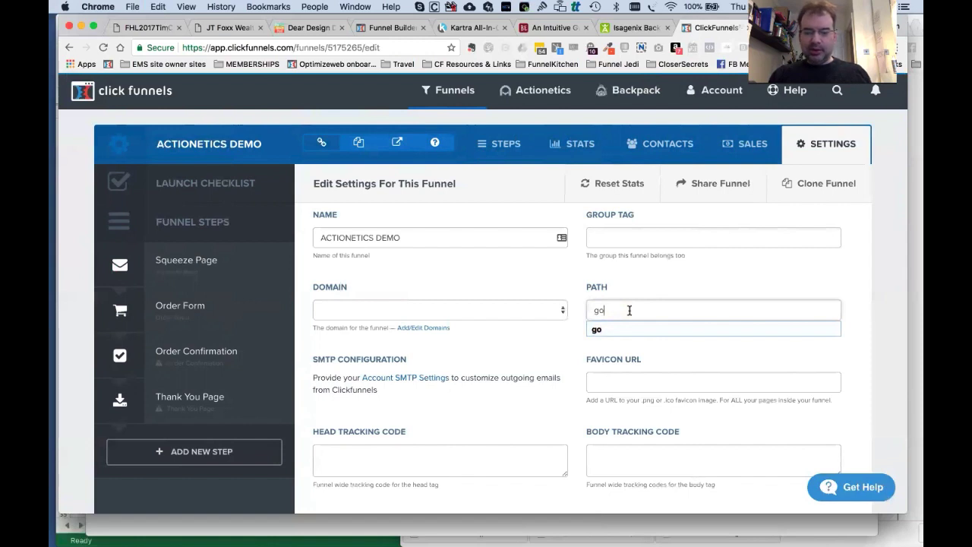
text(-demo)
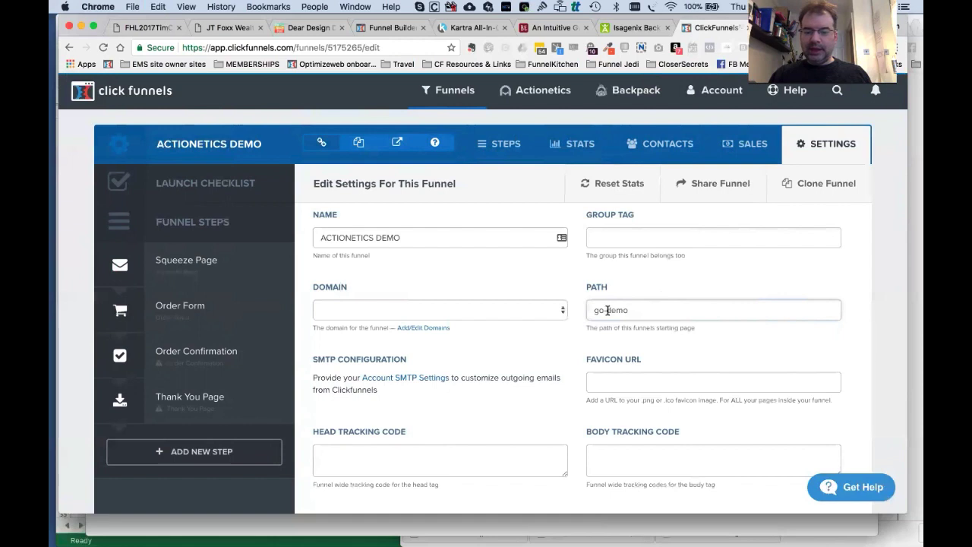
drag(600, 311, 645, 309)
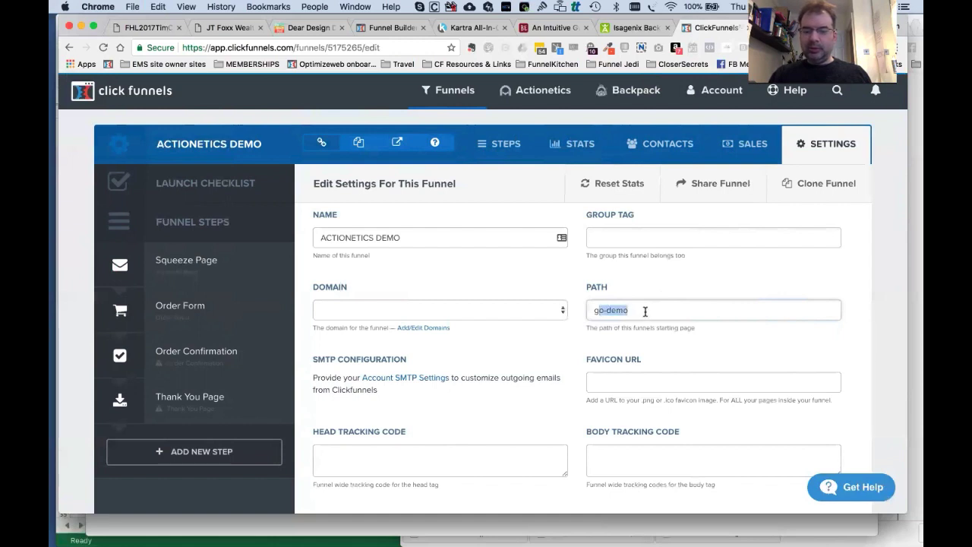
text(o)
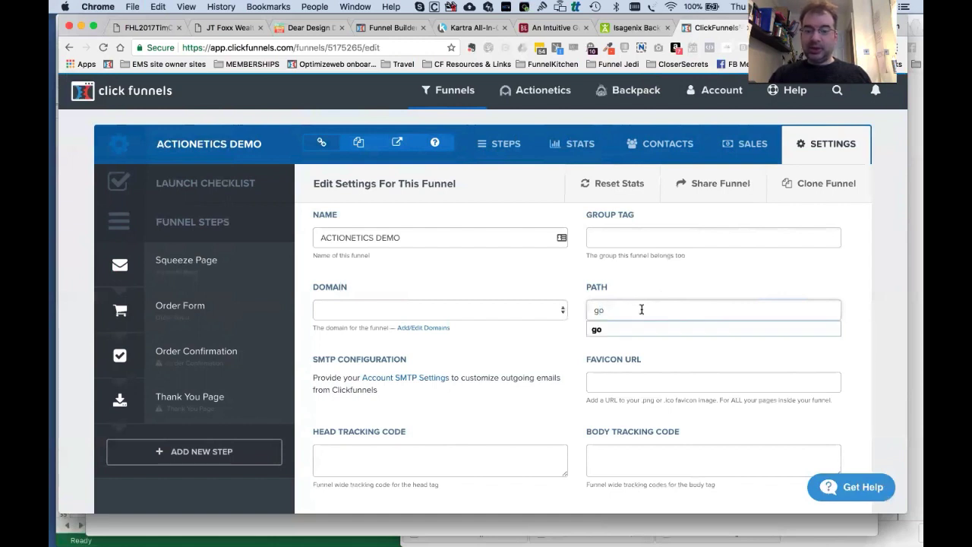
text(-demo)
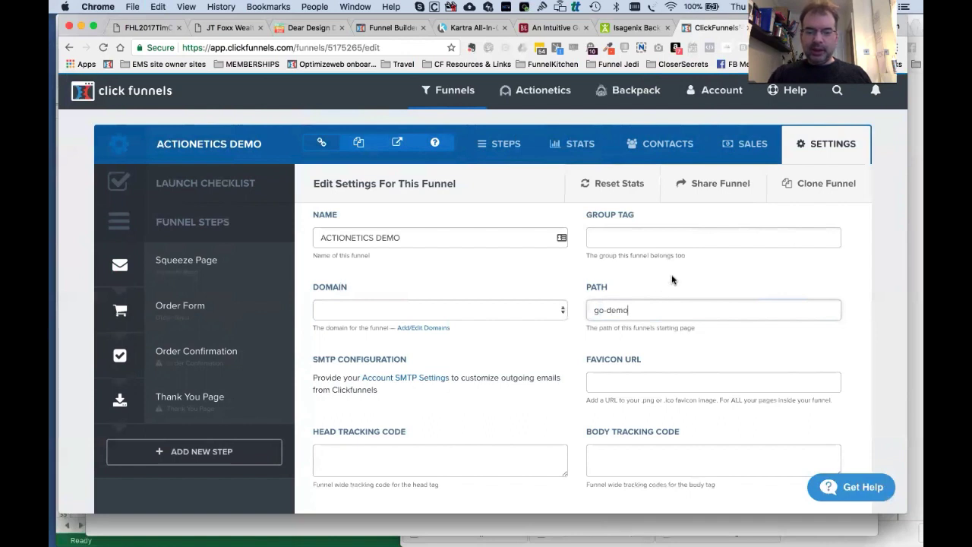
Set the funnel domain to businessbuilder-system.com and save the funnel settings.
click(493, 300)
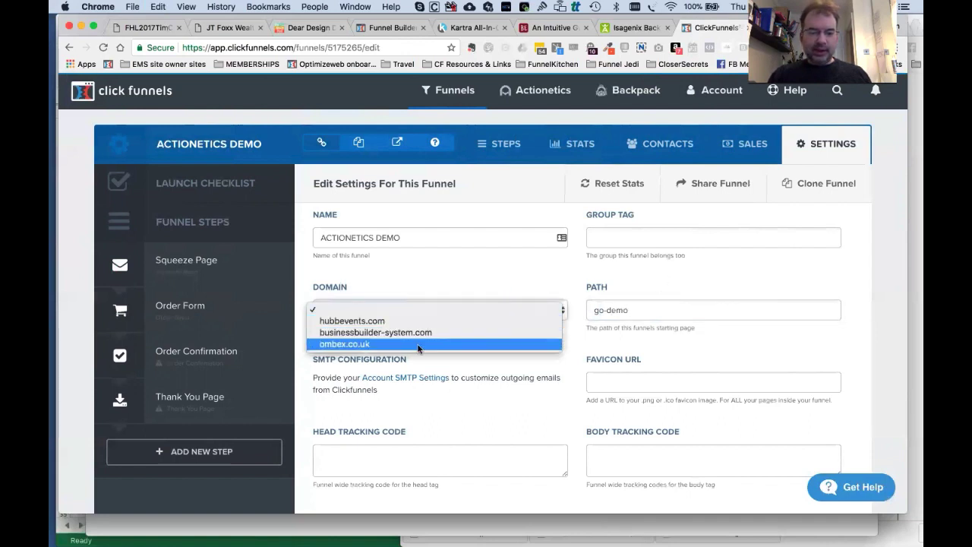
click(401, 332)
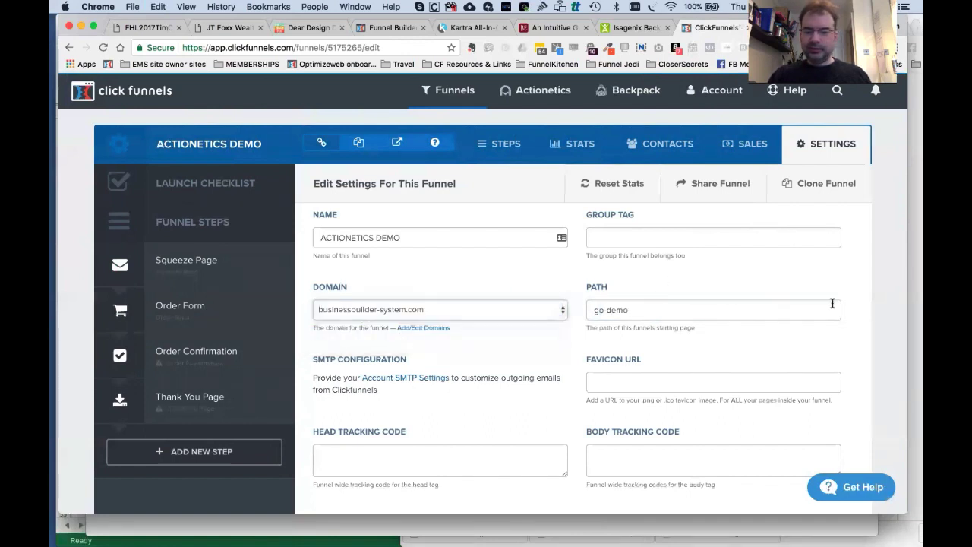
scroll(832, 303, down, 3)
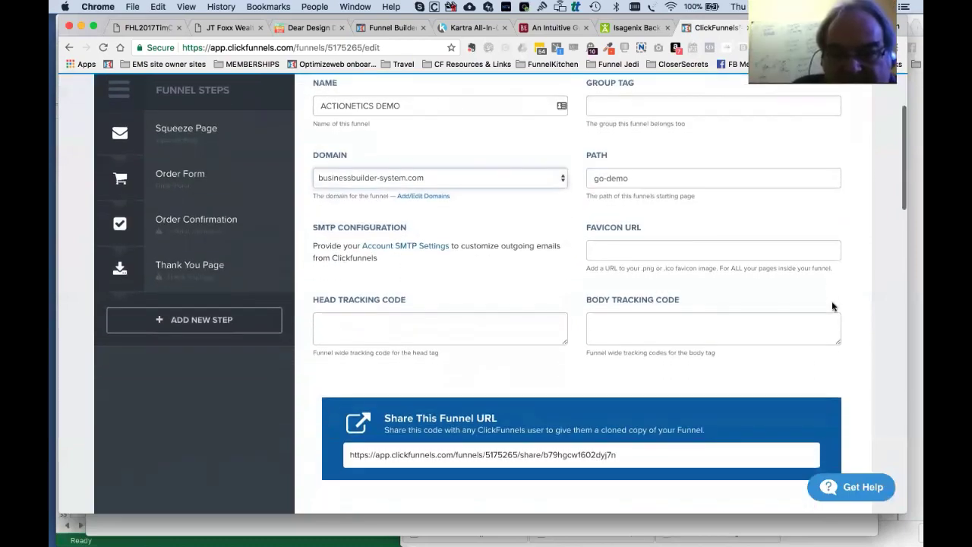
scroll(831, 306, down, 5)
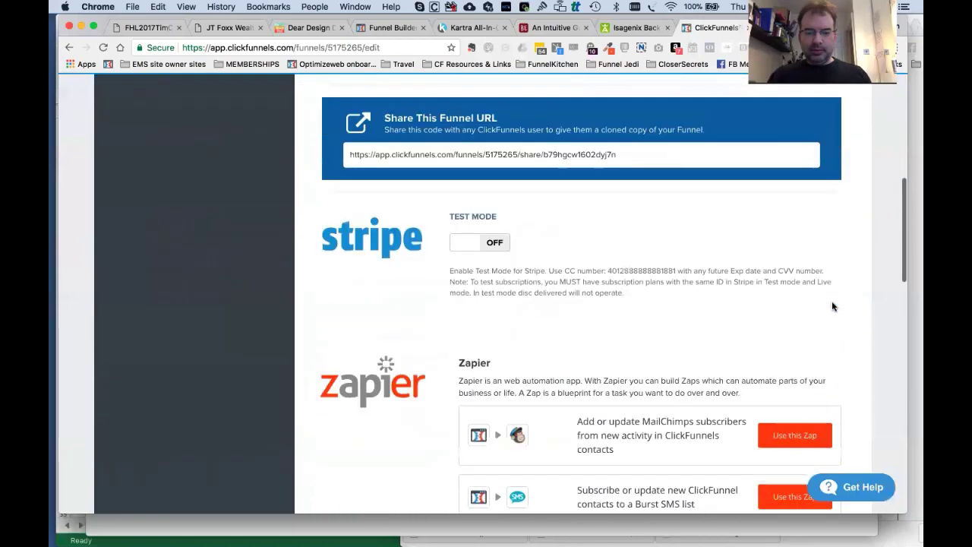
scroll(832, 306, down, 20)
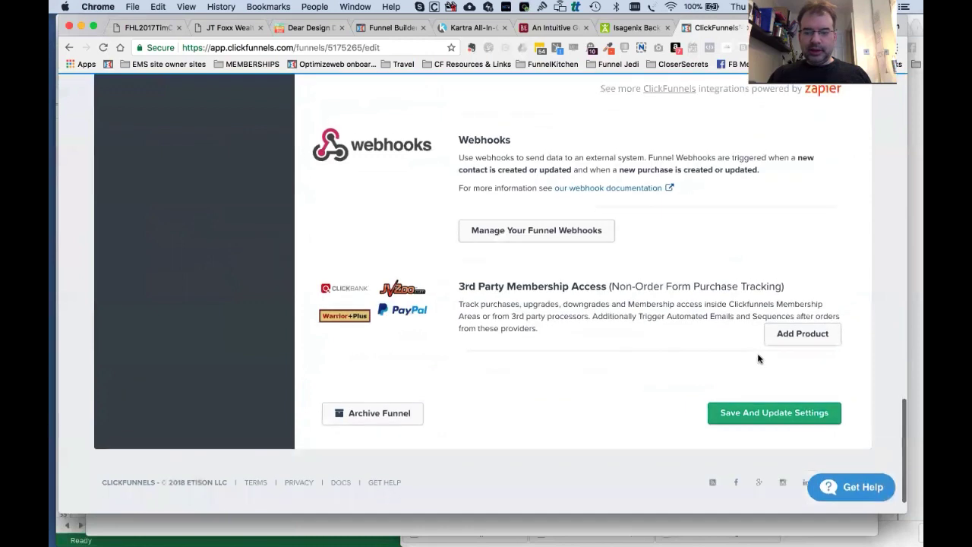
click(781, 410)
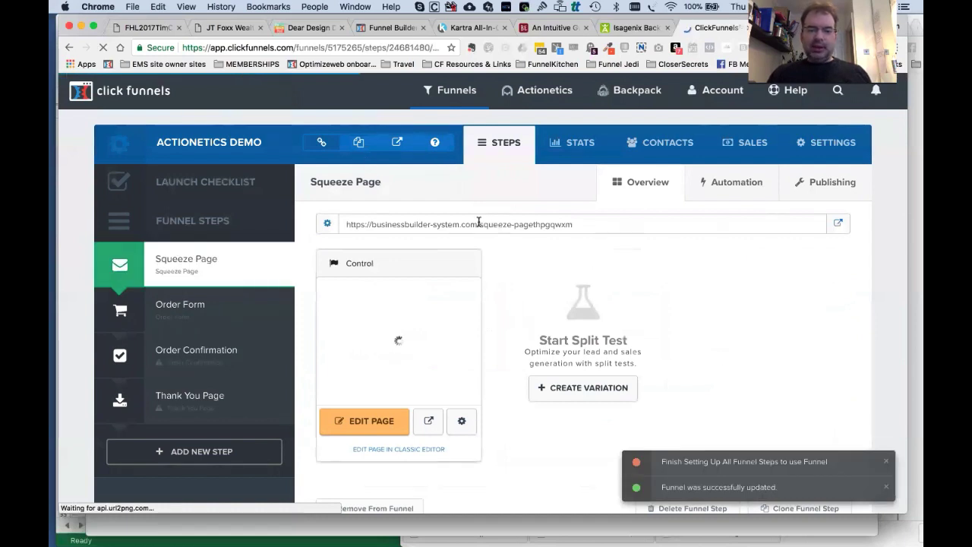
Change the Squeeze Page step's path to go-demo-fs and update the step.
click(446, 220)
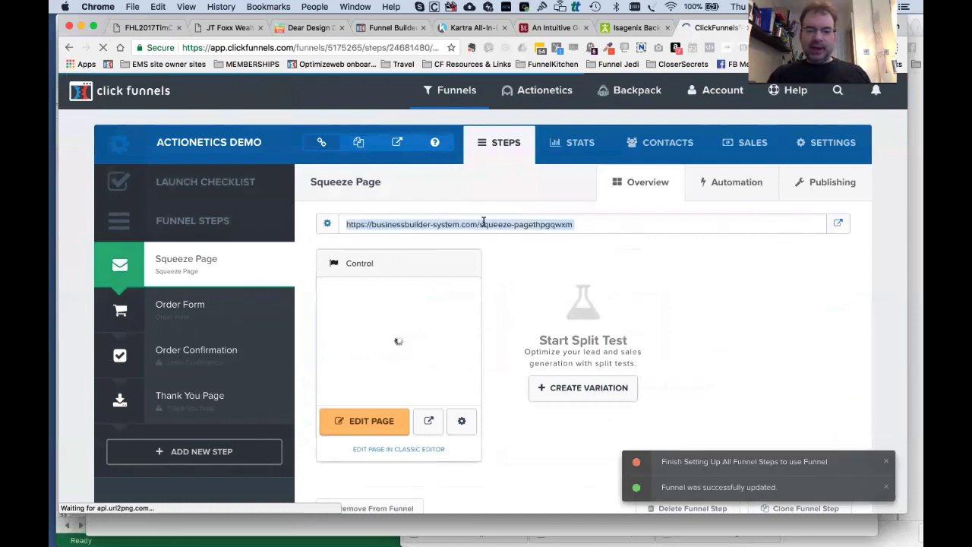
click(576, 226)
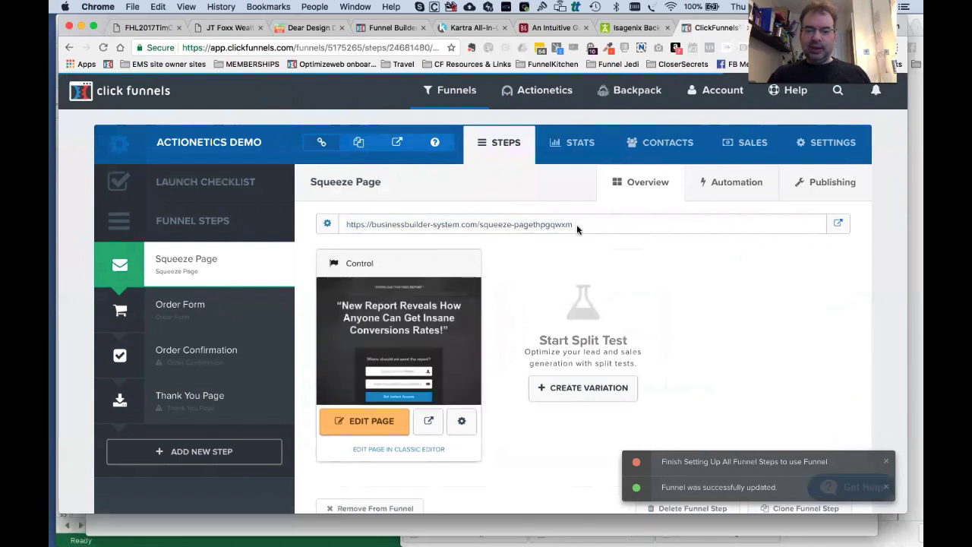
drag(577, 224, 481, 225)
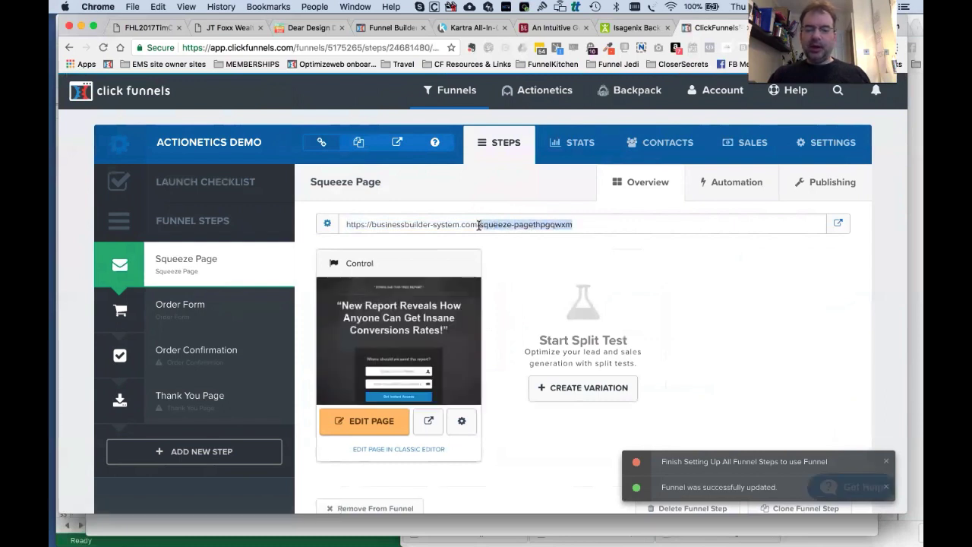
click(547, 221)
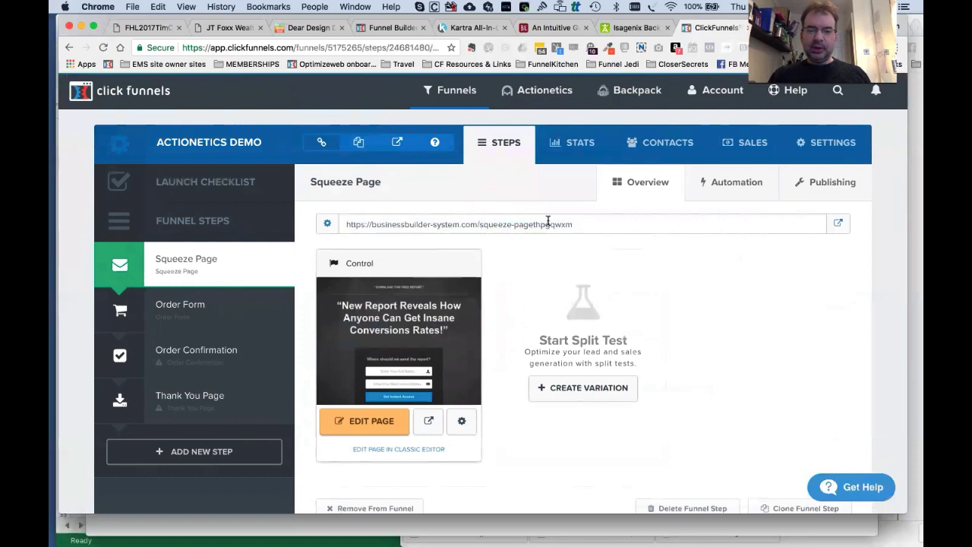
click(327, 224)
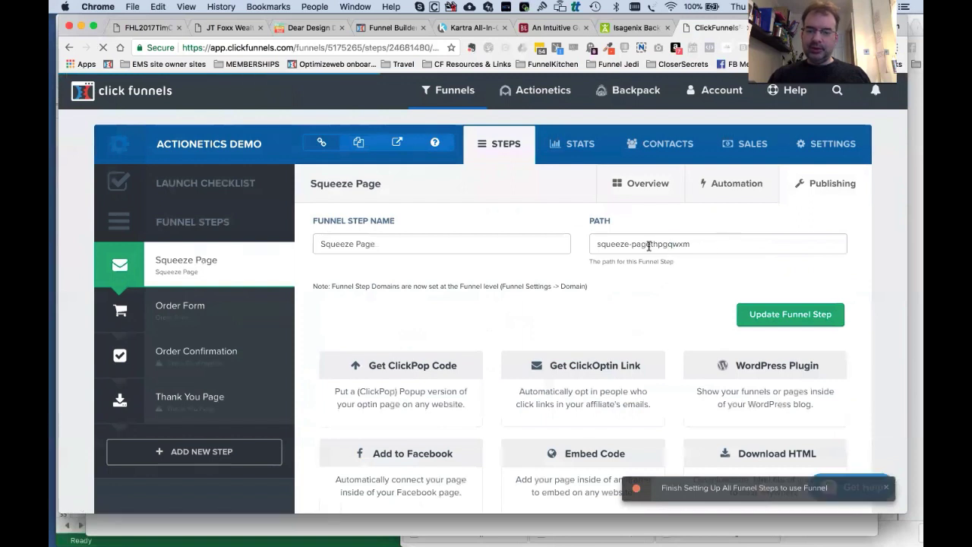
triple_click(650, 243)
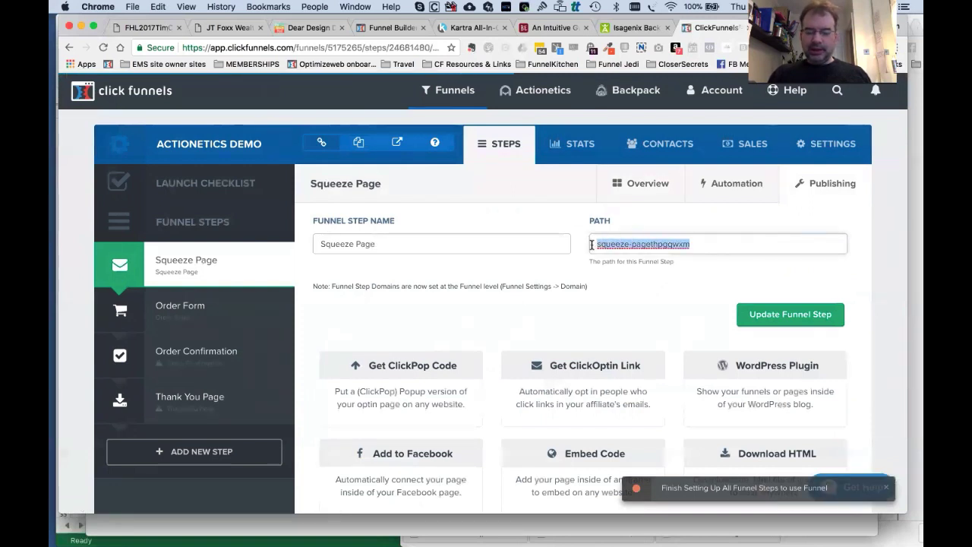
text(go-demo-fs)
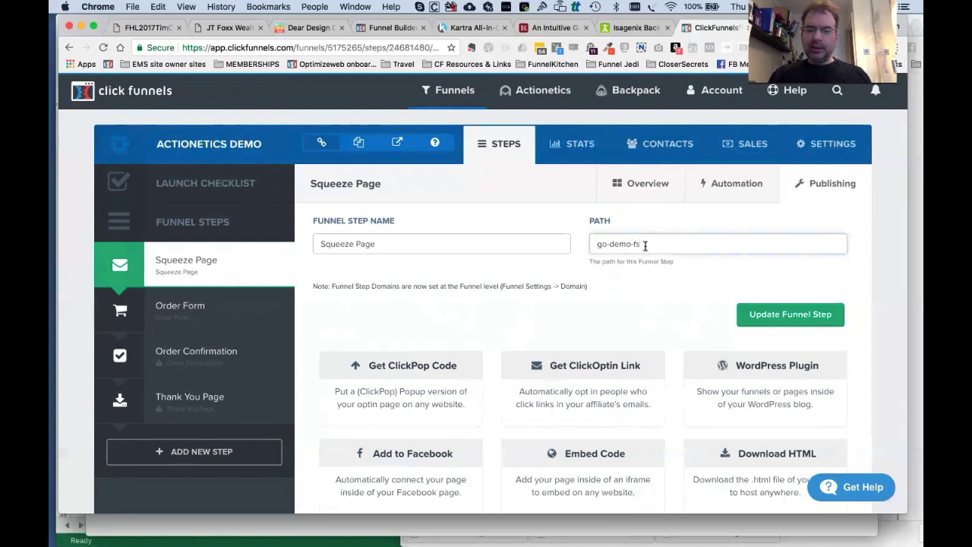
click(770, 313)
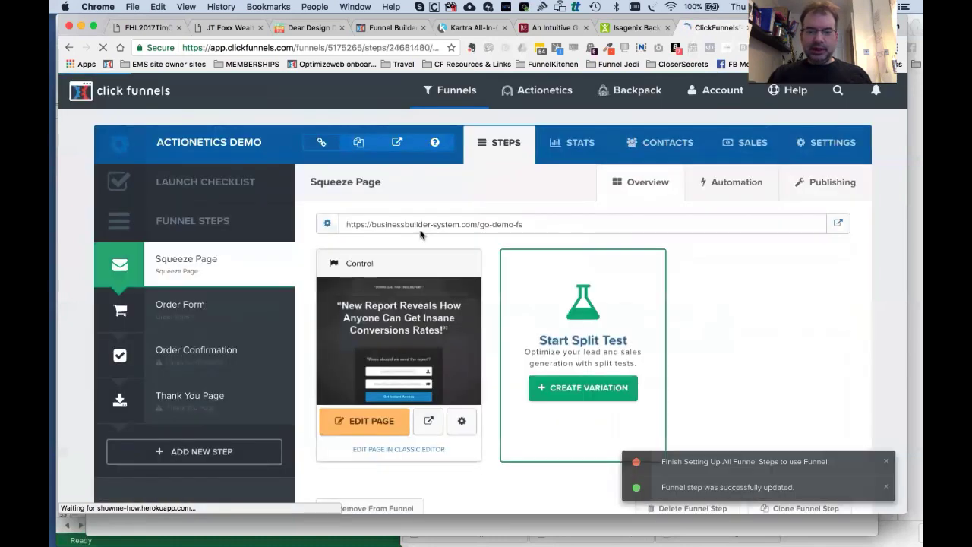
Change the squeeze page's path from squeeze-page to go-demo-v1 and update the page.
click(463, 419)
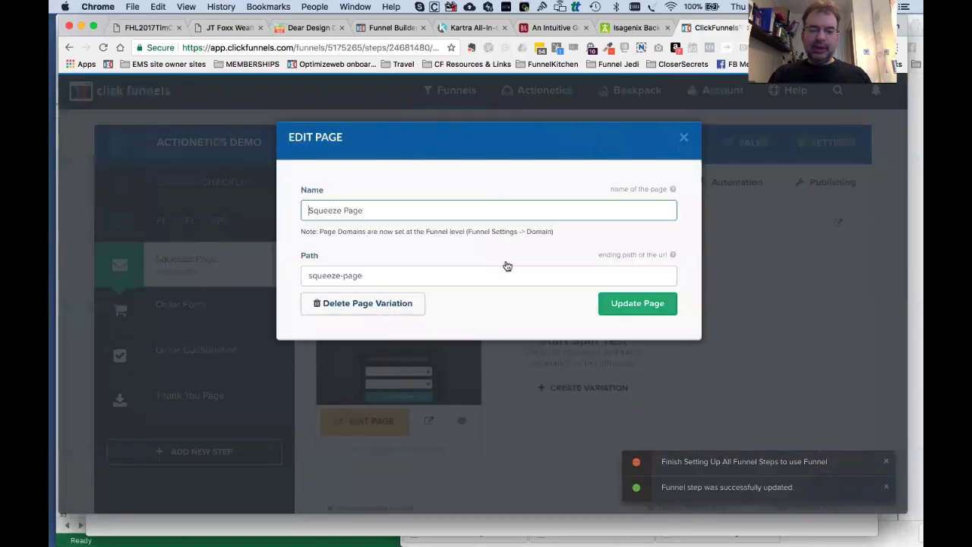
click(683, 137)
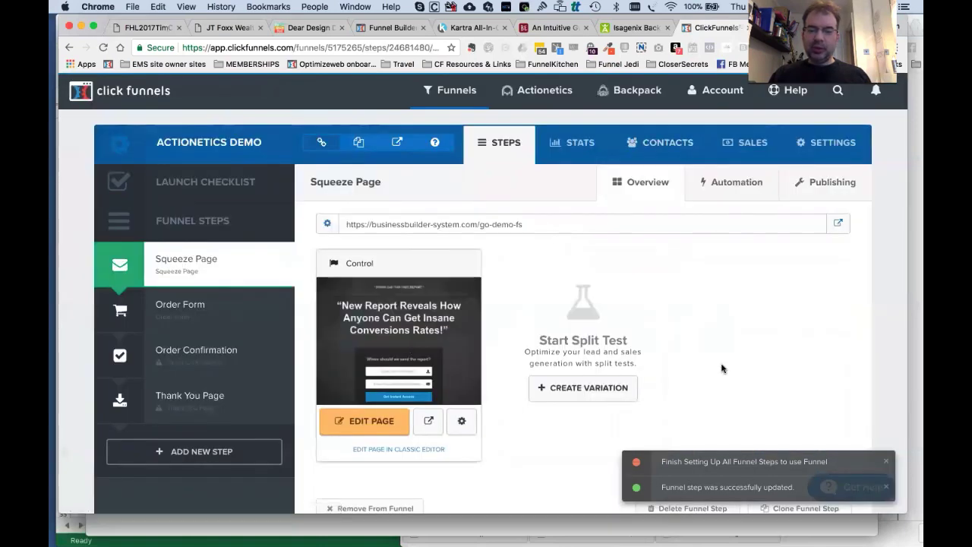
click(462, 419)
double_click(425, 213)
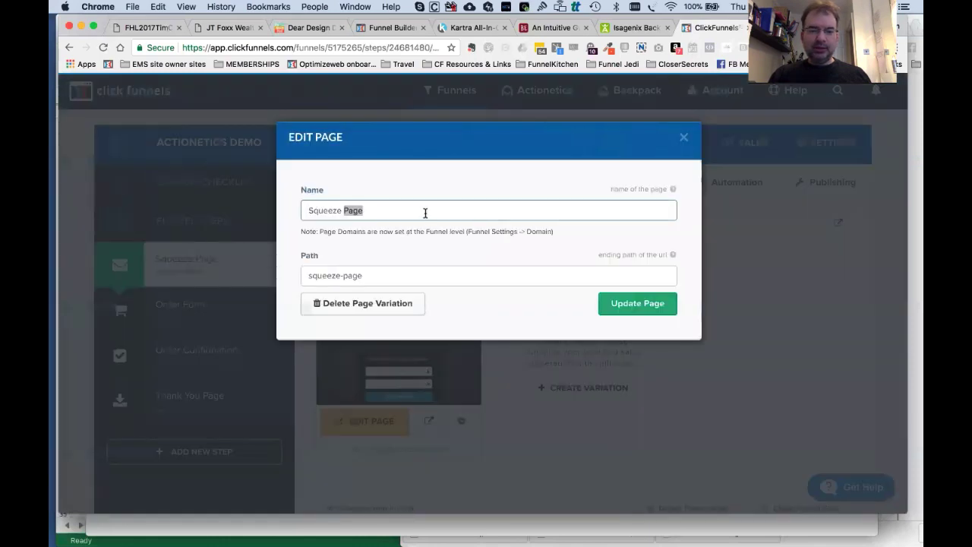
triple_click(384, 268)
text(go-)
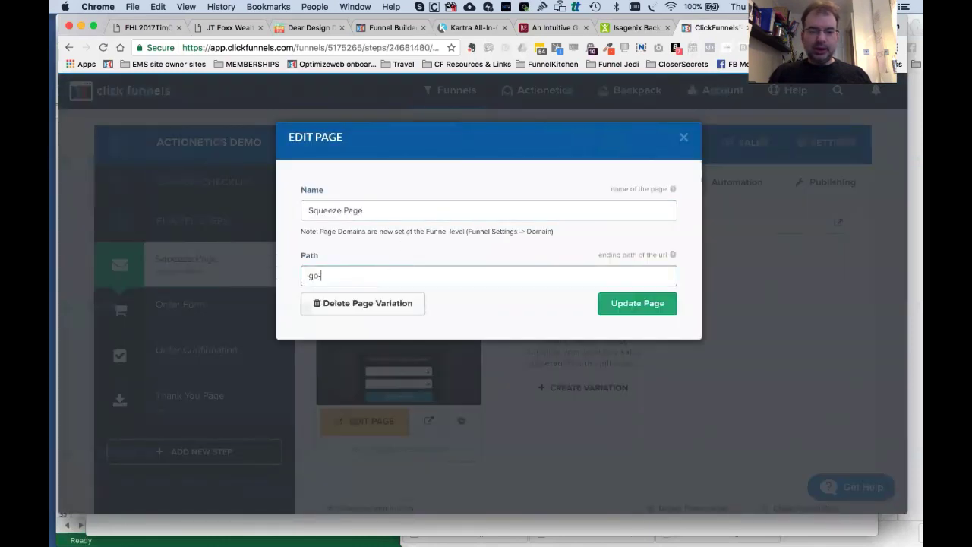
text(demo-v1)
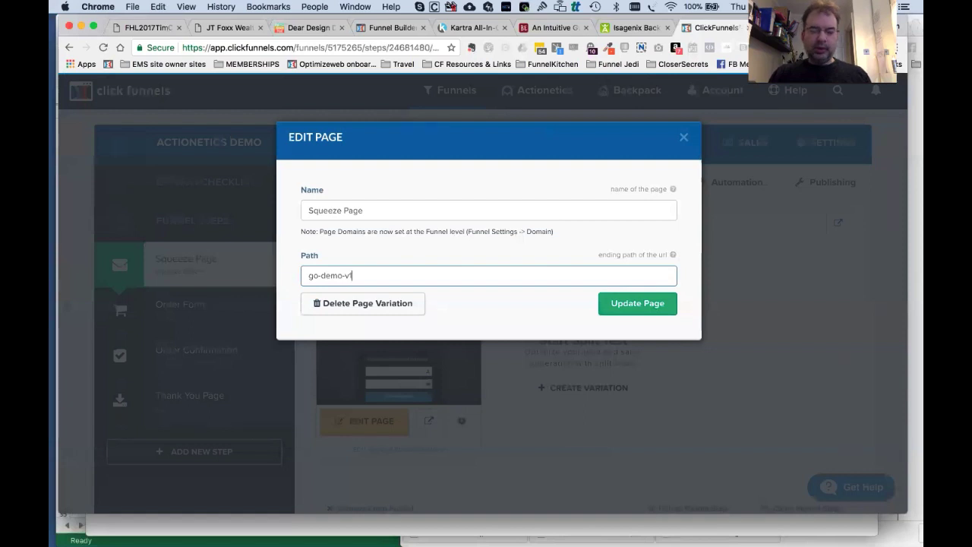
click(618, 307)
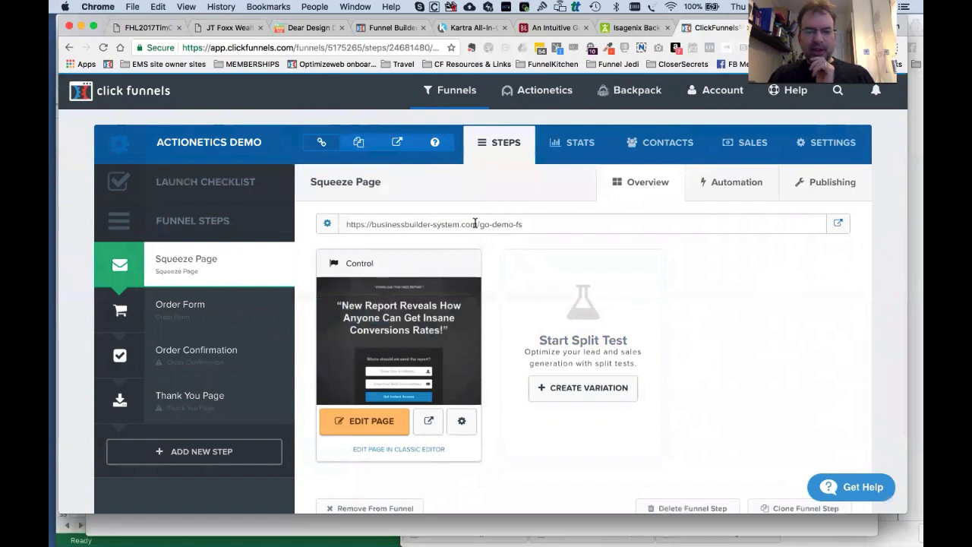
Inspect the squeeze page URL and copy the funnel URL icon's link address.
click(430, 229)
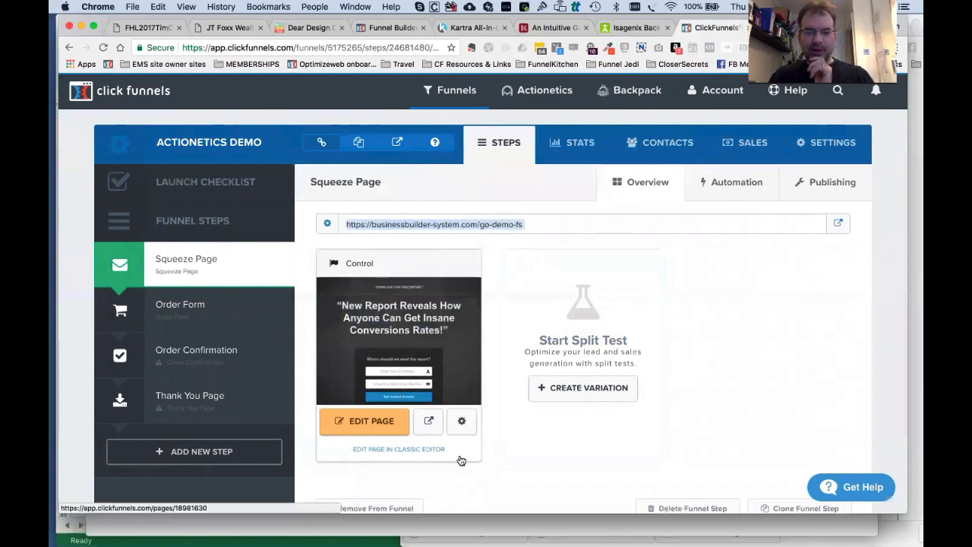
click(482, 248)
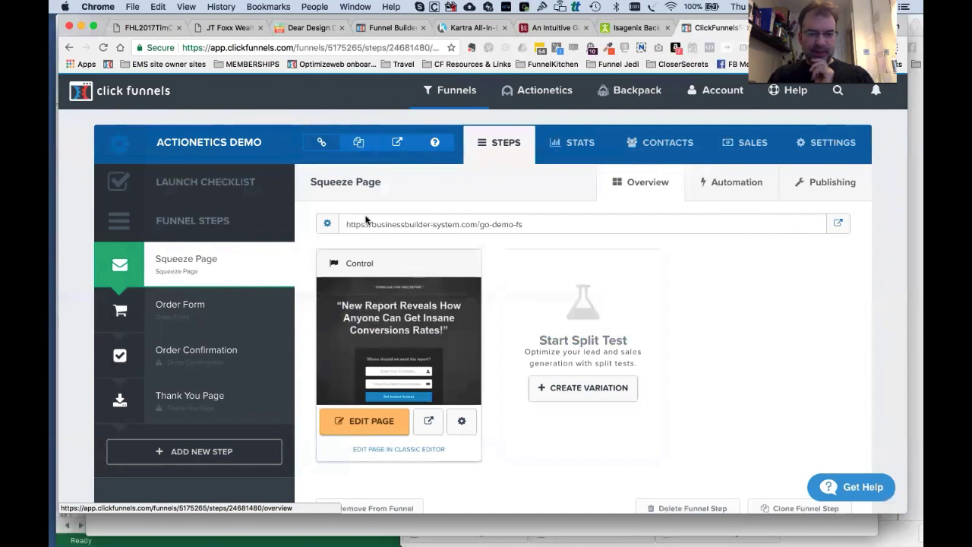
click(404, 226)
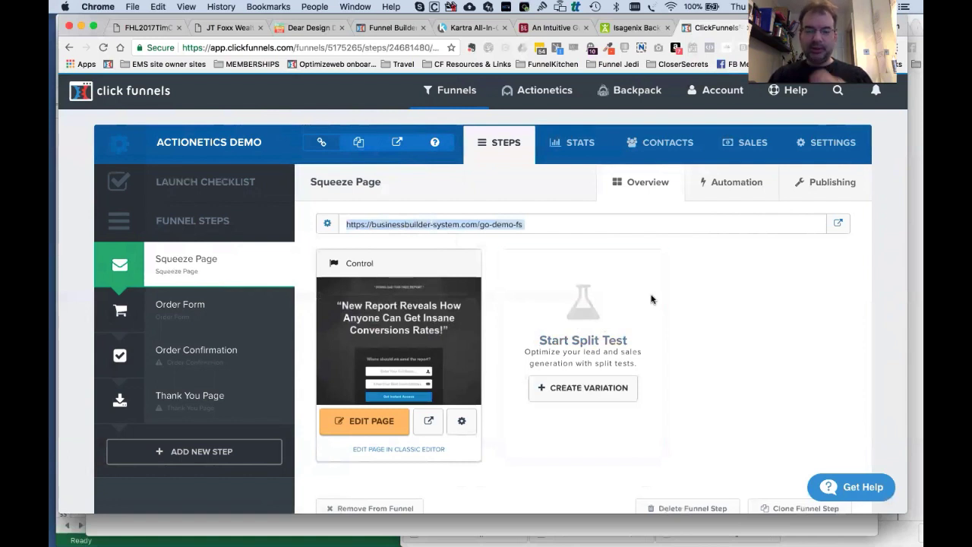
click(510, 238)
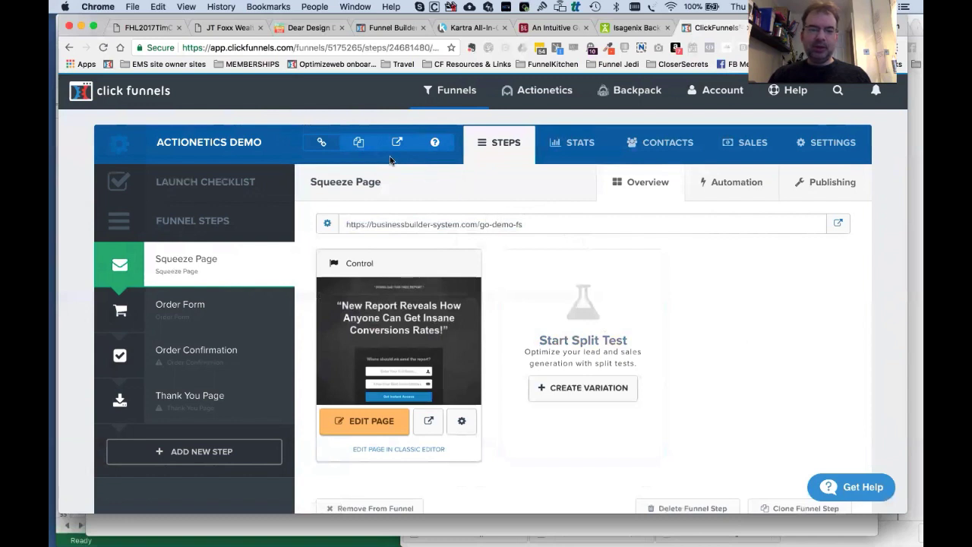
click(359, 142)
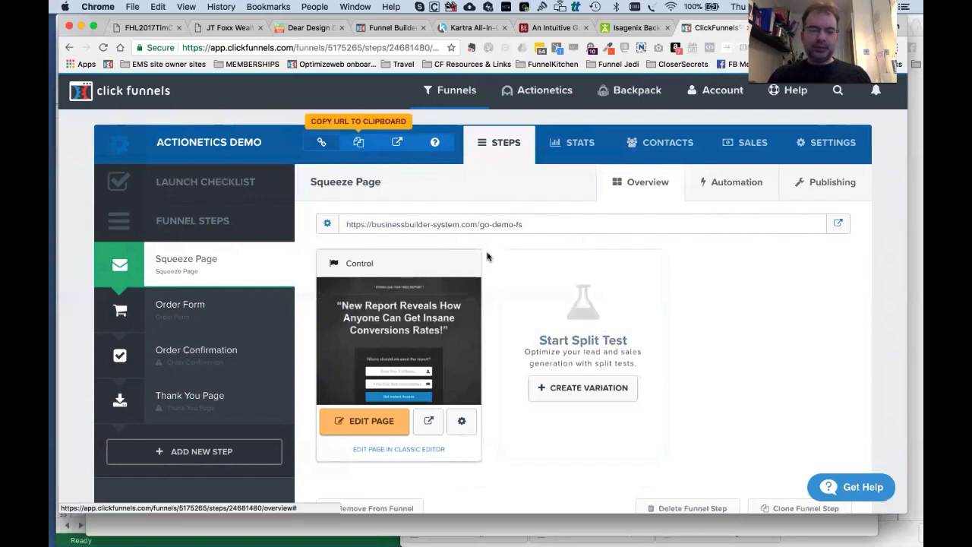
right_click(353, 142)
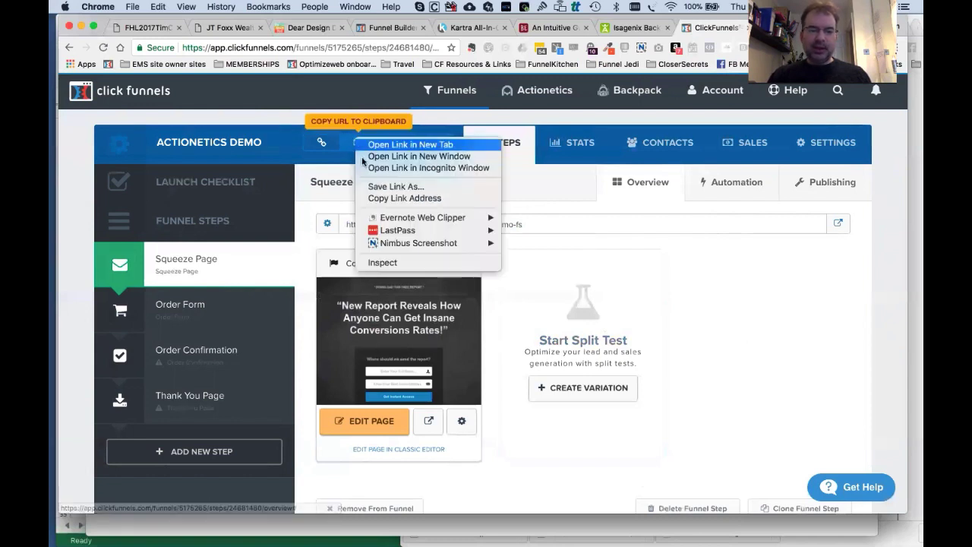
click(415, 199)
Discard the wrong address pasted in a new tab, recopy the funnel URL, open another tab.
key(super+t)
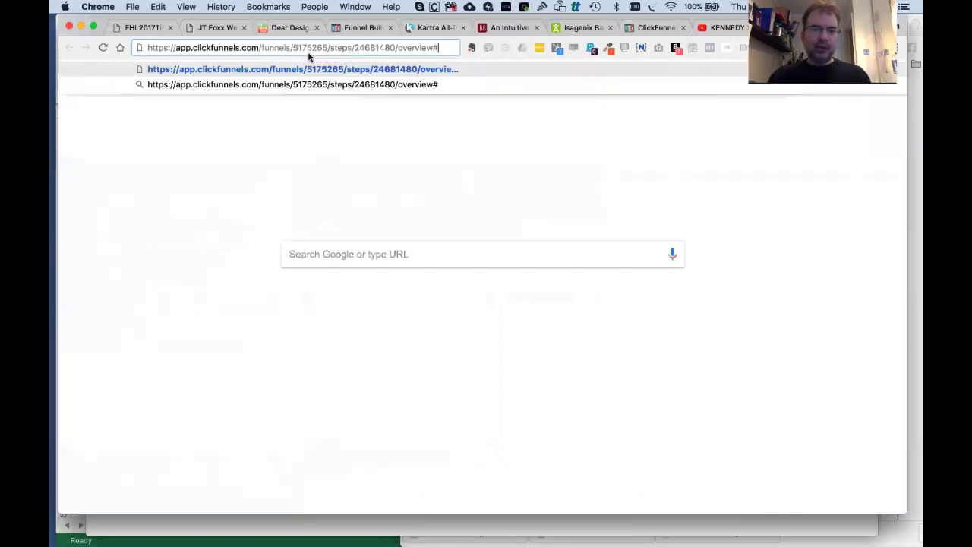
key(super+a)
key(BackSpace)
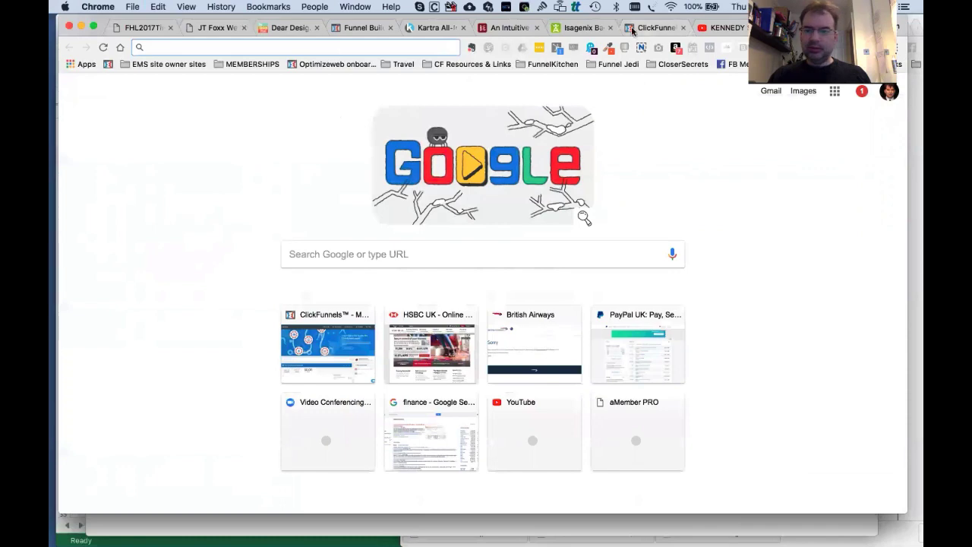
click(651, 27)
click(366, 141)
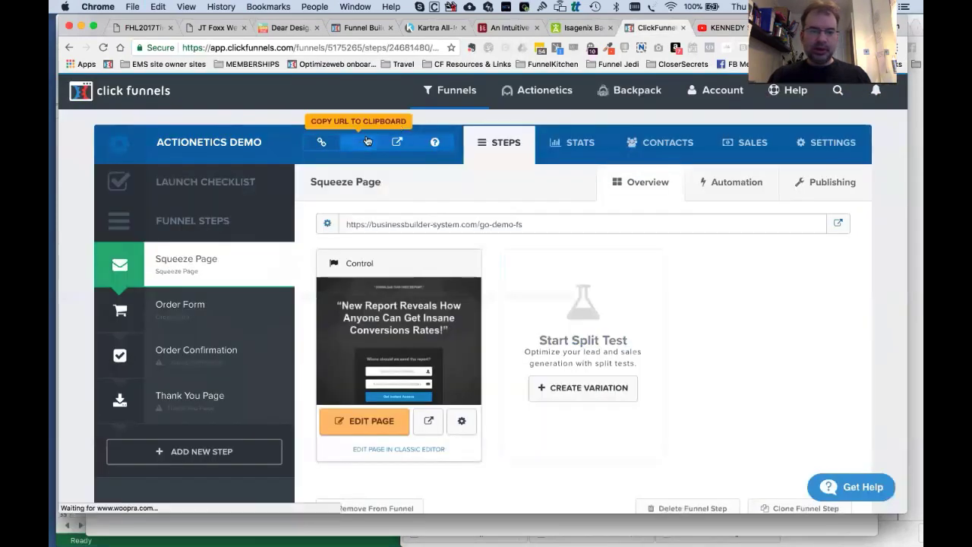
key(super+t)
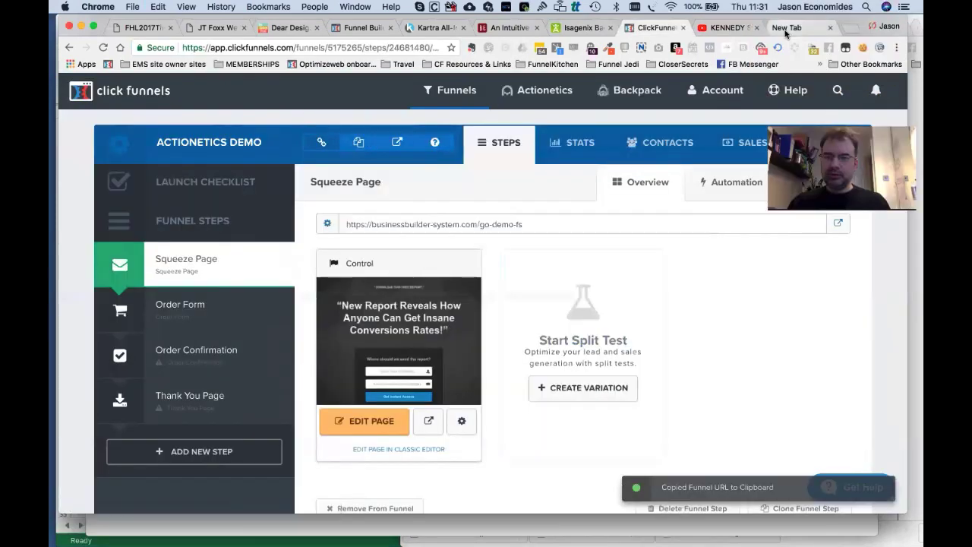
Load the live squeeze page at businessbuilder-system.com/go-demo-v1 in a new Chrome tab and check its address.
key(super+v)
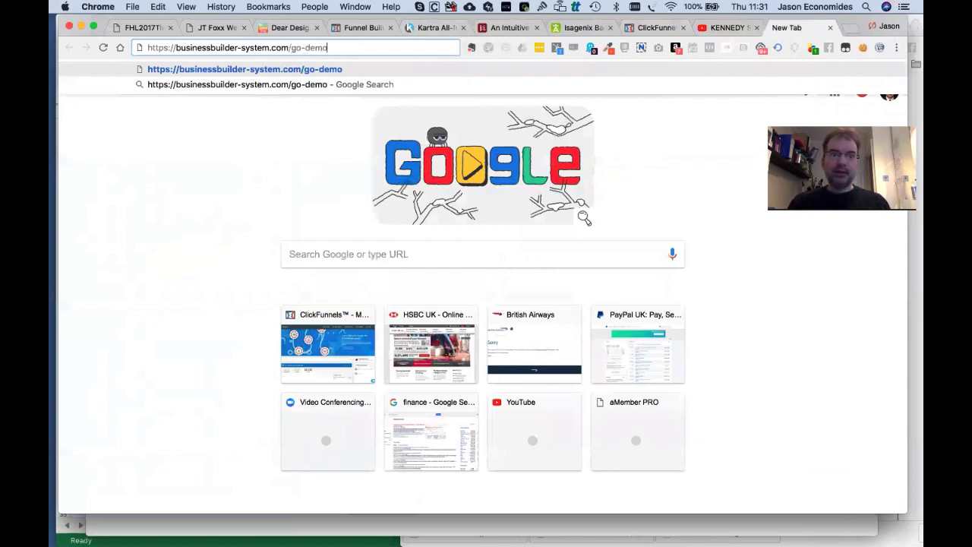
key(Return)
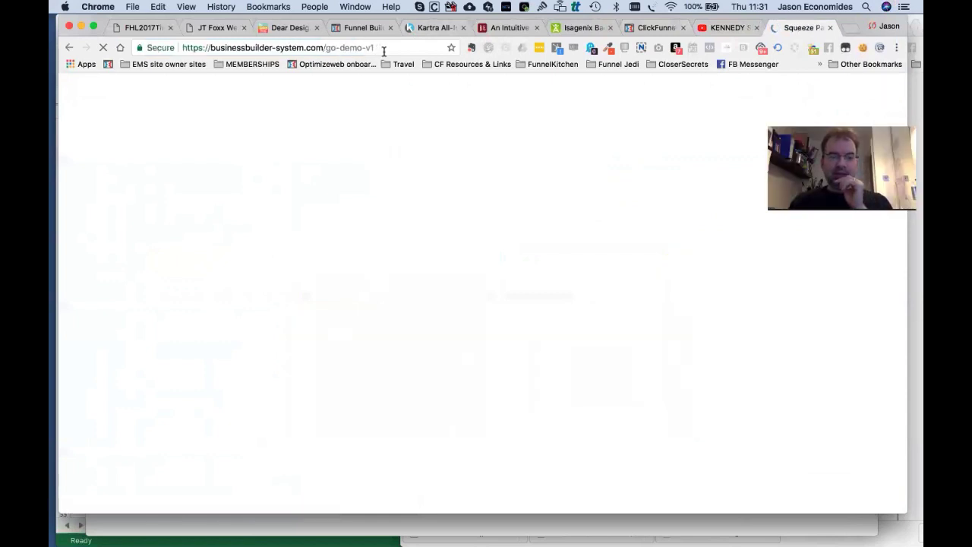
click(384, 49)
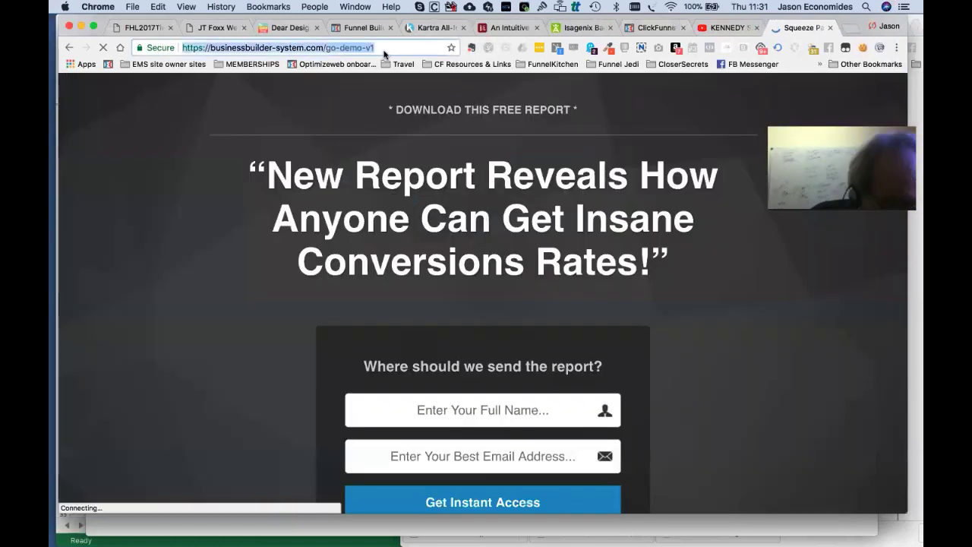
click(385, 48)
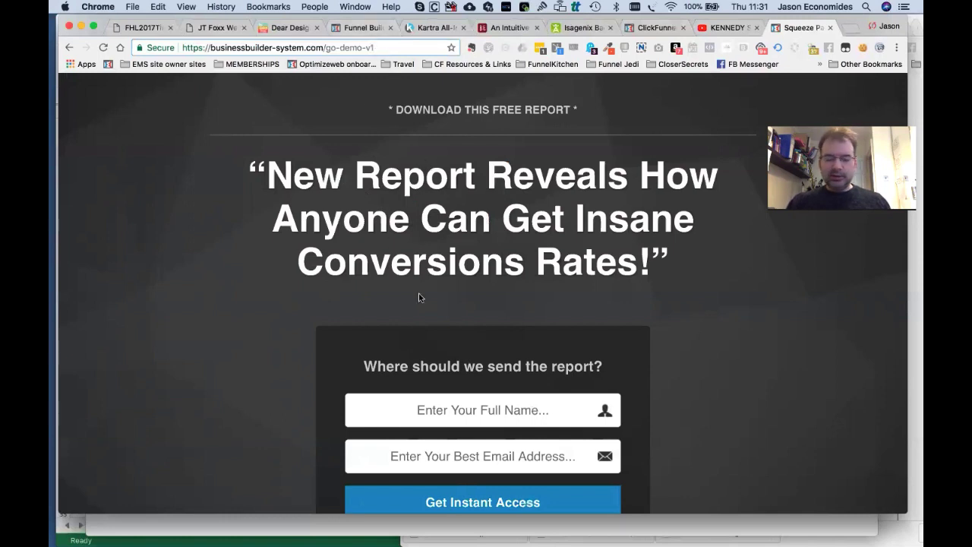
click(350, 46)
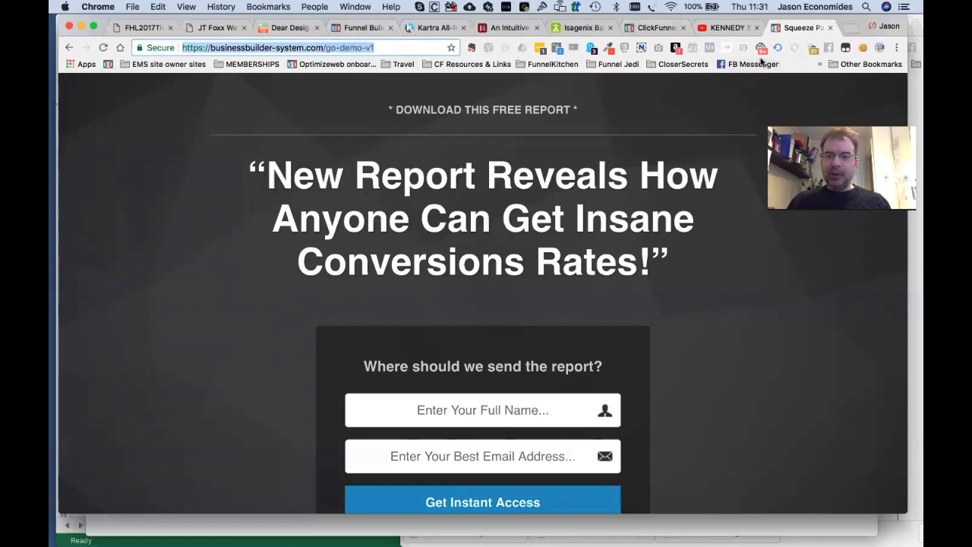
click(651, 28)
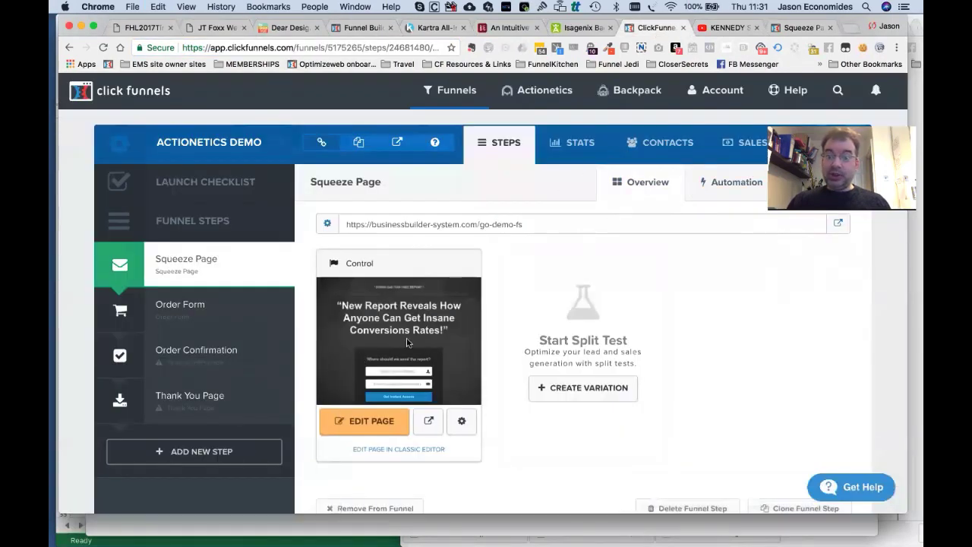
triple_click(411, 223)
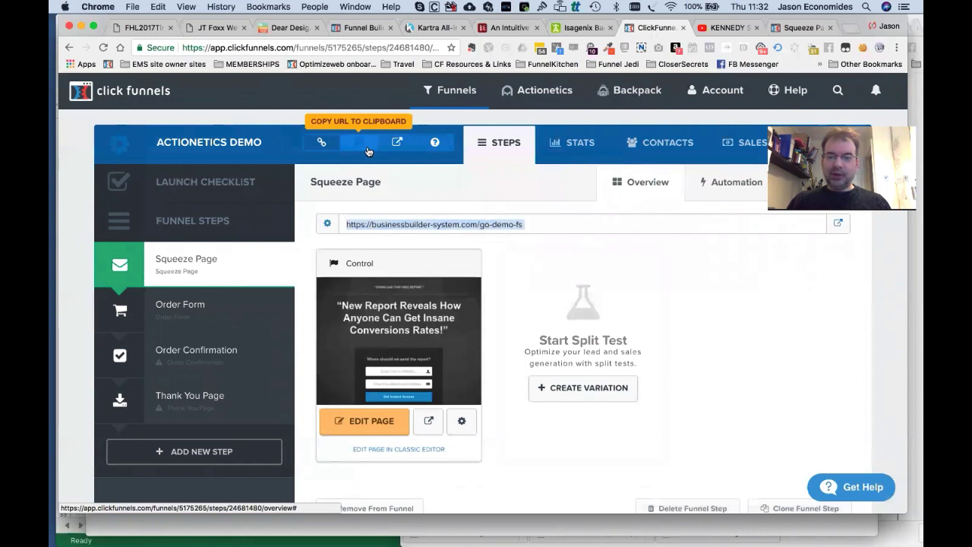
click(483, 208)
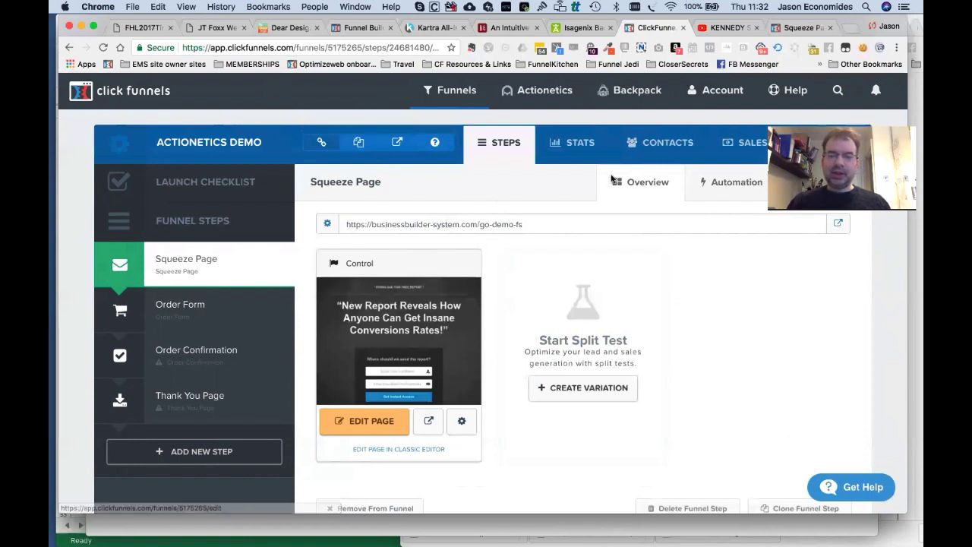
click(818, 152)
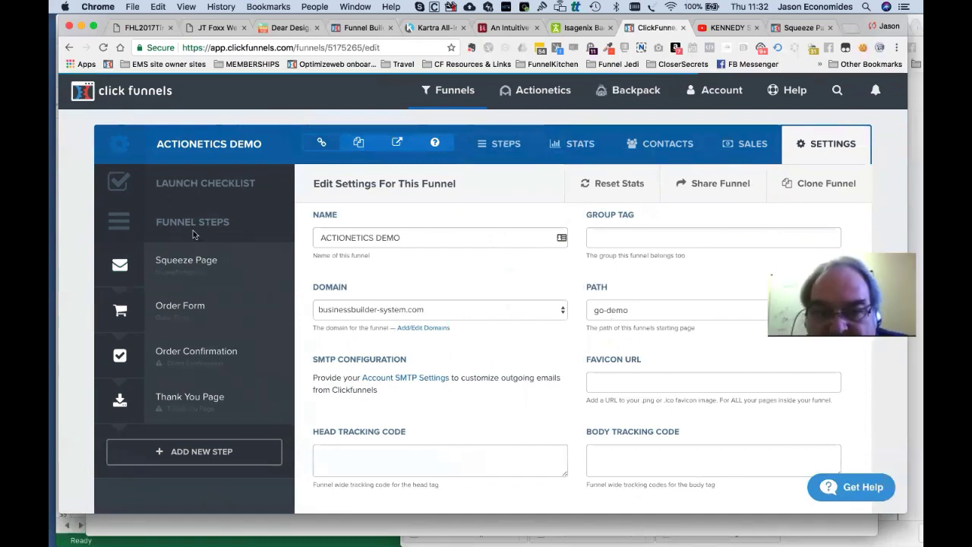
click(188, 261)
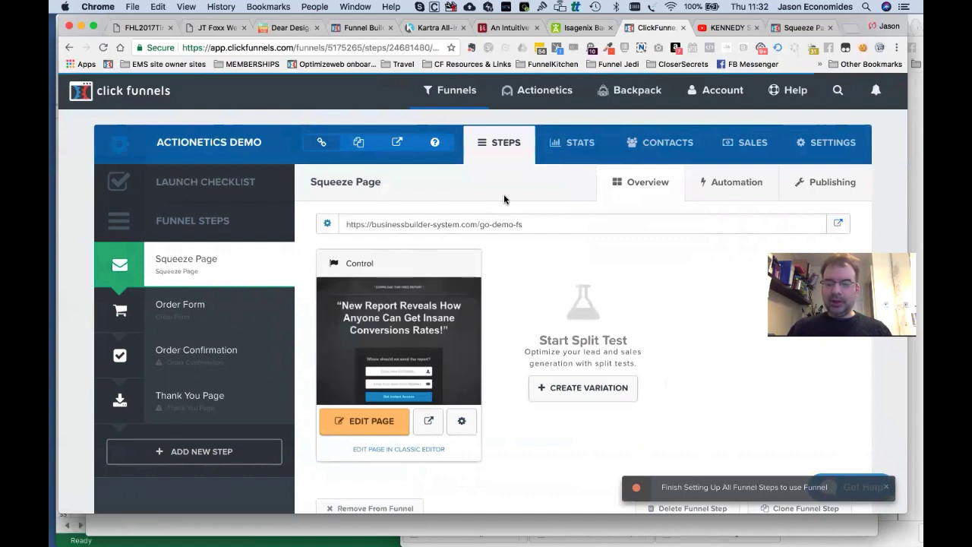
click(801, 28)
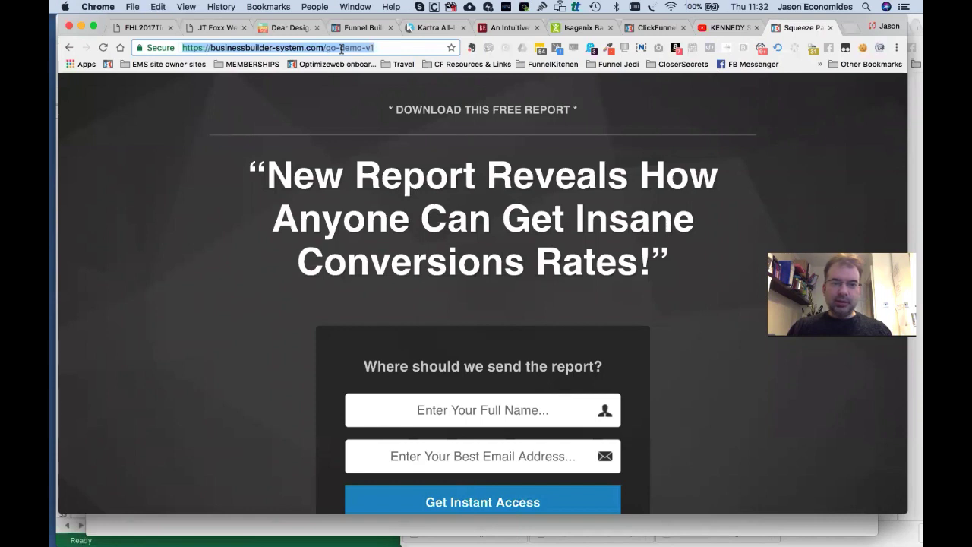
click(650, 27)
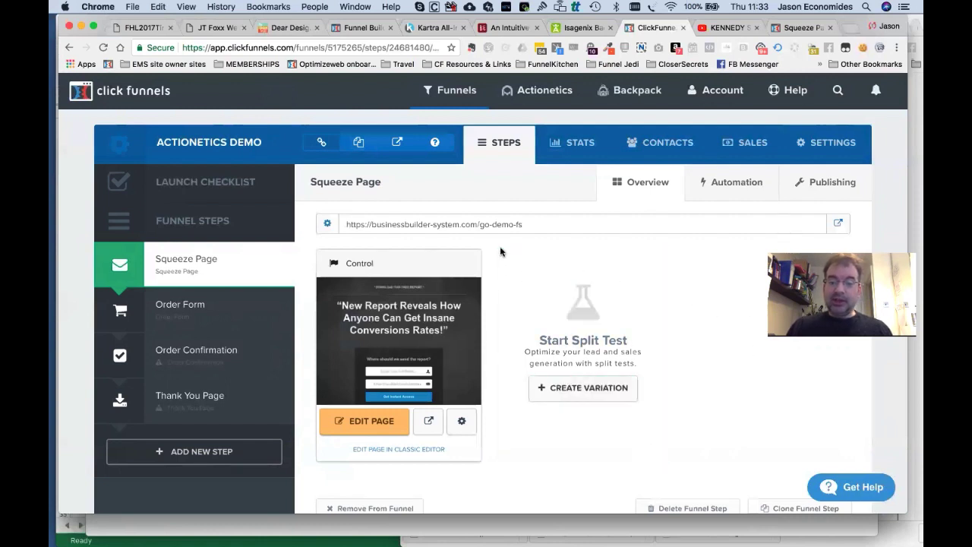
click(796, 28)
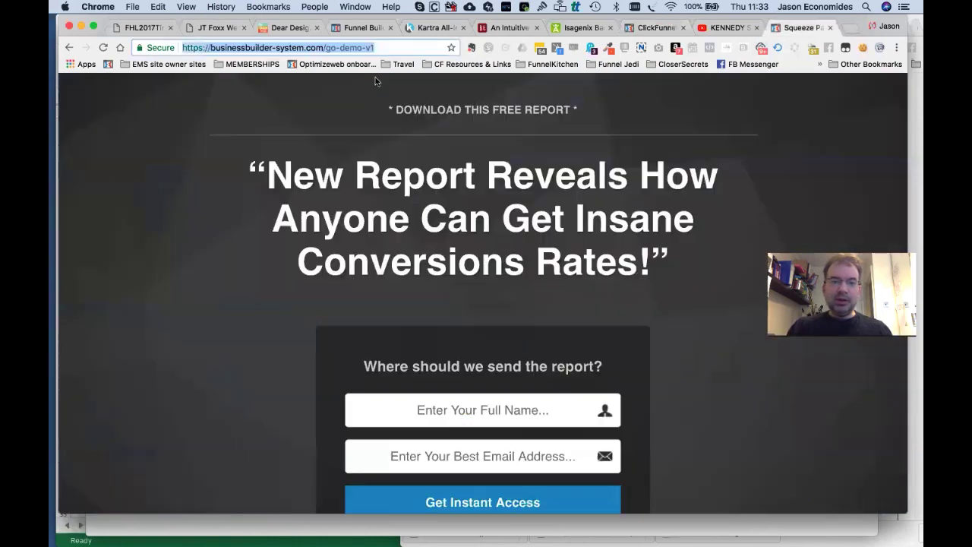
click(659, 27)
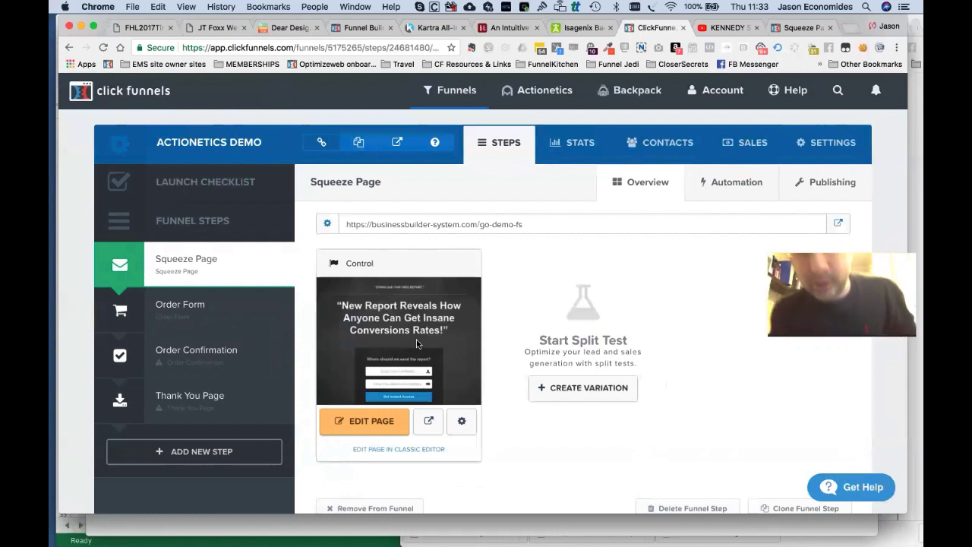
triple_click(495, 224)
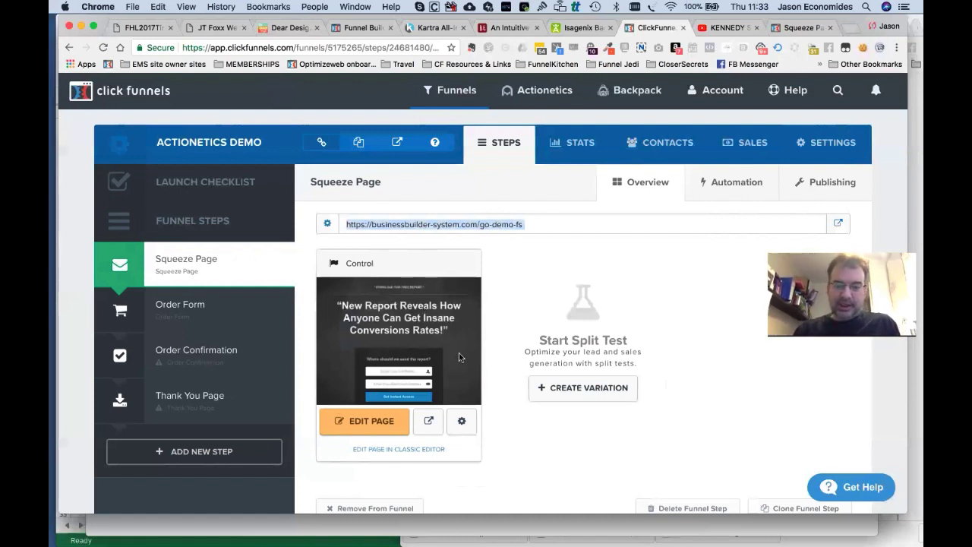
click(549, 441)
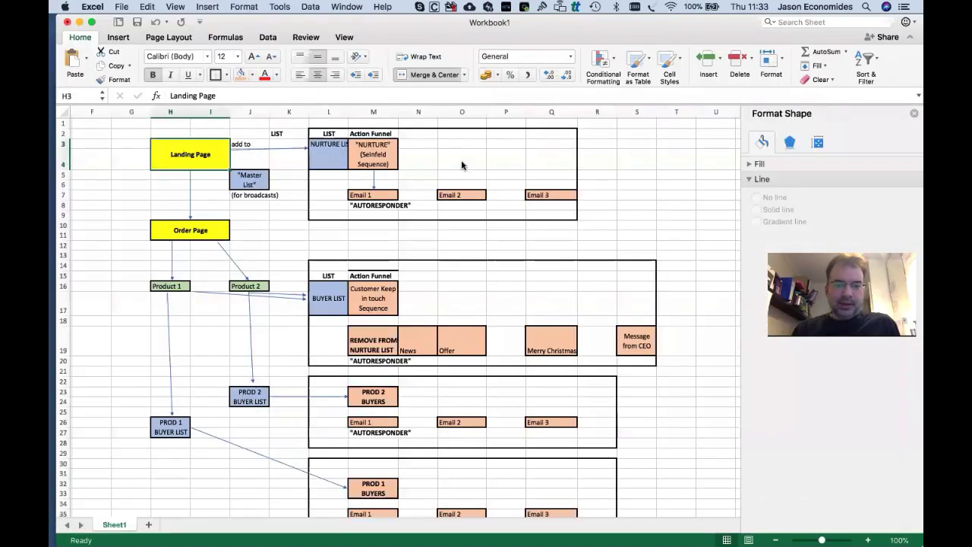
Review the Master, Nurture, Buyer, and Product 1 and 2 buyer list boxes in the Excel diagram.
click(257, 181)
click(336, 143)
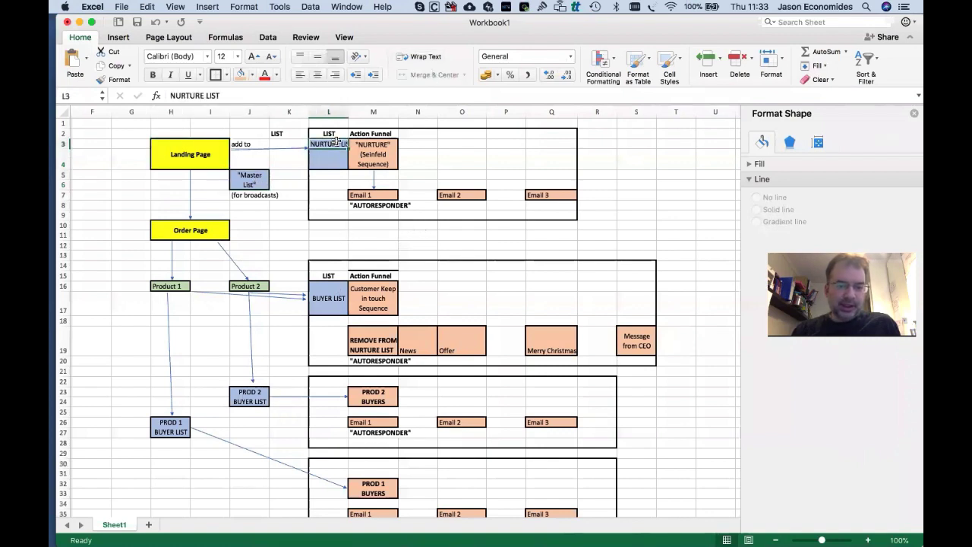
click(319, 300)
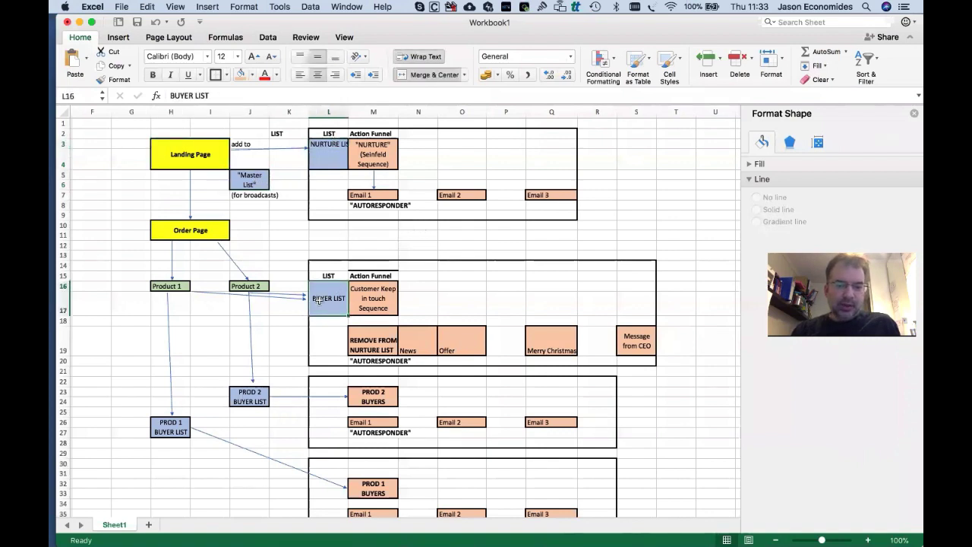
click(183, 418)
click(241, 399)
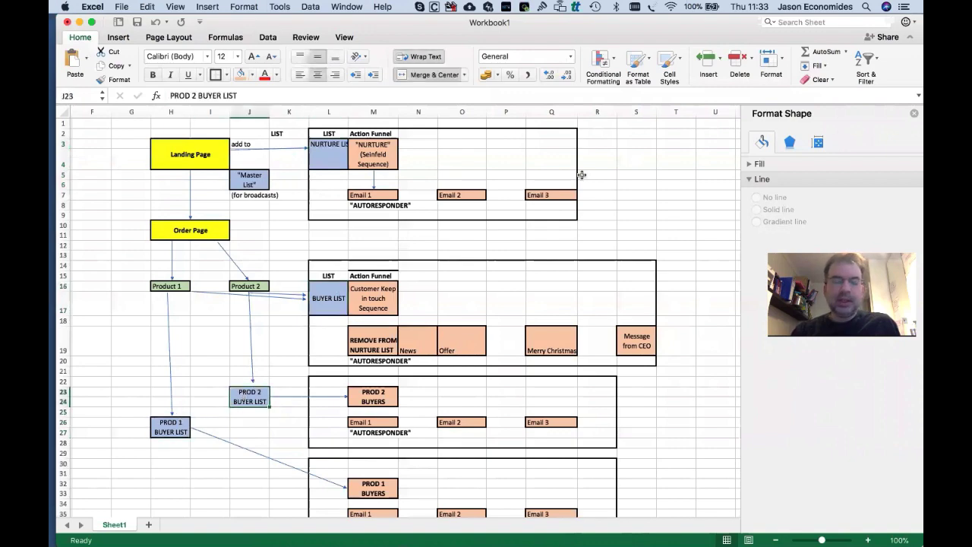
key(super+Tab)
Add the email list MASTER EMAIL LIST (DEMO) with group tag ACTIONETICS TRAINING.
mouse_move(535, 92)
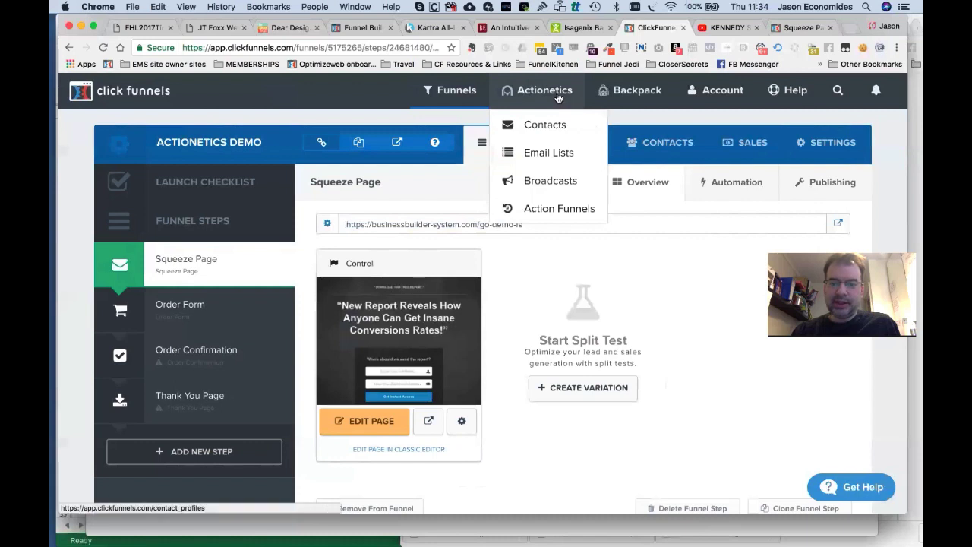
click(548, 153)
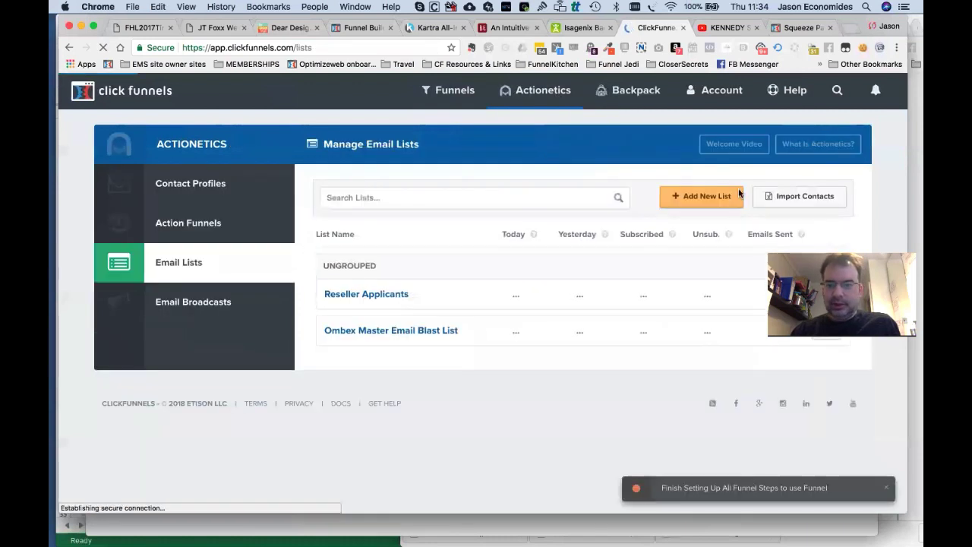
click(711, 201)
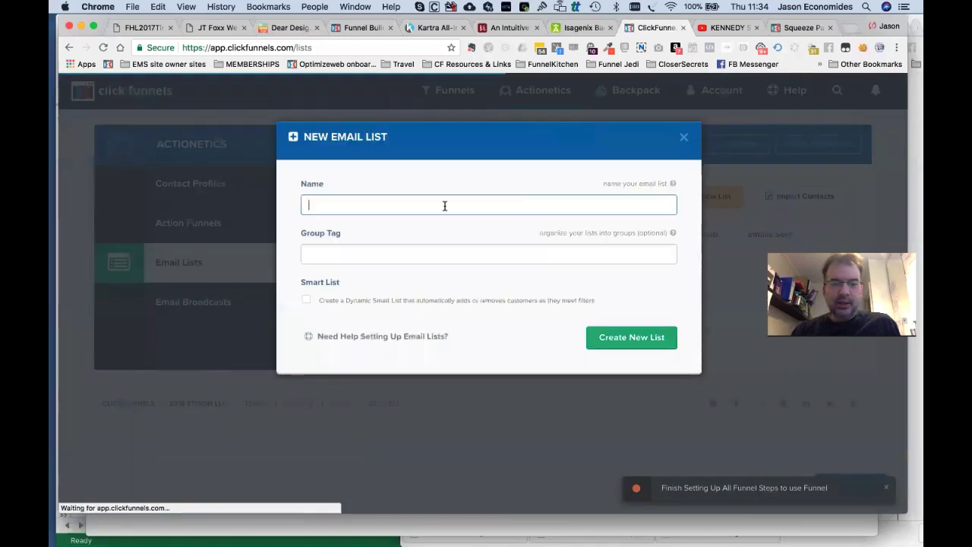
text(MASTER)
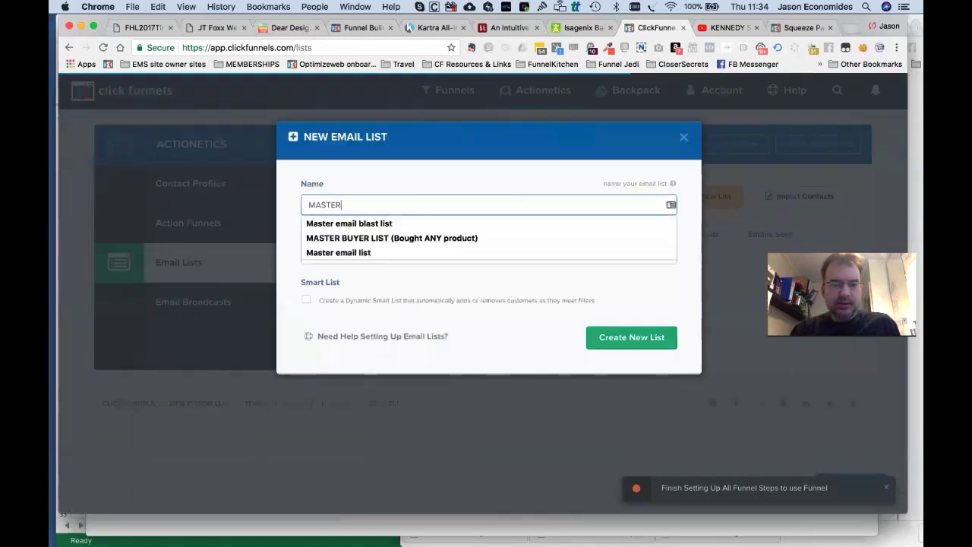
text( EMAIL)
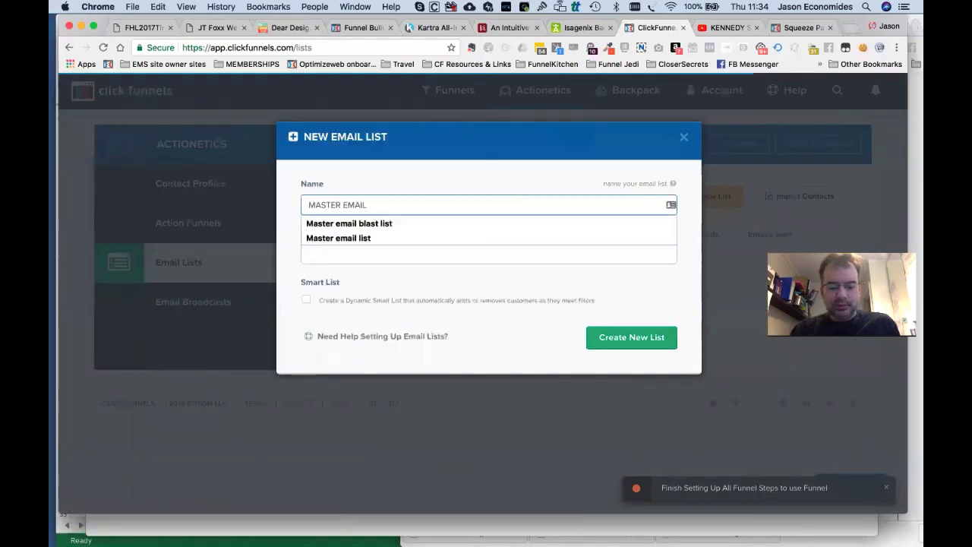
text( LIST (DEMO)
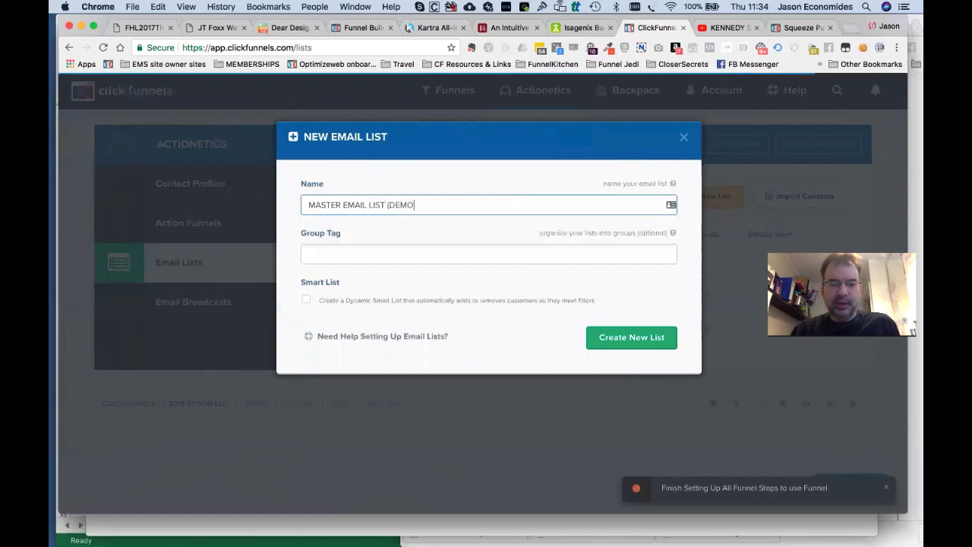
click(583, 257)
text(A)
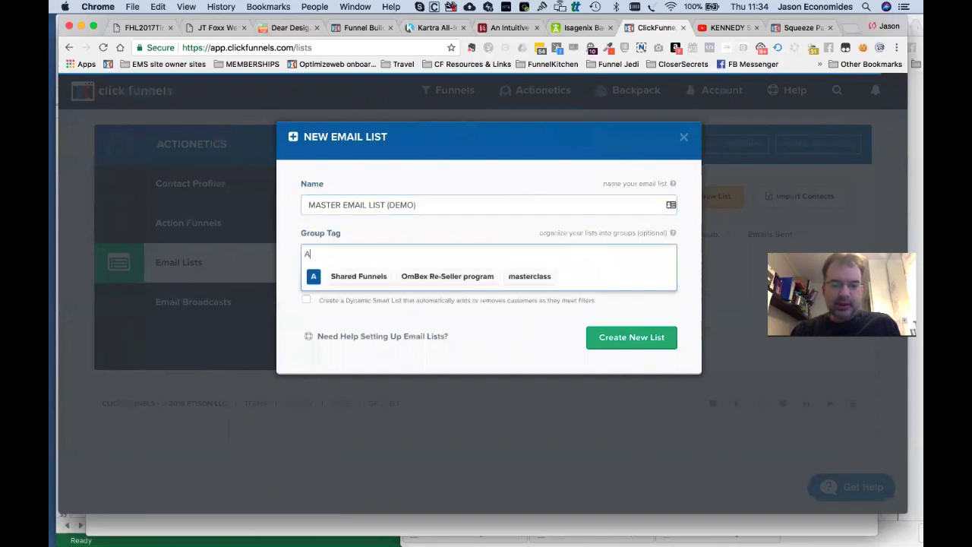
text(CTIONETICS TRAINING)
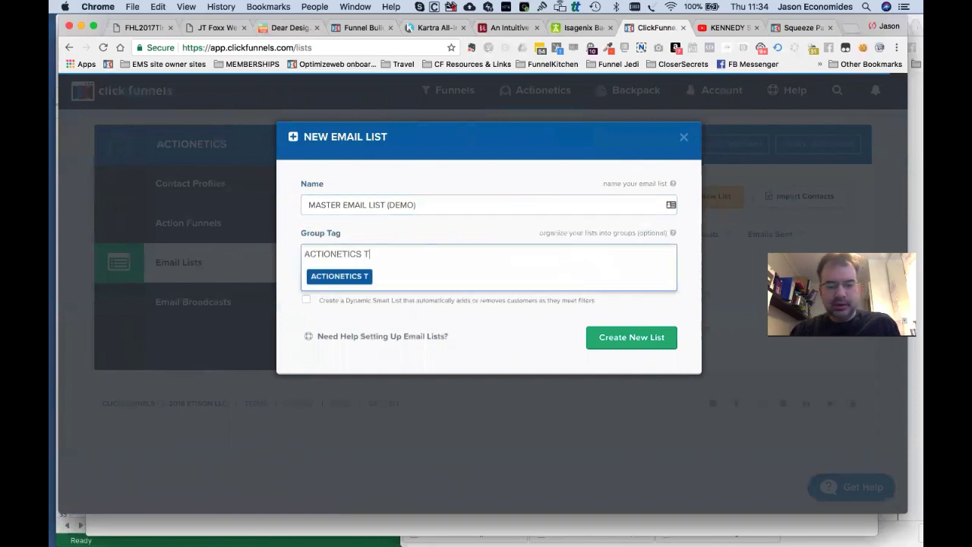
key(Return)
click(669, 312)
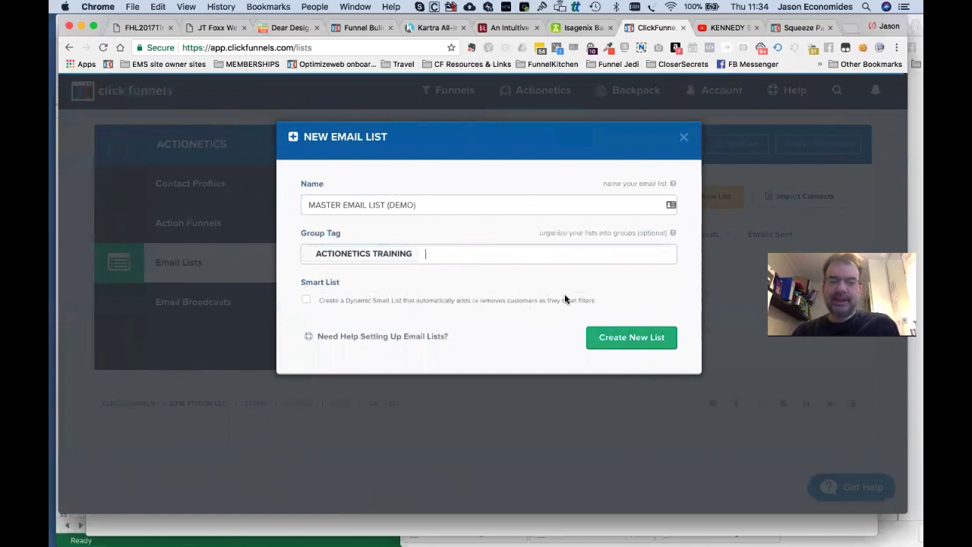
click(615, 345)
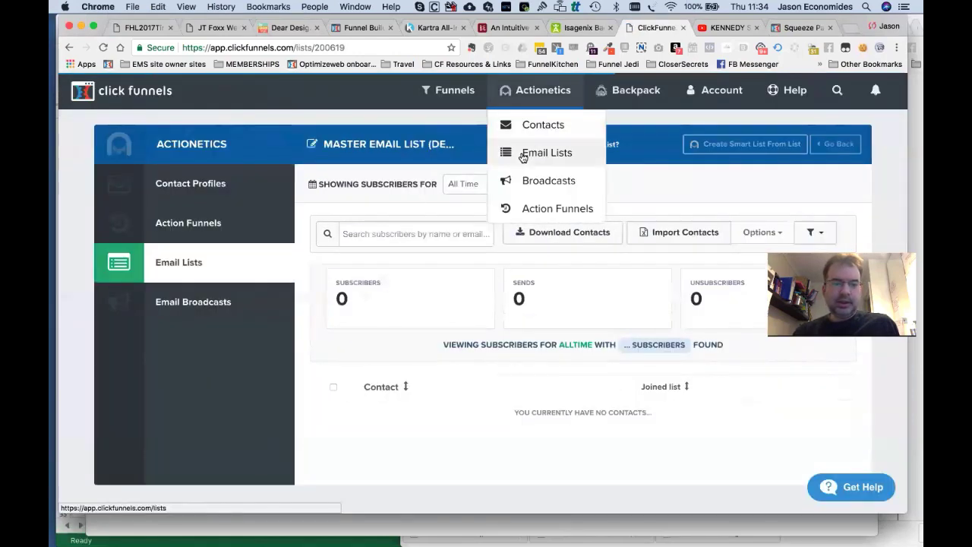
click(522, 155)
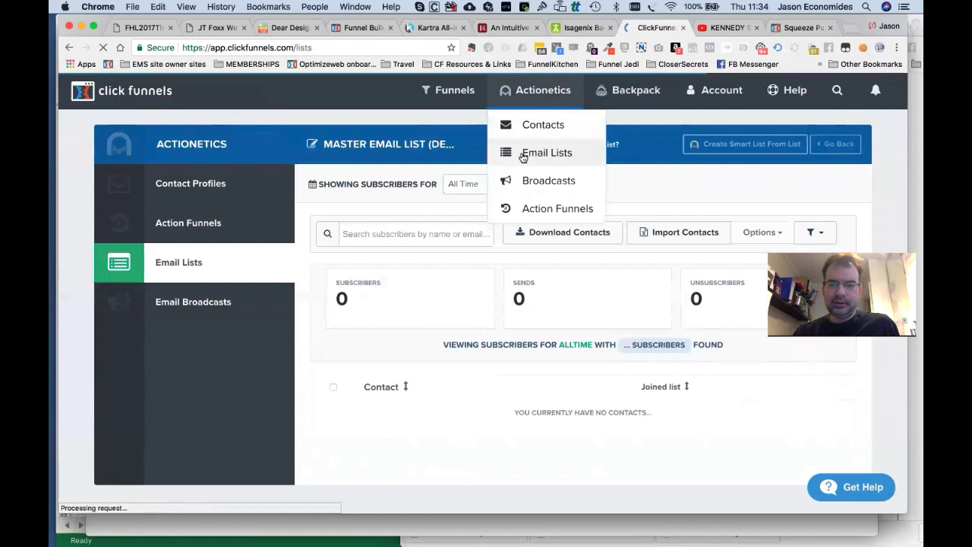
Create the NURTURE LIST (DEMO) email list tagged ACTIONETICS TRAINING.
click(694, 204)
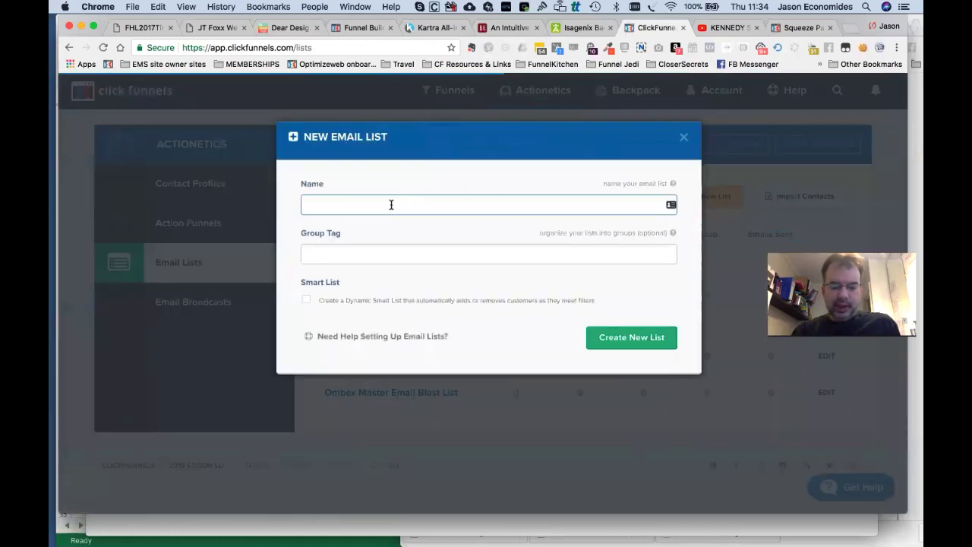
text(NURTURE LIST (DEMO)
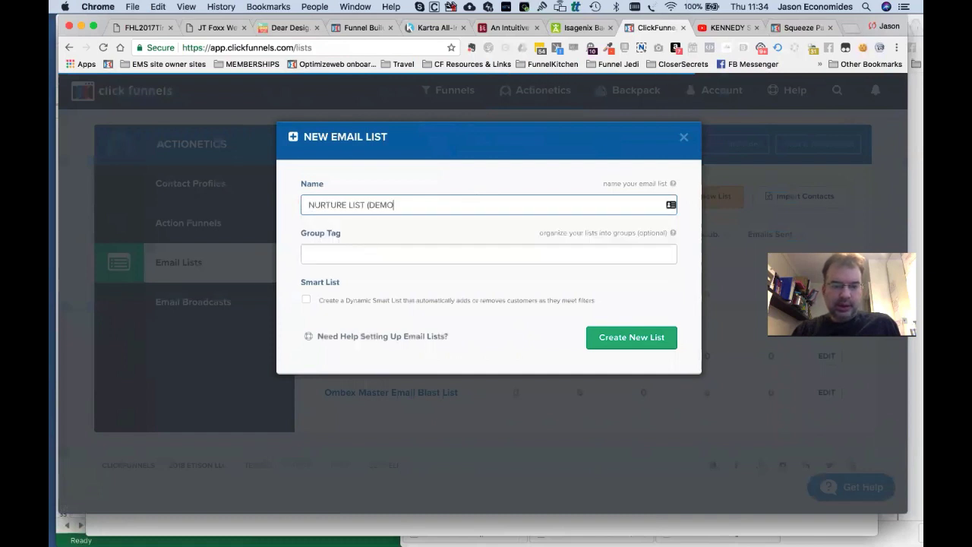
text())
click(363, 254)
text(A)
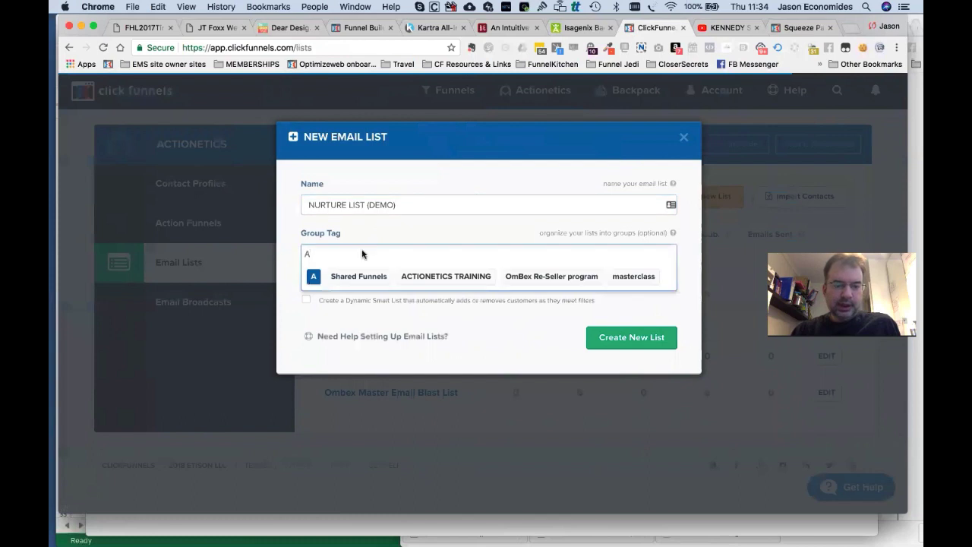
click(436, 279)
click(617, 342)
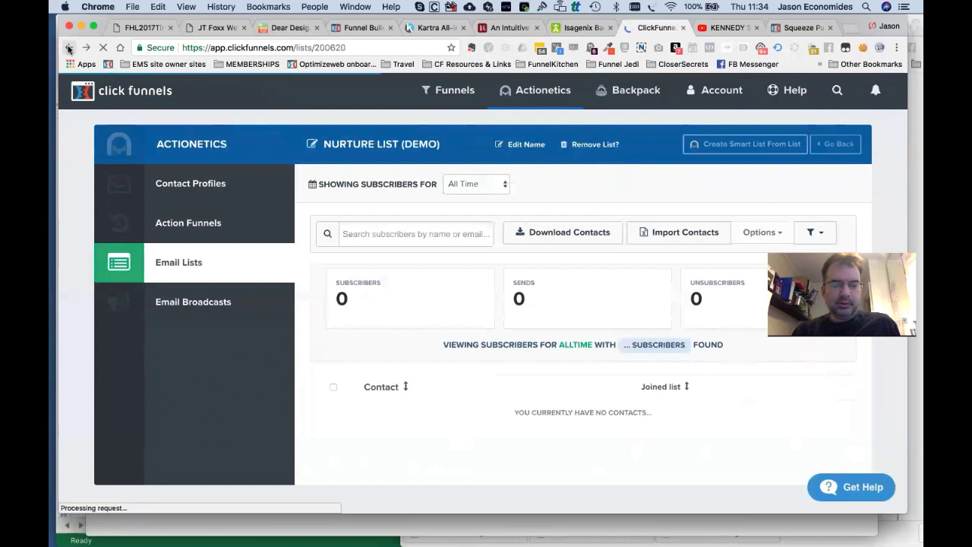
click(69, 48)
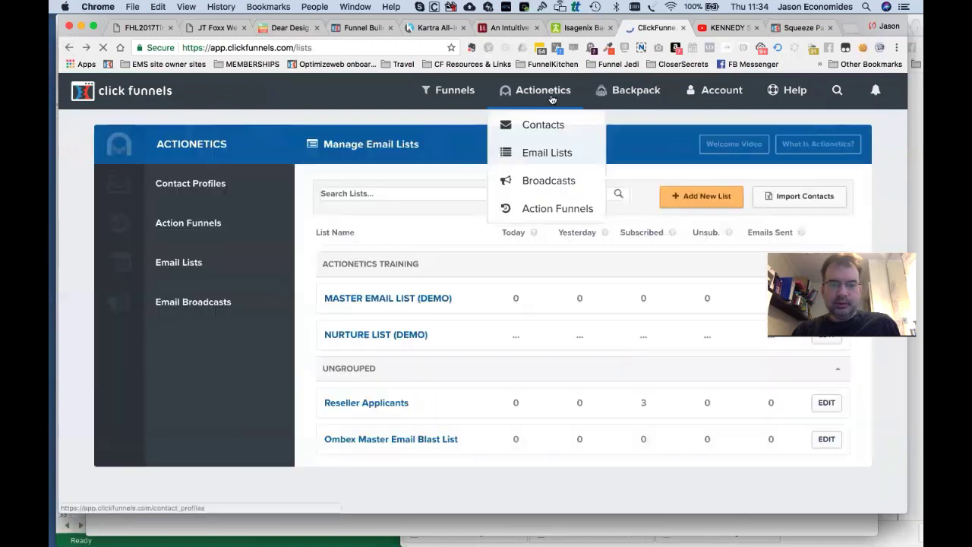
Create the BUYER LIST (DEMO) email list tagged ACTIONETICS TRAINING.
click(693, 197)
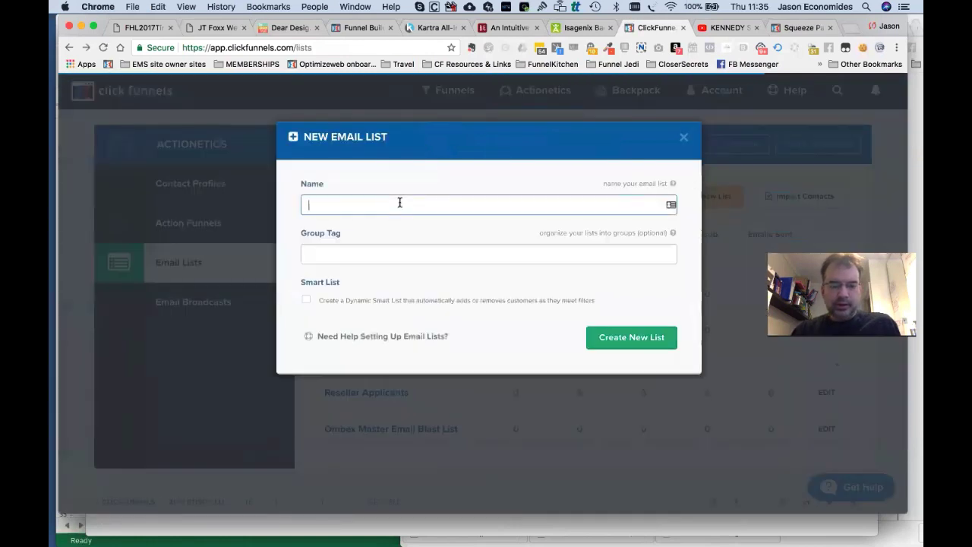
text(MASTER)
key(super+a)
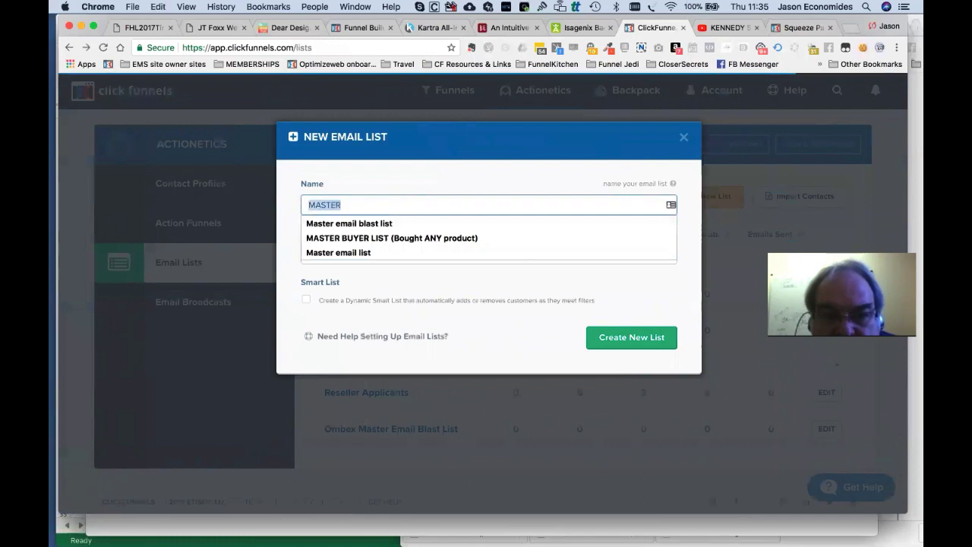
text(BUYER LIST ()
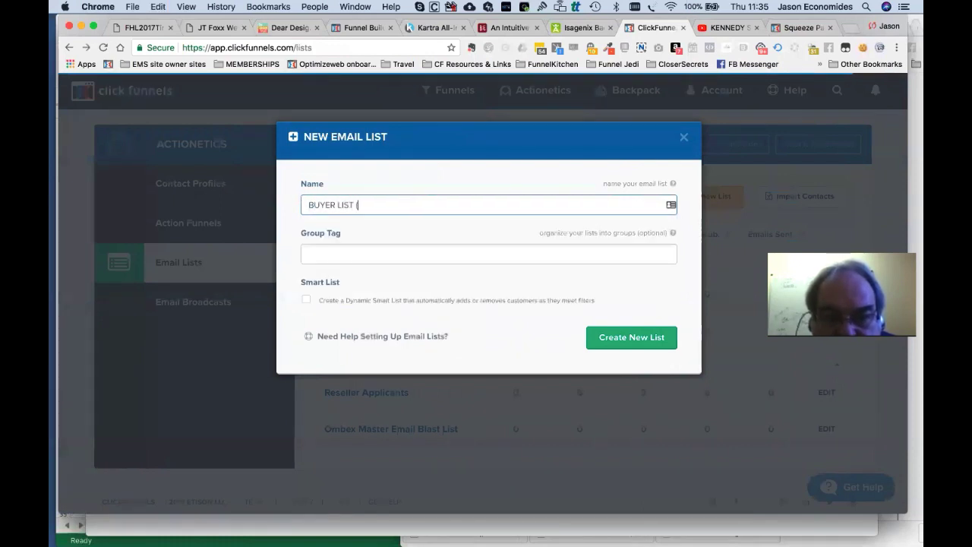
text(DEMO))
click(476, 262)
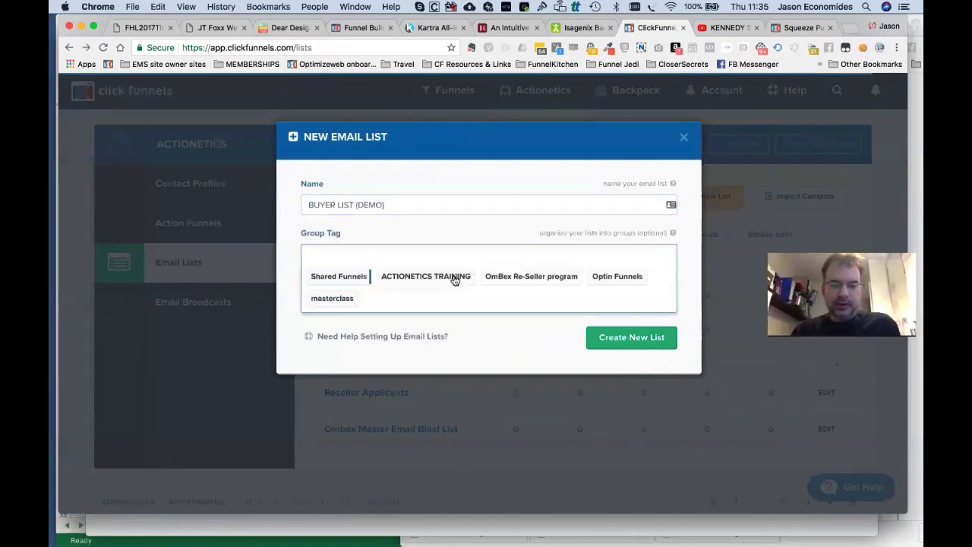
click(456, 277)
click(639, 344)
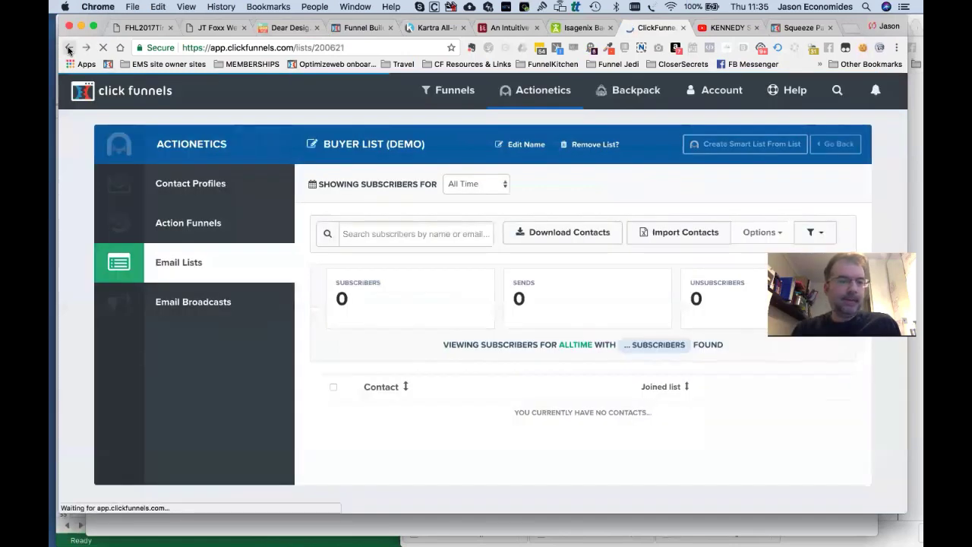
click(68, 48)
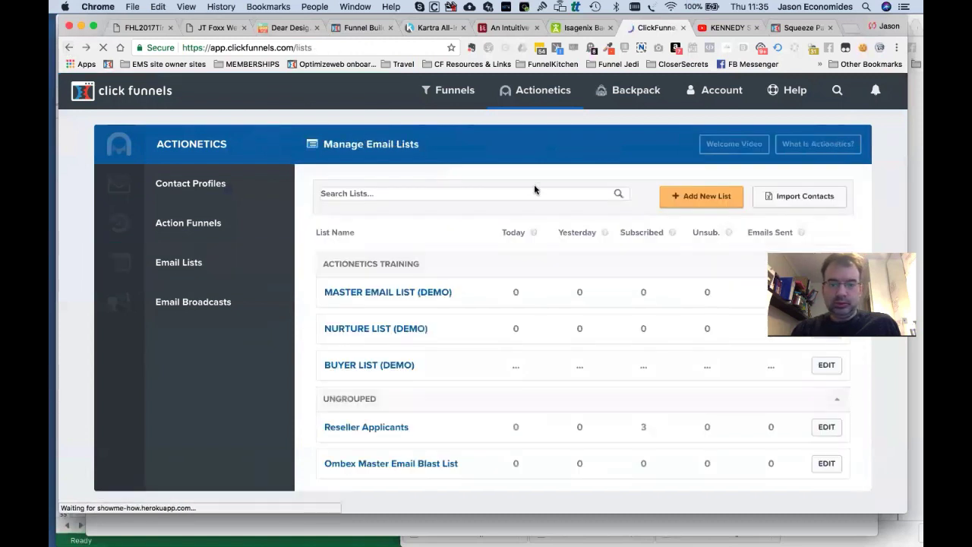
Create the PRODUCT 1 BUYER LIST (DEMO) email list tagged ACTIONETICS TRAINING.
click(705, 199)
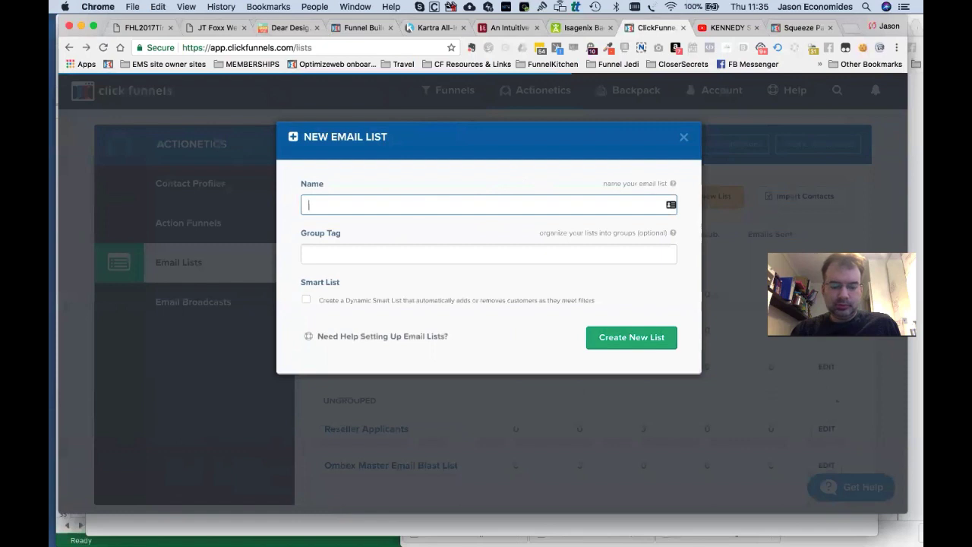
text(PRODUCT 1)
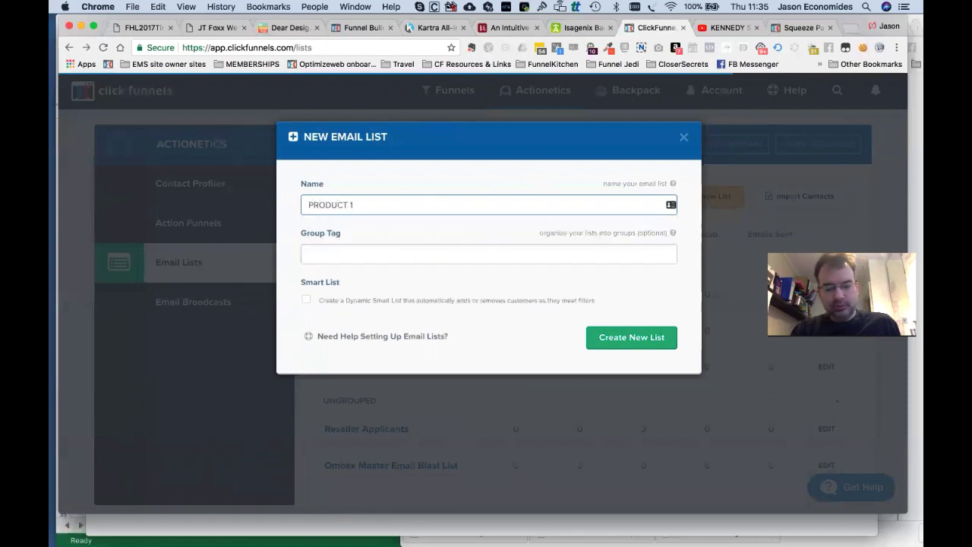
text( BUYER LIST ()
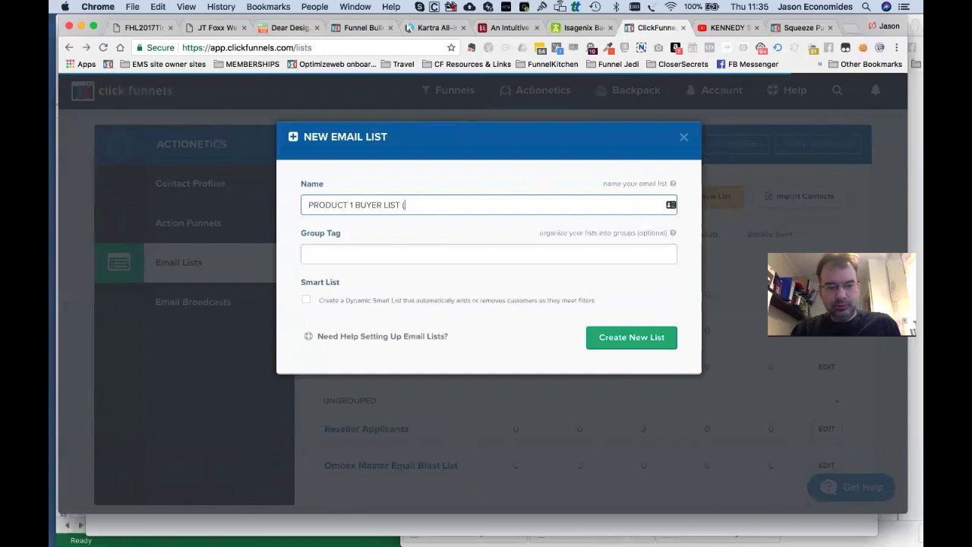
text(DEMO))
key(super+a)
key(super+c)
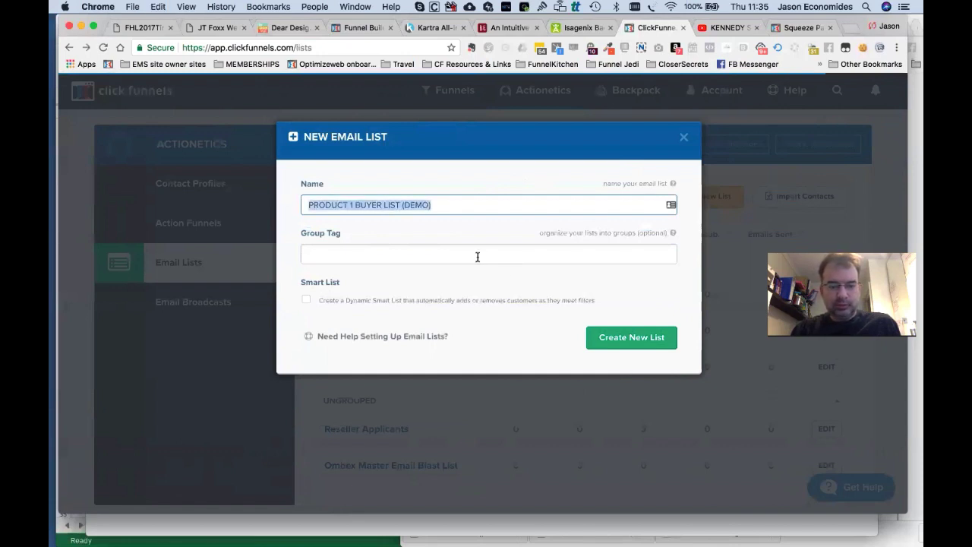
click(478, 257)
click(453, 278)
click(643, 339)
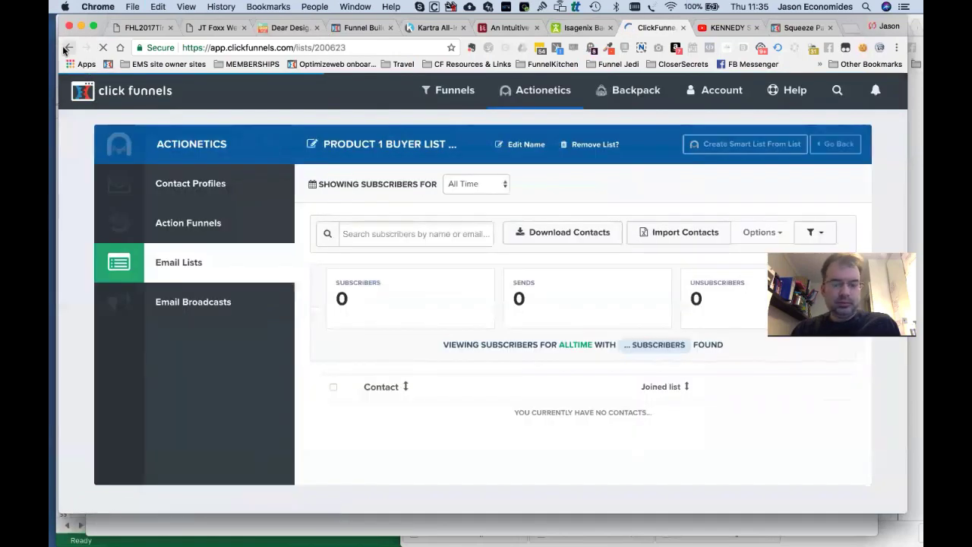
click(67, 48)
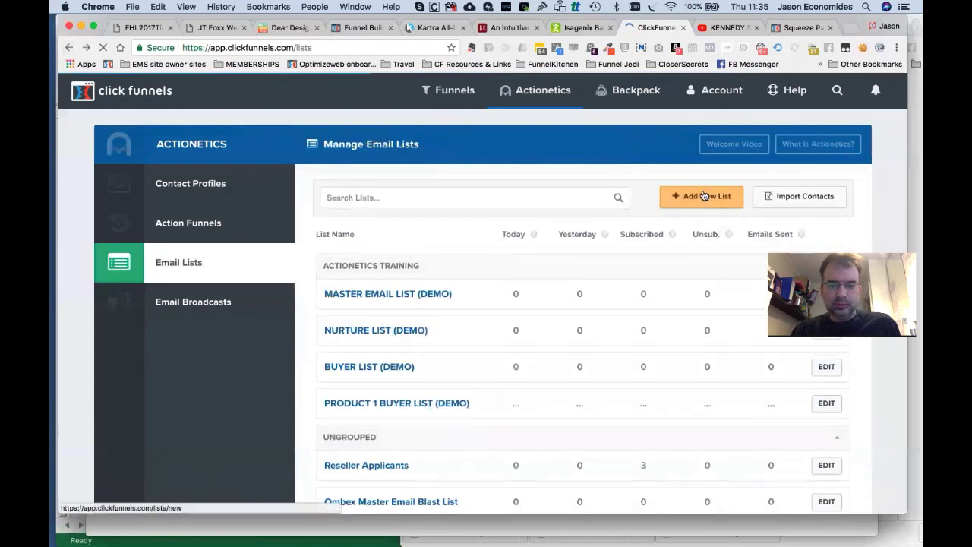
Create PRODUCT 2 BUYER LIST (DEMO) by editing the pasted product 1 name.
click(708, 195)
key(super+v)
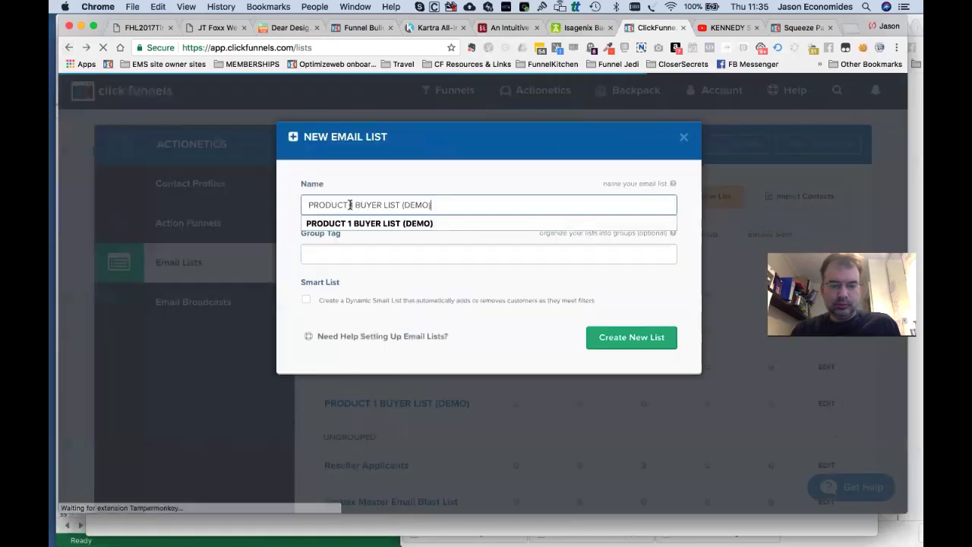
key(BackSpace)
text(2)
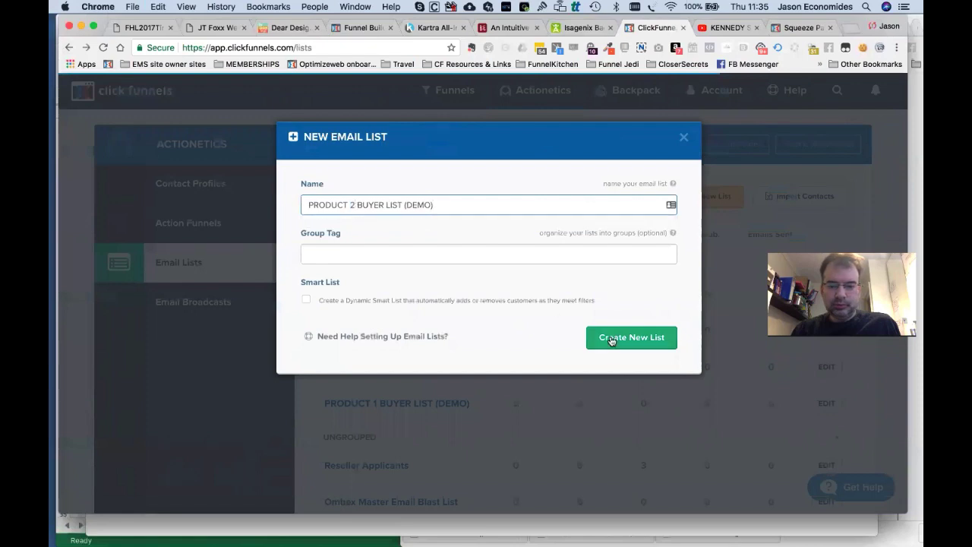
click(611, 340)
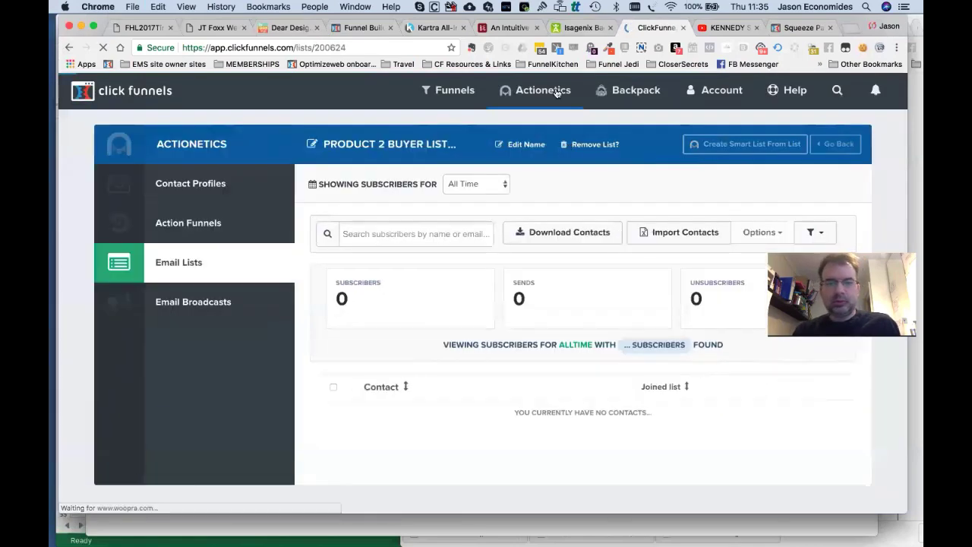
mouse_move(558, 91)
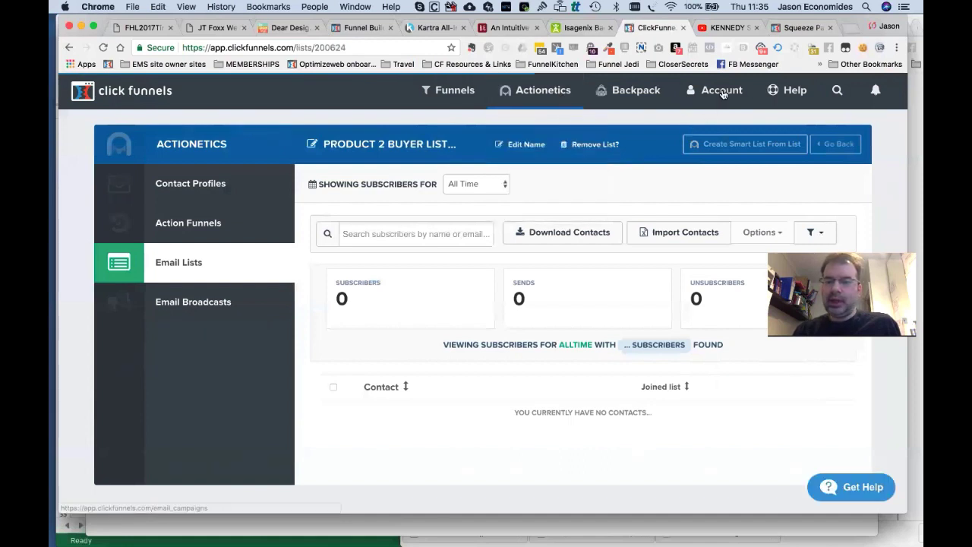
mouse_move(717, 91)
click(727, 296)
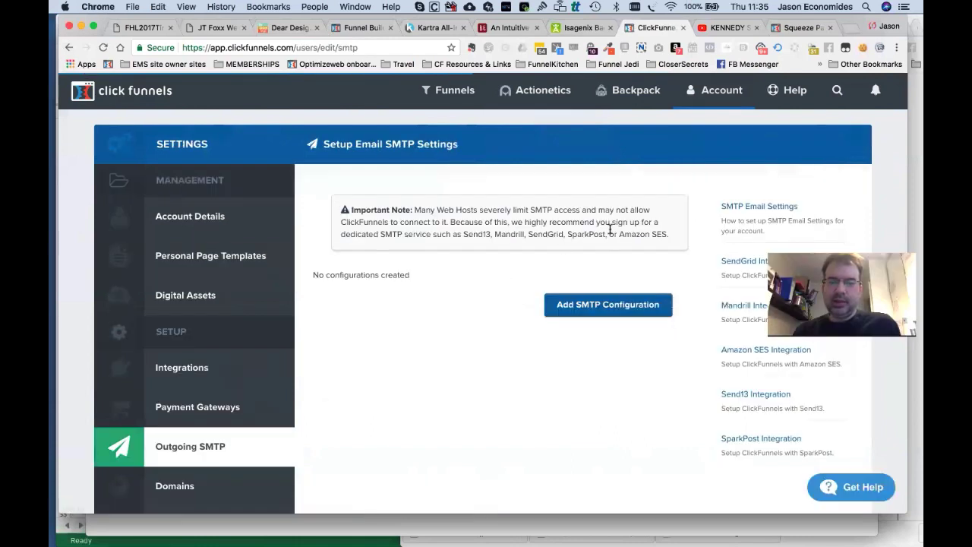
Review the empty Outgoing SMTP settings, then go to the Actionetics contacts.
mouse_move(550, 92)
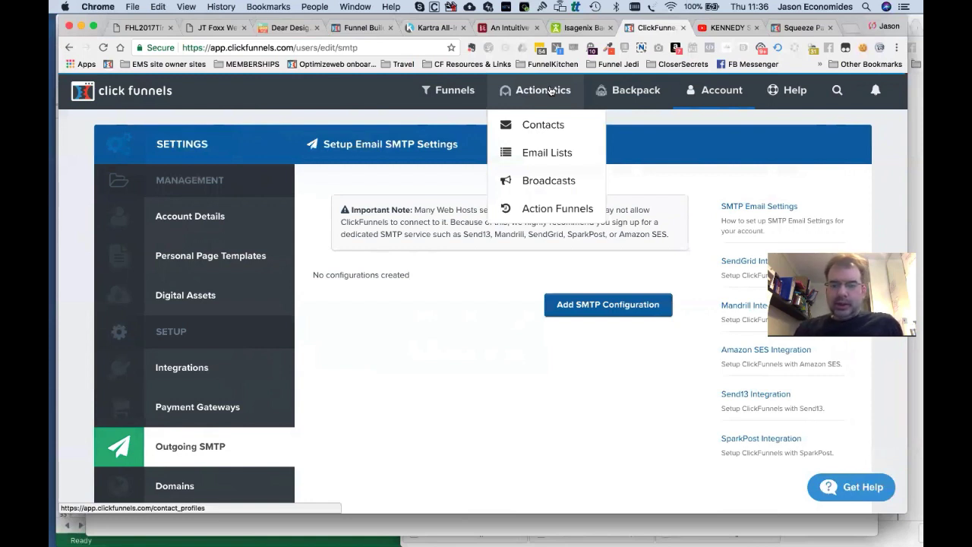
click(550, 90)
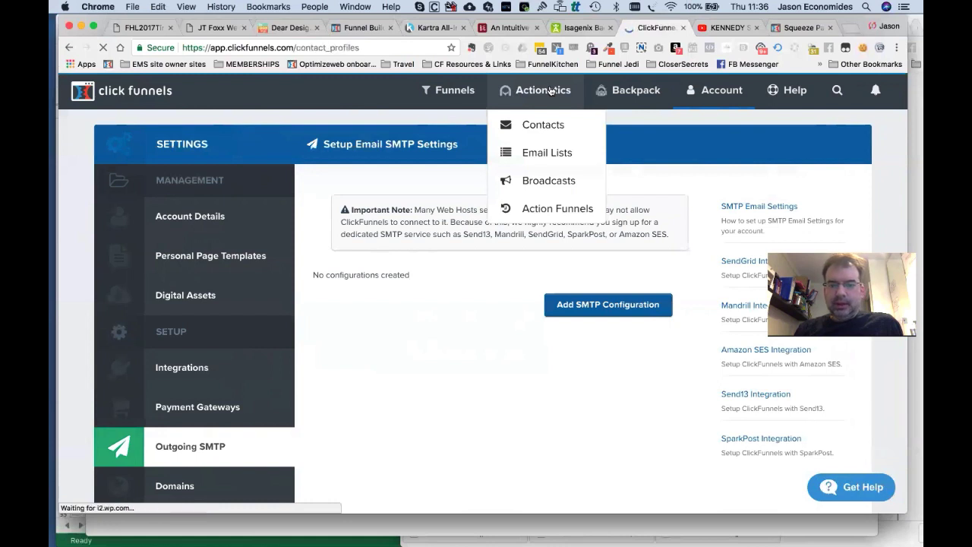
Start a new action funnel named NURTURE (DEMO), checking the Excel diagram first.
mouse_move(546, 190)
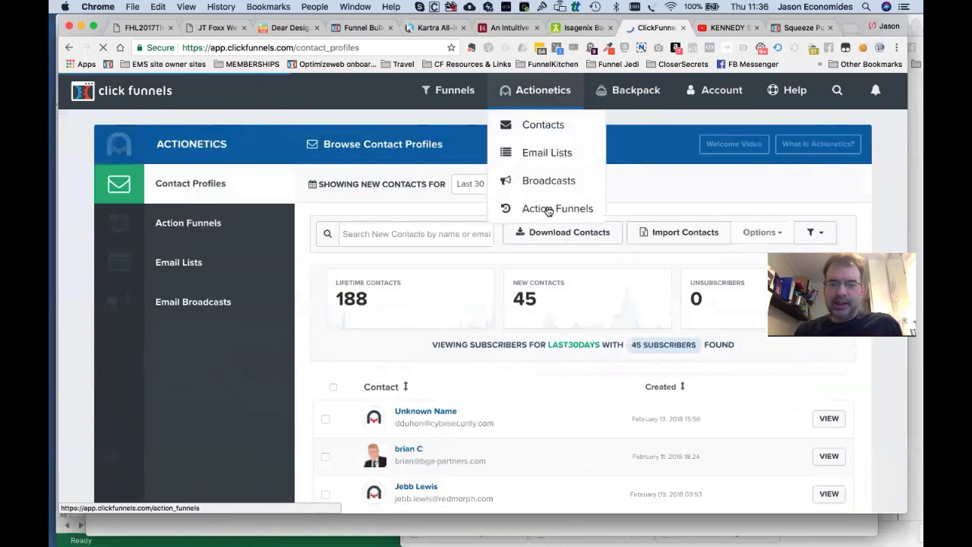
click(550, 208)
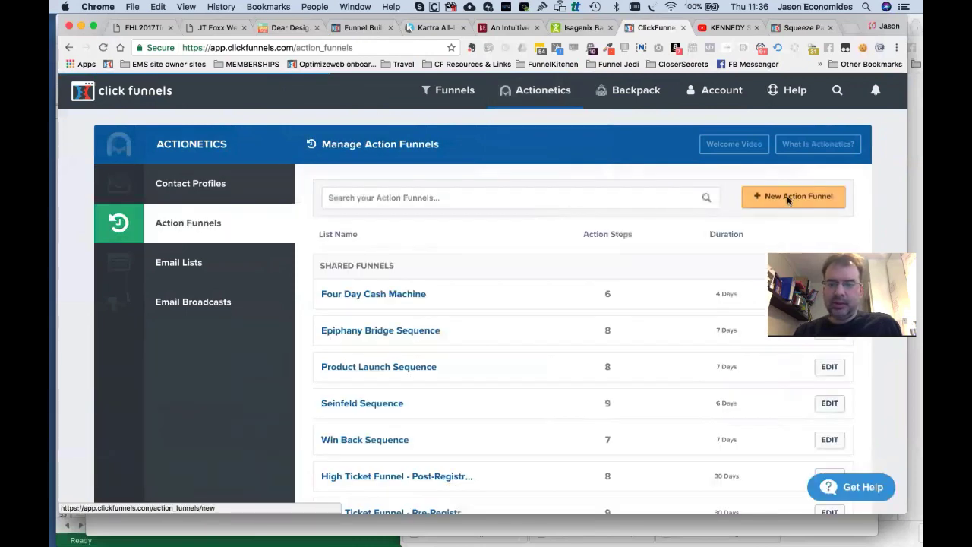
click(790, 196)
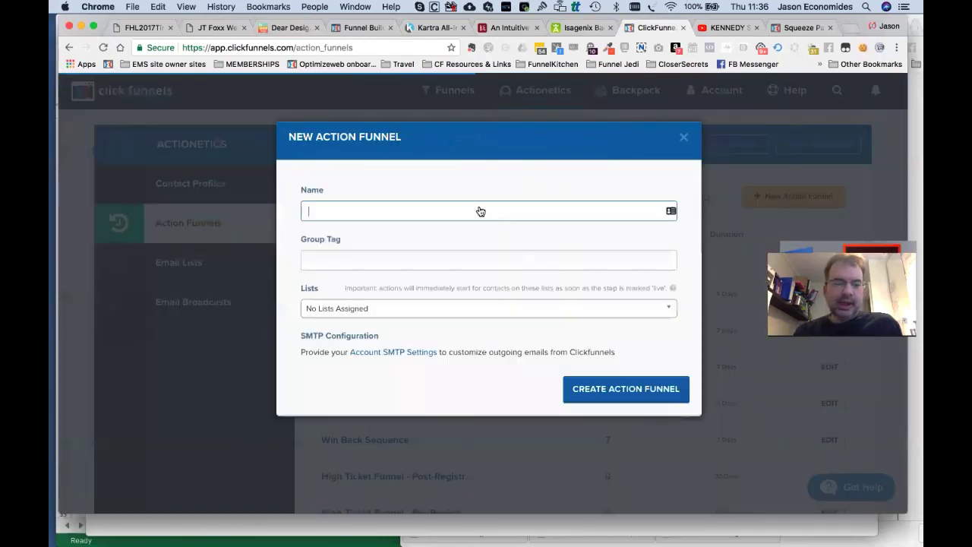
key(super+Tab)
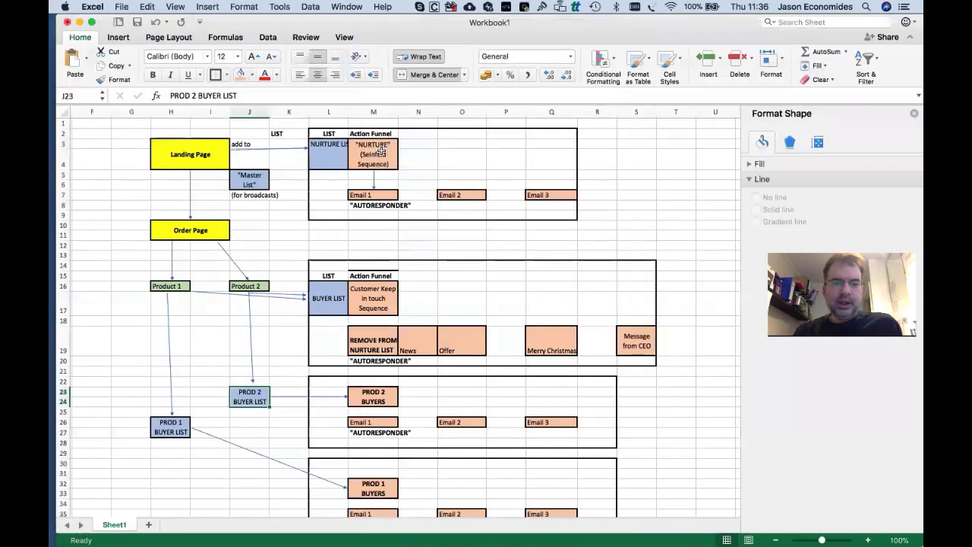
key(super+Tab)
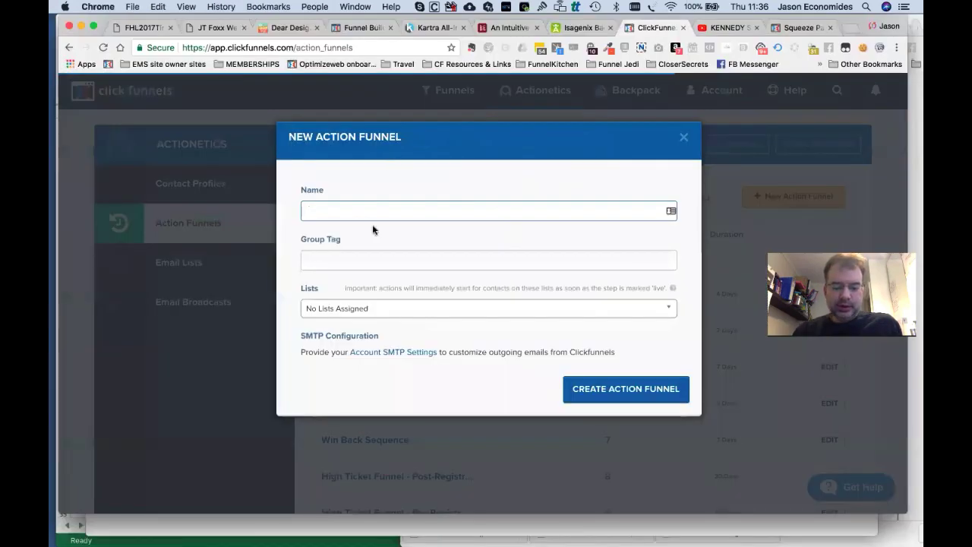
text(NURTURE )
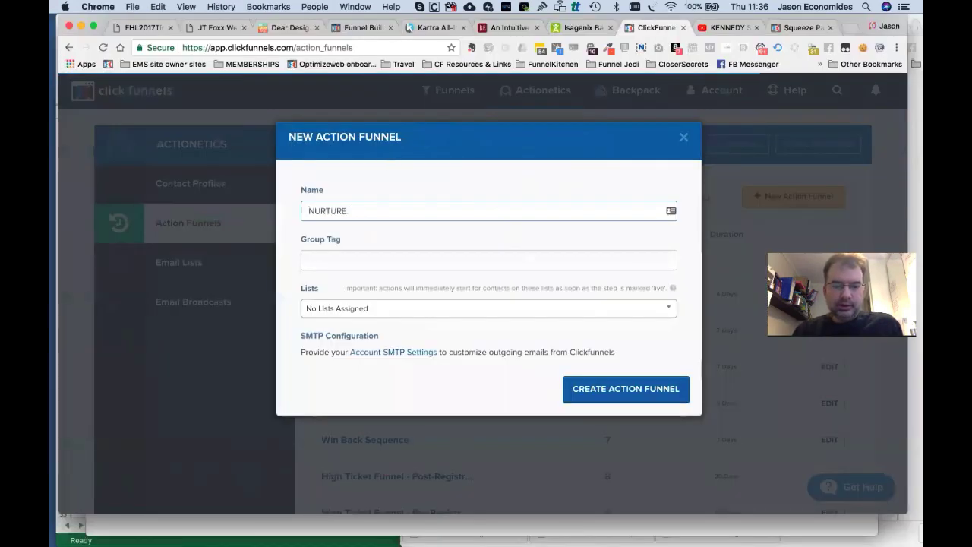
text((DEMO))
Tag it ACTIONETICS TRAINING, attach NURTURE LIST (DEMO), and create the action funnel.
click(371, 261)
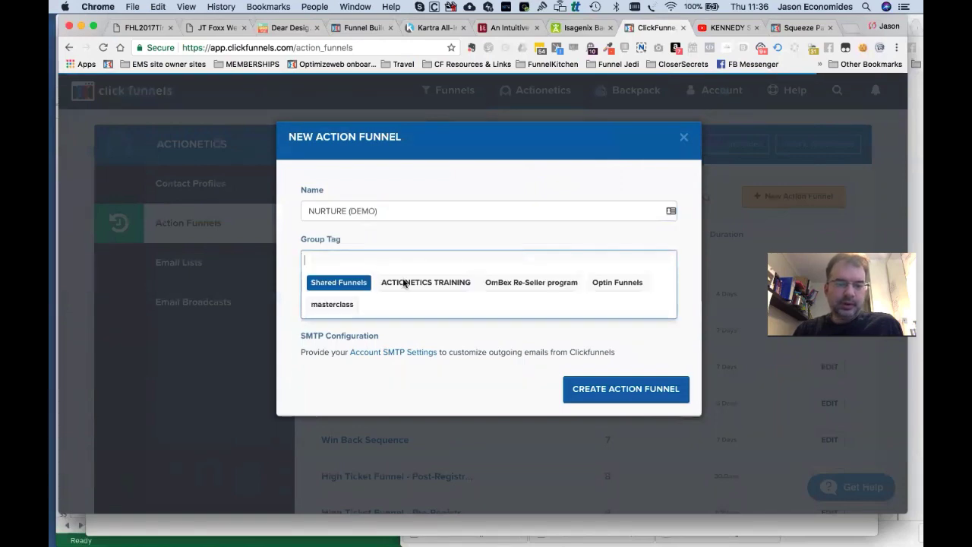
click(405, 282)
click(526, 312)
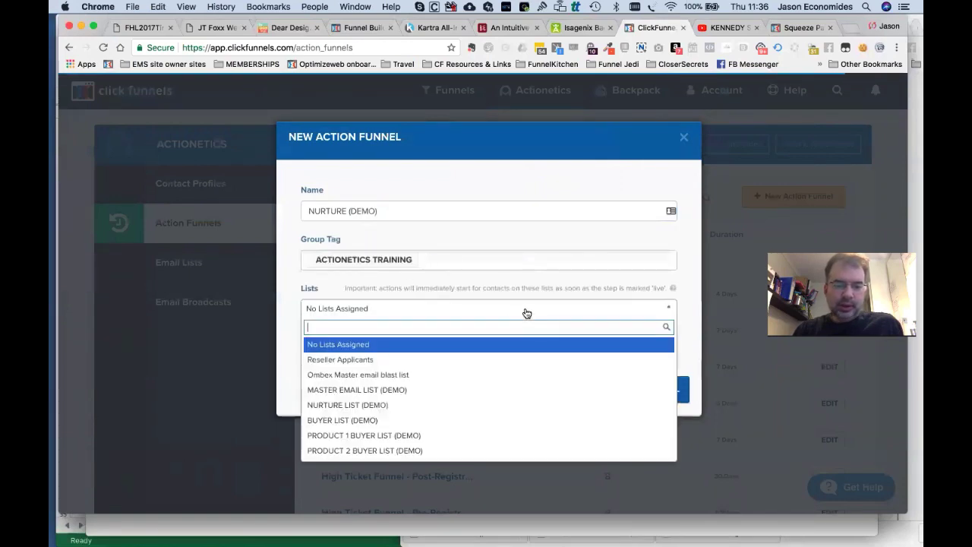
click(535, 236)
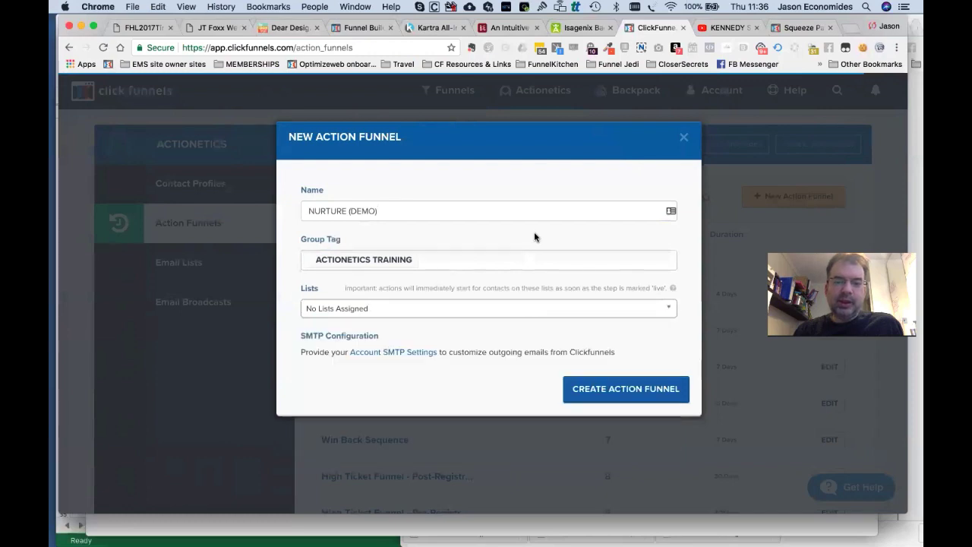
key(super+Tab)
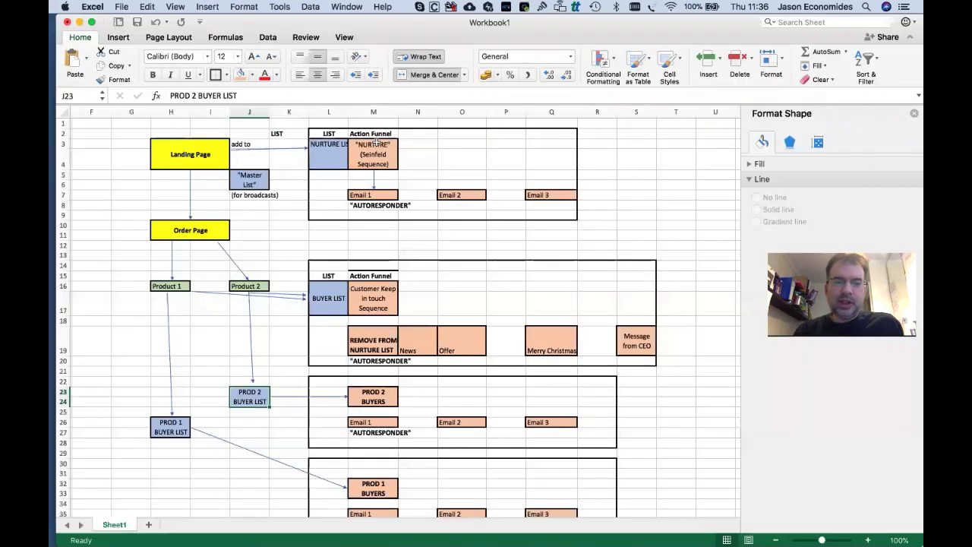
click(330, 149)
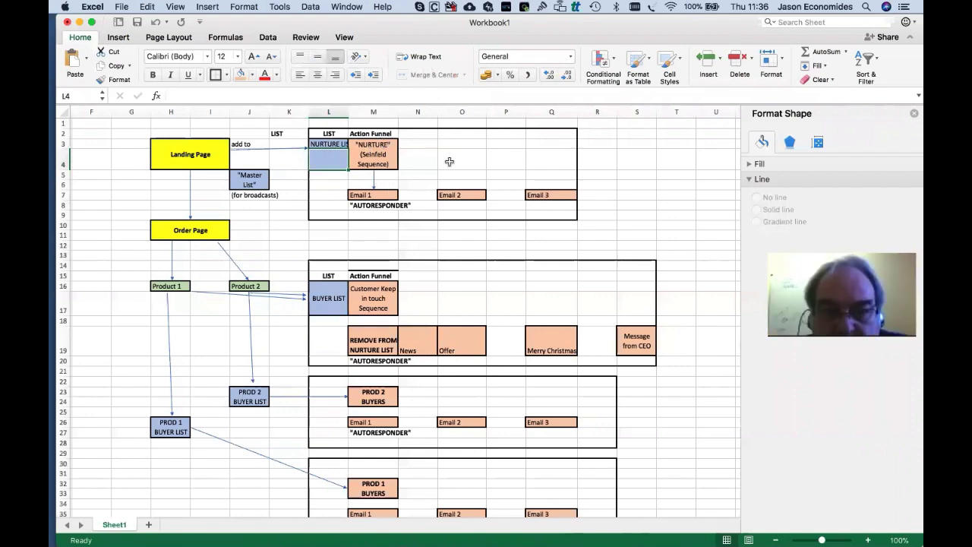
key(super+Tab)
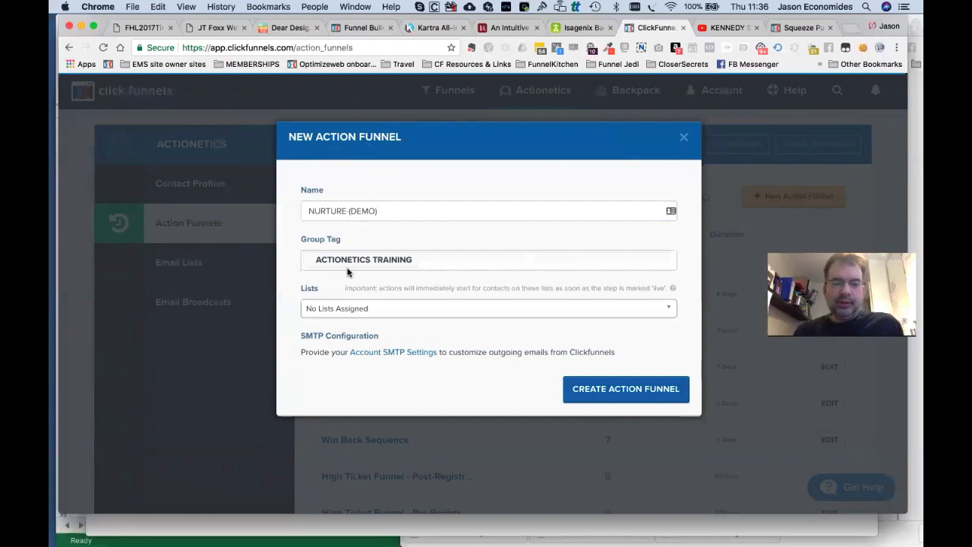
click(346, 309)
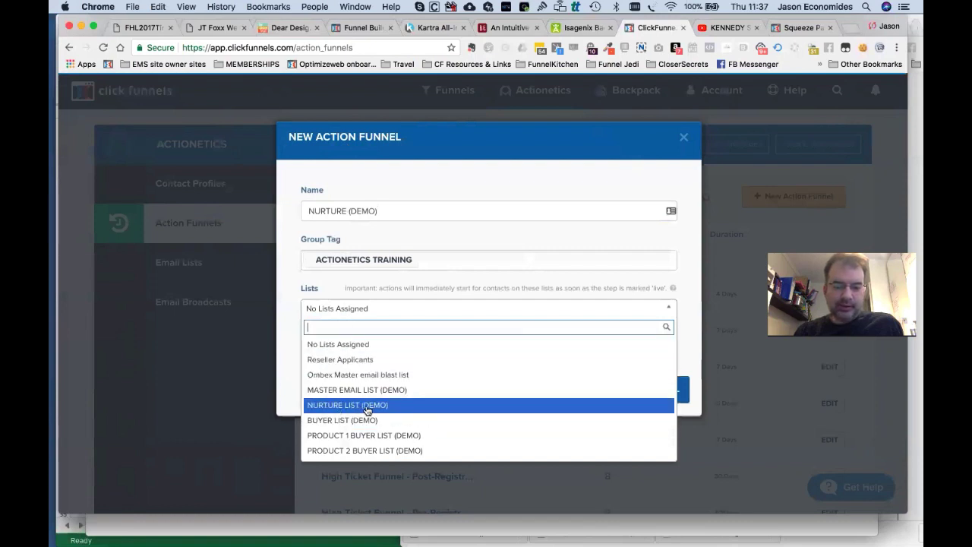
click(368, 407)
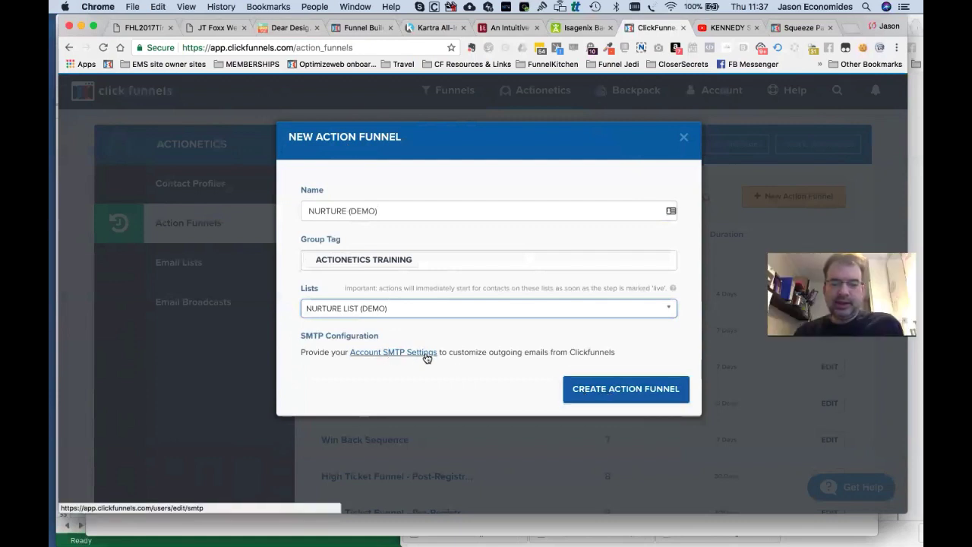
click(608, 405)
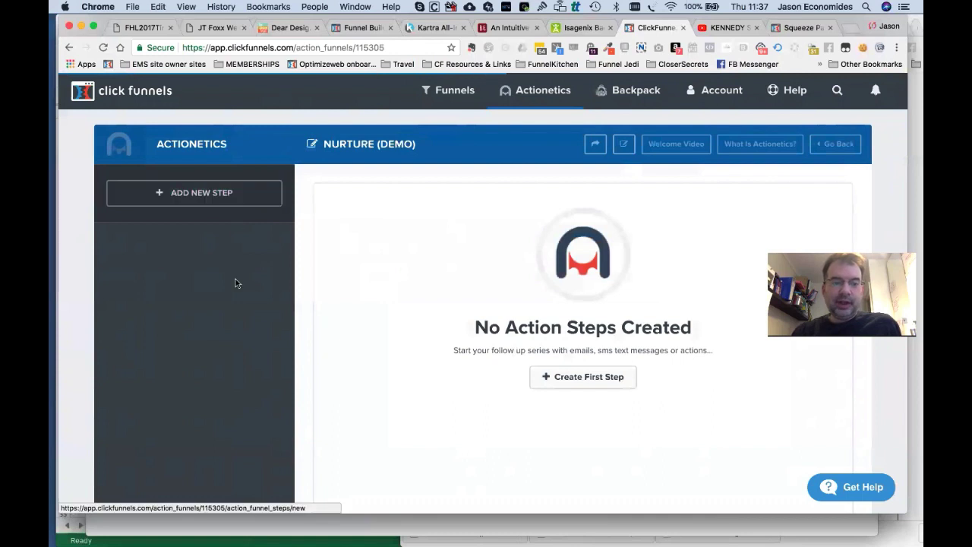
Start another action funnel named ALL BUYERS (DEMO) after checking the Excel diagram.
mouse_move(557, 89)
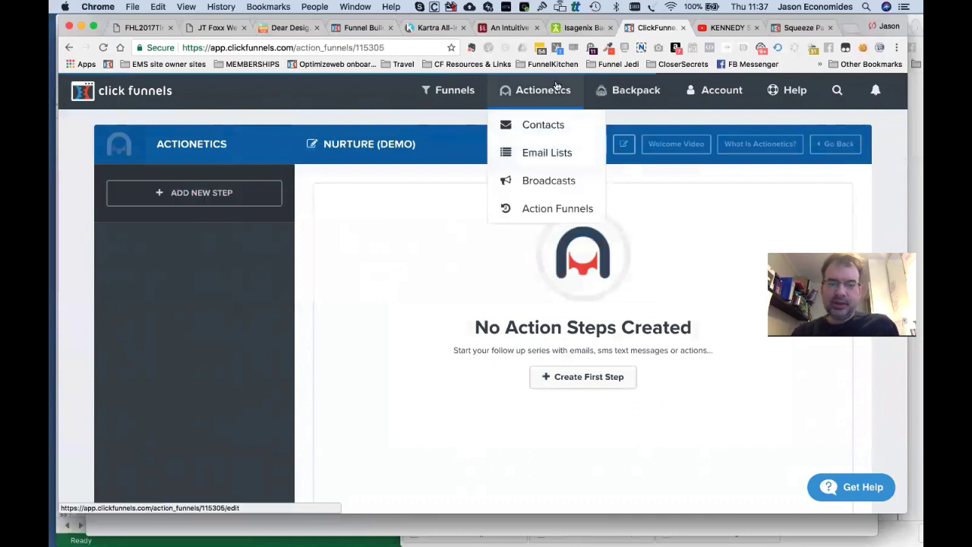
click(548, 208)
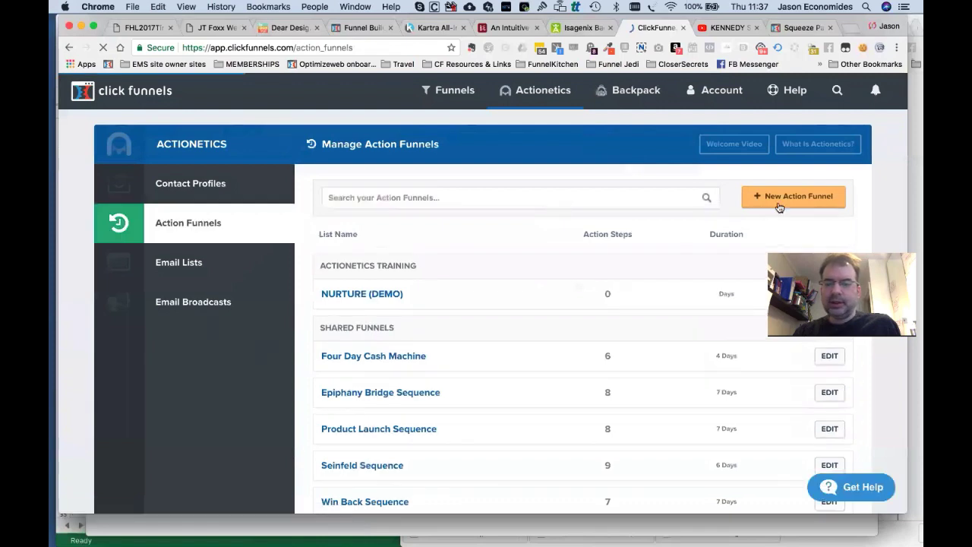
click(779, 200)
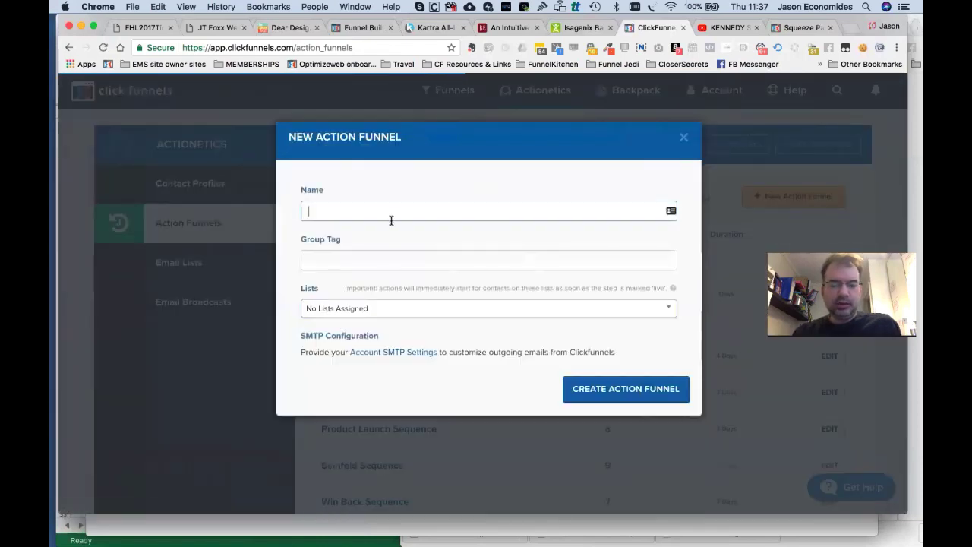
key(super+Tab)
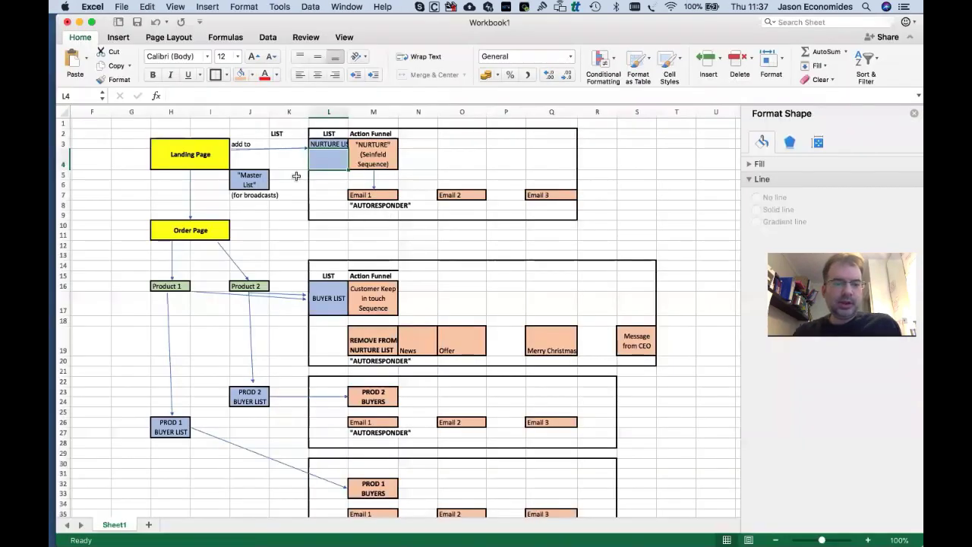
key(super+Tab)
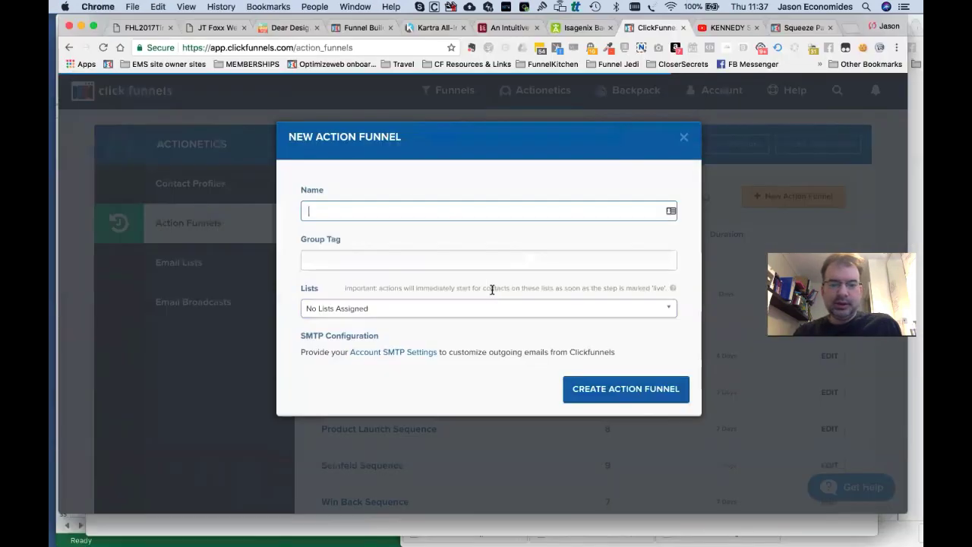
text(BUYER DEMO)
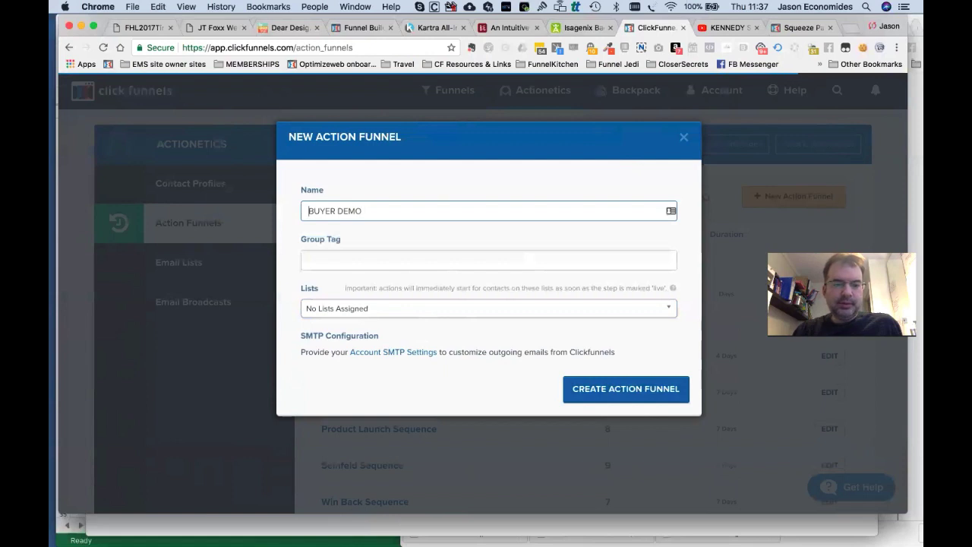
text(ALL )
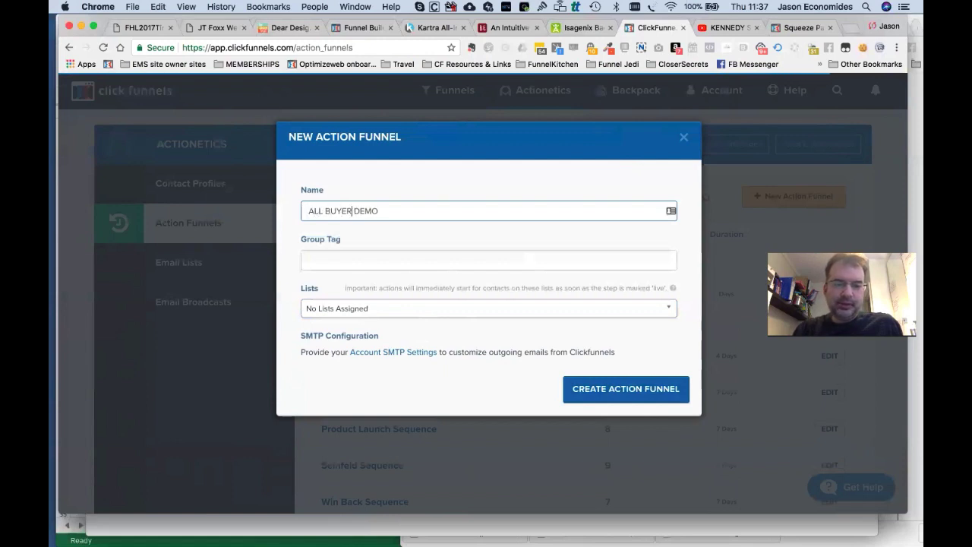
text(S)
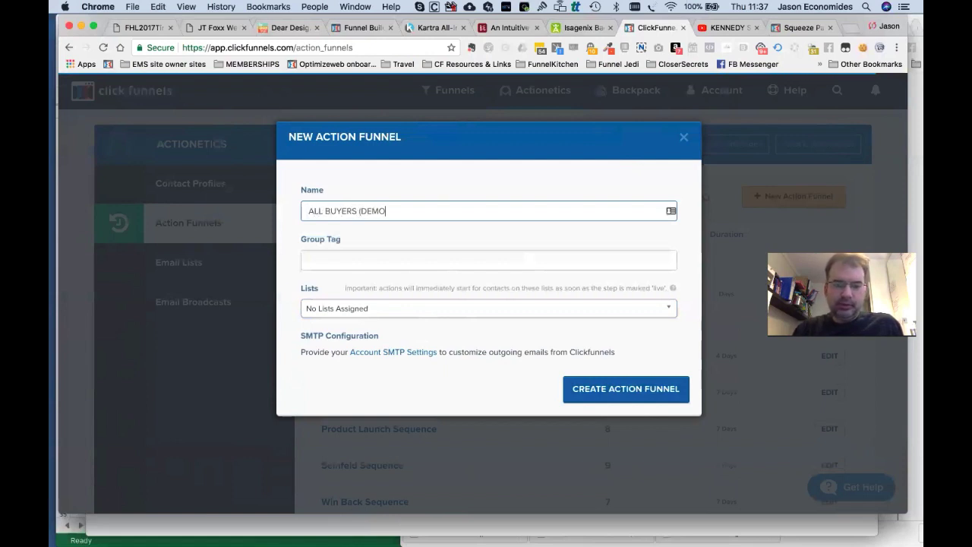
text())
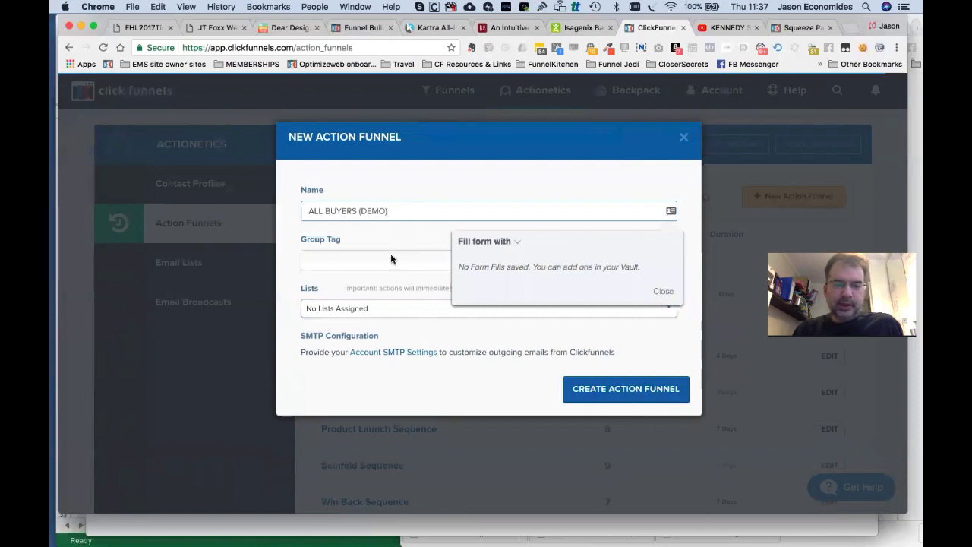
Tag it ACTIONETICS TRAINING, attach BUYER LIST (DEMO), and create the action funnel.
click(391, 259)
click(367, 285)
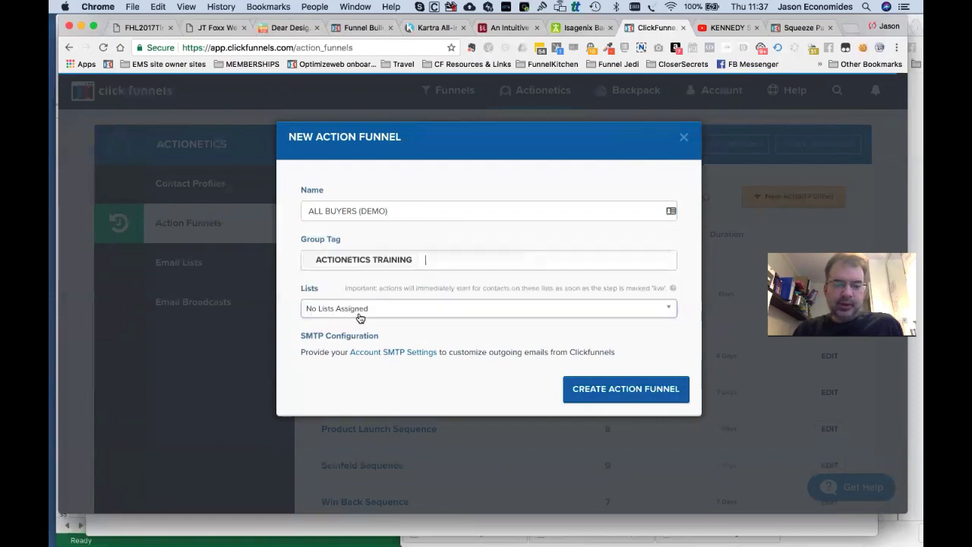
click(363, 316)
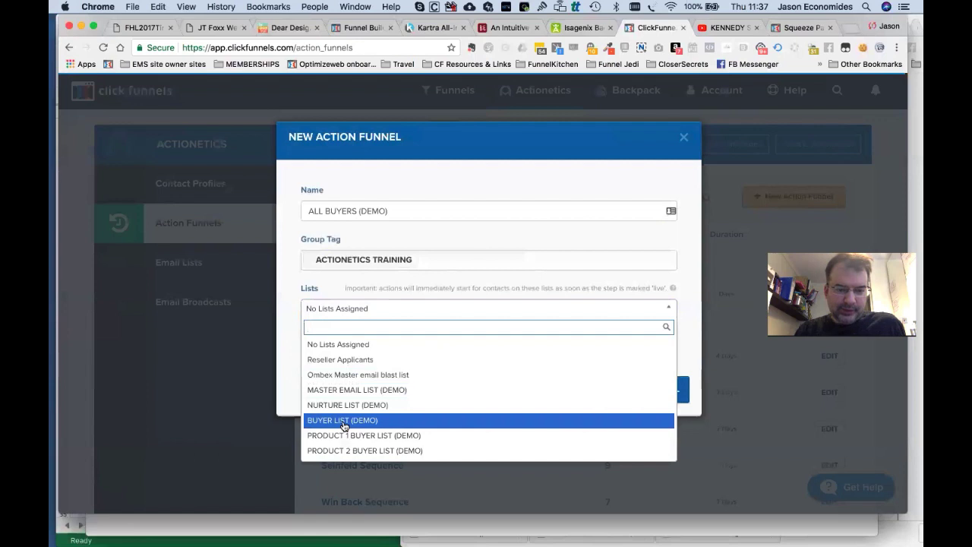
click(342, 422)
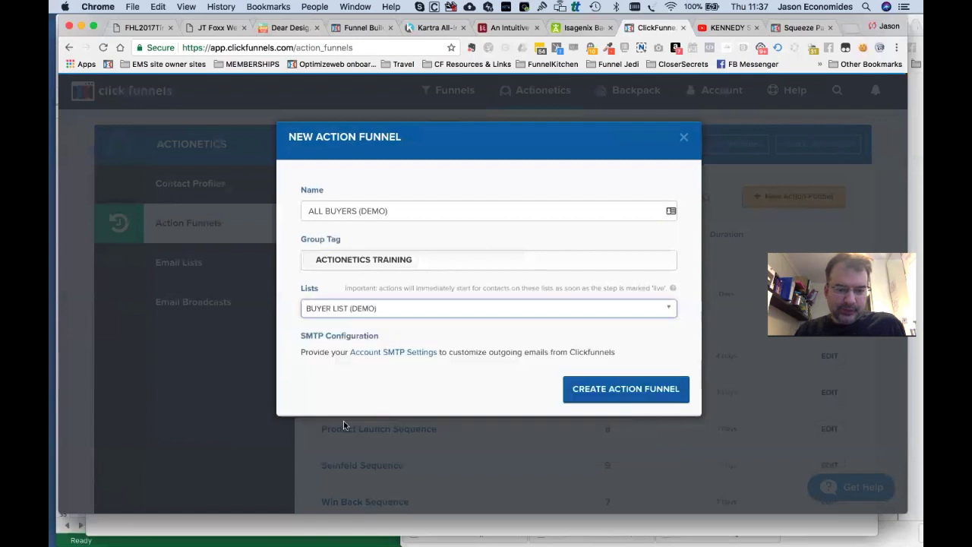
click(606, 389)
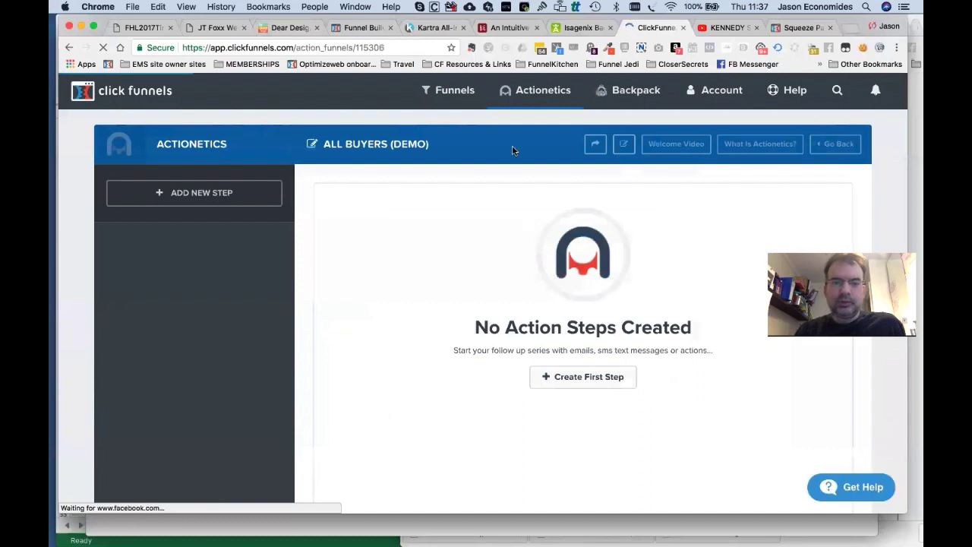
mouse_move(531, 104)
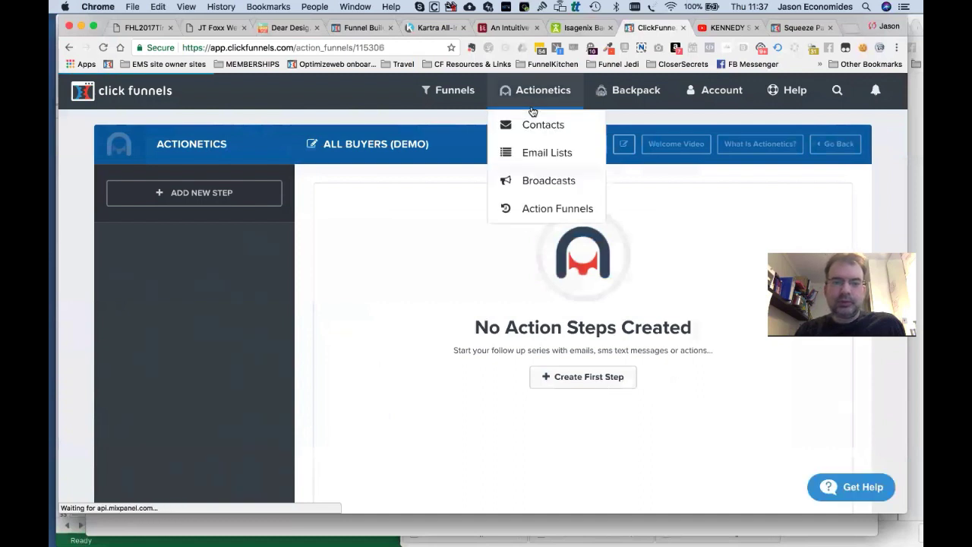
click(535, 212)
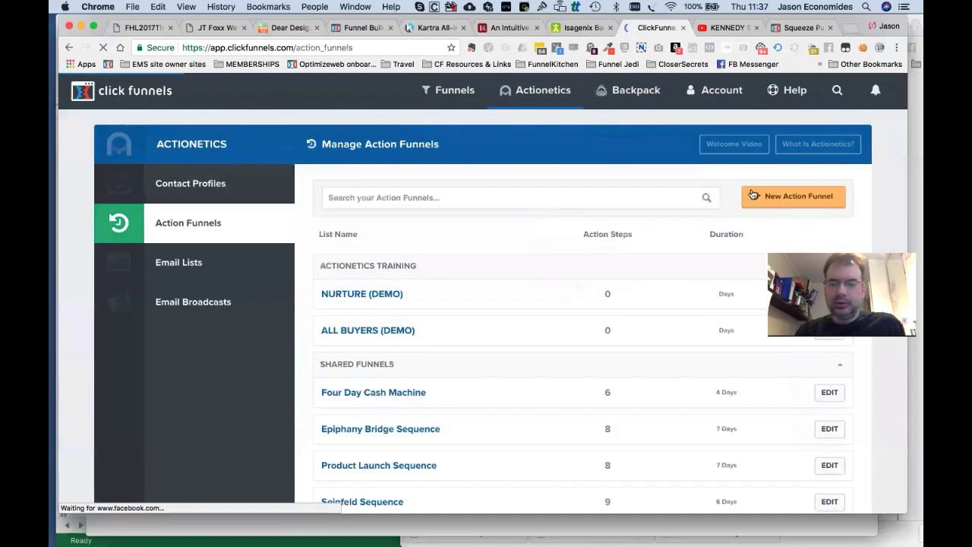
Create PRODUCT 1 BUYERS (DEMO) tagged ACTIONETICS TRAINING with PRODUCT 1 BUYER LIST (DEMO) attached.
click(775, 199)
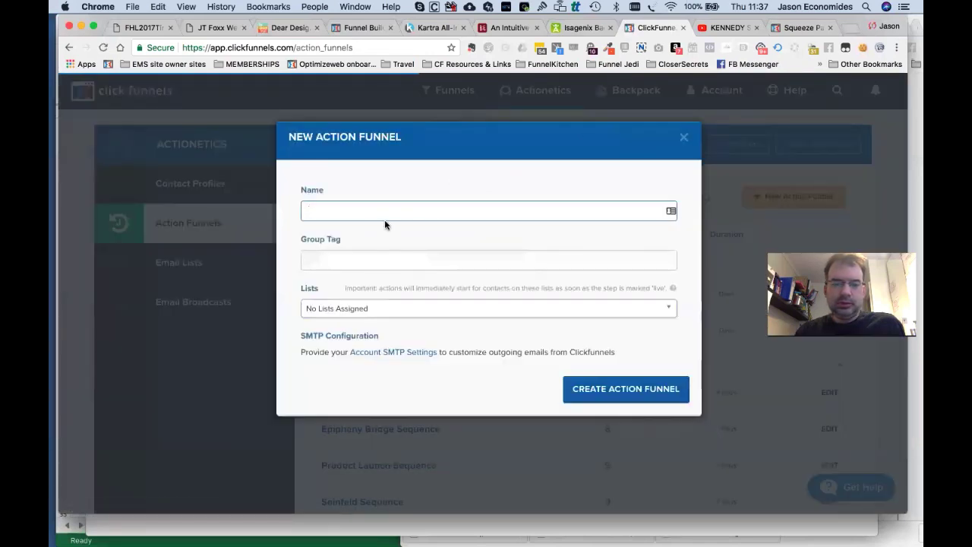
key(super+Tab)
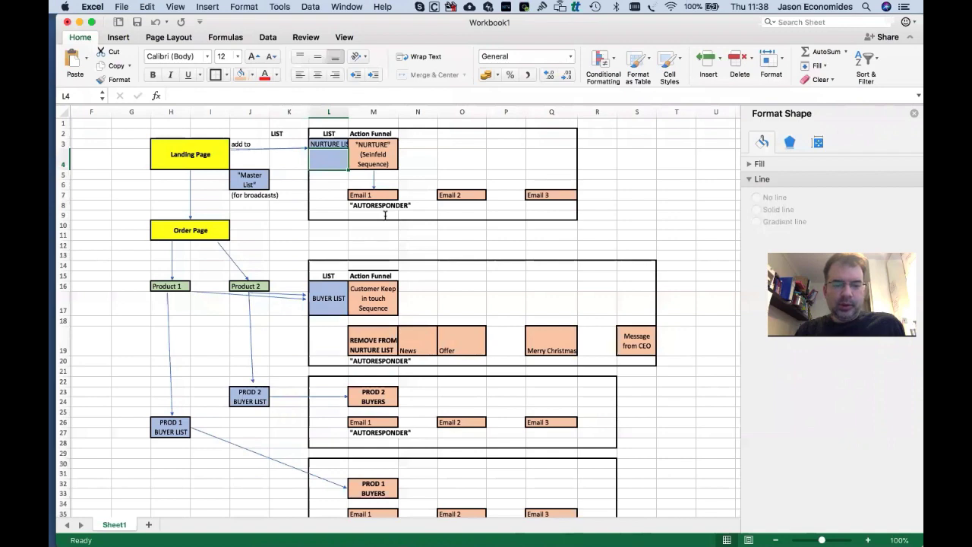
key(super+Tab)
text(PROD)
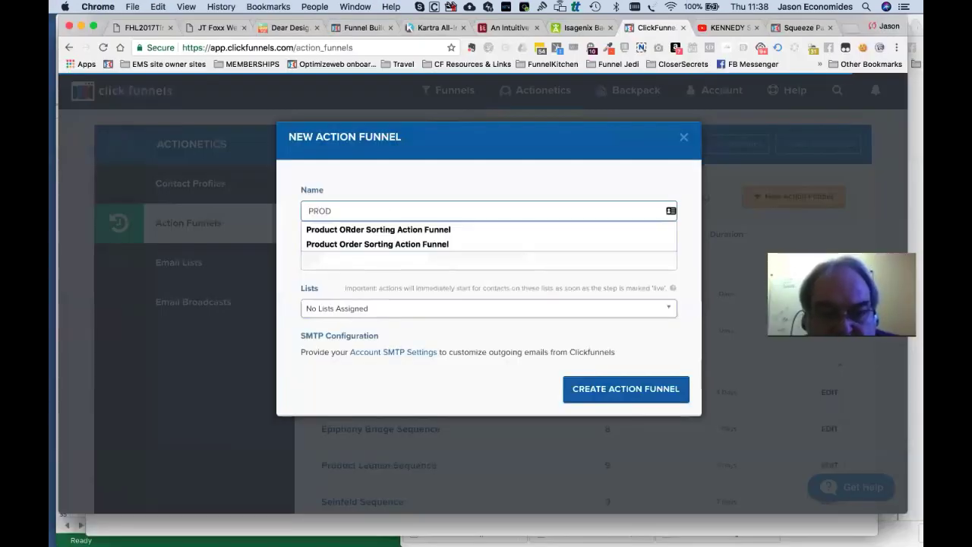
text(UCT 1 BUYER)
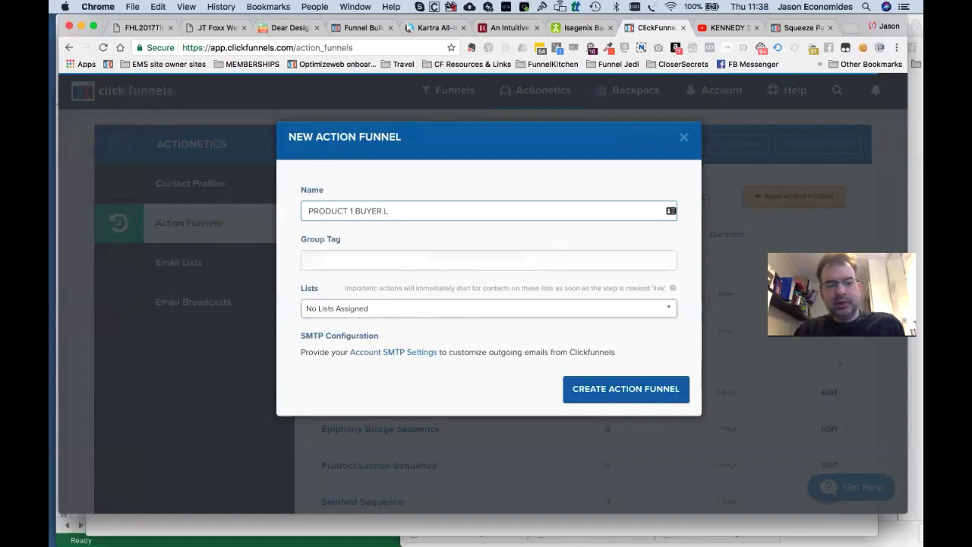
click(375, 263)
click(359, 282)
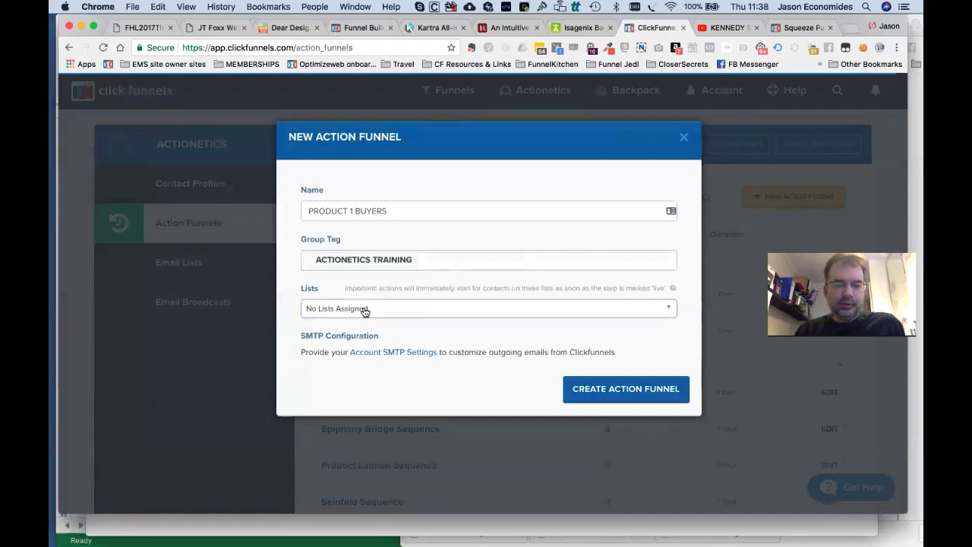
click(365, 310)
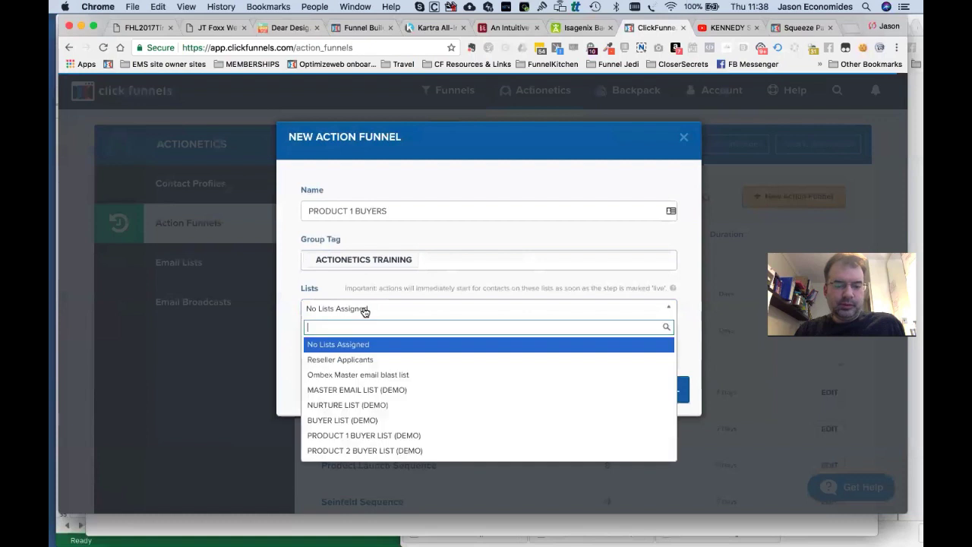
click(404, 436)
click(397, 211)
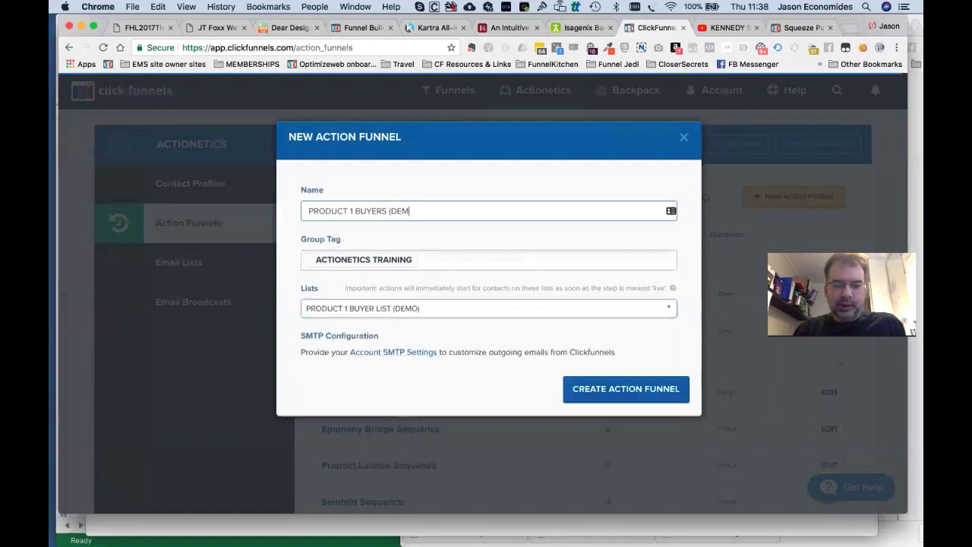
triple_click(447, 210)
key(super+c)
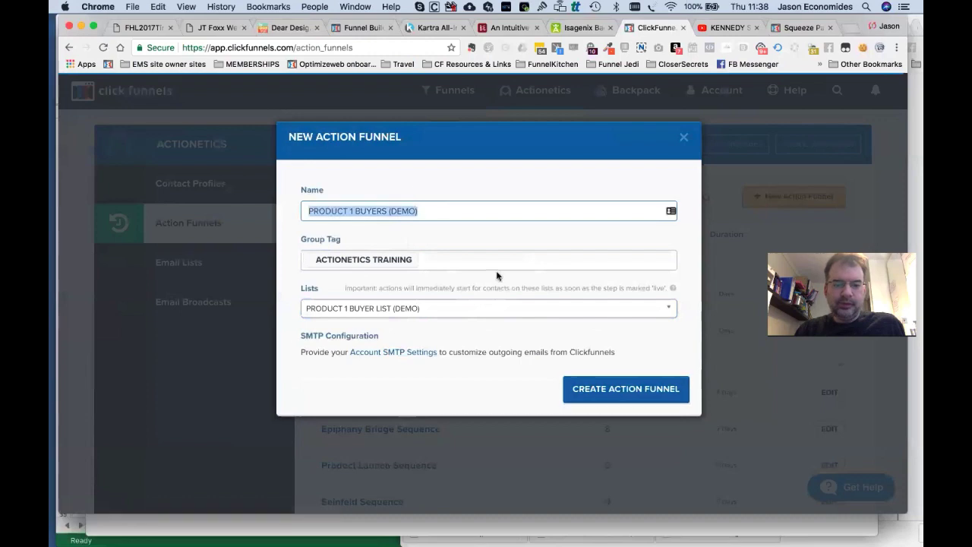
click(588, 391)
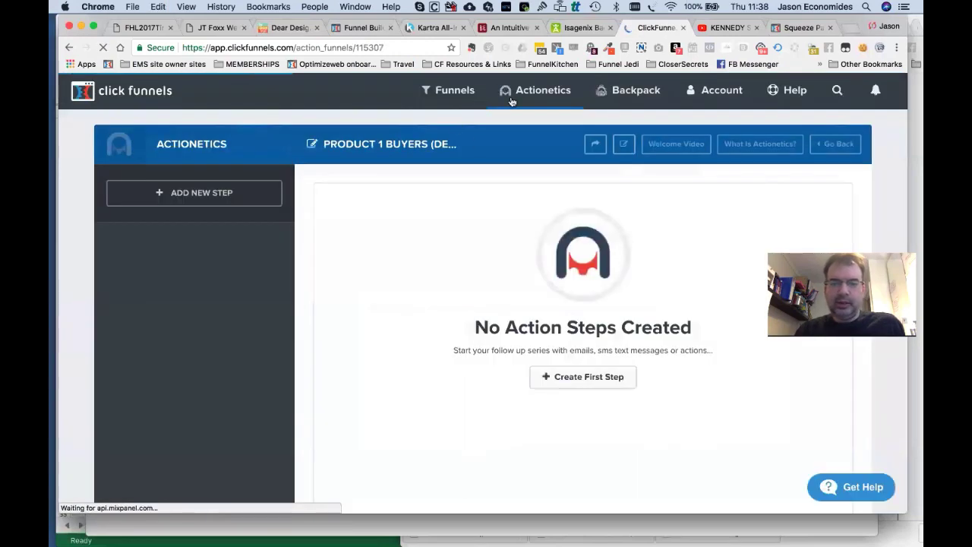
Create PRODUCT 2 BUYERS (DEMO) tagged ACTIONETICS TRAINING with PRODUCT 2 BUYER LIST (DEMO) attached.
mouse_move(513, 95)
click(534, 207)
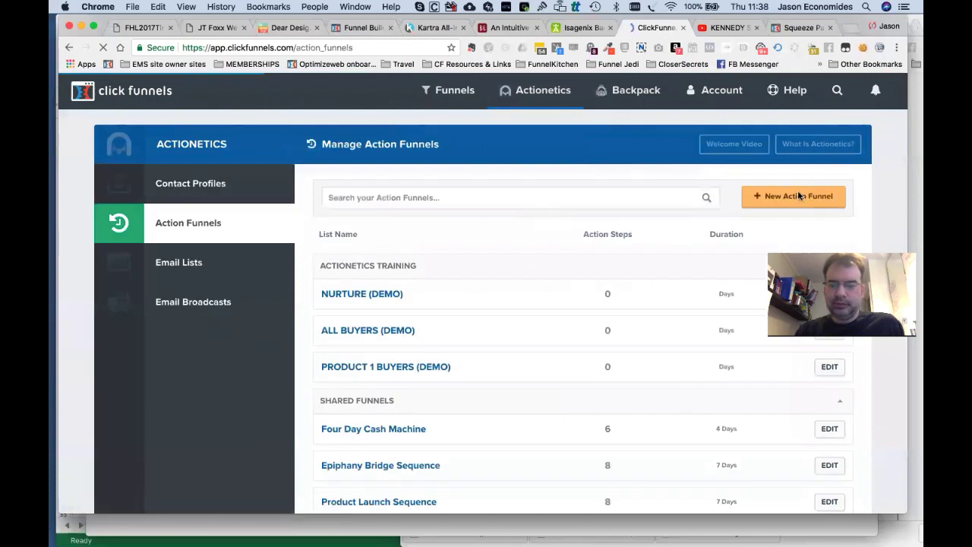
click(810, 202)
key(super+v)
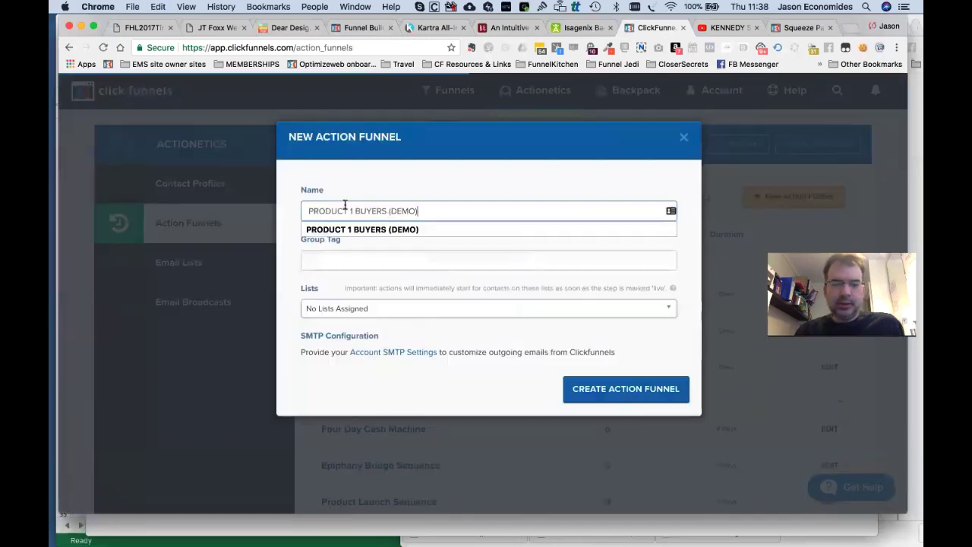
text(2)
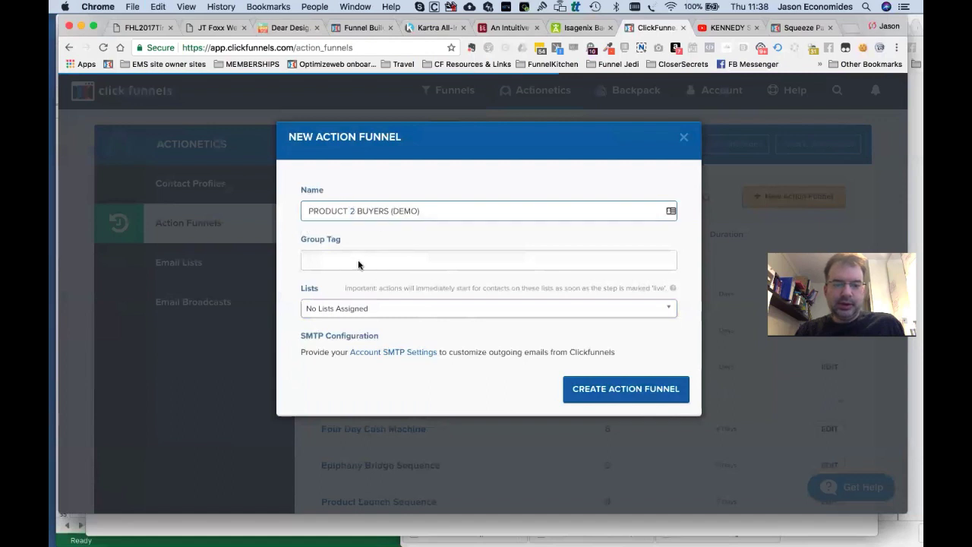
click(358, 265)
click(354, 283)
click(379, 306)
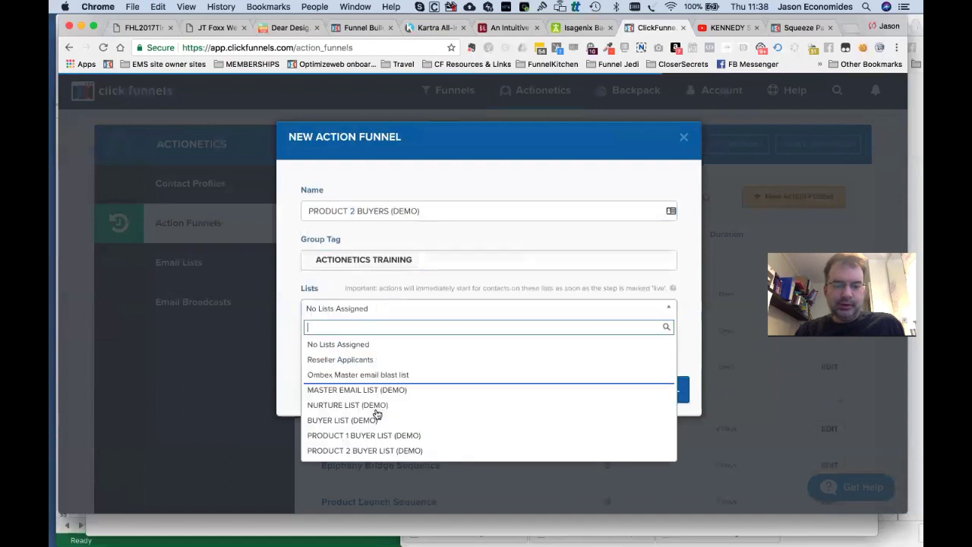
click(372, 448)
click(603, 394)
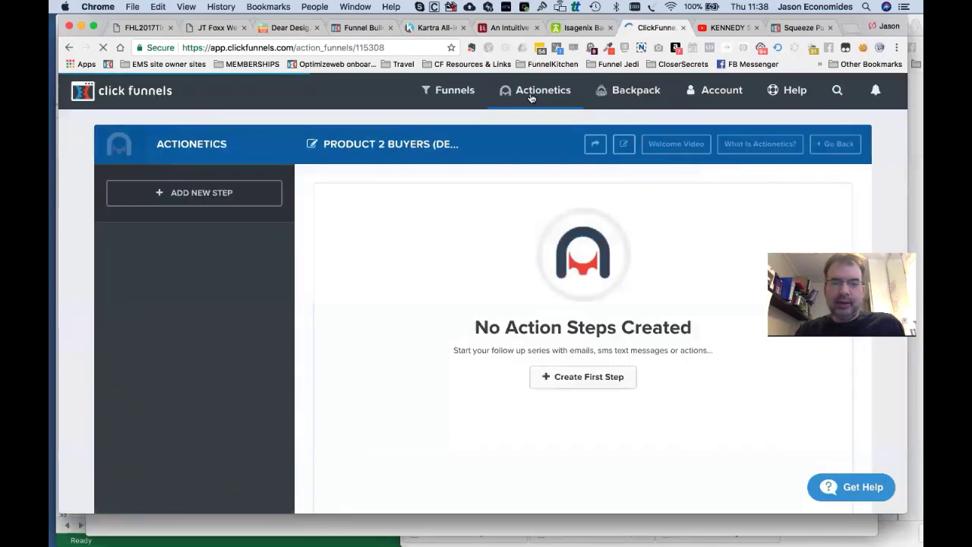
mouse_move(532, 97)
click(542, 156)
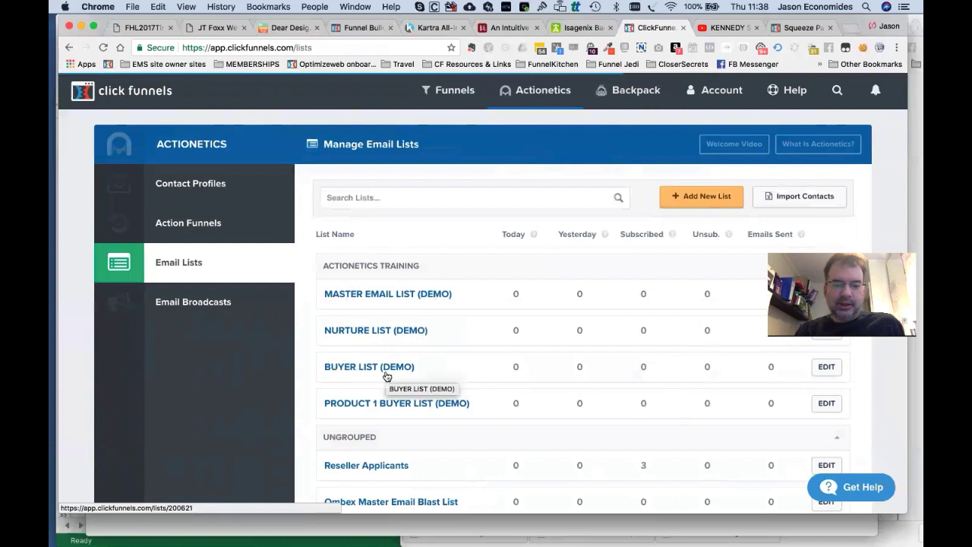
Edit PRODUCT 2 BUYER LIST (DEMO) to add the ACTIONETICS TRAINING group tag and update it.
scroll(357, 395, down, 3)
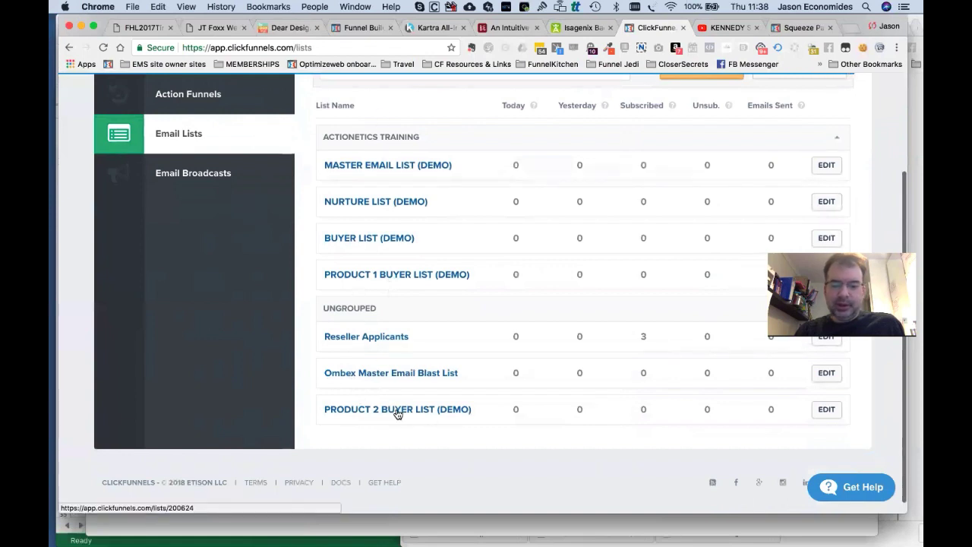
click(830, 416)
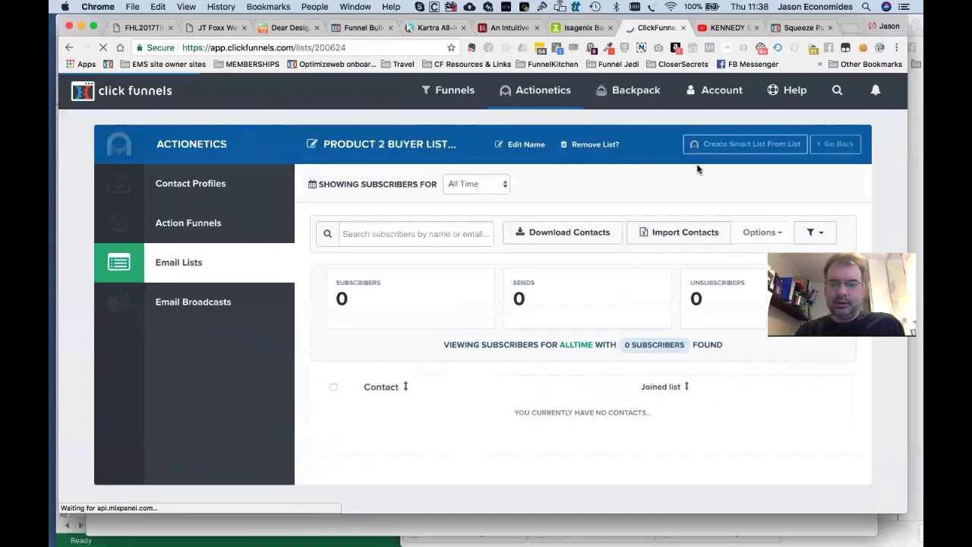
click(523, 144)
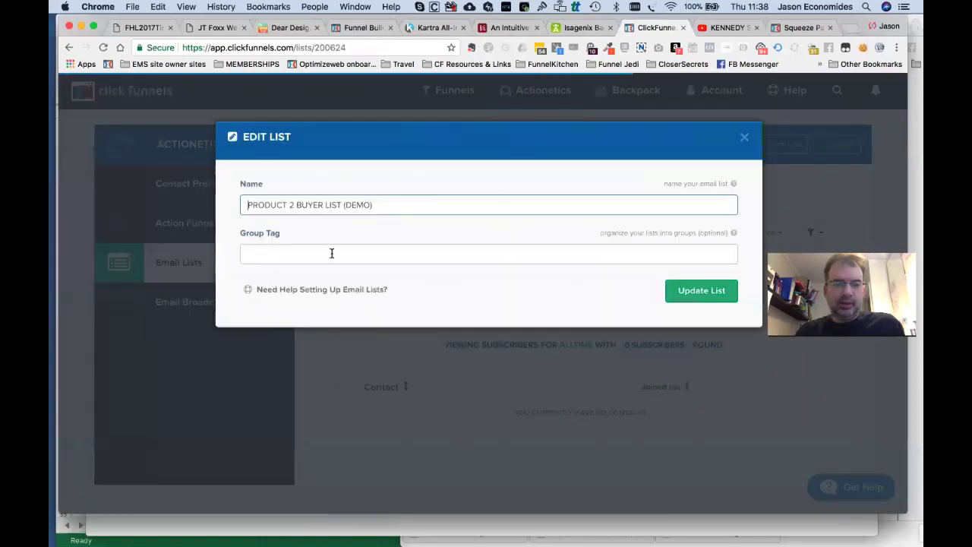
click(331, 256)
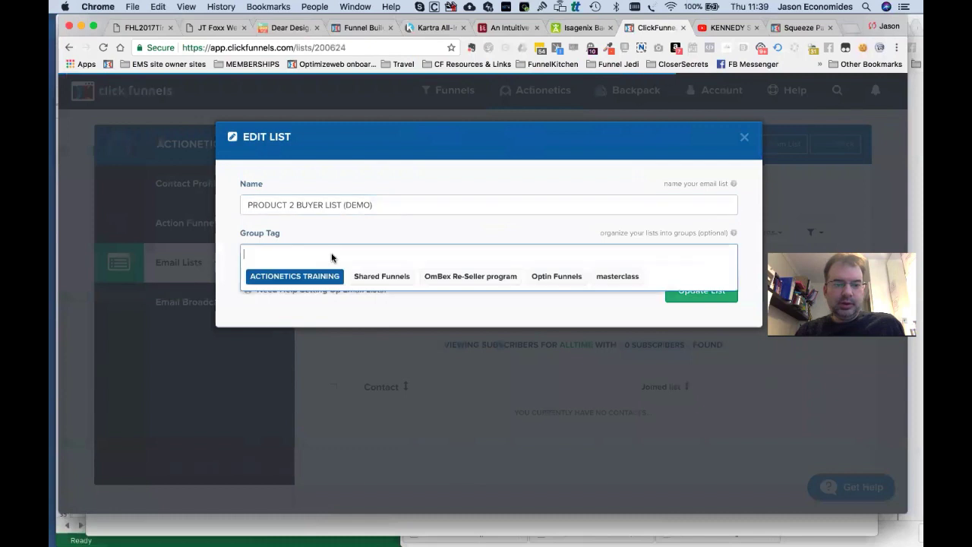
click(284, 278)
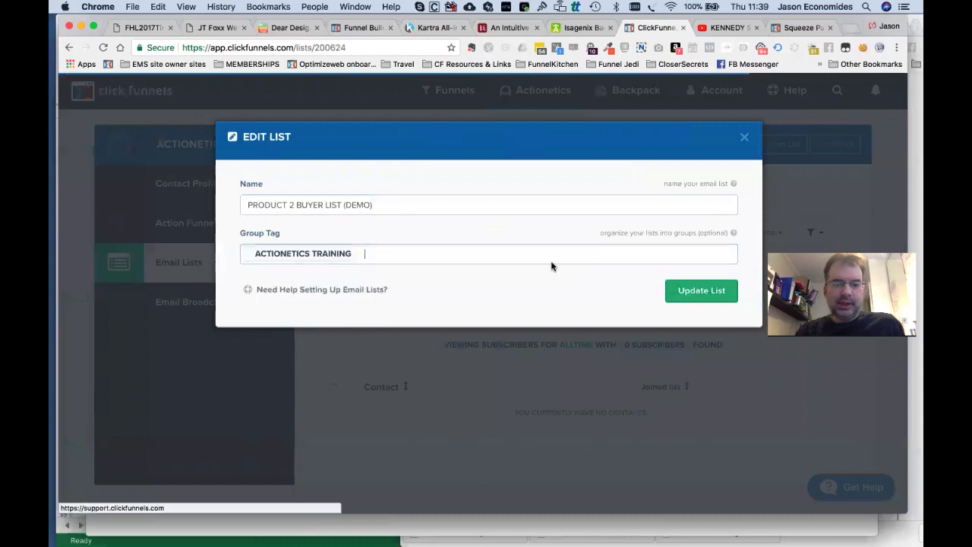
click(715, 294)
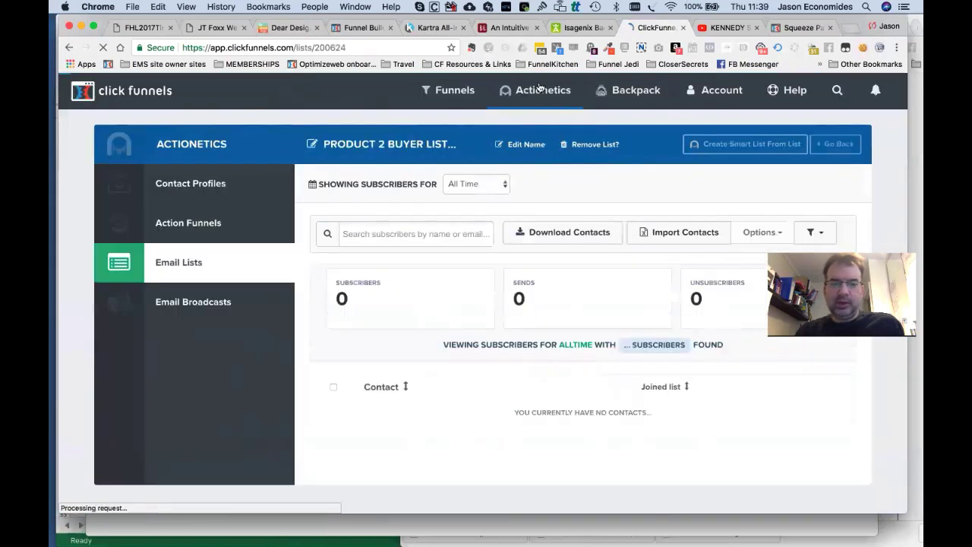
Open the Actionetics Email Lists overview and collapse, then re-expand, the ACTIONETICS TRAINING group.
mouse_move(543, 90)
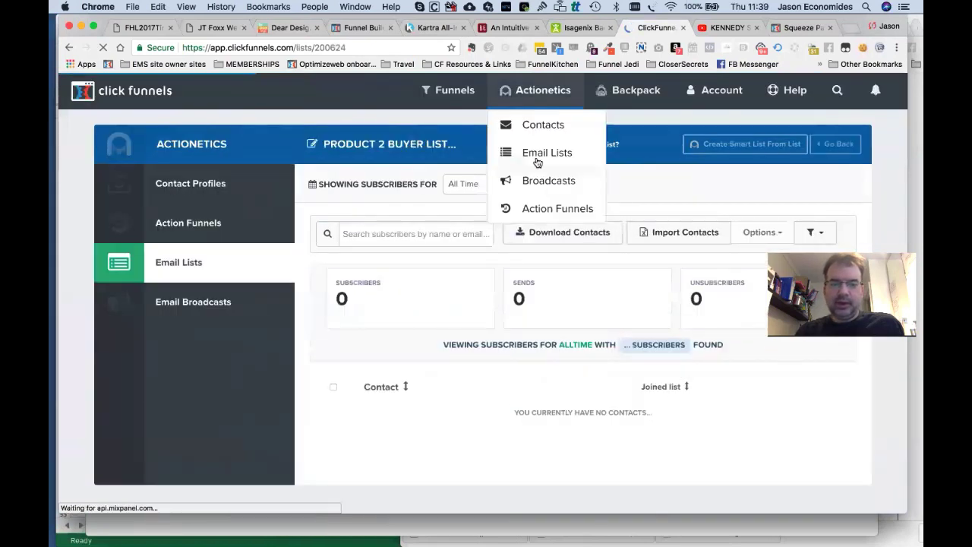
click(541, 158)
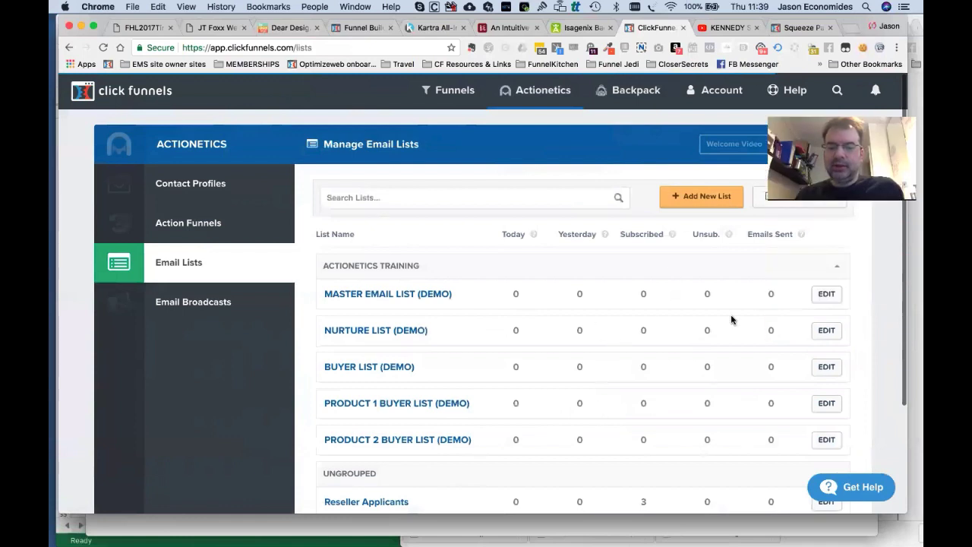
click(624, 261)
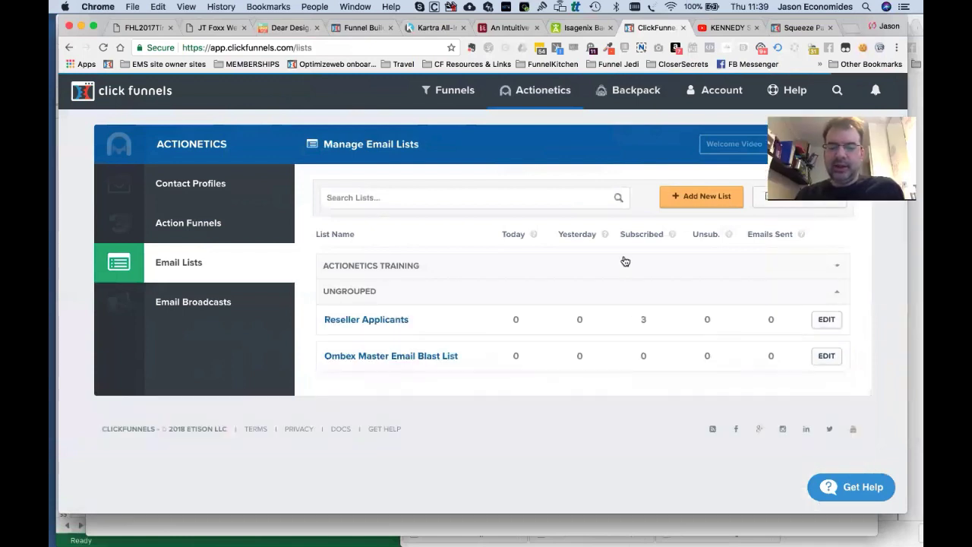
click(624, 261)
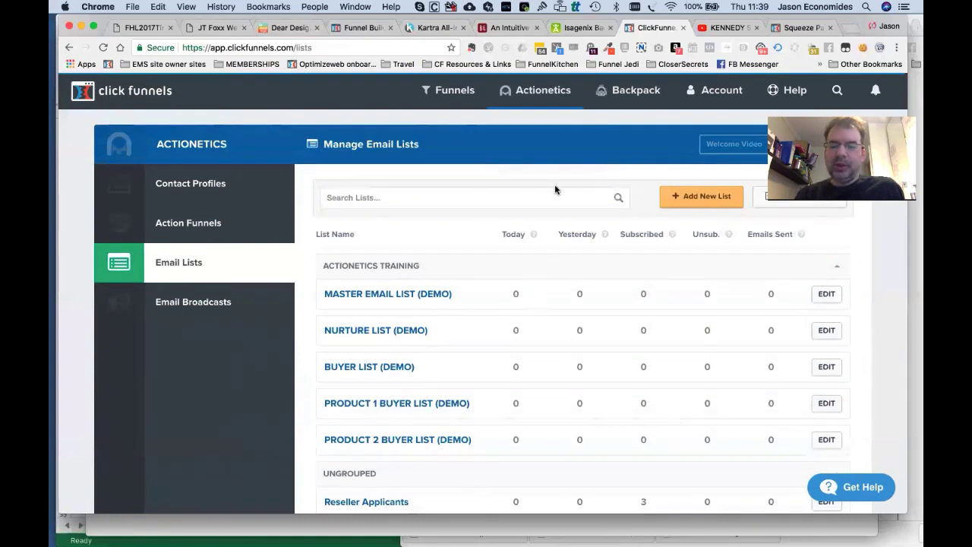
View the MASTER EMAIL LIST (DEMO) details, then go back to the email lists overview.
click(406, 299)
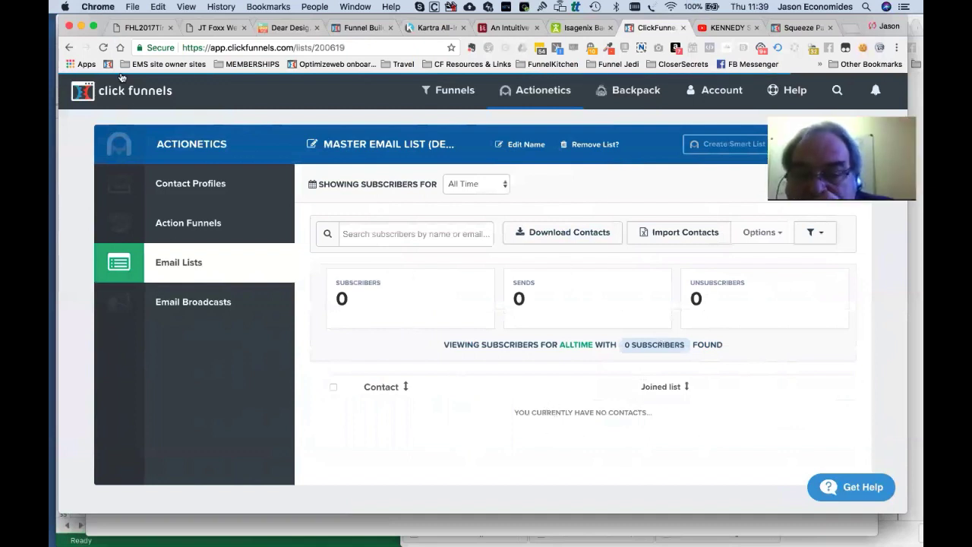
click(67, 47)
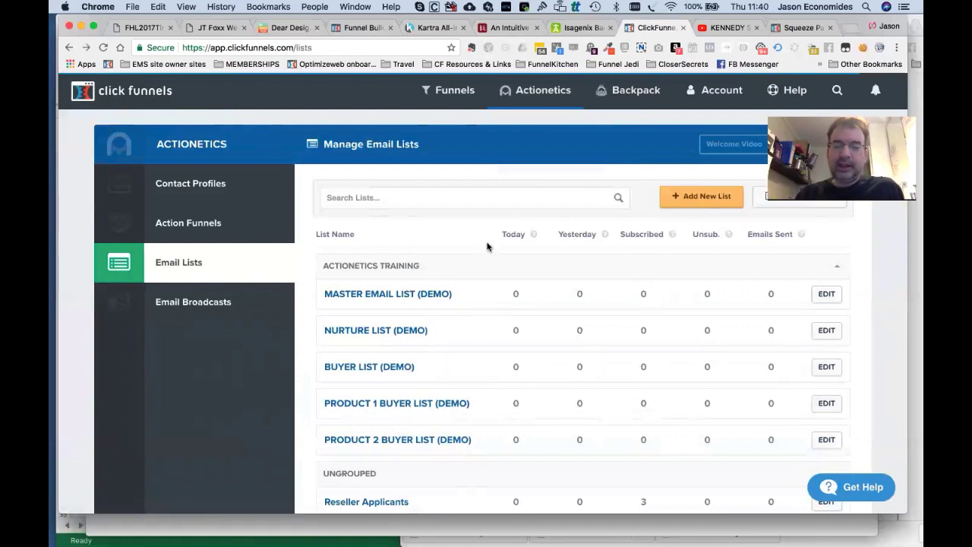
scroll(507, 477, down, 3)
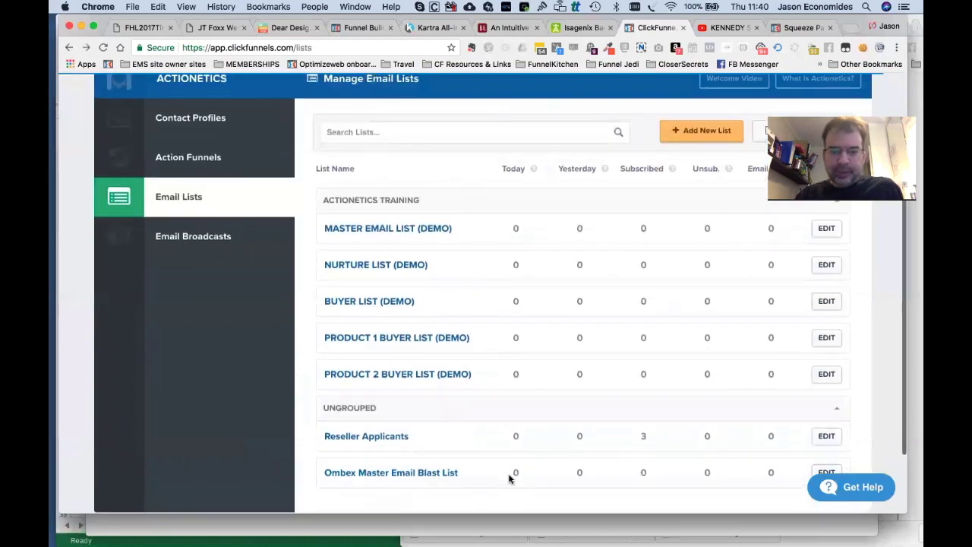
scroll(509, 473, up, 3)
mouse_move(532, 85)
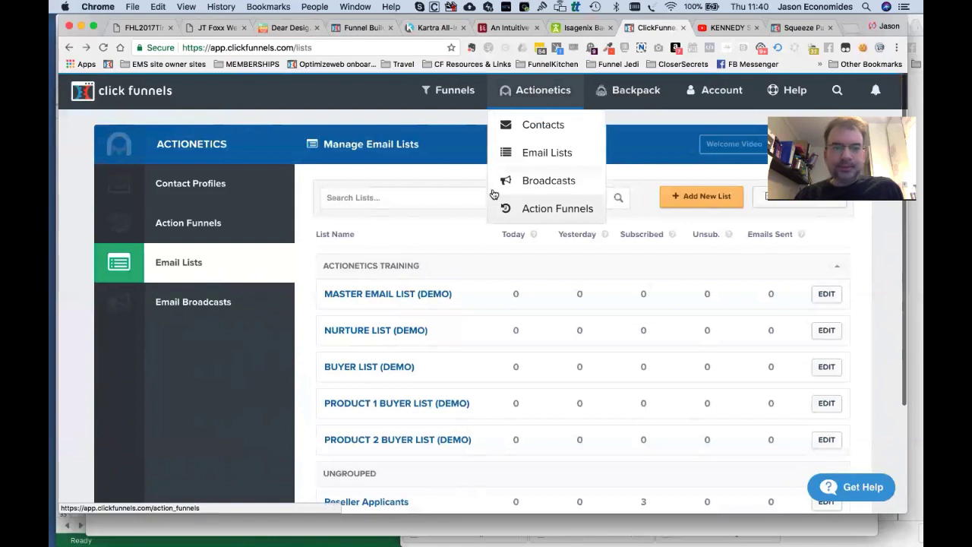
mouse_move(460, 97)
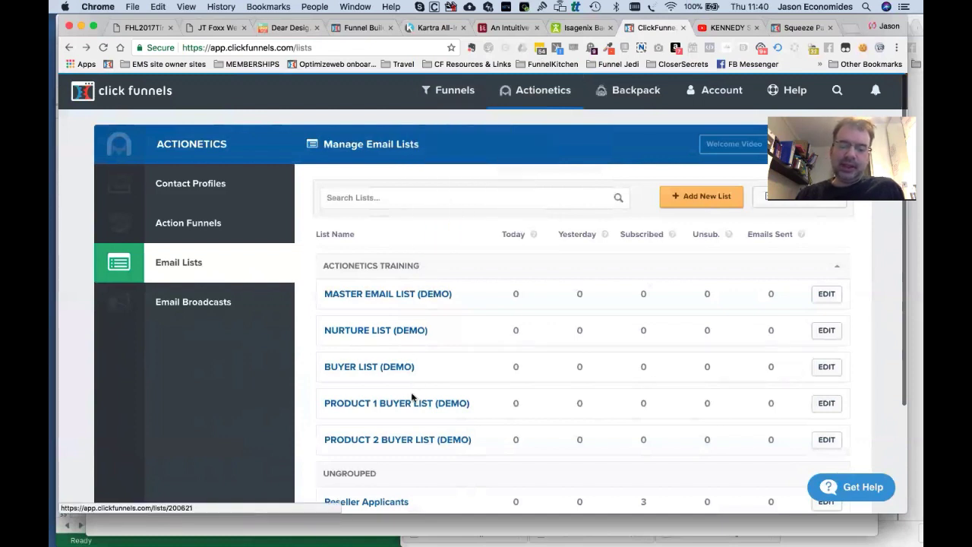
Open the ACTIONETICS DEMO funnel from the funnels overview, then switch to the Excel diagram.
click(455, 95)
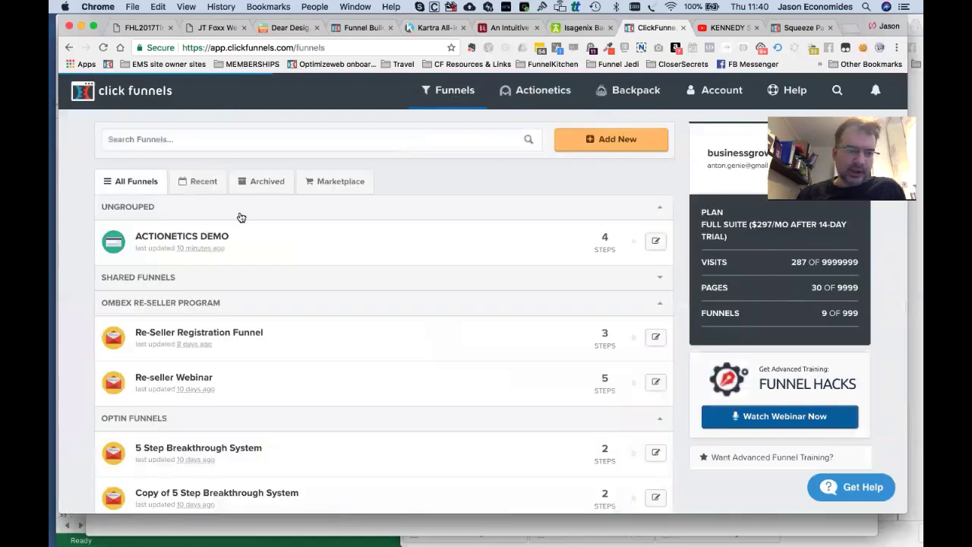
click(198, 237)
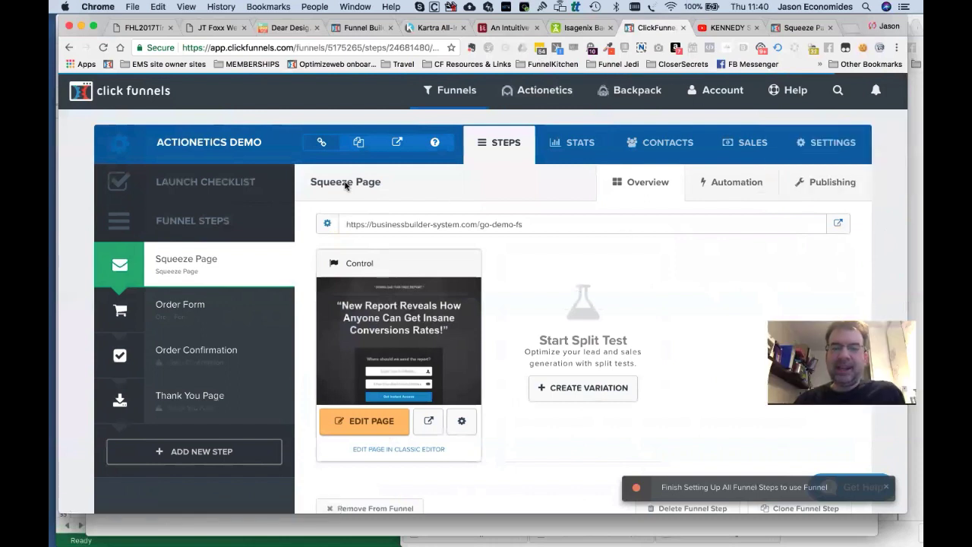
key(super+Tab)
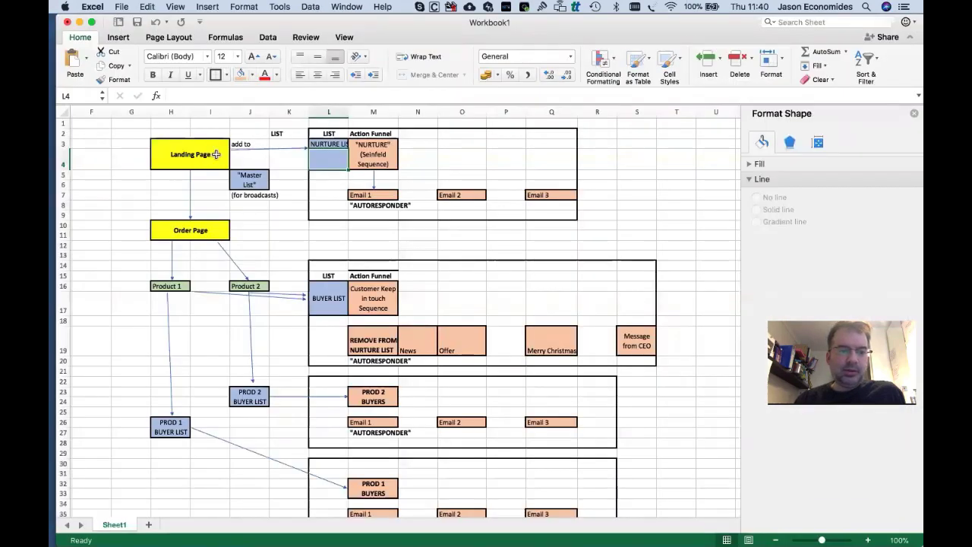
Read the NURTURE LIST label in cells L3 and L4 of the diagram, then return to ClickFunnels.
click(338, 143)
click(337, 167)
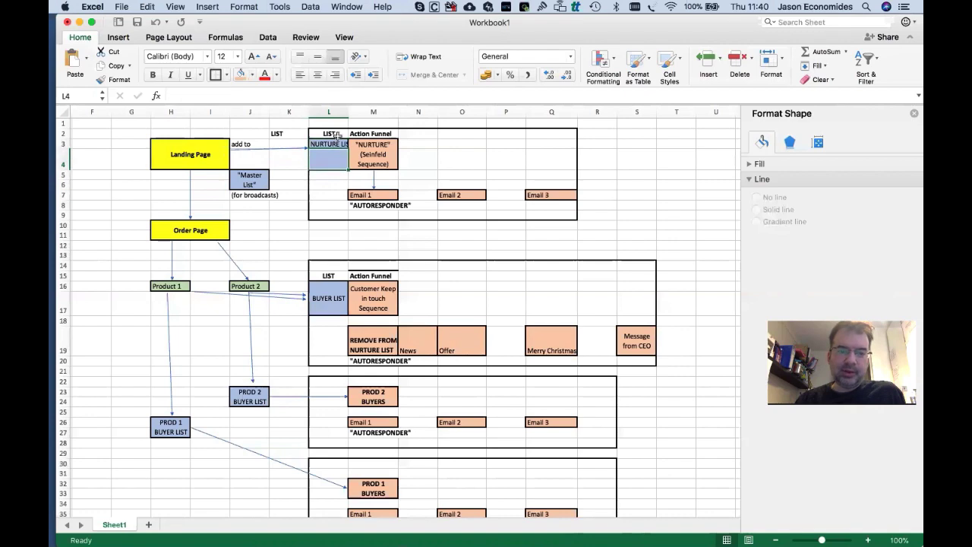
click(338, 135)
click(337, 161)
click(331, 143)
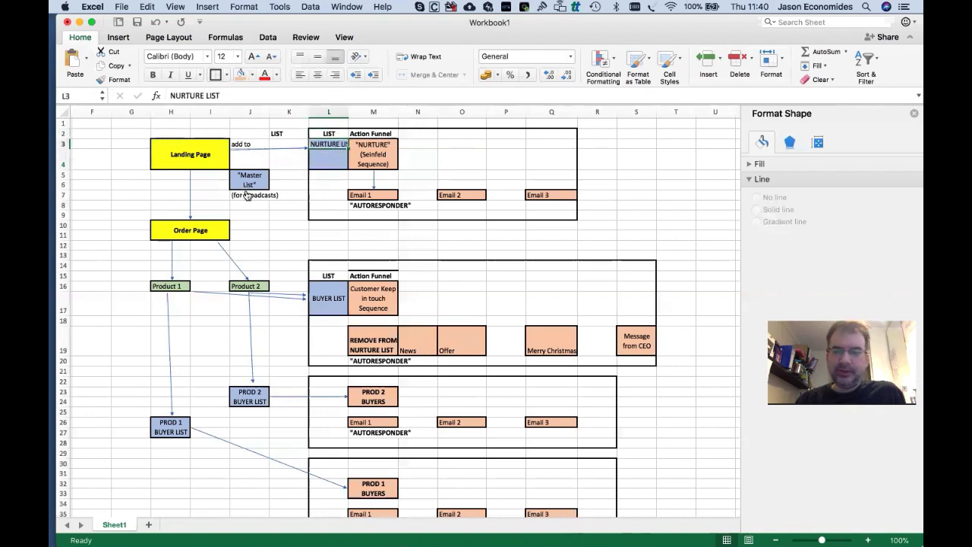
key(super+Tab)
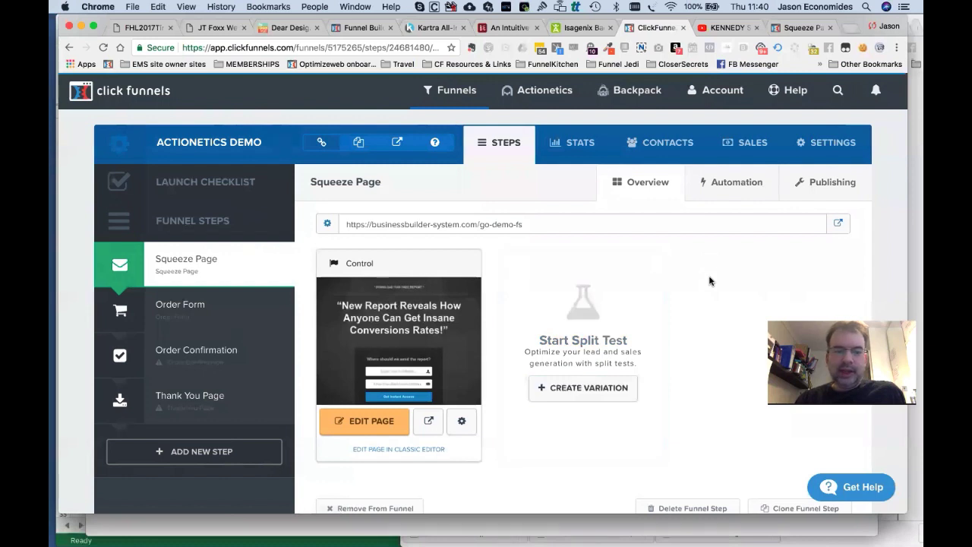
In the Squeeze Page automation, start a new action named 'Add to Master Email List'.
click(734, 189)
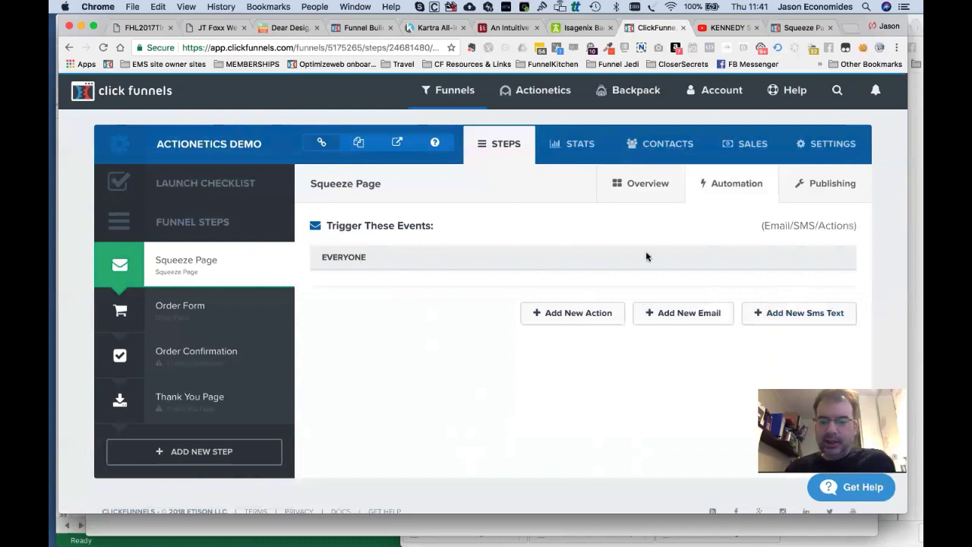
click(576, 314)
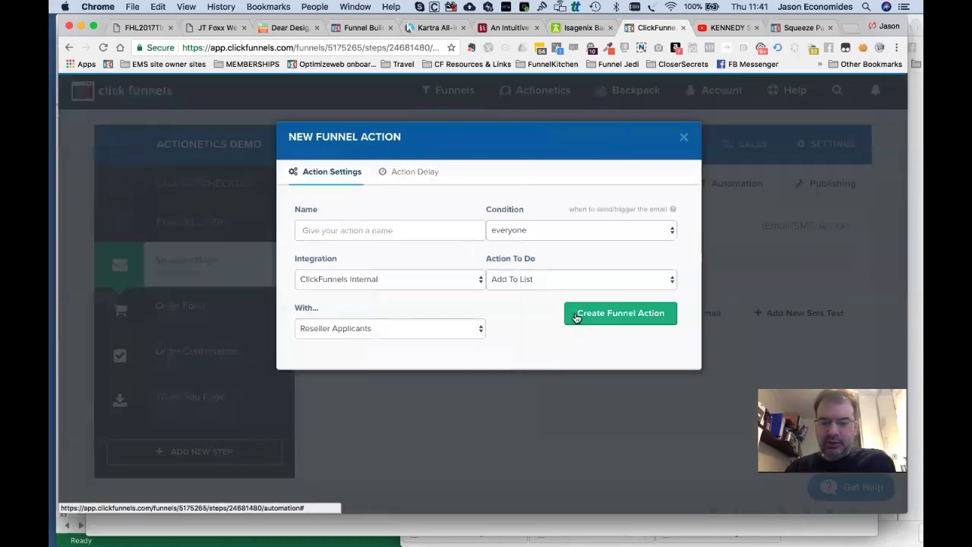
click(418, 232)
text(Add )
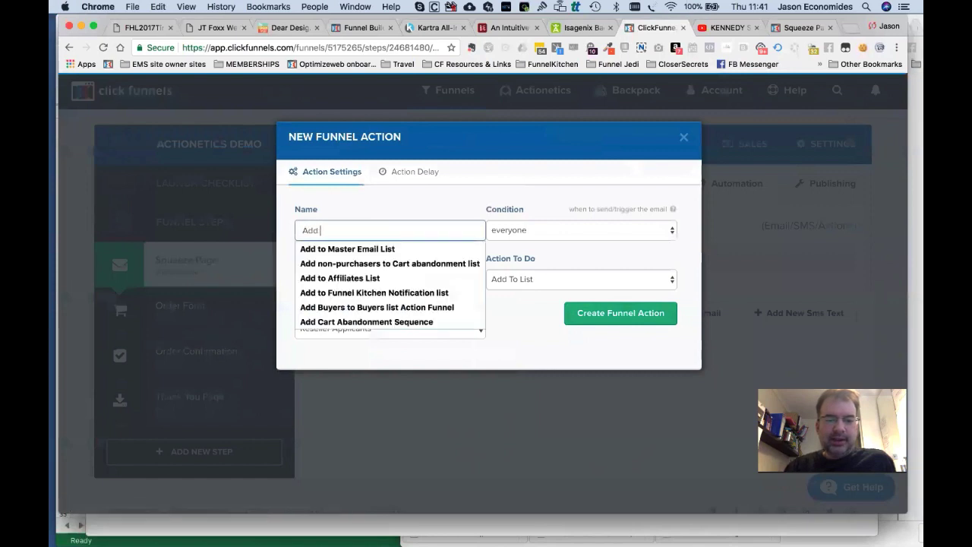
text(to)
key(Down)
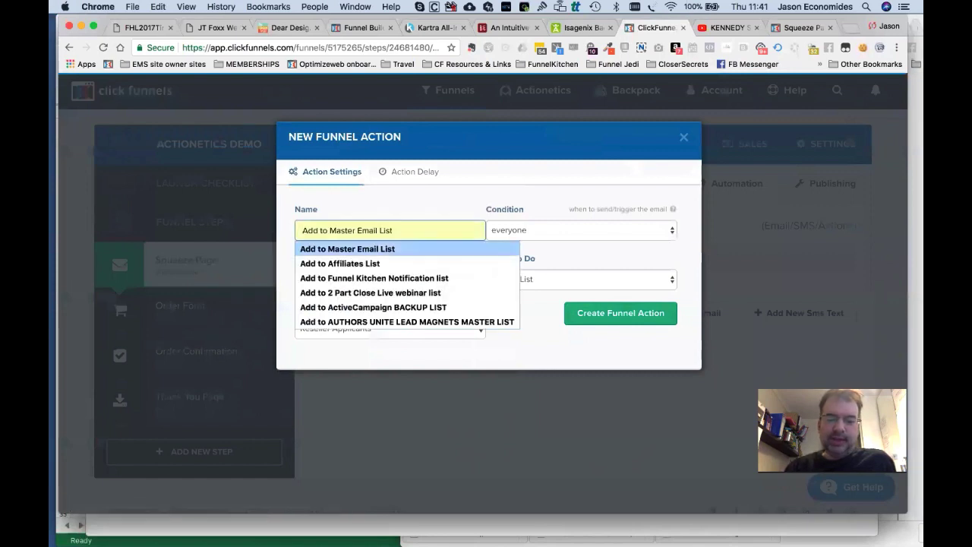
key(Escape)
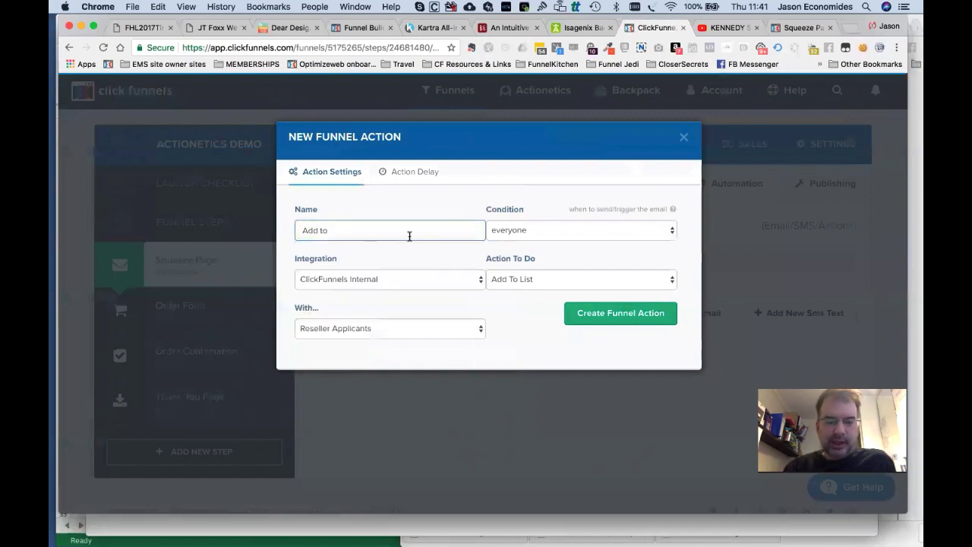
click(378, 232)
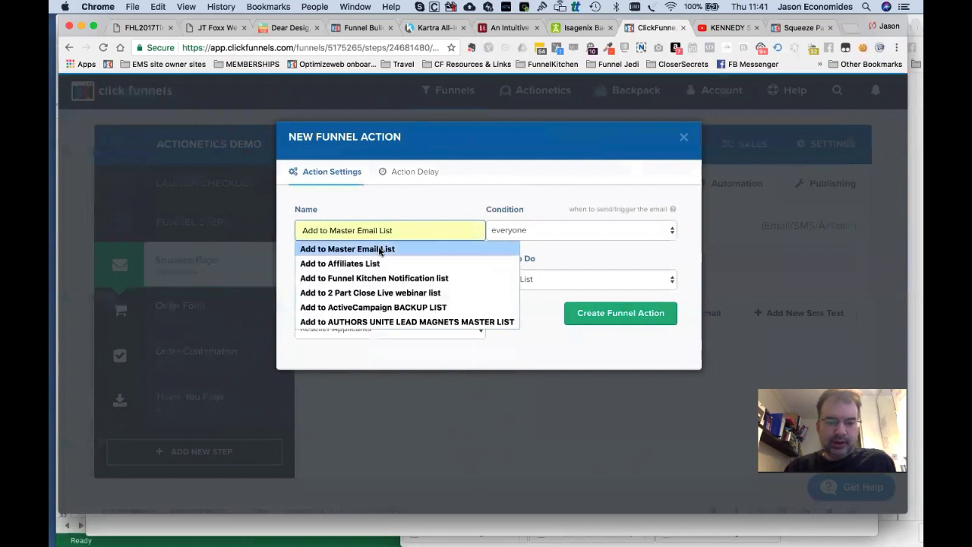
click(380, 249)
Keep everyone, ClickFunnels Internal and Add To List, target MASTER EMAIL LIST (DEMO), and create the action.
click(529, 239)
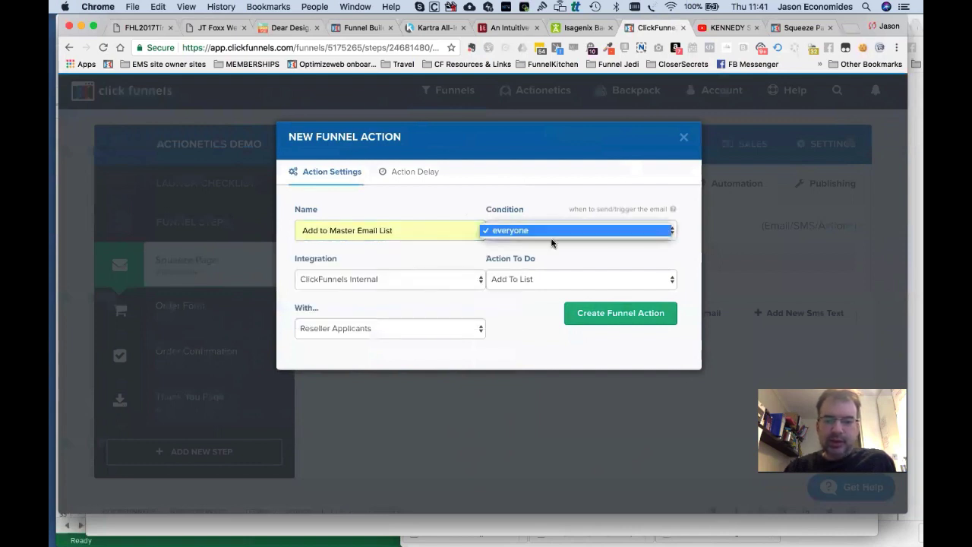
click(510, 236)
click(406, 280)
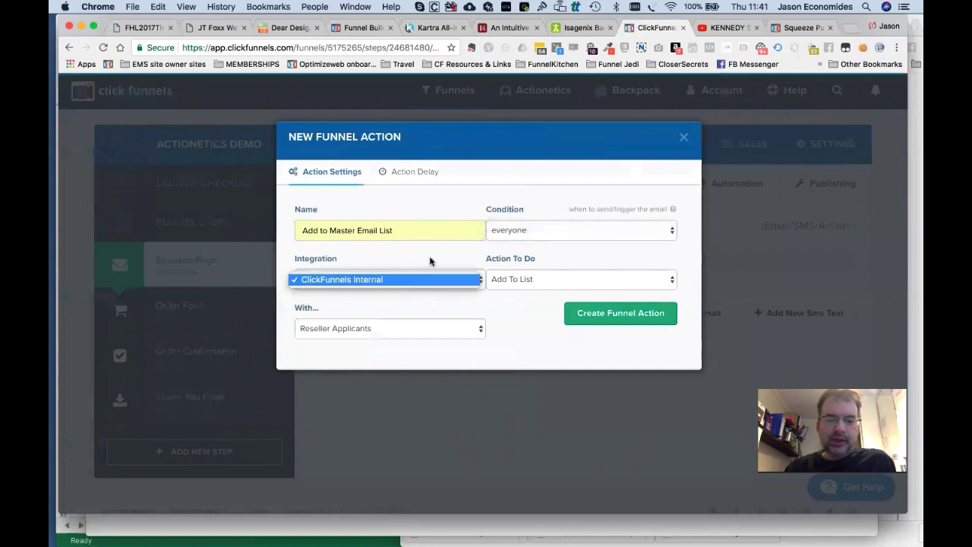
click(432, 256)
click(543, 281)
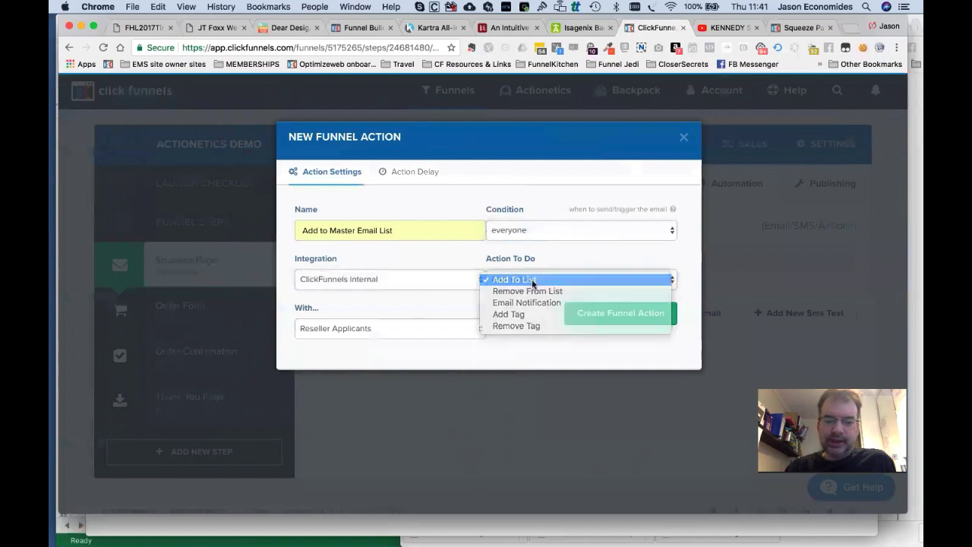
click(534, 281)
click(395, 326)
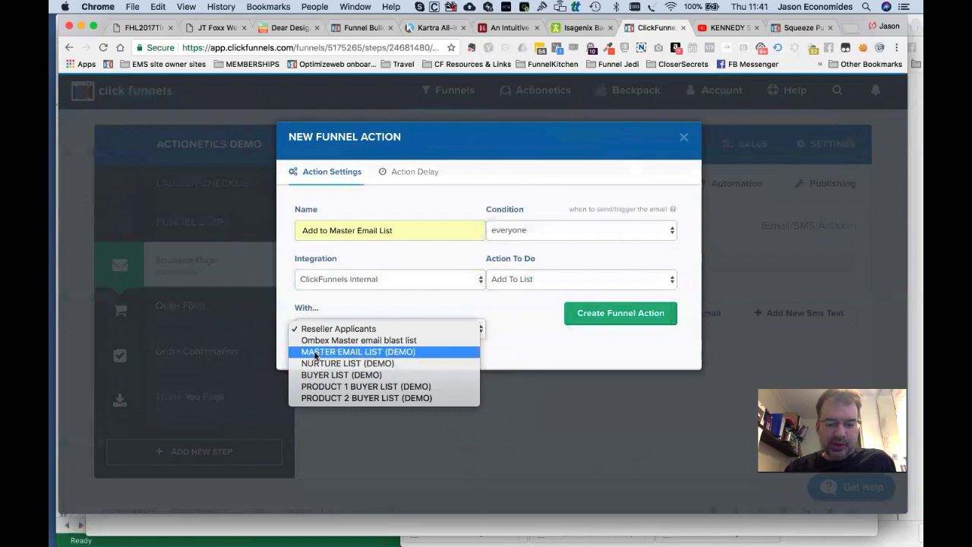
click(360, 353)
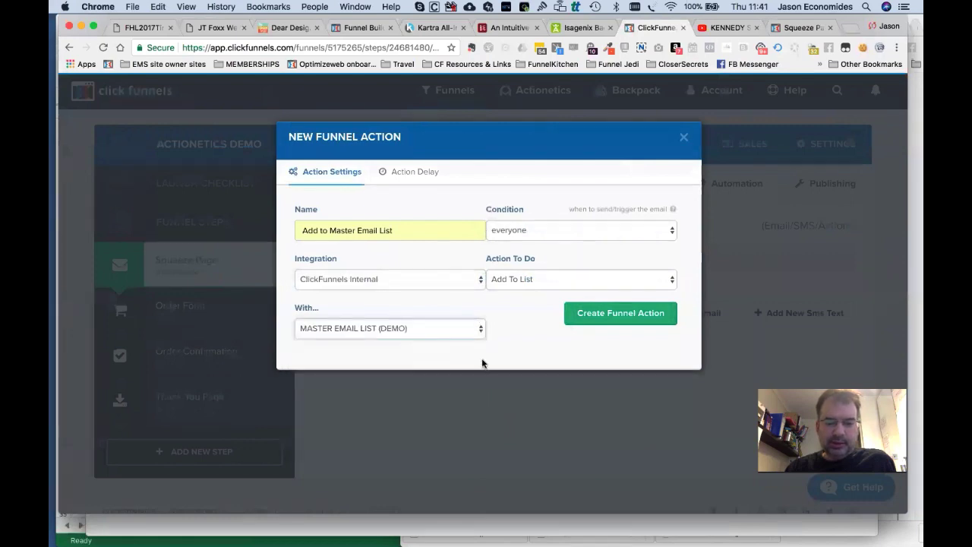
click(619, 311)
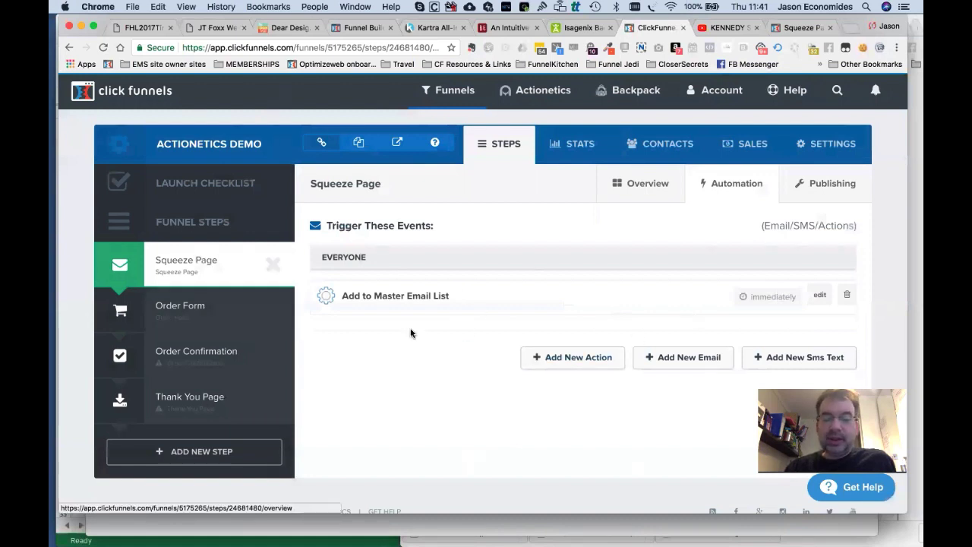
key(super+Tab)
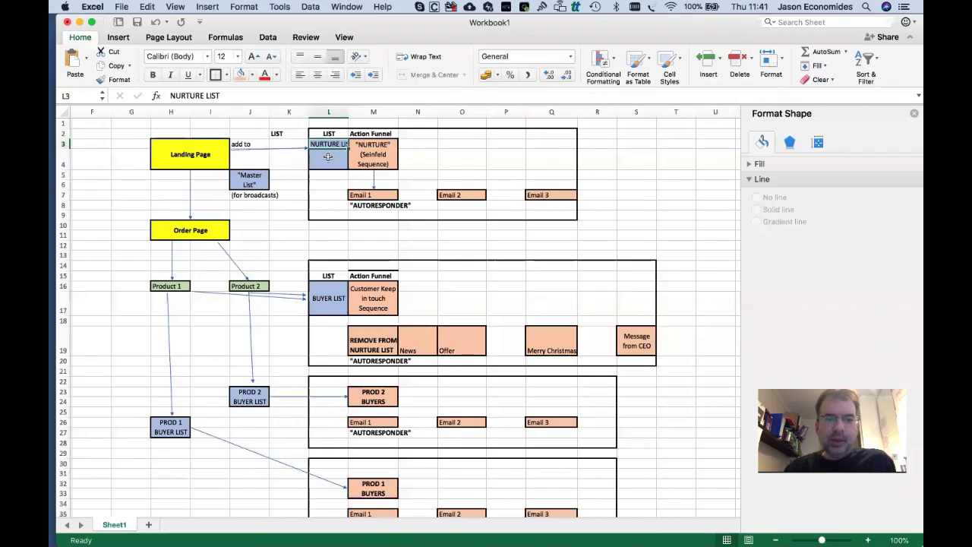
key(super+Tab)
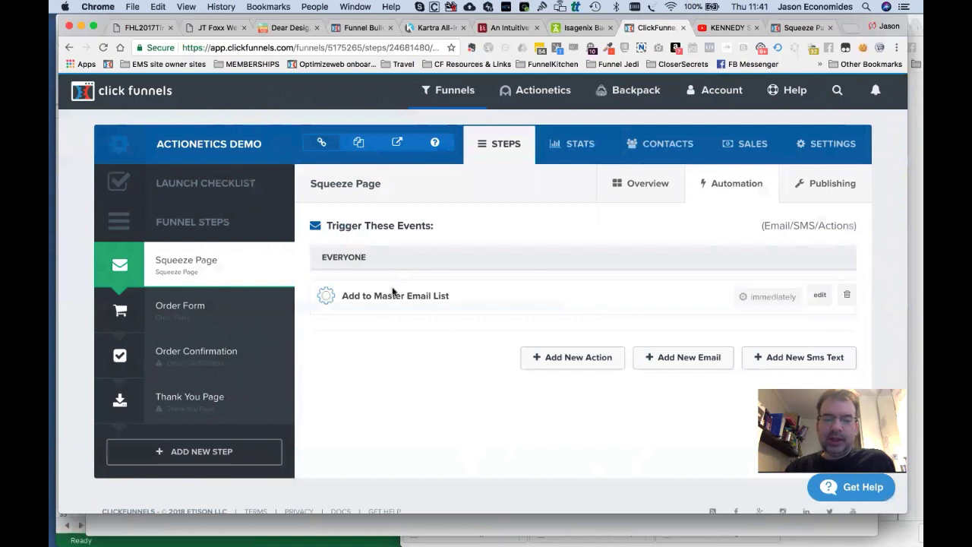
Create a second action named 'Add to Nurture sequence' that adds everyone to NURTURE LIST (DEMO).
triple_click(370, 296)
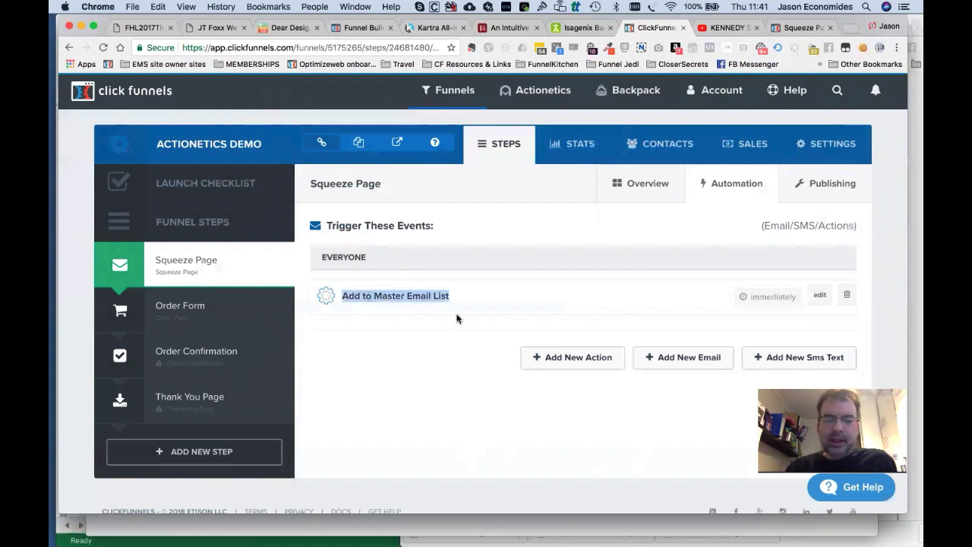
click(548, 315)
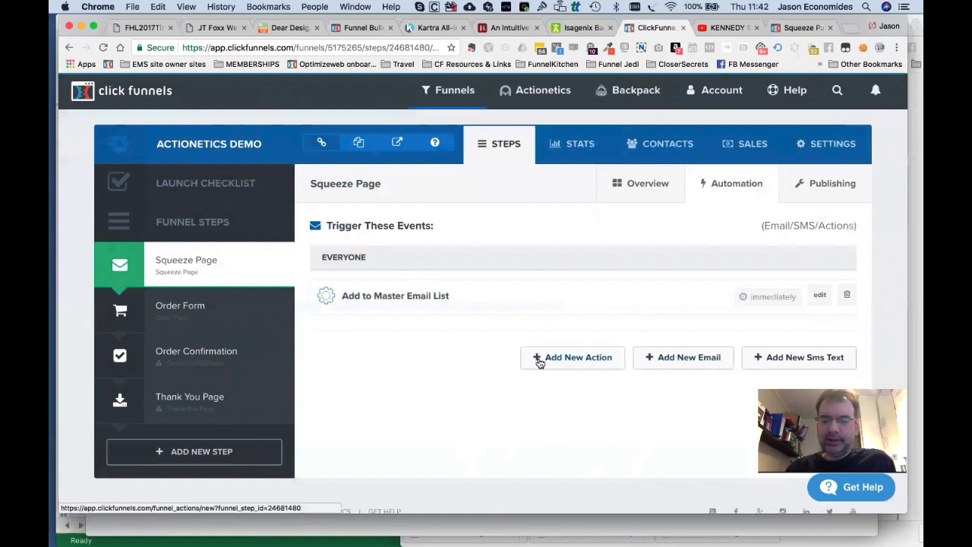
click(587, 358)
click(433, 233)
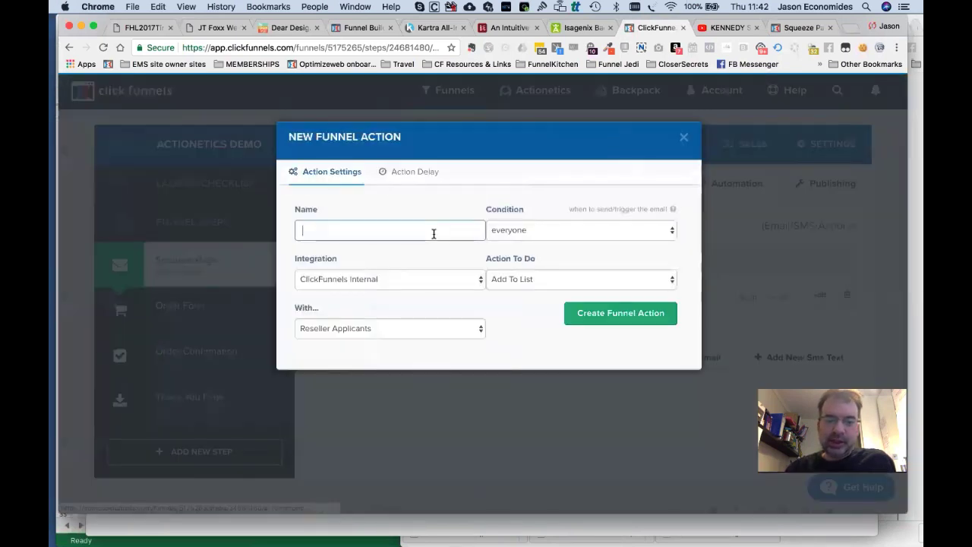
text(ADd to N)
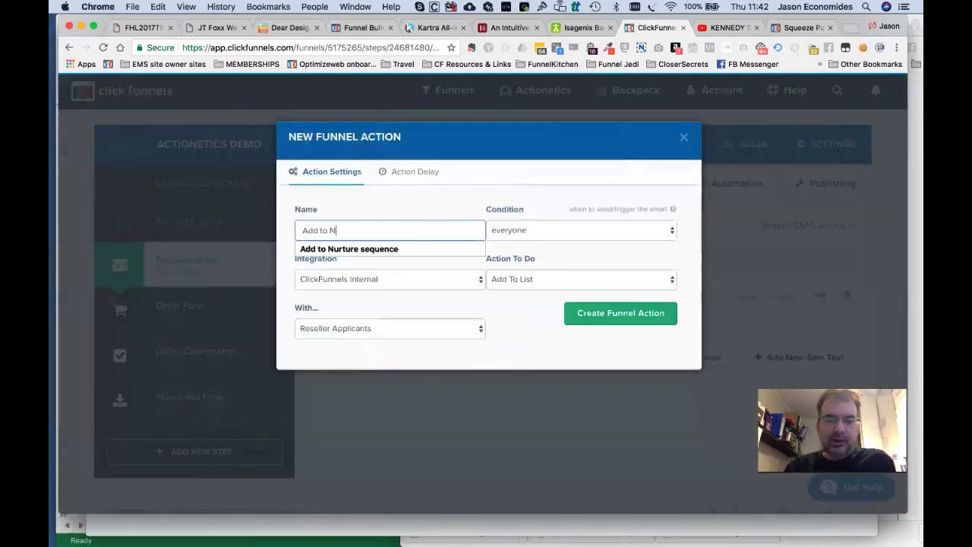
text(urtu)
key(Down)
key(Return)
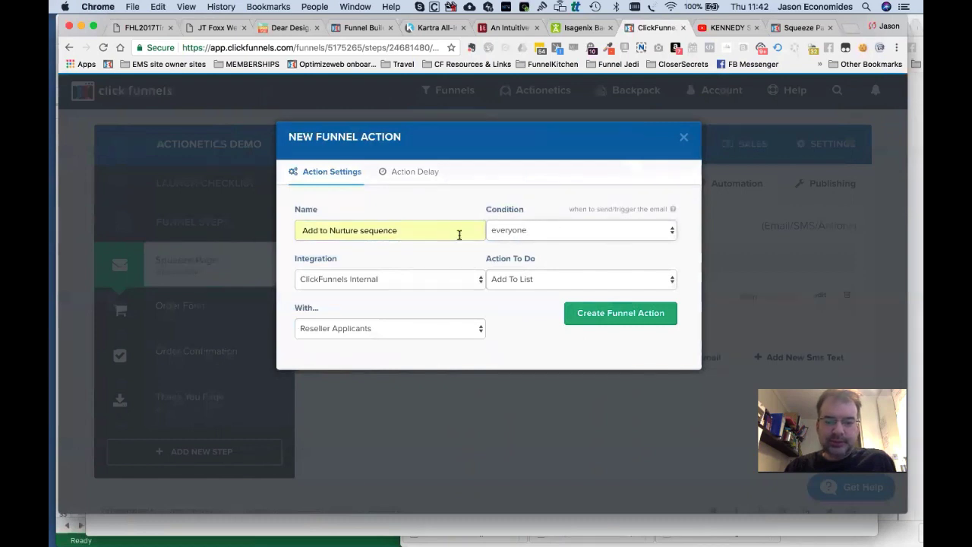
click(415, 328)
click(406, 365)
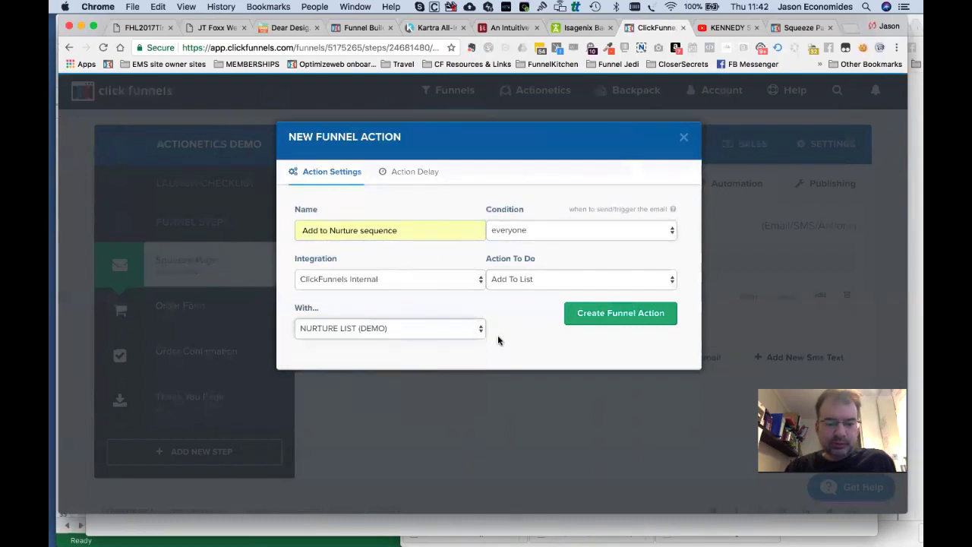
click(586, 318)
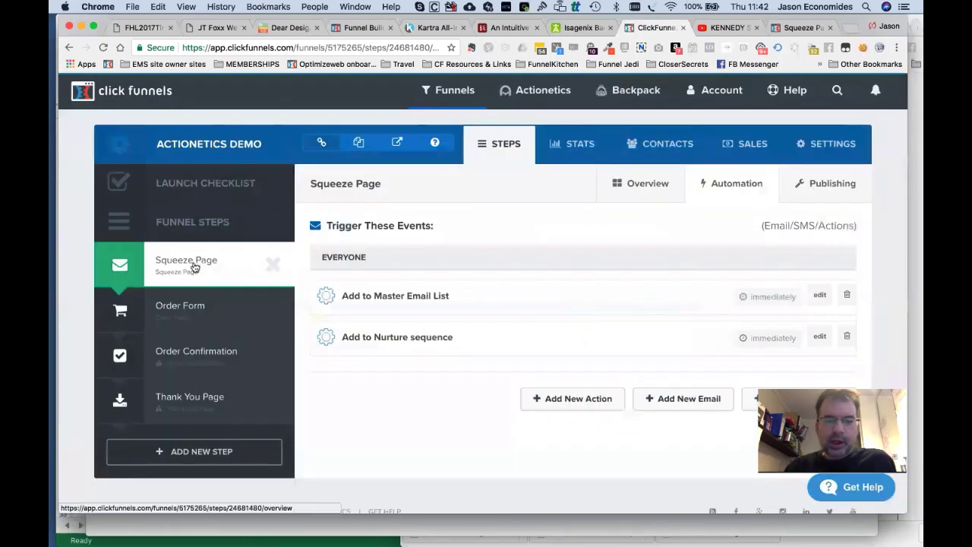
Open the Squeeze Page step in the page editor and enlarge the browser window to fill the screen.
click(192, 265)
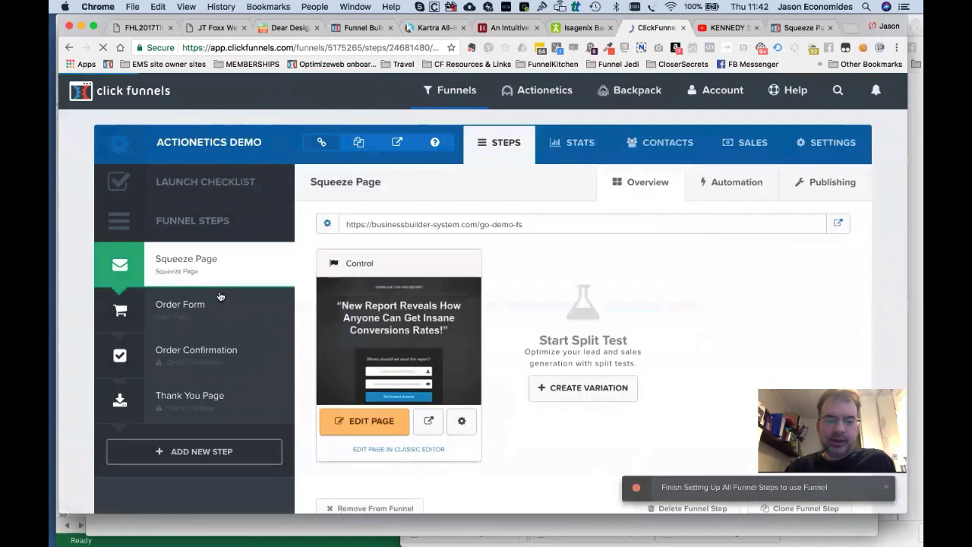
click(367, 430)
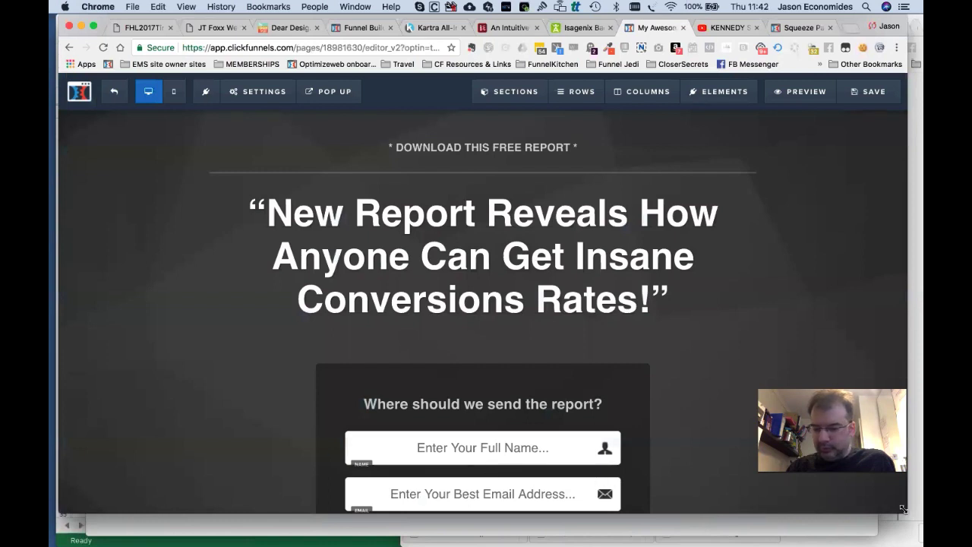
drag(907, 514, 924, 546)
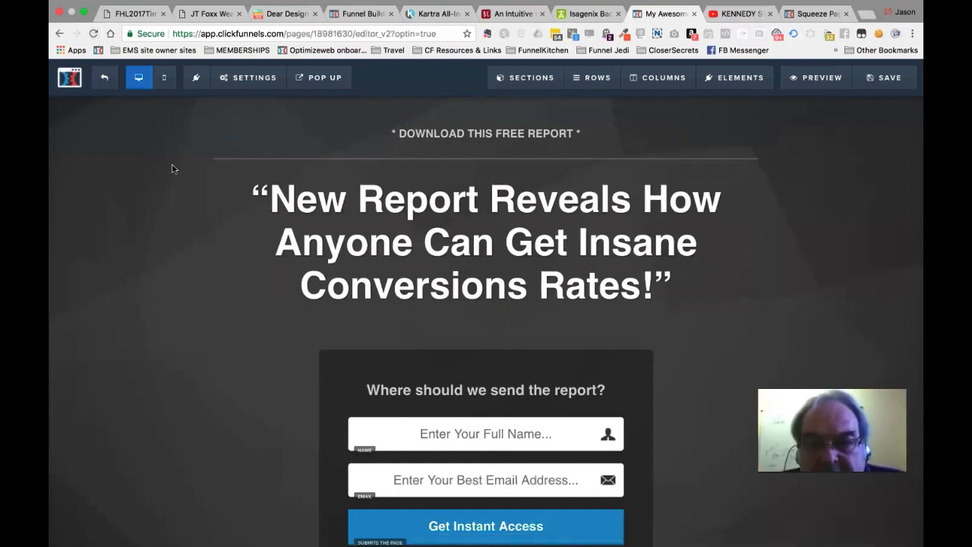
mouse_move(246, 82)
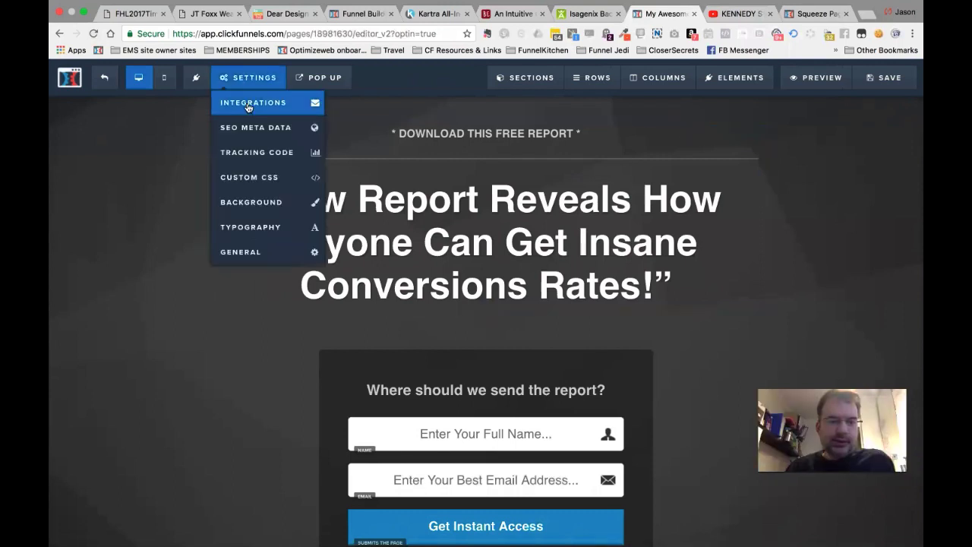
Set the opt-in integration to Actionetics with Add To List and the Reseller Applicants list.
click(248, 108)
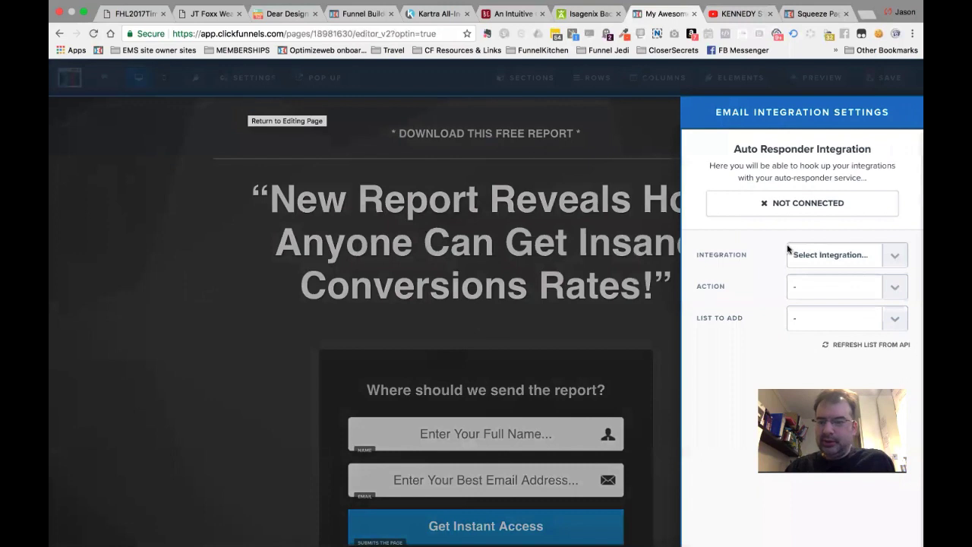
click(839, 254)
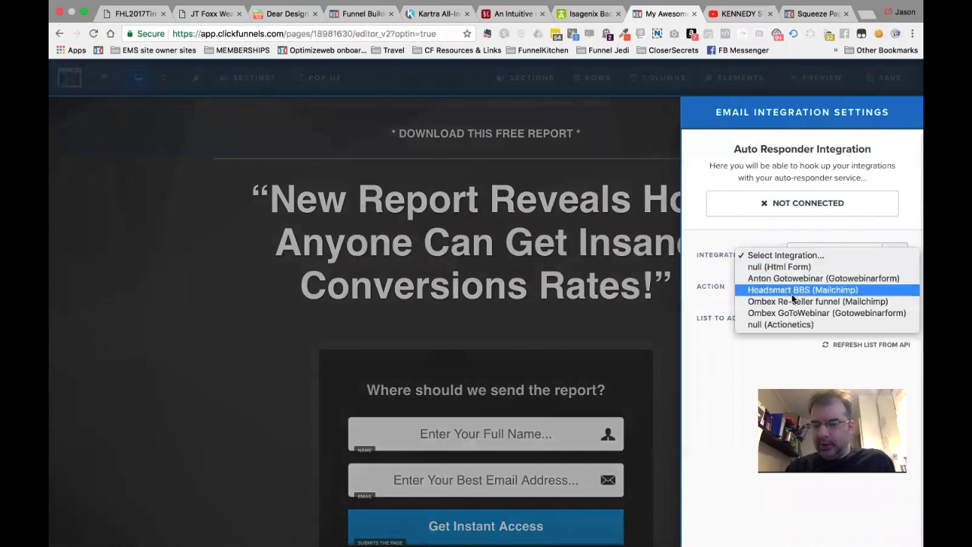
click(787, 325)
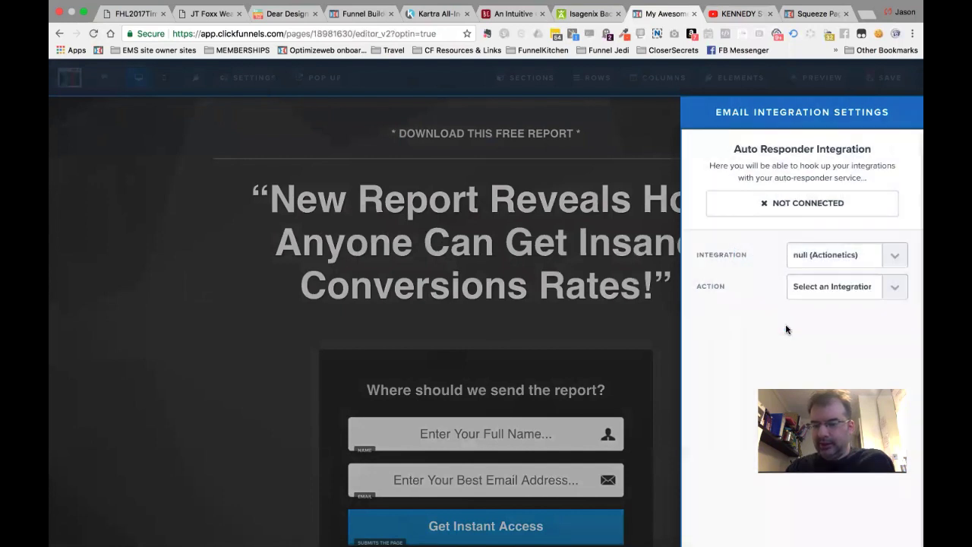
click(820, 295)
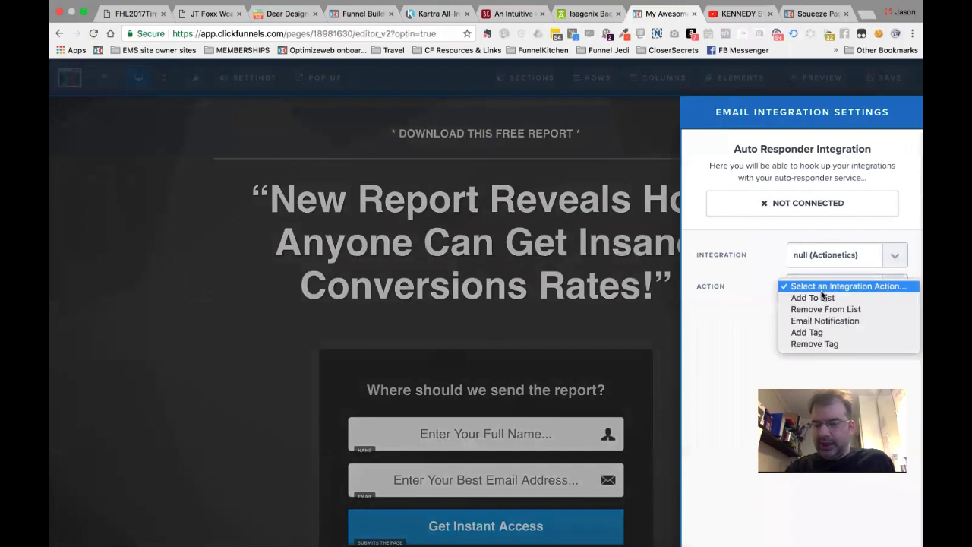
click(822, 297)
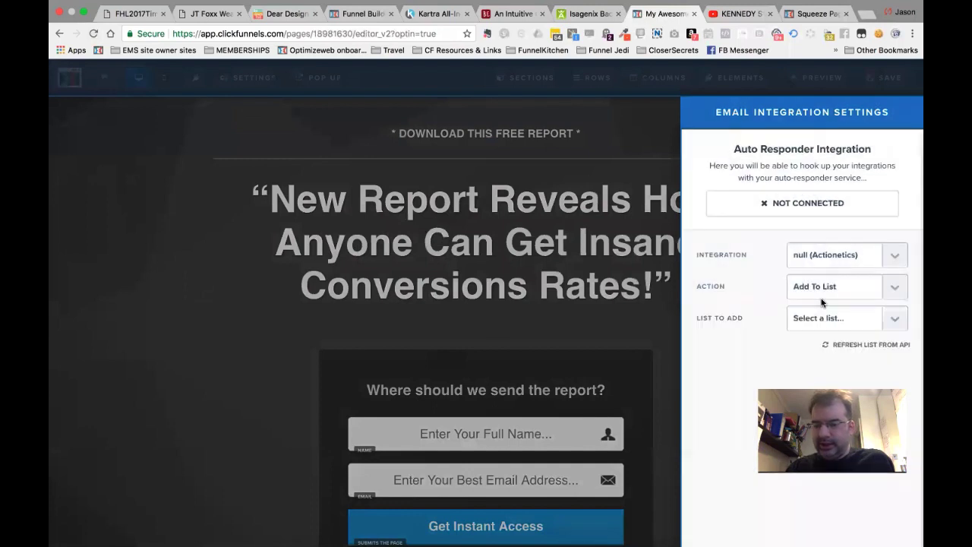
click(816, 326)
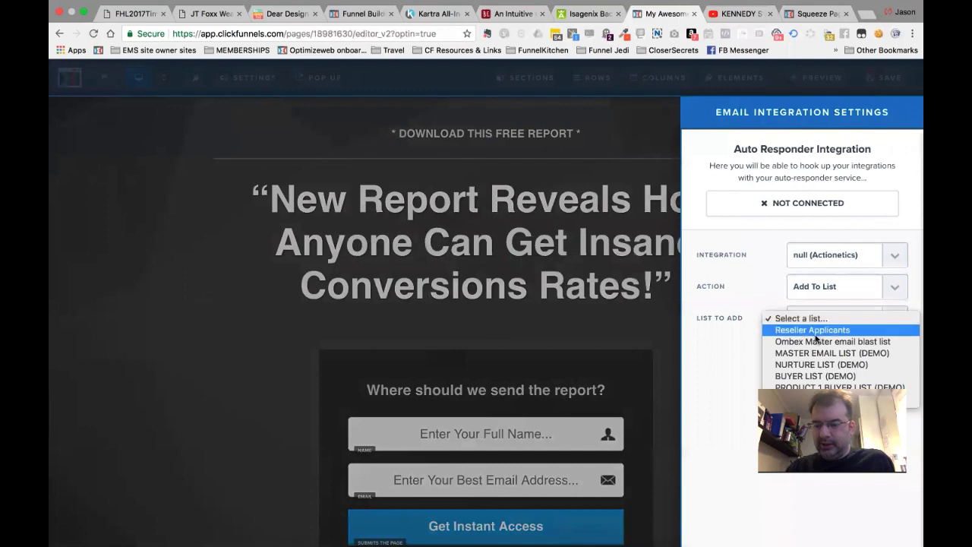
click(815, 364)
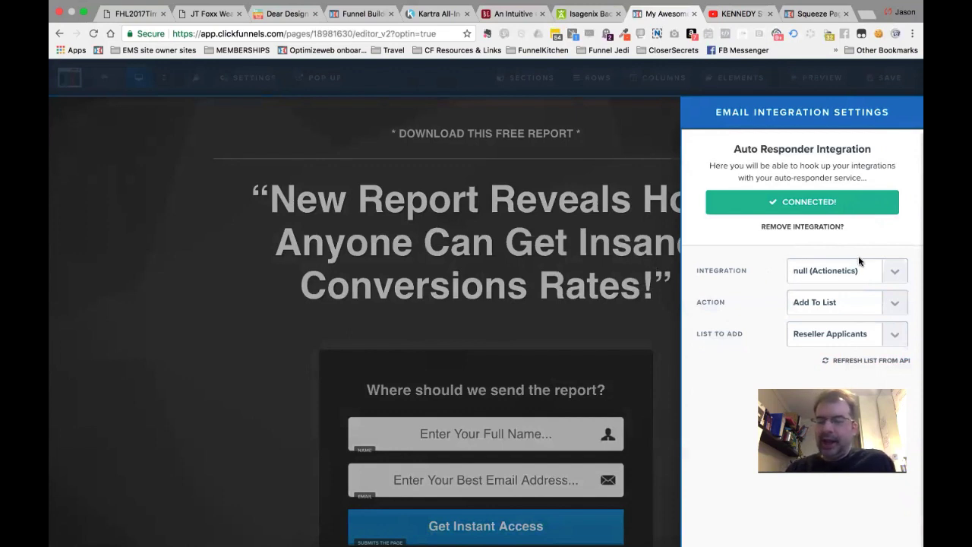
Switch to Headsmart BBS (Mailchimp), Add To List, BusinessBuilder-System.com Free list, no confirmation email.
click(813, 270)
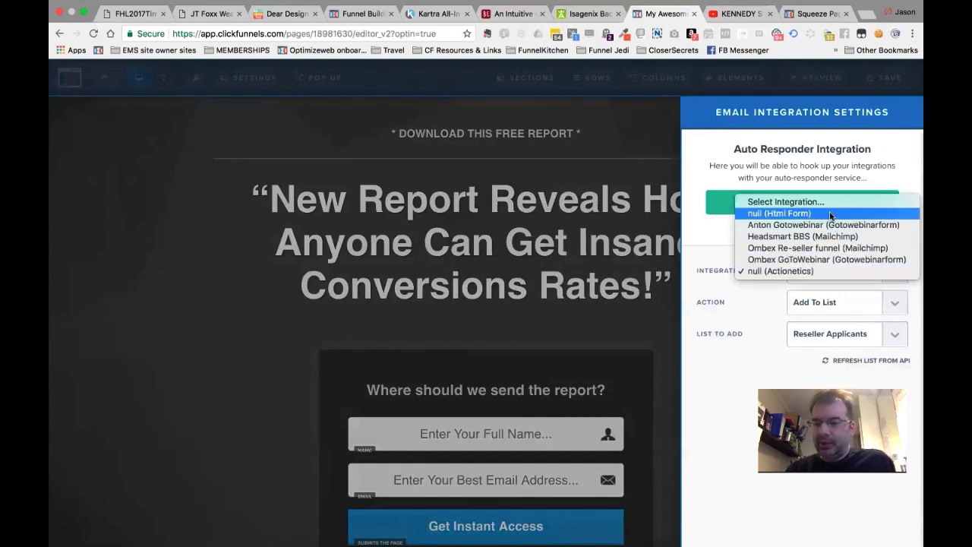
key(Escape)
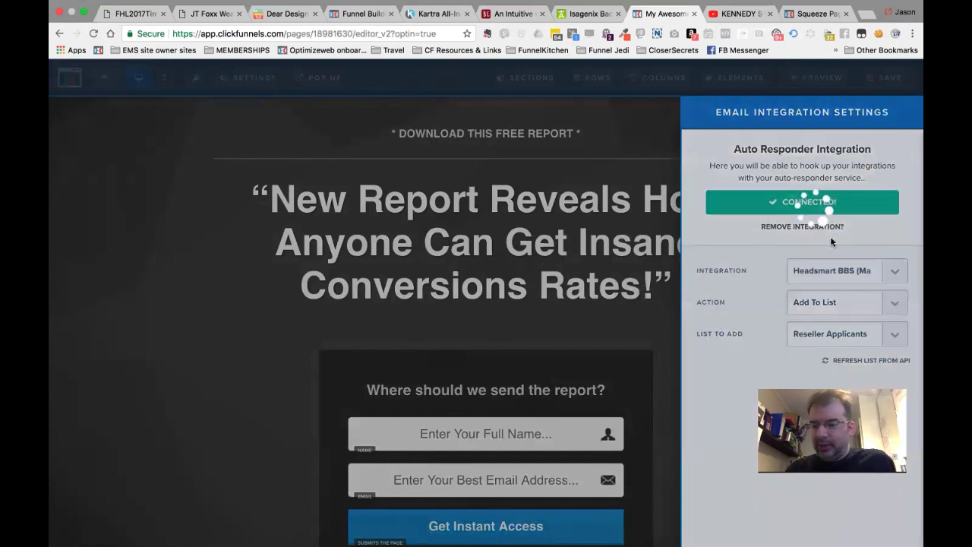
click(824, 304)
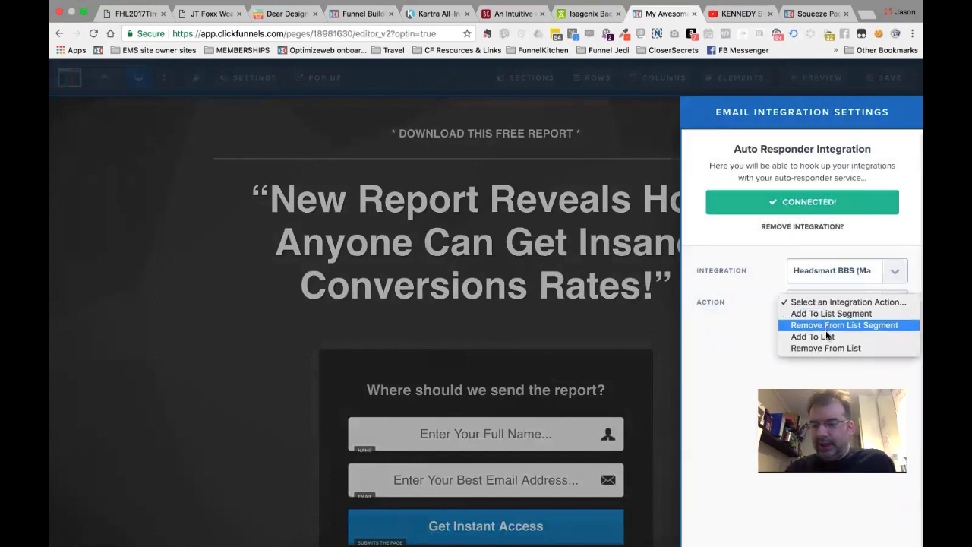
click(826, 336)
click(827, 337)
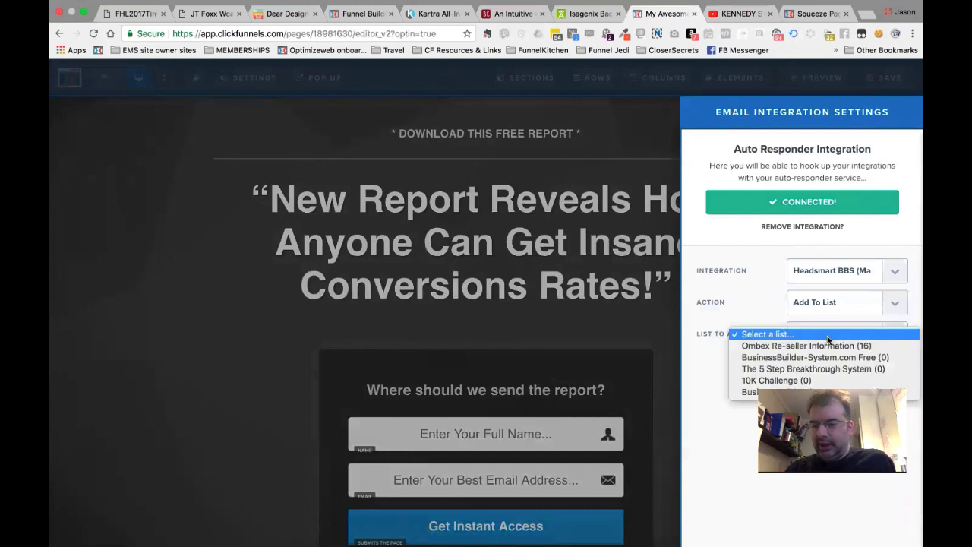
click(831, 358)
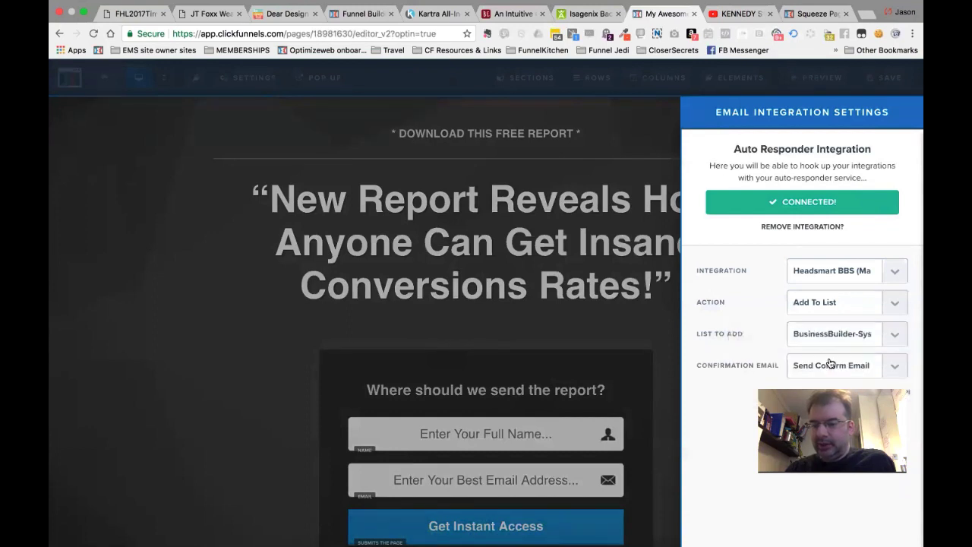
click(831, 364)
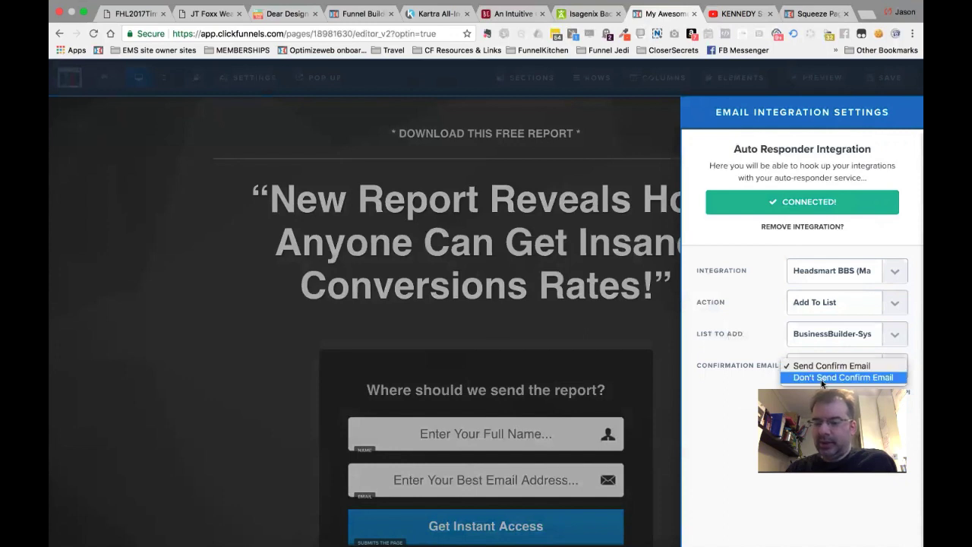
click(819, 377)
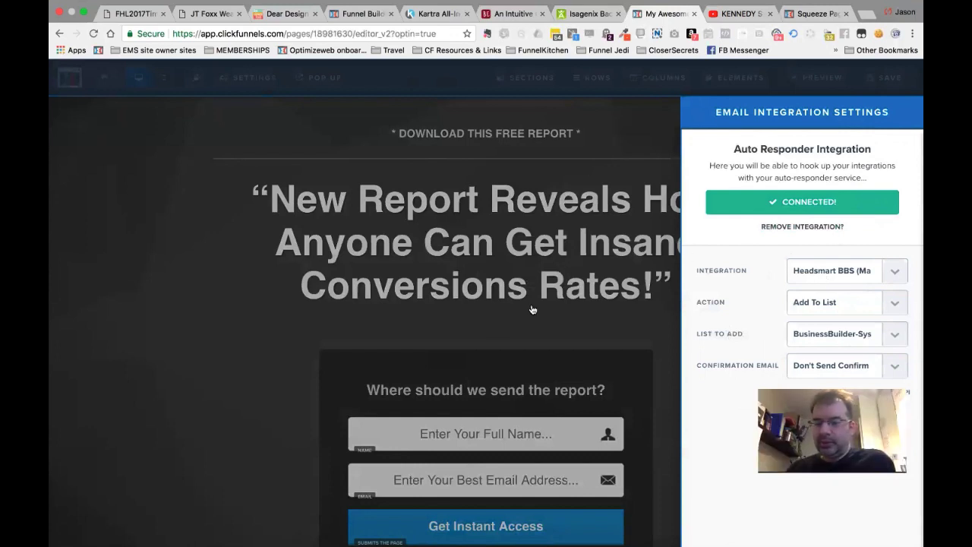
Replace Mailchimp with Actionetics adding subscribers to NURTURE LIST (DEMO), then close the integration panel.
click(820, 228)
click(823, 256)
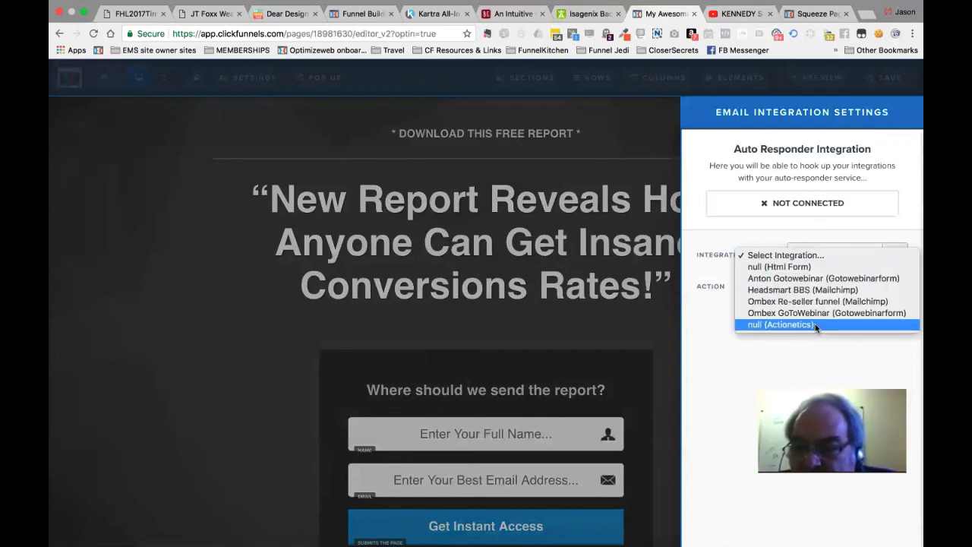
click(815, 328)
click(829, 286)
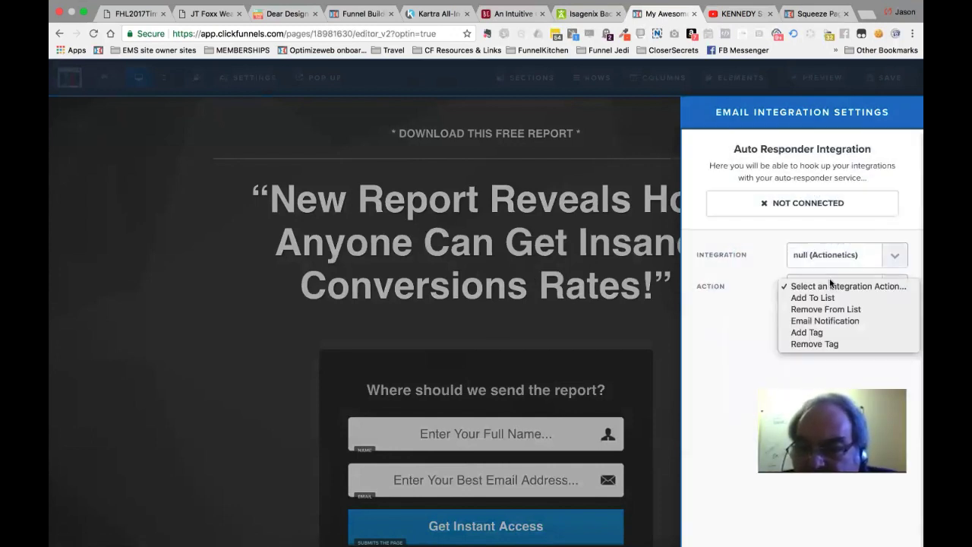
click(827, 299)
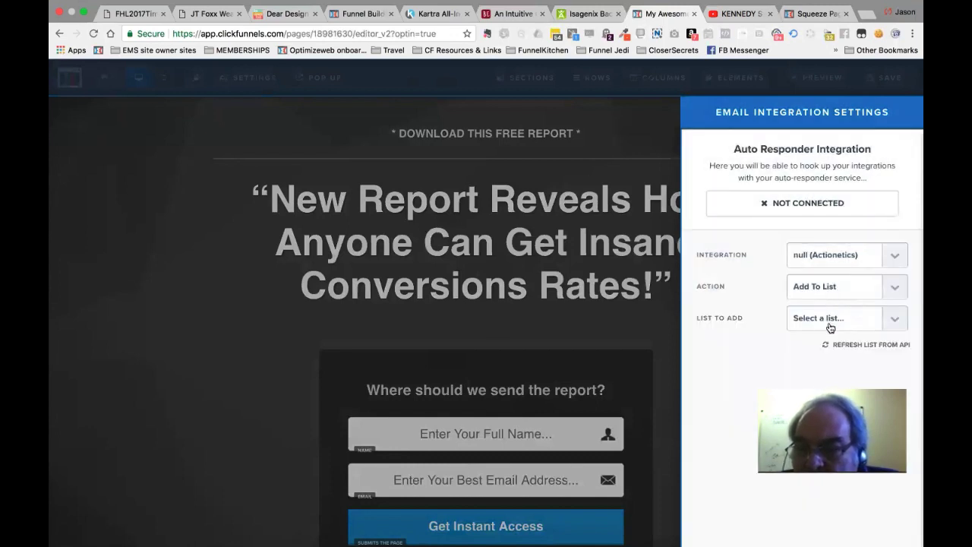
click(830, 325)
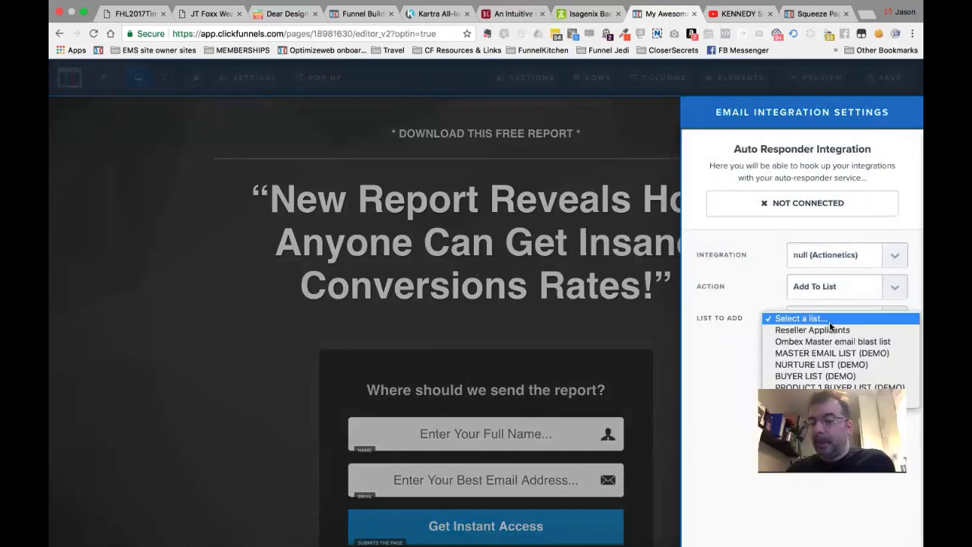
click(821, 365)
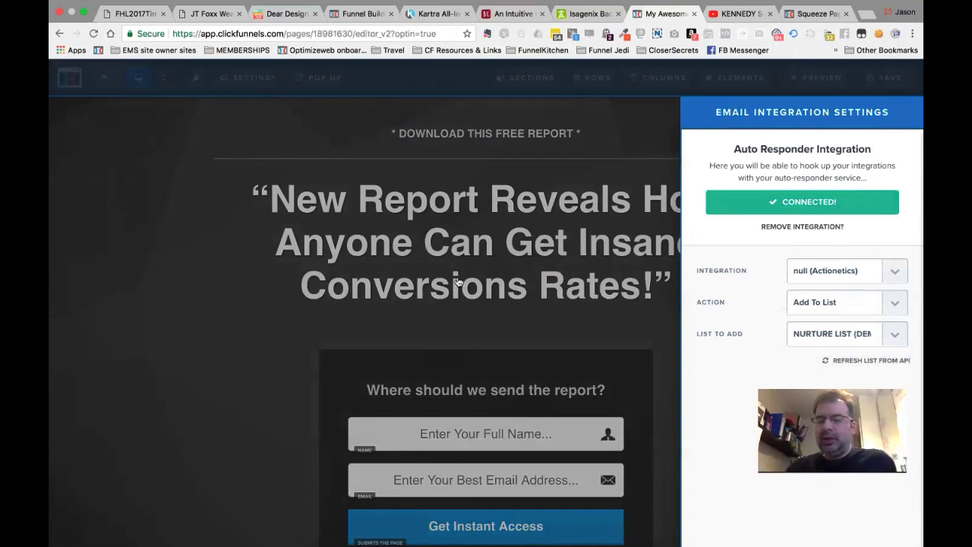
click(275, 164)
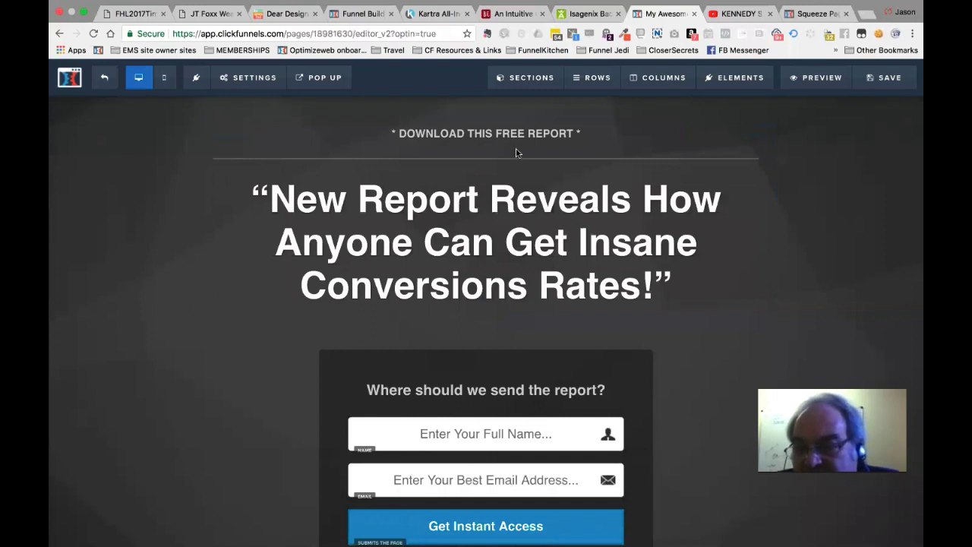
Save the page and change its SEO title to 'Free Report on Making lots of money'.
click(256, 82)
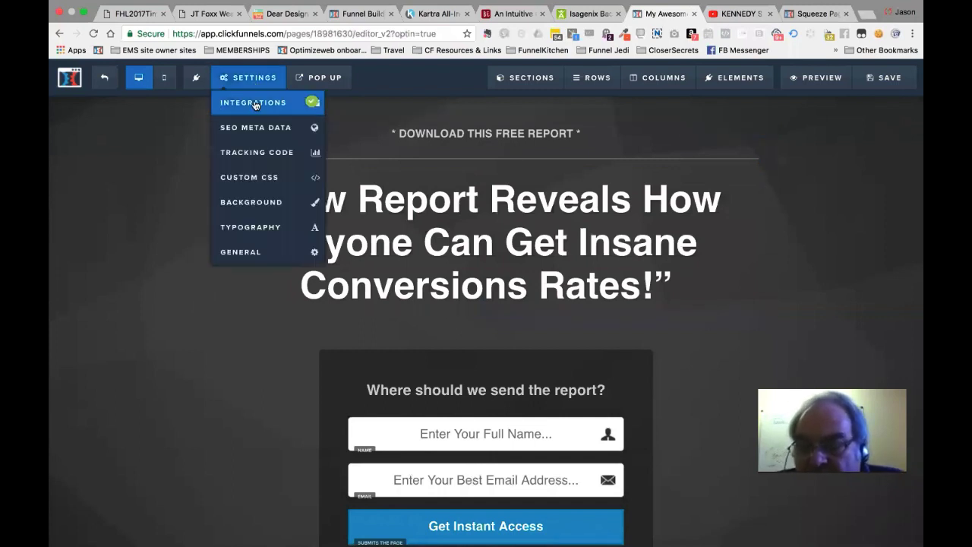
click(880, 88)
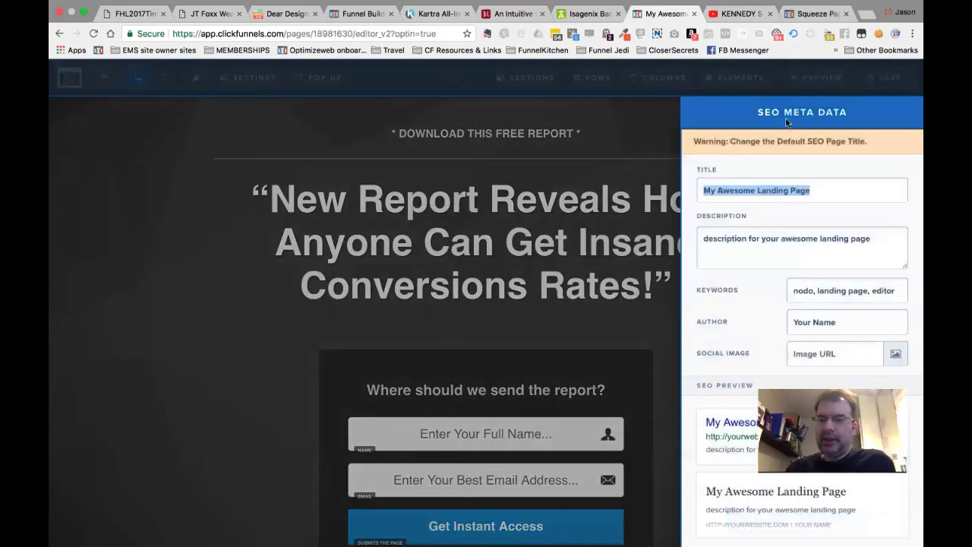
double_click(773, 190)
triple_click(773, 190)
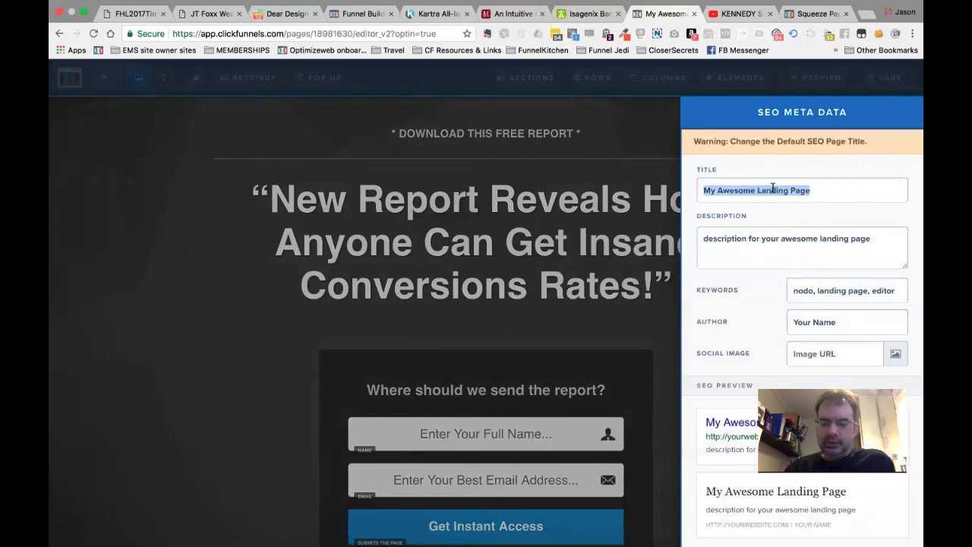
text(Free )
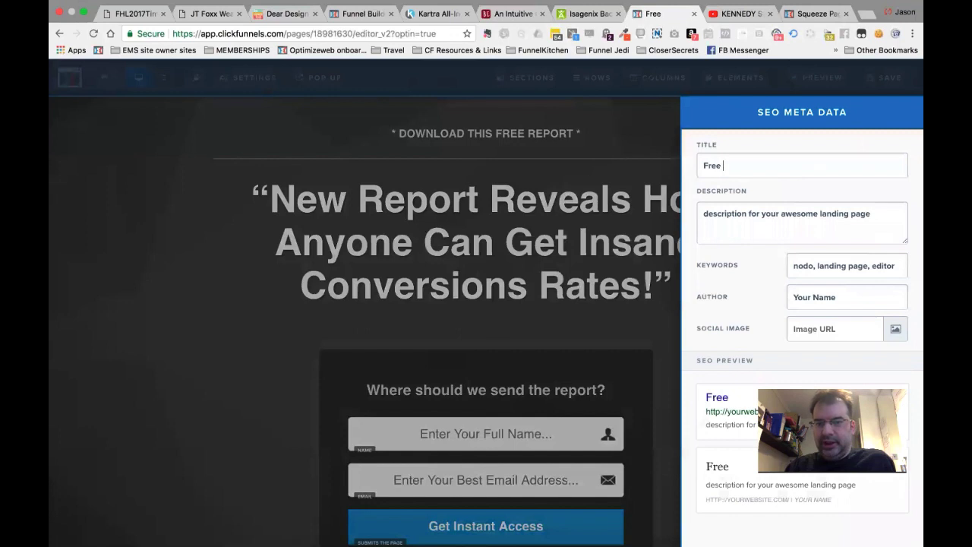
text(ADvic)
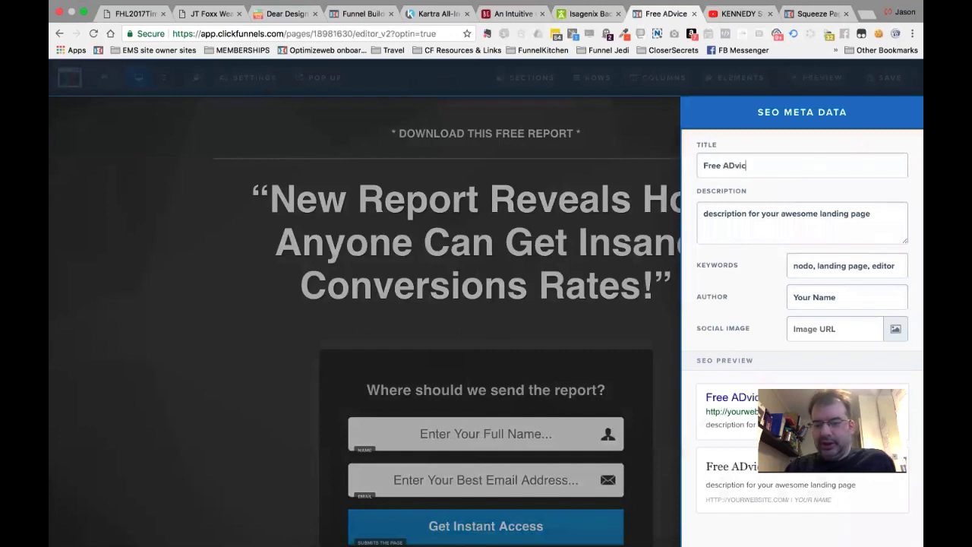
key(BackSpace)
key(BackSpace)
key(BackSpace)
key(BackSpace)
key(BackSpace)
text(R)
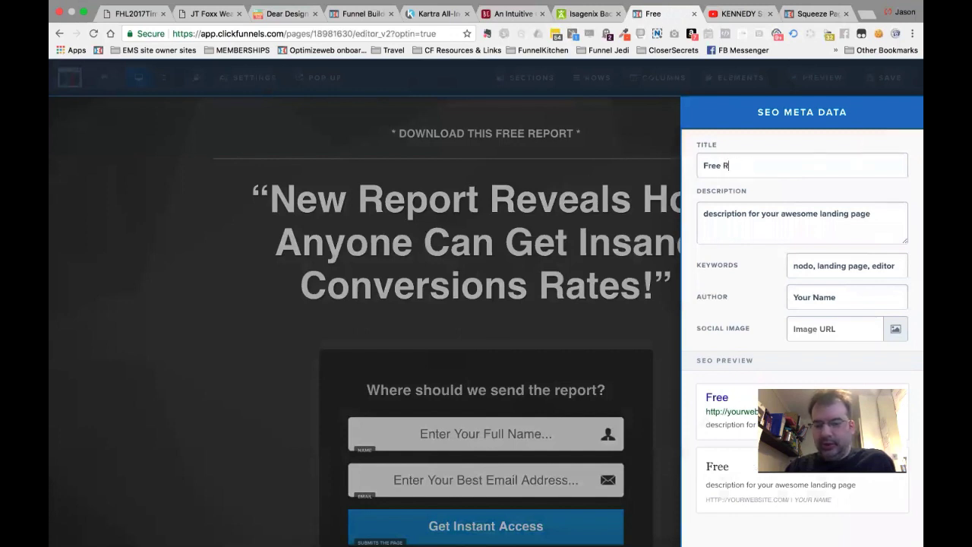
text(eport on)
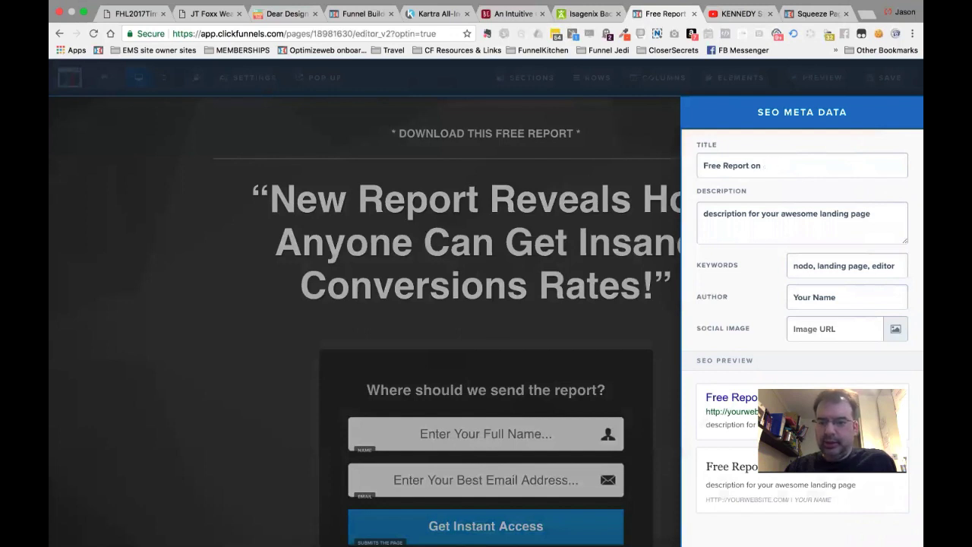
text(Making lots of money)
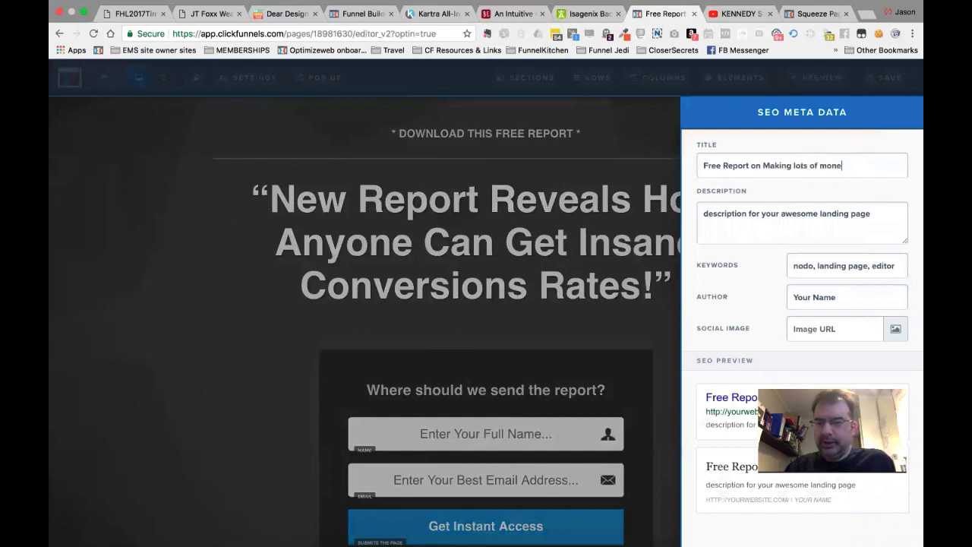
triple_click(808, 164)
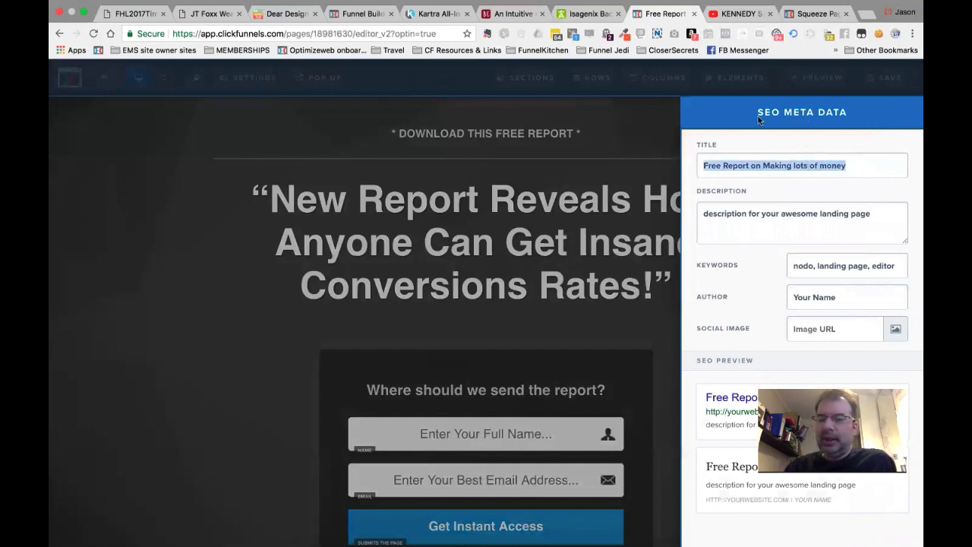
click(890, 54)
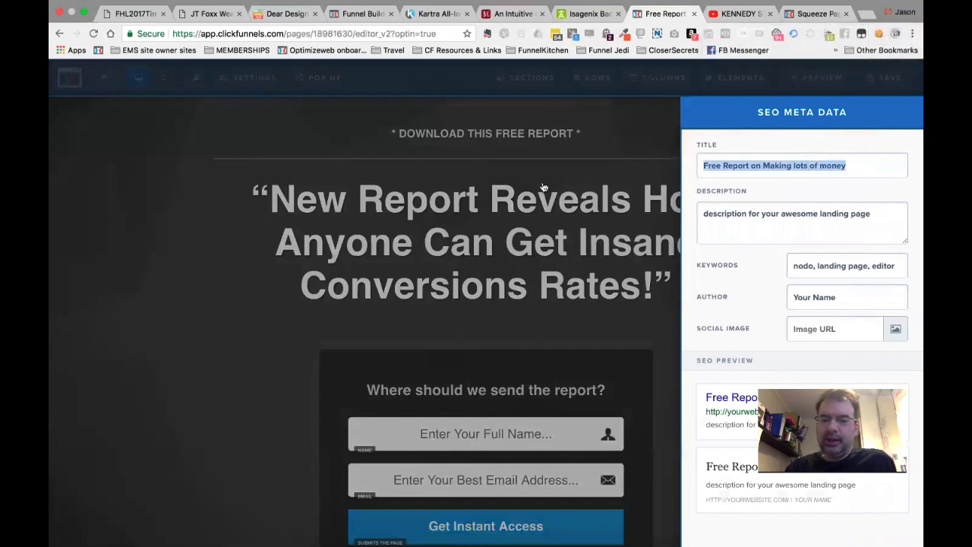
Select and copy the full headline text of the squeeze page.
click(643, 229)
double_click(642, 231)
scroll(657, 289, down, 1)
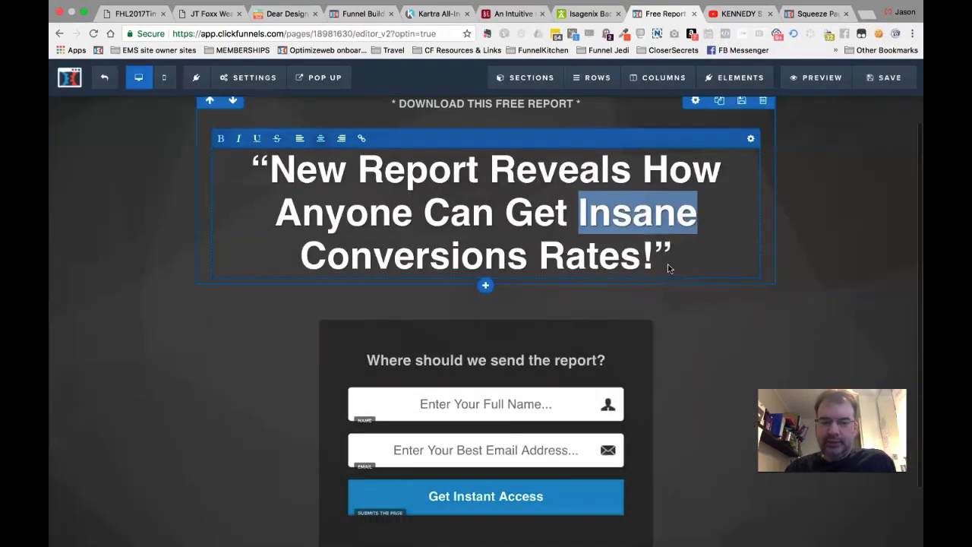
click(635, 230)
click(675, 237)
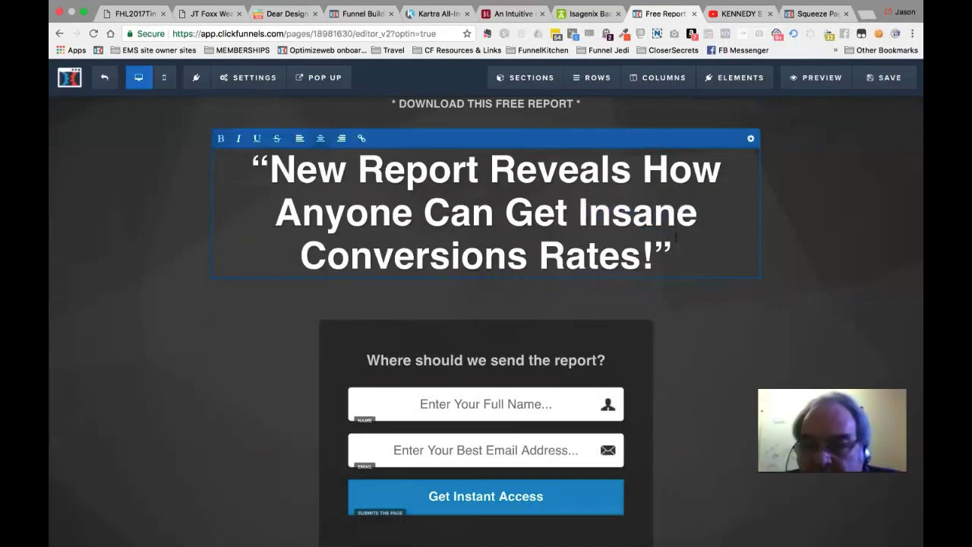
key(super+a)
key(super+c)
In SEO Meta Data, paste the headline as Description, set keywords 'Money making, Business' and enter the author's name.
mouse_move(266, 81)
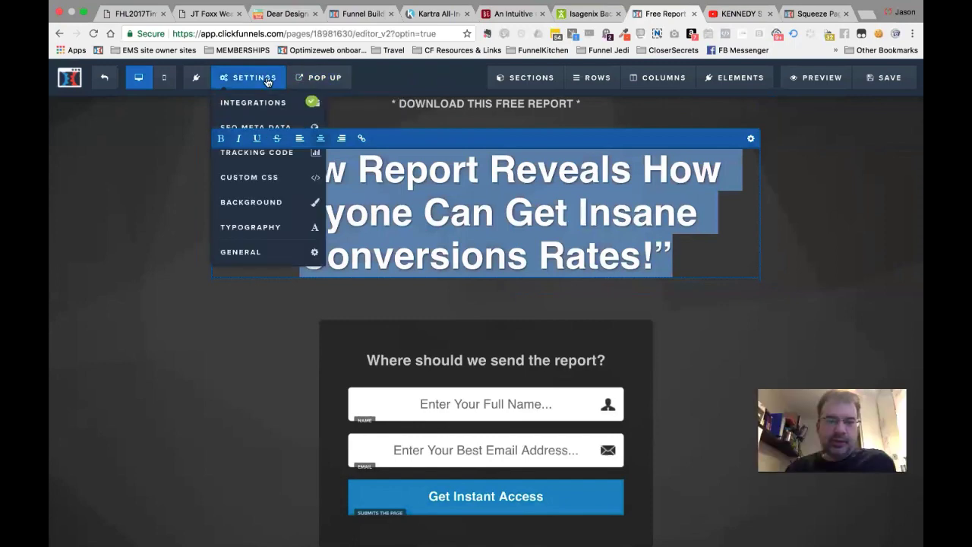
click(258, 127)
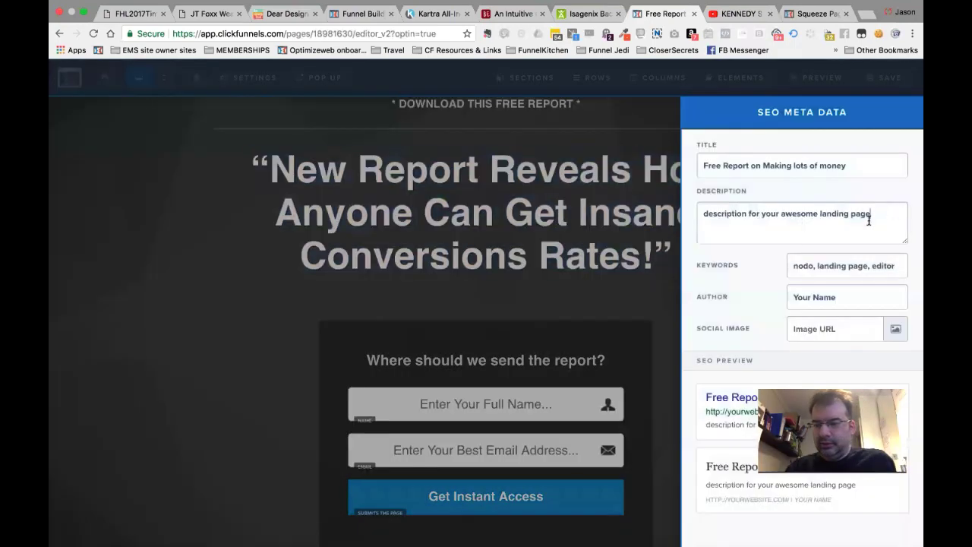
click(868, 219)
key(super+a)
key(super+v)
triple_click(835, 267)
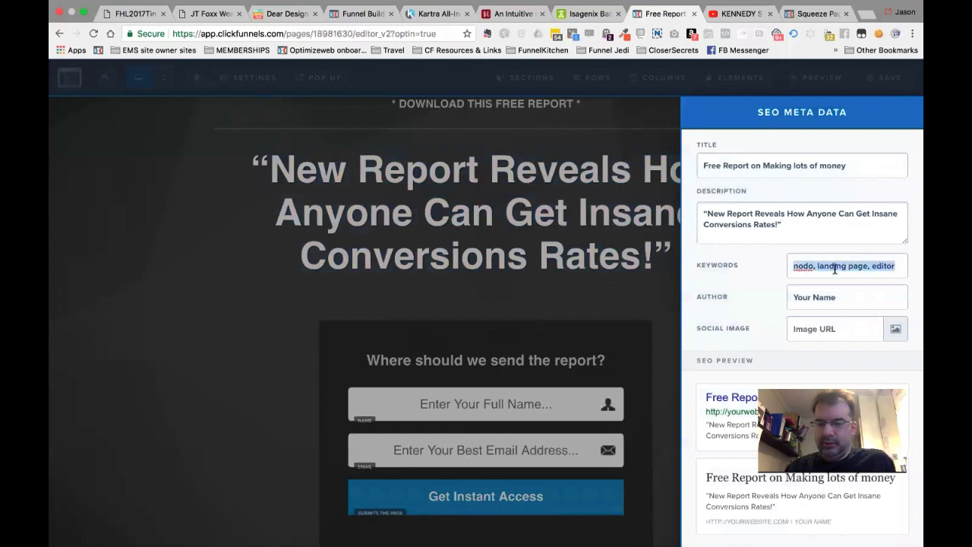
text(Money )
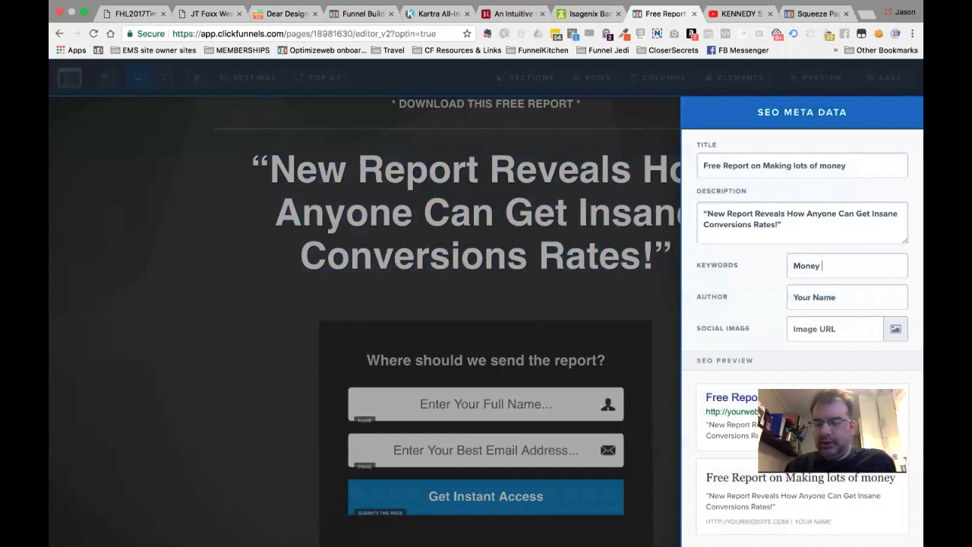
text(making, Business)
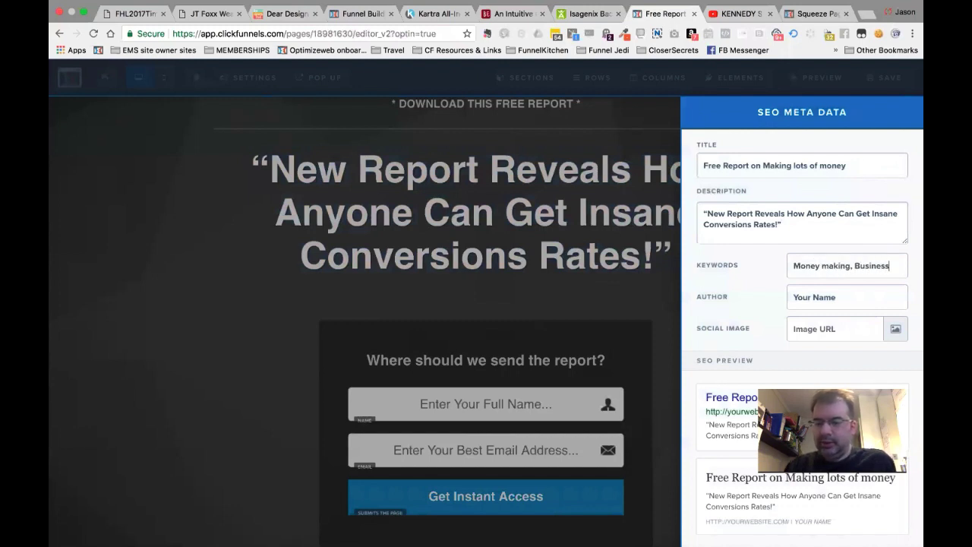
key(Tab)
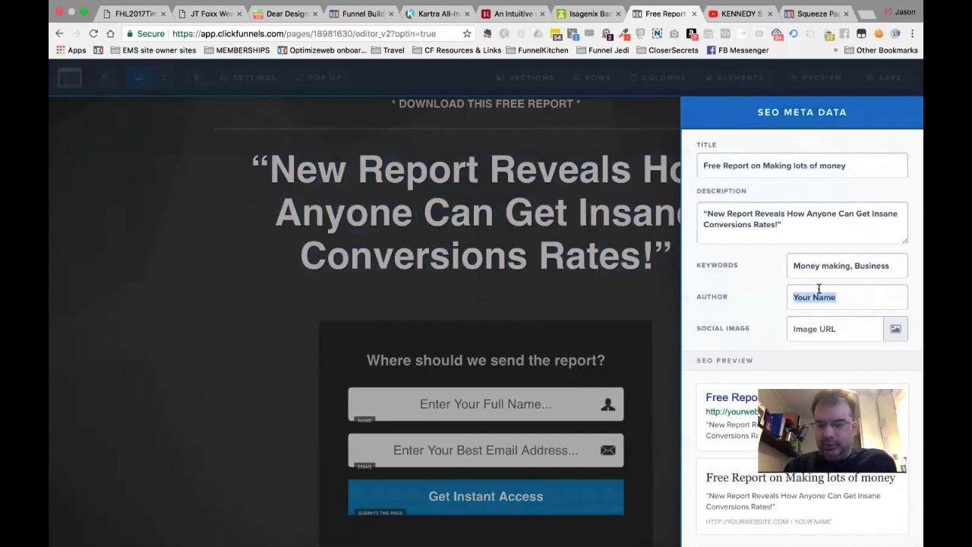
text(Anton)
Close the SEO settings panel and save the squeeze page.
click(545, 263)
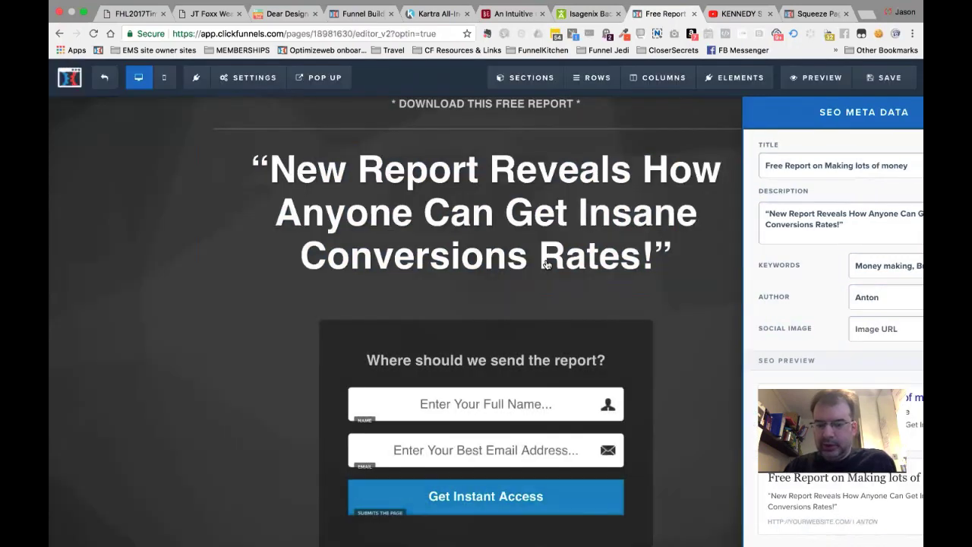
click(881, 82)
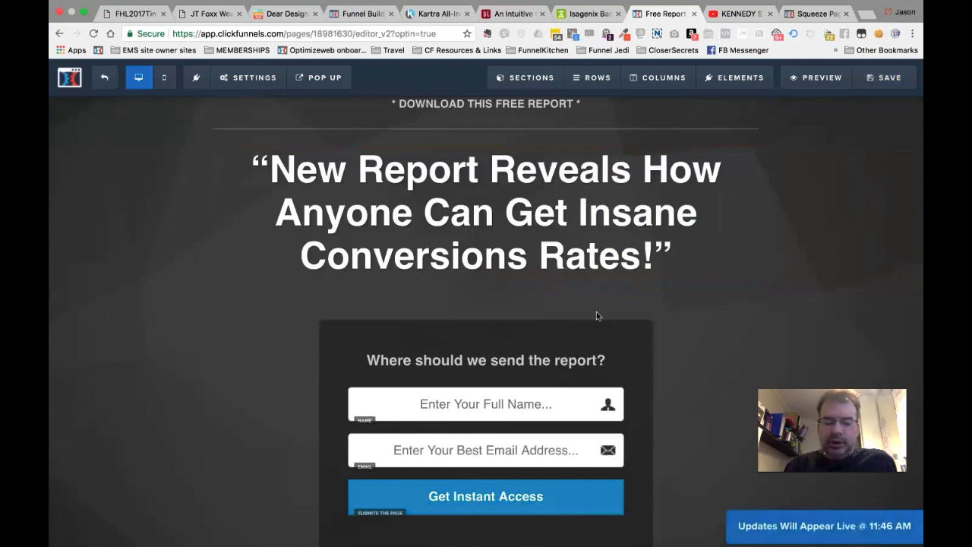
scroll(596, 313, down, 1)
scroll(597, 316, up, 1)
scroll(597, 316, up, 1)
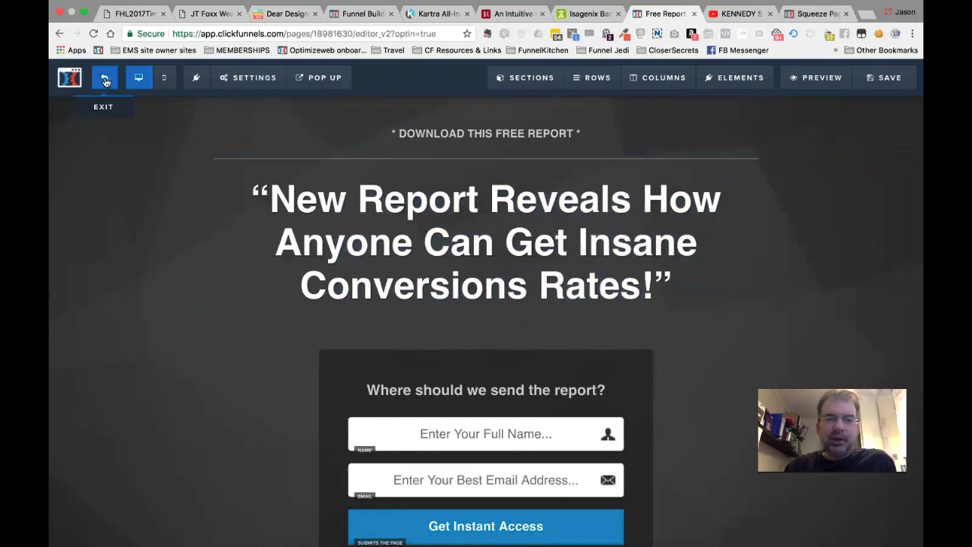
Delete the 'Add to Nurture sequence' action from the Squeeze Page automation.
click(105, 81)
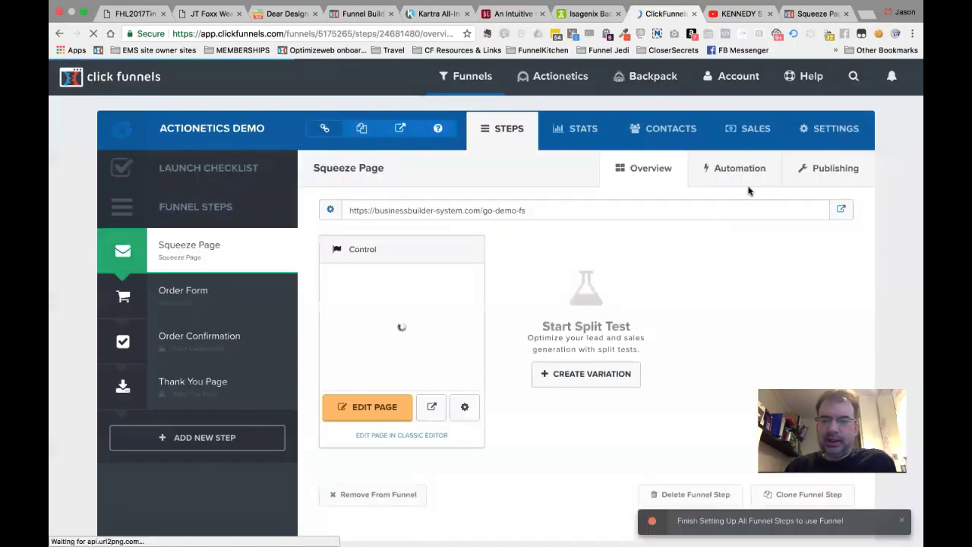
click(747, 169)
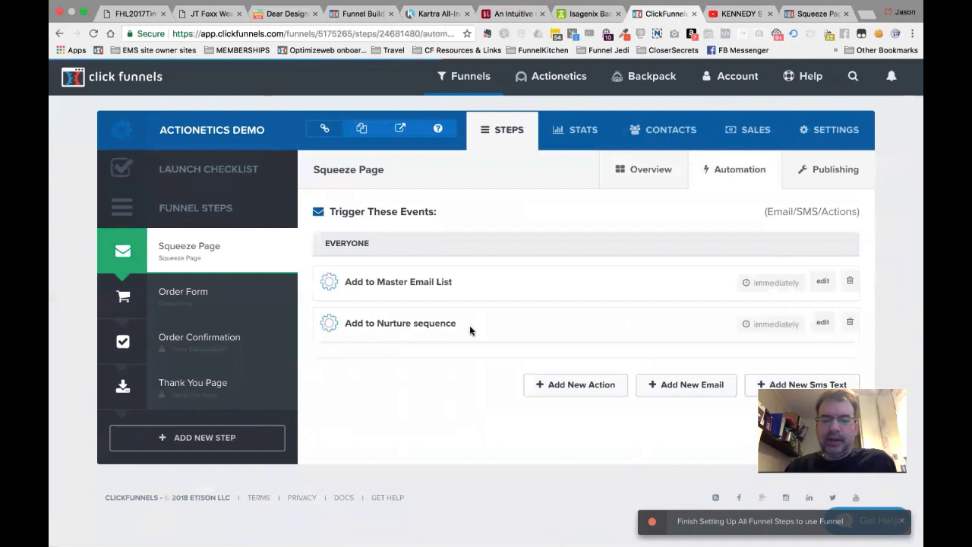
click(850, 324)
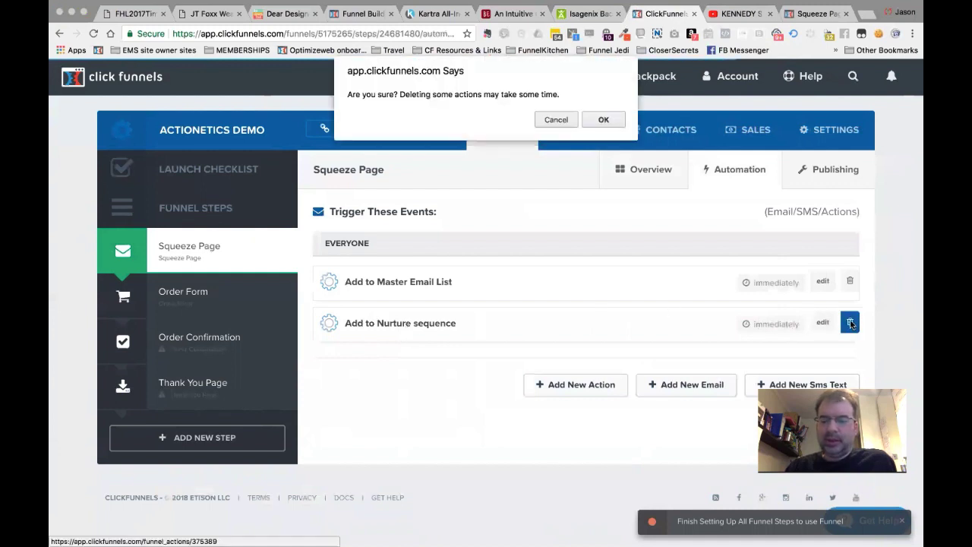
click(606, 115)
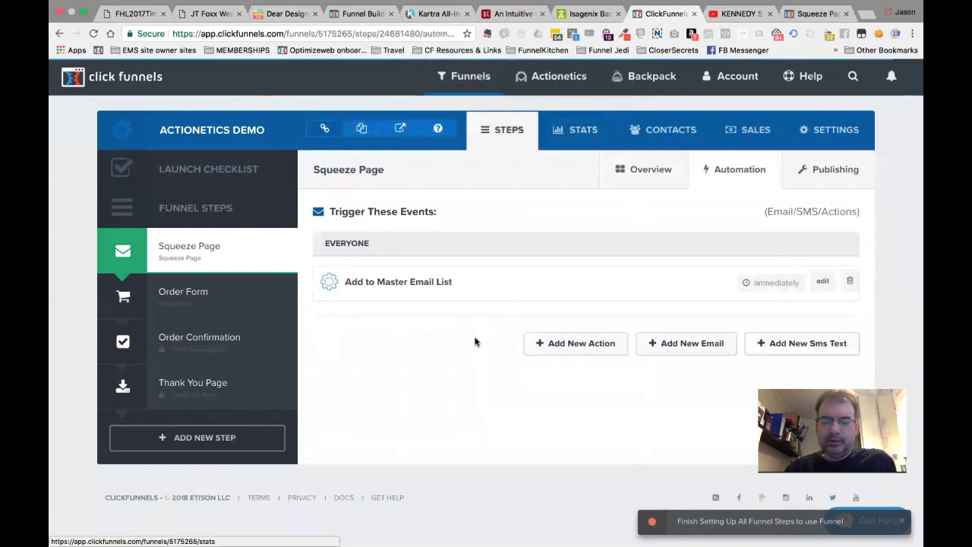
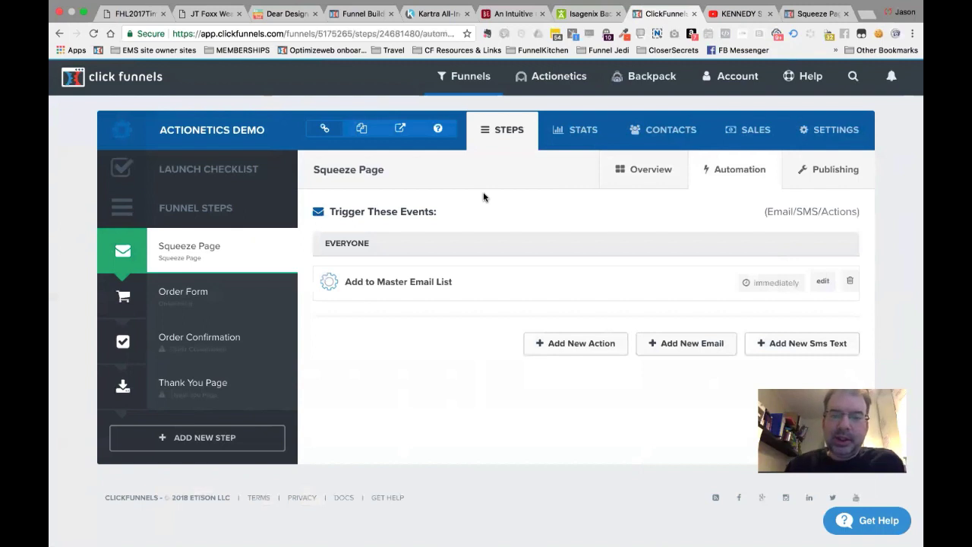
Browse Actionetics Broadcasts, start a new email broadcast and view the account SMTP settings.
mouse_move(552, 76)
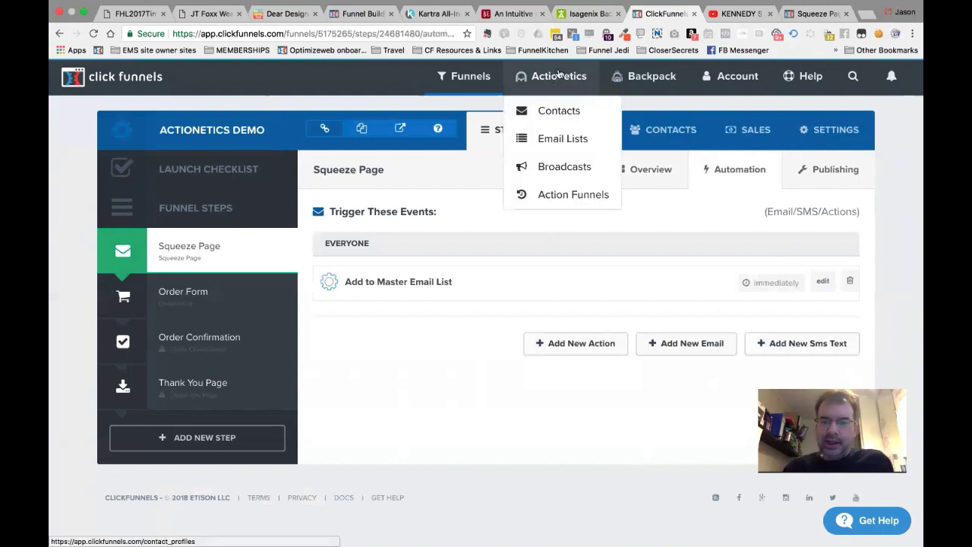
click(557, 168)
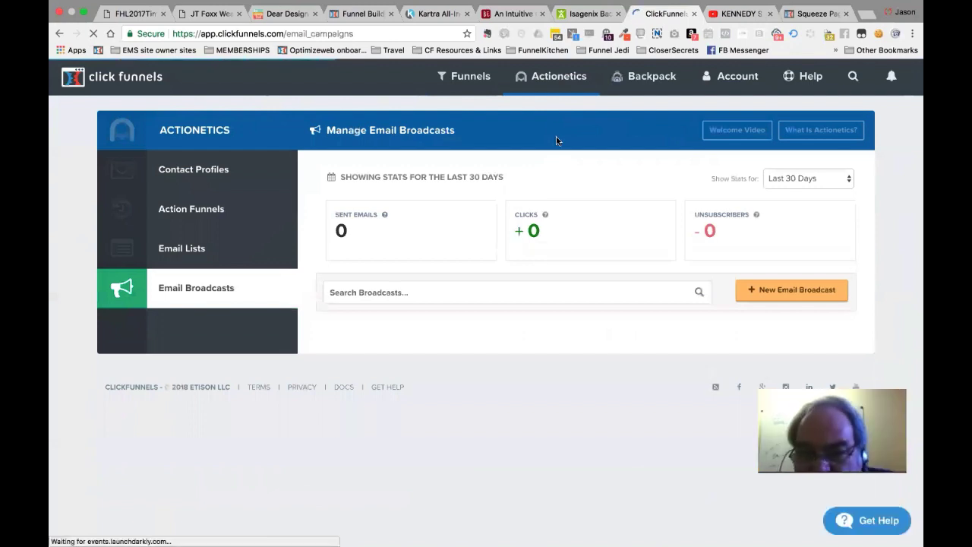
mouse_move(558, 87)
click(796, 289)
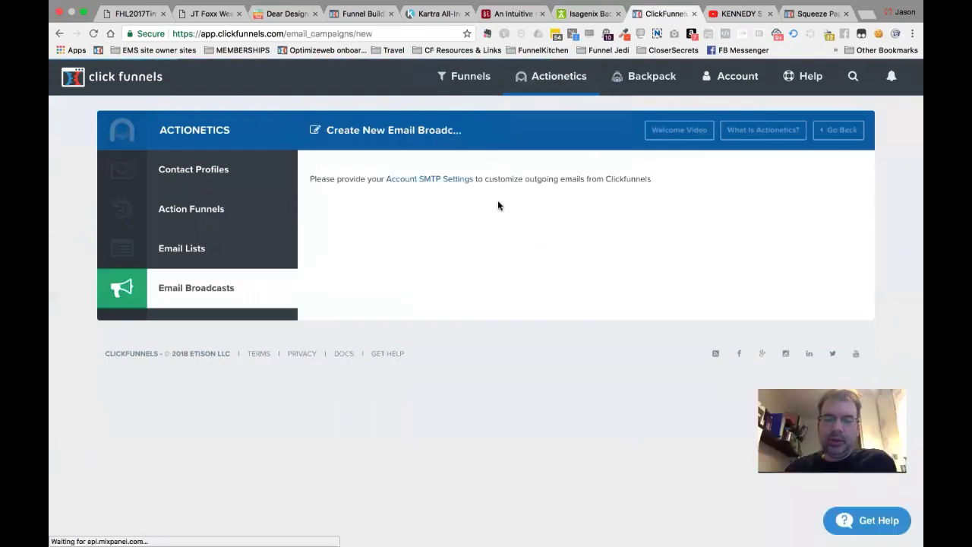
click(434, 182)
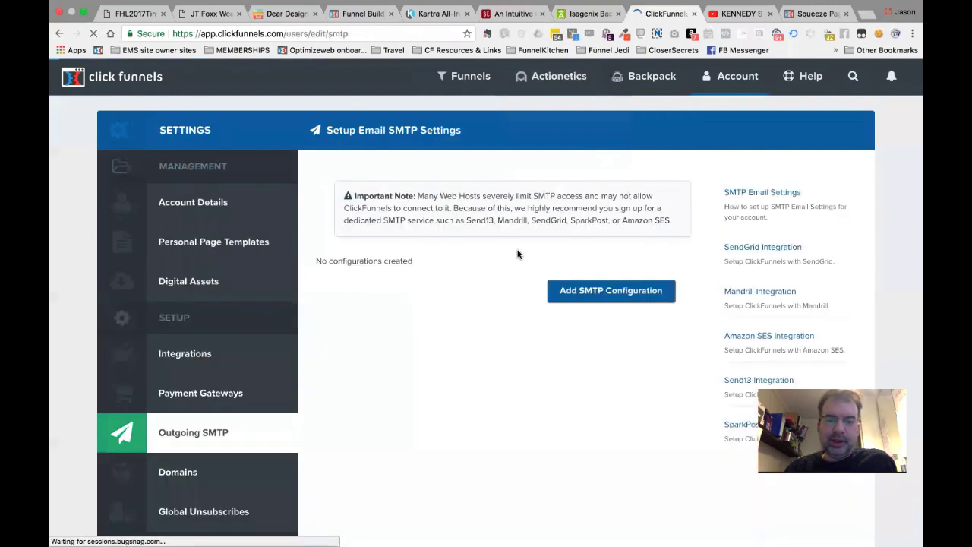
Look over the Action Funnels and Funnels lists, then switch to the Excel funnel diagram.
mouse_move(553, 79)
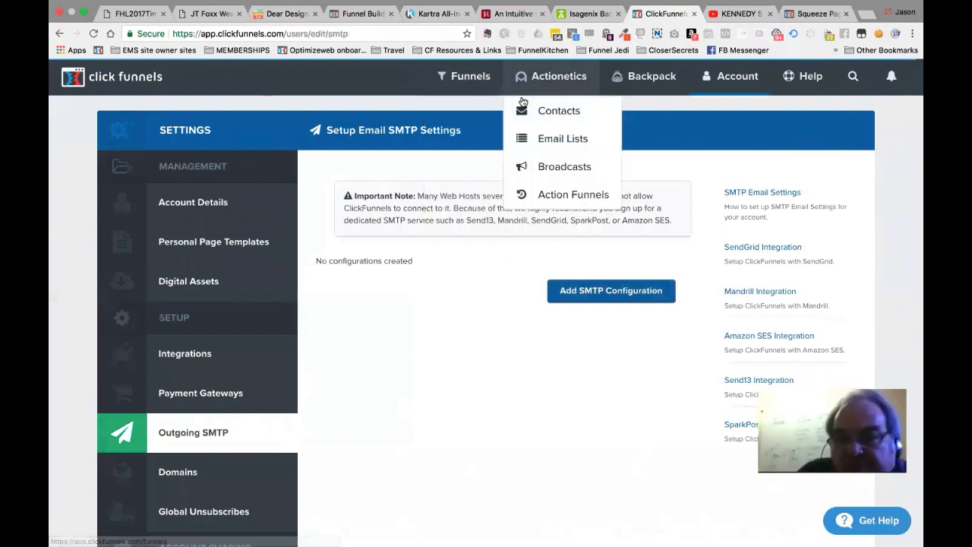
mouse_move(471, 80)
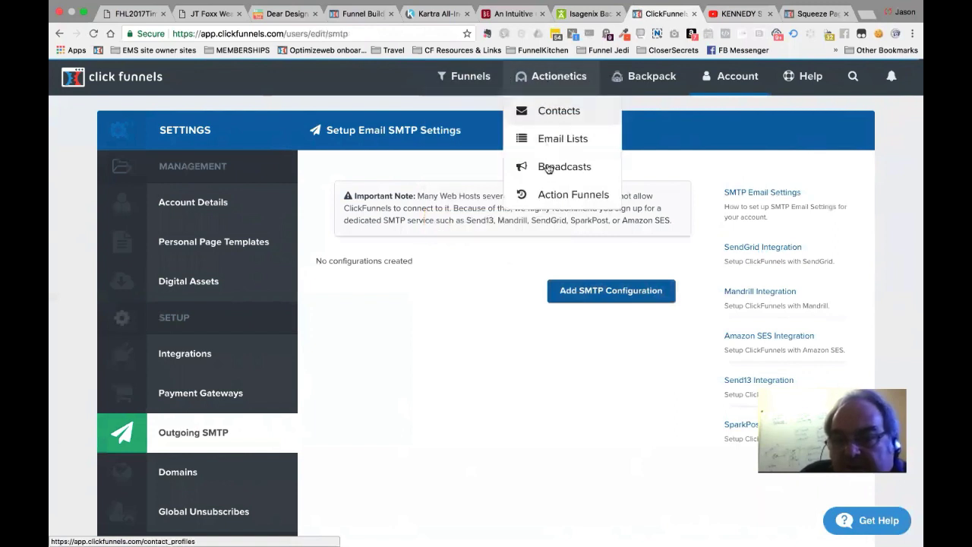
click(551, 194)
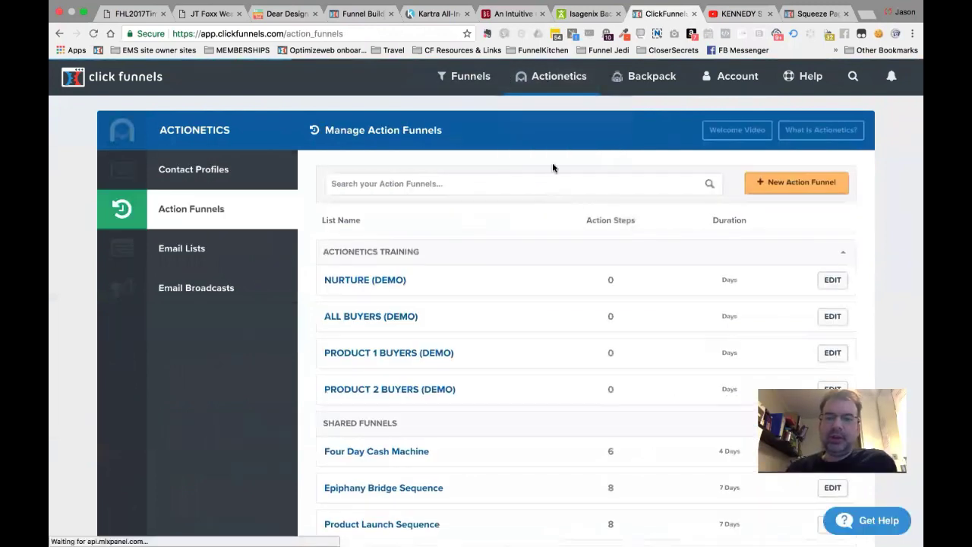
scroll(553, 167, down, 4)
scroll(553, 167, up, 4)
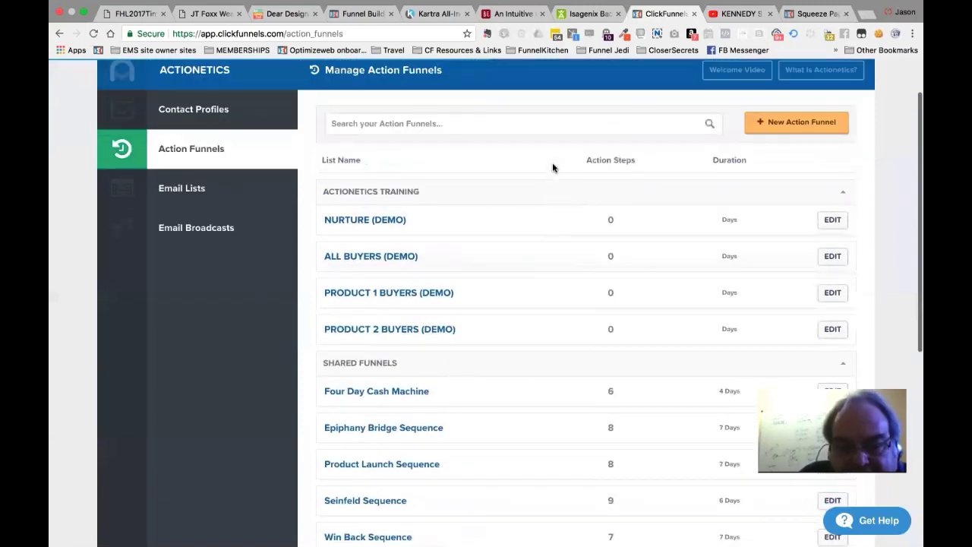
mouse_move(551, 76)
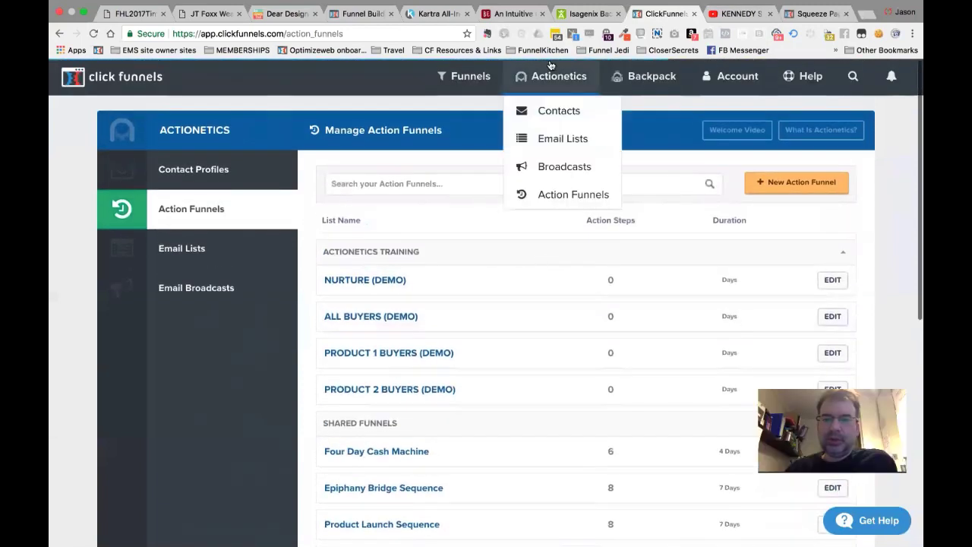
click(484, 81)
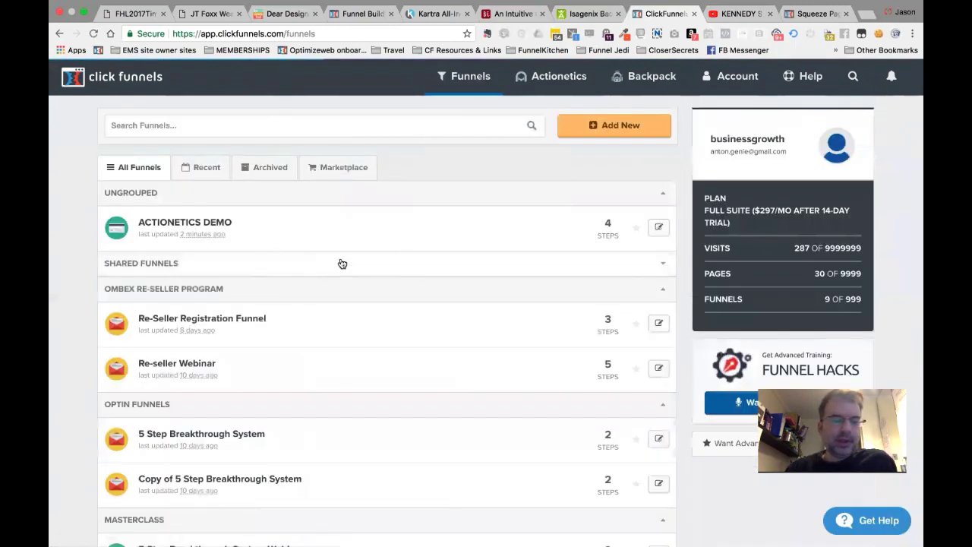
key(super+Tab)
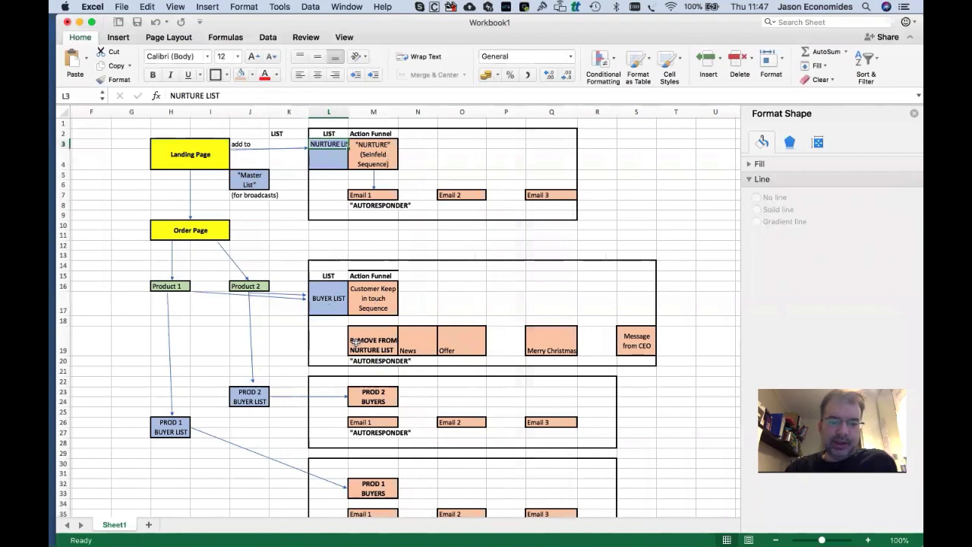
Scroll the Excel funnel diagram and select the BUYER LIST box in cell L16.
scroll(355, 343, down, 4)
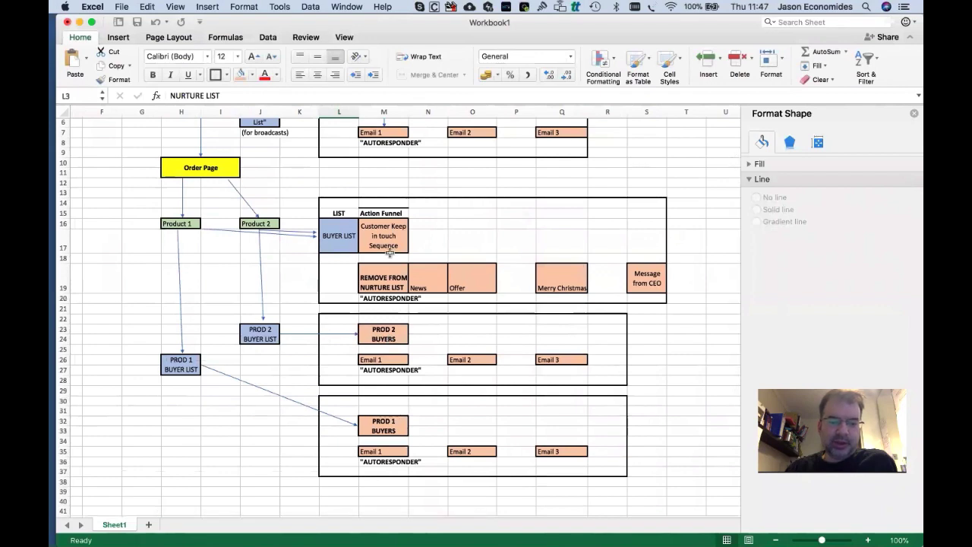
scroll(388, 252, up, 4)
scroll(280, 219, right, 1)
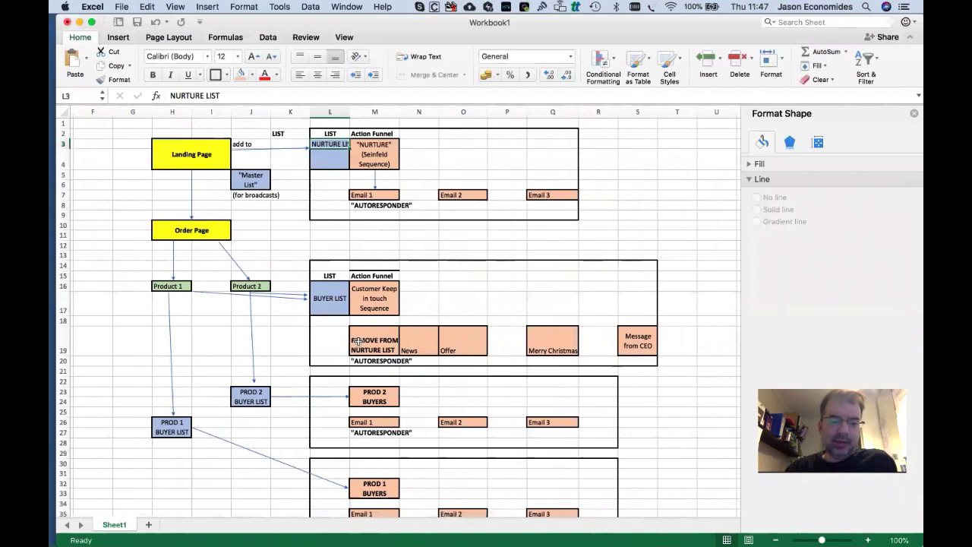
click(338, 287)
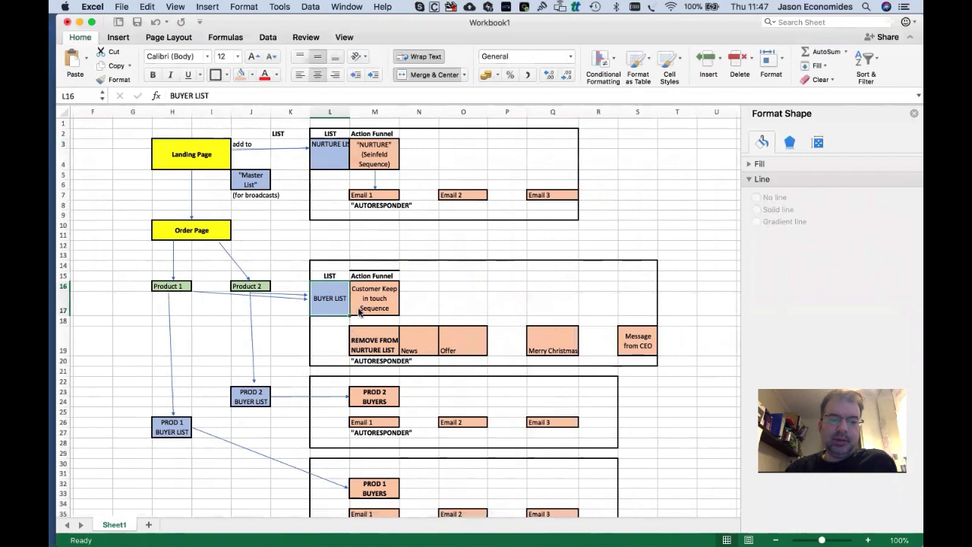
key(super+Tab)
key(super+Tab)
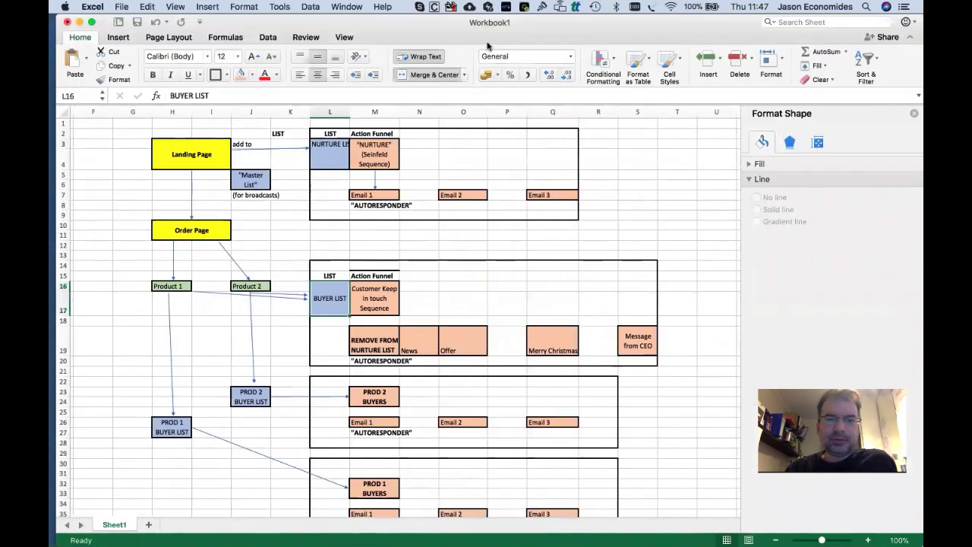
key(super+Tab)
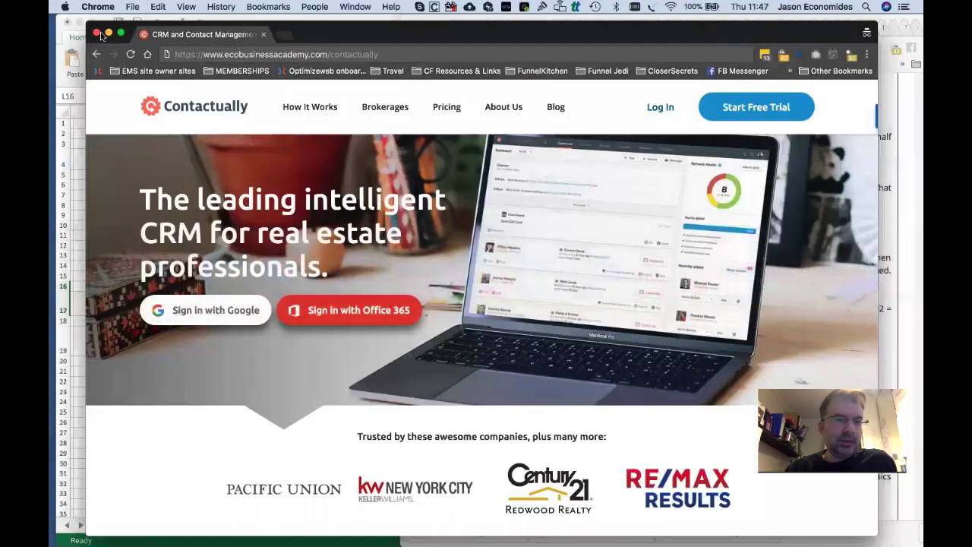
Close the Contactually window, minimise the physics Q&A window and bring ClickFunnels forward.
click(95, 34)
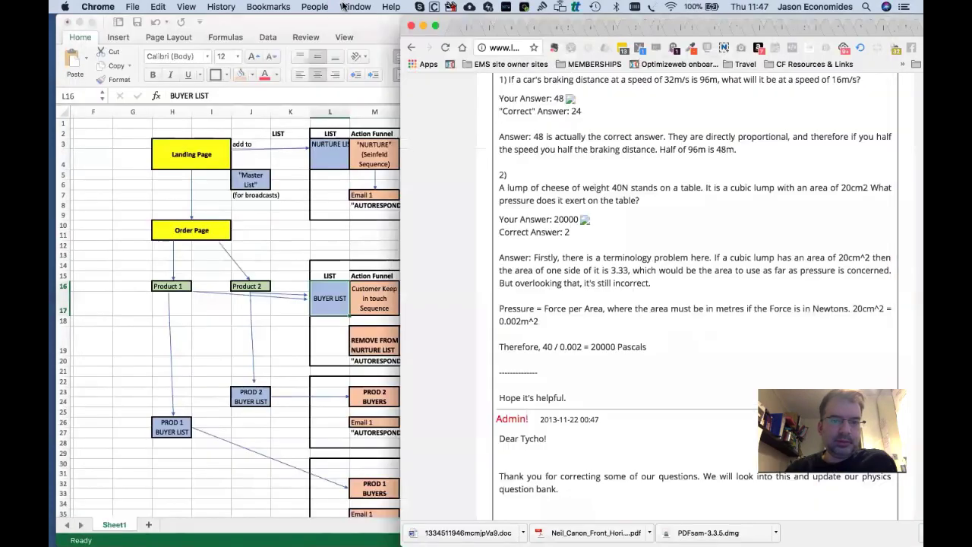
click(354, 7)
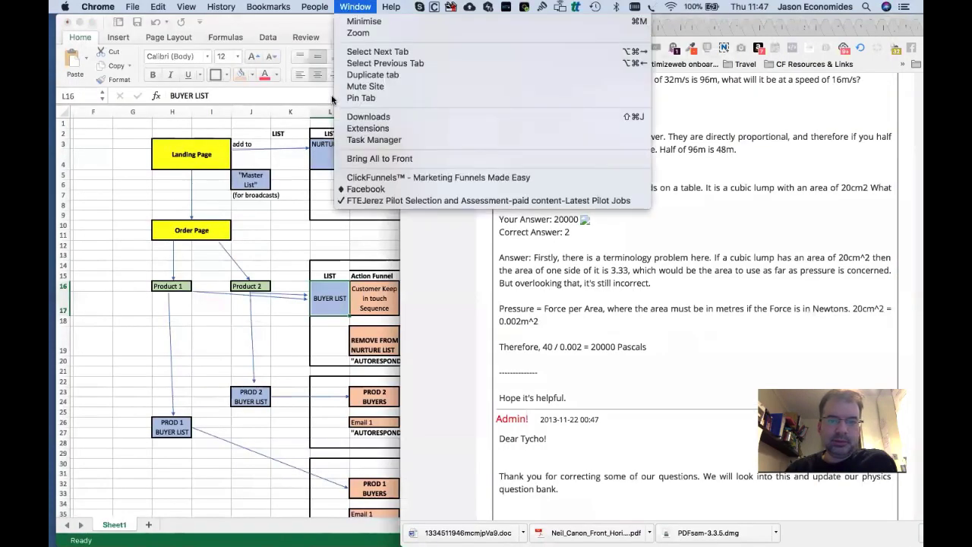
click(408, 21)
click(424, 27)
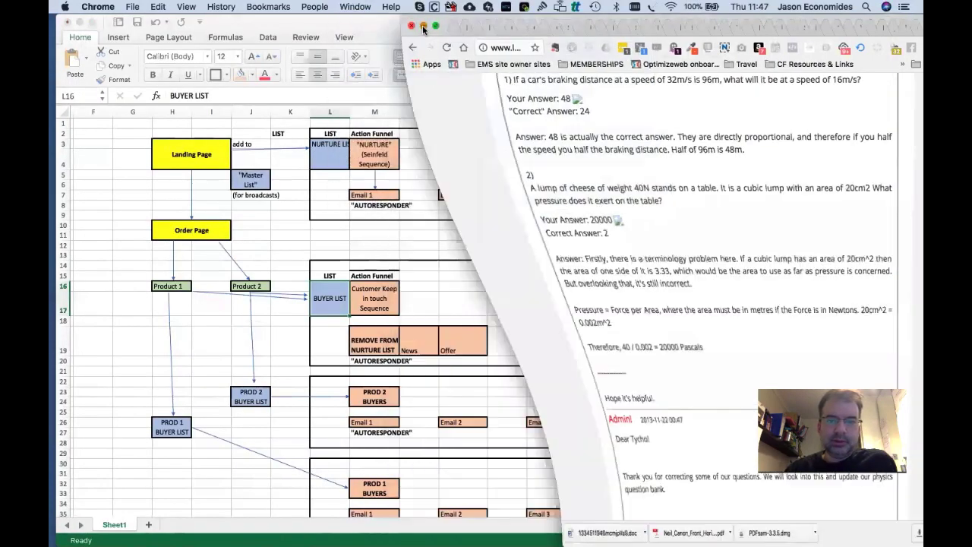
click(355, 7)
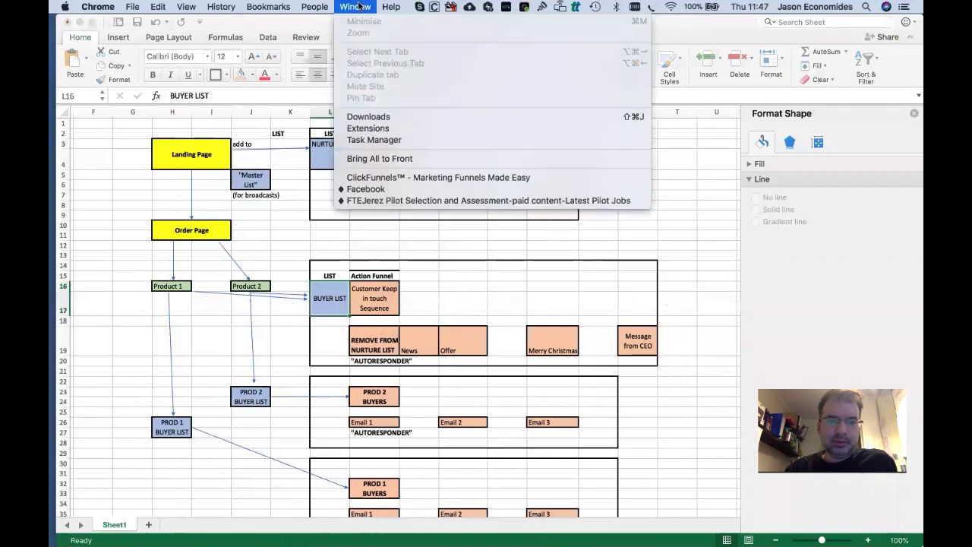
click(369, 177)
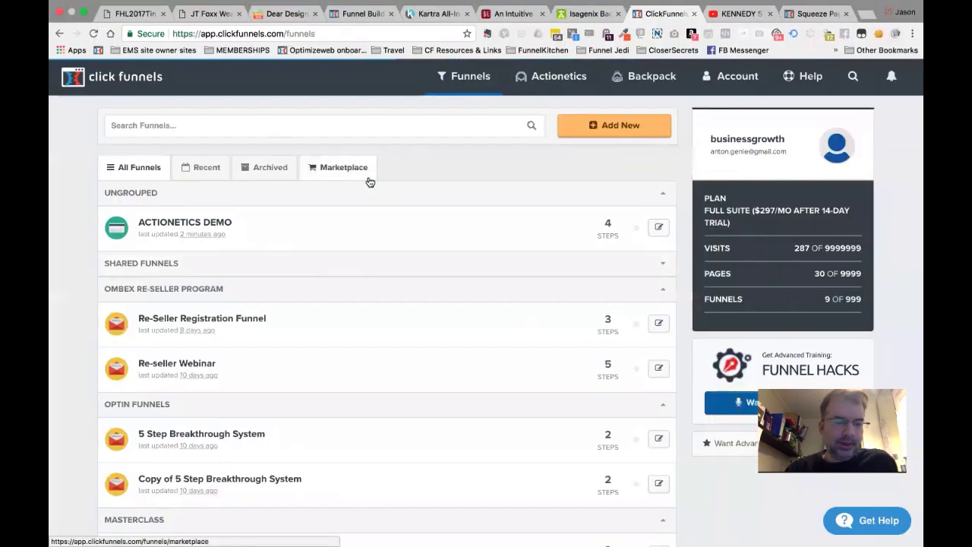
Check under Account > Payment Gateways that Stripe is connected, then return to Funnels.
click(206, 226)
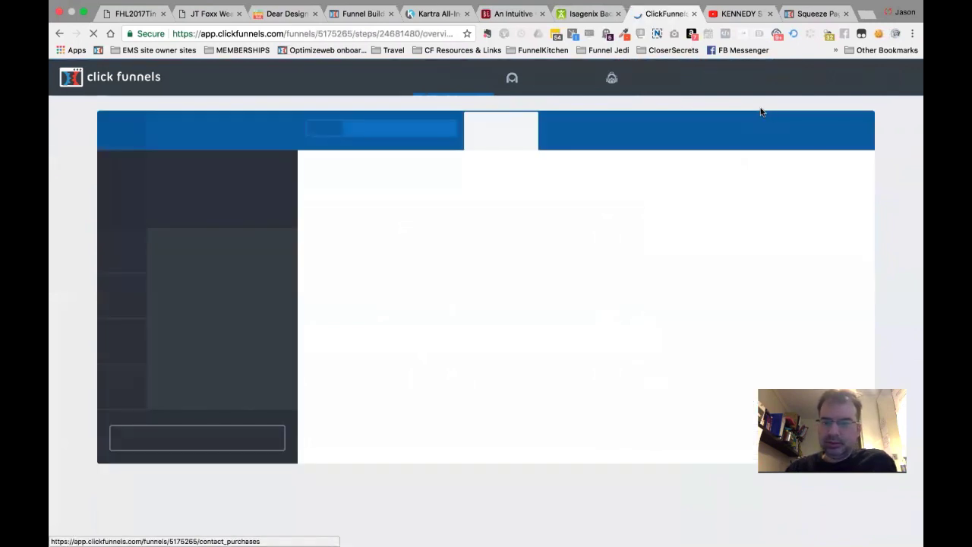
mouse_move(745, 82)
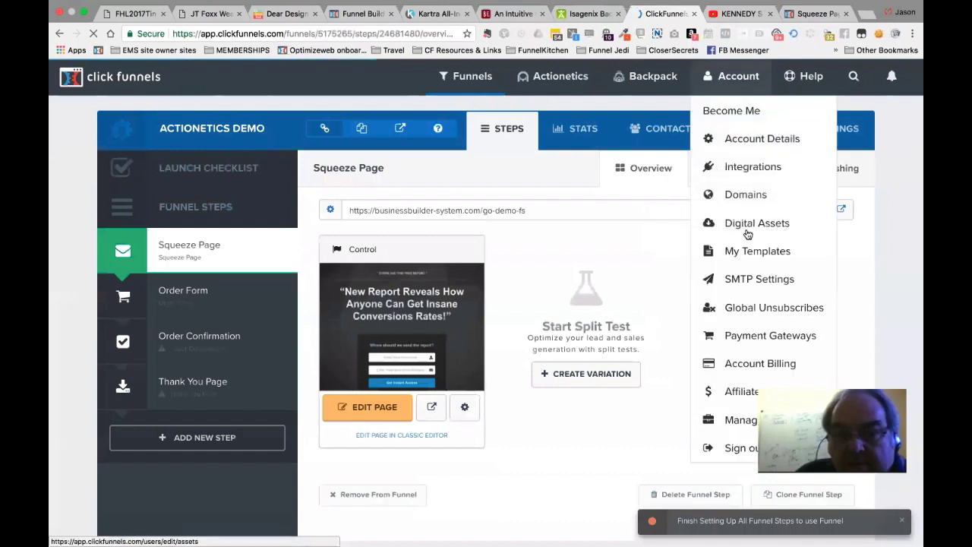
click(745, 336)
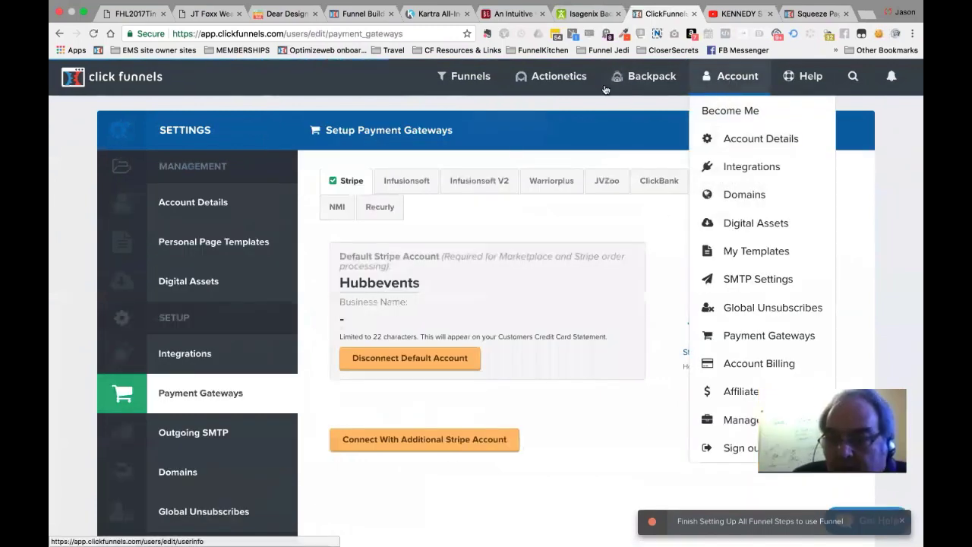
click(473, 85)
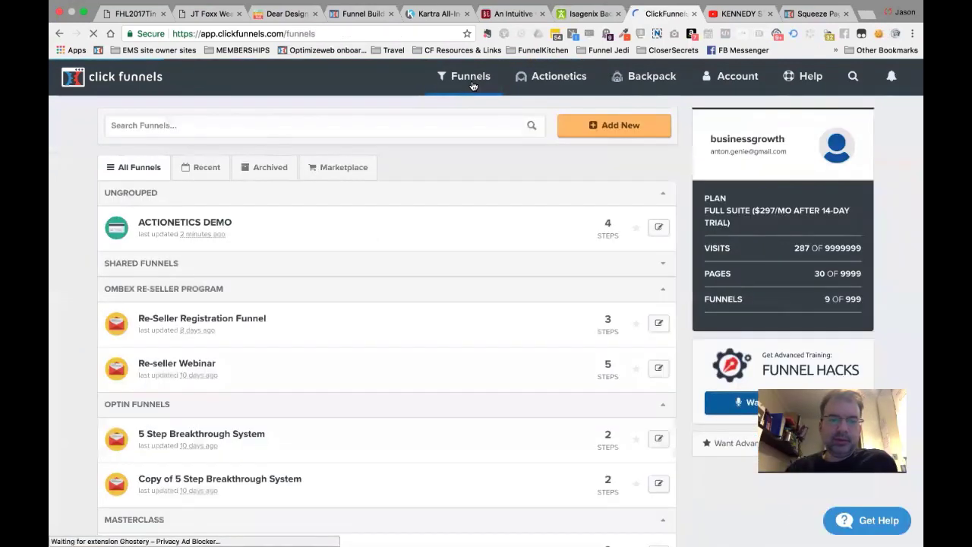
Open the ACTIONETICS DEMO funnel's Order Form step and select its URL slug.
click(196, 223)
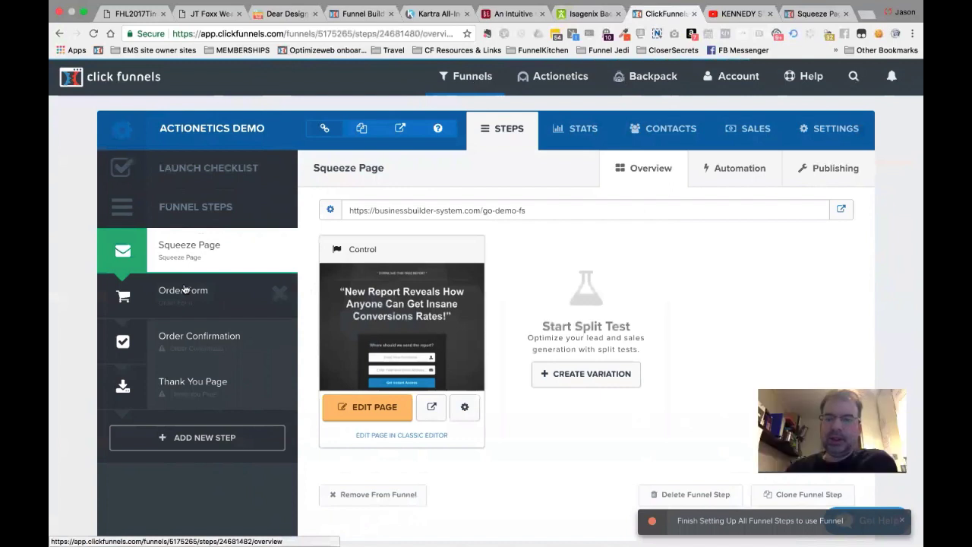
click(183, 289)
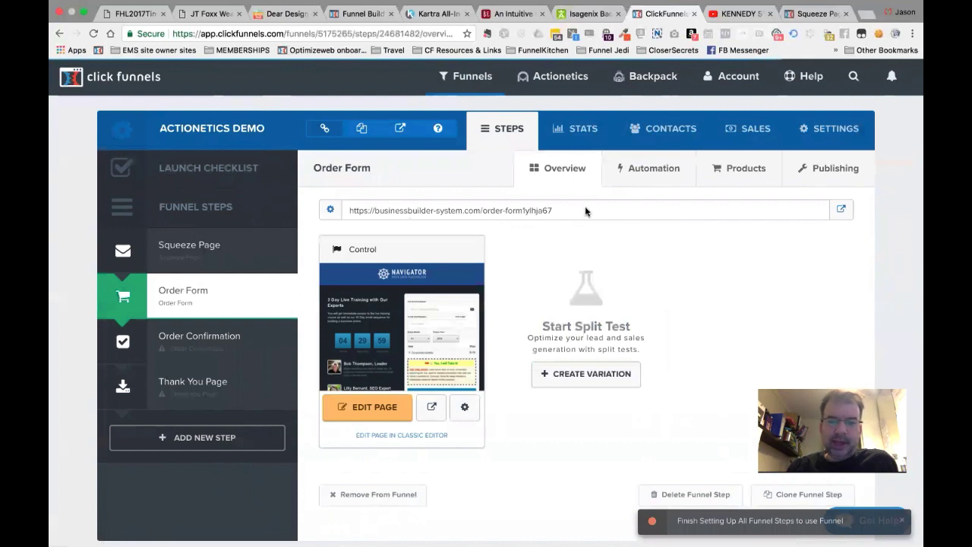
drag(484, 211, 560, 213)
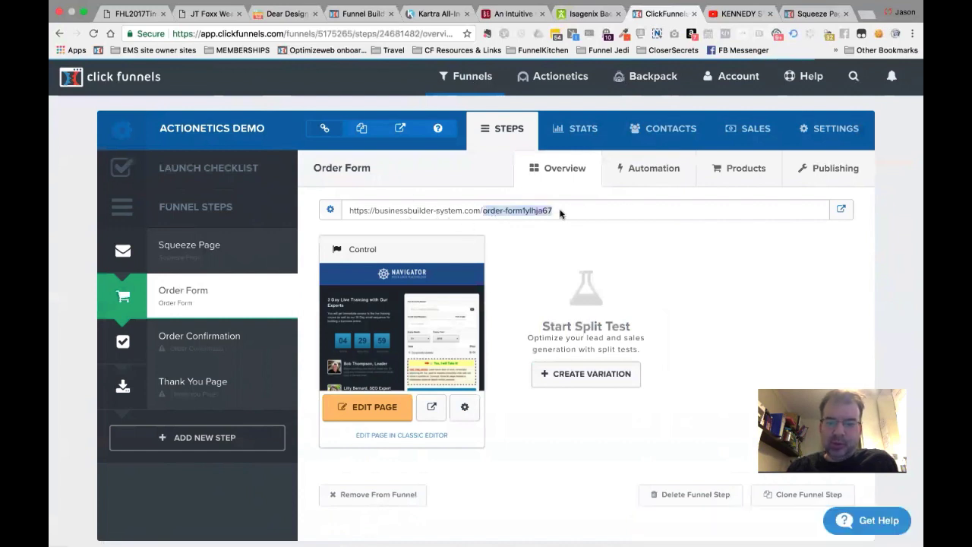
Change the Order Form step's path to order-form-demo-fs and update the funnel step.
click(330, 215)
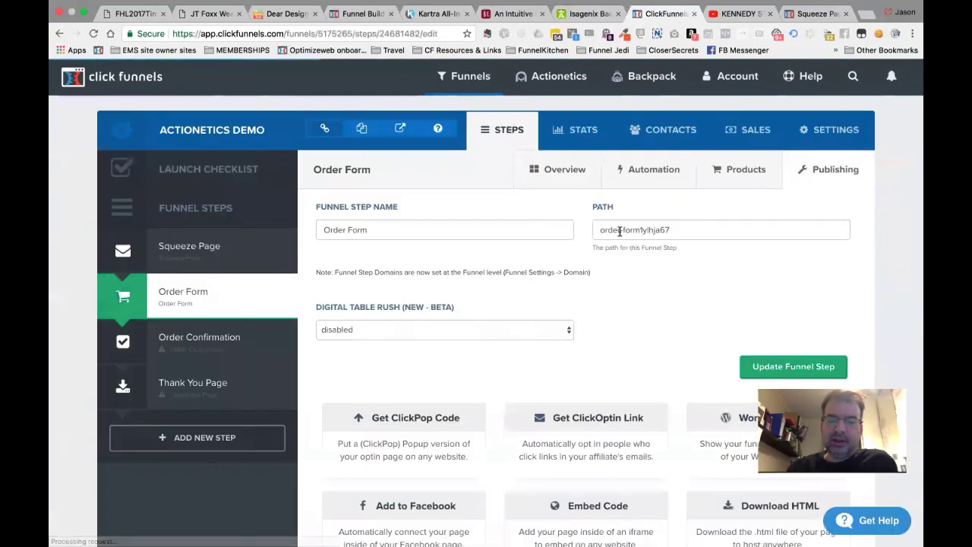
double_click(648, 229)
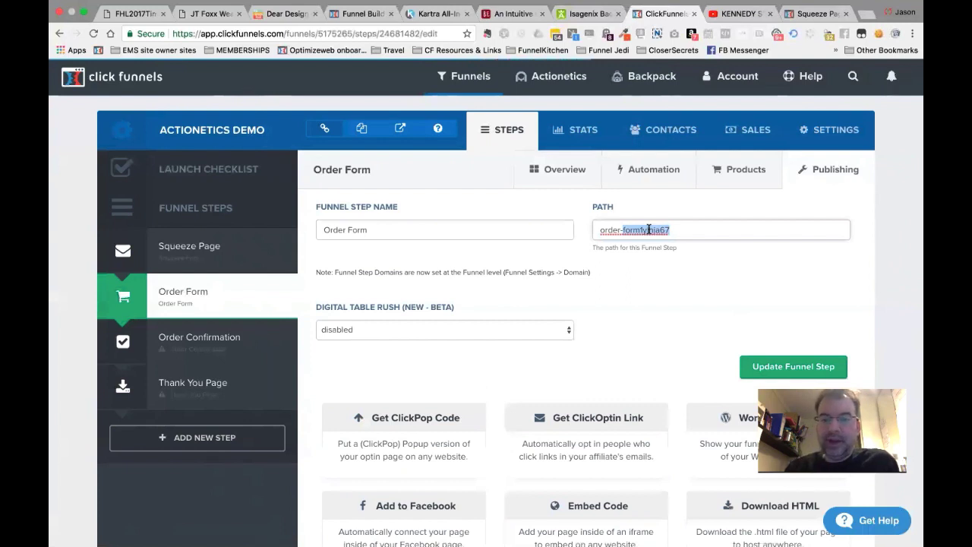
triple_click(649, 230)
click(703, 229)
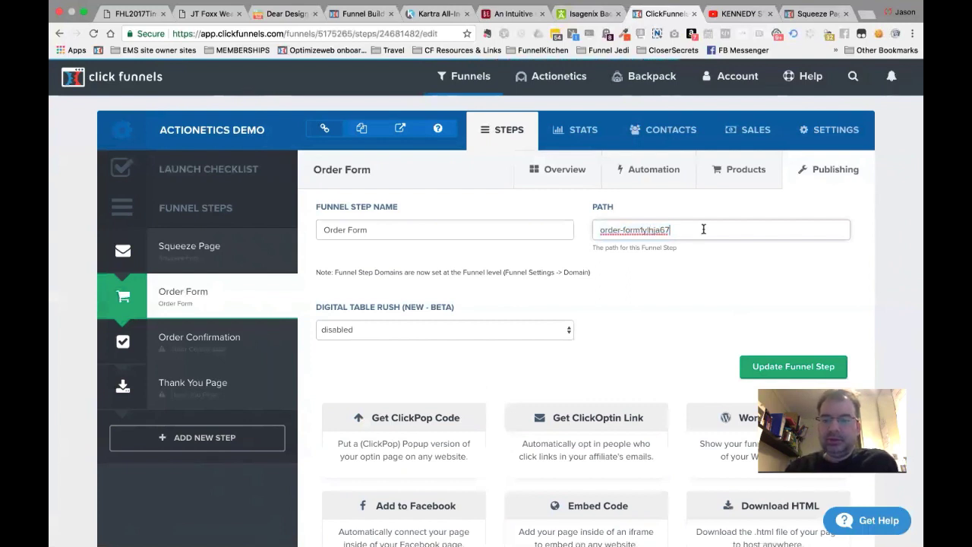
key(BackSpace)
key(BackSpace)
key(BackSpace)
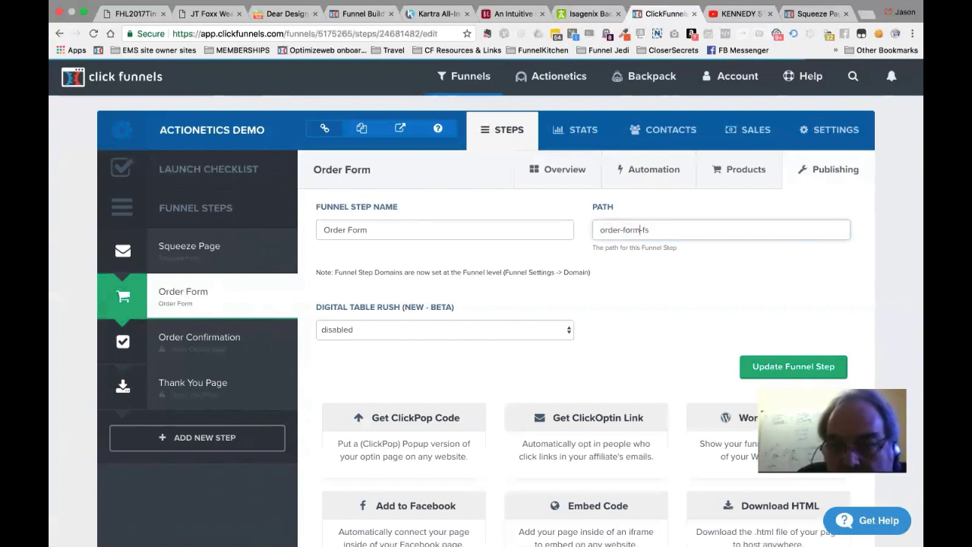
text(-)
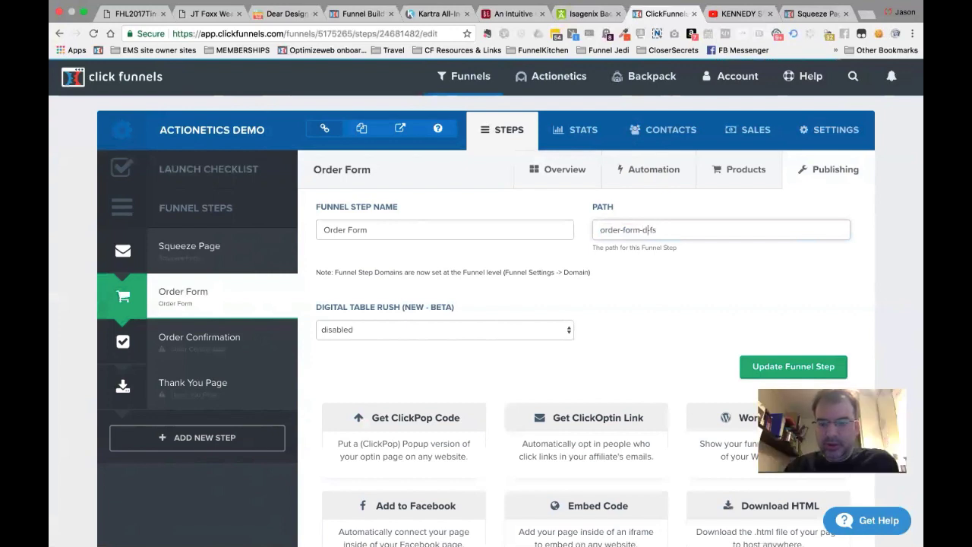
triple_click(726, 235)
key(ctrl+c)
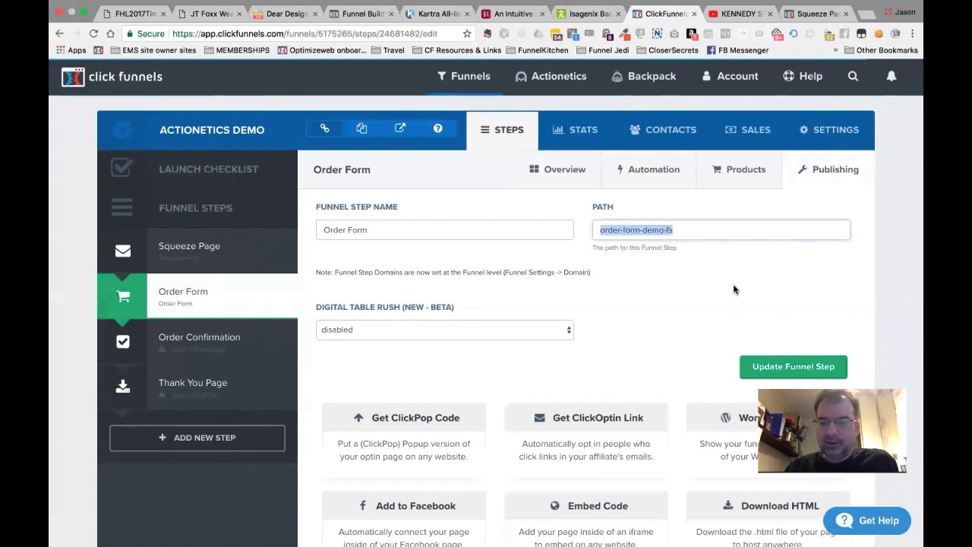
click(775, 367)
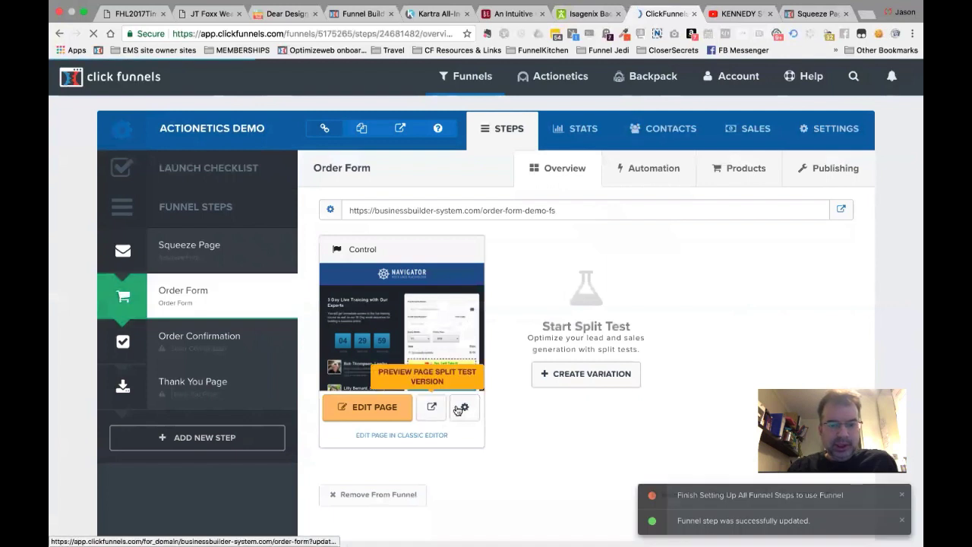
Paste order-form-demo-fs as the page variation's path and update the page.
click(442, 376)
click(419, 267)
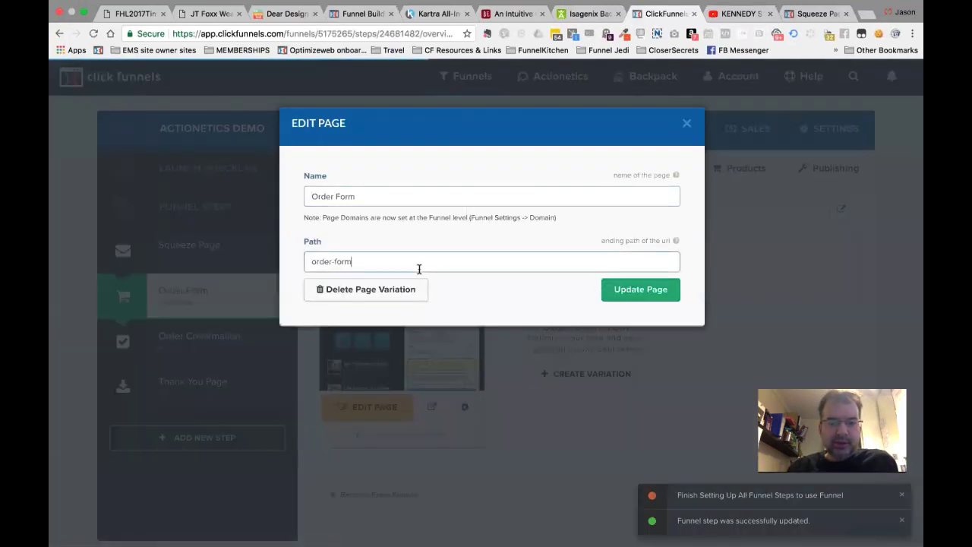
key(ctrl+a)
key(ctrl+v)
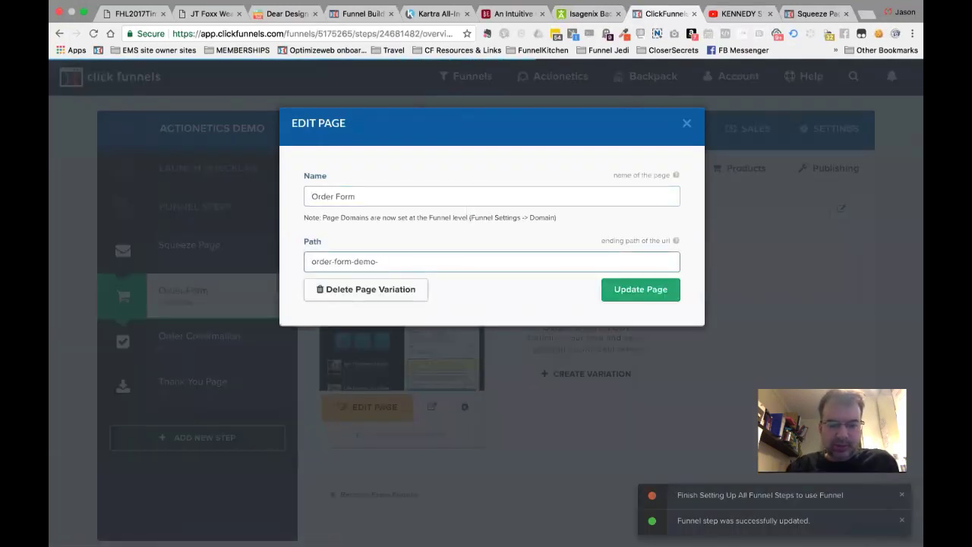
click(639, 293)
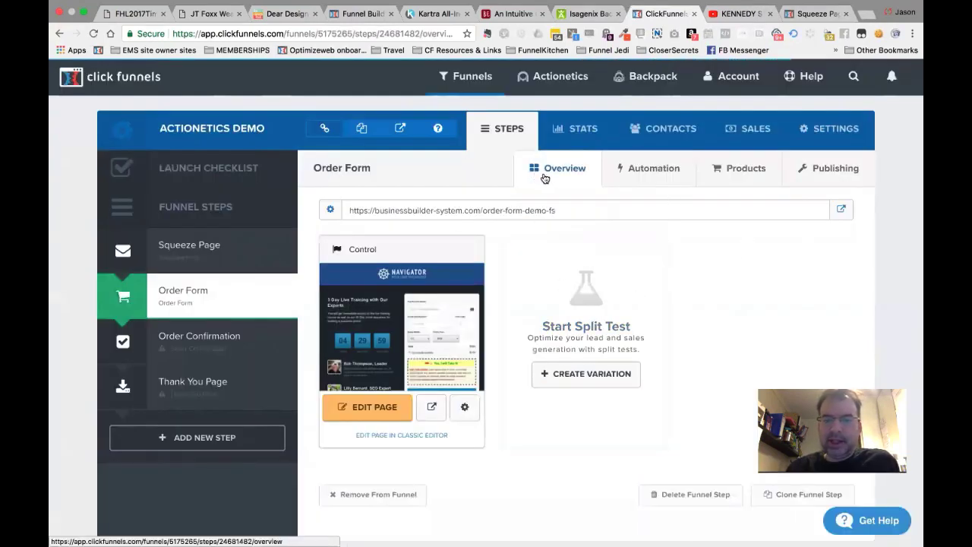
click(747, 174)
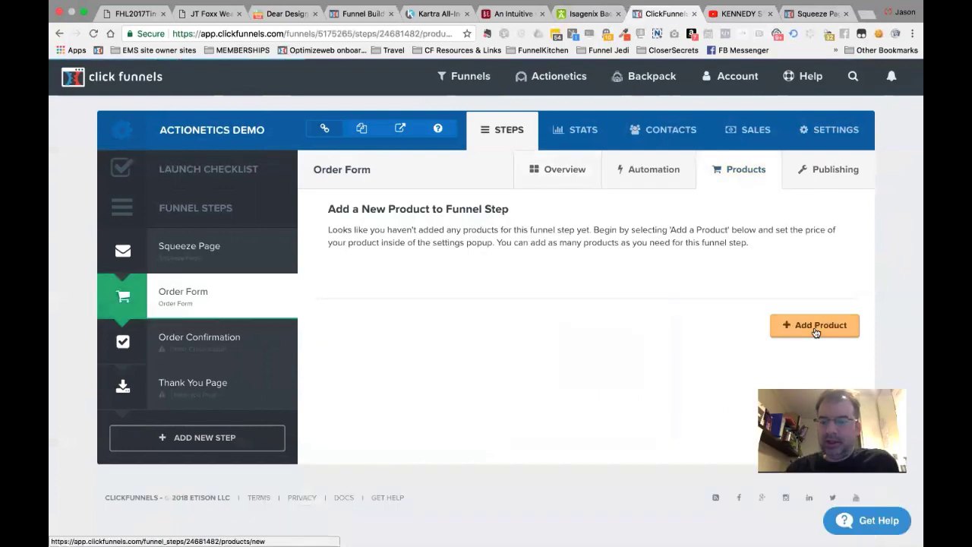
Create 'Product 1' billed through Stripe at 49 as a one-time payment.
click(816, 325)
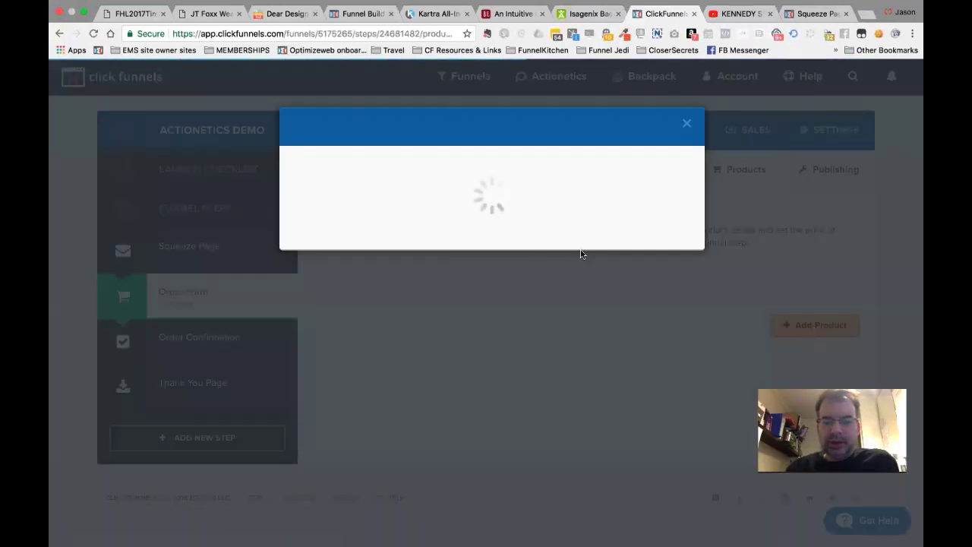
click(484, 219)
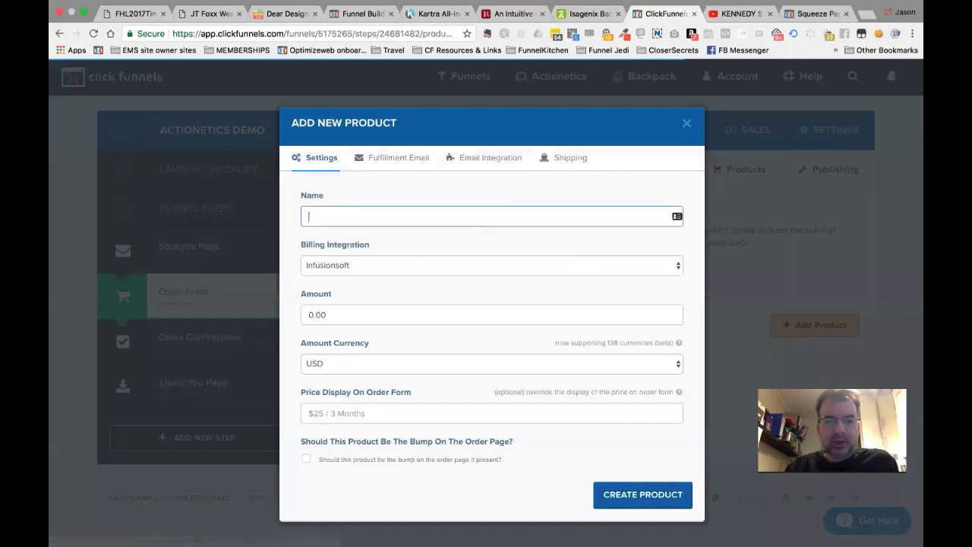
text(Product 1)
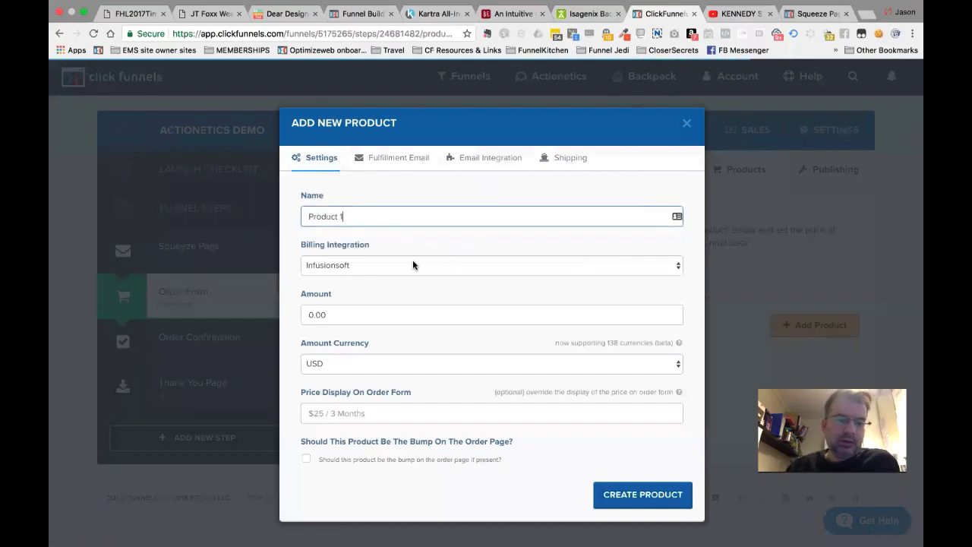
click(414, 265)
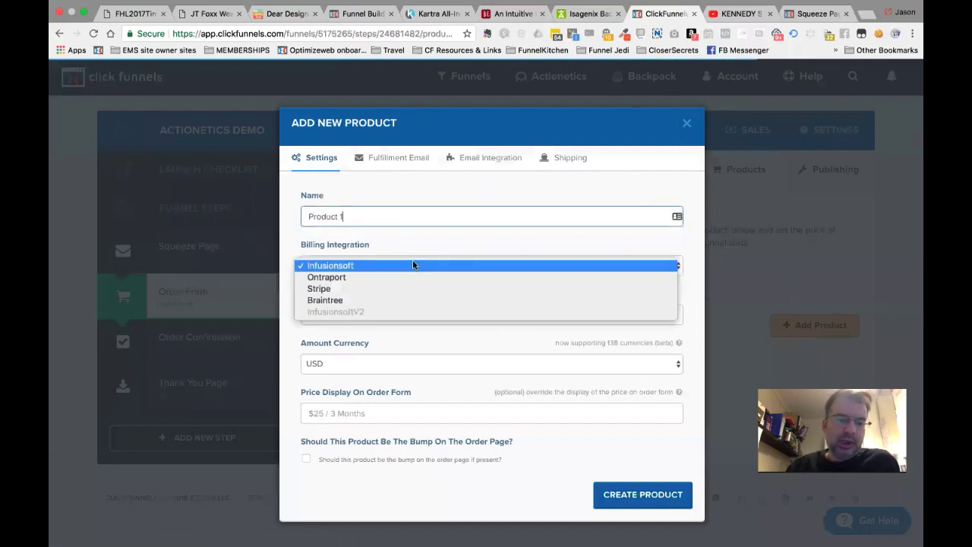
click(319, 290)
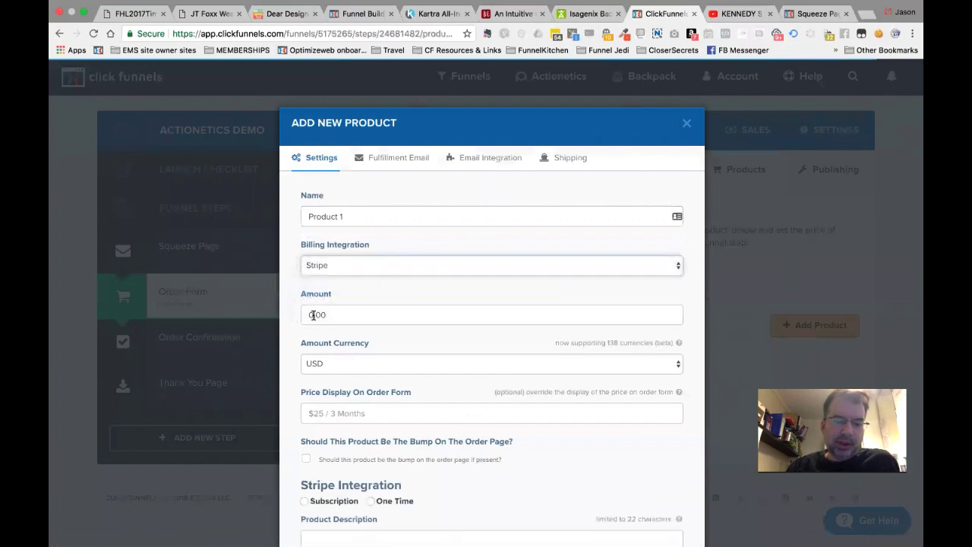
click(313, 315)
text(49)
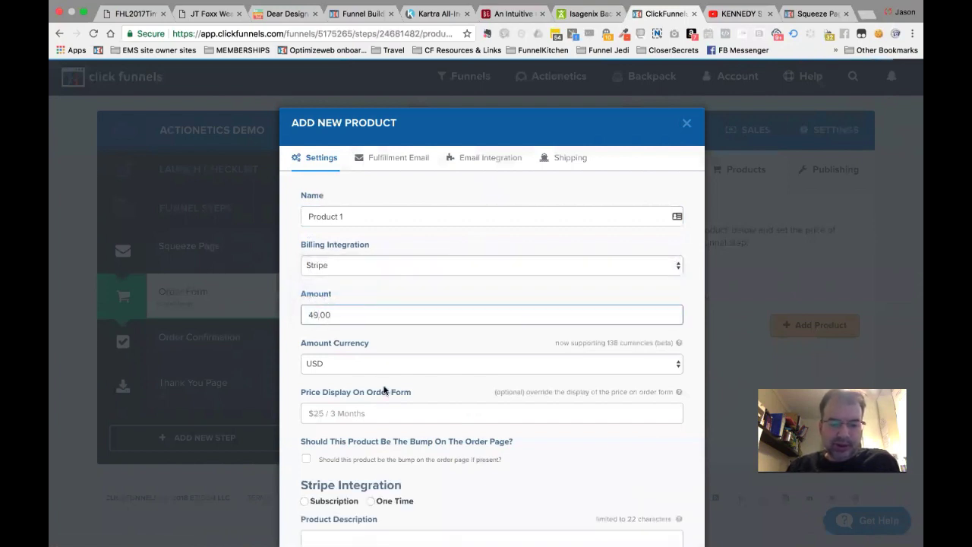
scroll(385, 389, down, 3)
click(371, 361)
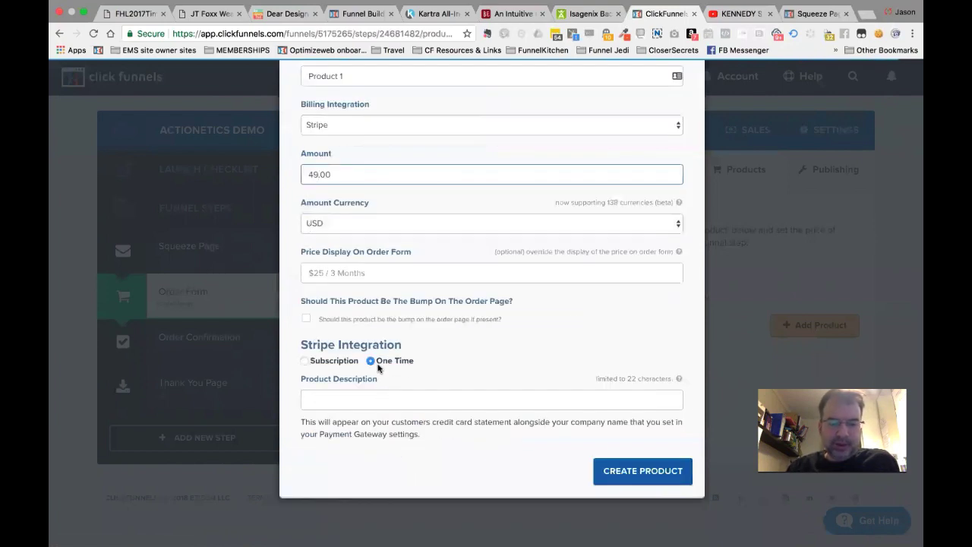
click(638, 471)
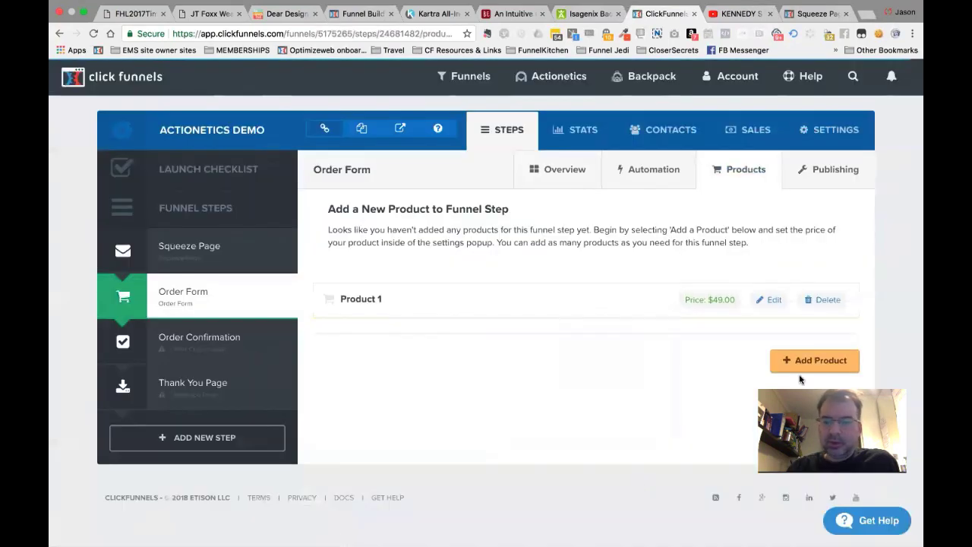
Create 'Product 2' billed through Stripe at 97 as a one-time payment.
click(818, 362)
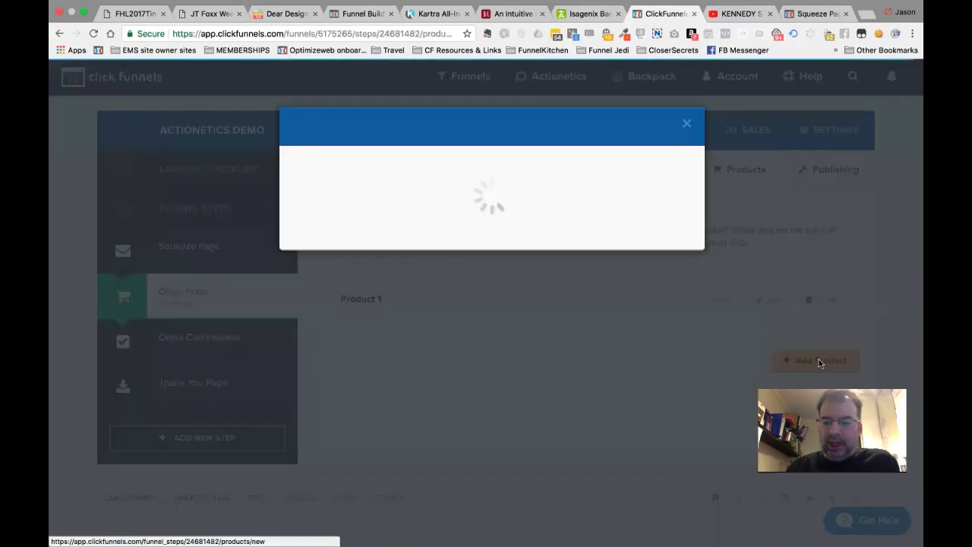
click(405, 216)
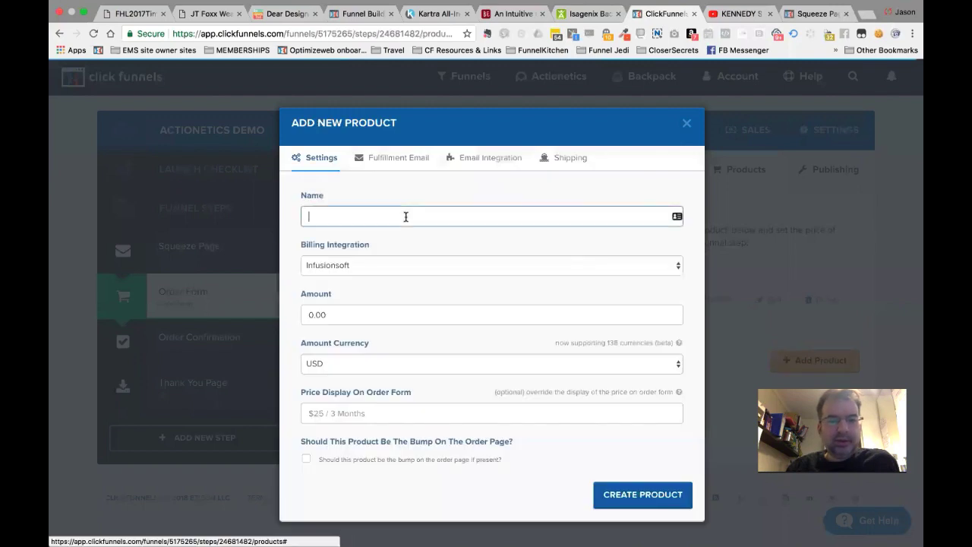
text(Product 2)
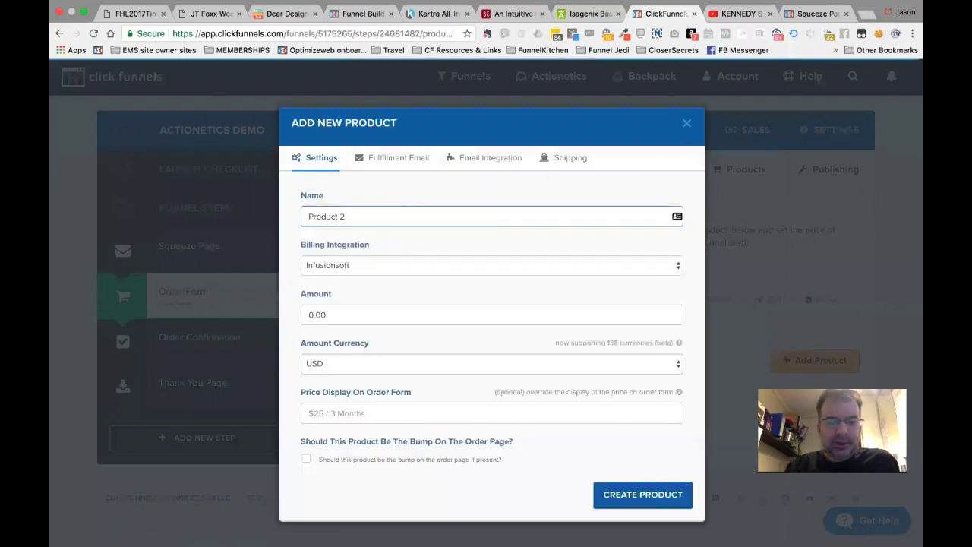
click(386, 266)
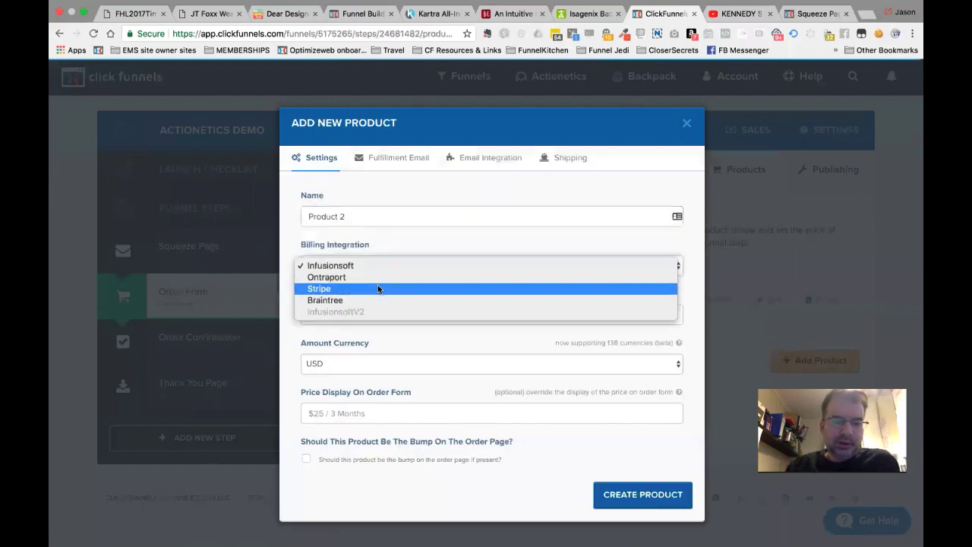
click(377, 284)
click(307, 314)
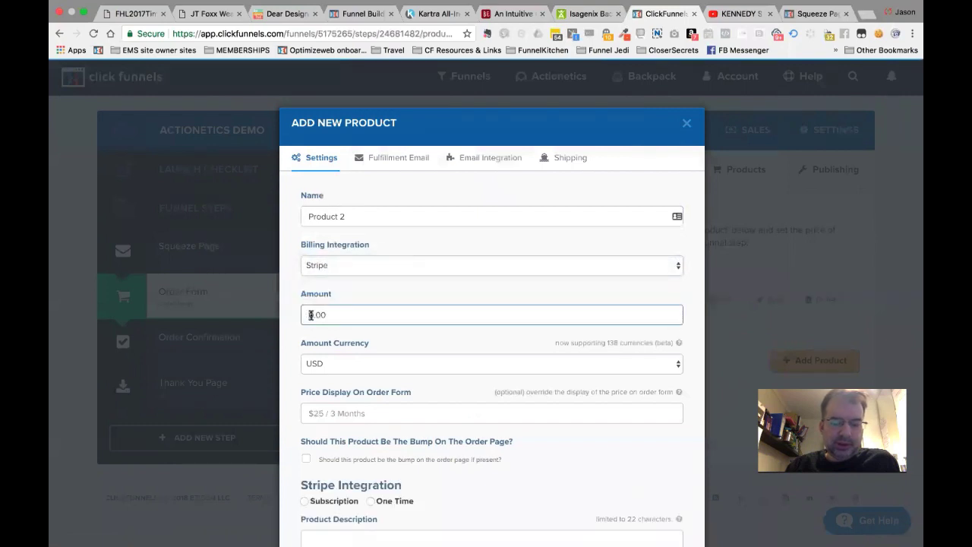
scroll(437, 357, down, 5)
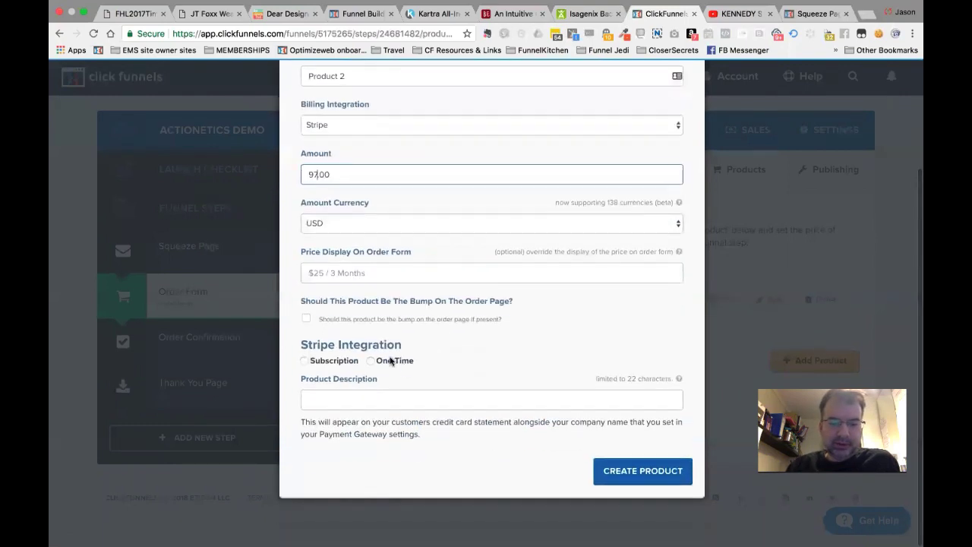
click(382, 360)
click(630, 471)
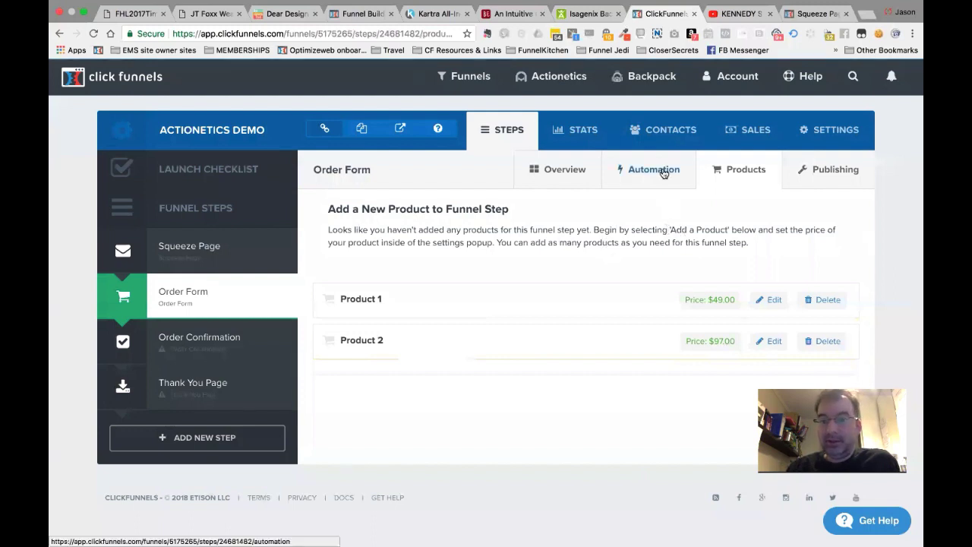
Open the Order Form step's Automation tab and start a new funnel action.
click(663, 173)
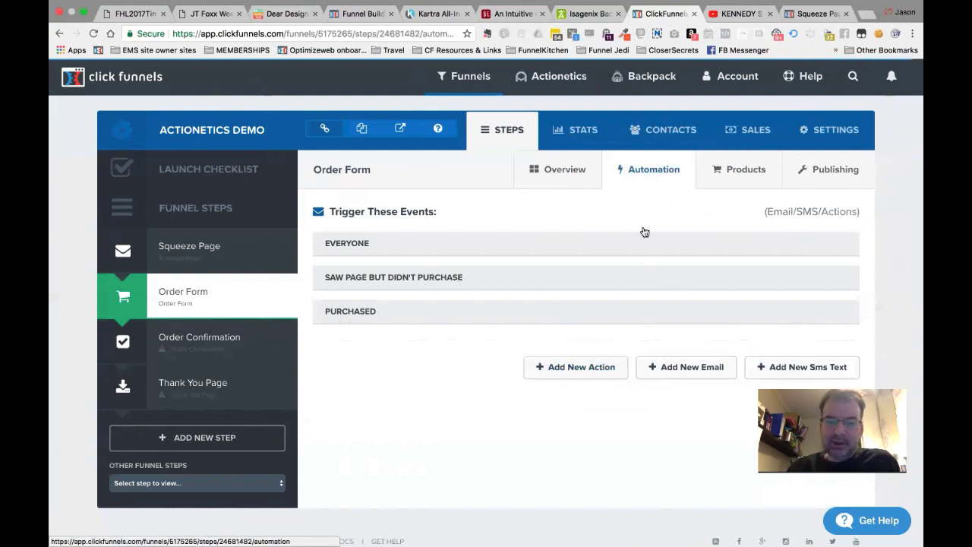
click(588, 366)
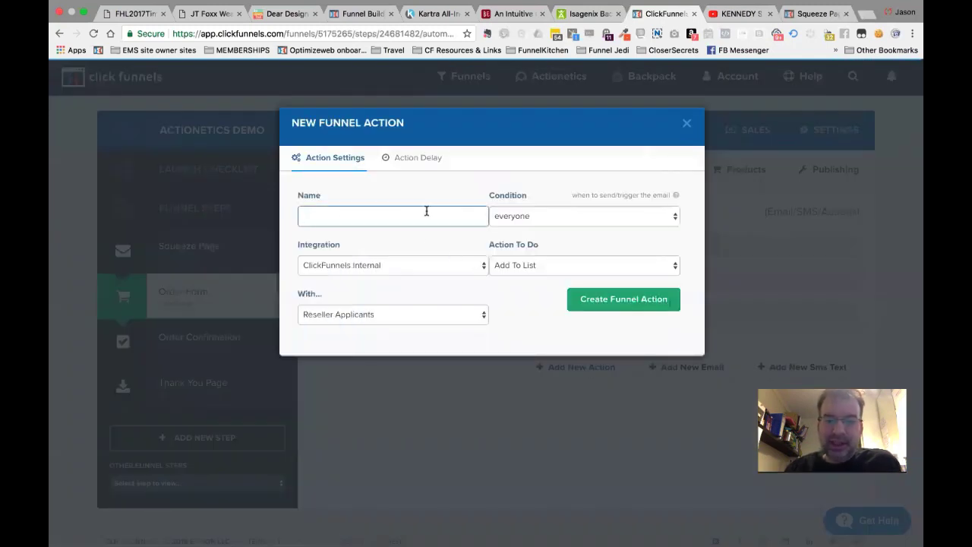
Keep the Add To List action type and name it 'Add to Master Buyer List'.
click(532, 265)
click(446, 298)
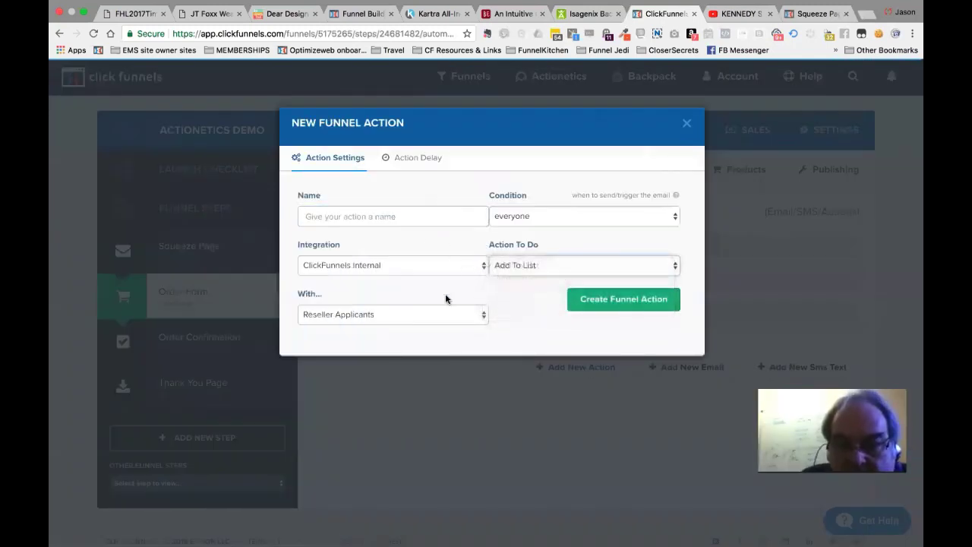
click(434, 316)
click(534, 311)
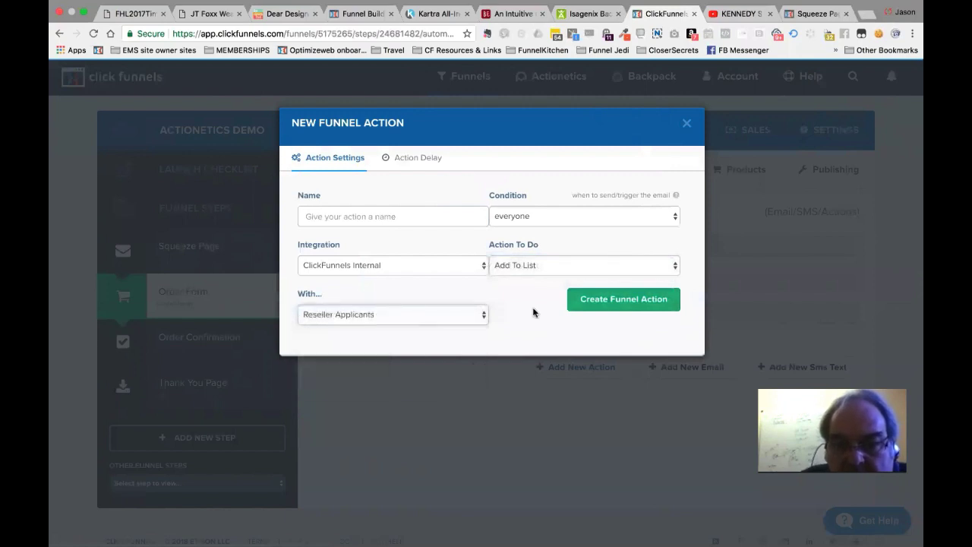
click(434, 212)
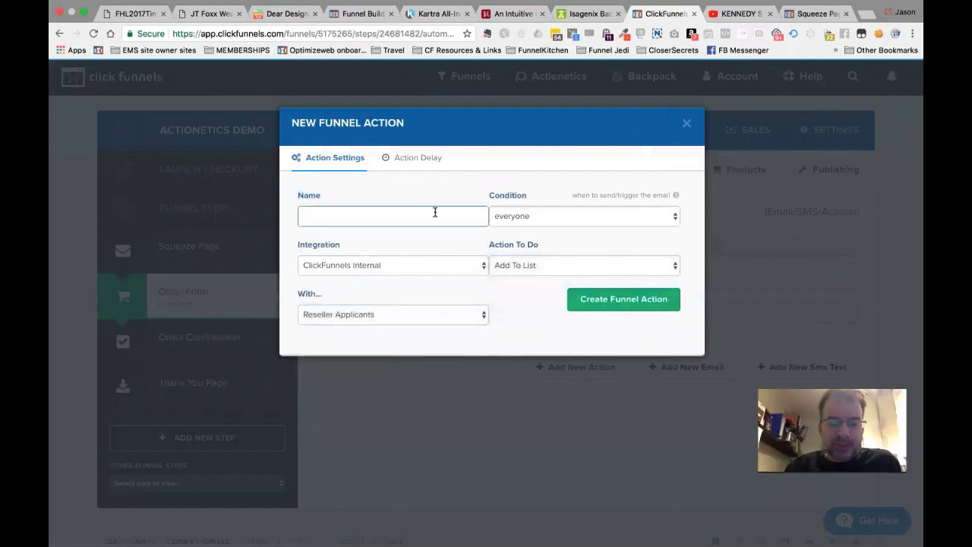
text(Add to Master Buyer List)
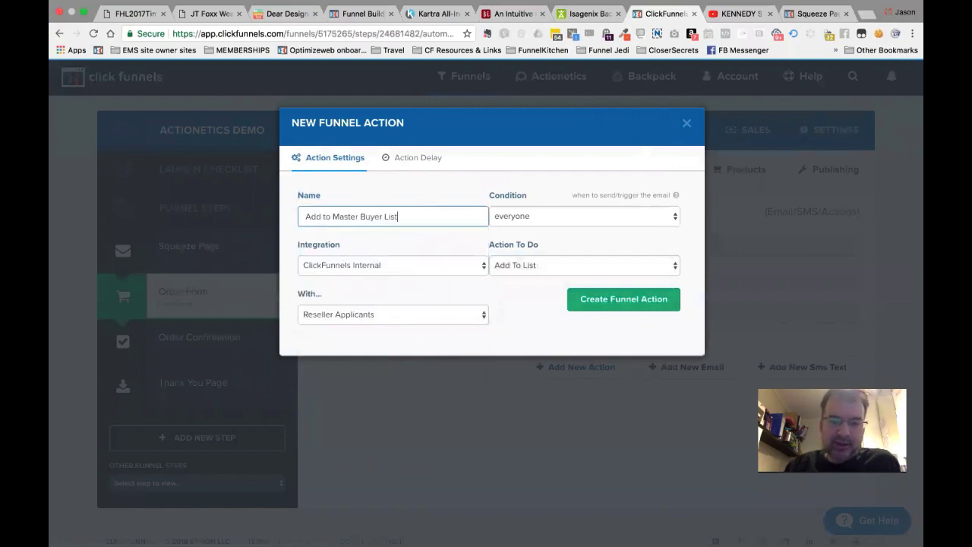
Set the condition to purchased, target BUYER LIST (DEMO), and create the action.
click(577, 217)
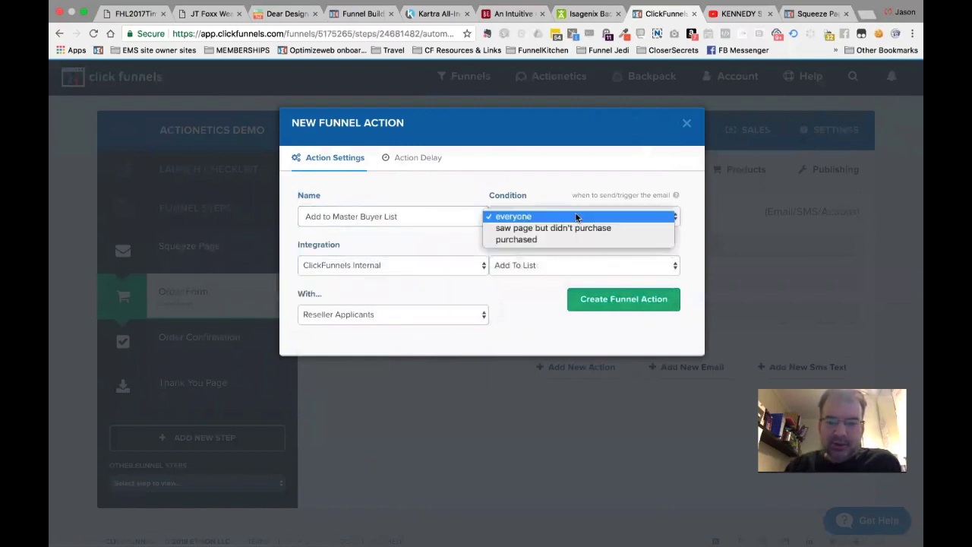
click(505, 240)
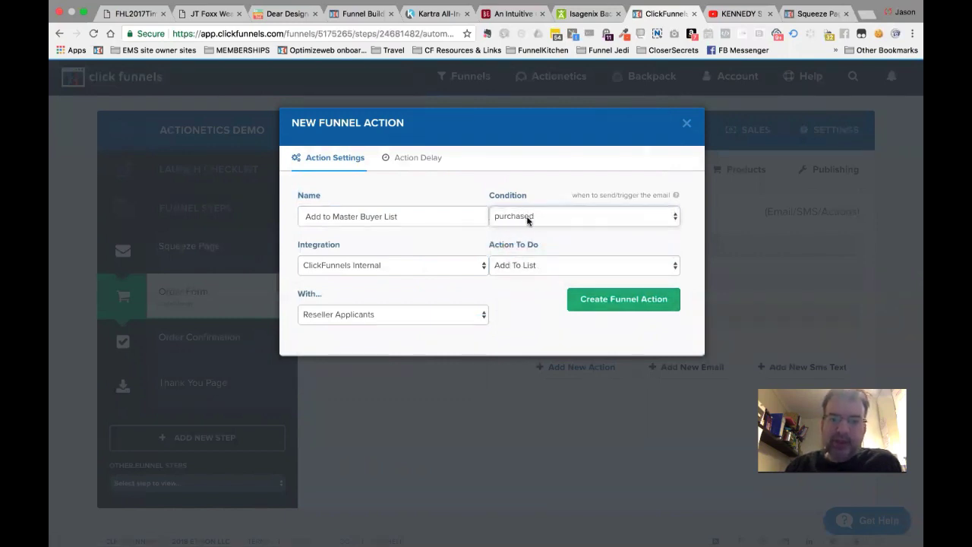
click(528, 221)
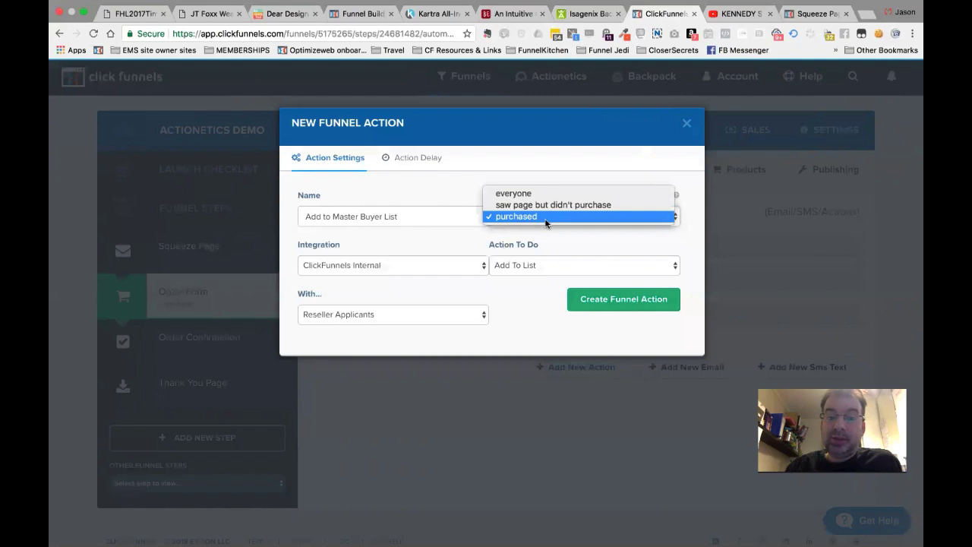
click(515, 218)
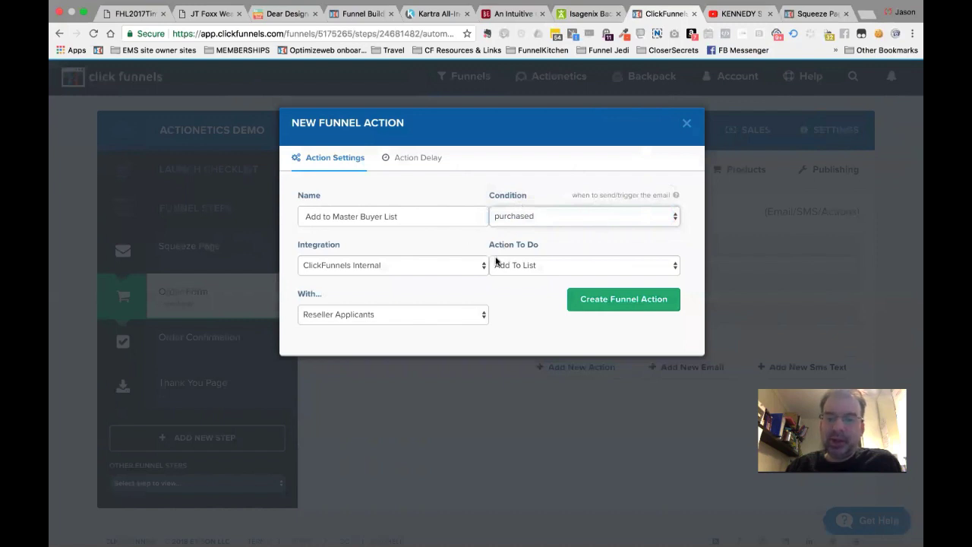
click(415, 321)
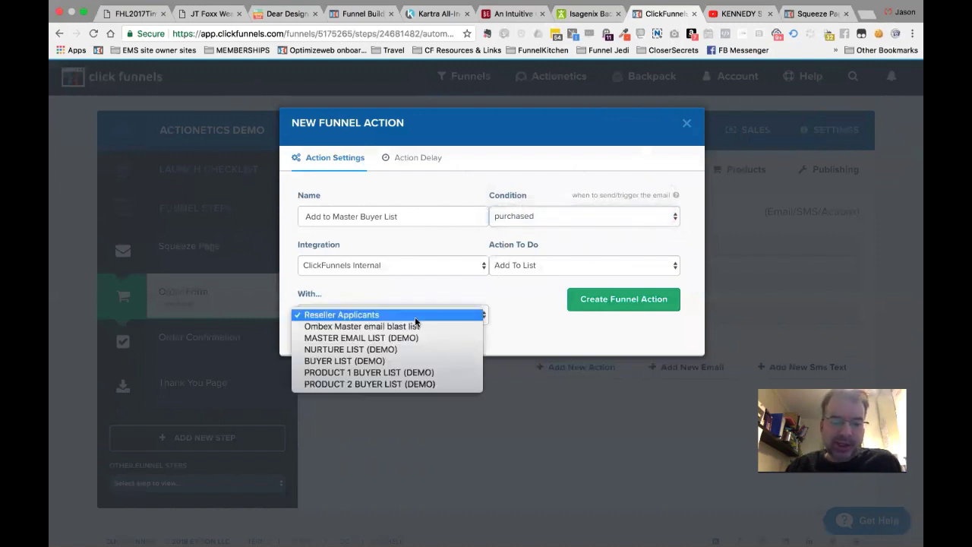
click(385, 360)
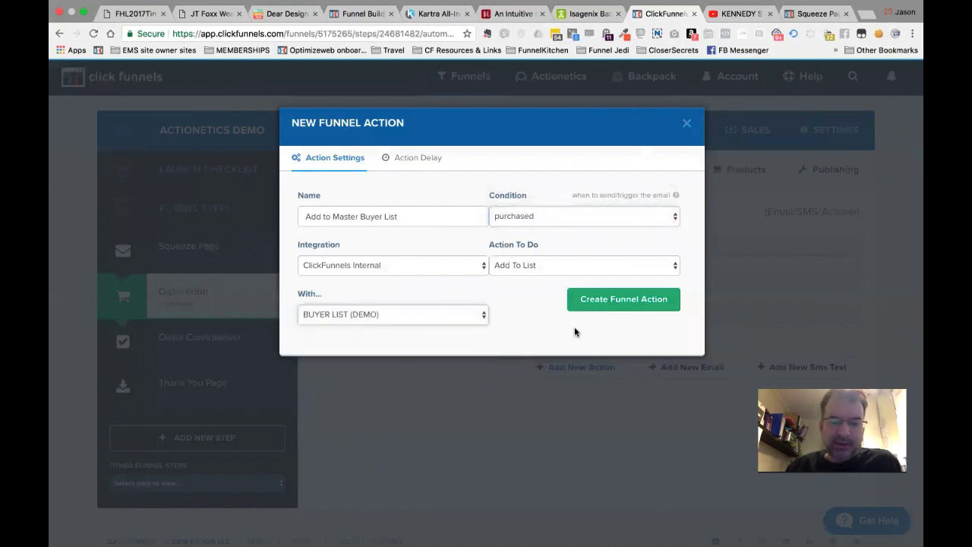
click(623, 302)
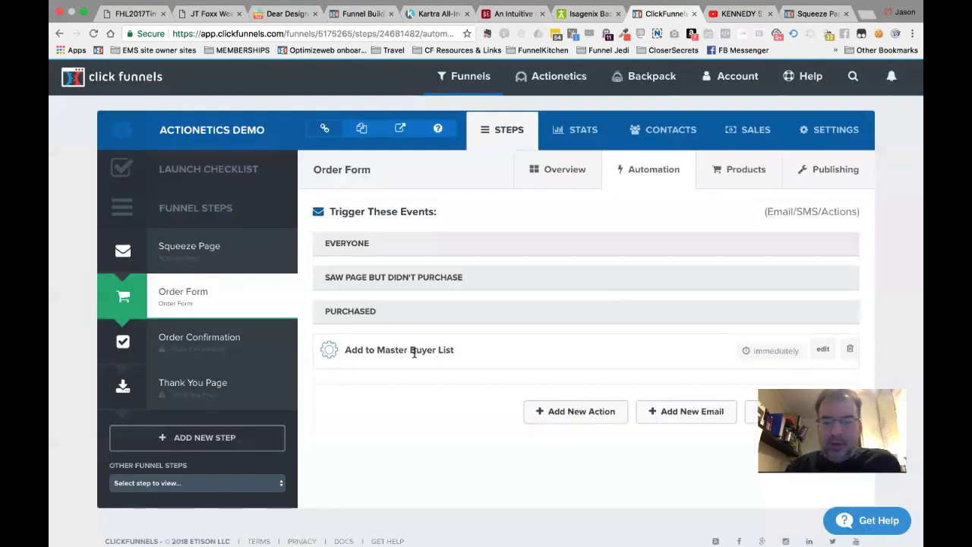
Try adding a new email for purchasers and dismiss the SMTP notice.
scroll(414, 352, down, 1)
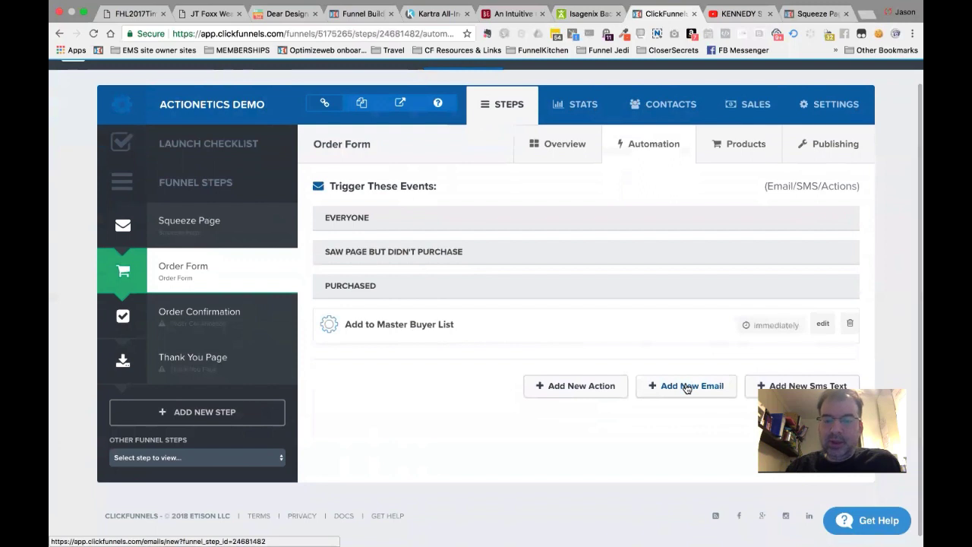
click(687, 387)
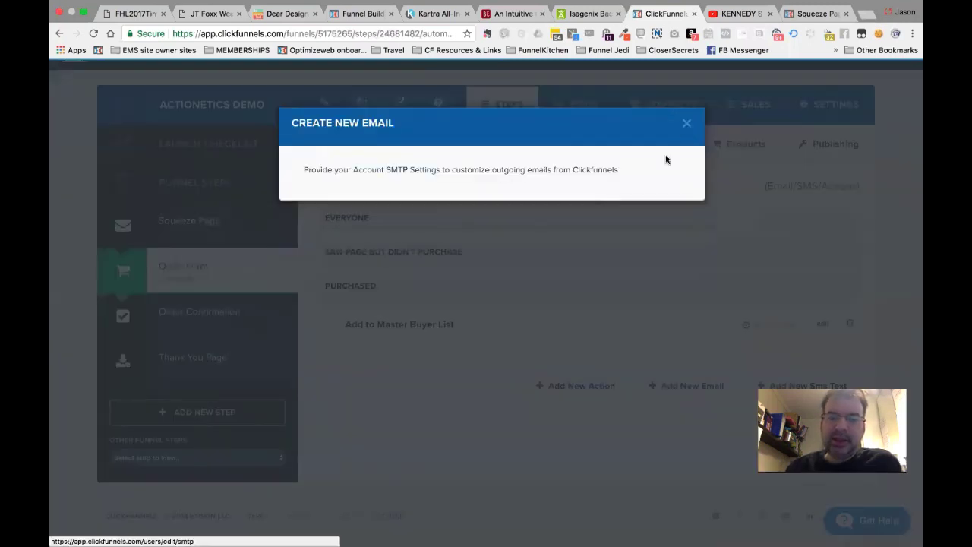
click(687, 123)
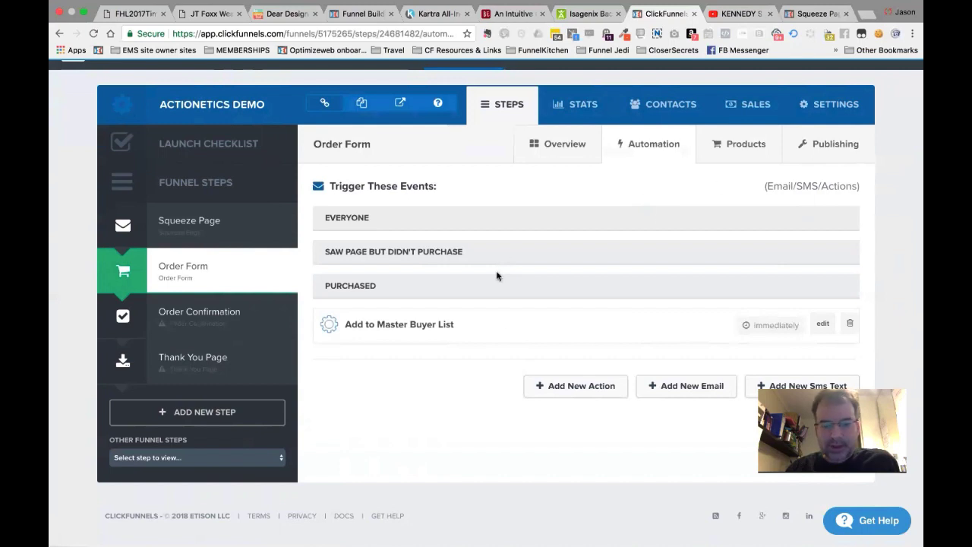
Check the Order Form's products, return to its automation, and open a blank browser tab.
click(743, 154)
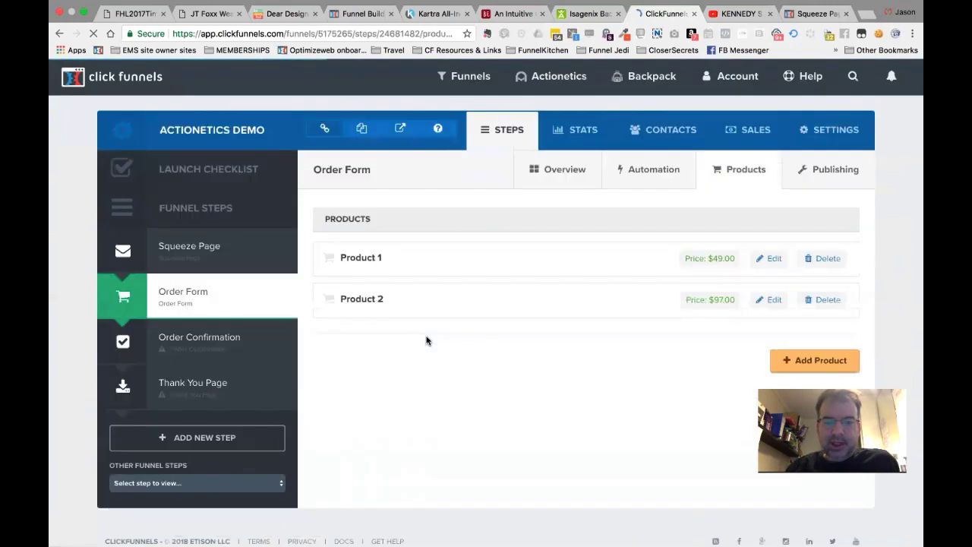
scroll(426, 340, down, 1)
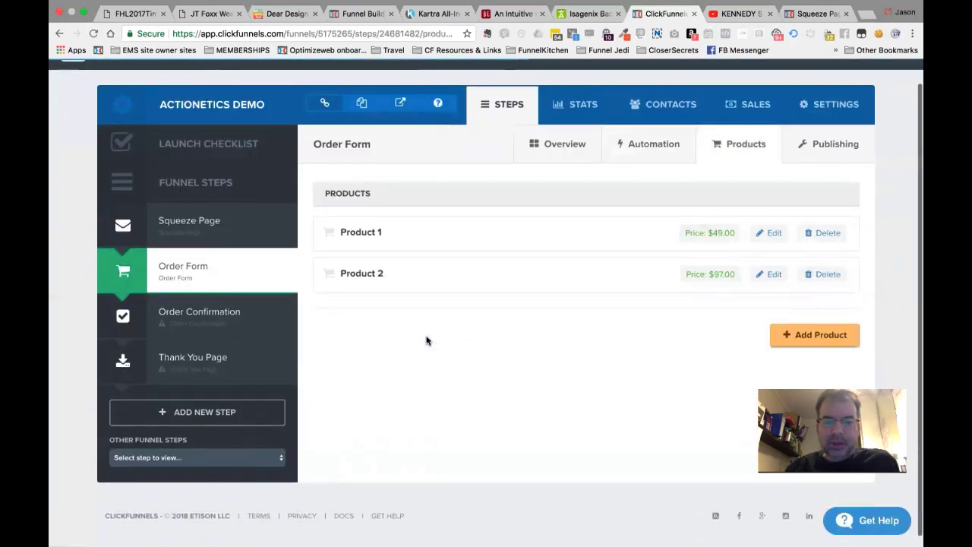
click(658, 155)
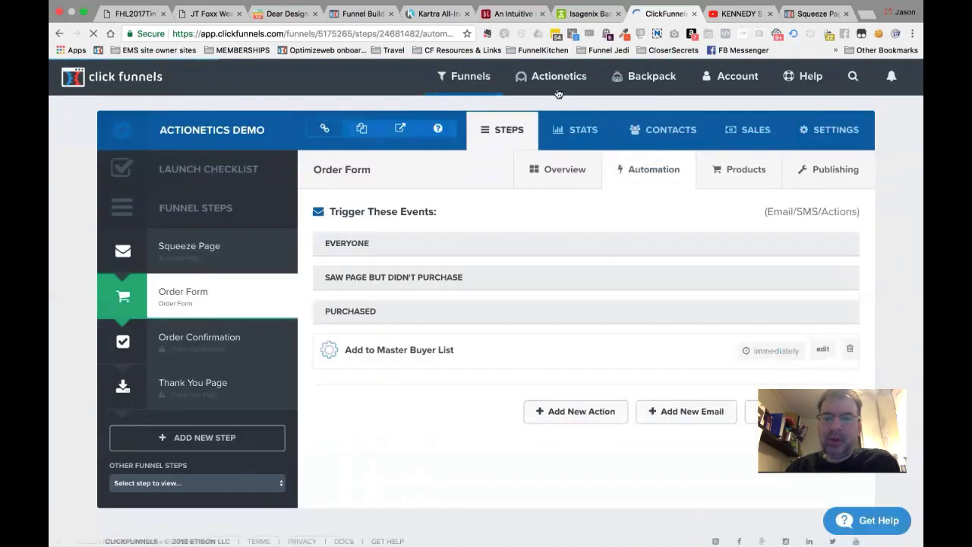
mouse_move(556, 77)
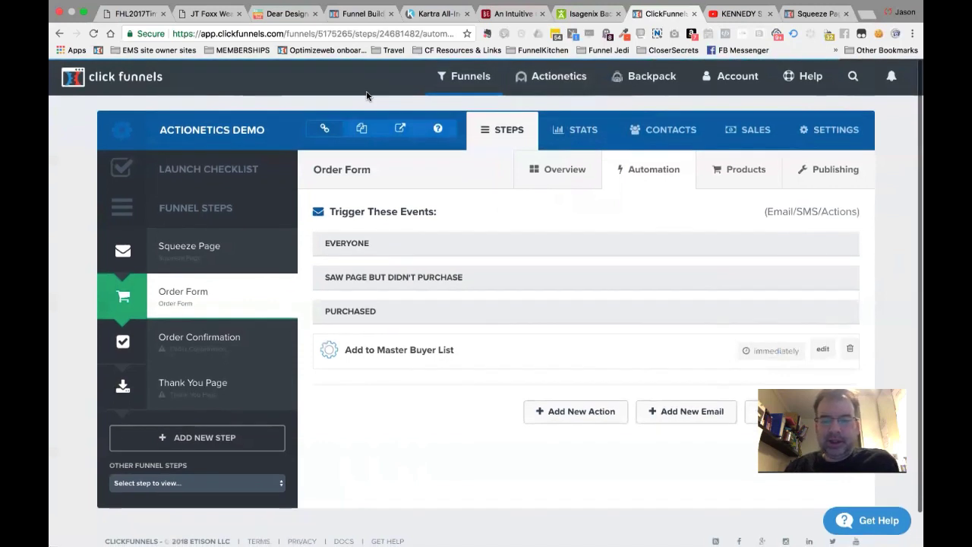
key(super+t)
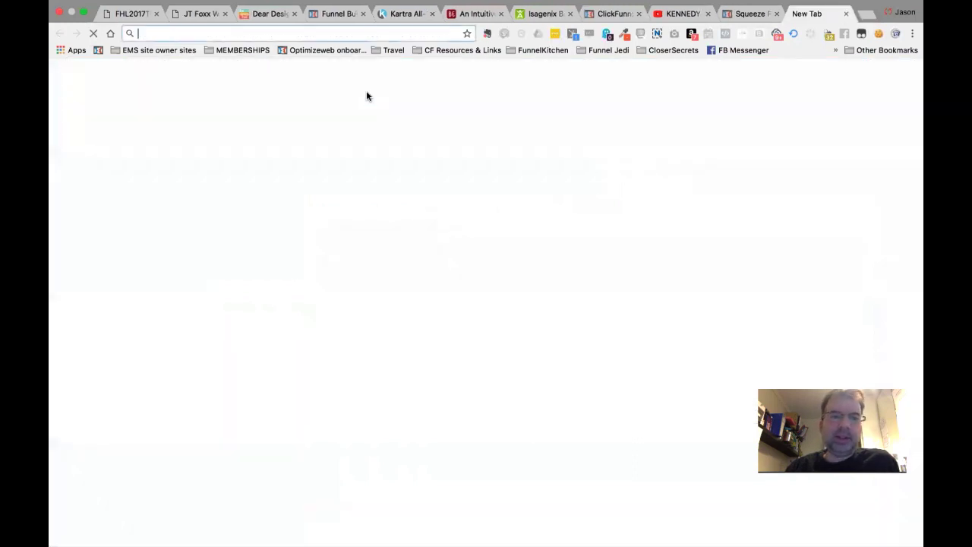
Visit imallin.com, pause the promo video and click through to the All In page.
text(imallin.)
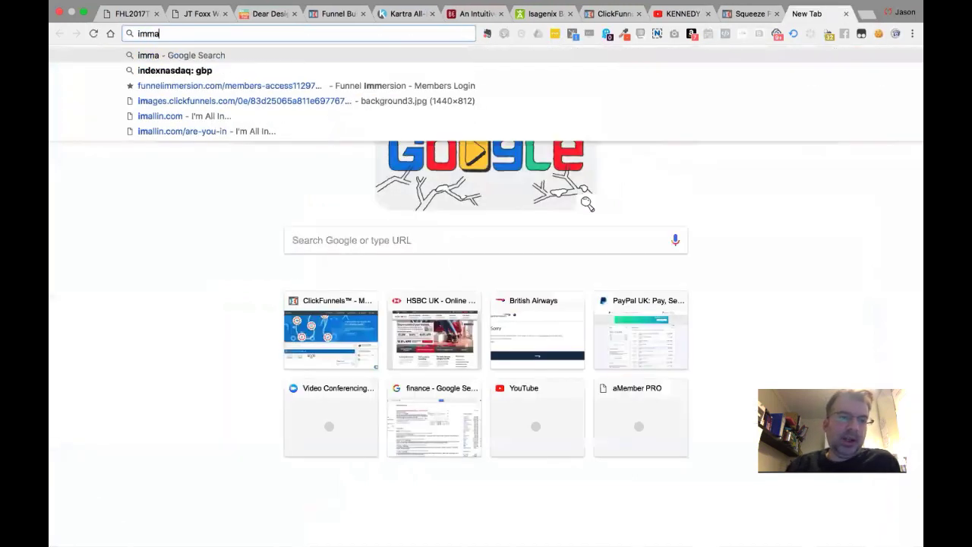
text(com)
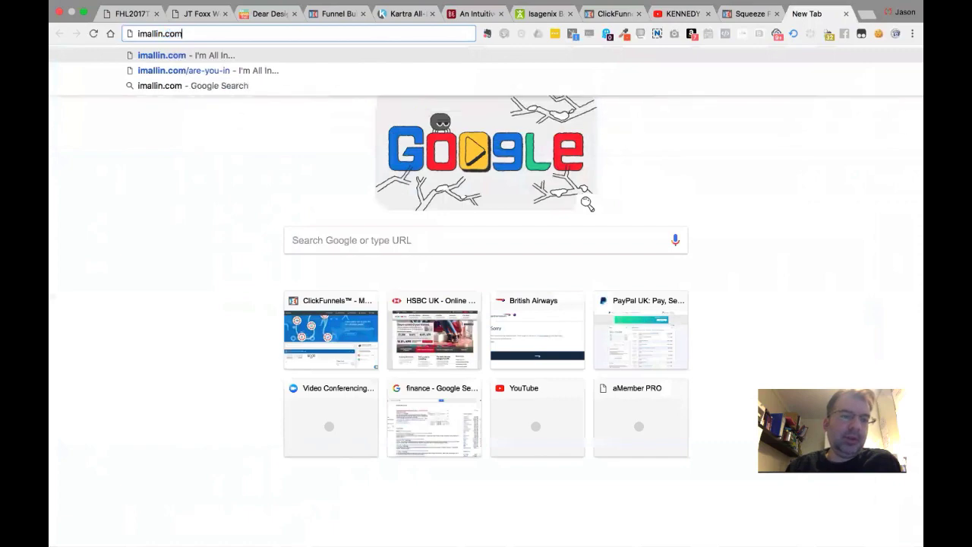
key(Return)
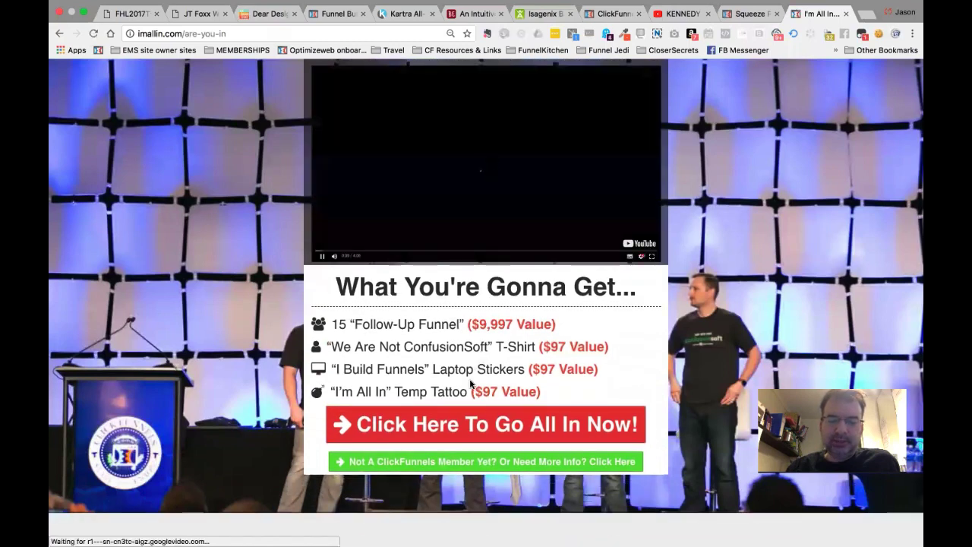
click(528, 129)
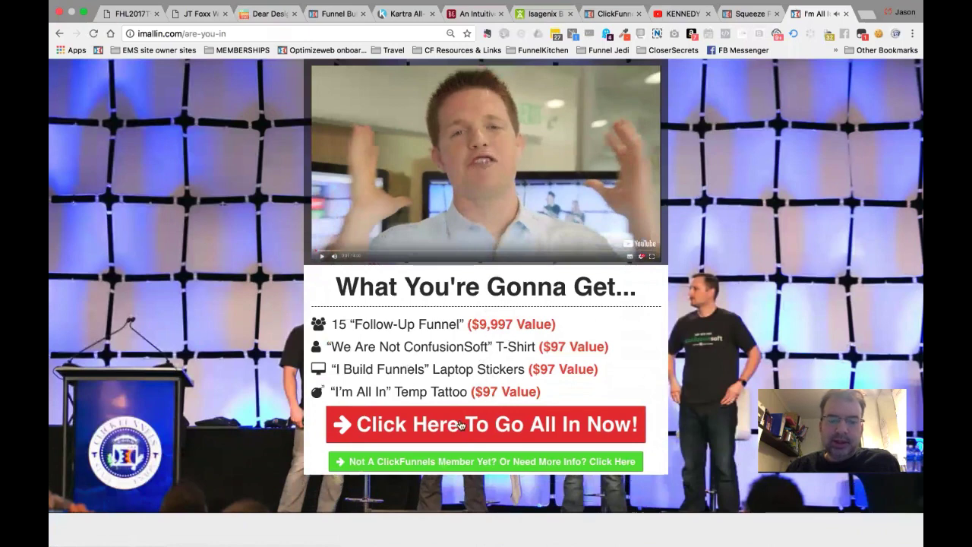
click(513, 428)
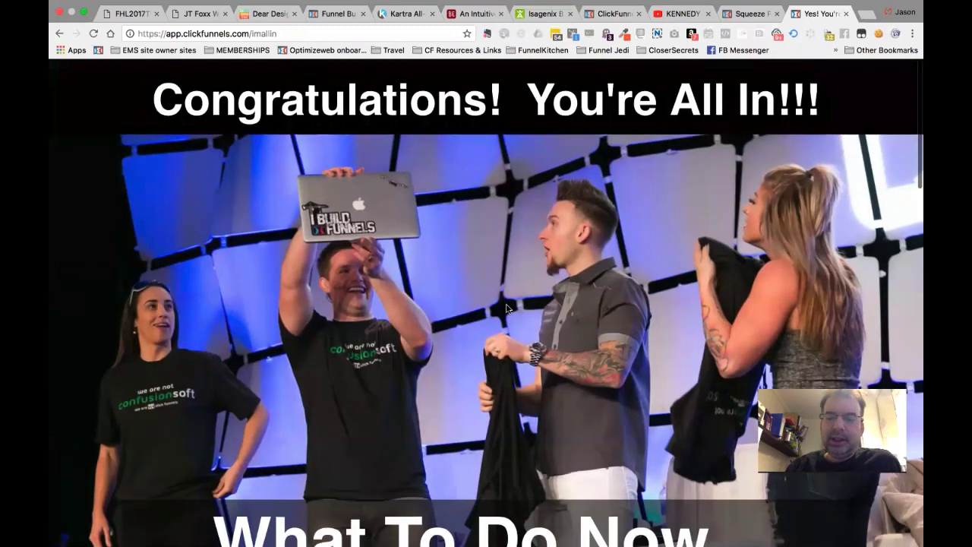
Scroll through the shared follow-up funnel links, then switch to the squeeze page tab.
scroll(507, 308, down, 1)
scroll(507, 308, down, 5)
scroll(507, 308, up, 5)
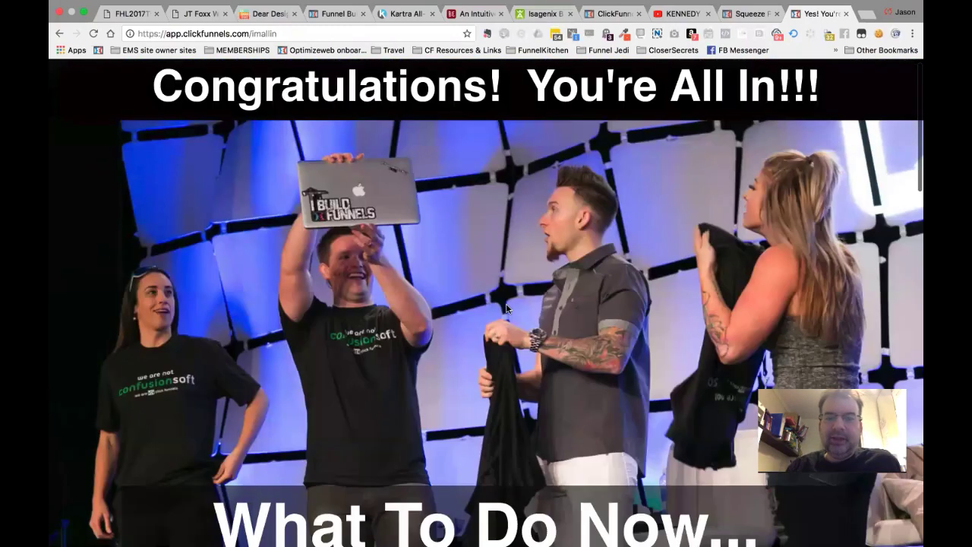
scroll(507, 307, down, 5)
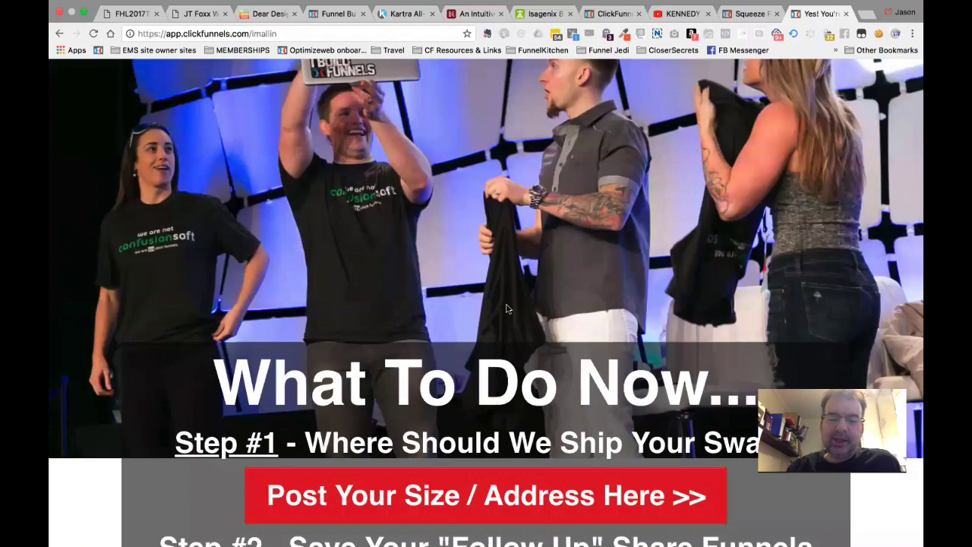
scroll(507, 308, up, 5)
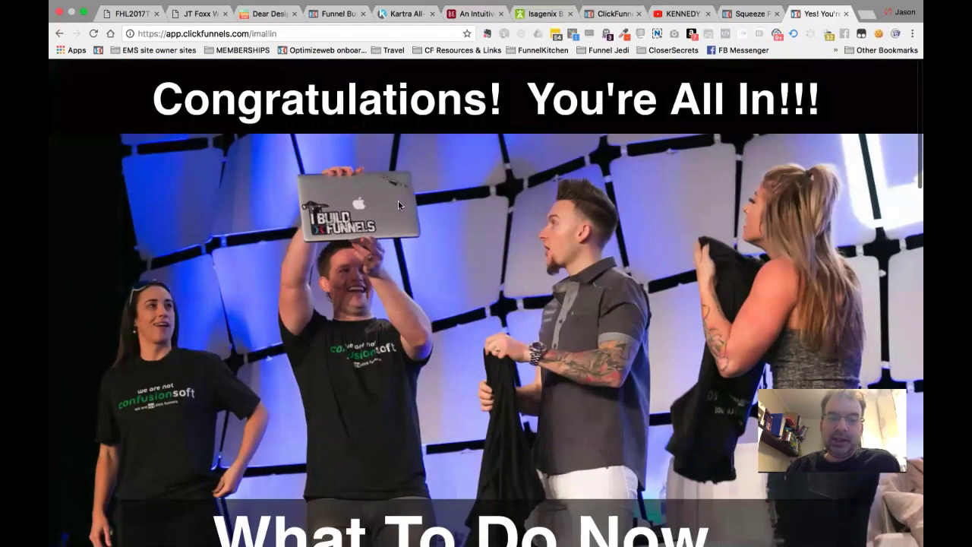
scroll(497, 145, down, 10)
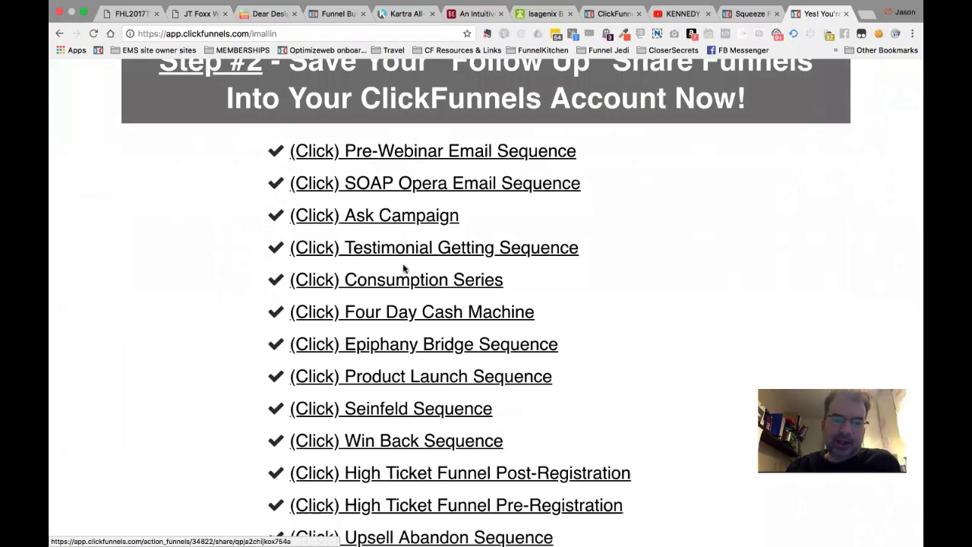
scroll(401, 362, down, 4)
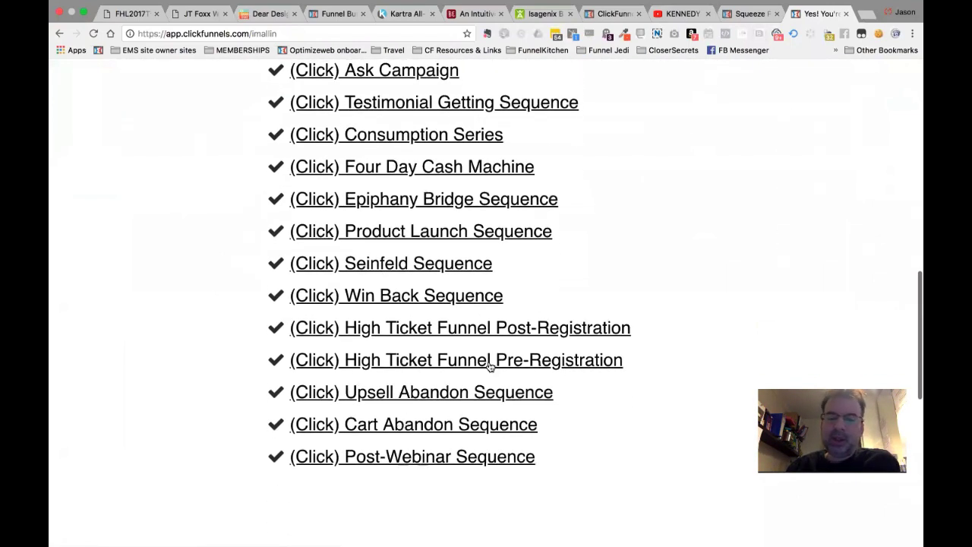
click(746, 15)
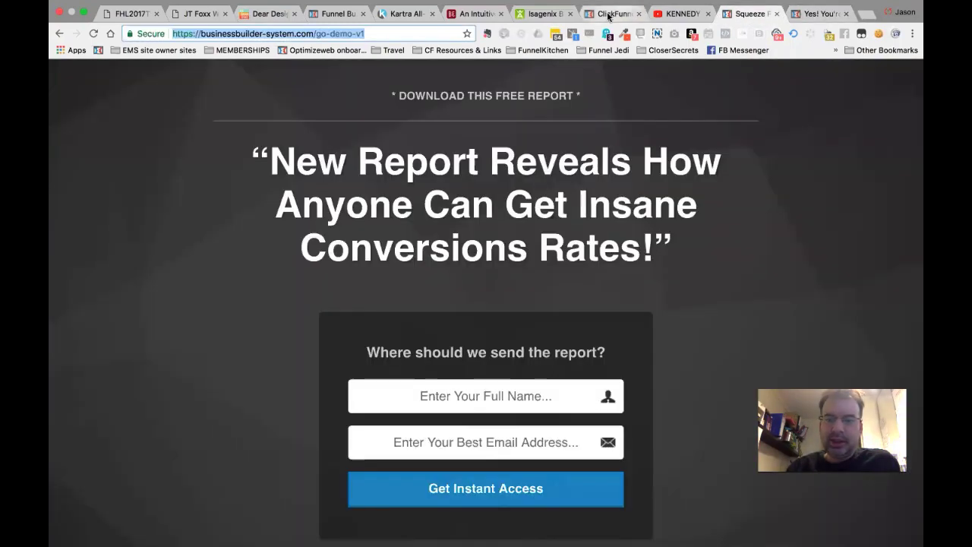
Return to the ClickFunnels tab showing the Order Form automation.
click(612, 14)
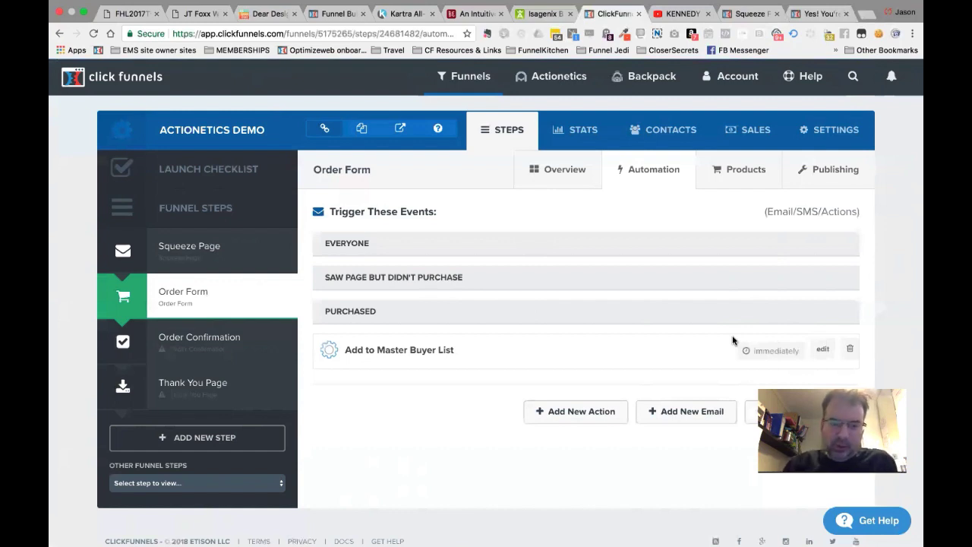
Draft a 'Saw Order Page didn't buy' action adding non-buyers to Reseller Applicants, then discard it.
click(574, 412)
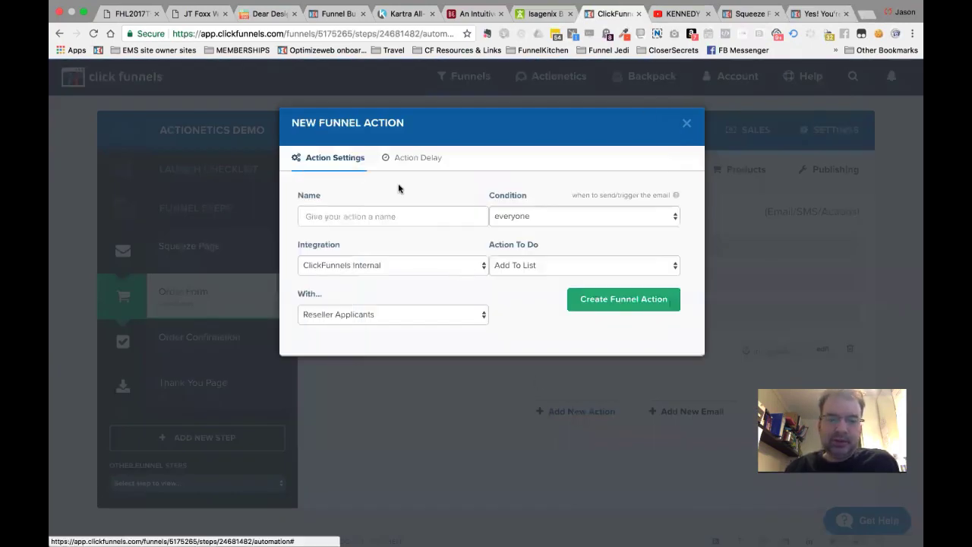
click(371, 216)
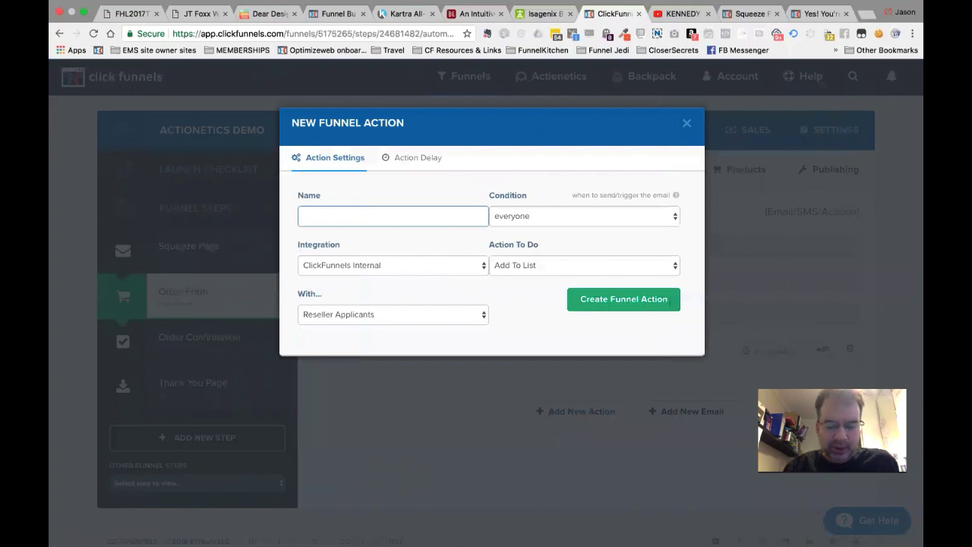
text(Saw p)
key(BackSpace)
key(Down)
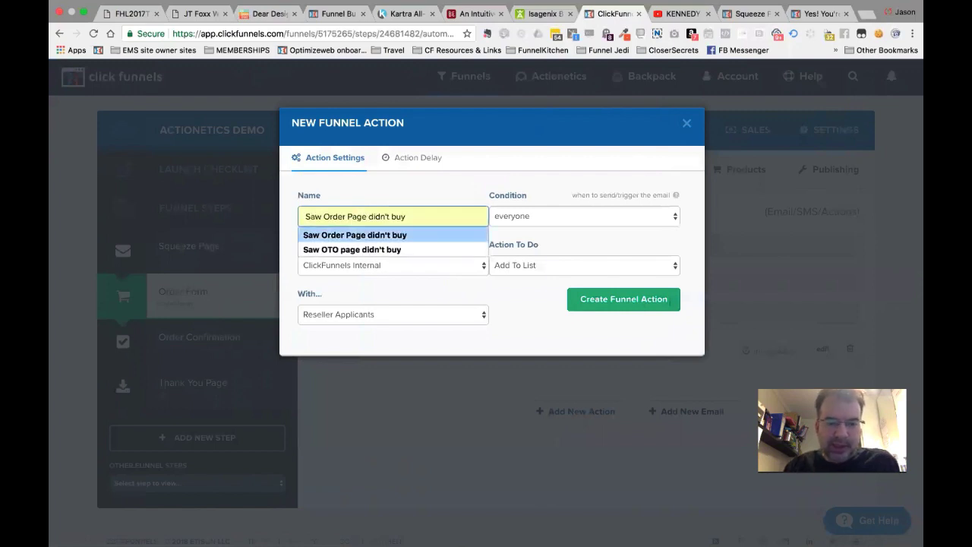
key(Return)
click(549, 218)
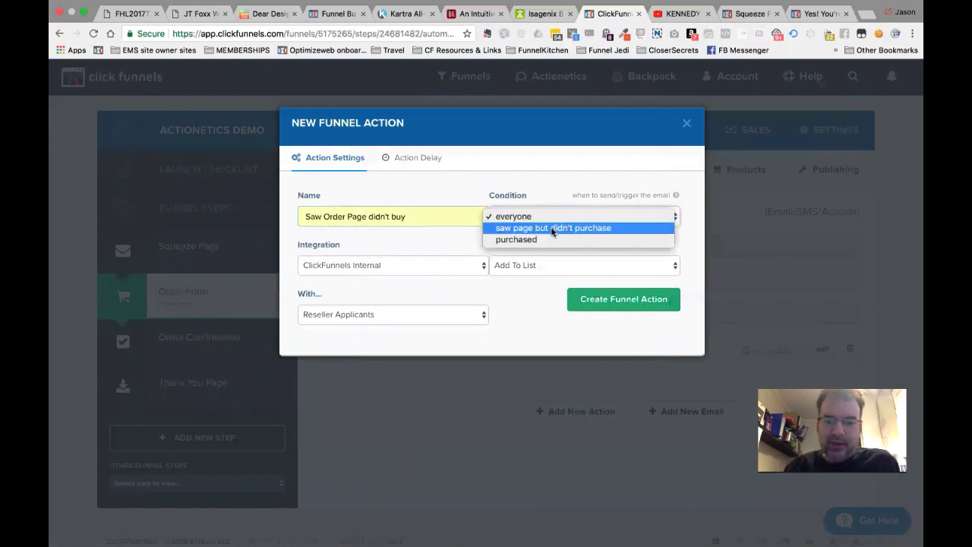
click(552, 228)
click(524, 266)
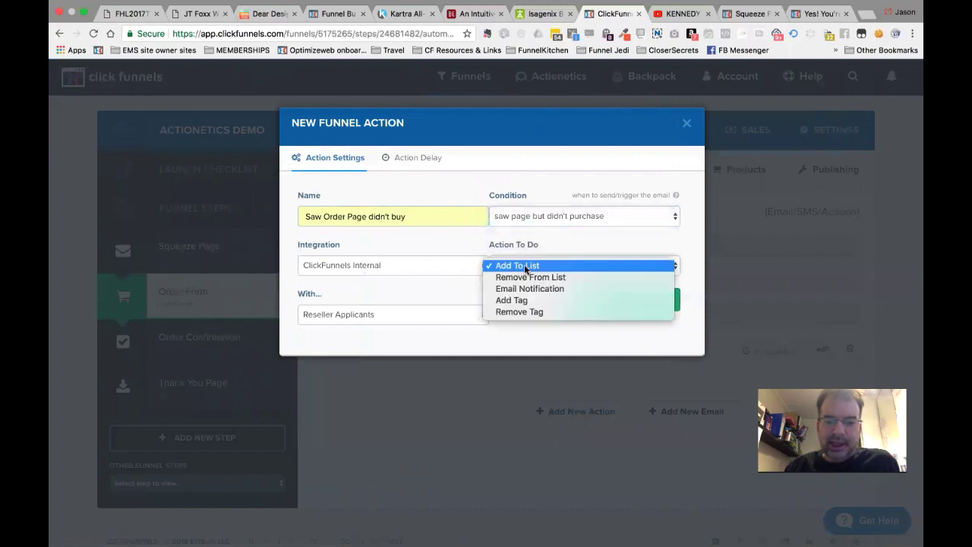
click(384, 326)
click(385, 324)
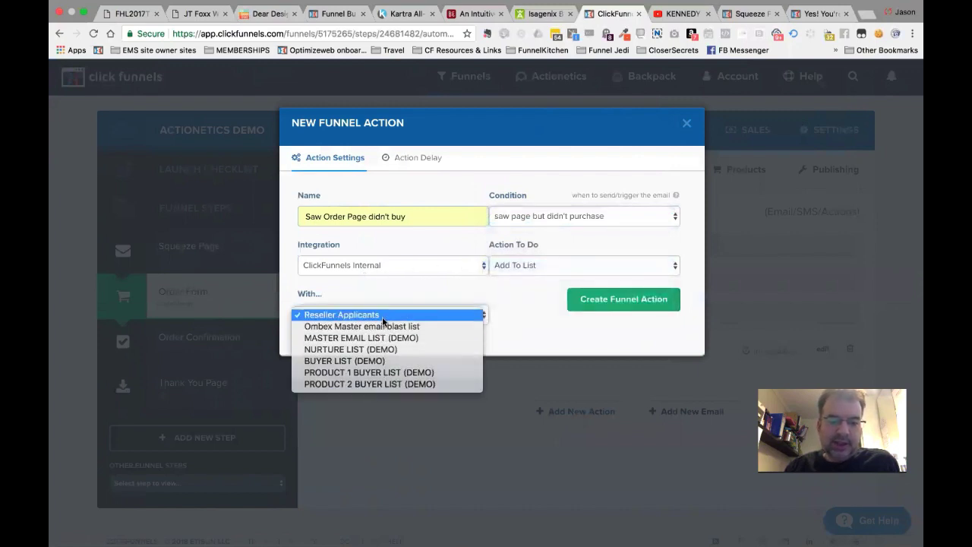
click(531, 322)
click(686, 122)
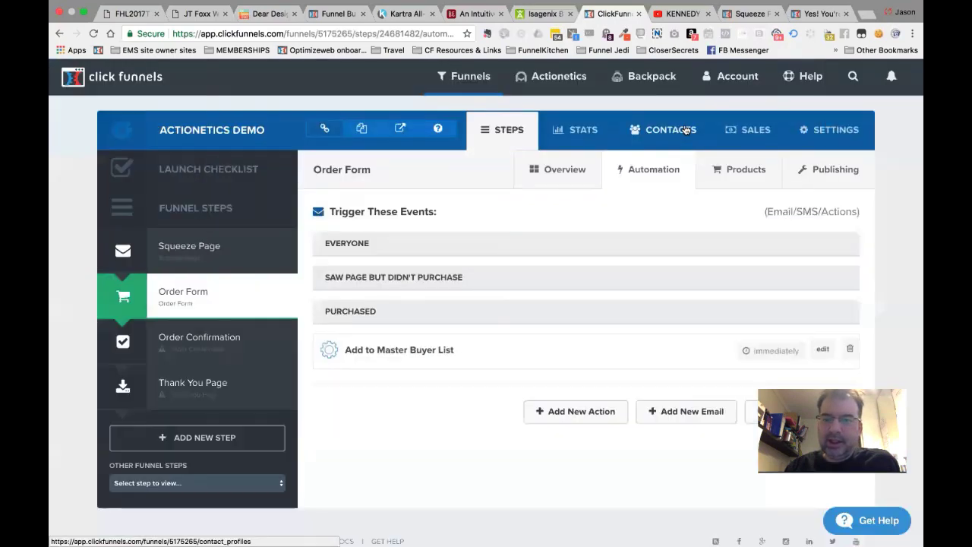
Create a new email list named 'Cart abandoment list (De…' with the ACTIONETICS TRAINING group tag.
mouse_move(558, 76)
click(563, 138)
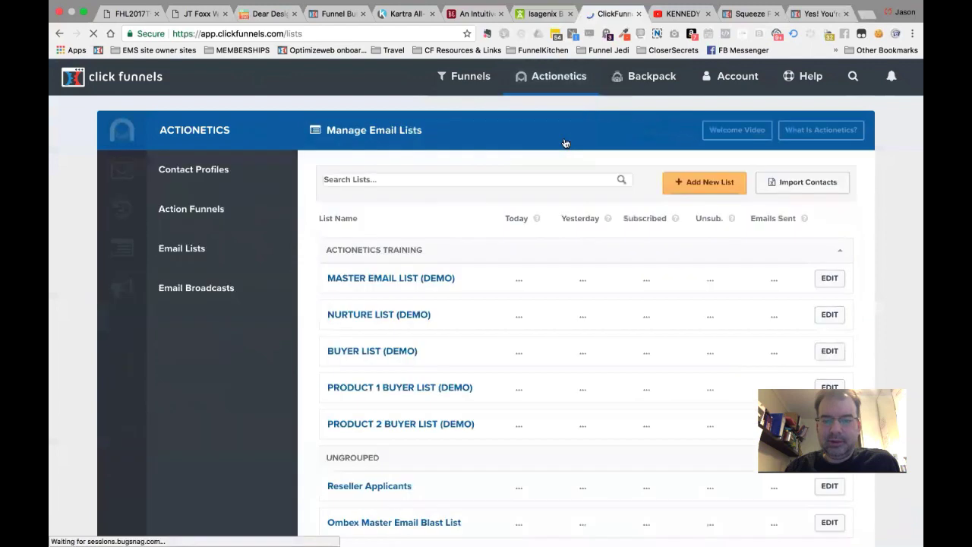
click(715, 183)
text(Cart)
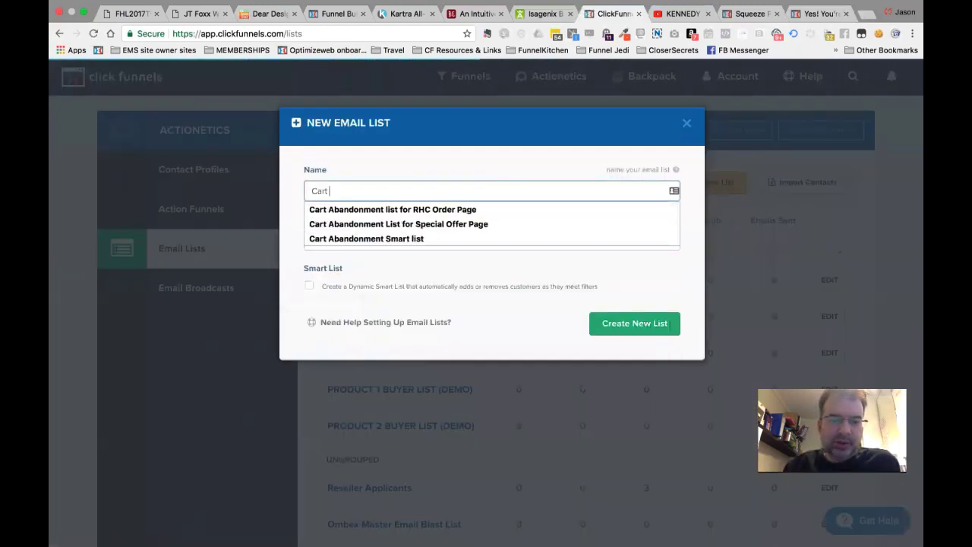
text( abando)
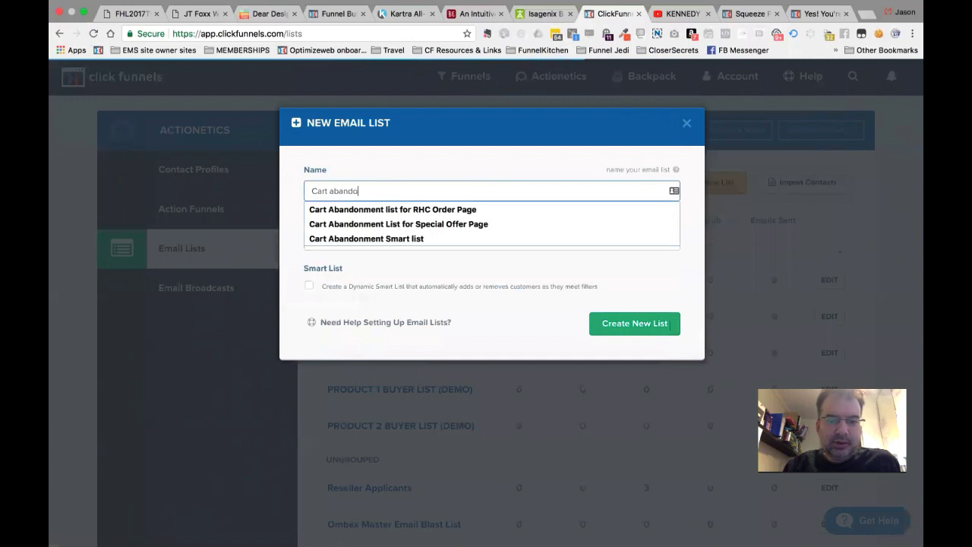
text(ment list ()
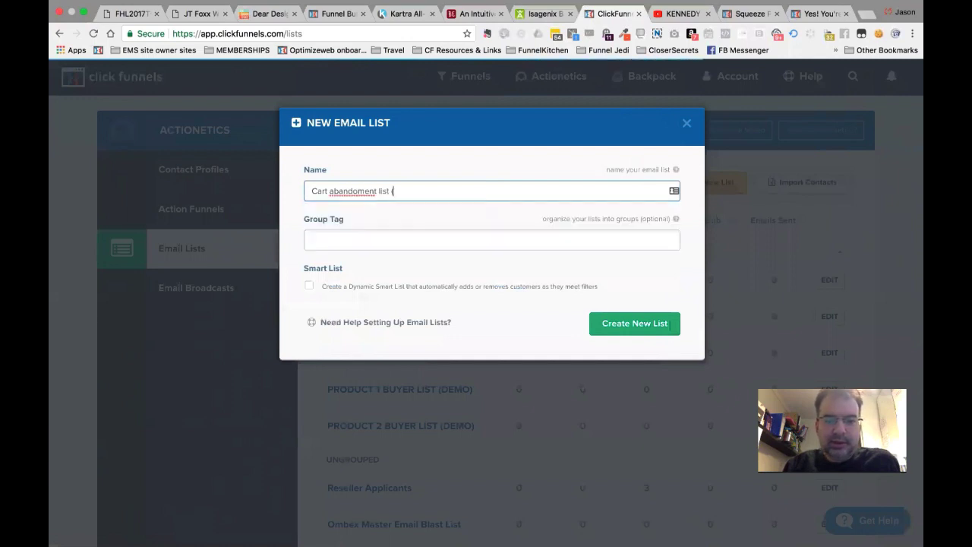
text(Demo)
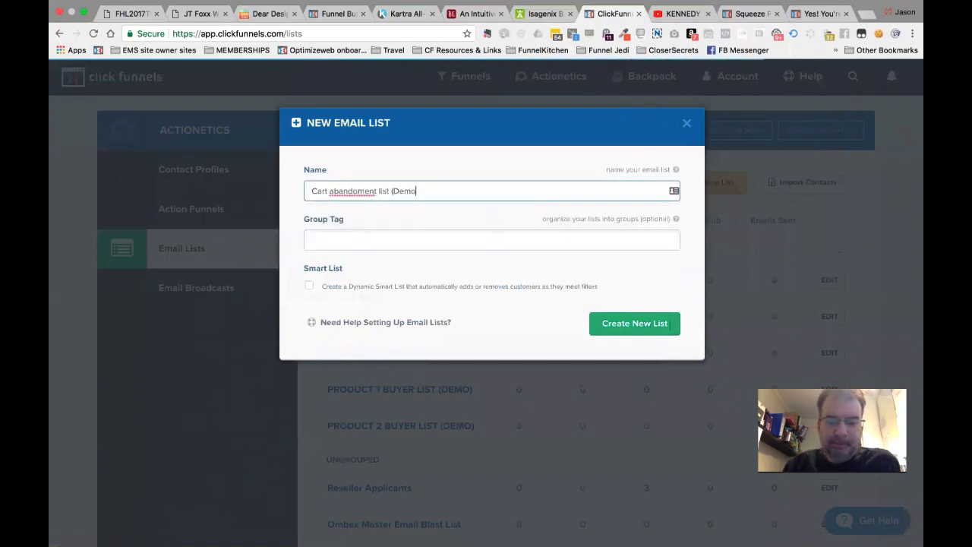
click(422, 232)
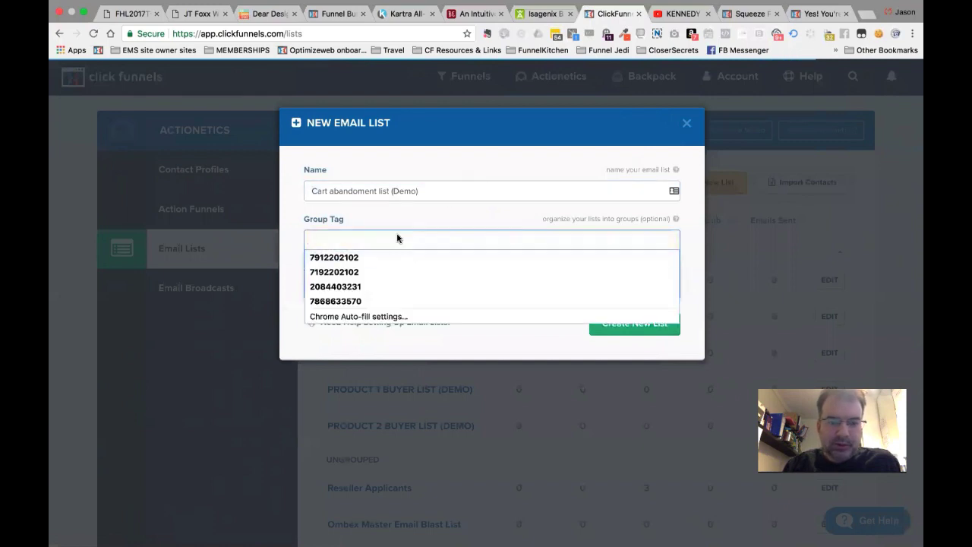
text(ACTIONET)
click(379, 262)
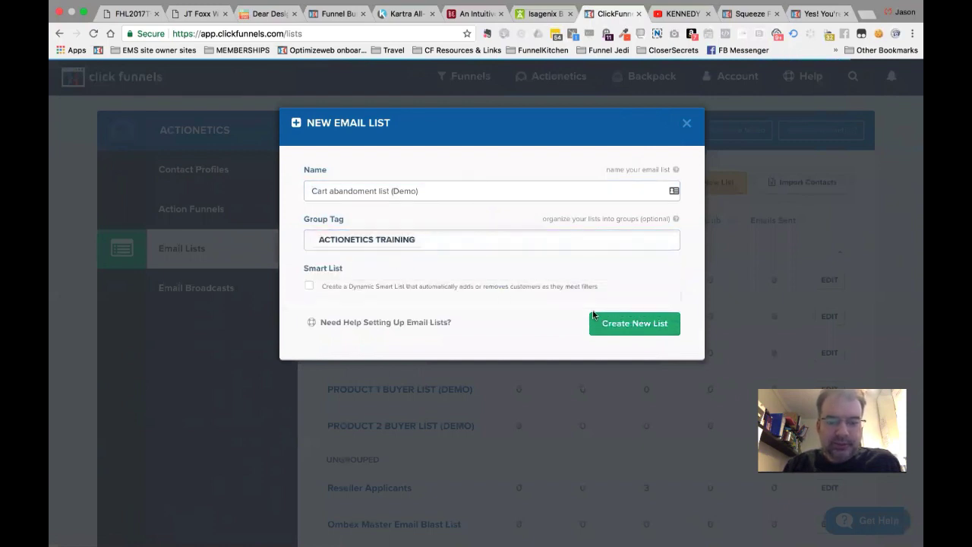
click(619, 325)
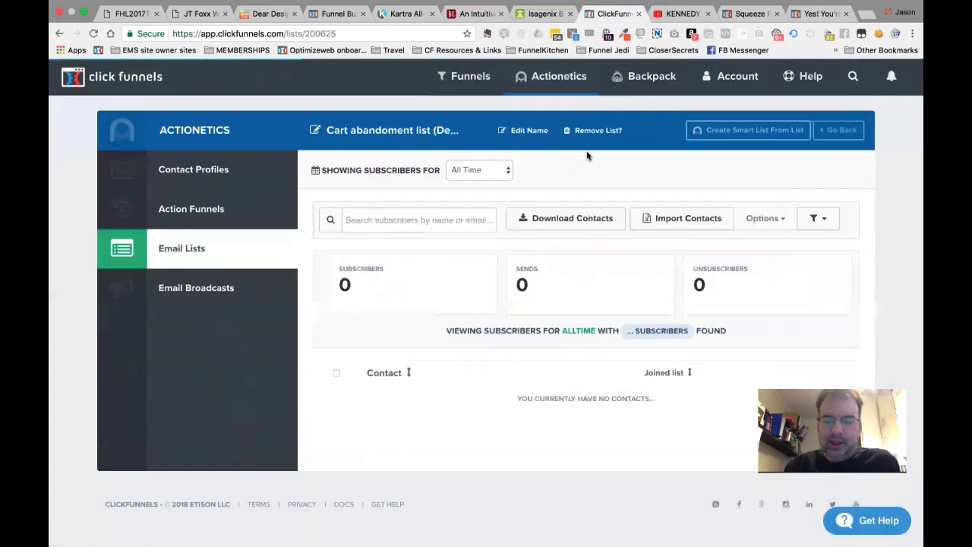
Correct the list name's spelling to 'Cart abandonment list (Demo)' and save it.
mouse_move(583, 93)
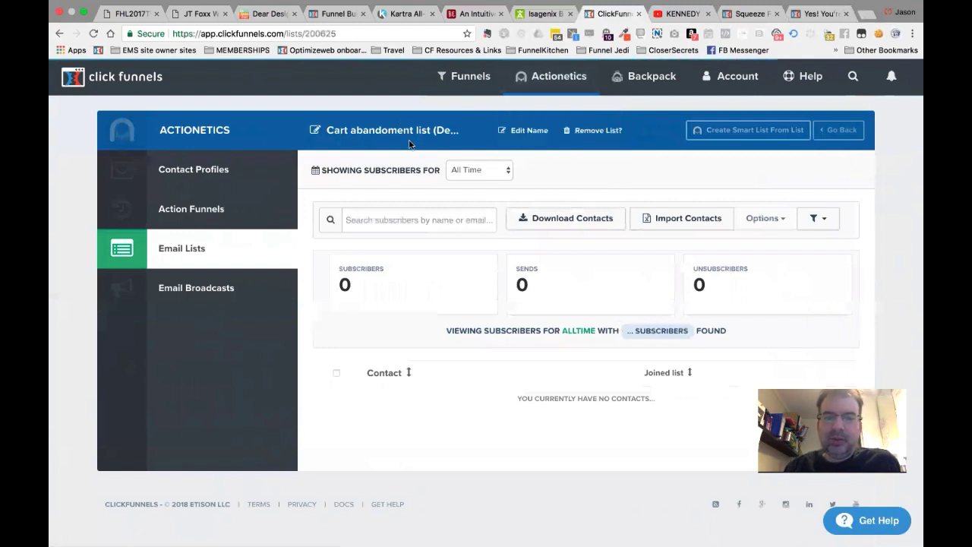
click(531, 131)
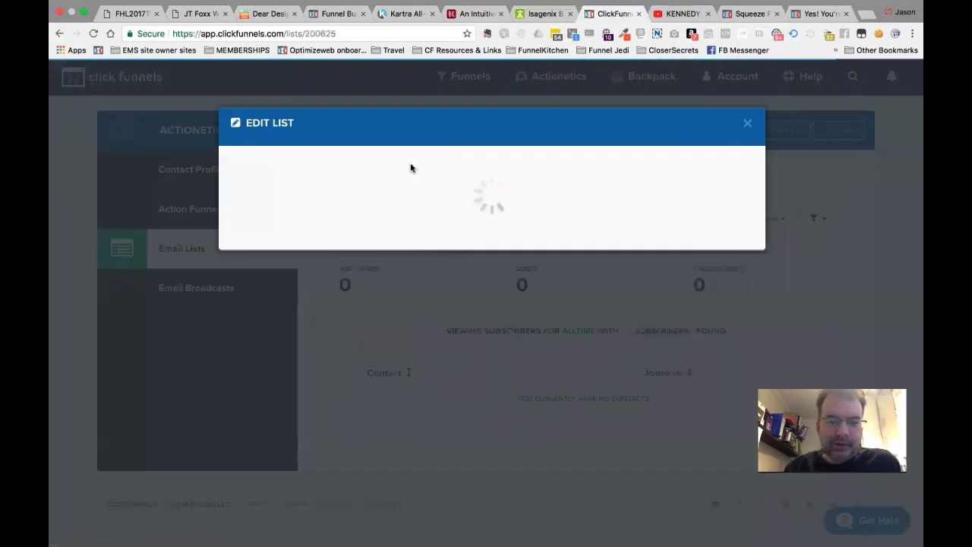
click(296, 190)
text(ndonment list (Demo)
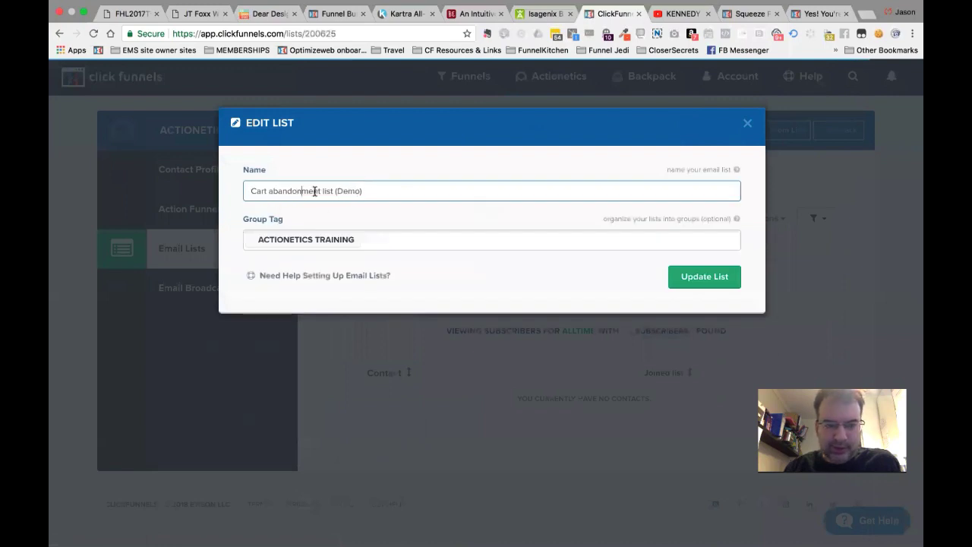
click(702, 280)
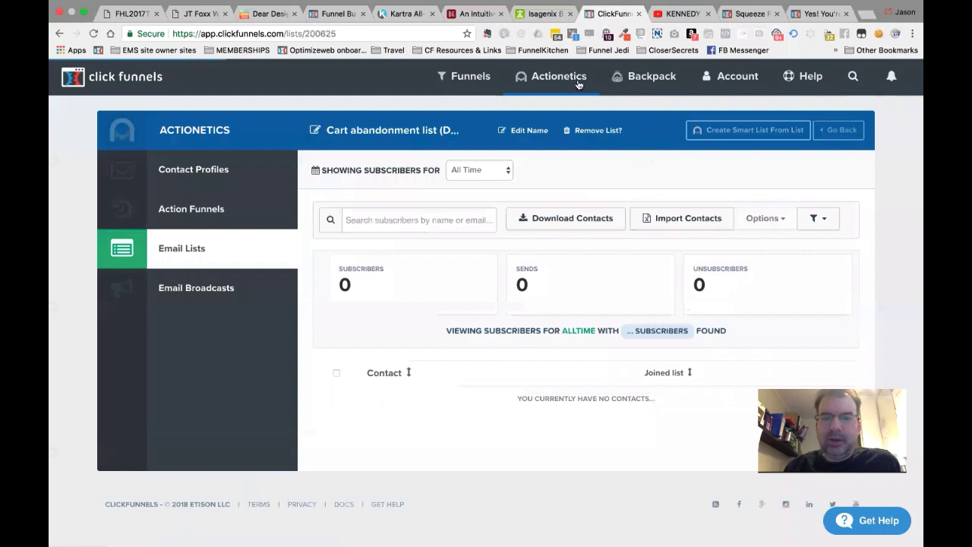
mouse_move(558, 76)
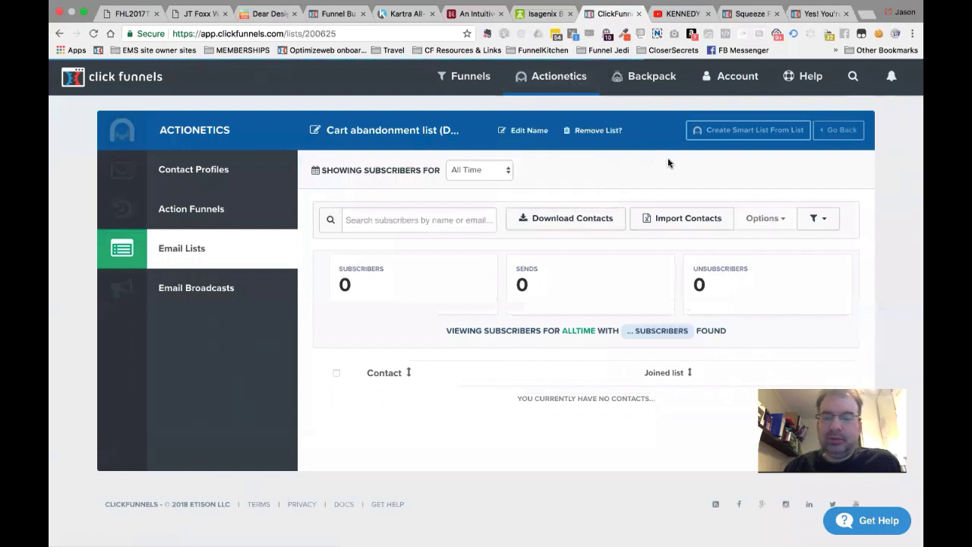
Import the Cart Abandon Sequence from its share link and view the cloned funnel.
click(745, 14)
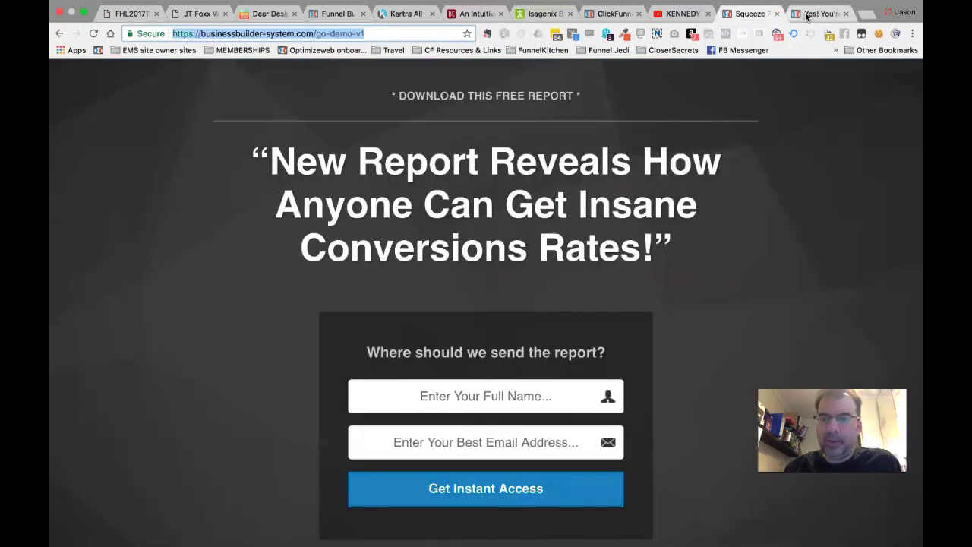
click(818, 14)
click(402, 427)
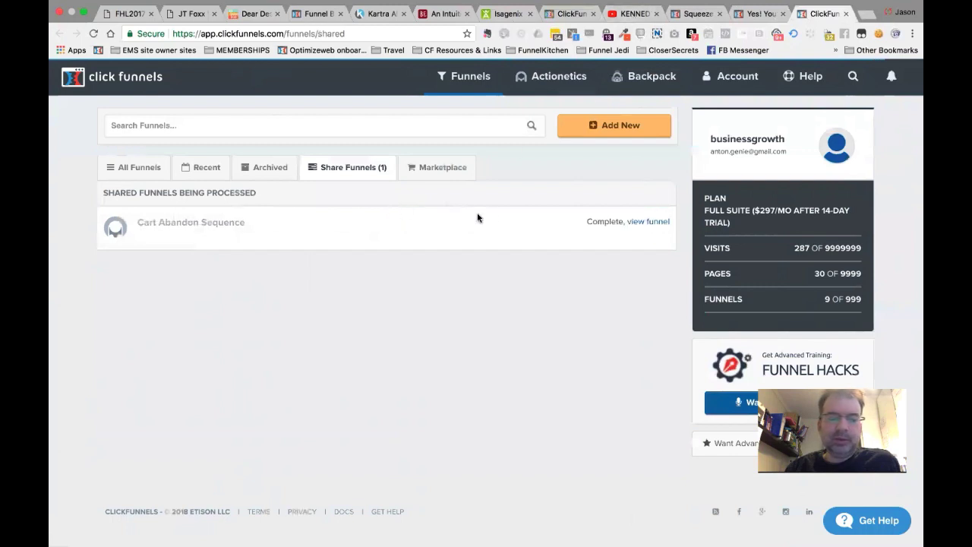
click(645, 224)
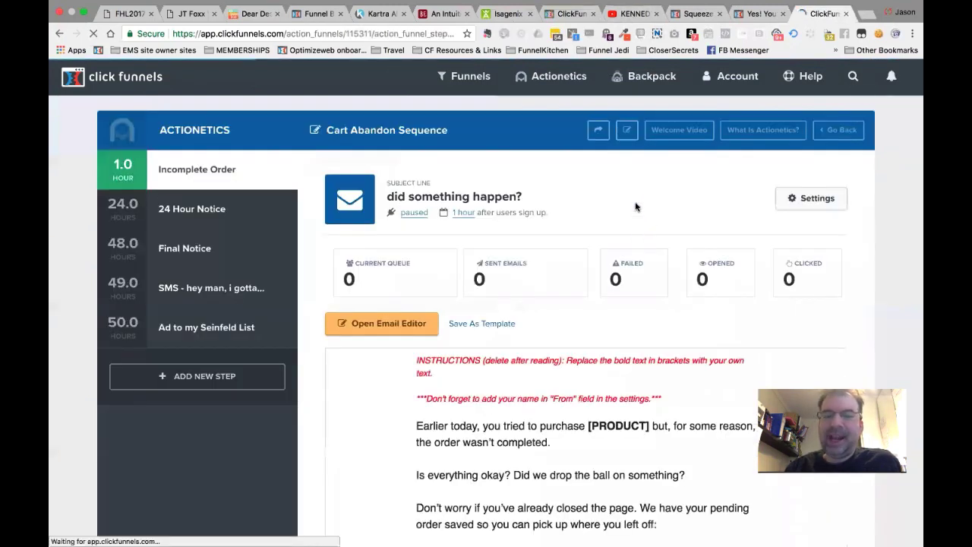
Rename the action funnel to Cart Abandon Sequence (DEMO) and save it.
click(628, 131)
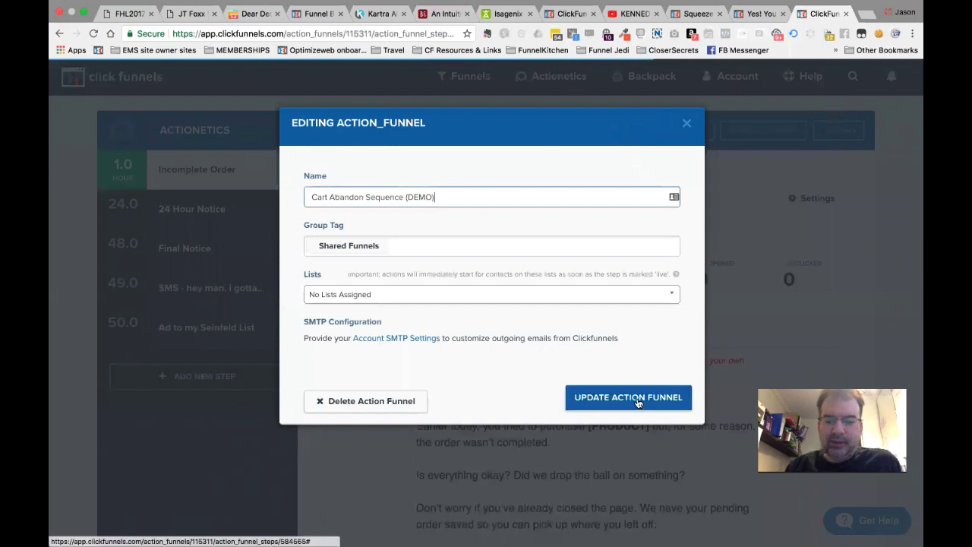
click(637, 401)
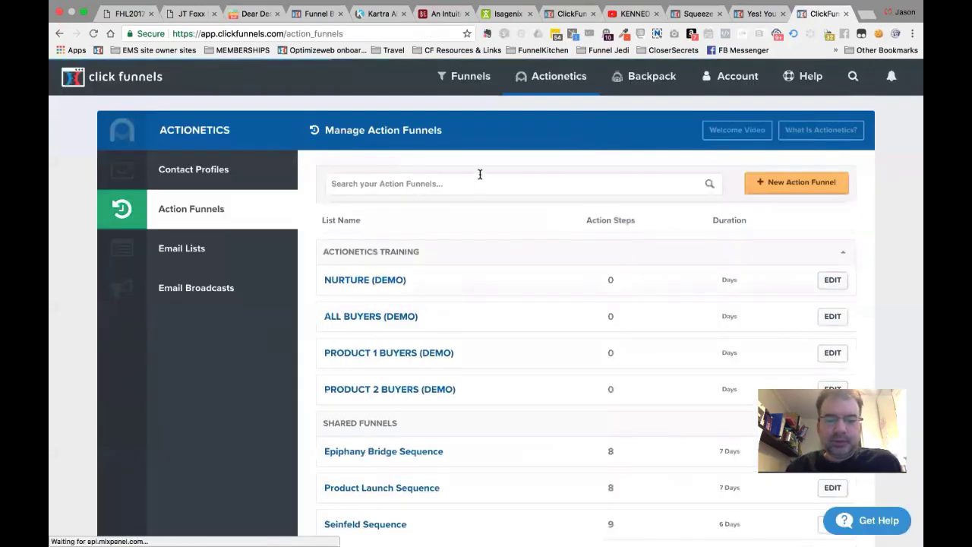
mouse_move(557, 82)
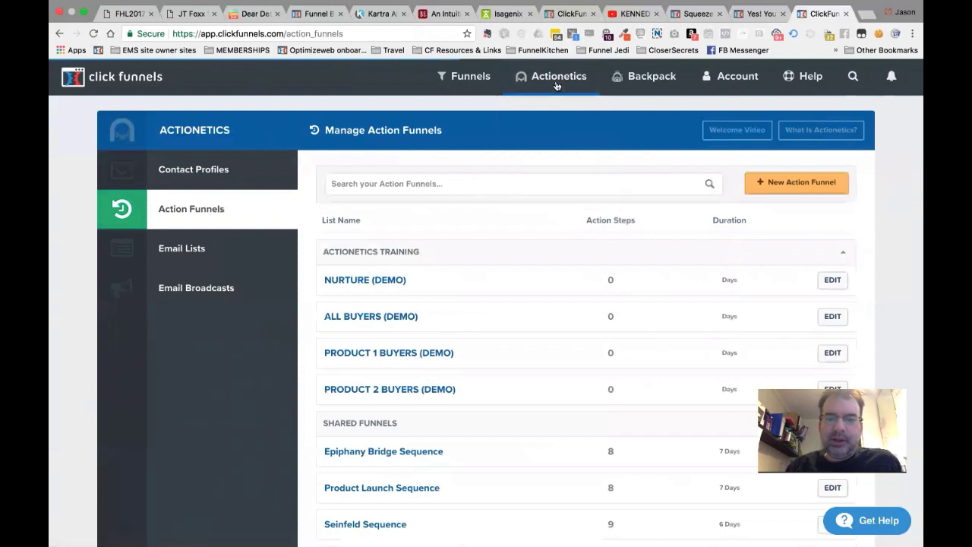
click(559, 140)
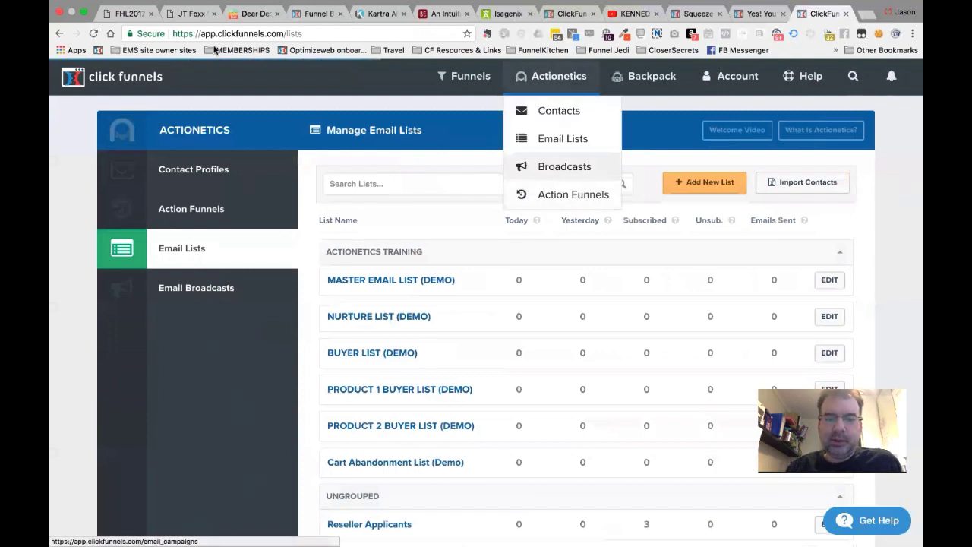
click(59, 34)
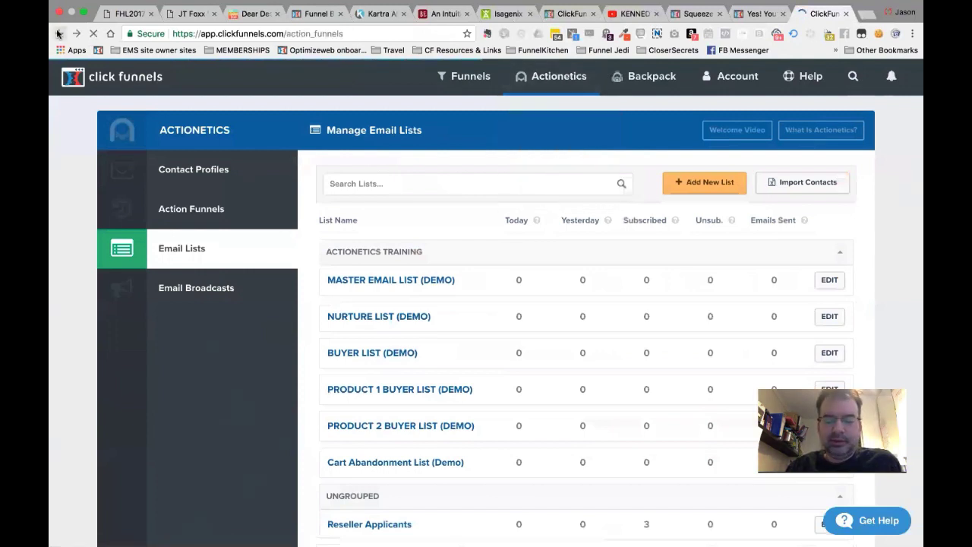
click(58, 33)
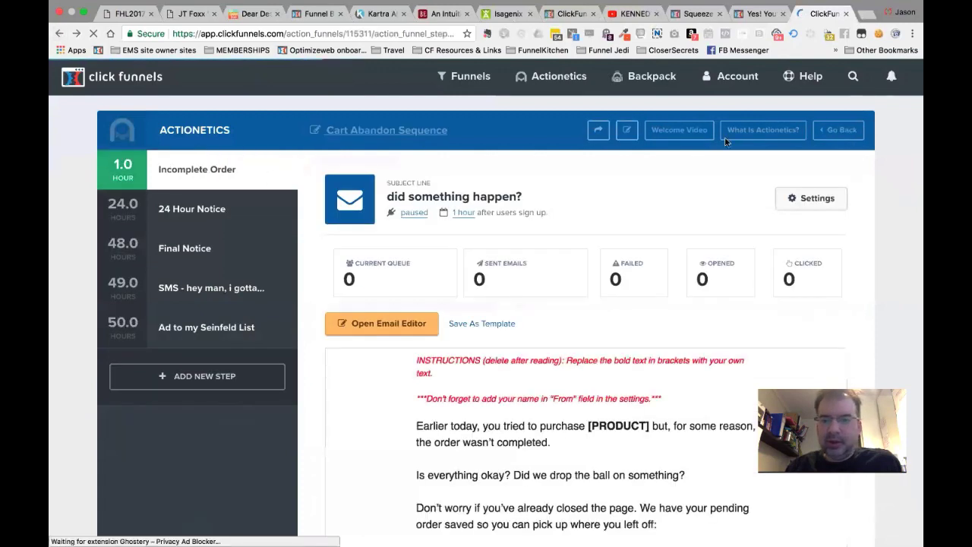
Assign Cart abandonment list (Demo) to the action funnel and save the settings.
click(626, 130)
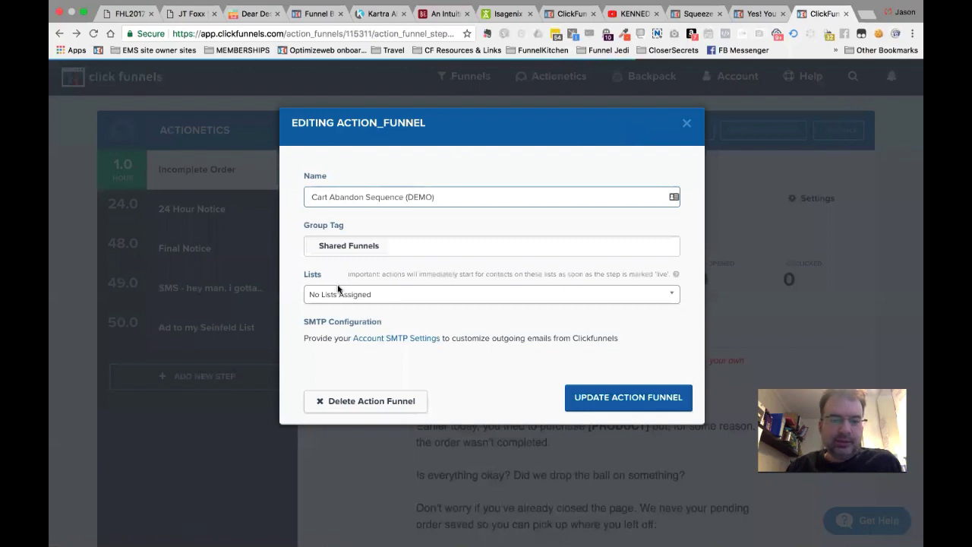
click(338, 294)
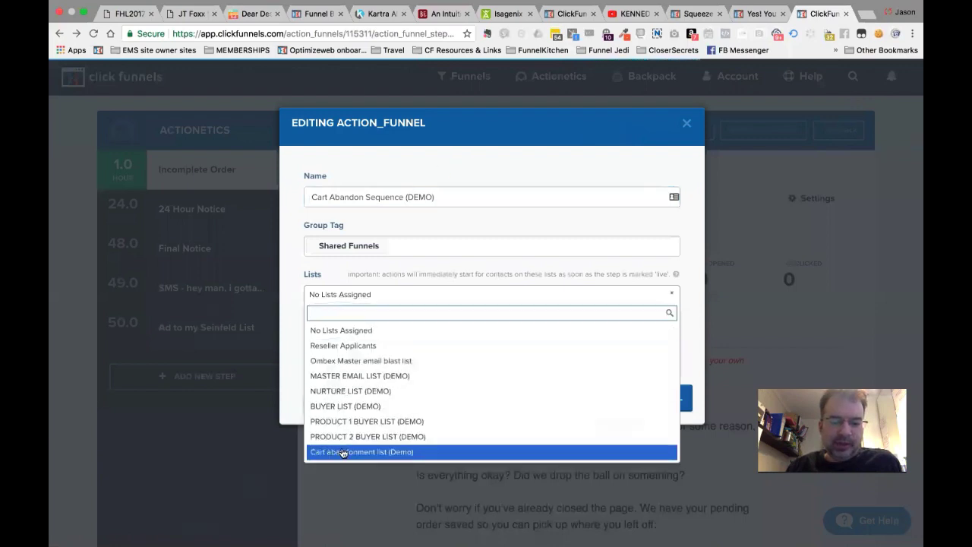
click(391, 451)
click(611, 403)
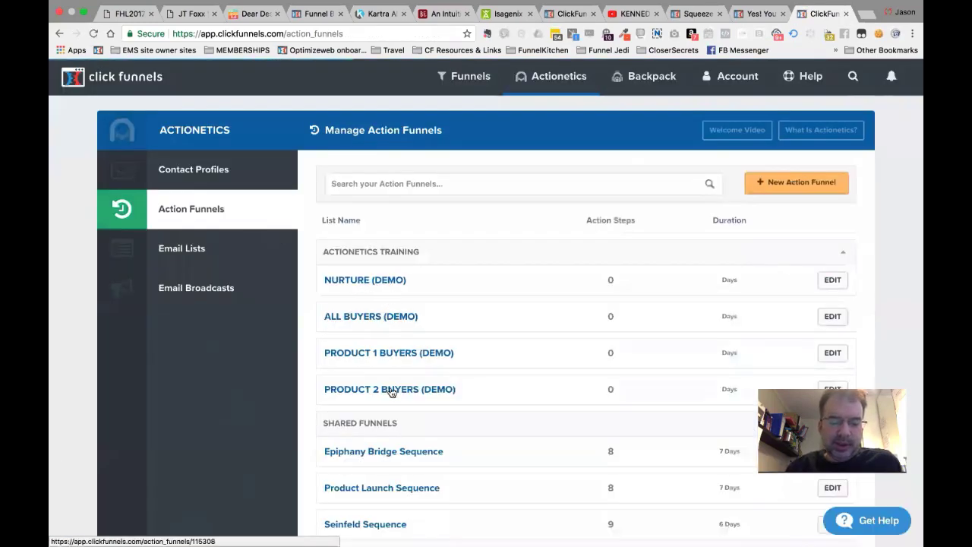
Open Cart Abandon Sequence (DEMO) and step through its emails and SMS to Ad to my Seinfeld List.
scroll(391, 391, down, 10)
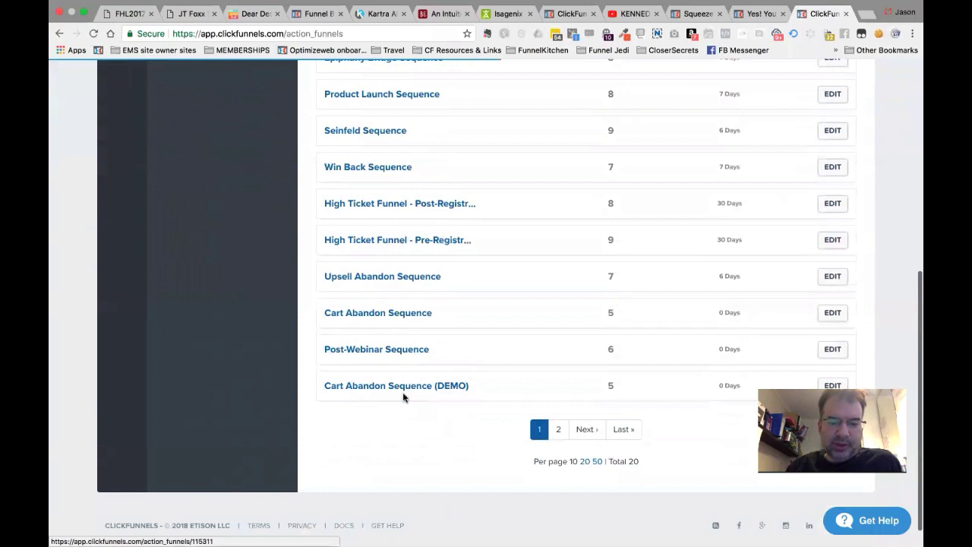
click(408, 387)
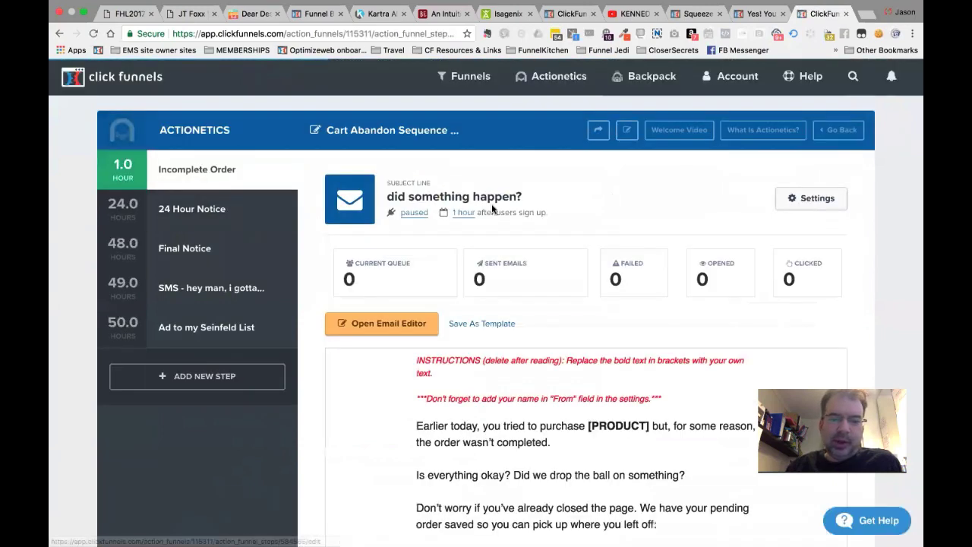
click(184, 216)
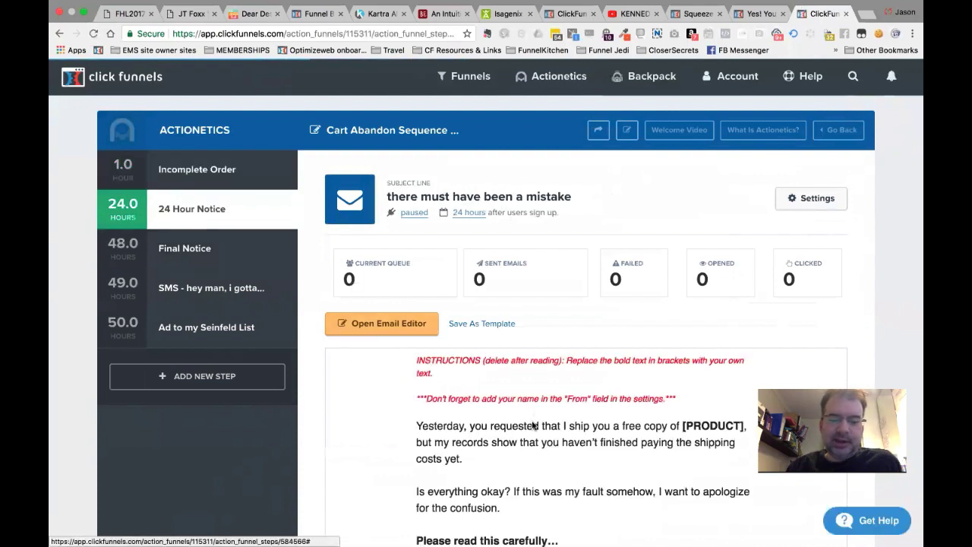
click(192, 255)
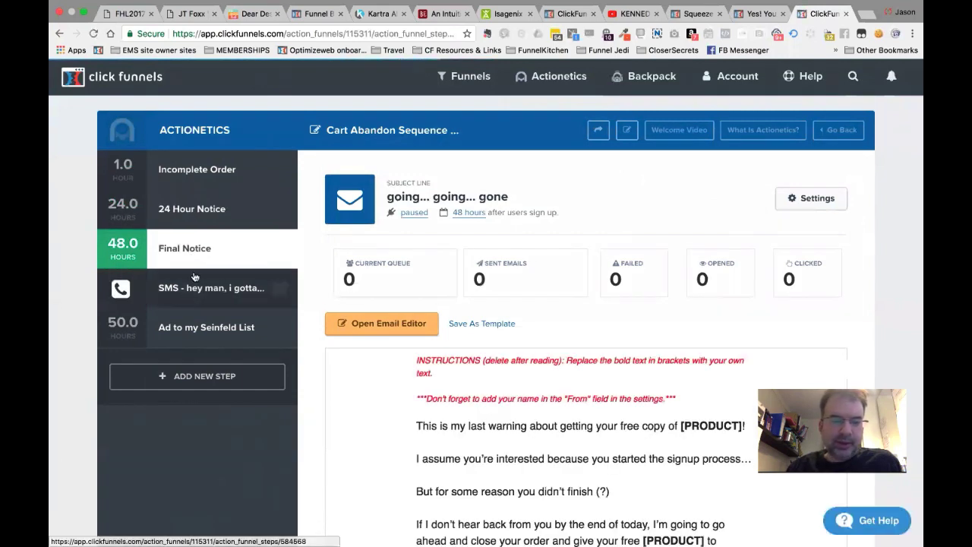
click(197, 300)
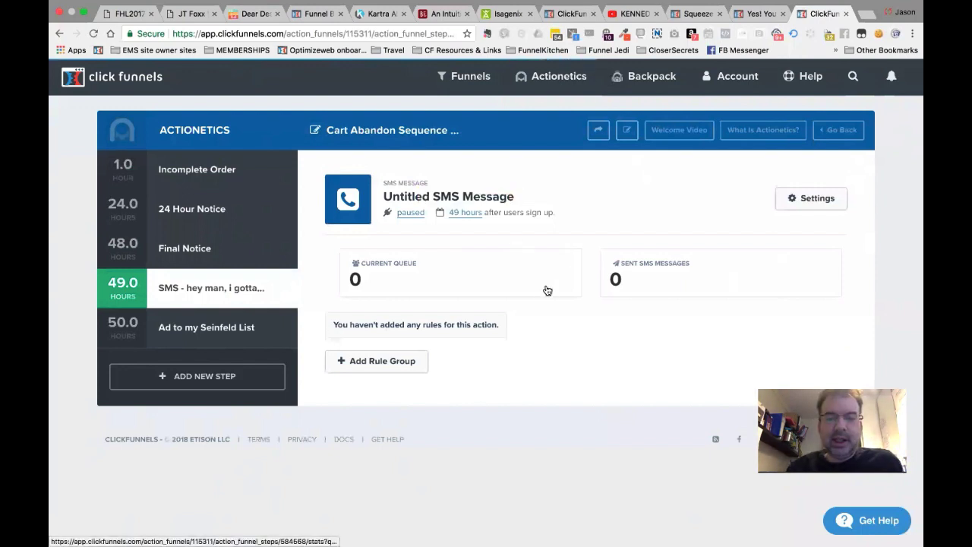
click(215, 335)
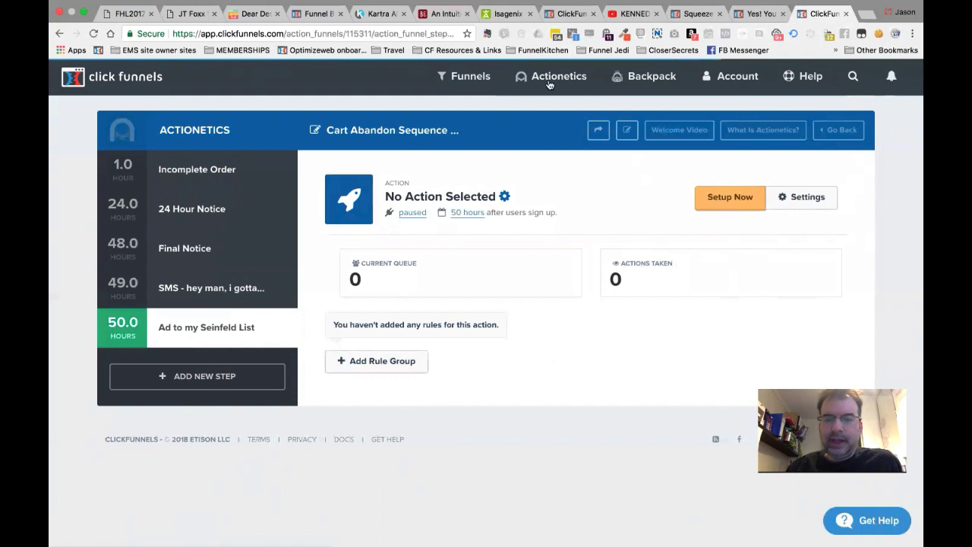
Set the step's action to Actionetics Add To List with NURTURE LIST (DEMO) and save it.
mouse_move(550, 83)
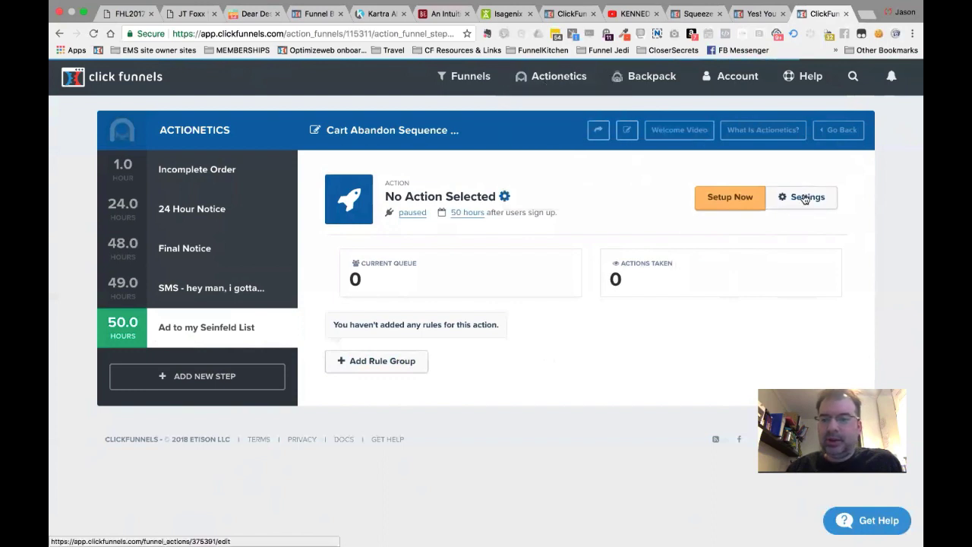
click(805, 199)
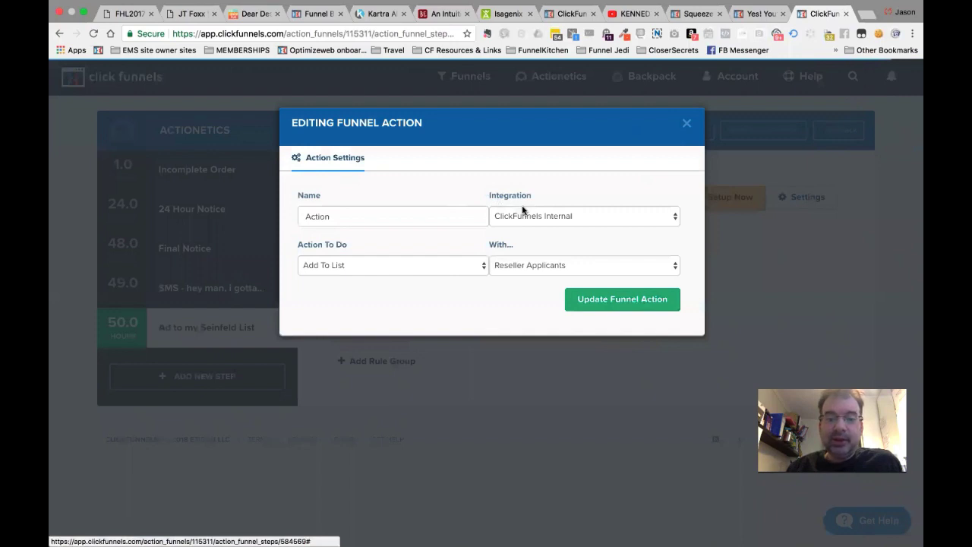
click(523, 212)
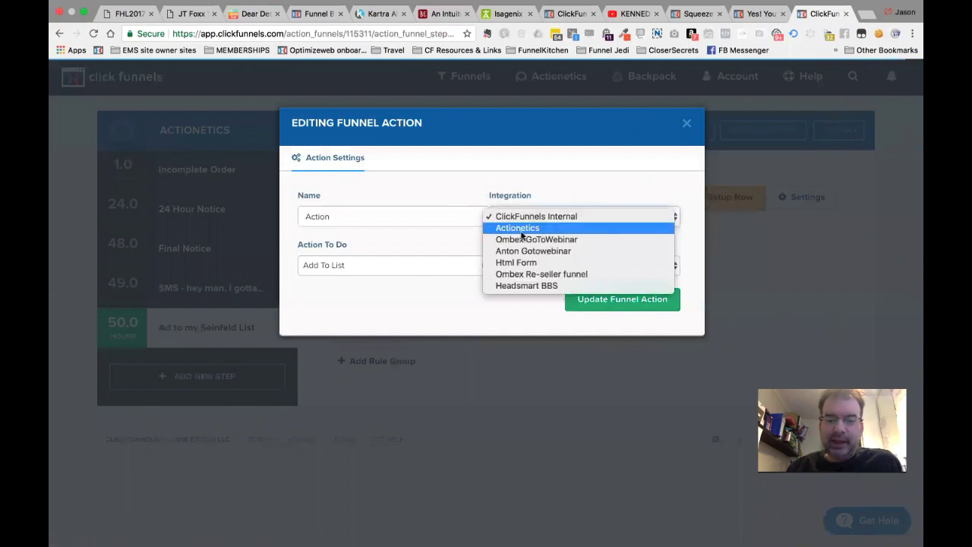
click(520, 227)
click(454, 265)
click(442, 277)
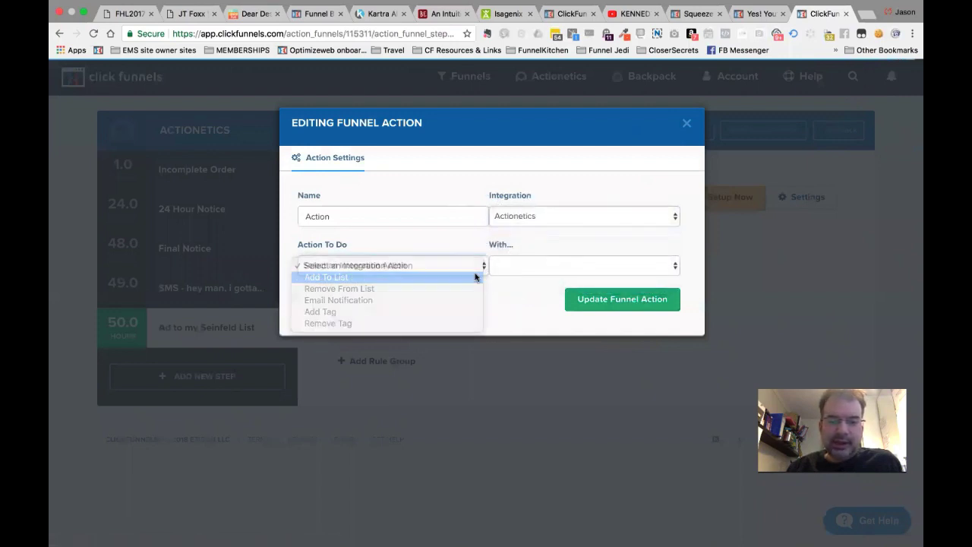
click(542, 265)
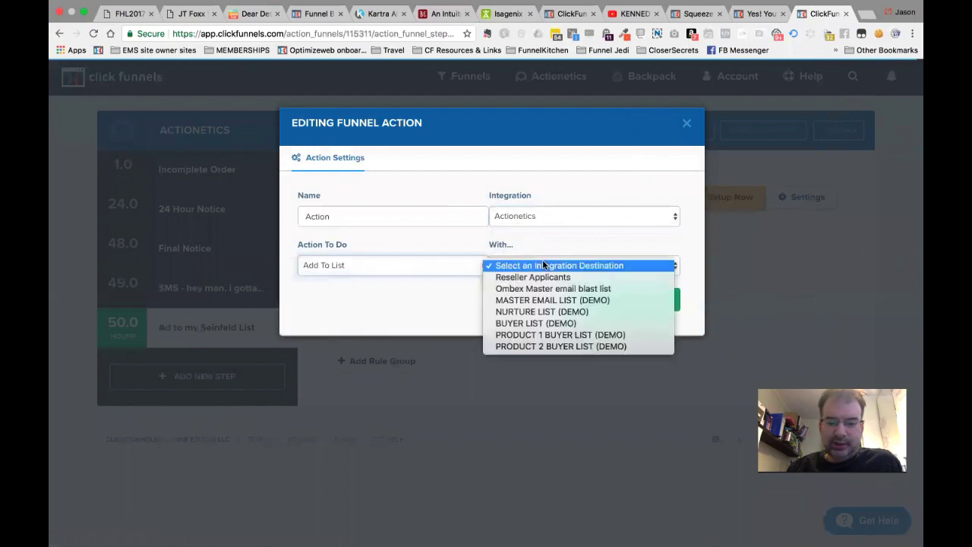
click(542, 315)
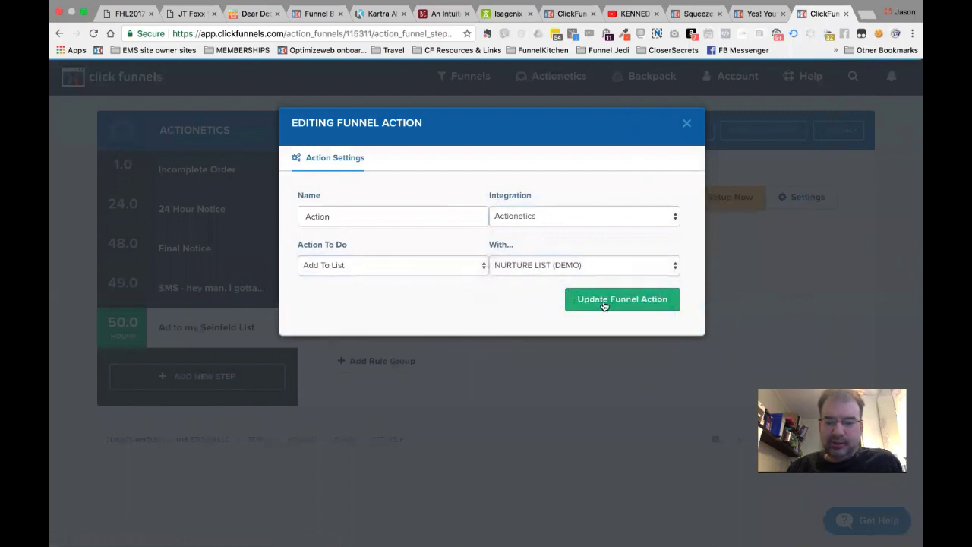
click(603, 304)
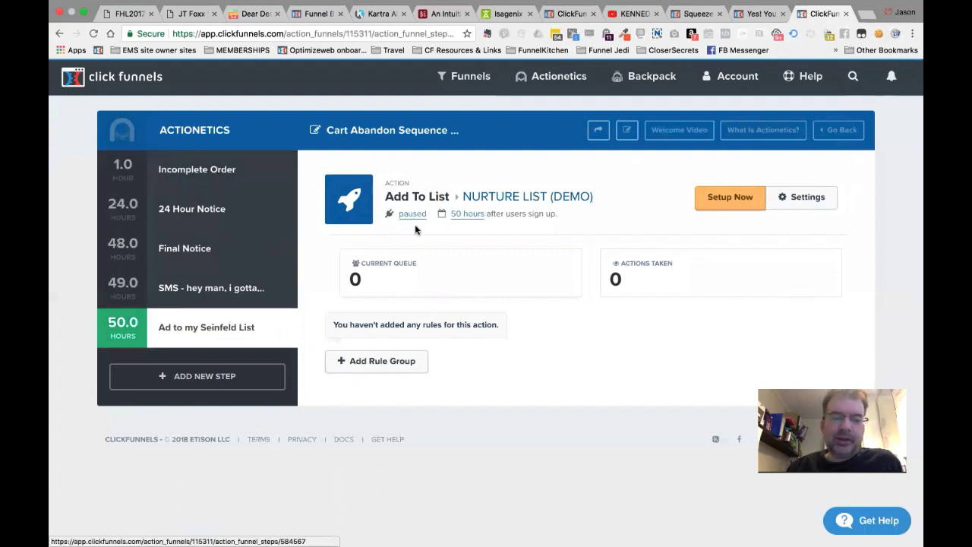
click(412, 213)
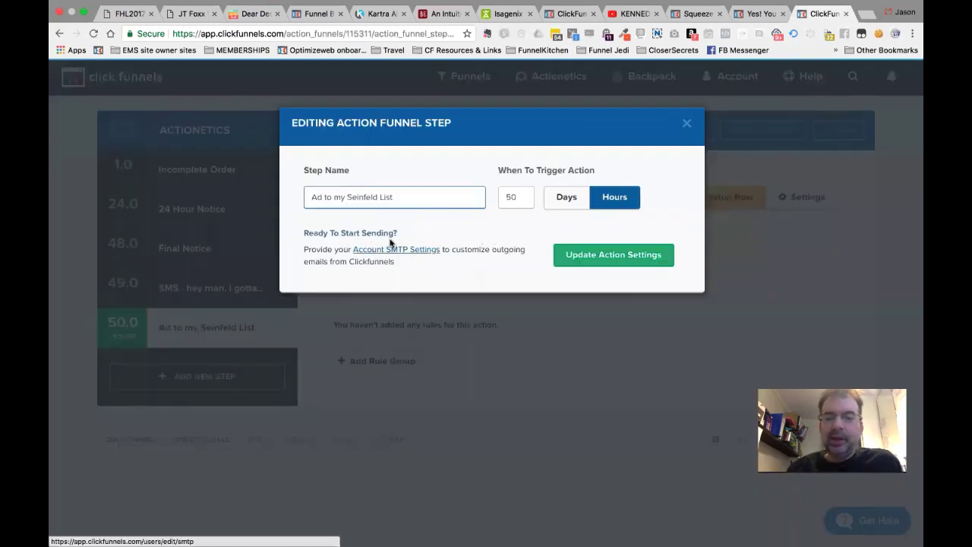
click(687, 124)
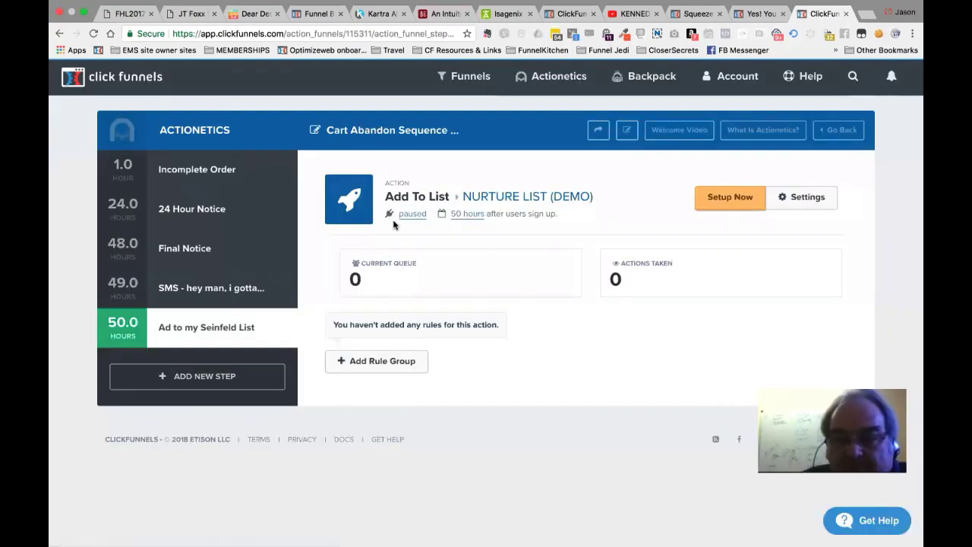
mouse_move(555, 91)
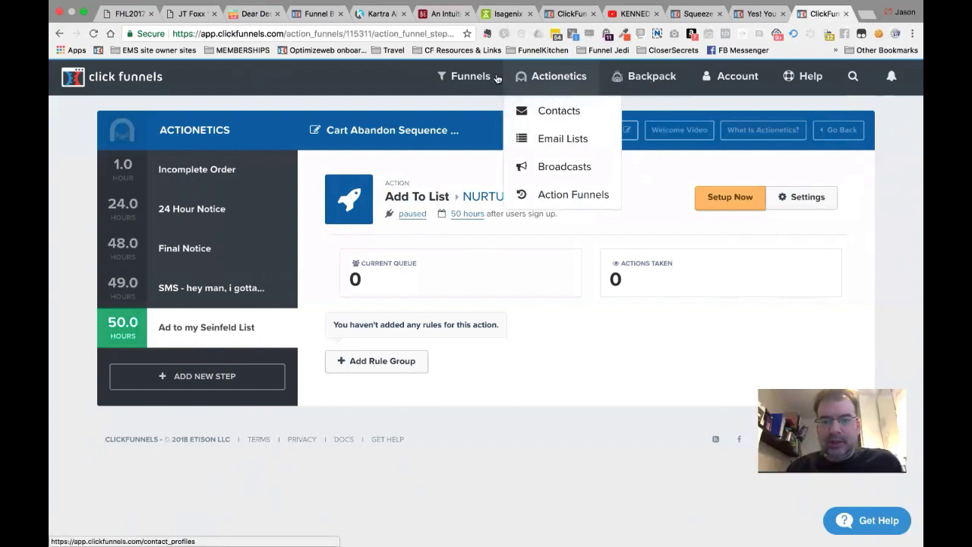
Browse to the ACTIONETICS DEMO funnel and show its Order Form step's Automation tab.
mouse_move(479, 76)
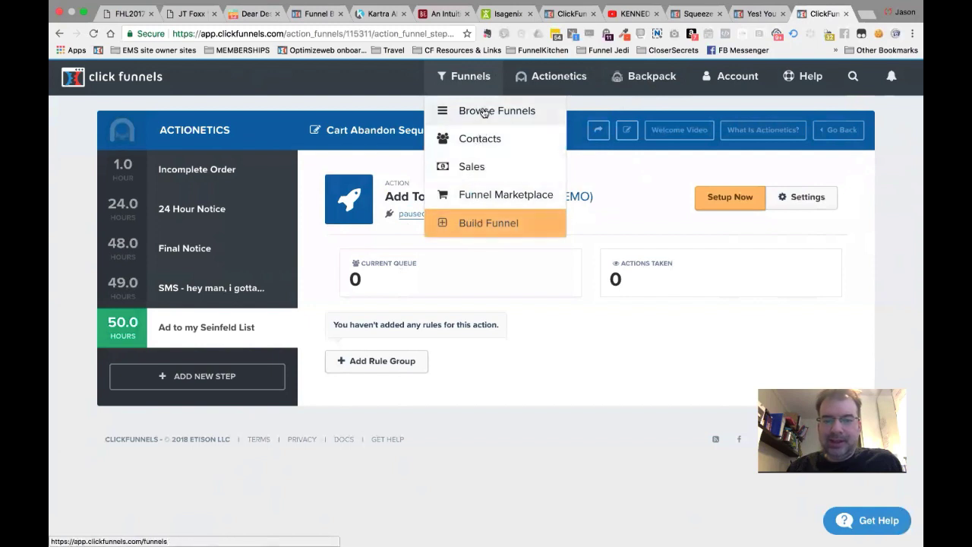
click(483, 111)
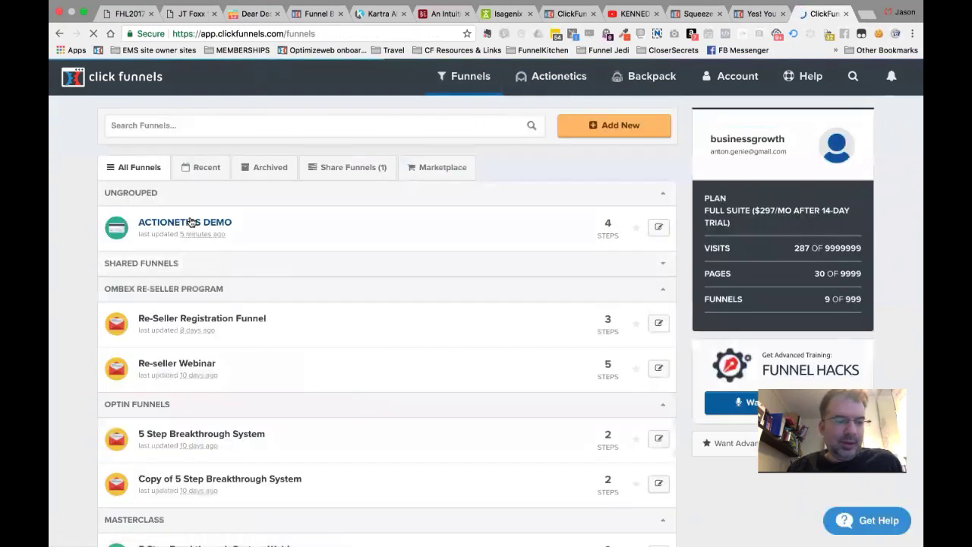
click(191, 221)
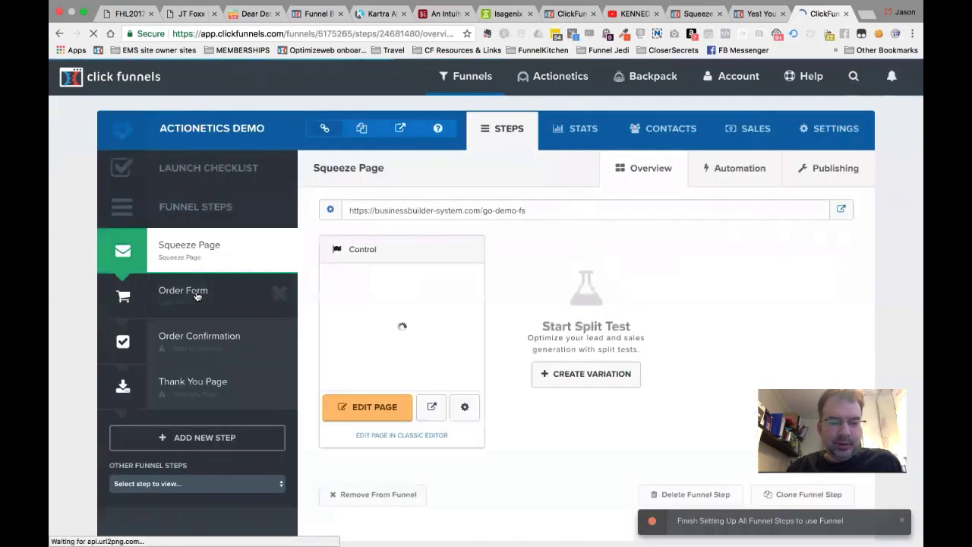
click(196, 296)
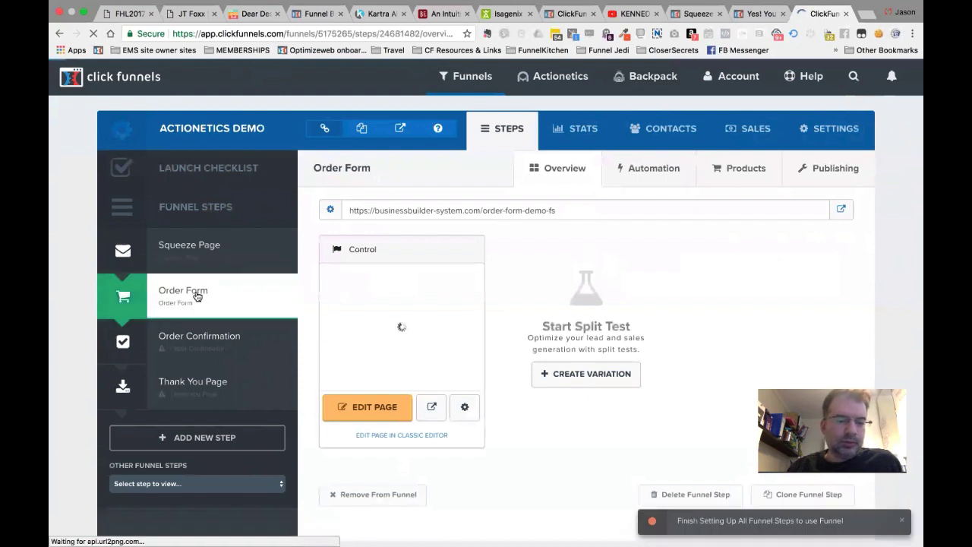
click(652, 171)
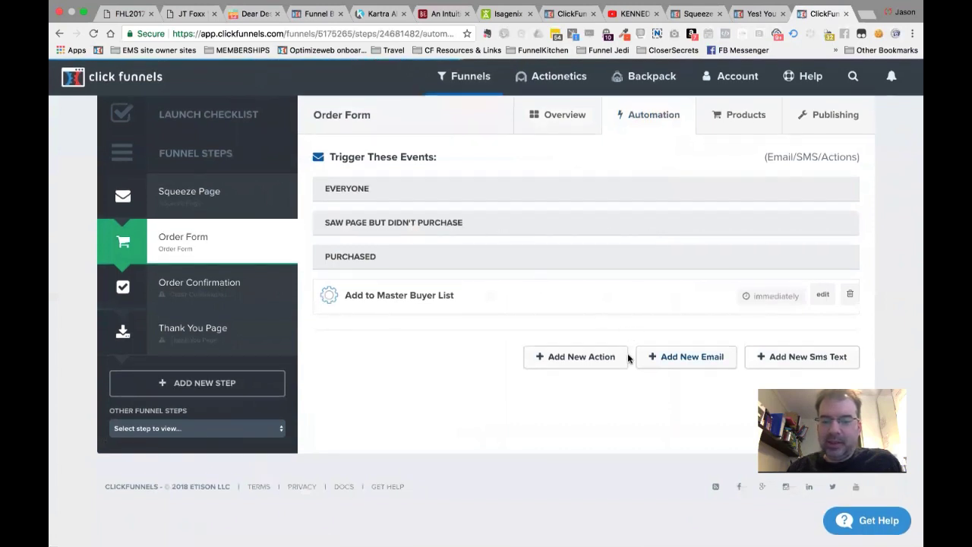
Start a new funnel action named 'Add to Cart Abandonment list' triggered for visitors who didn't purchase.
click(594, 356)
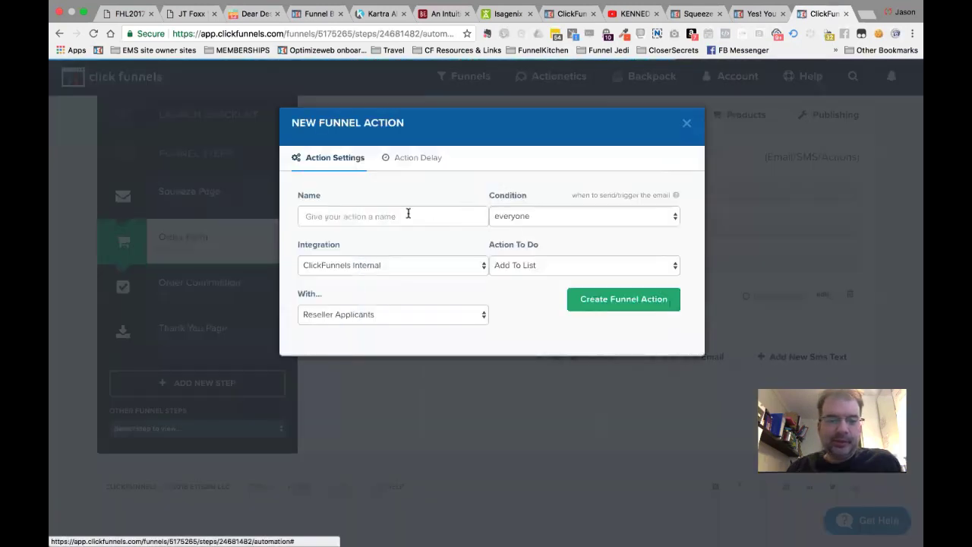
click(408, 215)
text(Ad)
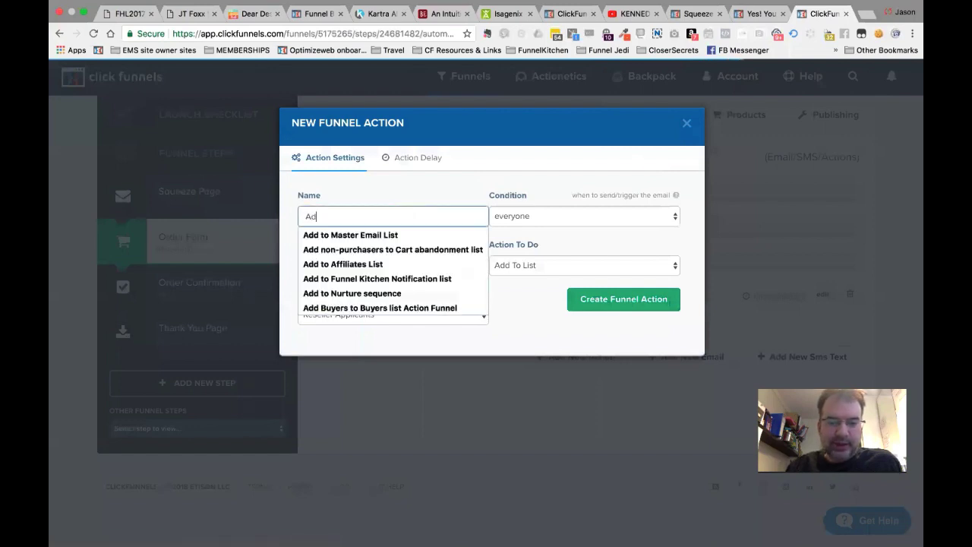
text(d to)
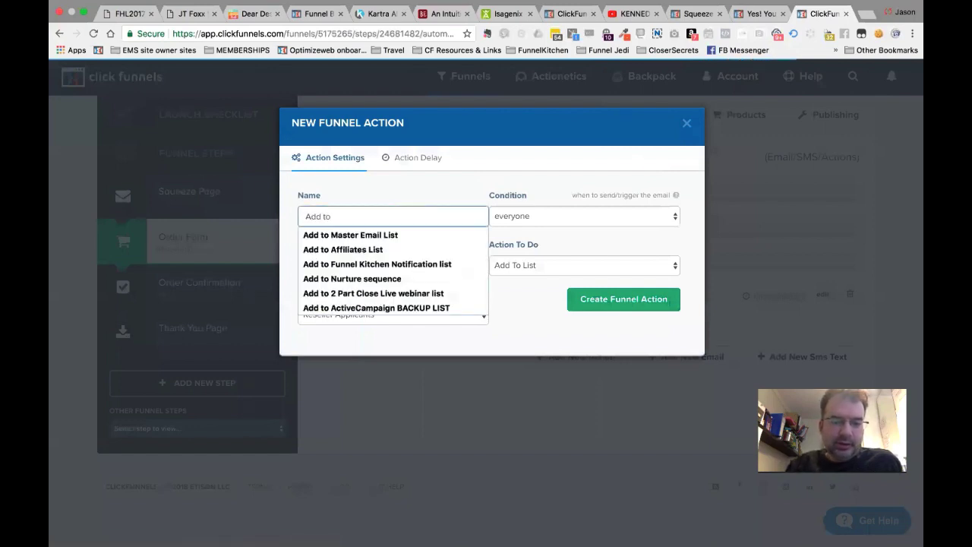
text( Car)
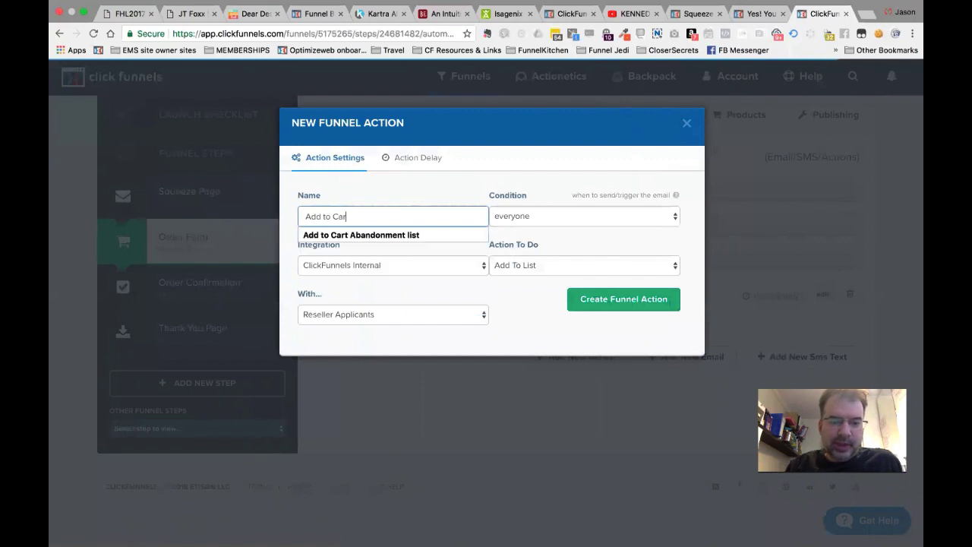
key(Down)
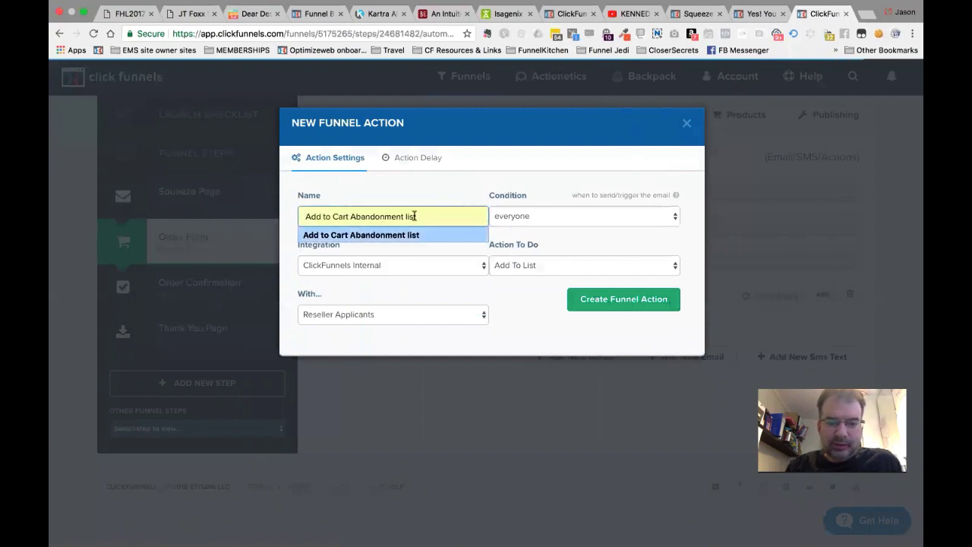
click(412, 236)
click(531, 219)
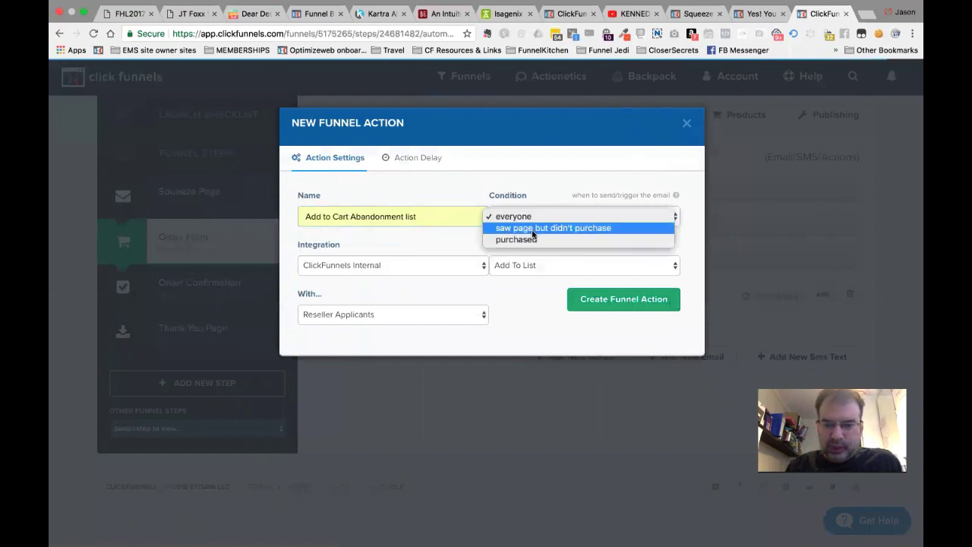
click(534, 229)
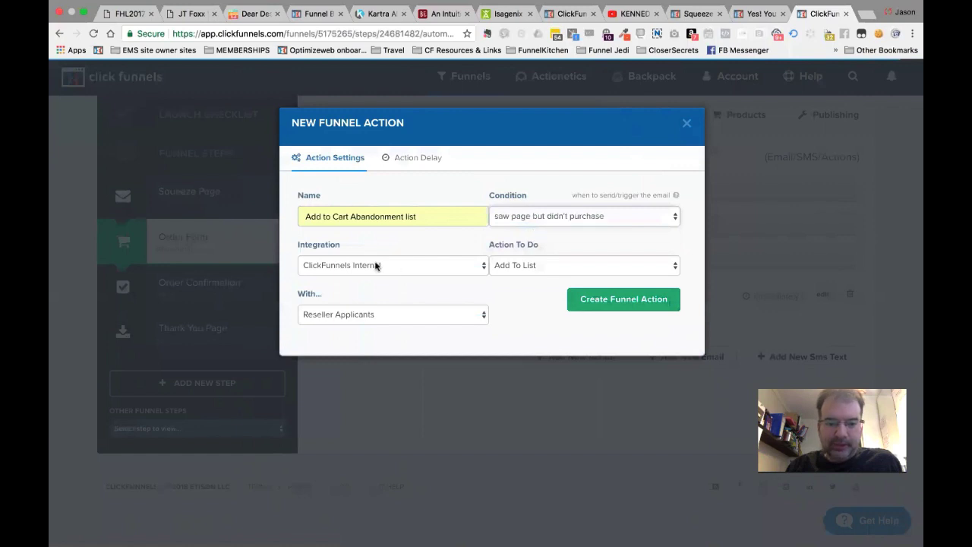
Make it add contacts to Cart abandonment list (Demo) and create the action.
click(522, 269)
click(369, 314)
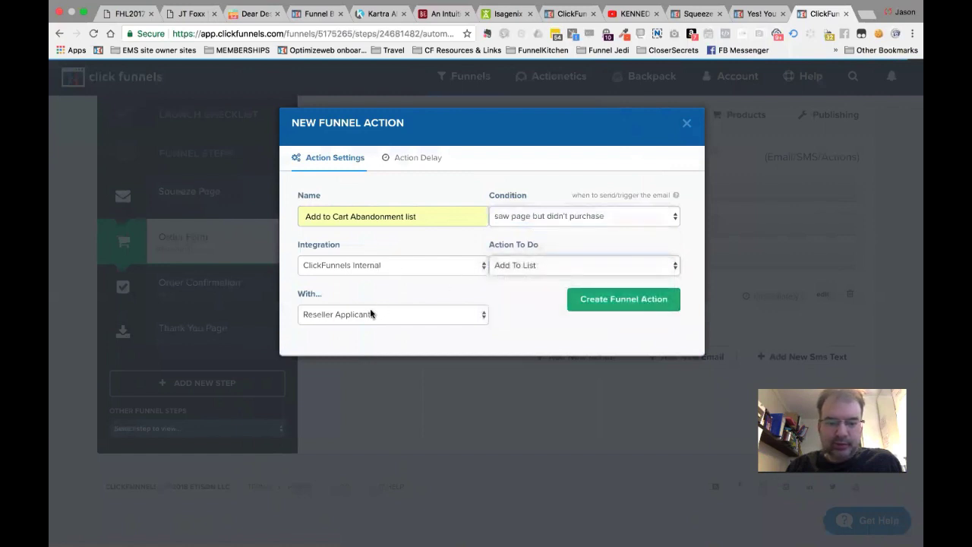
click(371, 314)
click(371, 314)
click(369, 315)
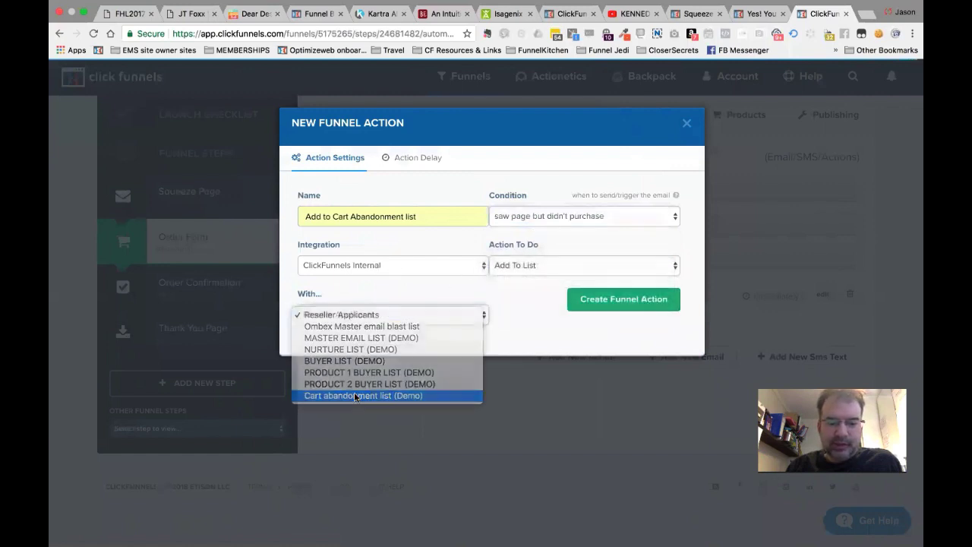
click(363, 395)
click(623, 301)
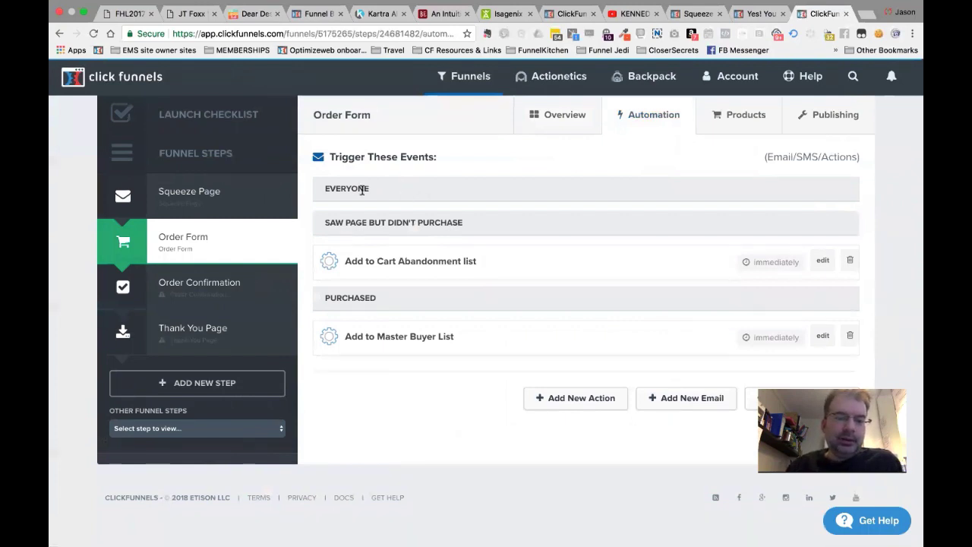
Add the email list 'Warm List (demo)' with the ACTIONETICS TRAINING group tag.
mouse_move(558, 71)
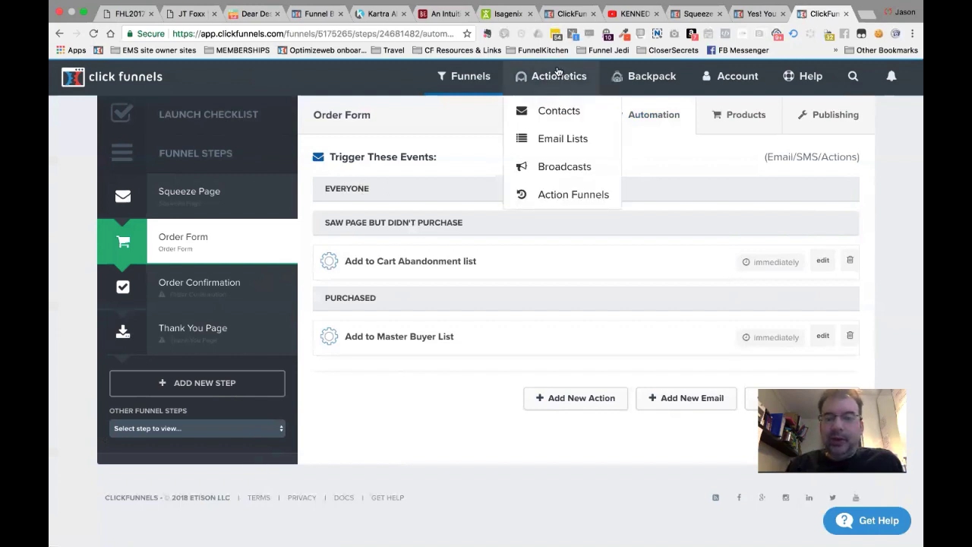
click(552, 139)
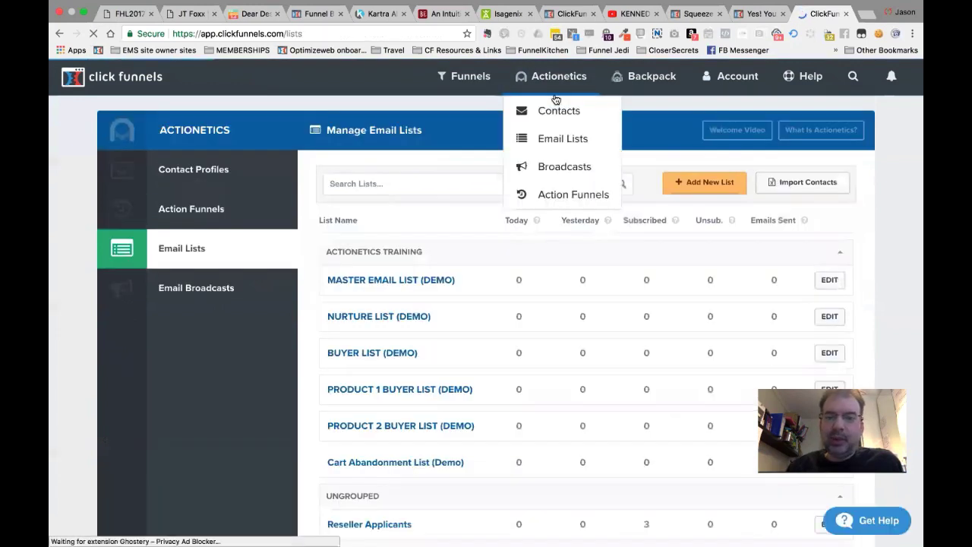
click(706, 183)
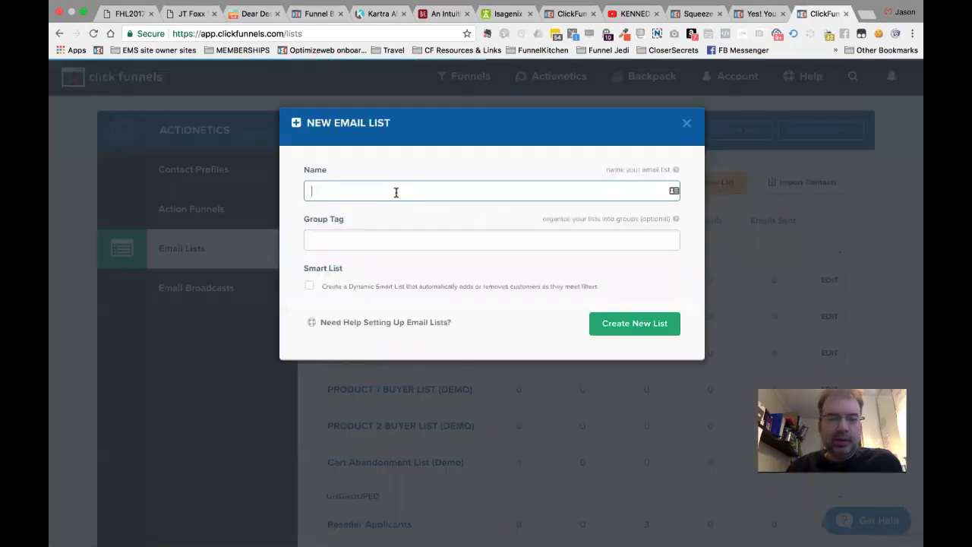
click(396, 193)
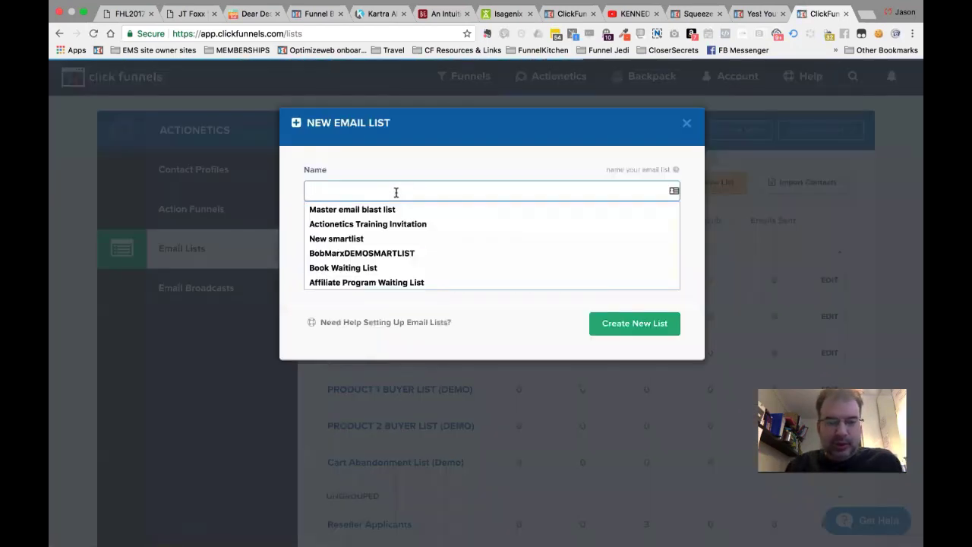
text(Warm List)
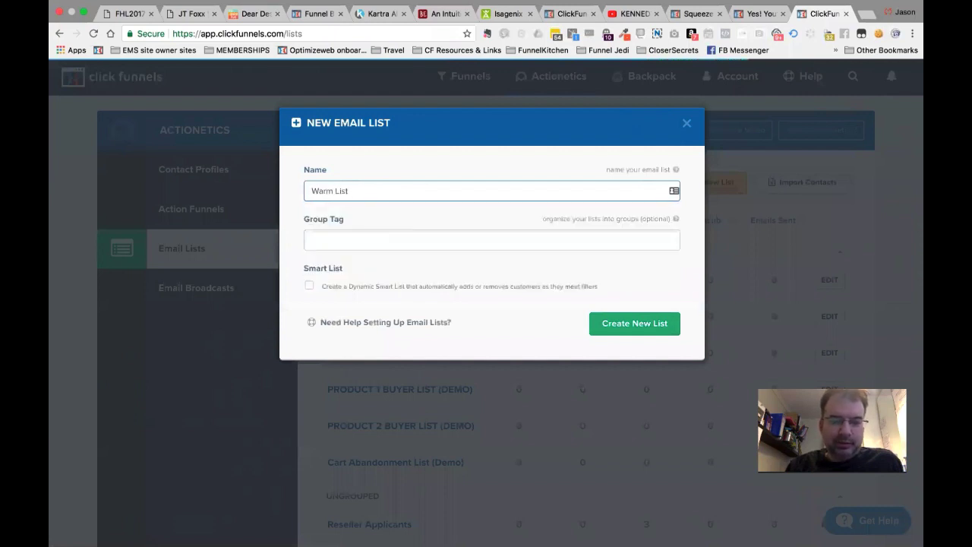
click(387, 243)
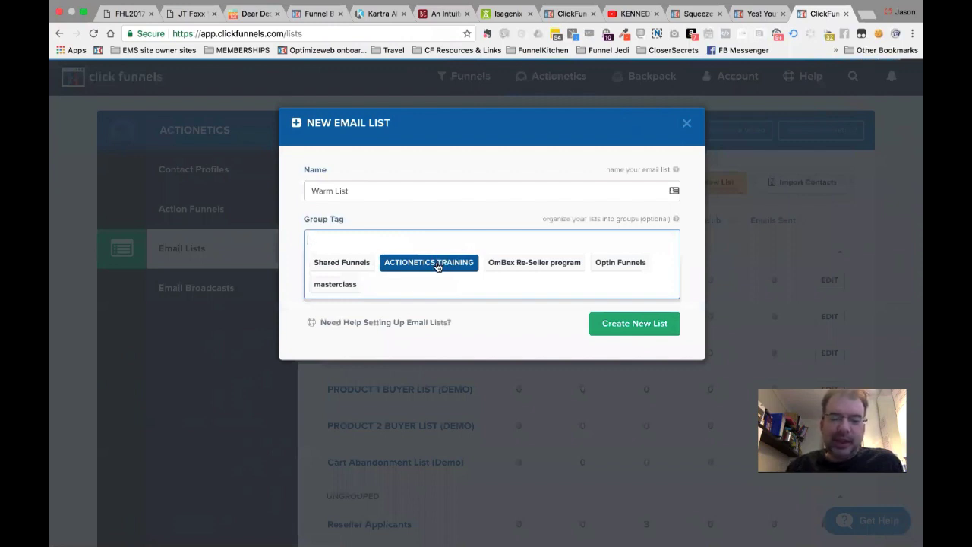
click(438, 263)
click(459, 237)
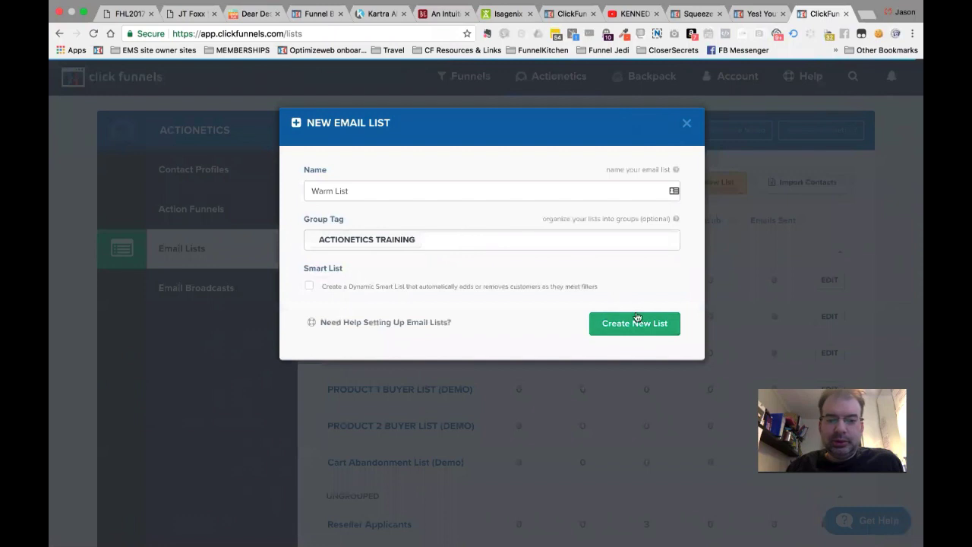
click(391, 185)
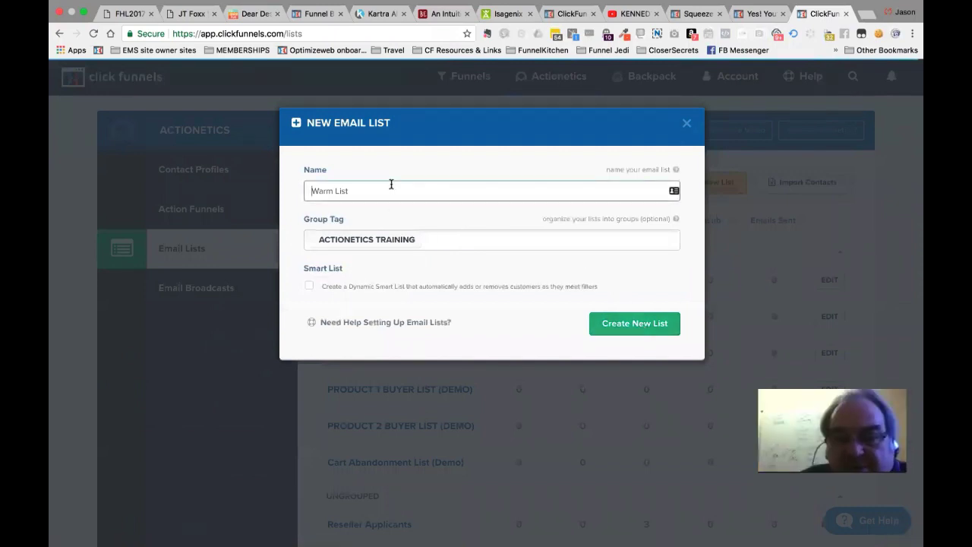
text((demo)
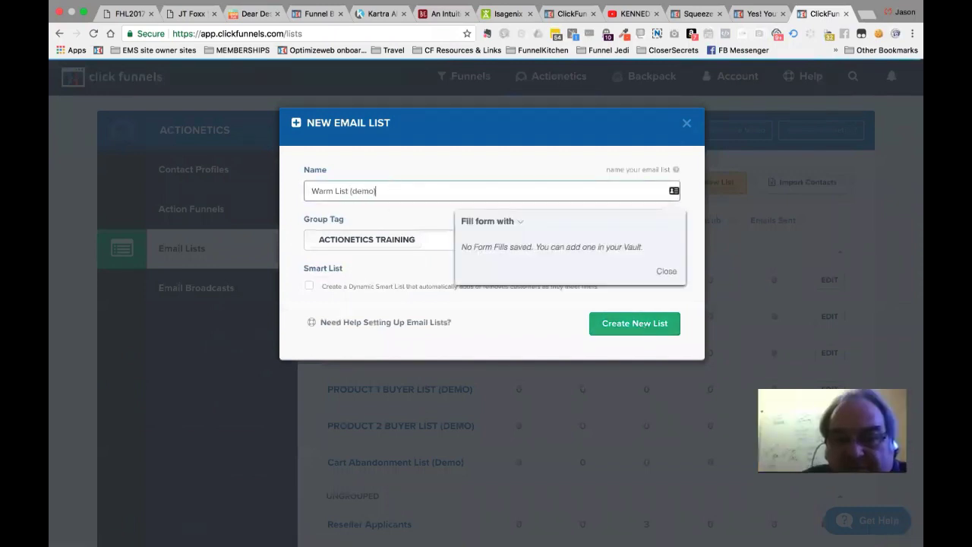
click(627, 321)
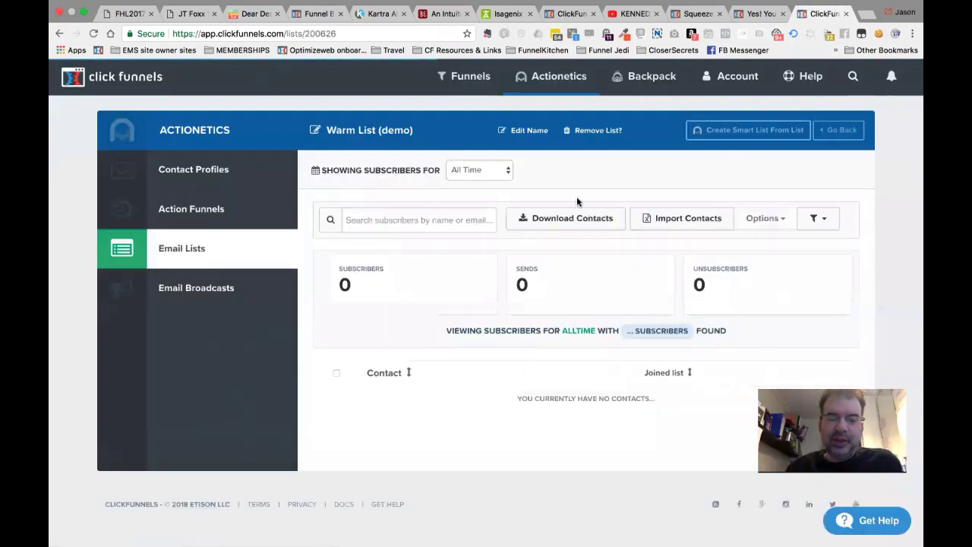
mouse_move(547, 76)
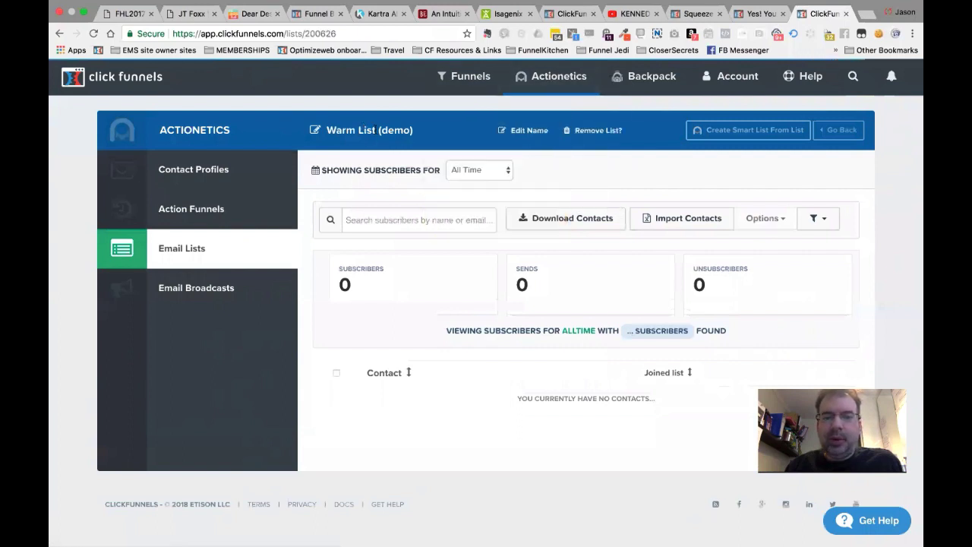
triple_click(393, 131)
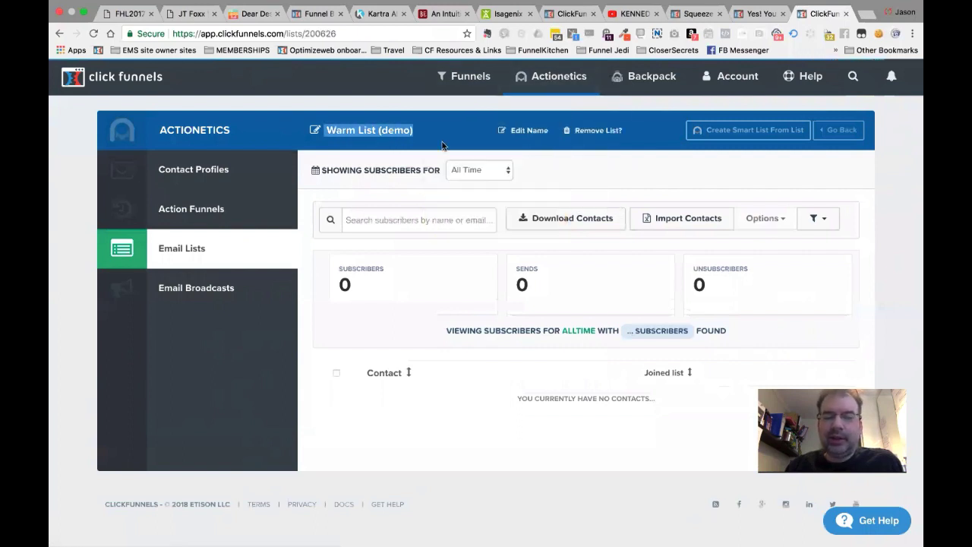
click(397, 131)
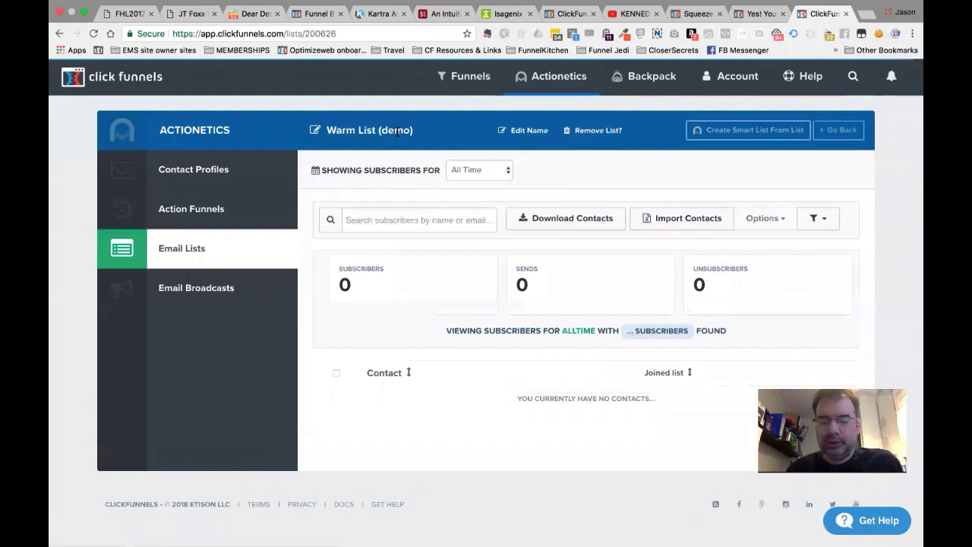
triple_click(334, 128)
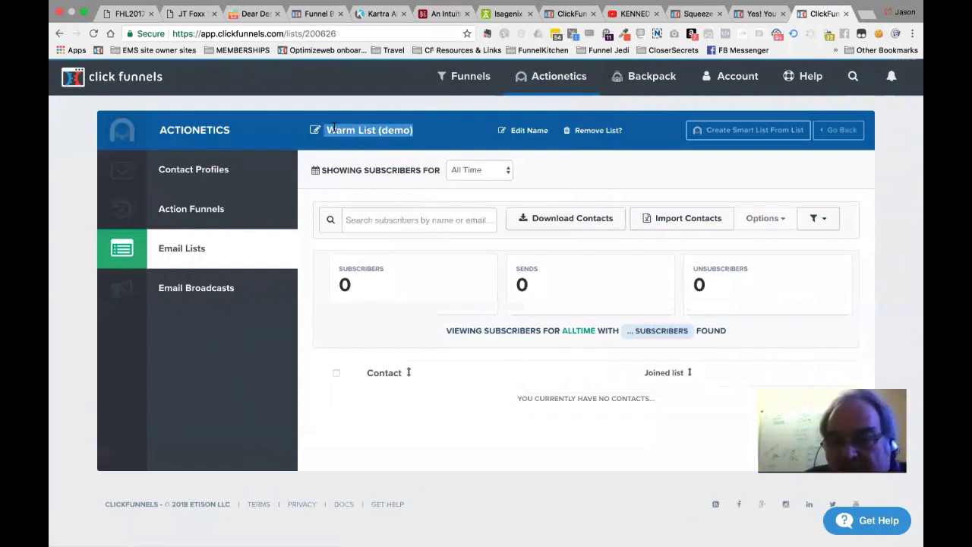
click(642, 196)
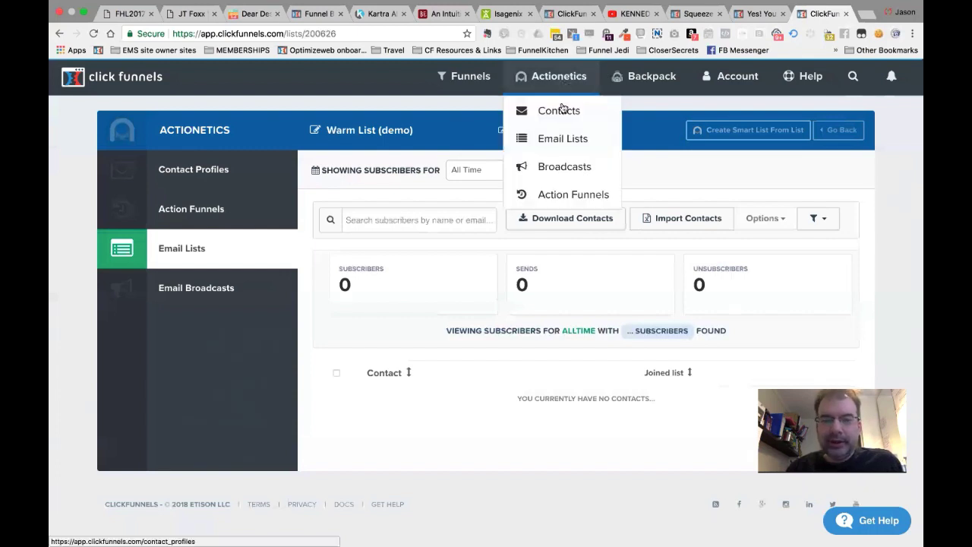
mouse_move(475, 116)
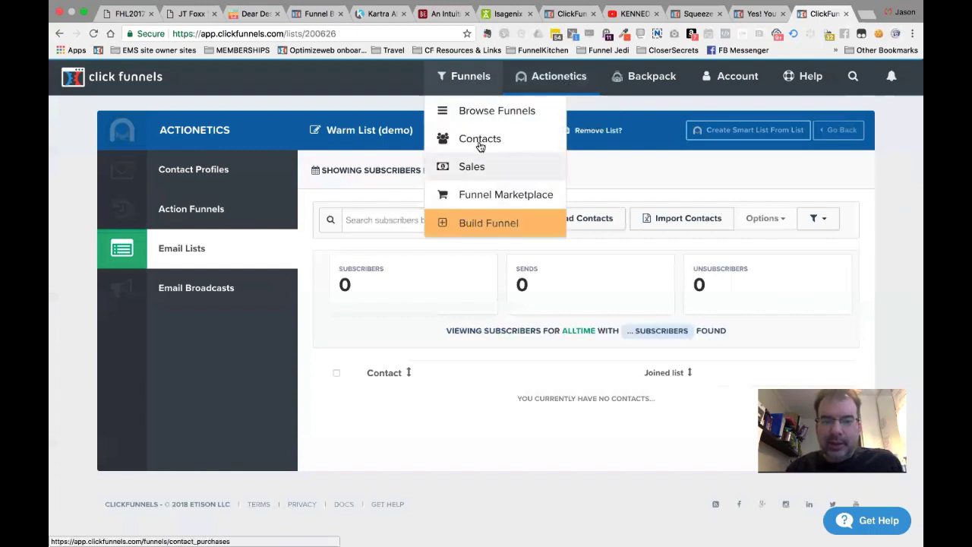
Open the ACTIONETICS DEMO funnel's Order Form products, showing Product 1 at $49 and Product 2 at $97.
click(508, 114)
mouse_move(458, 101)
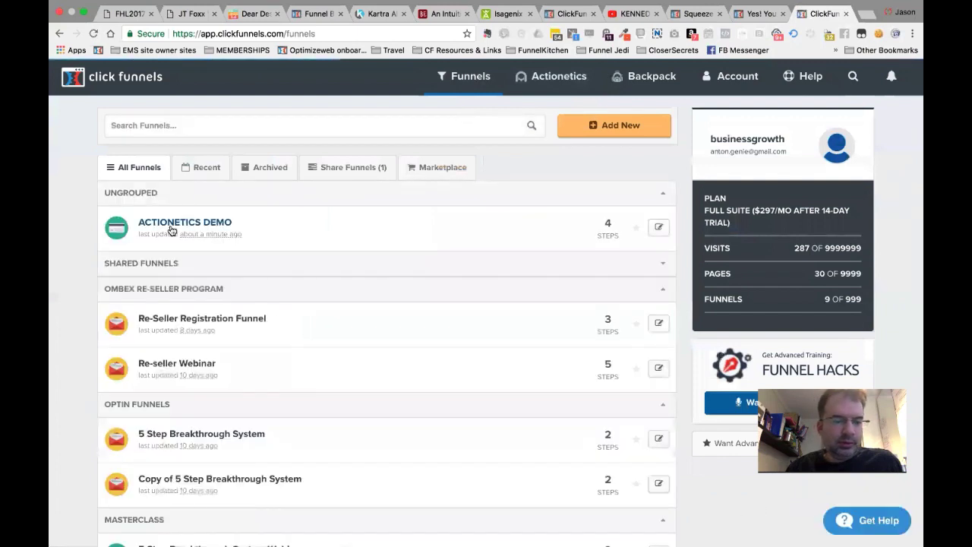
click(171, 228)
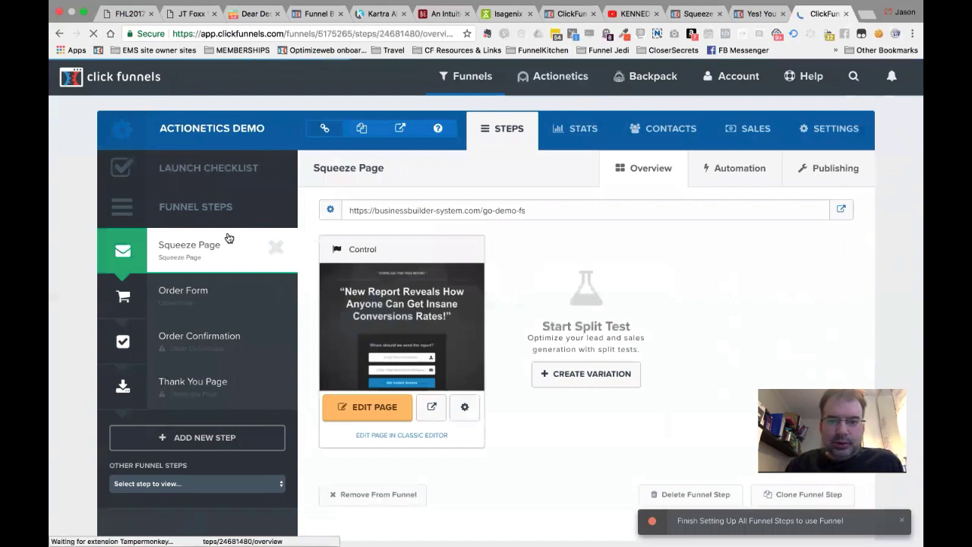
click(171, 303)
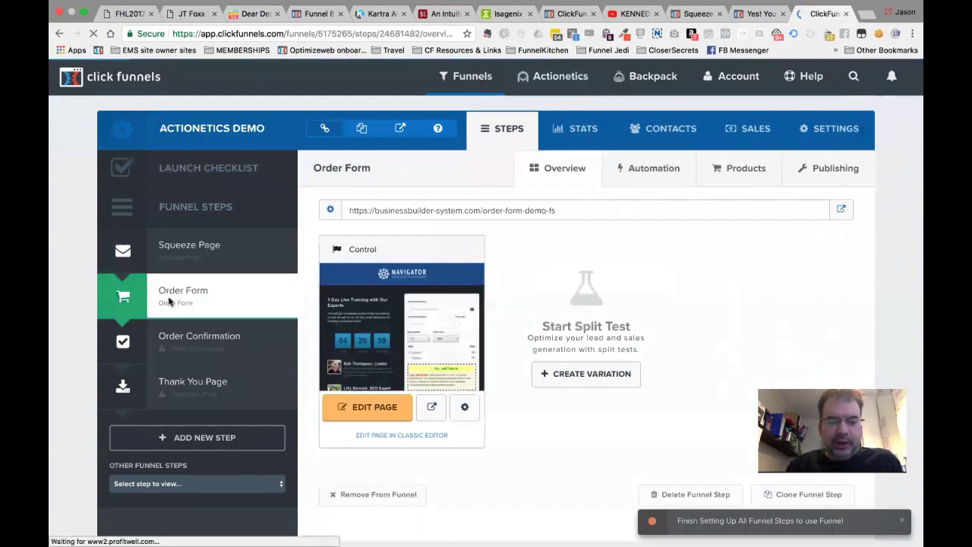
key(super+Tab)
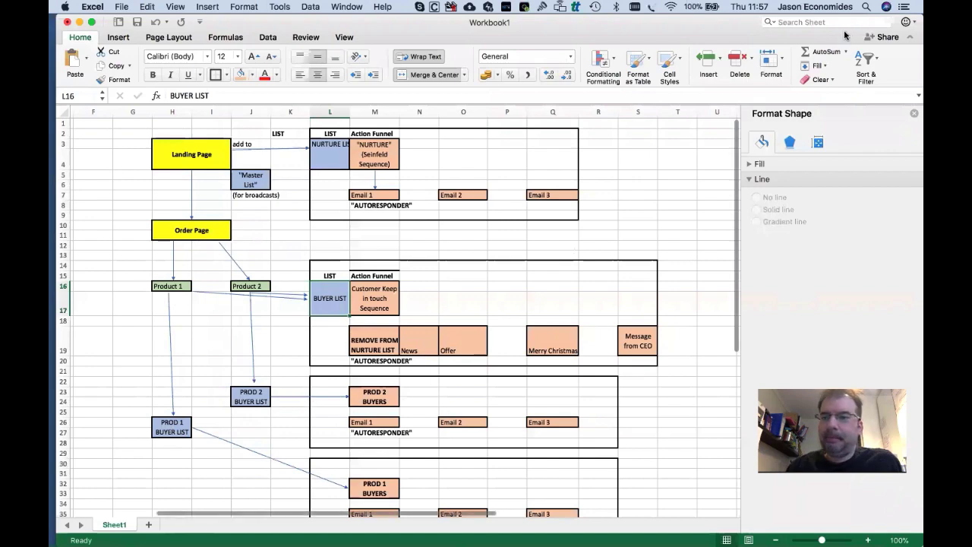
key(super+Tab)
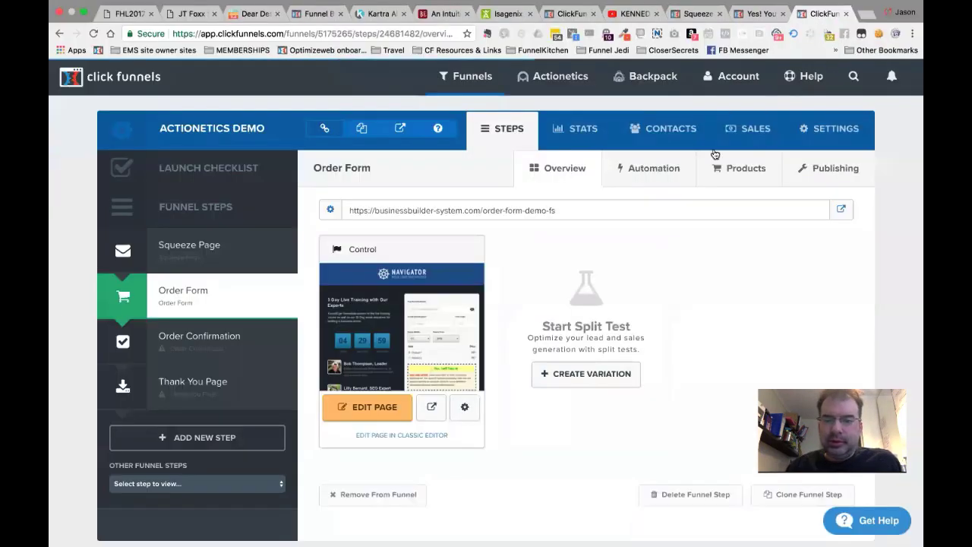
click(741, 171)
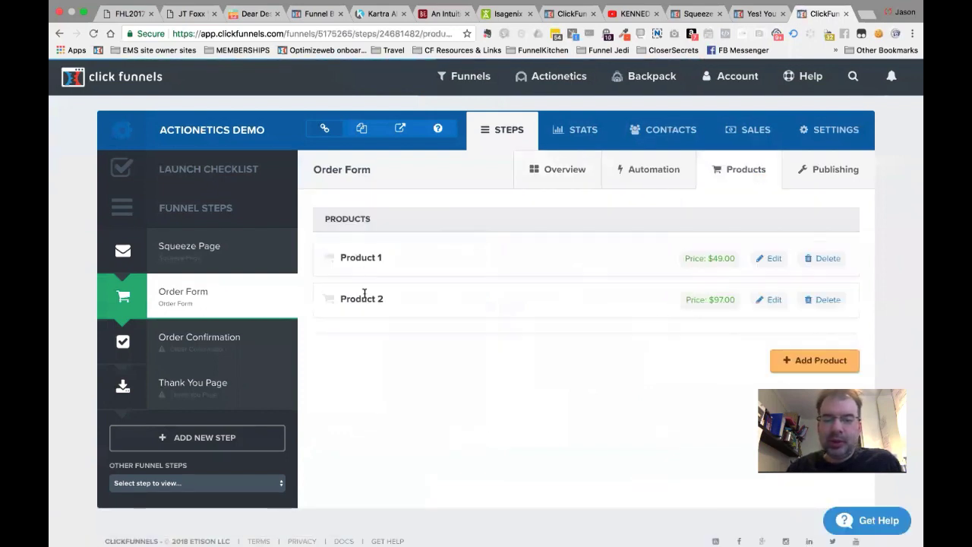
Edit Product 1 and clear its fulfillment email subject line, leaving it empty.
click(774, 259)
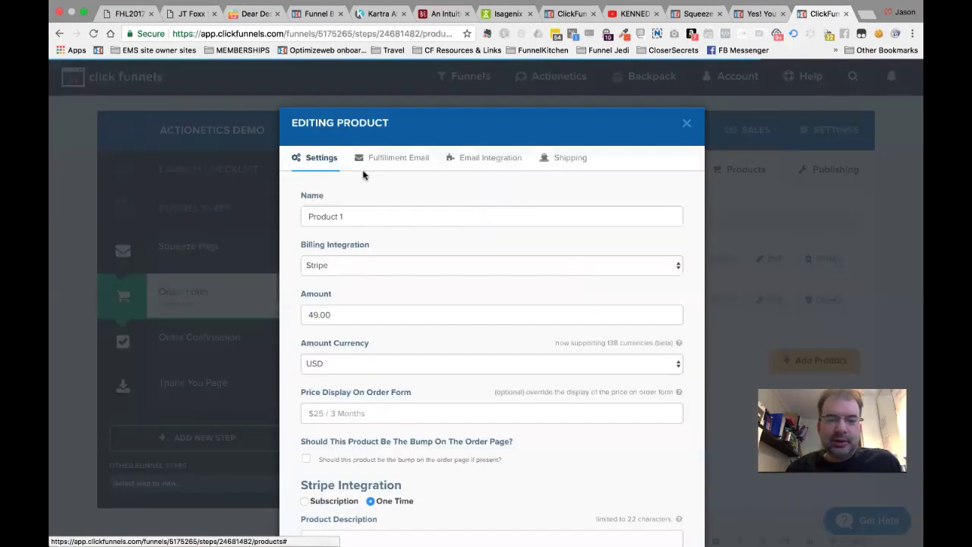
scroll(359, 191, down, 2)
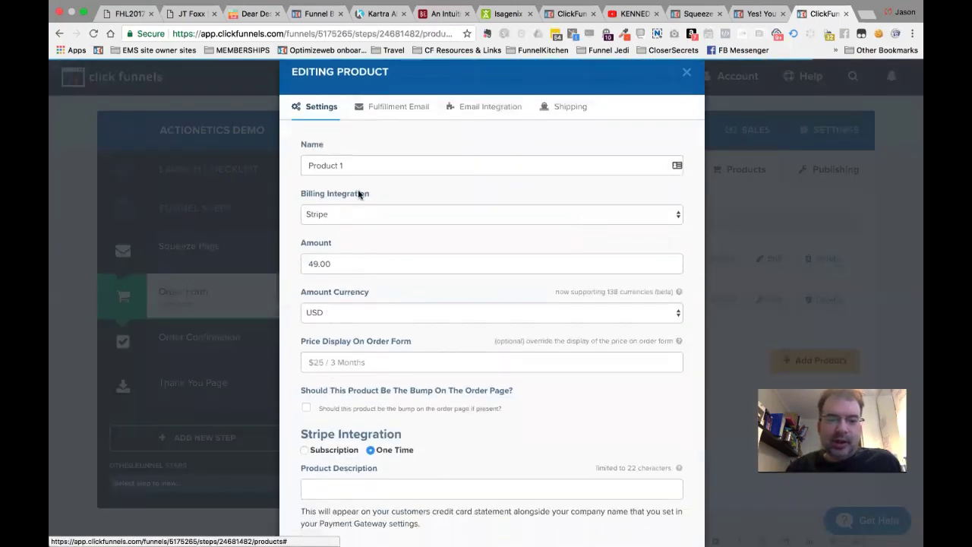
scroll(357, 194, up, 2)
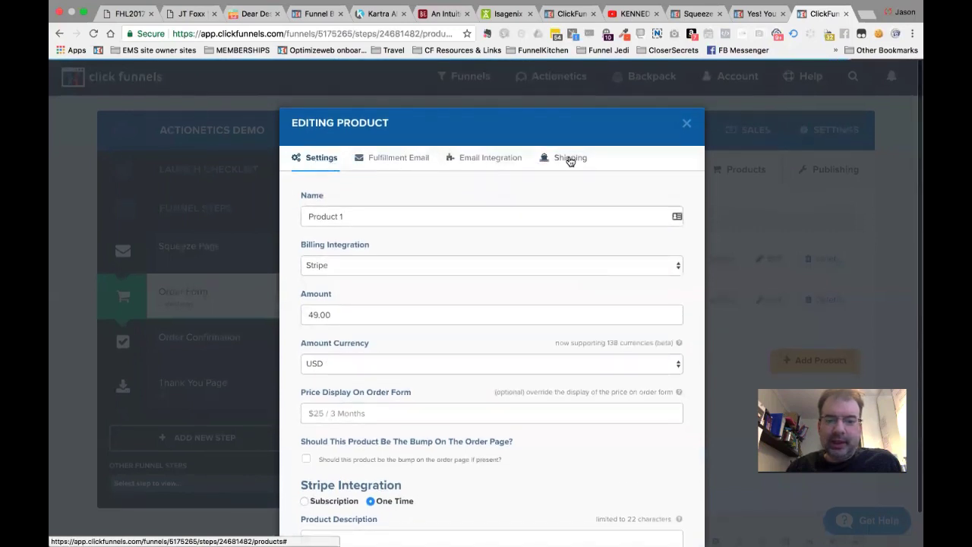
click(391, 159)
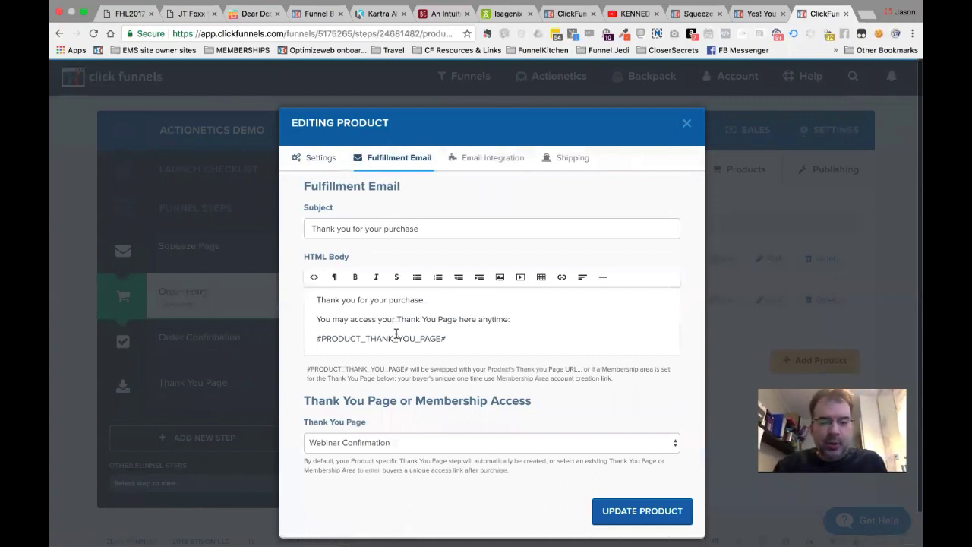
click(436, 331)
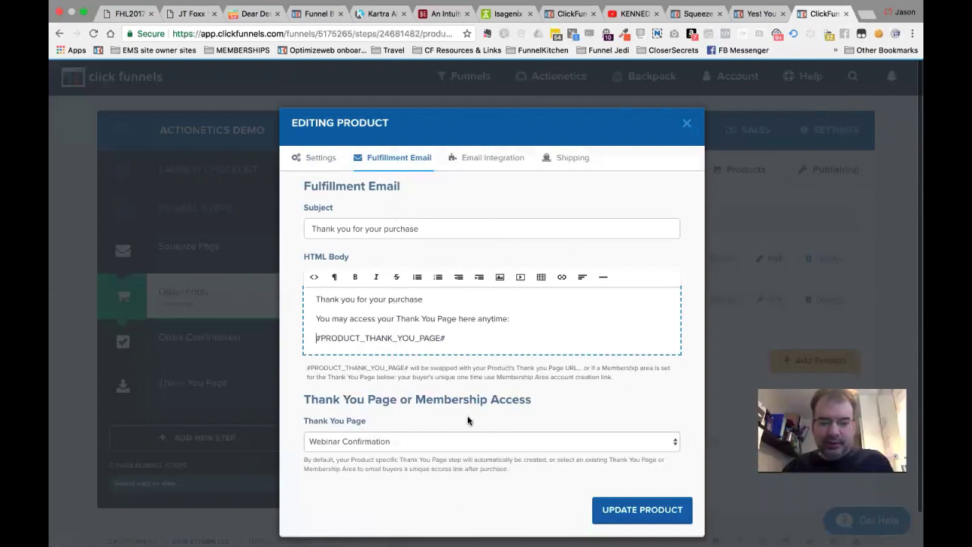
triple_click(409, 229)
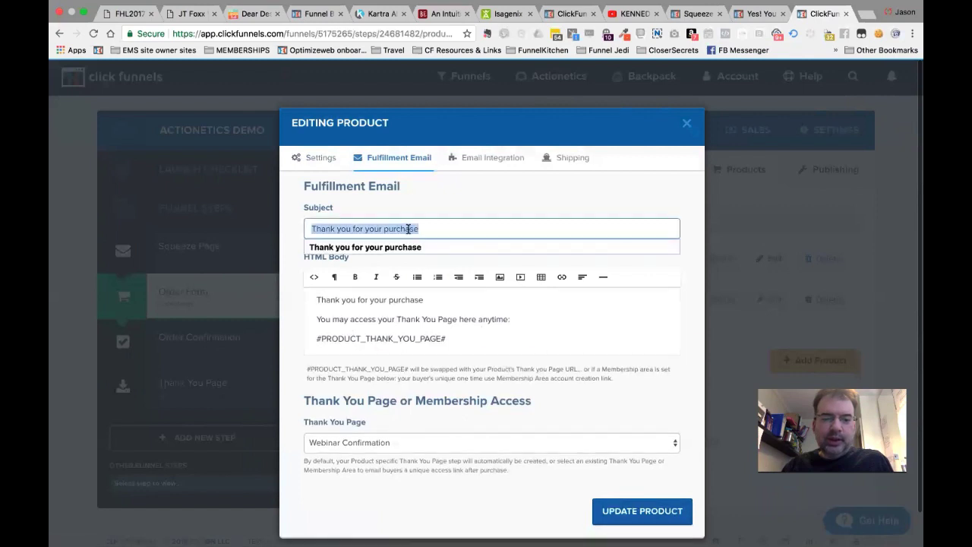
key(BackSpace)
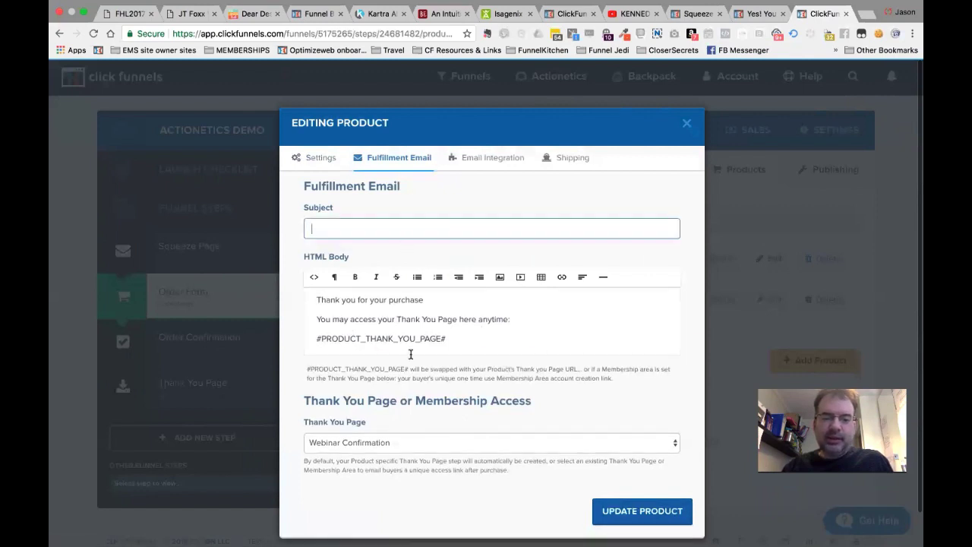
click(410, 352)
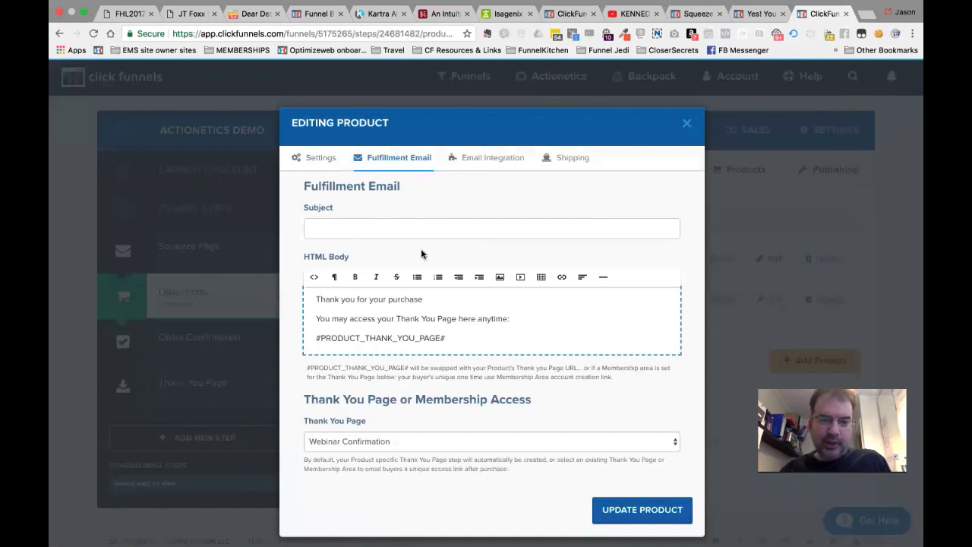
click(478, 218)
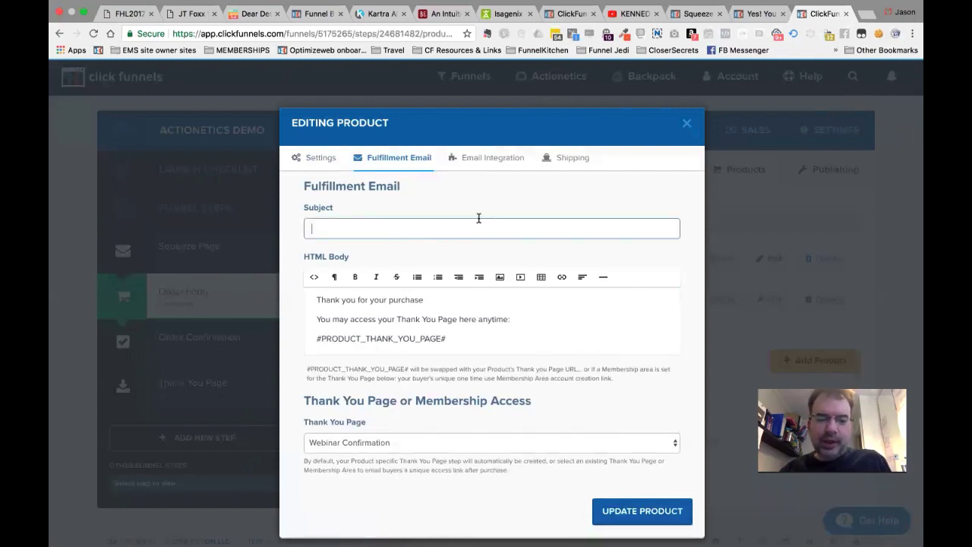
click(324, 228)
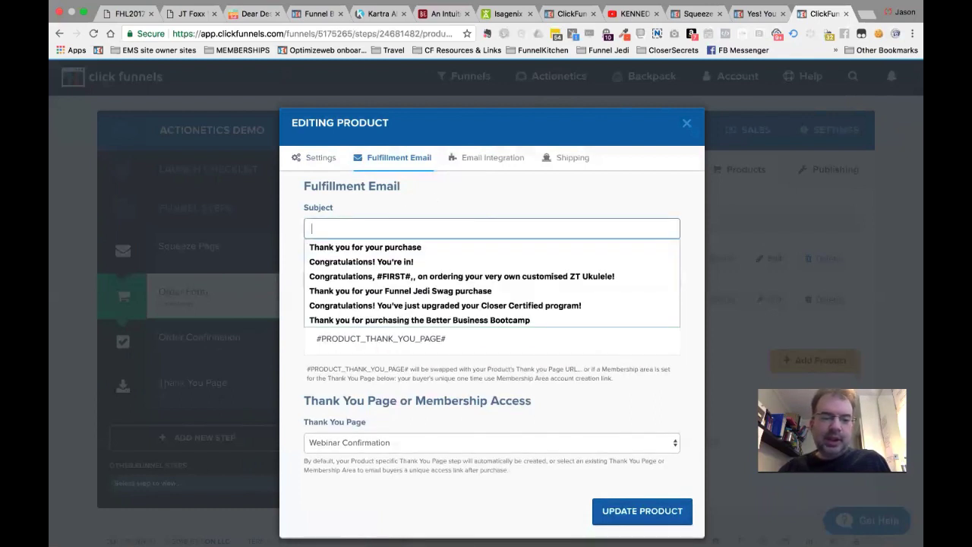
click(370, 211)
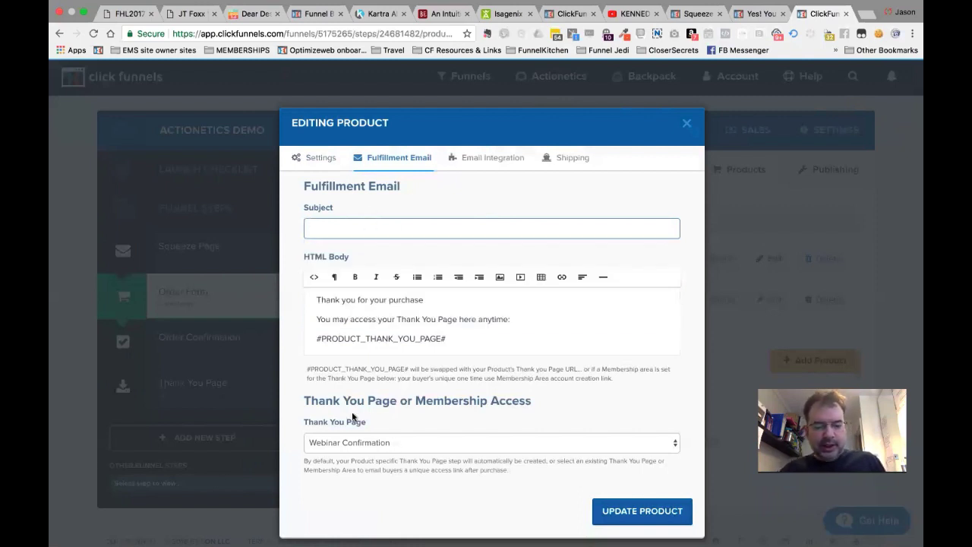
click(325, 411)
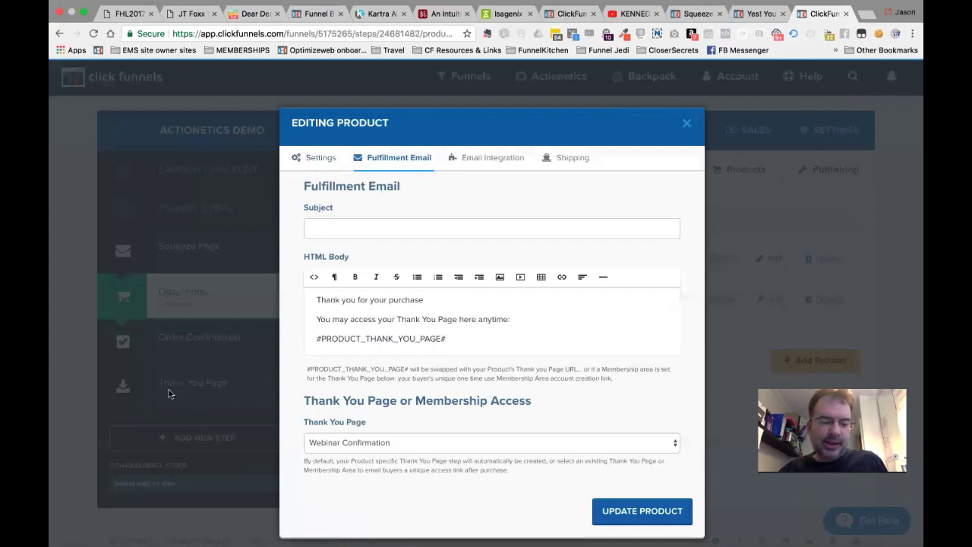
Keep Webinar Confirmation as Product 1's thank-you page.
click(375, 449)
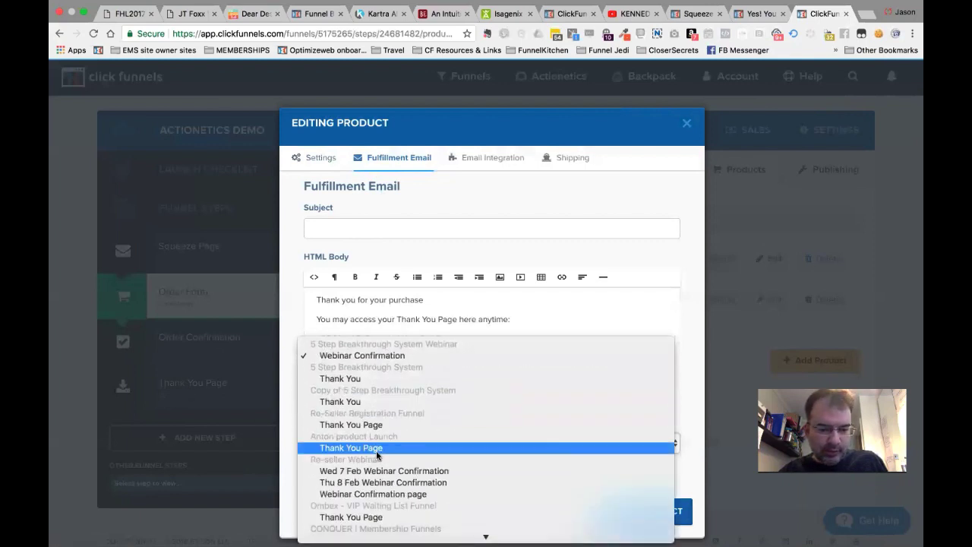
scroll(375, 450, down, 1)
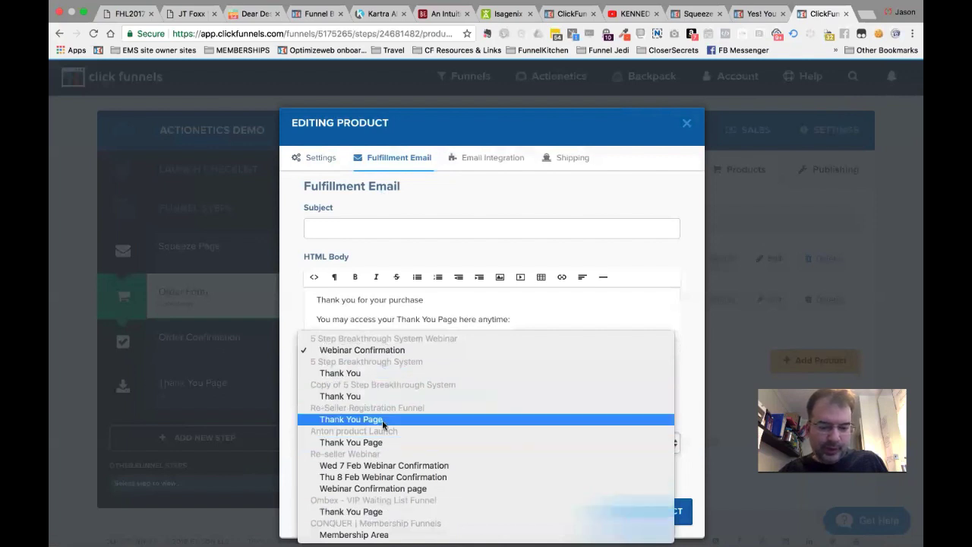
click(560, 260)
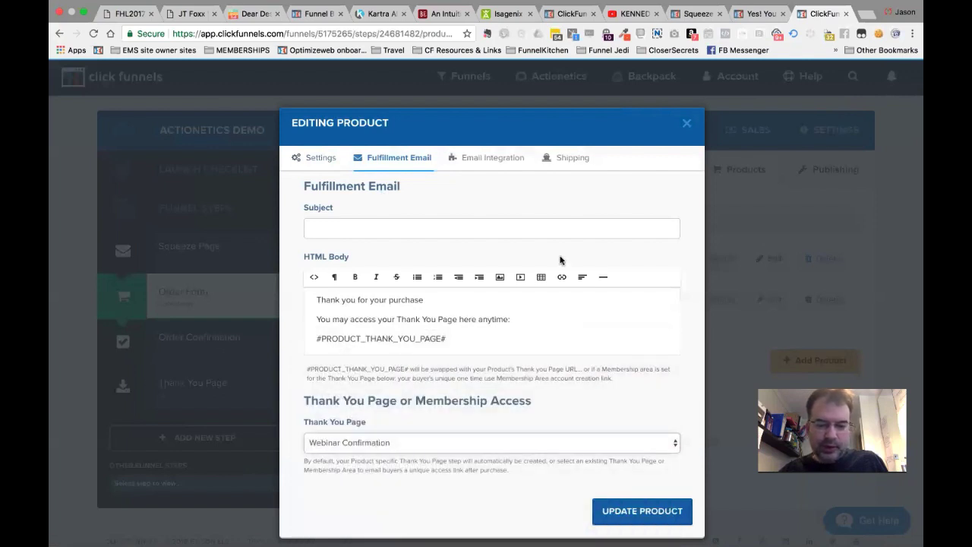
click(415, 448)
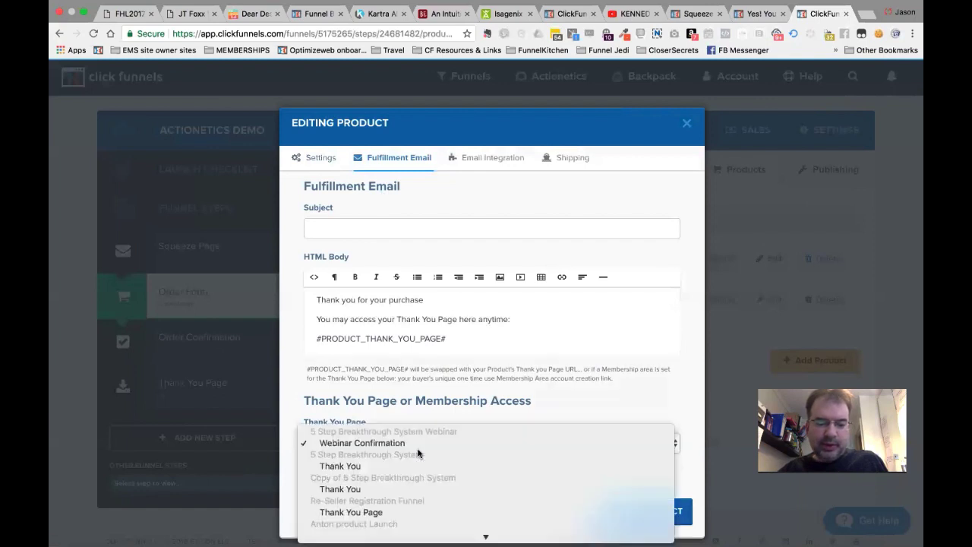
click(536, 246)
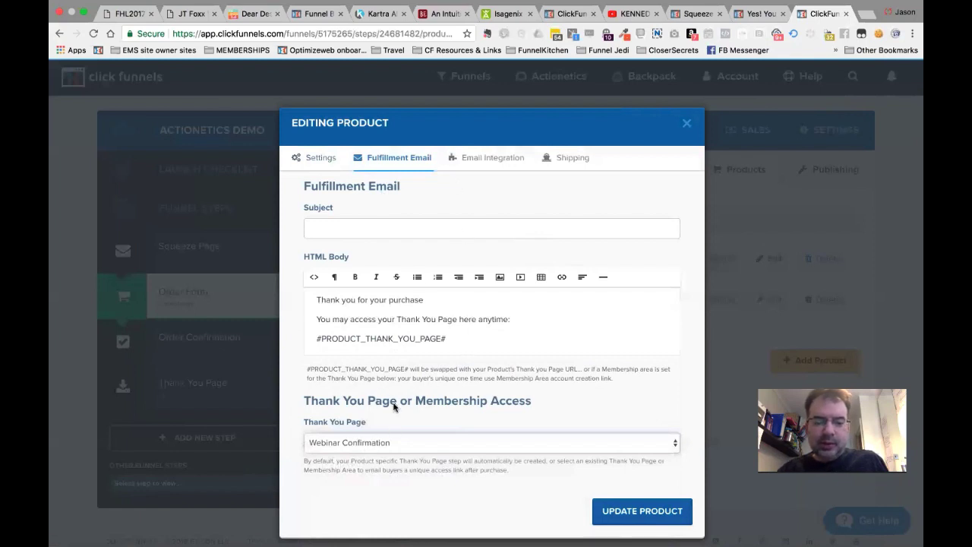
click(464, 162)
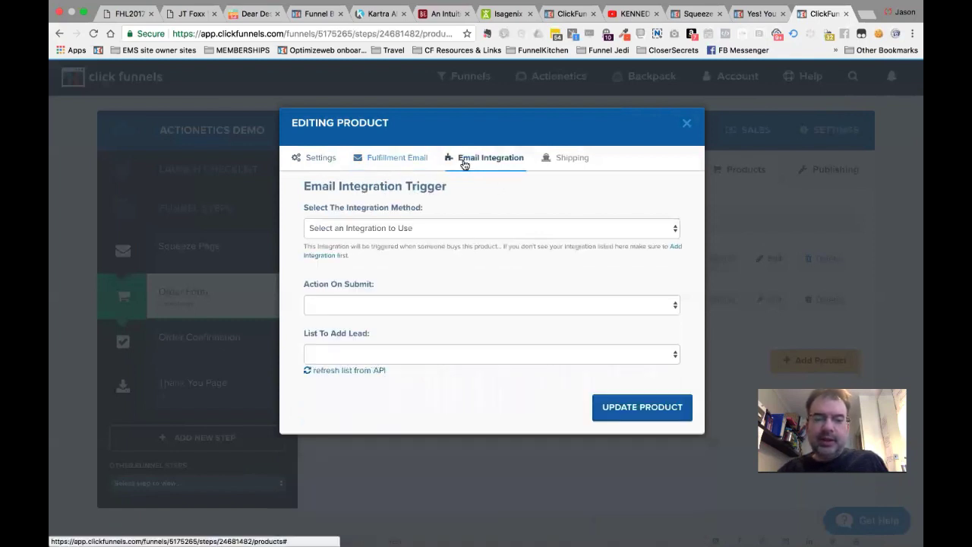
Set Product 1's integration to Actionetics, Add To List, PRODUCT 1 BUYER LIST (DEMO), and update the product.
click(379, 228)
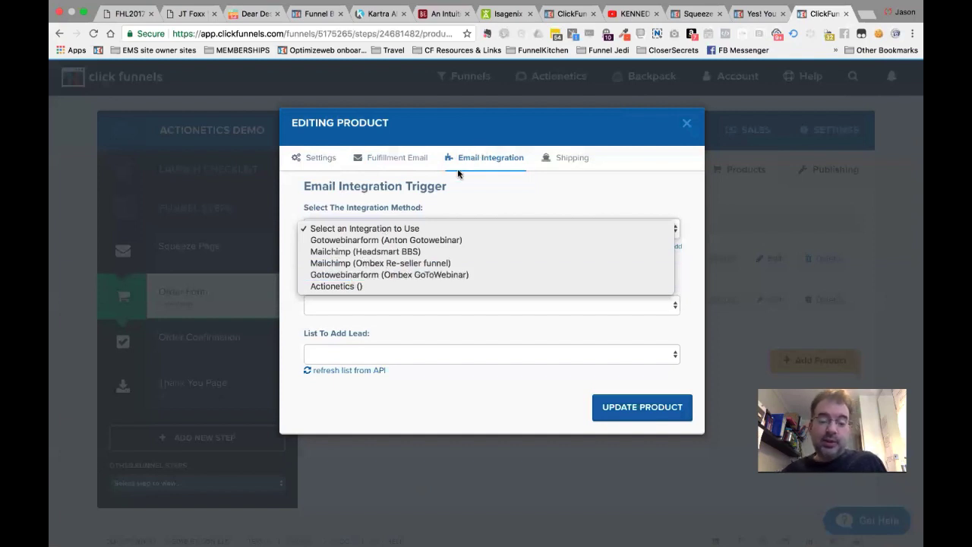
click(342, 288)
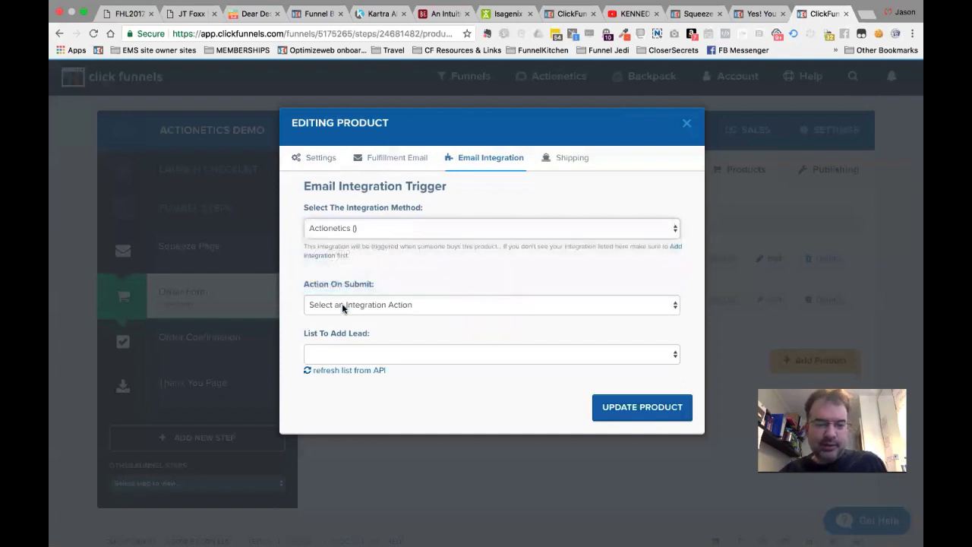
click(344, 307)
click(341, 316)
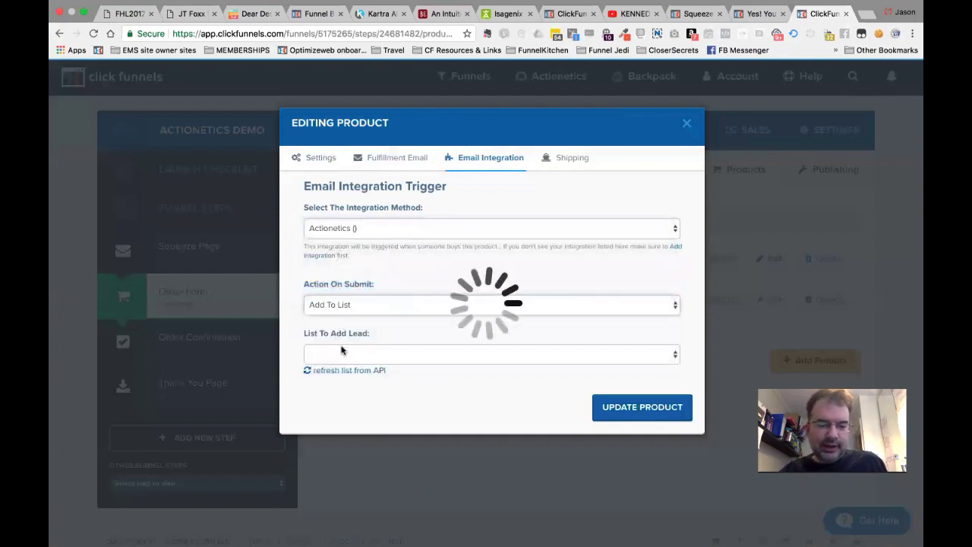
click(341, 350)
click(356, 353)
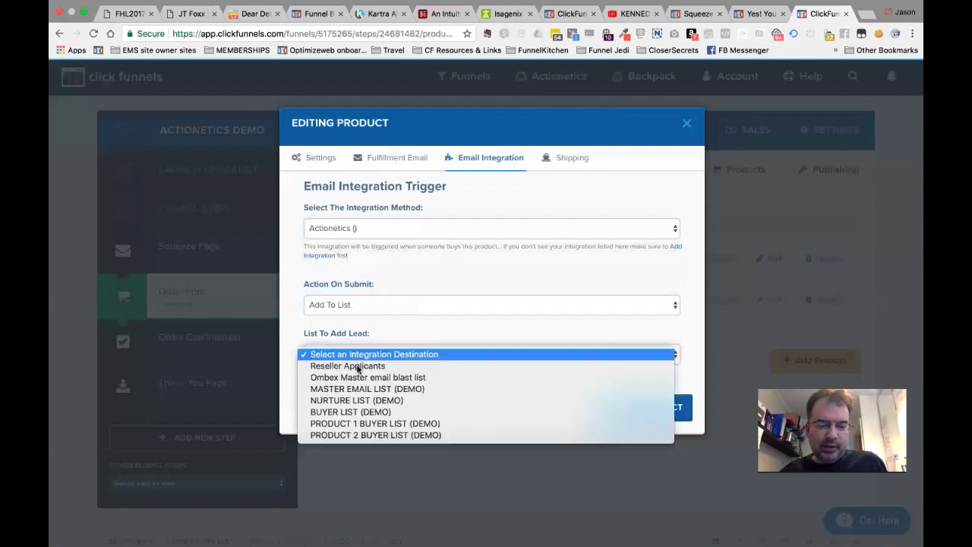
click(354, 423)
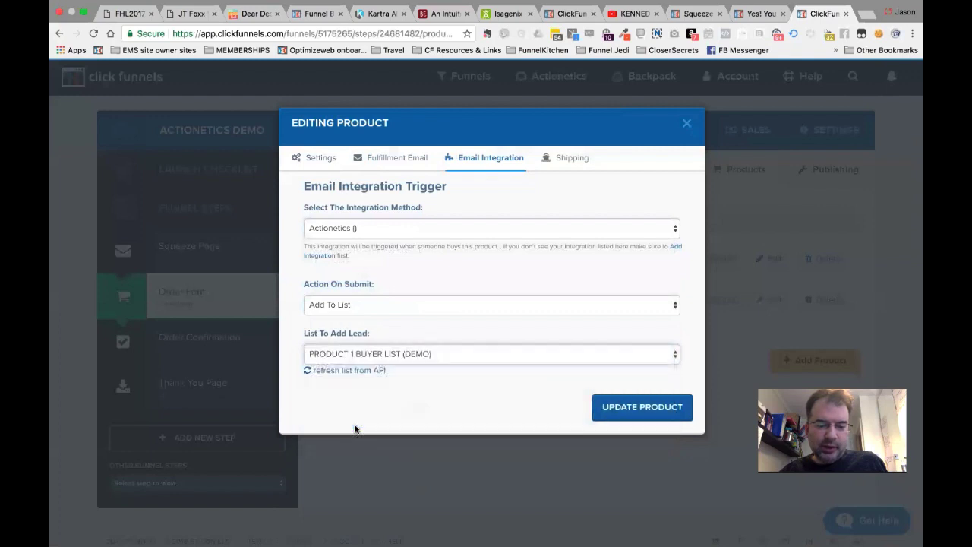
click(616, 408)
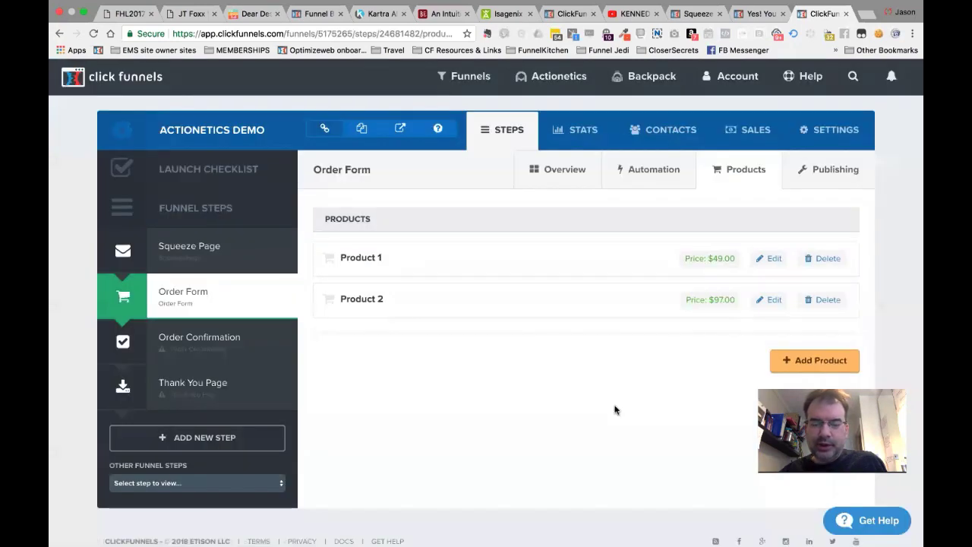
Edit Product 2 and clear its fulfillment email subject line.
click(771, 300)
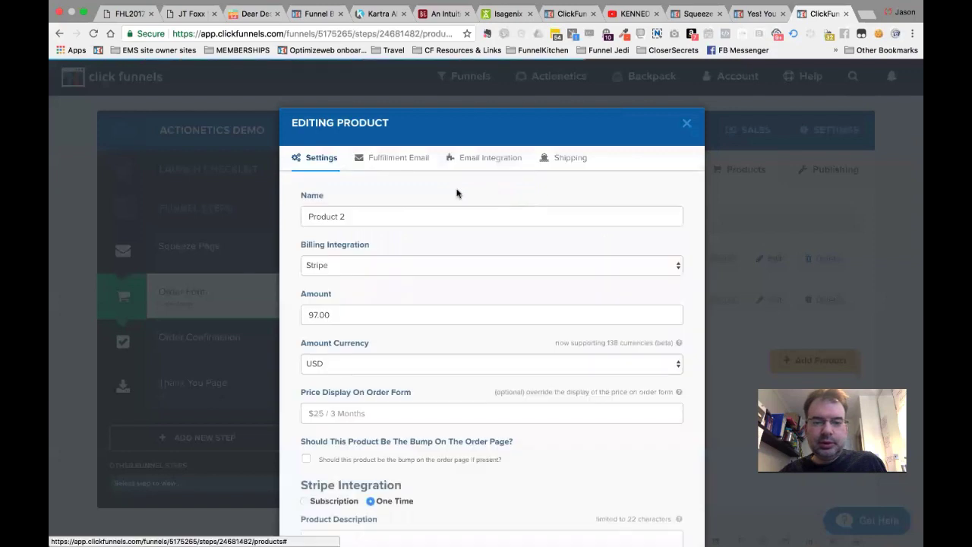
click(403, 157)
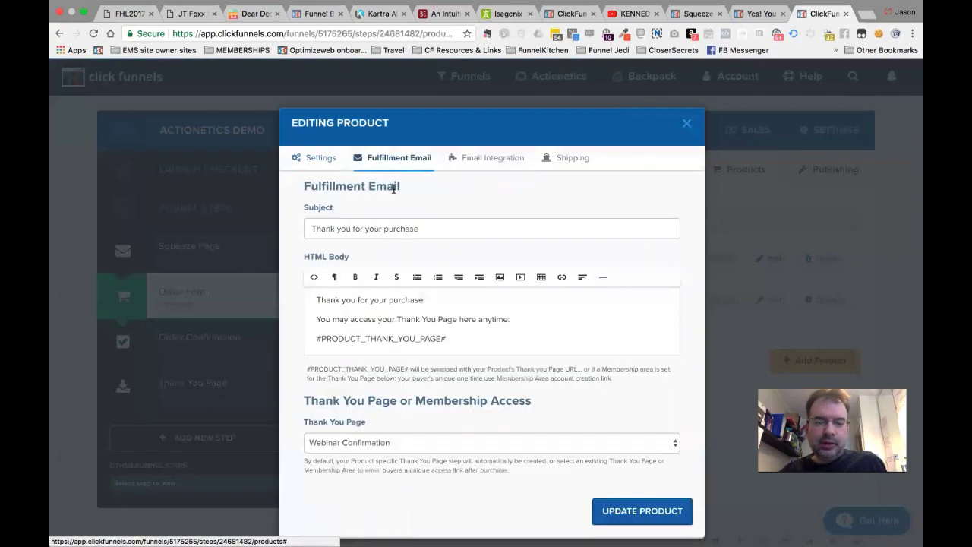
triple_click(388, 231)
key(BackSpace)
key(Tab)
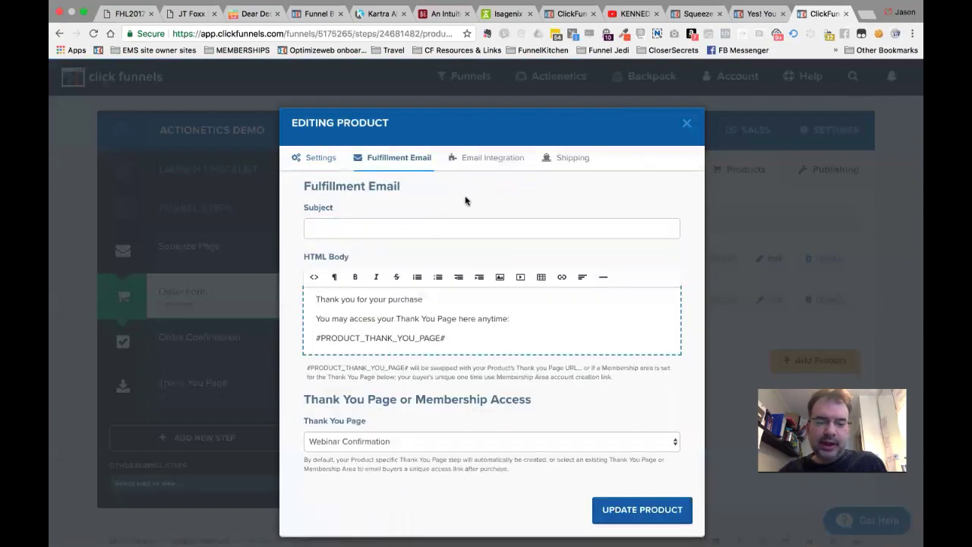
Set Product 2's integration to Actionetics, Add To List, PRODUCT 2 BUYER LIST (DEMO), and update it.
click(490, 159)
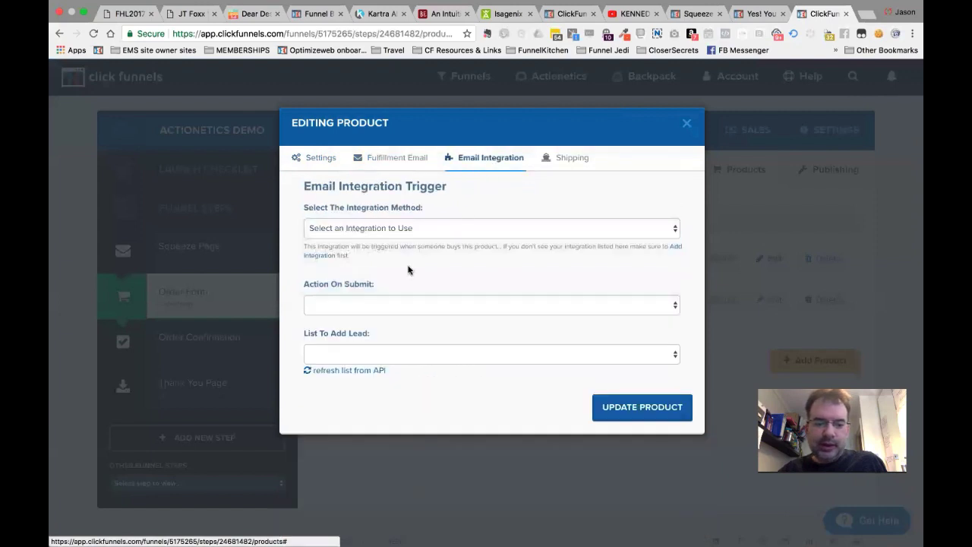
click(416, 230)
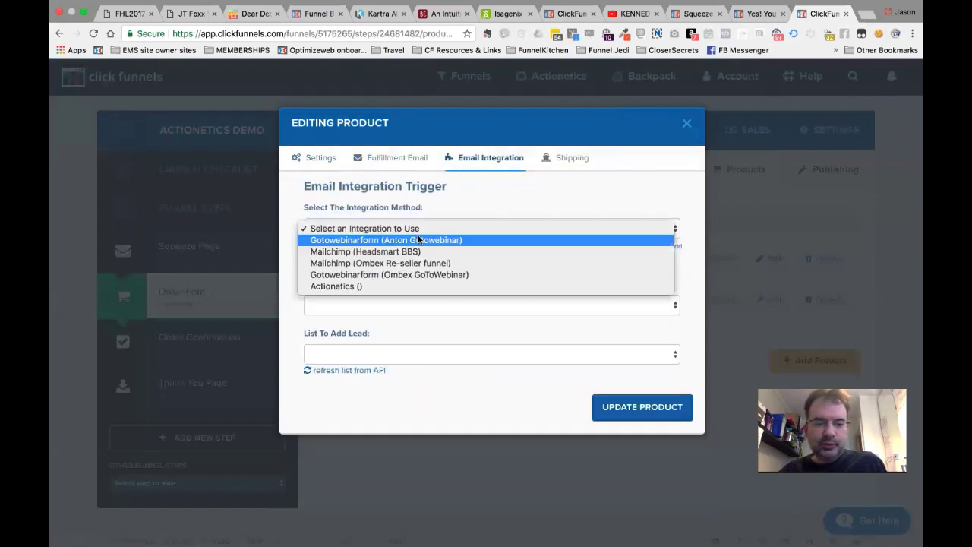
click(415, 286)
click(411, 304)
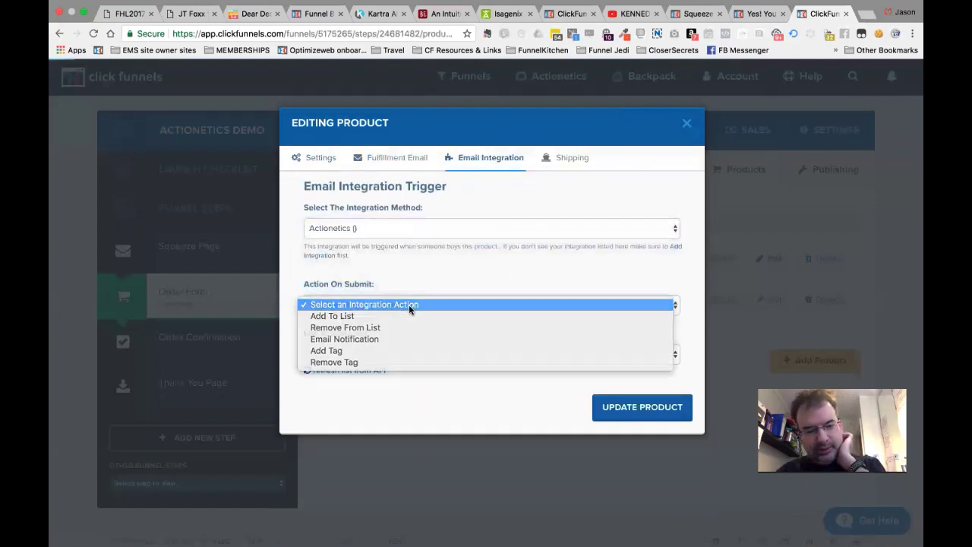
click(408, 304)
click(407, 315)
click(408, 316)
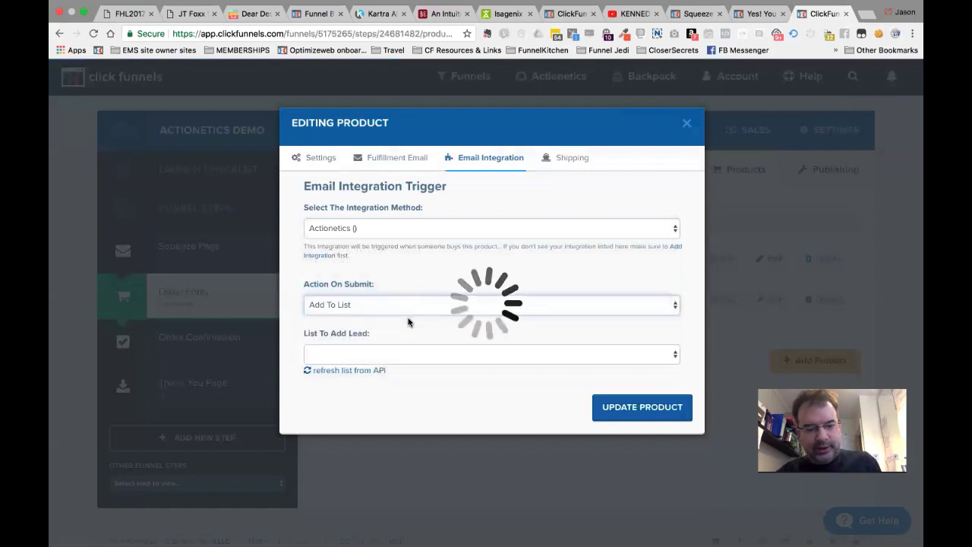
click(402, 354)
key(Escape)
click(400, 358)
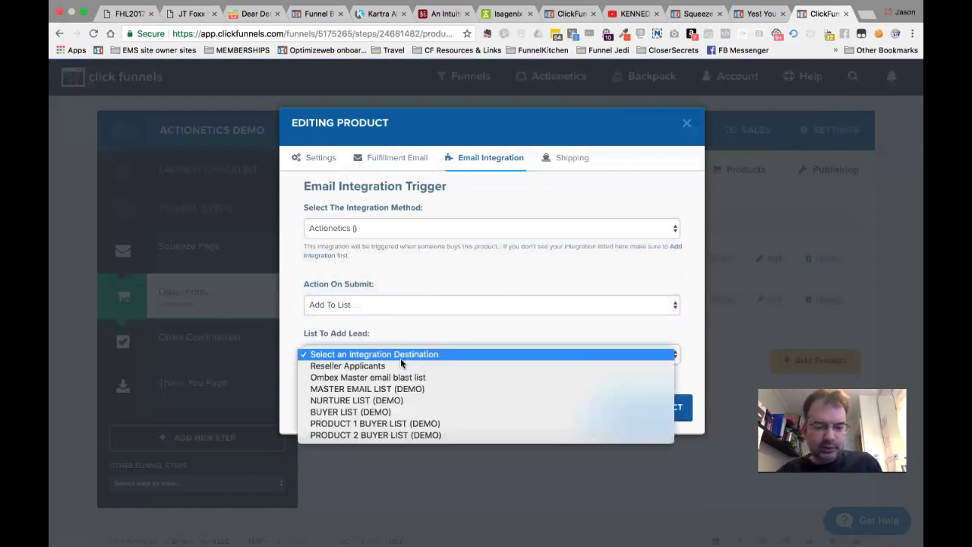
click(399, 435)
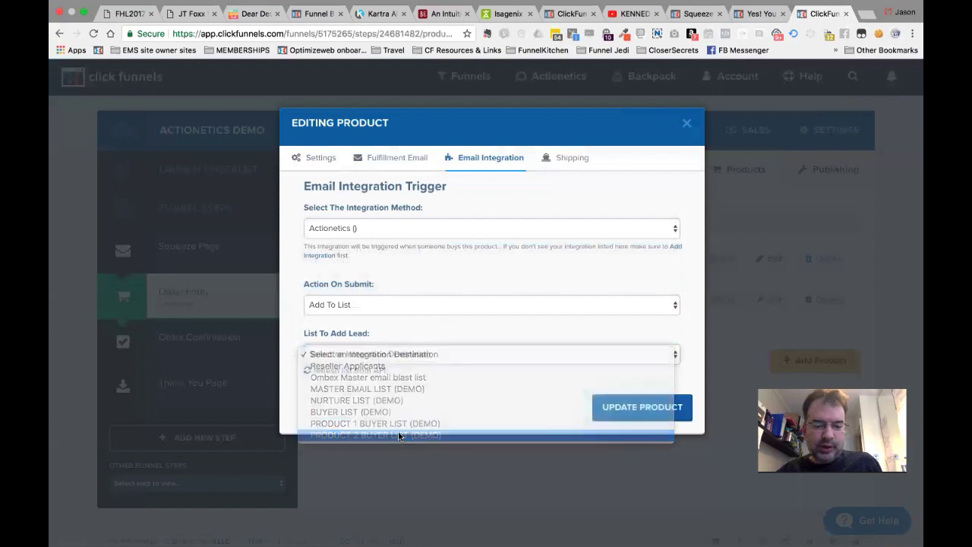
click(615, 410)
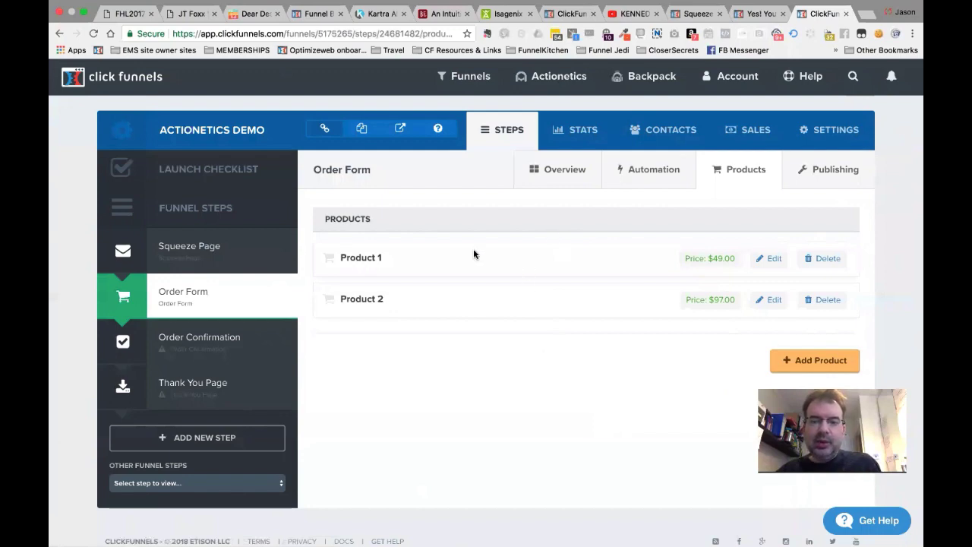
key(super+Tab)
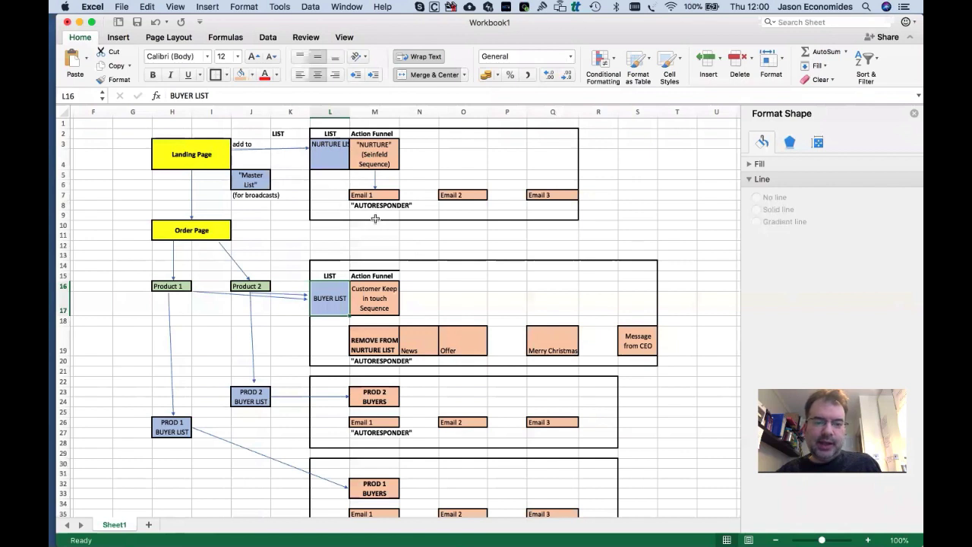
Point out the diagram's Email 1–3, autoresponder emails, Message from CEO and PROD 2 BUYERS sequence.
click(373, 195)
click(463, 195)
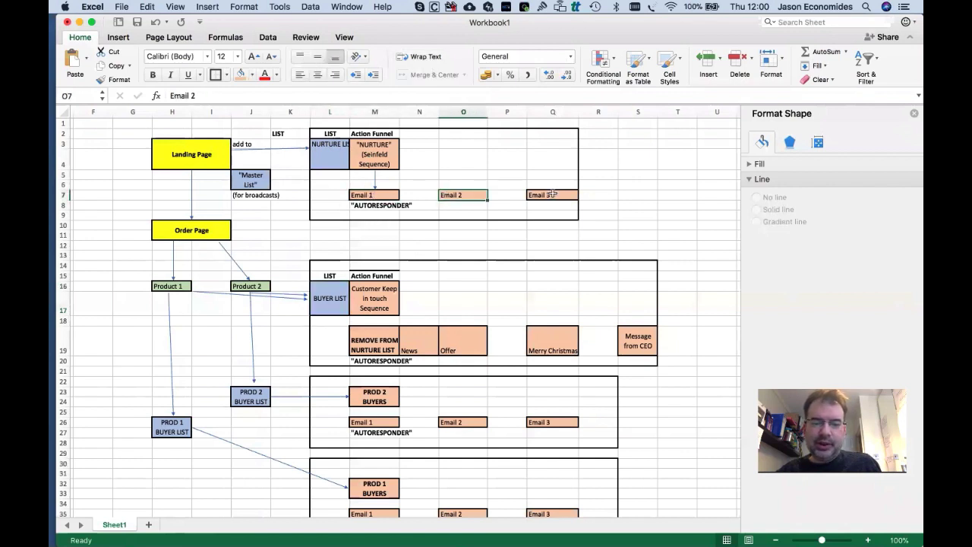
click(552, 194)
click(365, 361)
click(419, 341)
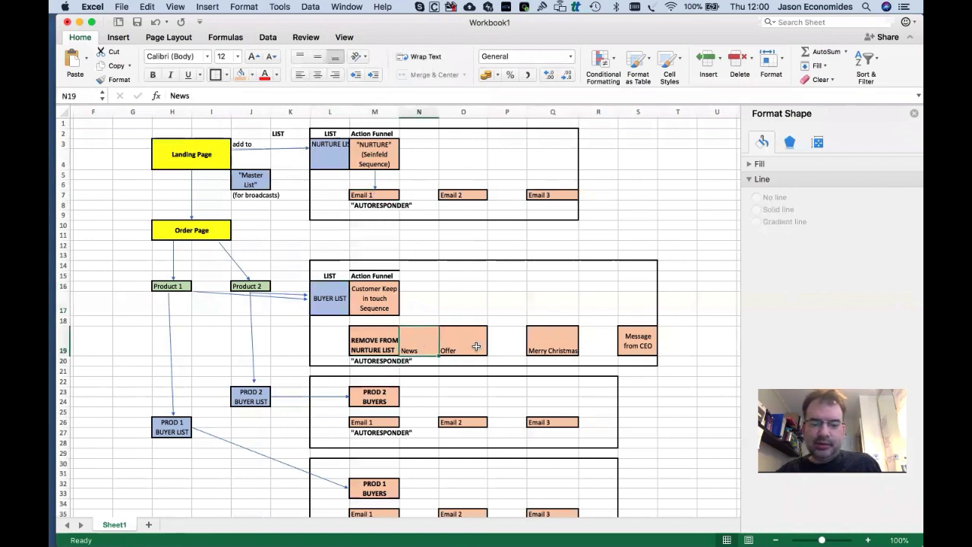
click(459, 341)
click(552, 341)
click(625, 346)
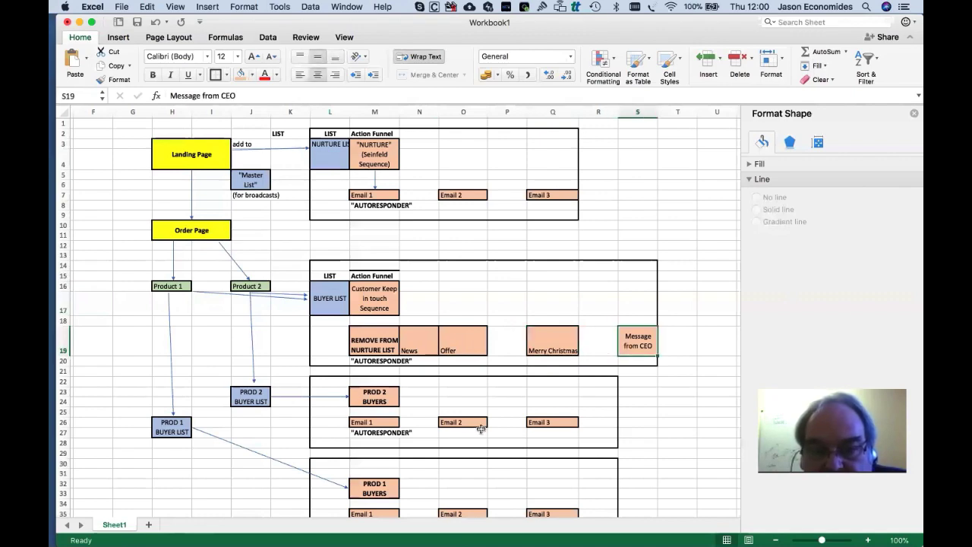
click(374, 423)
click(463, 422)
click(552, 422)
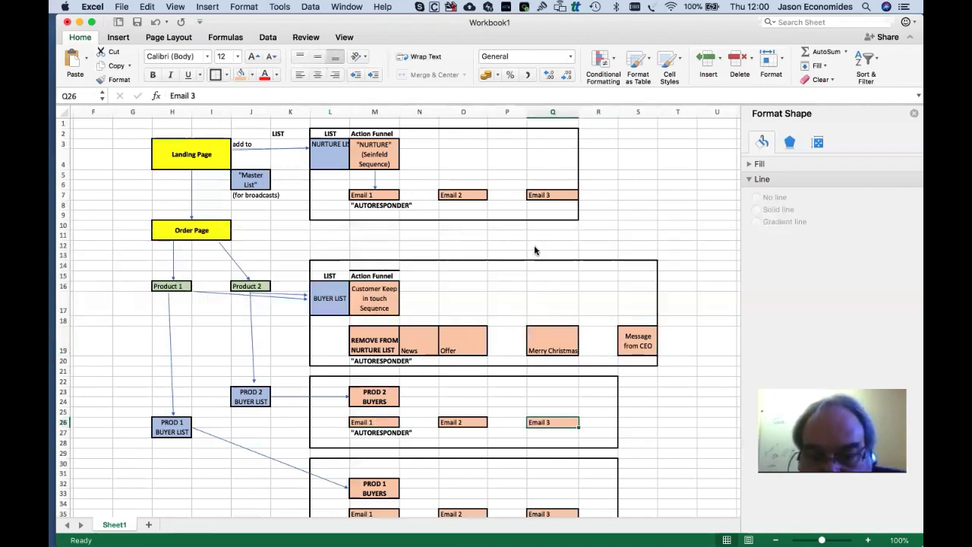
key(super+Tab)
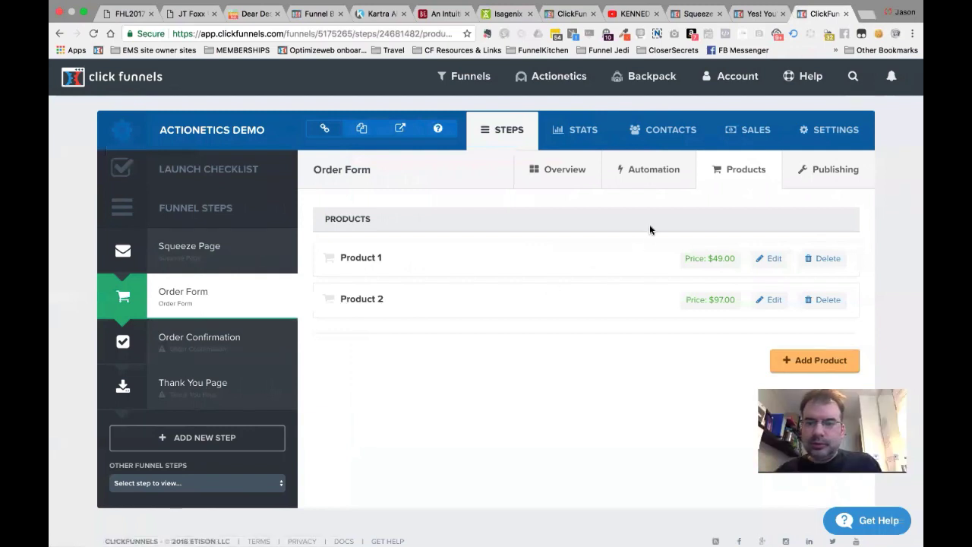
Apply the Order Confirmation template to the Order Confirmation step.
click(199, 359)
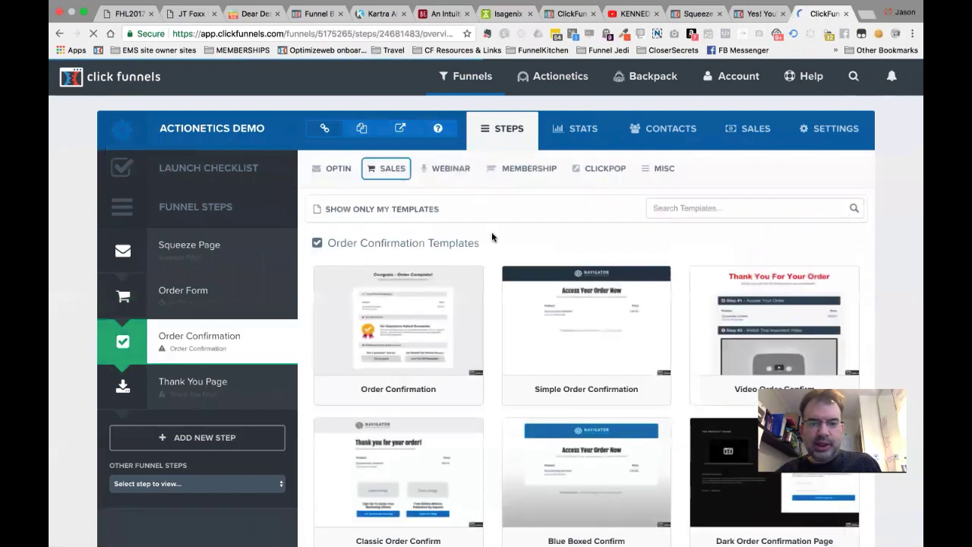
mouse_move(405, 316)
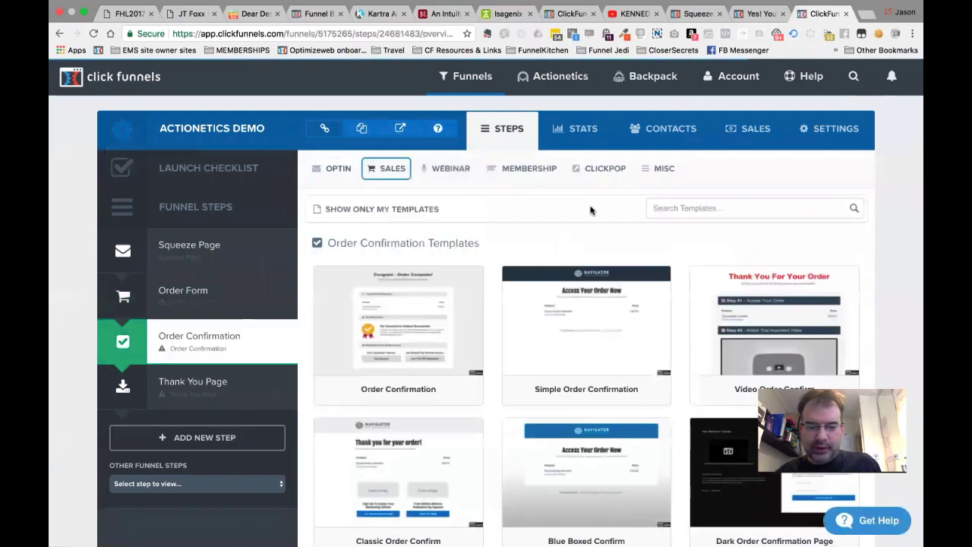
click(404, 315)
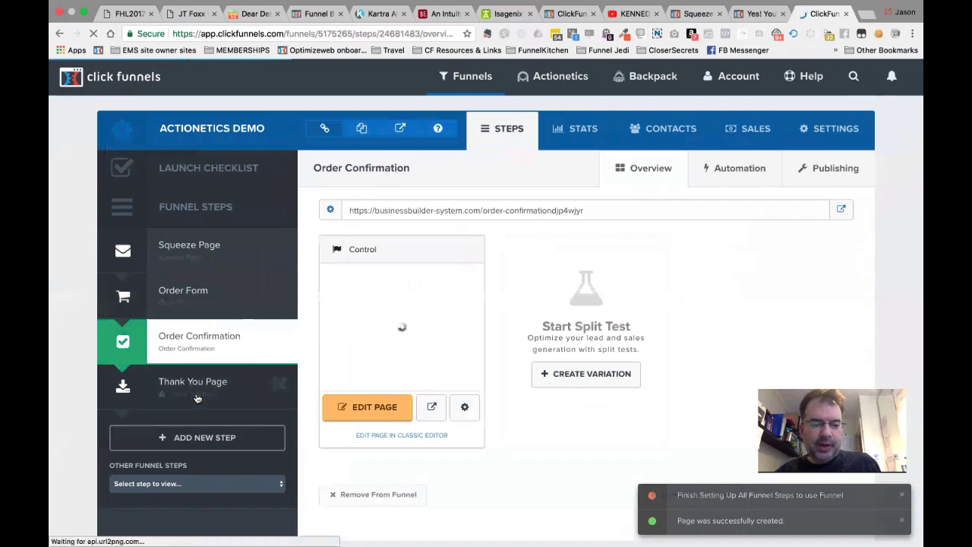
Build the Thank You Page step from the OPTIN > Thank You template Download Clean Dotted.
click(196, 396)
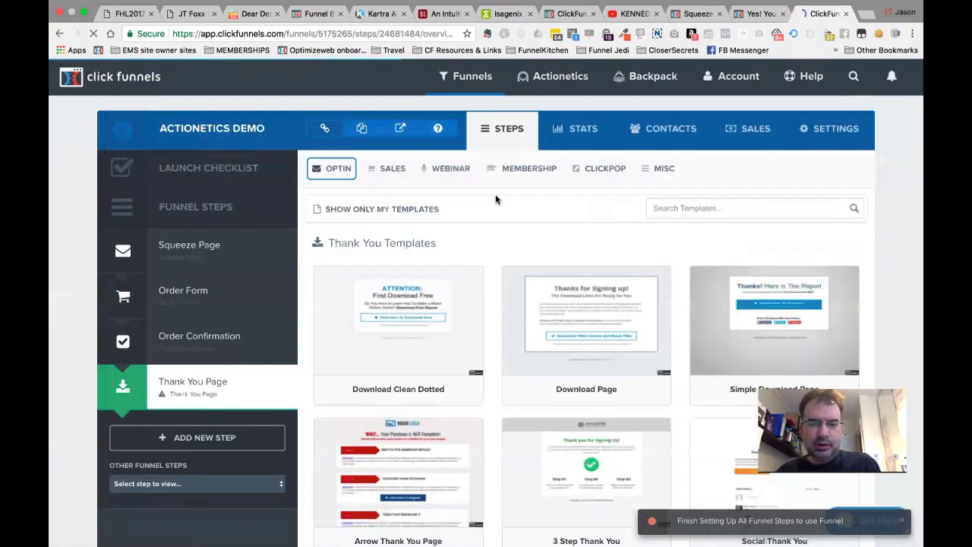
mouse_move(402, 178)
mouse_move(325, 174)
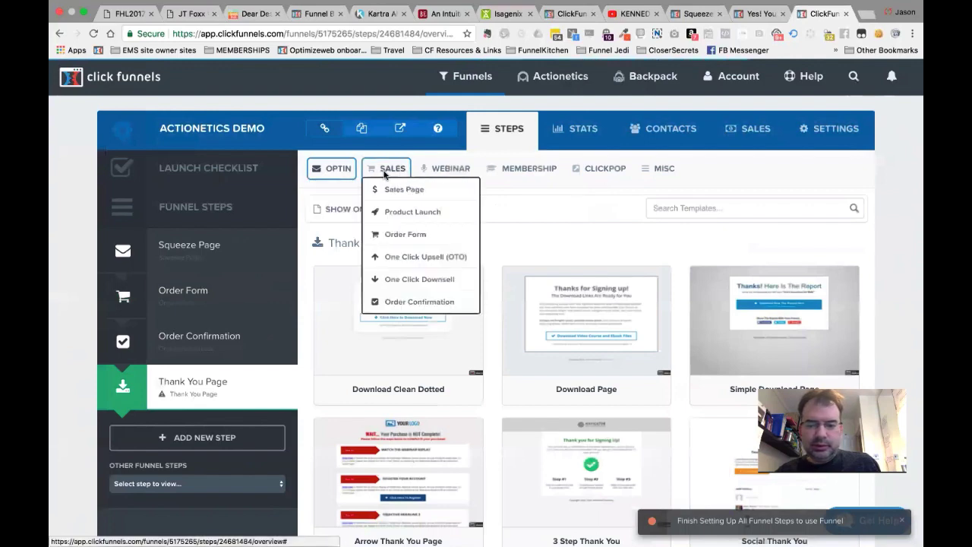
click(334, 212)
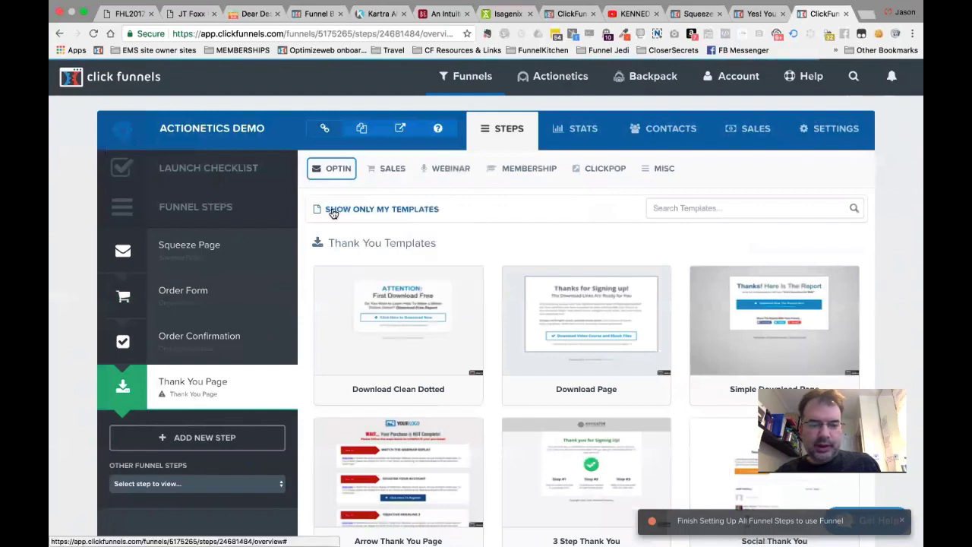
mouse_move(729, 328)
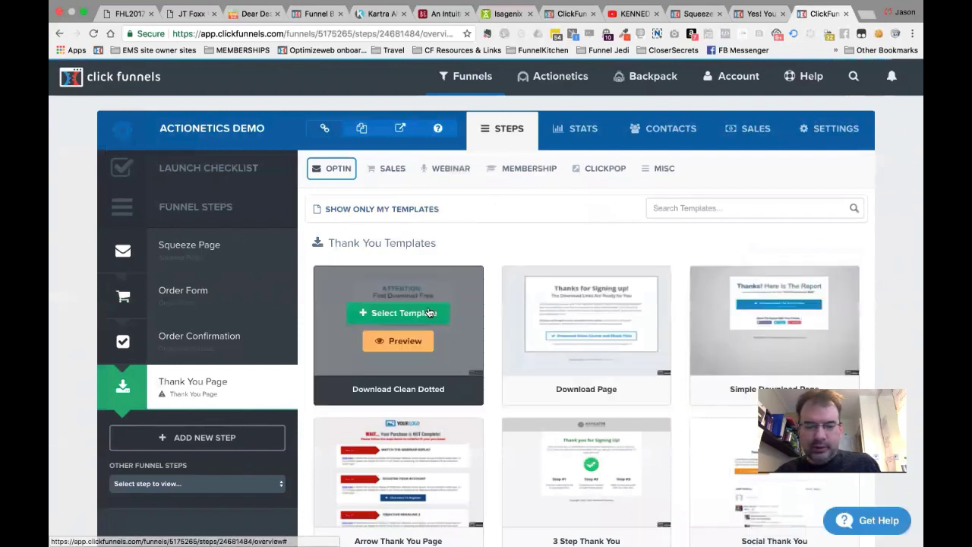
click(427, 311)
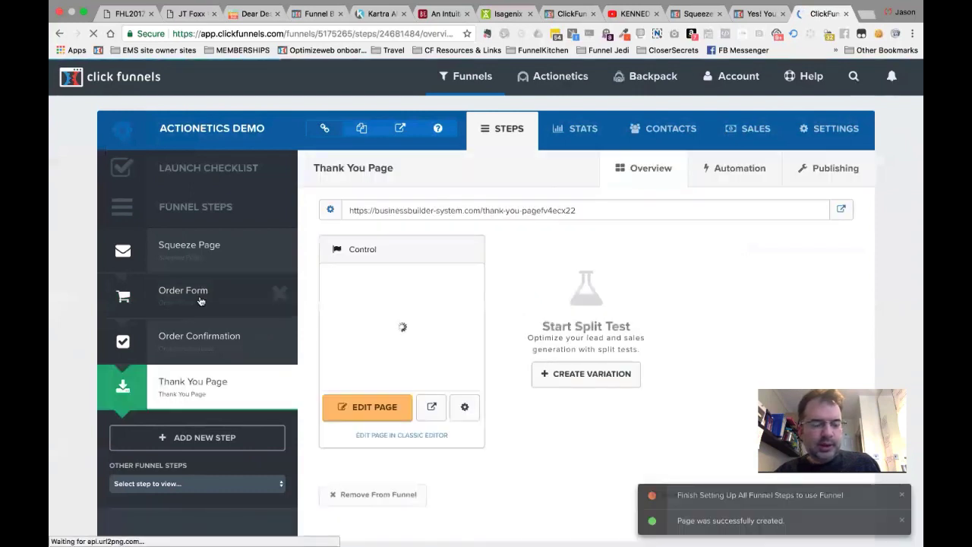
click(199, 301)
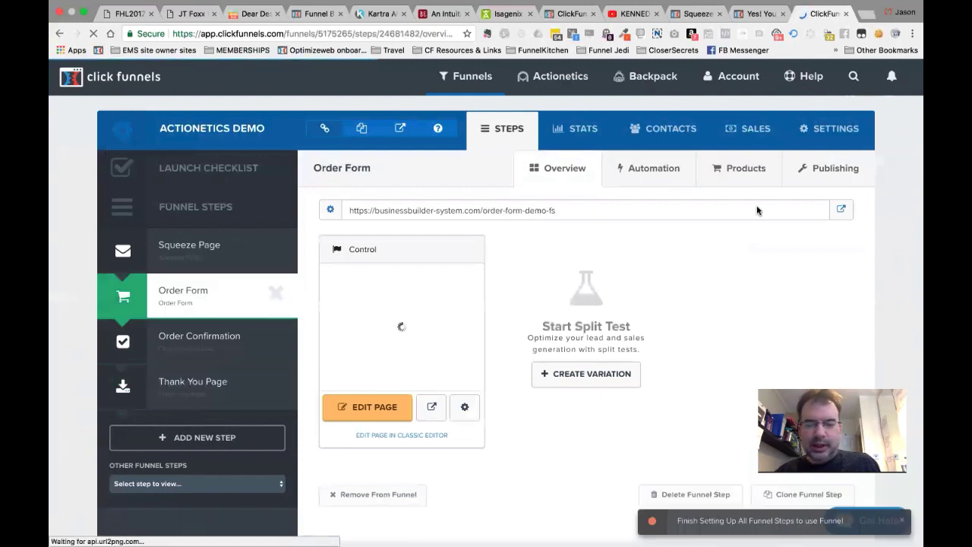
Switch Product 1's fulfillment thank-you page from Webinar Confirmation to this funnel's Thank You Page, and update.
click(747, 170)
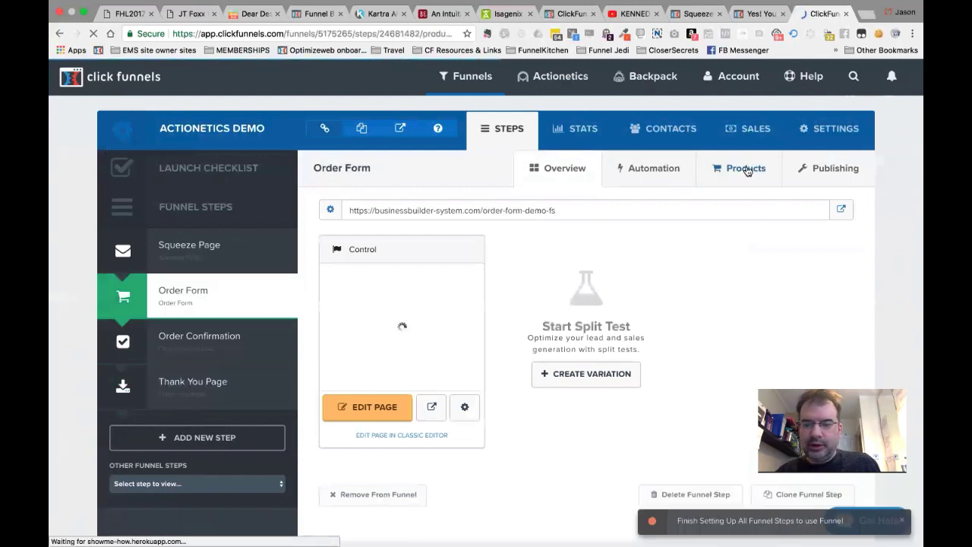
click(772, 260)
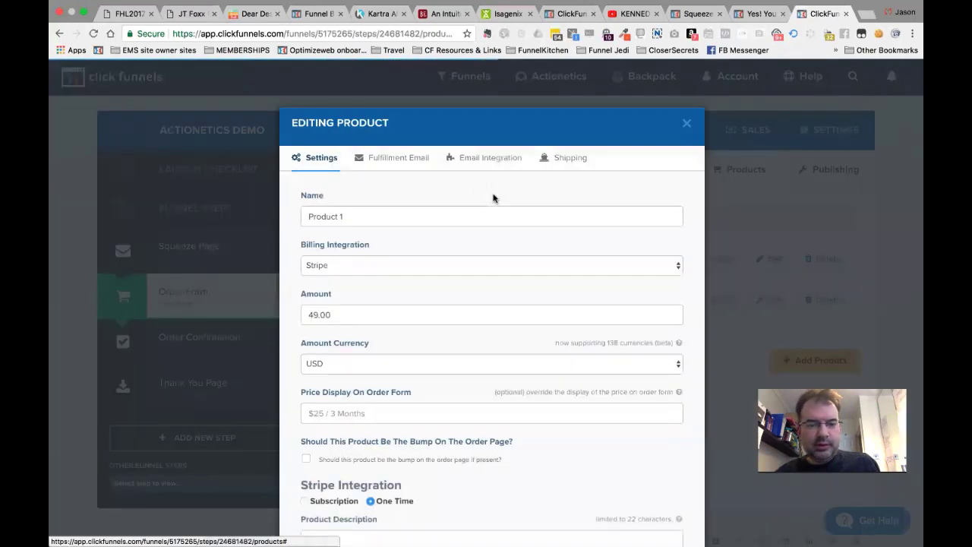
click(400, 157)
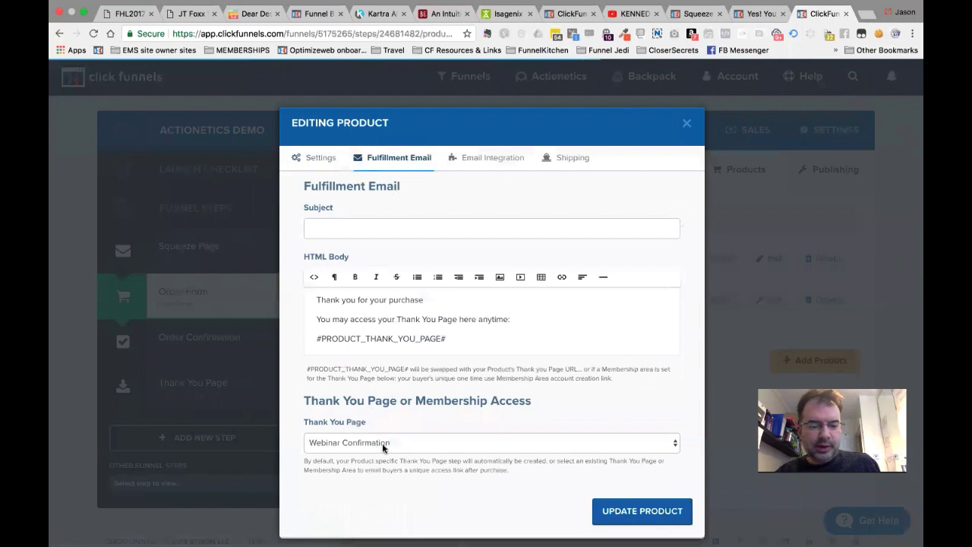
click(381, 443)
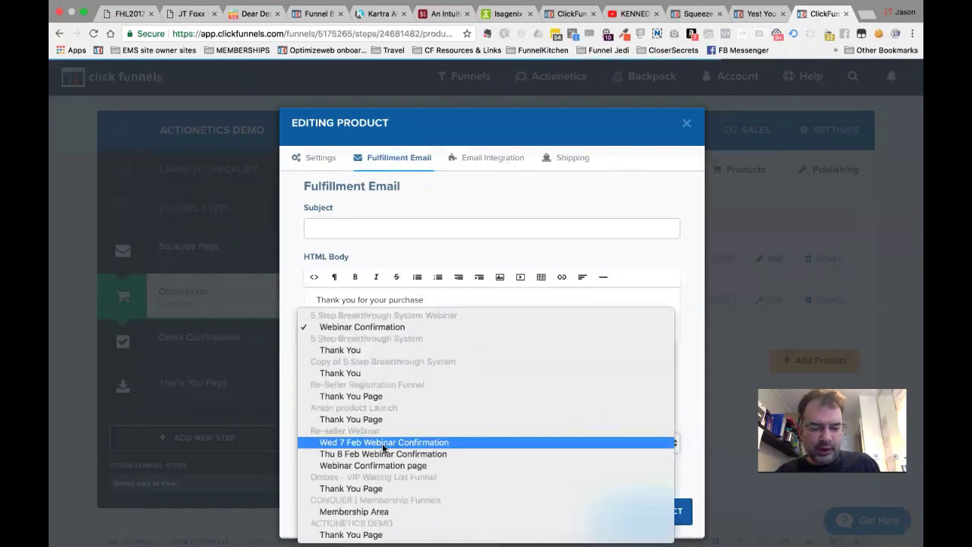
click(351, 535)
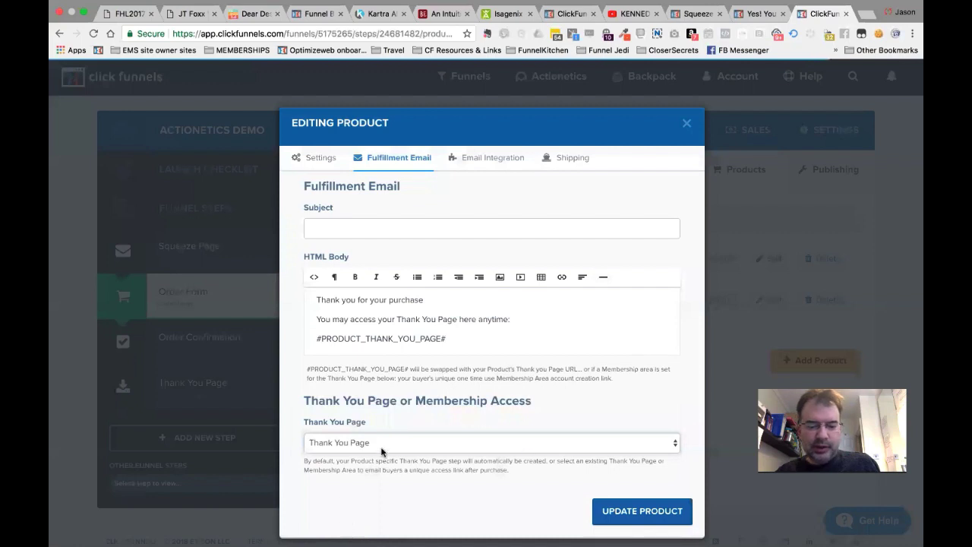
click(615, 507)
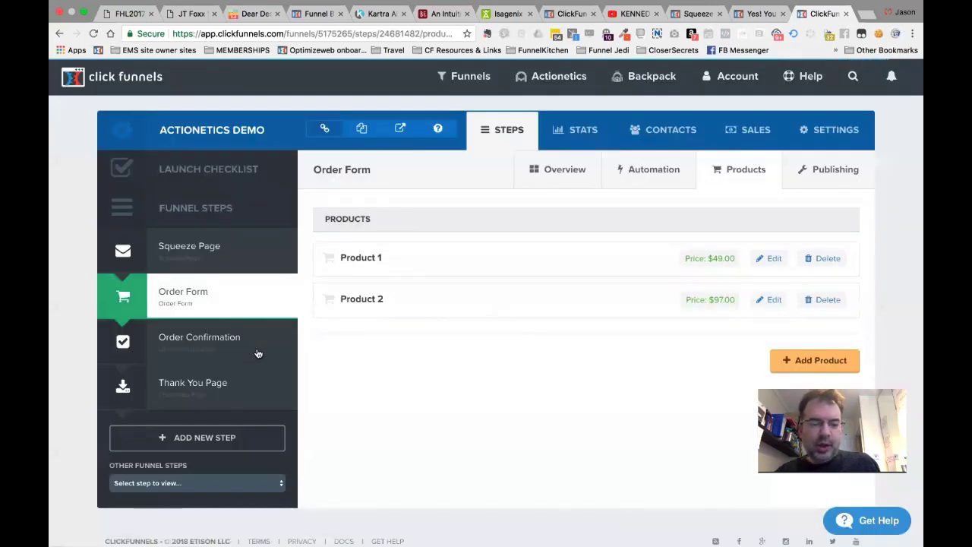
Change the step's Funnel Step Name to 'Thank You Page - PRODUCT 1 (DEMO)' and update it.
click(194, 400)
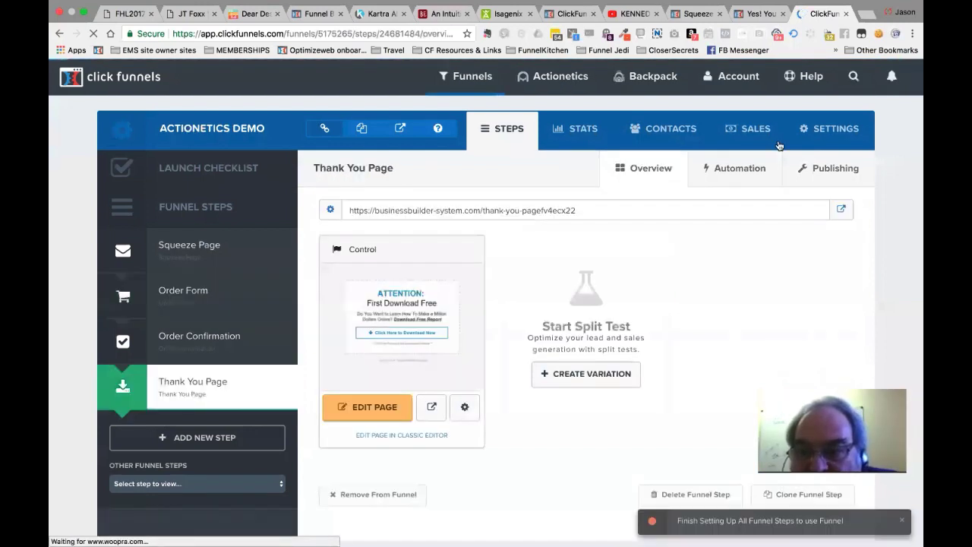
click(810, 176)
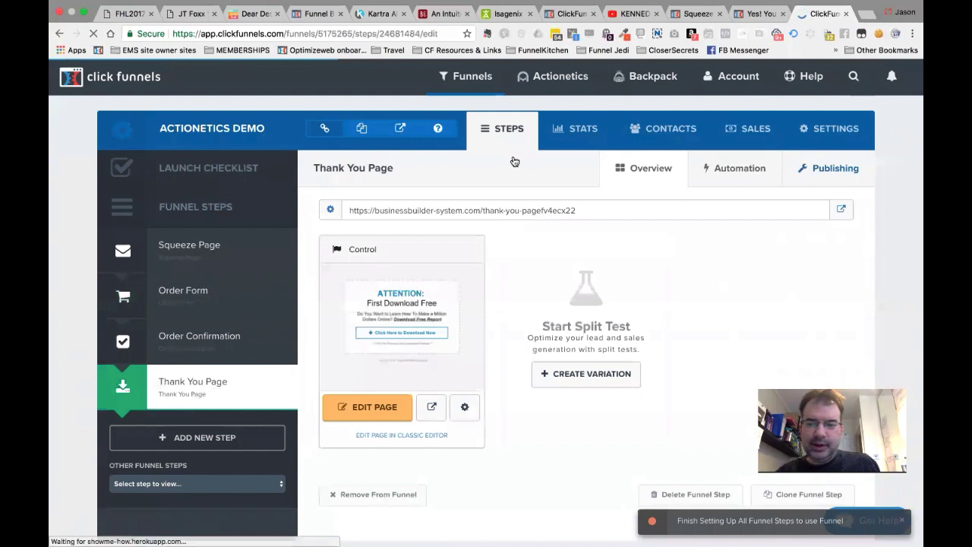
click(435, 228)
text(()
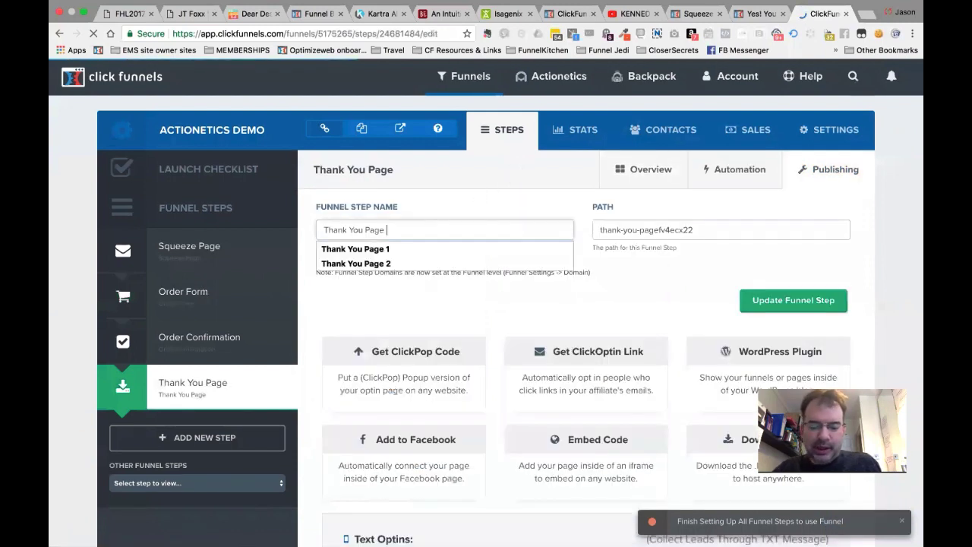
key(BackSpace)
text(- PRODUCT 1 (DEMO)
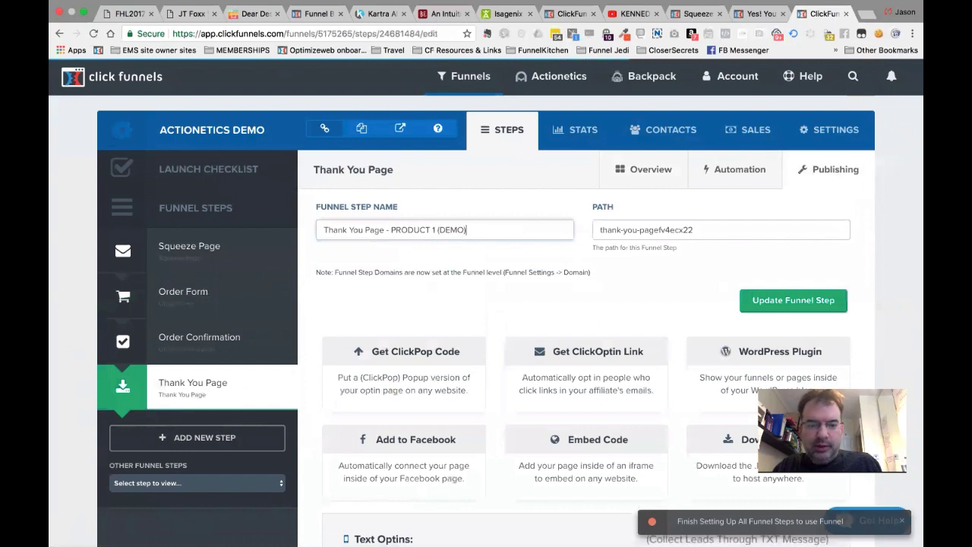
key(super+a)
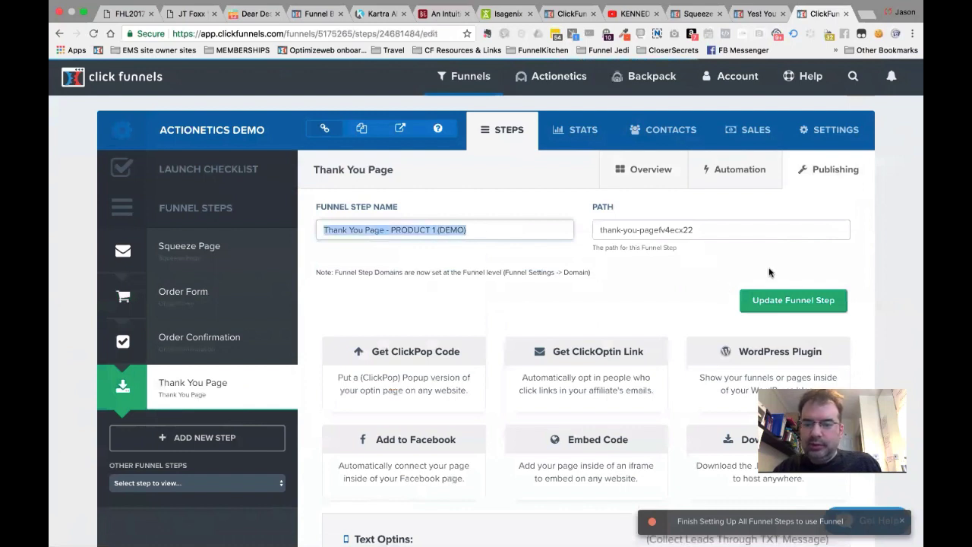
click(801, 312)
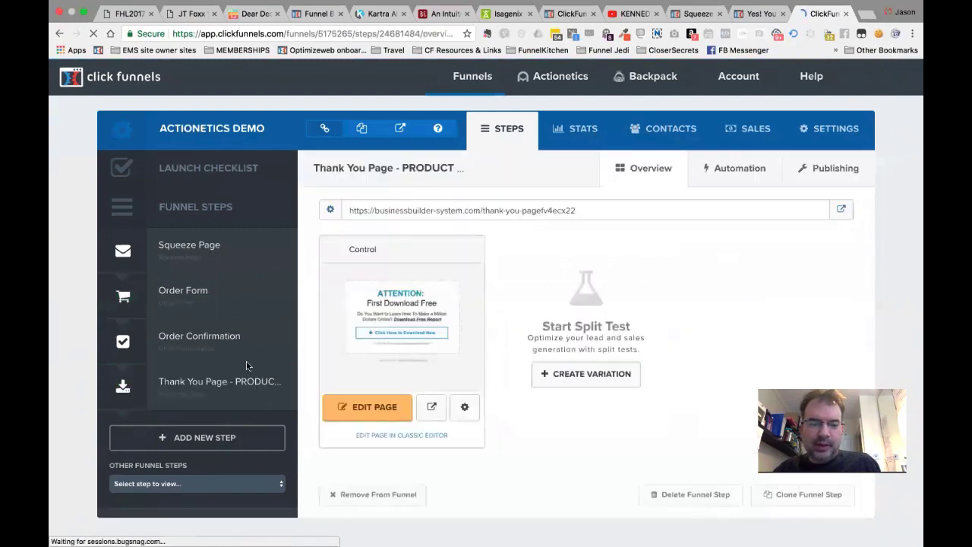
scroll(824, 163, down, 1)
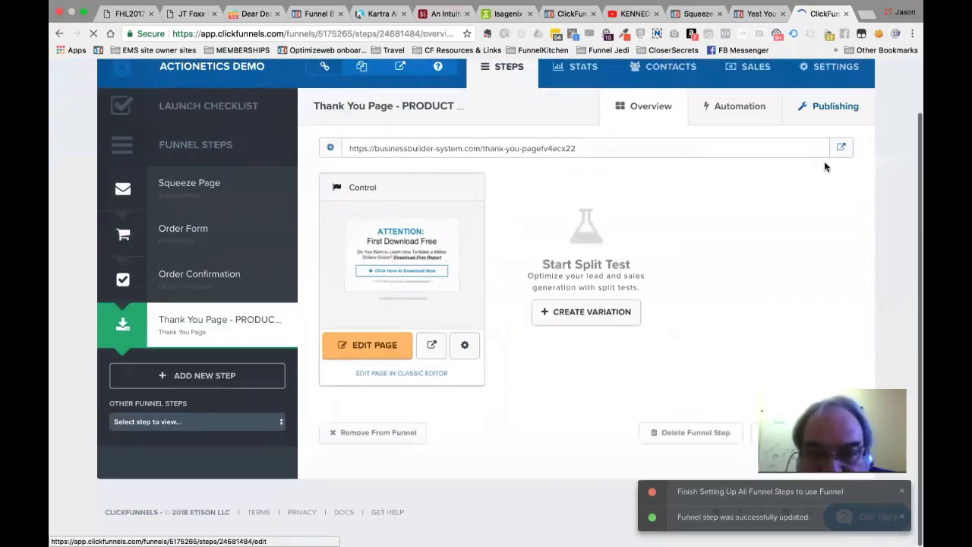
Copy the step as Product 1 Thank You Page with Download Clean Dotted, then delete the original.
click(803, 436)
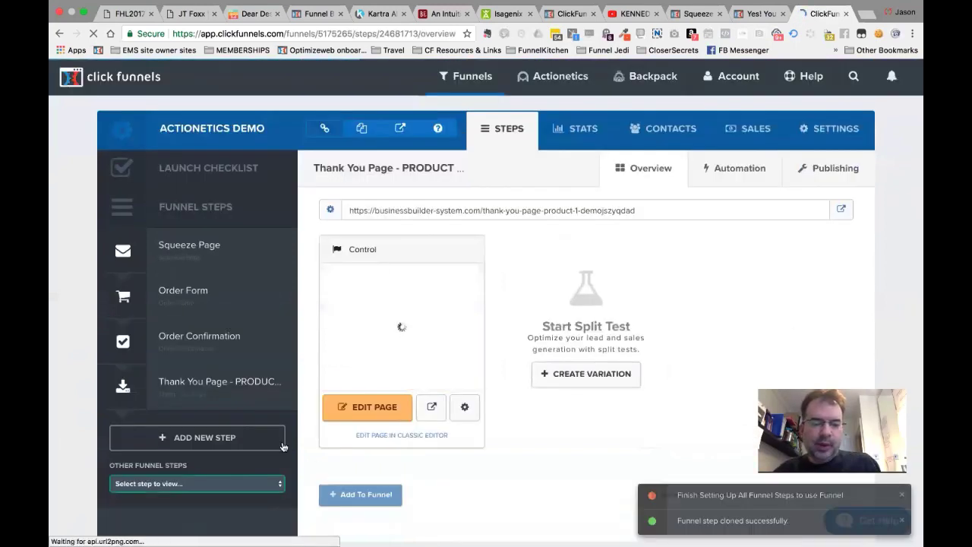
click(179, 484)
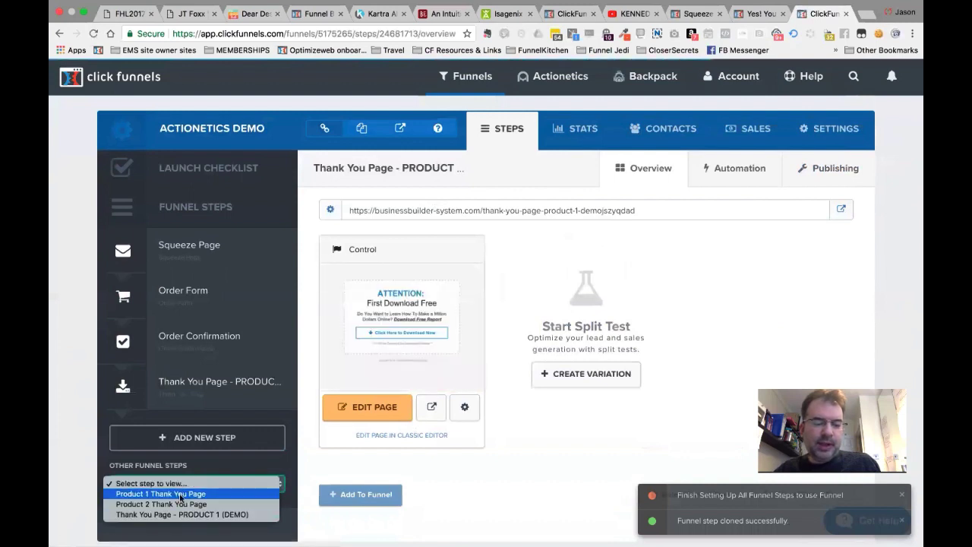
click(179, 494)
scroll(291, 501, down, 2)
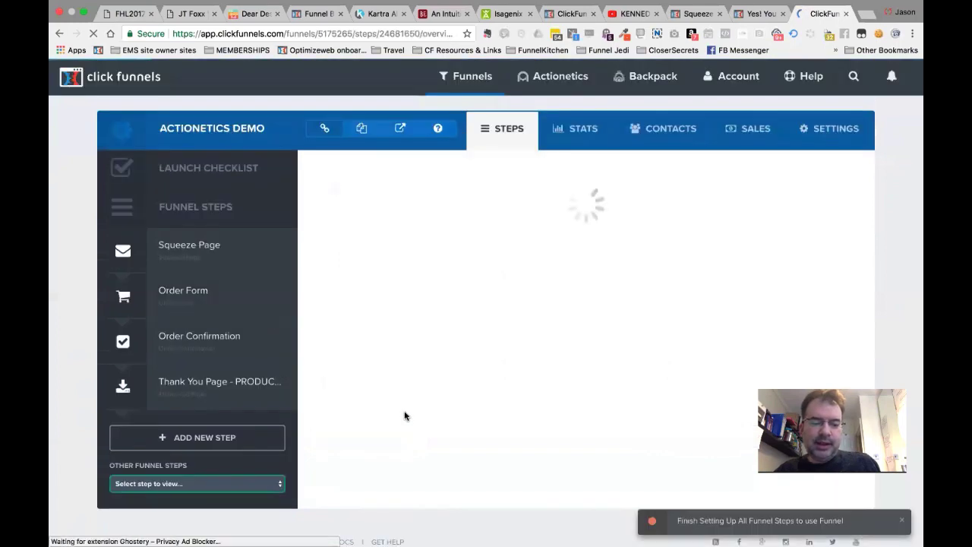
scroll(405, 415, down, 5)
scroll(417, 349, up, 2)
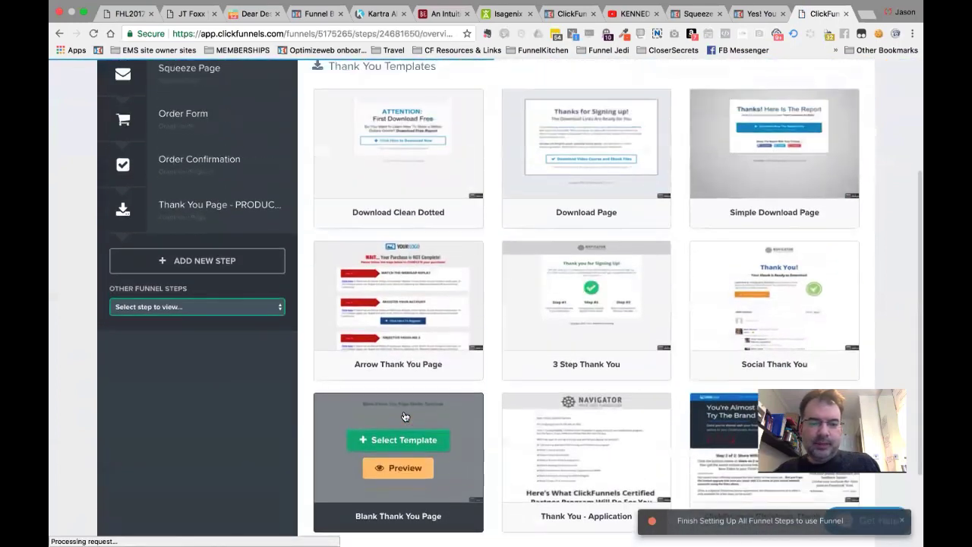
click(405, 135)
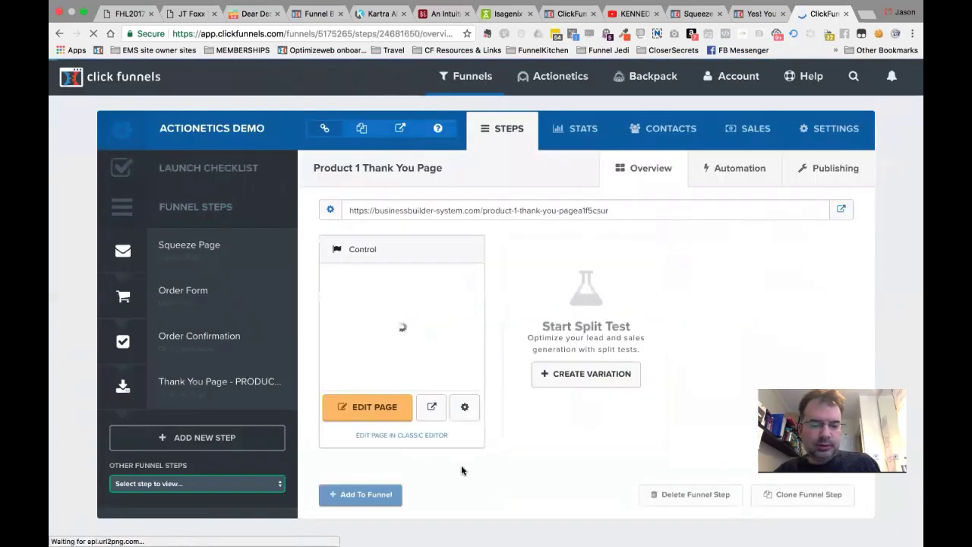
click(278, 386)
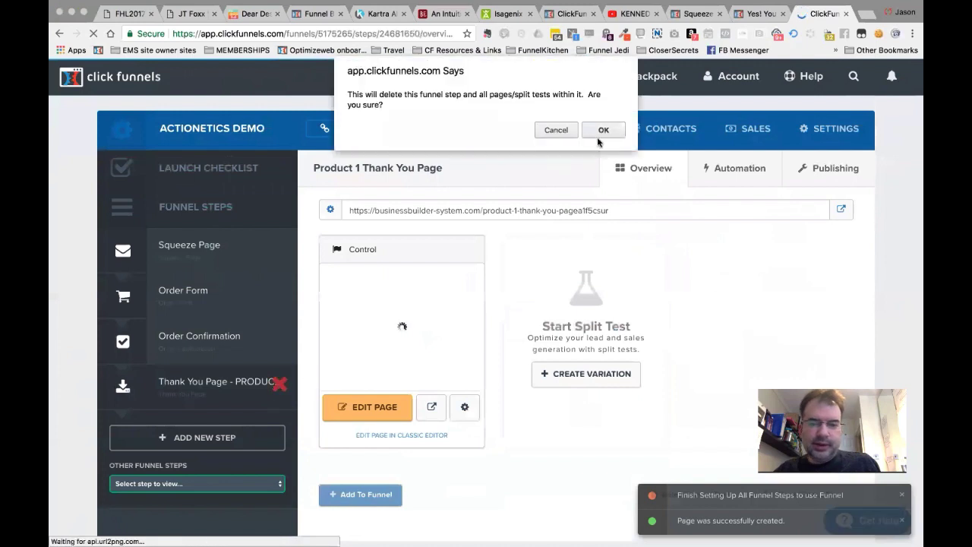
click(606, 129)
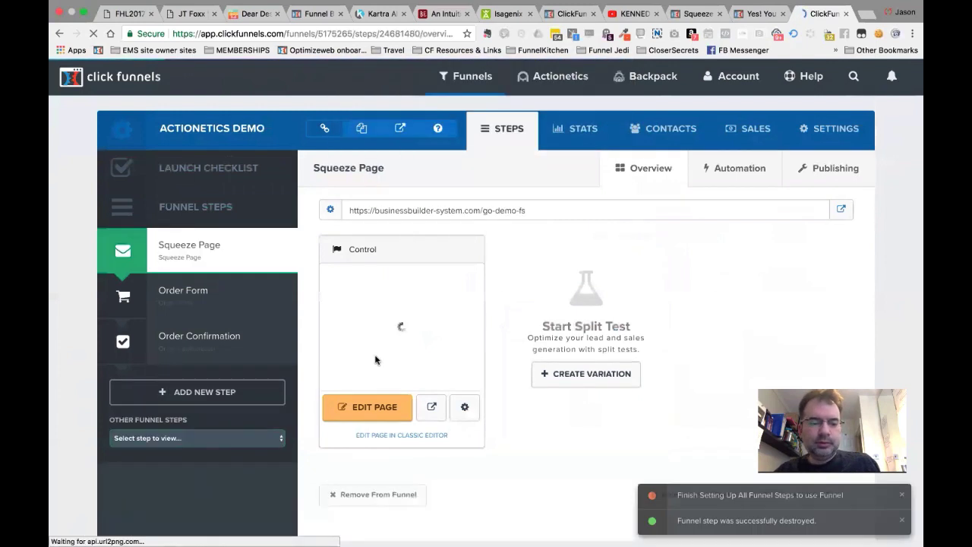
Give Product 2 Thank You Page the first thank-you template and add it to the funnel.
click(238, 439)
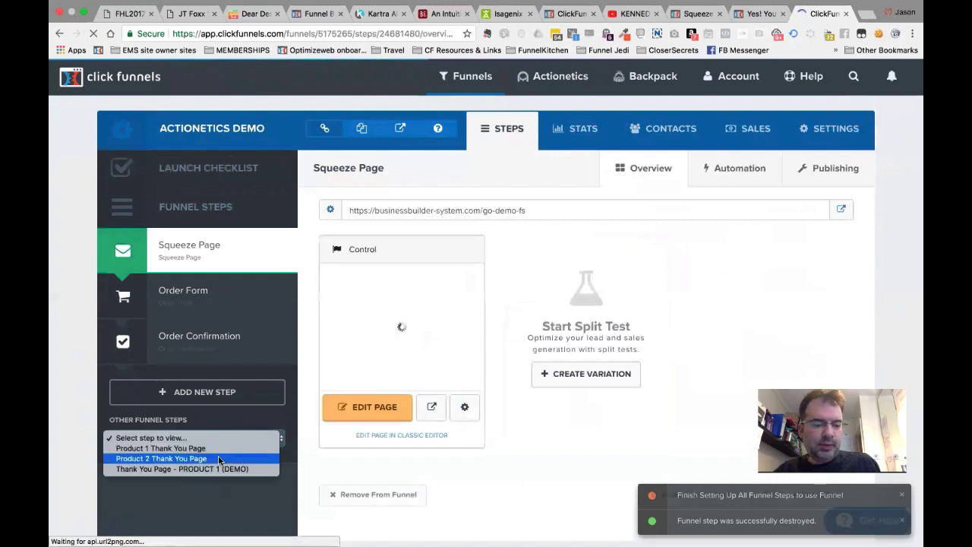
click(218, 459)
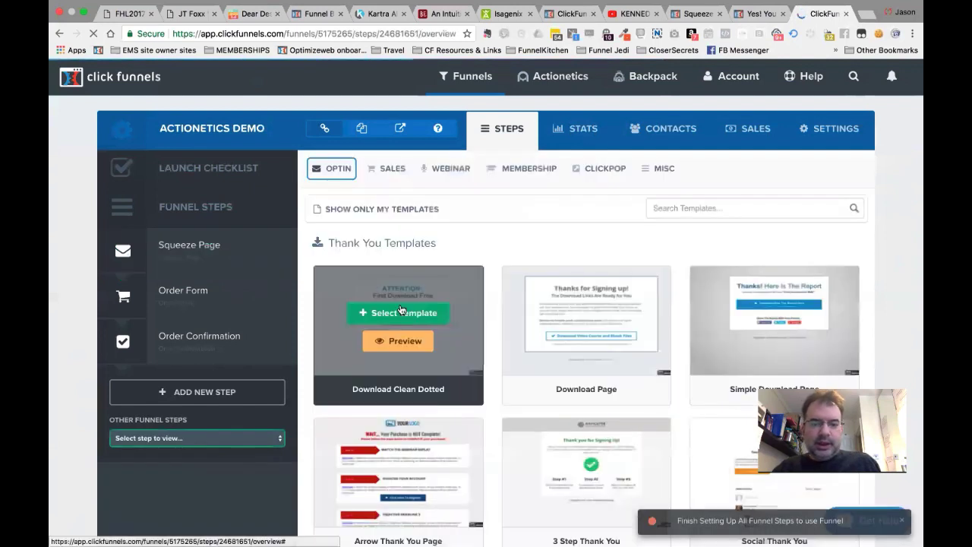
click(401, 309)
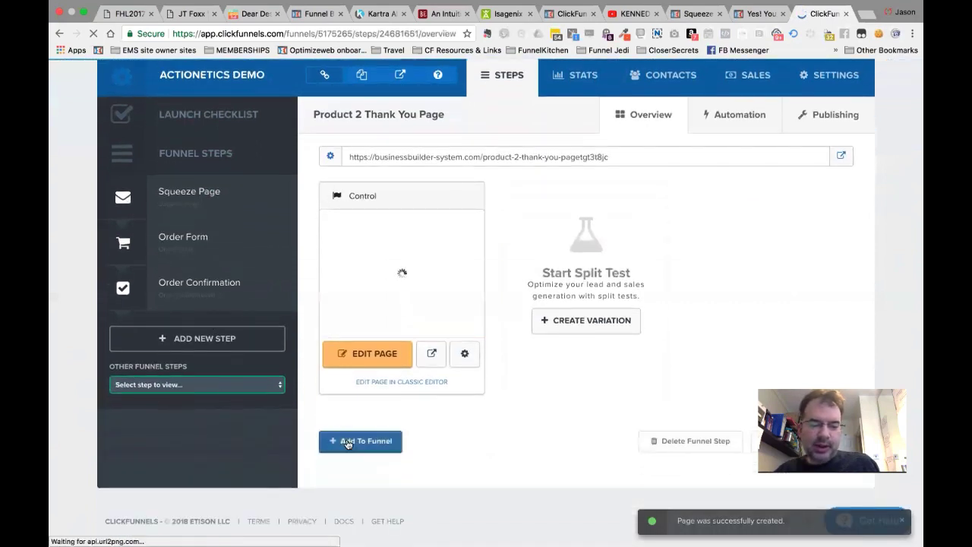
click(384, 448)
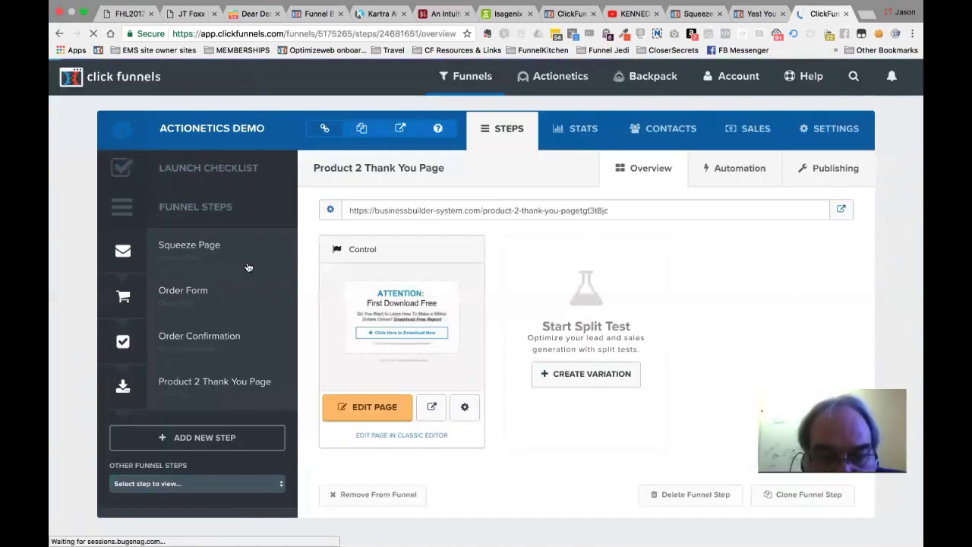
Add Product 1 Thank You Page to the funnel and place it above Product 2's.
click(204, 484)
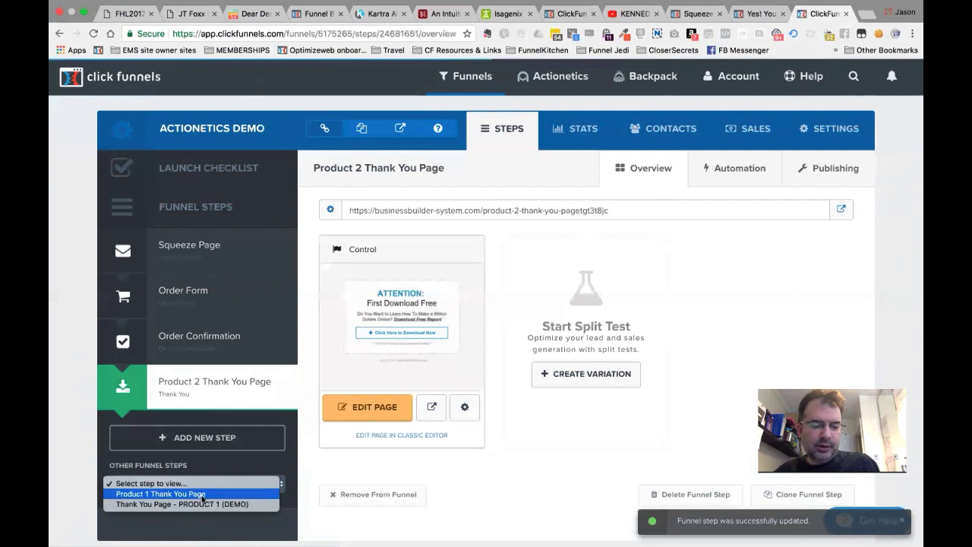
click(204, 495)
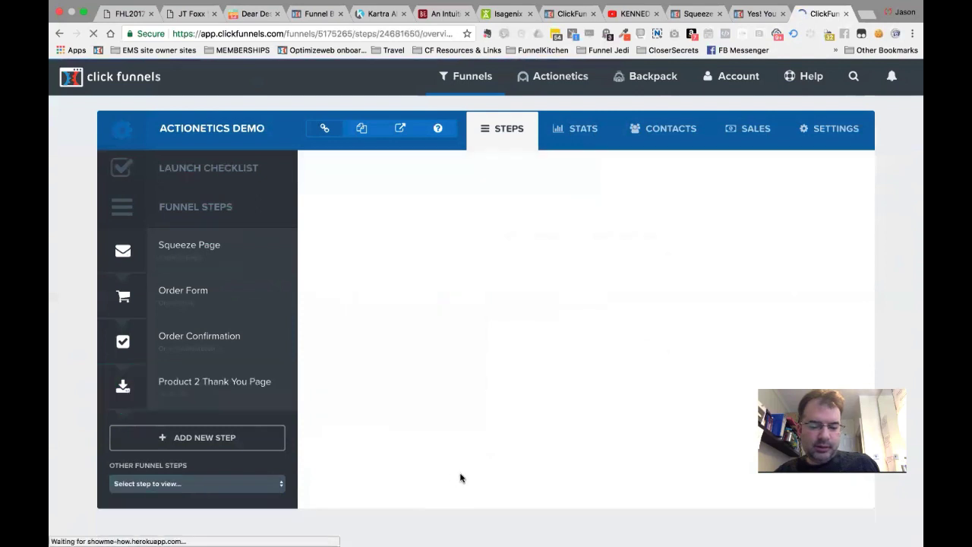
click(373, 497)
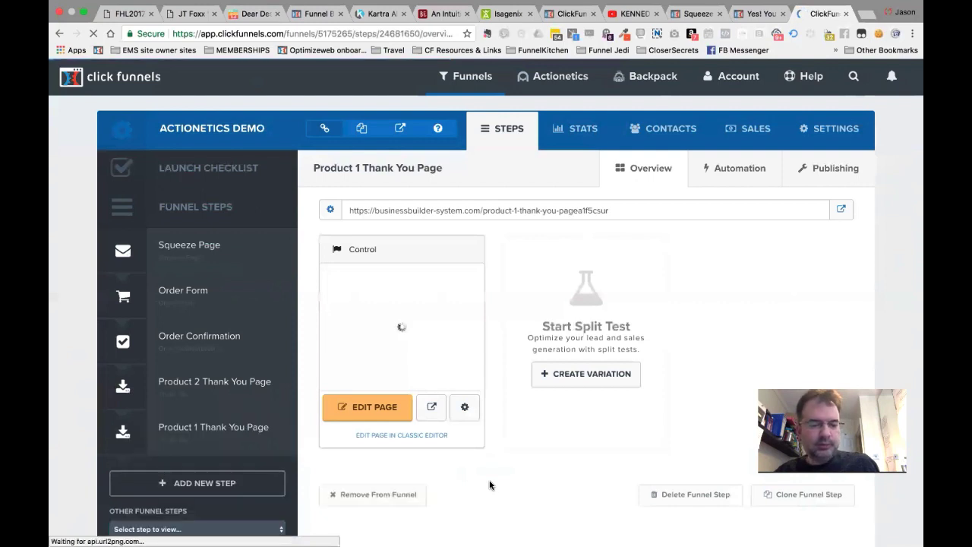
drag(205, 437, 206, 387)
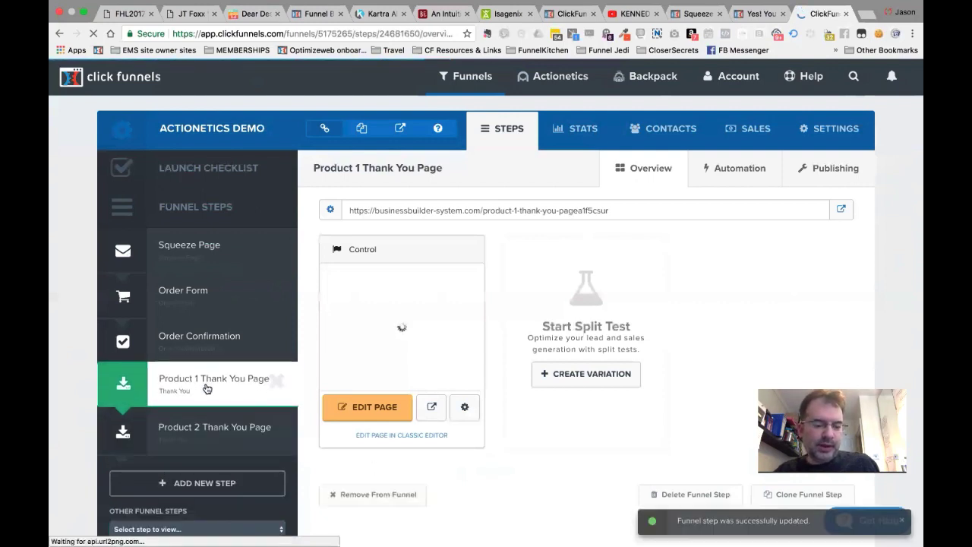
On the Order Form, set Product 1's fulfillment thank-you page to Product 1 Thank You Page and save.
click(209, 294)
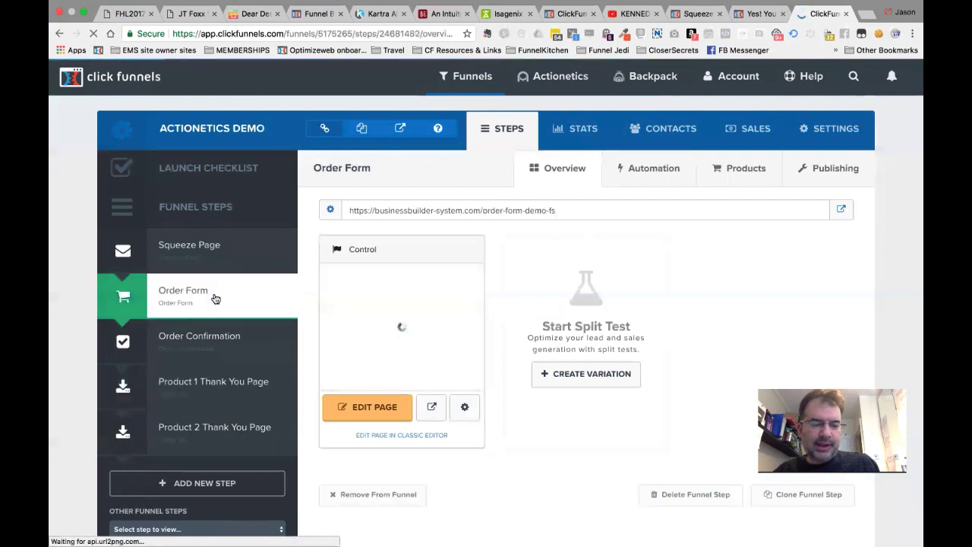
click(744, 169)
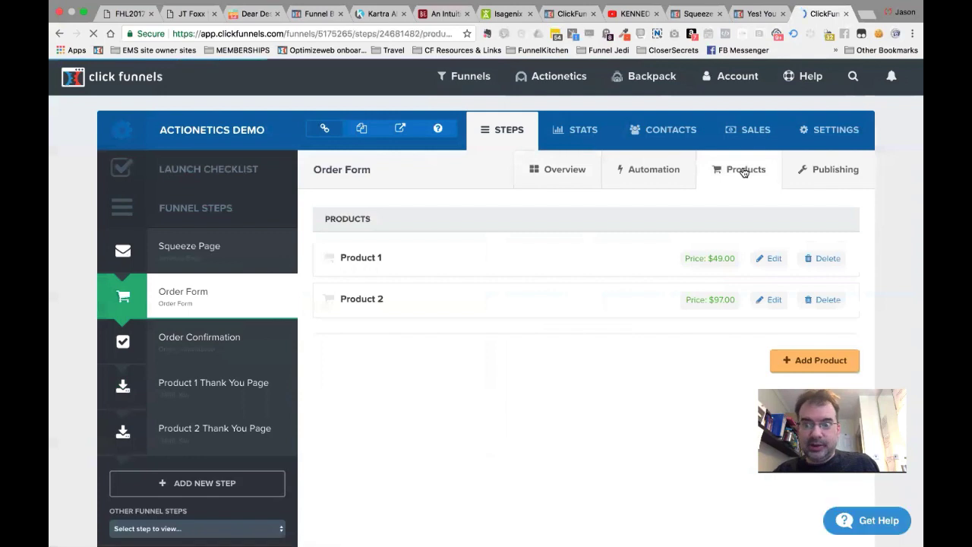
click(773, 259)
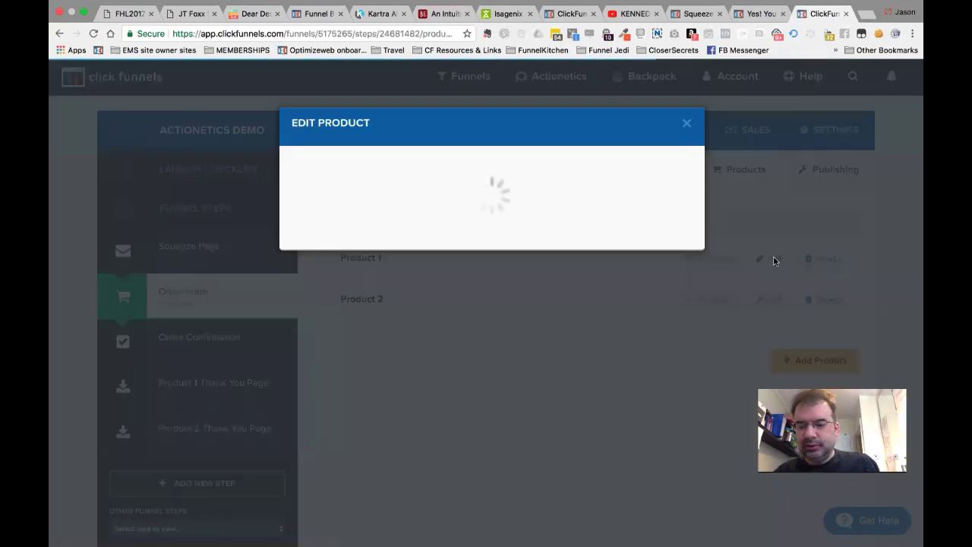
click(400, 158)
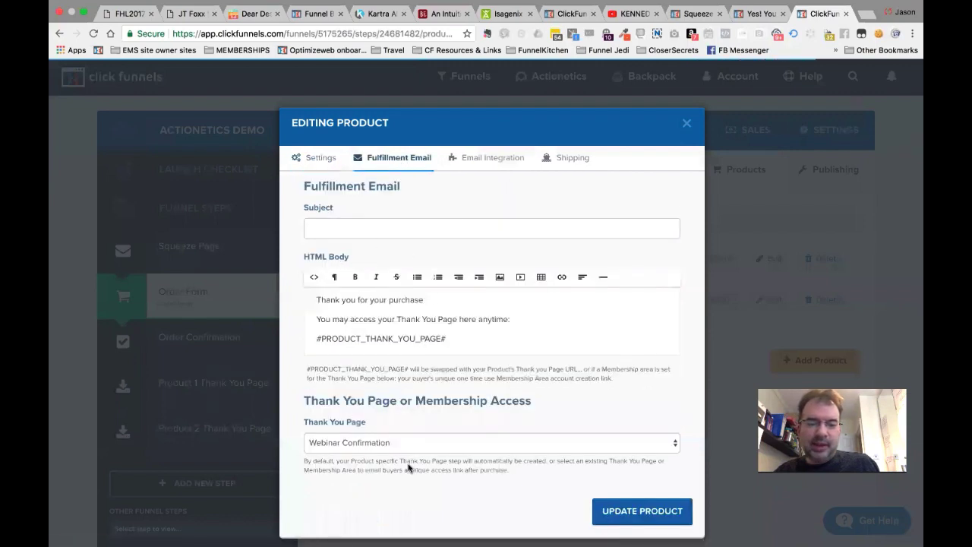
click(382, 446)
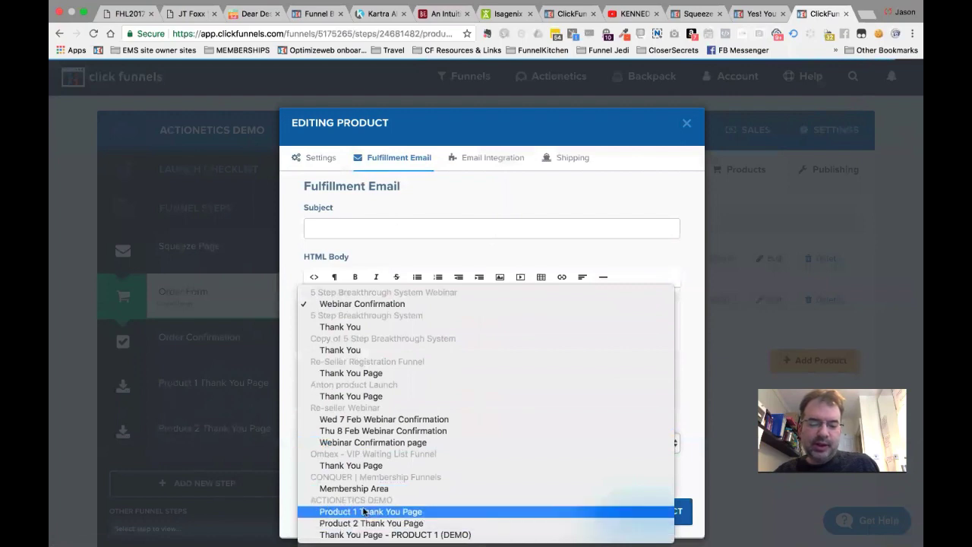
click(384, 512)
click(646, 513)
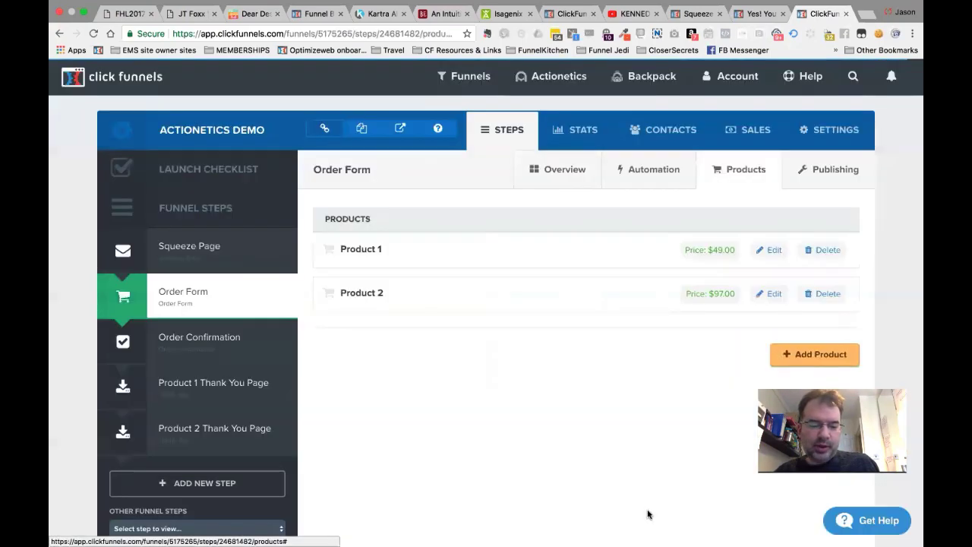
Set Product 2's fulfillment thank-you page to Product 2 Thank You Page and save.
click(776, 307)
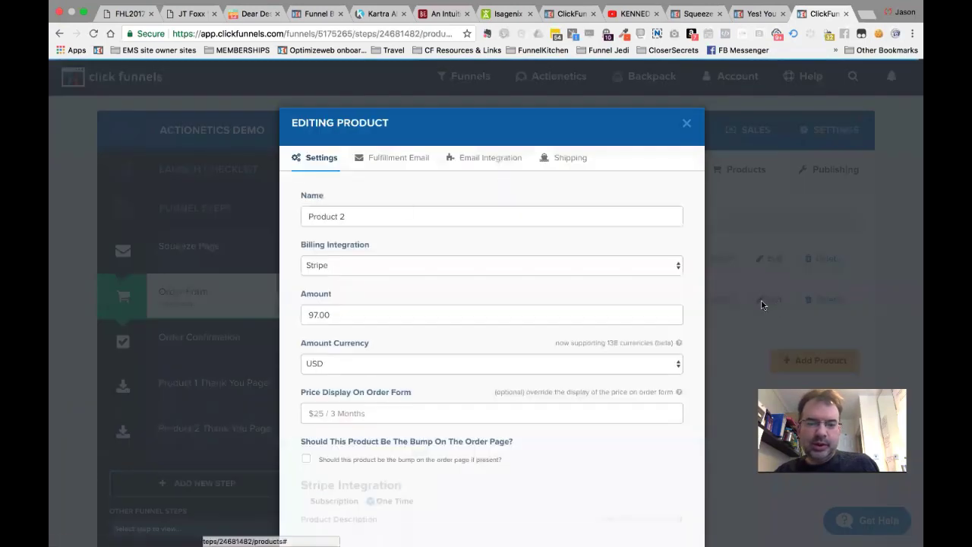
click(394, 162)
click(382, 447)
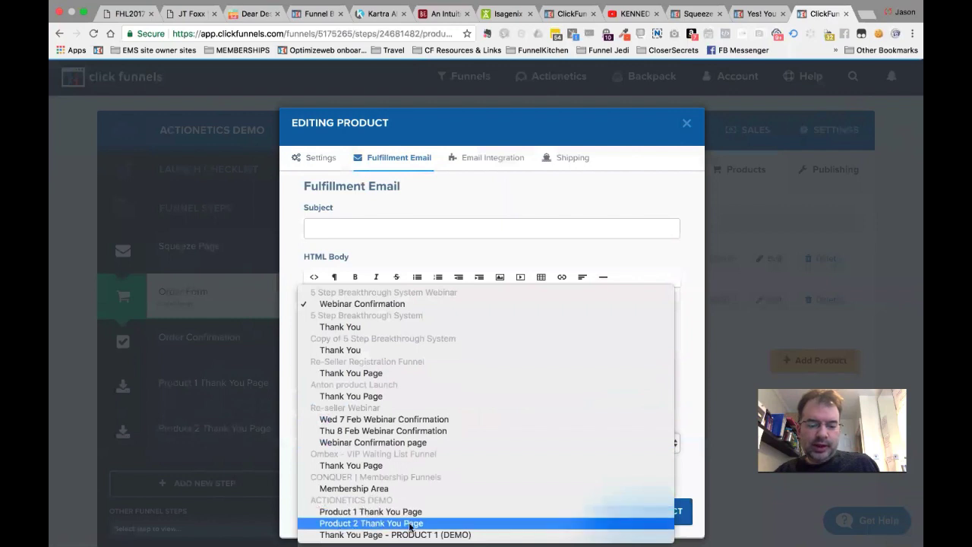
click(410, 524)
click(654, 511)
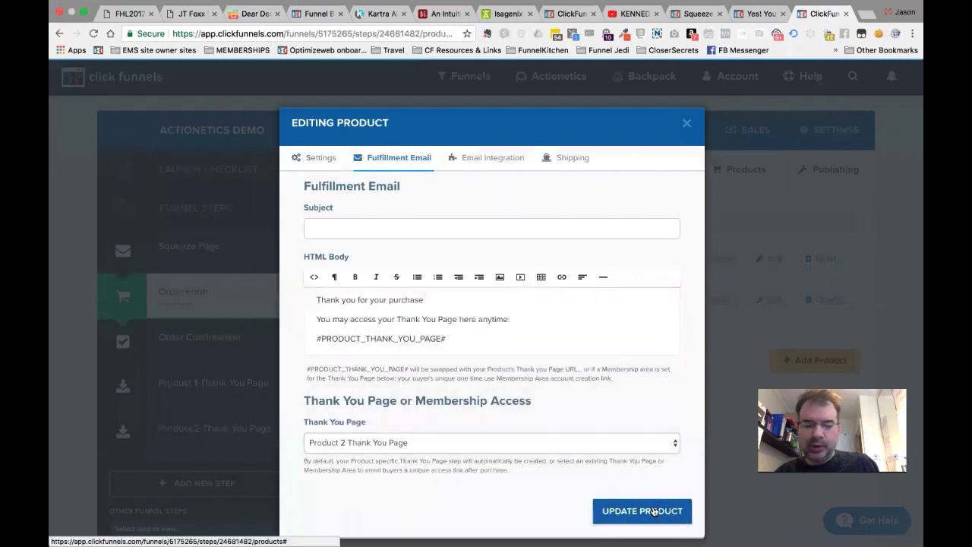
scroll(436, 476, down, 2)
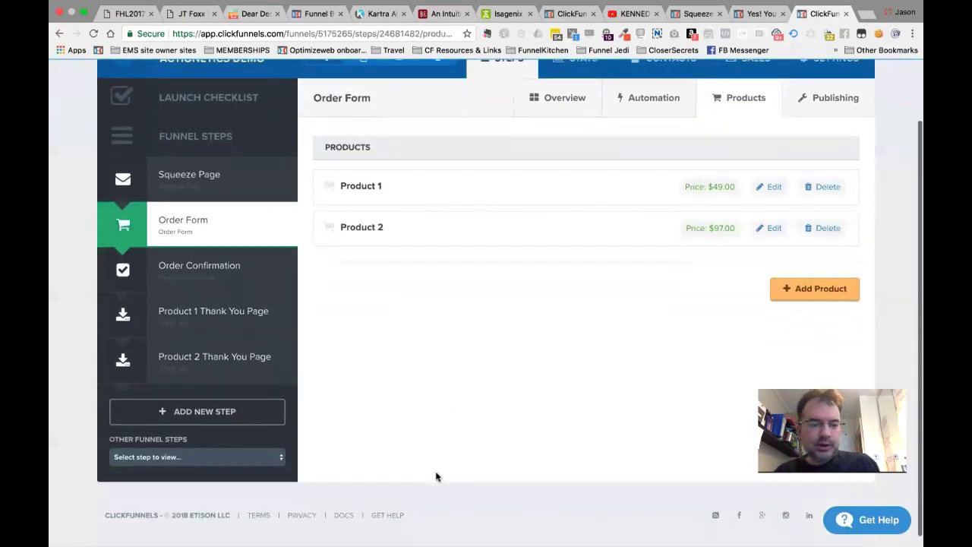
scroll(433, 473, up, 2)
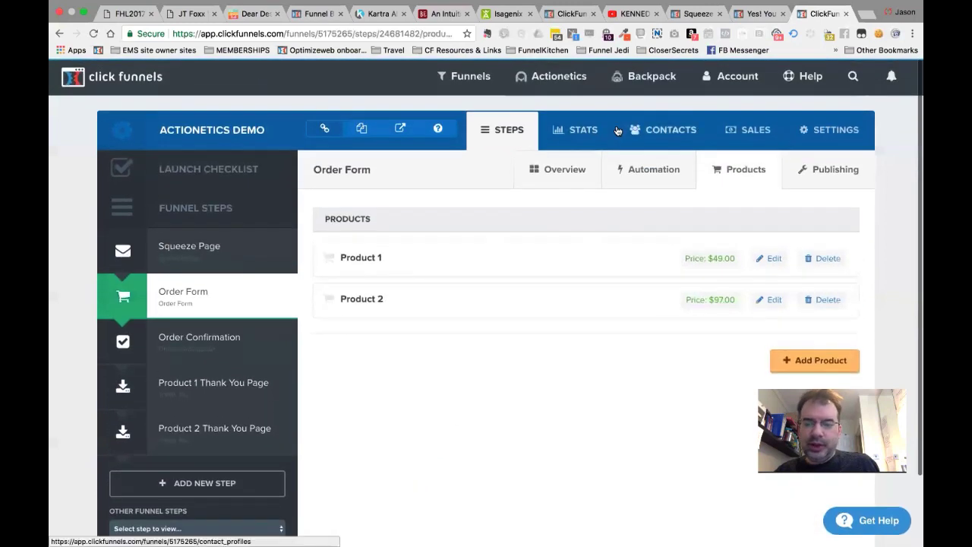
Go to Actionetics Action Funnels and open the empty PRODUCT 1 BUYERS (DEMO) funnel.
mouse_move(551, 79)
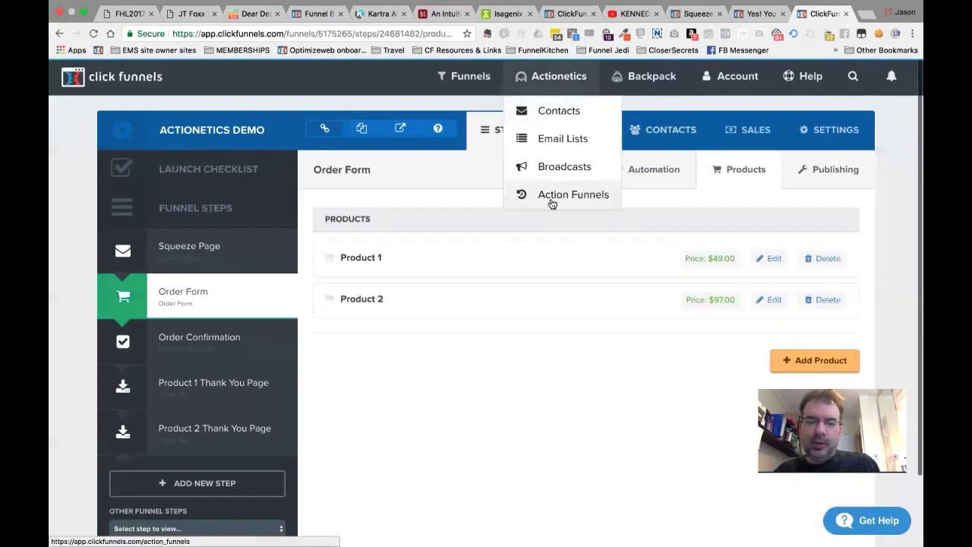
click(581, 195)
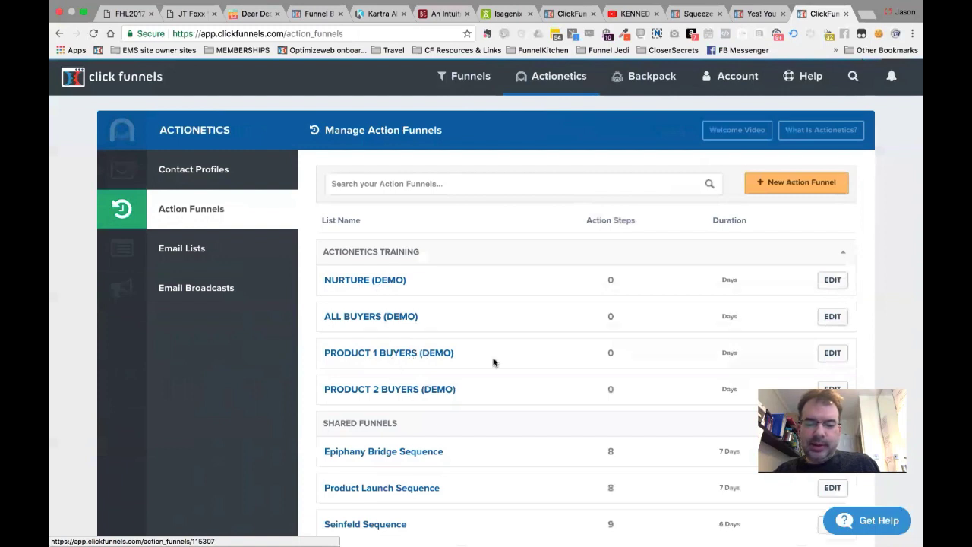
click(412, 356)
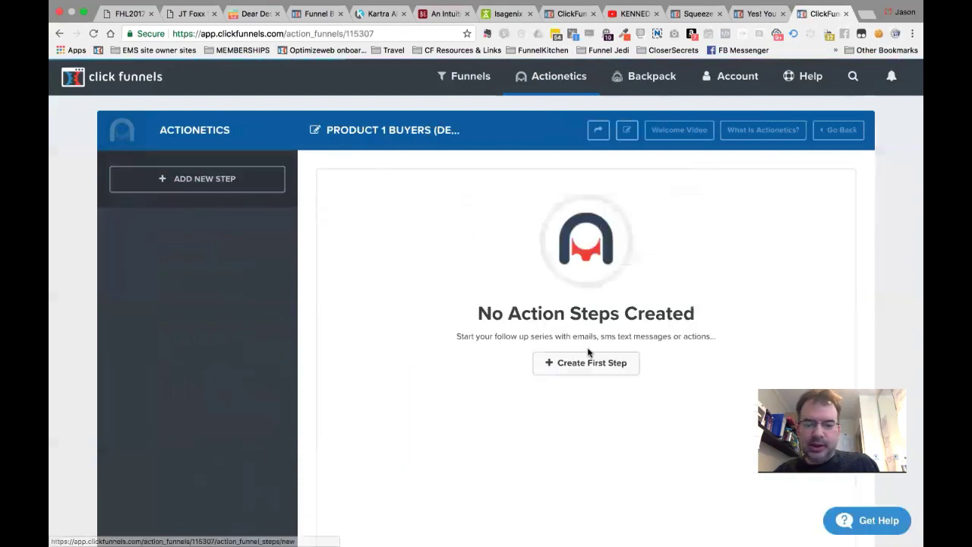
Create the funnel's first step, a Send Email step named 'Email 1' at 0 days.
click(590, 362)
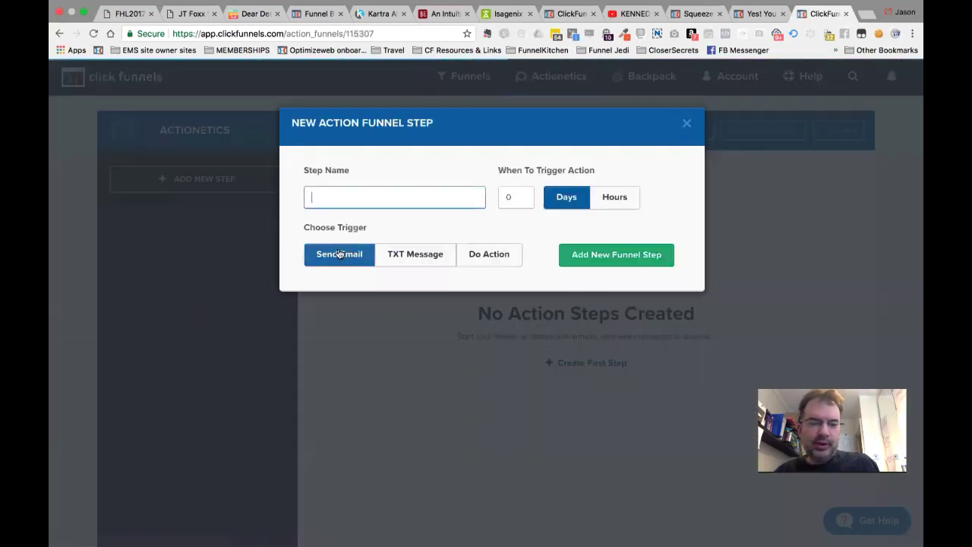
text(Emai)
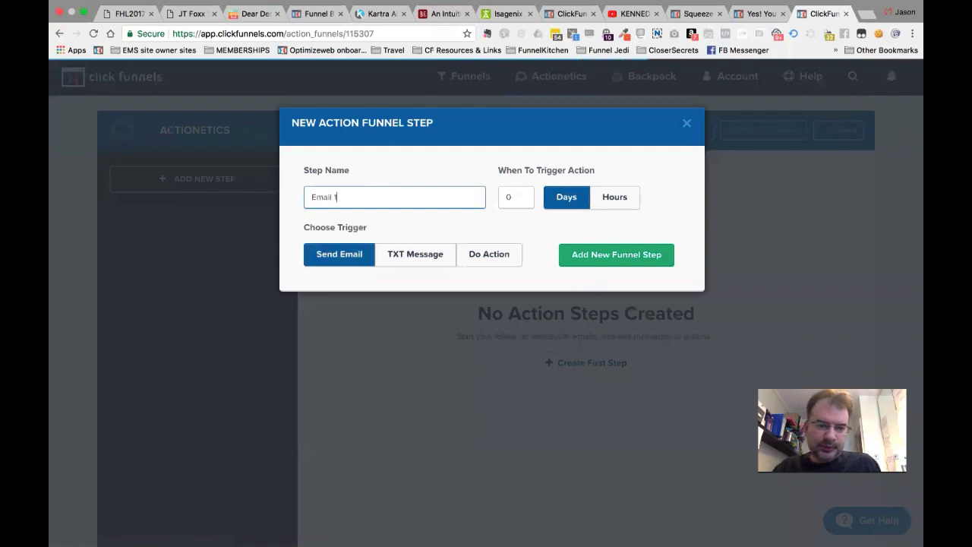
text(l 1)
click(603, 263)
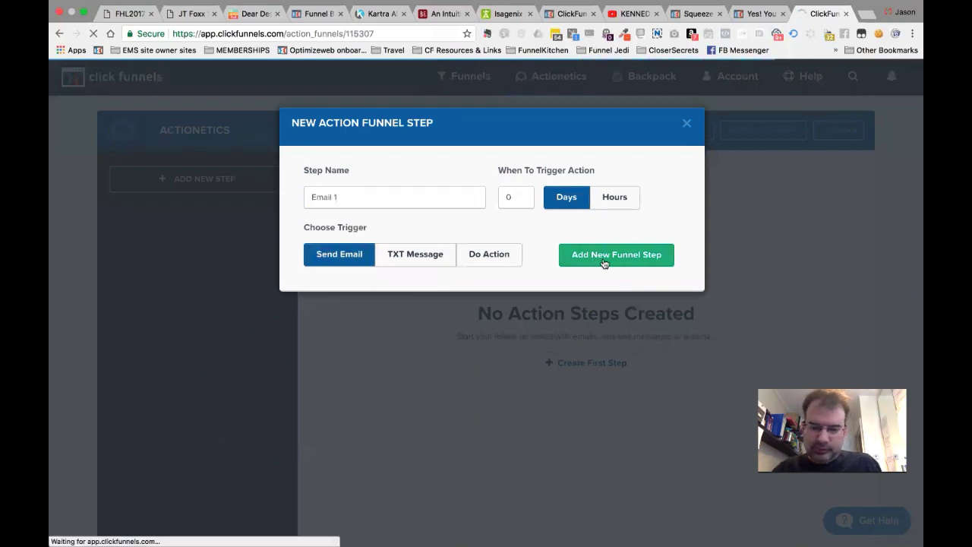
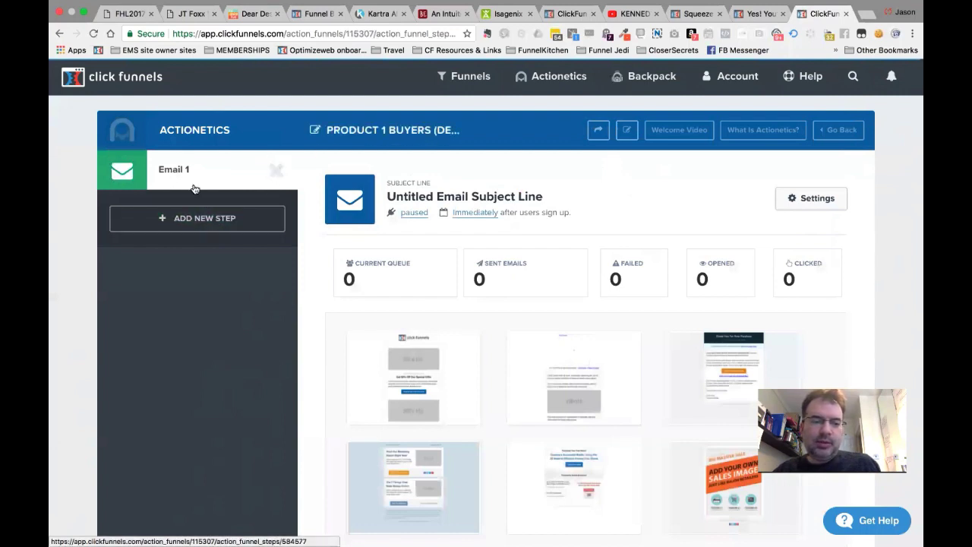
Begin adding a second step to the PRODUCT 1 BUYERS (DEMO) action funnel.
click(212, 219)
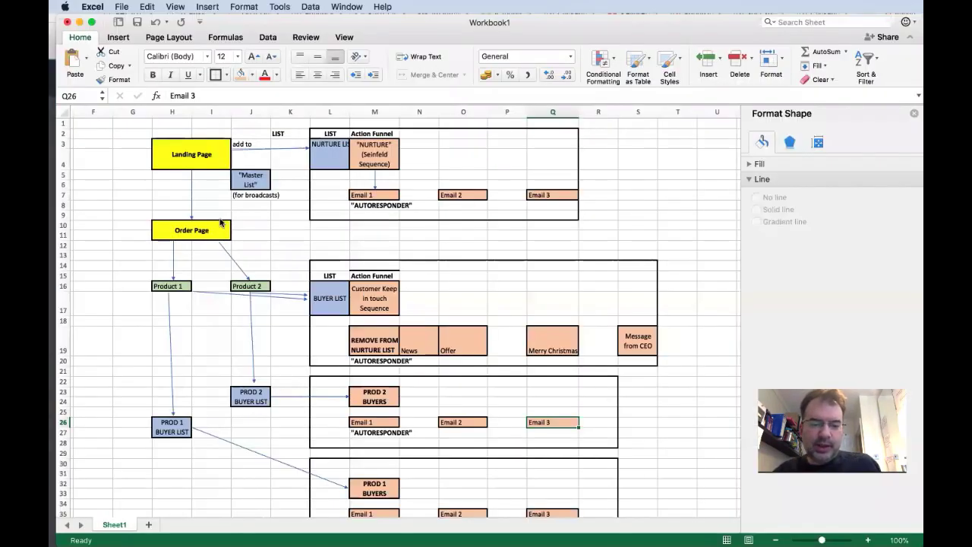
Check the REMOVE FROM NURTURE LIST step in the Excel plan, then return to the Step Name field.
click(380, 343)
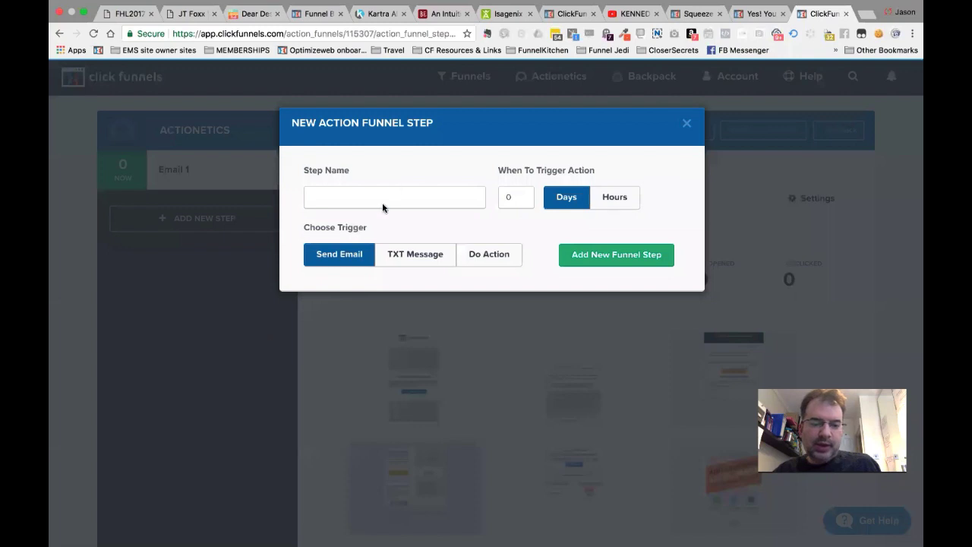
click(382, 203)
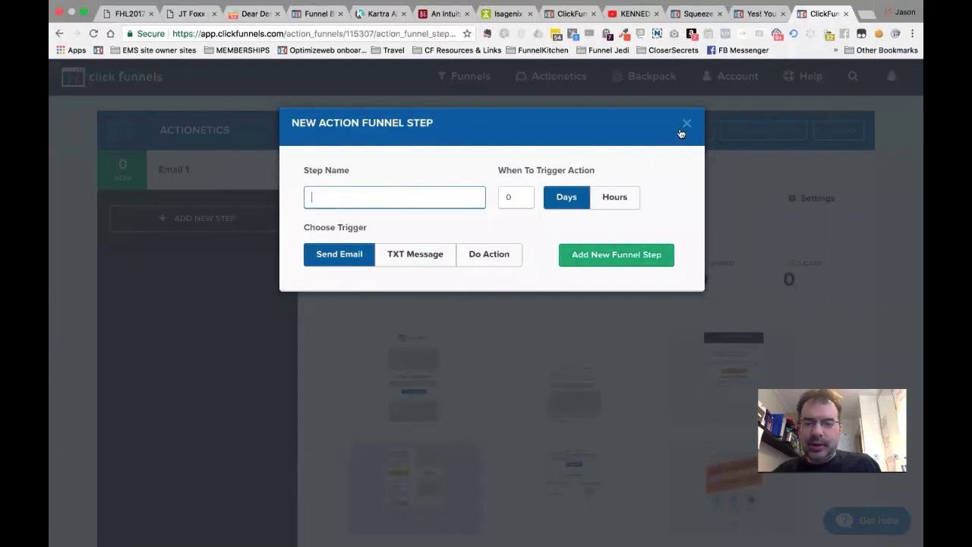
Discard the new-step form and rename the Email 1 step to 'Congratulations Email!' at 0 days.
click(687, 123)
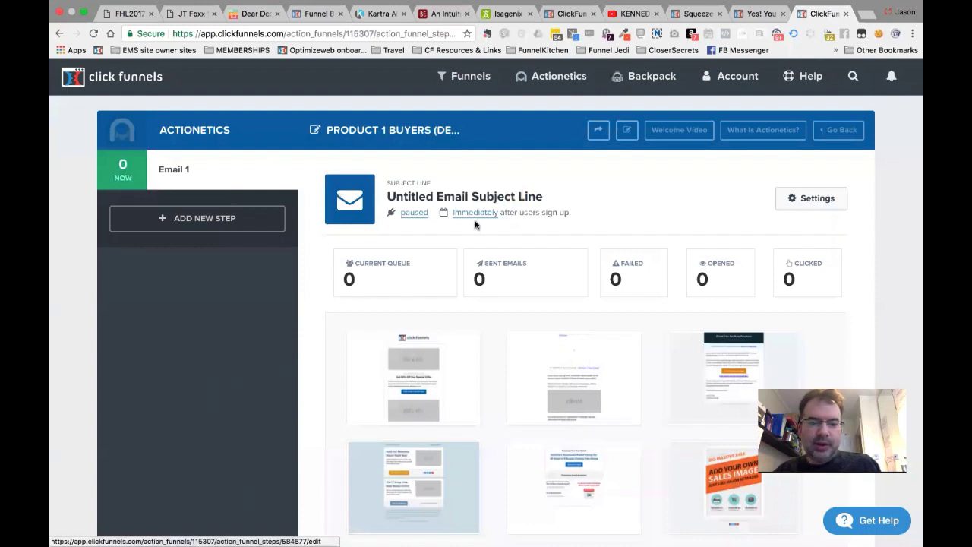
drag(388, 196, 558, 195)
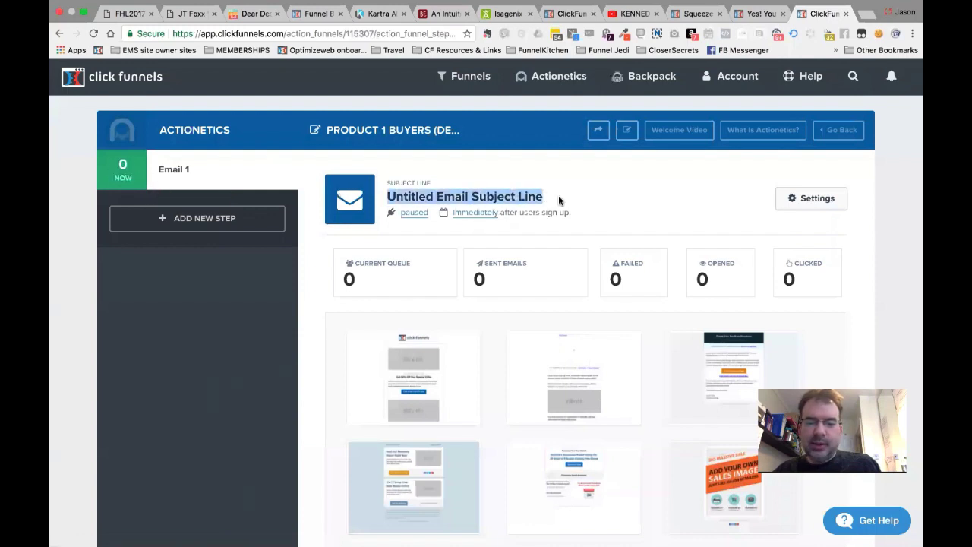
click(558, 195)
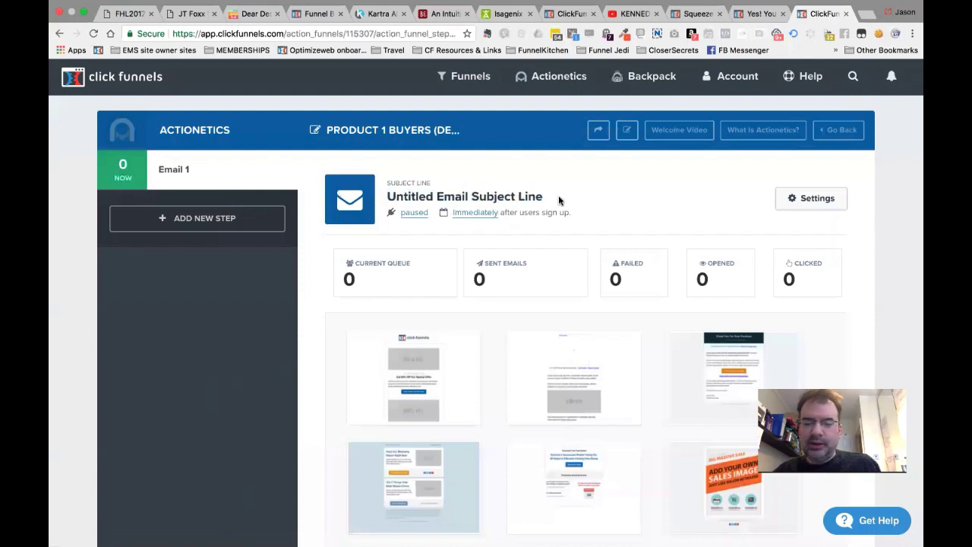
click(413, 212)
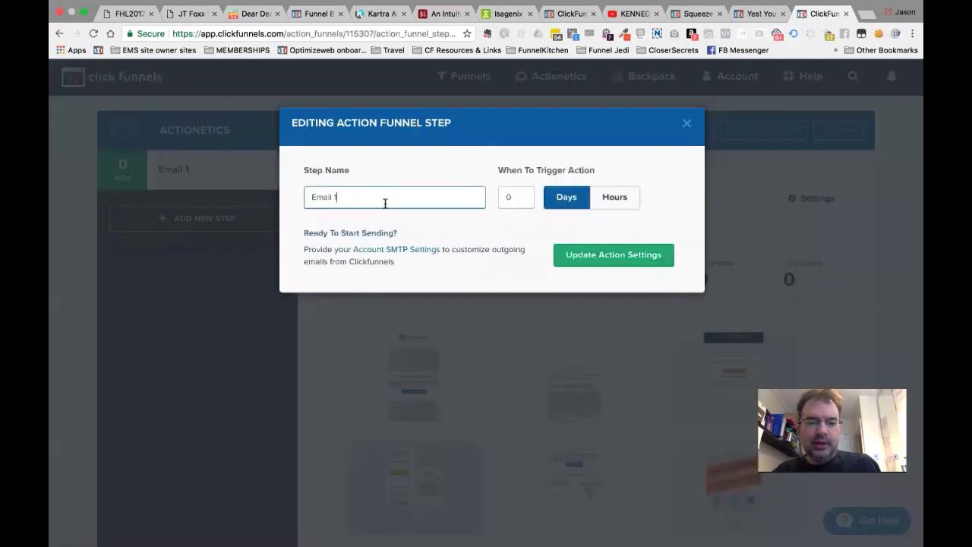
triple_click(385, 203)
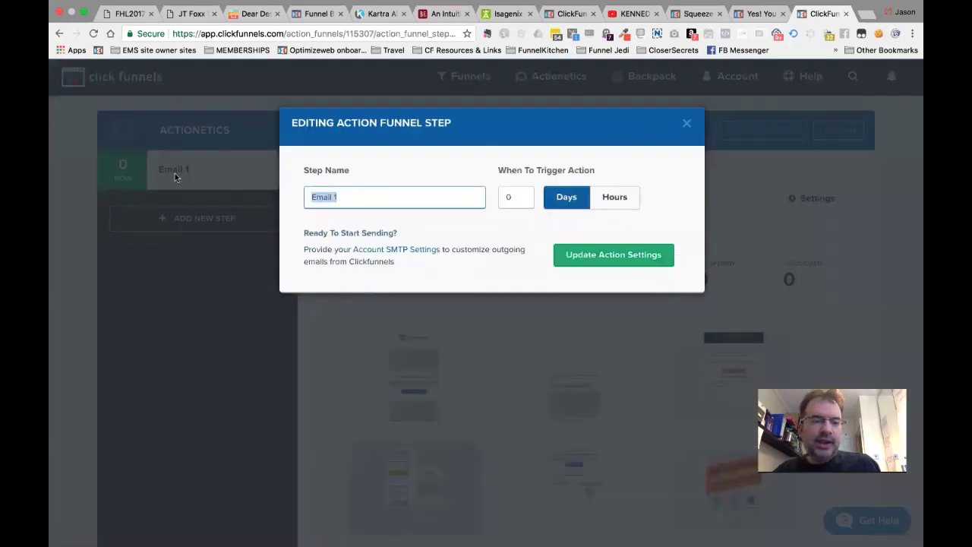
text(W)
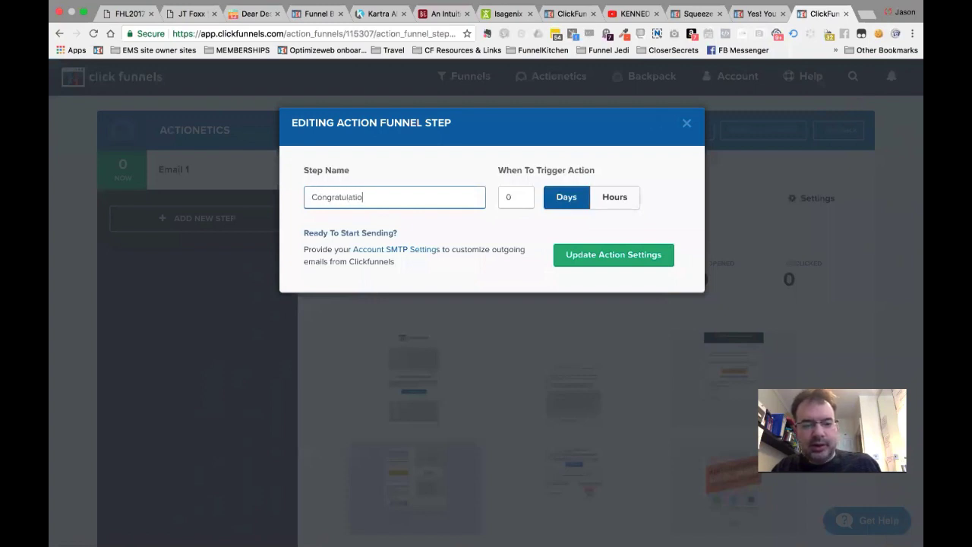
click(612, 256)
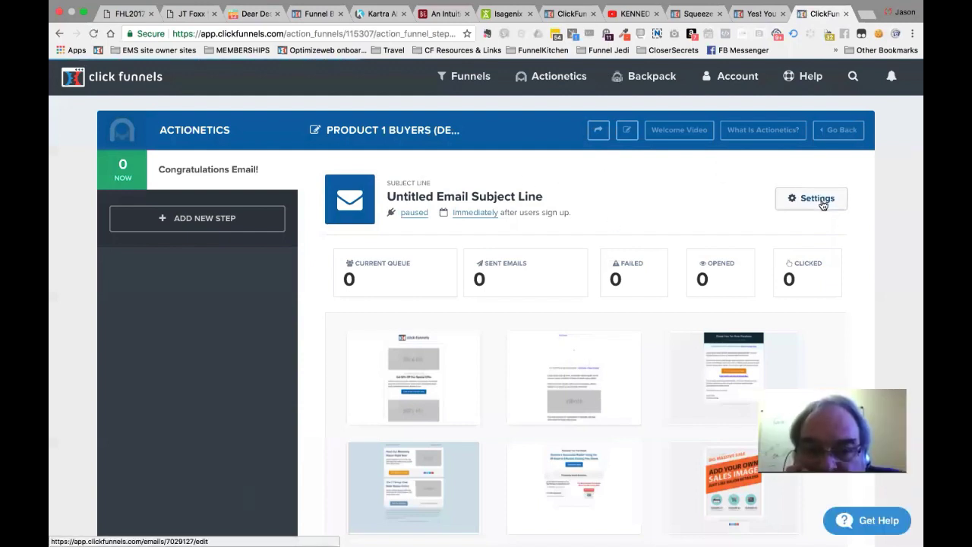
click(817, 199)
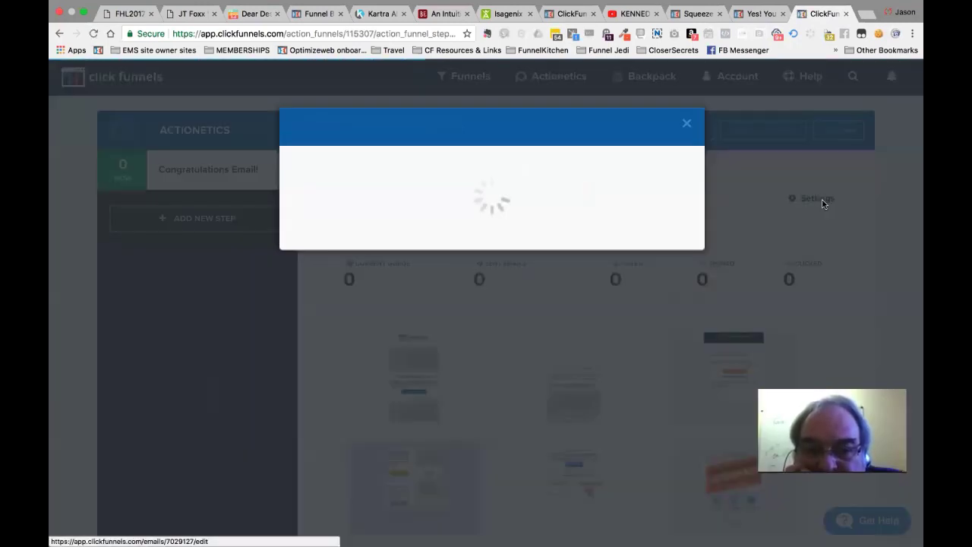
click(688, 123)
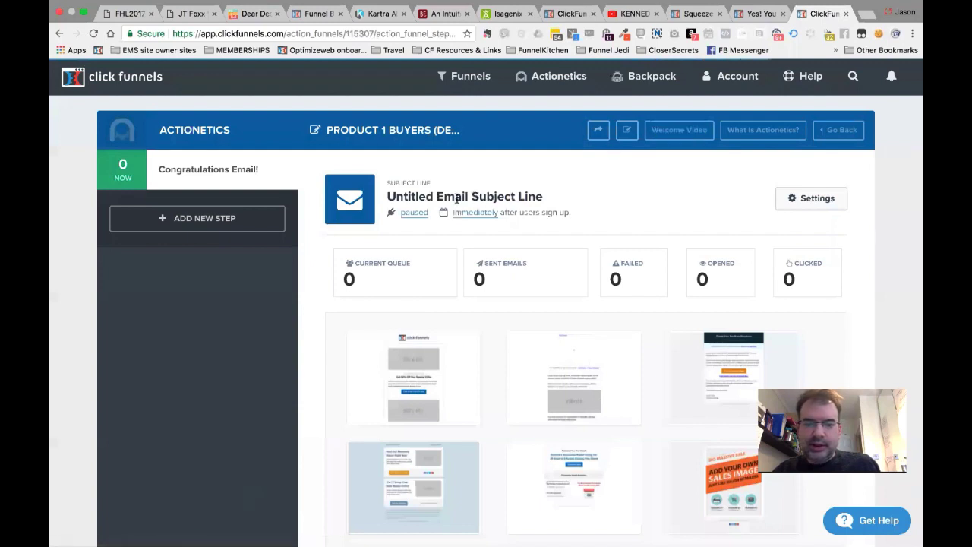
click(477, 216)
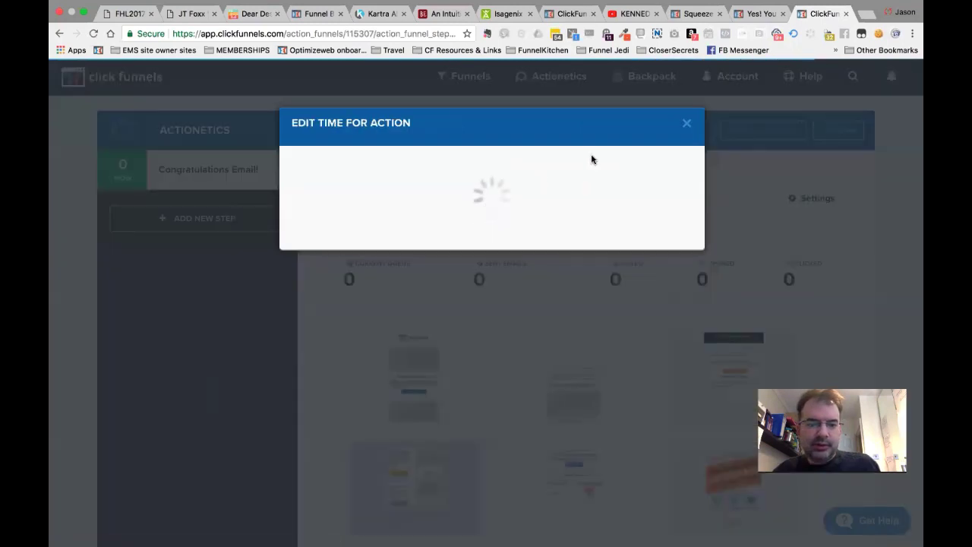
click(687, 123)
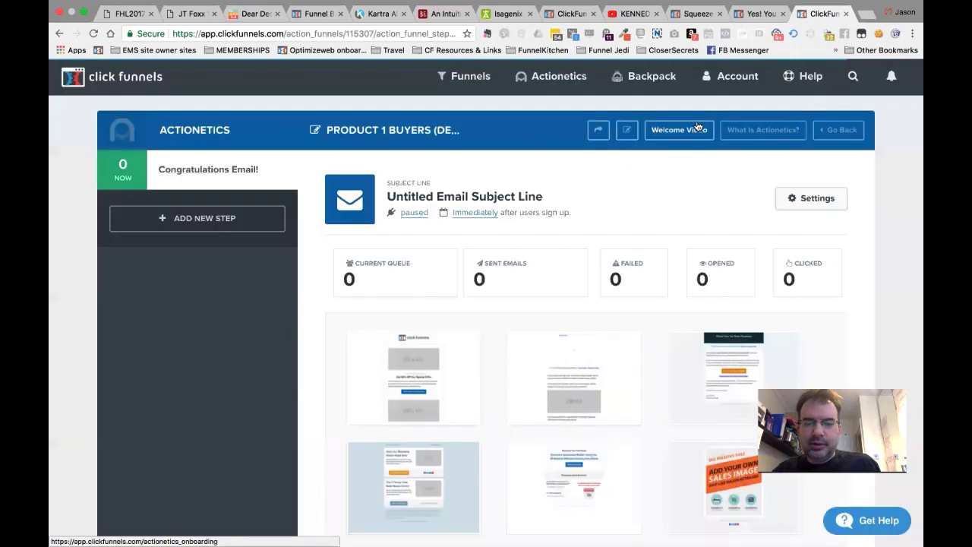
click(839, 202)
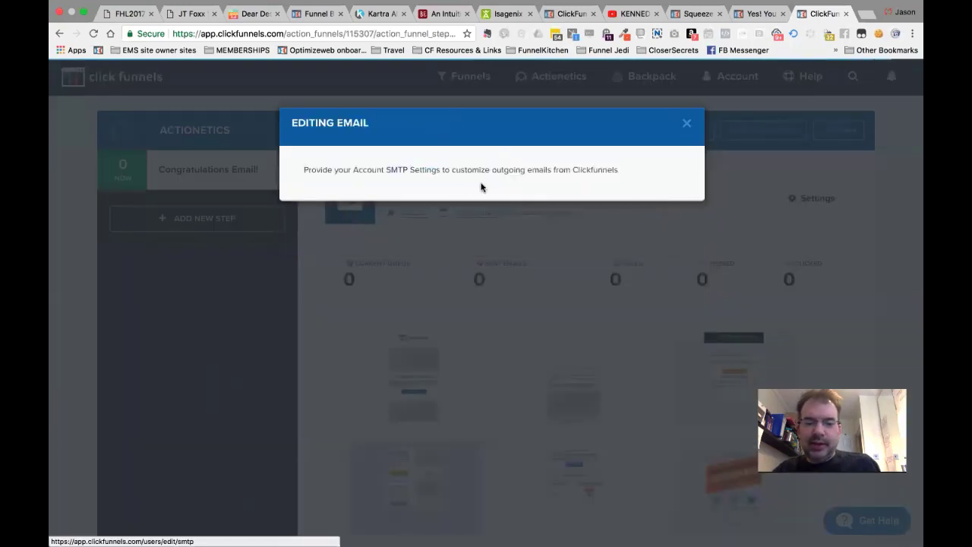
click(687, 124)
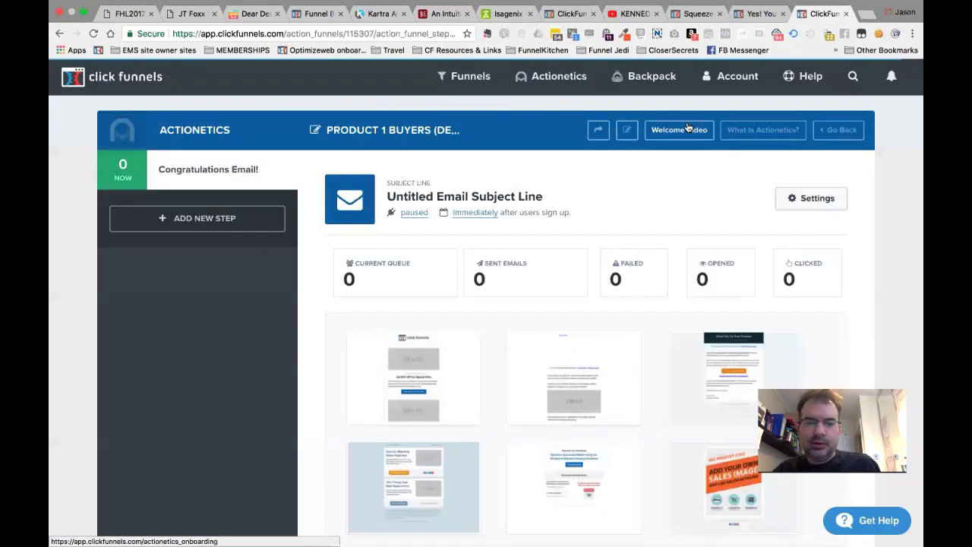
Apply the first email template to the Congratulations Email! step.
scroll(613, 359, down, 3)
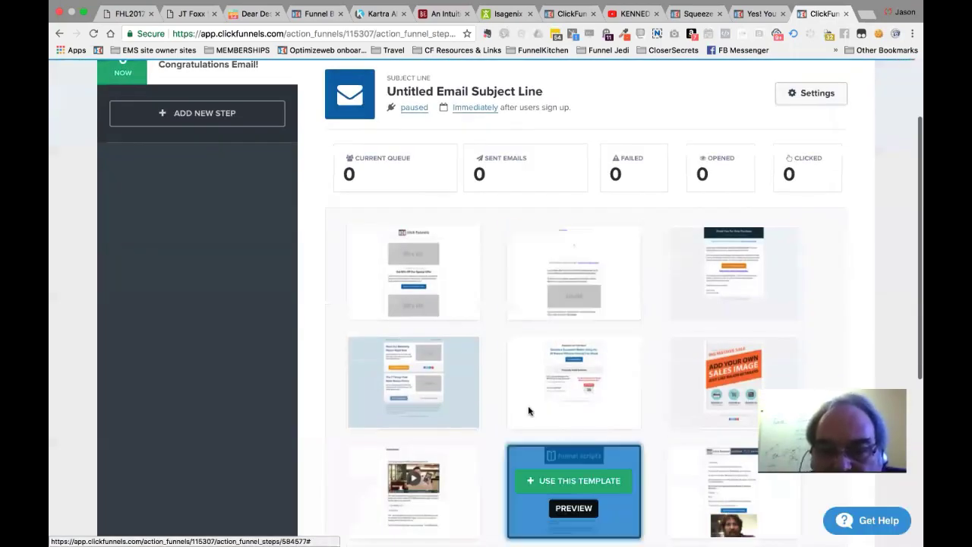
scroll(431, 313, down, 5)
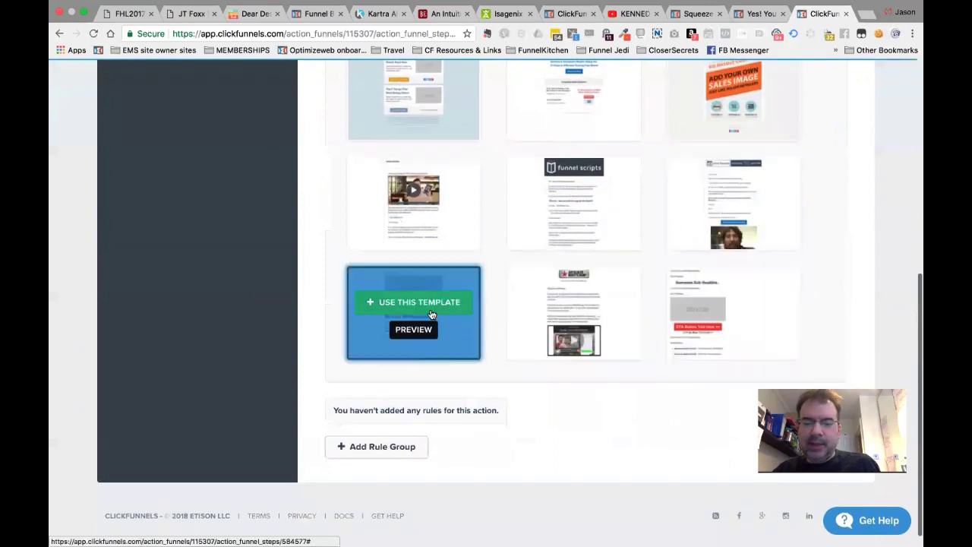
scroll(789, 226, up, 1)
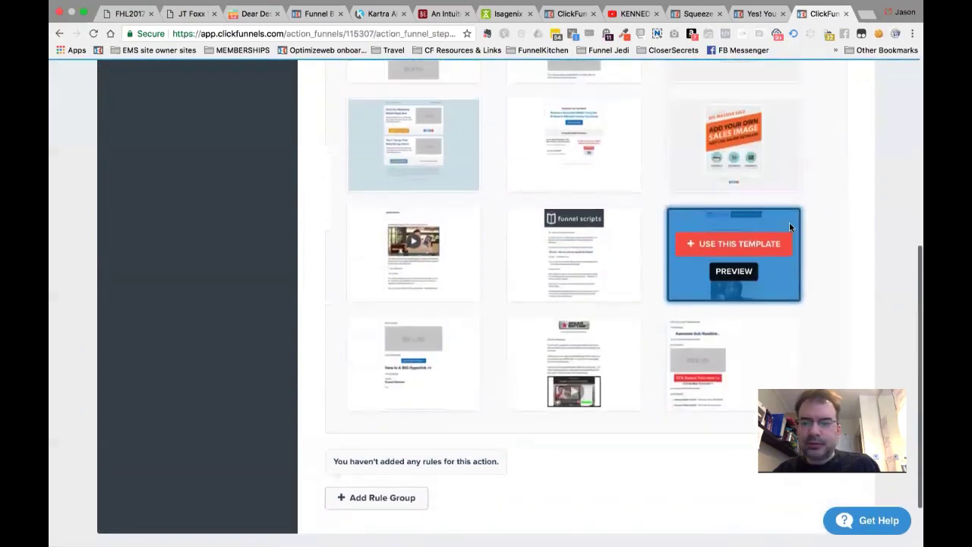
scroll(789, 222, up, 4)
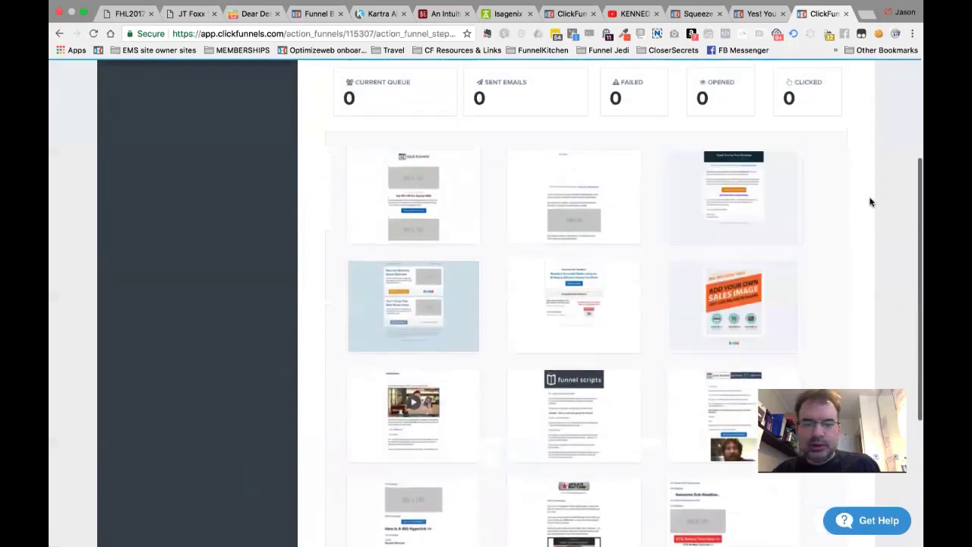
scroll(871, 201, down, 4)
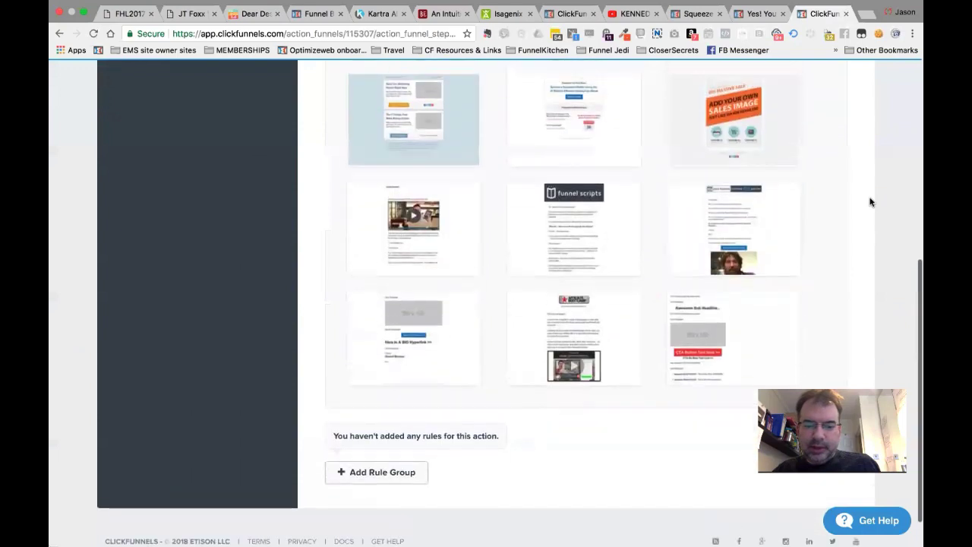
scroll(871, 201, up, 4)
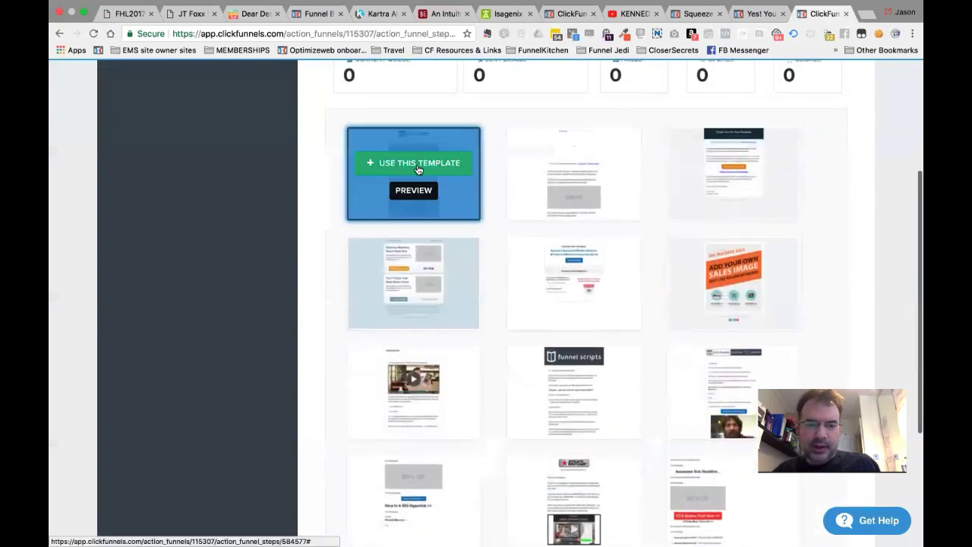
click(415, 164)
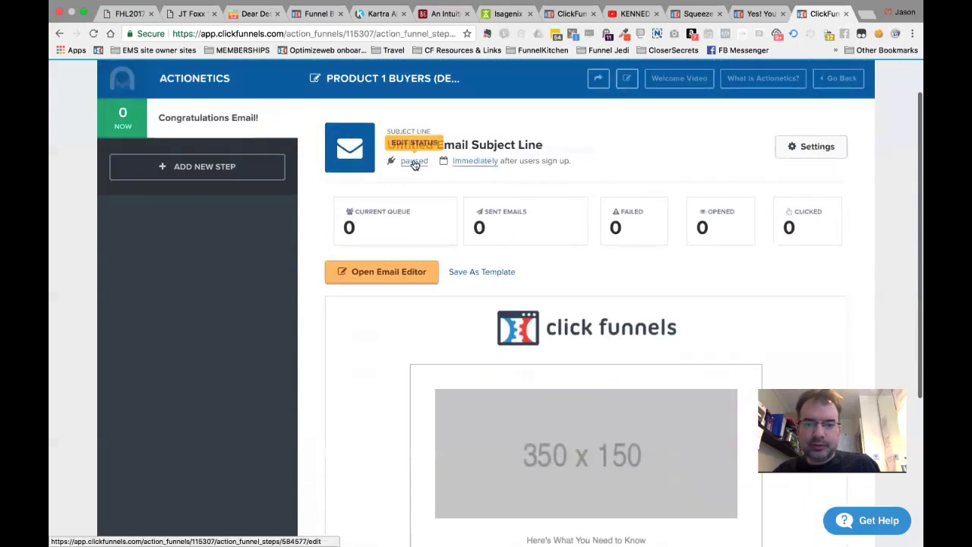
Open the Congratulations Email! in the email editor.
scroll(510, 345, down, 3)
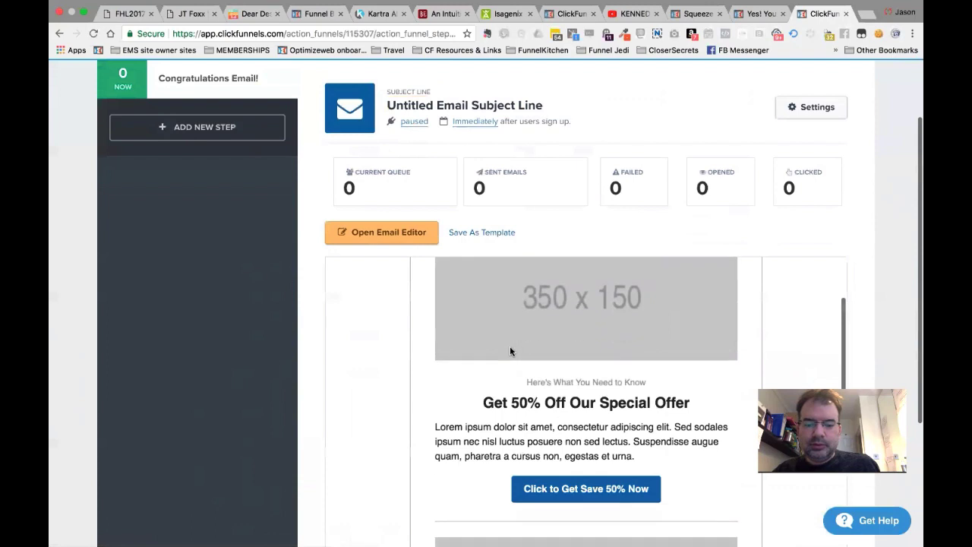
scroll(509, 346, up, 1)
scroll(278, 374, down, 2)
scroll(278, 379, down, 2)
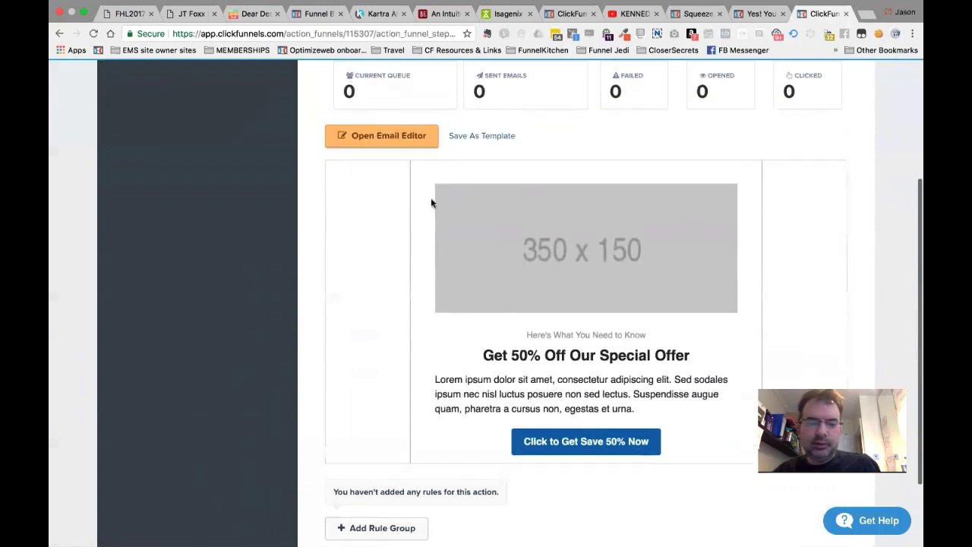
click(392, 135)
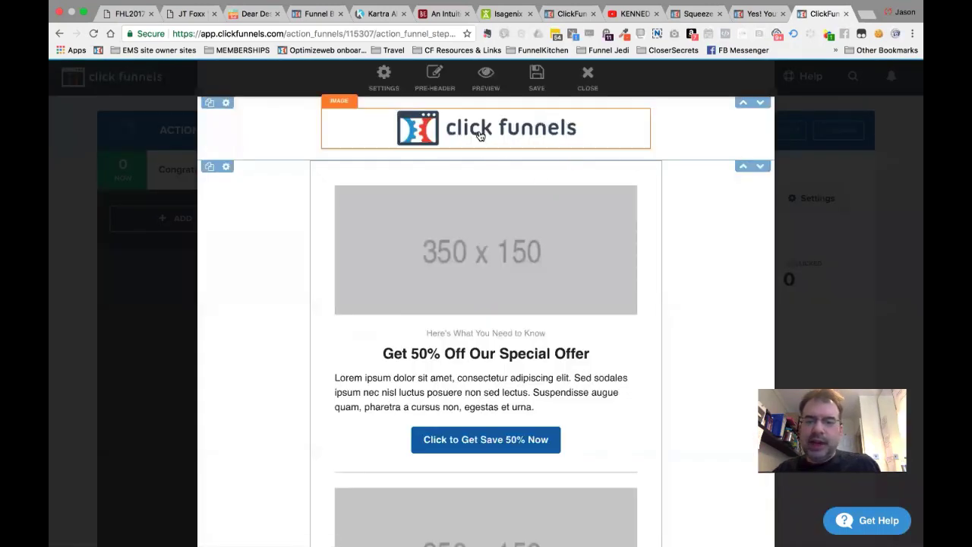
Delete the footer links row and the closing message row from the email.
scroll(490, 346, down, 6)
scroll(478, 453, up, 10)
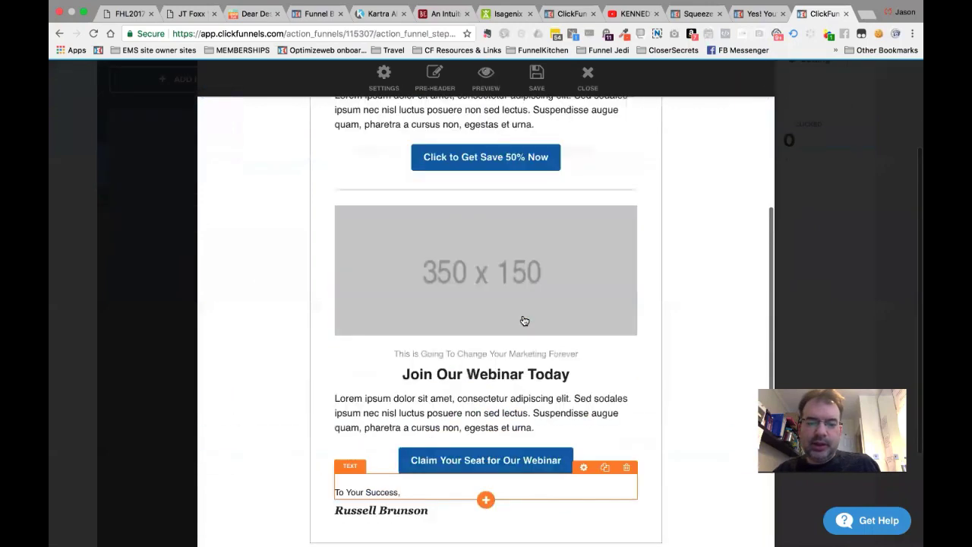
scroll(486, 276, down, 10)
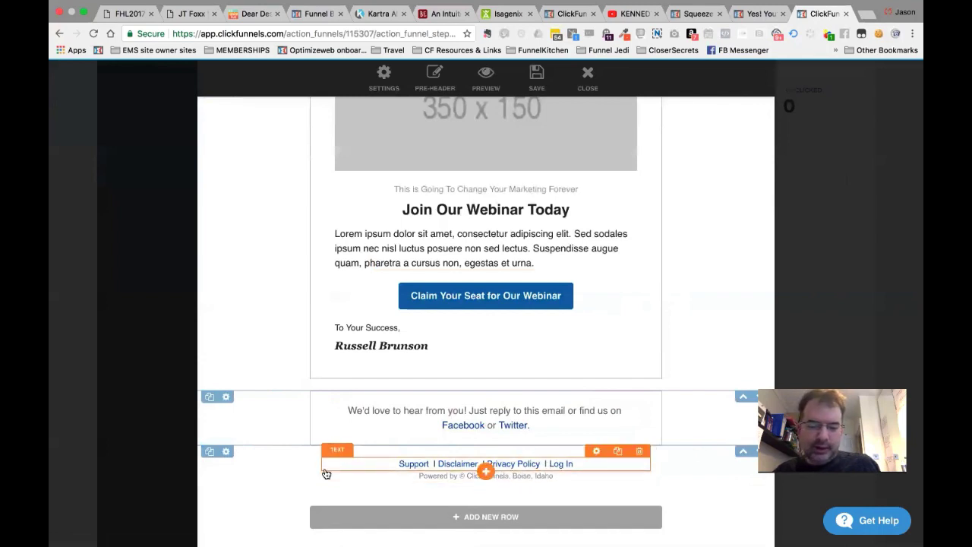
click(226, 452)
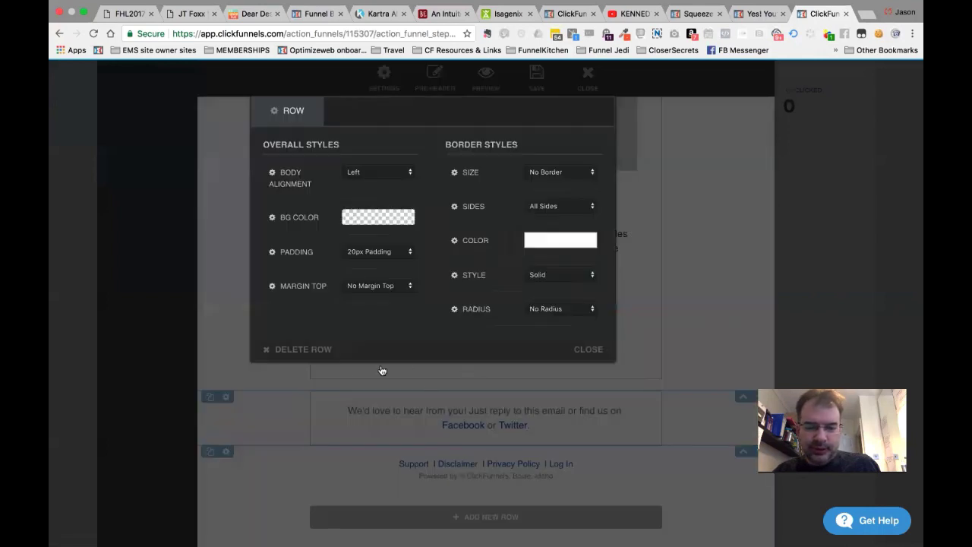
click(315, 349)
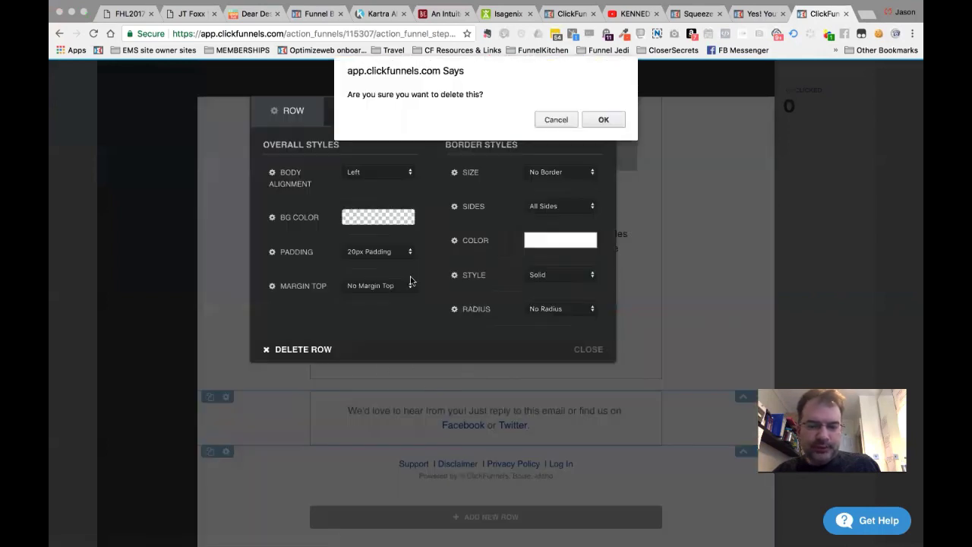
click(603, 121)
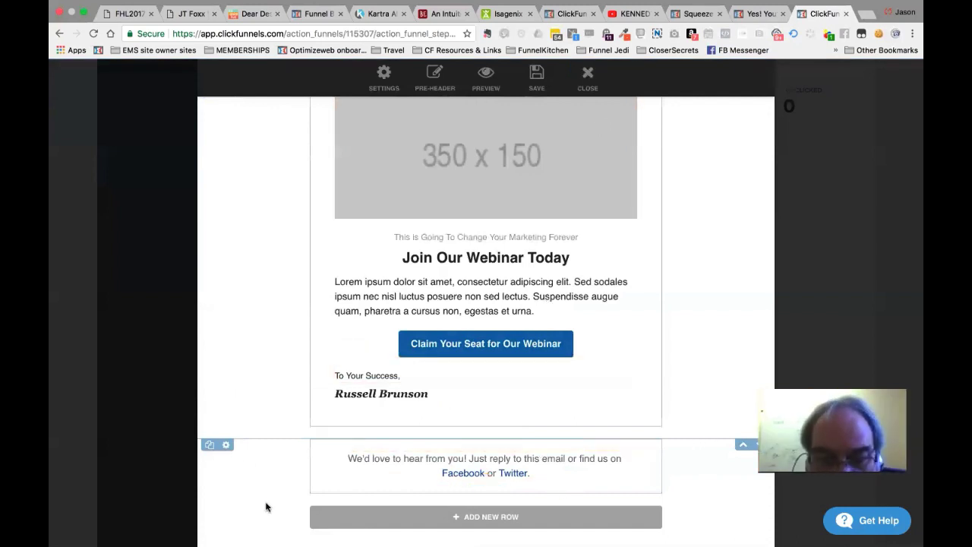
click(226, 446)
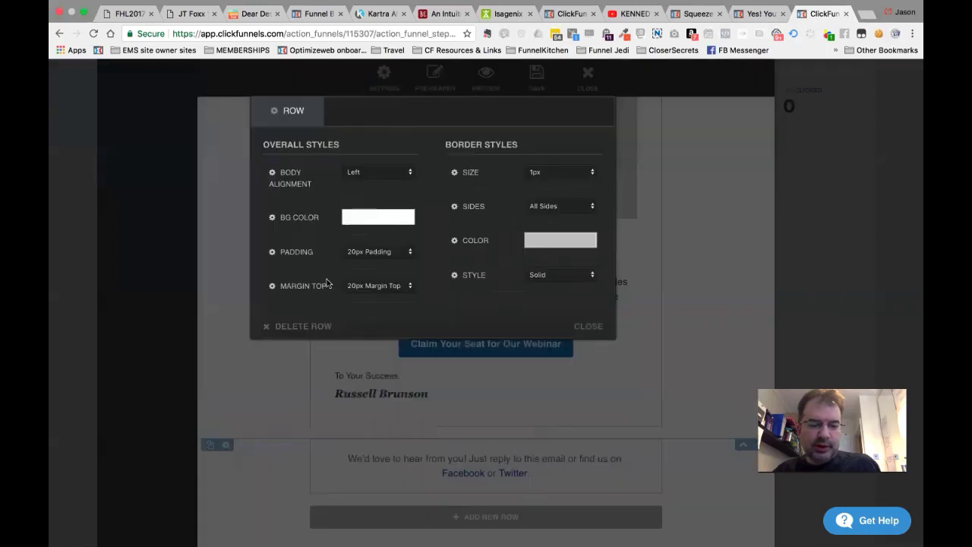
click(310, 329)
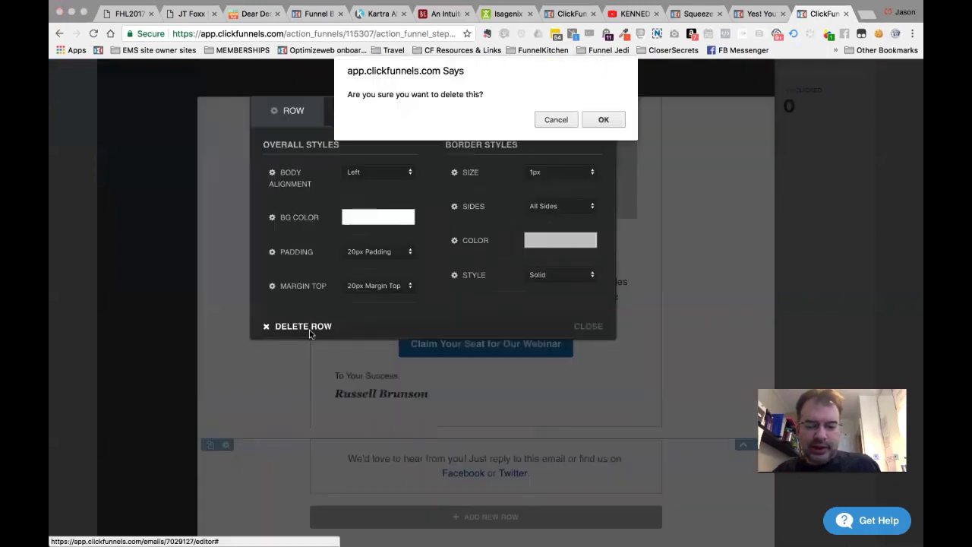
click(602, 121)
scroll(677, 236, up, 10)
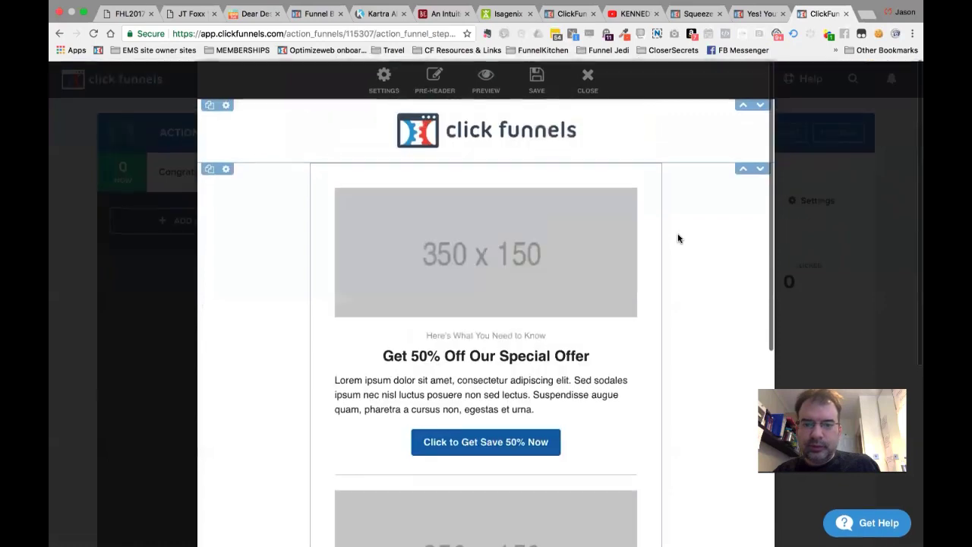
scroll(662, 272, down, 5)
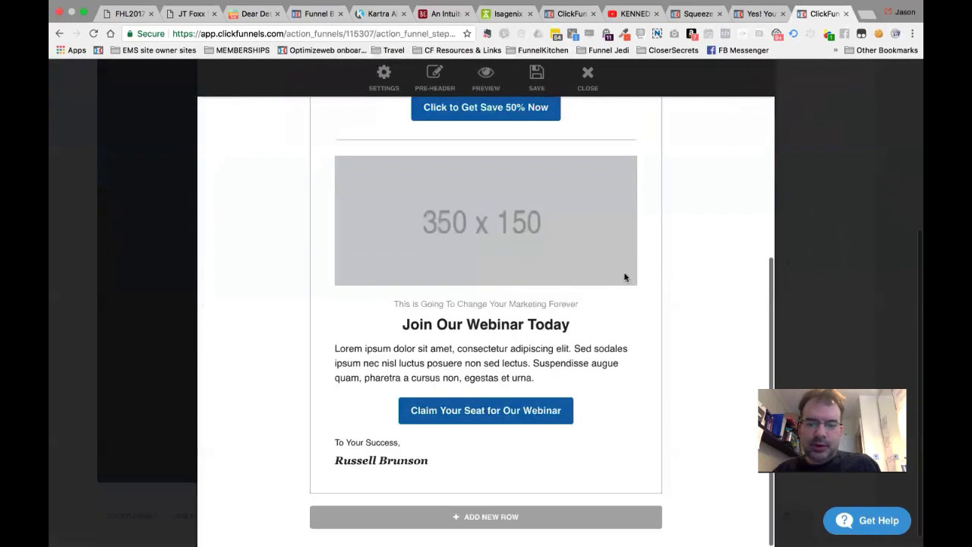
Add a 1-column row at the bottom of the email.
click(497, 519)
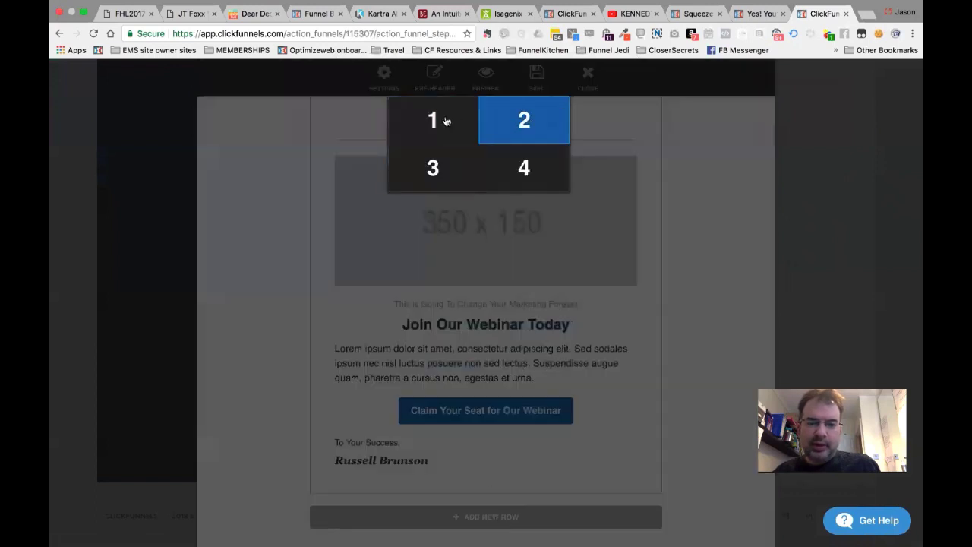
click(446, 120)
scroll(444, 452, down, 1)
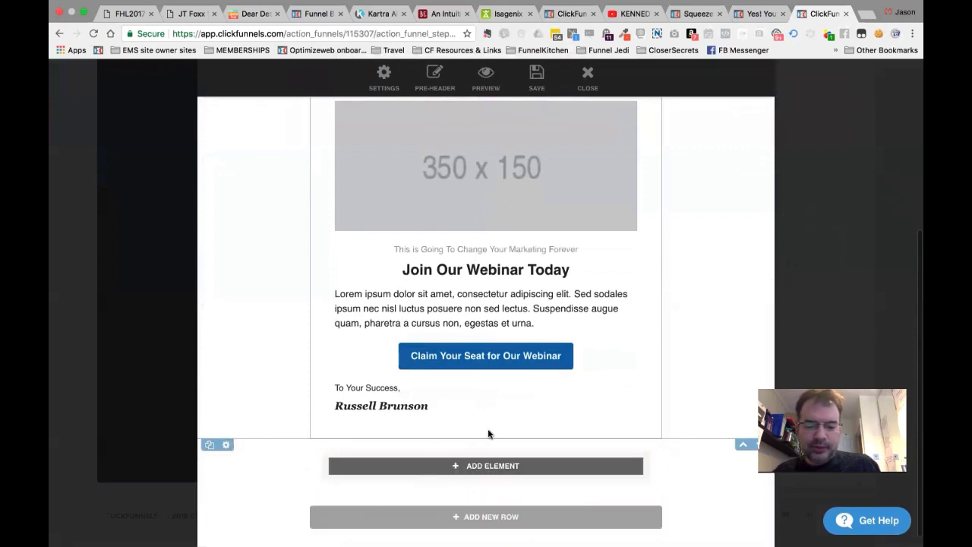
scroll(403, 435, up, 10)
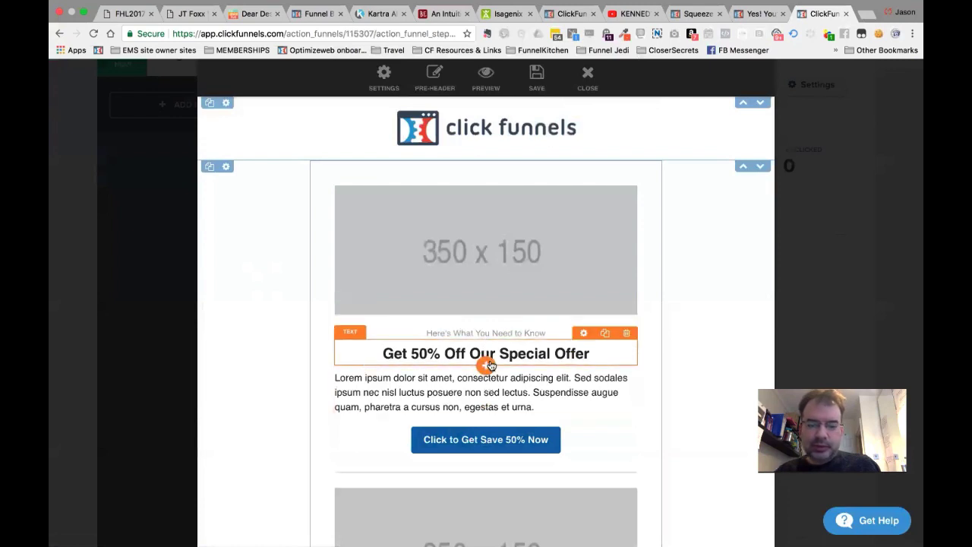
Insert an image element below the headline using a picture from the image library.
click(486, 366)
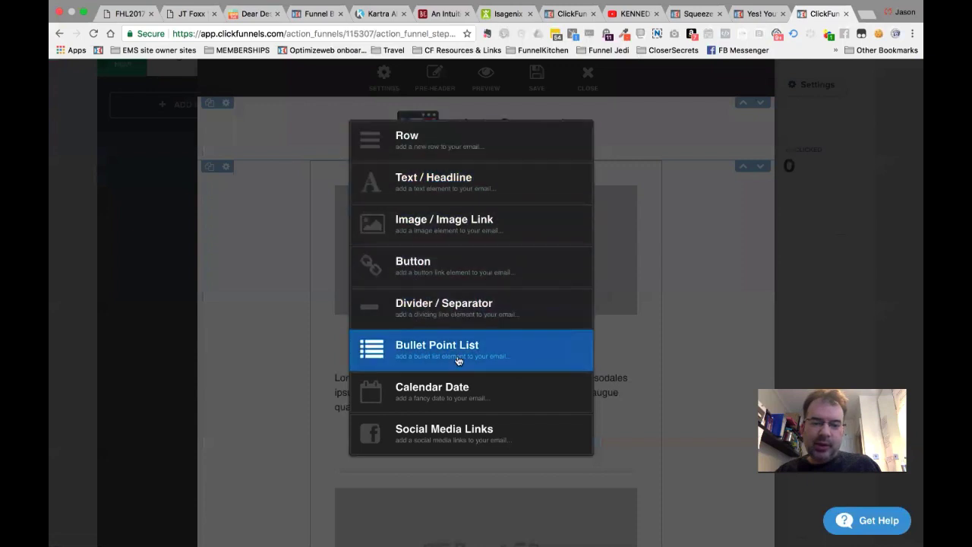
scroll(458, 360, down, 3)
scroll(458, 361, up, 3)
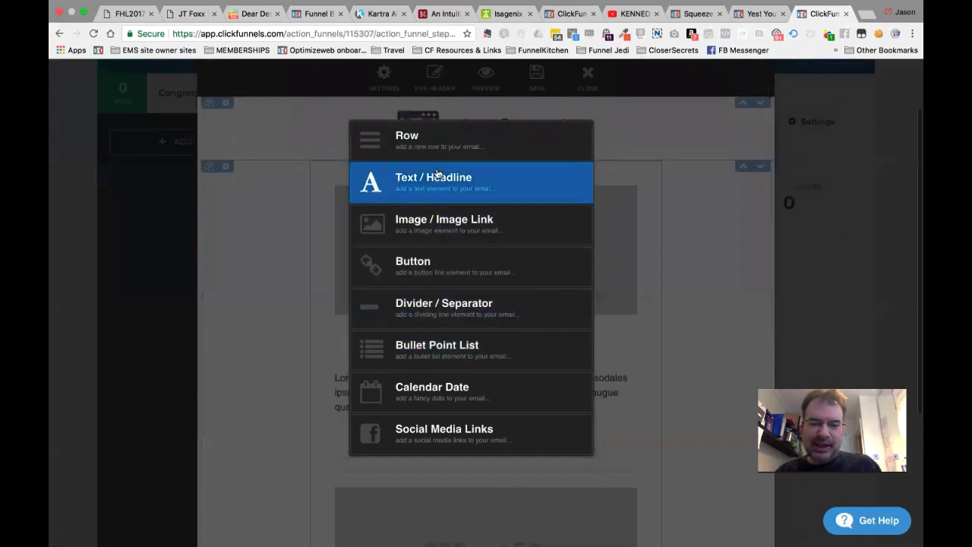
click(420, 217)
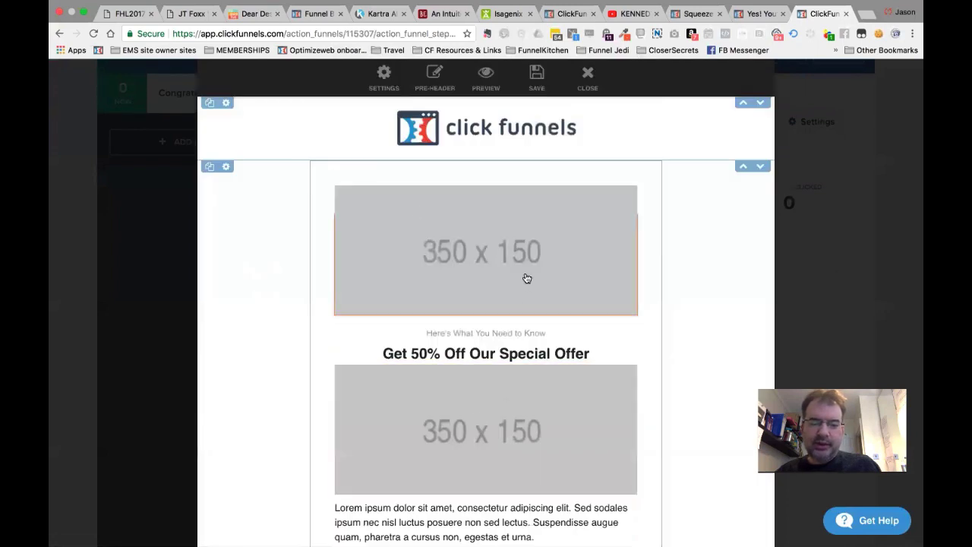
click(485, 260)
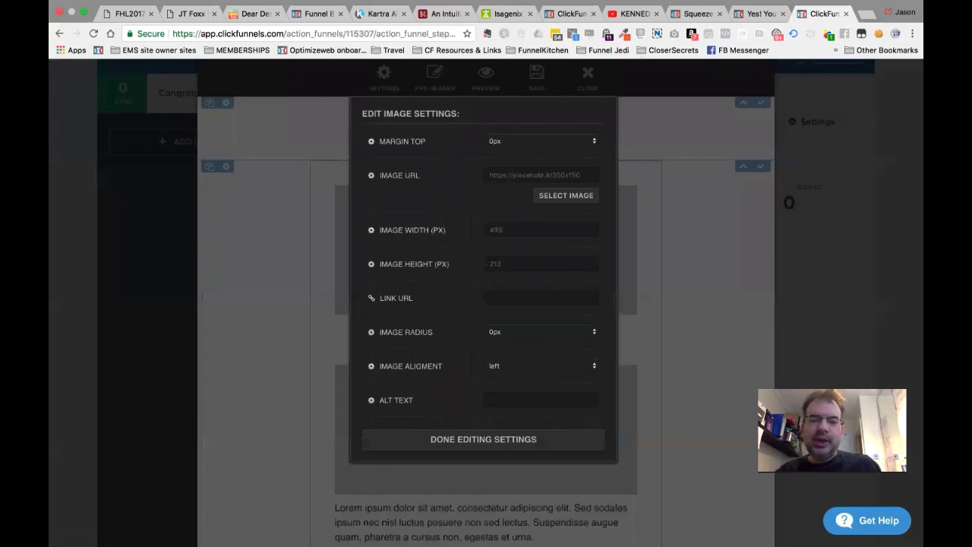
click(546, 175)
click(568, 195)
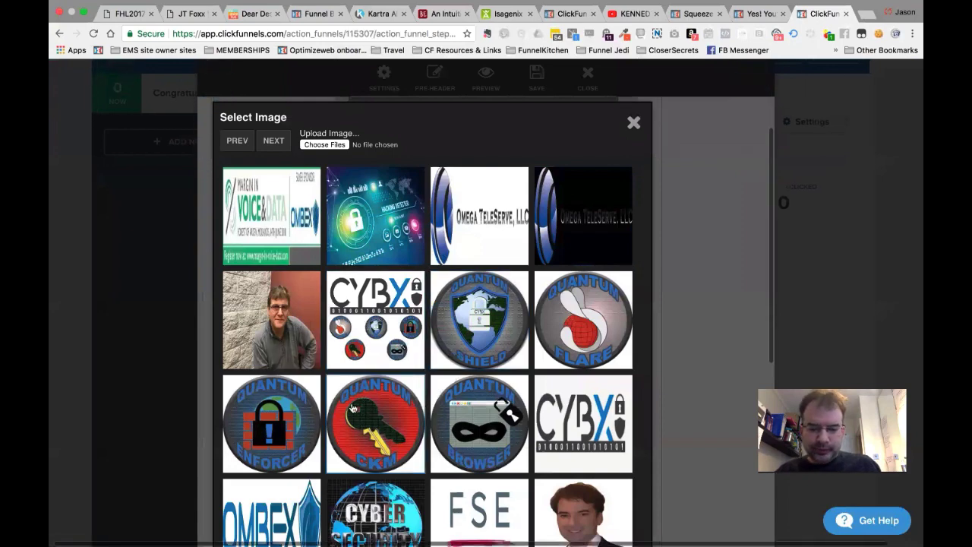
click(588, 421)
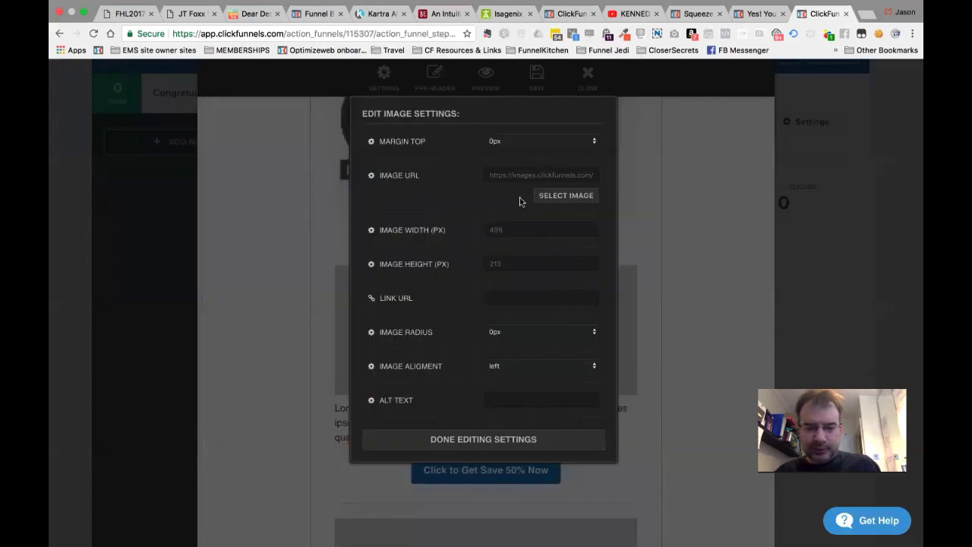
Set the image width to 100 px and leave its height empty.
click(495, 229)
double_click(495, 229)
key(BackSpace)
key(Tab)
key(BackSpace)
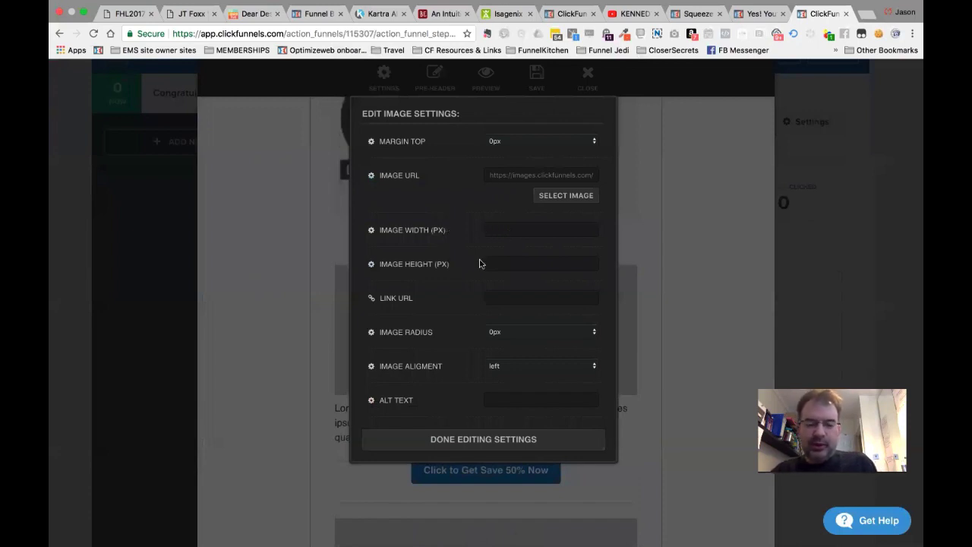
text(100)
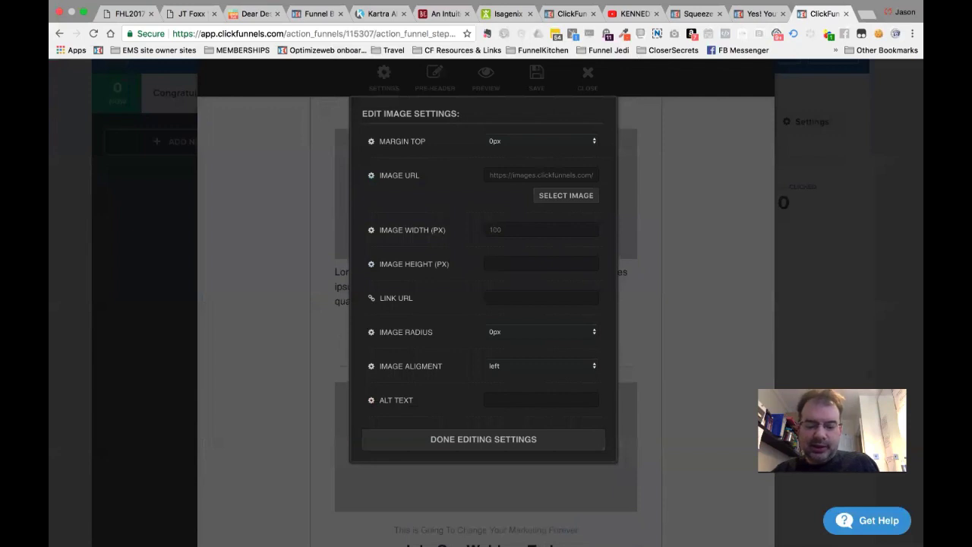
click(510, 229)
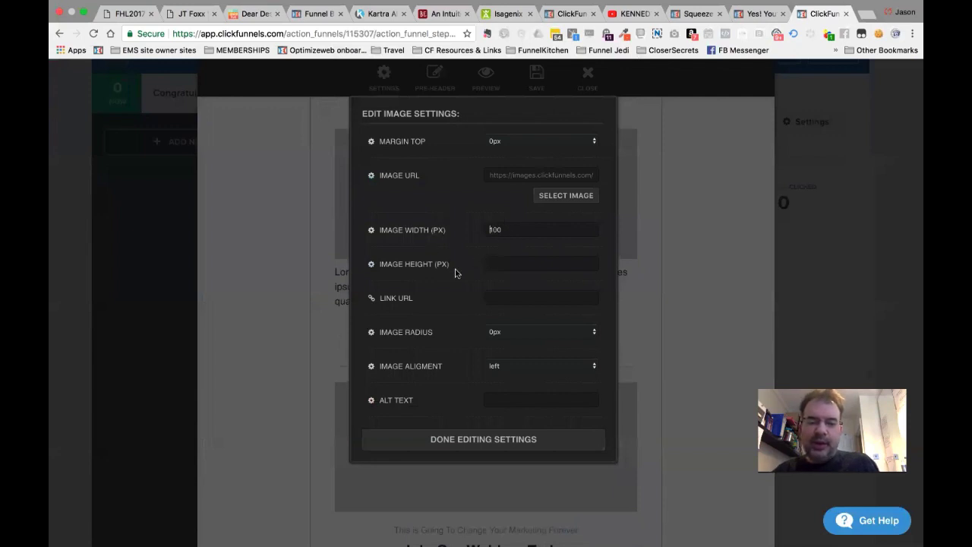
click(510, 263)
key(shift+Tab)
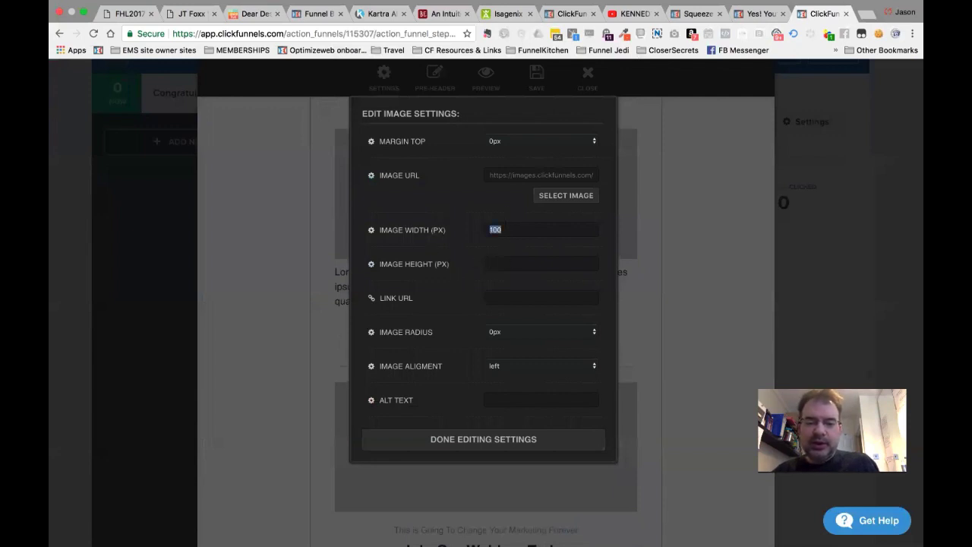
click(507, 262)
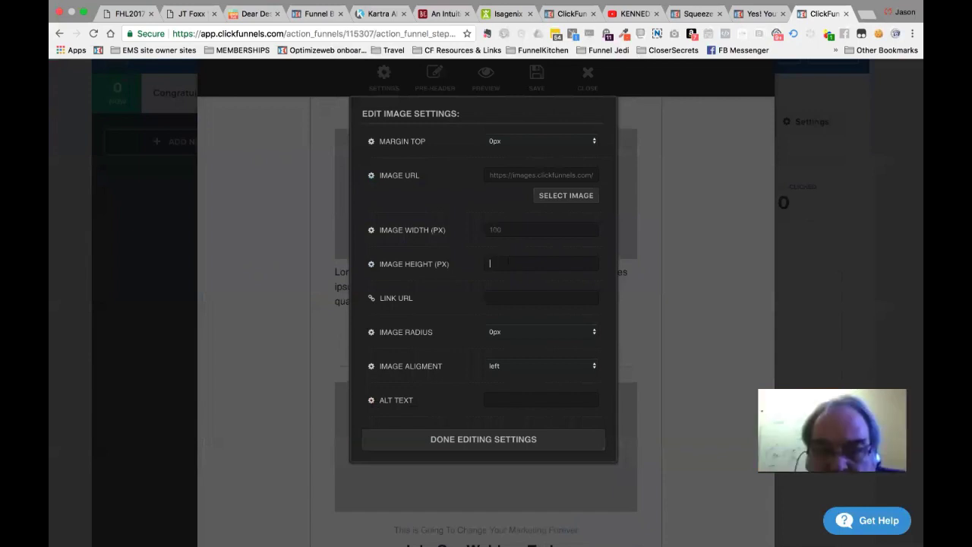
click(510, 231)
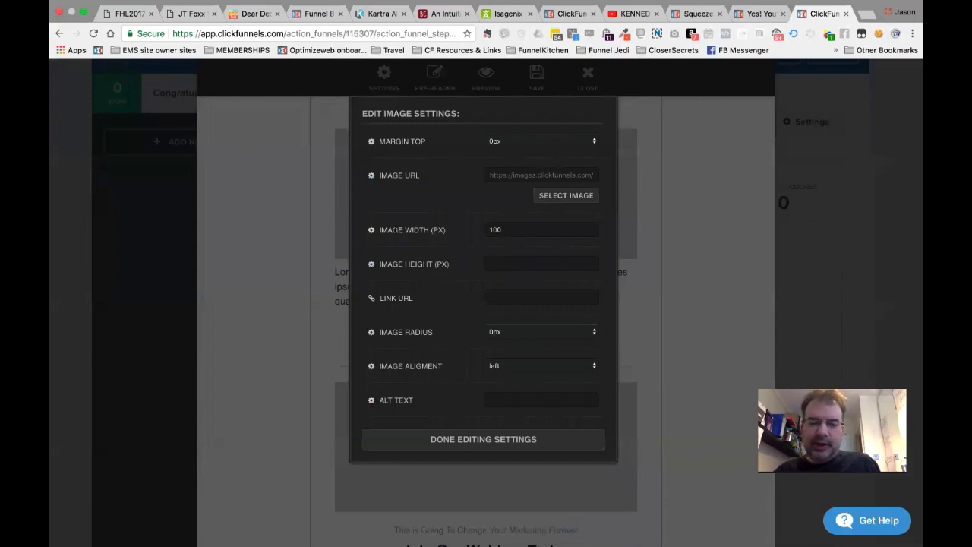
key(super+a)
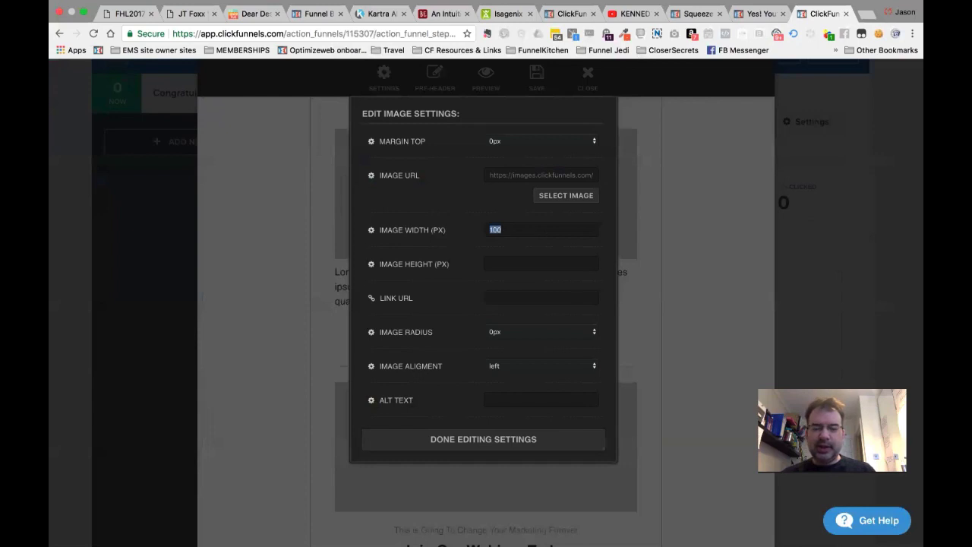
click(502, 217)
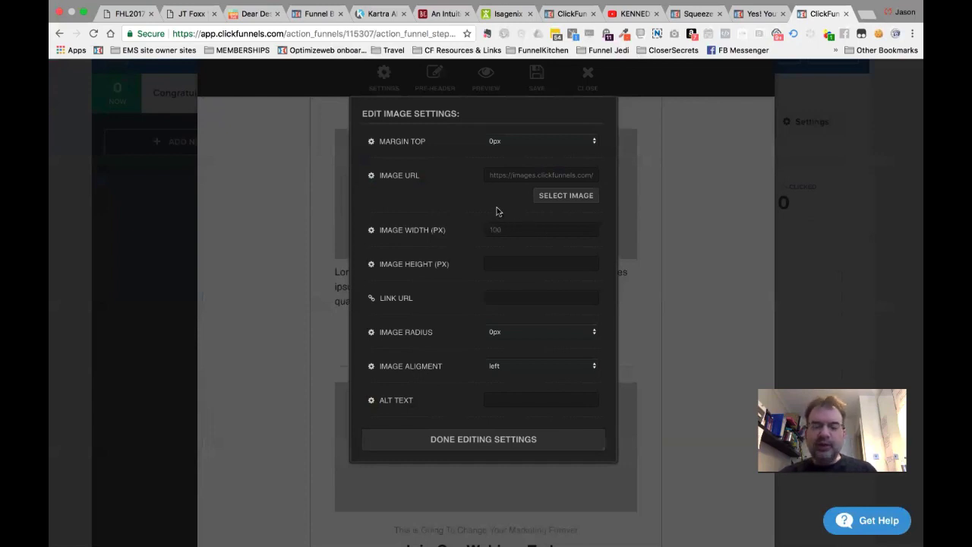
double_click(498, 229)
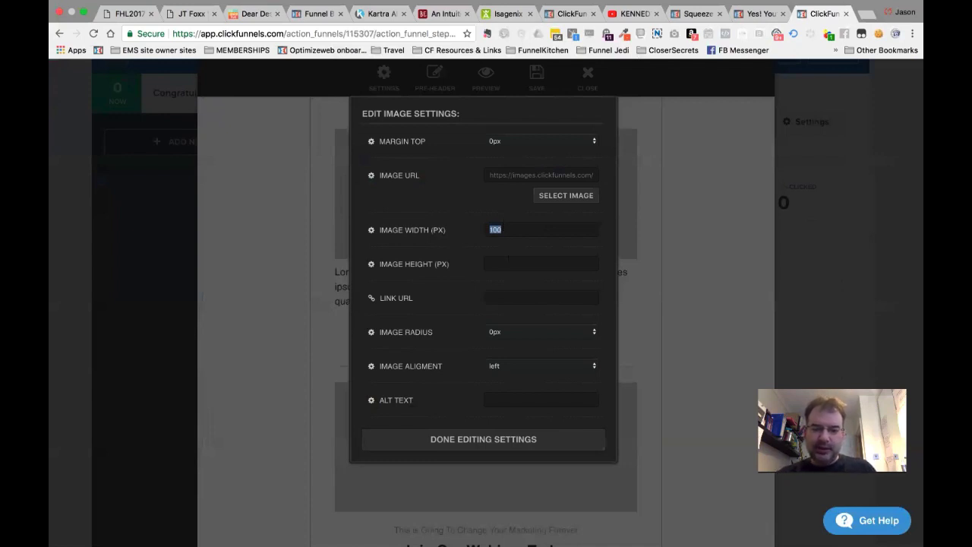
key(BackSpace)
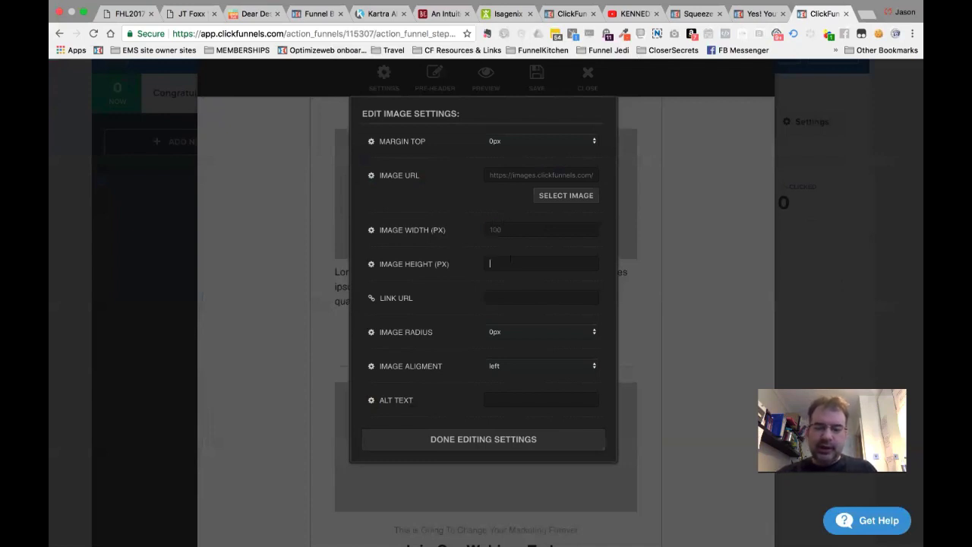
click(510, 261)
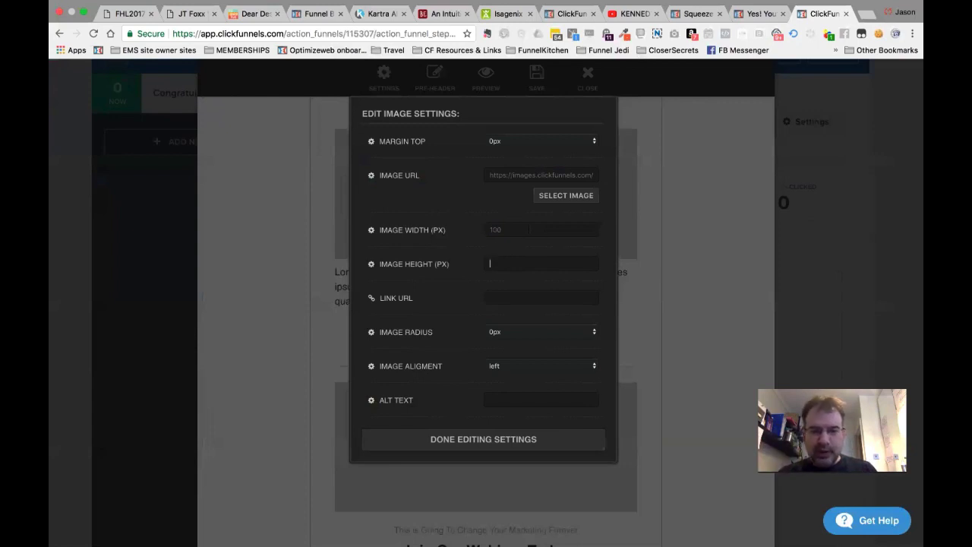
click(540, 230)
text(100)
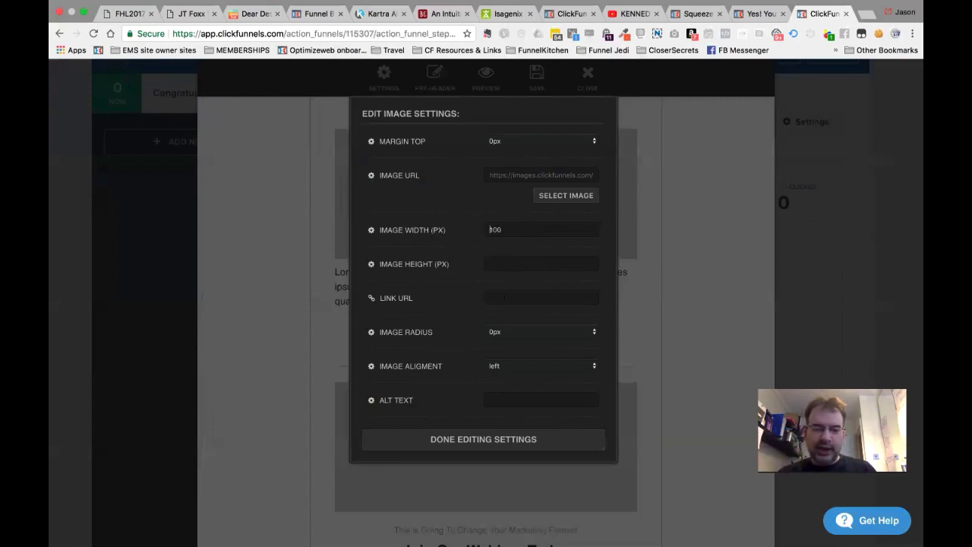
click(523, 331)
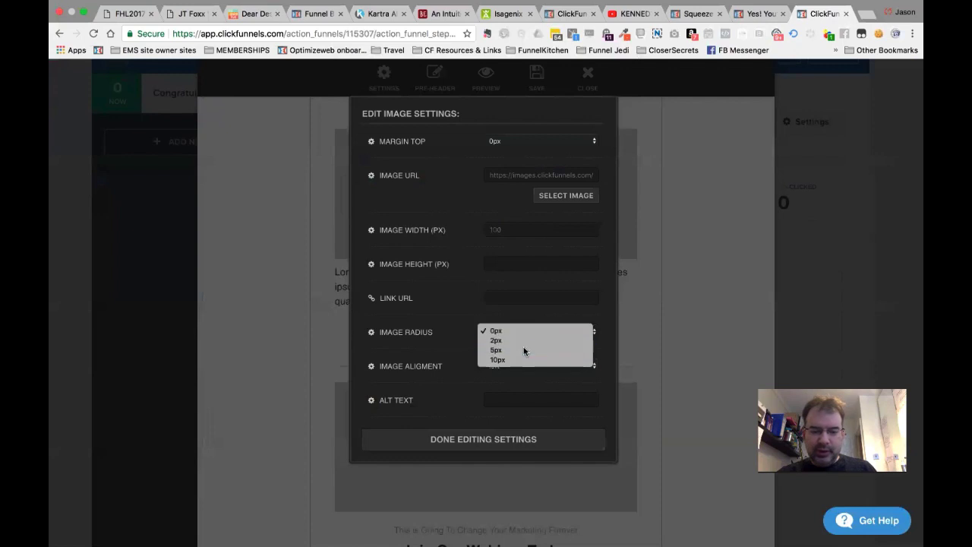
Center the image in its row and leave its link URL empty.
key(Escape)
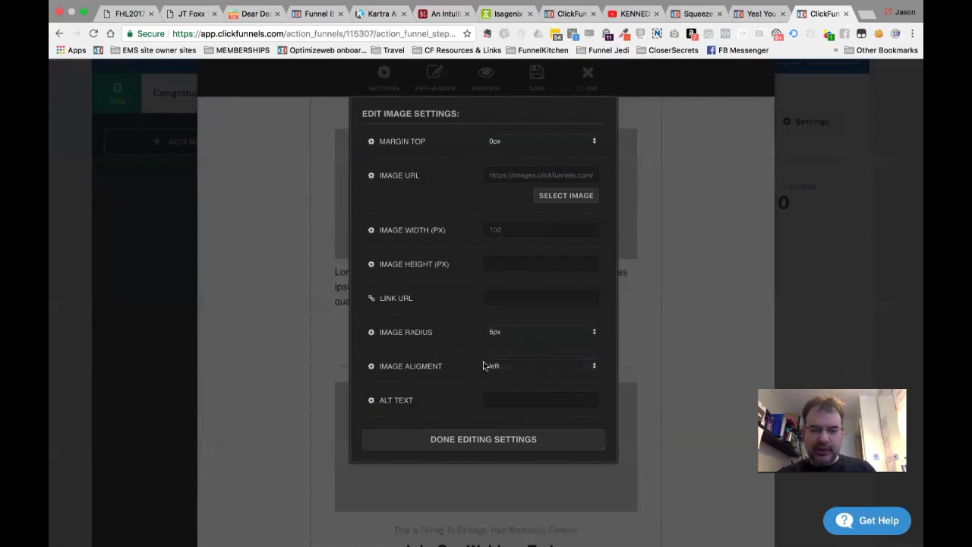
click(514, 371)
click(514, 375)
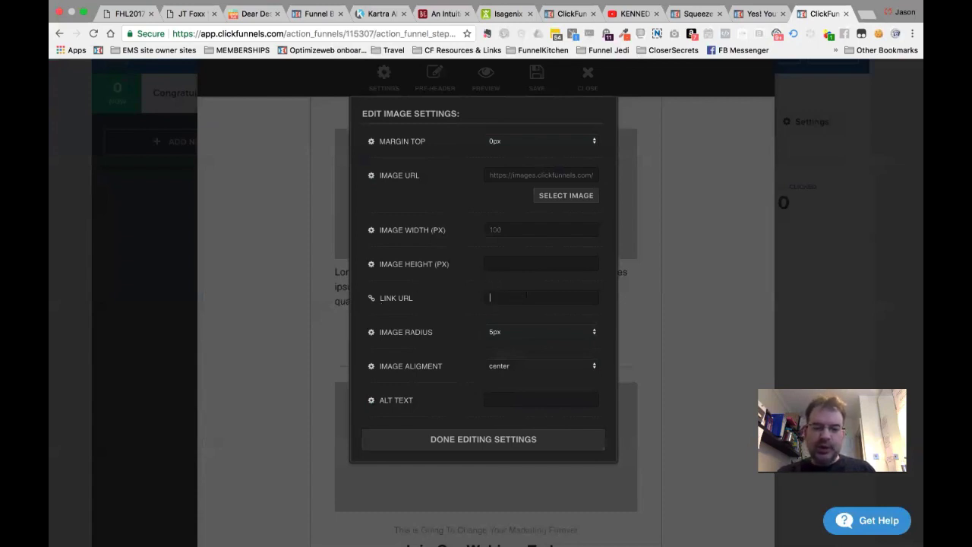
text(https://)
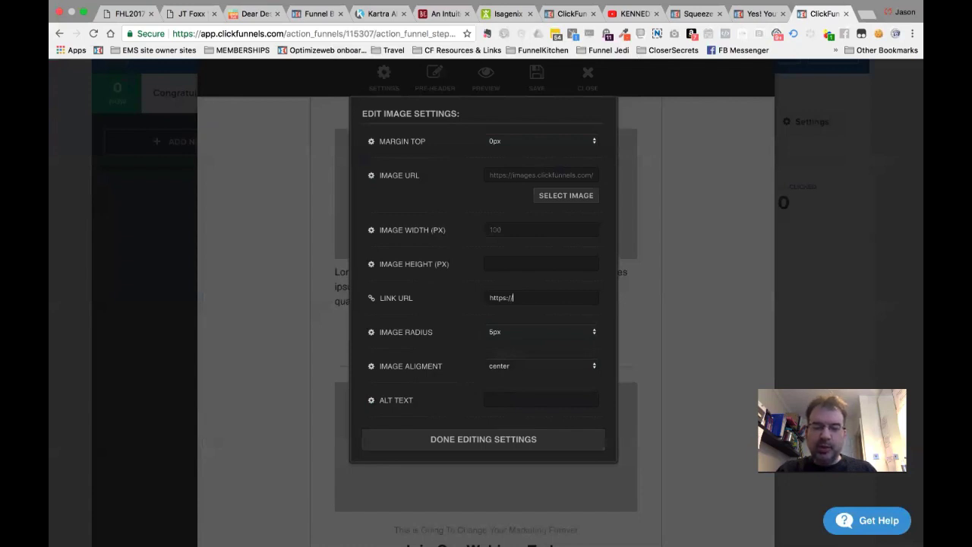
text(business)
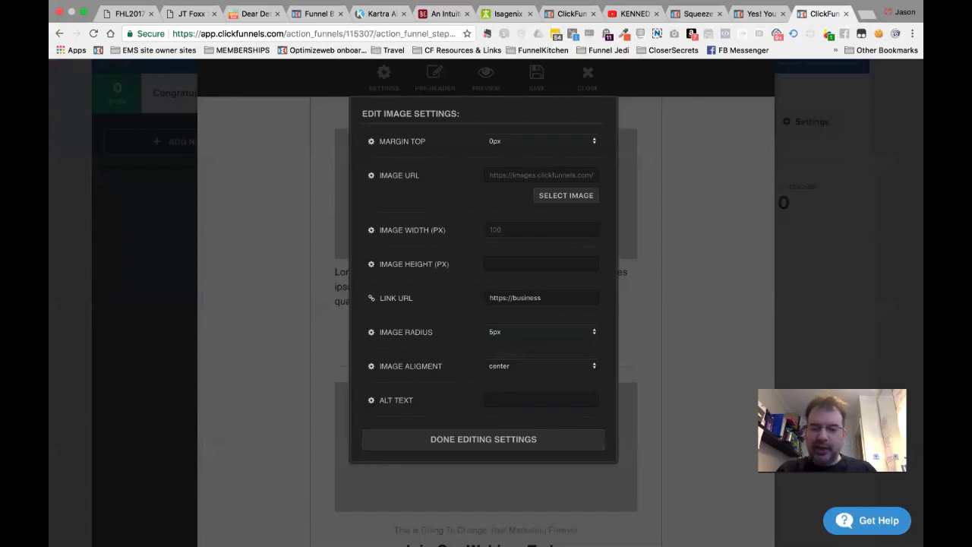
text(-)
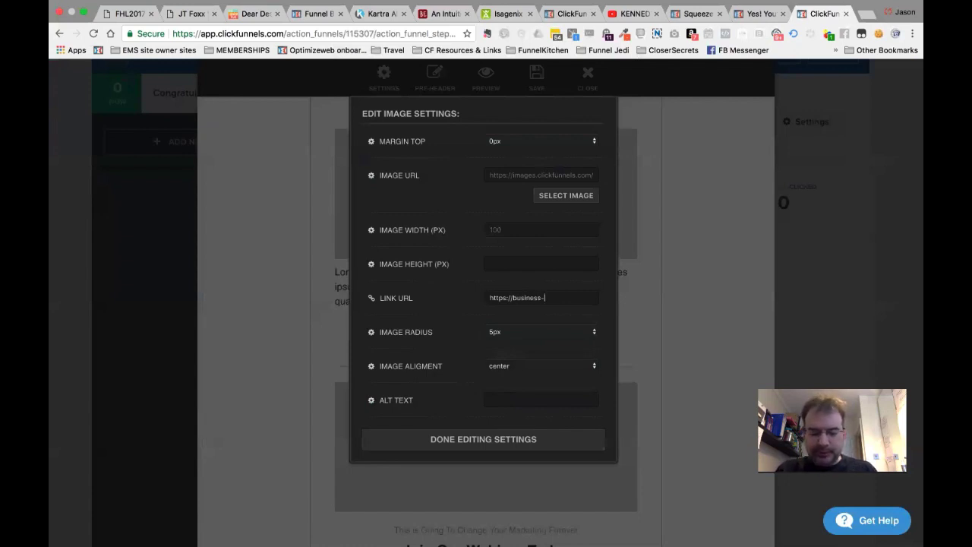
text(buildersystem)
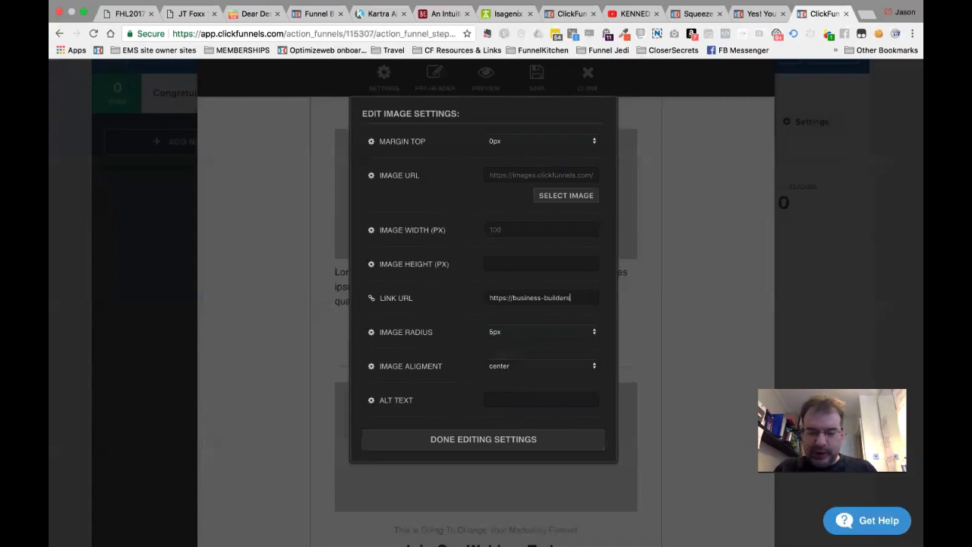
key(super+a)
key(BackSpace)
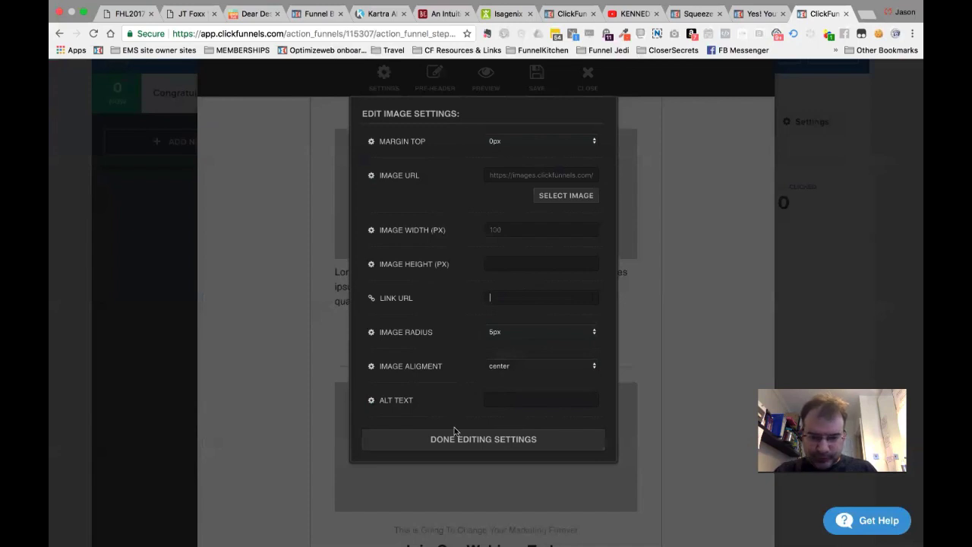
Give the image a 10px top margin and close its settings.
click(522, 143)
click(517, 169)
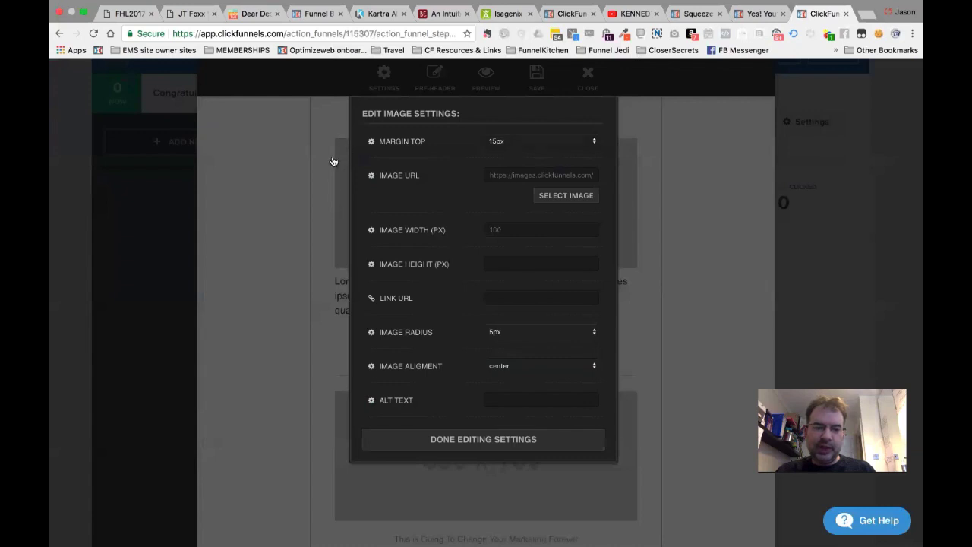
click(510, 143)
click(508, 179)
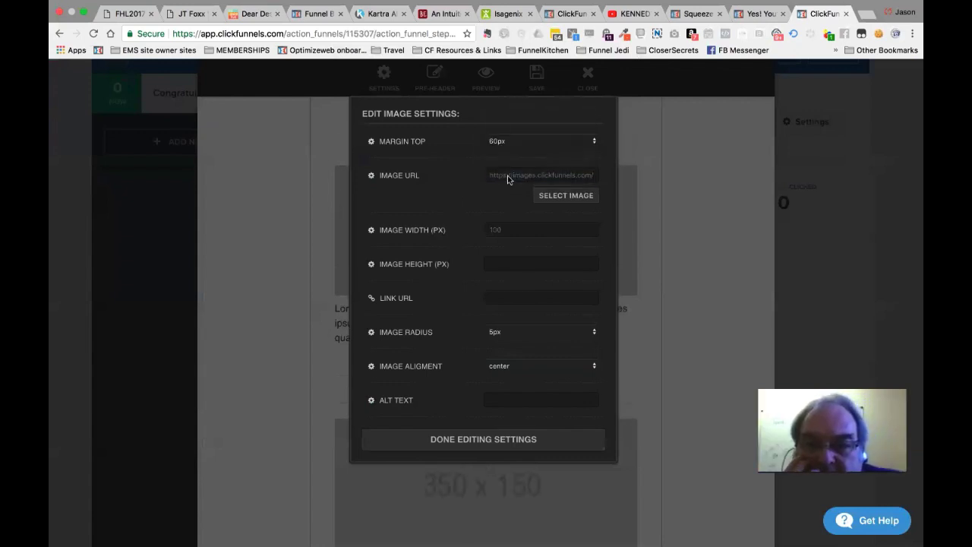
click(514, 142)
click(514, 73)
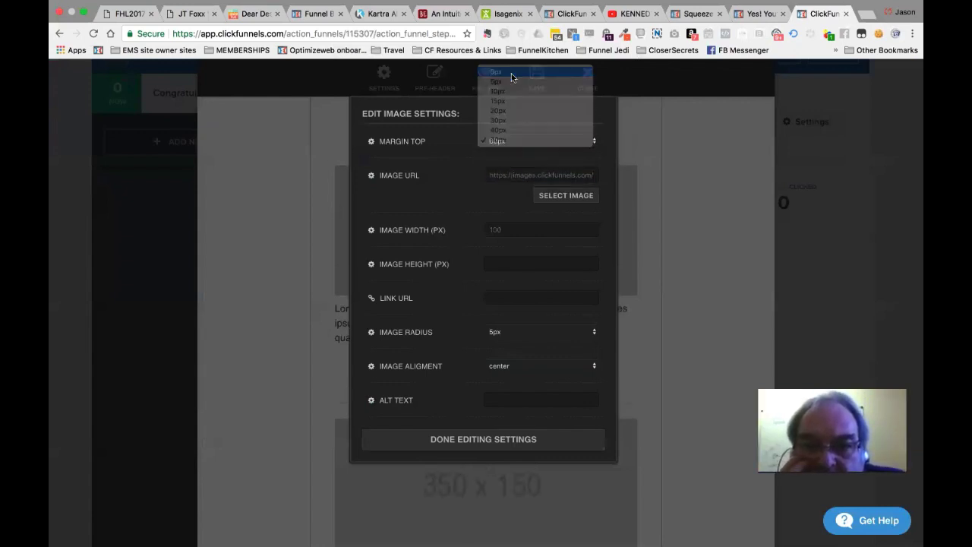
click(516, 145)
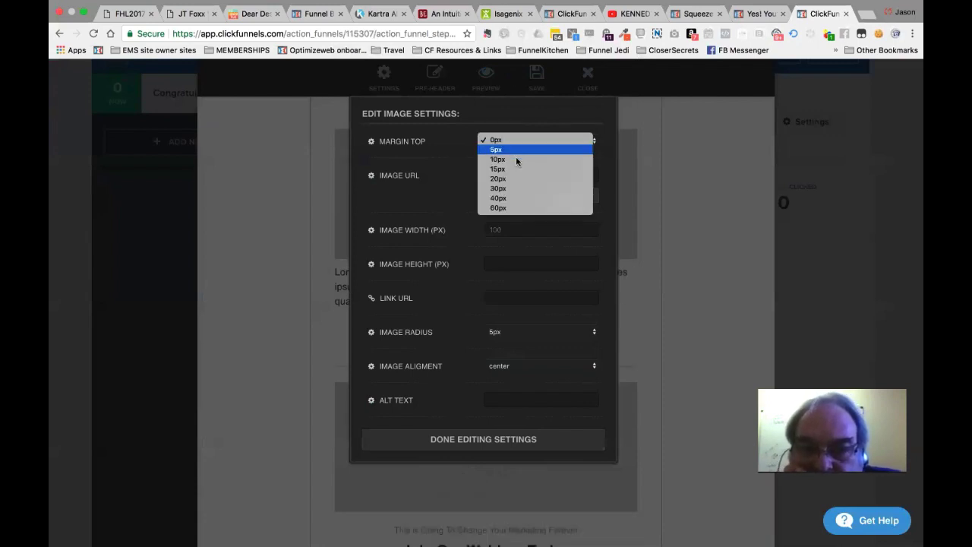
click(517, 158)
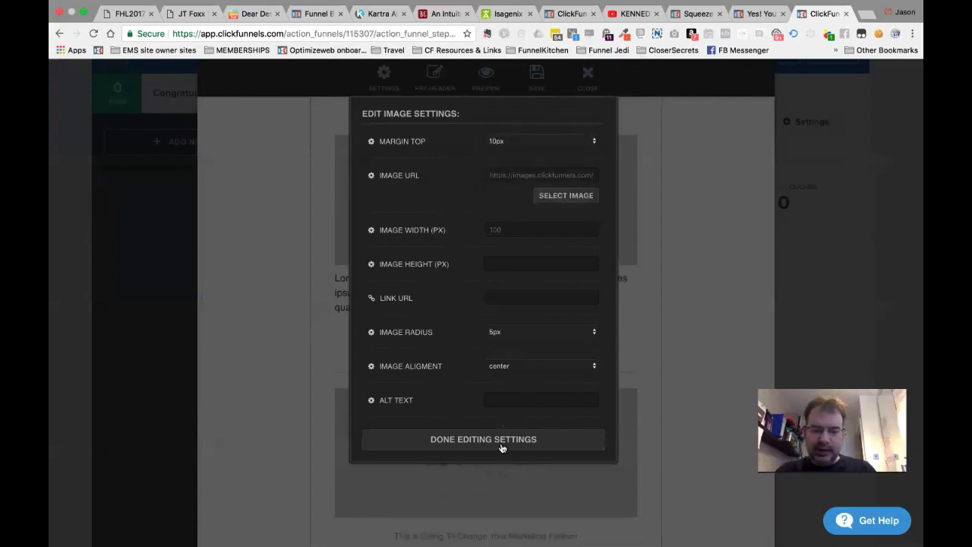
click(501, 444)
scroll(522, 237, up, 3)
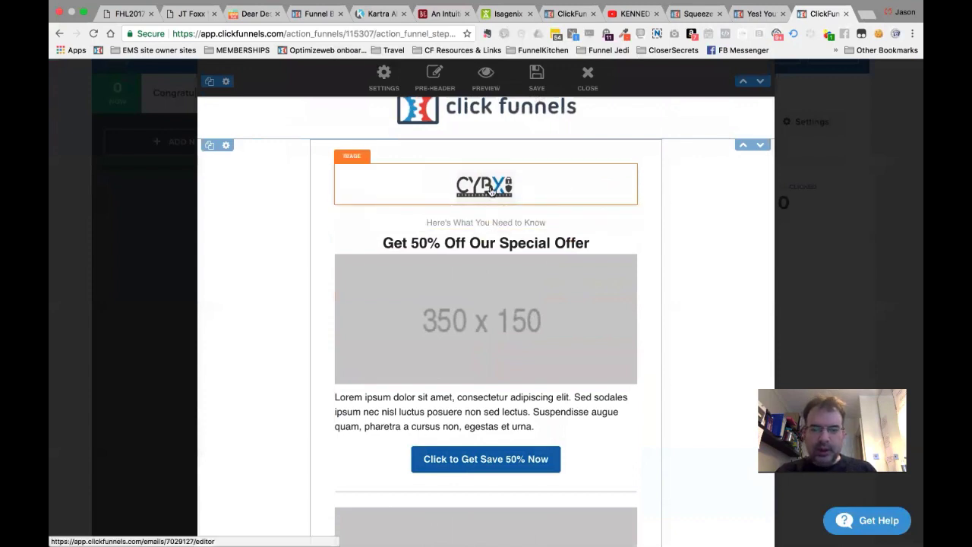
click(500, 465)
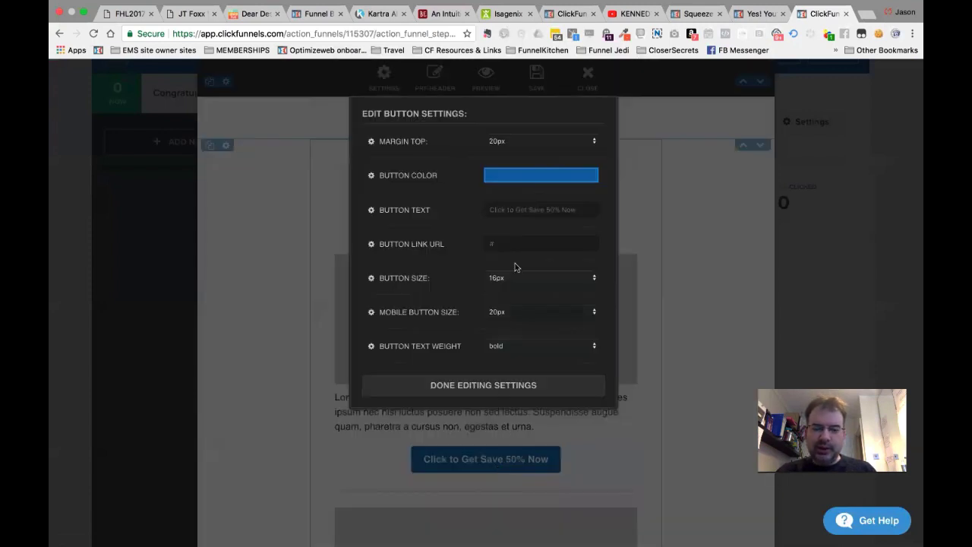
text(https://)
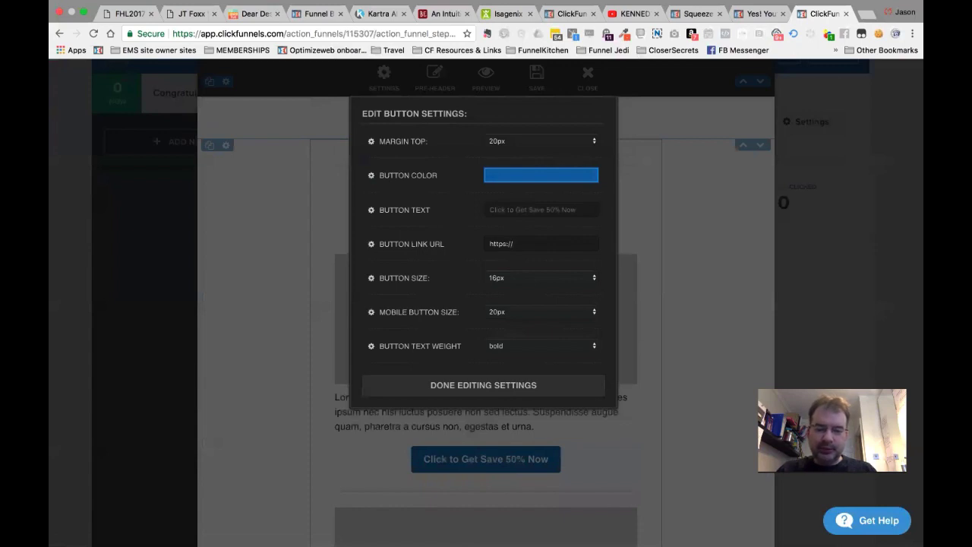
text(myorder)
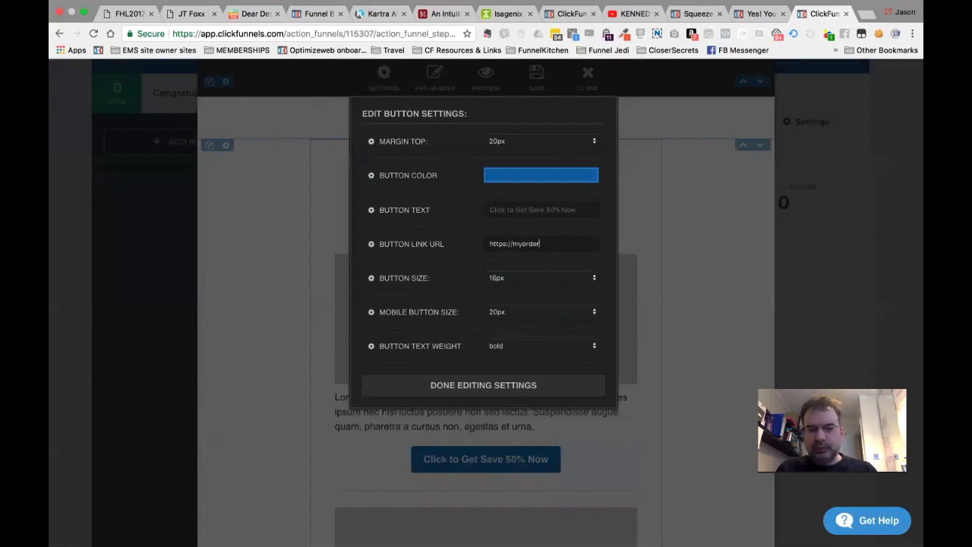
text(page.com)
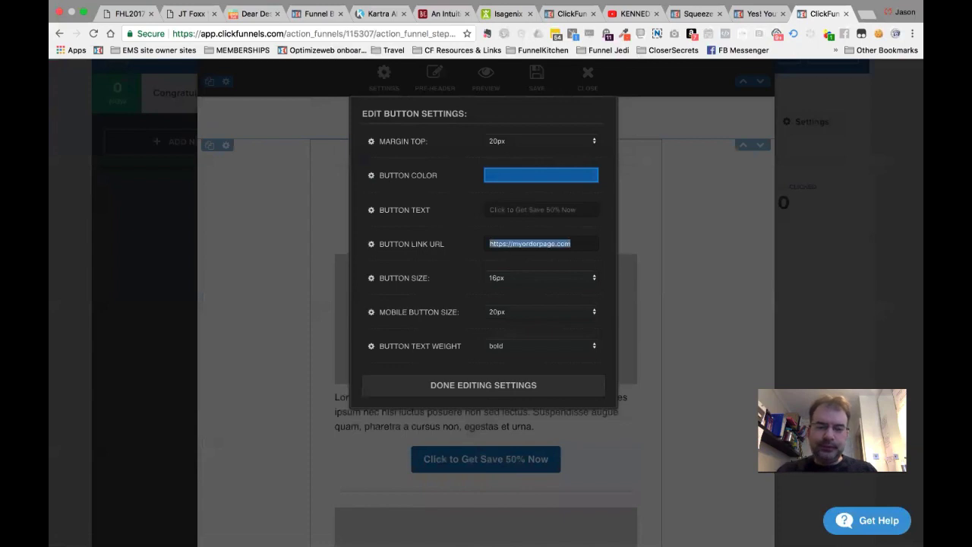
click(490, 387)
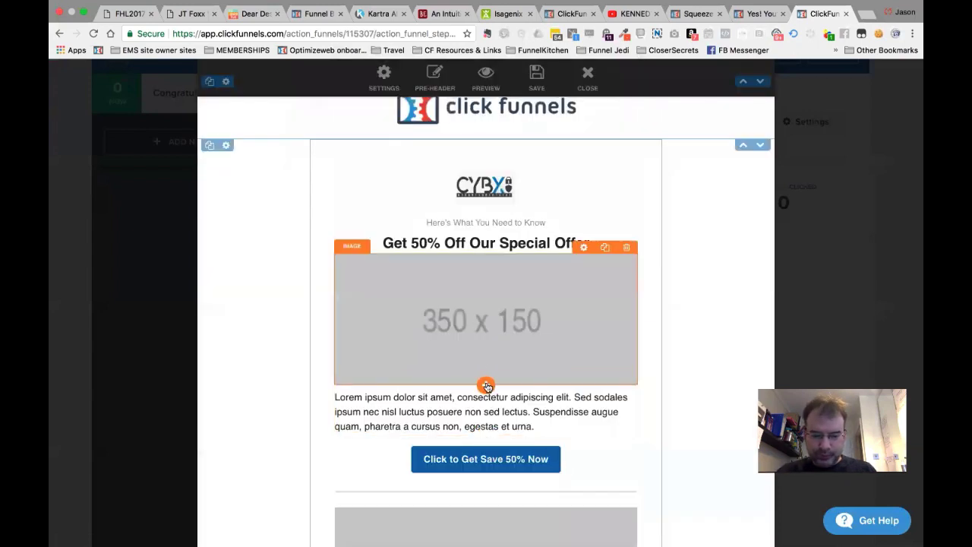
Insert a calendar date below the image set to December 25.
click(485, 385)
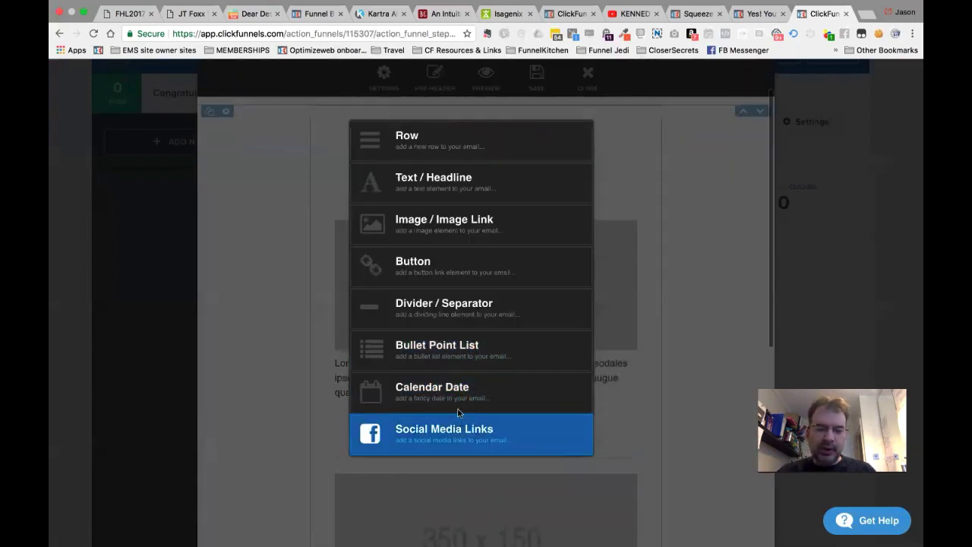
click(460, 393)
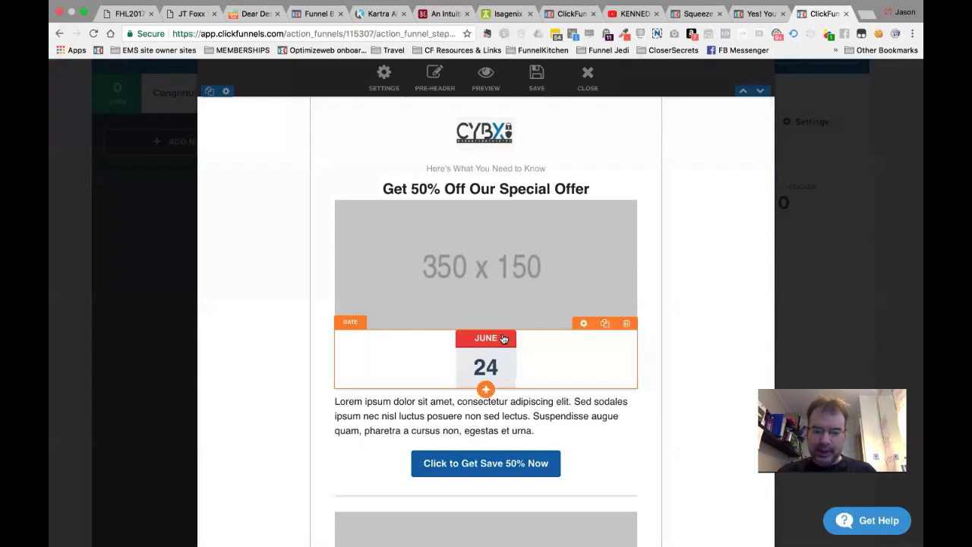
click(487, 363)
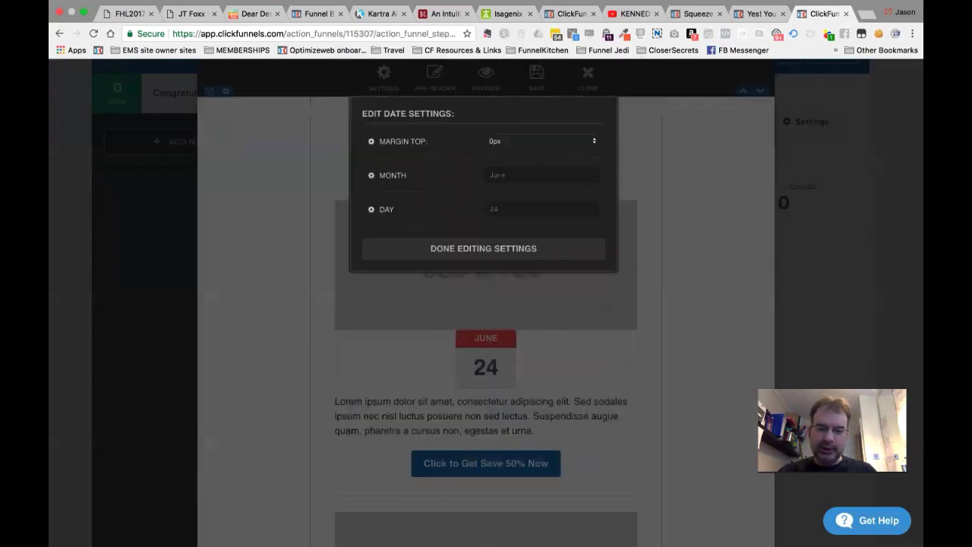
double_click(497, 175)
text(Deember)
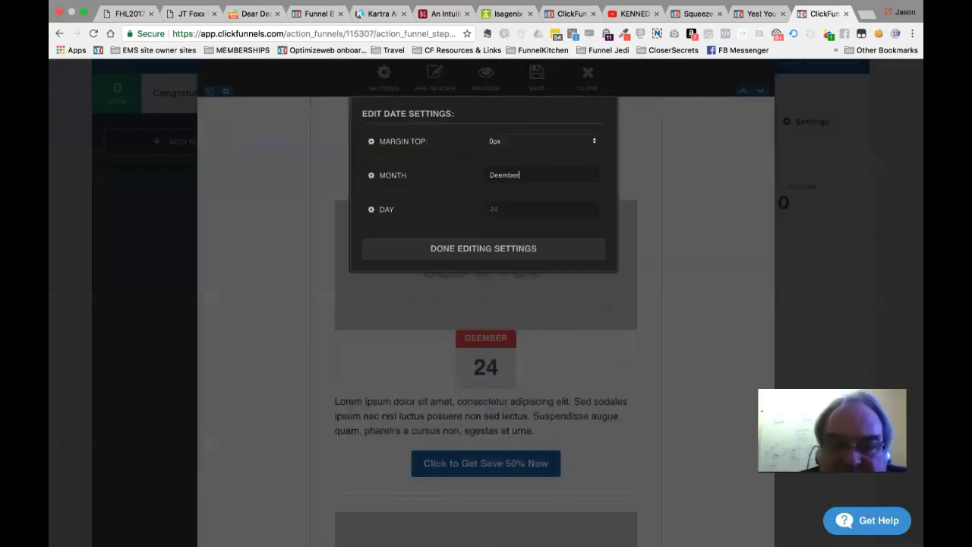
key(super+a)
text(December)
key(Tab)
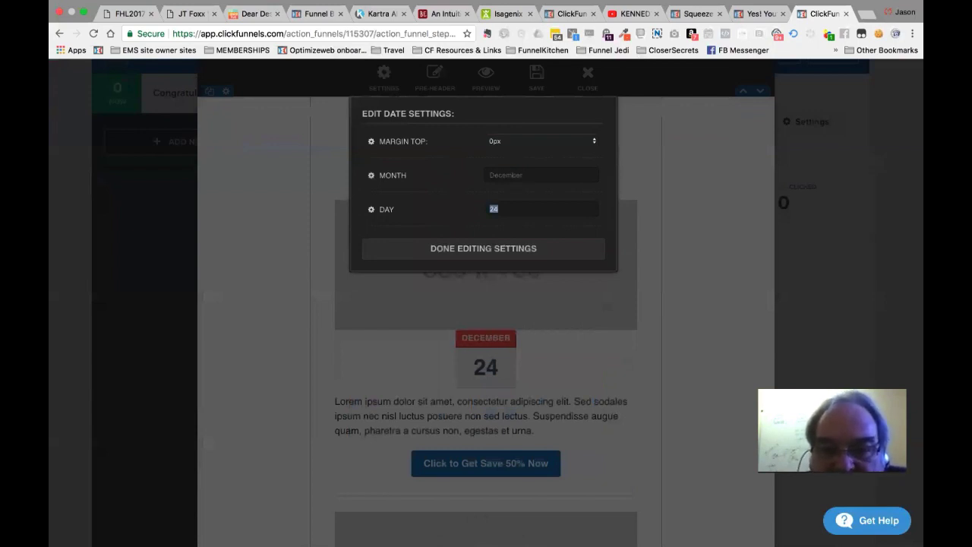
text(25)
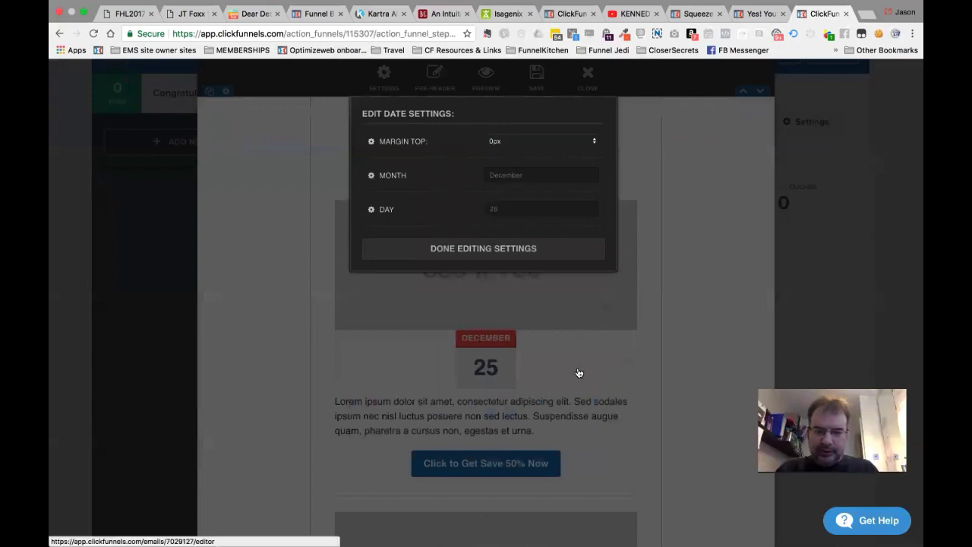
click(516, 403)
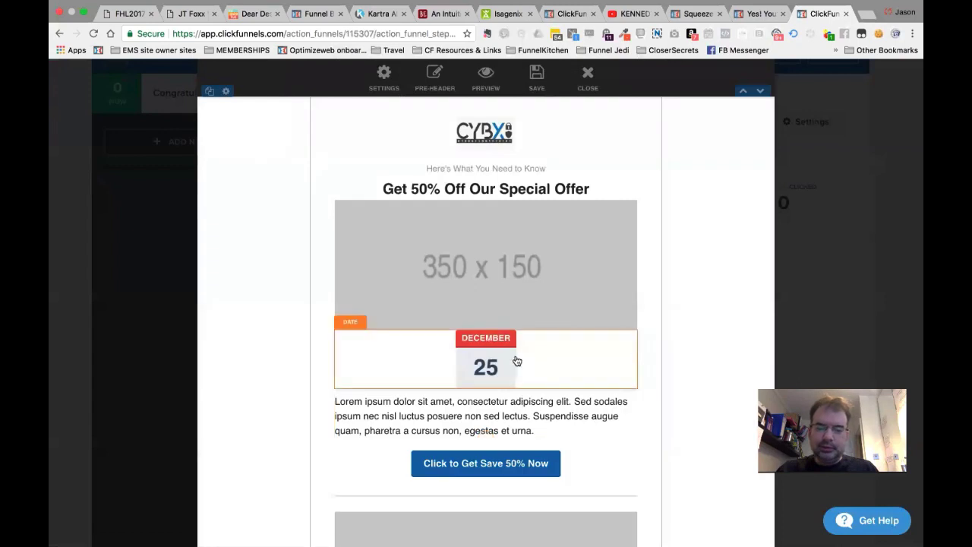
Add a divider and social media links below the date.
mouse_move(590, 341)
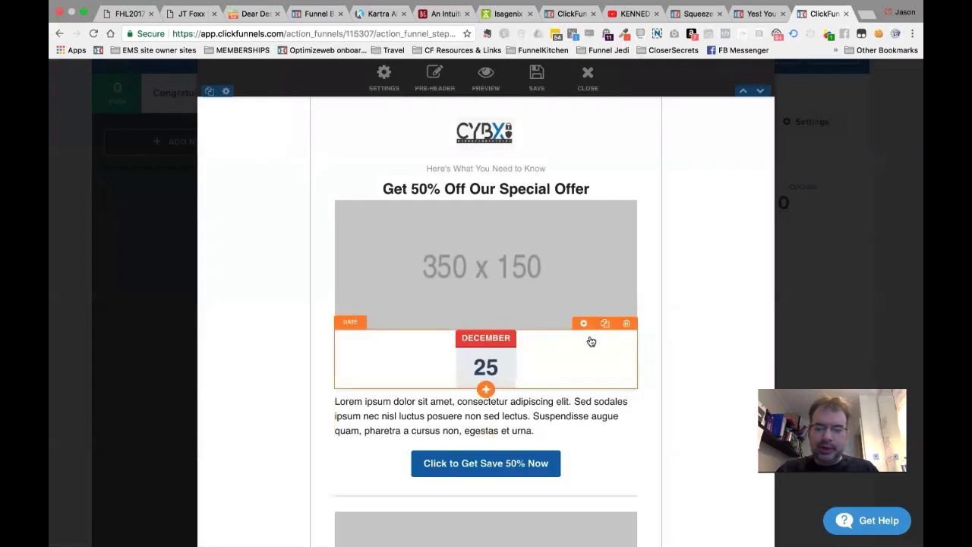
click(488, 388)
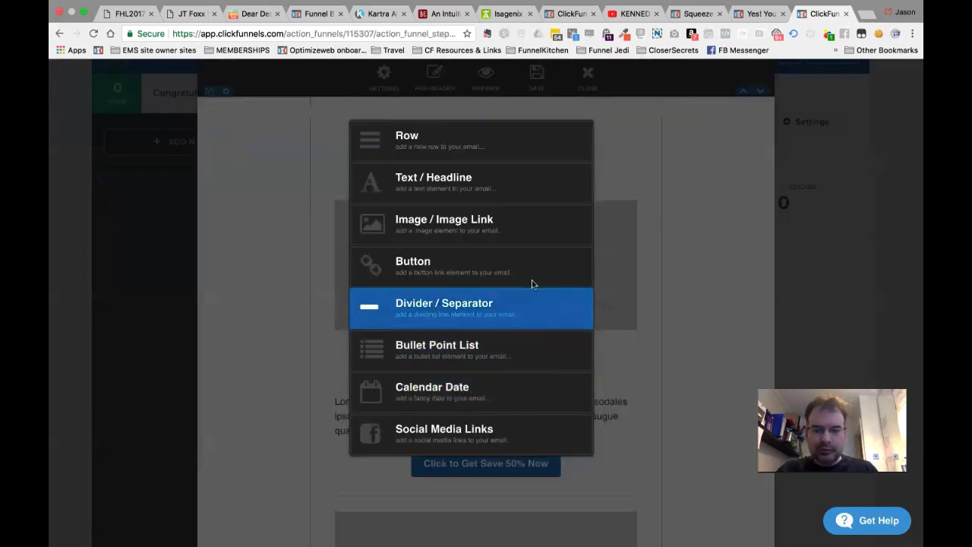
click(475, 316)
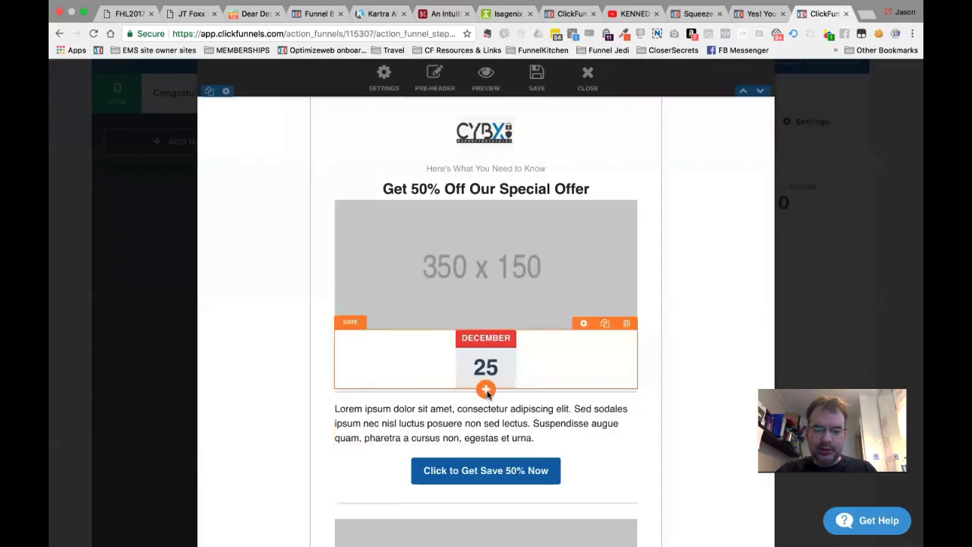
click(487, 394)
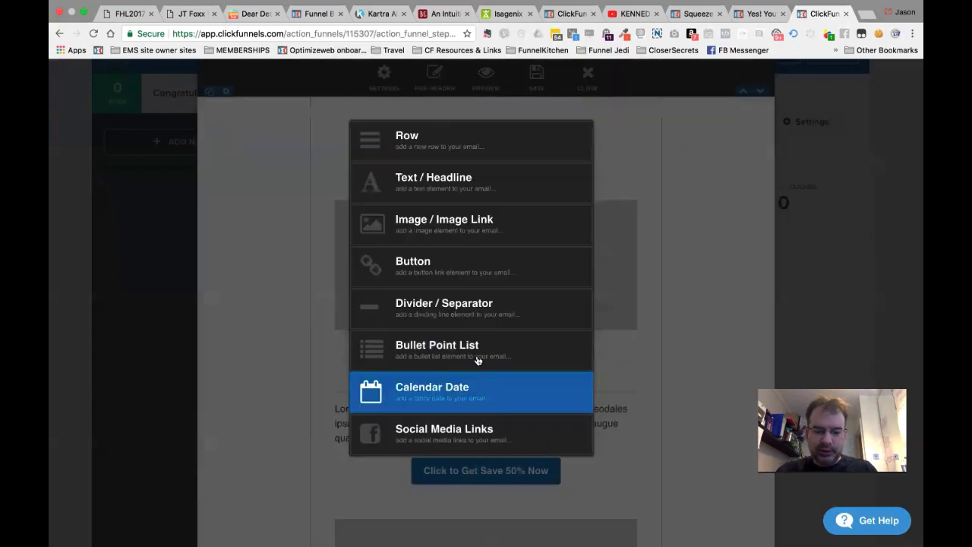
click(465, 441)
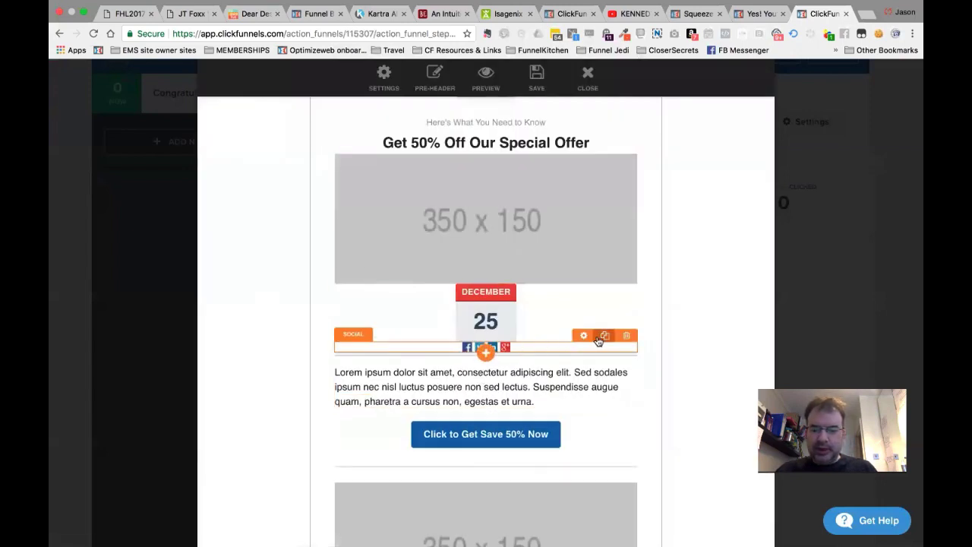
click(583, 336)
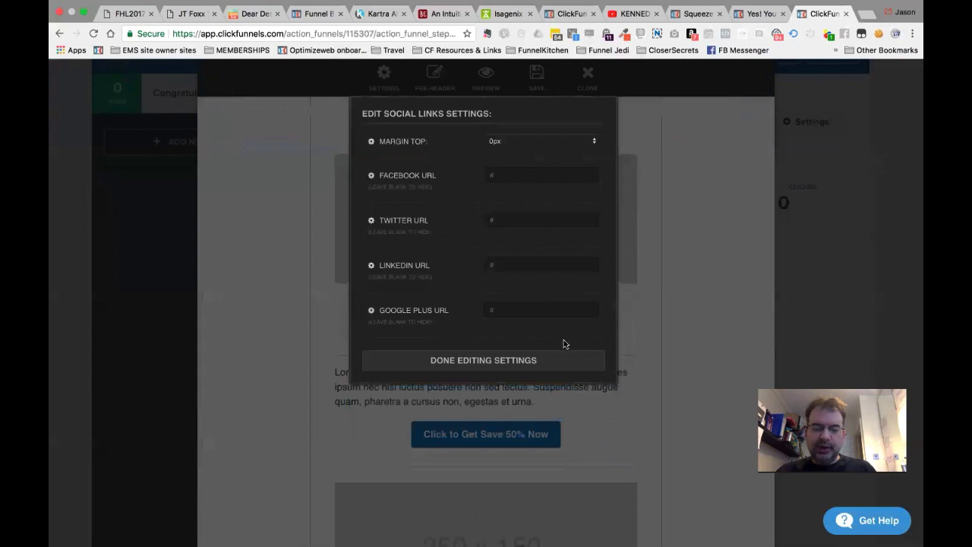
click(495, 357)
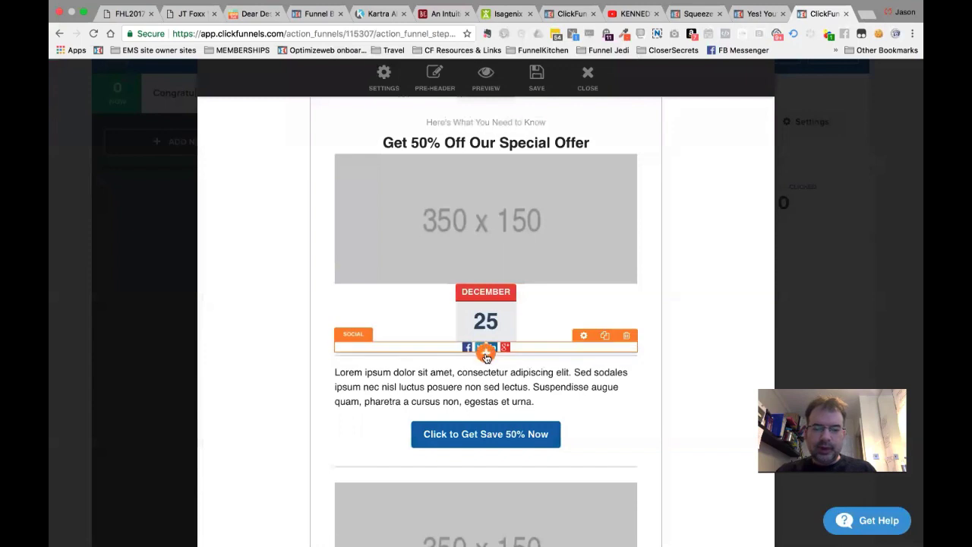
Add a text element reading 'MY AWESOME HEADLINE'.
click(486, 354)
click(449, 189)
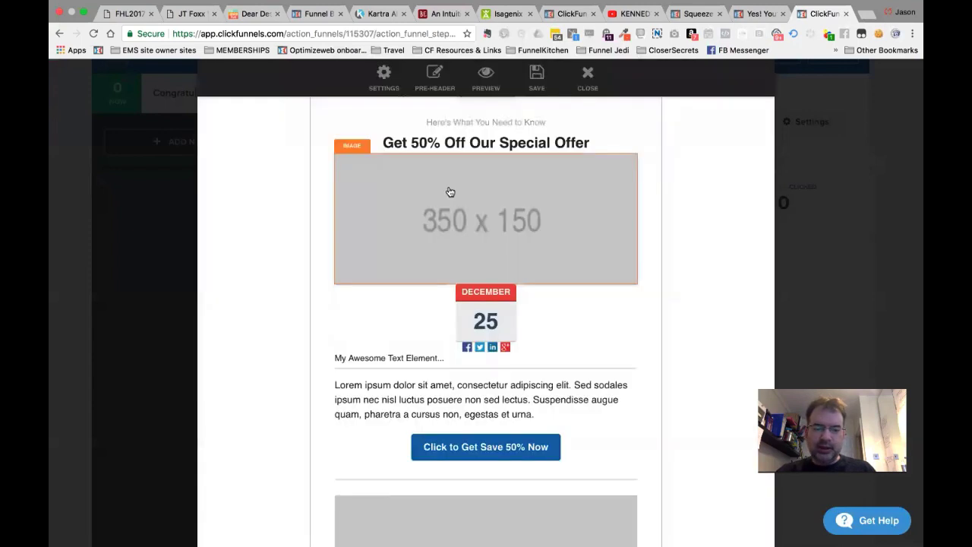
triple_click(410, 365)
text(MY A)
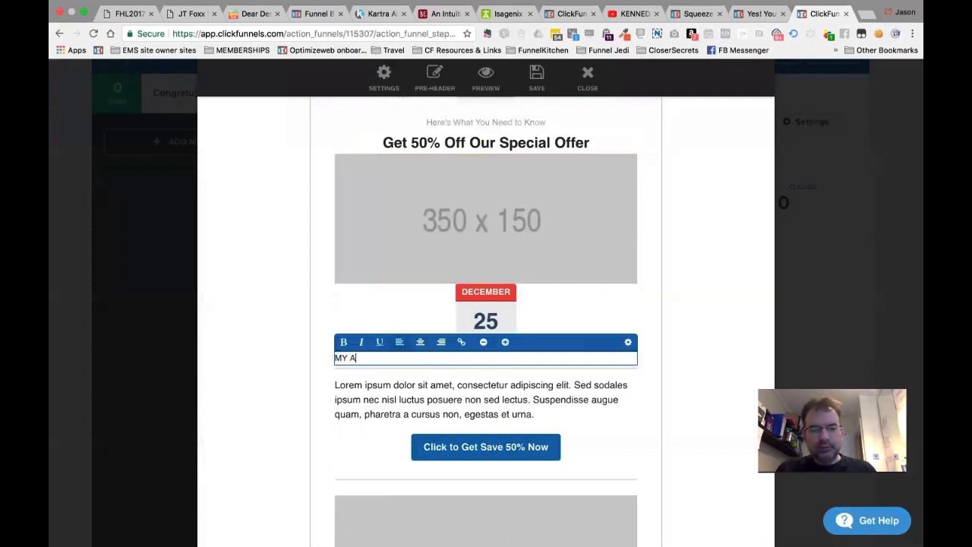
text(WESOME HEADLINE)
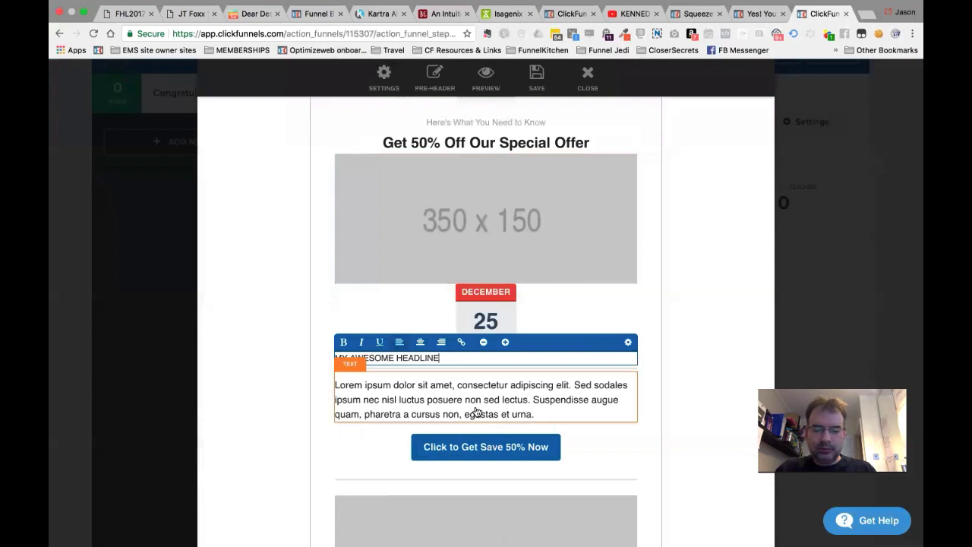
click(304, 377)
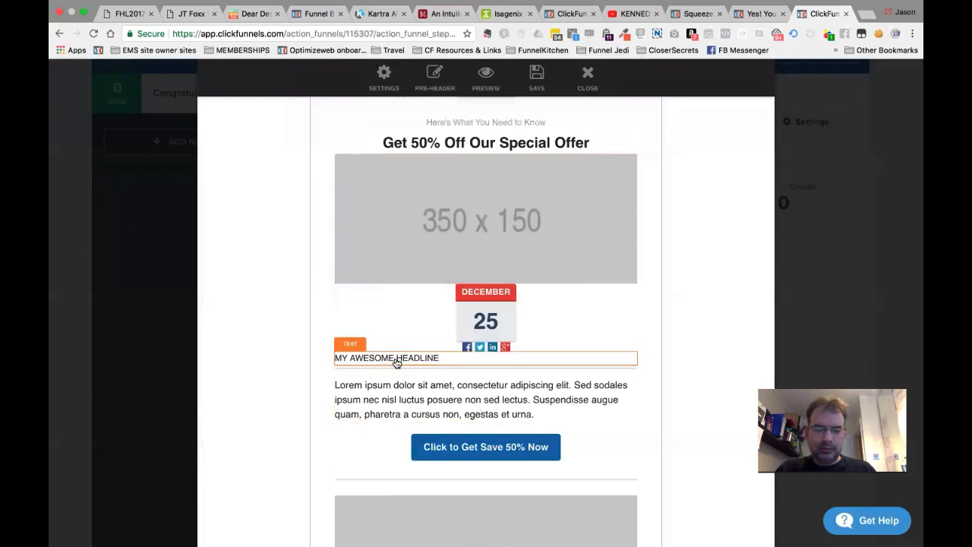
click(486, 370)
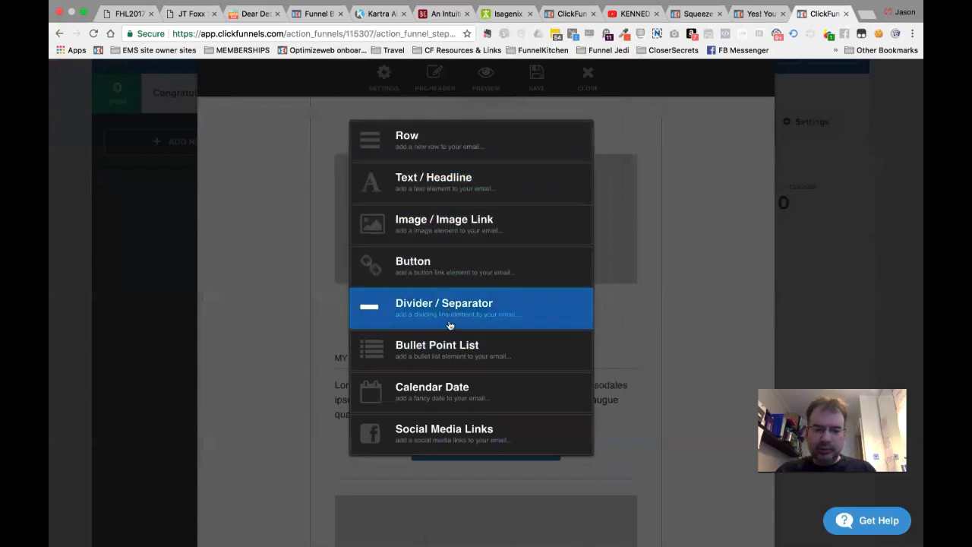
Add a button under the headline labelled 'YES! I want this right now!' with an empty link address.
click(457, 282)
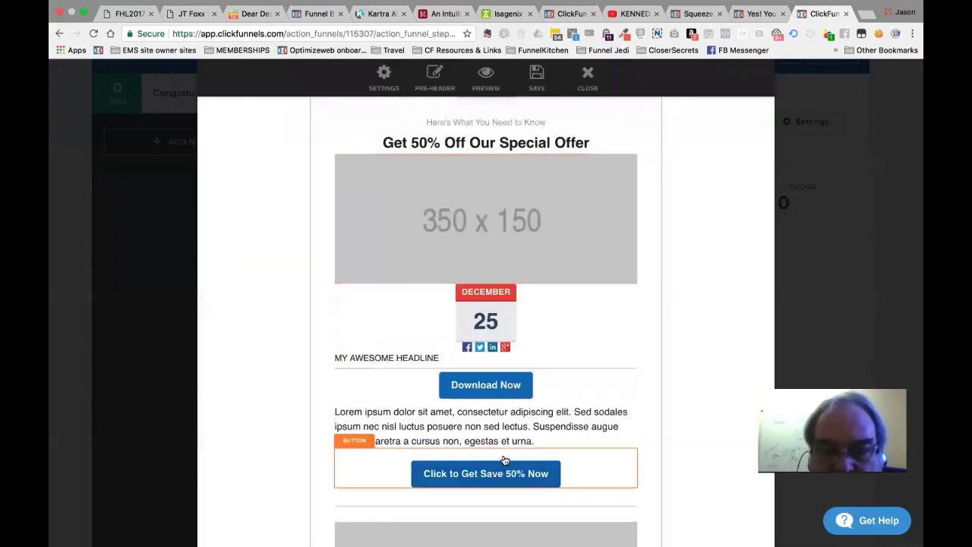
click(486, 391)
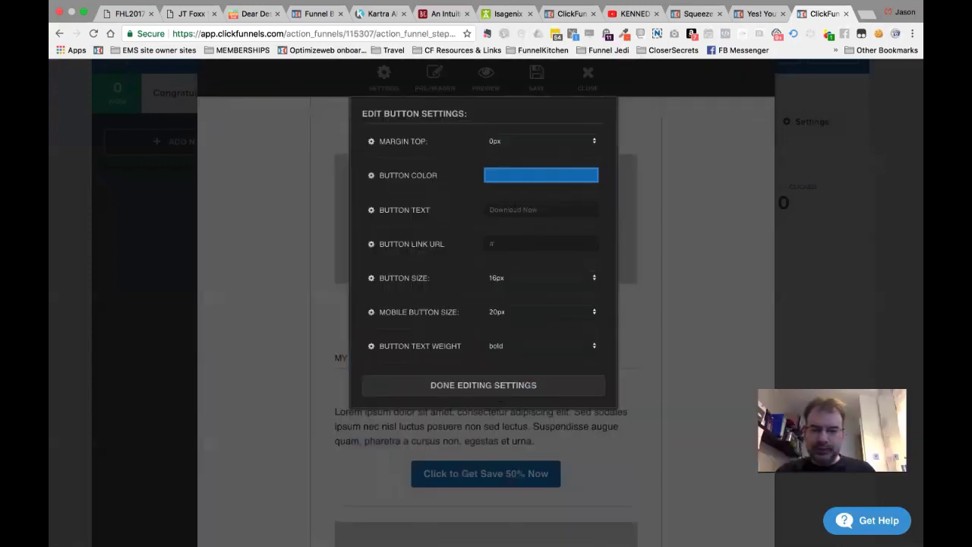
triple_click(515, 209)
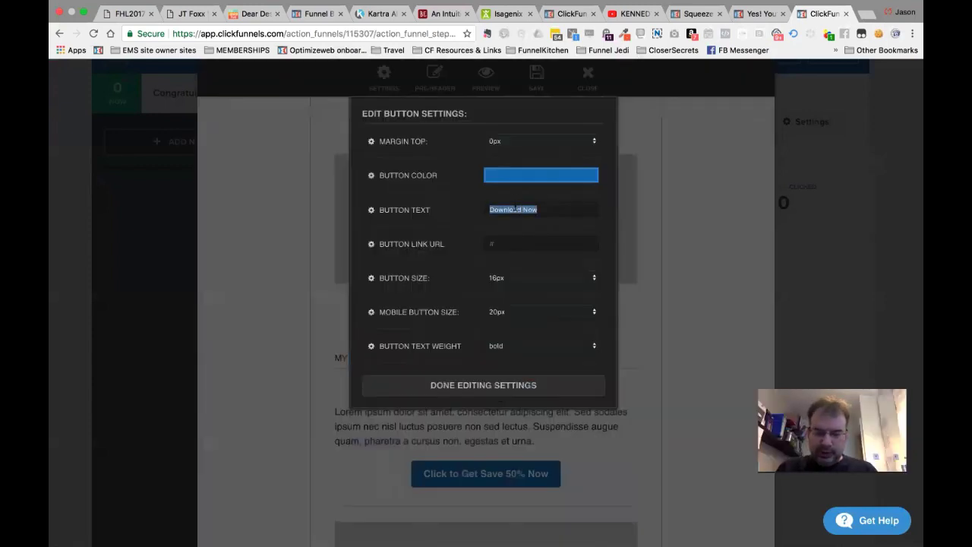
text(YES! I want this right now!)
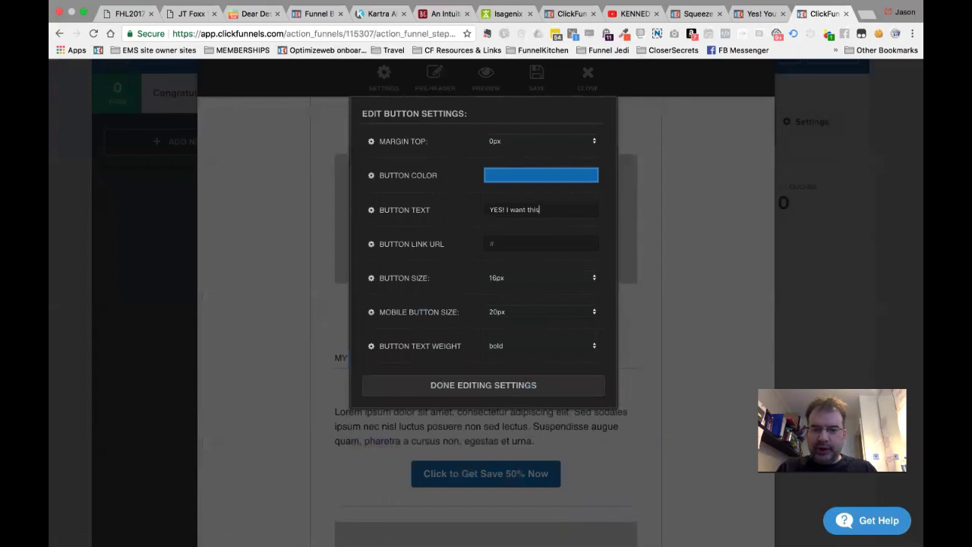
triple_click(516, 242)
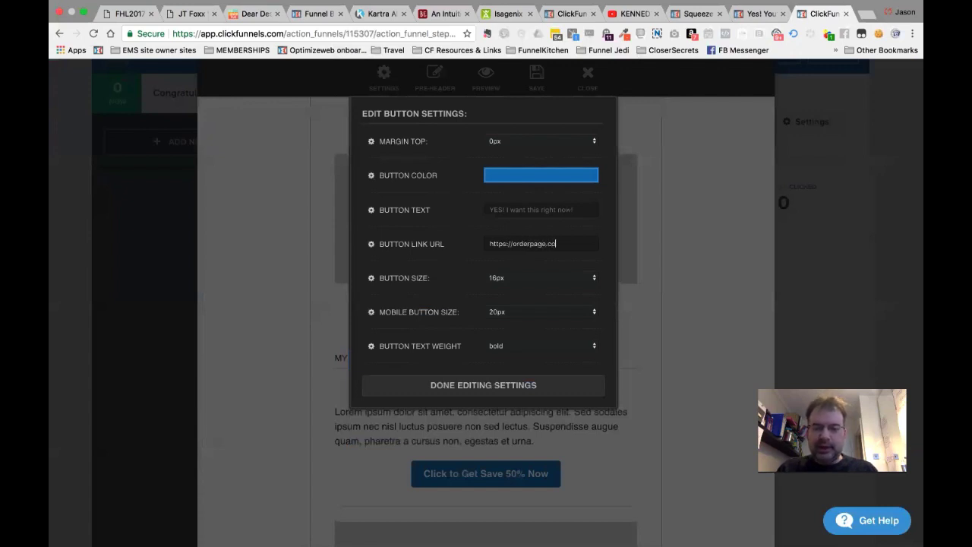
key(super+a)
key(BackSpace)
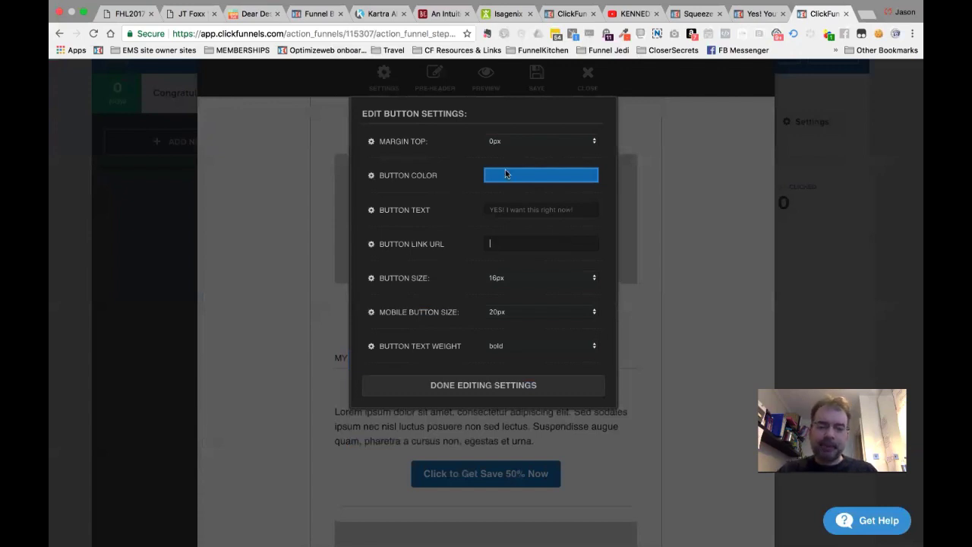
Set the button size to 20px, mobile size 12px, and top margin 15px.
click(524, 279)
click(524, 314)
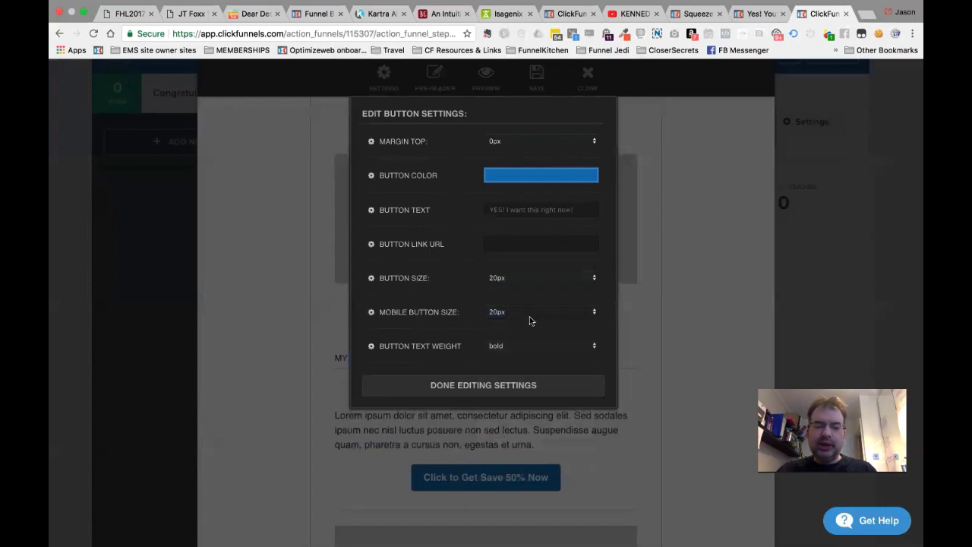
click(530, 321)
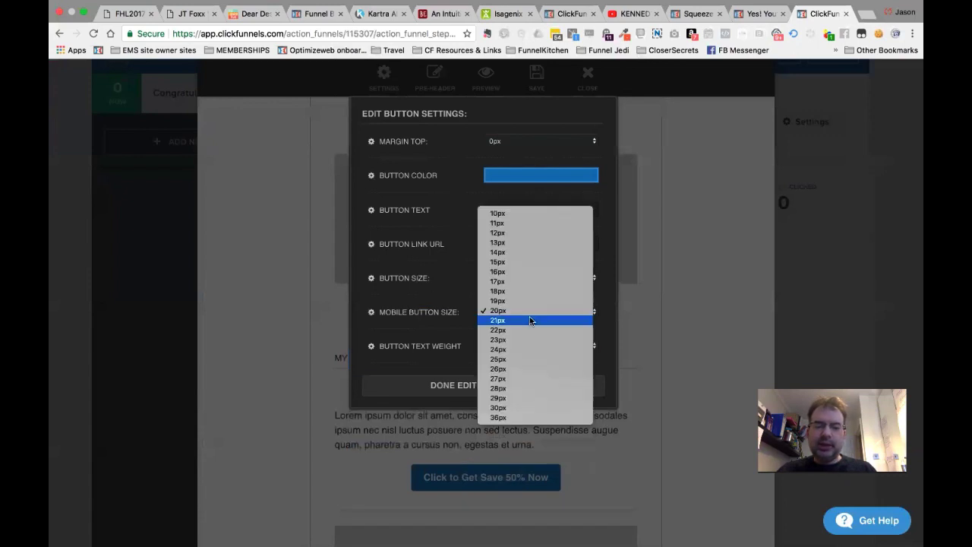
click(509, 233)
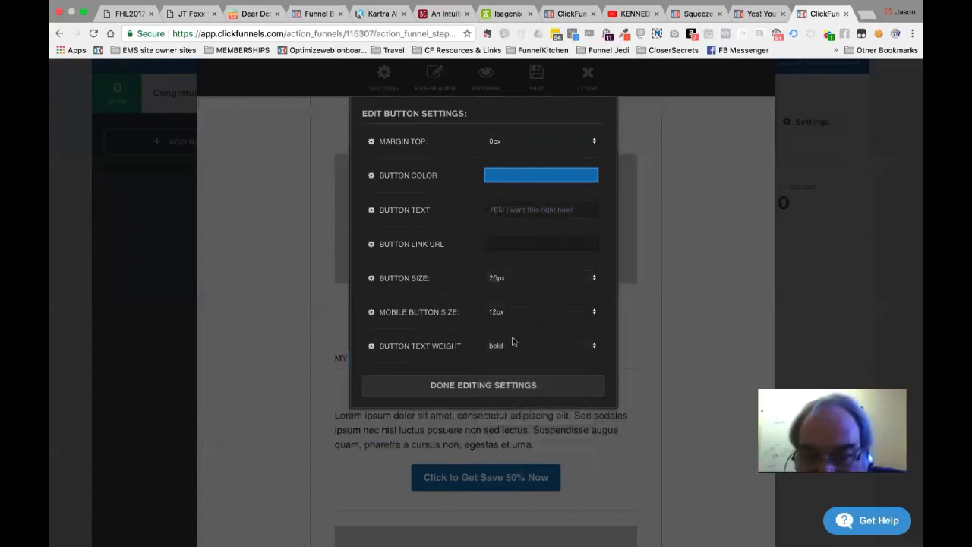
click(497, 142)
click(504, 169)
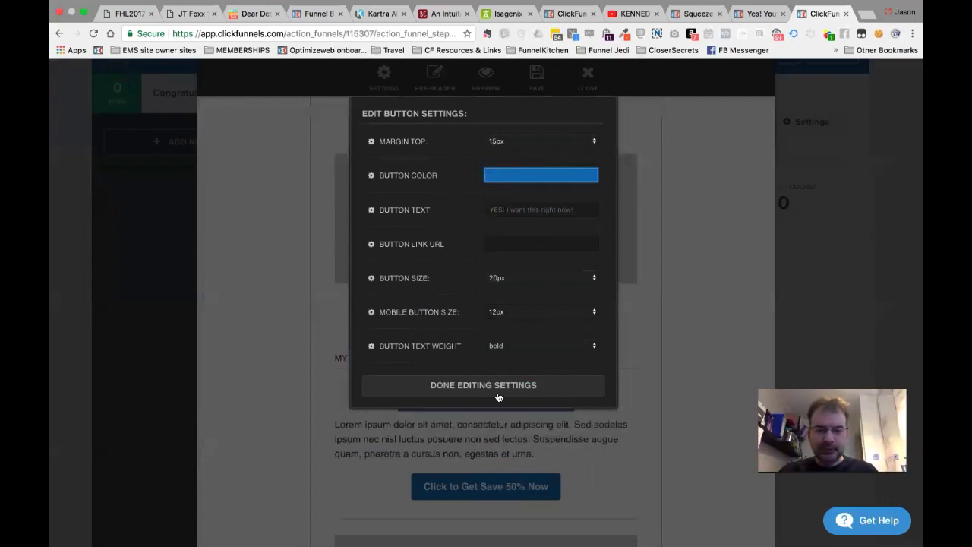
Give the button a semi-transparent dark gold/brown colour and finish its settings.
click(511, 176)
click(591, 204)
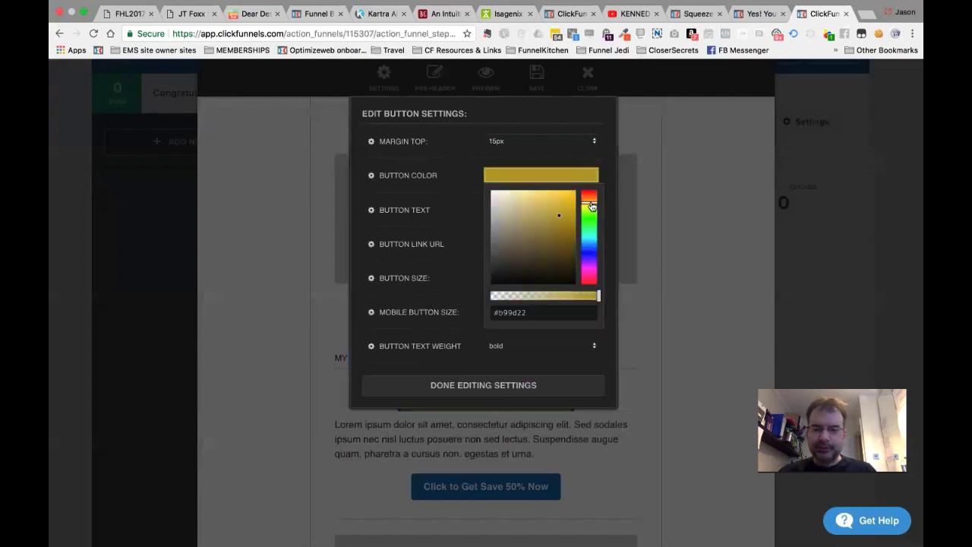
mouse_move(591, 204)
mouse_down()
mouse_move(574, 199)
mouse_move(574, 230)
mouse_up()
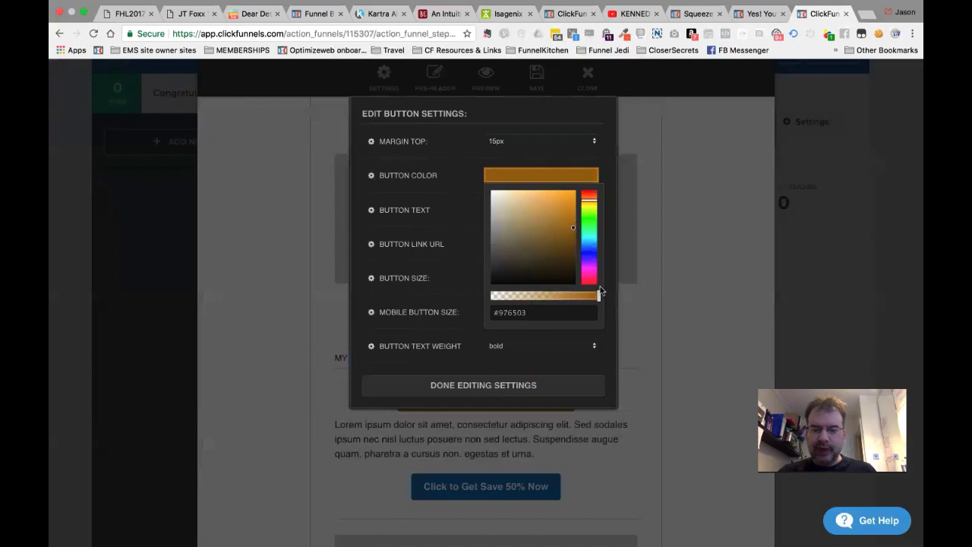
mouse_move(599, 296)
mouse_down()
mouse_move(540, 298)
mouse_move(606, 300)
mouse_up()
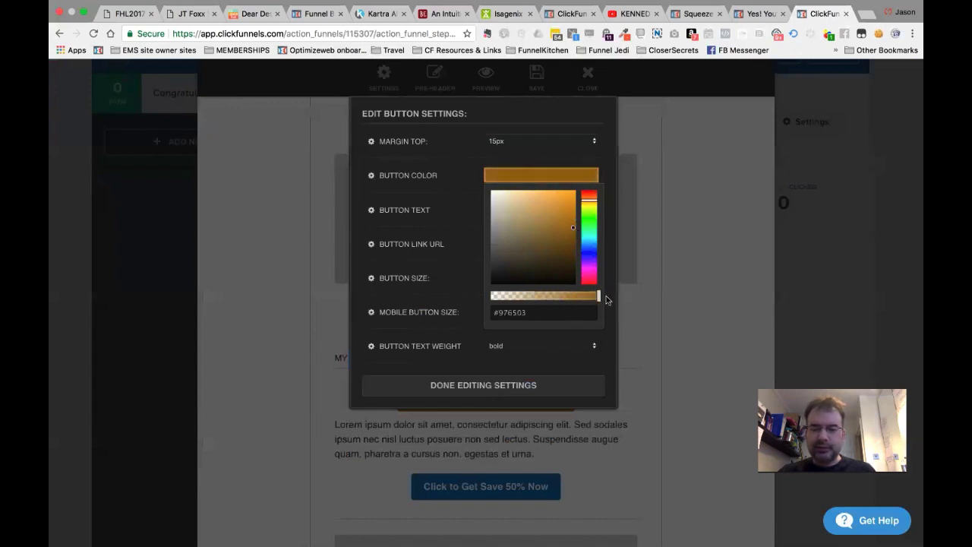
click(510, 384)
scroll(715, 281, up, 3)
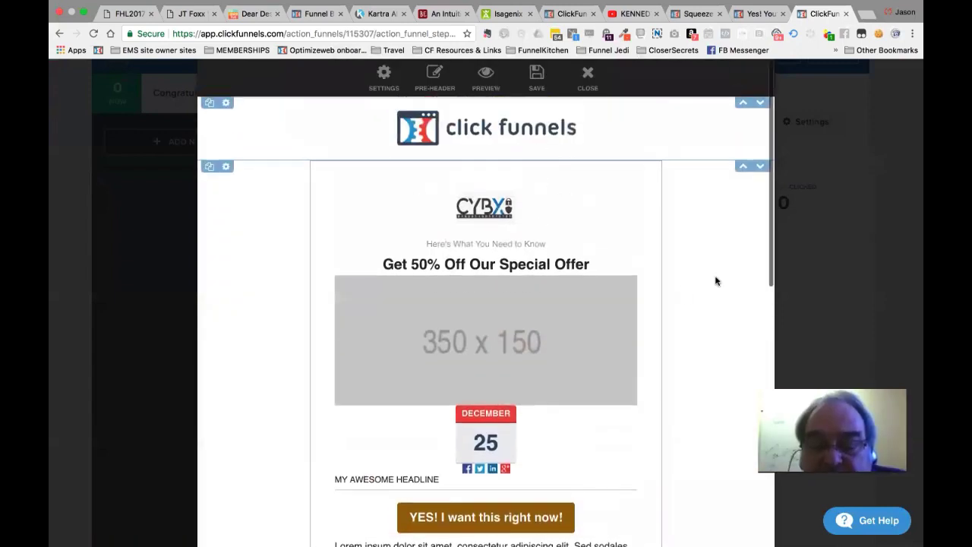
Move the CYBX logo up into the top row and delete the ClickFunnels logo.
scroll(715, 280, up, 2)
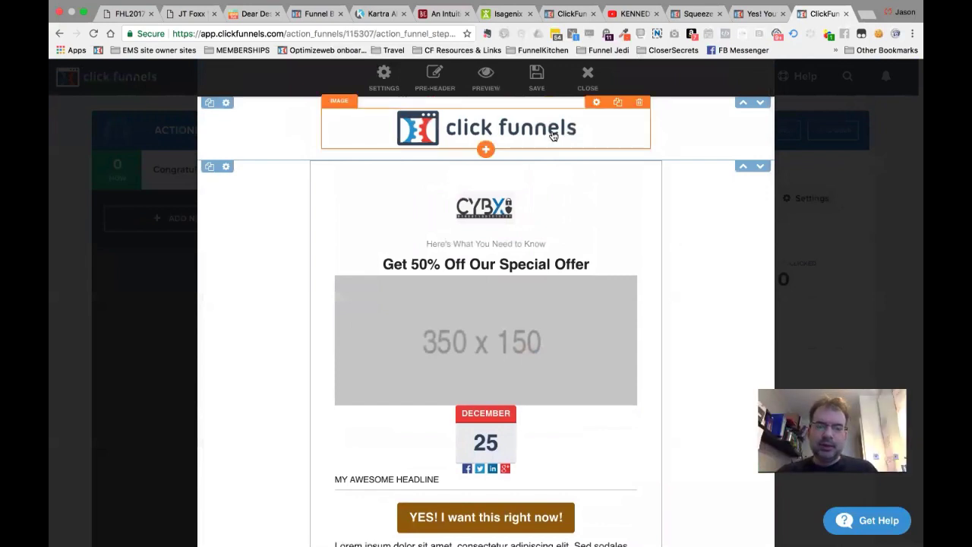
click(225, 104)
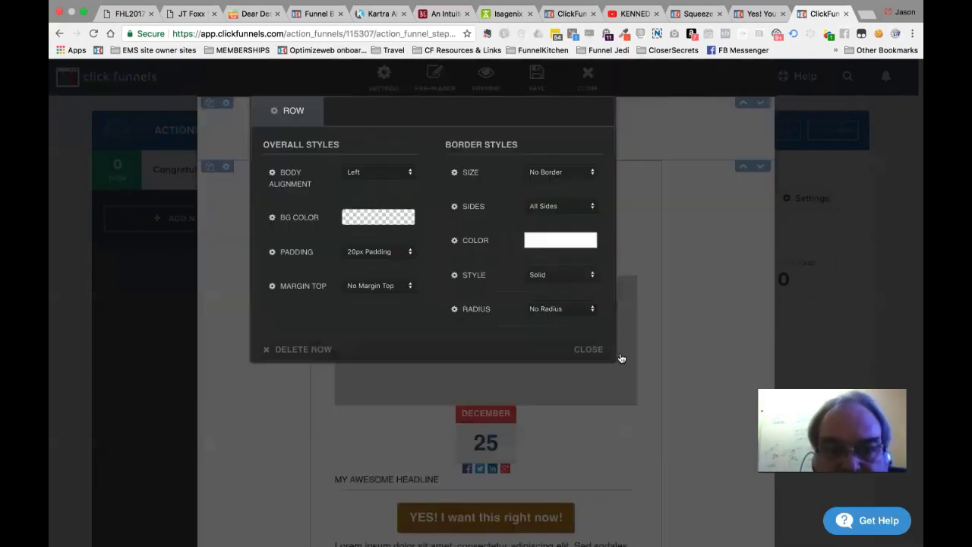
click(594, 349)
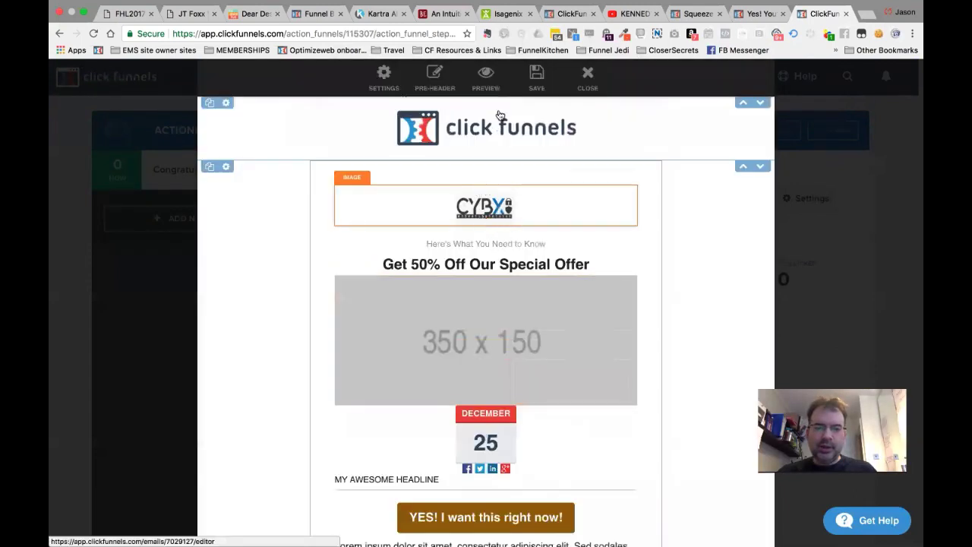
drag(490, 212, 490, 144)
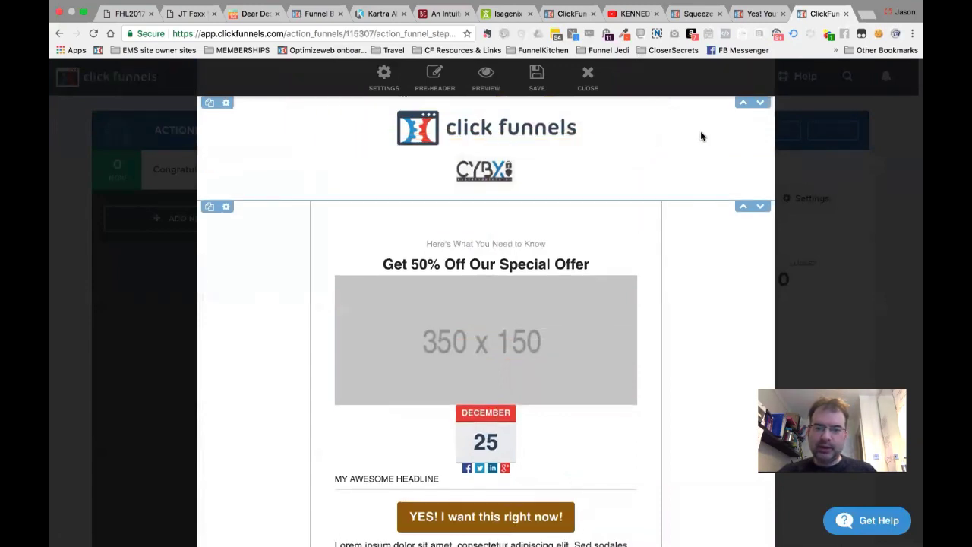
mouse_move(614, 136)
click(641, 103)
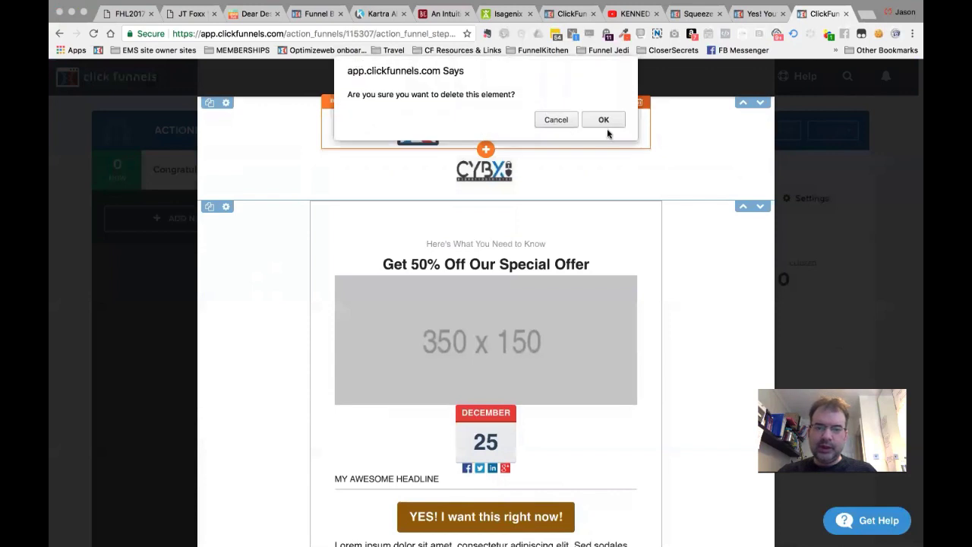
click(604, 120)
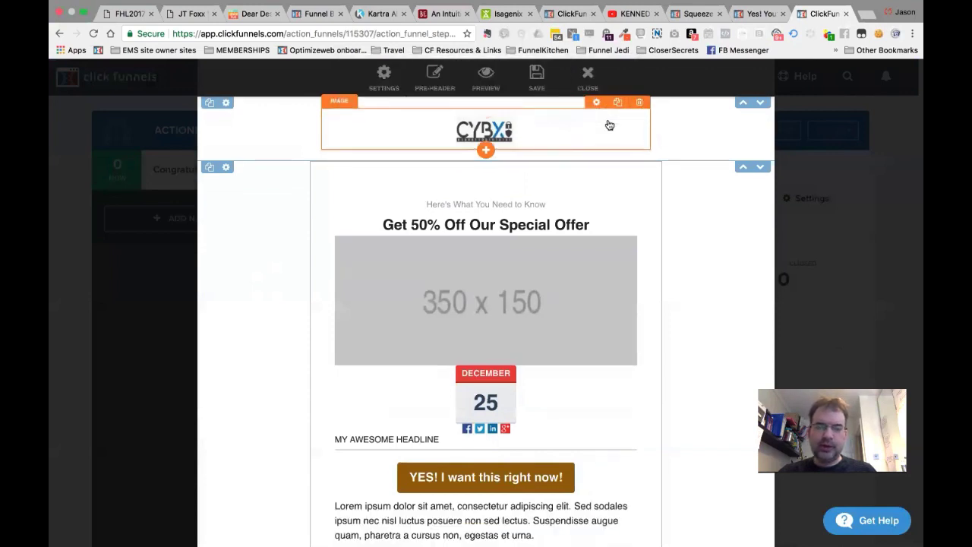
Delete the old 'Click to Get Save 50% Now' discount button.
scroll(710, 310, down, 1)
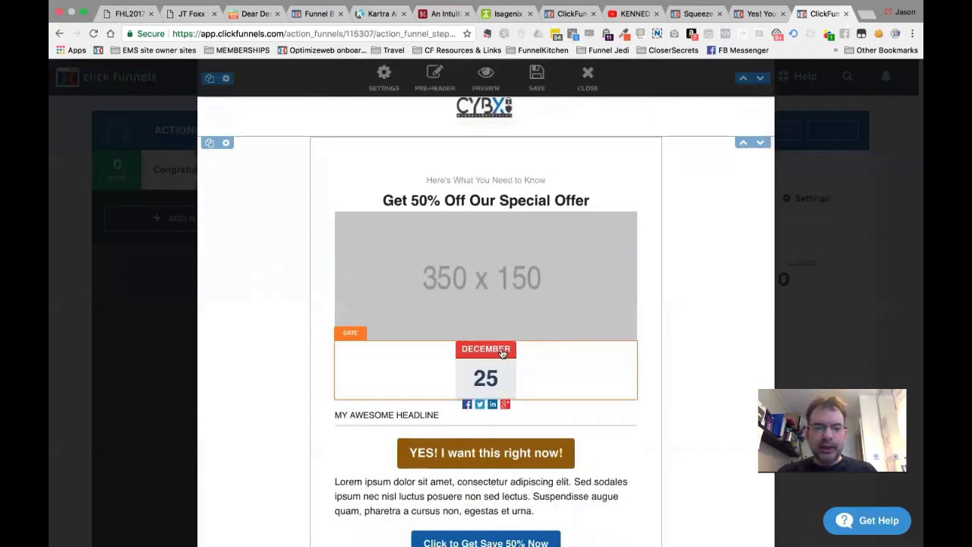
scroll(516, 139, up, 1)
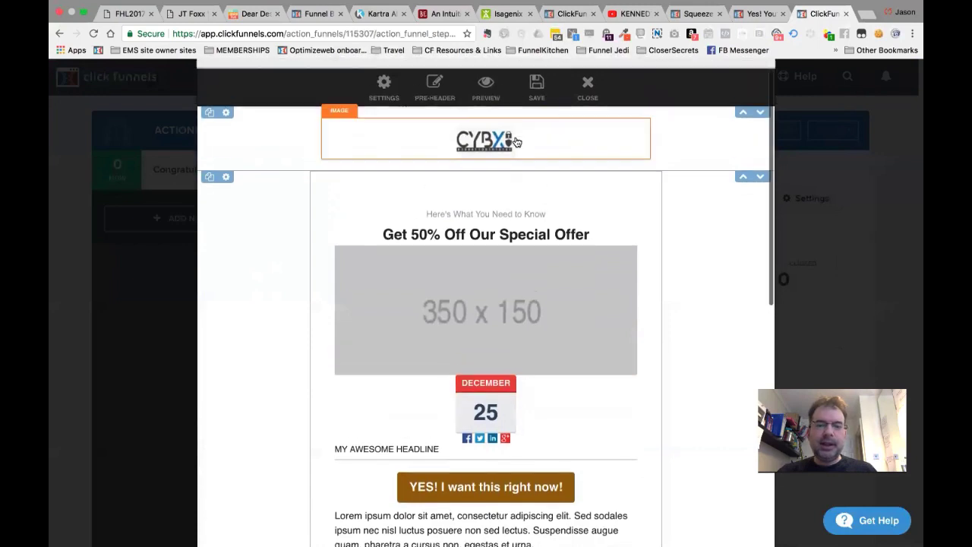
scroll(508, 330, down, 10)
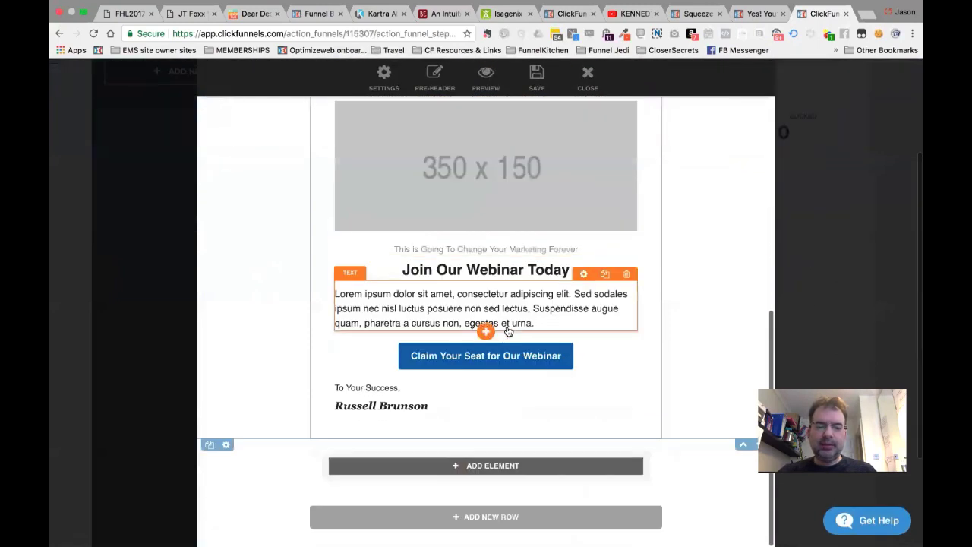
scroll(507, 331, up, 5)
scroll(505, 350, down, 5)
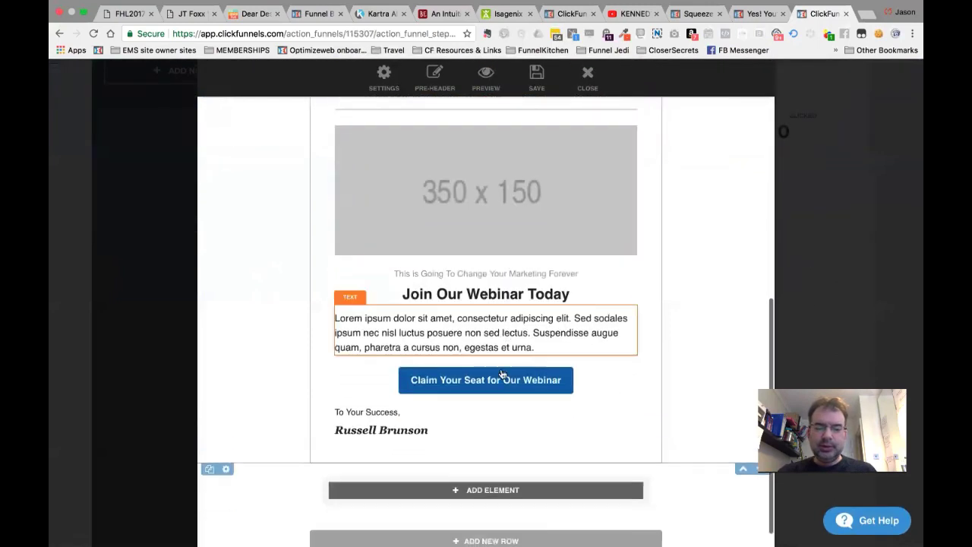
scroll(497, 364, up, 5)
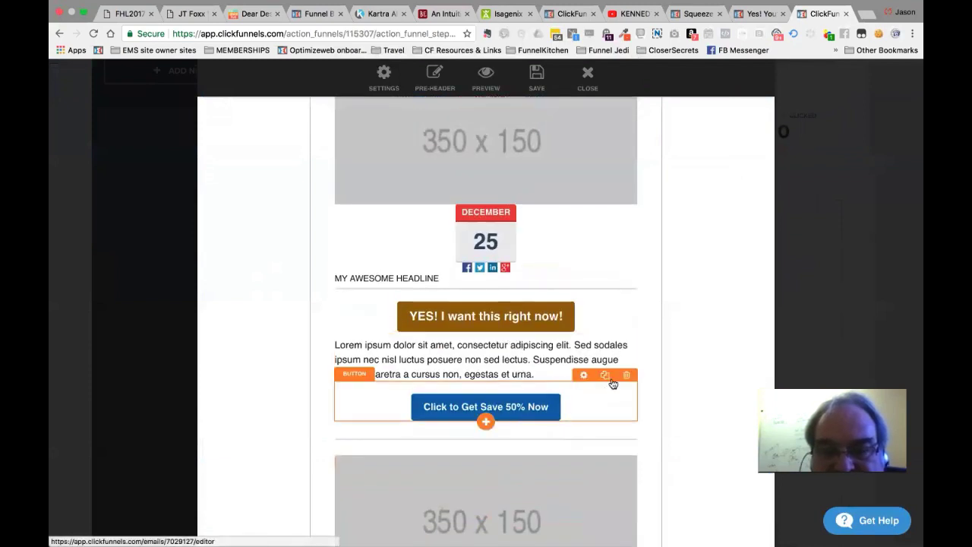
click(627, 375)
click(604, 119)
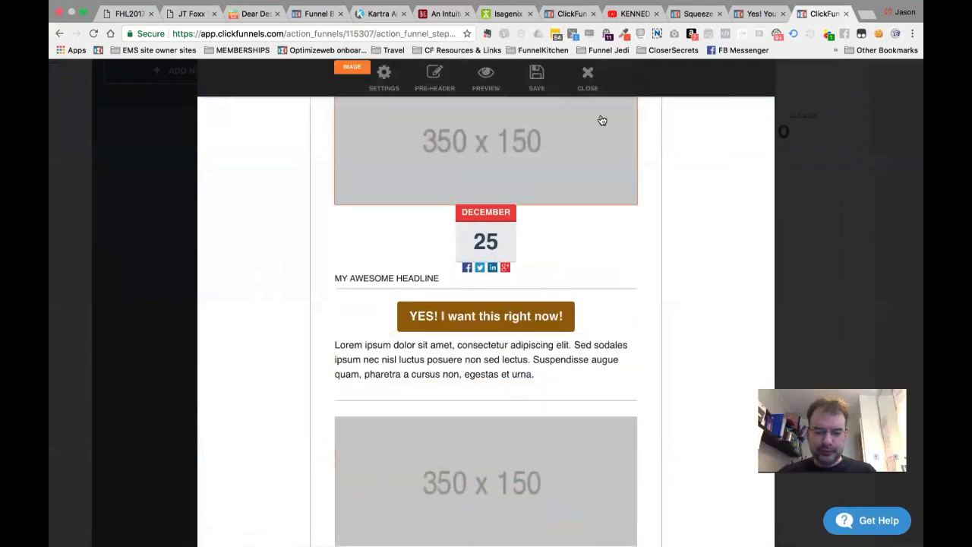
Replace the template's sign-off name with the sender's own name.
scroll(556, 357, down, 4)
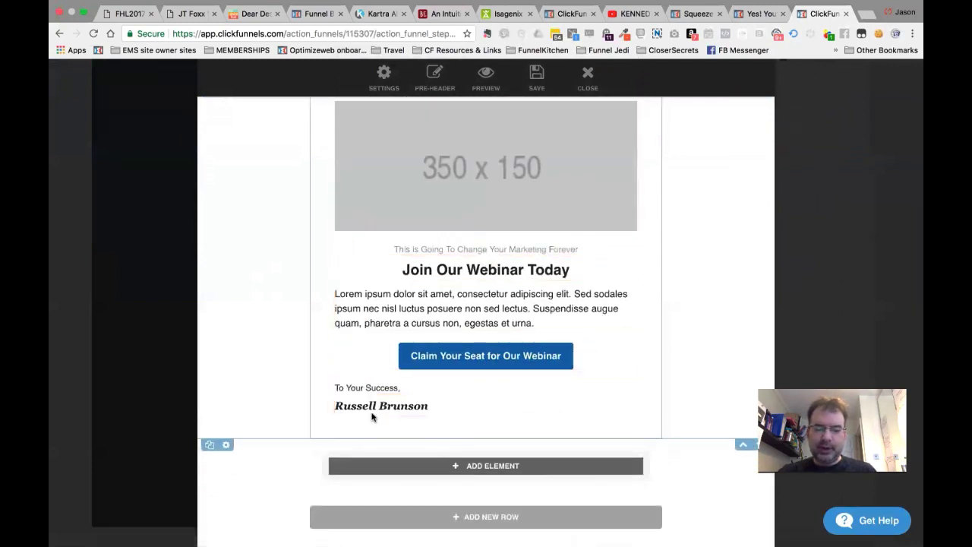
click(412, 411)
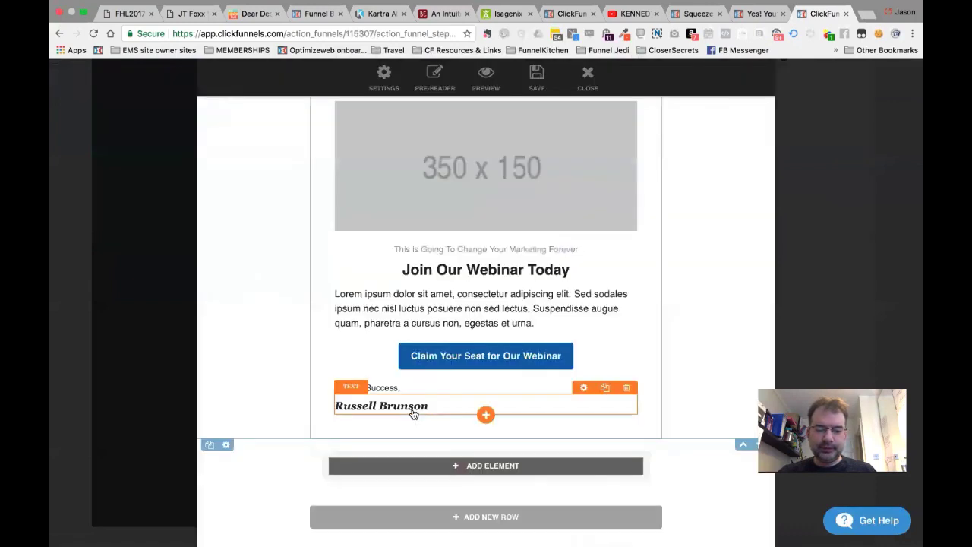
click(401, 408)
triple_click(401, 456)
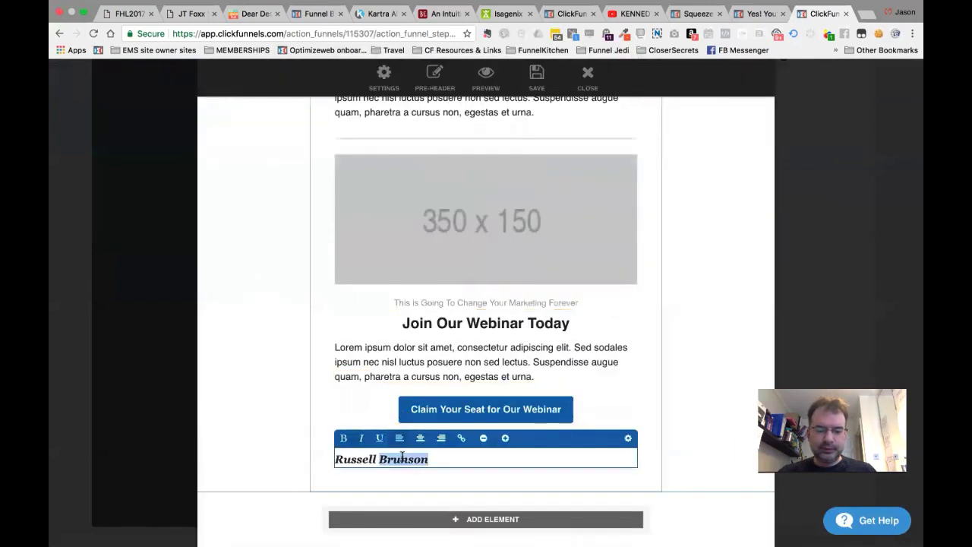
text(Anton)
click(310, 419)
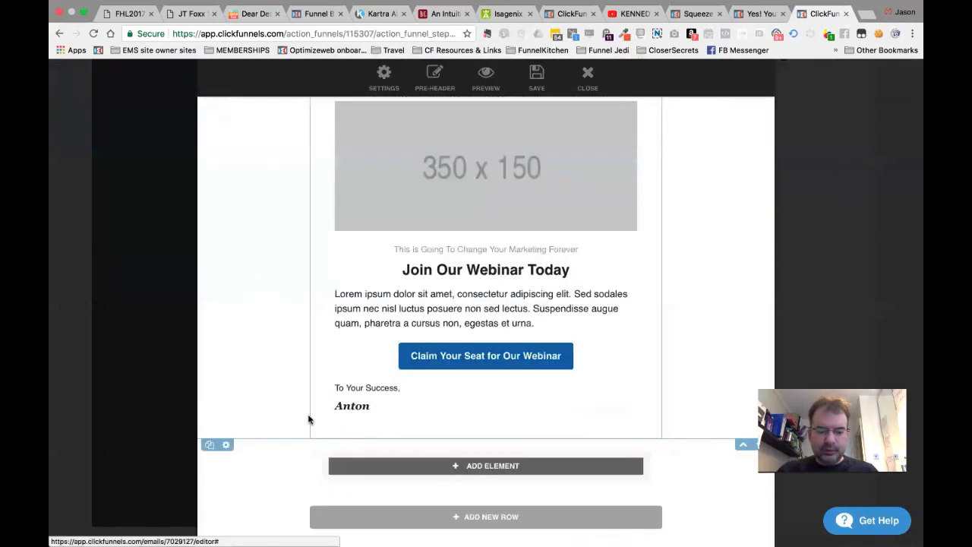
click(362, 408)
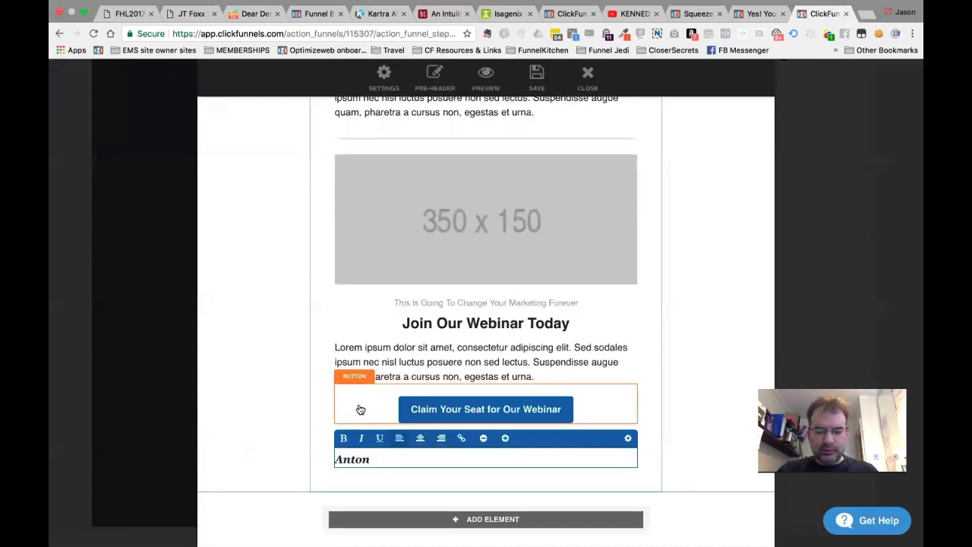
click(481, 440)
click(500, 318)
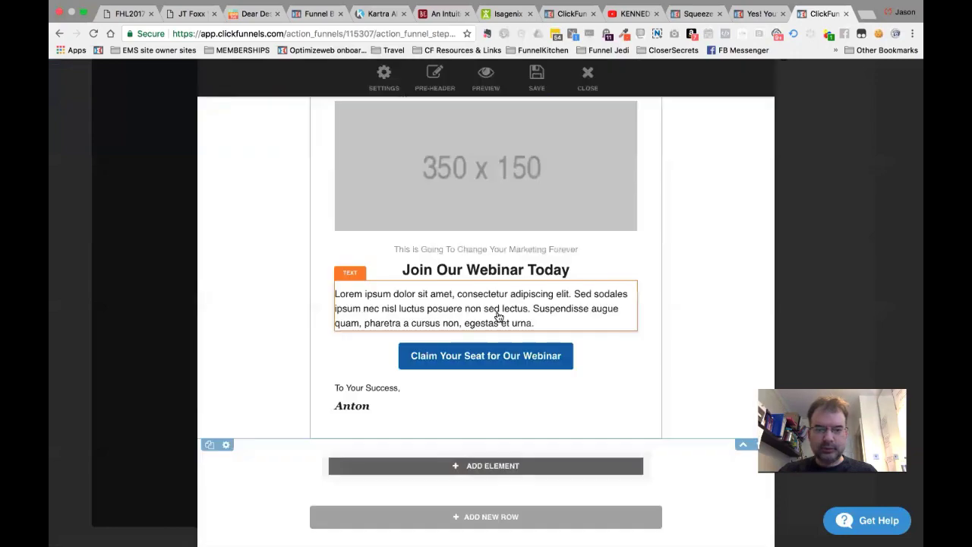
scroll(668, 317, up, 10)
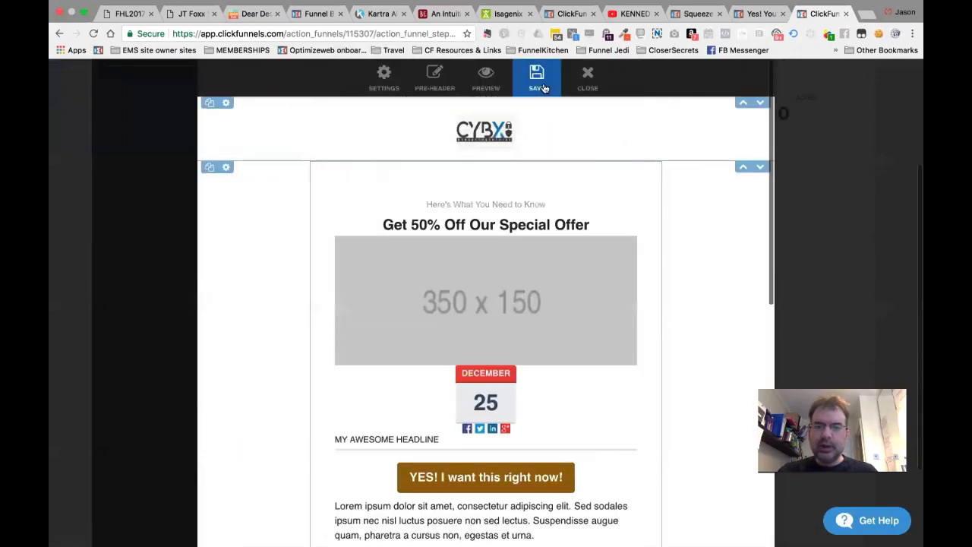
Save the email and review the sample pre-header and subject lines in the pre-header editor.
click(536, 80)
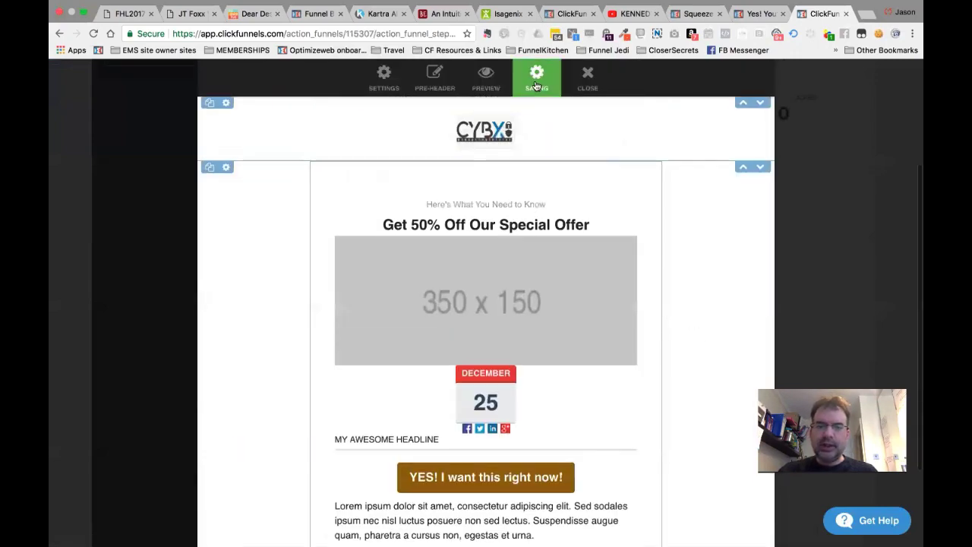
click(444, 80)
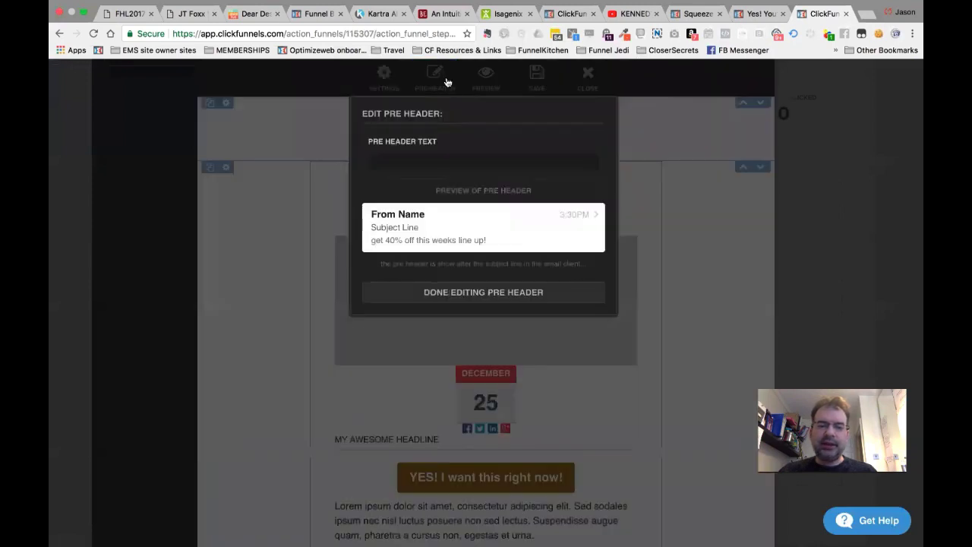
triple_click(468, 242)
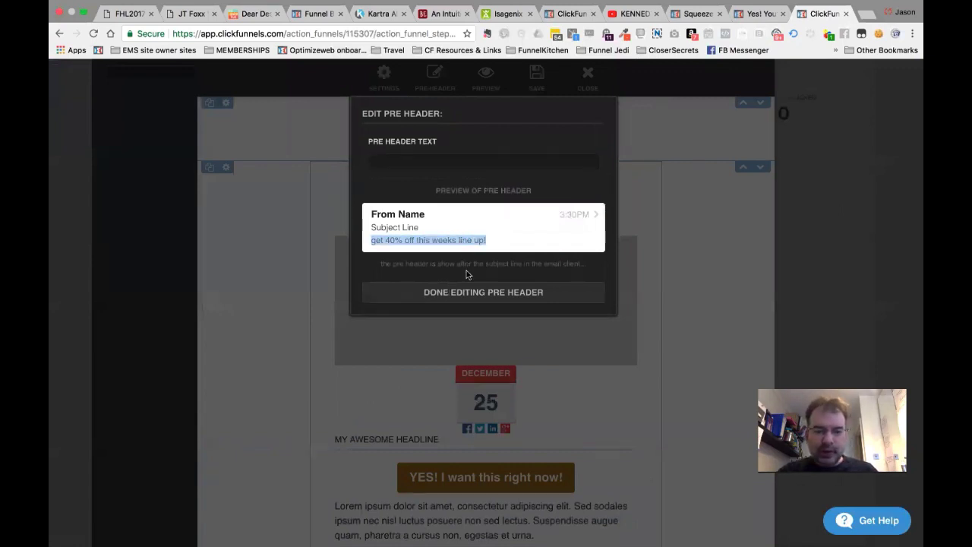
click(451, 243)
double_click(398, 225)
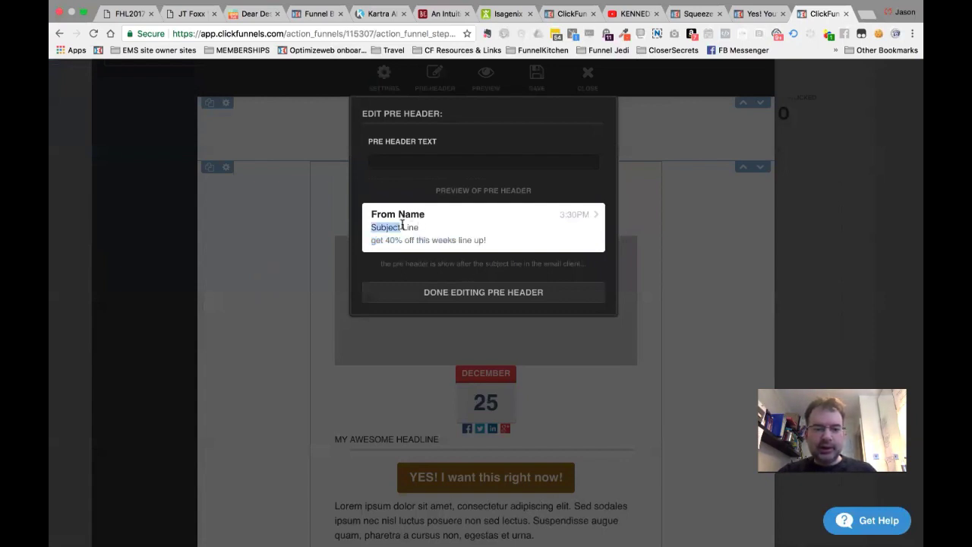
click(402, 224)
triple_click(408, 241)
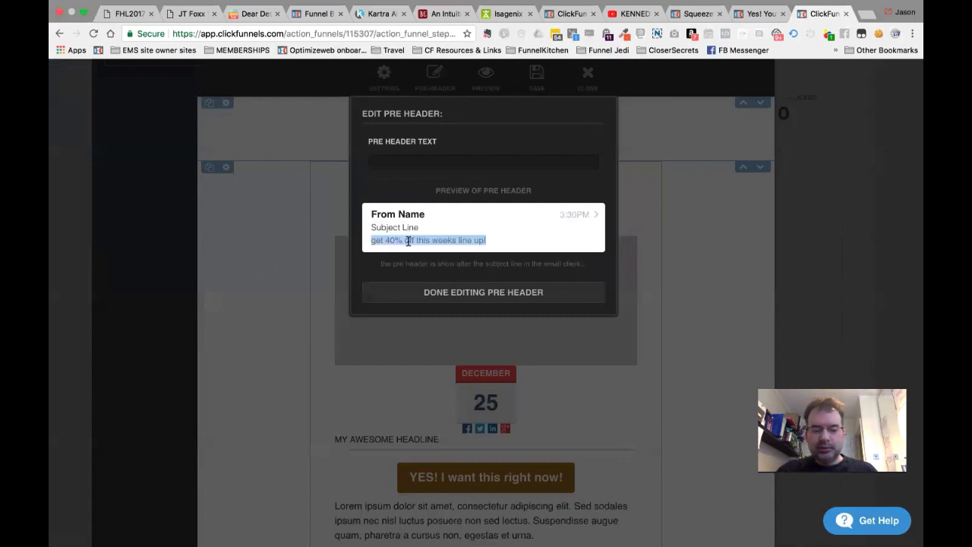
click(438, 241)
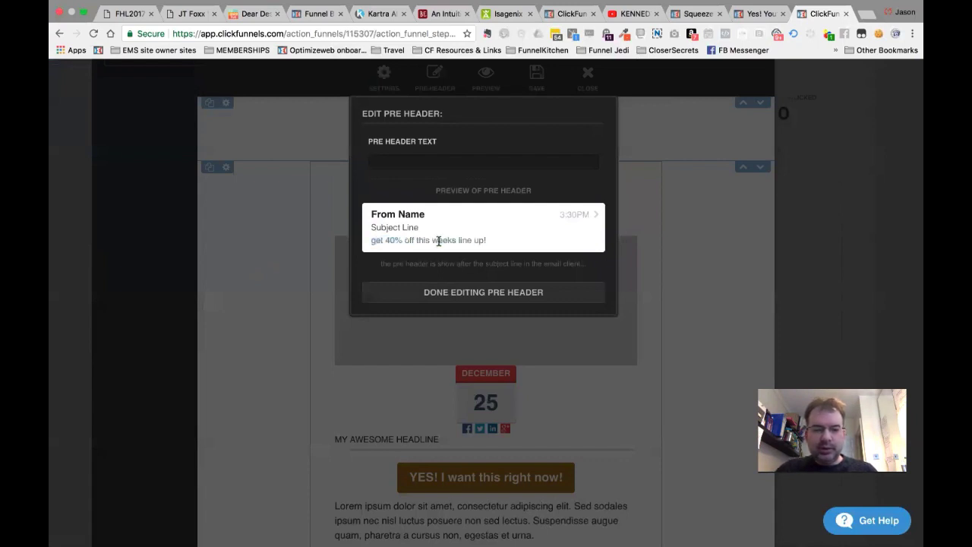
triple_click(455, 235)
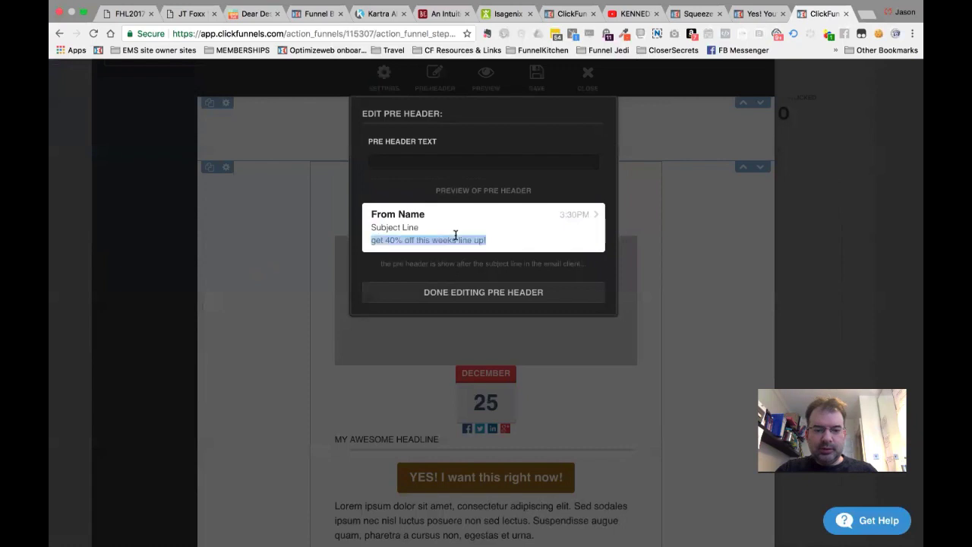
click(482, 287)
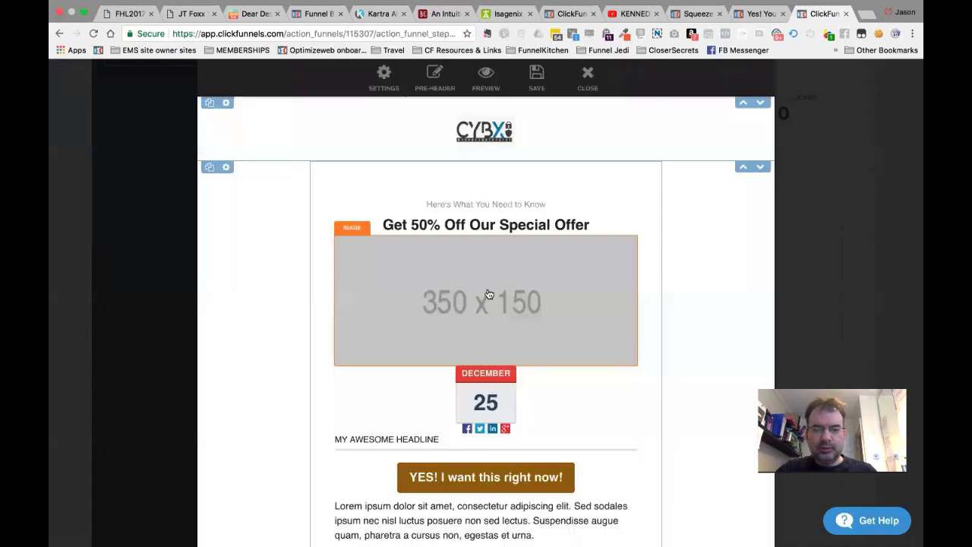
Enter 'You won't believe thes special offer' as the pre-header text.
click(429, 91)
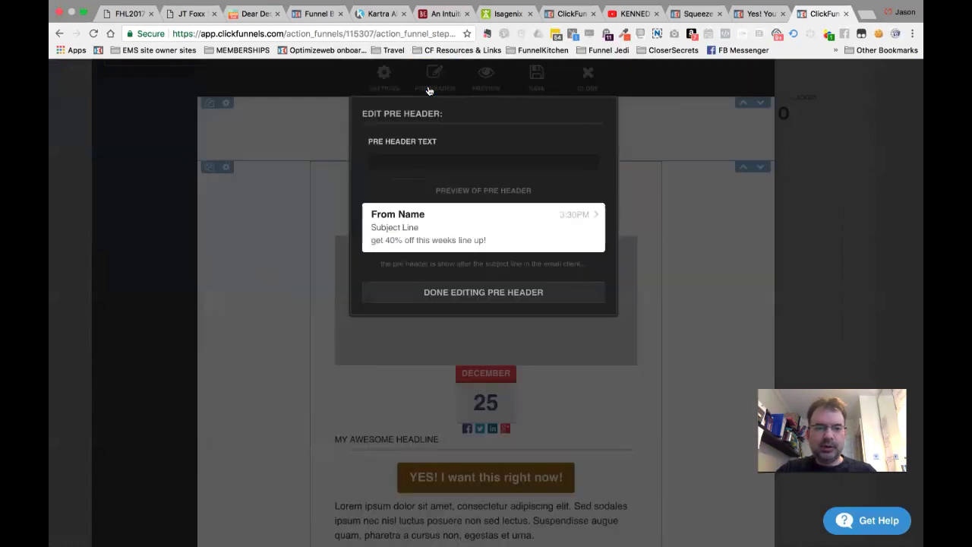
triple_click(417, 238)
click(411, 163)
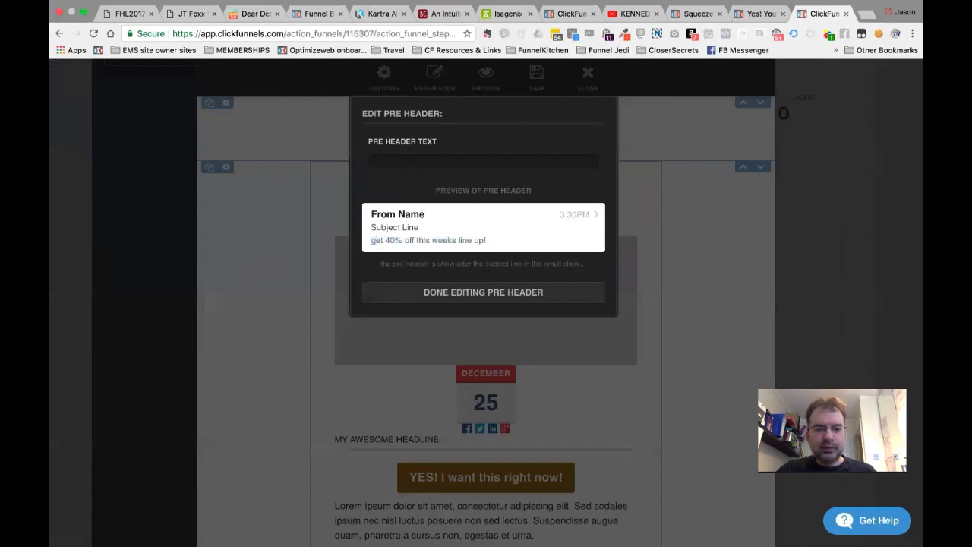
text(You w)
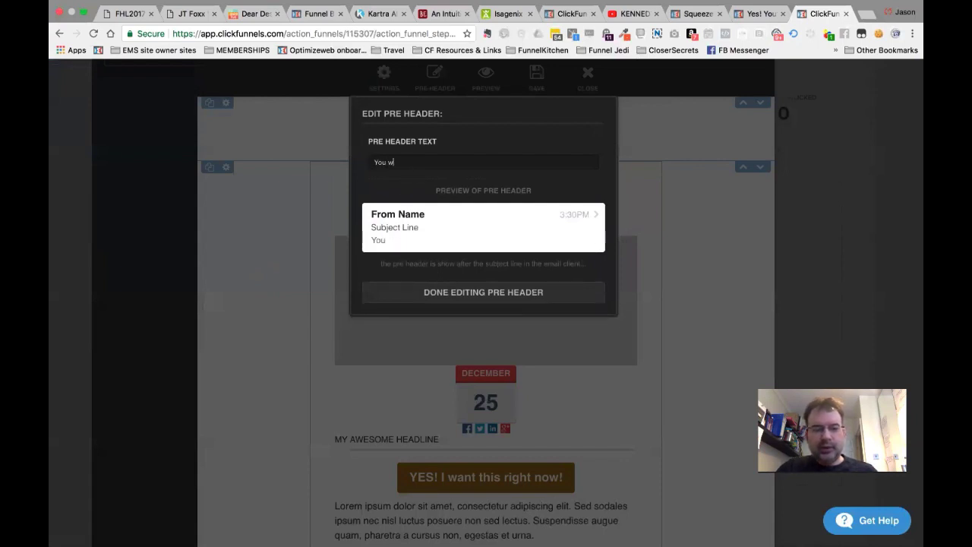
text(on't believe)
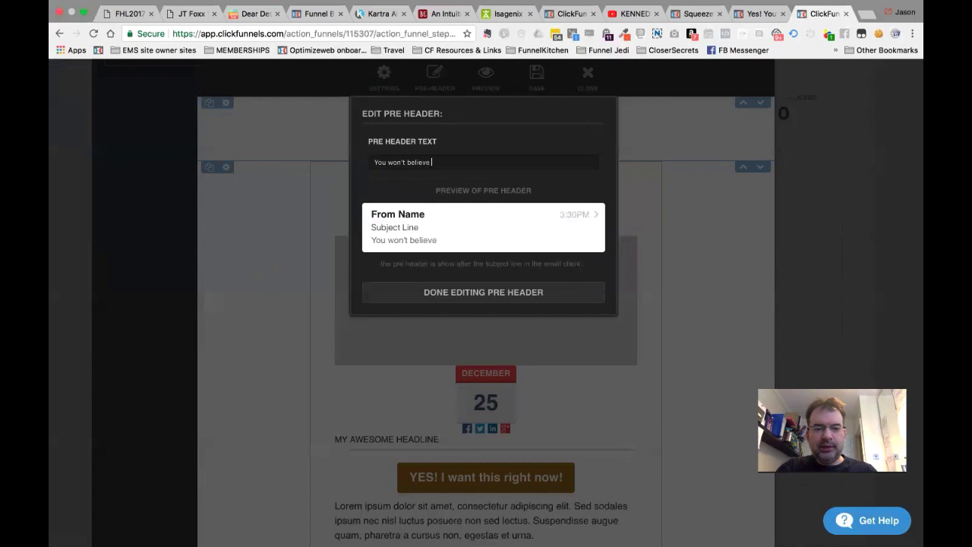
text( the)
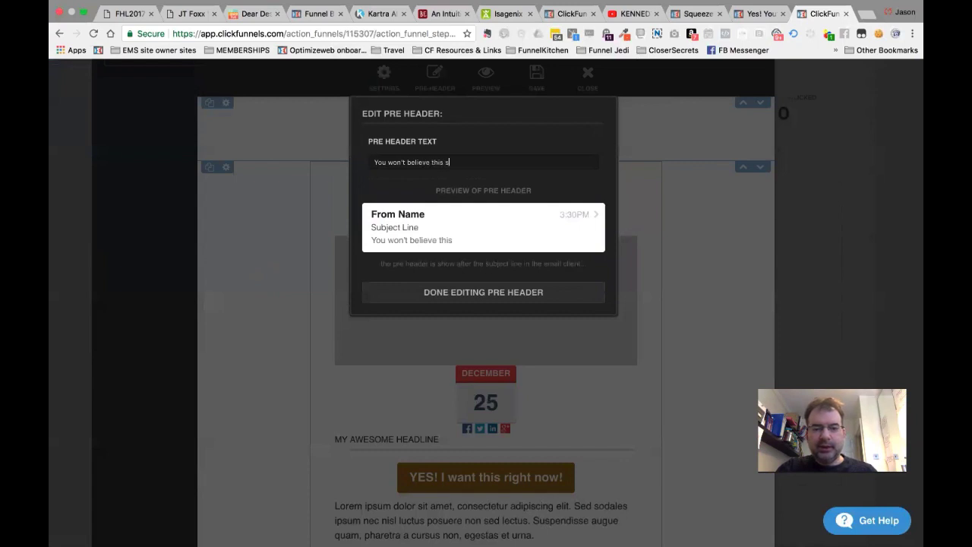
text(s special offer!!)
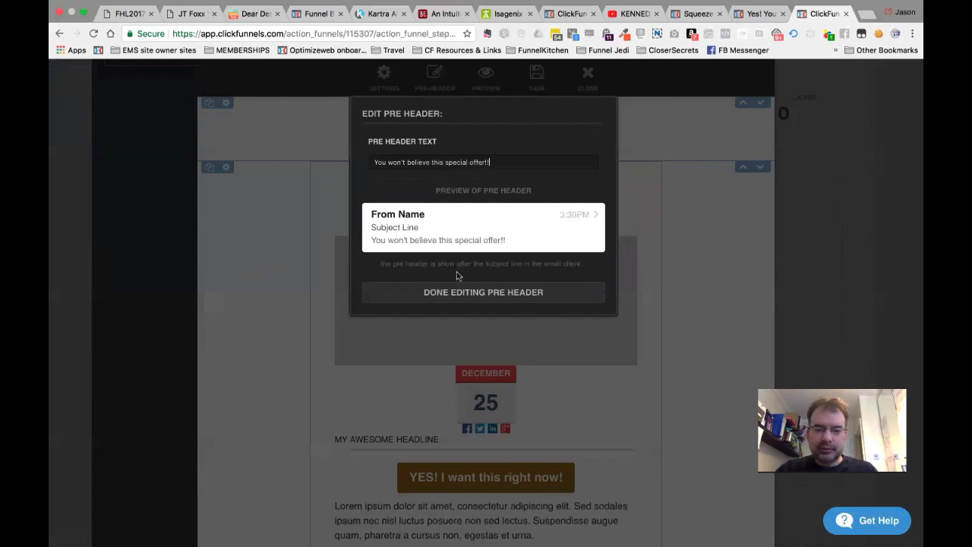
click(471, 291)
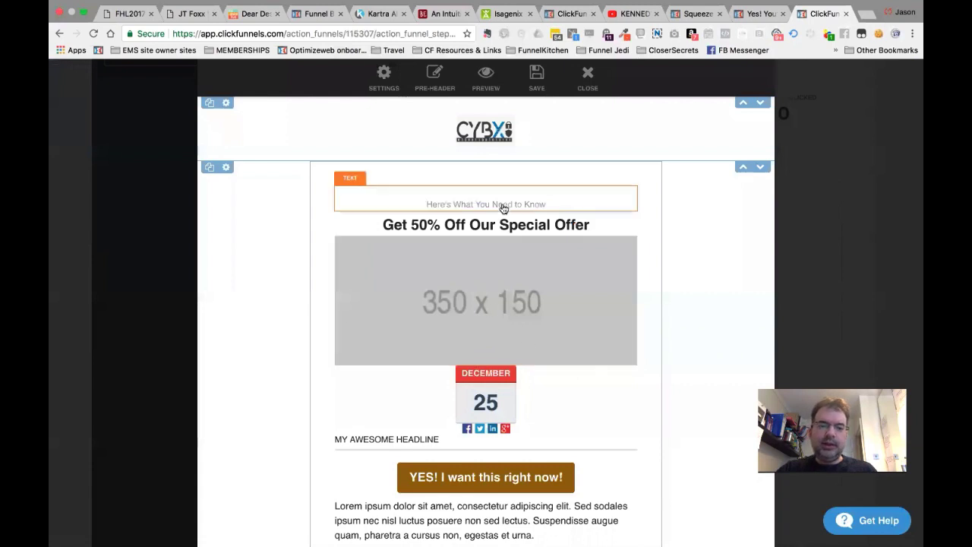
Set the email body background colour to a visible light blue.
click(385, 80)
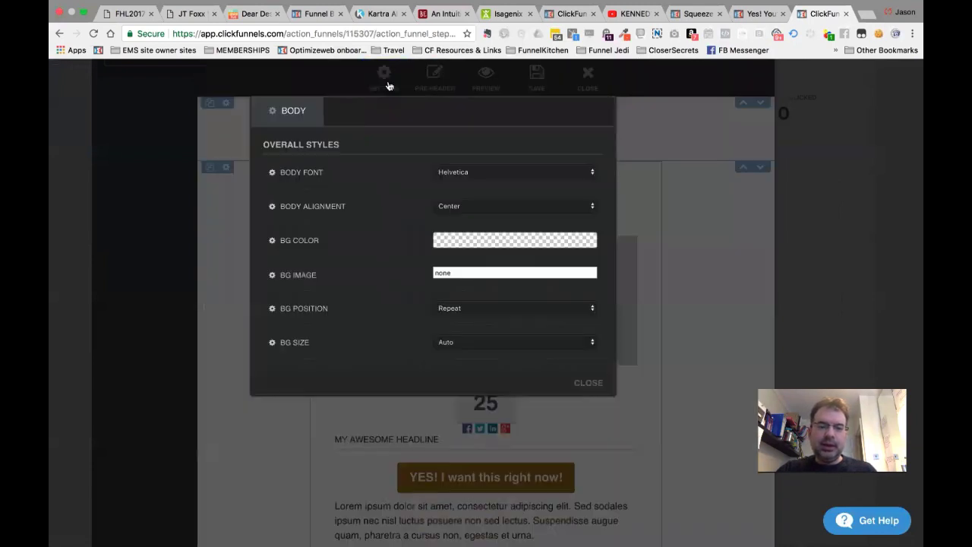
click(466, 245)
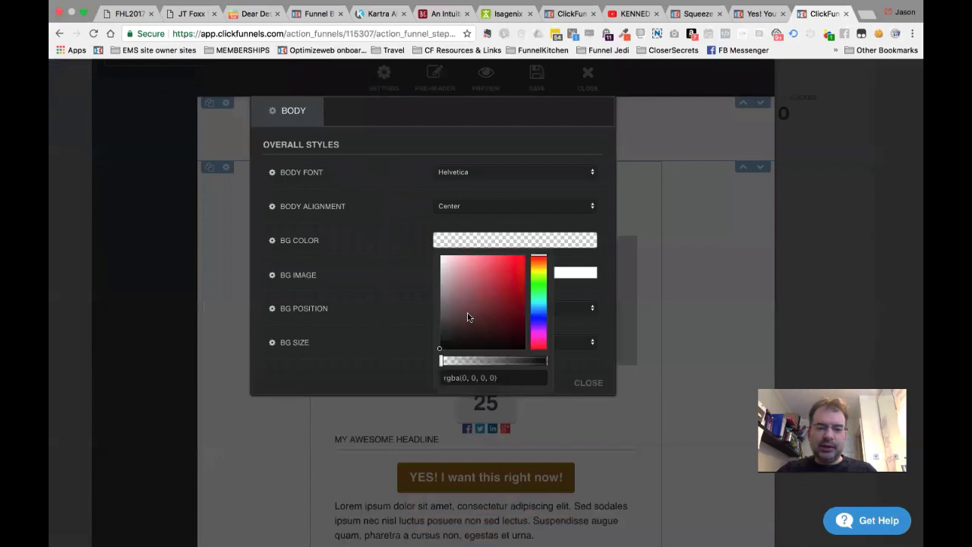
drag(467, 318, 451, 316)
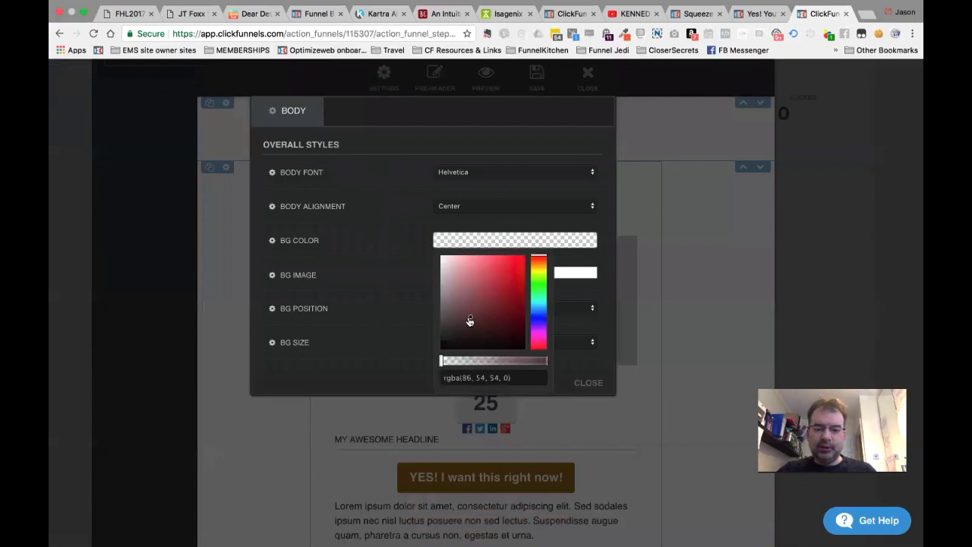
drag(538, 302, 495, 258)
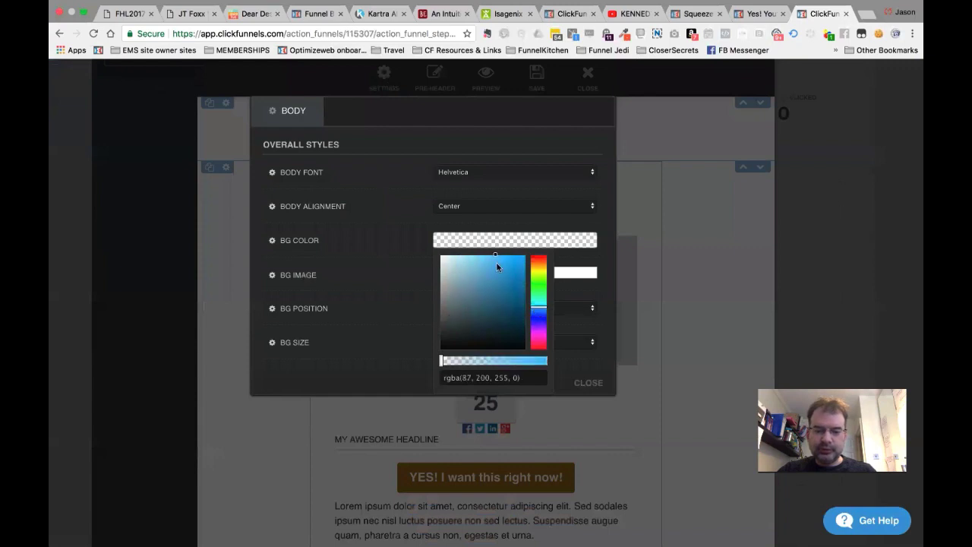
drag(439, 363, 490, 362)
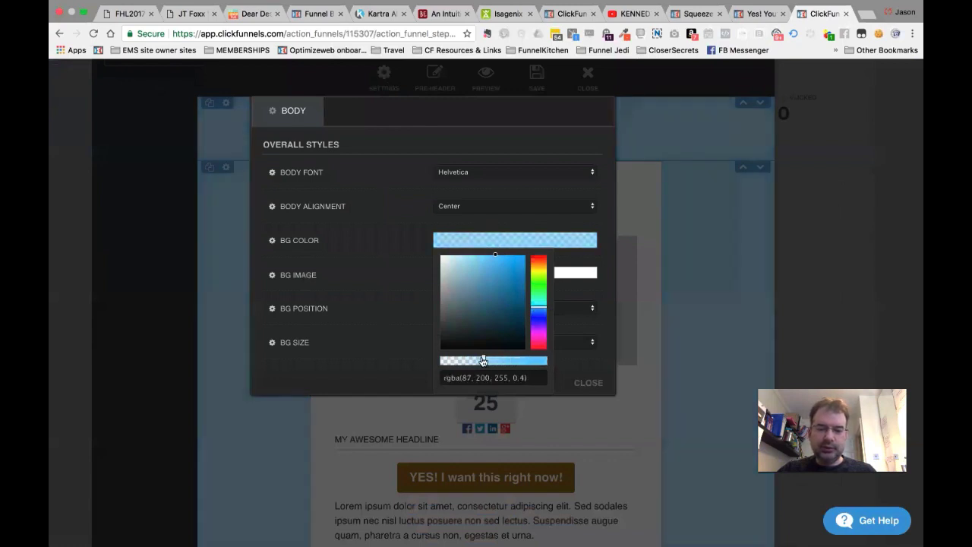
click(409, 281)
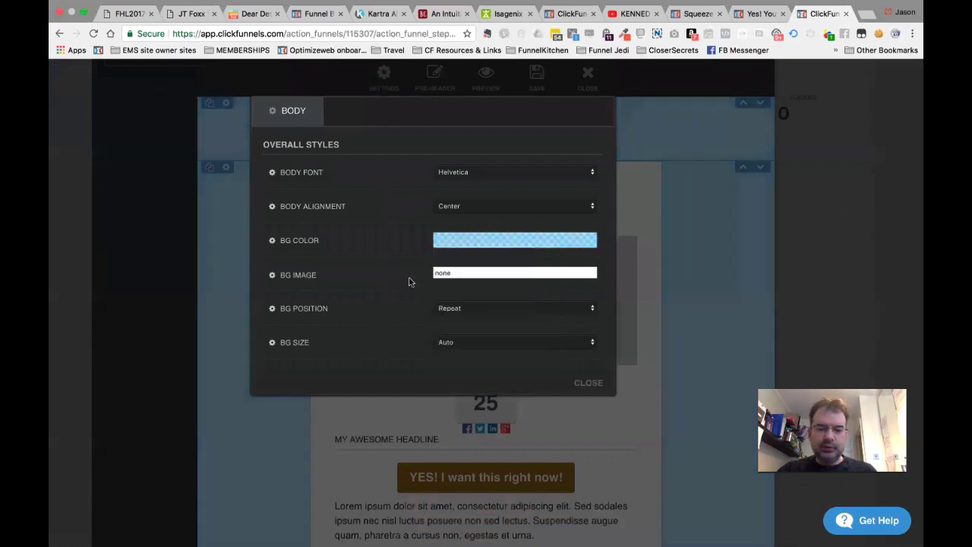
Delete the 'none' background image value, leave the field empty, and close body settings.
click(472, 275)
double_click(452, 275)
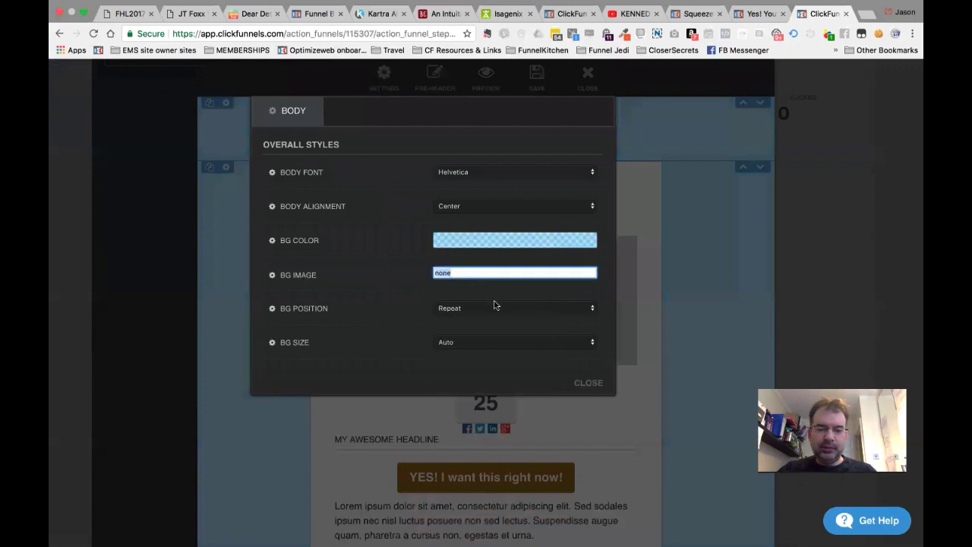
click(441, 274)
scroll(441, 274, down, 1)
double_click(448, 273)
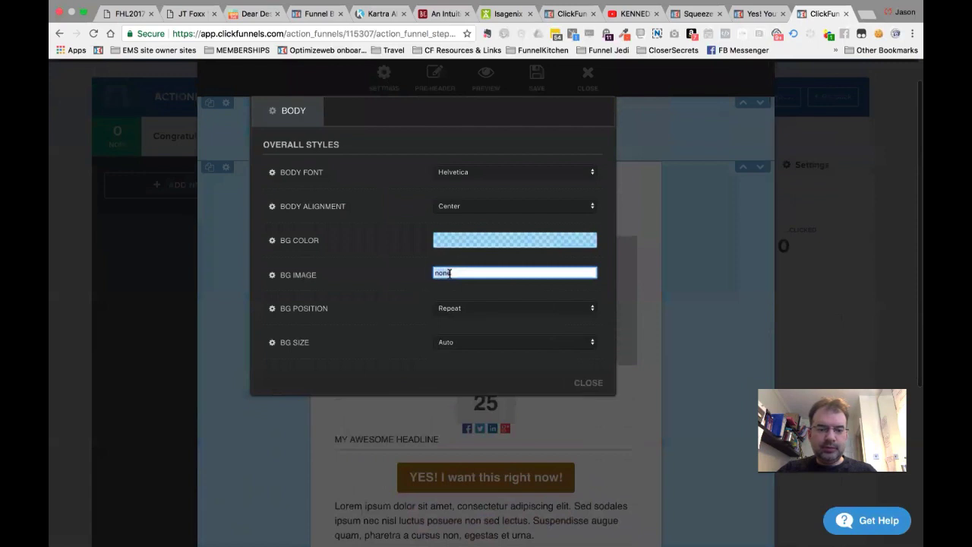
key(BackSpace)
click(424, 281)
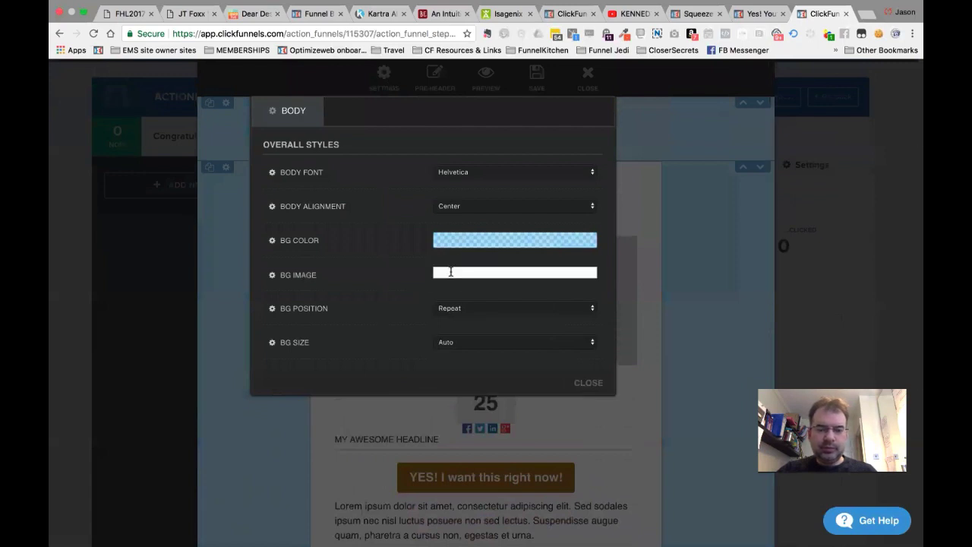
click(450, 272)
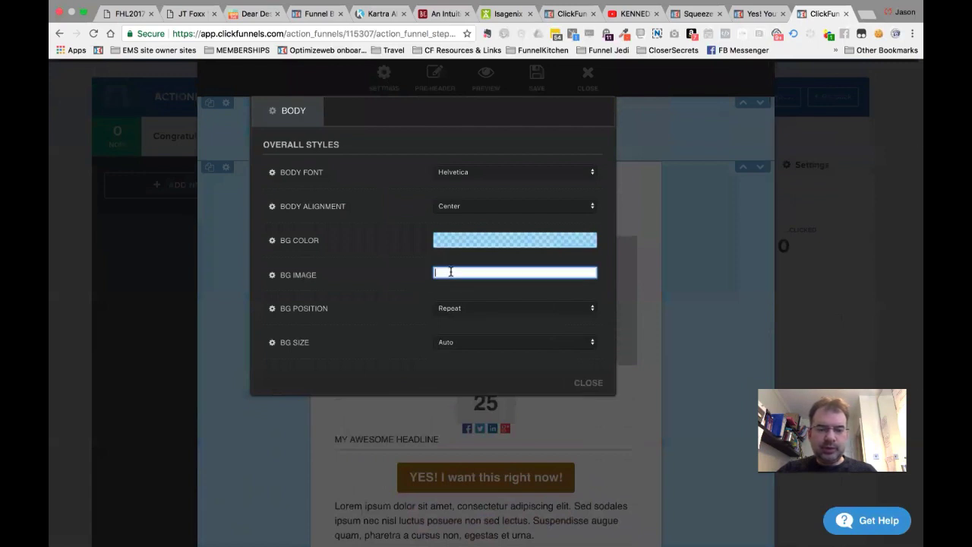
click(572, 297)
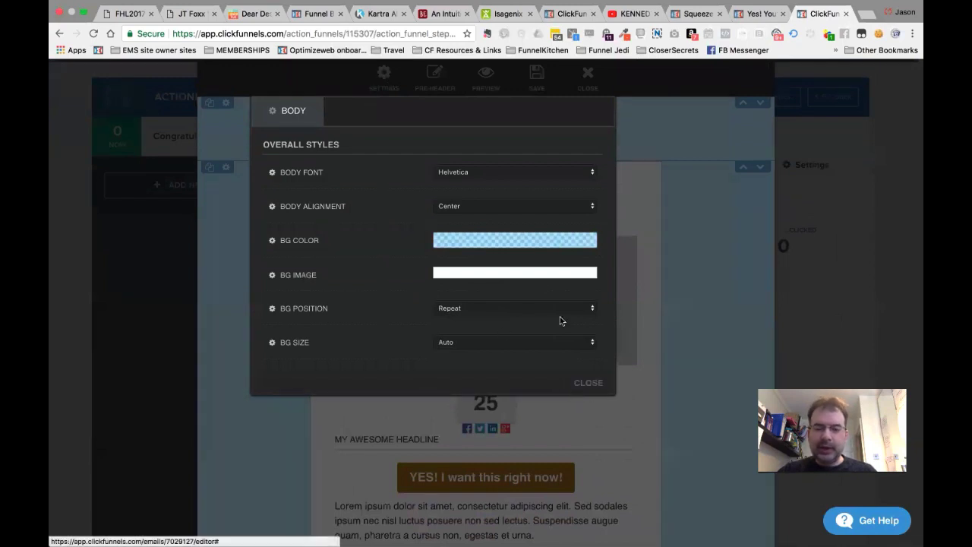
click(523, 271)
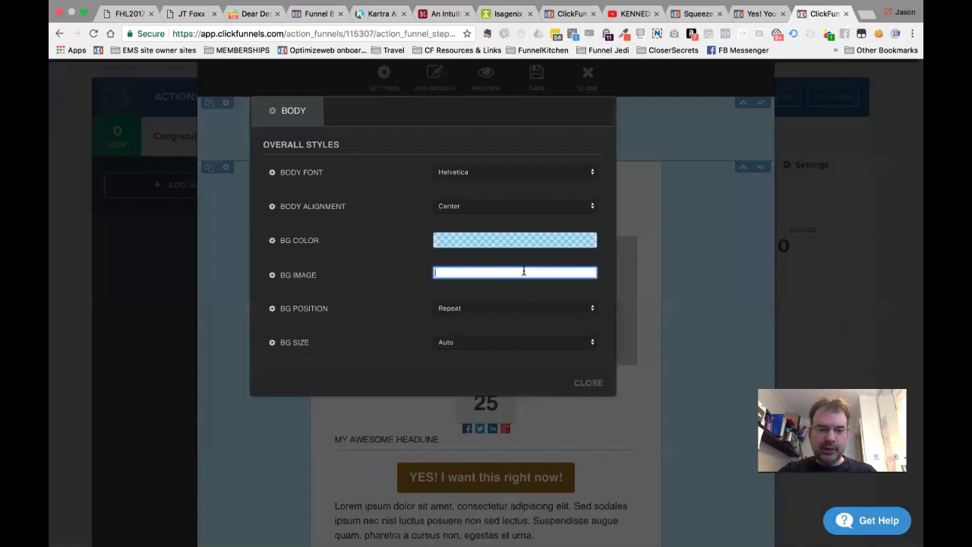
click(588, 384)
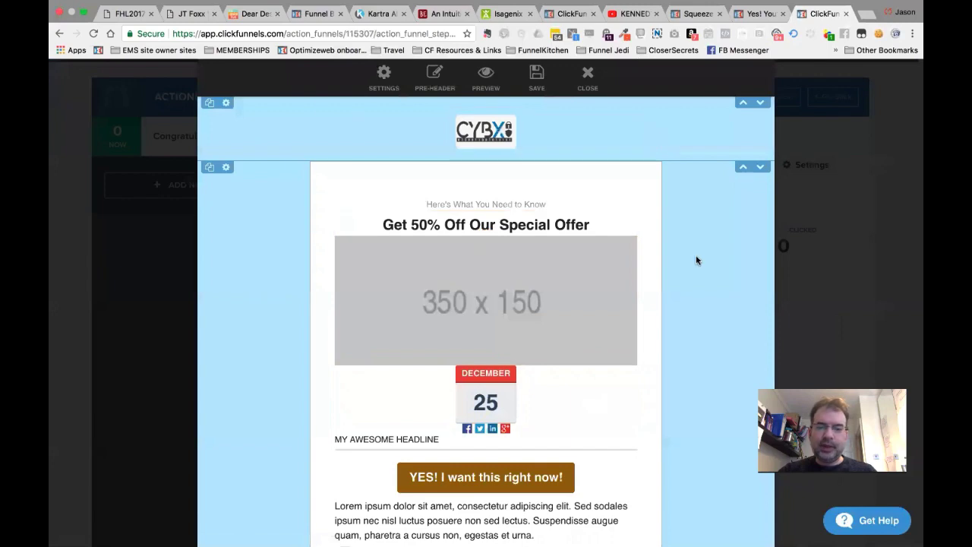
scroll(695, 259, down, 4)
scroll(696, 260, up, 5)
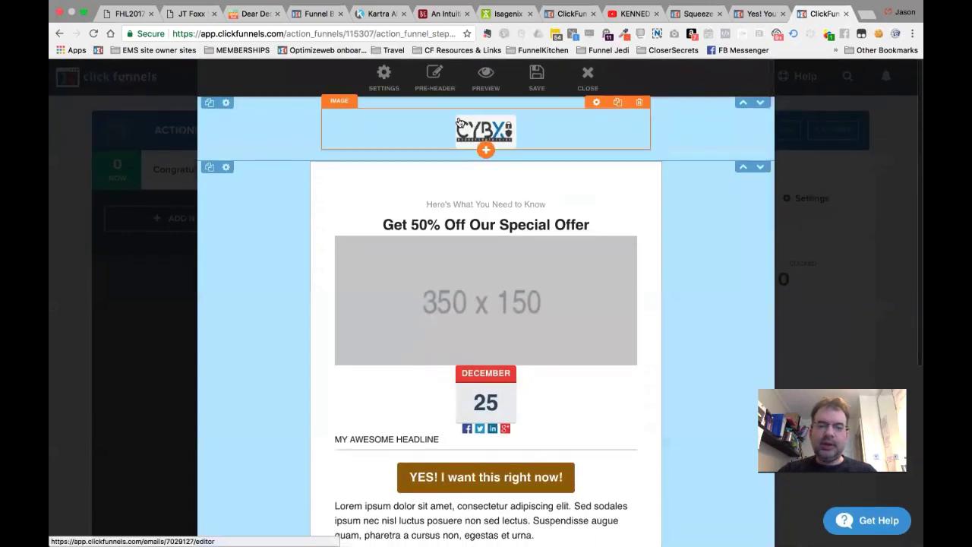
Change the body background to light grey rgba(232, 232, 232, 0.4) and save the email.
click(383, 76)
click(464, 240)
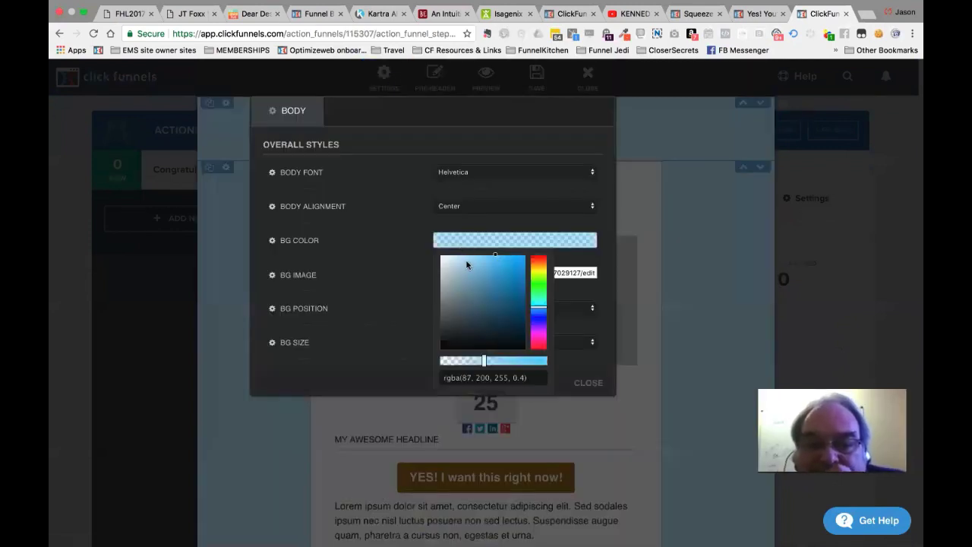
drag(467, 263, 430, 266)
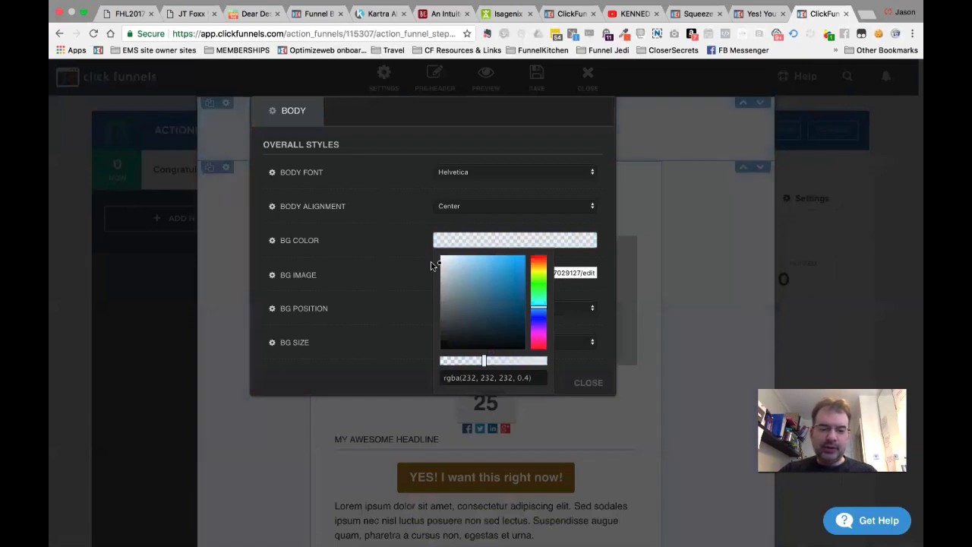
click(586, 382)
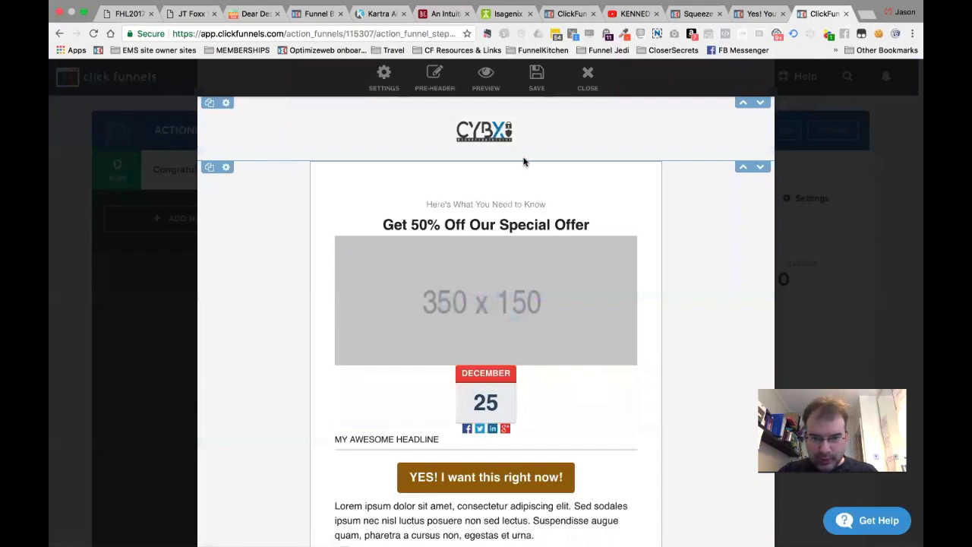
key(XF86MonBrightnessUp)
key(XF86MonBrightnessUp)
key(XF86MonBrightnessUp)
key(XF86MonBrightnessUp)
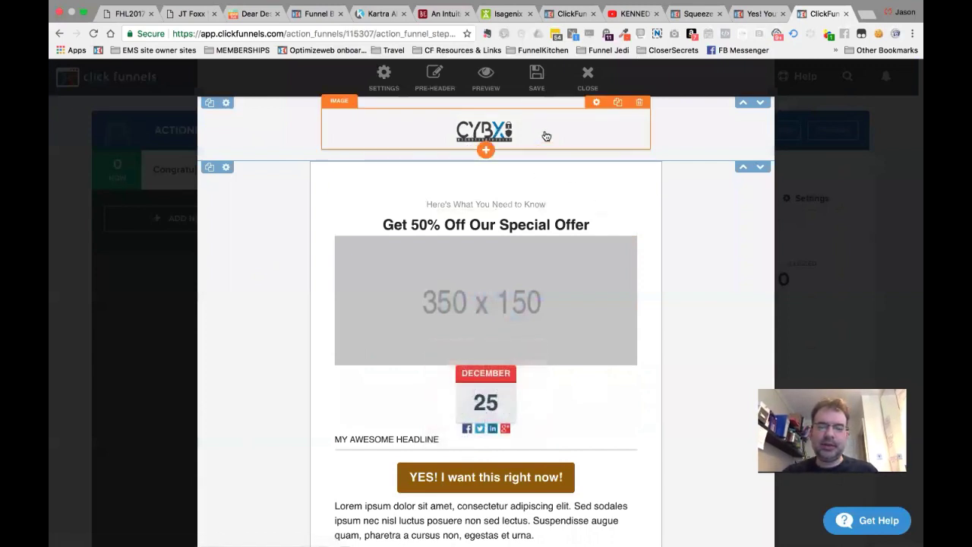
click(536, 78)
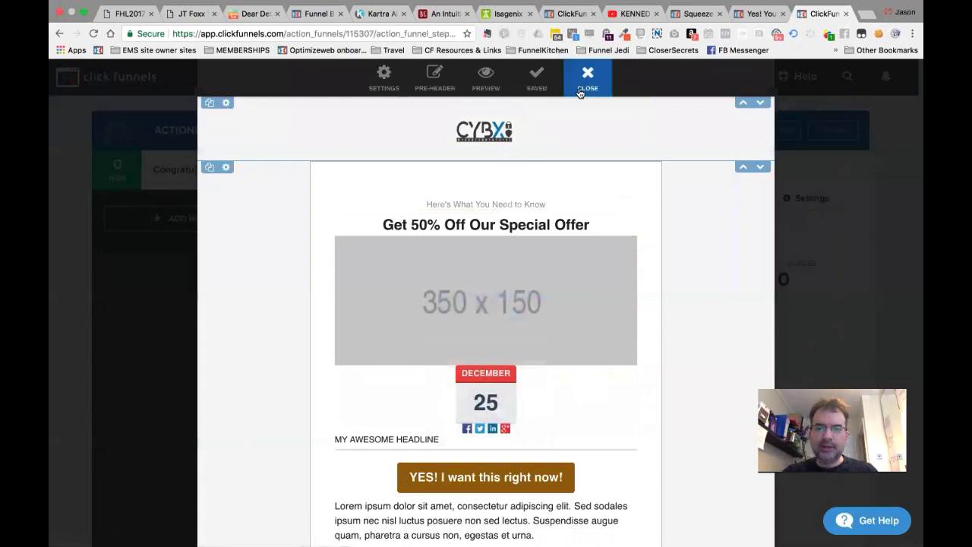
Close the email editor and add a custom rule group with a Facebook 'is equal to' rule.
click(582, 82)
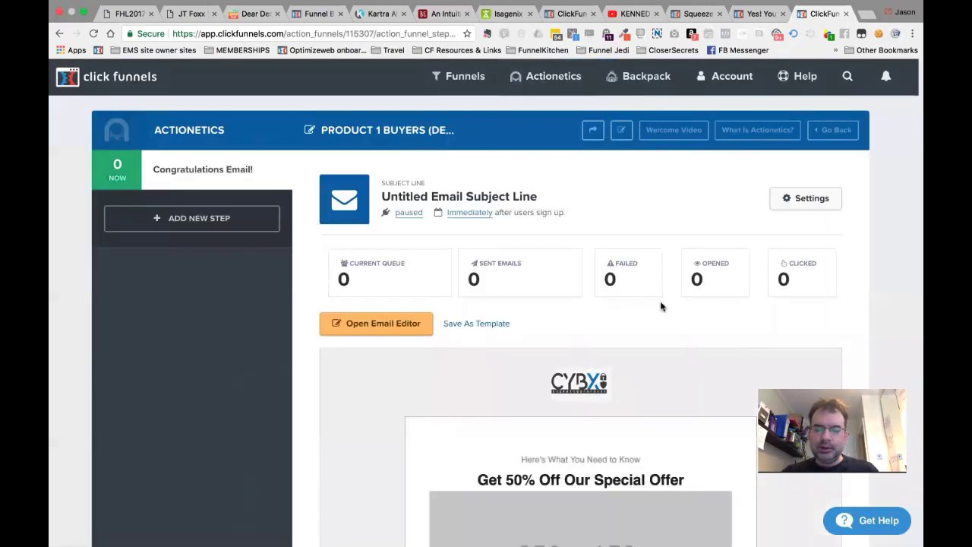
scroll(646, 371, down, 10)
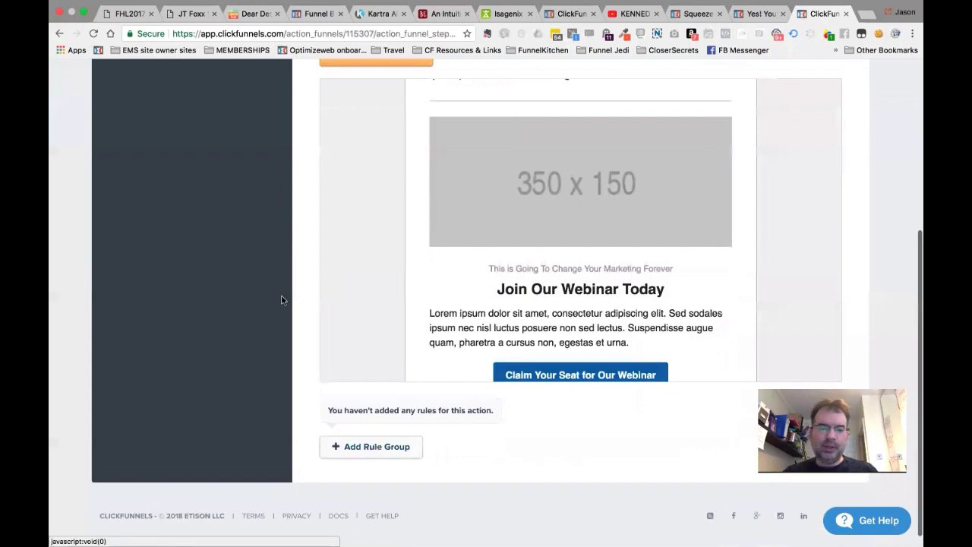
scroll(281, 299, up, 5)
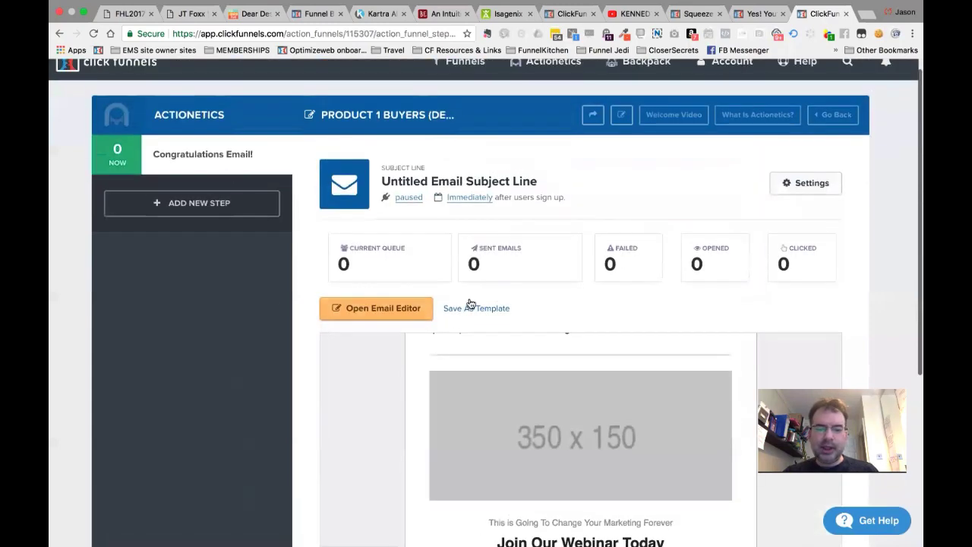
scroll(281, 376, down, 5)
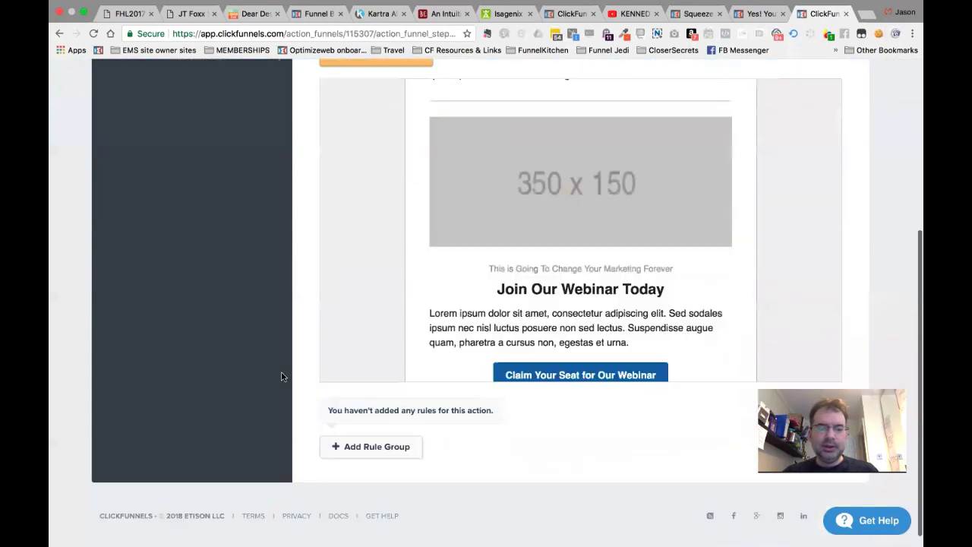
click(370, 447)
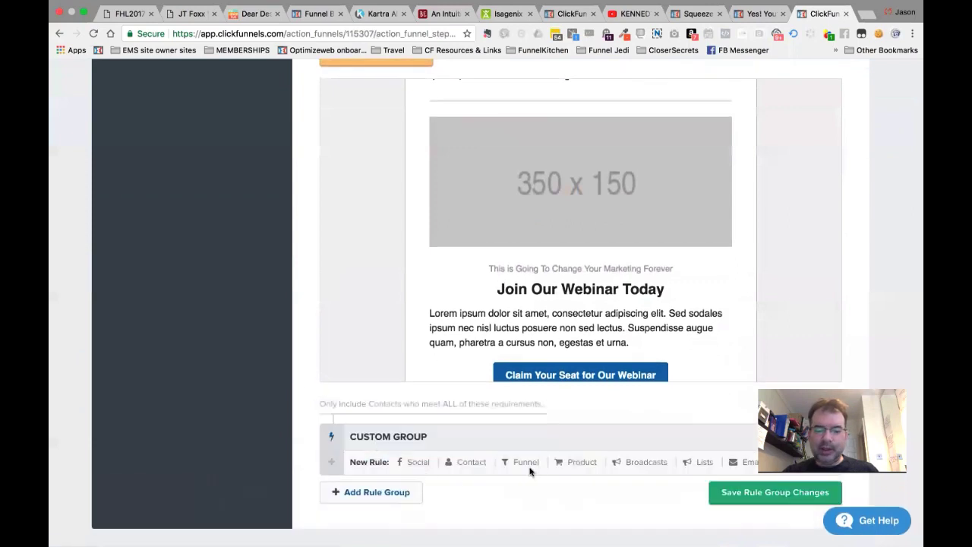
click(412, 465)
scroll(413, 462, down, 3)
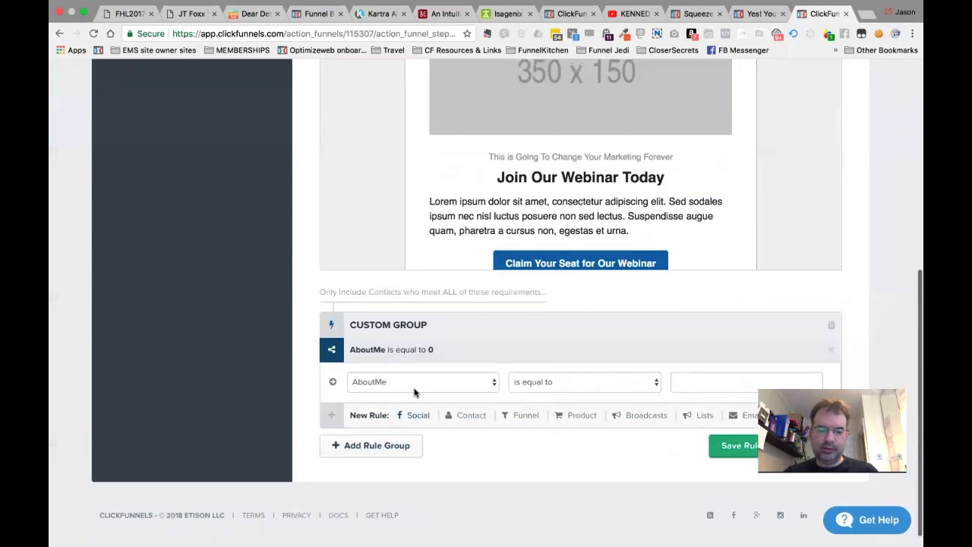
click(415, 387)
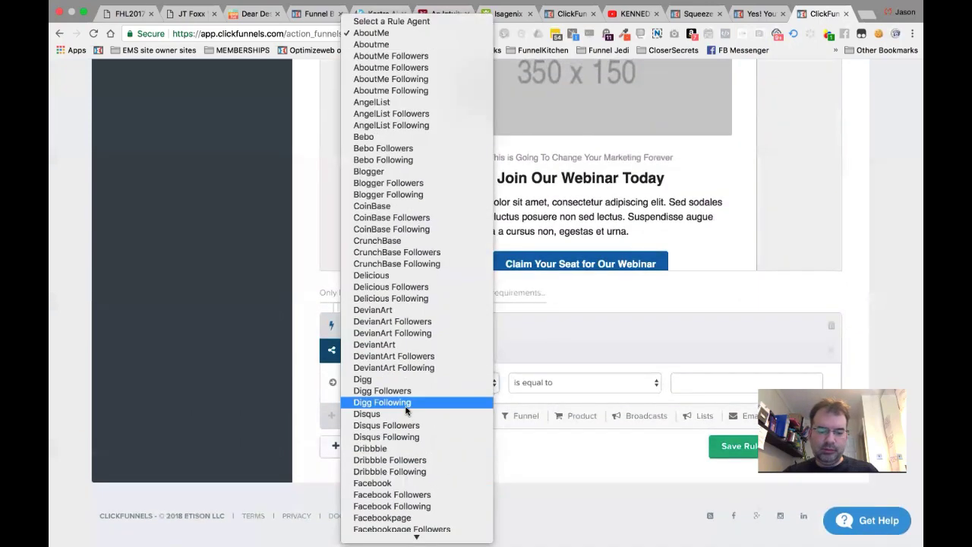
scroll(405, 403, down, 5)
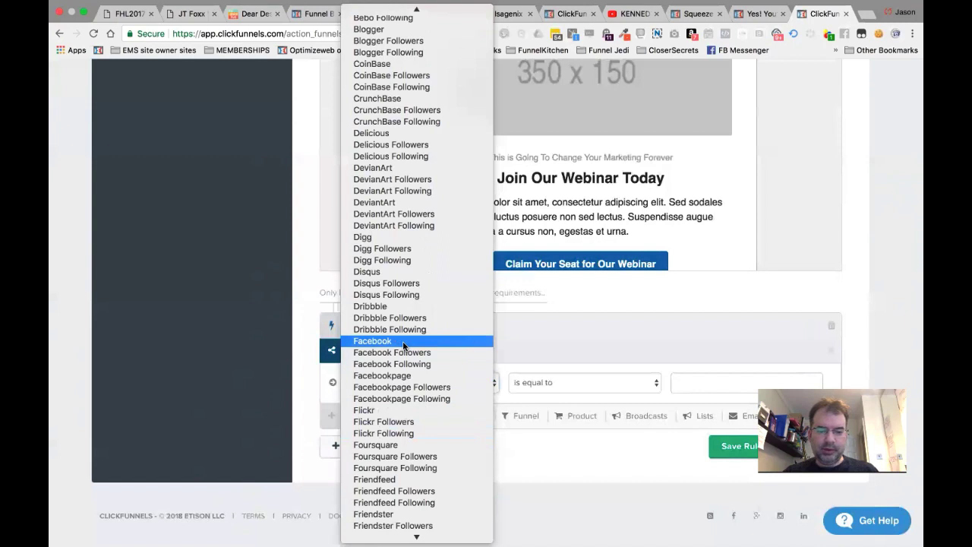
click(403, 343)
click(599, 385)
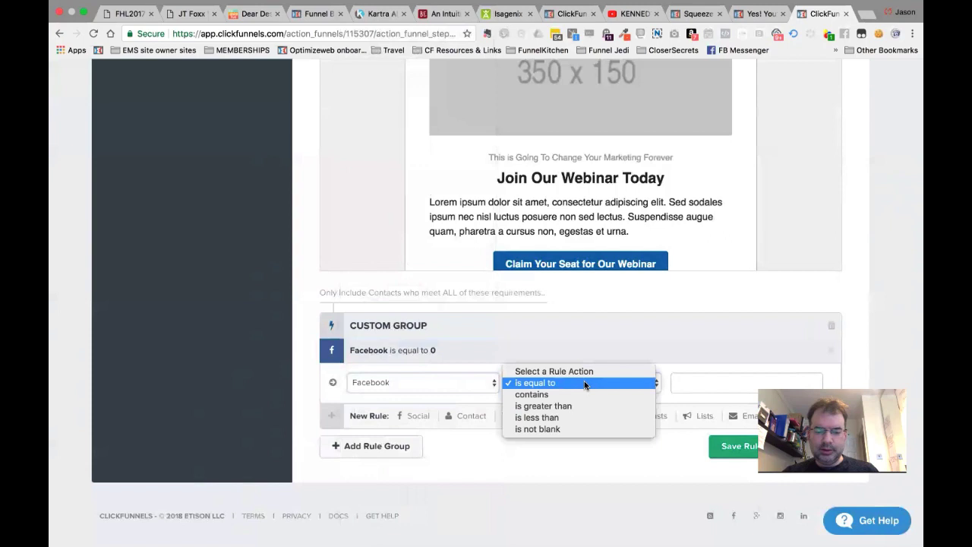
click(442, 387)
Change the rule to Facebook Followers 'is greater than', save the group, then remove that rule.
click(440, 386)
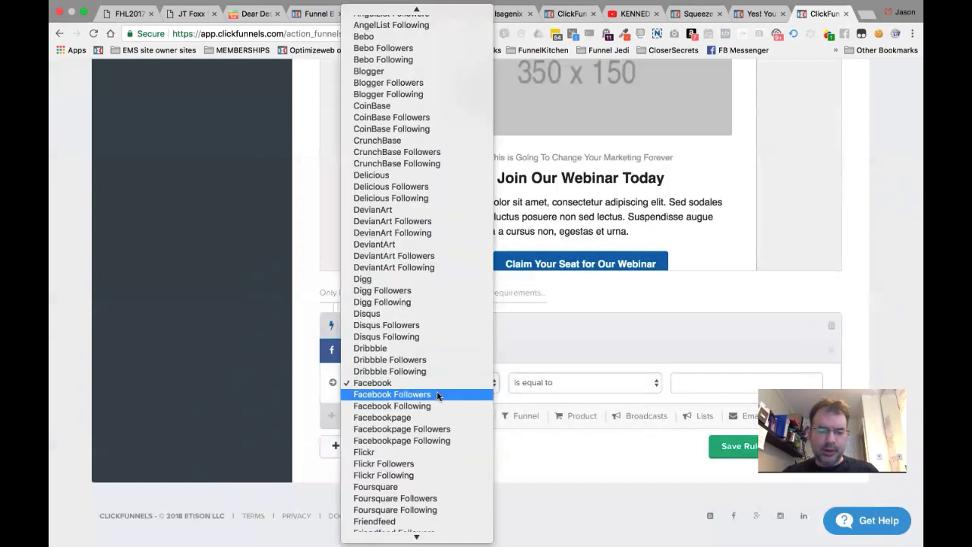
click(438, 395)
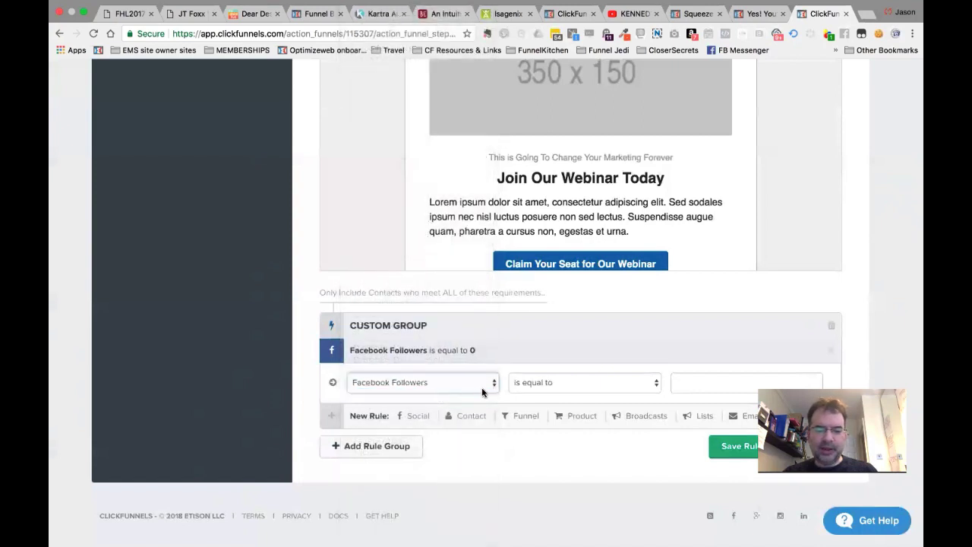
click(564, 389)
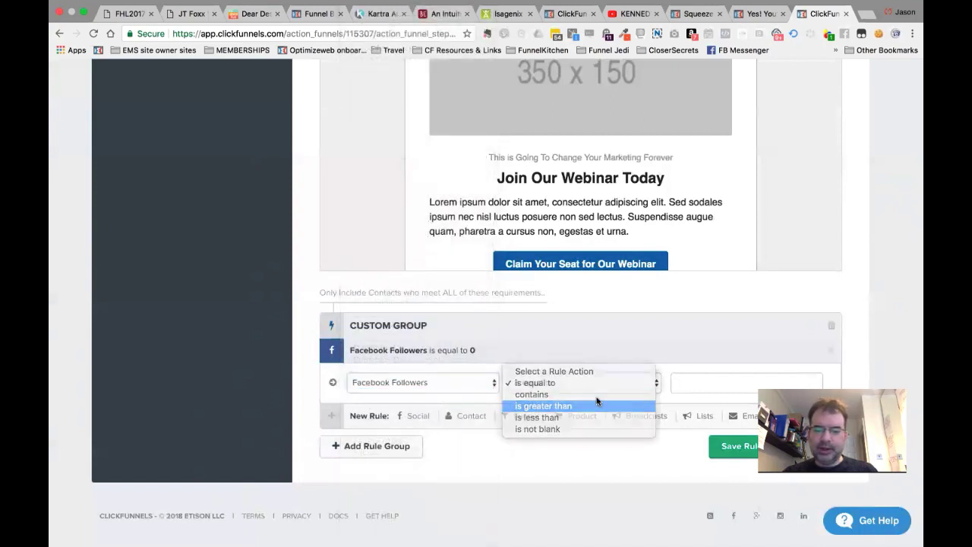
click(596, 404)
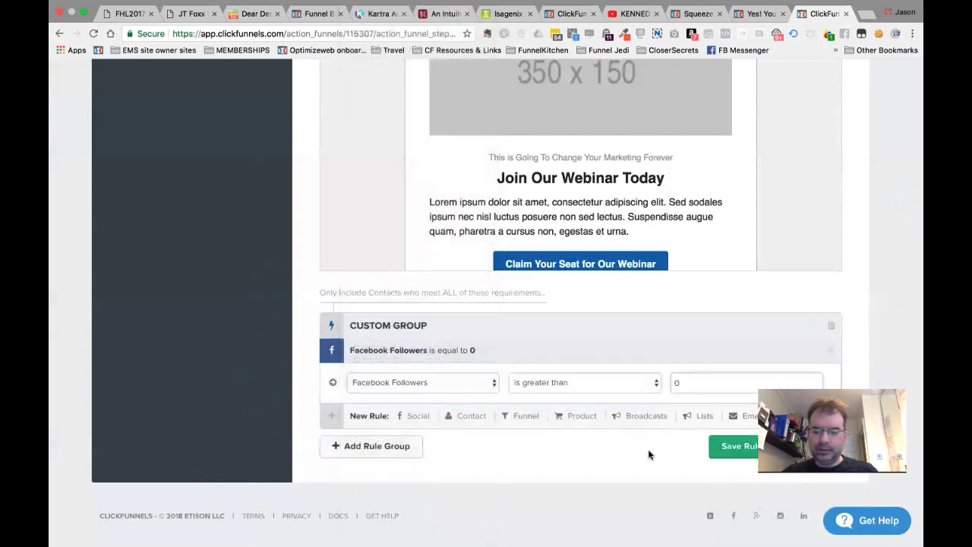
click(747, 453)
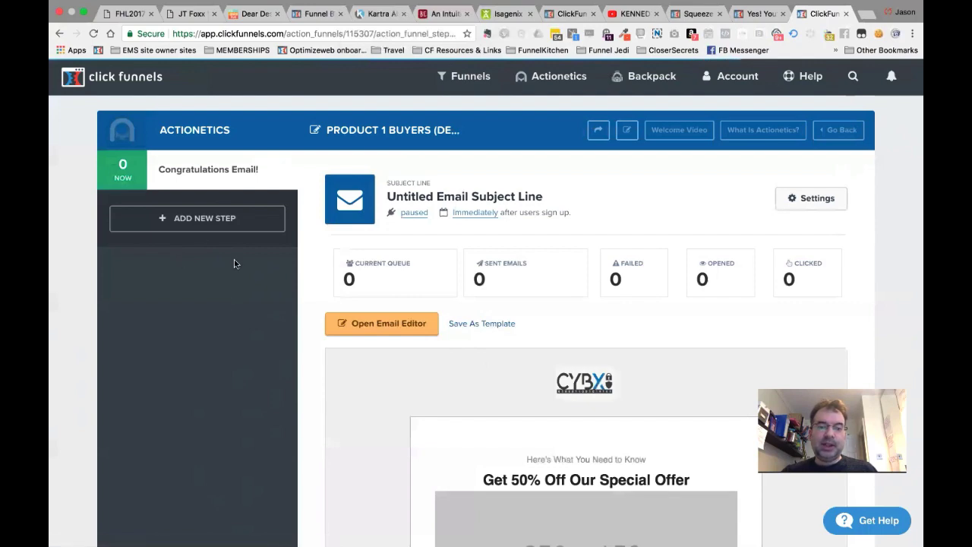
scroll(372, 448, down, 10)
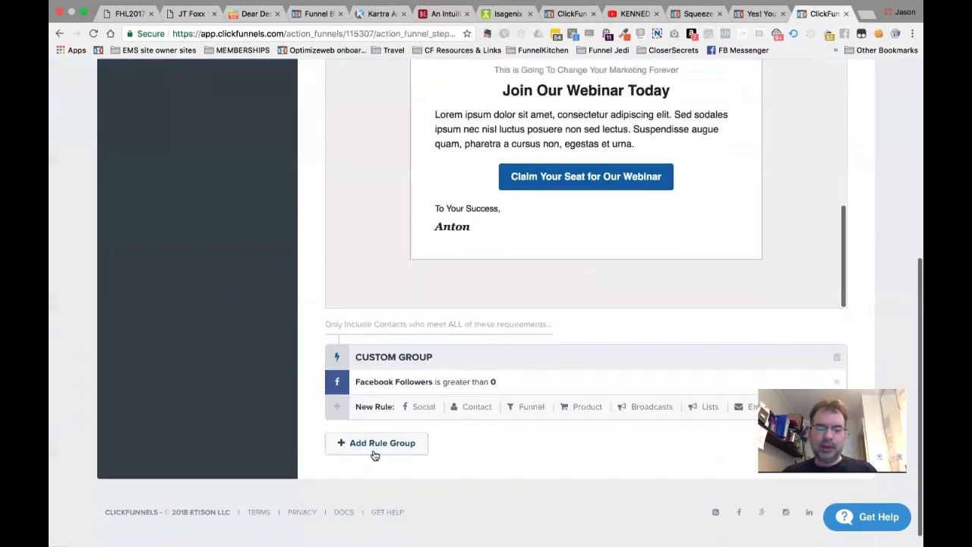
click(836, 386)
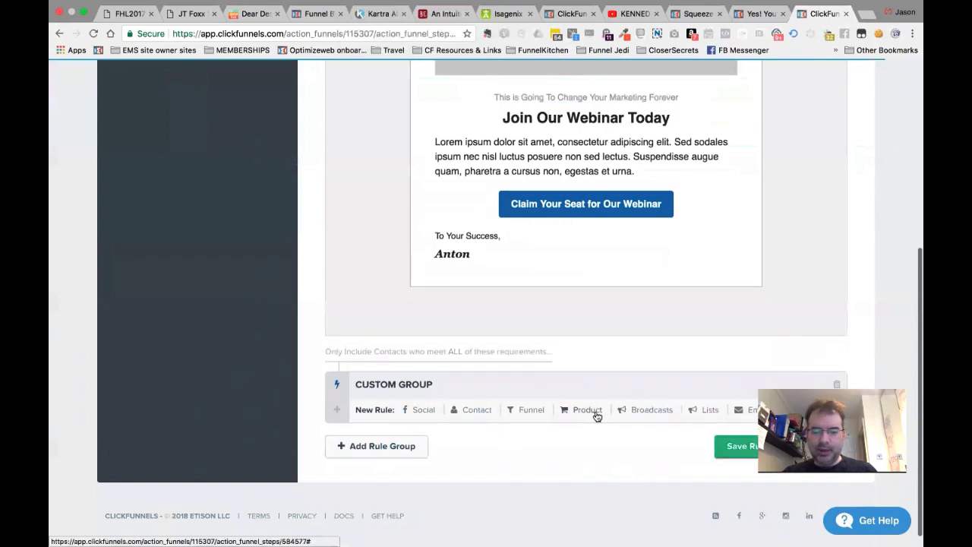
Add a Visited Step 'equal to' funnel rule, then delete it.
click(531, 410)
click(551, 418)
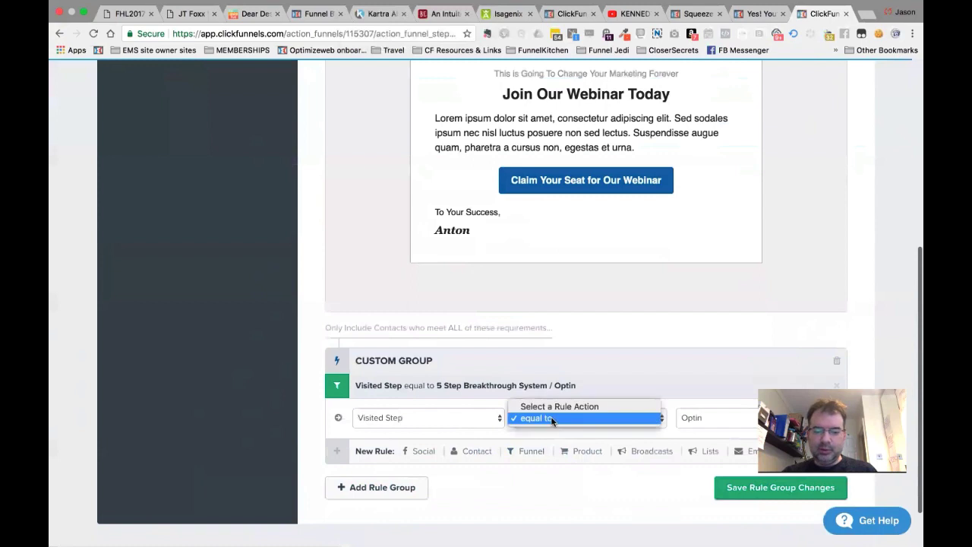
click(401, 419)
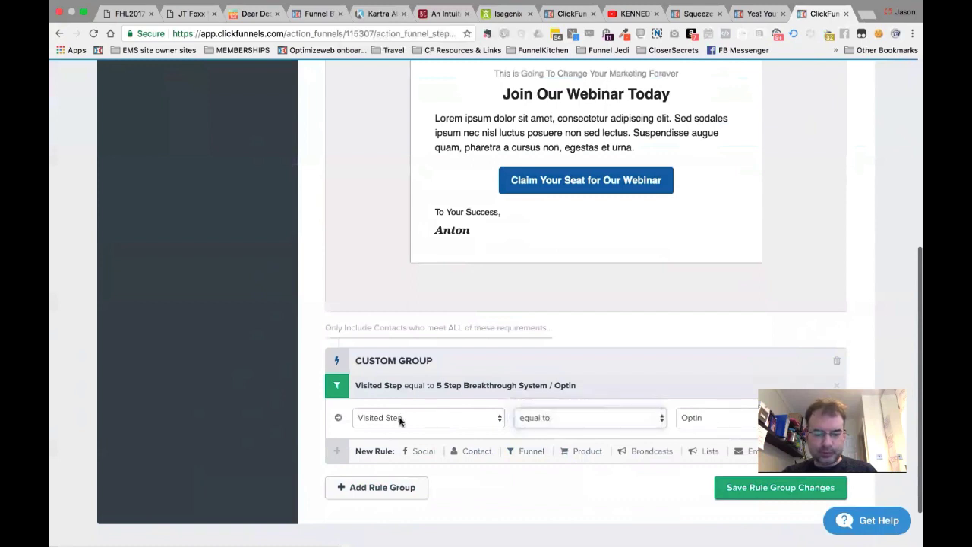
click(400, 420)
click(504, 390)
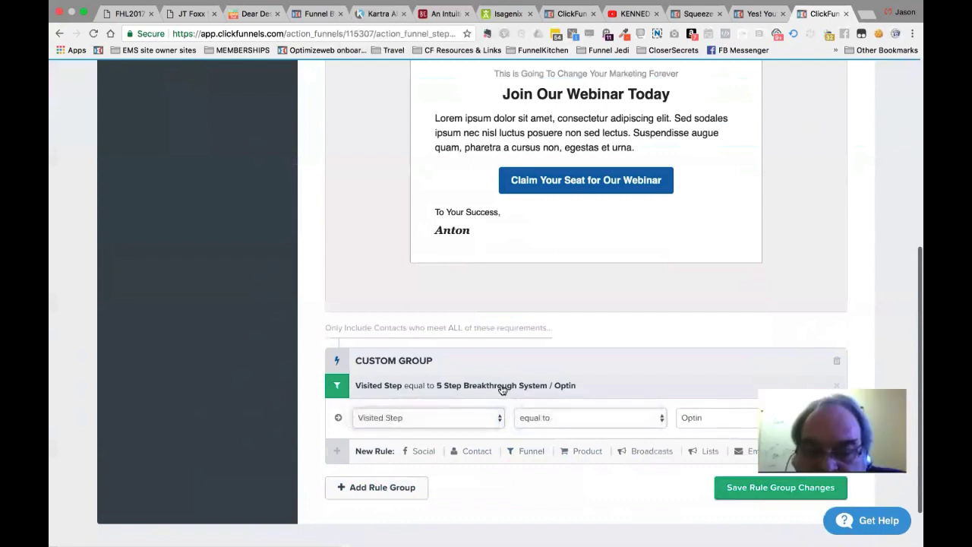
click(832, 387)
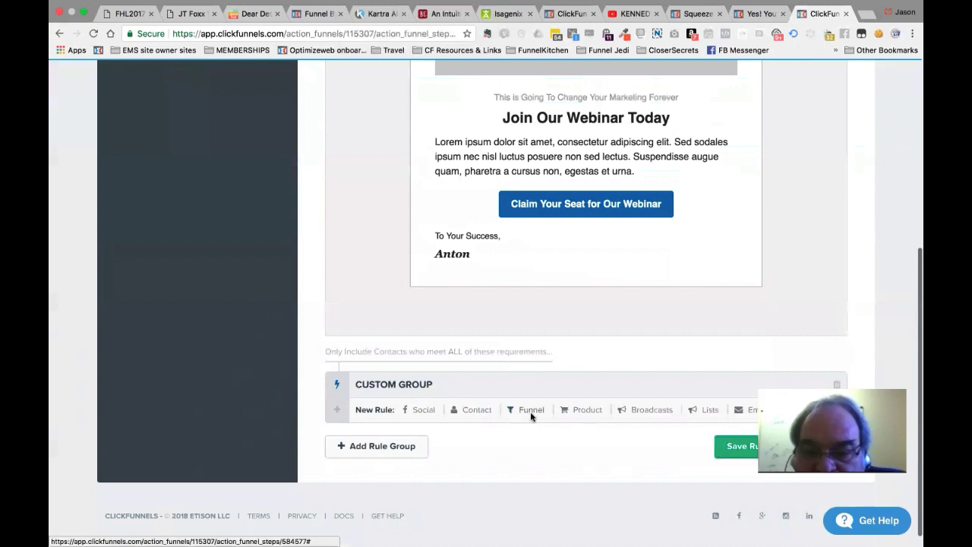
Add a Visited Step rule for ACTIONETICS DEMO / Squeeze Page, then delete the custom group.
click(532, 415)
click(561, 419)
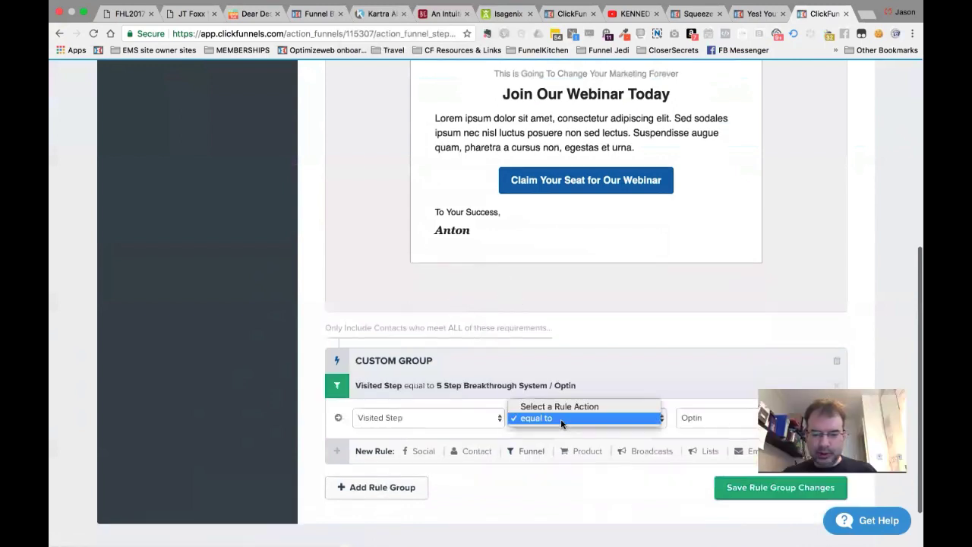
click(731, 416)
click(731, 417)
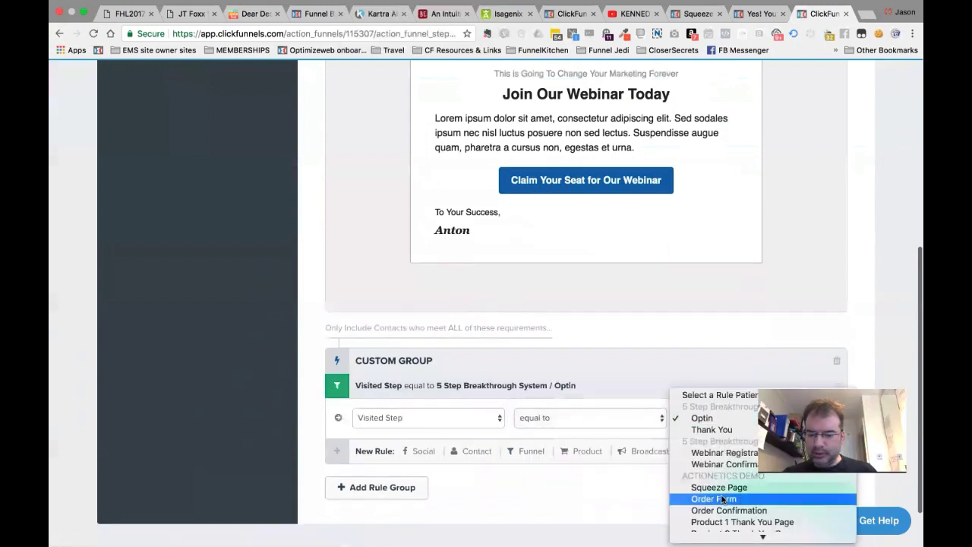
scroll(723, 499, down, 5)
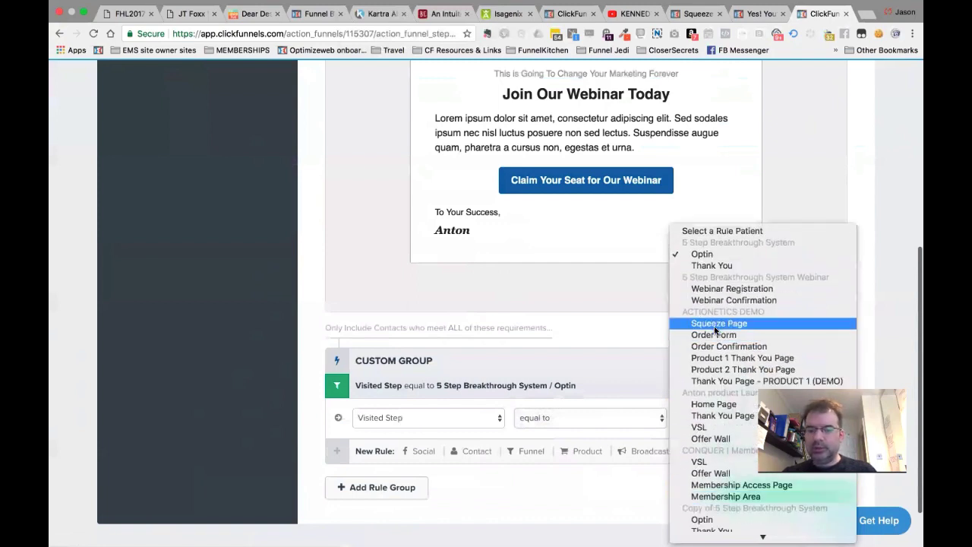
click(715, 327)
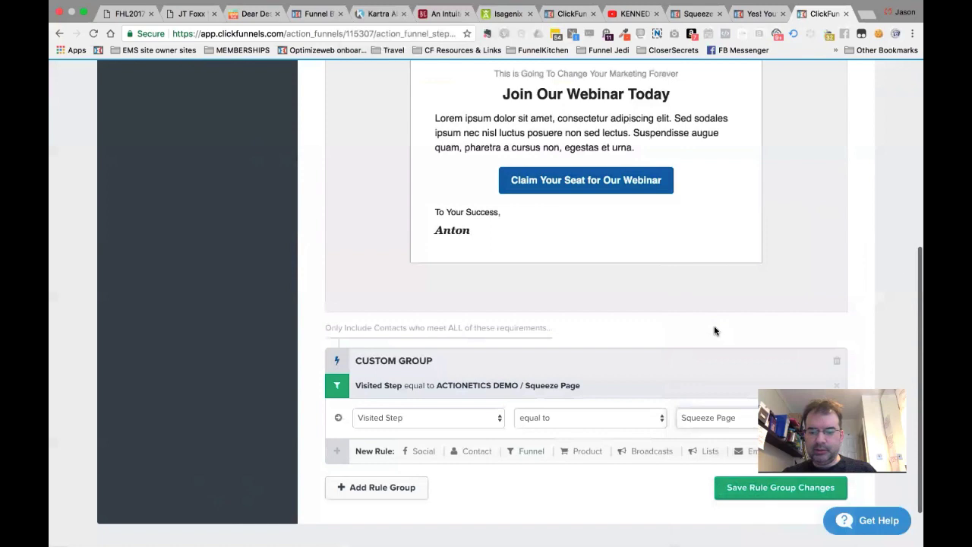
click(704, 415)
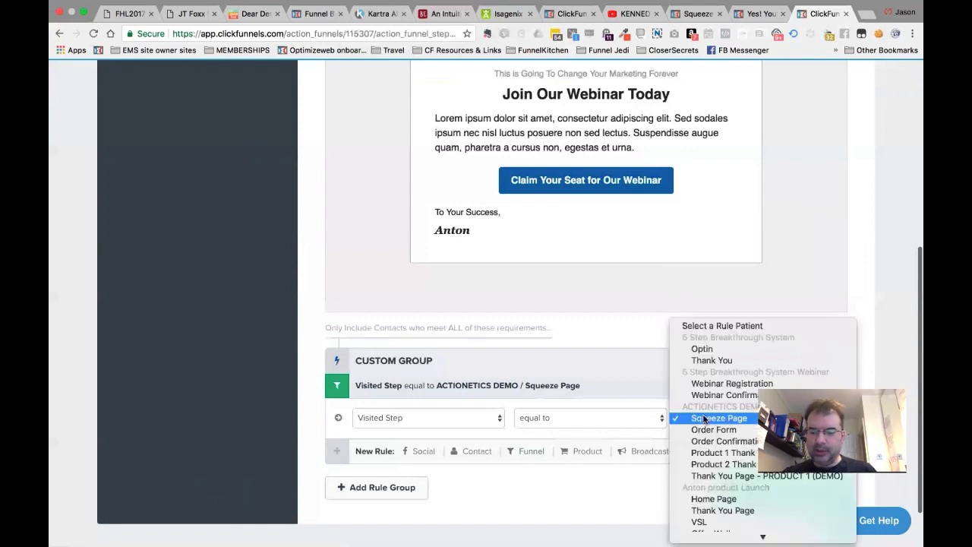
scroll(706, 425, down, 5)
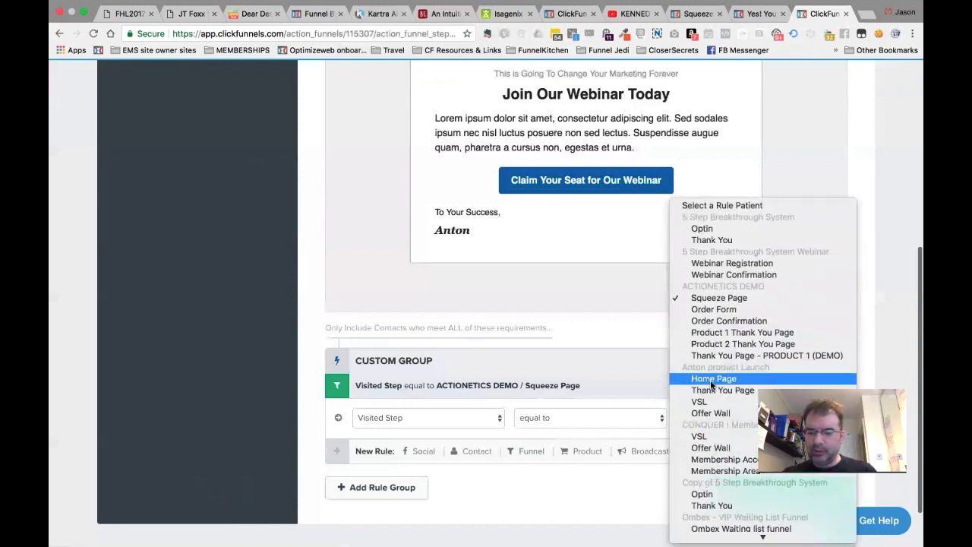
click(613, 380)
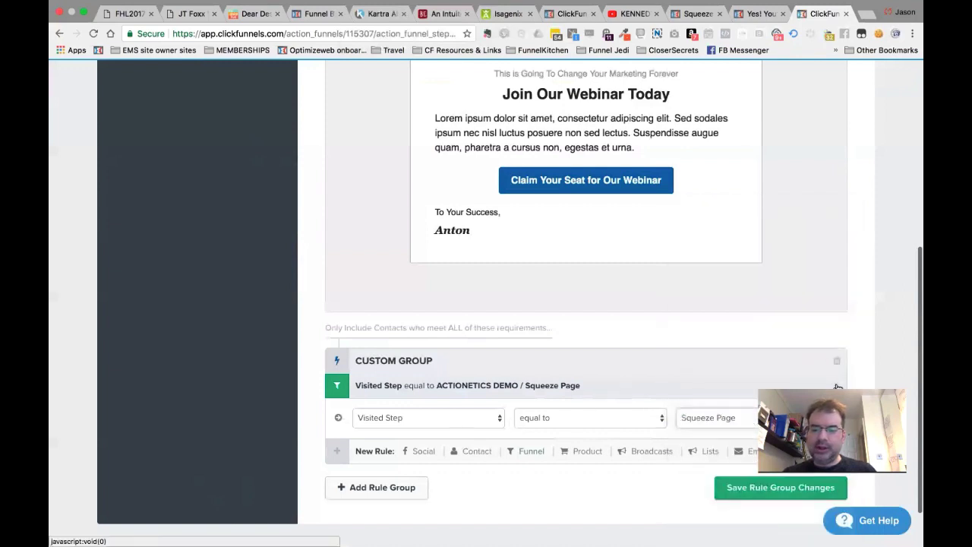
click(836, 361)
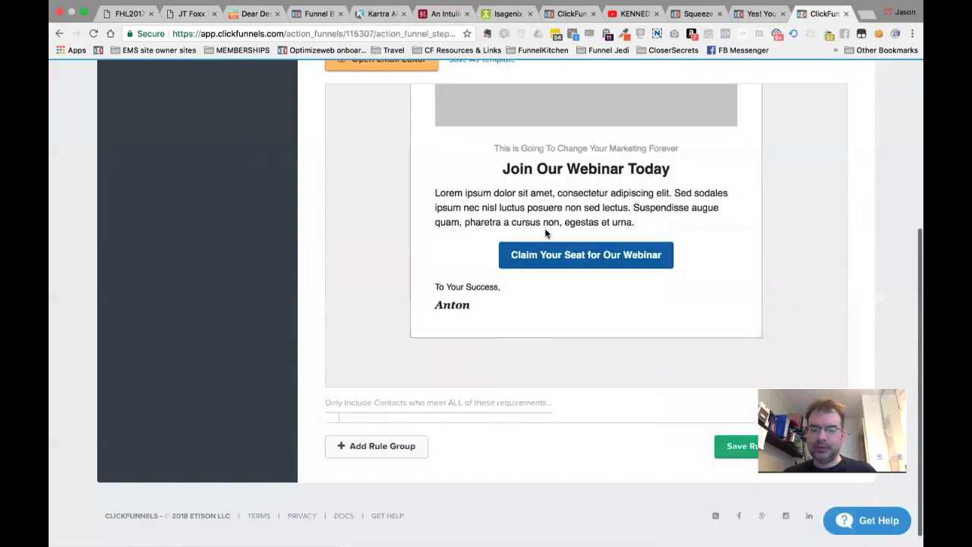
Try the new step form's text-message and action triggers, then close it without saving.
scroll(584, 402, up, 10)
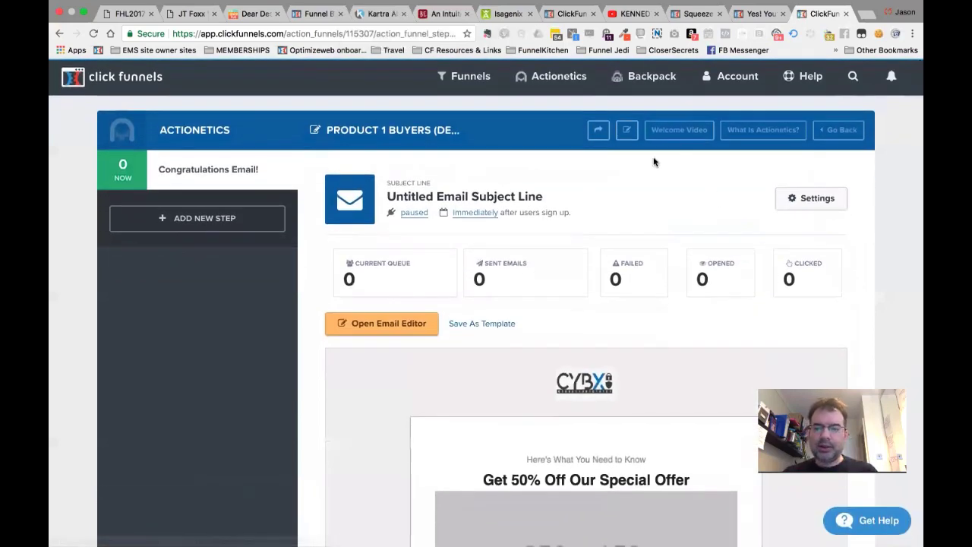
scroll(621, 347, down, 6)
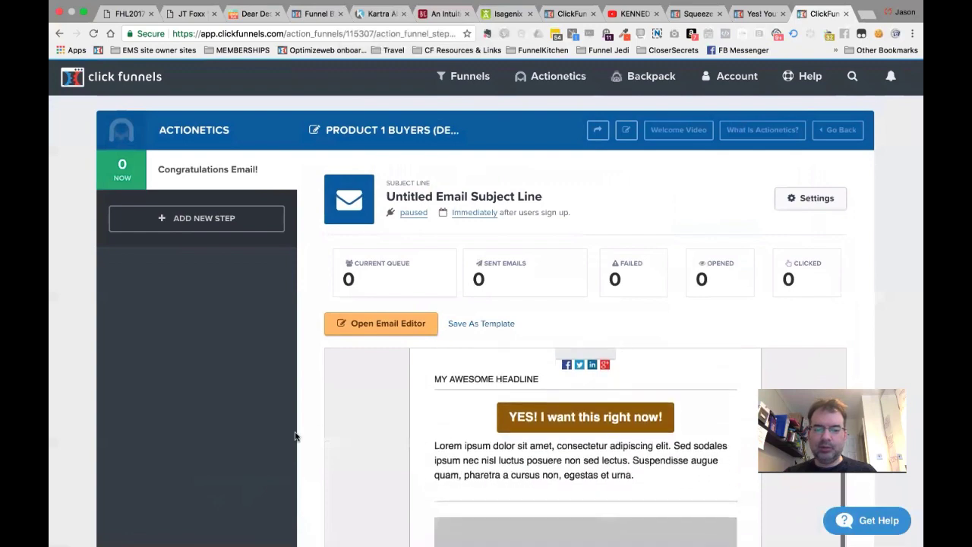
scroll(296, 436, down, 2)
scroll(296, 436, down, 3)
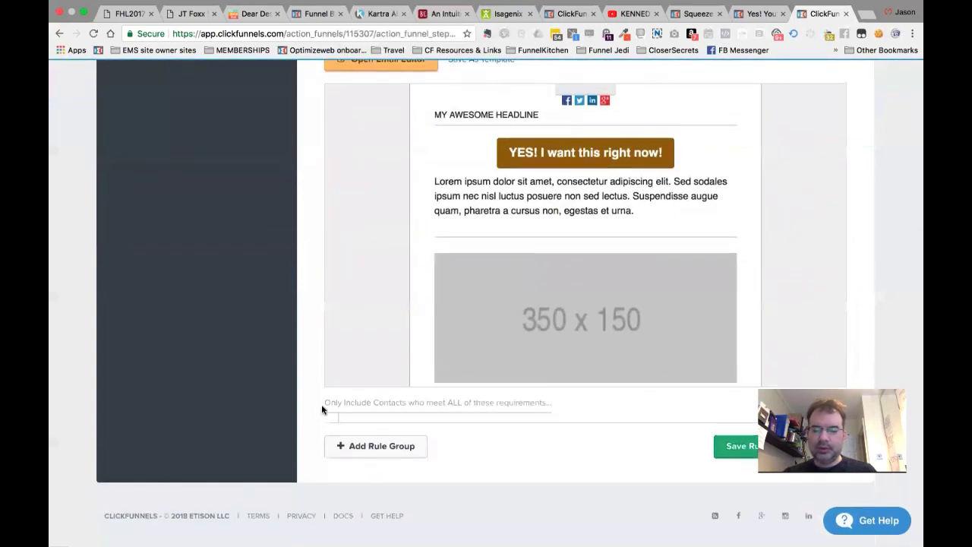
scroll(321, 406, up, 4)
scroll(321, 409, up, 2)
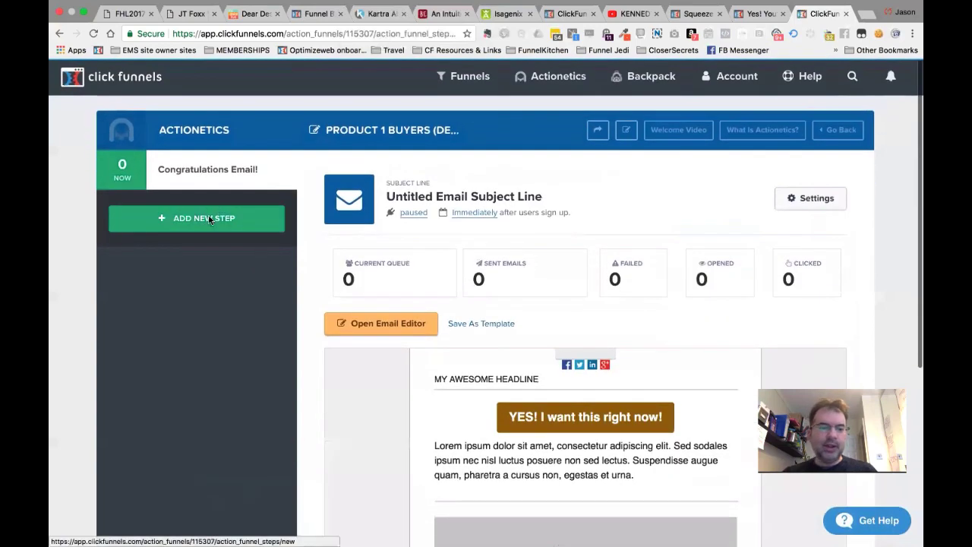
click(209, 219)
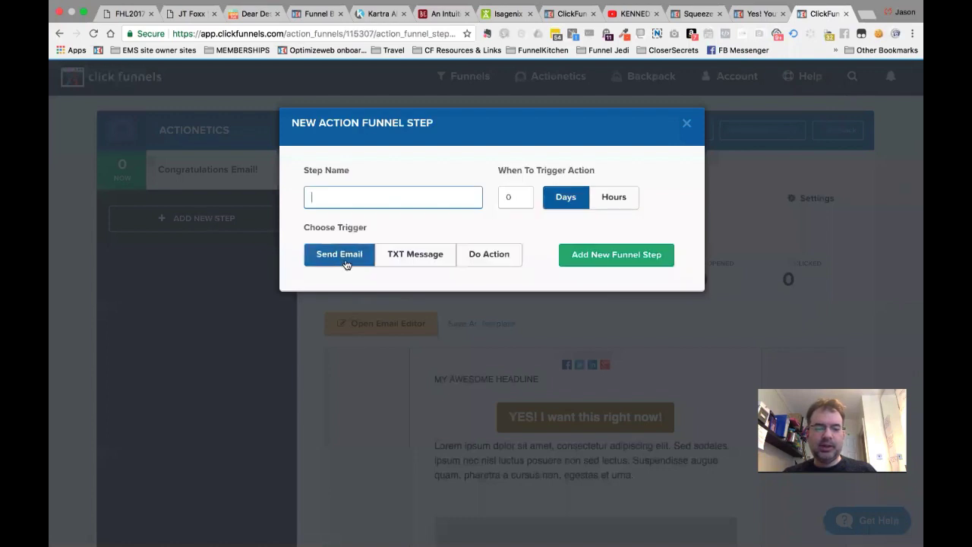
click(405, 251)
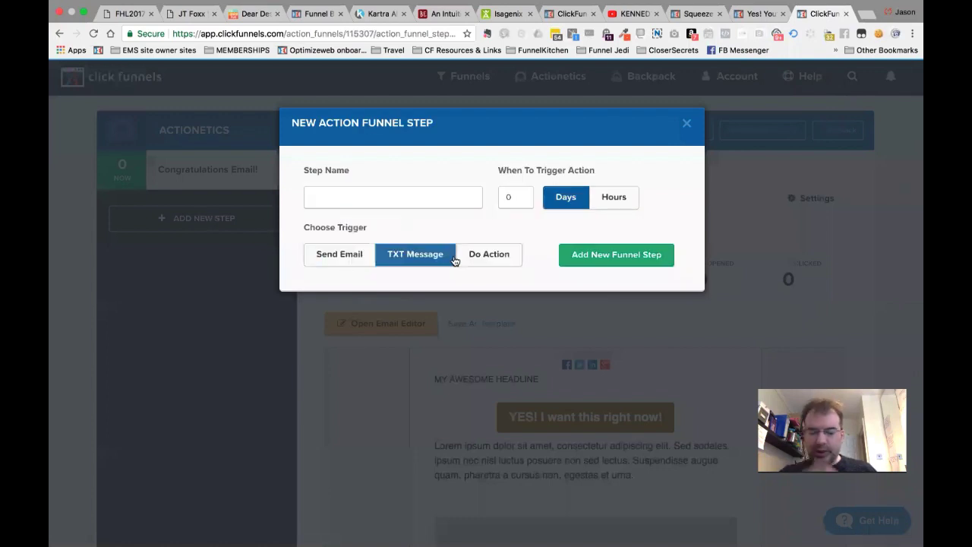
click(493, 259)
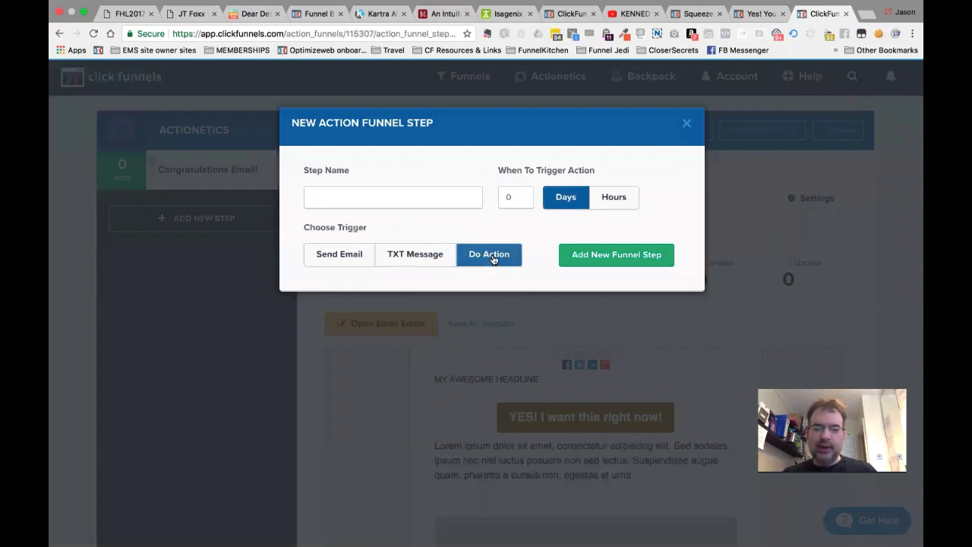
click(413, 198)
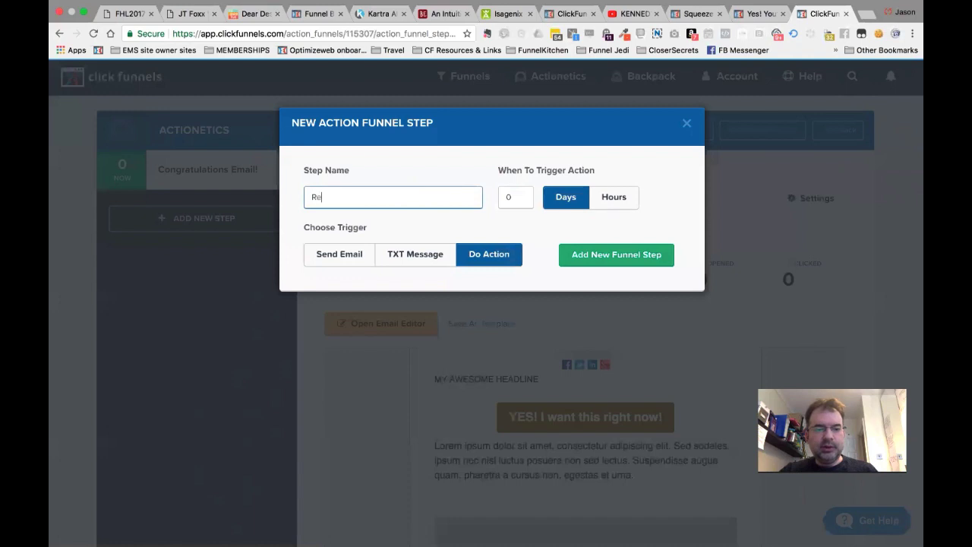
click(687, 123)
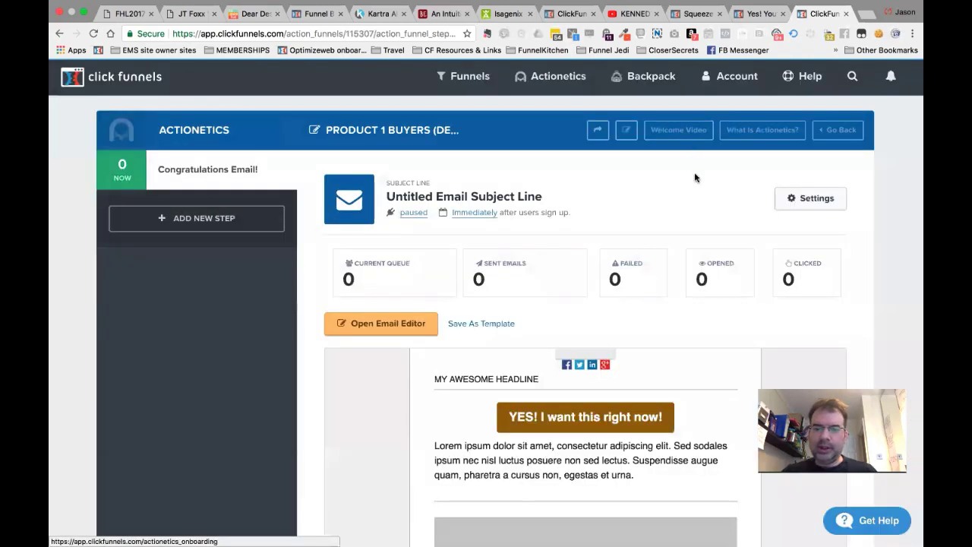
Open the ALL BUYERS (DEMO) action funnel from the Action Funnels list.
mouse_move(558, 78)
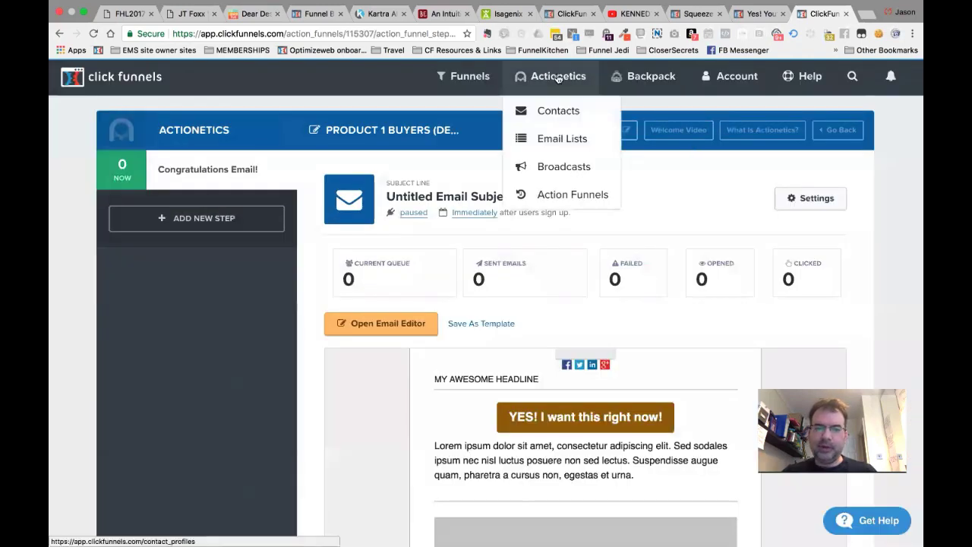
click(560, 205)
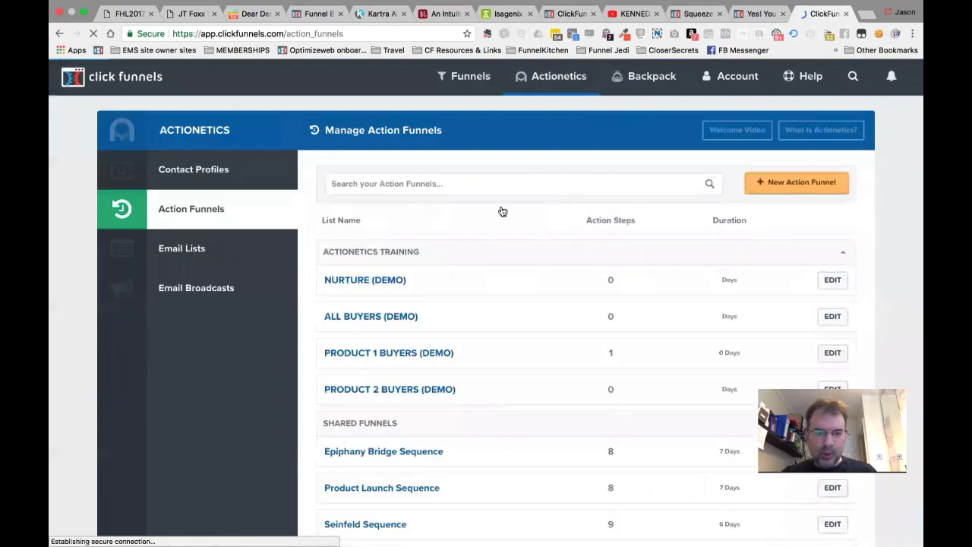
click(373, 318)
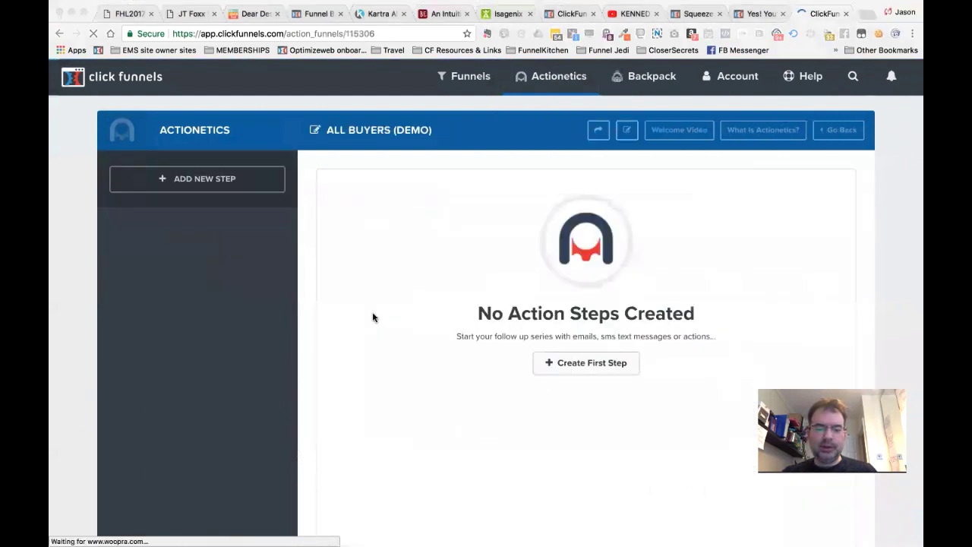
key(super+Tab)
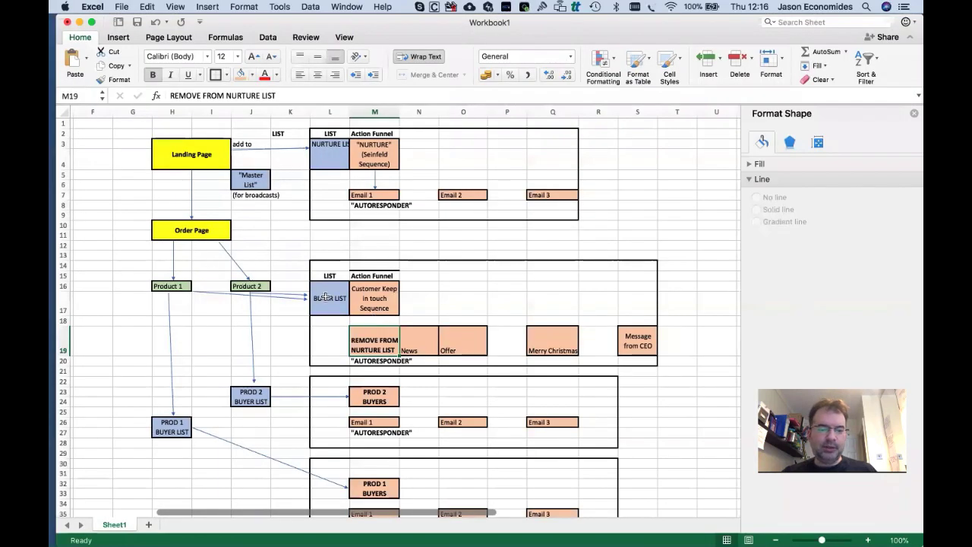
Change cell L16's label from BUYER LIST to ALL BUYERS LIST, then return to the browser.
click(331, 300)
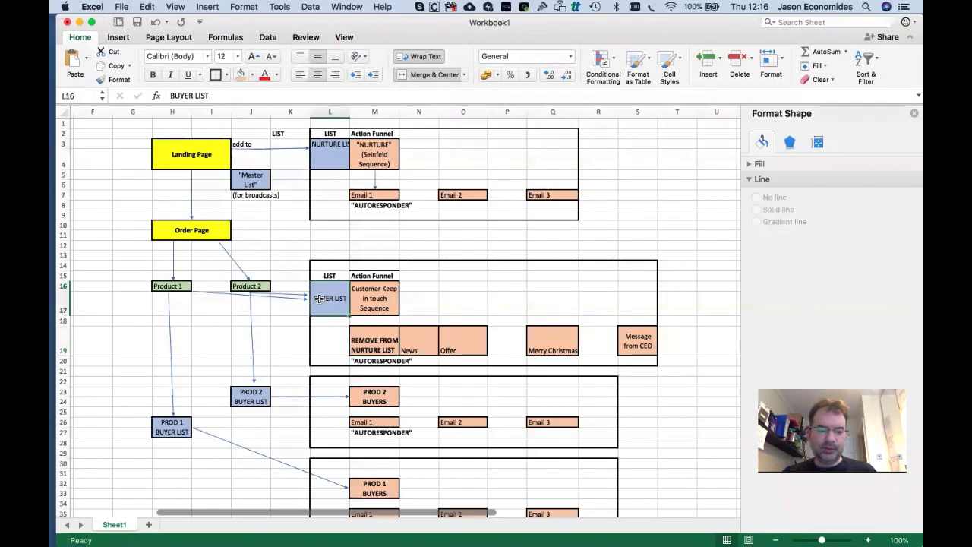
double_click(318, 297)
text(ALL BUYER)
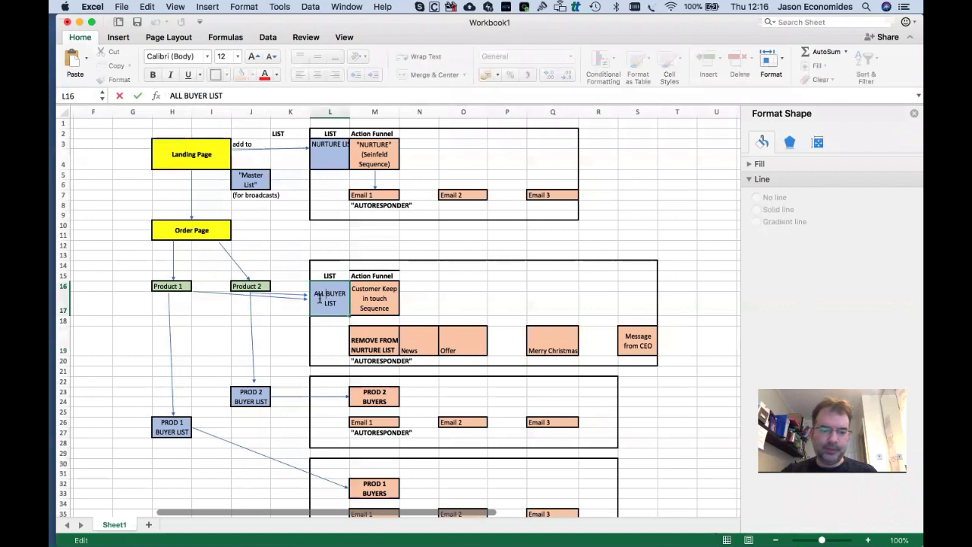
text(S)
key(Tab)
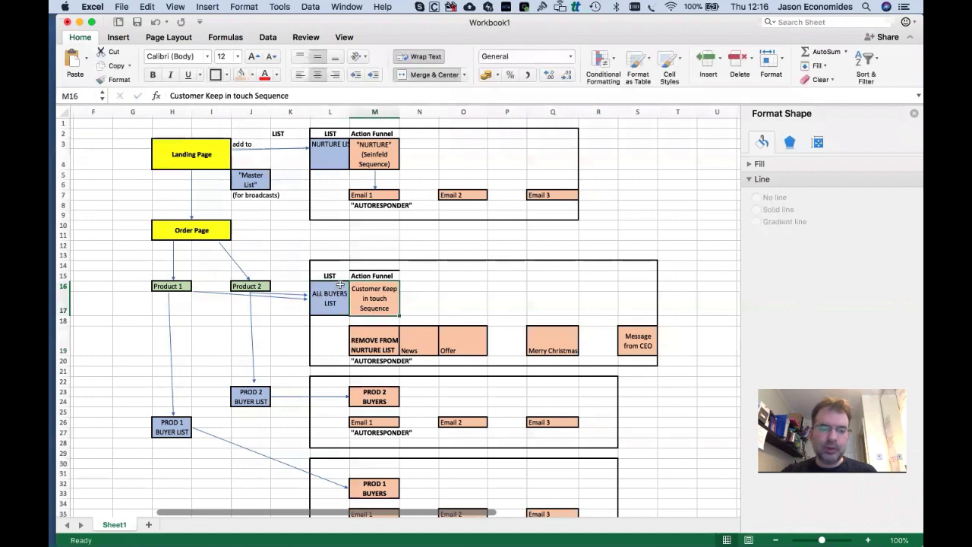
click(332, 298)
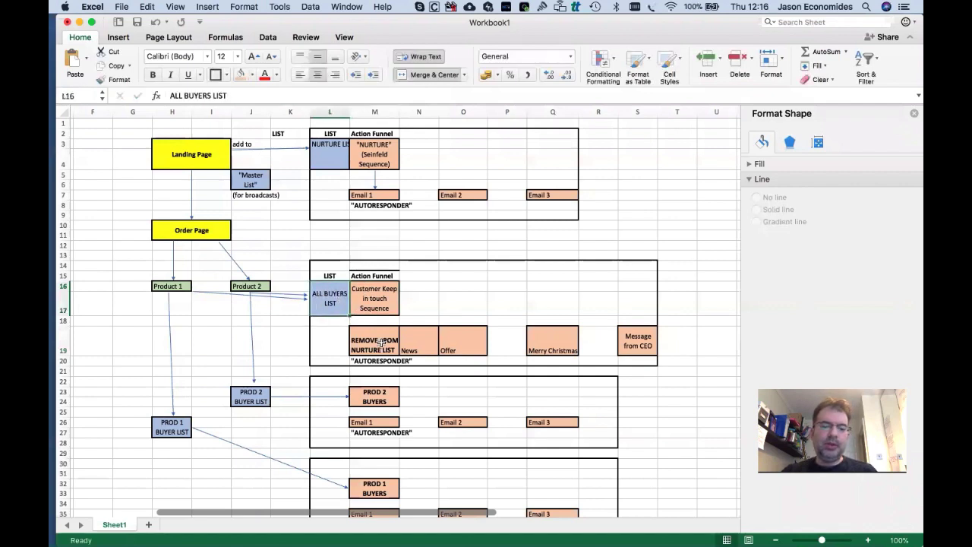
key(super+Tab)
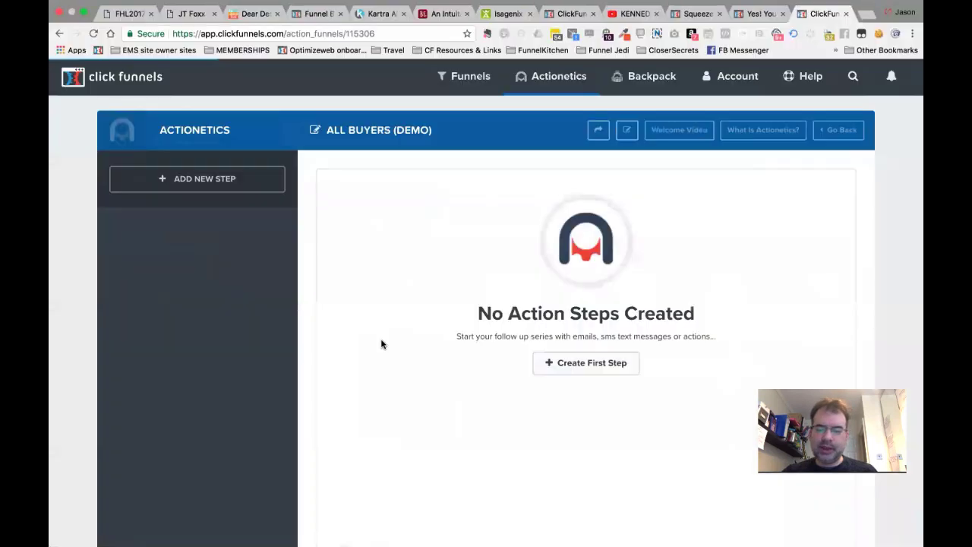
Create the 'Remove from Nurture list' step with a 0-day delay and a Do Action trigger.
click(609, 365)
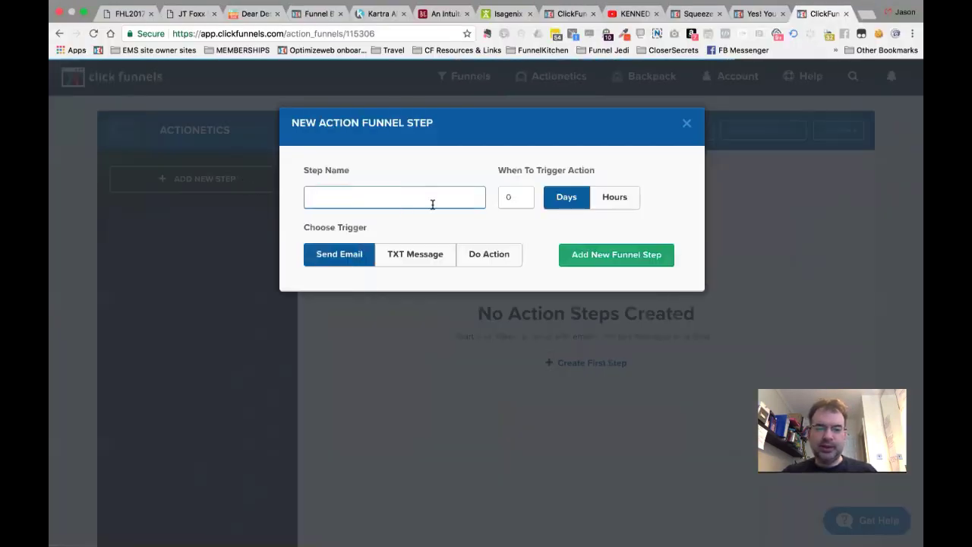
text(Remove from Nurture list)
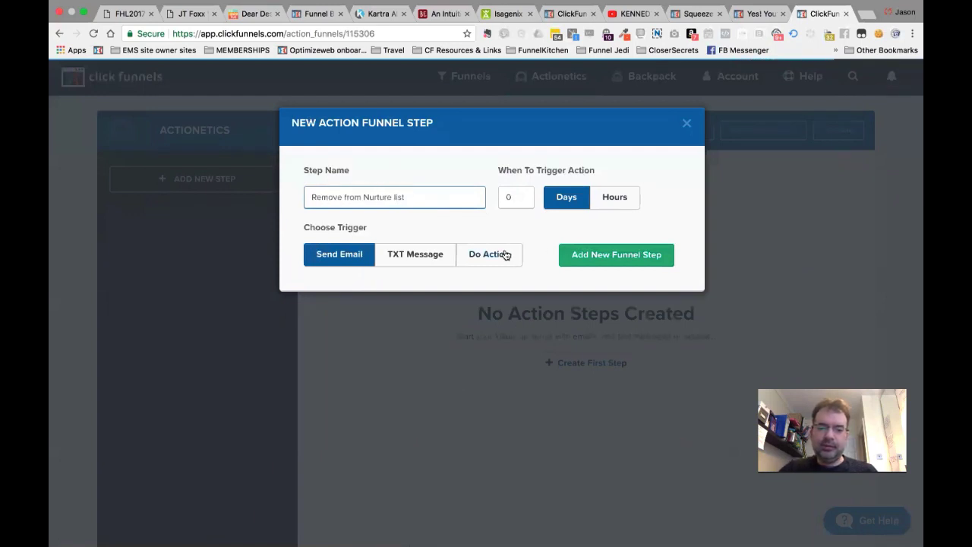
click(503, 254)
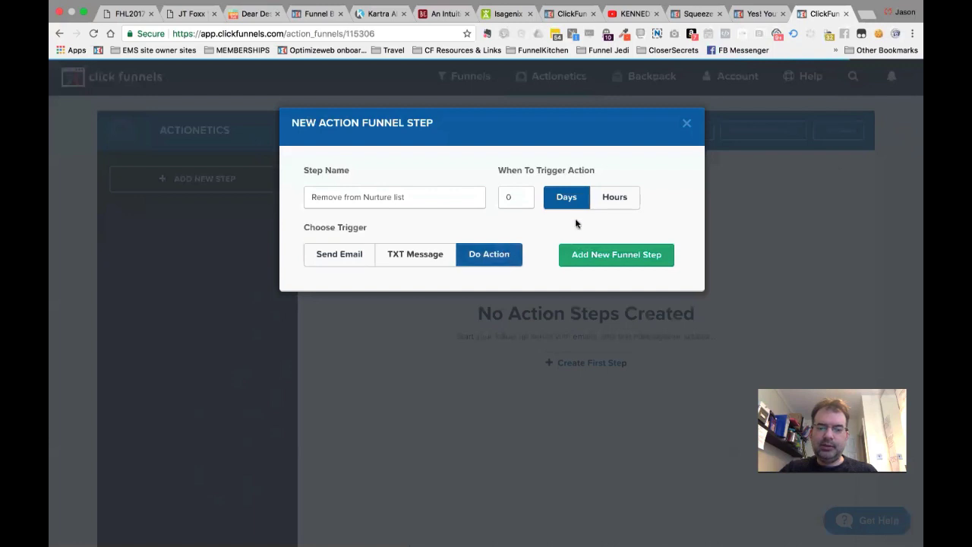
click(521, 197)
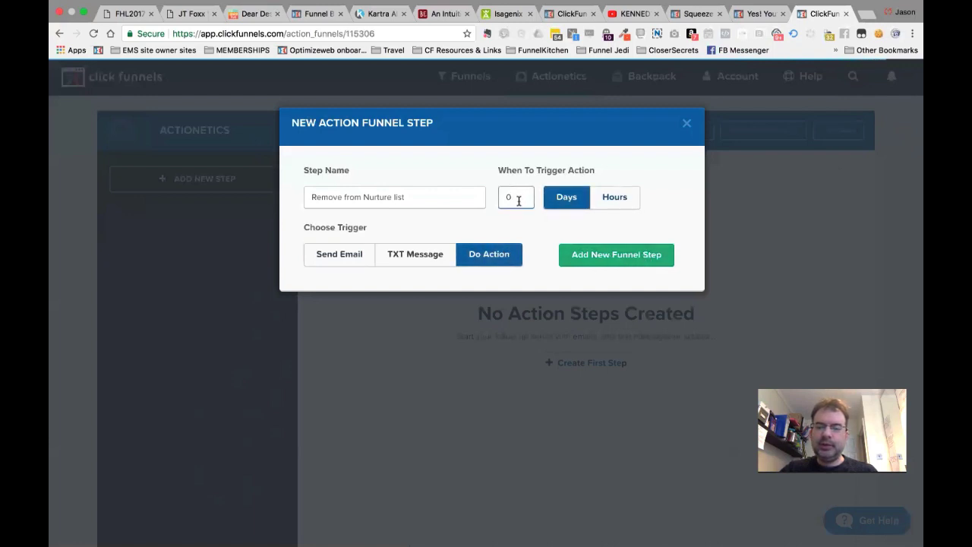
click(616, 202)
click(566, 199)
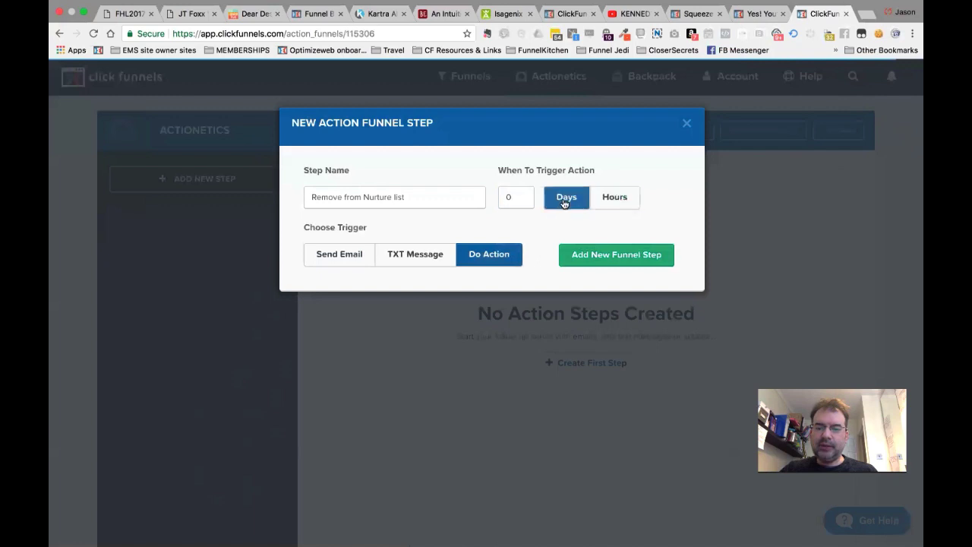
click(607, 262)
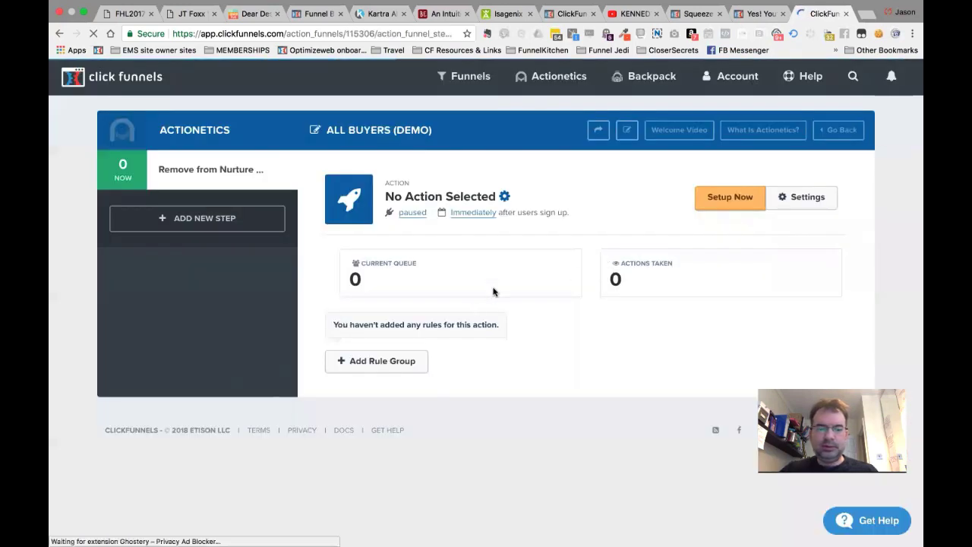
Set the step's action to Actionetics Remove From List on NURTURE LIST (DEMO) and save it.
click(808, 199)
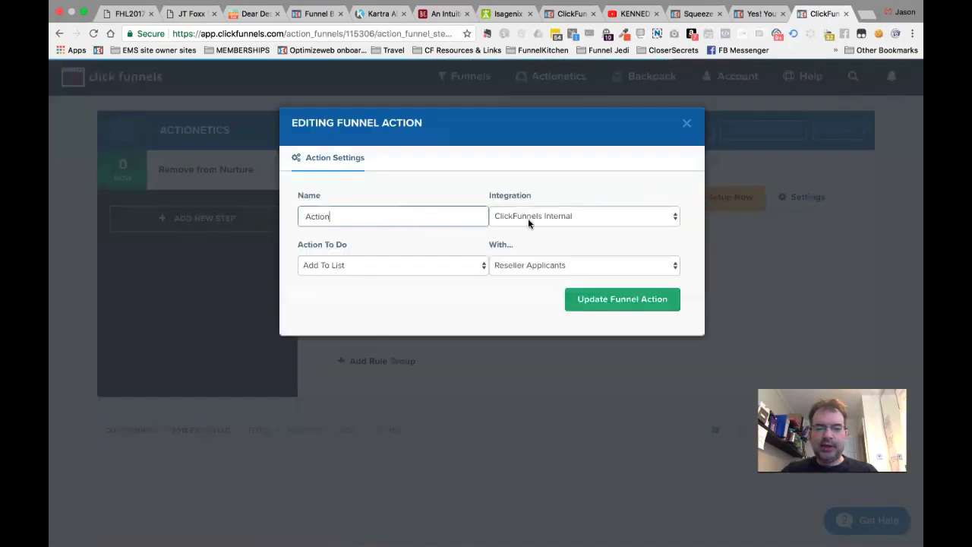
click(527, 217)
key(Escape)
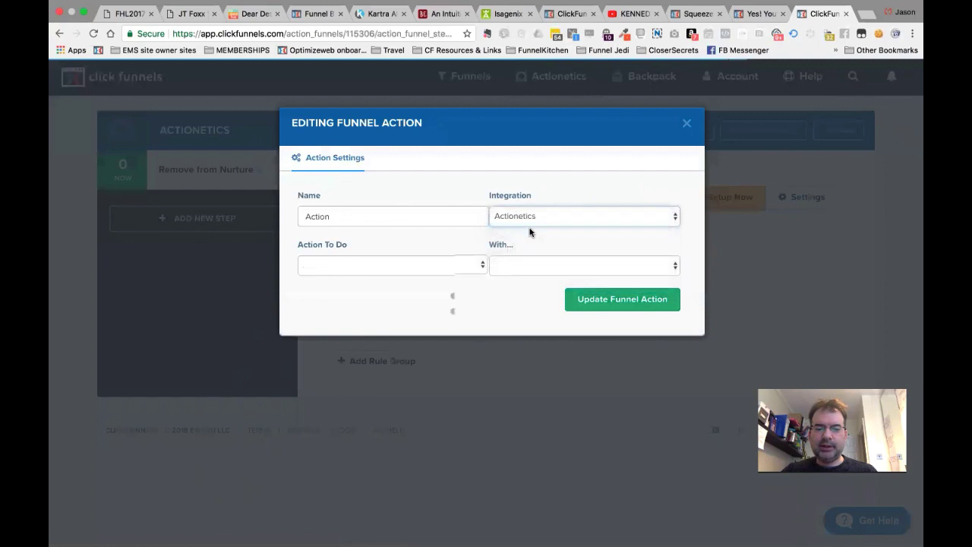
click(430, 265)
click(419, 289)
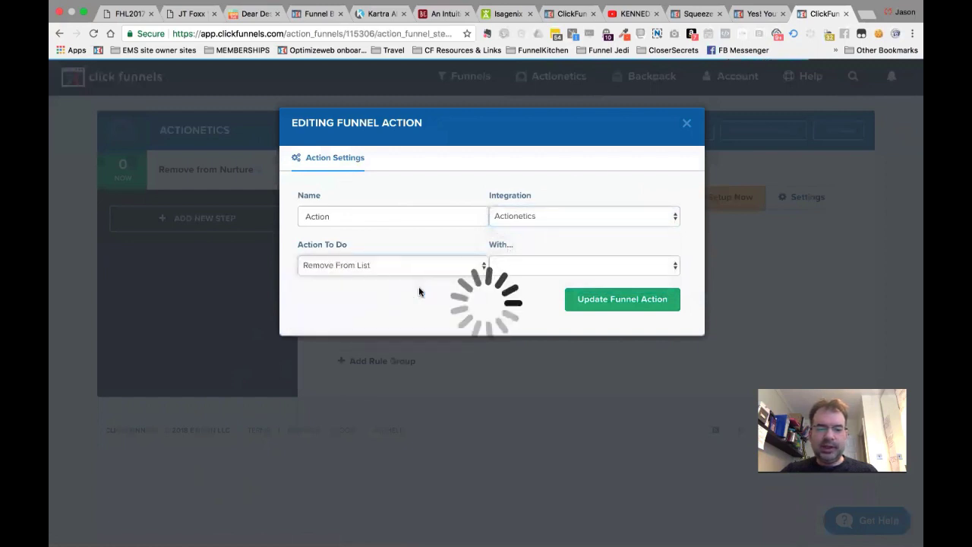
click(523, 259)
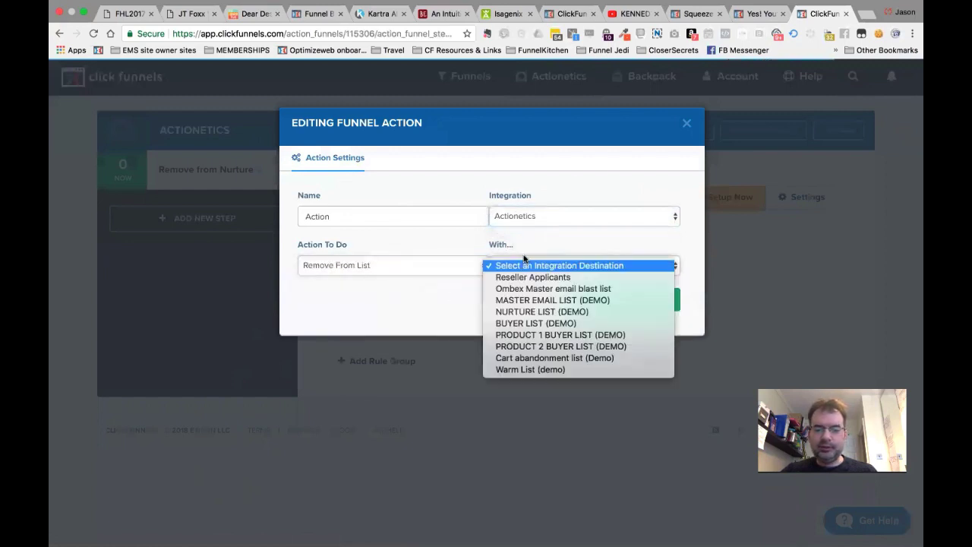
click(532, 311)
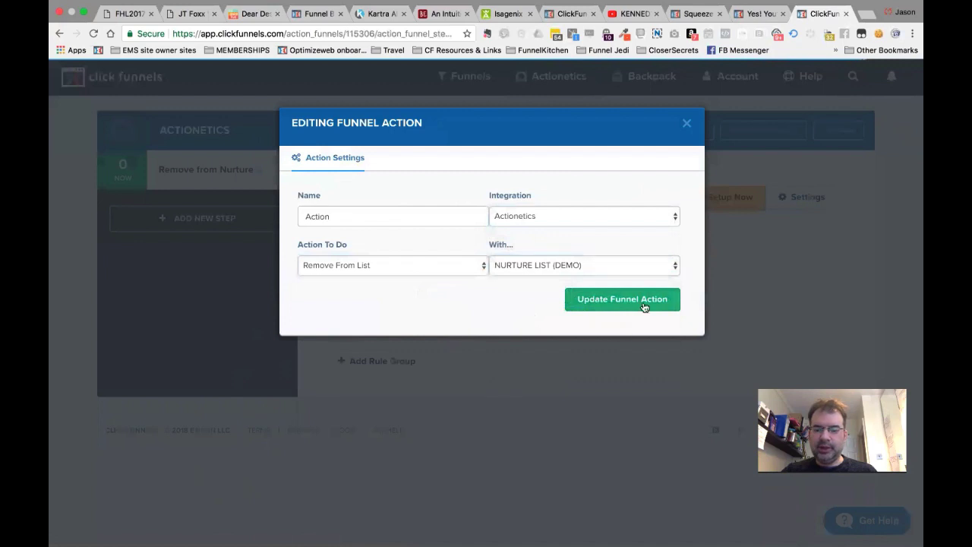
click(643, 303)
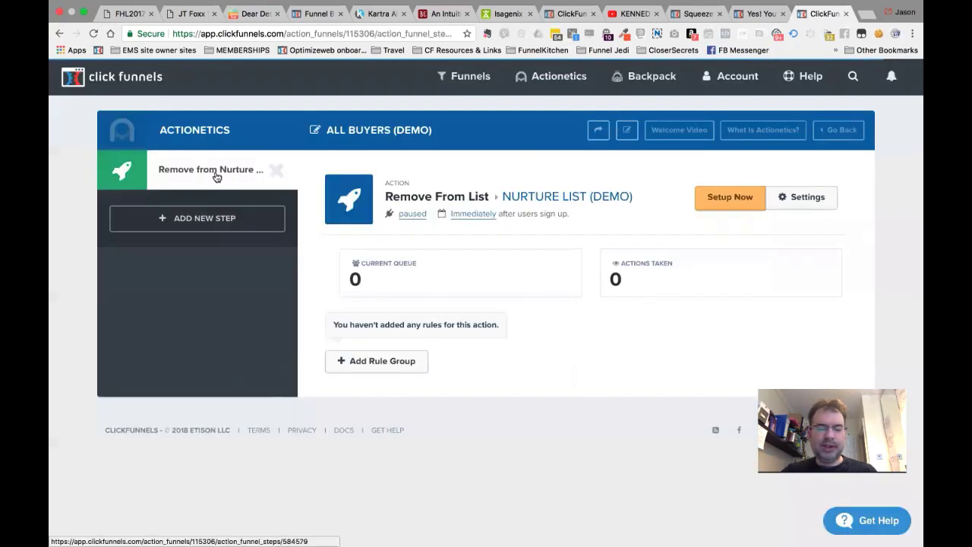
click(222, 219)
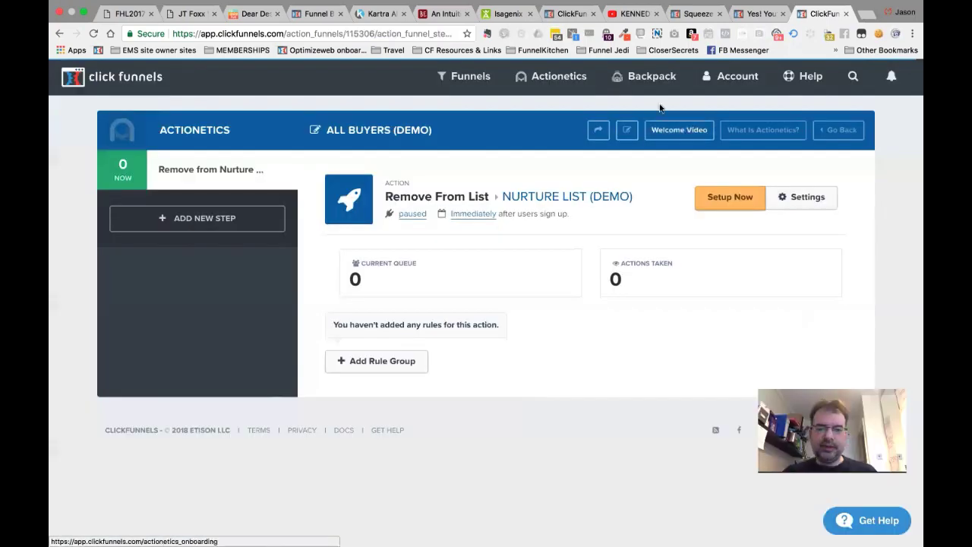
click(686, 125)
Look over the page of shareable sequence links in the other browser tab.
click(741, 15)
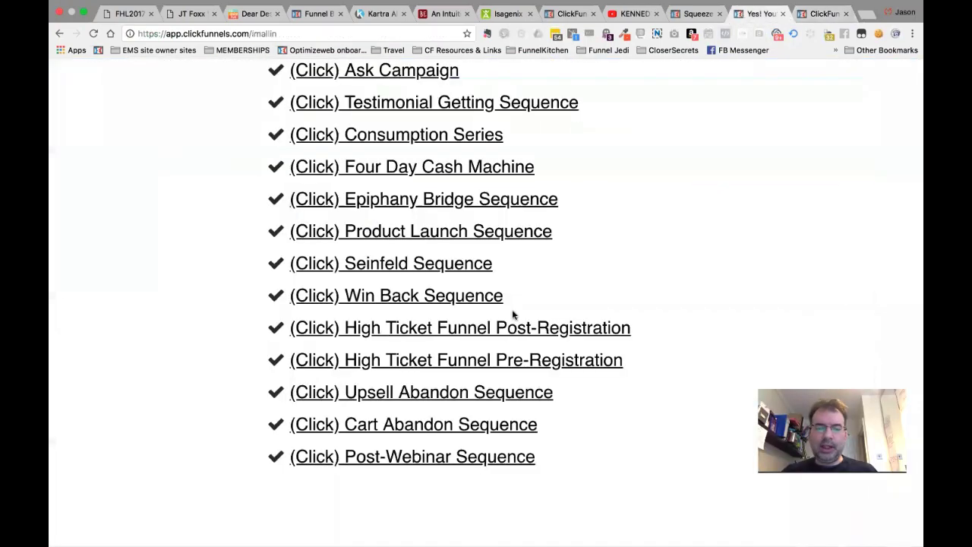
scroll(651, 217, down, 1)
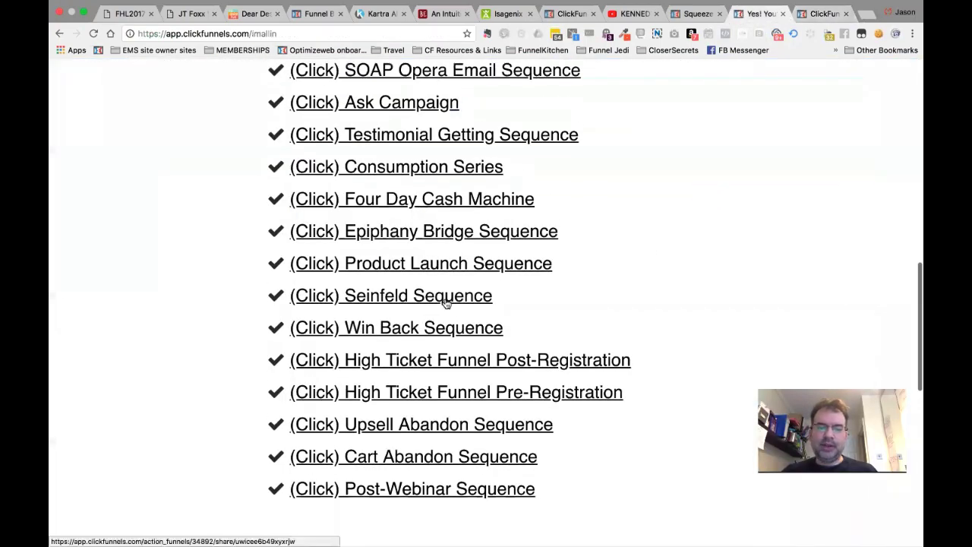
click(805, 13)
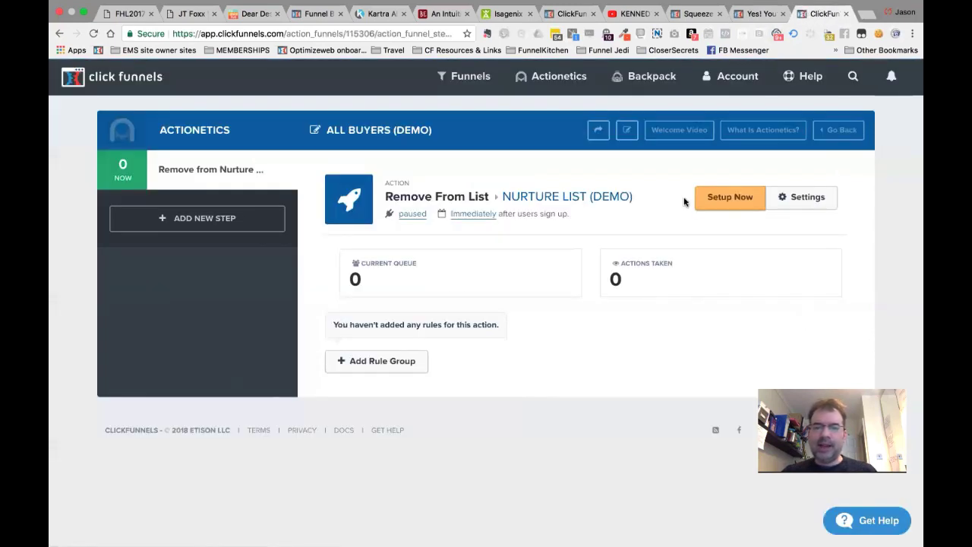
Open Actionetics > Action Funnels and scroll down to the Shared Funnels.
mouse_move(559, 75)
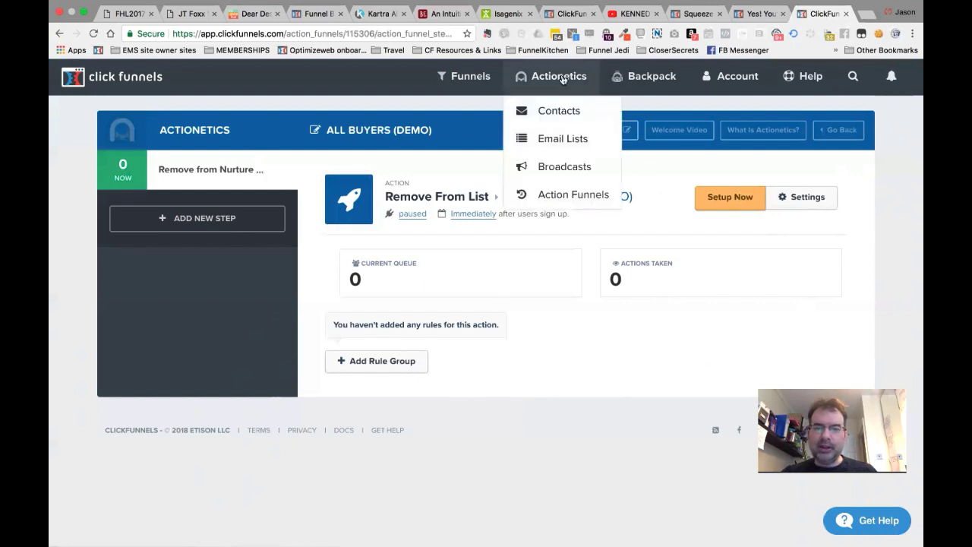
click(574, 196)
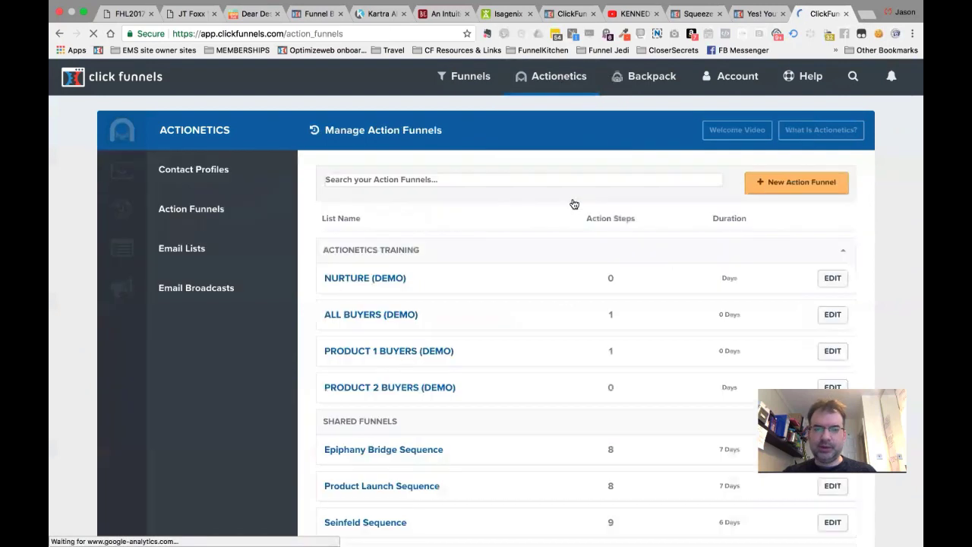
scroll(424, 384, down, 2)
scroll(403, 376, down, 2)
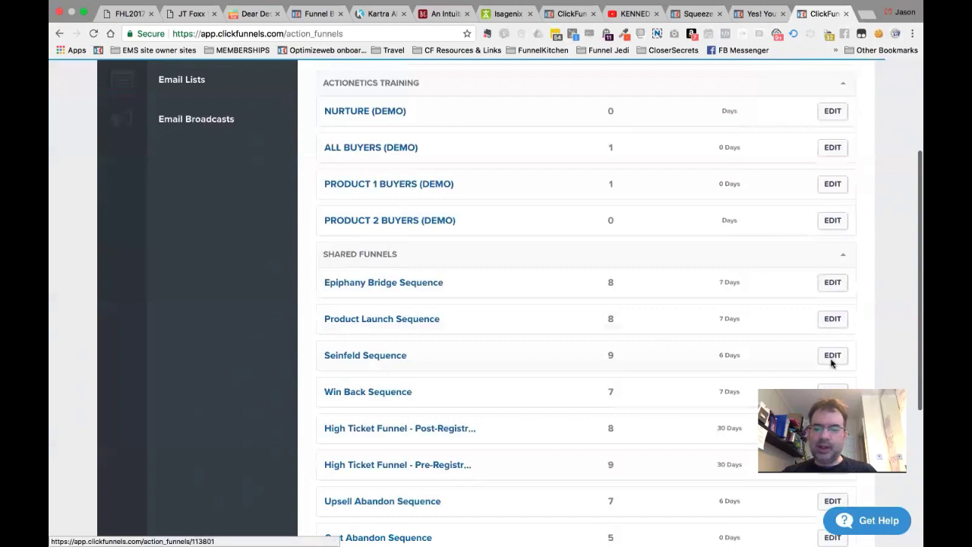
Open the Seinfeld Sequence funnel and copy its share URL from the share window.
click(364, 361)
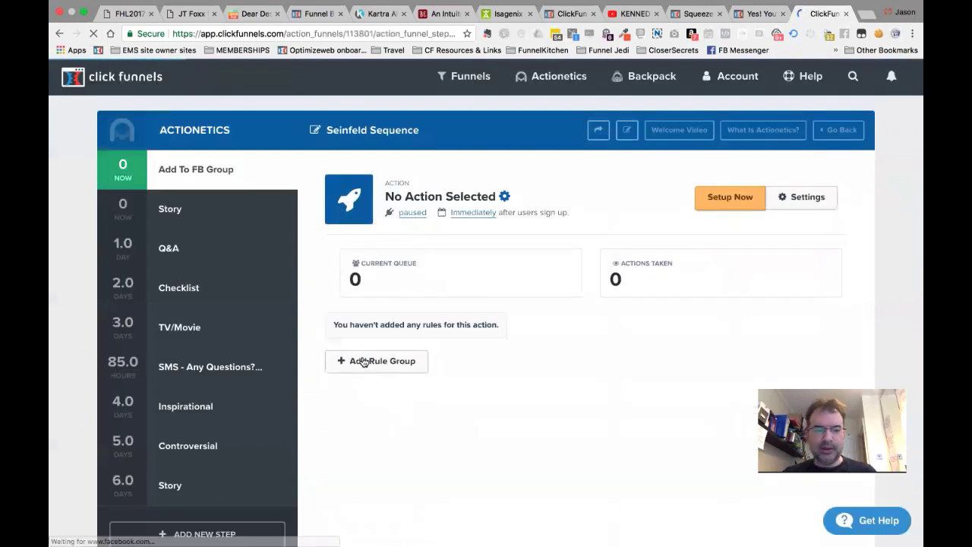
click(600, 132)
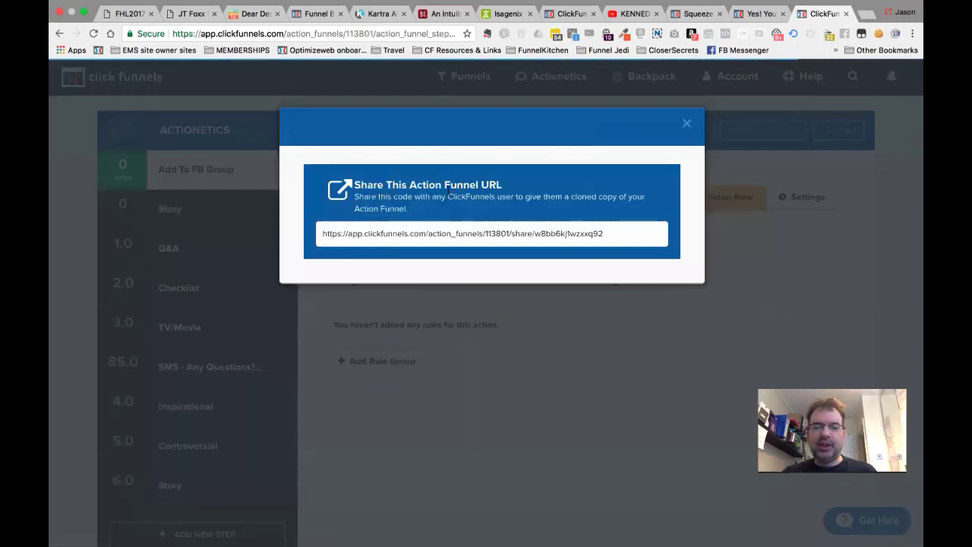
click(437, 229)
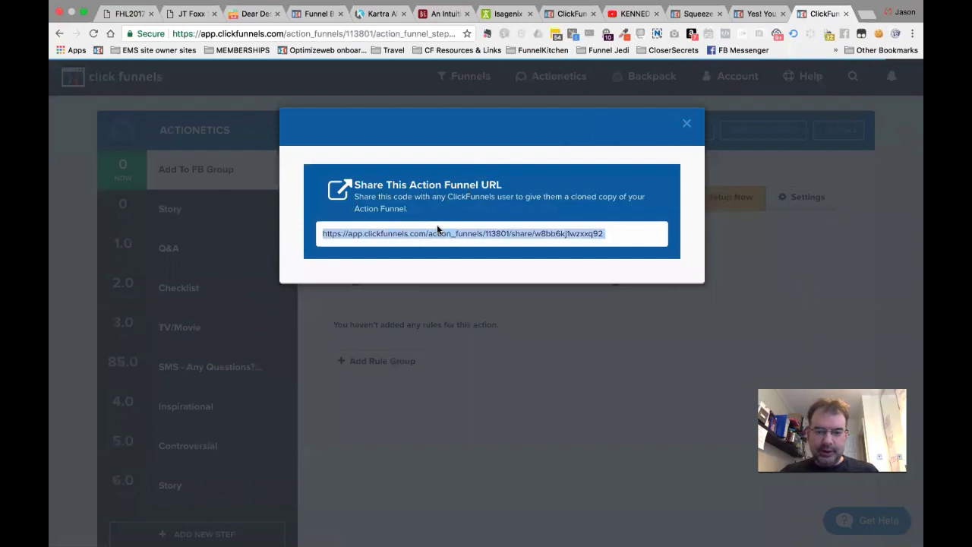
click(593, 229)
triple_click(606, 233)
key(super+c)
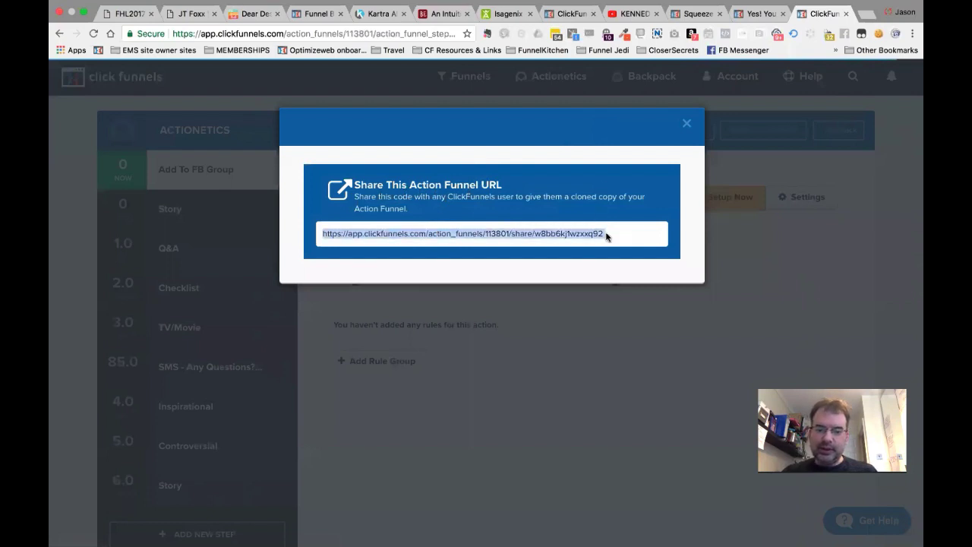
click(687, 124)
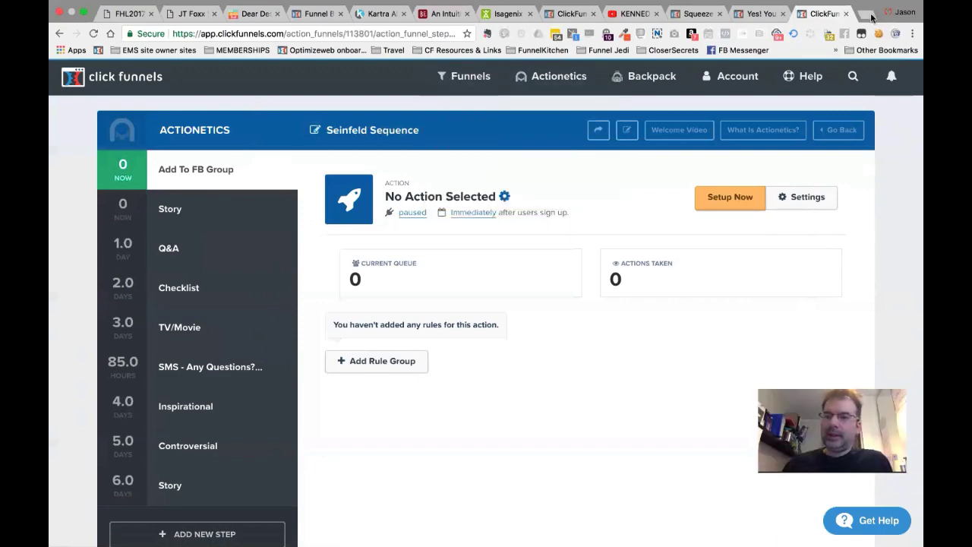
key(ctrl+Left)
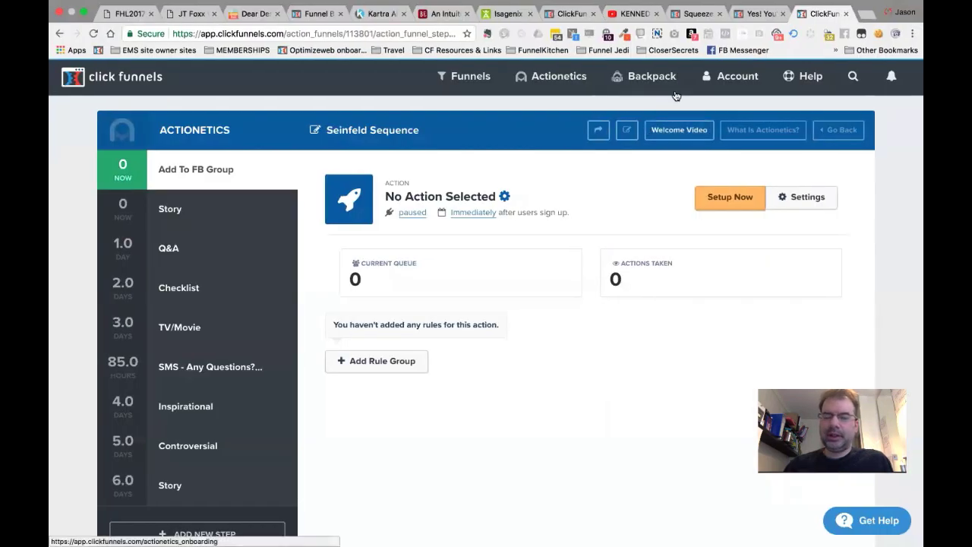
click(748, 91)
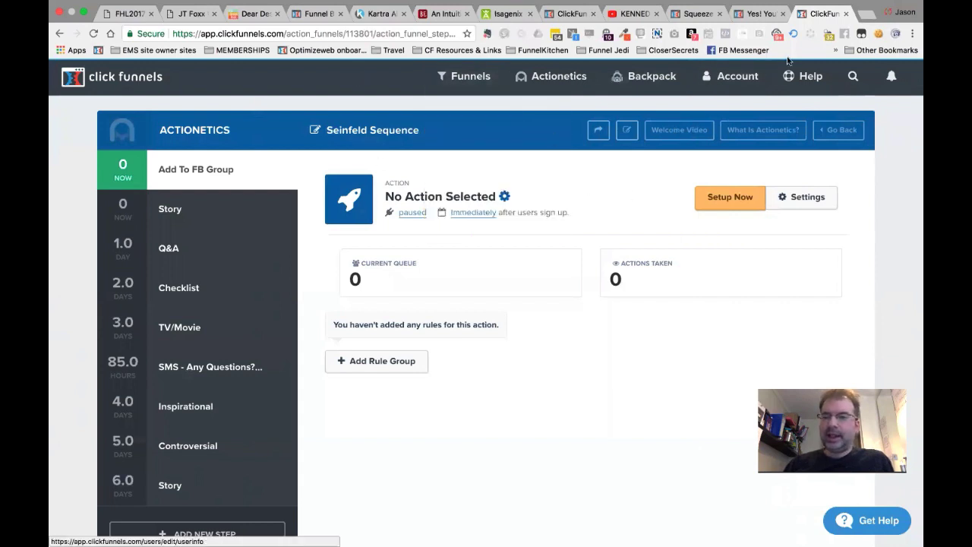
Paste the Seinfeld Sequence share URL into the address bar and open the cloned funnel.
click(410, 33)
key(super+v)
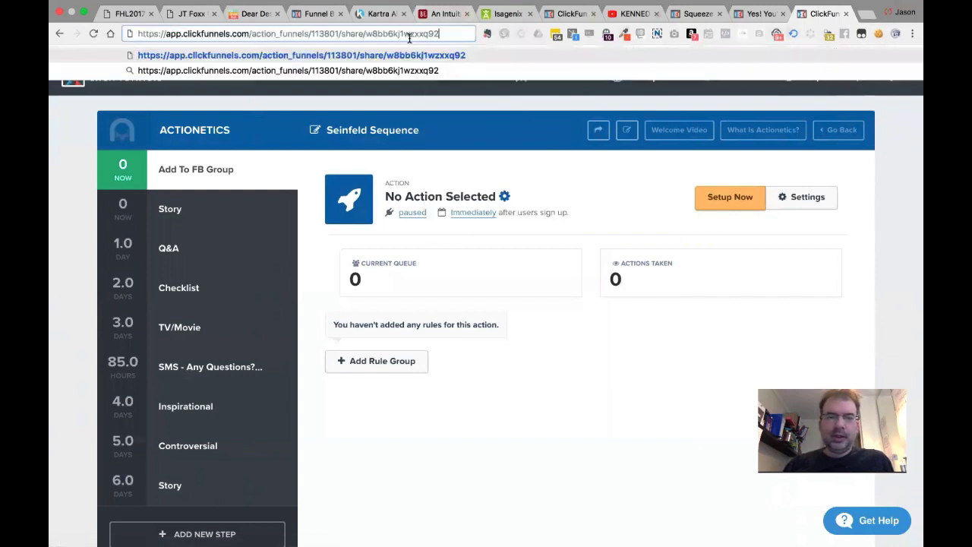
key(Return)
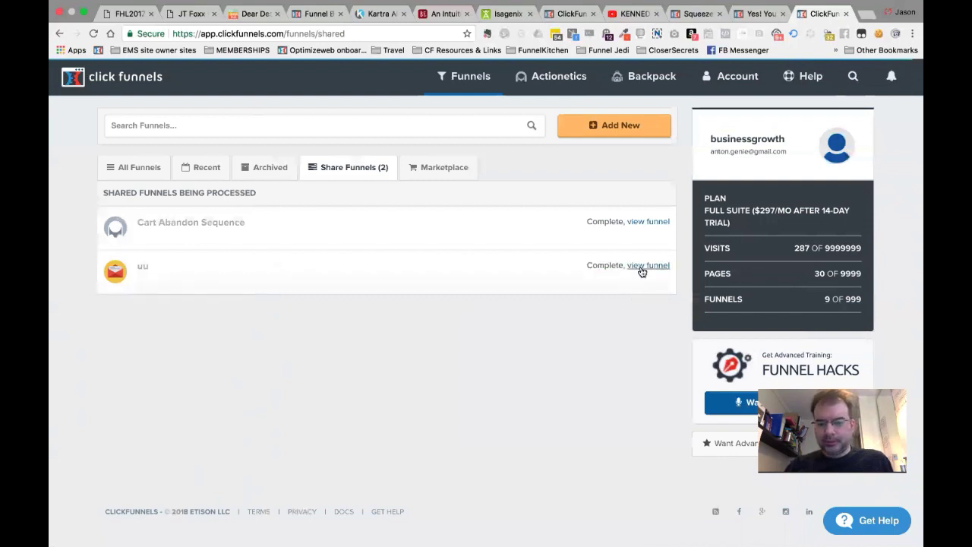
click(642, 266)
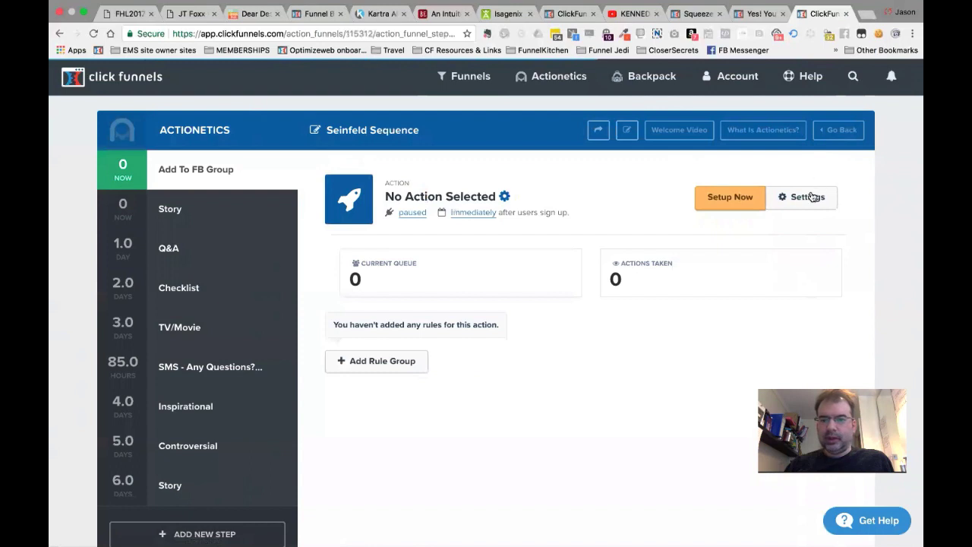
Glance at the sequence share links page, then return to the cloned funnel.
click(756, 13)
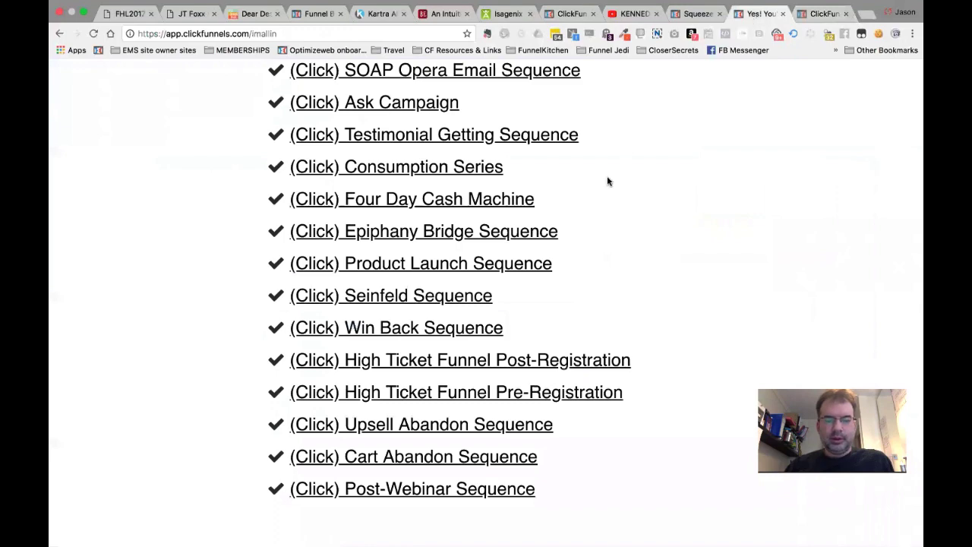
scroll(606, 175, up, 2)
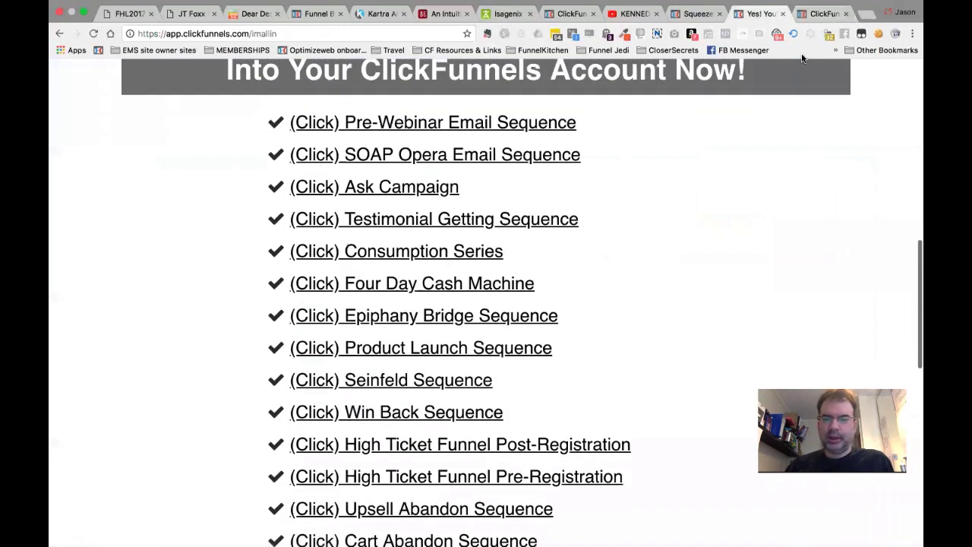
click(818, 14)
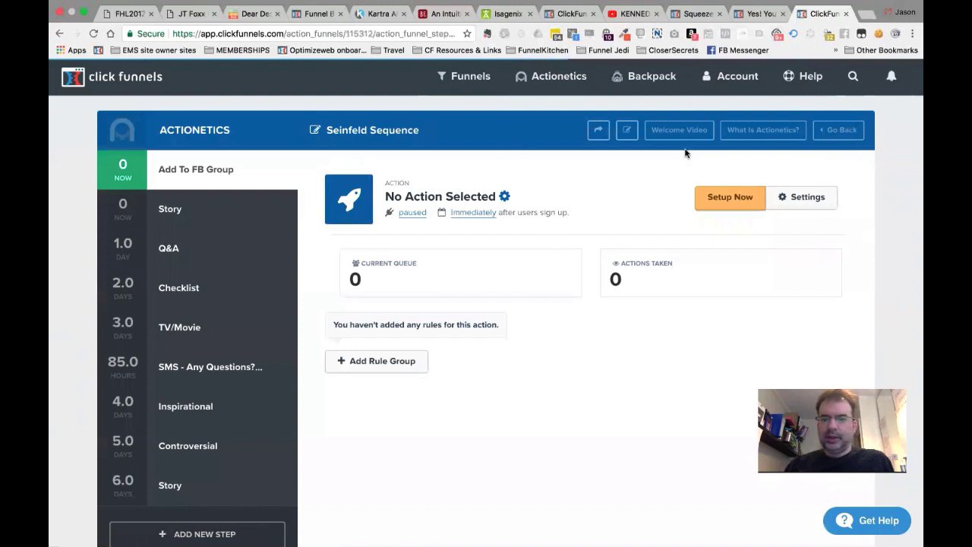
Rename the cloned funnel to Seinfeld Sequence (DEMO) in its settings.
click(625, 130)
click(421, 200)
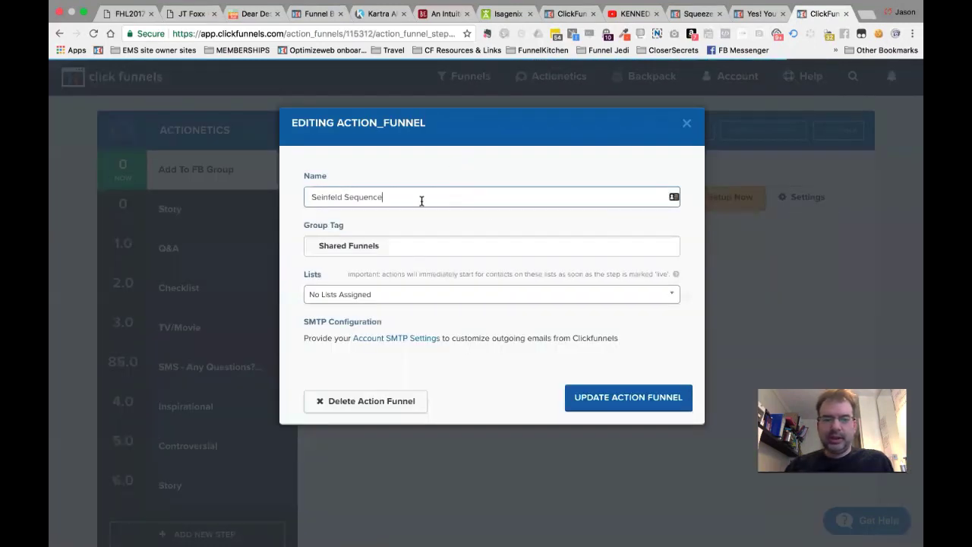
text((DEMO)
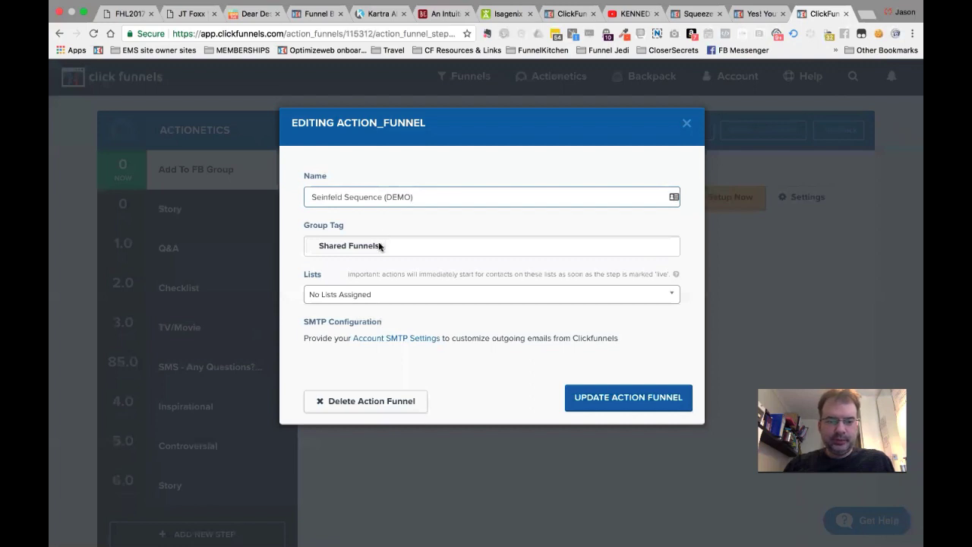
Swap the Shared Funnels tag for ACTIONETICS TRAINING, assign BUYER LIST (DEMO), and save.
click(387, 249)
key(BackSpace)
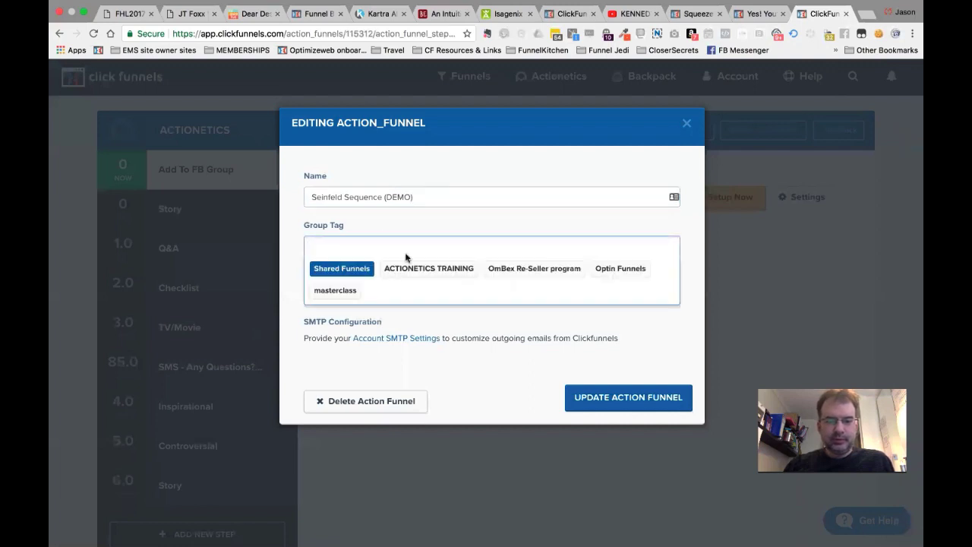
click(428, 268)
click(455, 293)
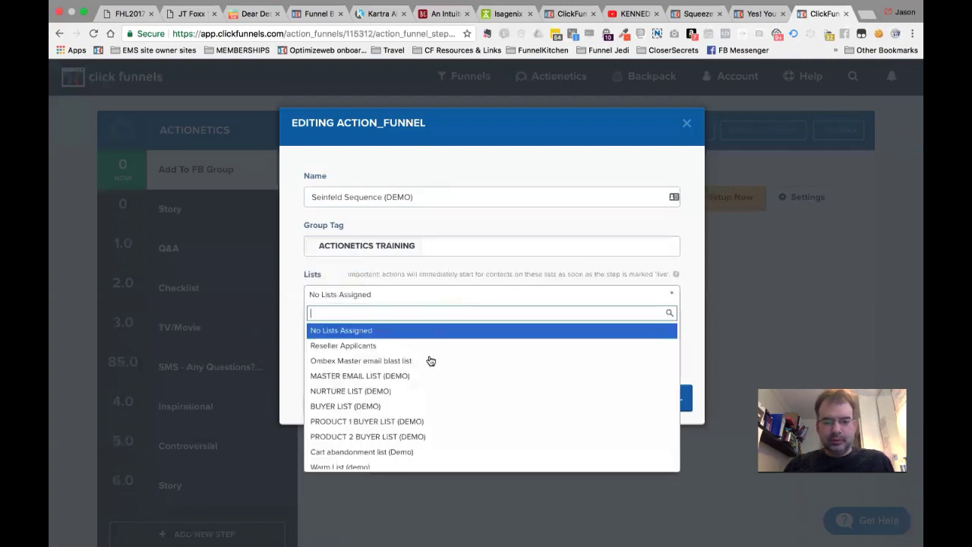
click(352, 410)
click(644, 405)
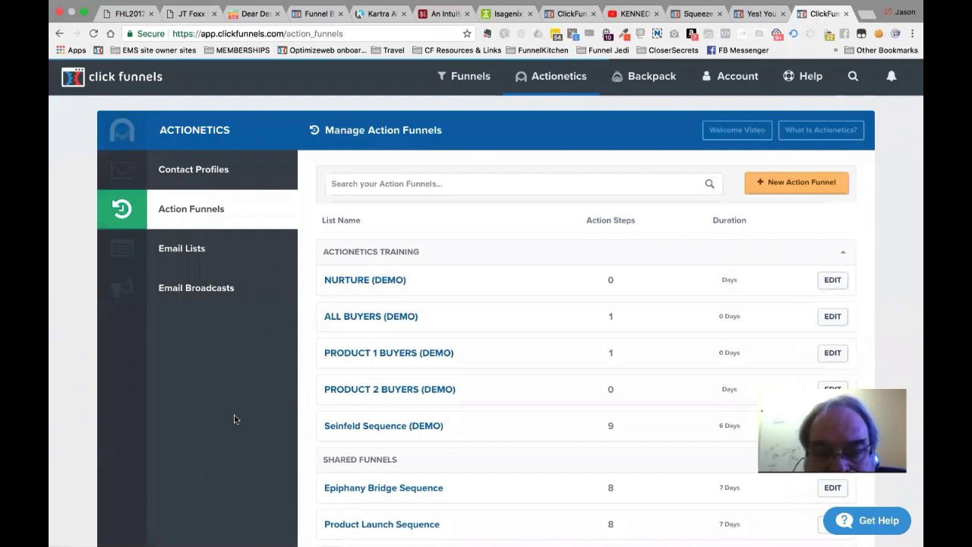
scroll(234, 418, down, 1)
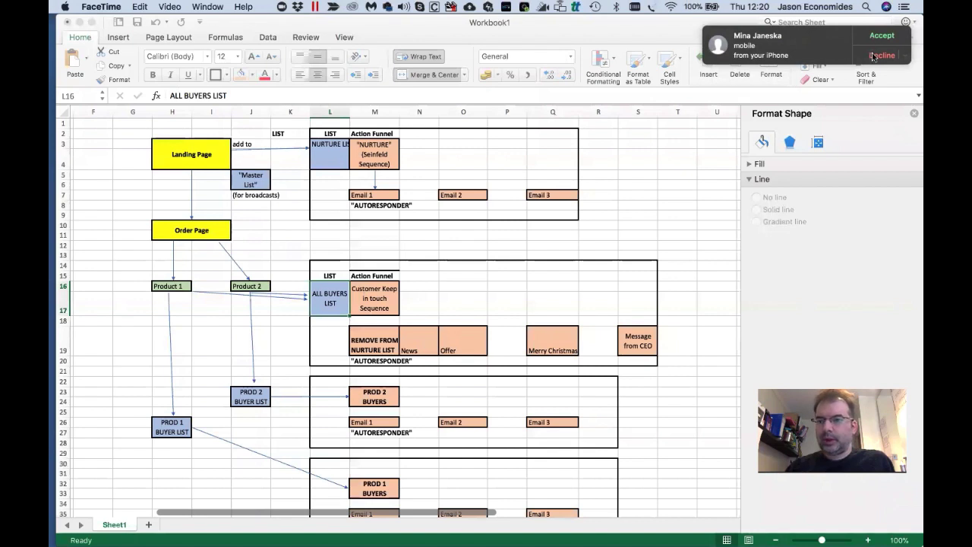
Decline the FaceTime call and switch on Do Not Disturb.
click(873, 55)
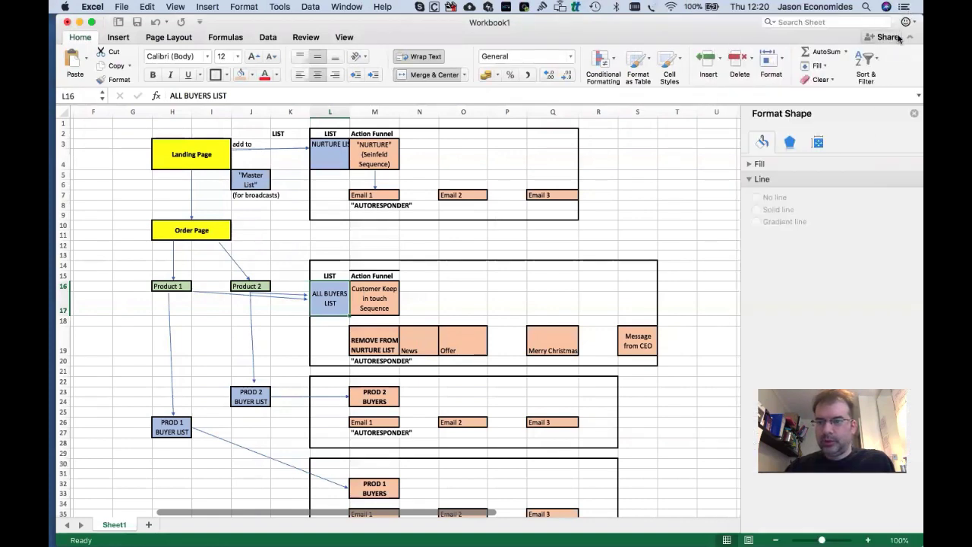
click(906, 9)
scroll(885, 76, up, 2)
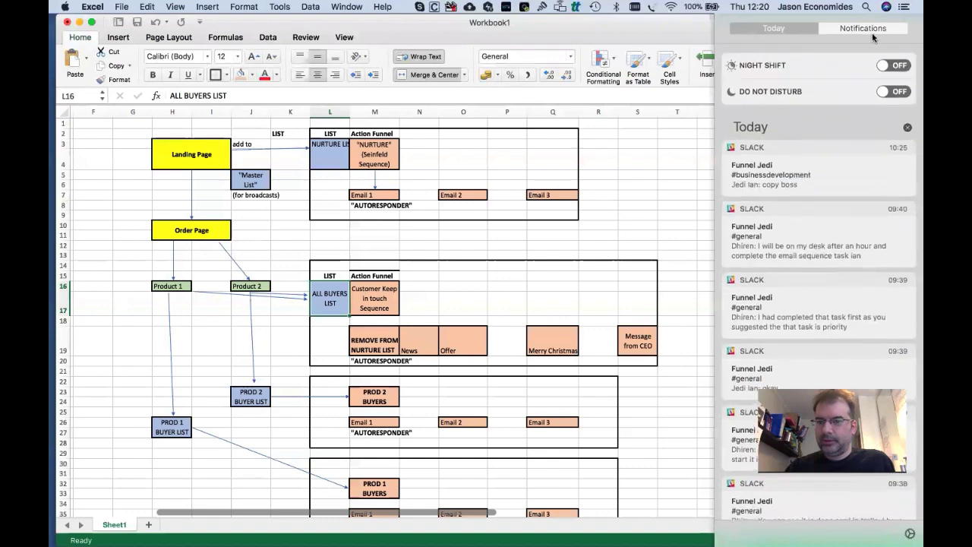
click(894, 89)
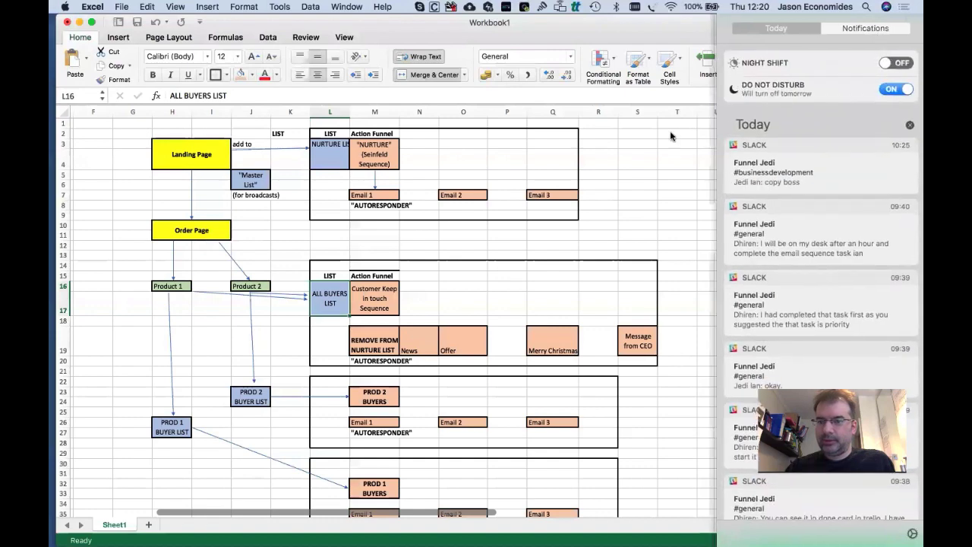
click(670, 133)
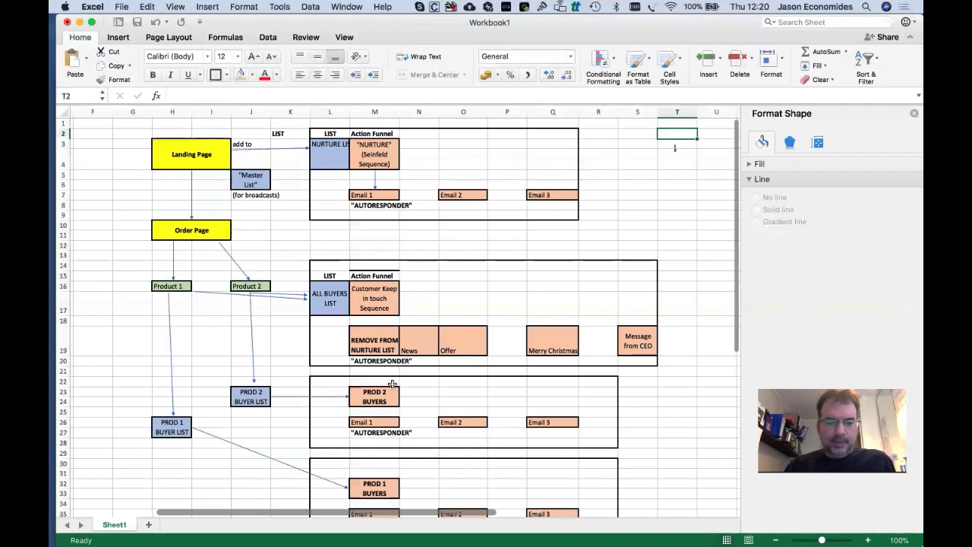
Go back to the ClickFunnels action funnels page in Chrome.
scroll(388, 385, down, 5)
scroll(391, 385, up, 5)
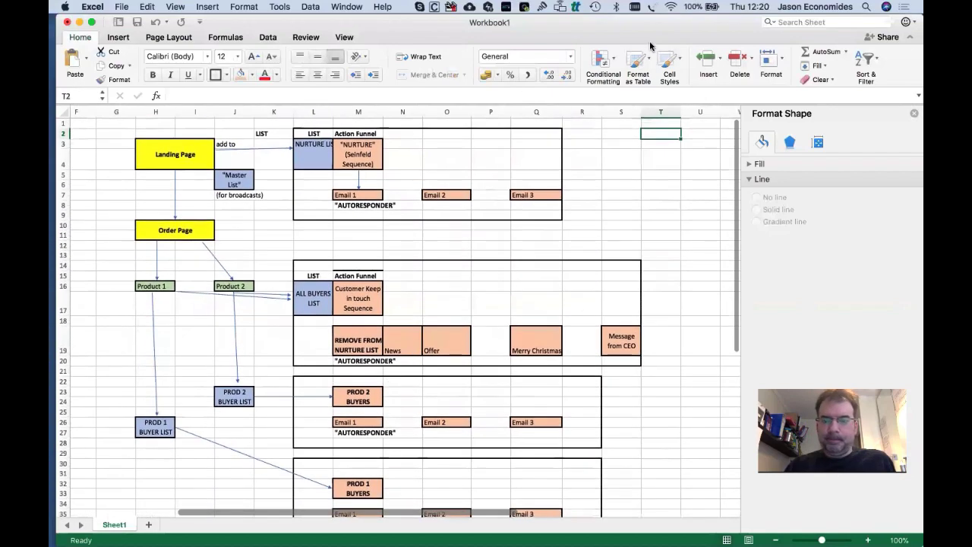
key(super+Tab)
scroll(398, 131, up, 3)
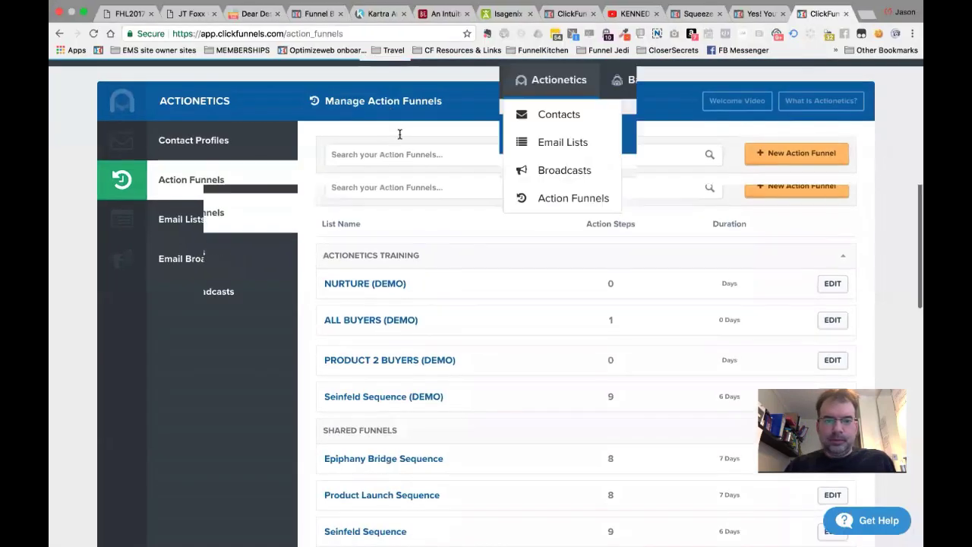
From Actionetics > Action Funnels, scroll to ACTIONETICS TRAINING and open Seinfeld Sequence (DEMO).
mouse_move(551, 92)
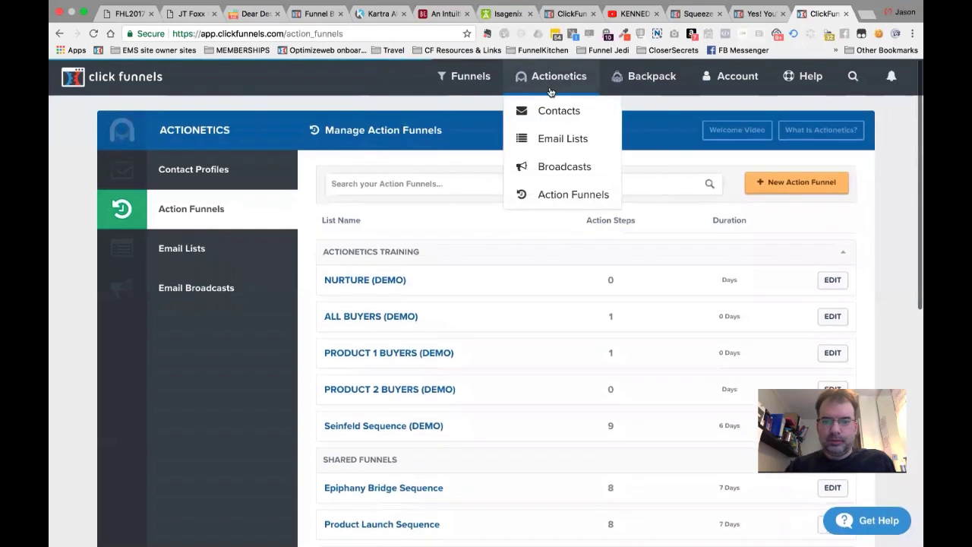
click(555, 193)
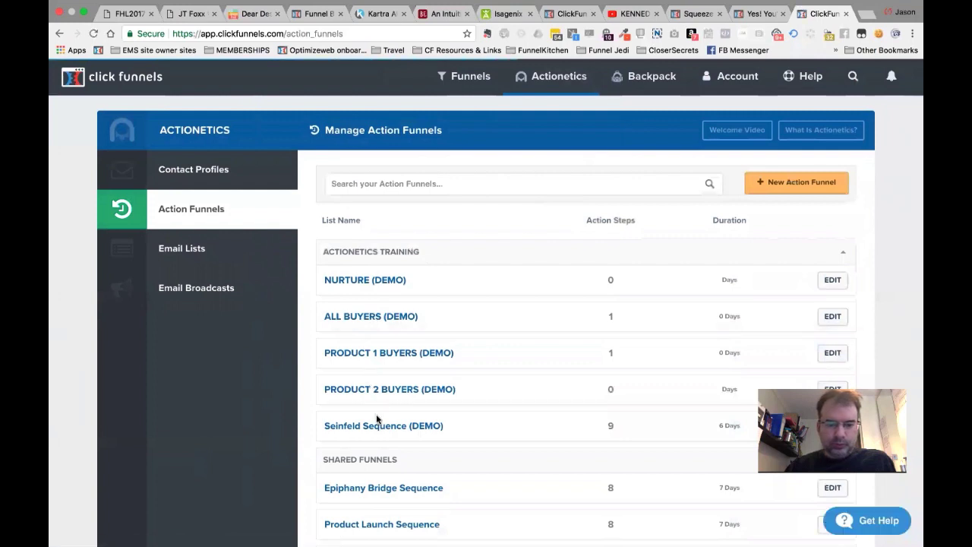
scroll(377, 418, down, 1)
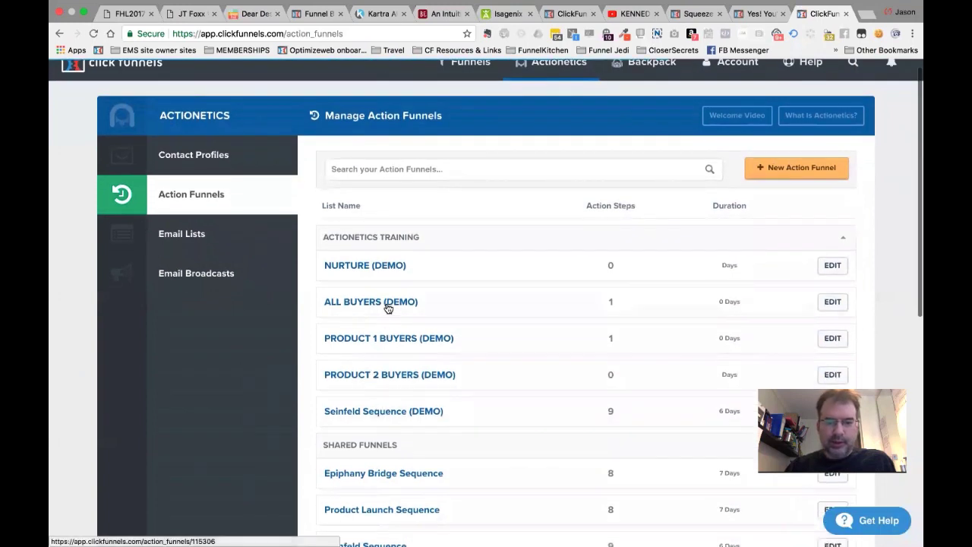
scroll(387, 307, down, 3)
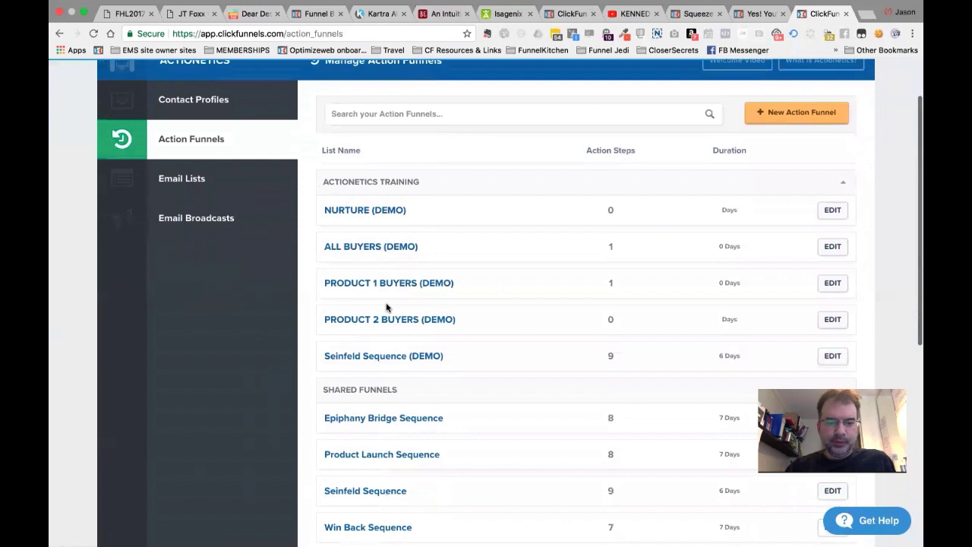
scroll(386, 306, down, 5)
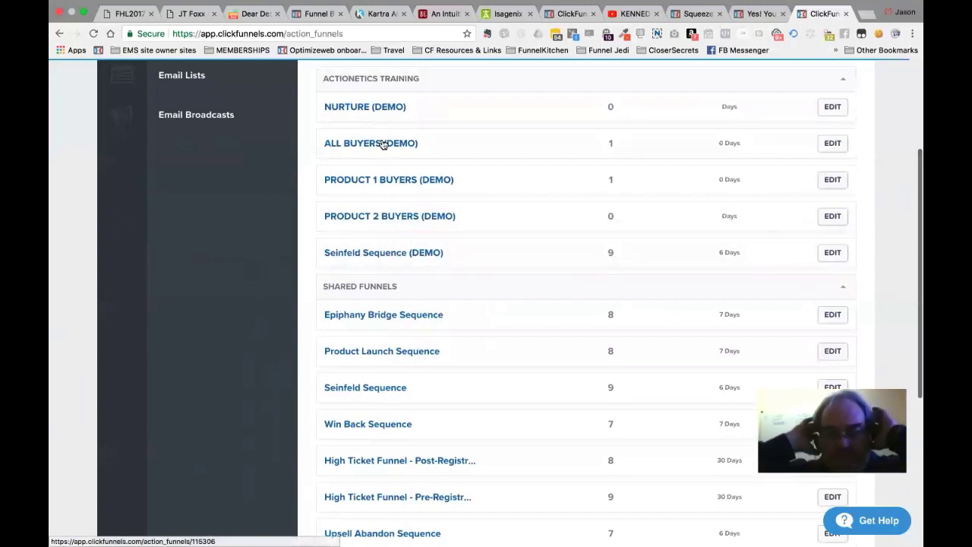
click(393, 258)
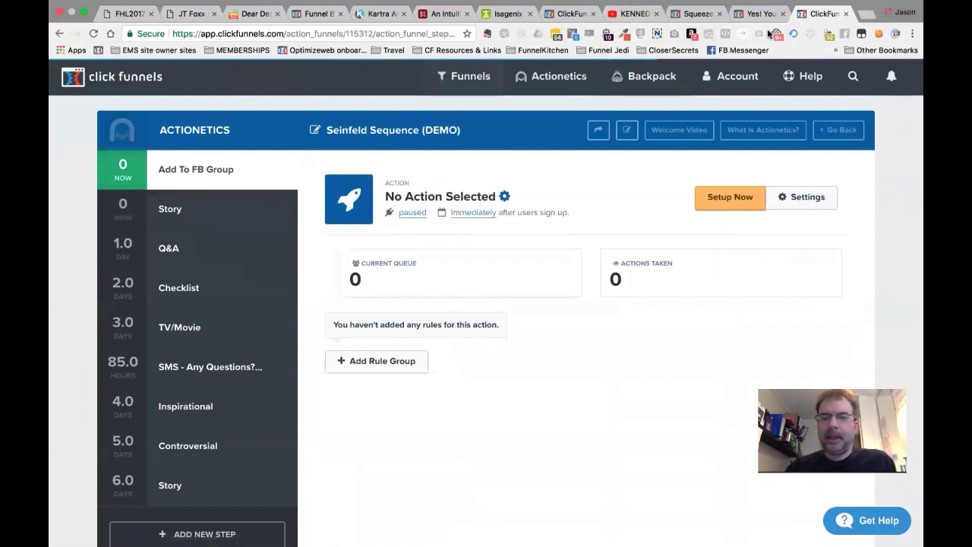
key(ctrl+Left)
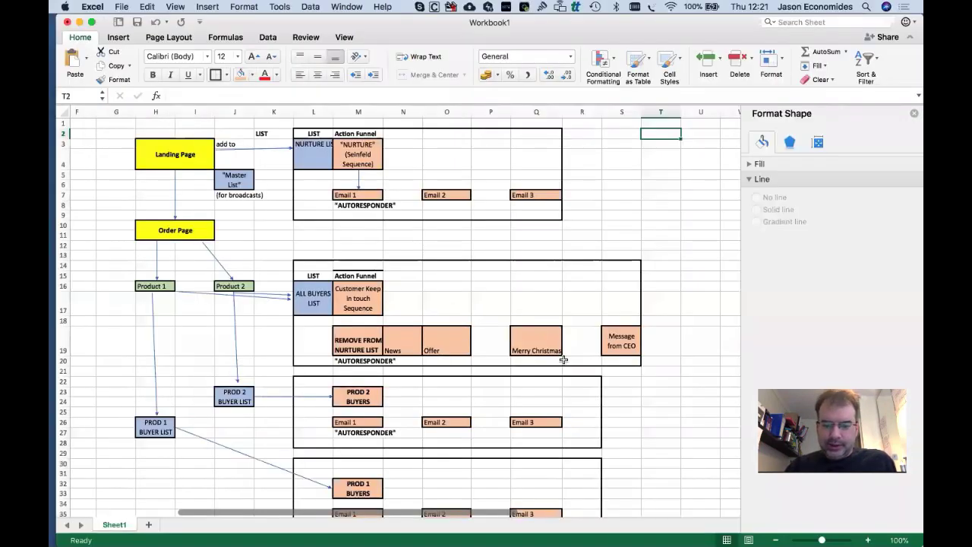
Scroll around the Excel map of the Seinfeld Sequence emails, then go back to ClickFunnels.
scroll(399, 444, down, 5)
scroll(399, 445, up, 5)
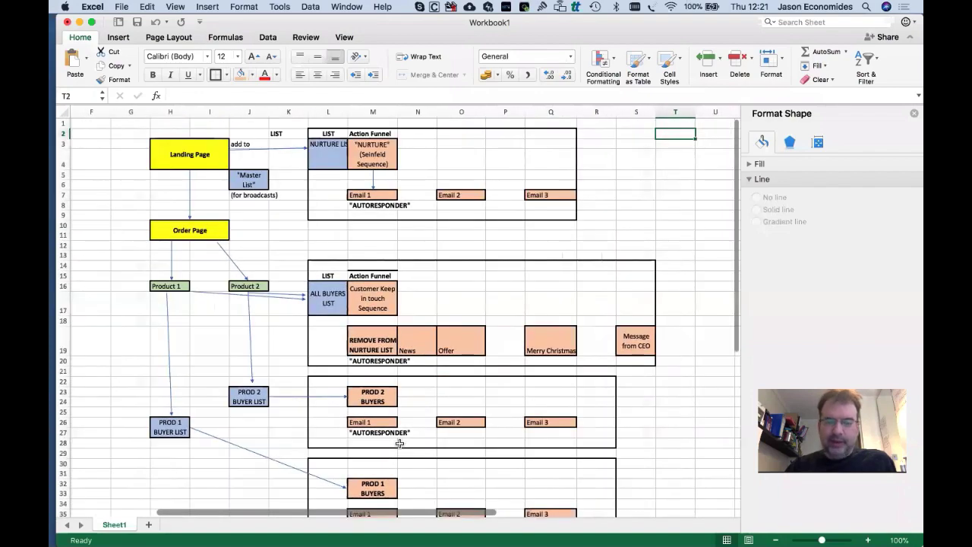
scroll(400, 444, left, 3)
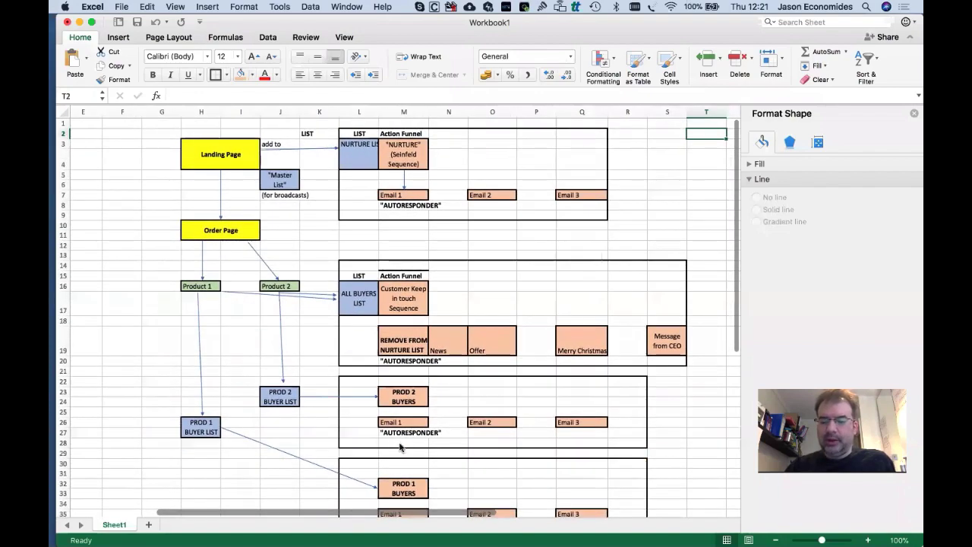
key(ctrl+Right)
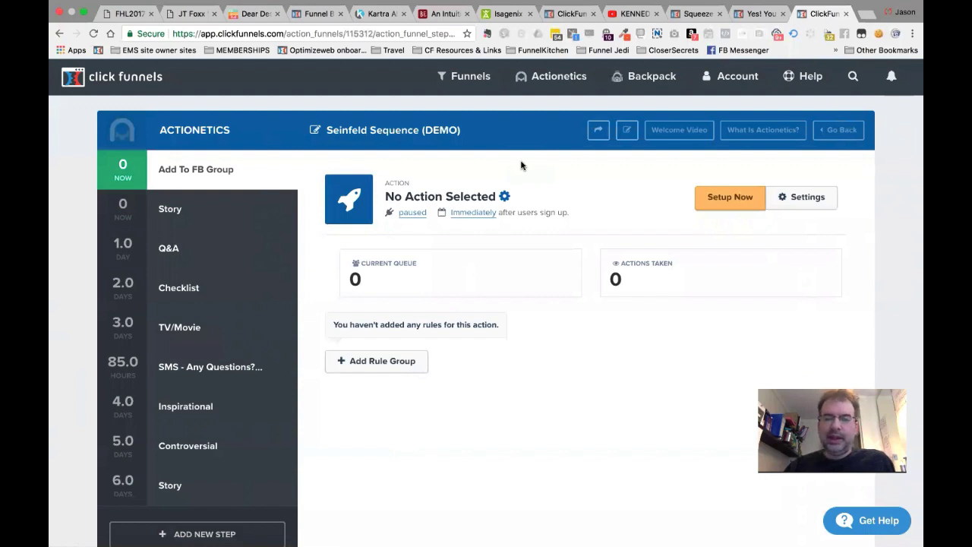
Exit Chrome's full-screen mode with the green window button.
mouse_move(89, 6)
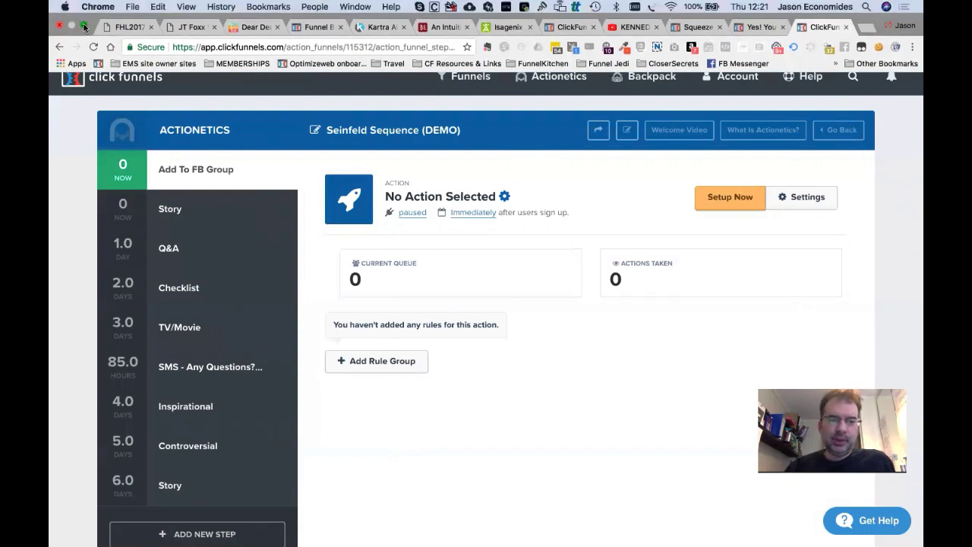
click(84, 27)
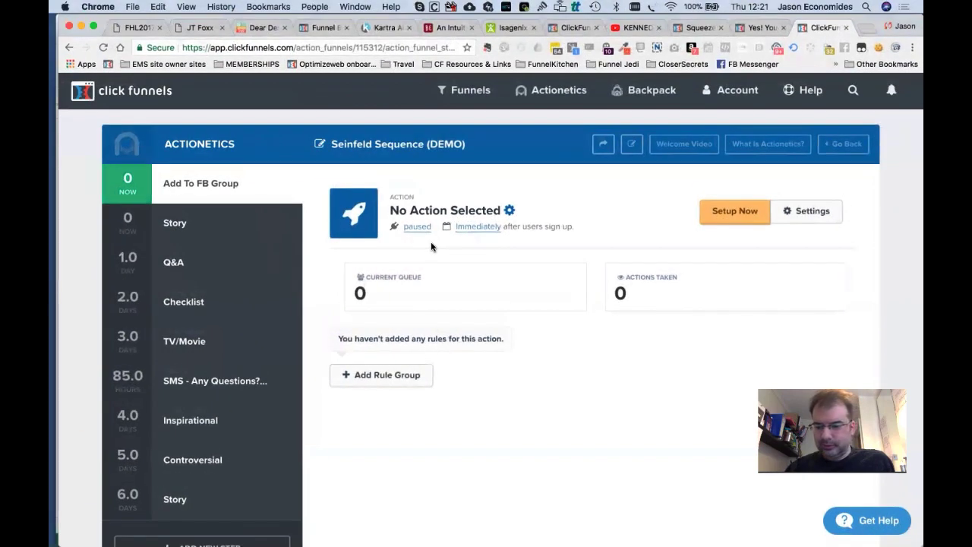
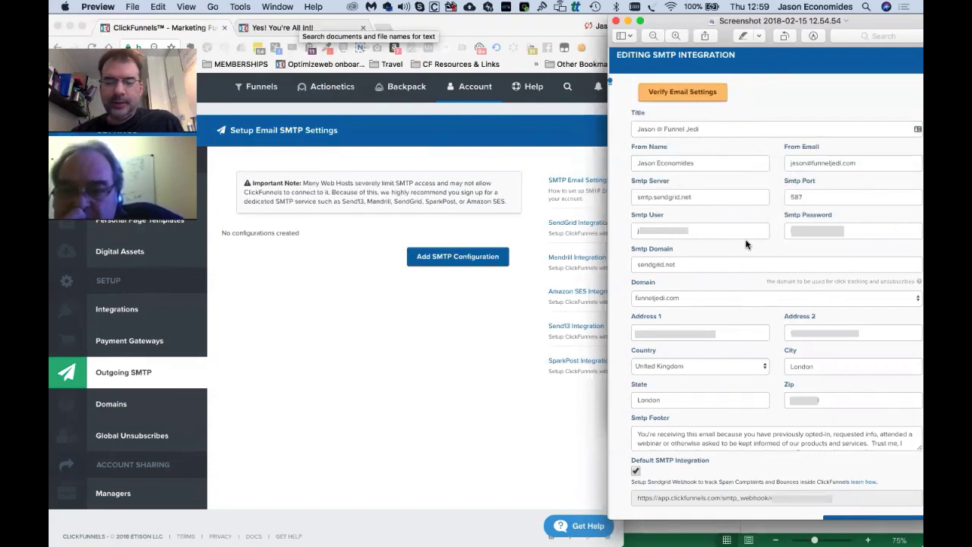
Bring ClickFunnels to the front and go to Account > SMTP Settings.
click(485, 312)
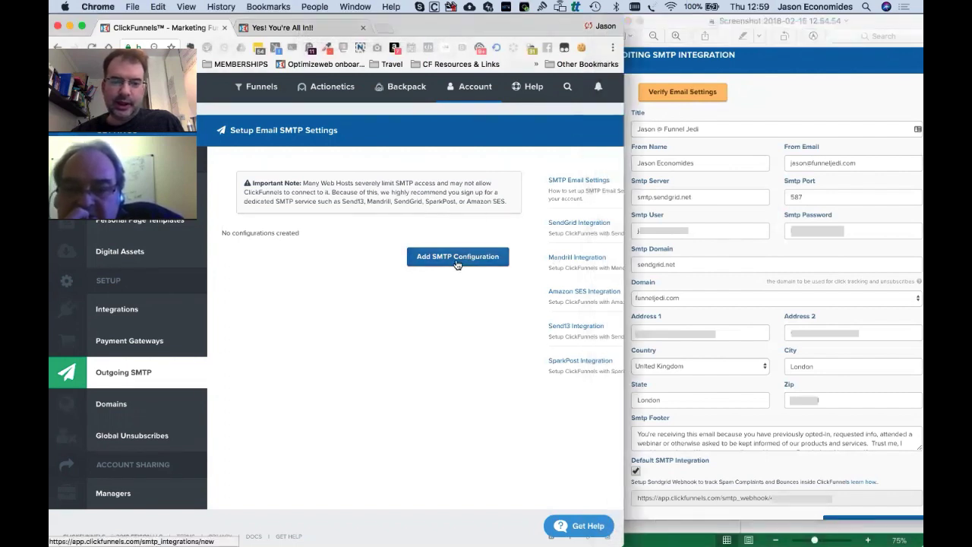
mouse_move(473, 91)
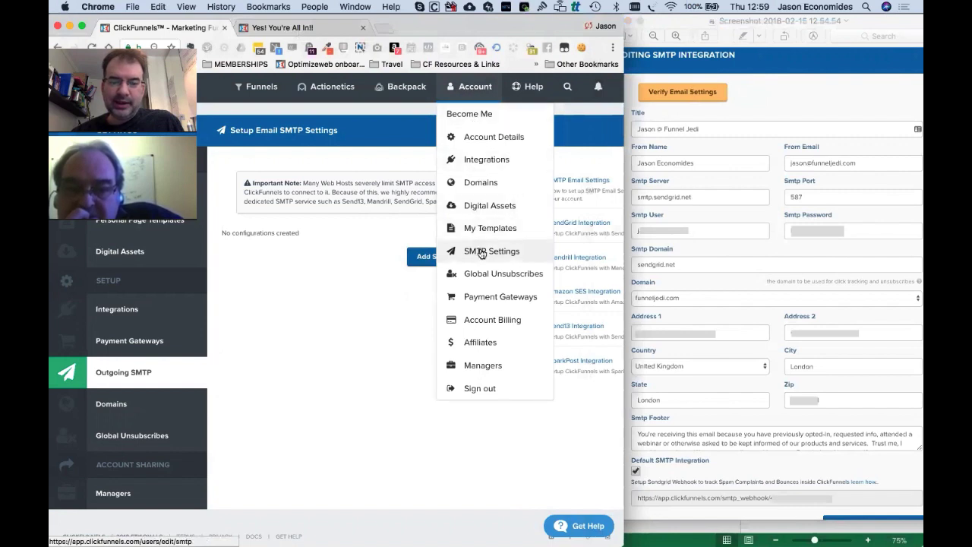
click(480, 251)
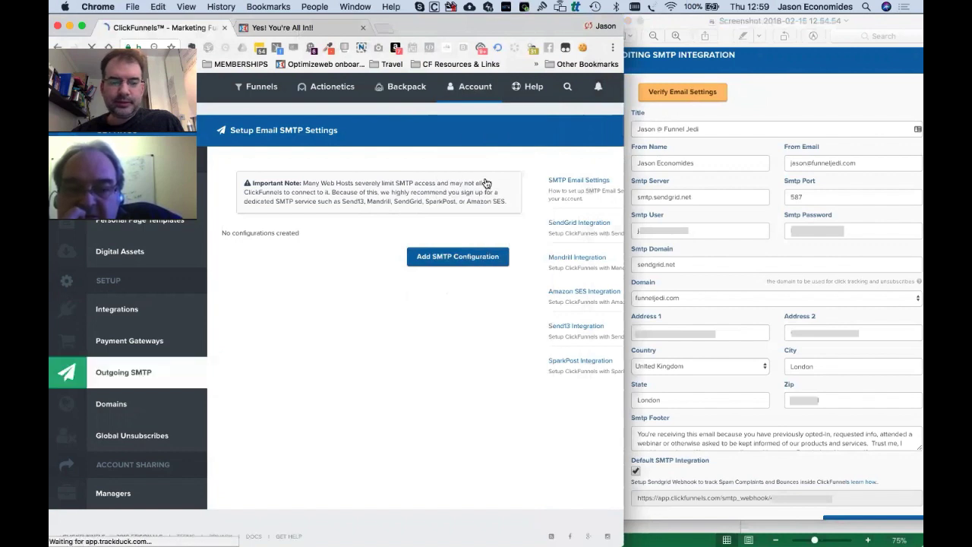
Add a new SMTP configuration titled 'Main SMTP', replacing the first title typed.
click(461, 264)
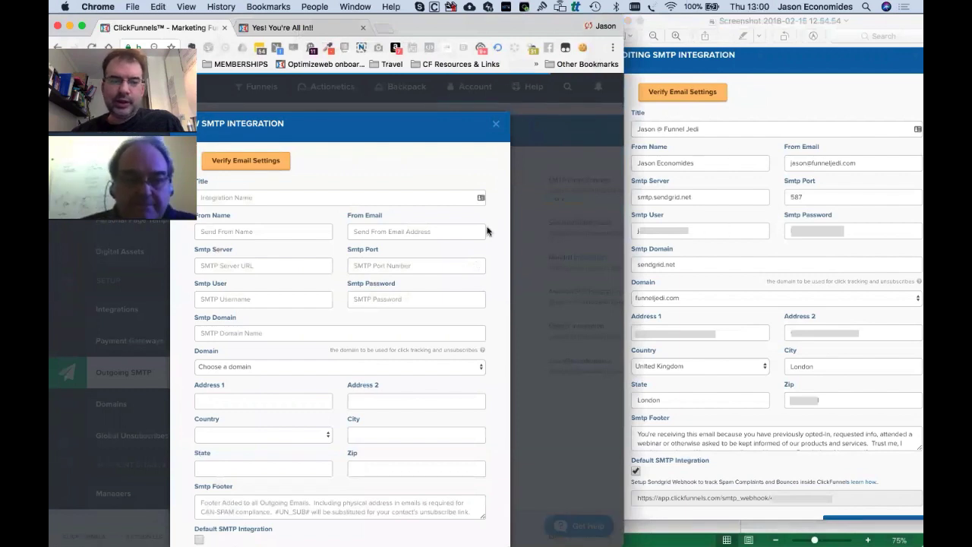
scroll(461, 218, down, 5)
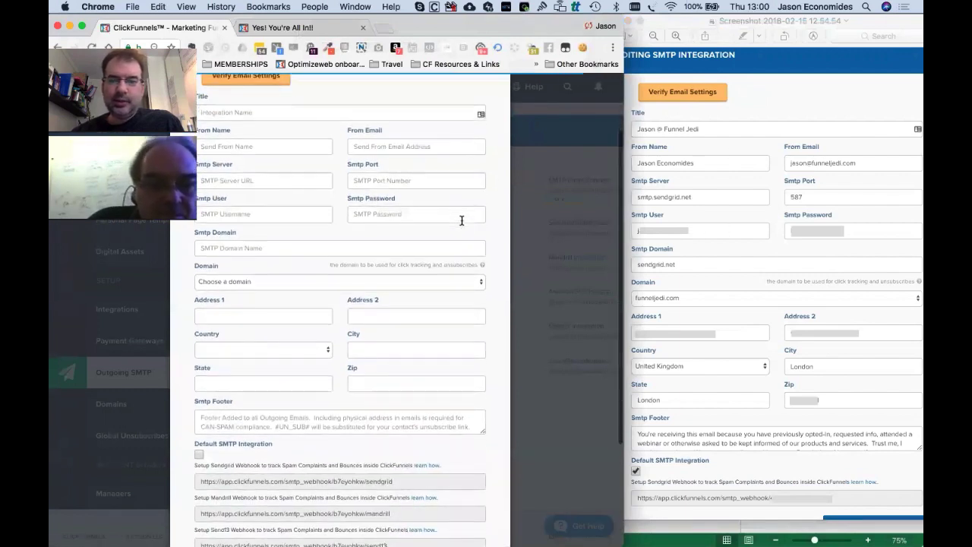
scroll(460, 219, up, 1)
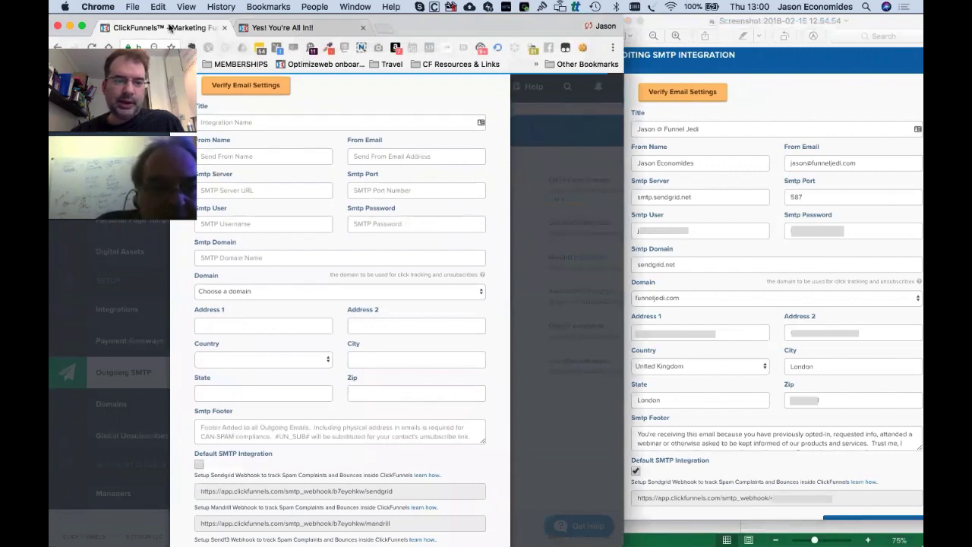
click(243, 123)
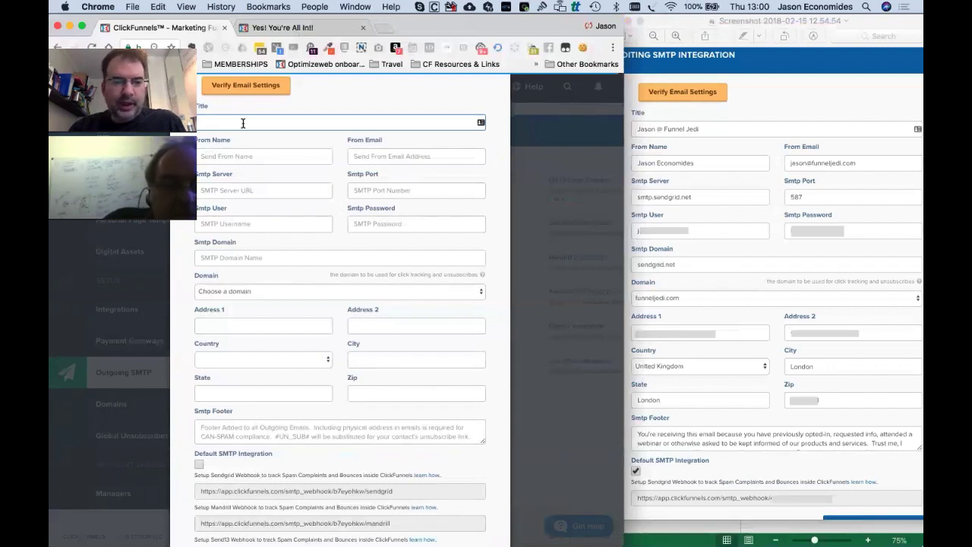
text(Ombex)
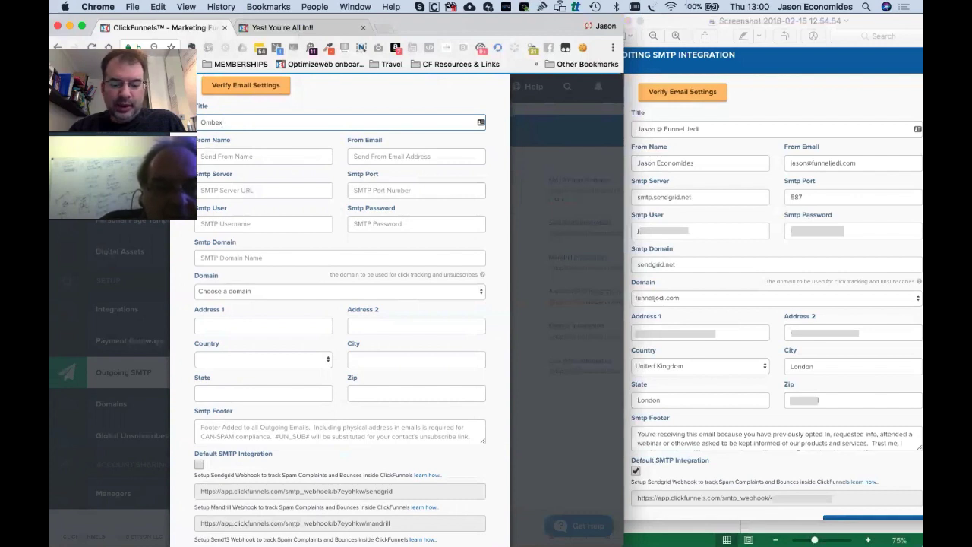
text( SMTP)
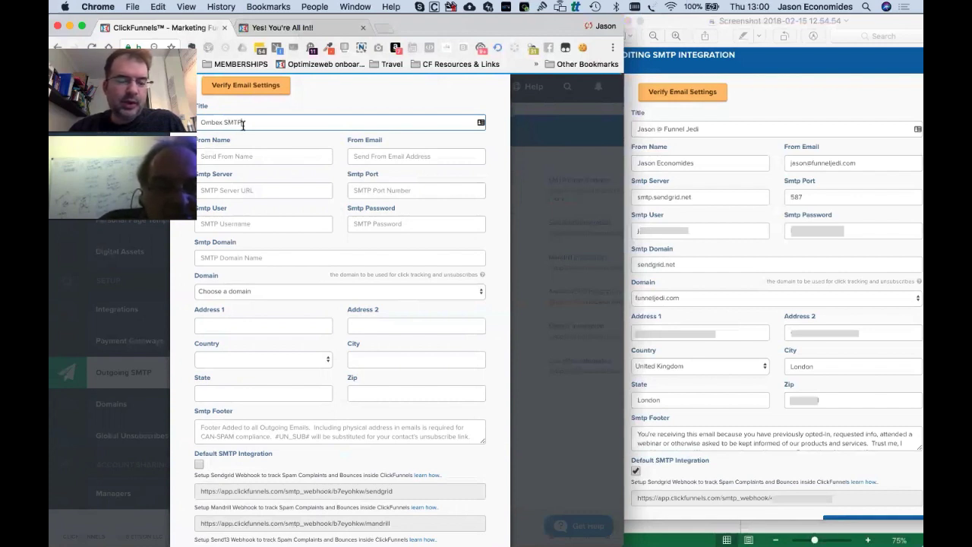
triple_click(214, 123)
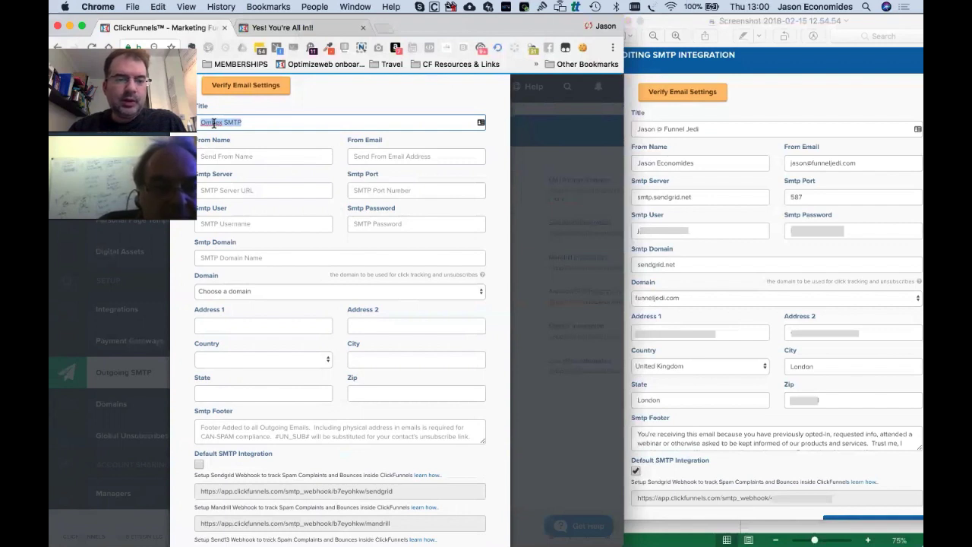
text(Main S)
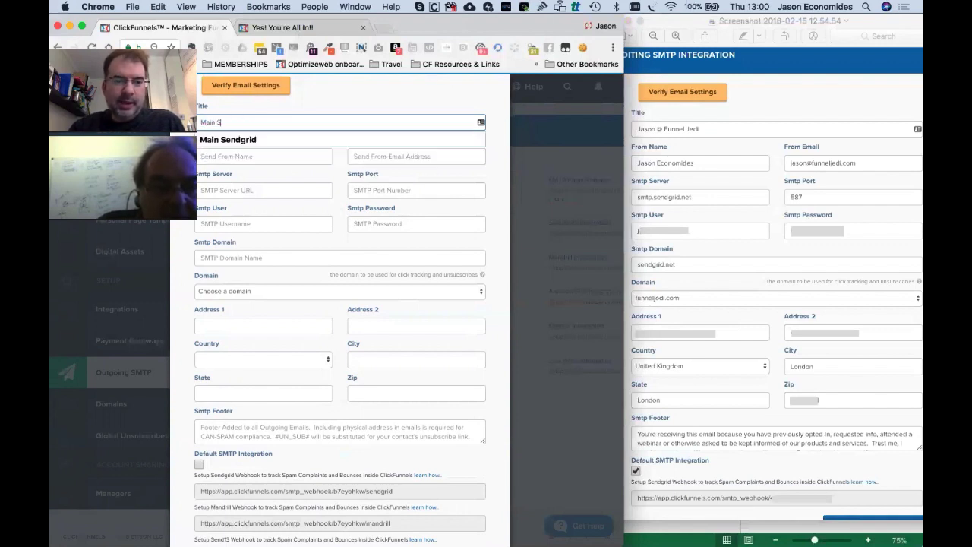
text(MTP)
key(Tab)
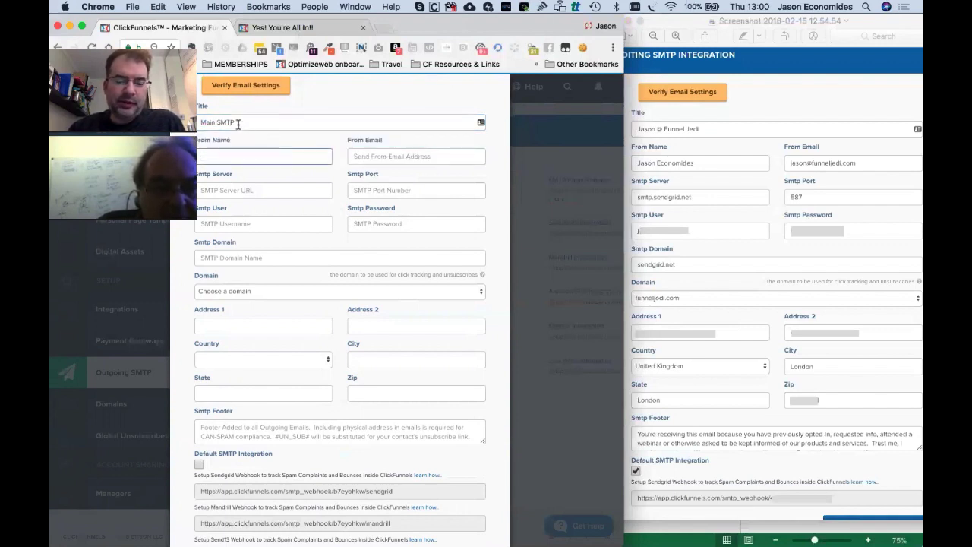
Enter the sender's name as From Name and the sender's e-mail address as From Email.
click(239, 155)
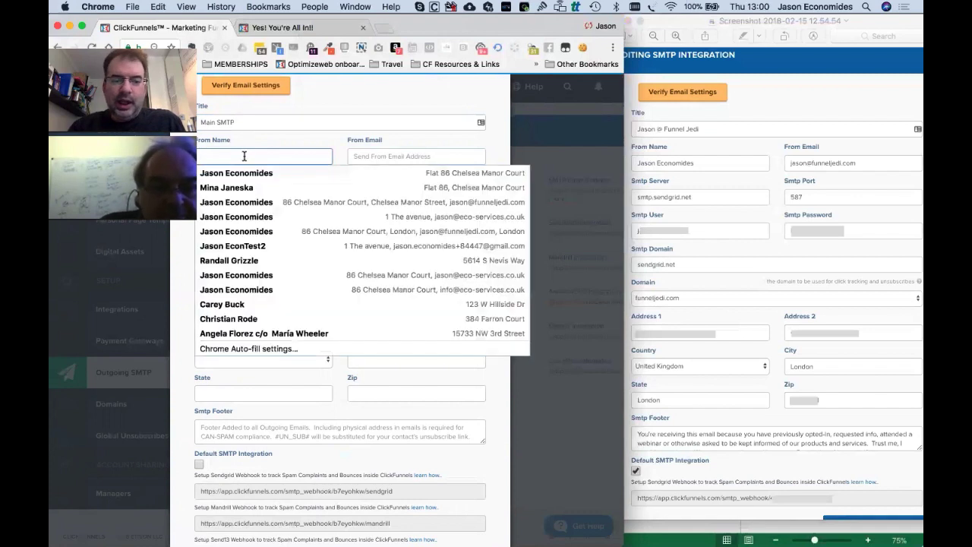
text(Anton)
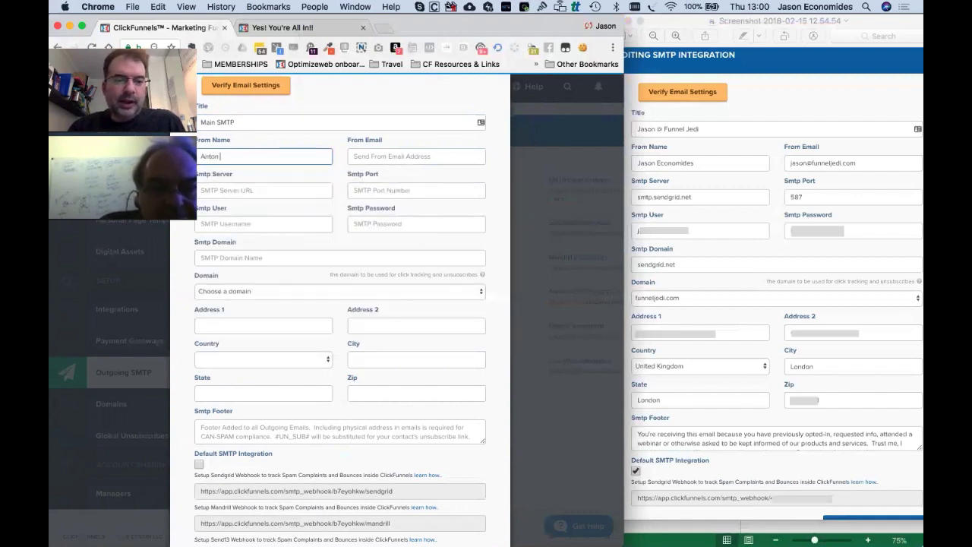
text( Oliver)
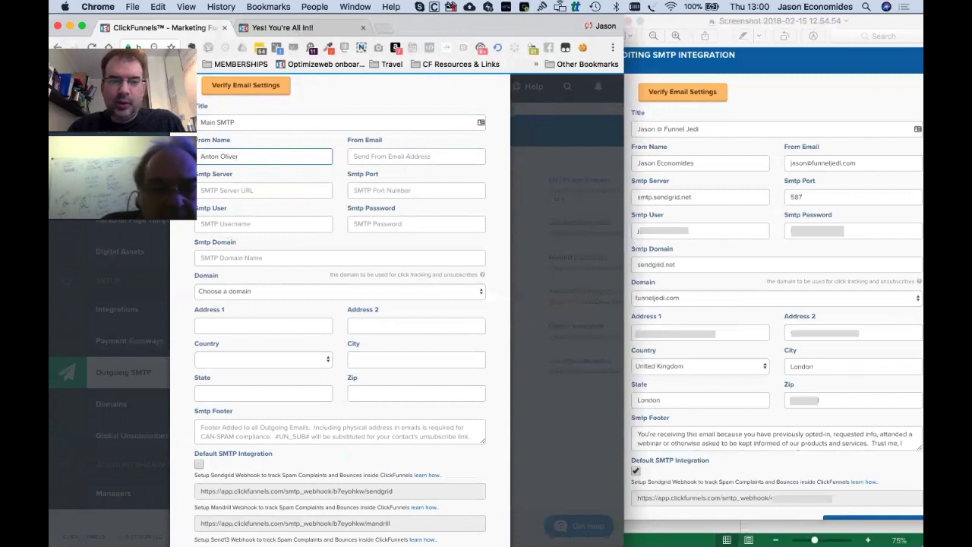
click(416, 156)
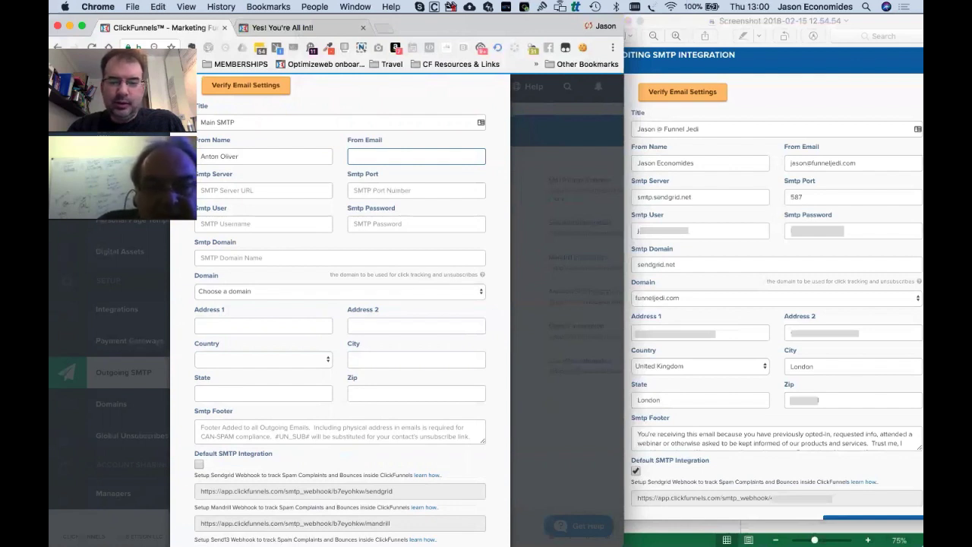
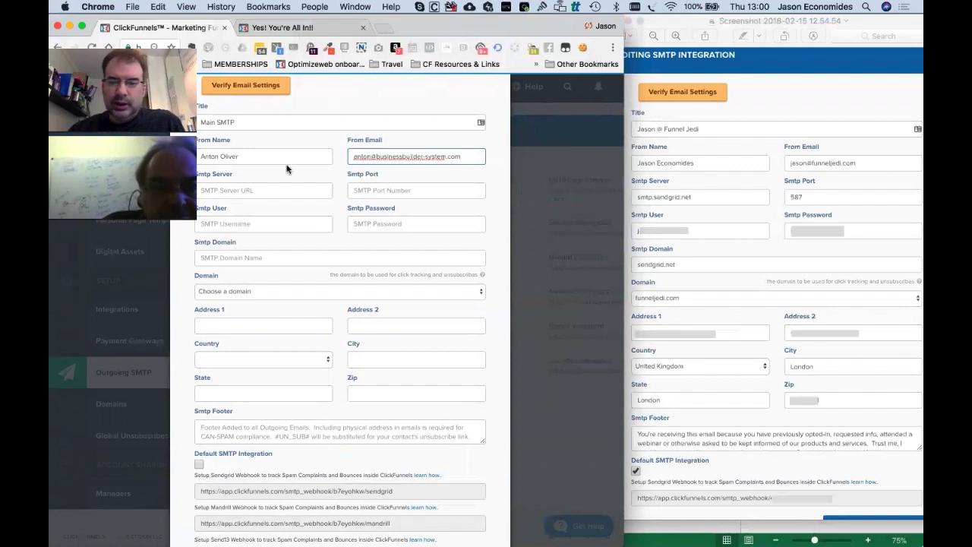
click(259, 192)
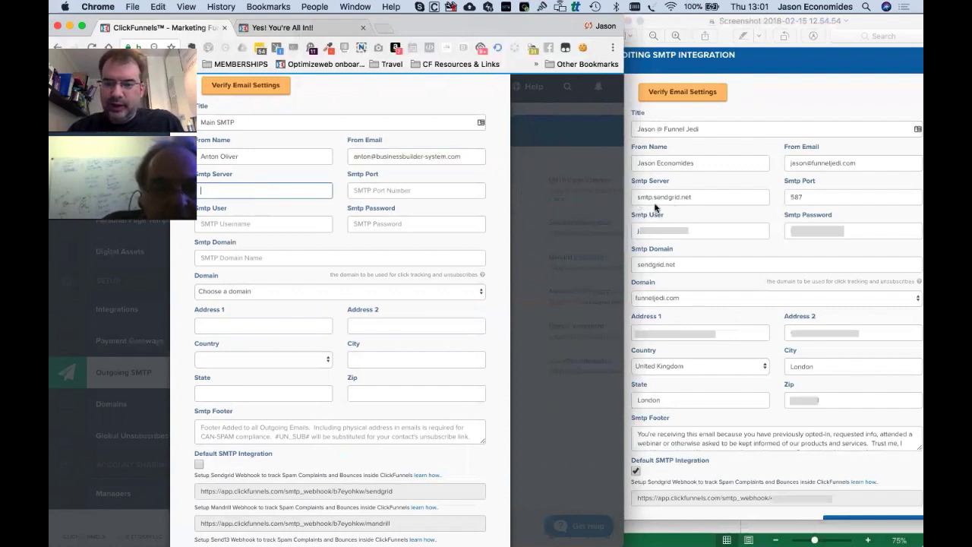
Set the SMTP server to smtp.sendgrid.net and the port to 587.
text(smtp.s)
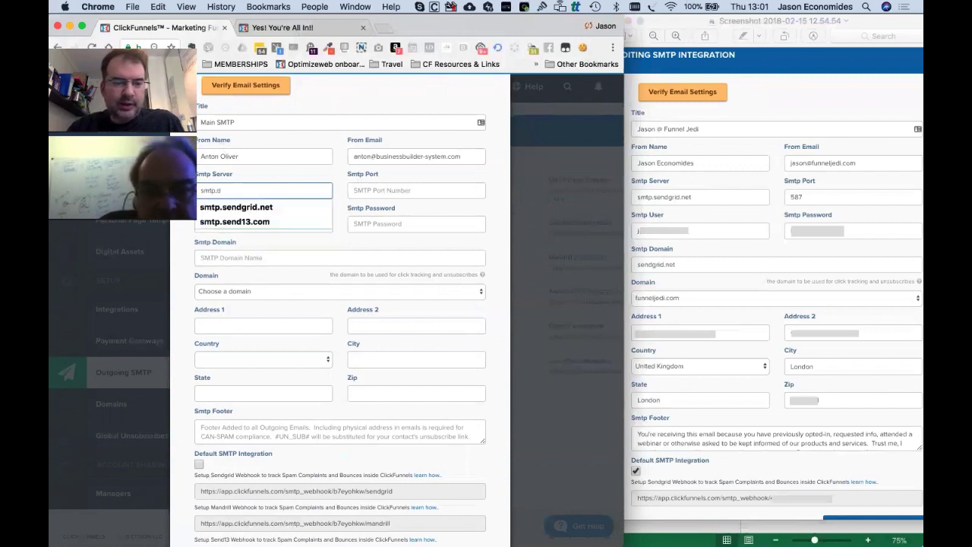
key(Down)
key(Tab)
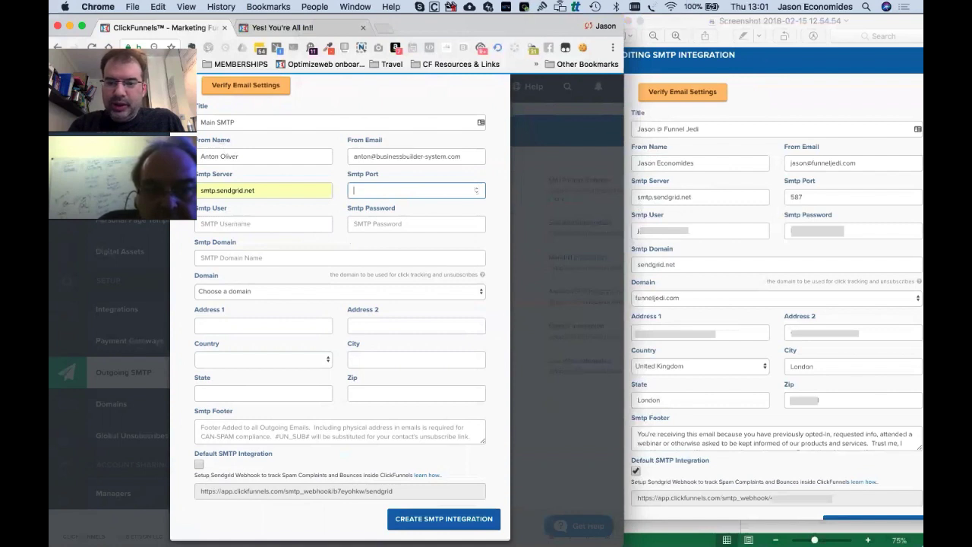
text(587)
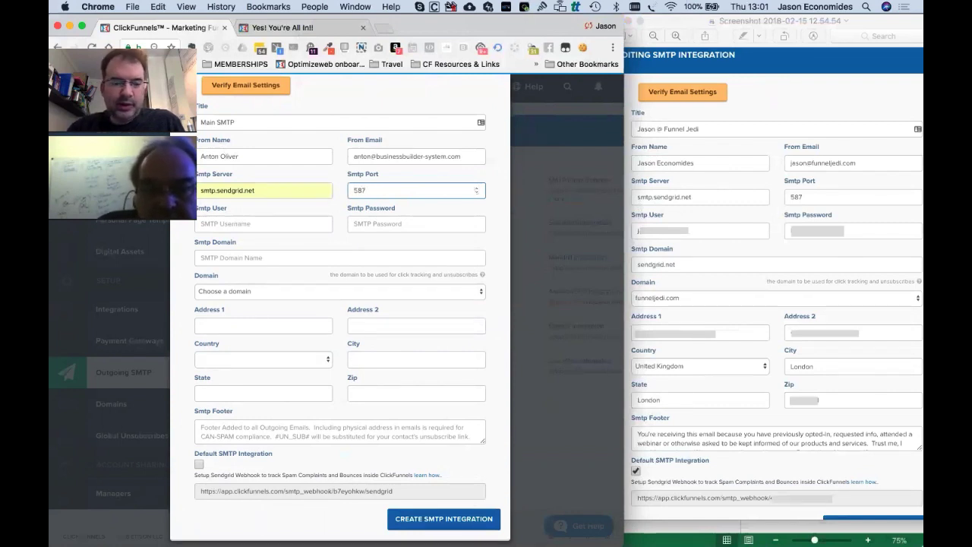
Leave SMTP user and password blank and set the SMTP domain to sendgrid.net.
click(292, 223)
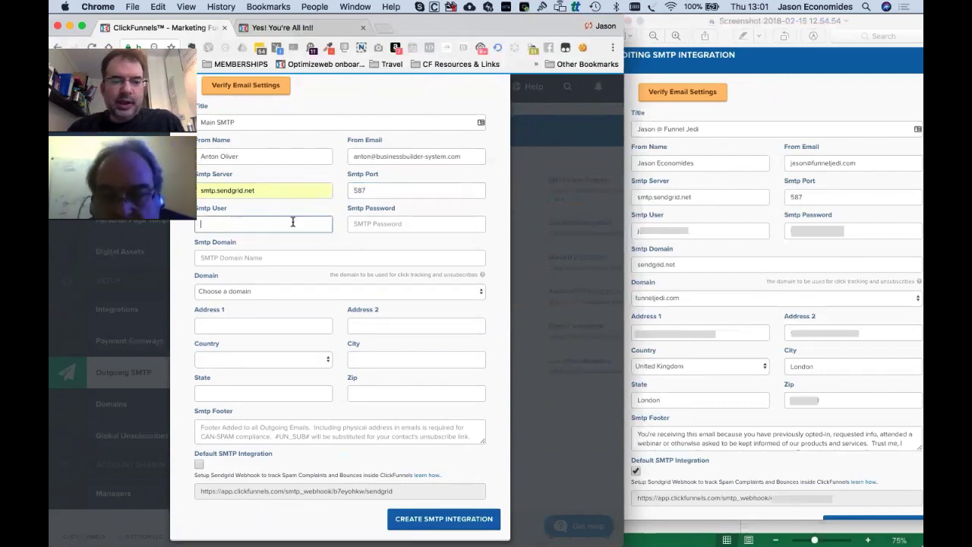
key(Tab)
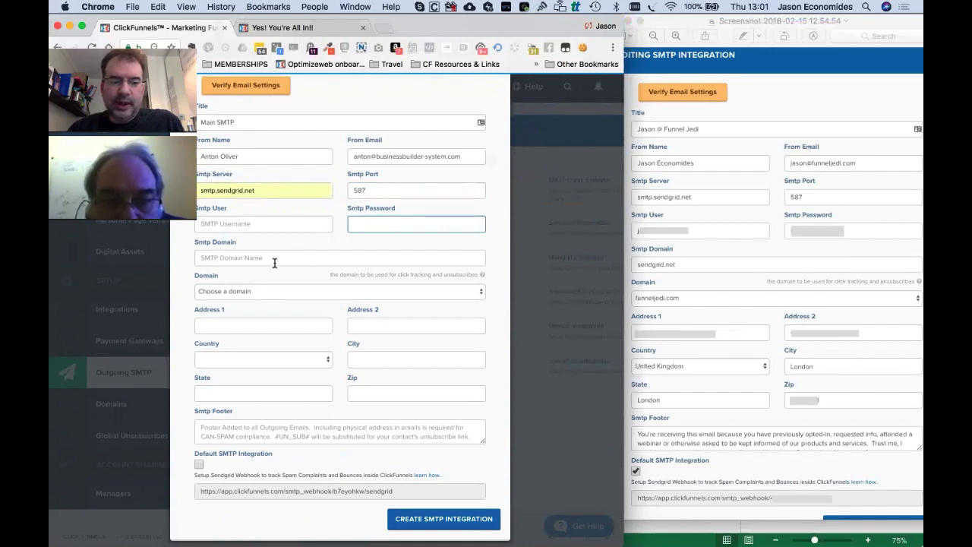
click(275, 259)
text(sendgrid.net)
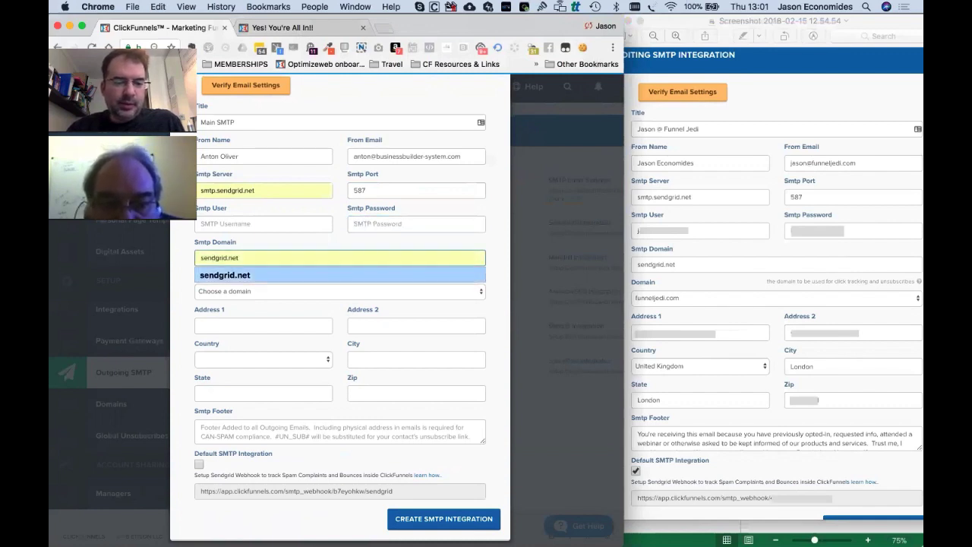
click(291, 277)
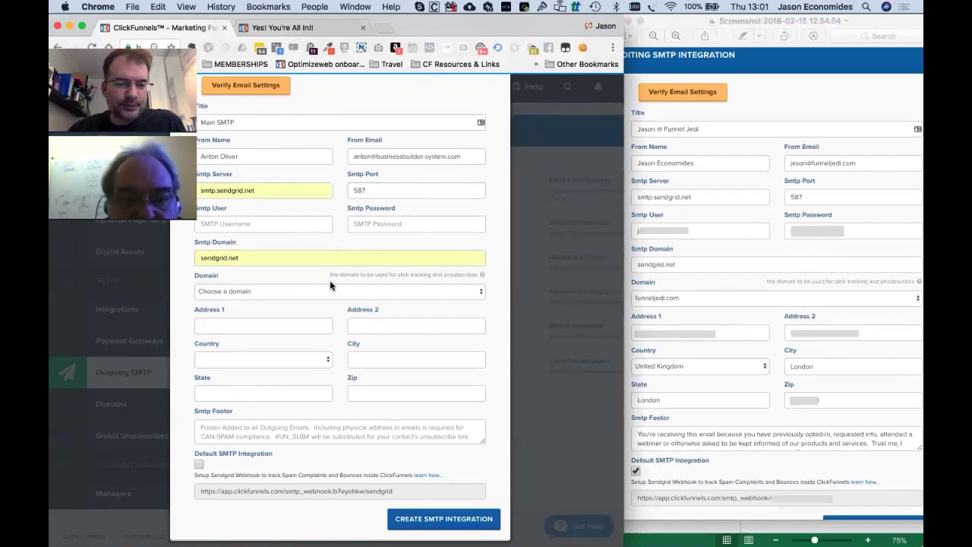
Choose businessbuilder-system.com as the click-tracking and unsubscribe domain.
click(271, 291)
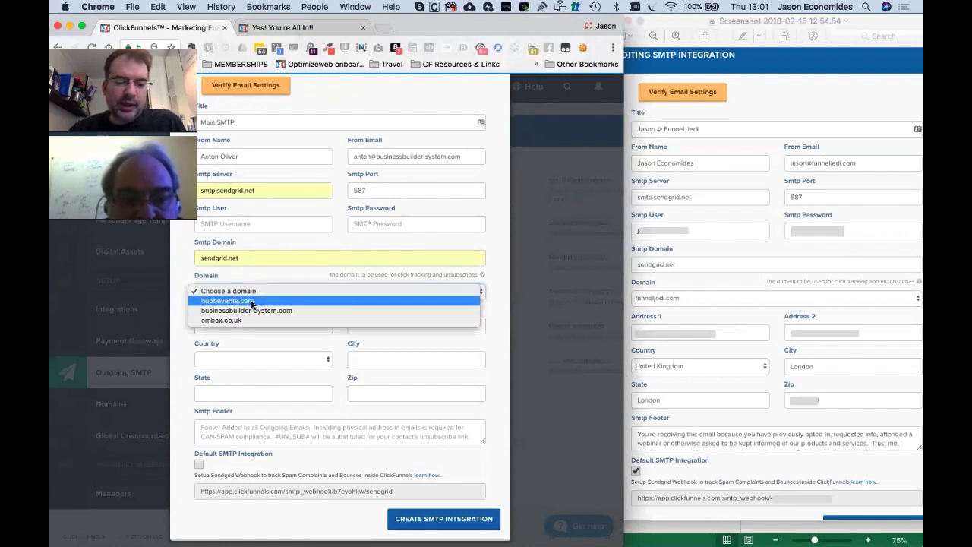
click(223, 311)
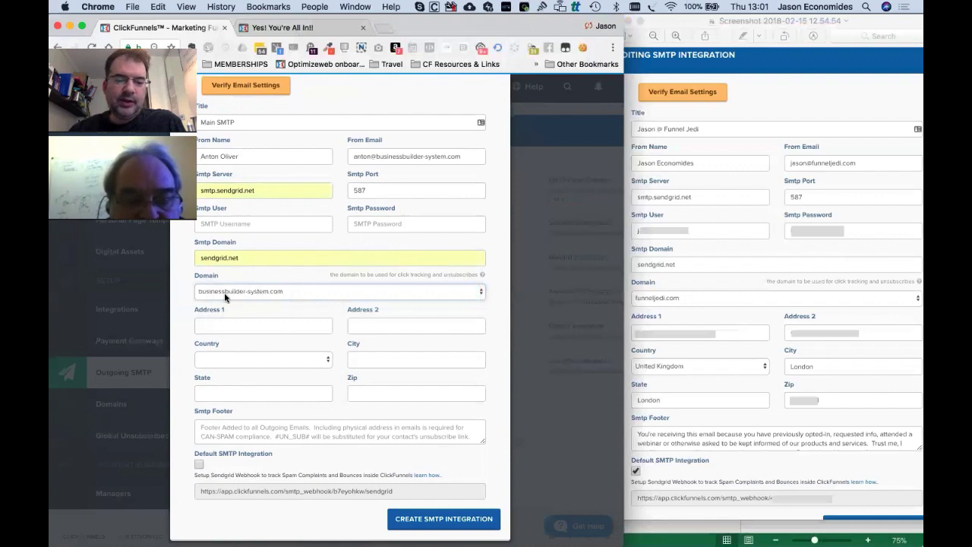
click(247, 293)
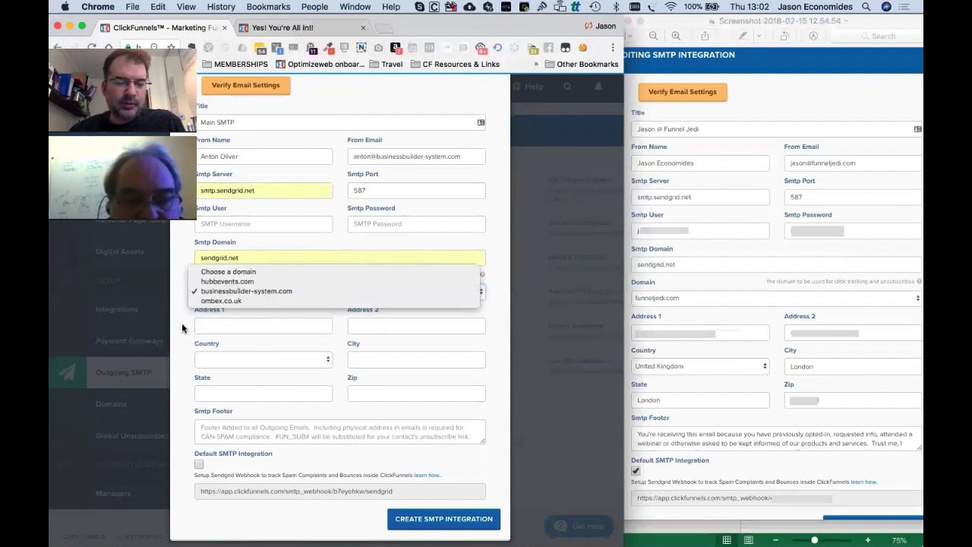
click(182, 327)
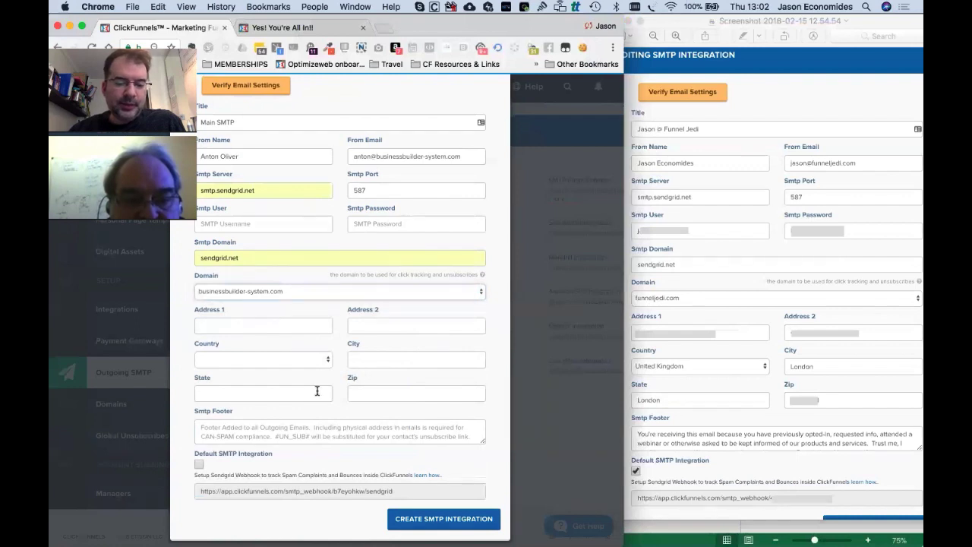
Write the footer's opt-in sentence, adding 'bought something from us,' and fixing 'services'.
scroll(317, 391, down, 2)
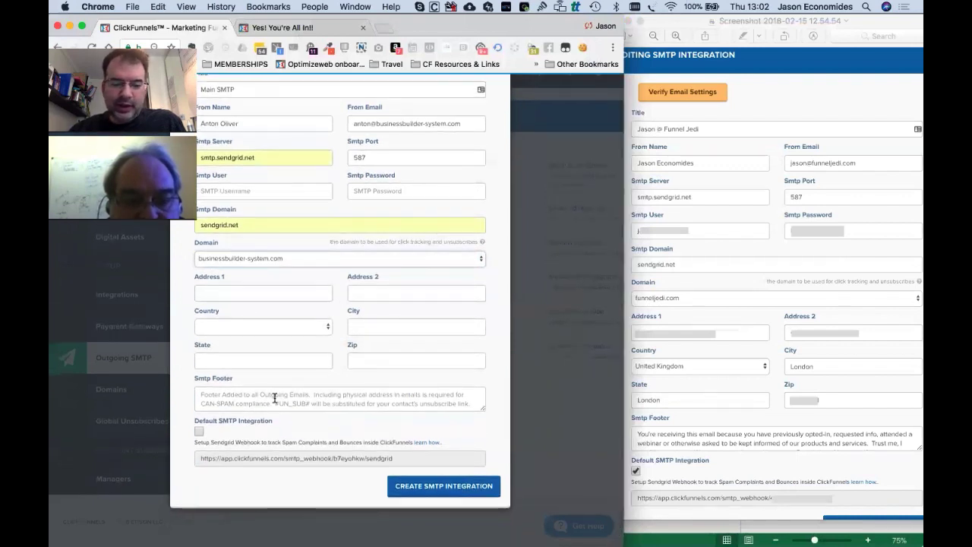
click(275, 397)
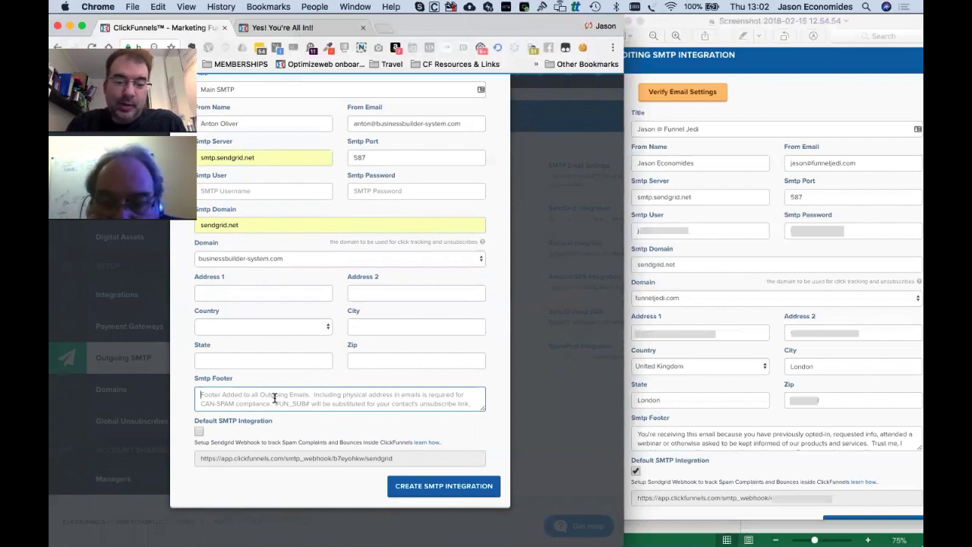
text(You)
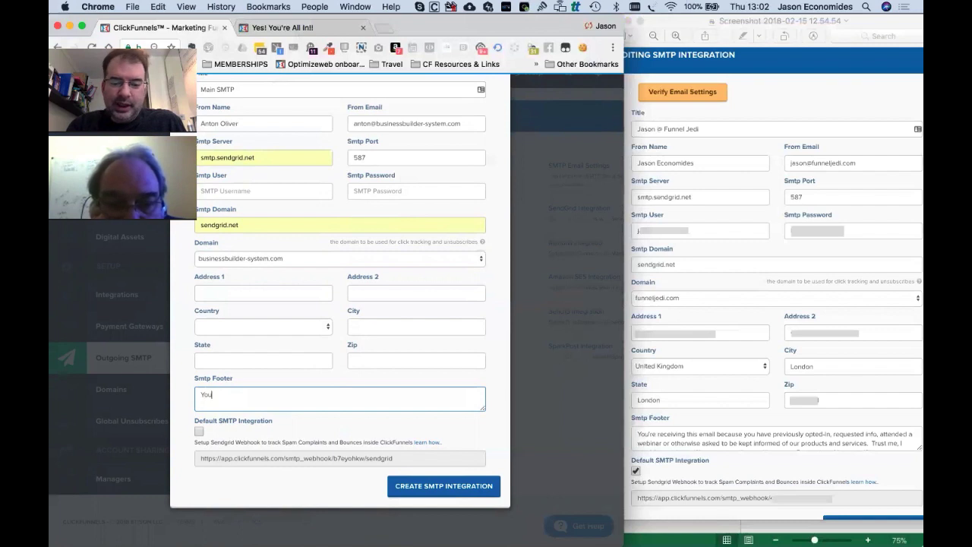
text('re receiving this )
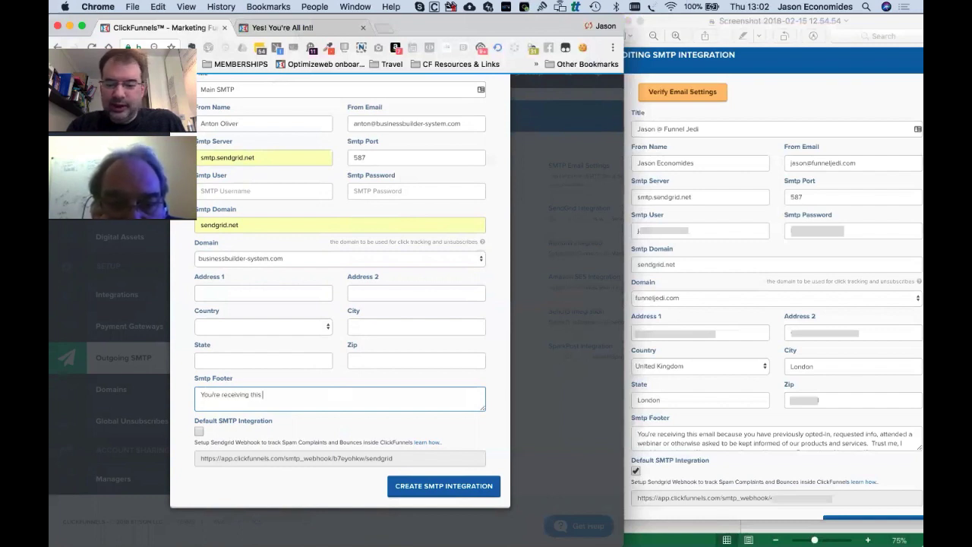
text(email because)
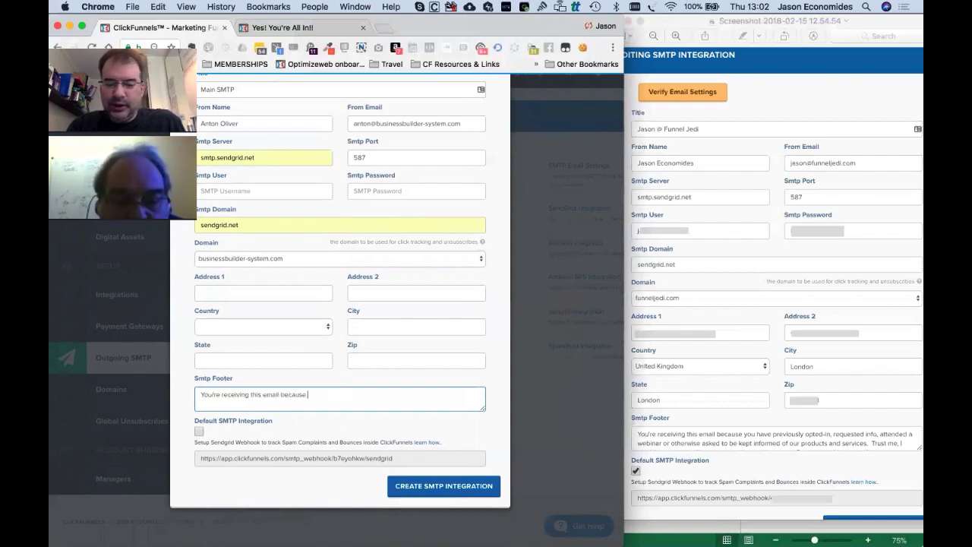
text( you have previously)
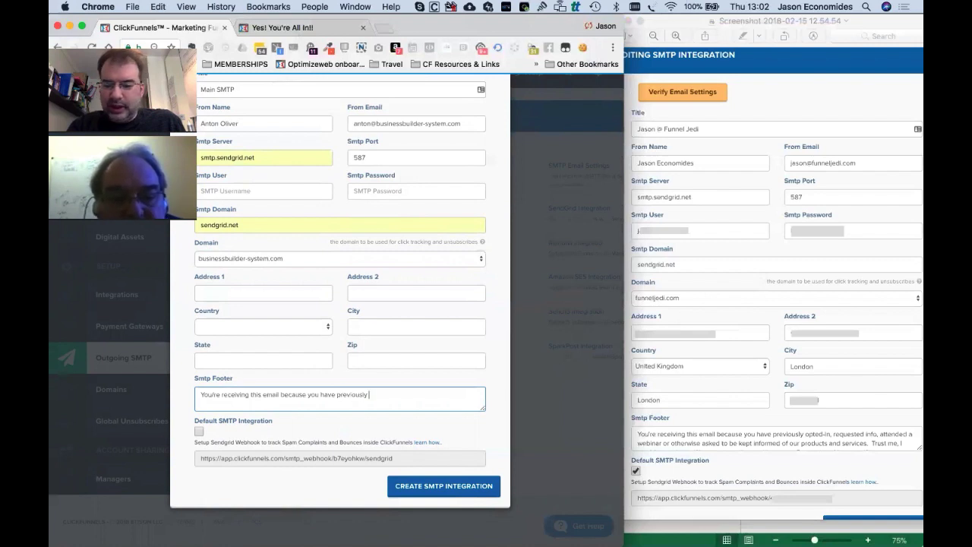
text( opted)
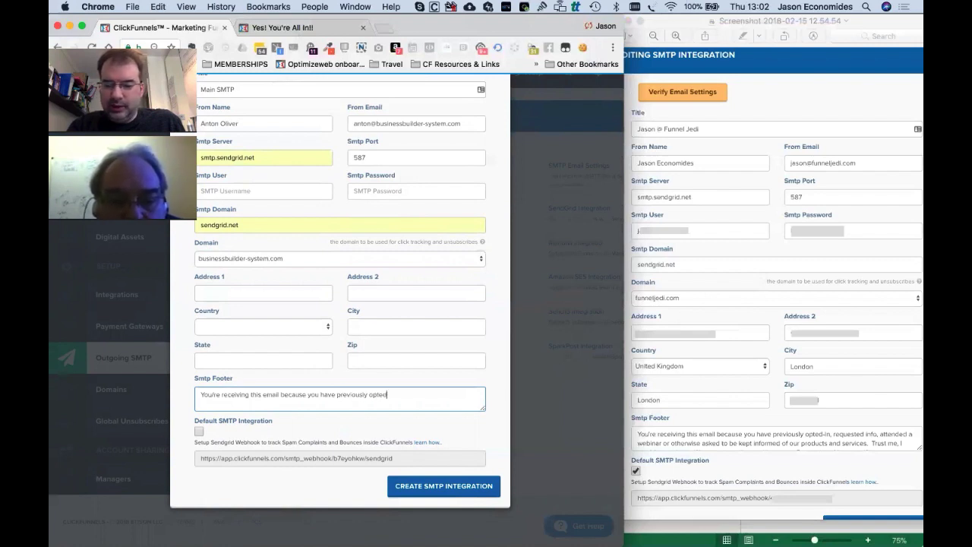
text(-in, requested)
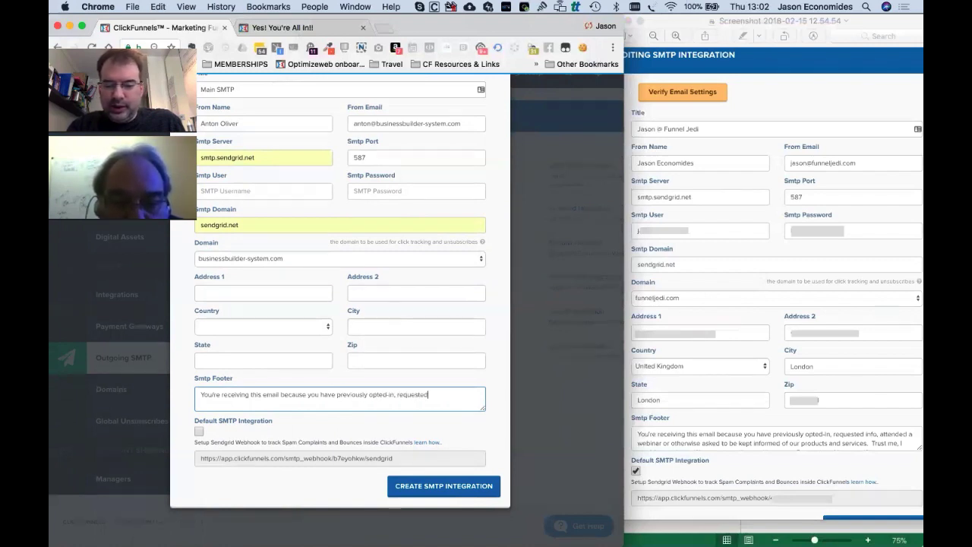
text( info, attende)
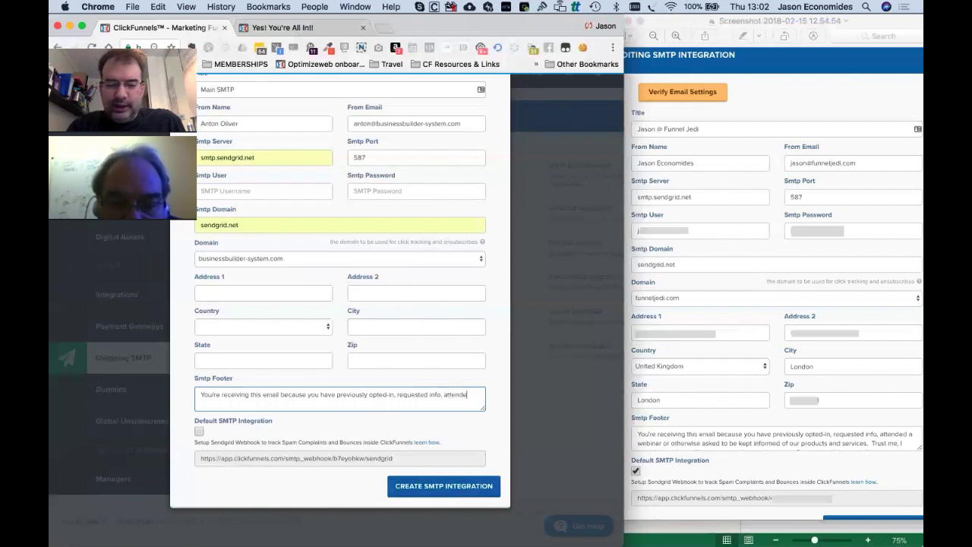
text(d a webinar o)
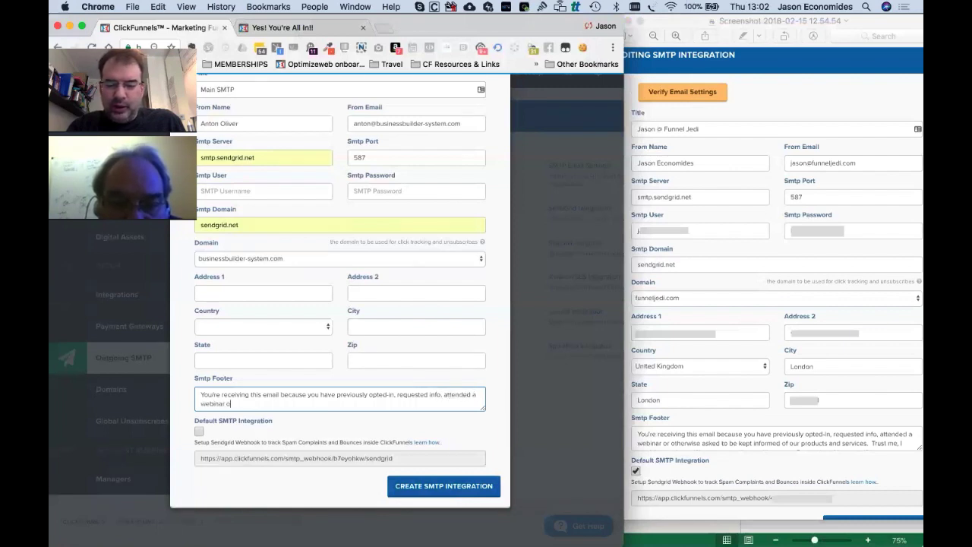
text(r otherwise ask)
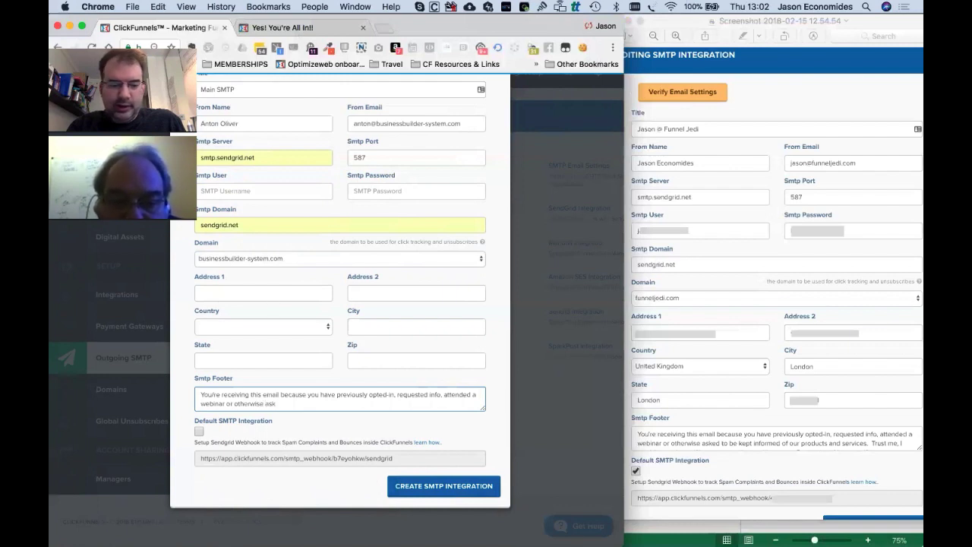
text(ed to be kept)
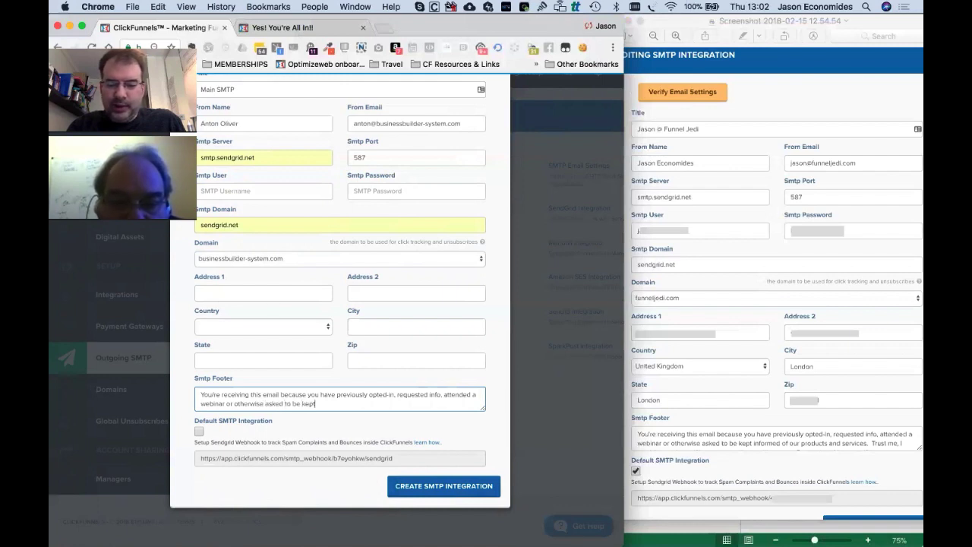
text( informed of our)
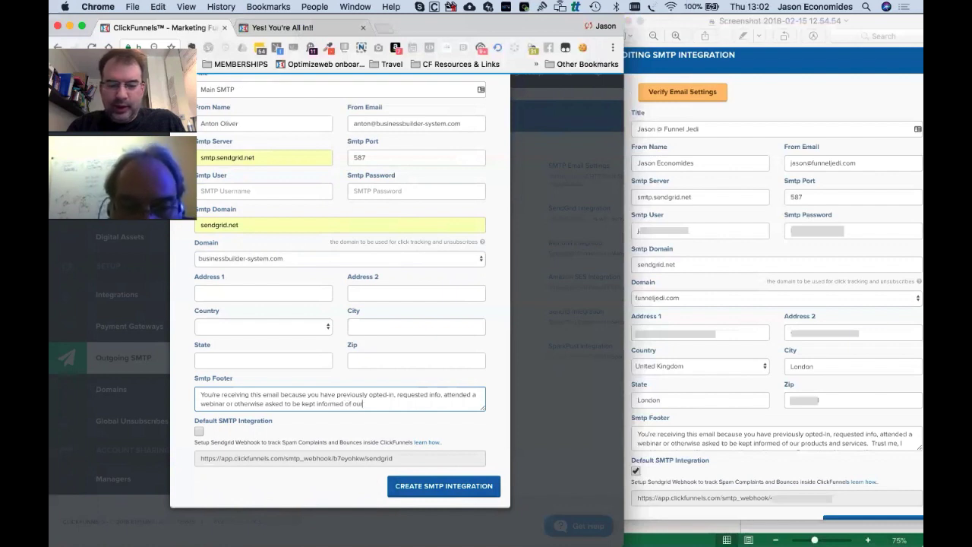
text( products and swervices)
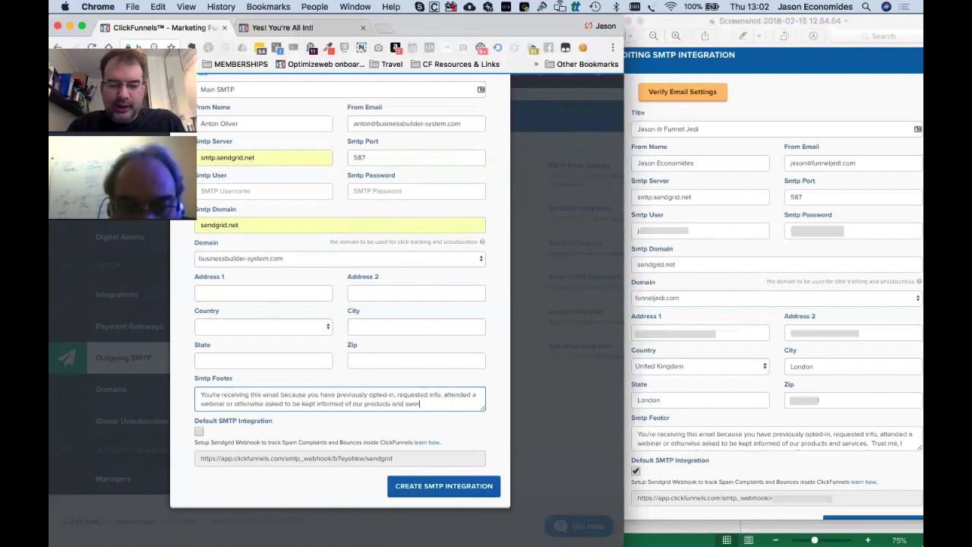
key(BackSpace)
key(BackSpace)
key(BackSpace)
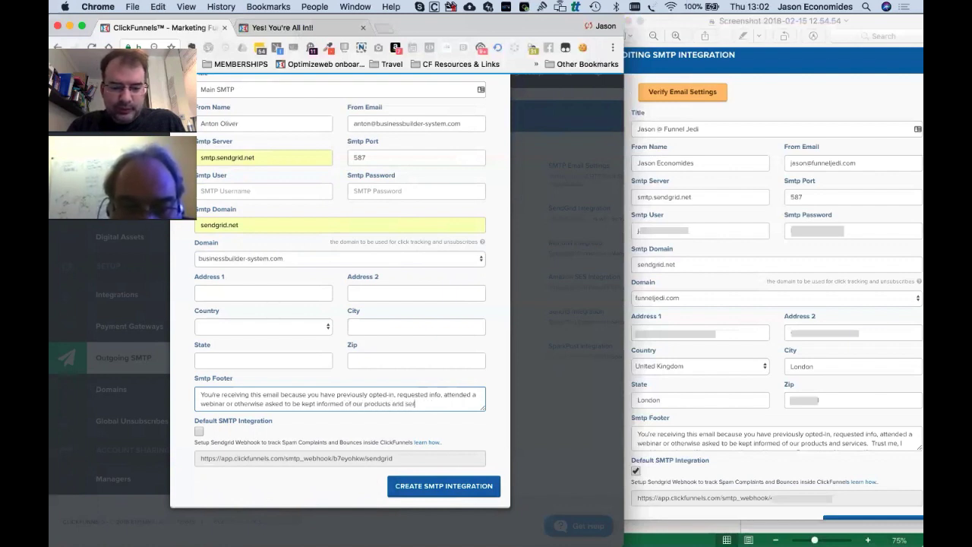
text(vices.)
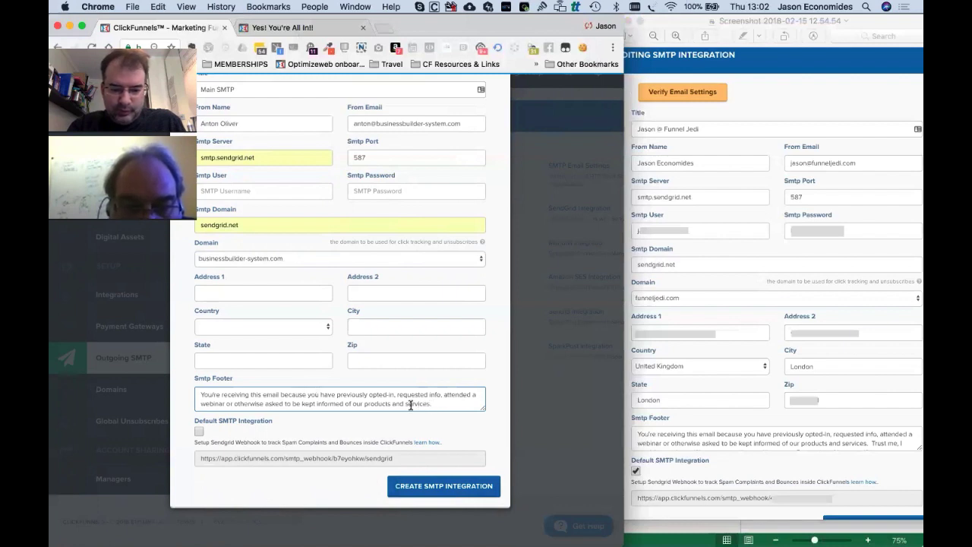
click(444, 395)
text(bought some)
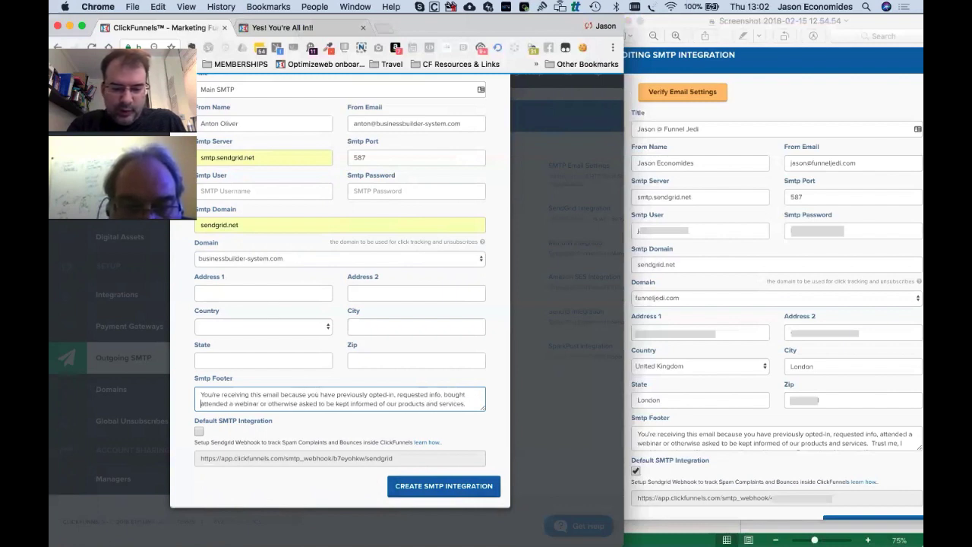
text(thing from us or)
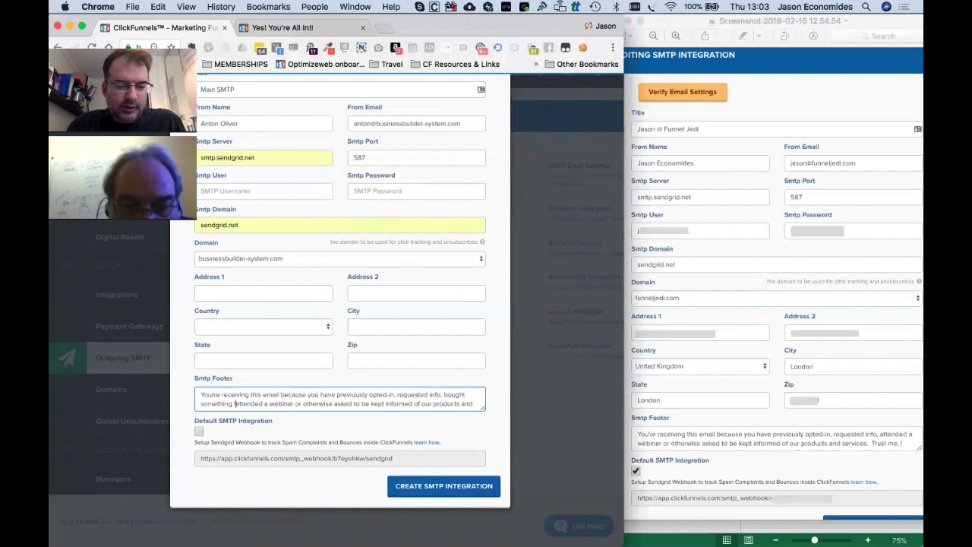
key(BackSpace)
key(BackSpace)
key(BackSpace)
key(BackSpace)
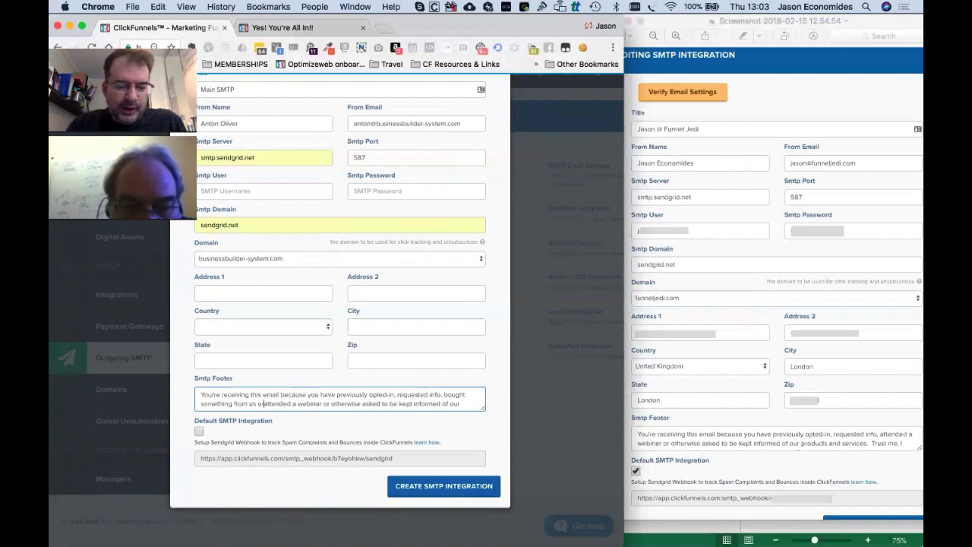
text(,)
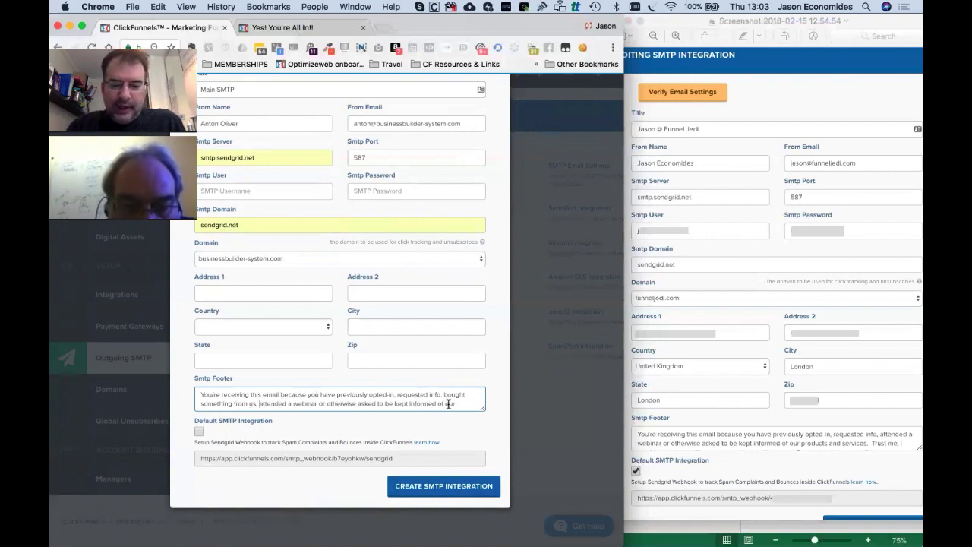
Append the footer lines promising no e-mails without permission and explaining how to unsubscribe anytime.
click(449, 404)
key(Down)
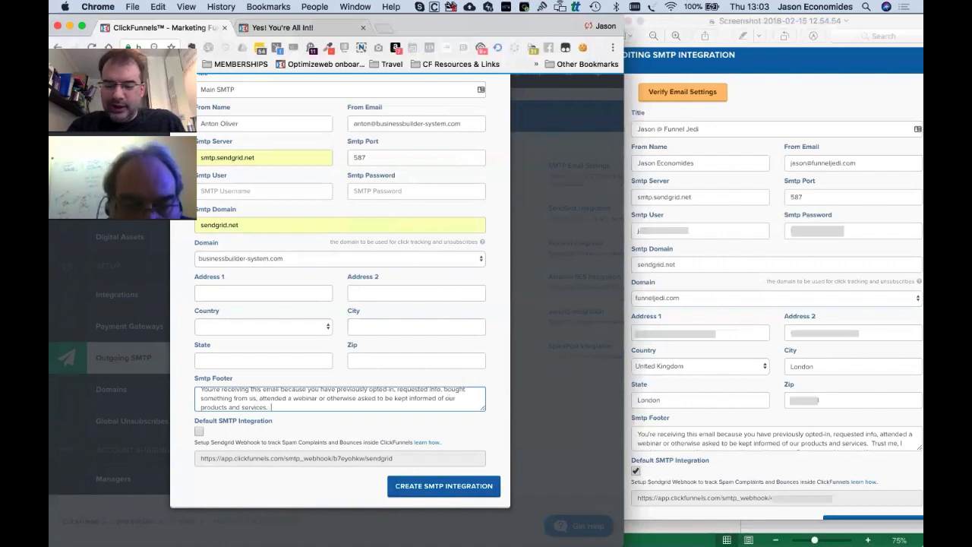
text(Trust me, i w)
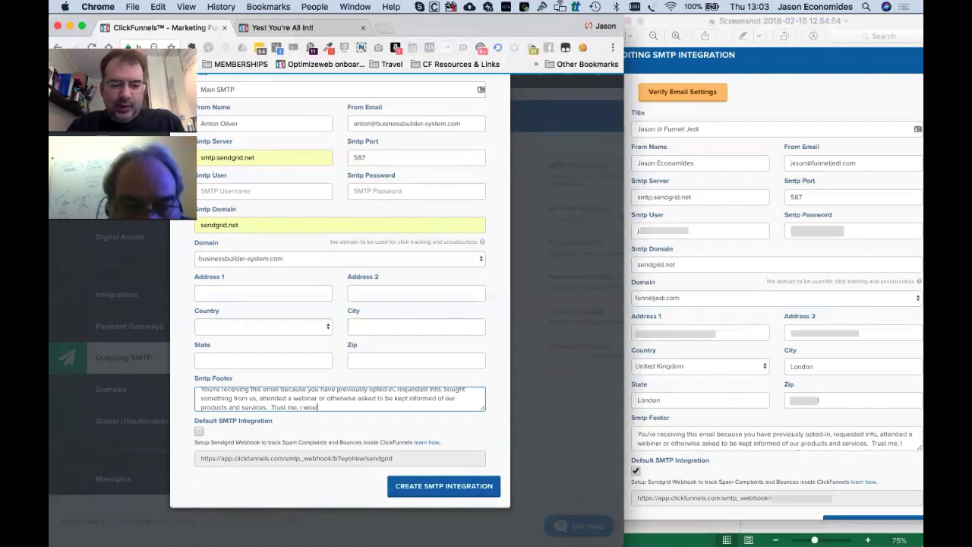
key(BackSpace)
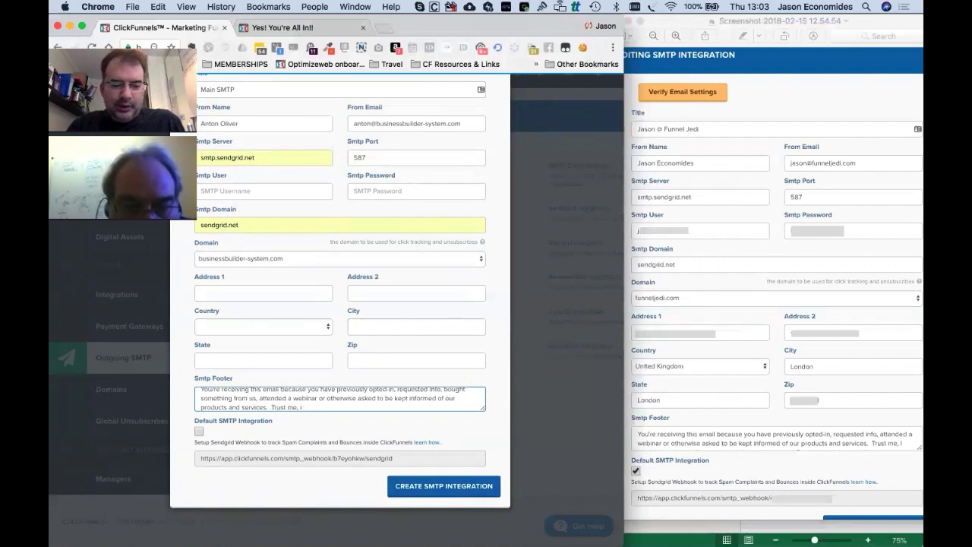
text(would)
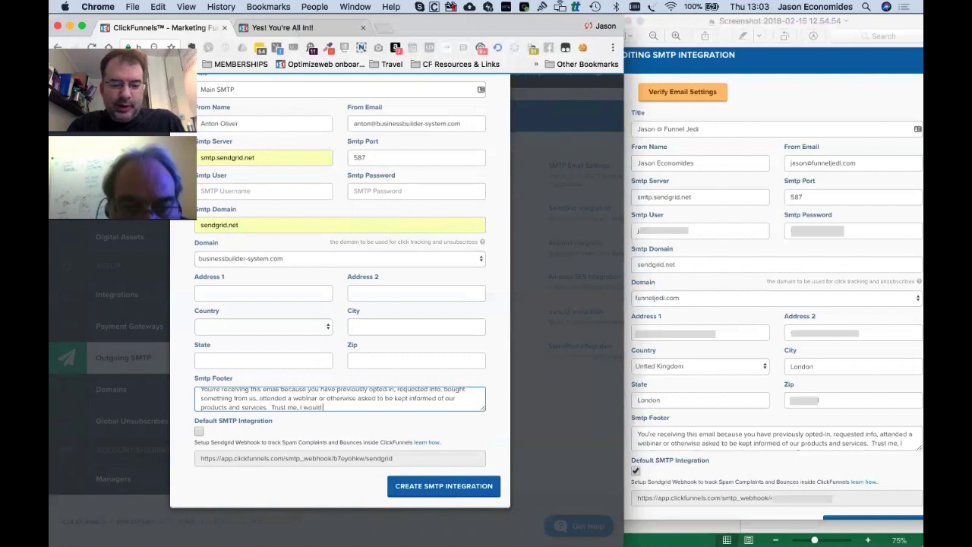
text( never in amillion years)
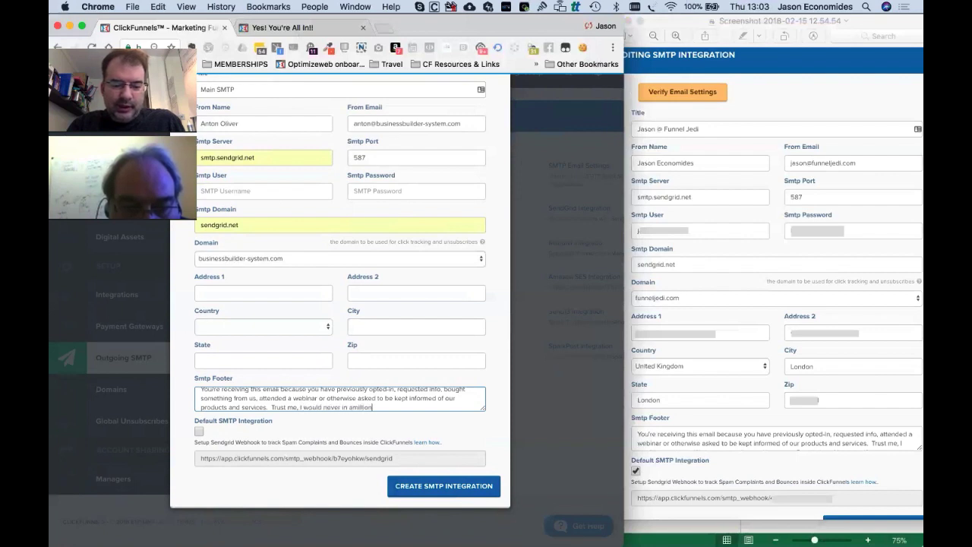
click(352, 406)
text(email you)
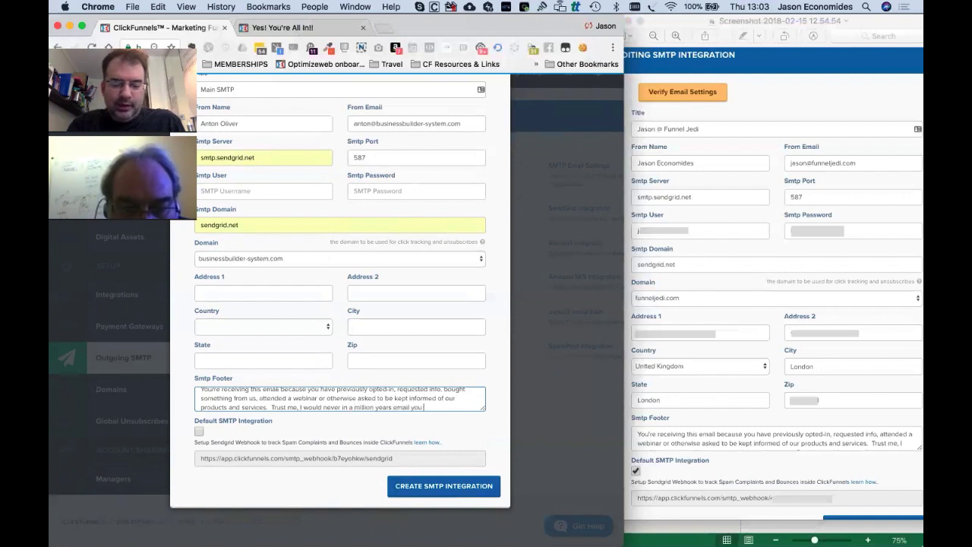
text( without yo)
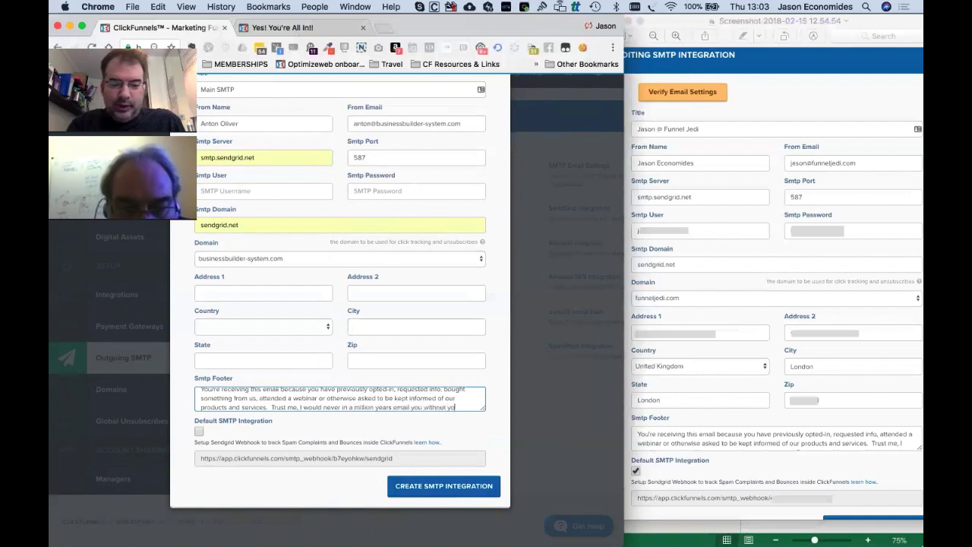
text(ur permissions)
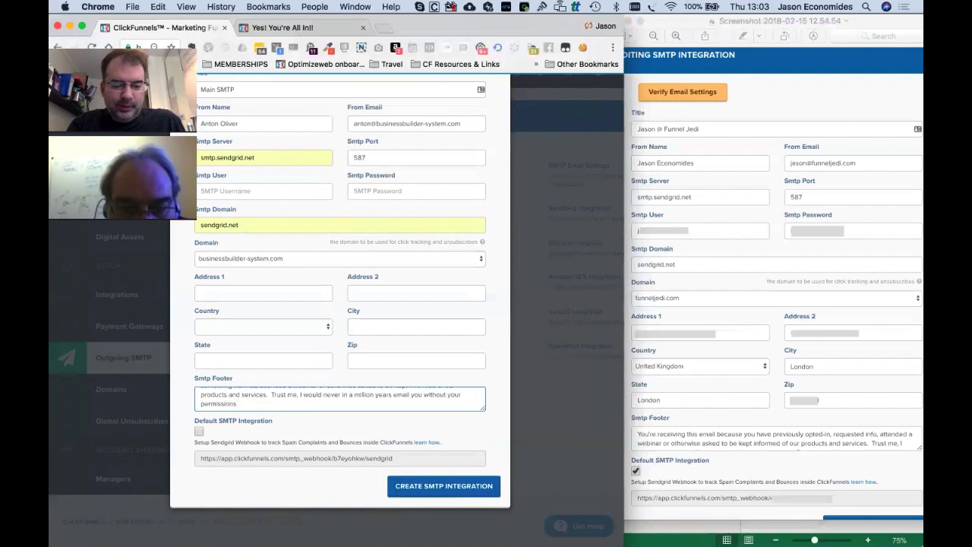
key(BackSpace)
text(.  However if you)
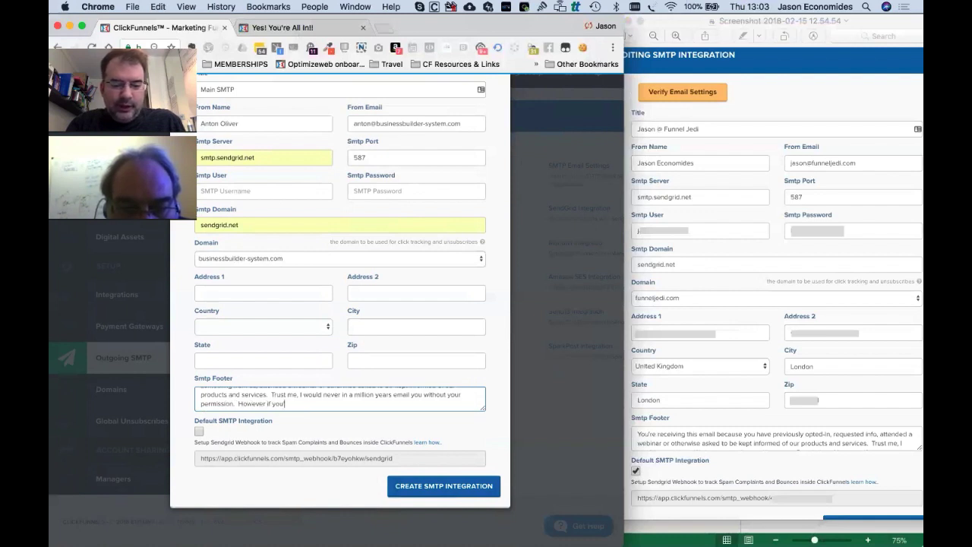
text('d like to unsubscrib)
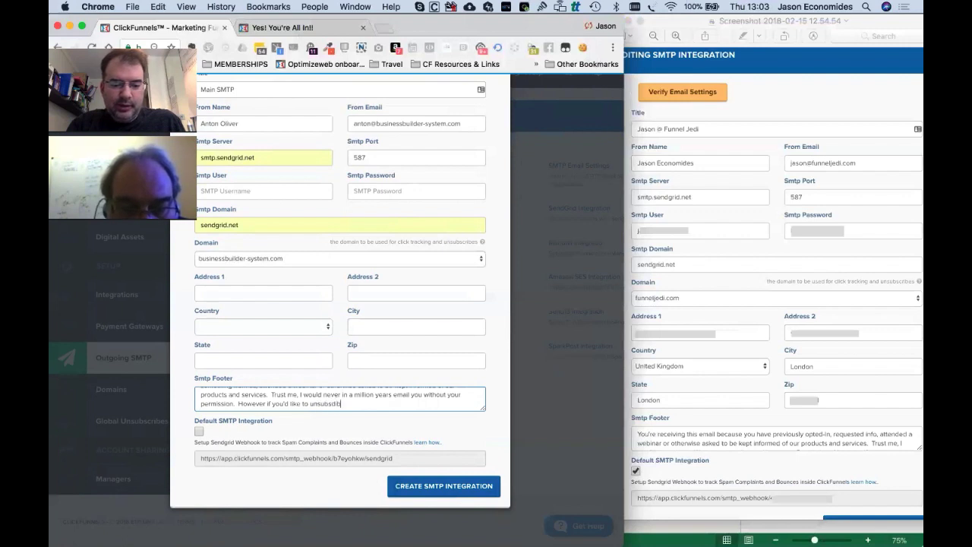
key(BackSpace)
key(BackSpace)
key(BackSpace)
text(cribe)
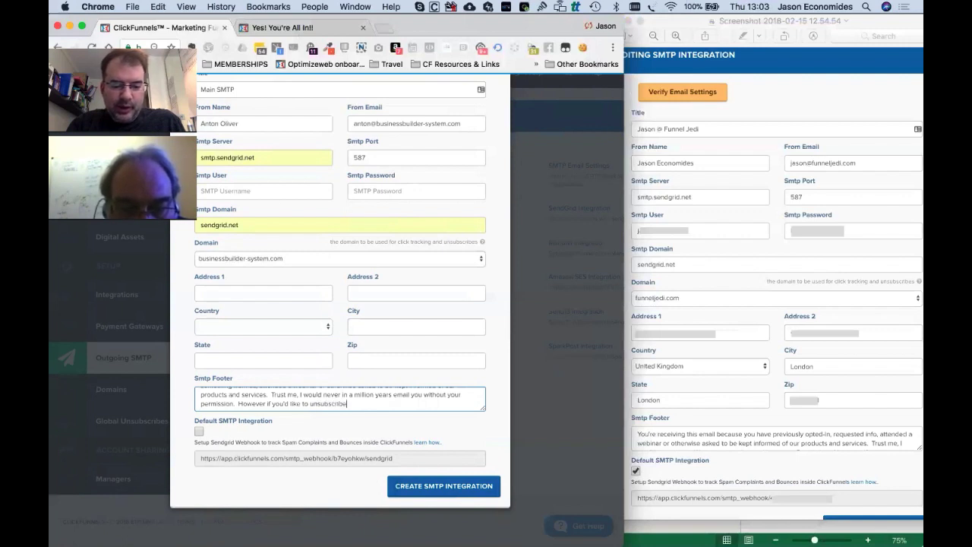
text( you can do this anytime)
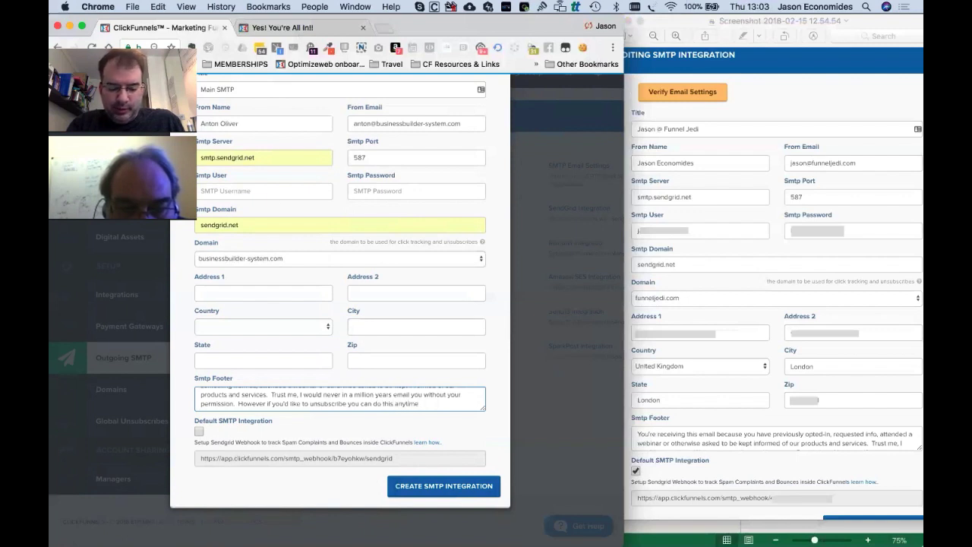
text( by clic)
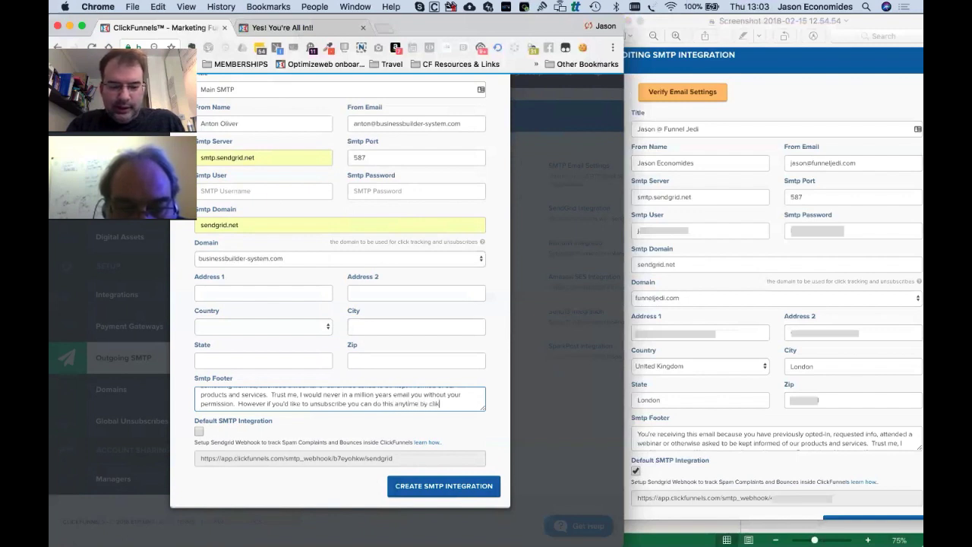
text(king here)
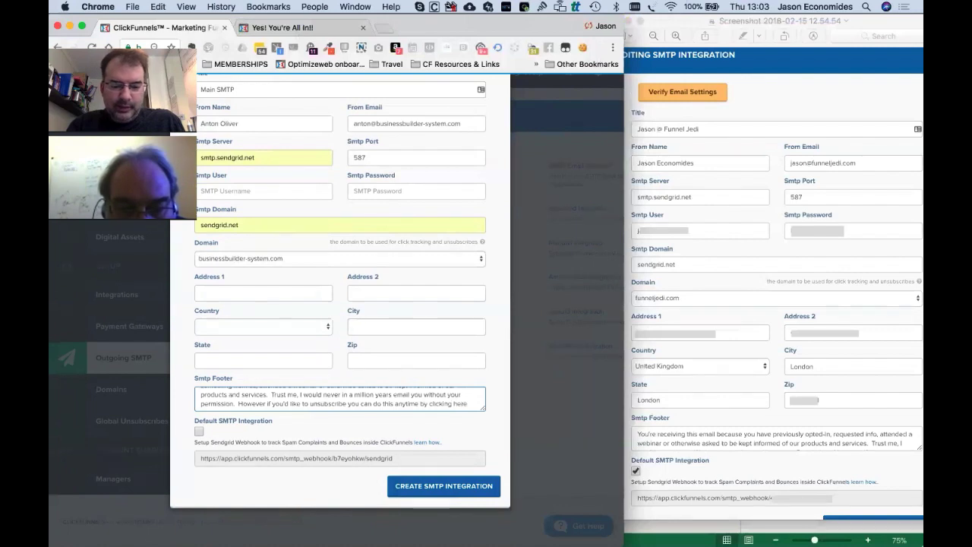
End the footer with the #UN_SUB# unsubscribe tag and tick Default SMTP Integration.
scroll(456, 402, up, 5)
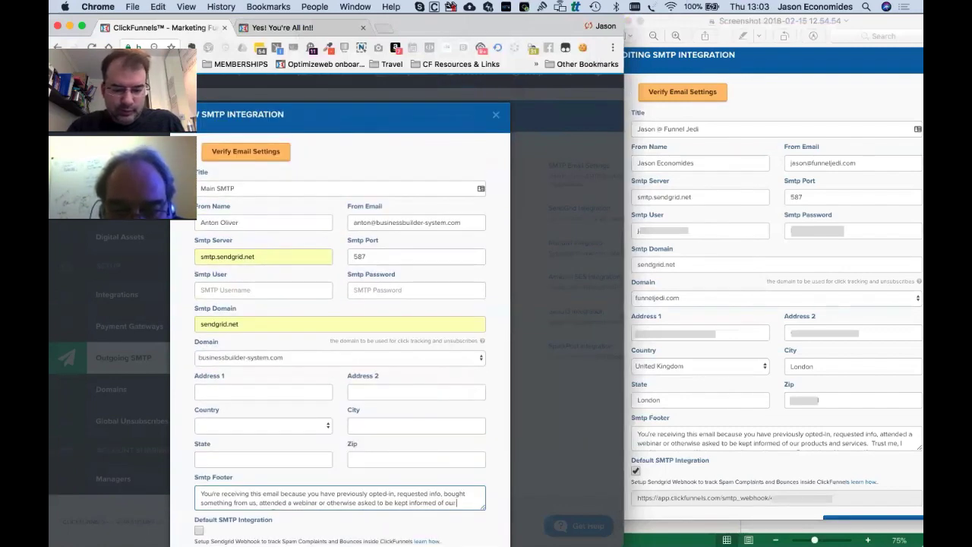
scroll(456, 502, down, 3)
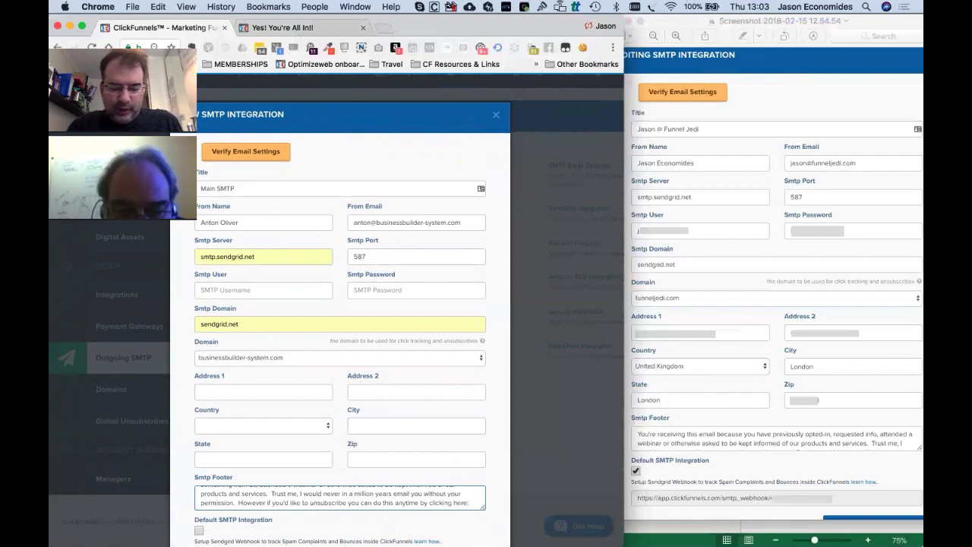
text(#SNS)
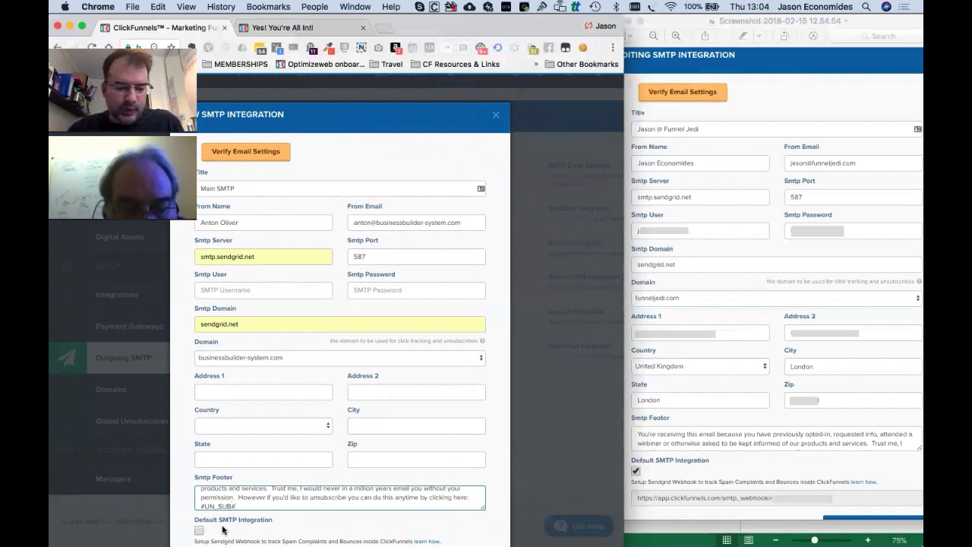
click(199, 533)
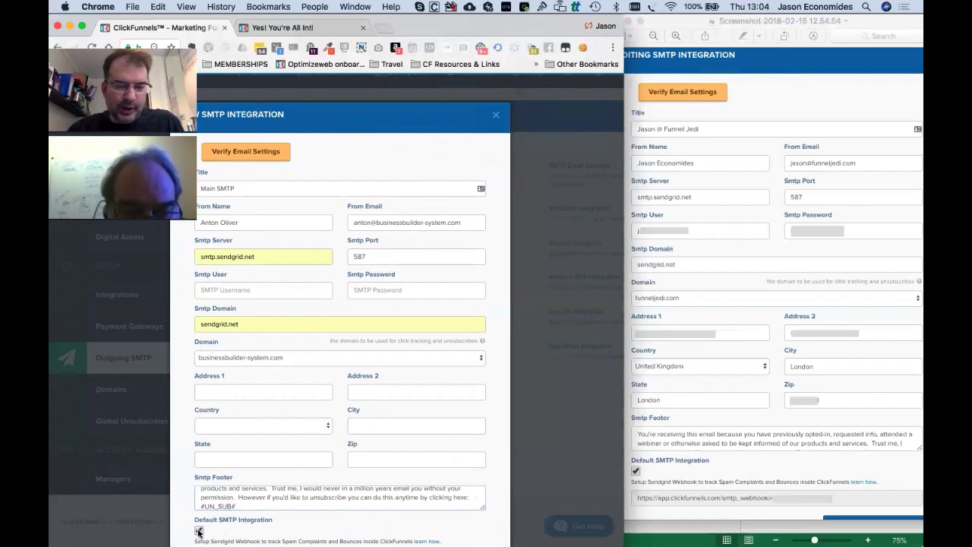
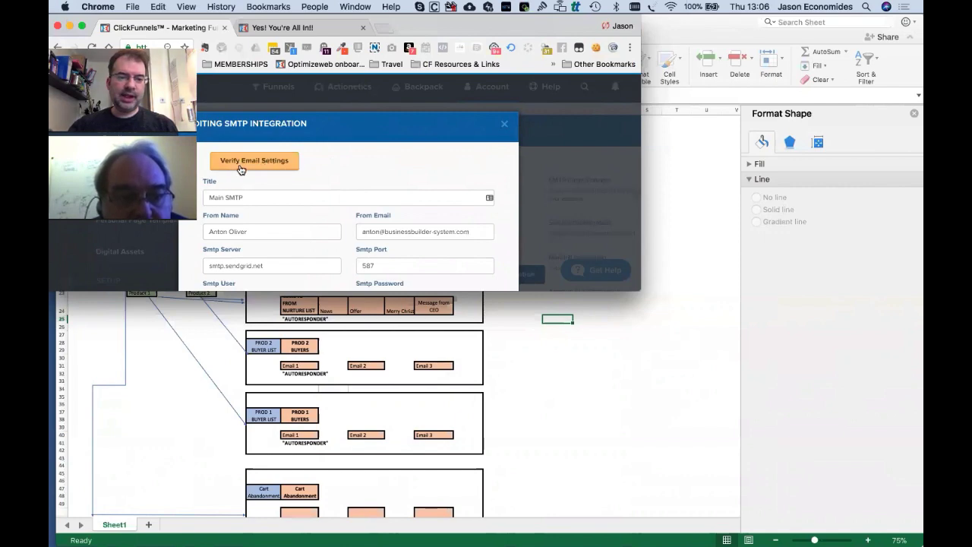
Verify the Main SMTP (SendGrid, port 587) email settings so a test email is sent.
scroll(239, 168, down, 1)
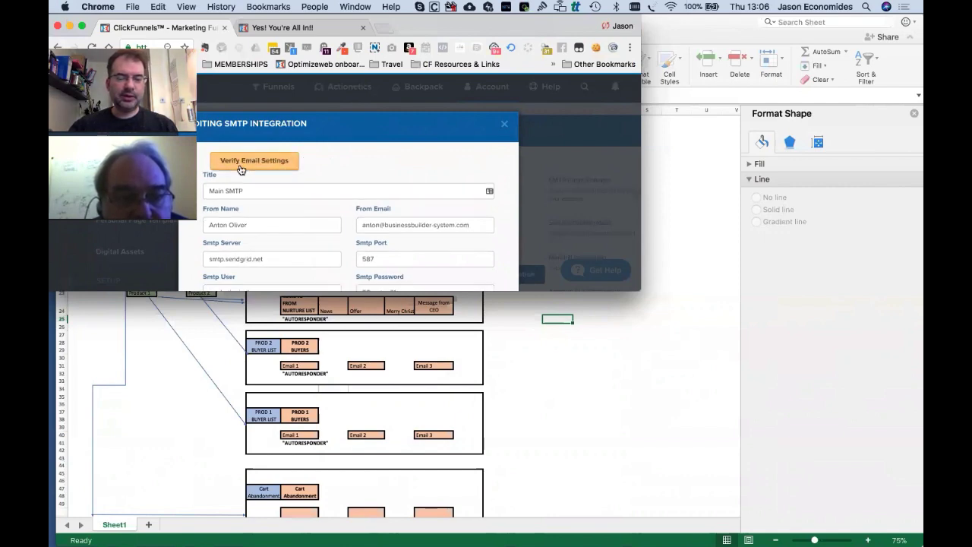
click(269, 164)
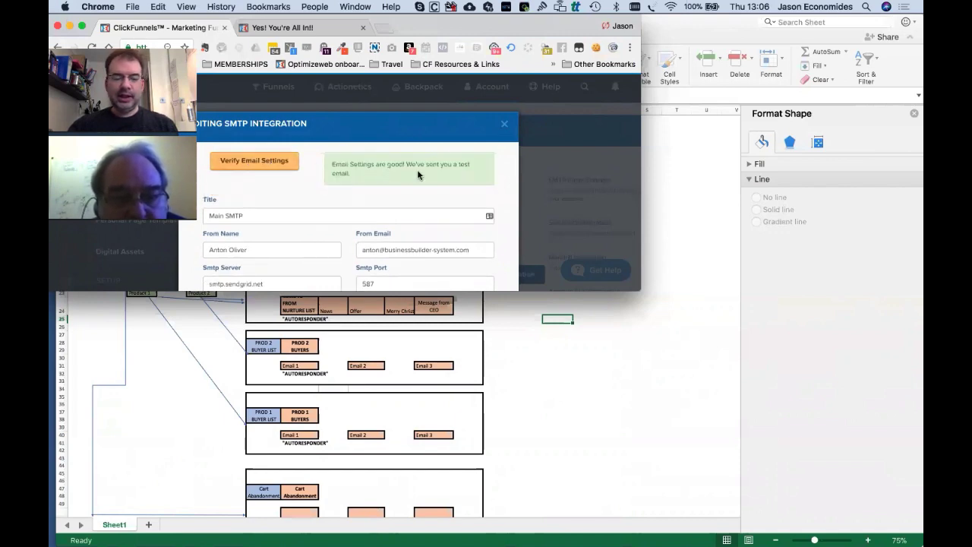
Close the SMTP integration editor and enlarge the browser window down to the screen bottom.
click(504, 126)
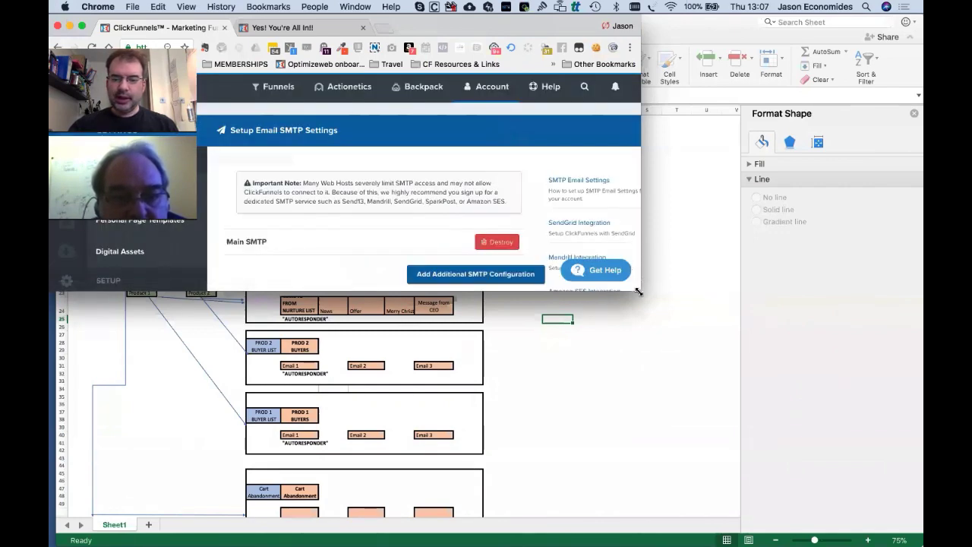
drag(684, 303, 721, 300)
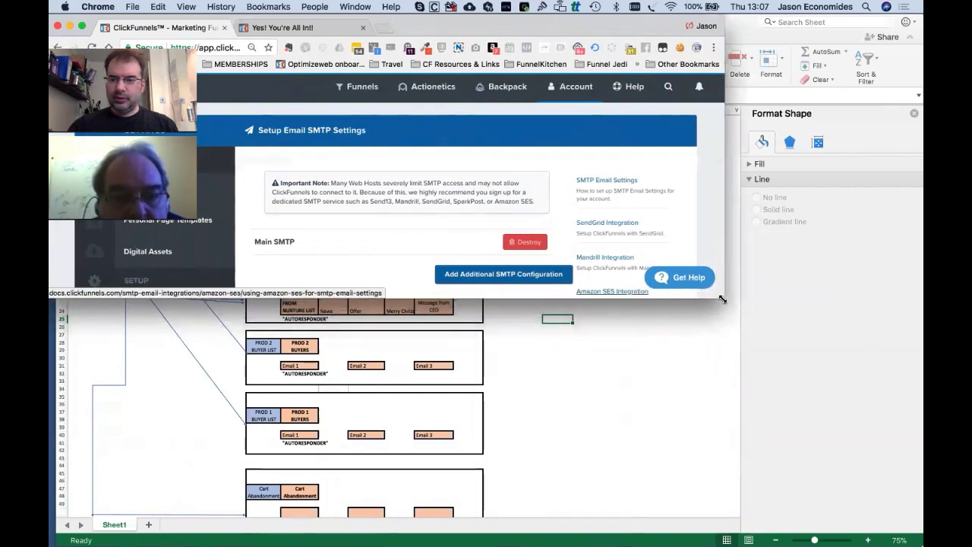
drag(734, 295, 739, 297)
drag(729, 343, 729, 543)
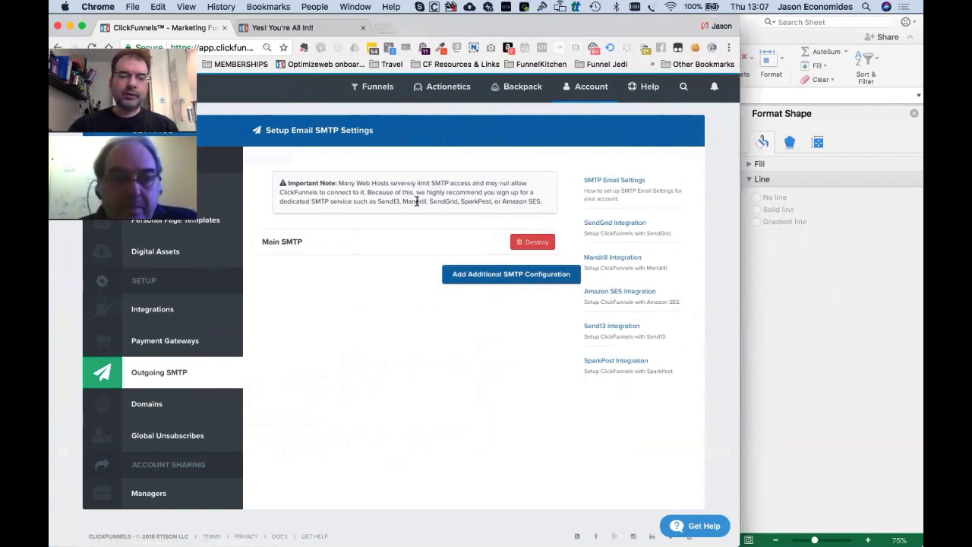
mouse_move(439, 88)
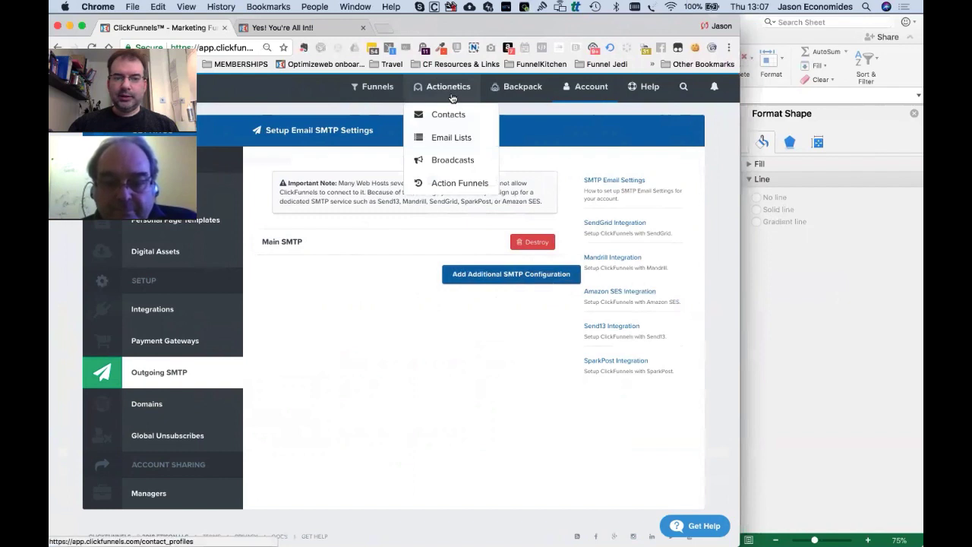
Add a first step named 'Welcome Email 1' with a 0-day delay to NURTURE (DEMO).
click(458, 187)
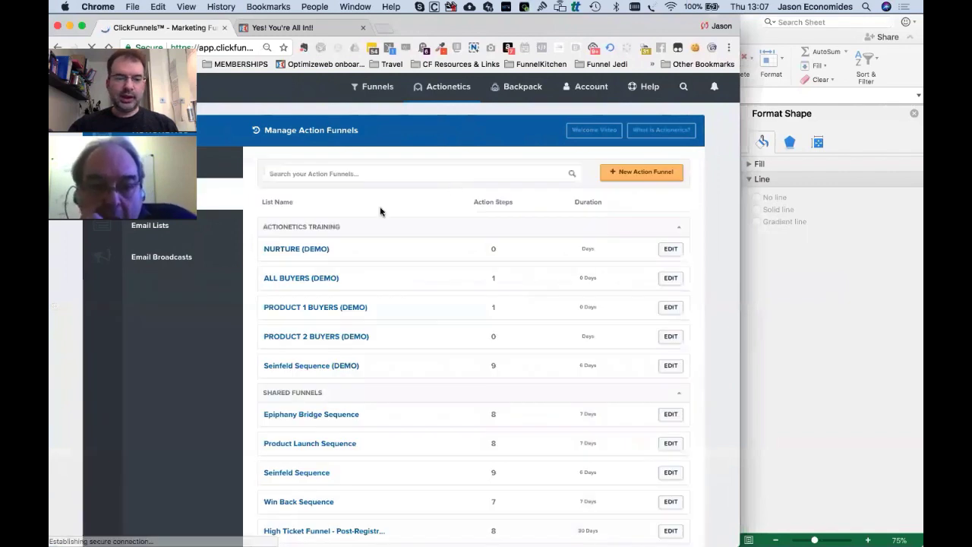
click(287, 252)
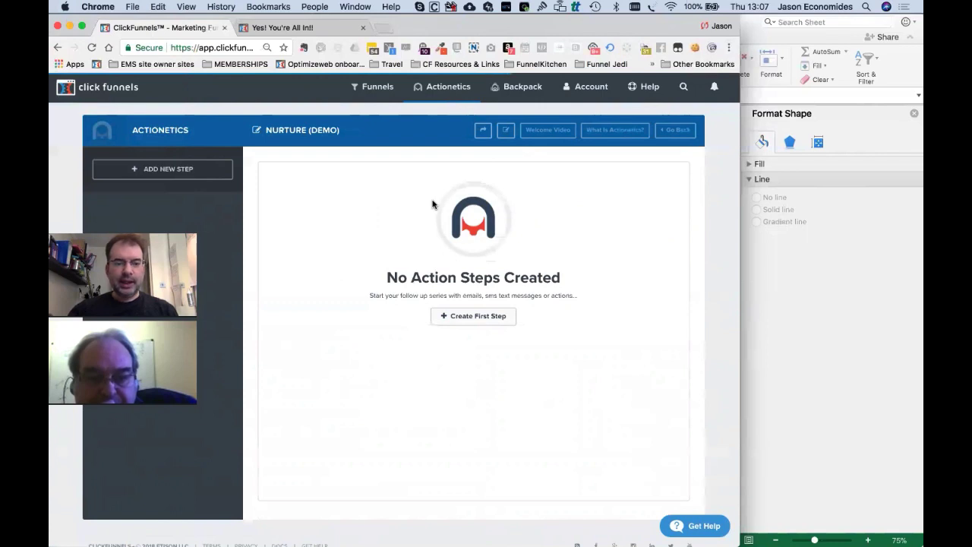
mouse_move(436, 90)
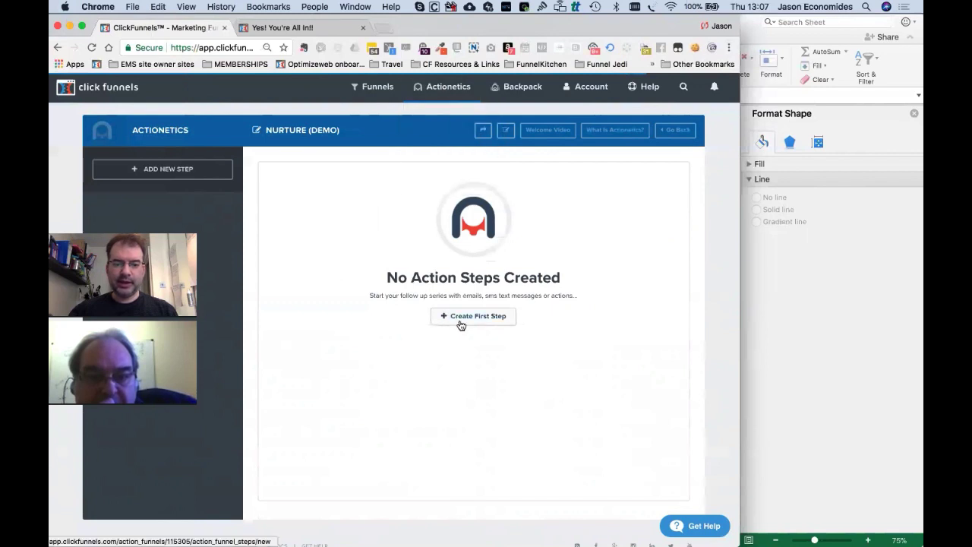
click(495, 317)
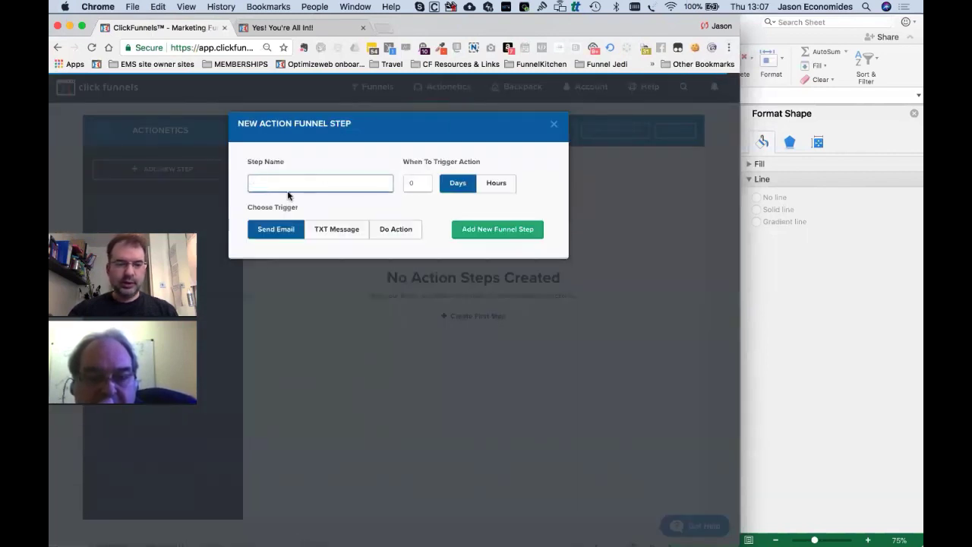
text(Welcome Email 1)
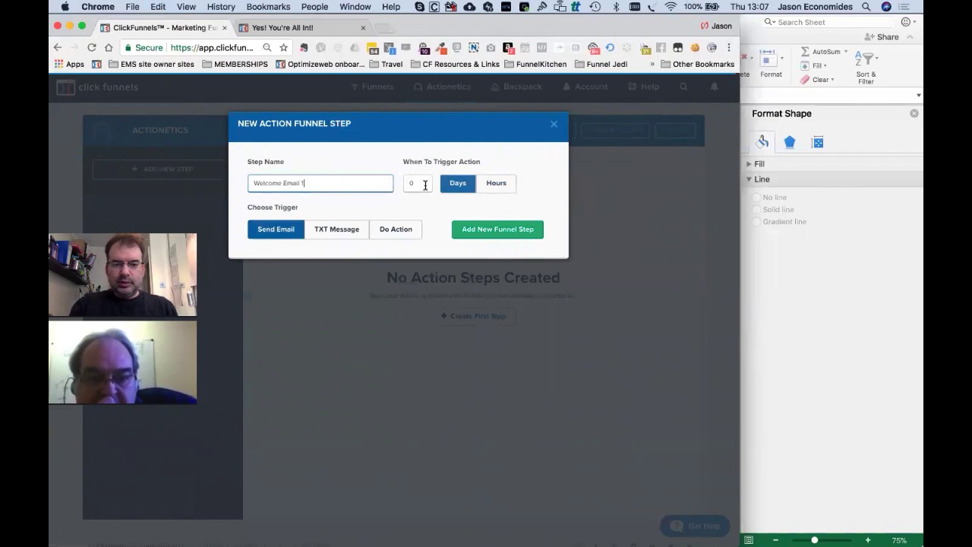
click(420, 185)
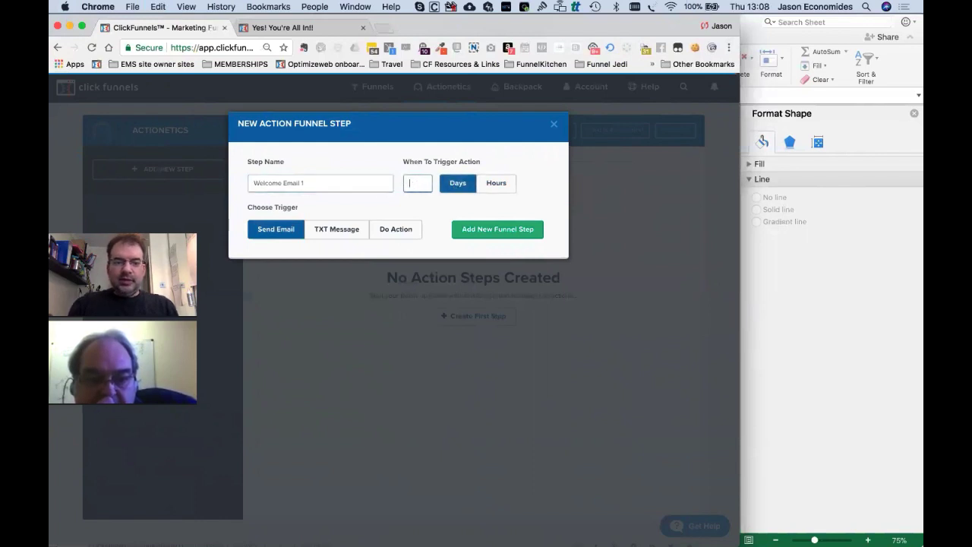
click(514, 236)
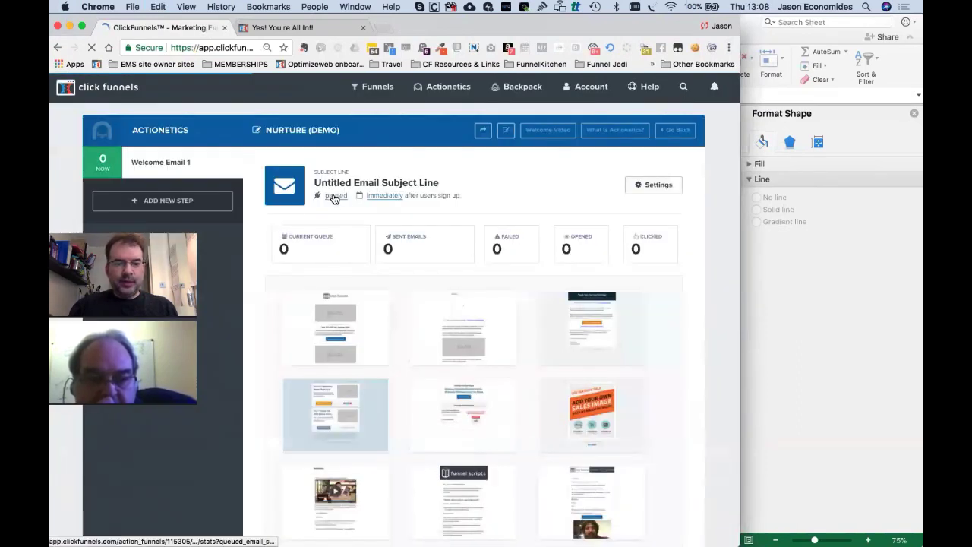
Set the Welcome Email 1 step's sending status to live and save its action settings.
click(336, 196)
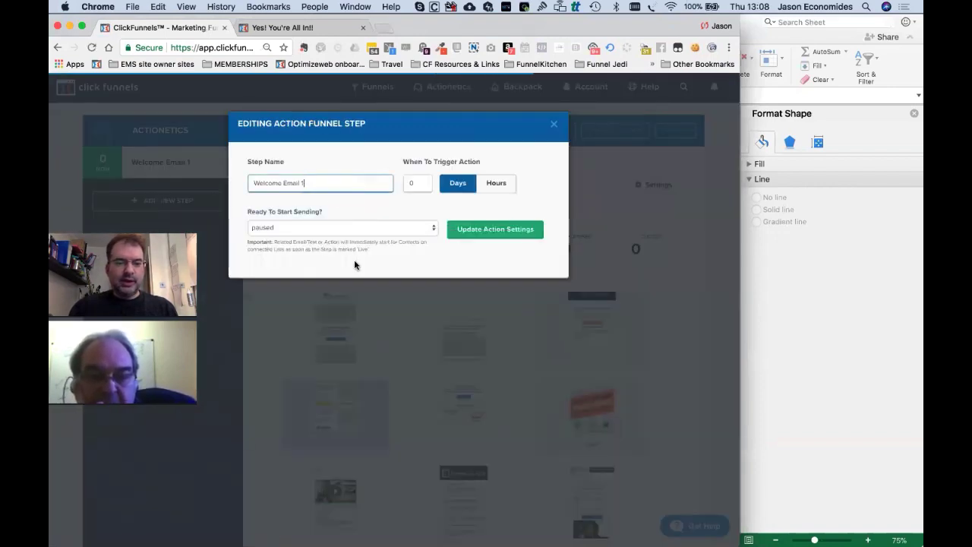
click(266, 228)
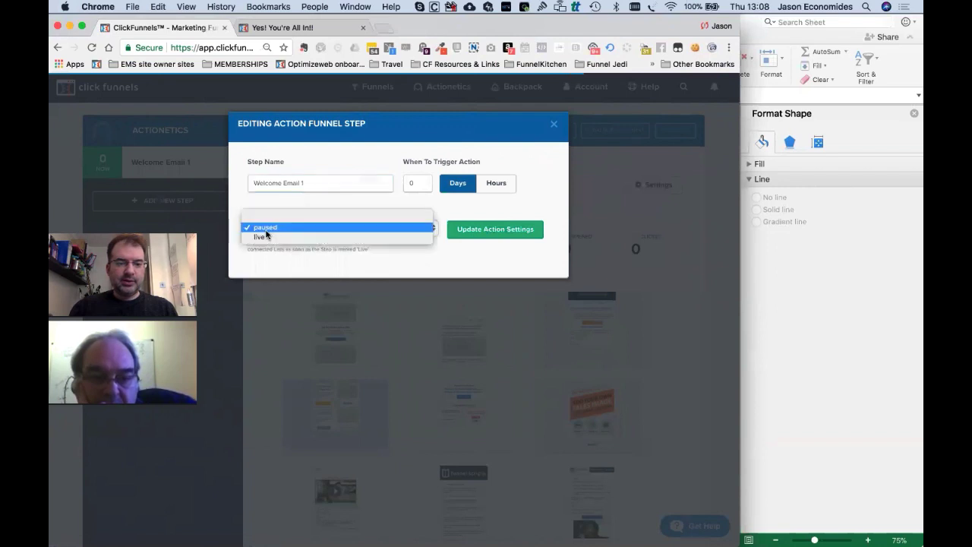
click(267, 237)
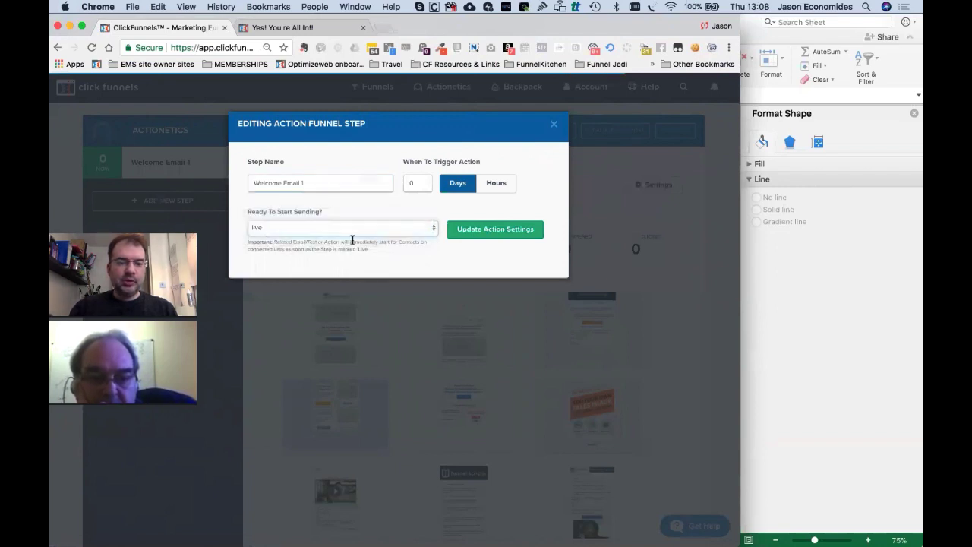
click(470, 232)
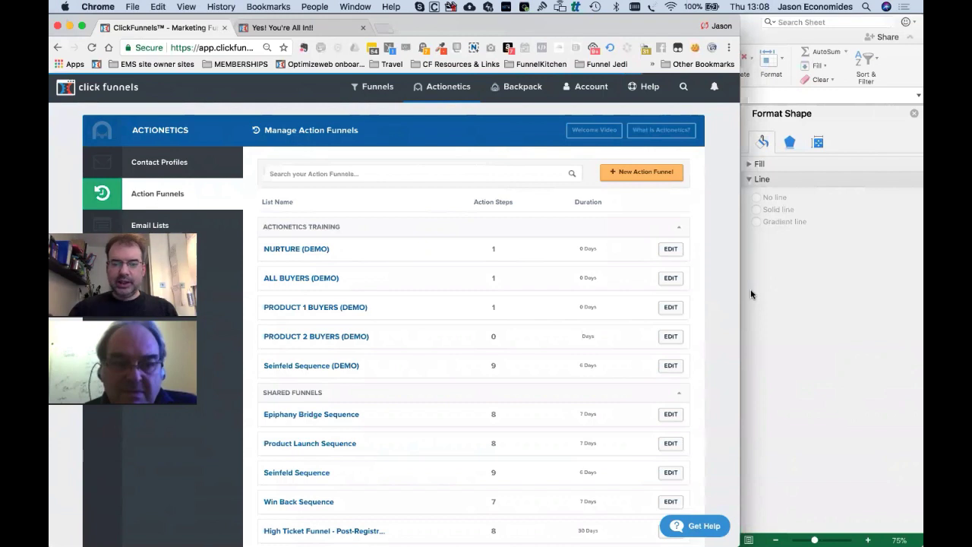
Widen the browser, then open Seinfeld Sequence (DEMO) from the Action Funnels list.
drag(770, 292, 922, 307)
click(767, 96)
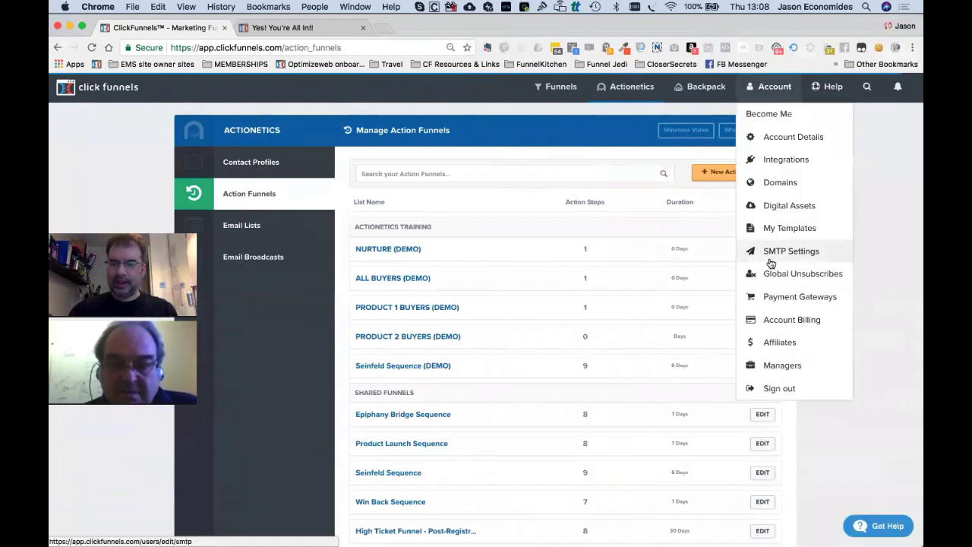
click(346, 281)
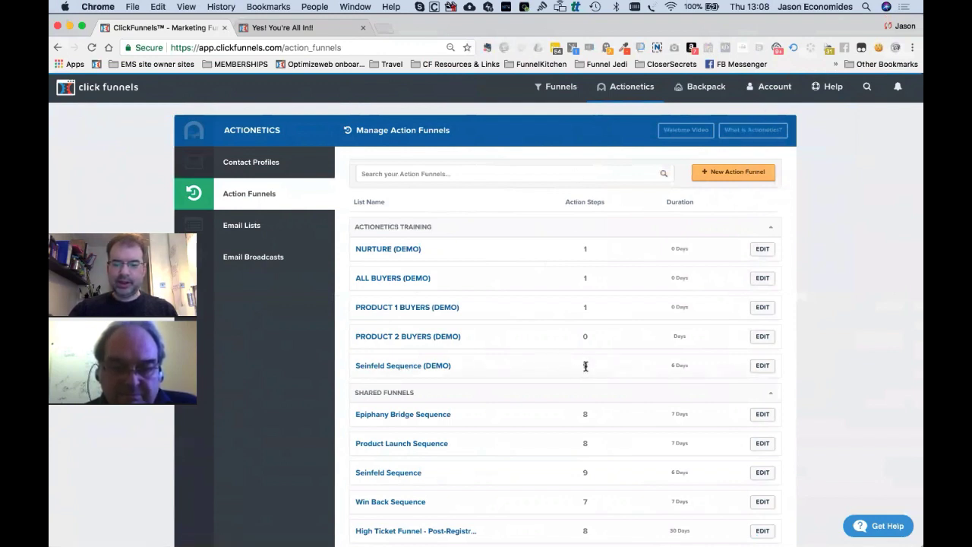
click(393, 368)
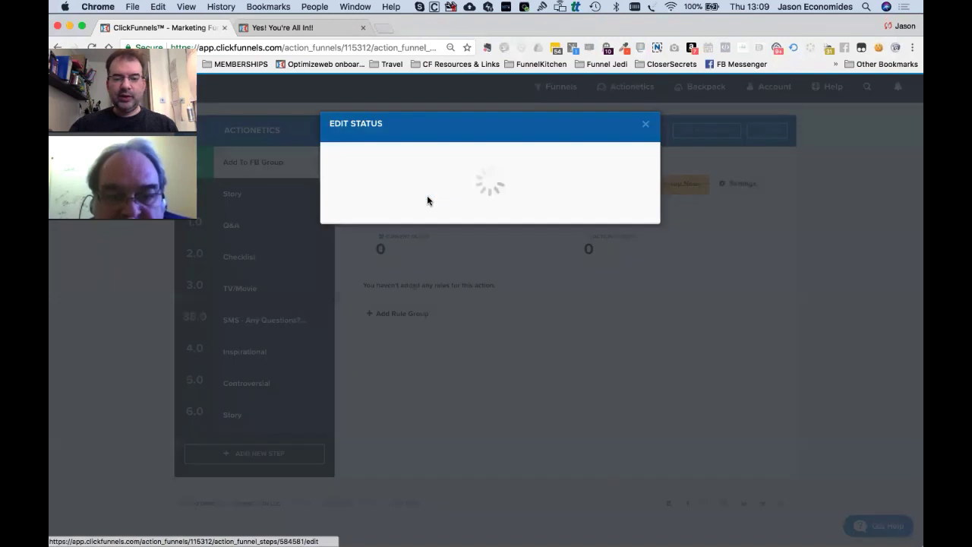
Switch the Add To FB Group step from paused to live, then show the Story step's email.
click(426, 195)
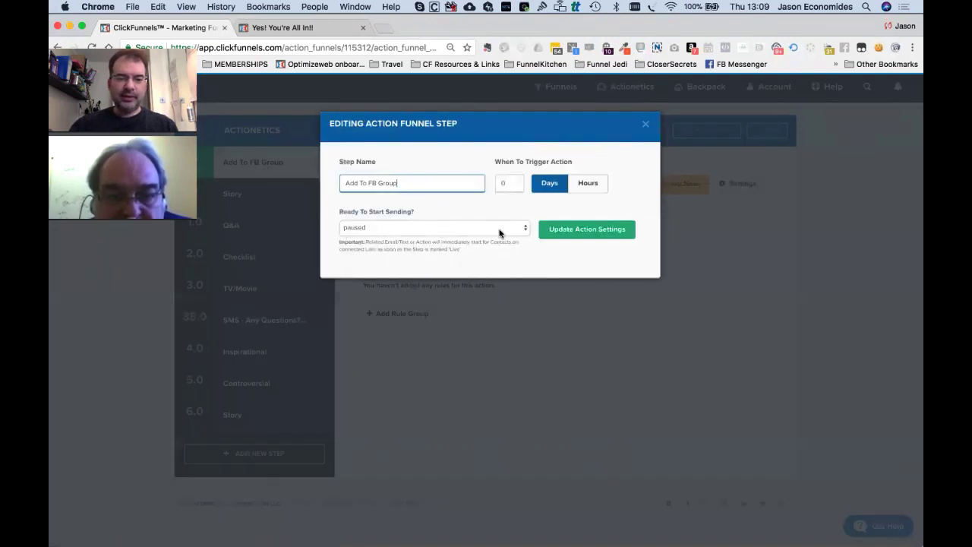
click(401, 230)
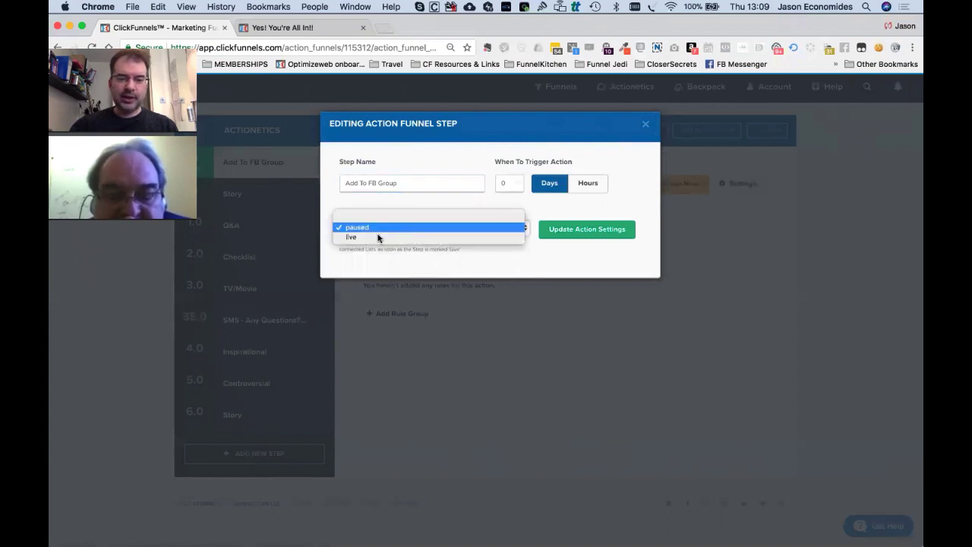
click(371, 239)
click(587, 237)
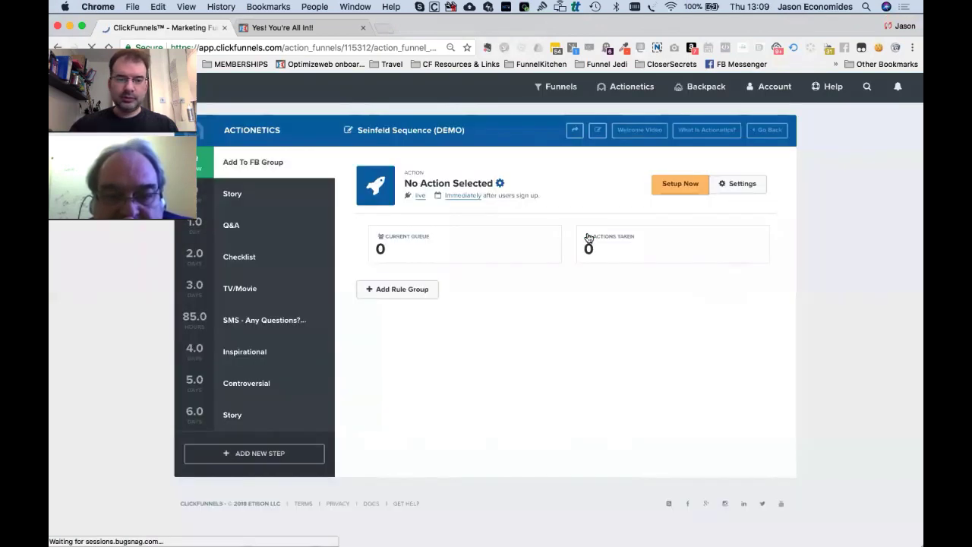
click(236, 197)
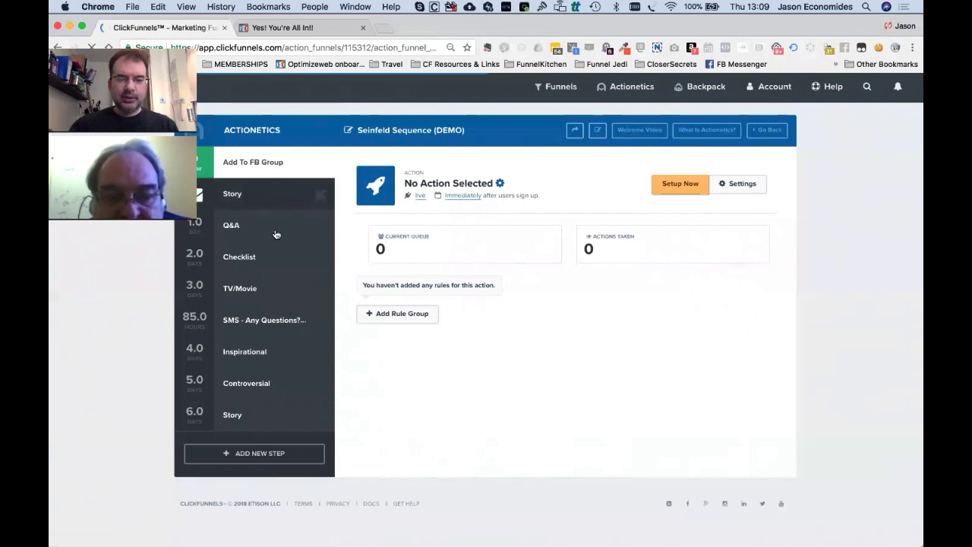
click(257, 196)
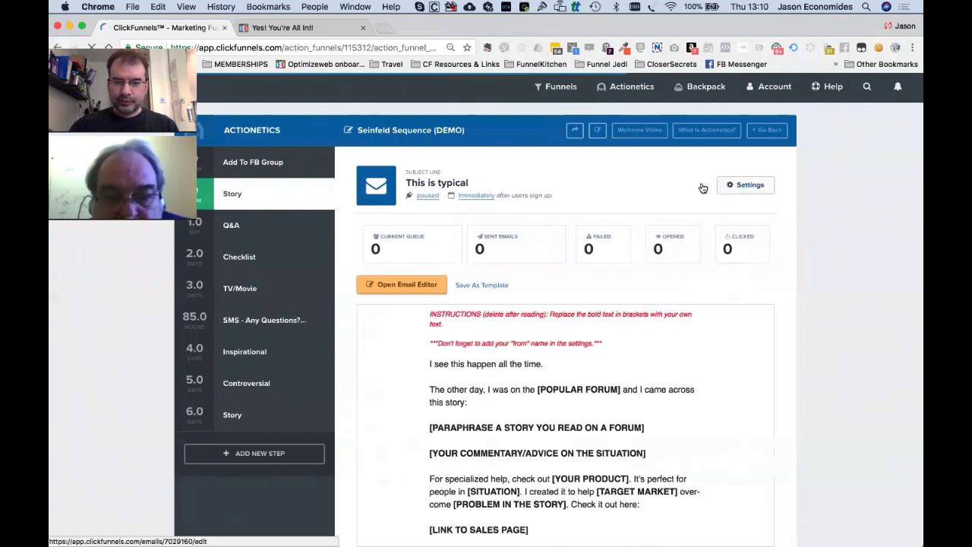
Save the Story email with subject 'This is typical', sent through the Main SMTP configuration.
click(740, 190)
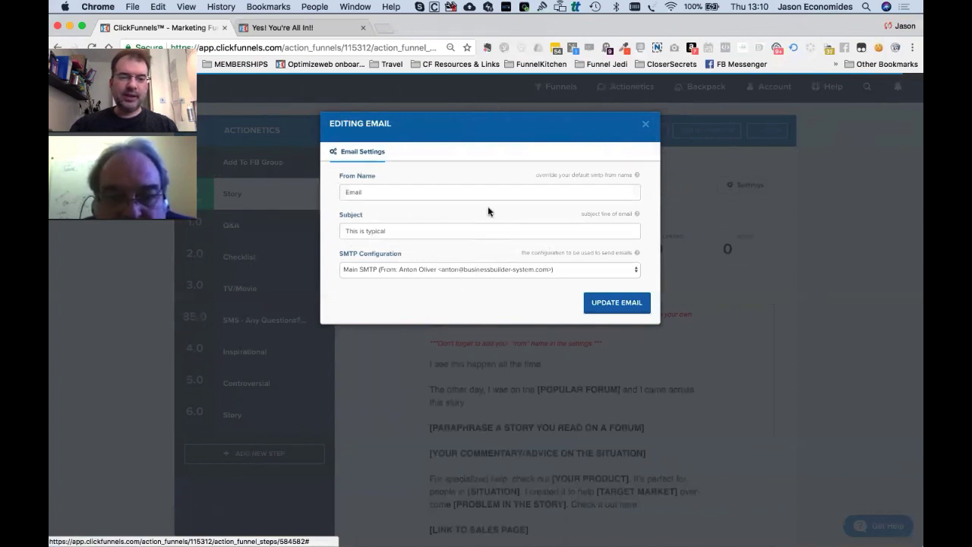
double_click(410, 198)
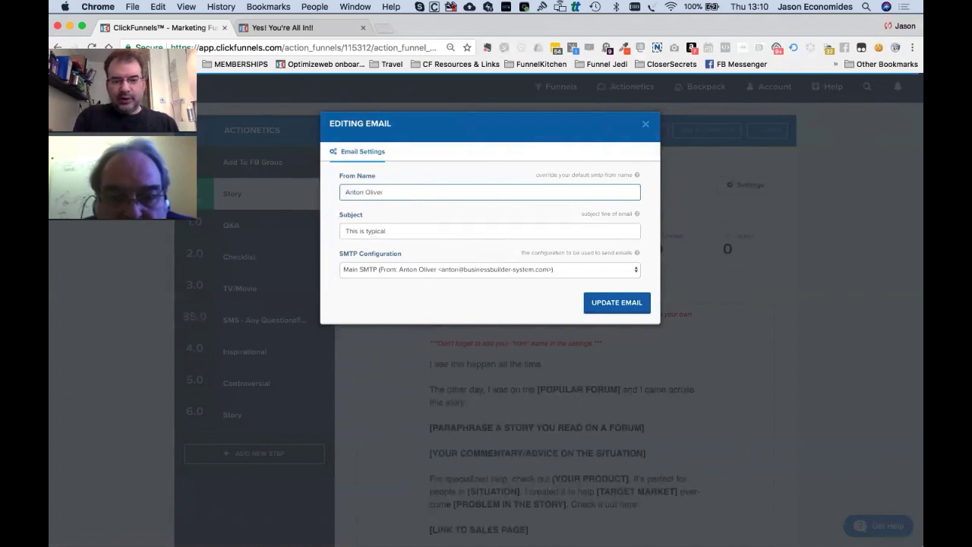
key(Tab)
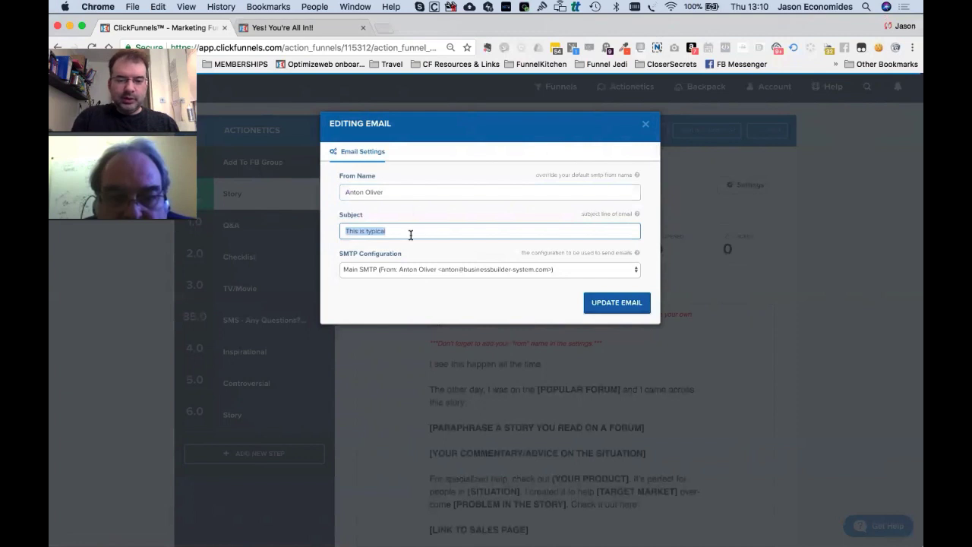
click(470, 277)
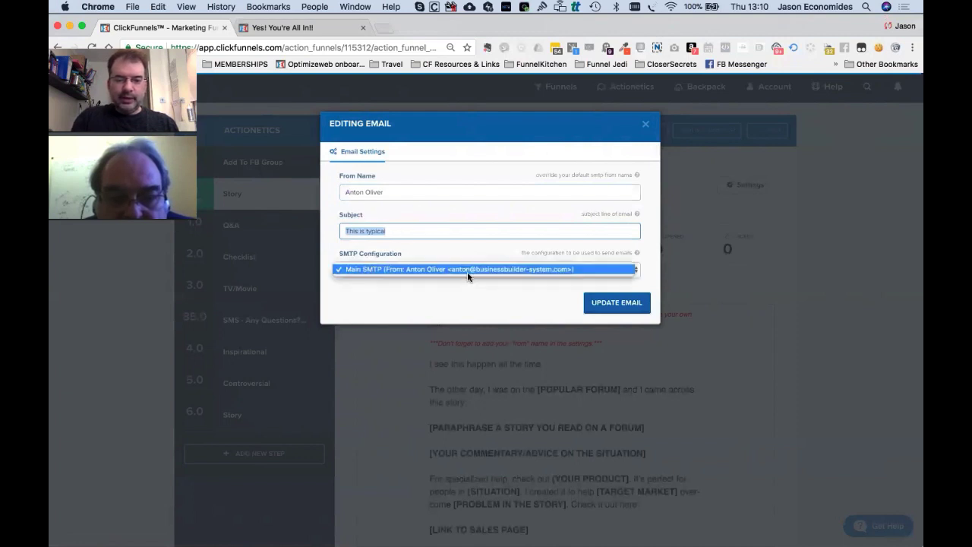
click(449, 271)
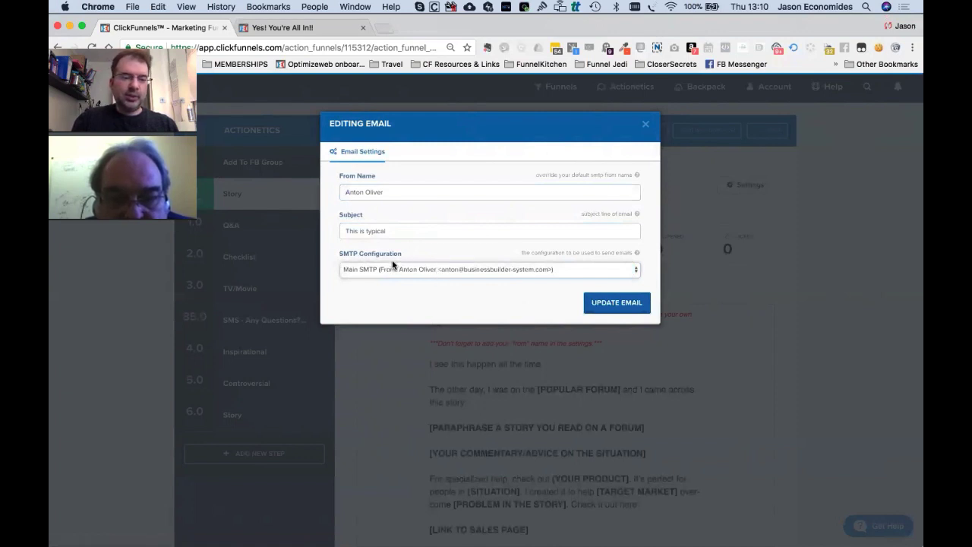
click(615, 303)
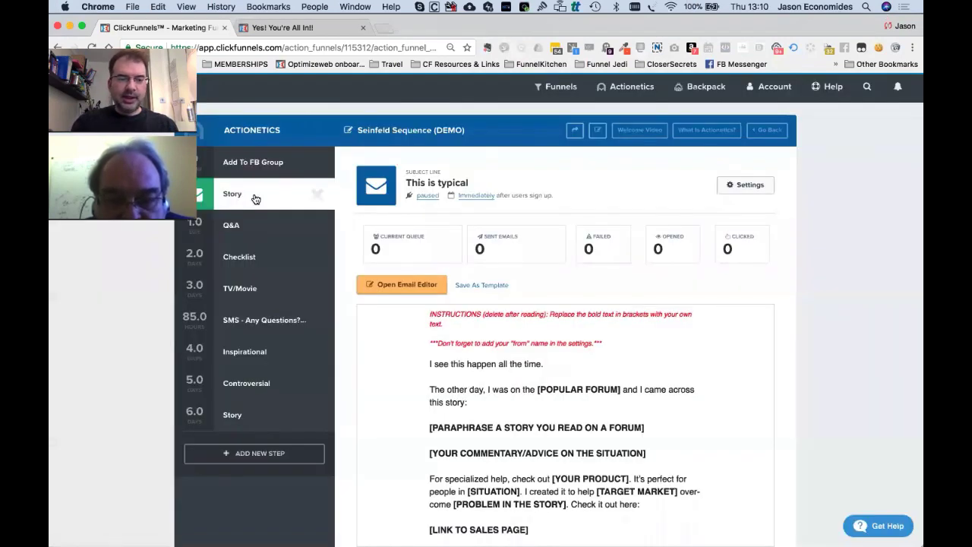
Set the Story step's sending status to live and save it.
click(236, 231)
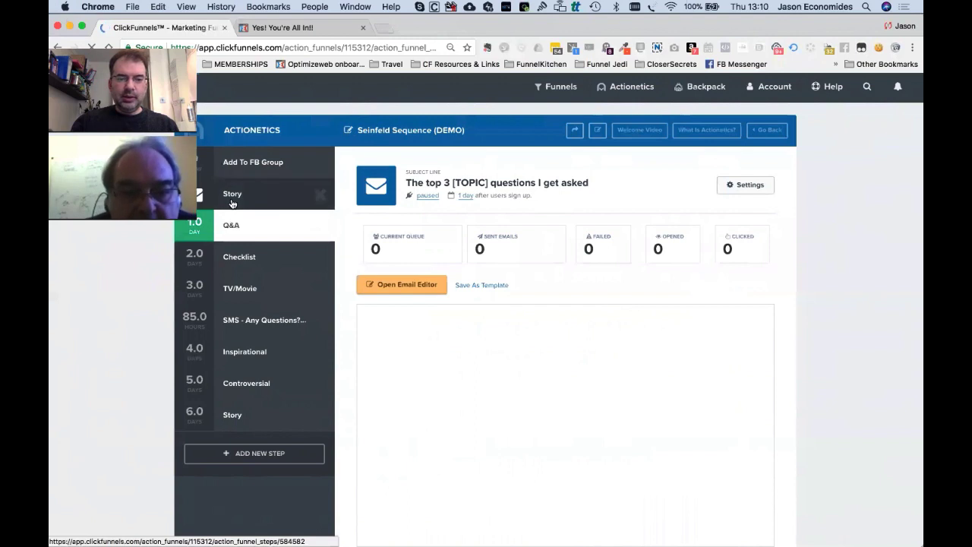
click(232, 194)
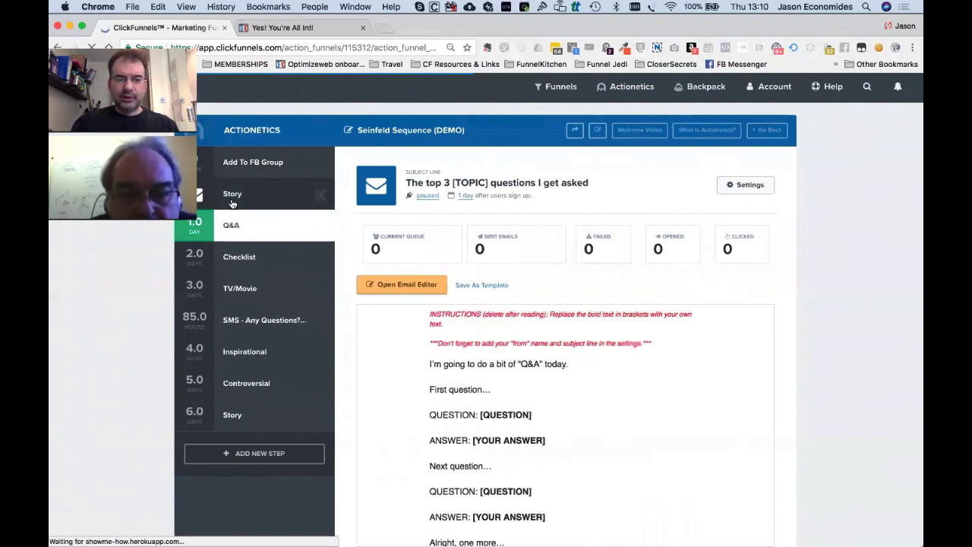
click(428, 196)
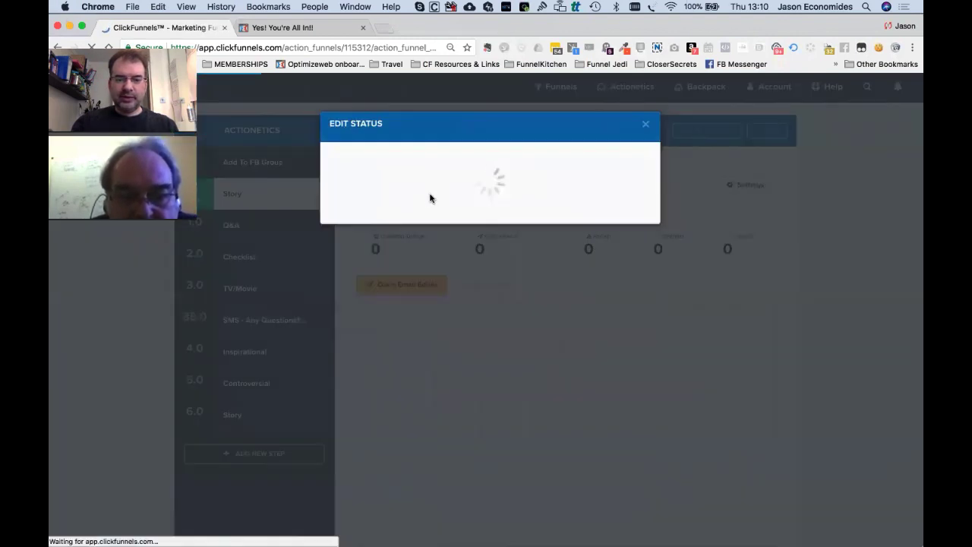
click(400, 227)
click(400, 236)
click(597, 237)
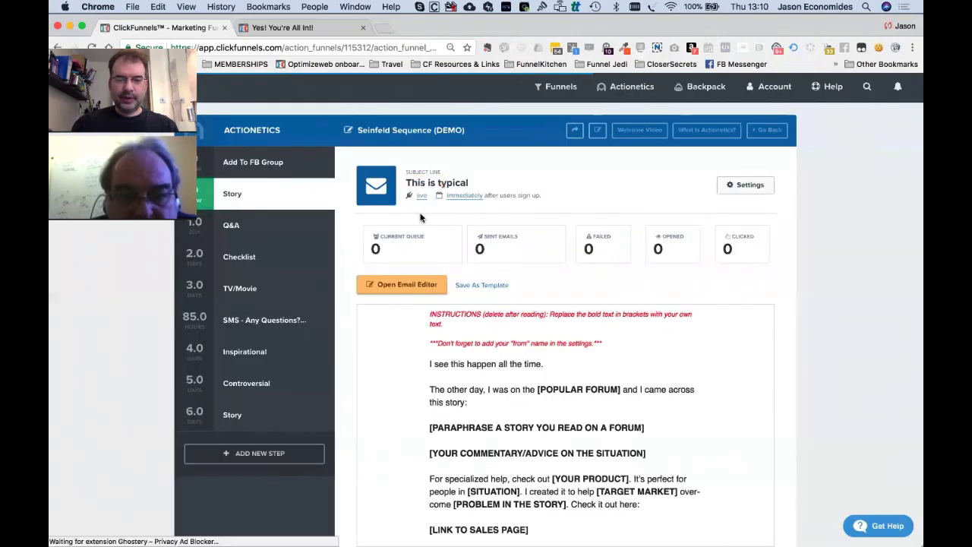
Set the Q&A step's sending status to live and save it.
click(242, 226)
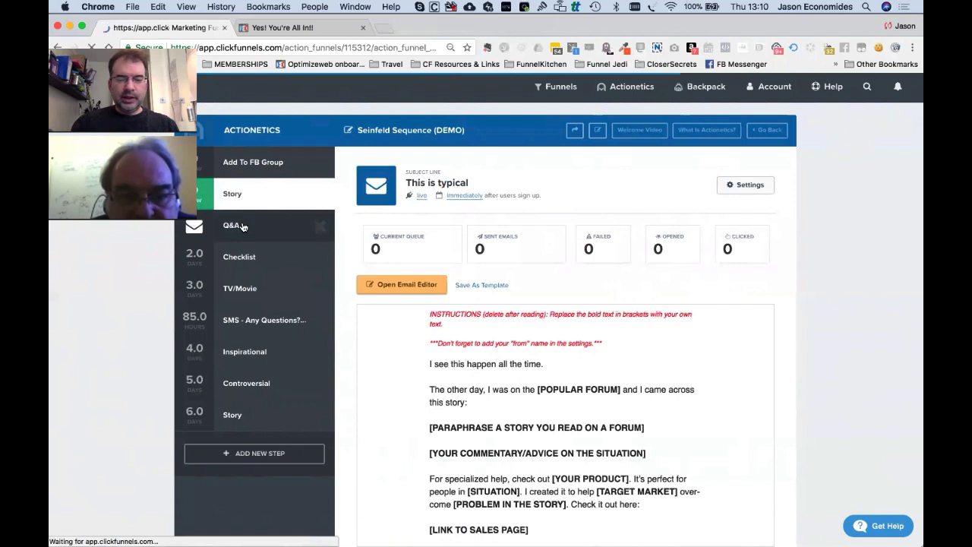
click(429, 196)
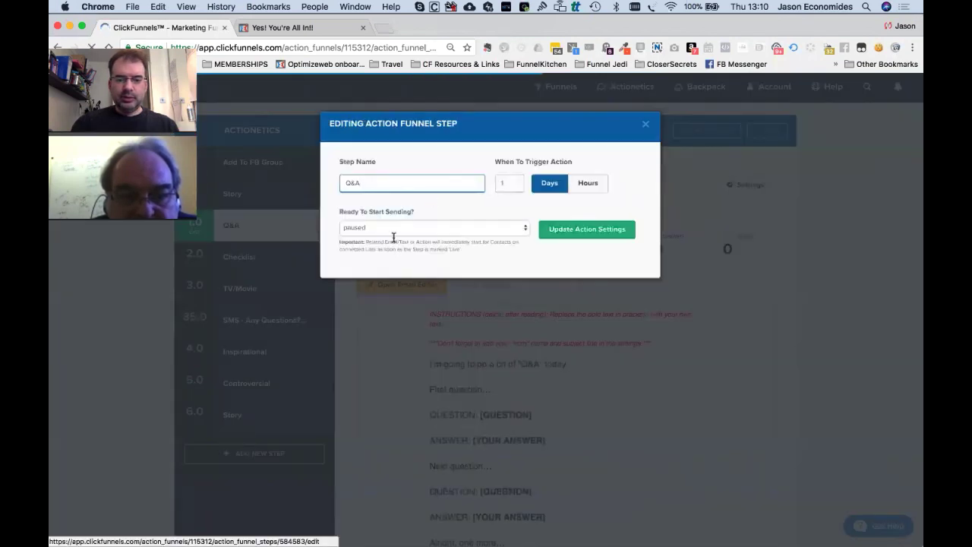
click(395, 237)
click(396, 238)
click(396, 238)
click(580, 241)
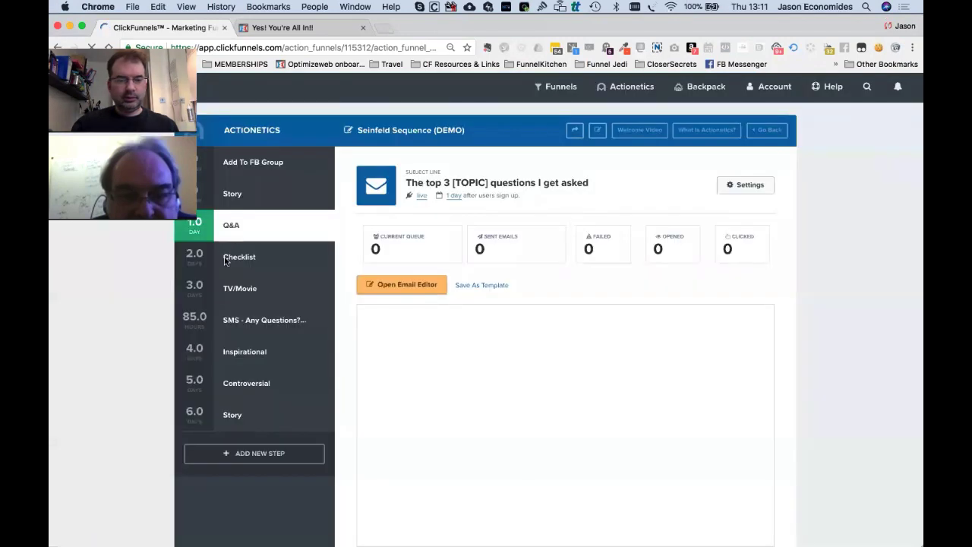
Set the Checklist step, sent 2 days after sign-up, to live and save it.
click(256, 267)
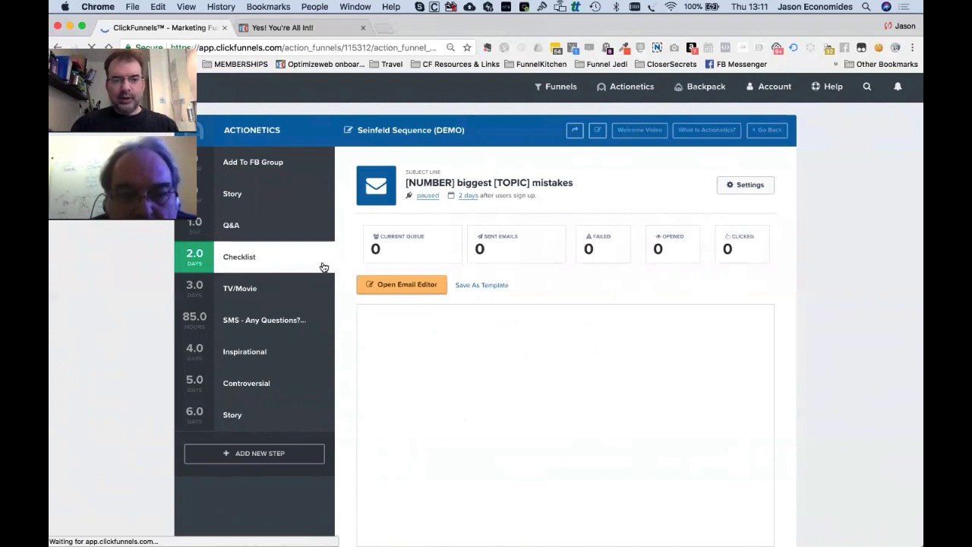
click(429, 196)
click(402, 231)
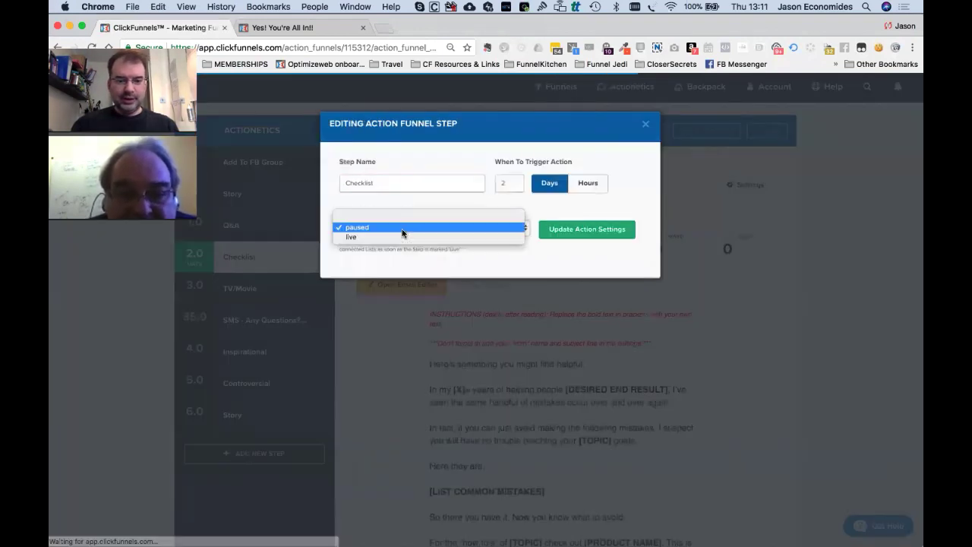
click(401, 237)
click(590, 230)
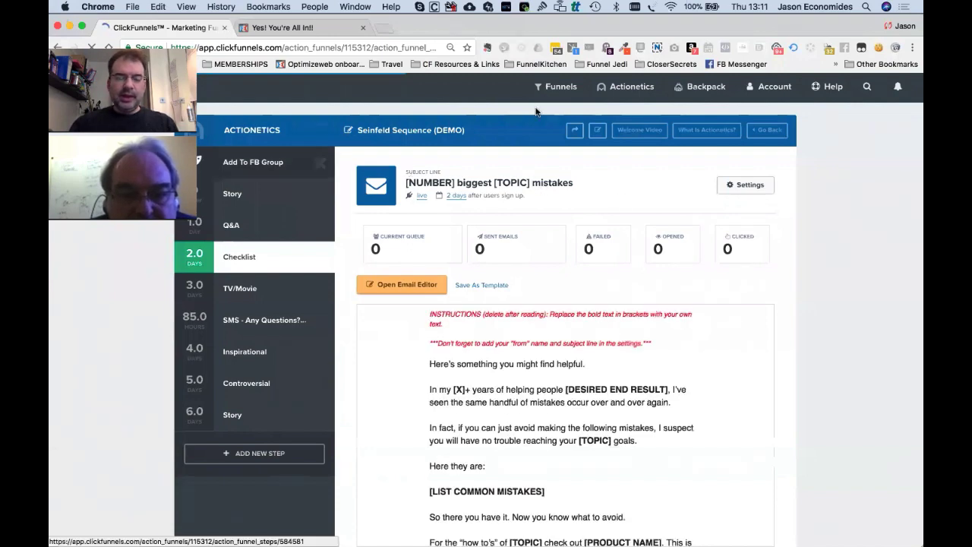
key(super+Tab)
key(super+Tab)
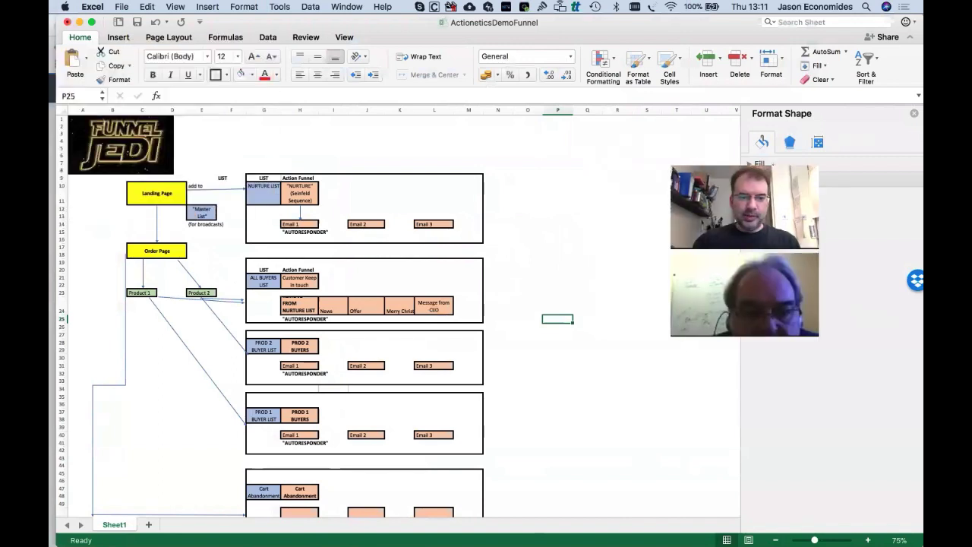
Scroll through the ActioneticsDemoFunnel sheet's lists and autoresponders, then return to ClickFunnels.
scroll(454, 223, down, 4)
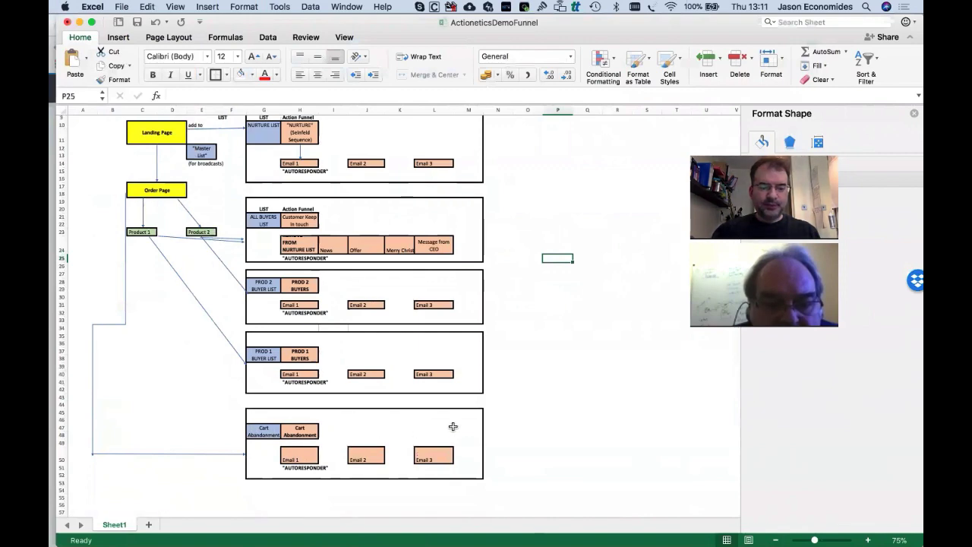
scroll(372, 209, up, 4)
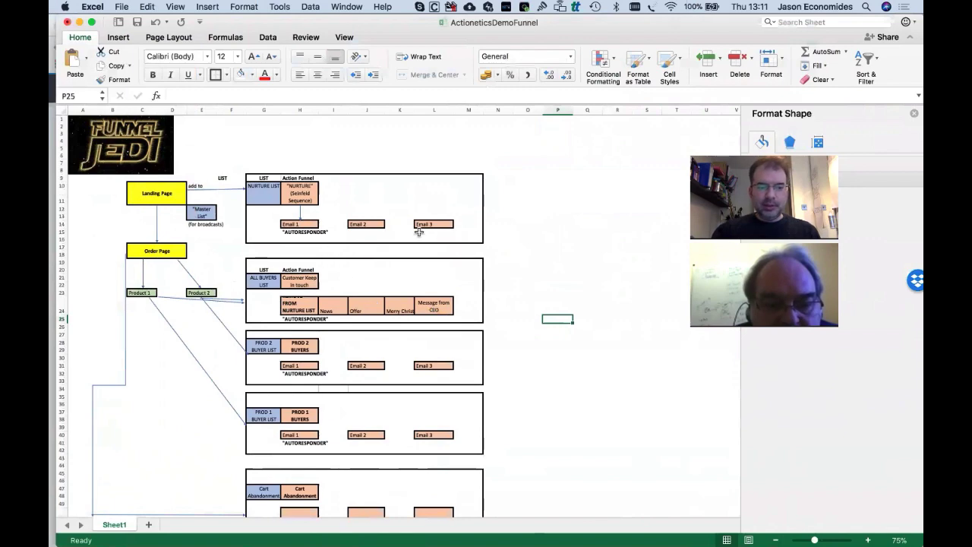
key(super+Tab)
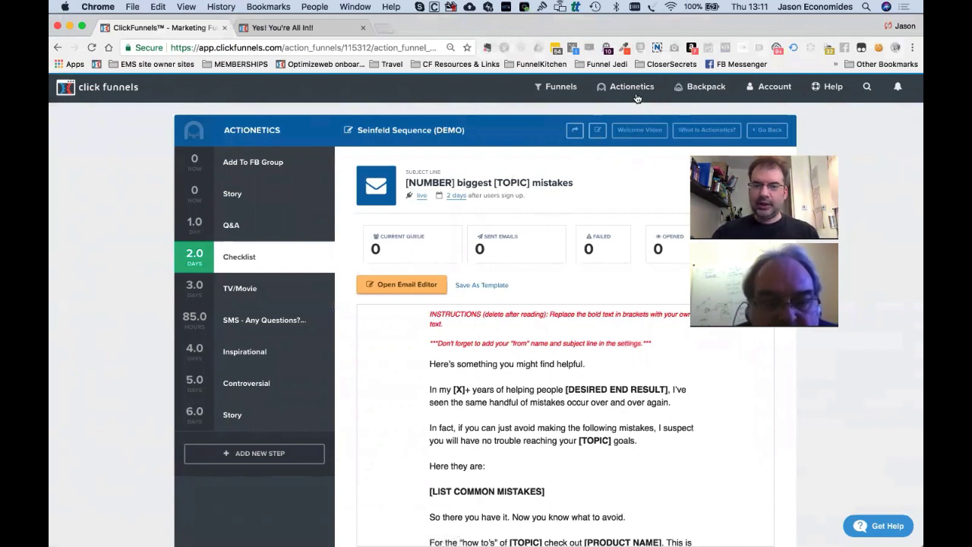
From Actionetics Broadcasts, start a new blank email broadcast.
mouse_move(634, 92)
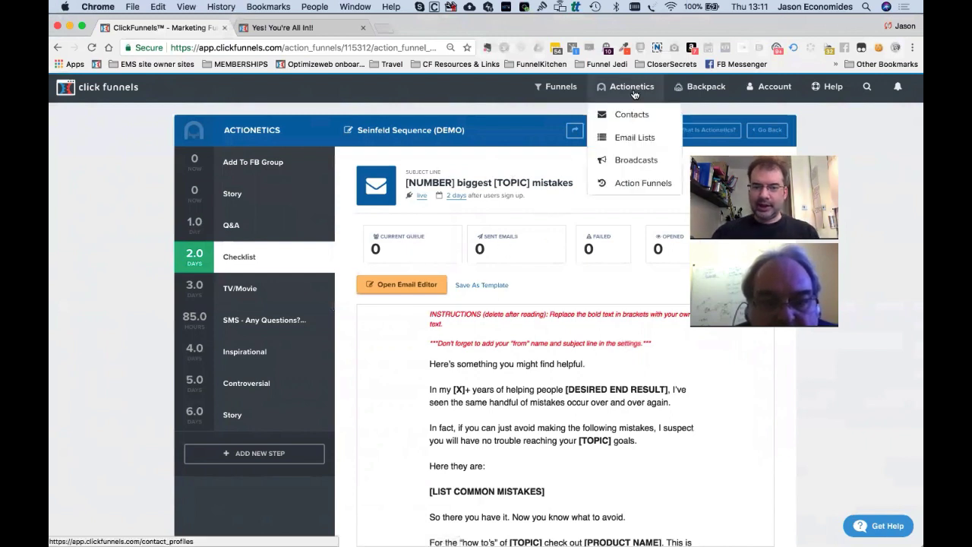
click(632, 160)
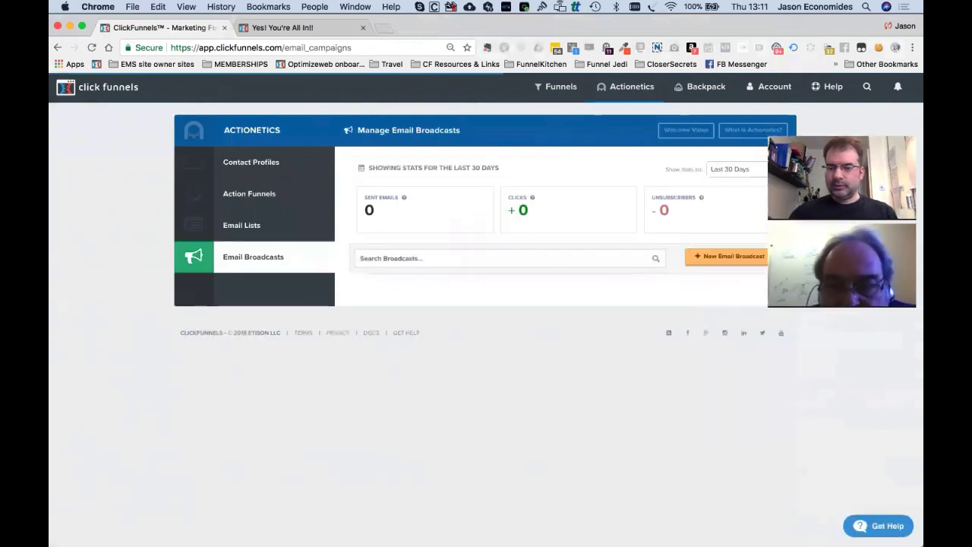
click(732, 257)
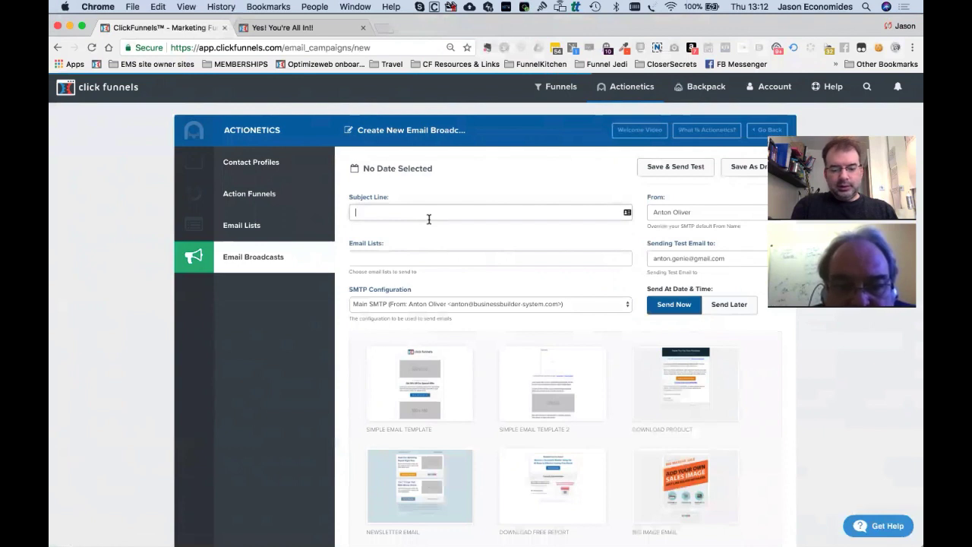
Enter subject 'HUUUGE ANNOUNCEMENT!' and add NURTURE, BUYER, Cart abandonment and PRODUCT 2 BUYER lists.
text(HUUUGE ANNOUNCEMENT!!)
key(Tab)
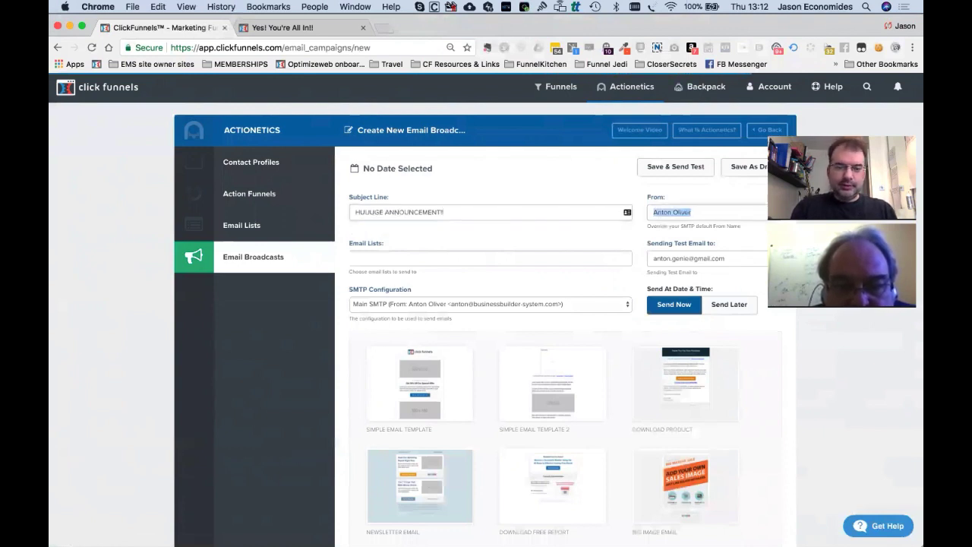
click(368, 262)
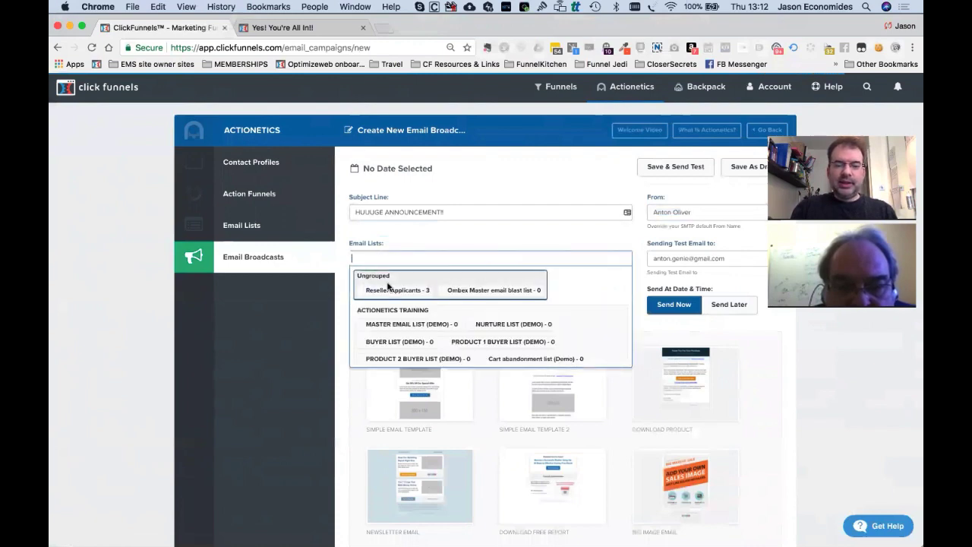
scroll(402, 326, down, 1)
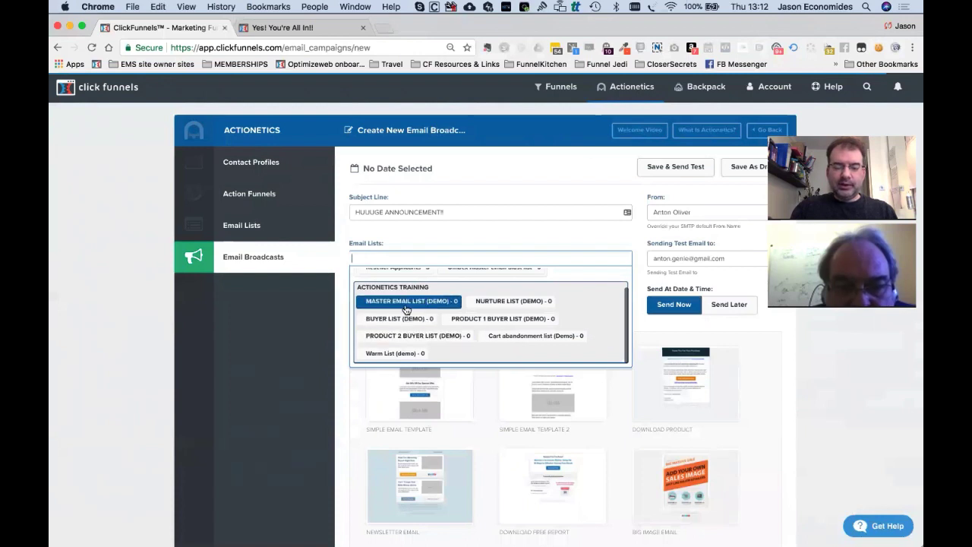
click(501, 301)
click(486, 255)
click(509, 325)
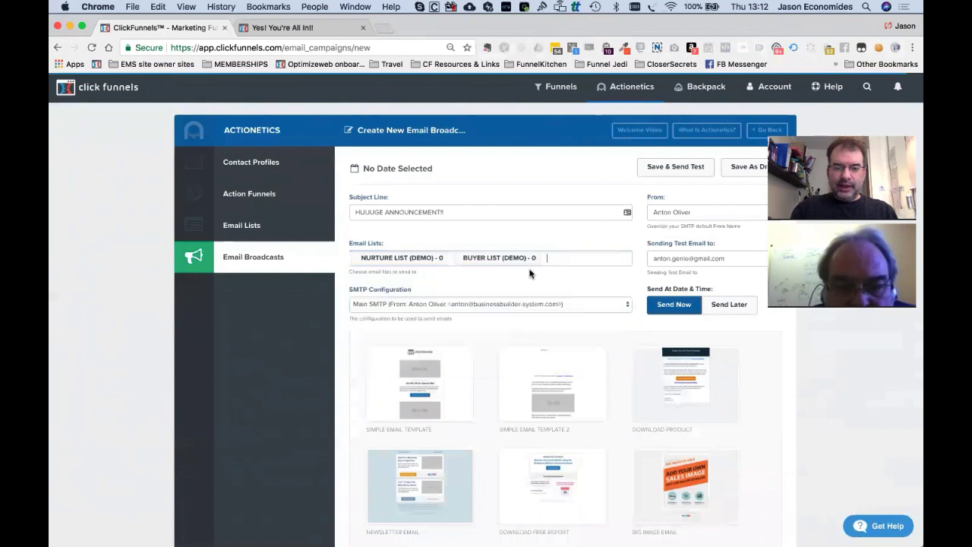
click(573, 262)
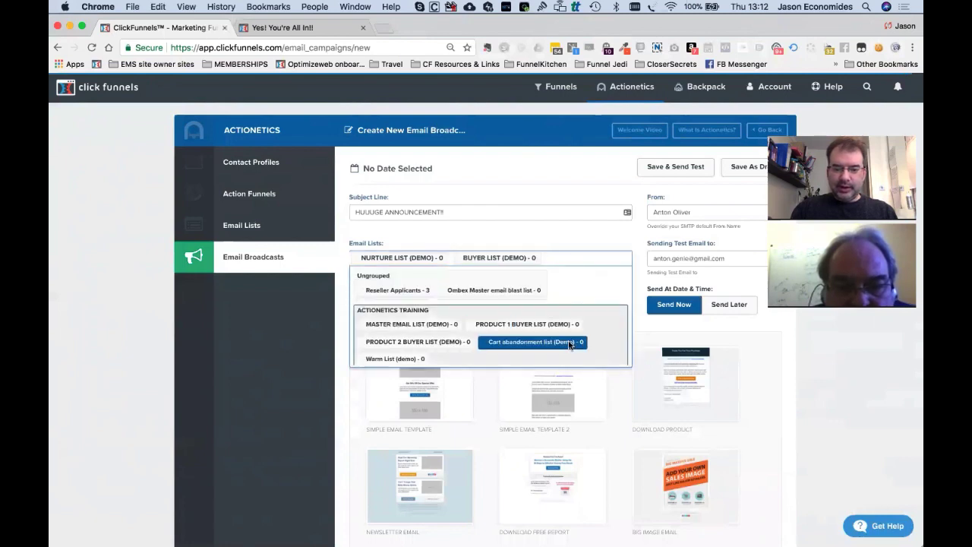
click(571, 345)
click(581, 272)
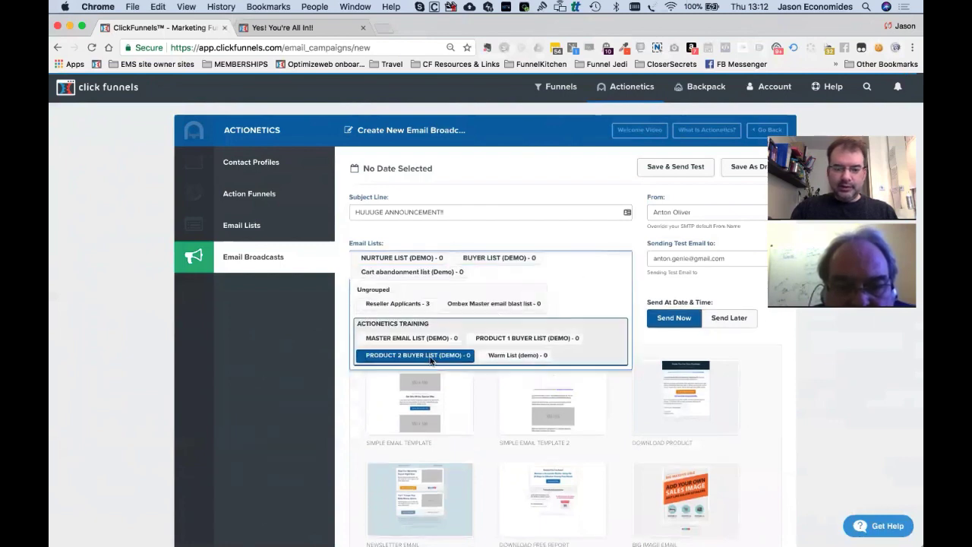
click(418, 355)
Add PRODUCT 1 BUYER LIST, Reseller Applicants, Warm List (demo) and Ombex Master email blast list.
click(621, 273)
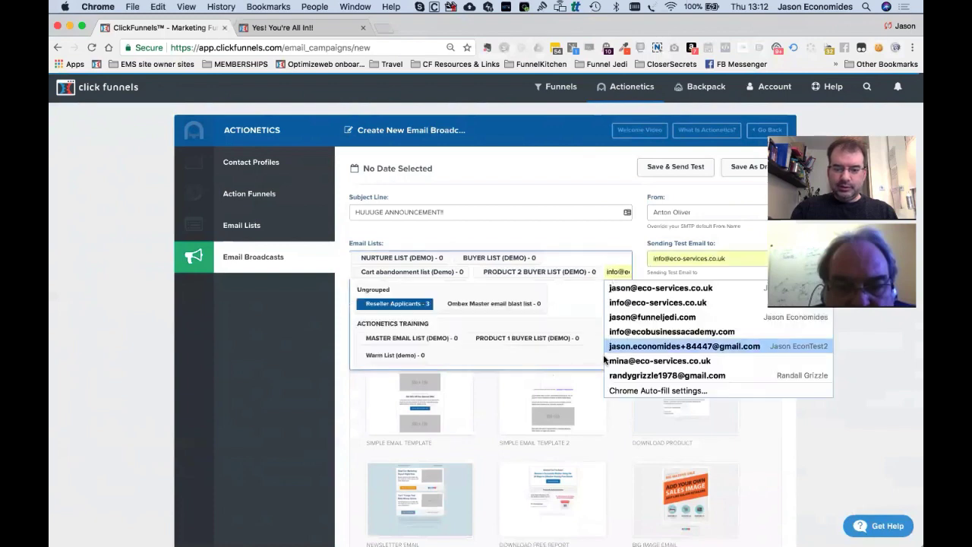
click(552, 334)
click(557, 289)
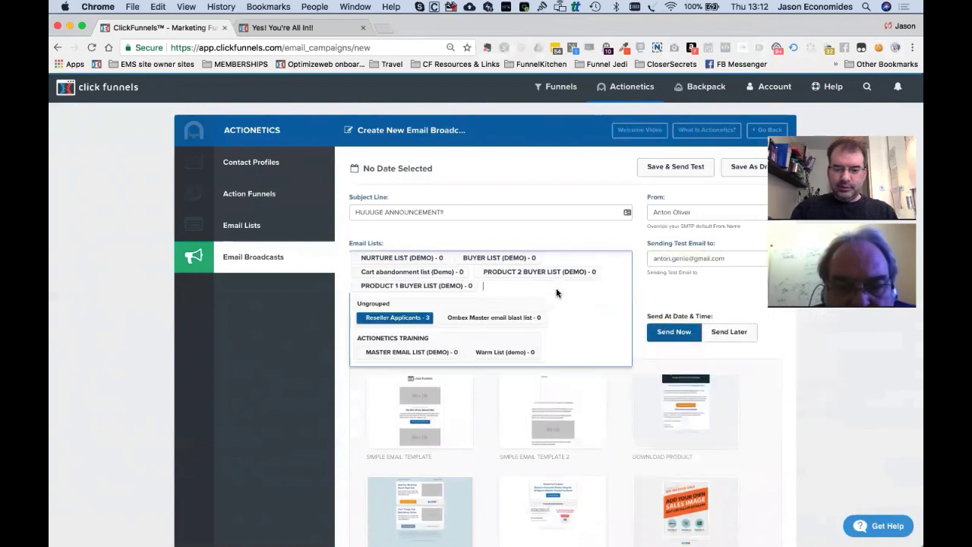
click(437, 352)
click(597, 285)
key(BackSpace)
key(BackSpace)
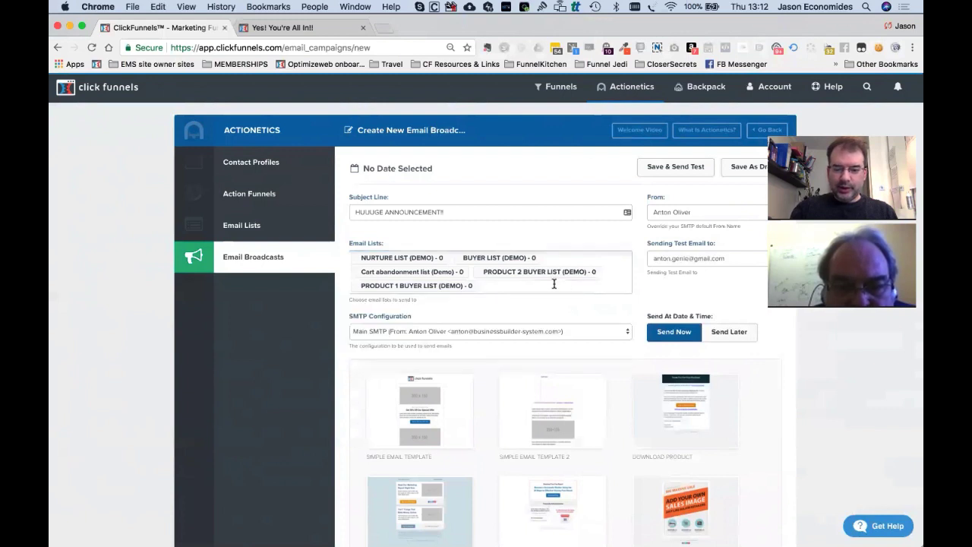
click(553, 284)
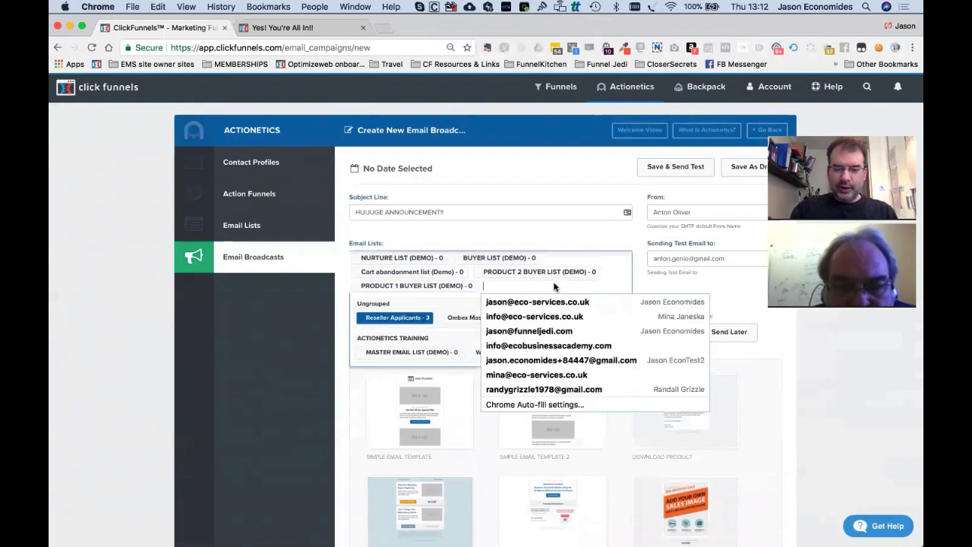
click(417, 319)
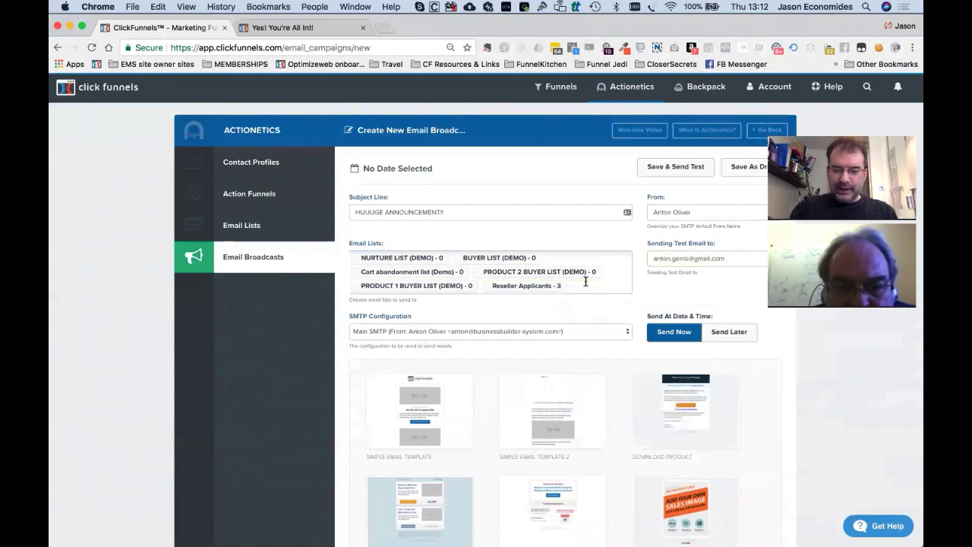
click(588, 286)
click(489, 353)
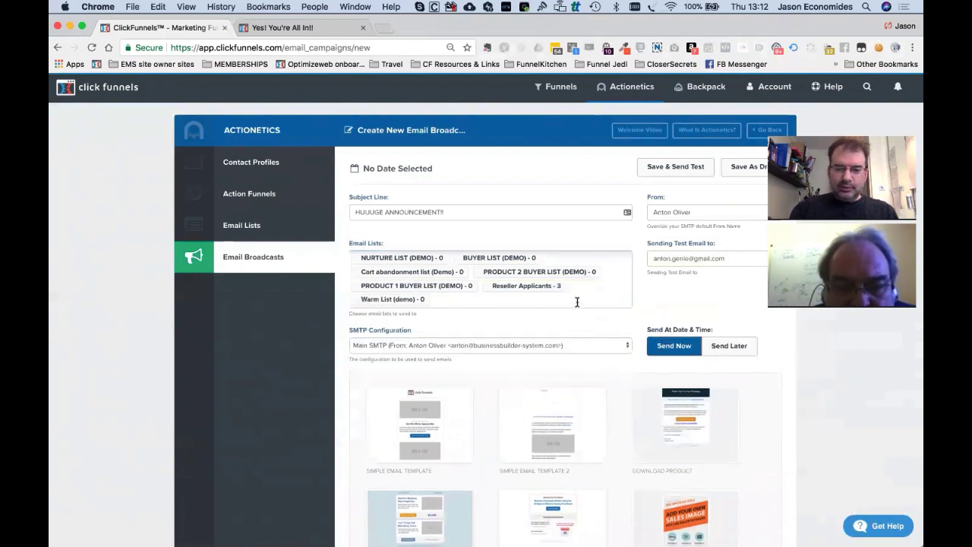
click(577, 306)
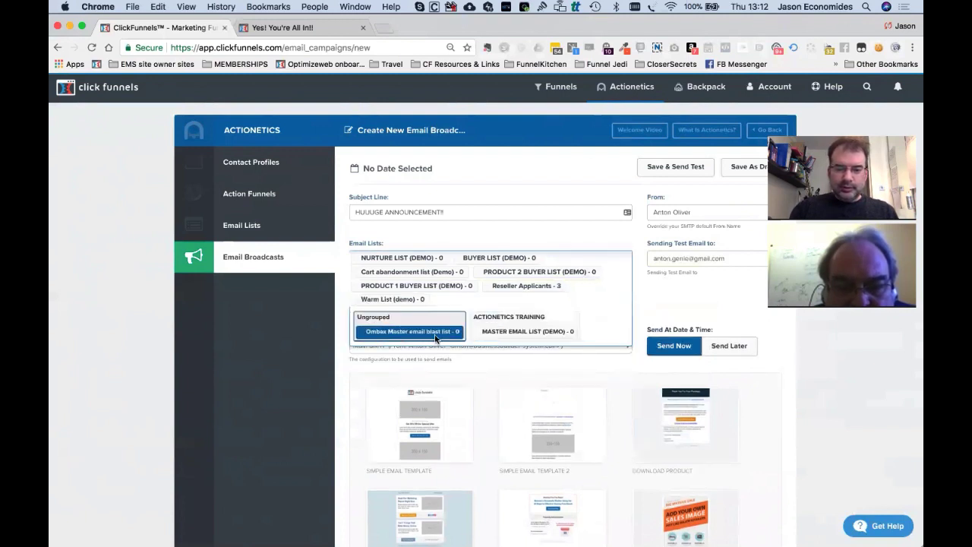
click(436, 334)
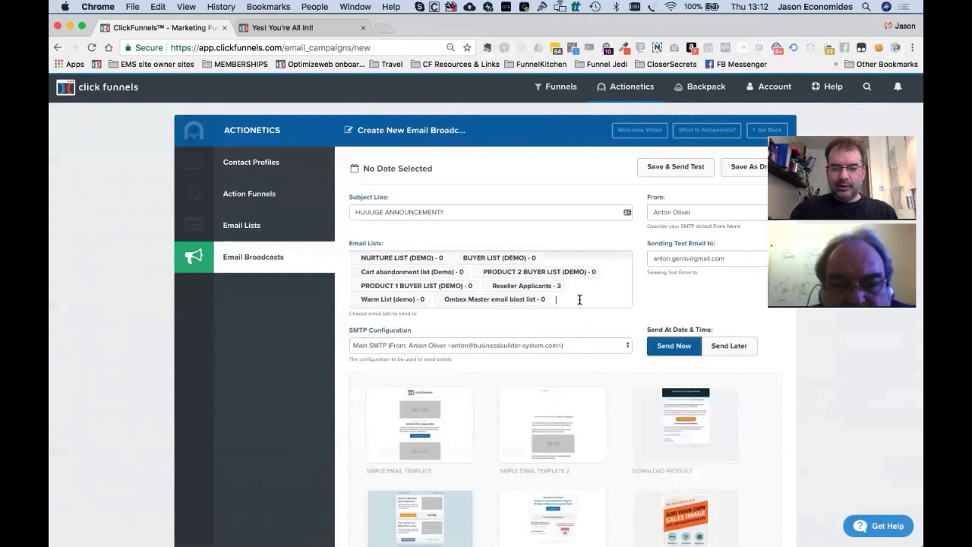
Clear the existing recipient list tags and add MASTER EMAIL LIST (DEMO) as the only list.
key(BackSpace)
key(BackSpace)
key(BackSpace)
key(BackSpace)
key(BackSpace)
key(BackSpace)
key(BackSpace)
key(BackSpace)
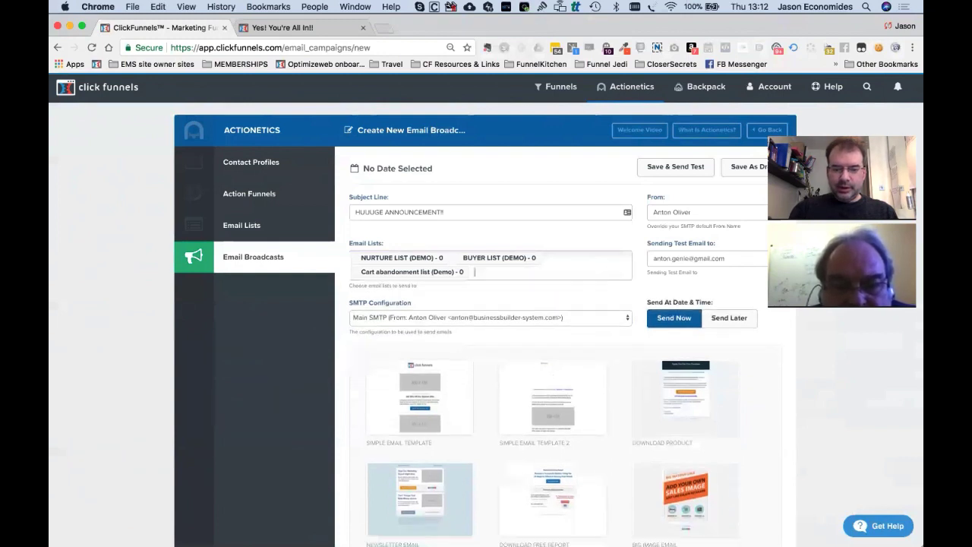
text(M)
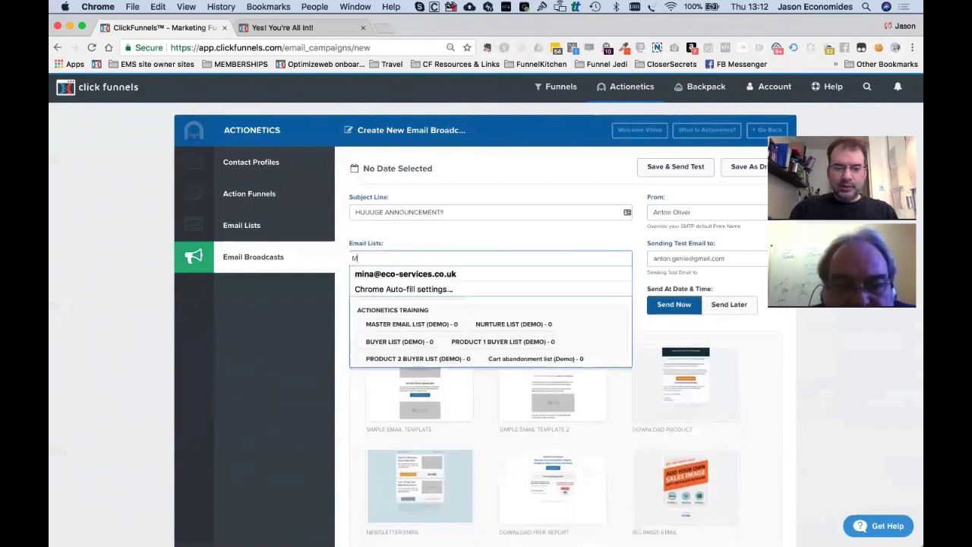
text(ASTER)
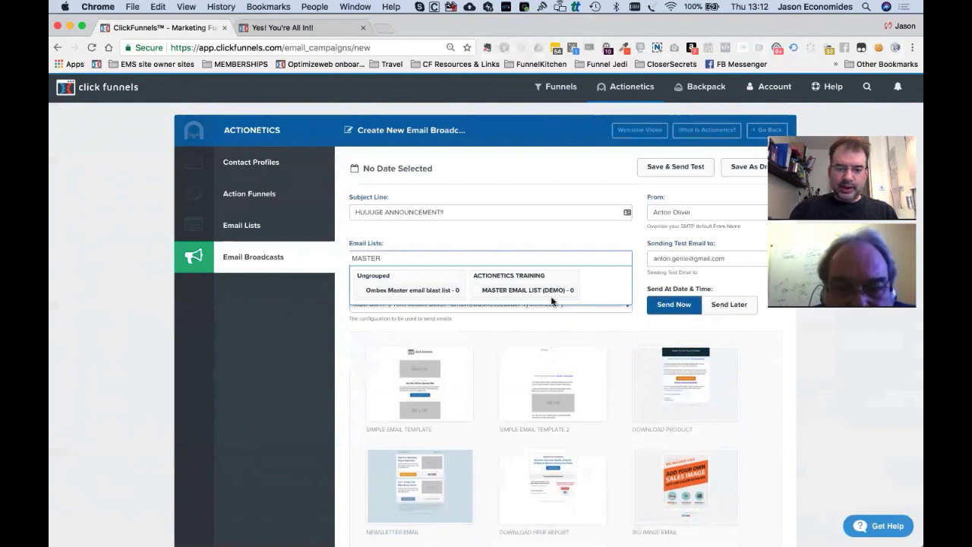
click(545, 293)
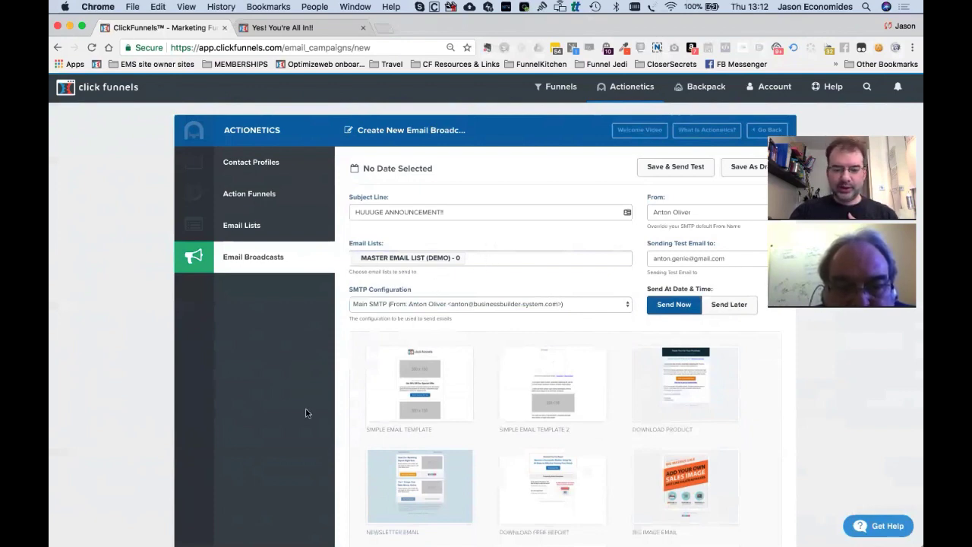
Confirm Main SMTP as the broadcast's sending configuration.
scroll(306, 412, down, 2)
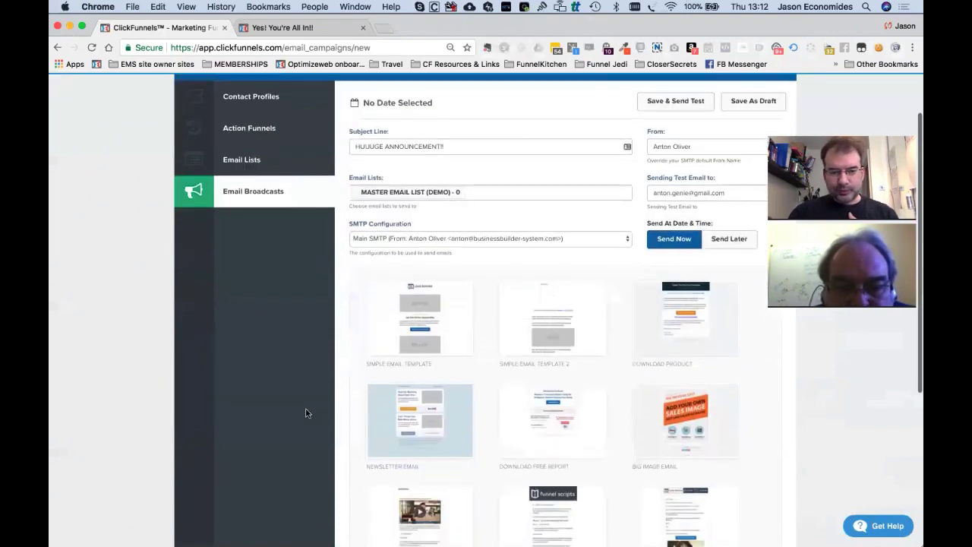
click(437, 238)
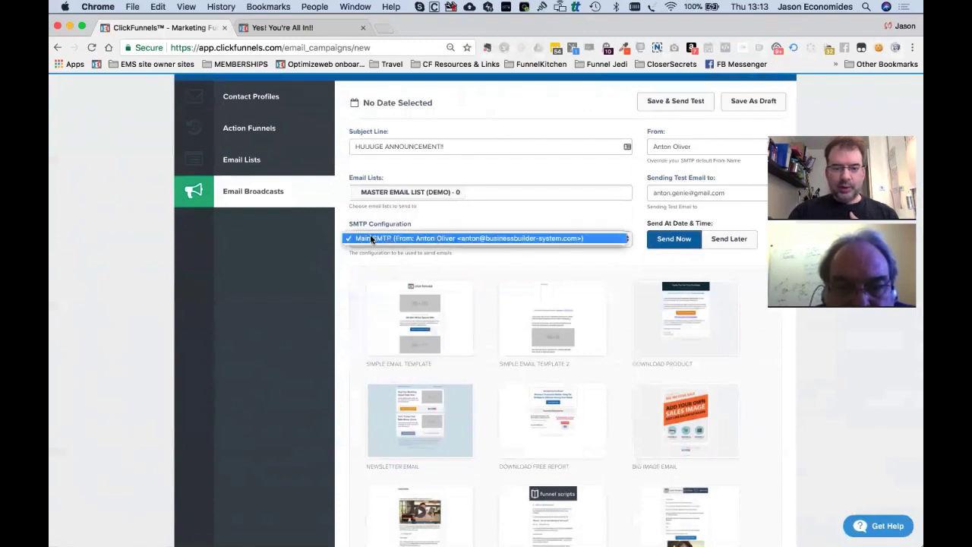
click(500, 237)
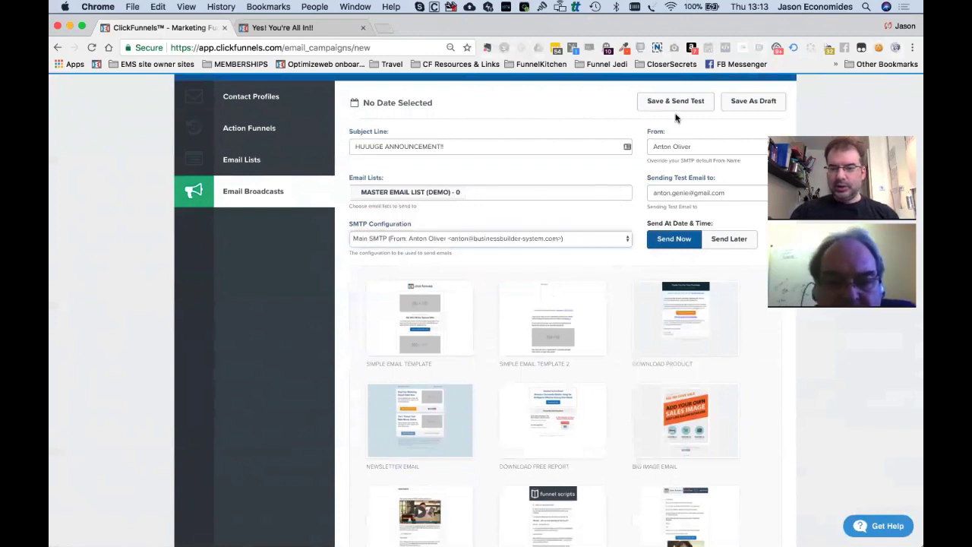
click(681, 147)
triple_click(682, 147)
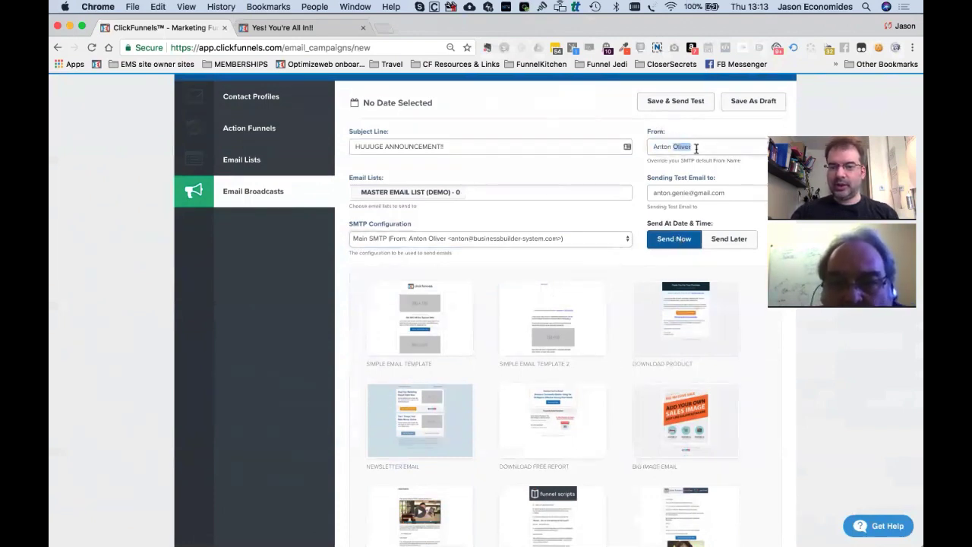
text(Olmbex)
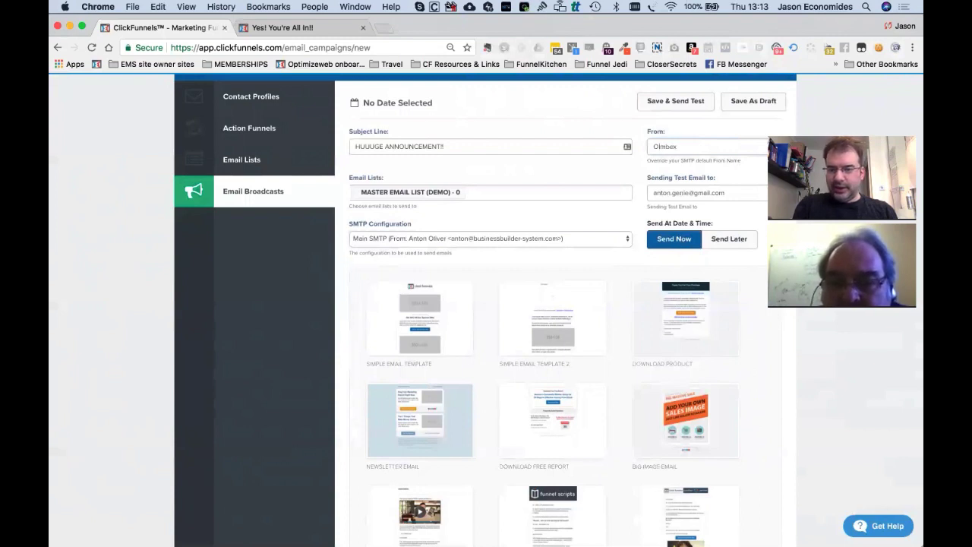
text(Anton Oliver)
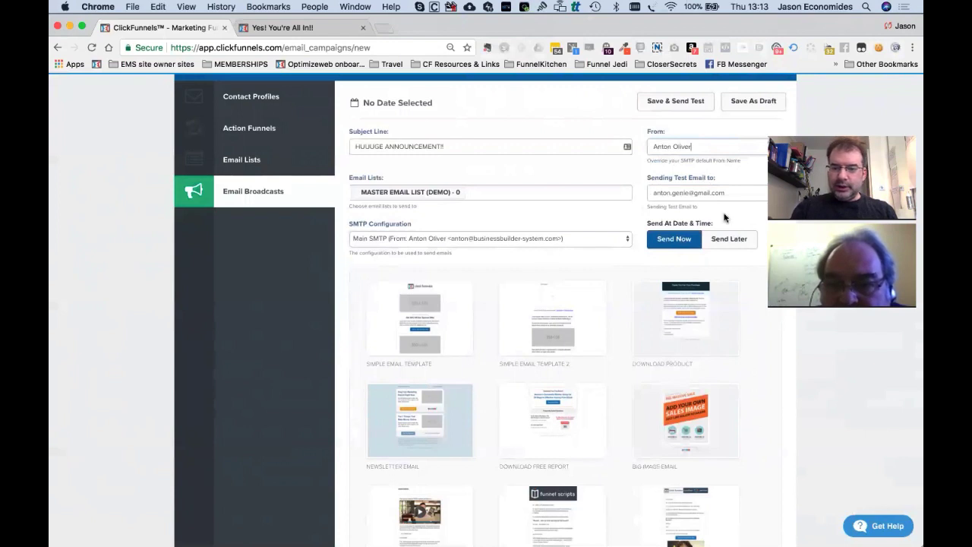
scroll(548, 304, down, 6)
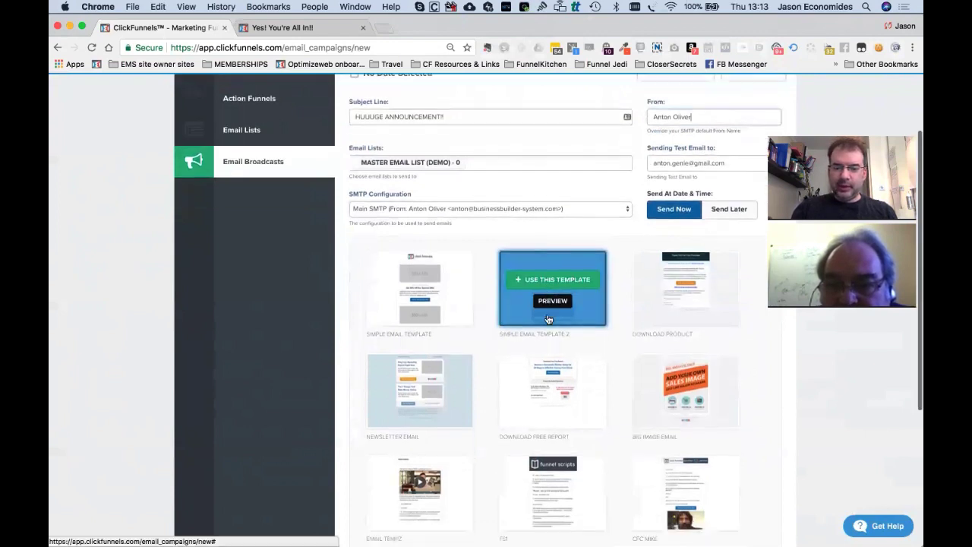
scroll(418, 194, up, 2)
Apply the Simple Email Template to the broadcast.
click(416, 171)
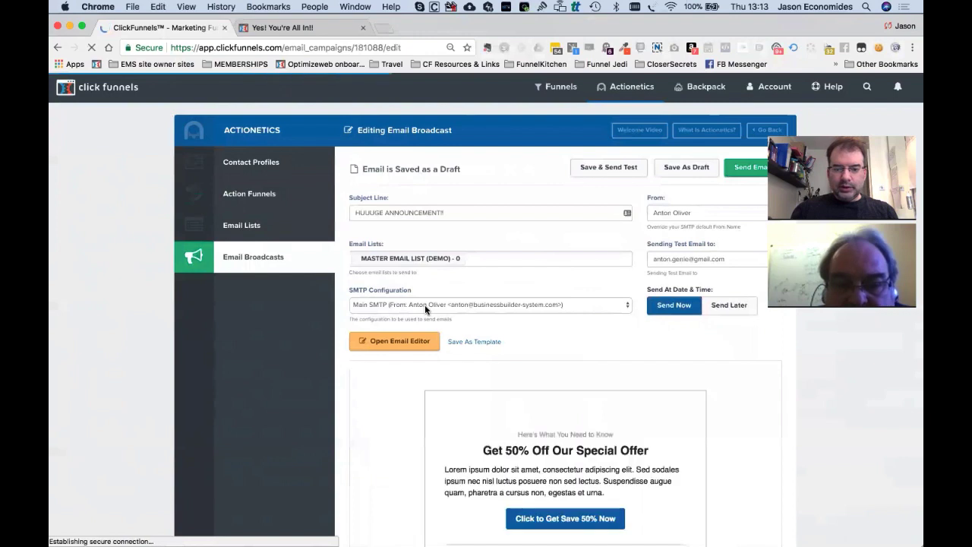
mouse_move(622, 107)
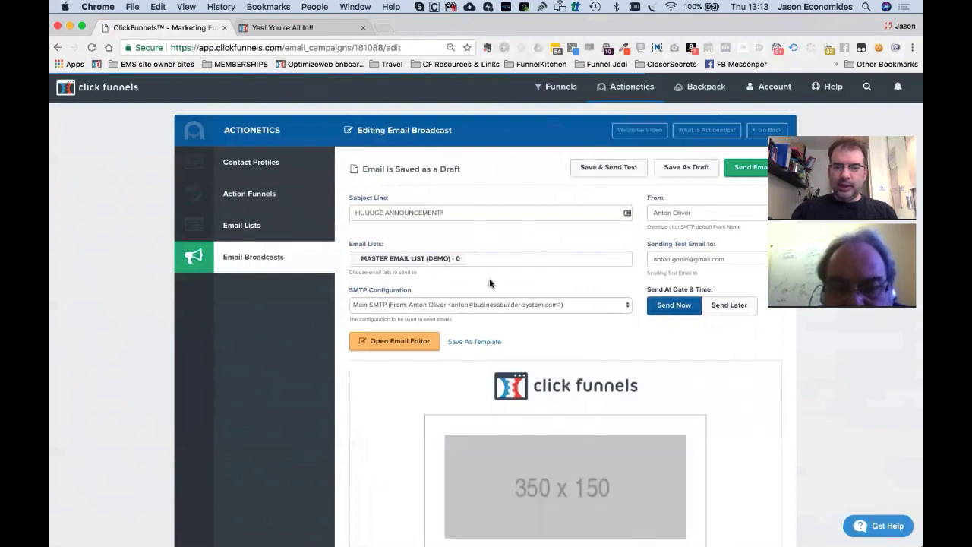
scroll(596, 408, down, 2)
scroll(597, 408, up, 2)
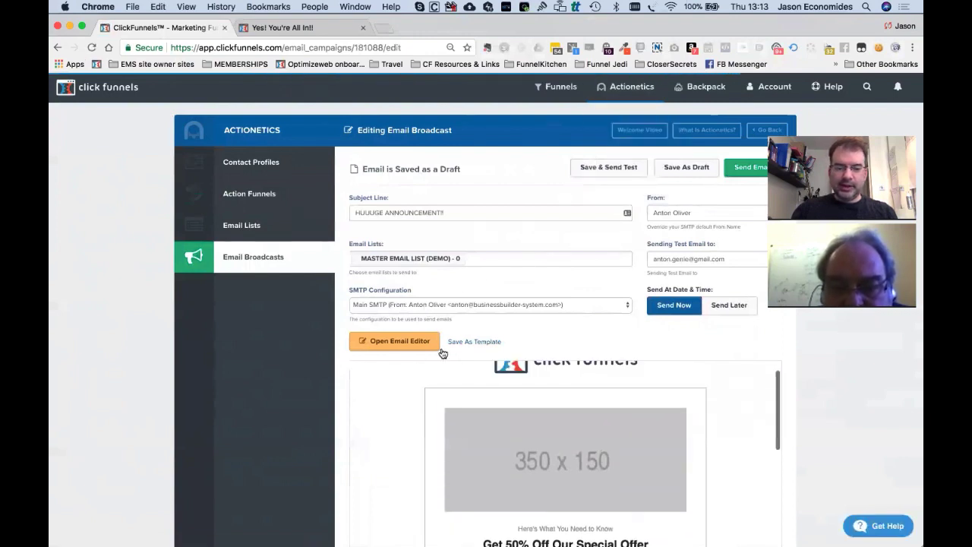
Review the 50%-off template email and its pre-header in the email editor, then close it.
click(405, 339)
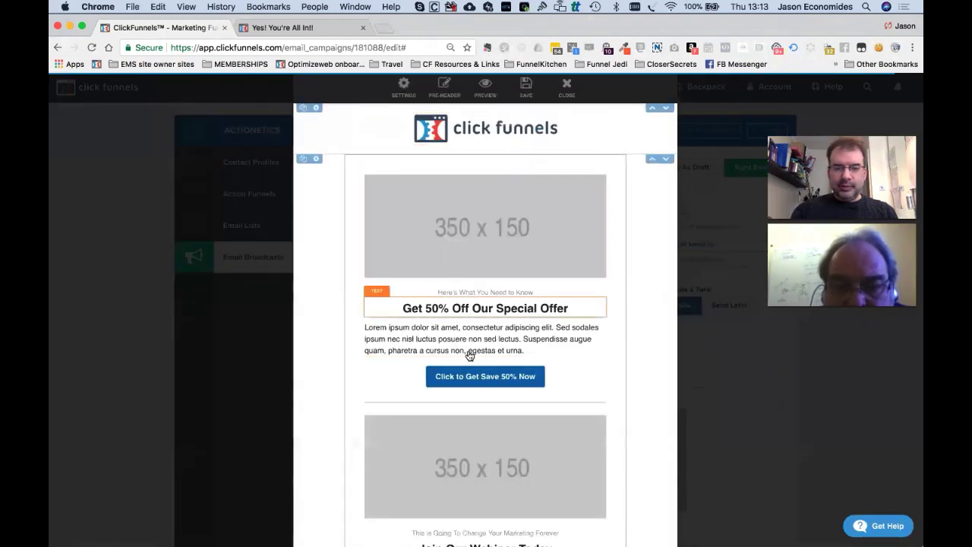
click(449, 95)
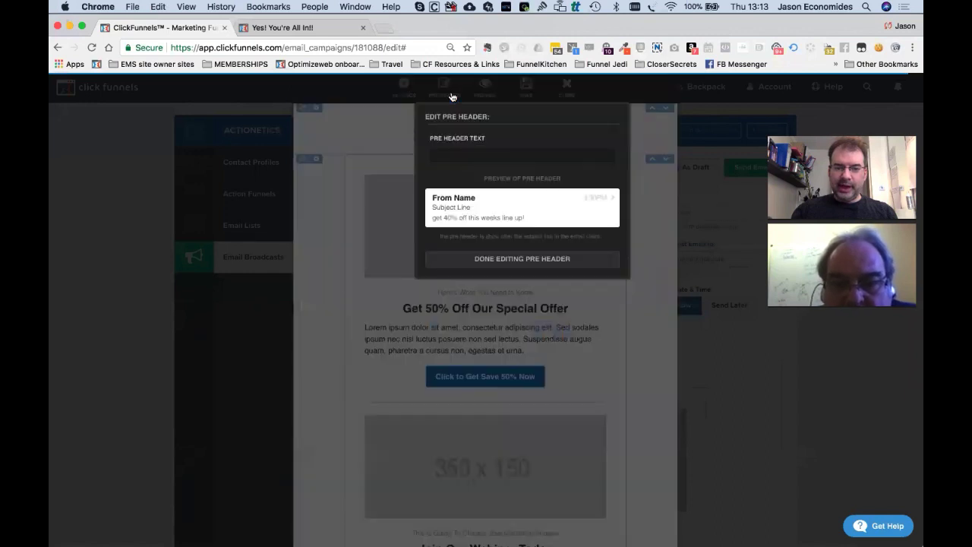
click(492, 89)
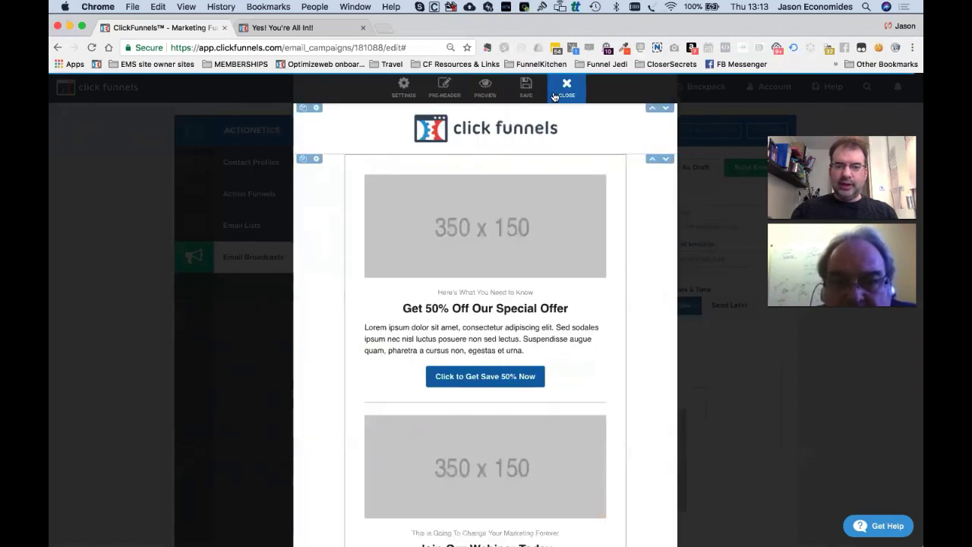
click(567, 89)
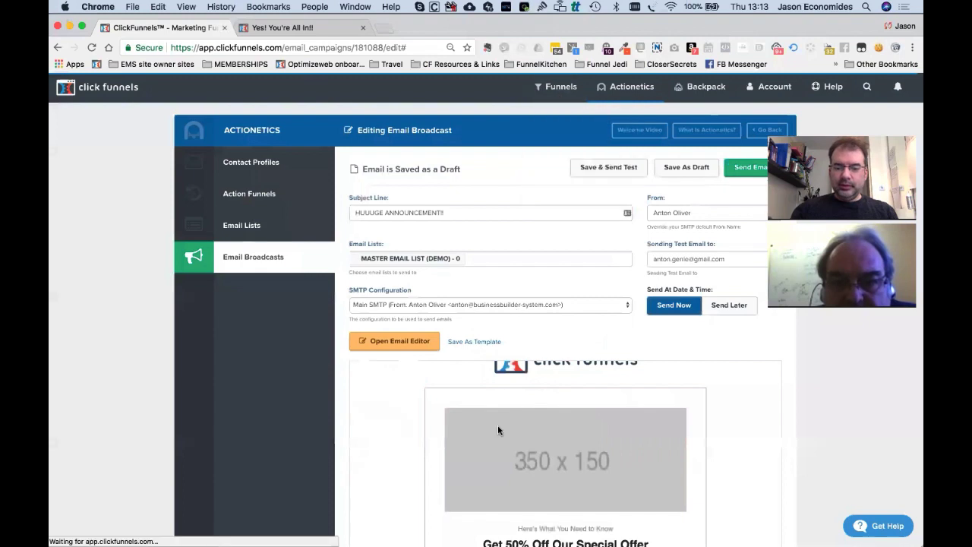
scroll(497, 426, down, 2)
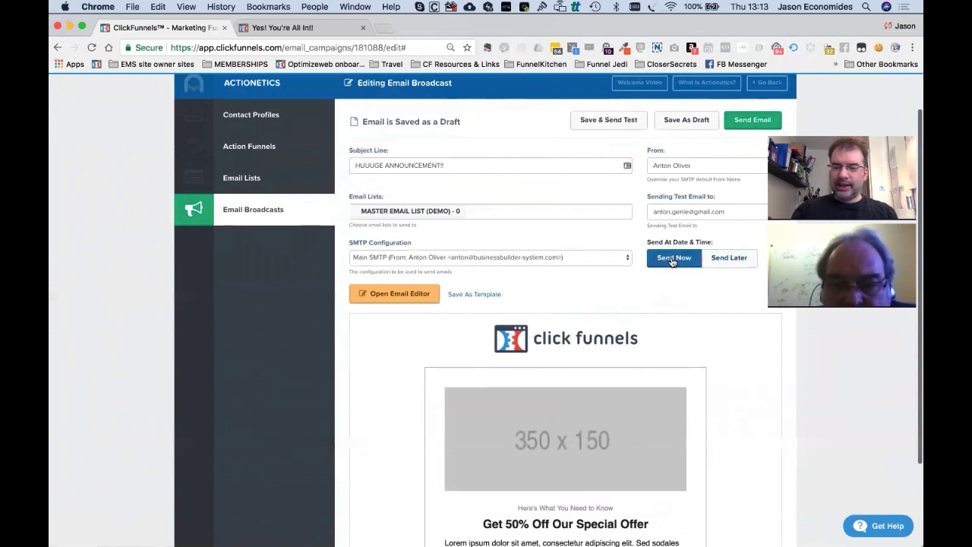
Schedule the broadcast for 2018/02/22 at 17:00, then go to the UTC timezone settings.
click(734, 259)
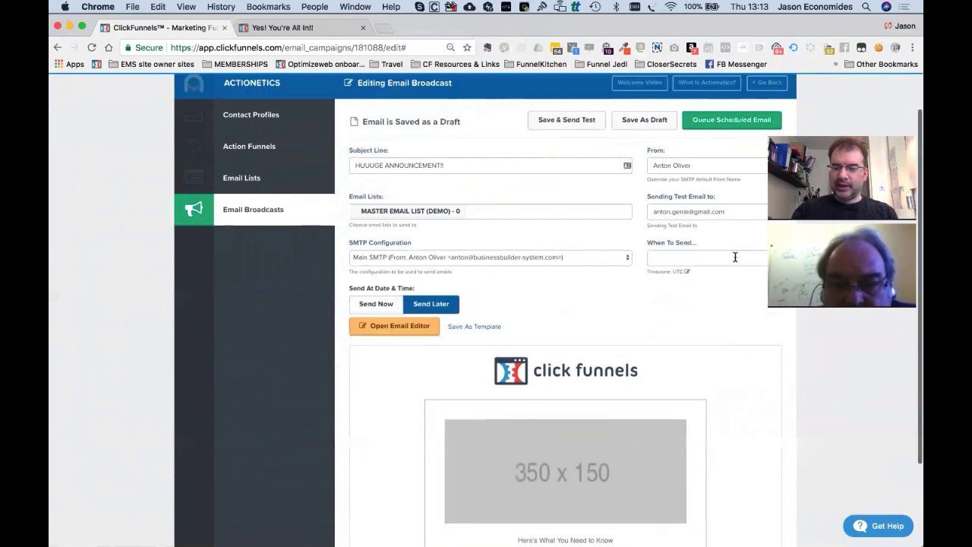
click(679, 256)
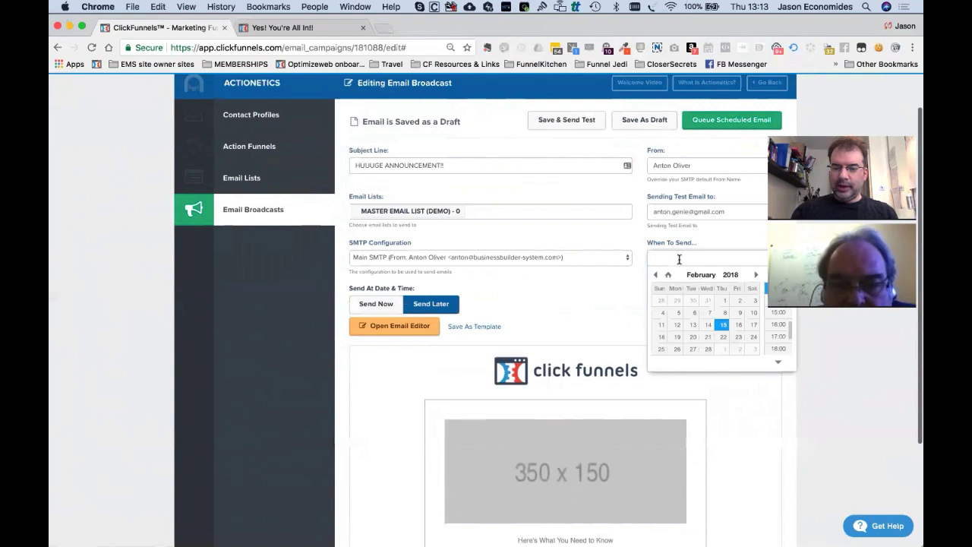
click(722, 337)
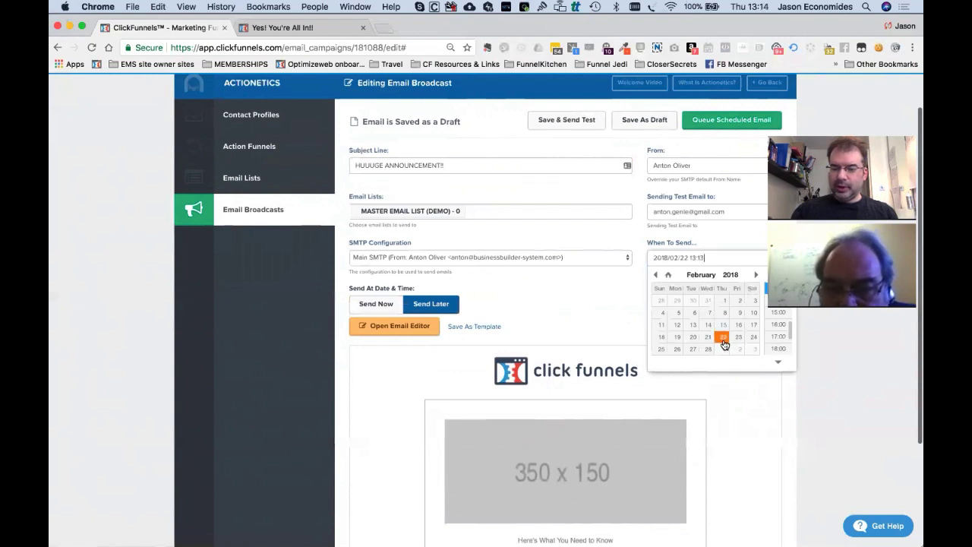
click(779, 337)
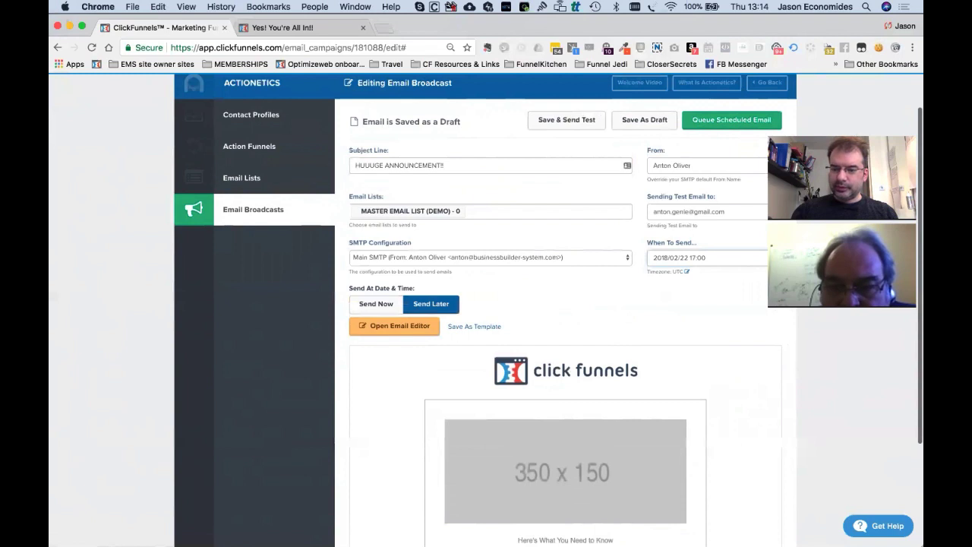
click(684, 273)
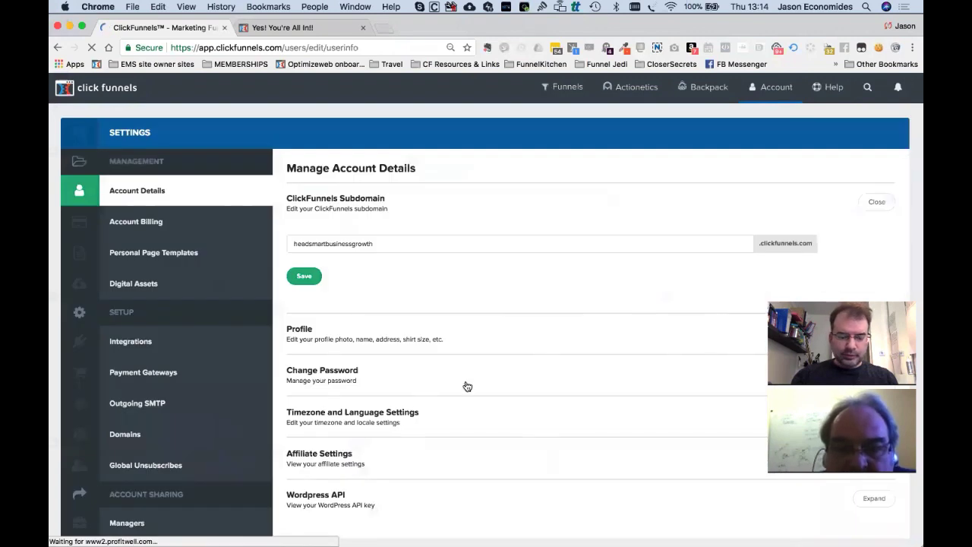
scroll(448, 365, down, 2)
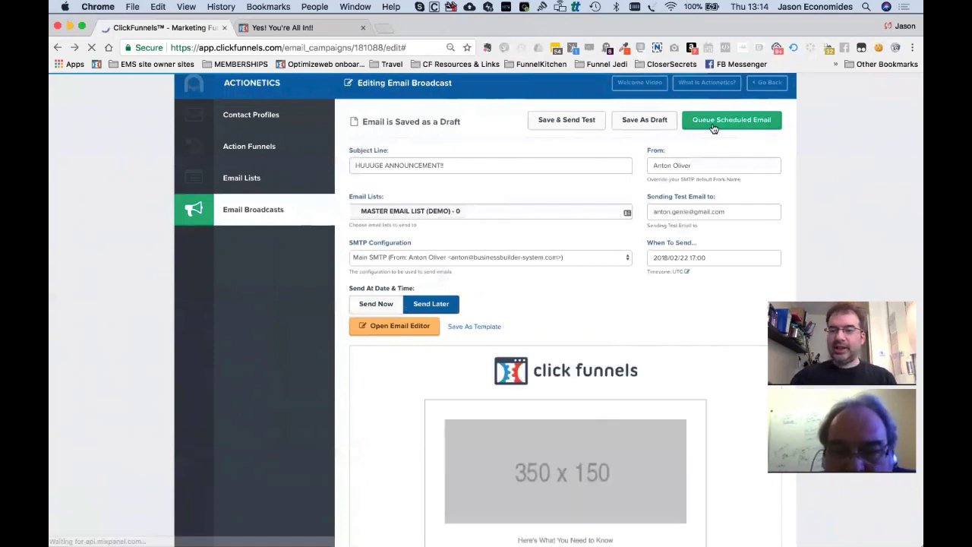
click(687, 259)
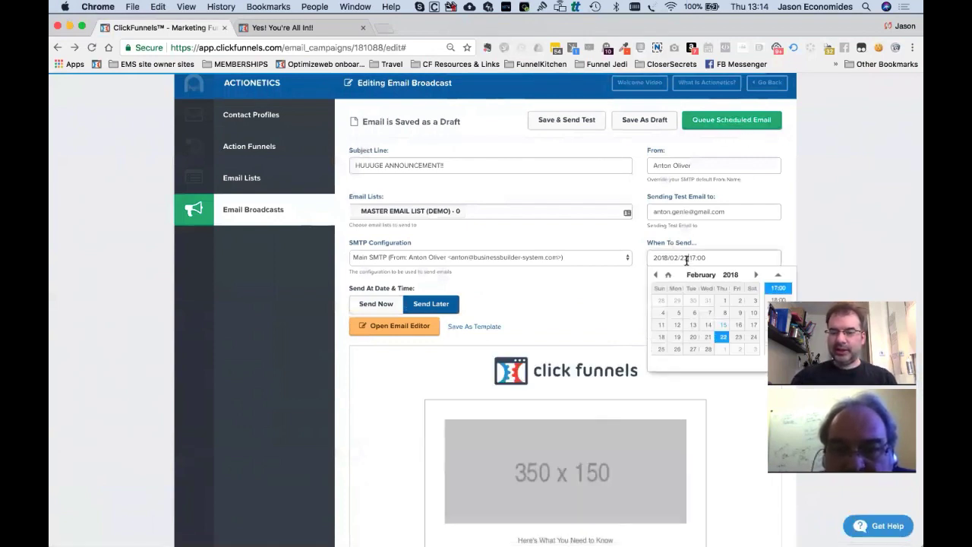
click(784, 230)
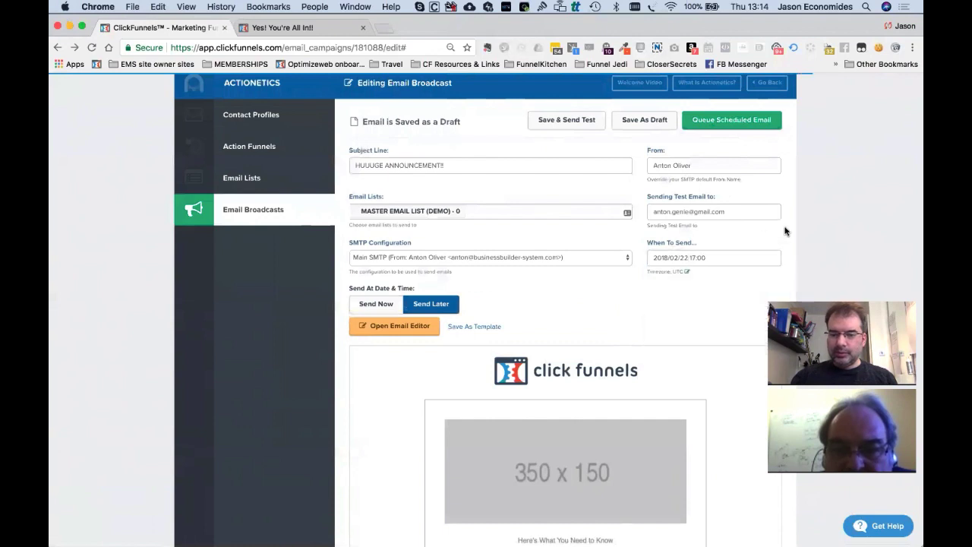
click(367, 307)
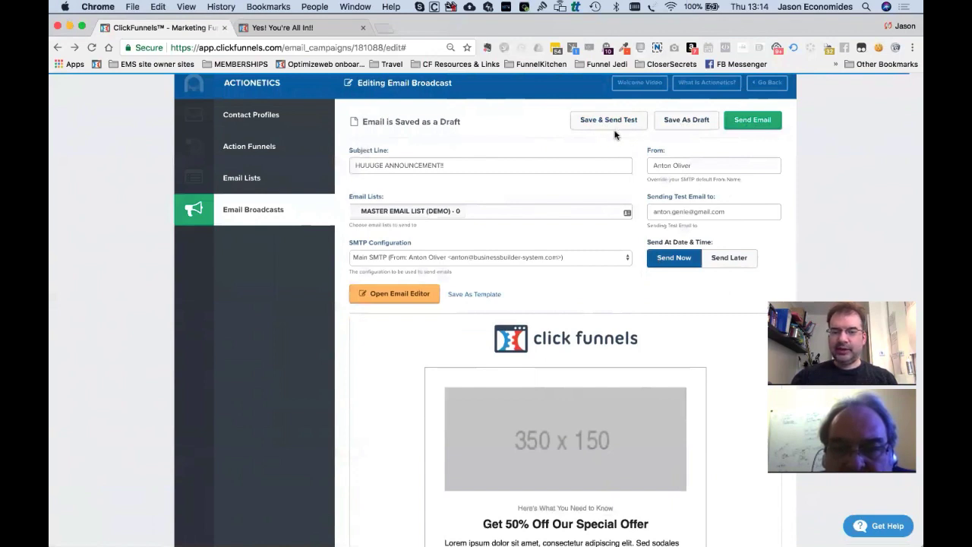
scroll(591, 228, down, 5)
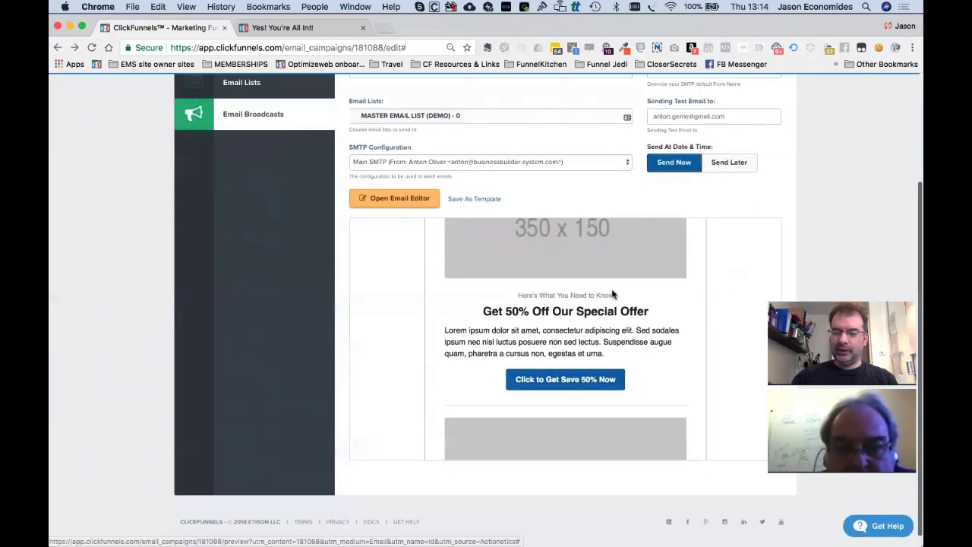
scroll(603, 305, up, 2)
scroll(603, 309, down, 5)
scroll(603, 312, down, 3)
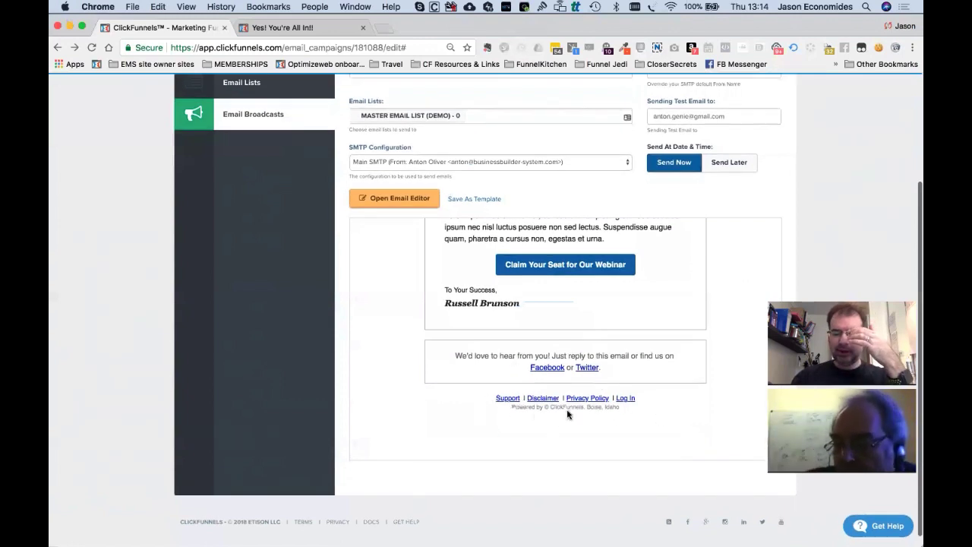
scroll(563, 412, up, 5)
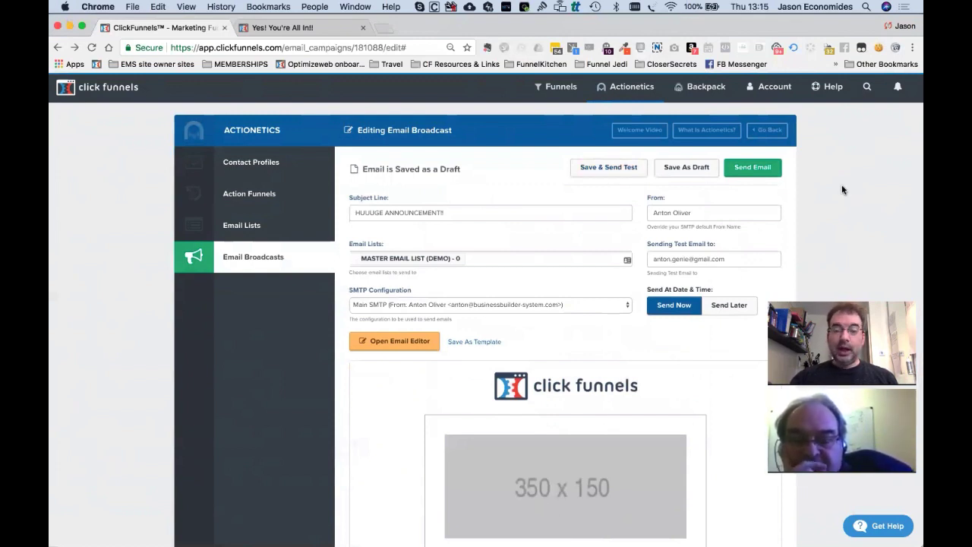
mouse_move(649, 86)
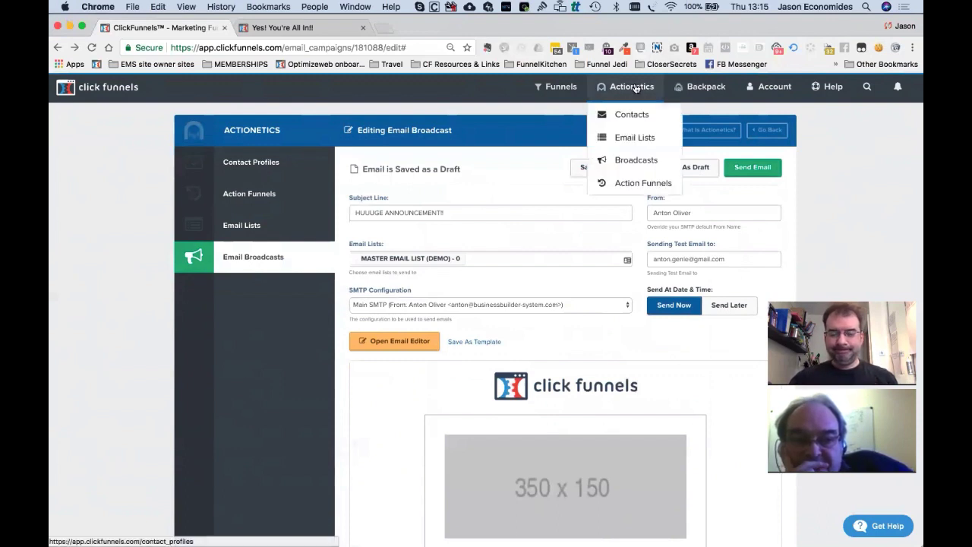
click(627, 186)
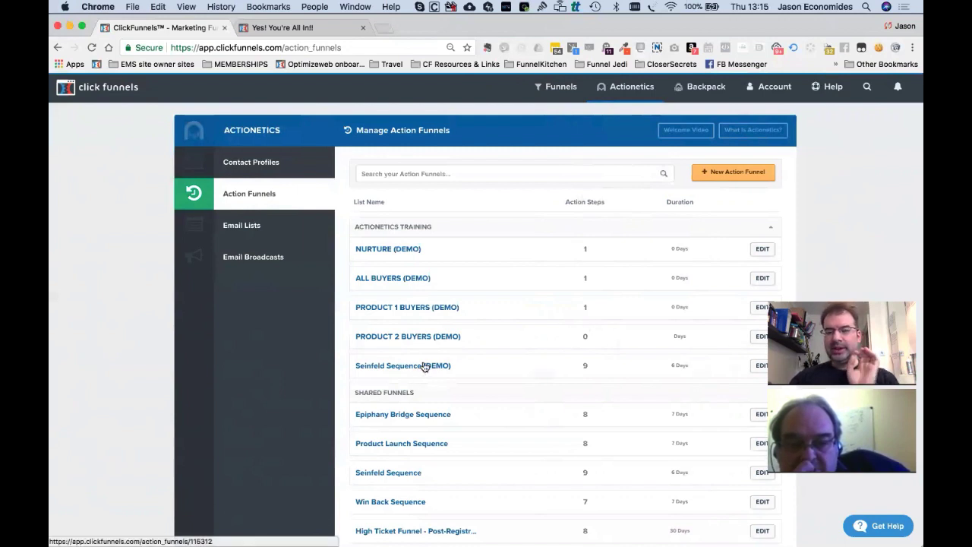
mouse_move(634, 85)
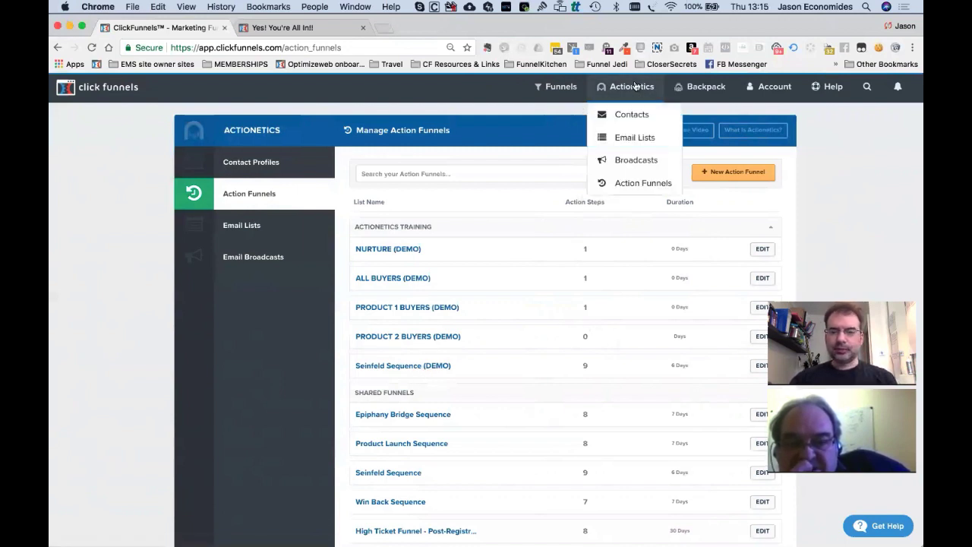
click(626, 161)
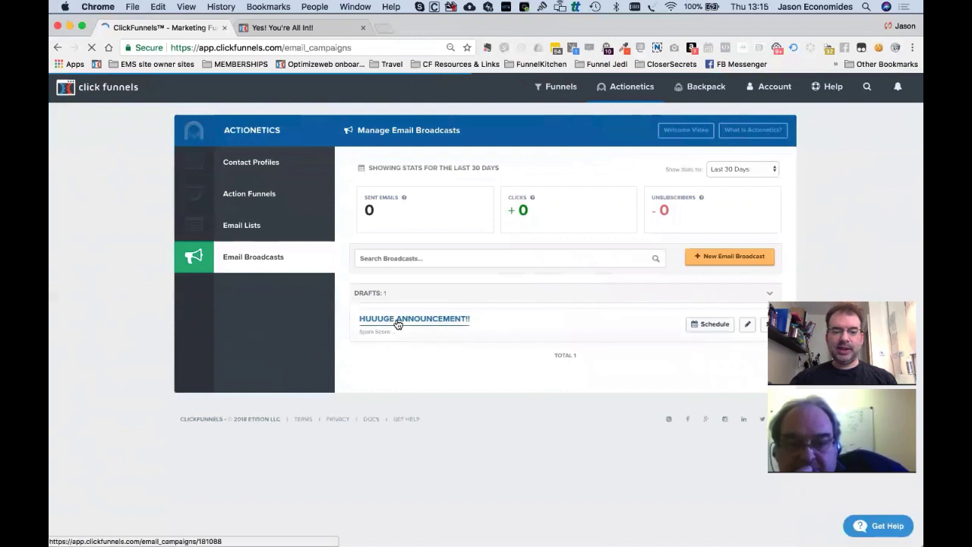
click(438, 322)
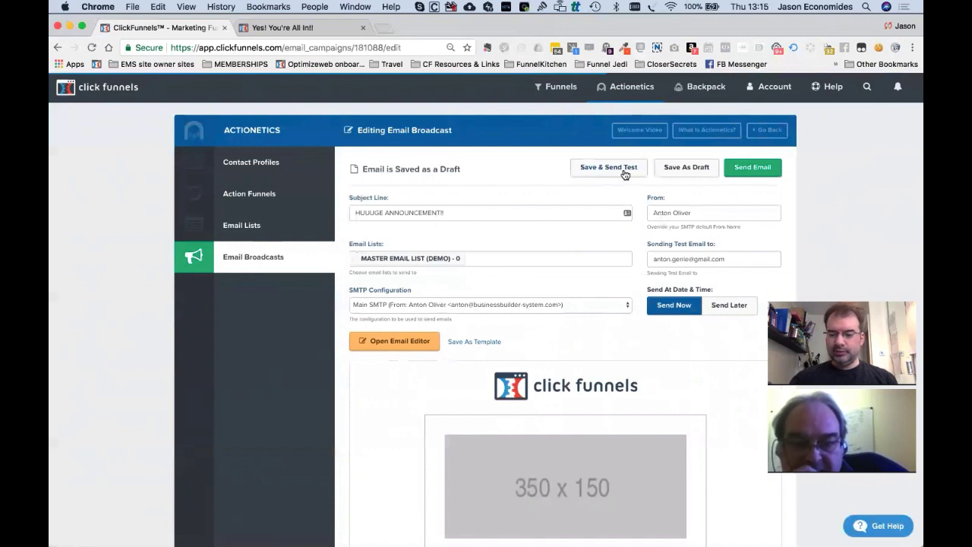
Save the broadcast as an enabled email template named 'Cart Abandonment Email 1'.
click(483, 345)
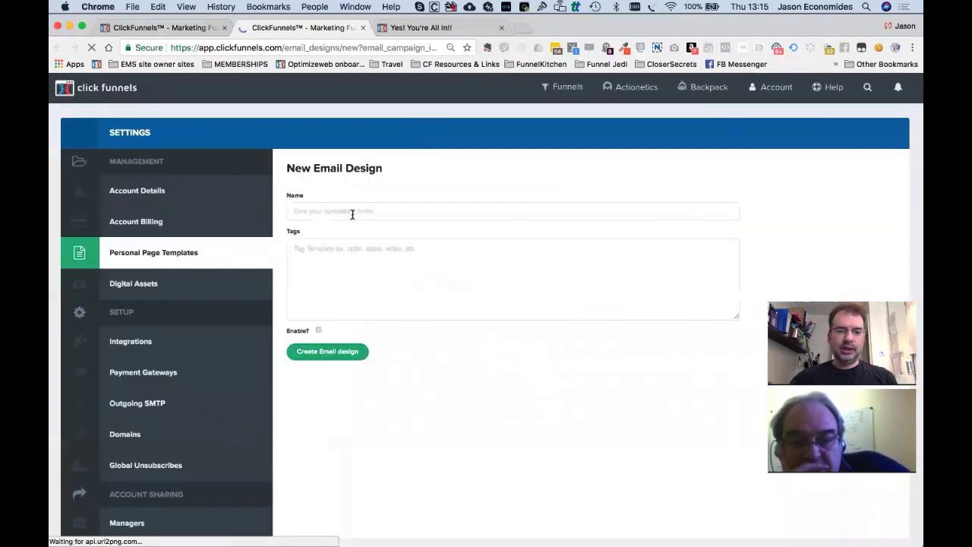
click(342, 210)
text(C)
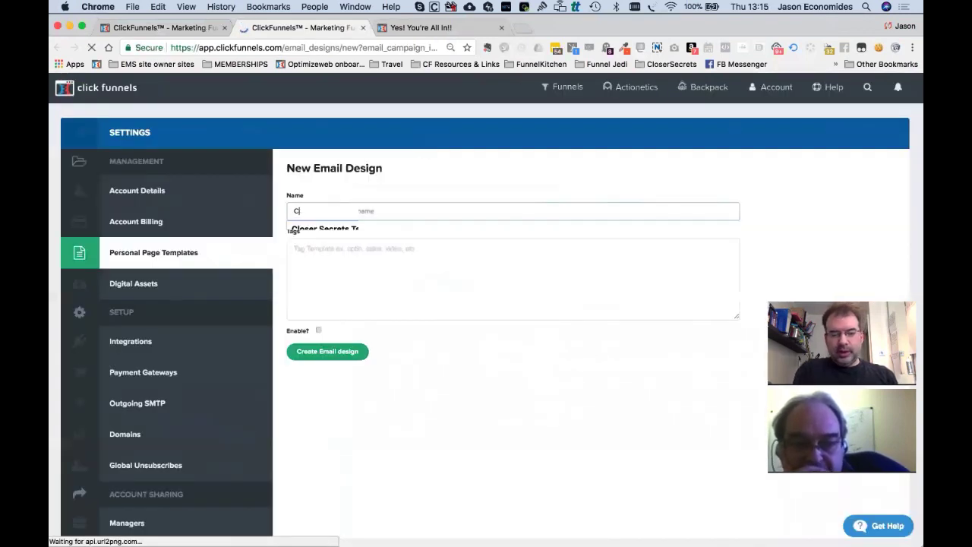
text(art Abandonment Email 1)
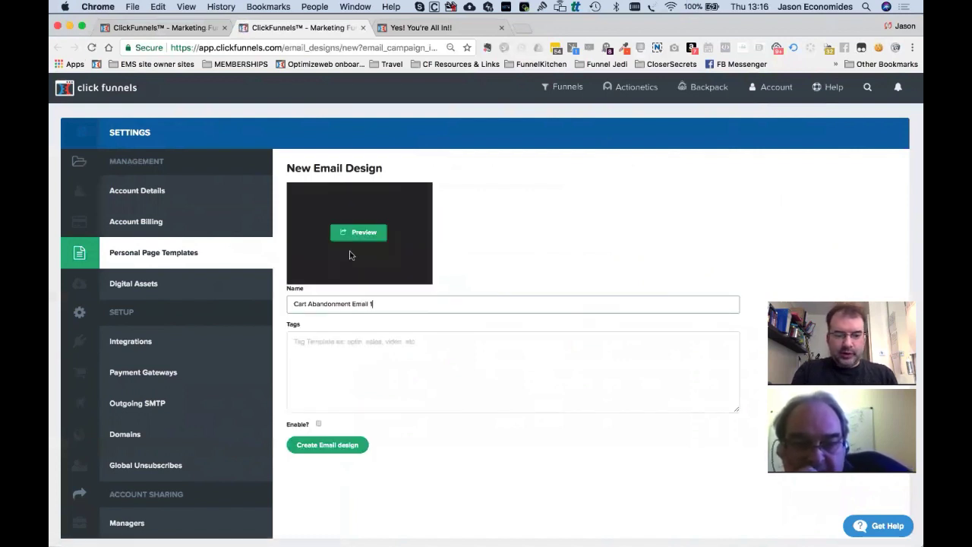
click(318, 424)
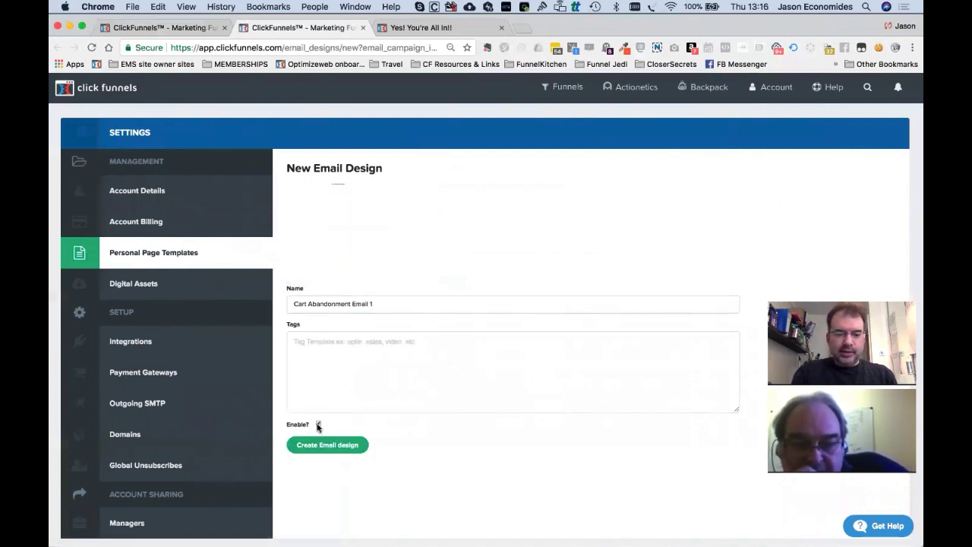
click(327, 445)
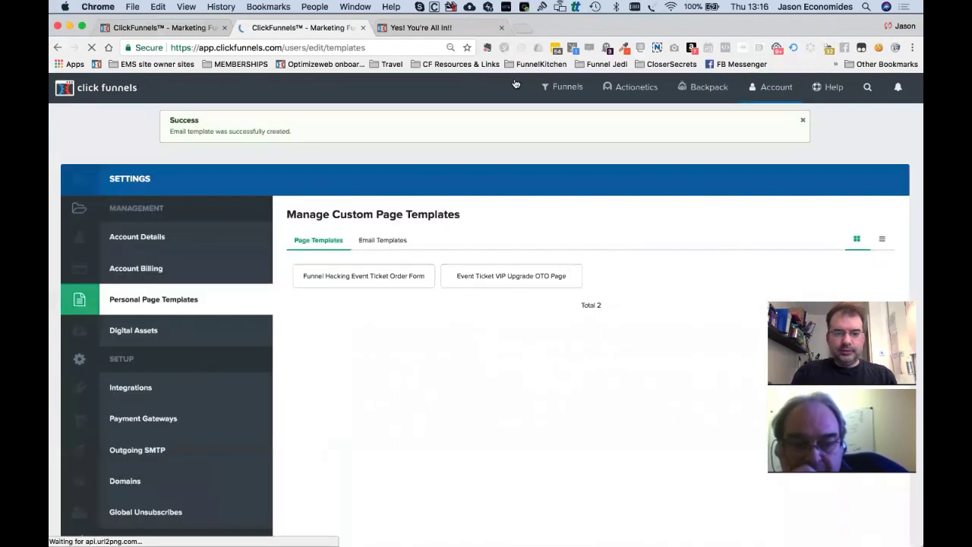
mouse_move(634, 92)
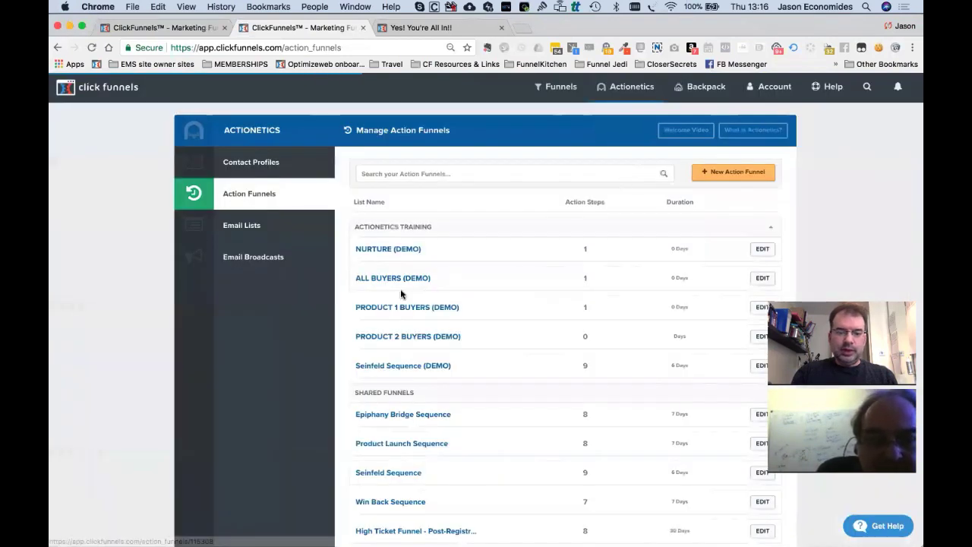
Open Cart Abandon Sequence (DEMO) and glance at the Incomplete Order email's settings.
scroll(398, 376, down, 3)
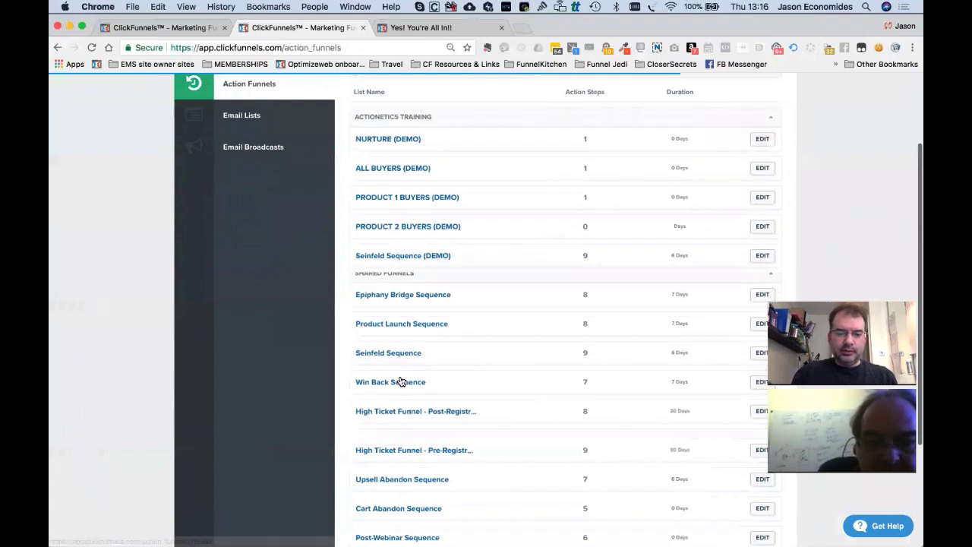
scroll(400, 382, down, 2)
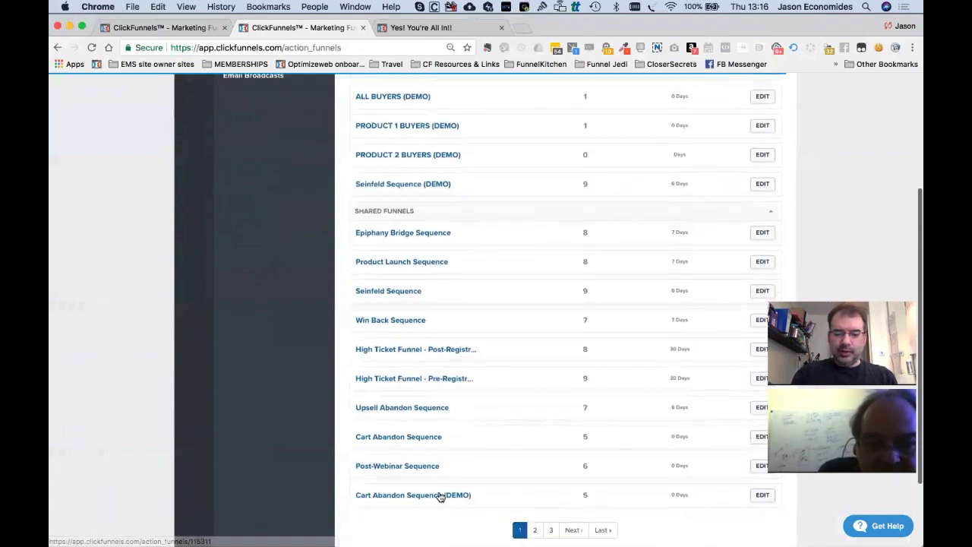
click(763, 496)
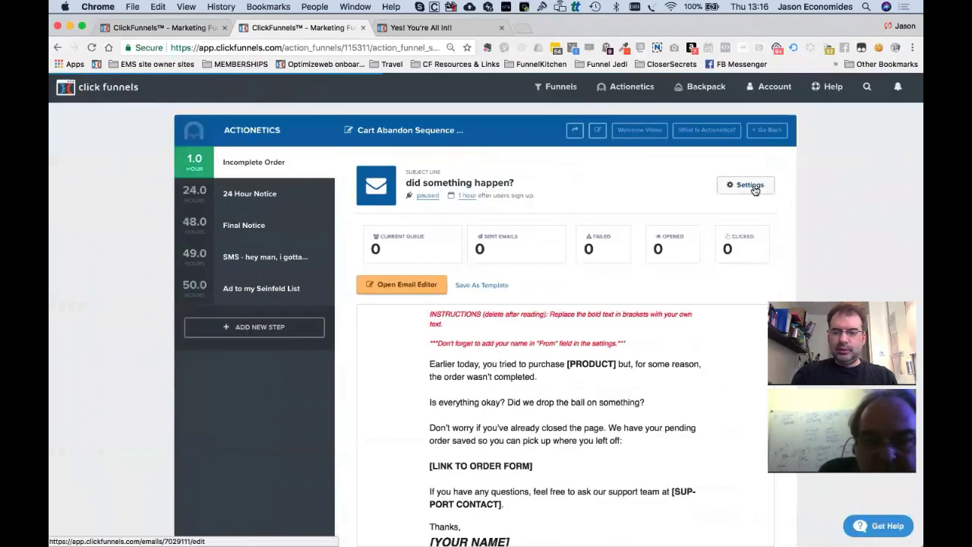
click(754, 186)
click(646, 125)
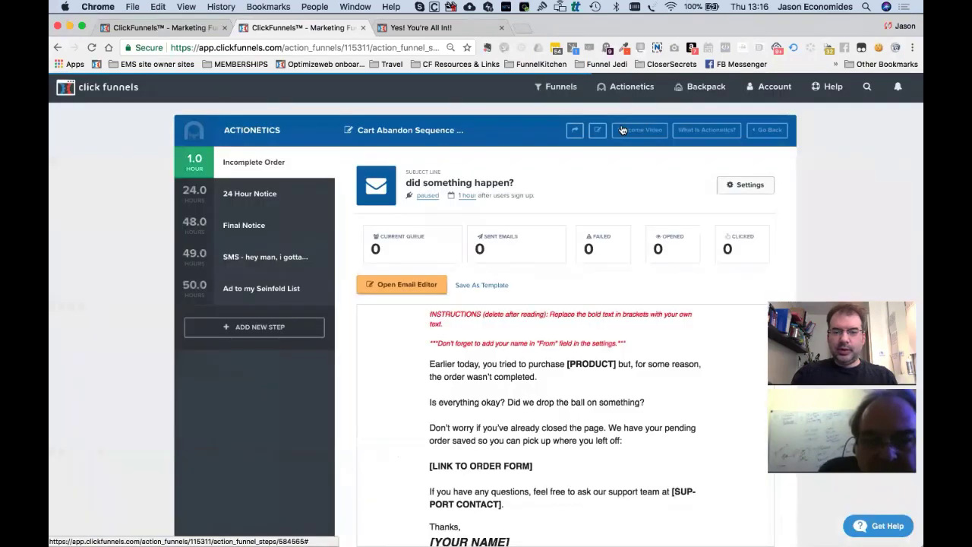
Retag the funnel ACTIONETICS TRAINING with Main SMTP, keeping Cart abandonment list (Demo), and update it.
click(600, 133)
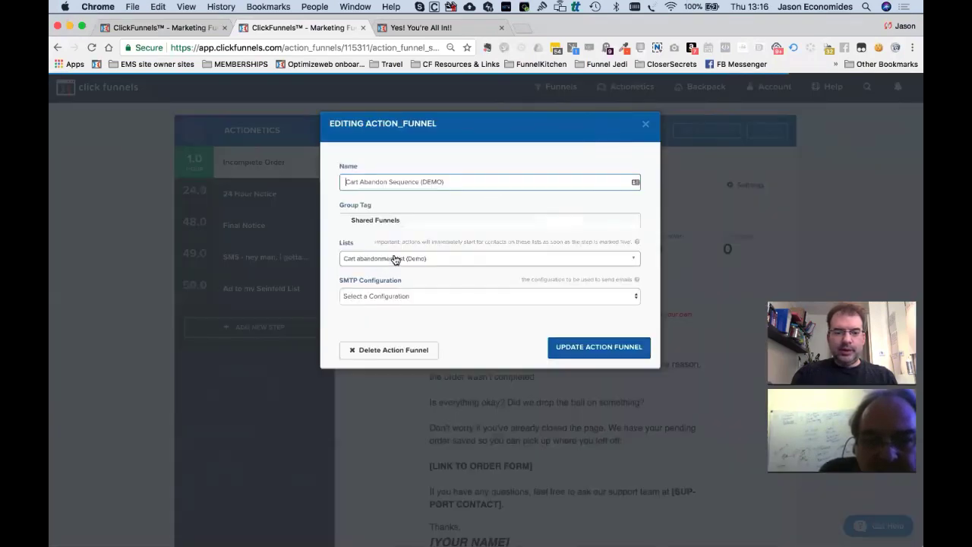
click(394, 259)
click(414, 218)
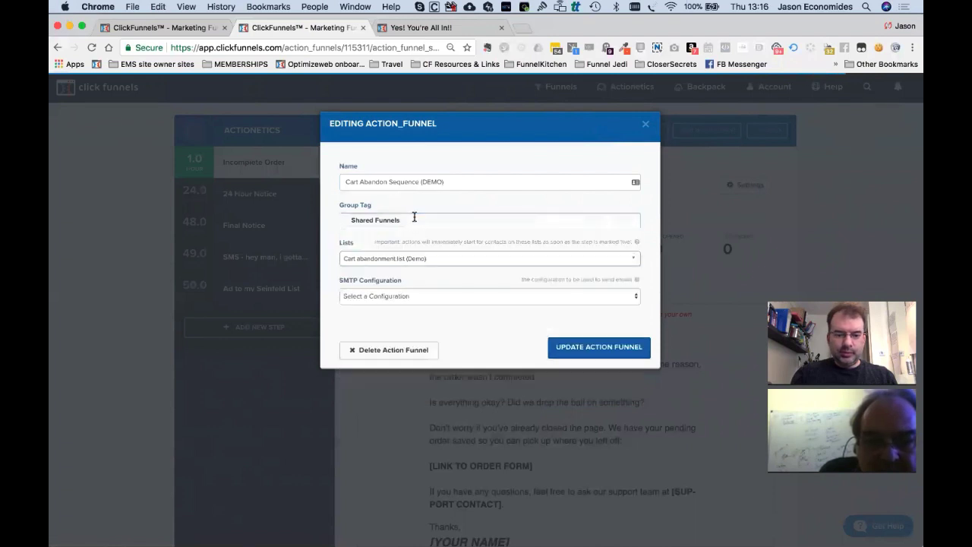
key(BackSpace)
text(A)
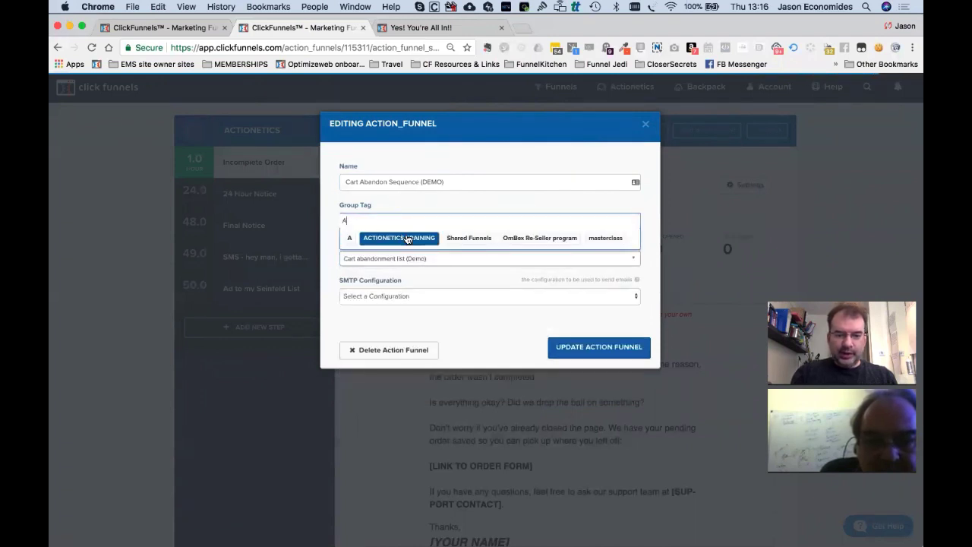
click(408, 237)
click(387, 297)
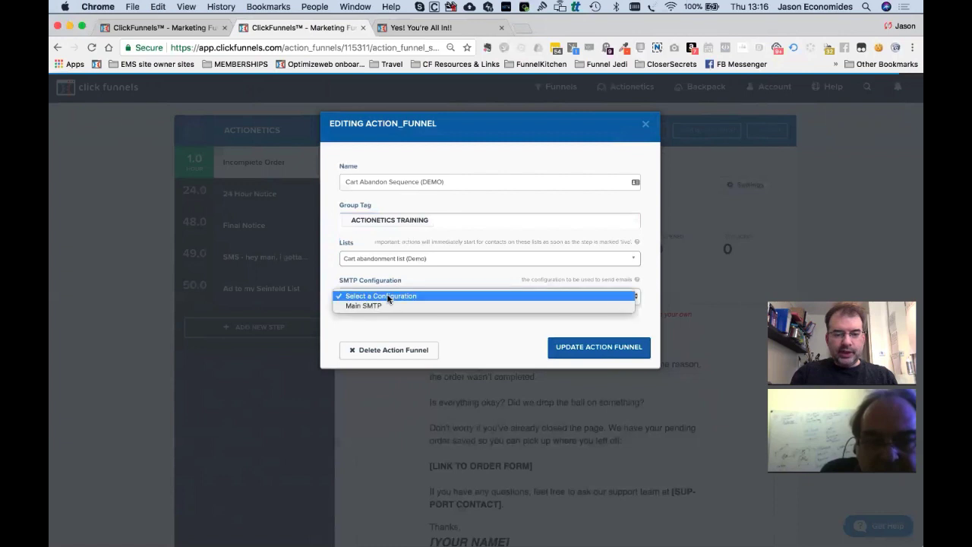
click(357, 307)
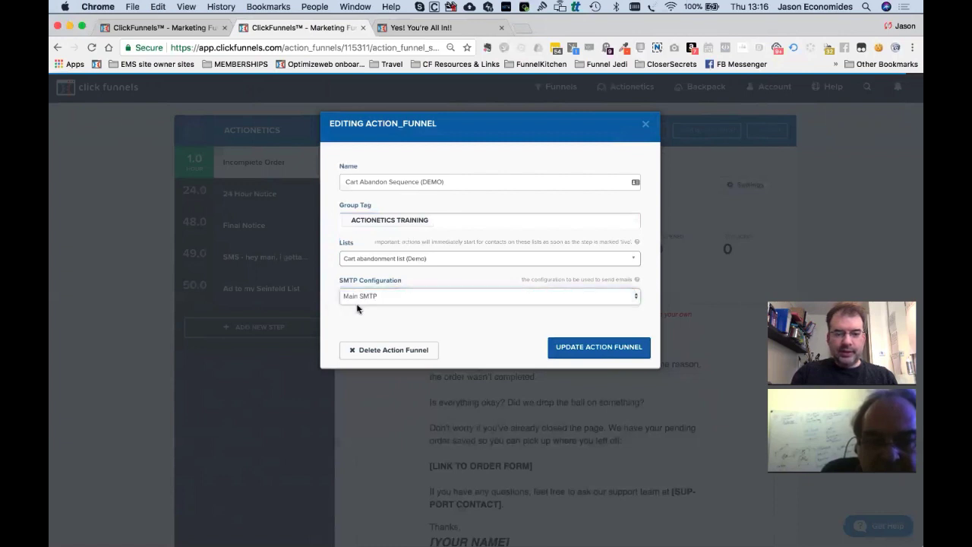
click(589, 348)
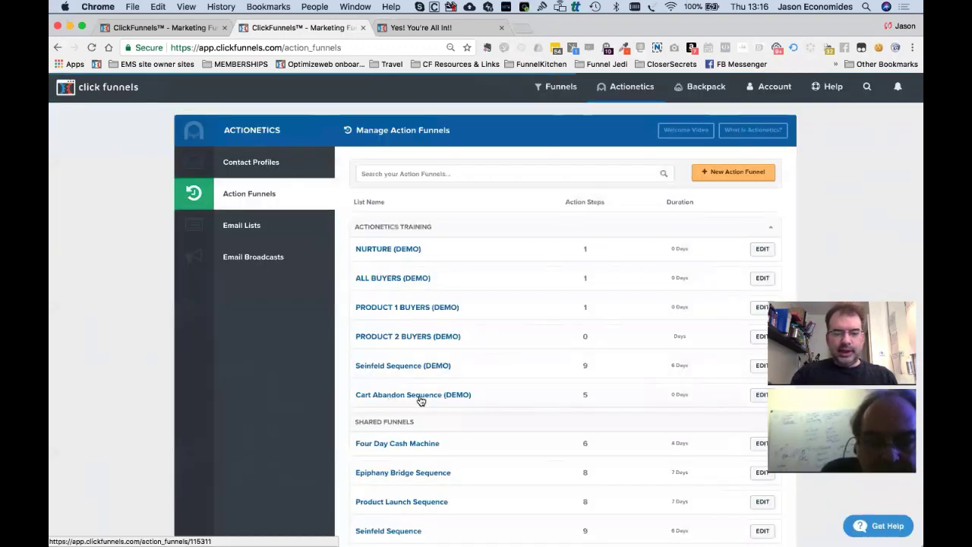
click(405, 394)
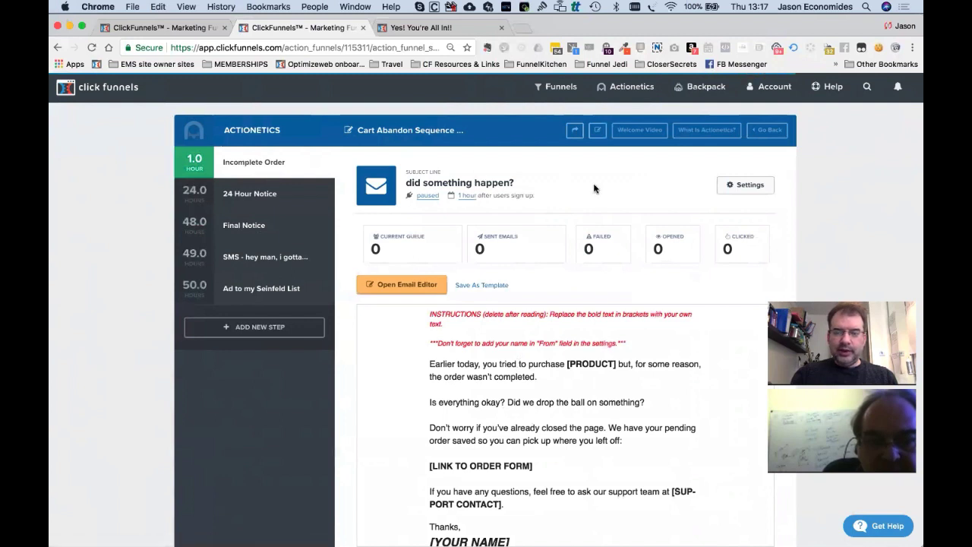
click(243, 328)
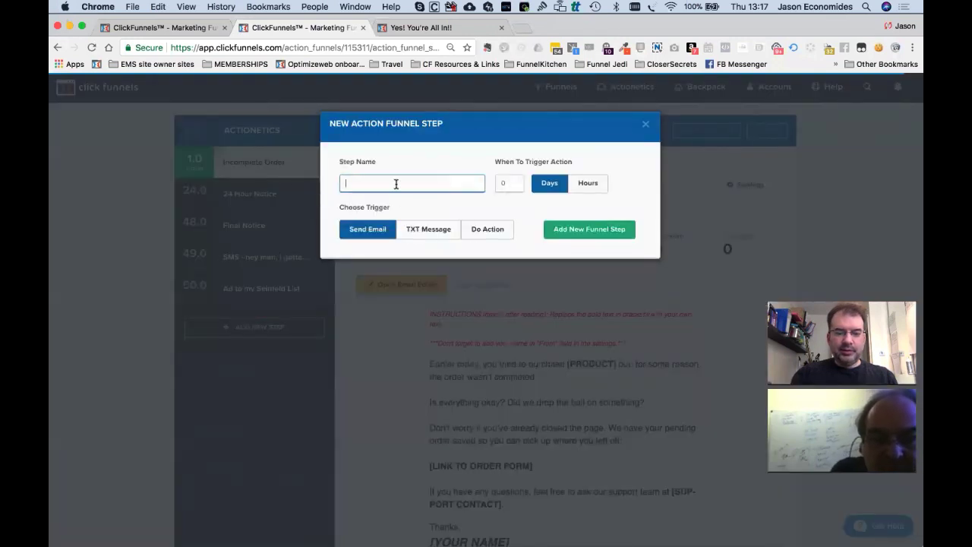
text(Cart Abandonment Email 1)
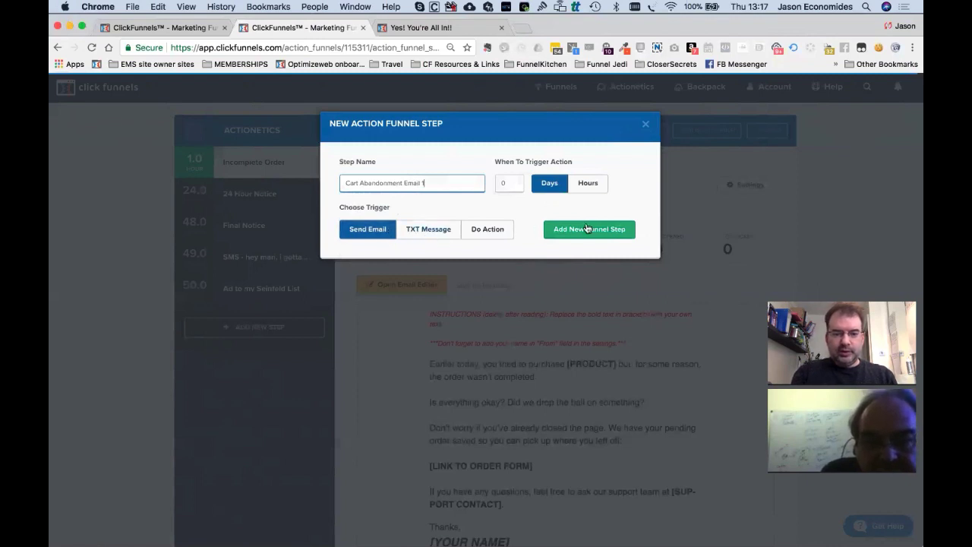
click(587, 228)
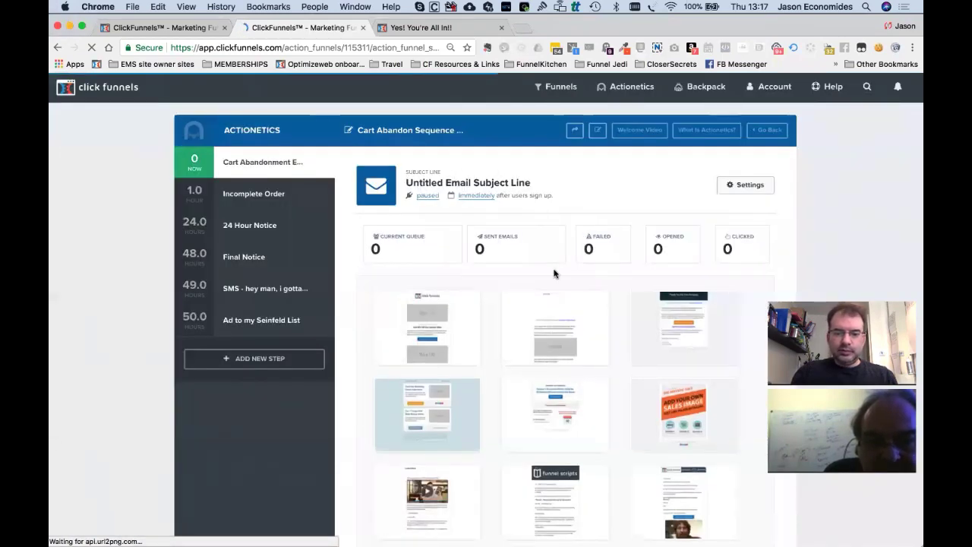
scroll(553, 274, down, 10)
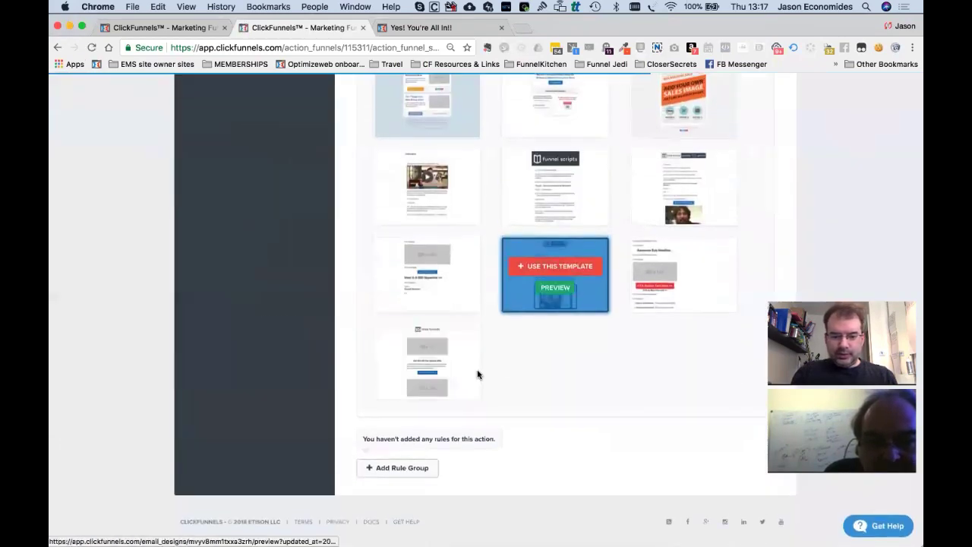
click(430, 353)
scroll(429, 354, down, 4)
scroll(512, 380, down, 5)
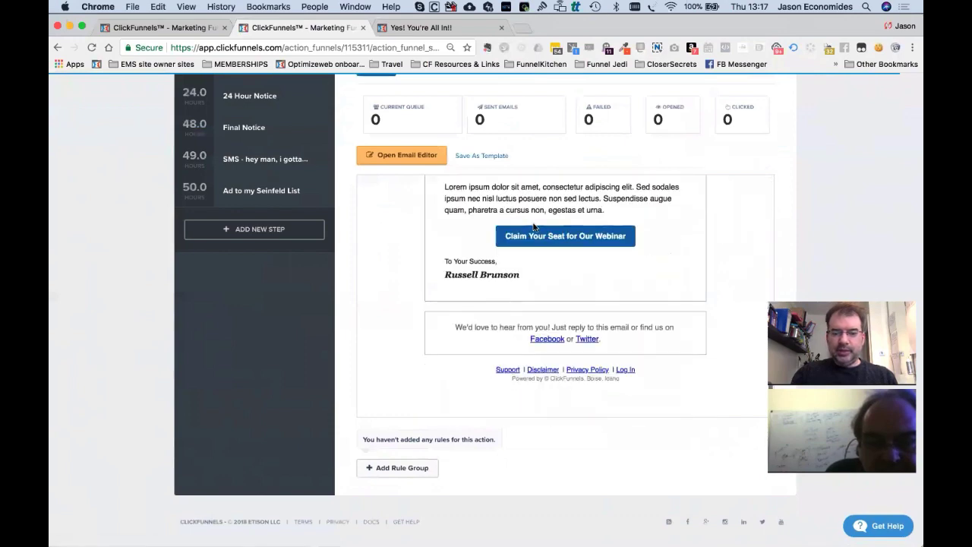
scroll(544, 274, up, 4)
scroll(545, 273, up, 3)
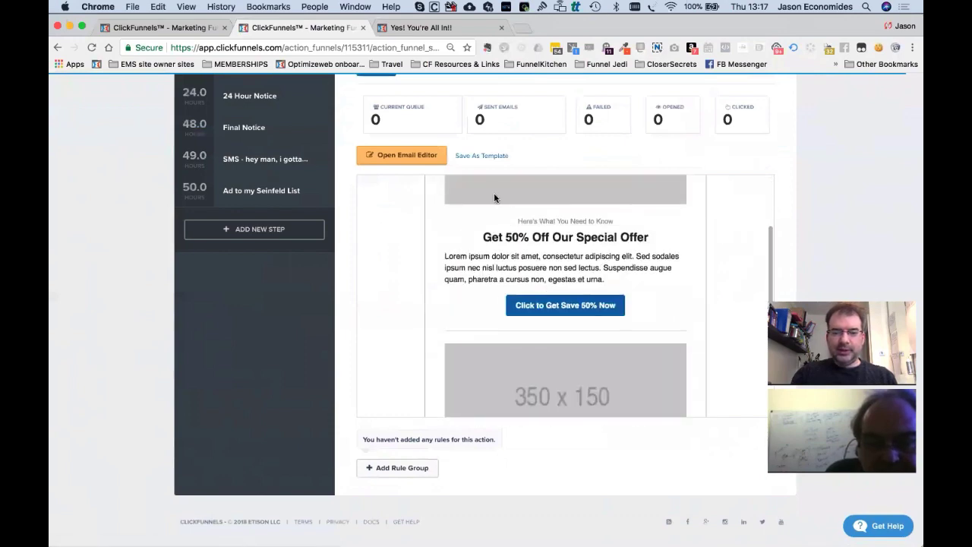
scroll(549, 263, up, 5)
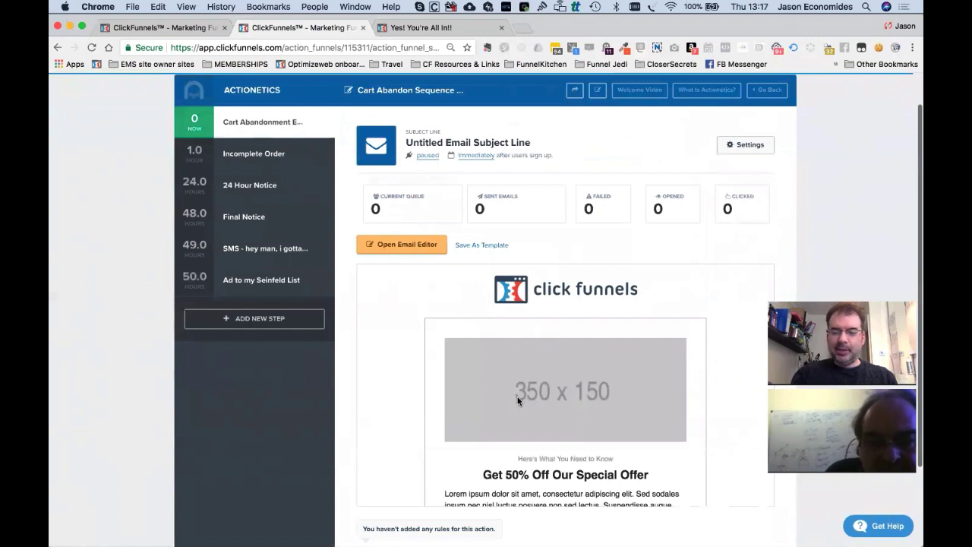
scroll(347, 410, down, 2)
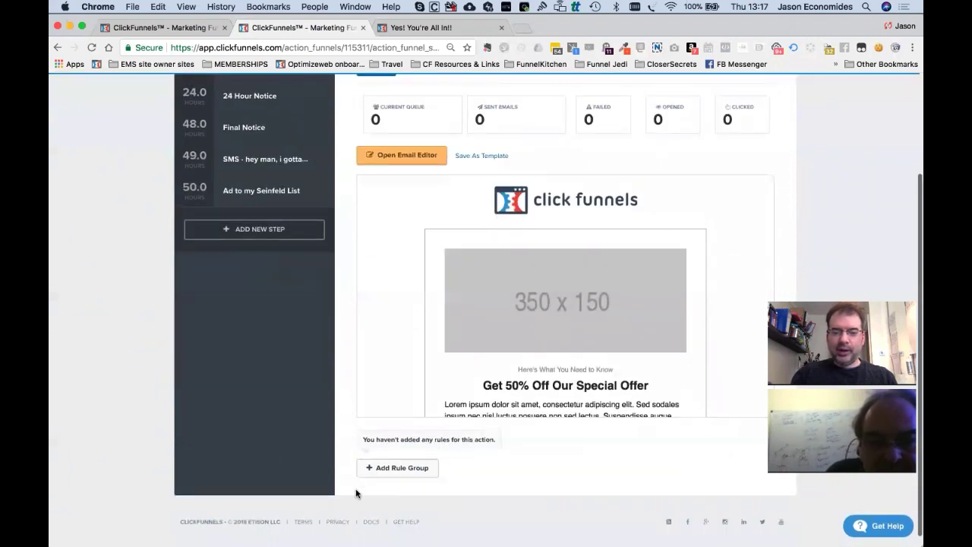
scroll(356, 494, up, 2)
scroll(388, 401, down, 3)
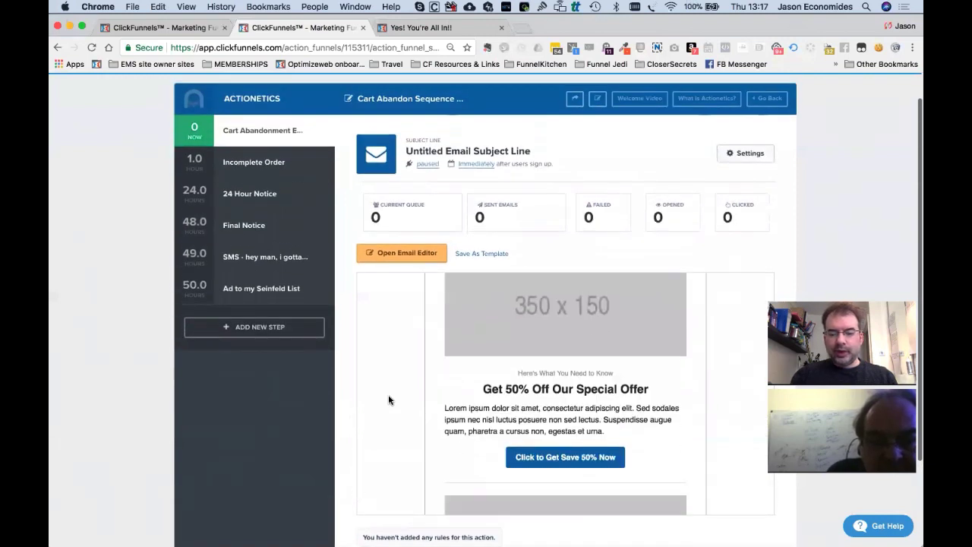
Switch the first cart abandonment email from paused to live.
click(429, 165)
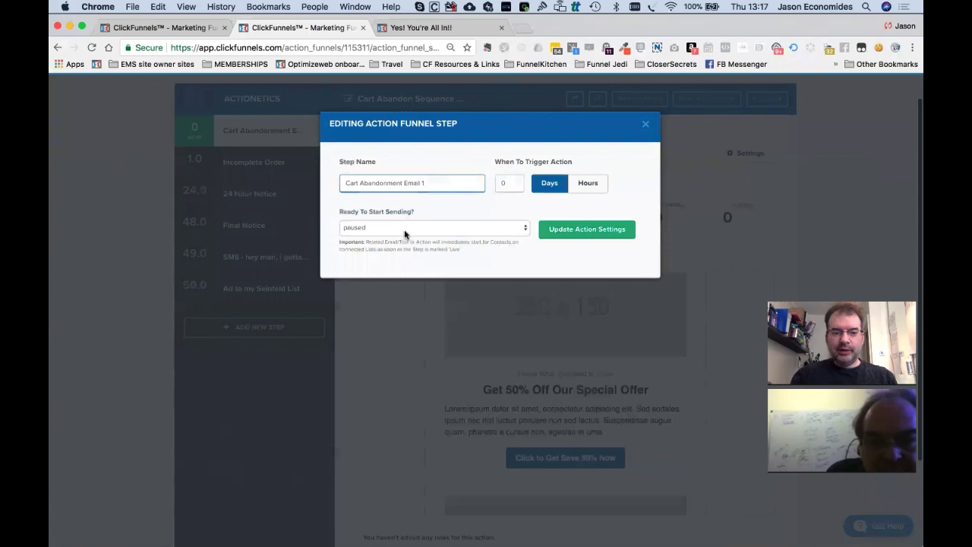
click(404, 233)
click(405, 238)
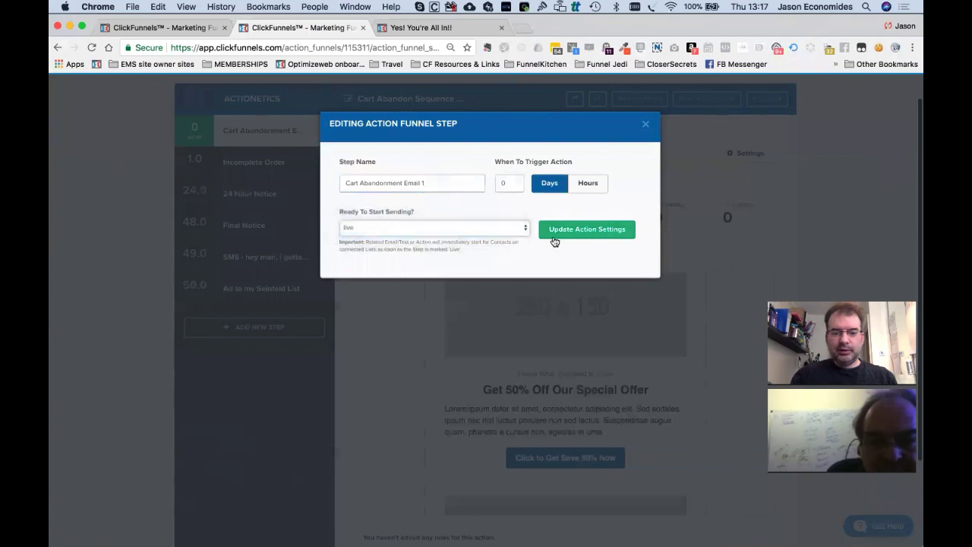
click(554, 235)
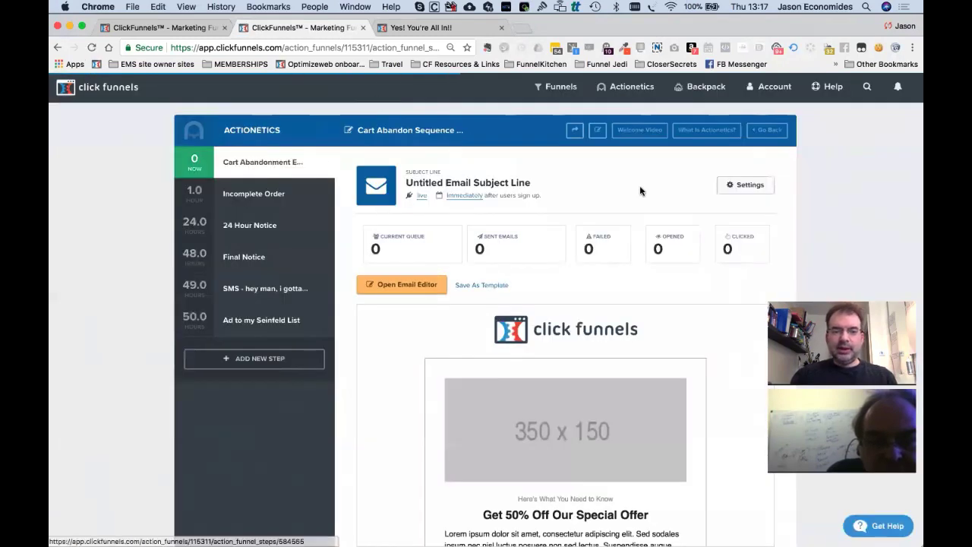
Give the email the sender's name as From Name and the subject 'What the ...... ?'.
triple_click(456, 181)
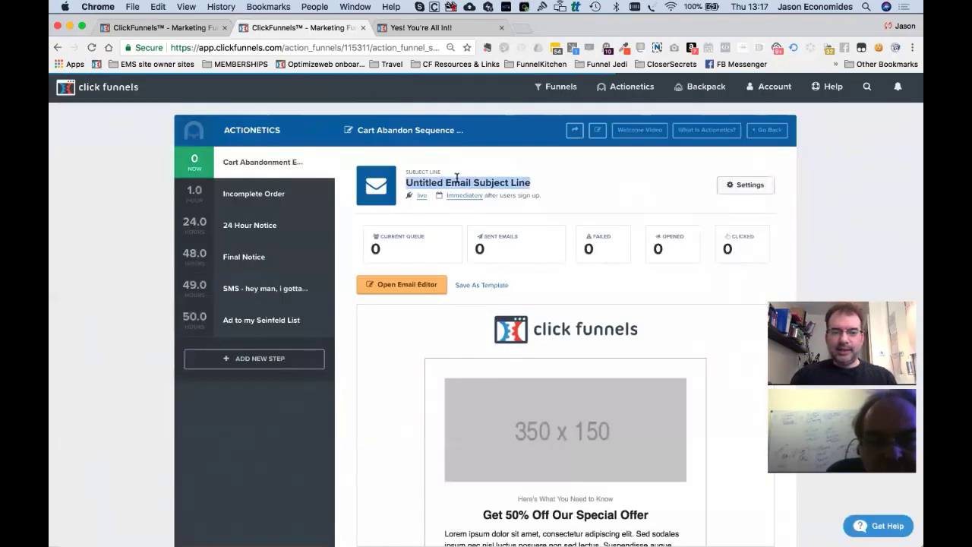
click(749, 186)
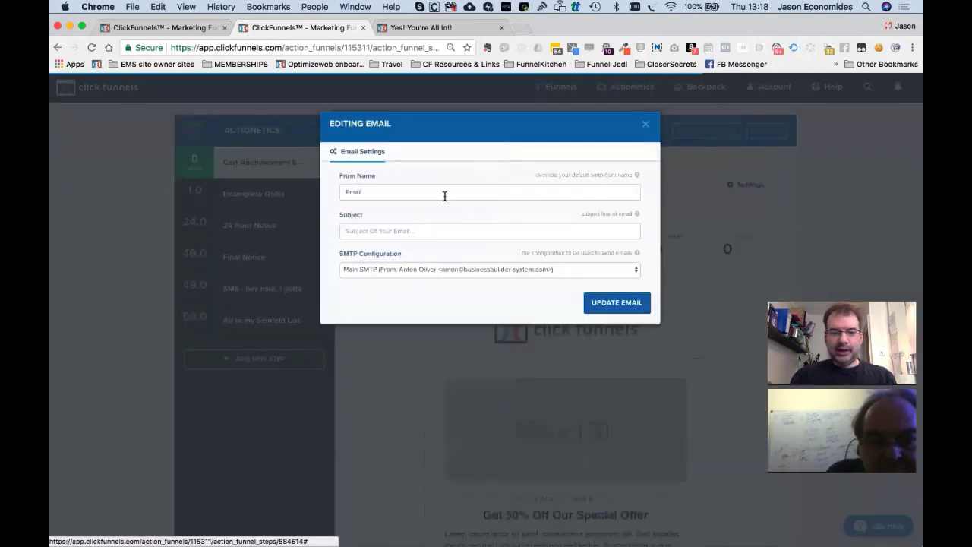
click(444, 194)
text(Anton Oliver)
key(Tab)
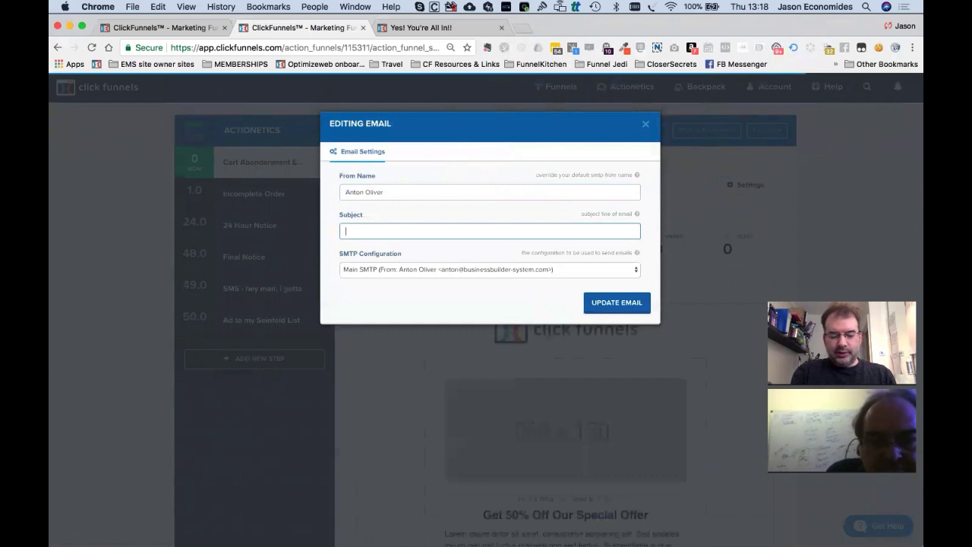
text(What the ..... ?)
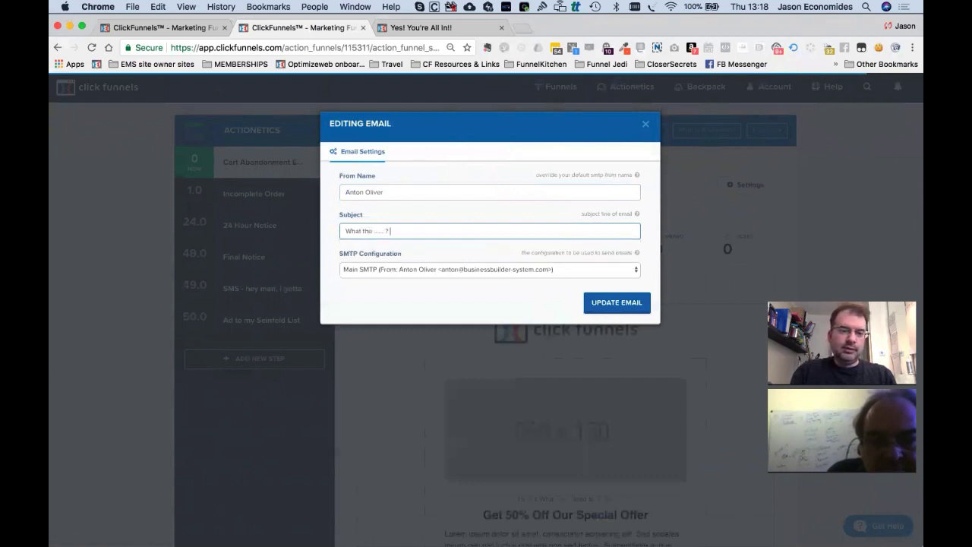
click(627, 302)
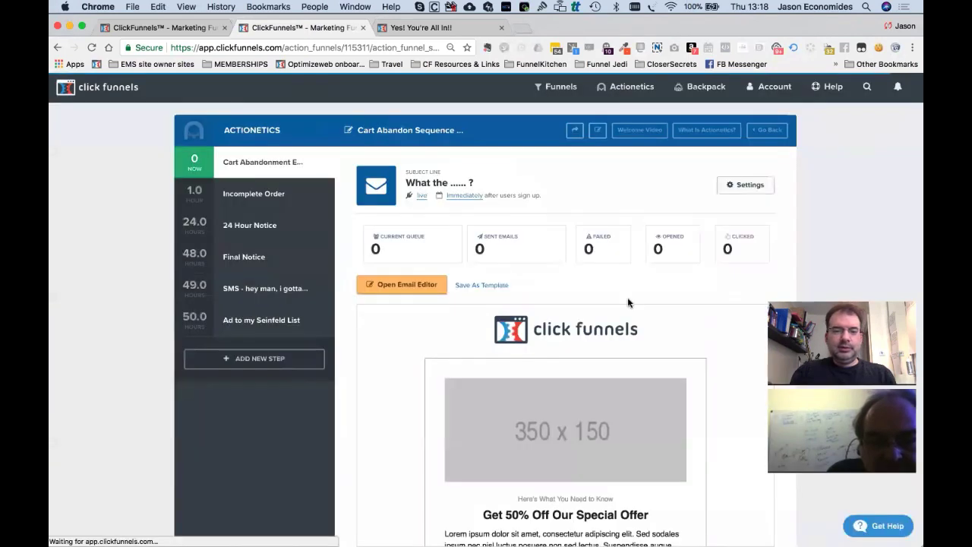
Go to Funnels > Browse Funnels to list every funnel in the account.
scroll(585, 278, down, 1)
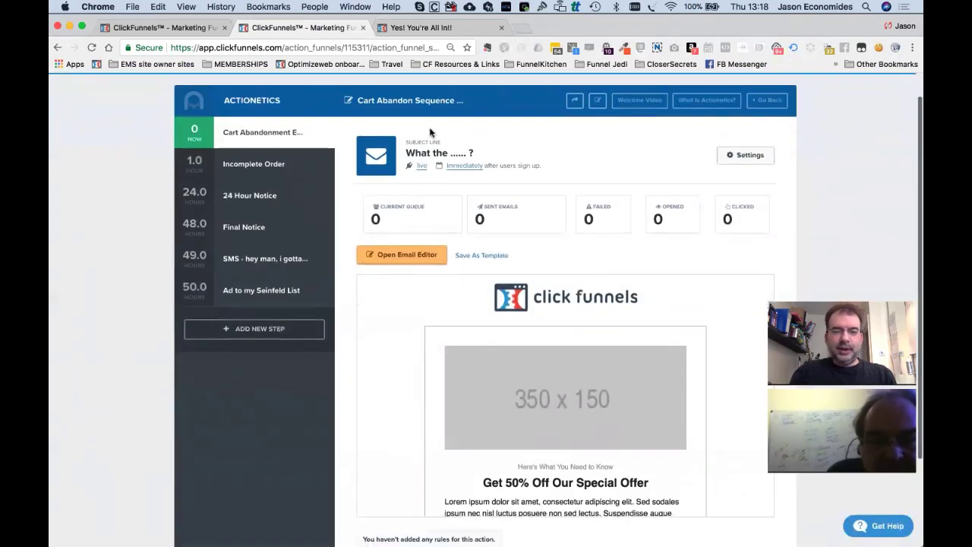
scroll(399, 379, down, 8)
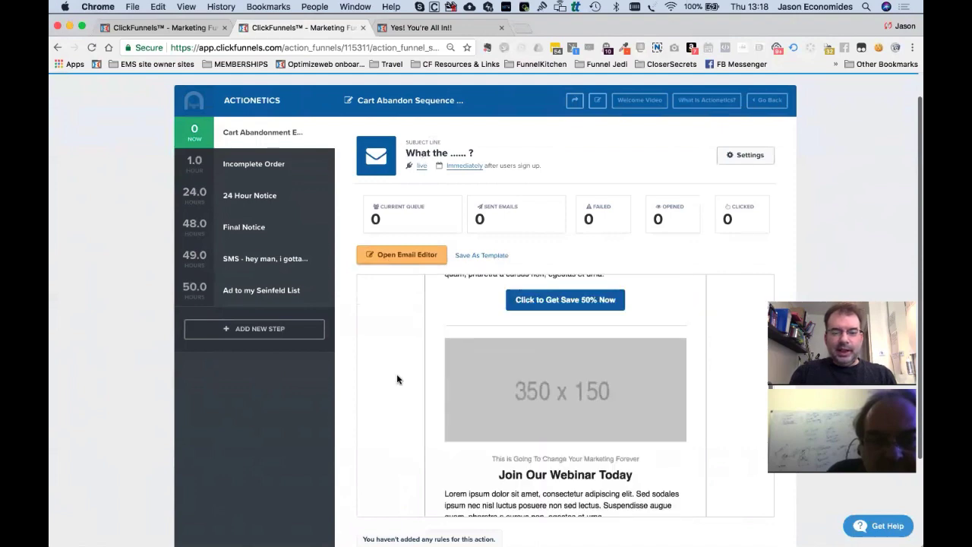
scroll(399, 379, up, 10)
scroll(397, 379, down, 1)
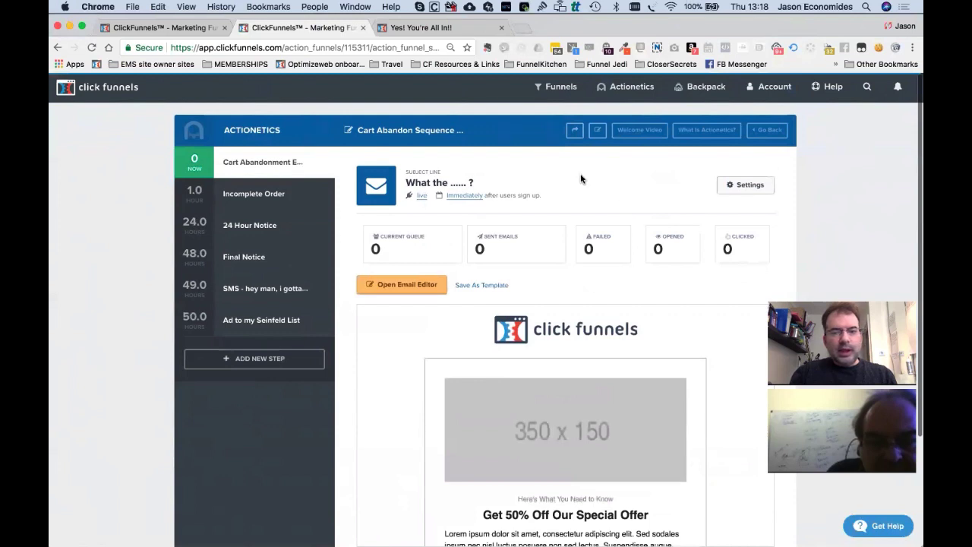
mouse_move(627, 88)
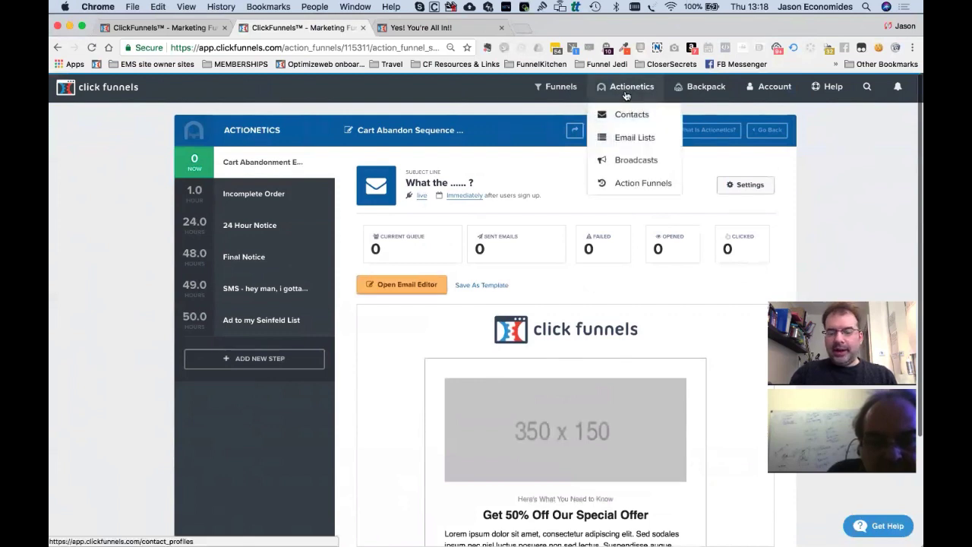
mouse_move(559, 96)
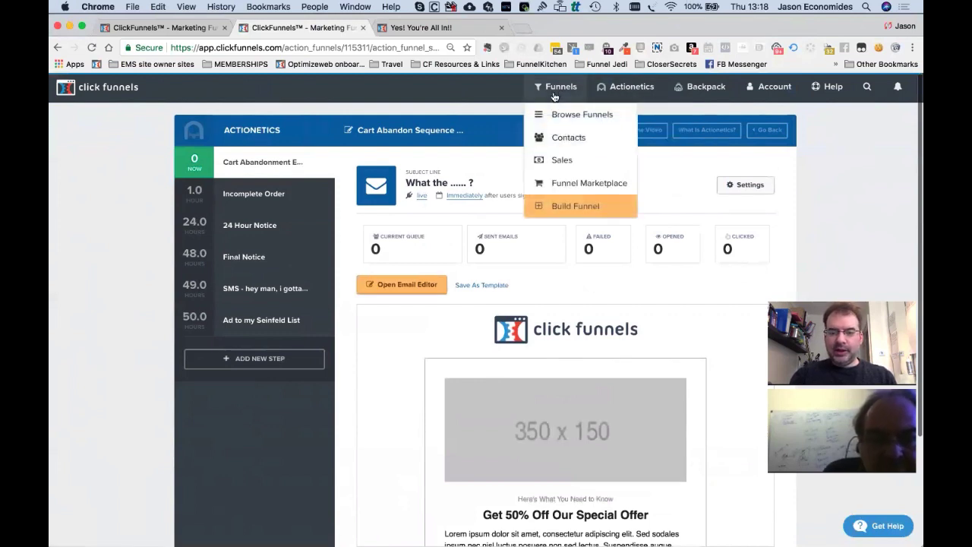
click(567, 117)
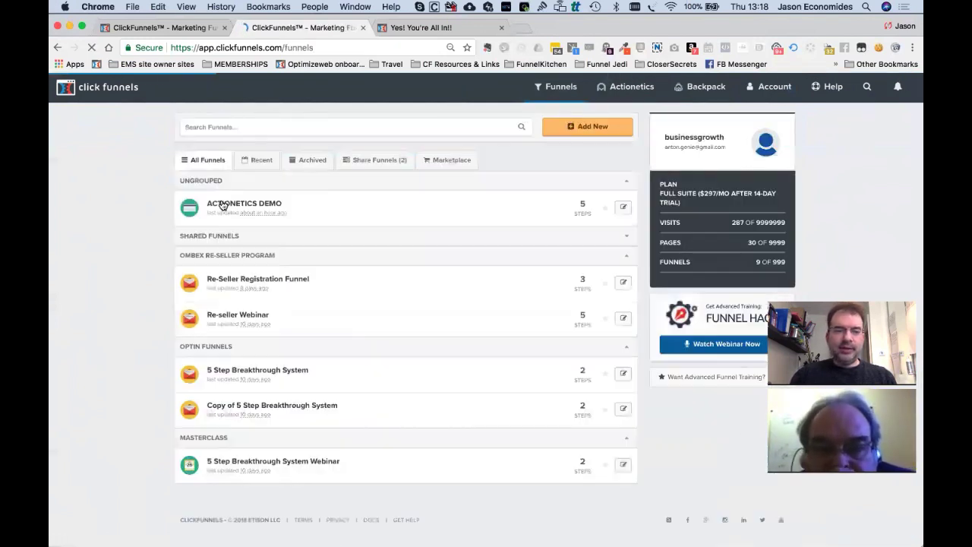
In Actionetics Demo, select the Order Form step, check its products, and show its Automation events.
click(222, 205)
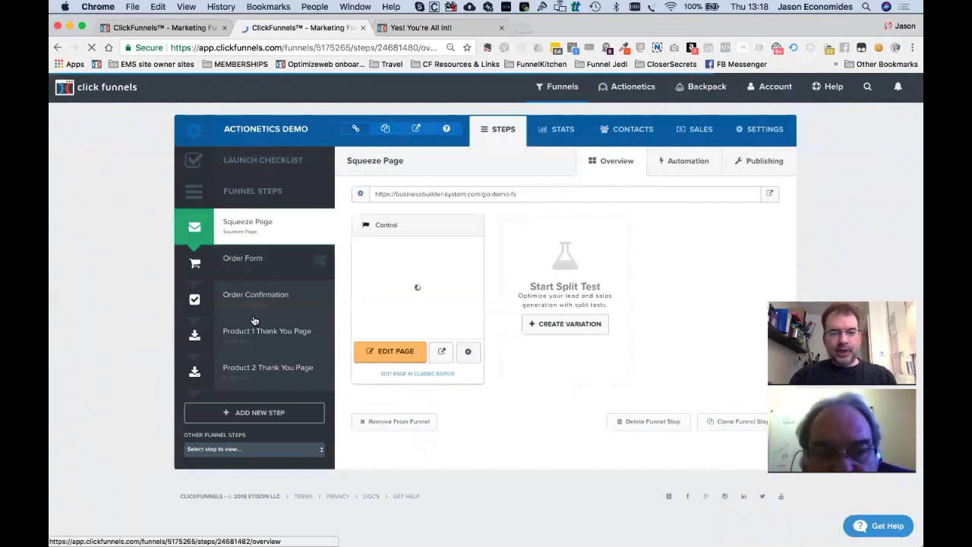
click(278, 334)
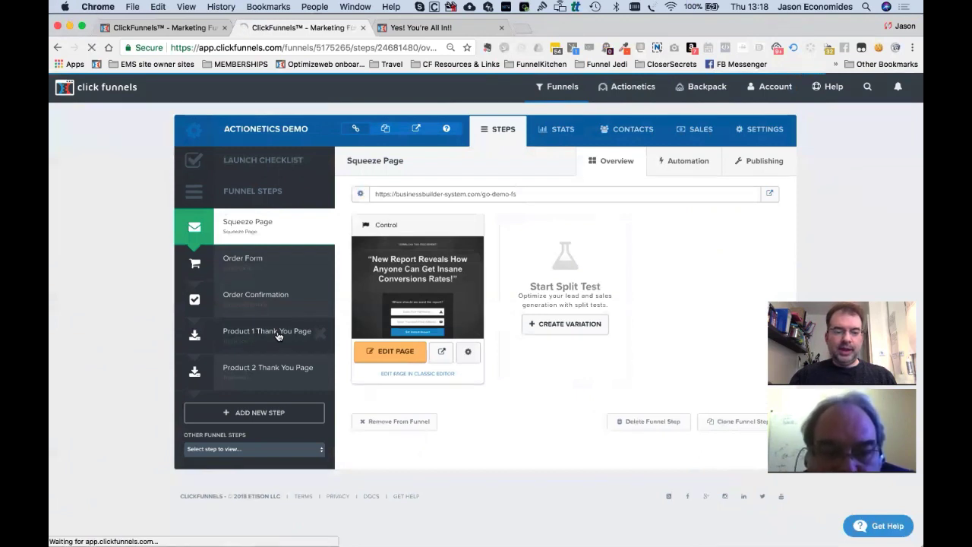
click(251, 259)
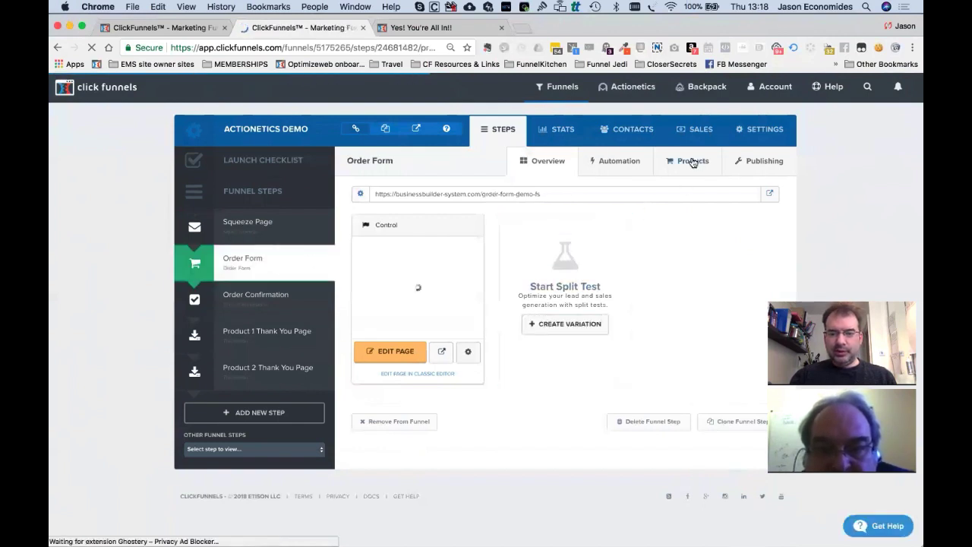
click(692, 163)
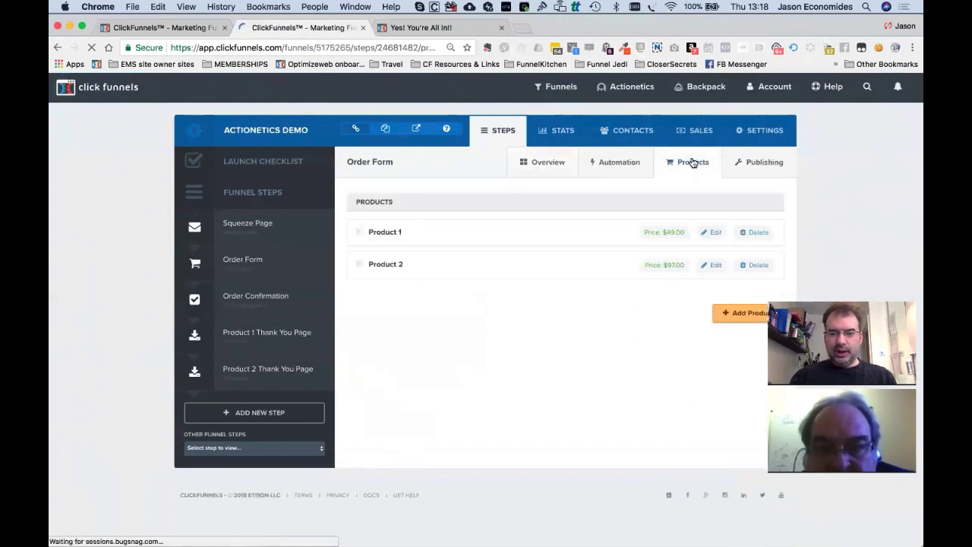
click(607, 162)
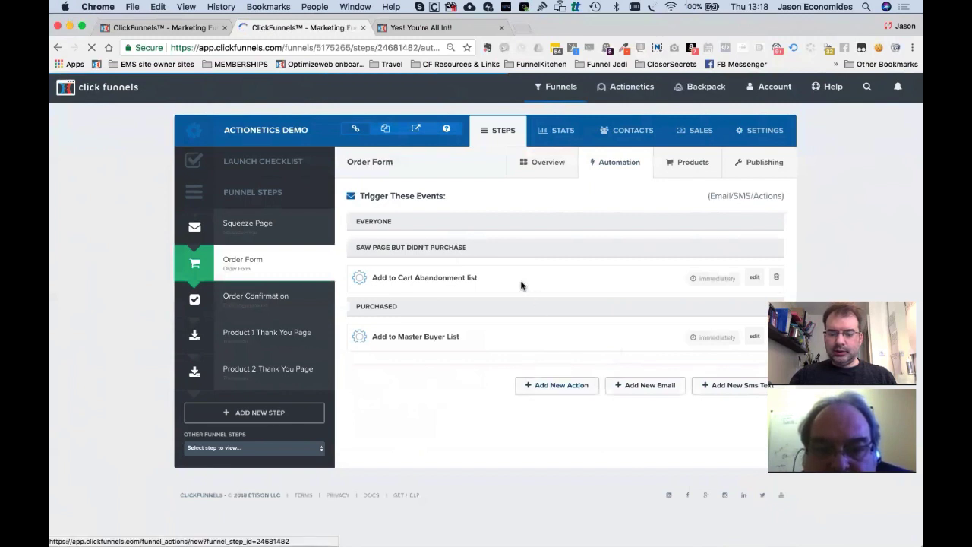
Start a new Order Form funnel action named for notifying the owner of a purchase.
click(572, 387)
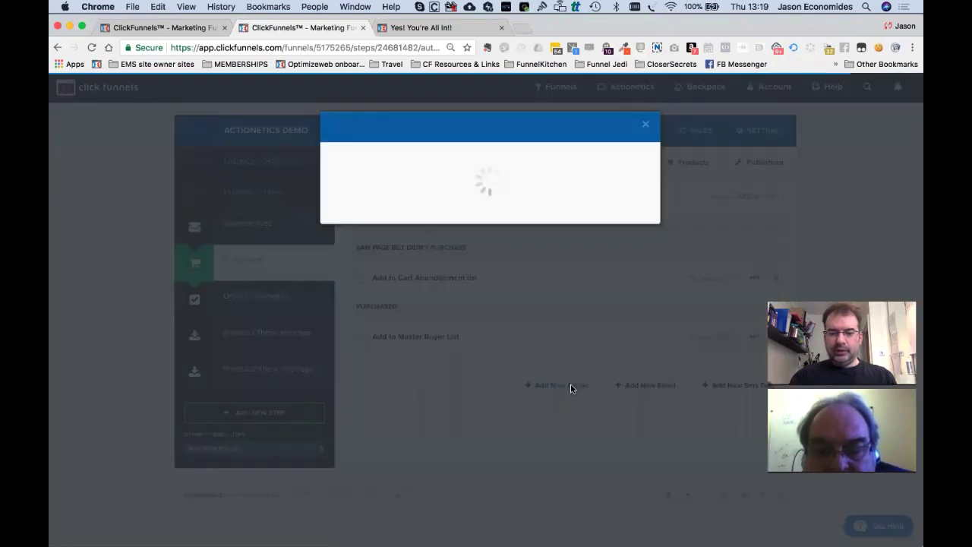
click(424, 196)
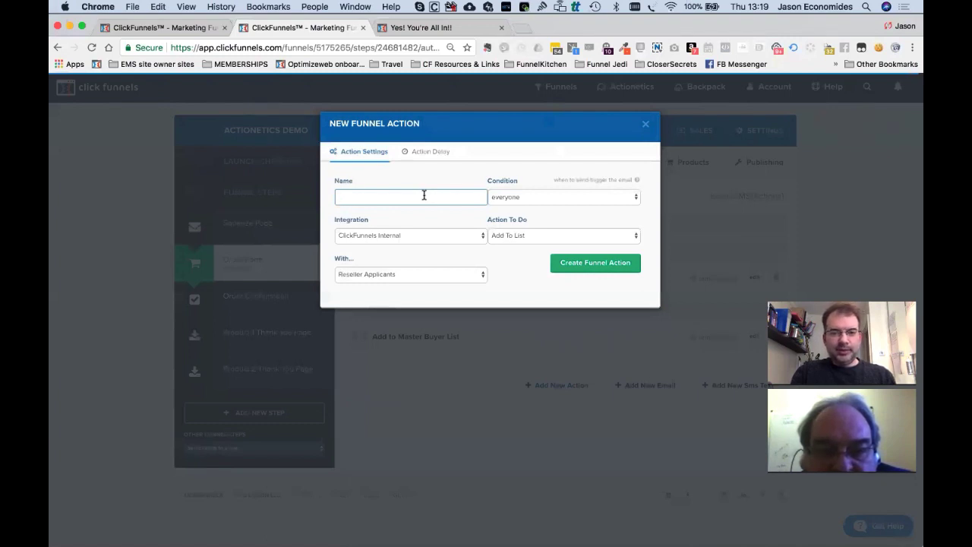
key(super+Tab)
key(super+Tab)
key(super+Tab)
key(super+Tab)
key(super+Tab)
key(super+Tab)
key(super+Tab)
key(super+Tab)
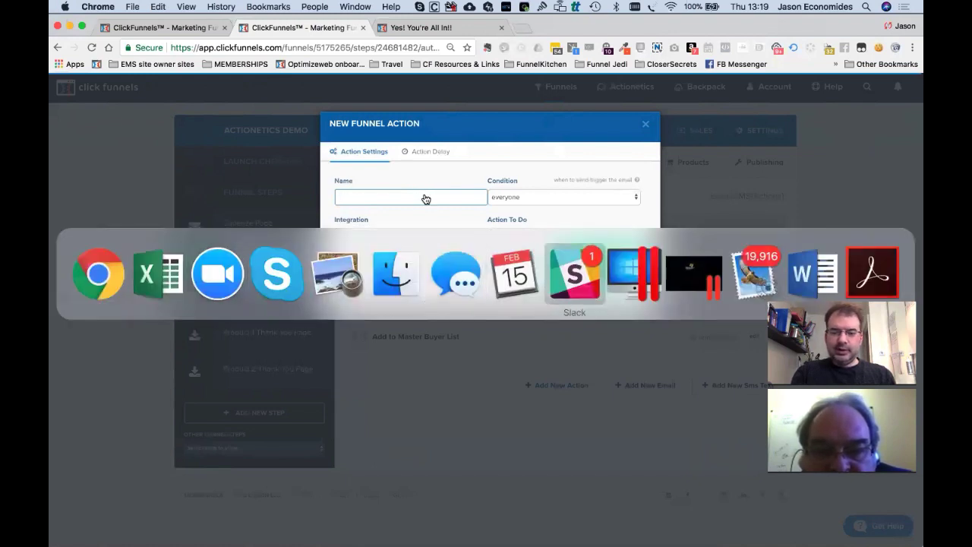
key(super+Tab)
key(super+Tab)
key(super+Tab)
key(super+Tab)
key(super+Tab)
key(super+Tab)
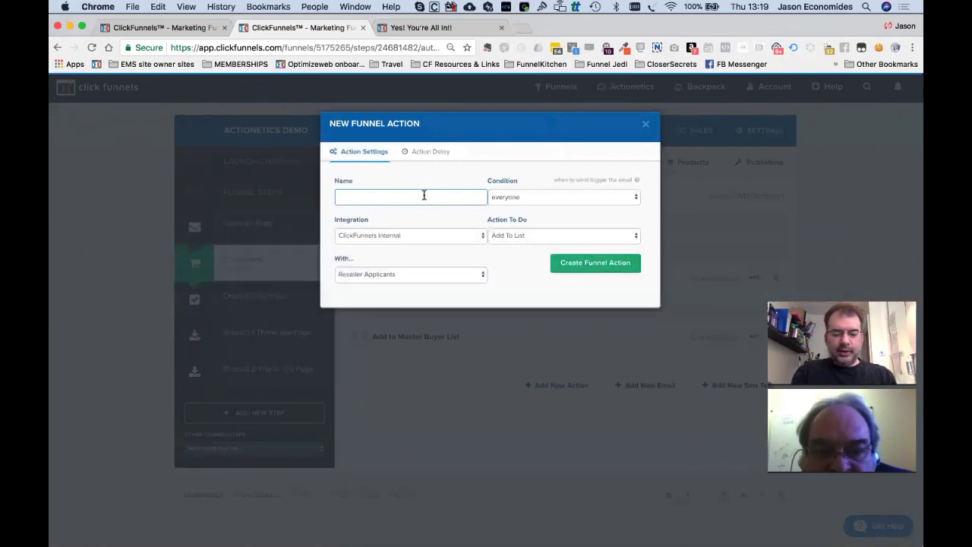
text(Notify )
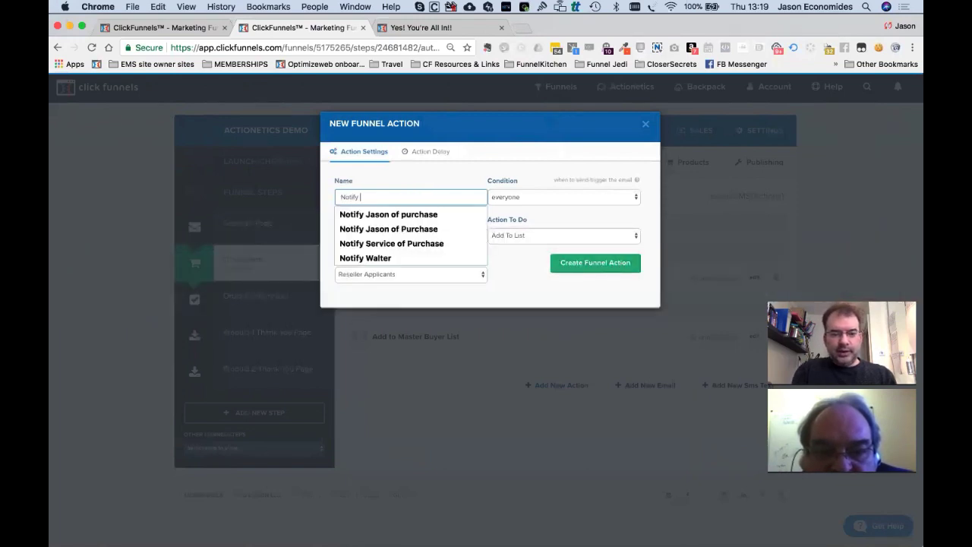
text(Anton of Purchase)
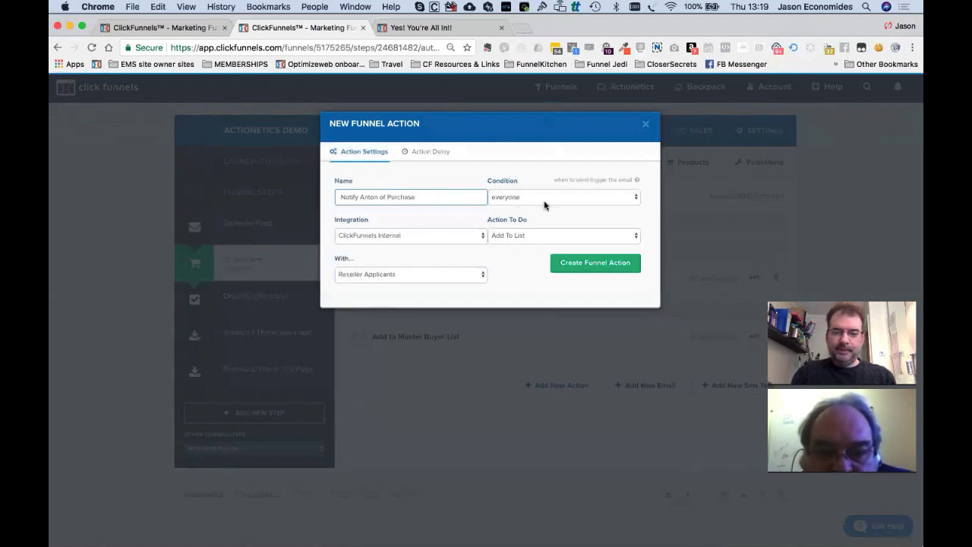
Trigger it on purchase via ClickFunnels Internal, emailing a notification to the owner's address.
click(537, 200)
click(537, 215)
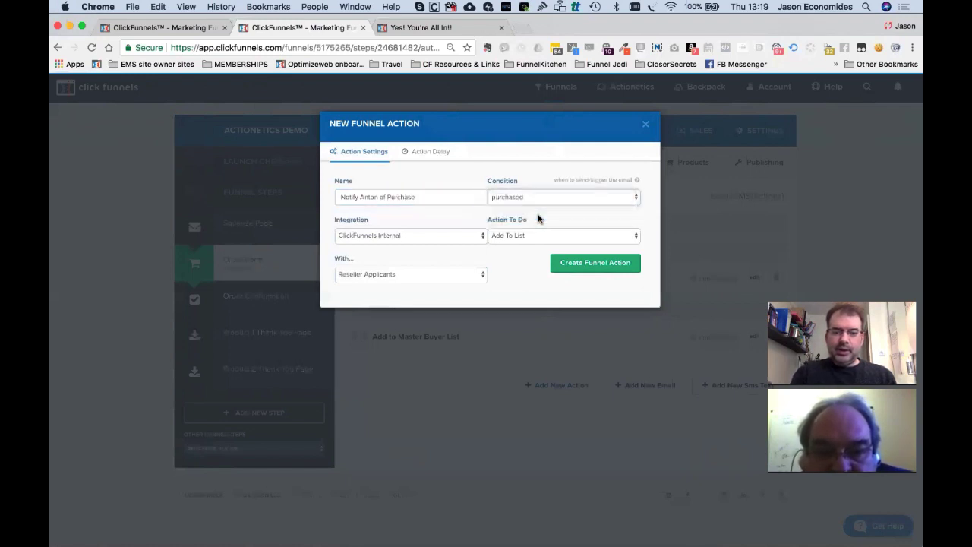
click(415, 235)
click(523, 241)
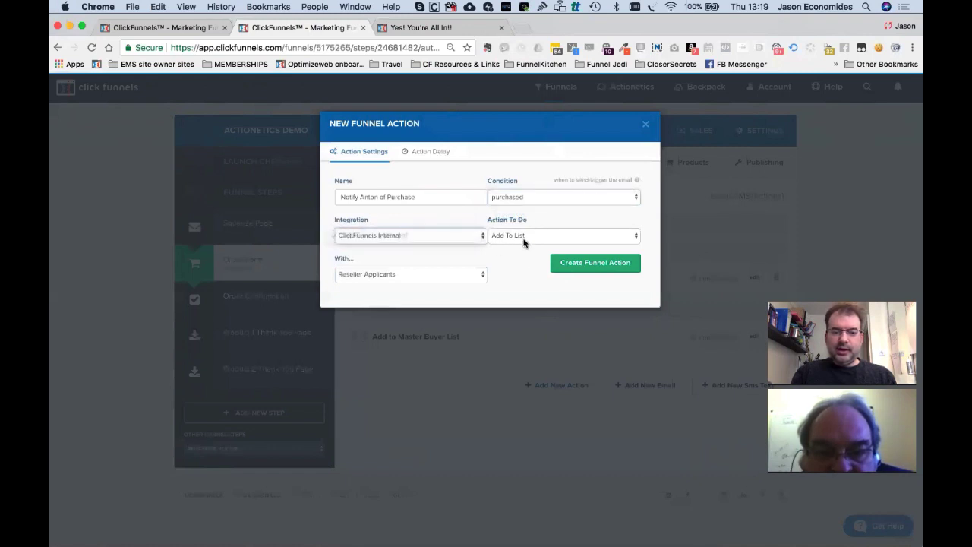
click(518, 241)
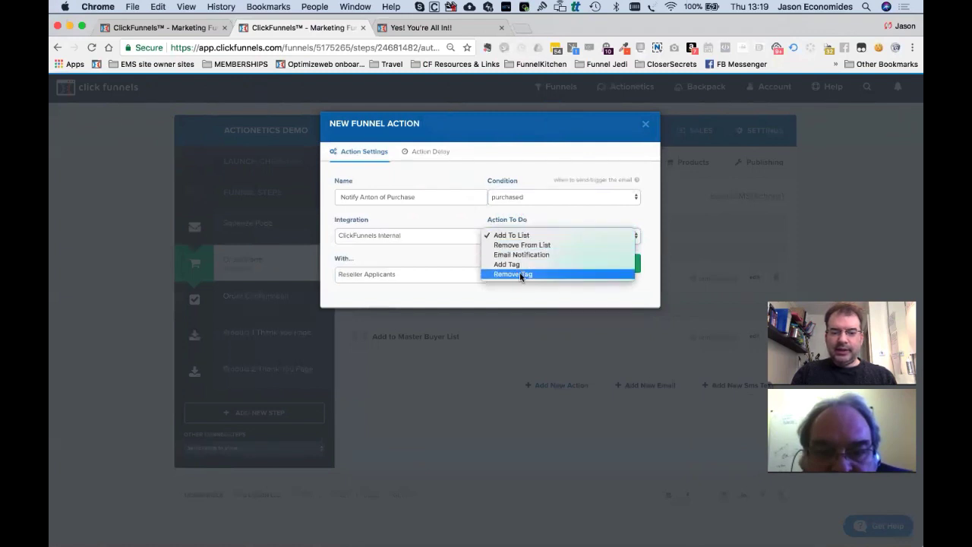
click(527, 256)
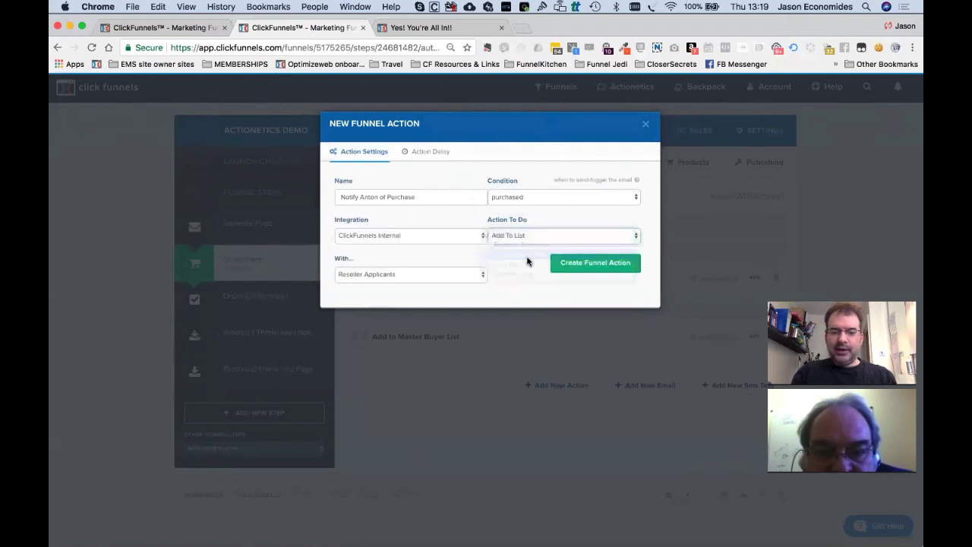
click(436, 266)
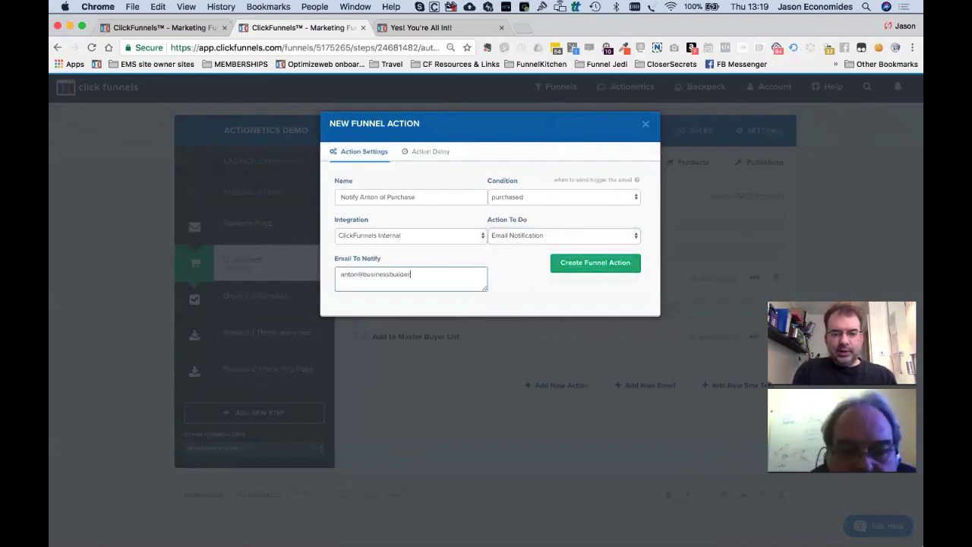
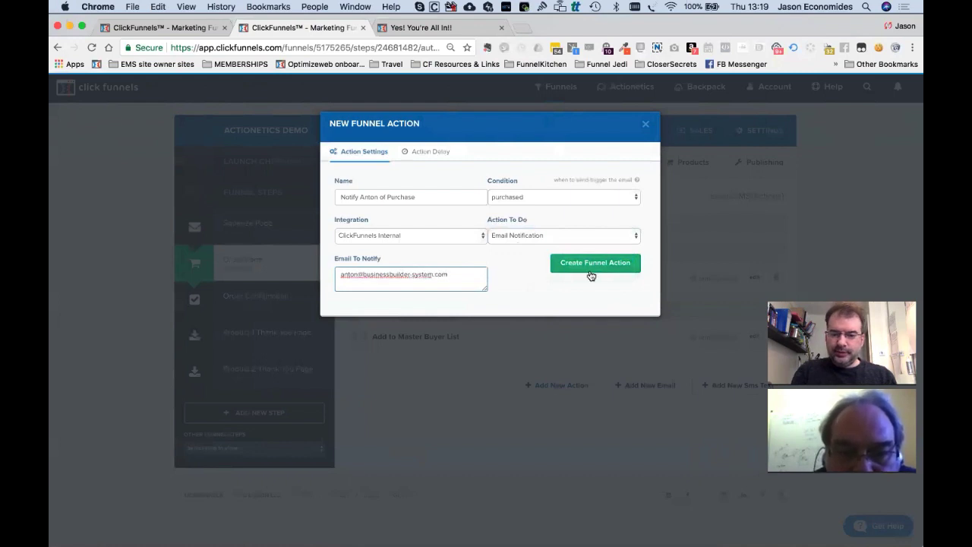
click(597, 263)
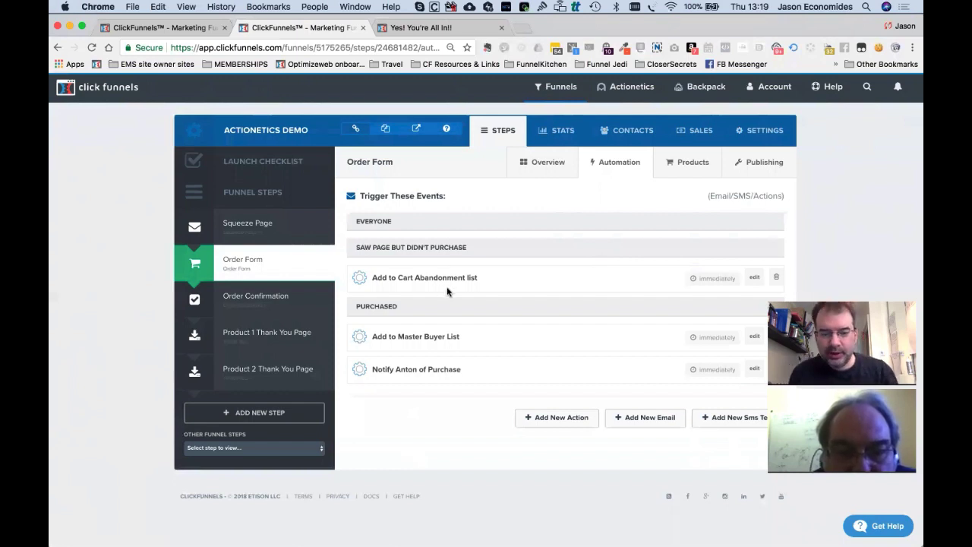
Add a Squeeze Page automation action named 'Notify me of new prospect!'.
click(237, 232)
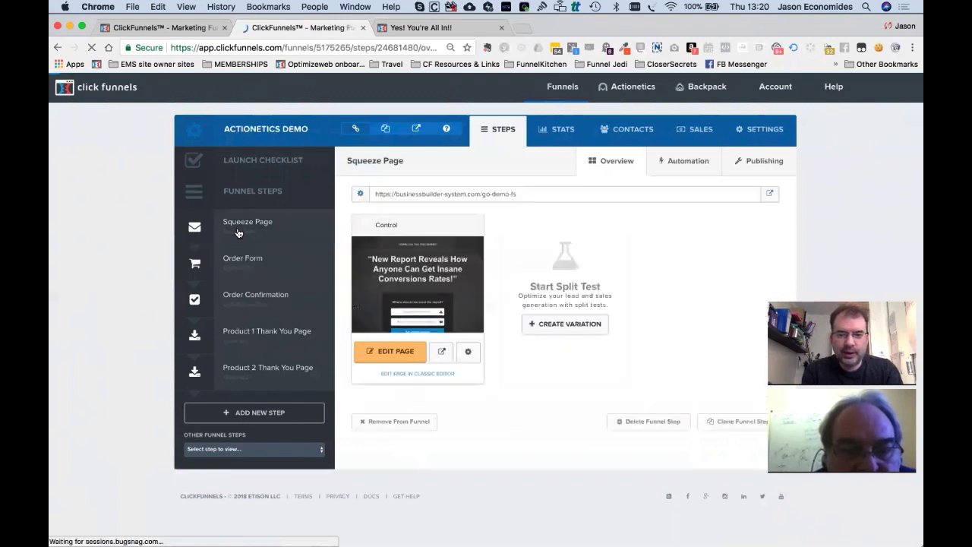
click(685, 161)
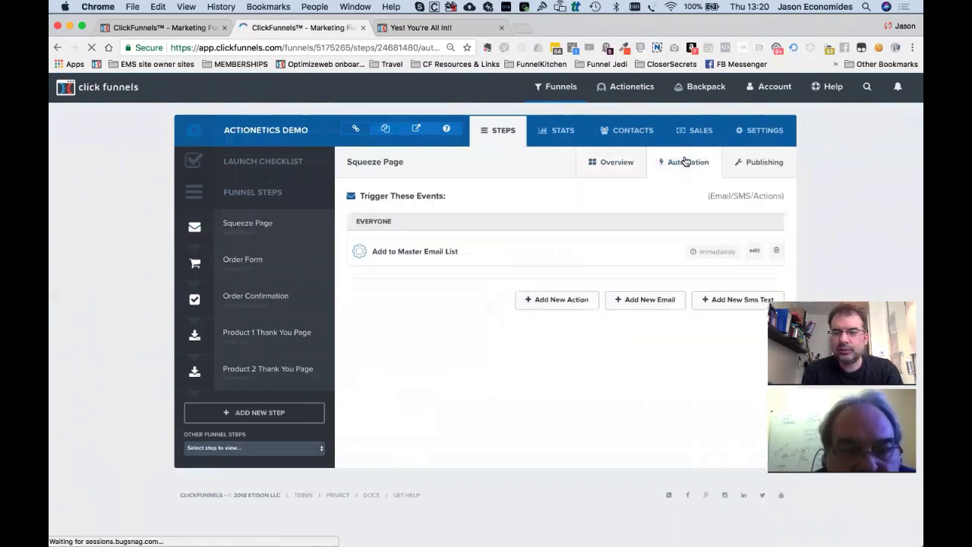
click(579, 301)
click(390, 197)
text(Notify me of)
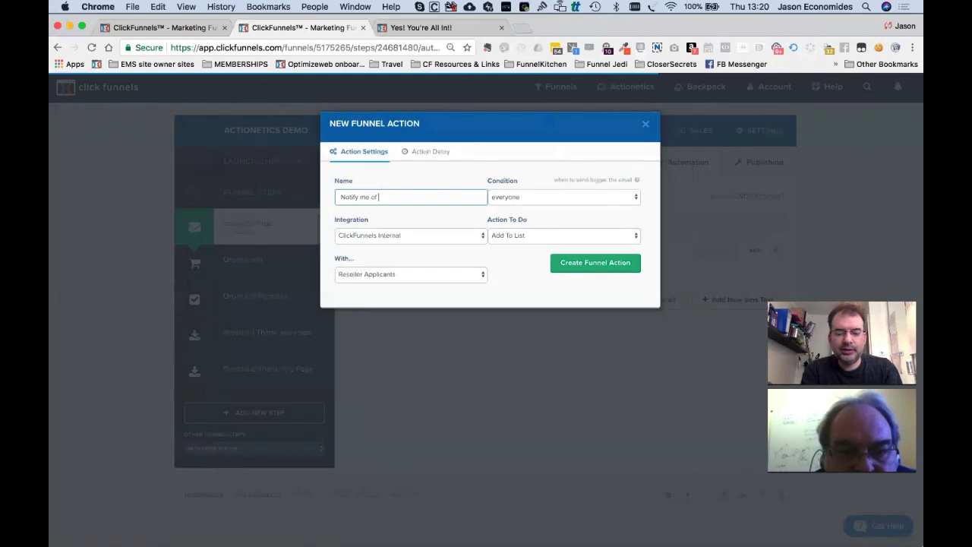
text(ospect!)
Trigger it for everyone via ClickFunnels Internal, sending an Email Notification to the owner's address.
click(522, 197)
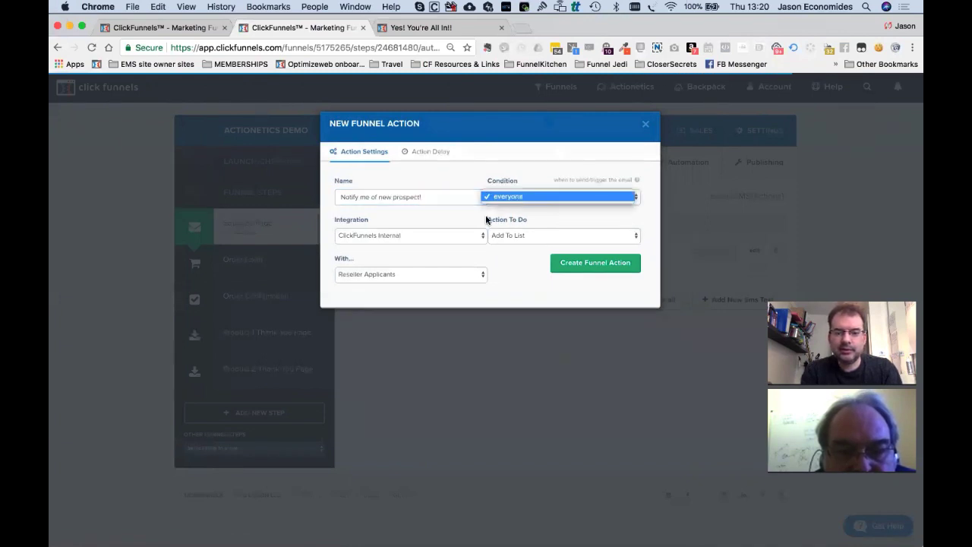
click(448, 238)
click(448, 238)
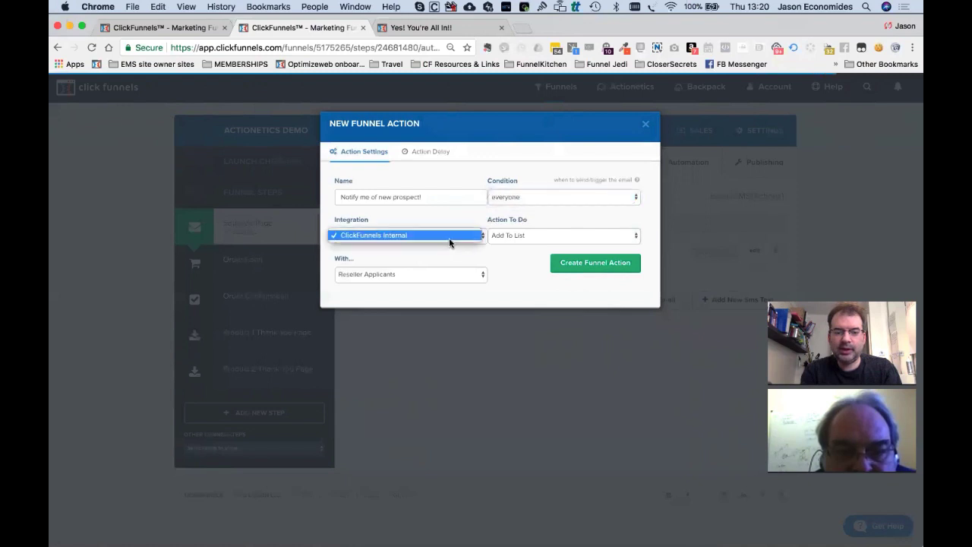
click(522, 238)
click(522, 237)
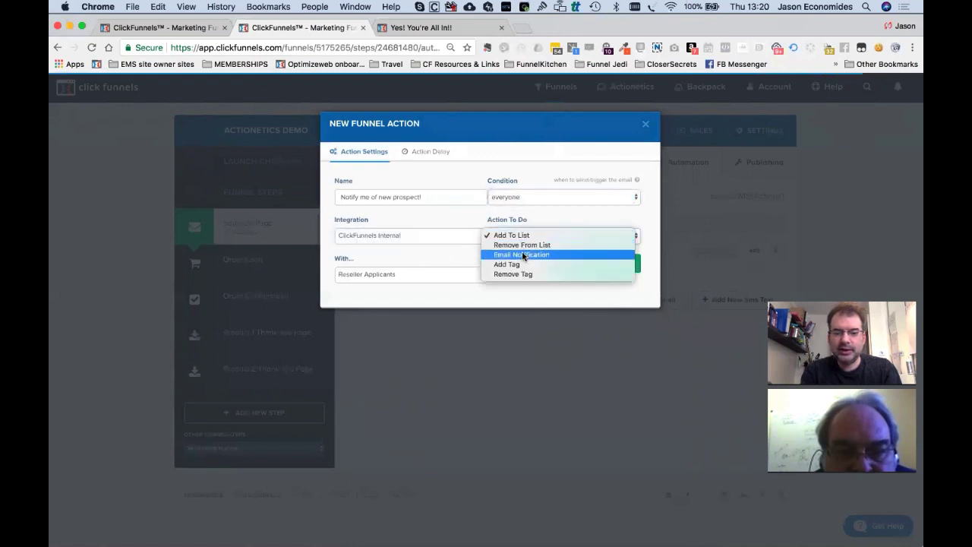
key(Escape)
click(427, 274)
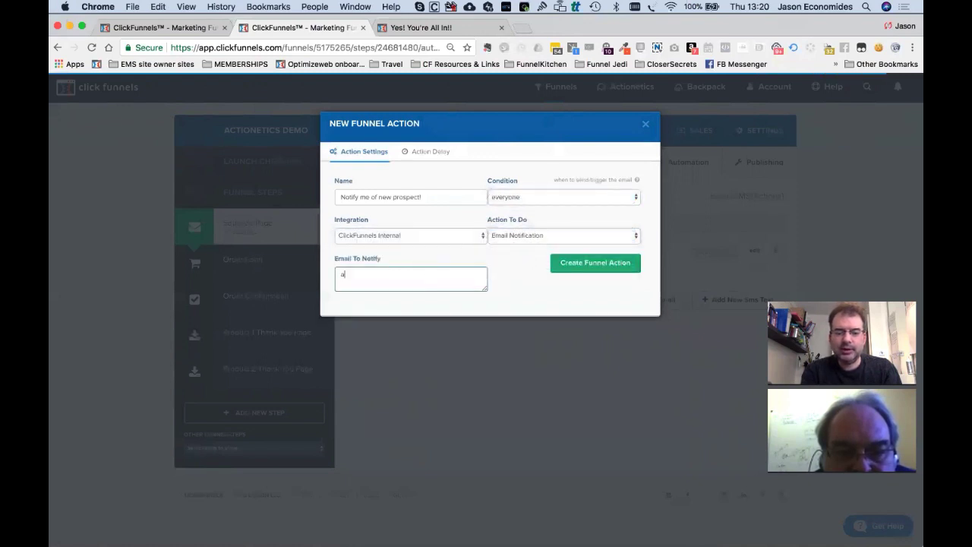
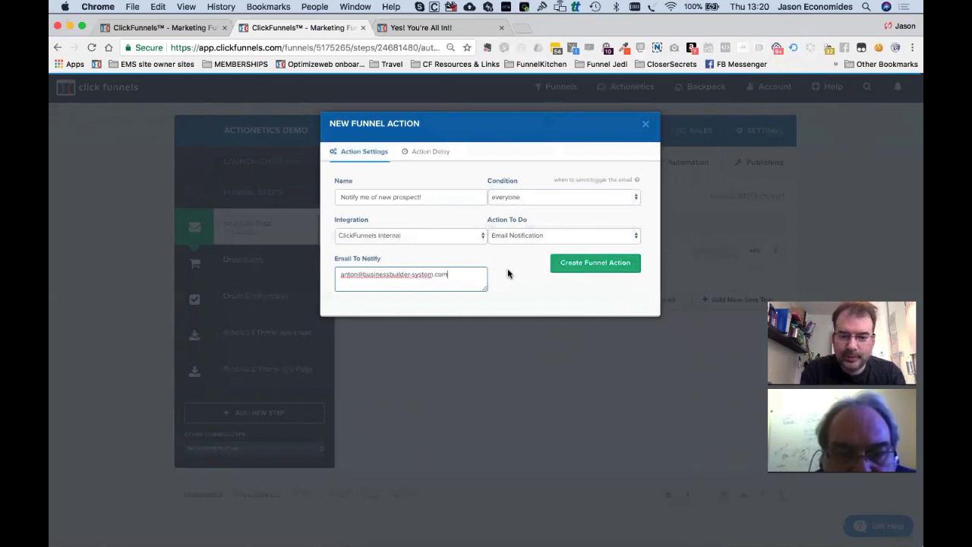
click(587, 265)
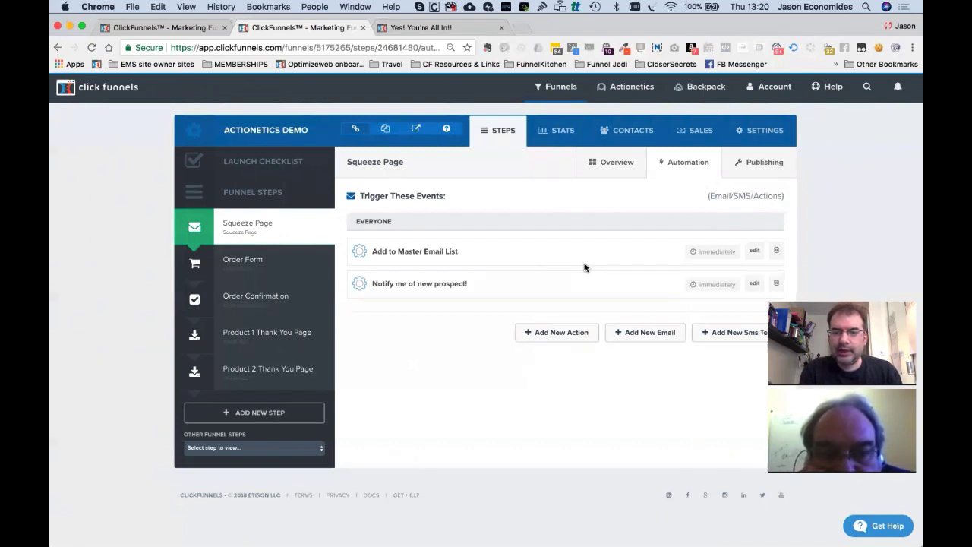
Check the funnel's Contacts tab (no contacts in the last 30 days), then return to the Squeeze Page step.
mouse_move(623, 84)
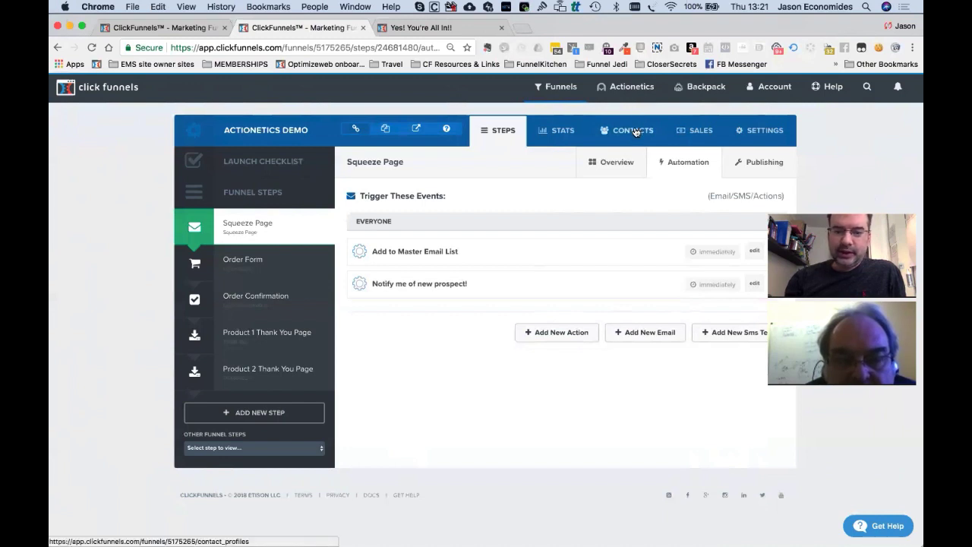
click(635, 132)
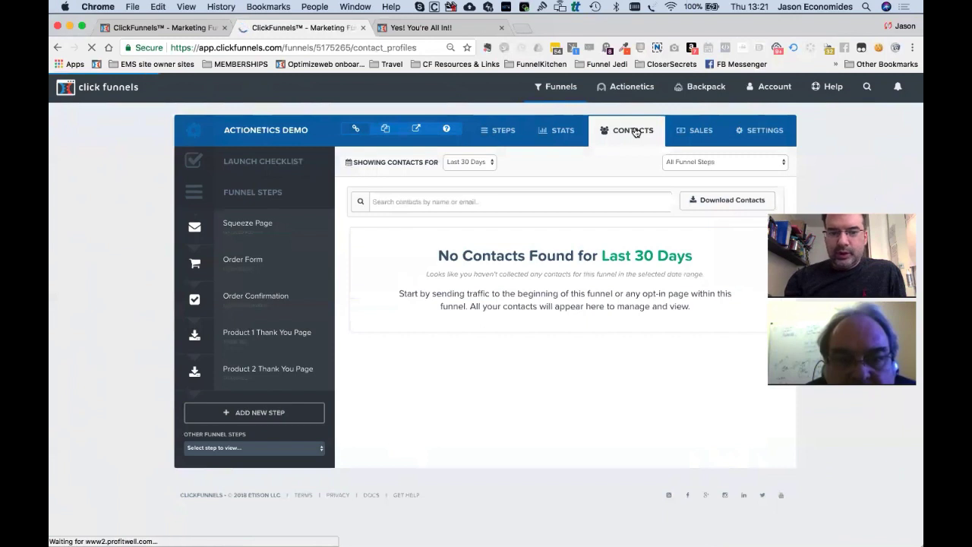
click(505, 131)
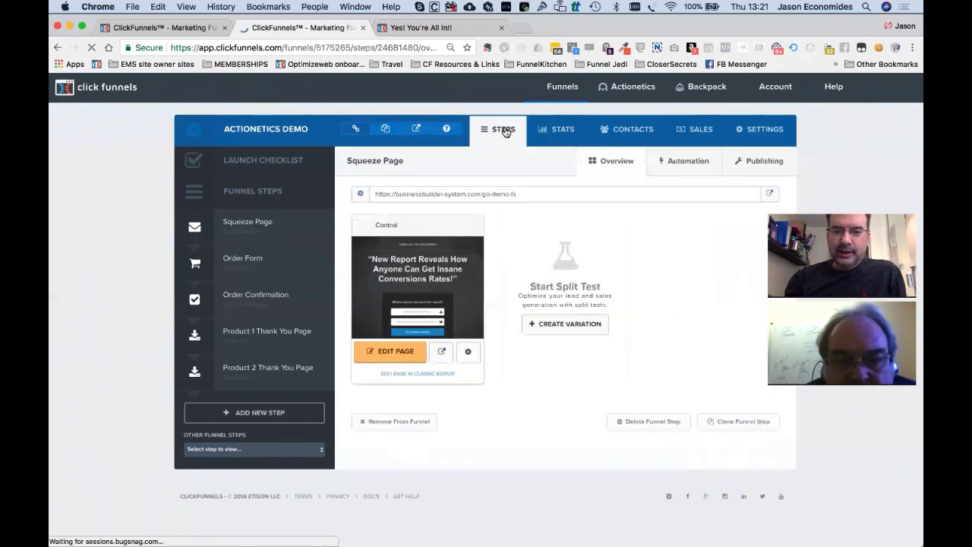
Submit a test opt-in with the prospect's name and email on the live squeeze page, then return to ClickFunnels.
click(440, 357)
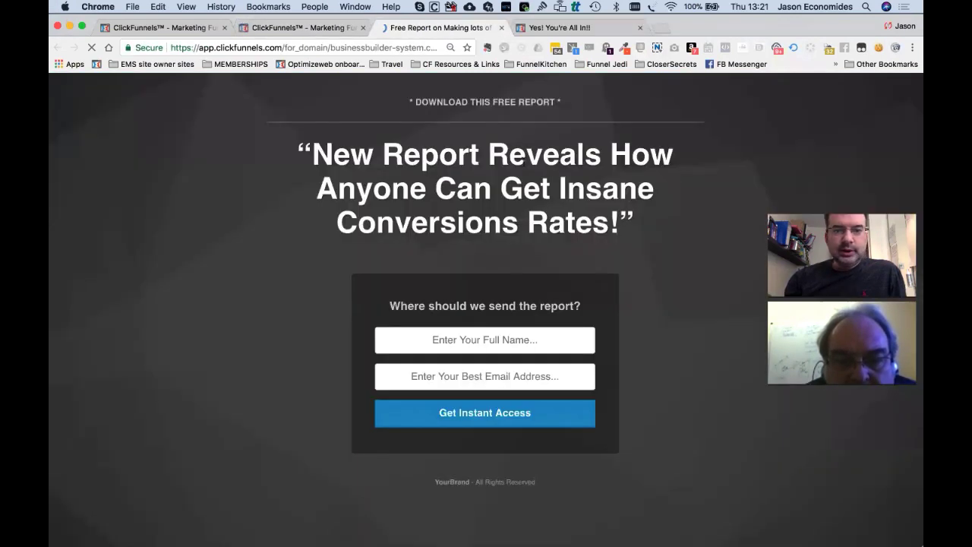
click(488, 334)
text(Jason)
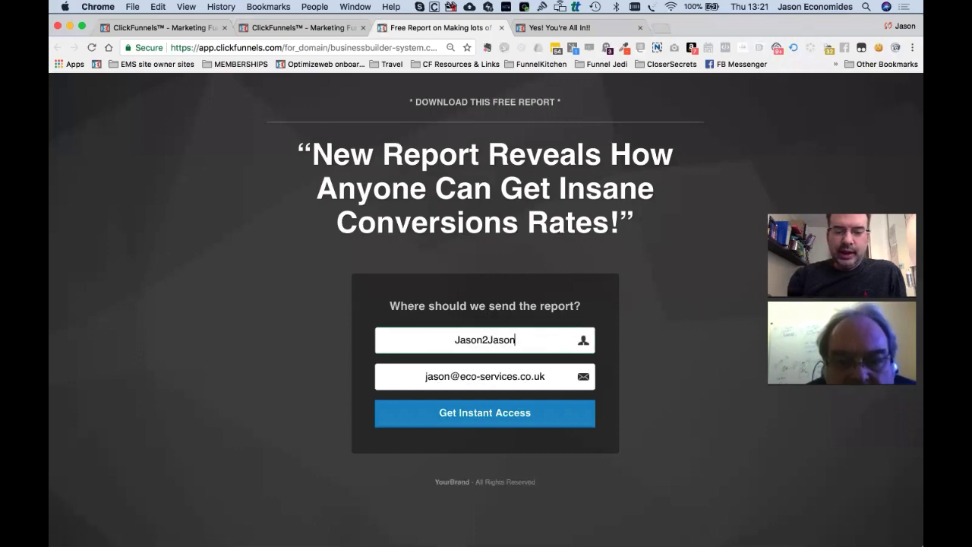
text(aJ)
key(super+a)
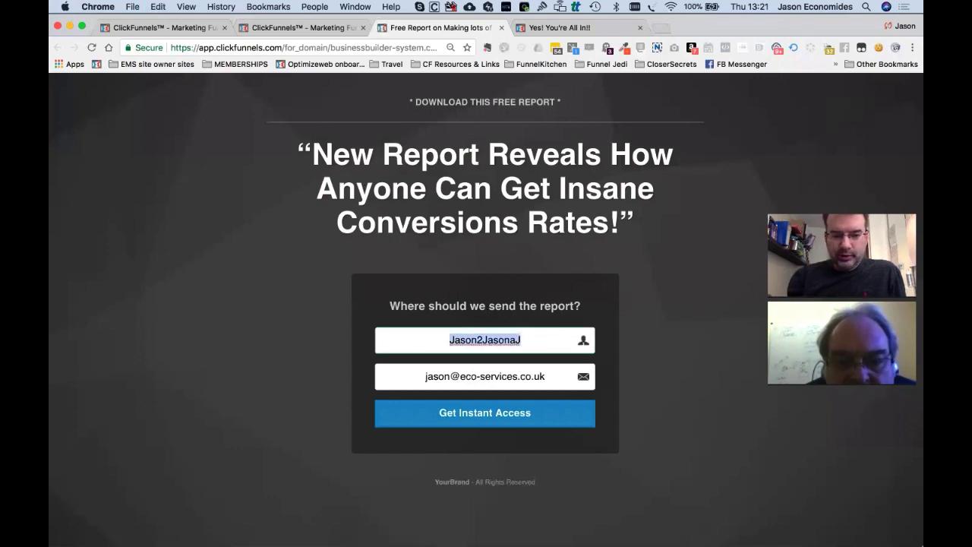
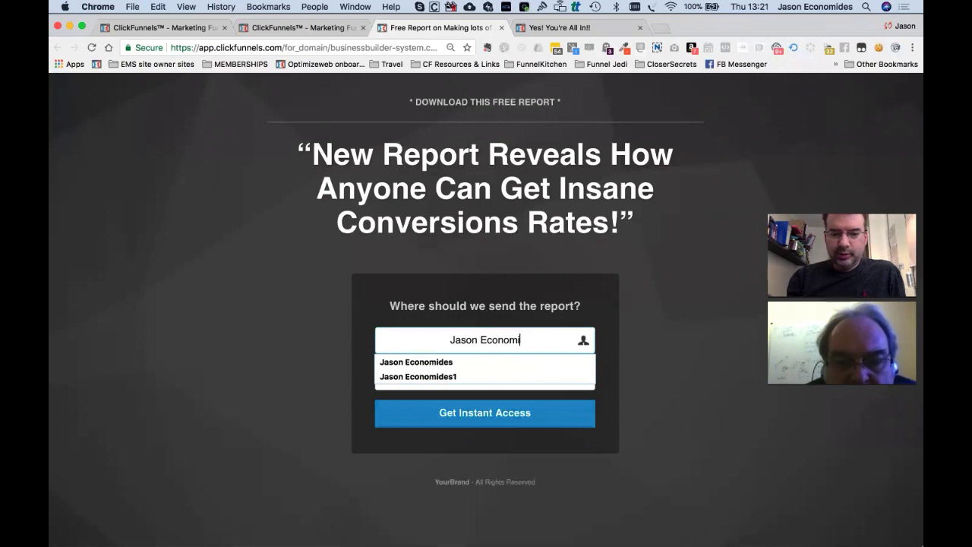
key(Down)
key(Tab)
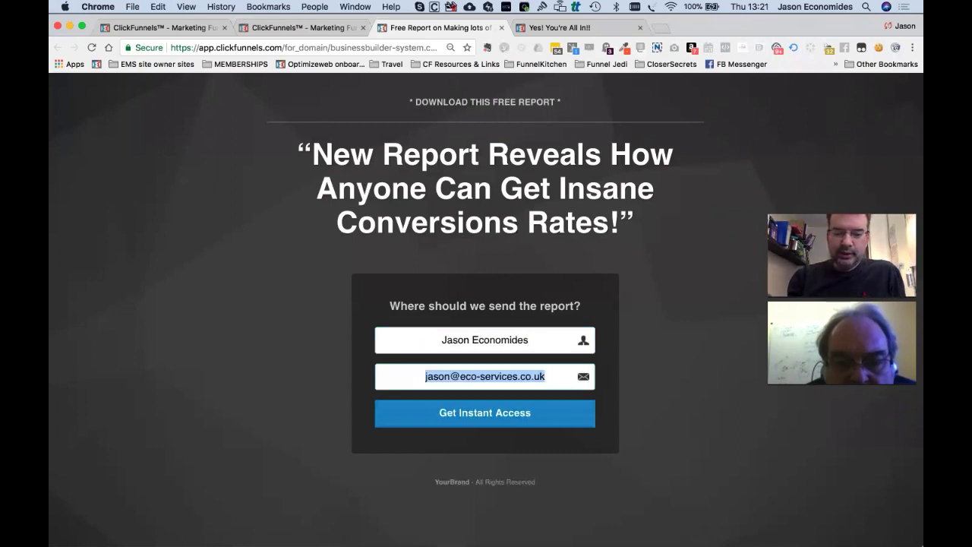
click(458, 424)
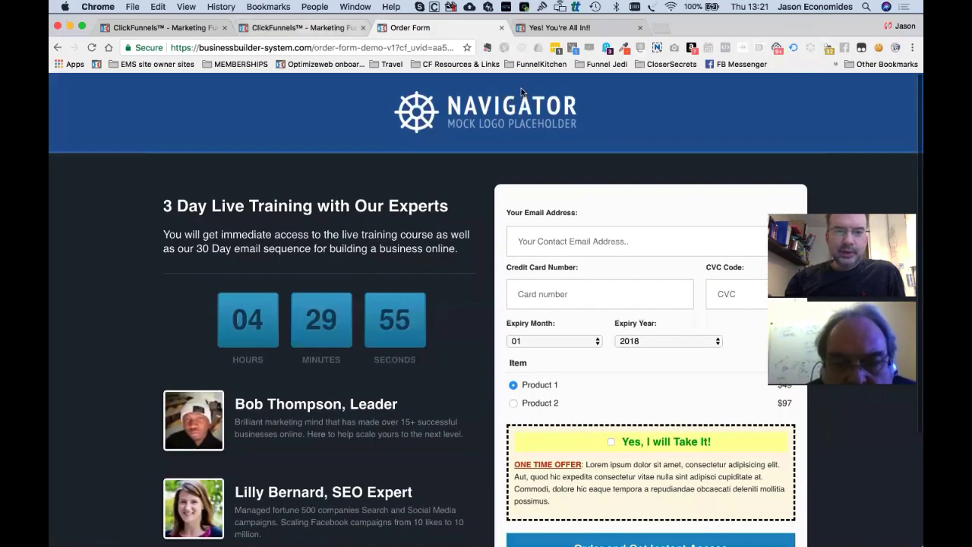
click(303, 31)
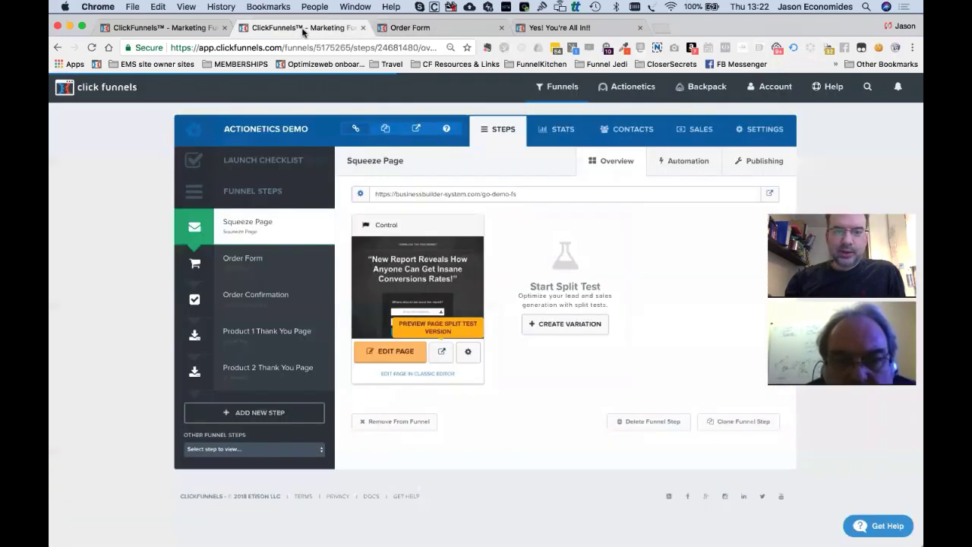
Turn on Stripe Test Mode in the ACTIONETICS DEMO funnel settings and save them.
click(765, 128)
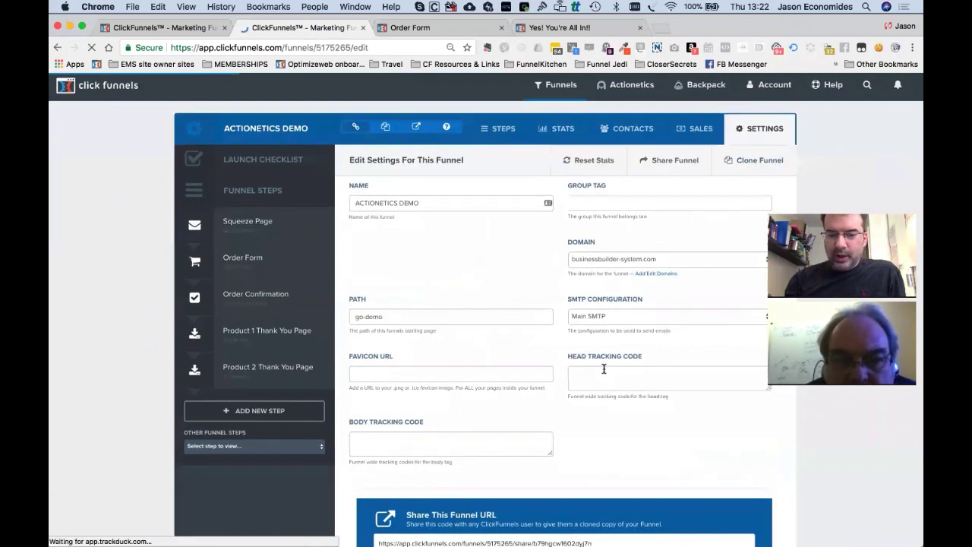
scroll(604, 374, down, 10)
click(470, 212)
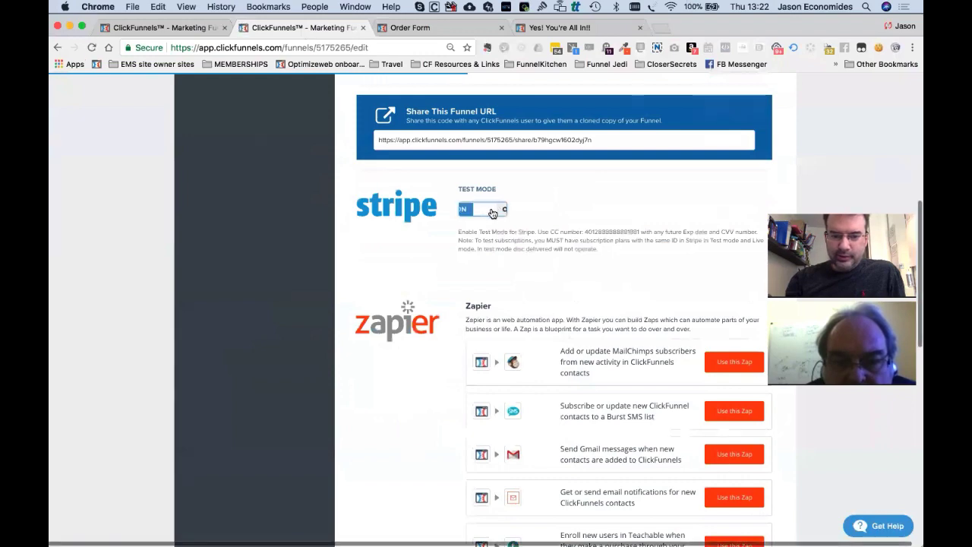
scroll(535, 282, down, 10)
click(685, 468)
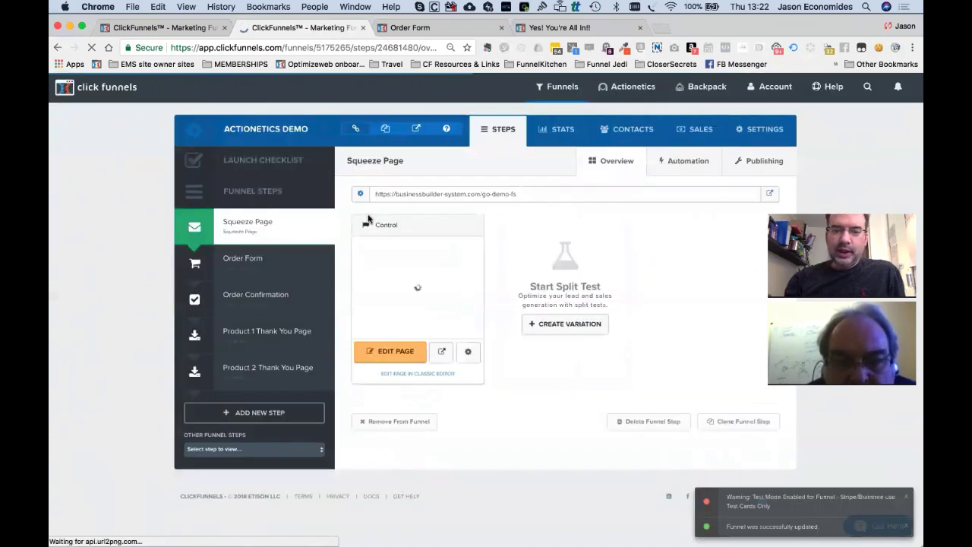
Open the test opt-in's contact profile (Action Score 45) from the funnel's Contacts list.
click(634, 131)
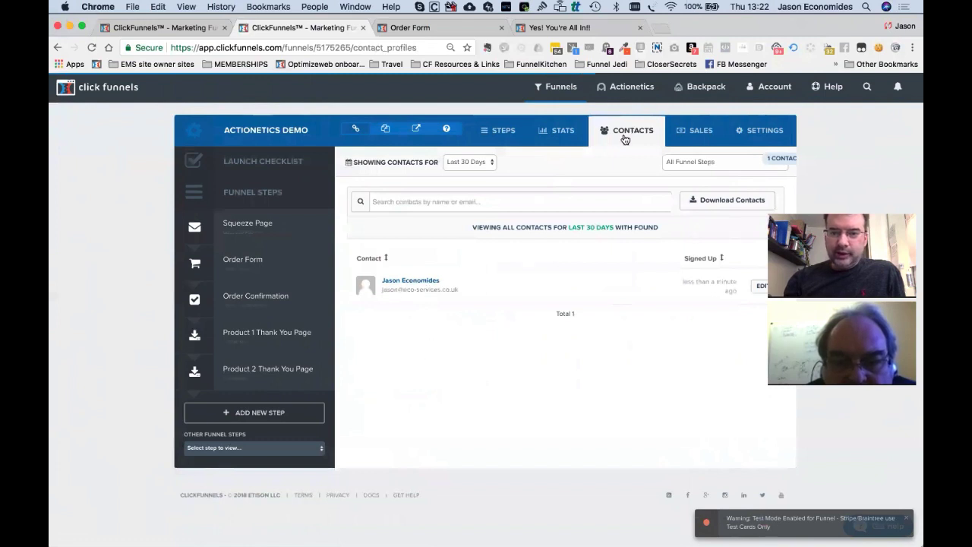
mouse_move(633, 100)
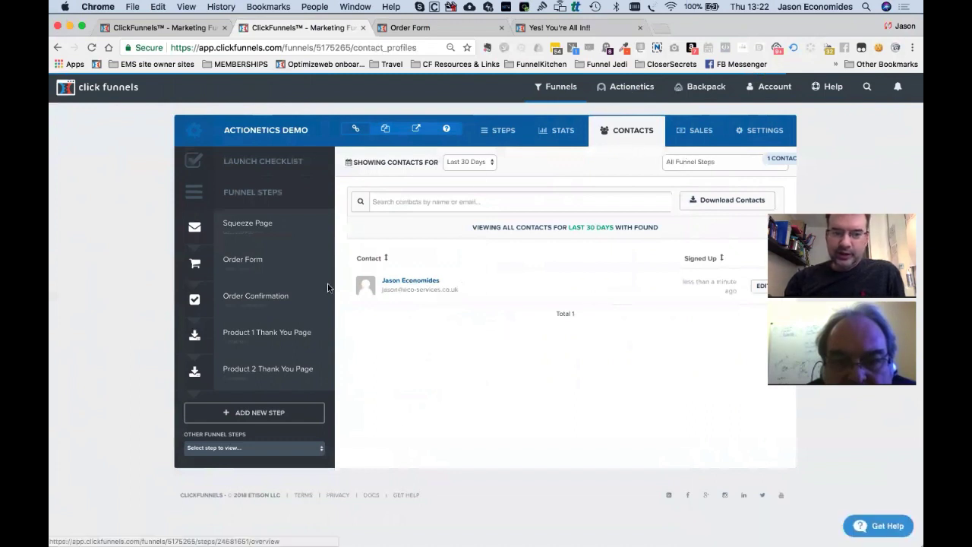
click(417, 285)
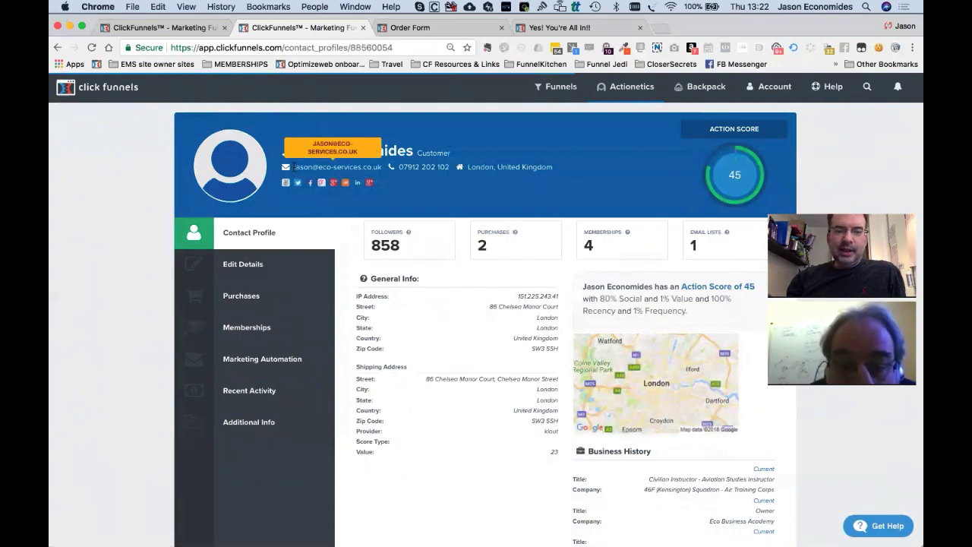
drag(295, 166, 377, 168)
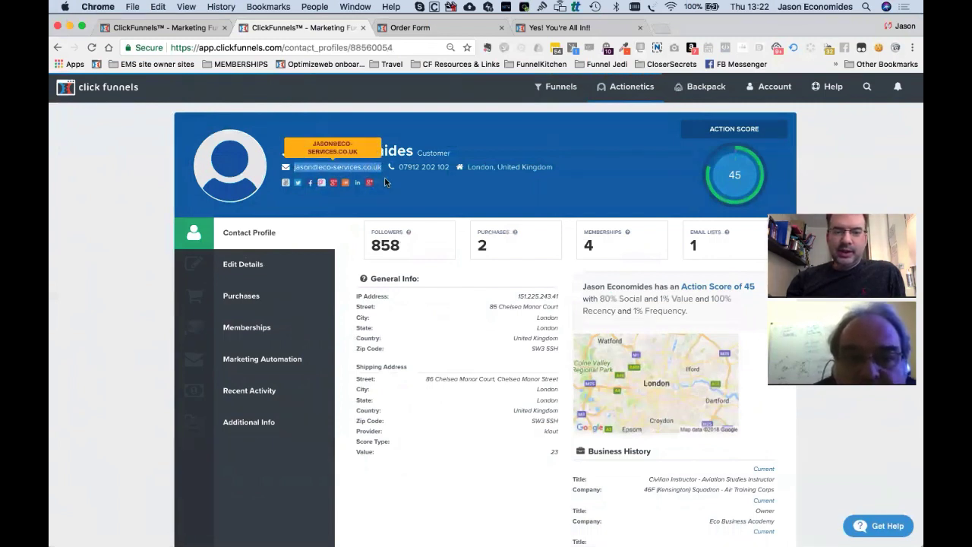
click(391, 189)
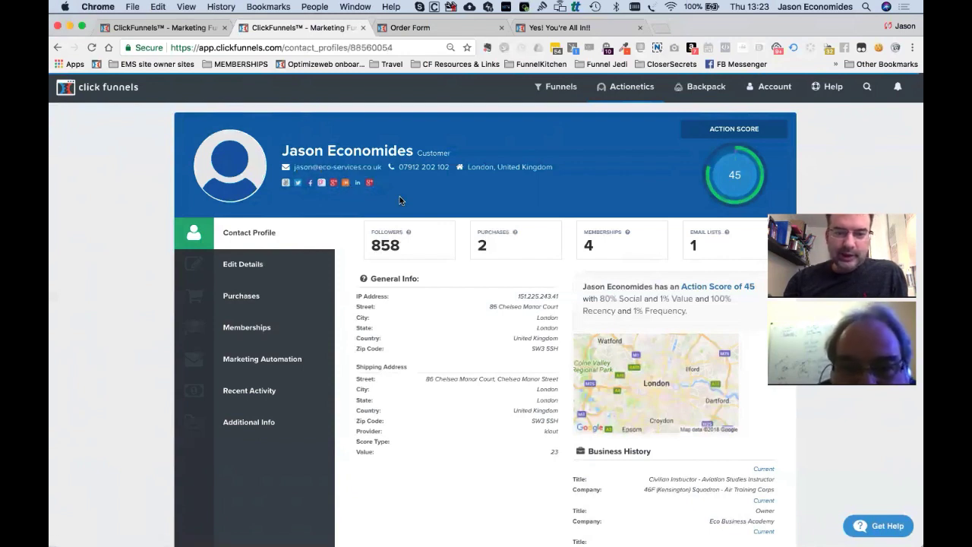
double_click(387, 246)
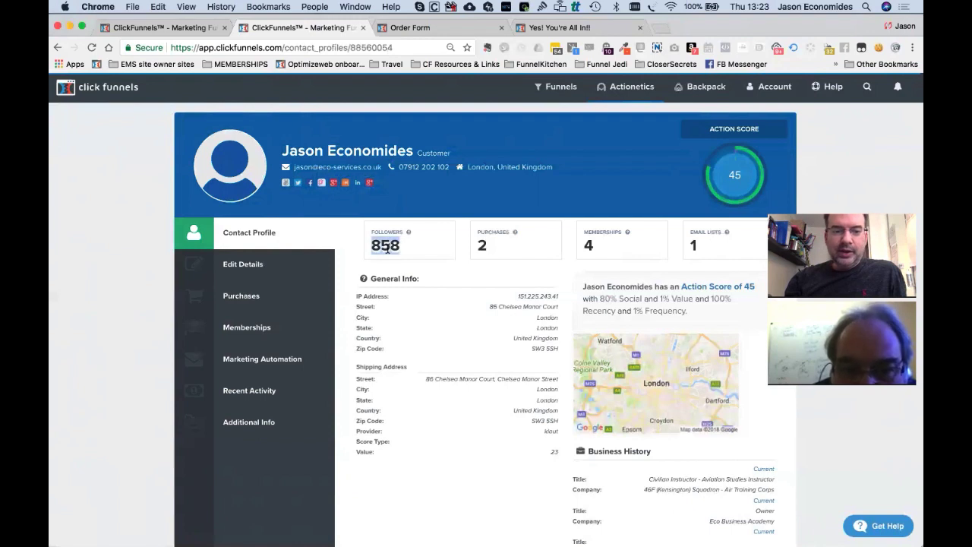
click(438, 202)
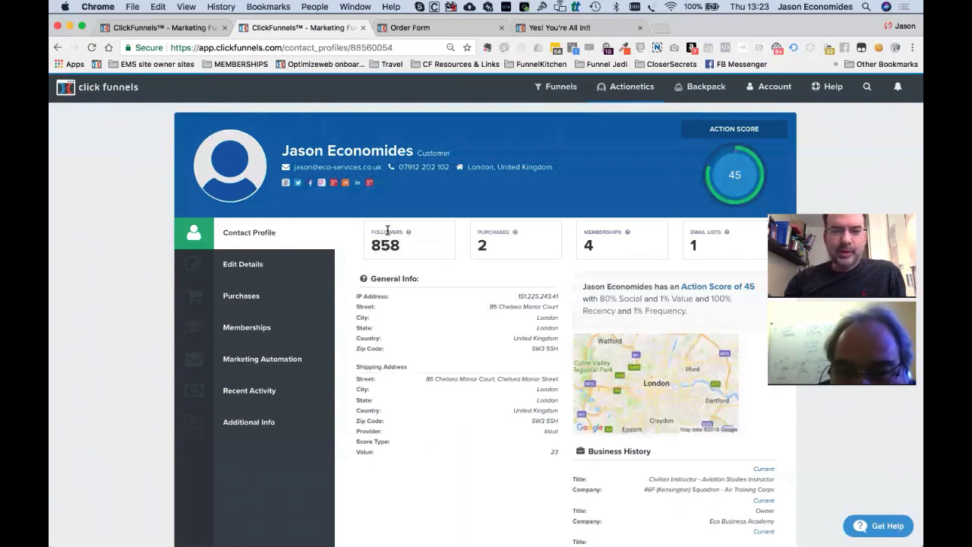
scroll(387, 244, down, 1)
mouse_move(410, 207)
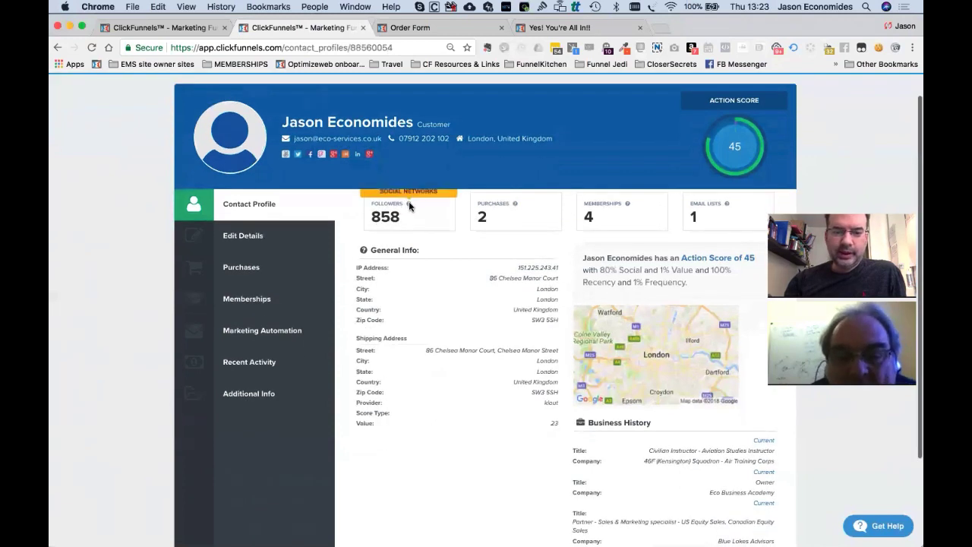
scroll(491, 212, down, 1)
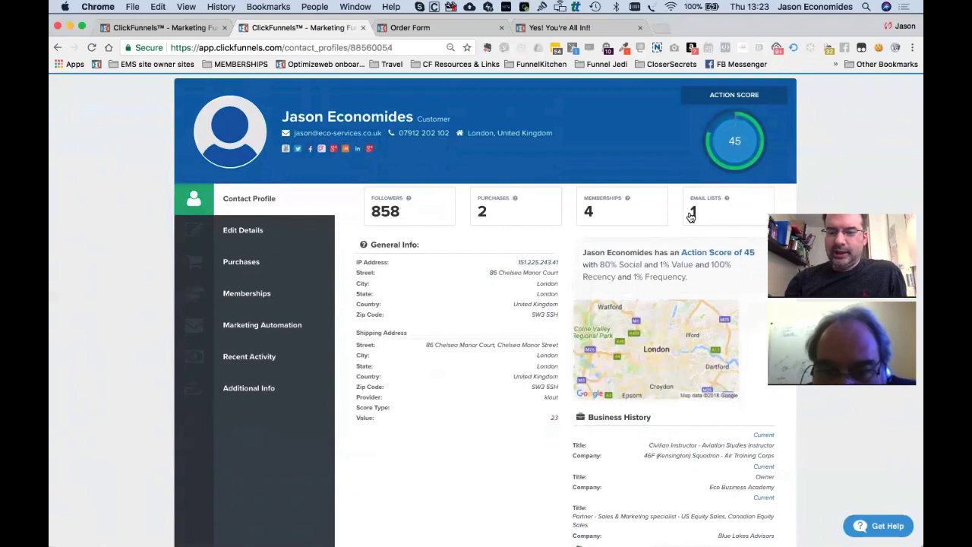
scroll(492, 343, down, 2)
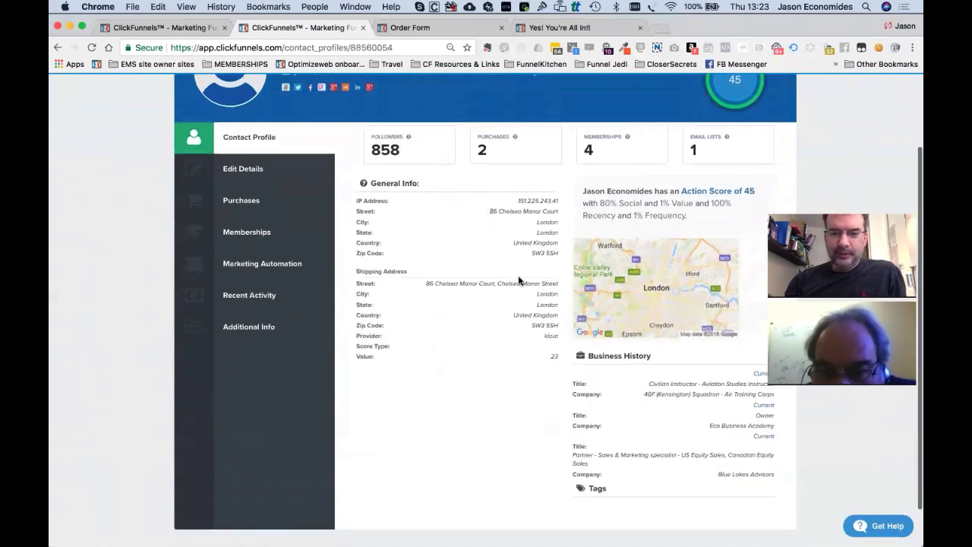
scroll(531, 284, down, 1)
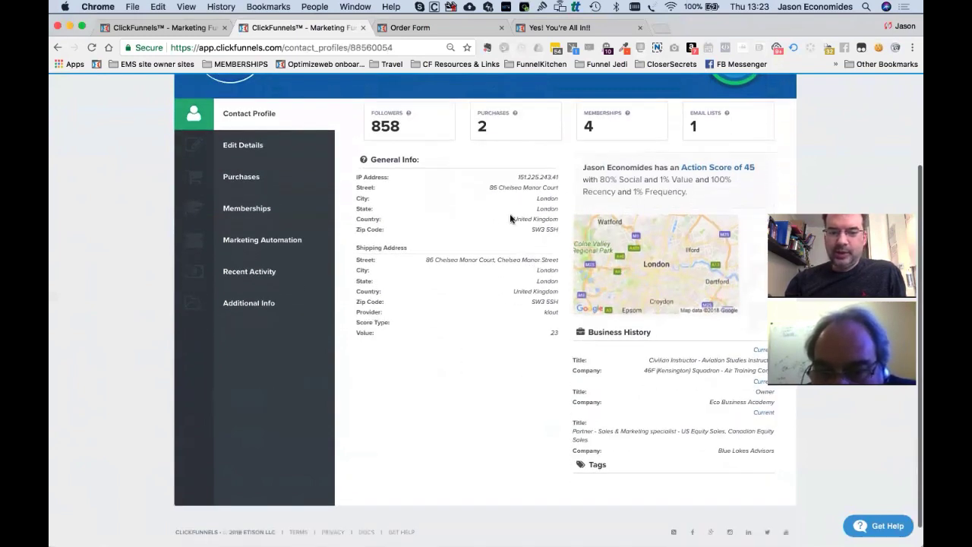
scroll(582, 307, down, 1)
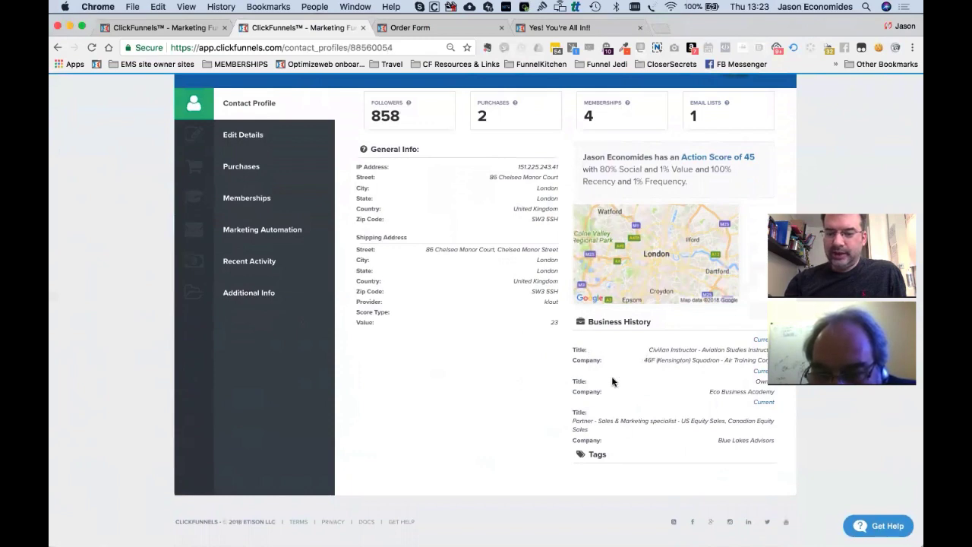
scroll(613, 381, up, 5)
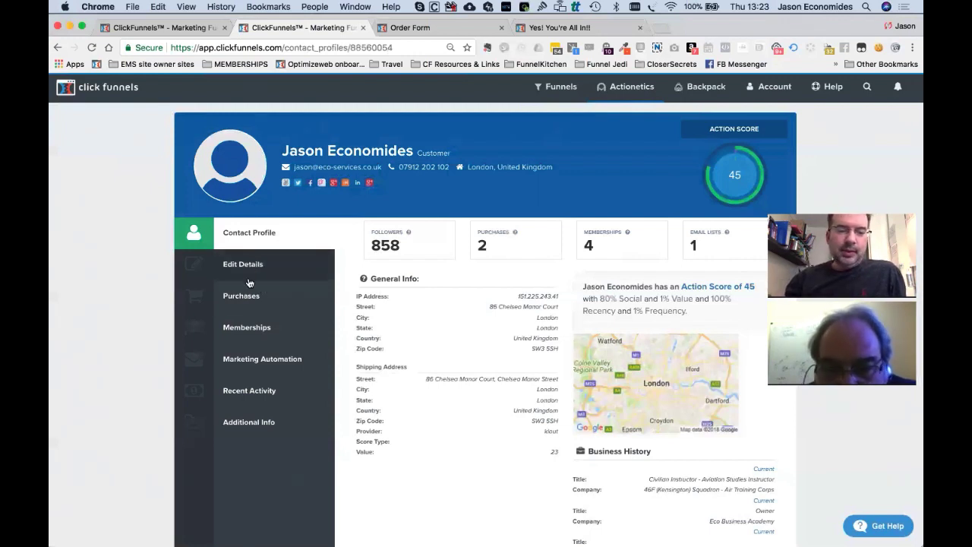
click(249, 275)
Review the contact's purchases and product-access options without adding any, then view their empty Memberships.
scroll(512, 327, down, 3)
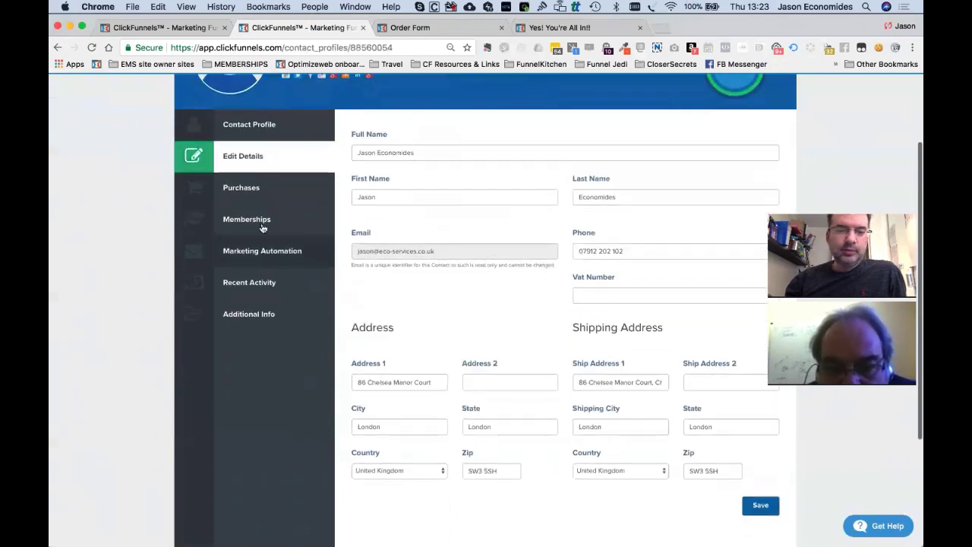
click(250, 201)
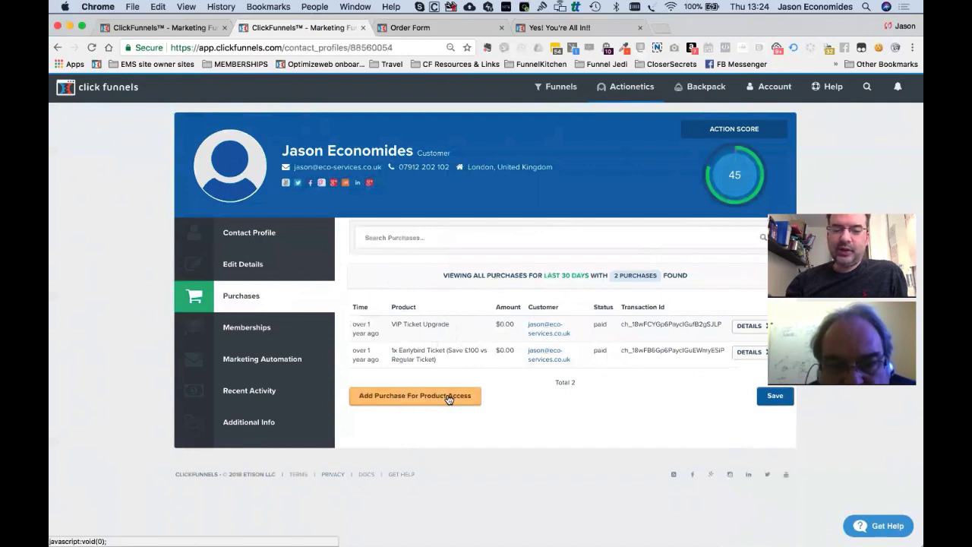
double_click(395, 396)
scroll(394, 402, down, 3)
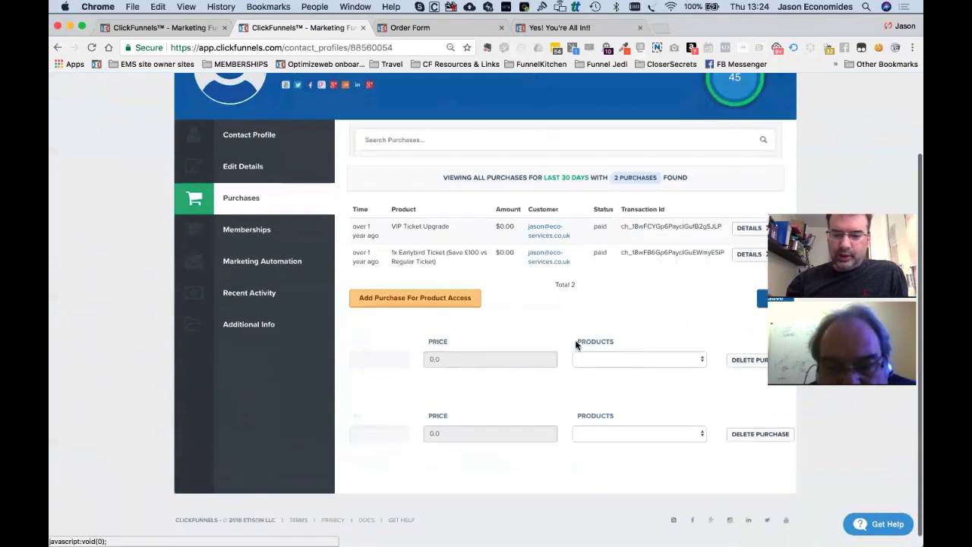
click(631, 359)
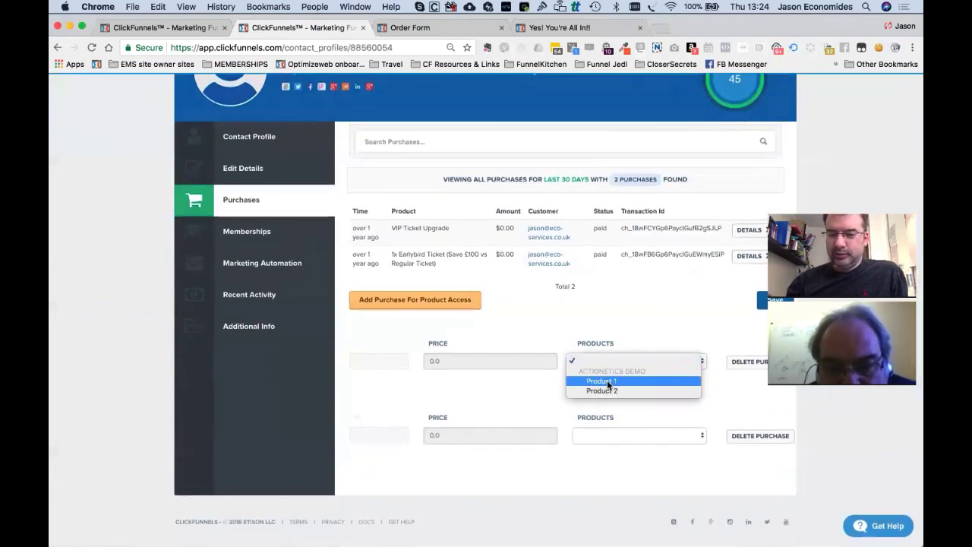
click(657, 312)
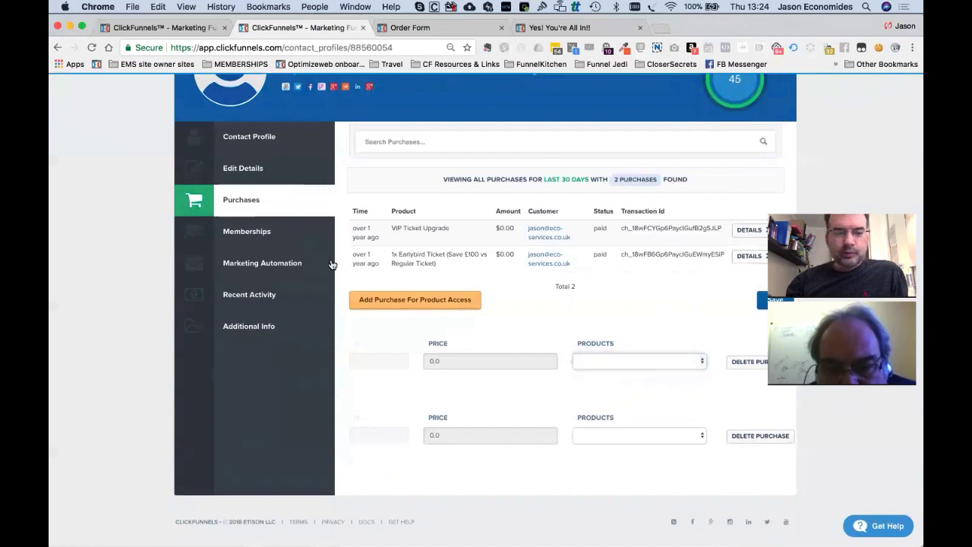
click(257, 239)
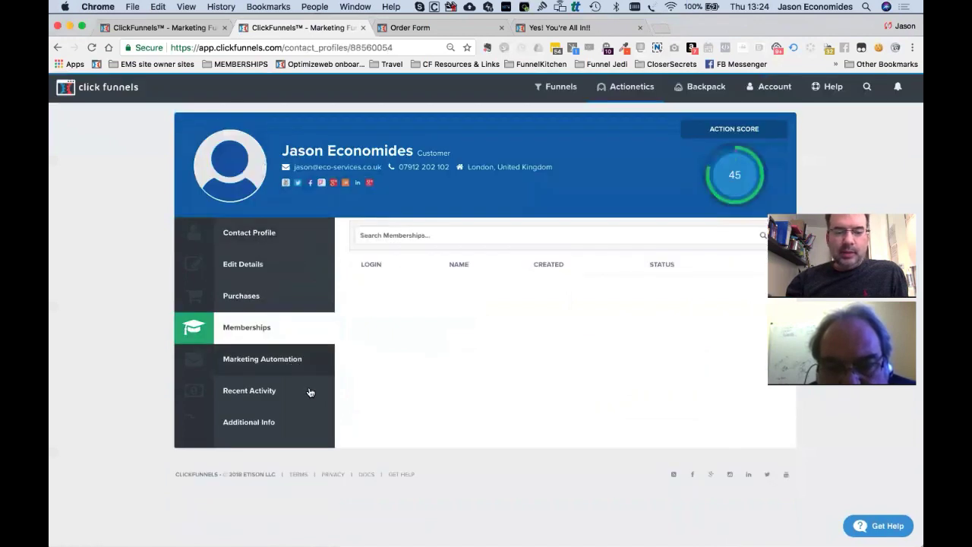
Add MASTER EMAIL LIST (DEMO) to the contact's subscribed lists beside NURTURE LIST (DEMO), then view Recent Activity.
click(260, 372)
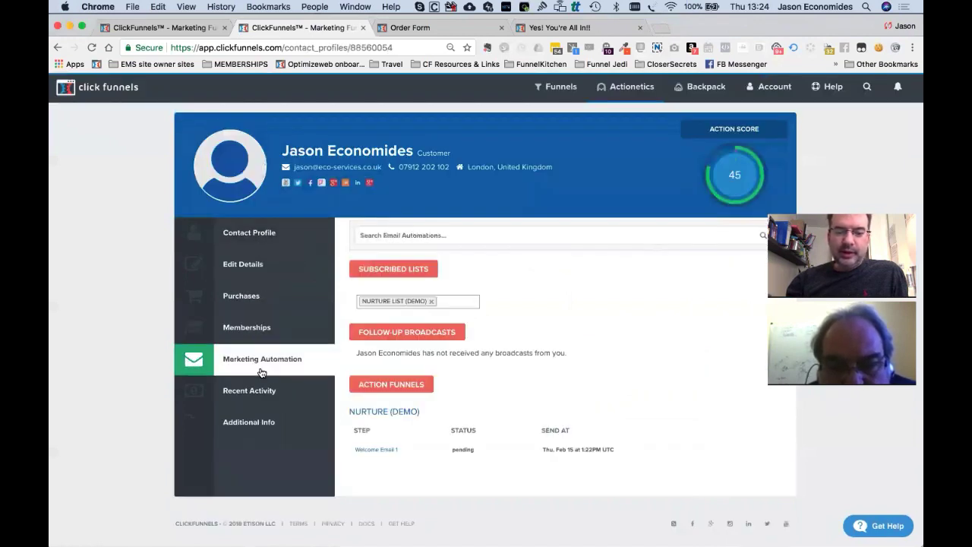
scroll(531, 379, down, 1)
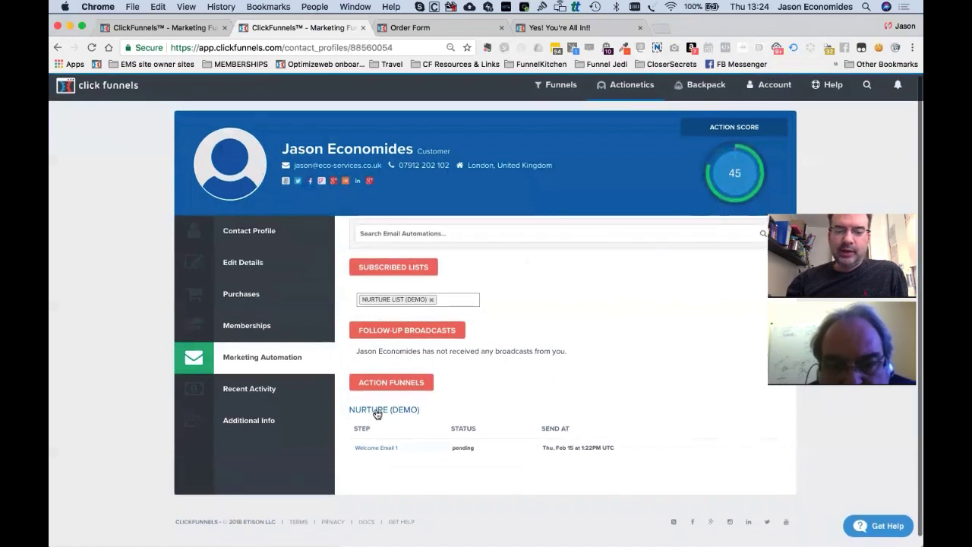
click(458, 301)
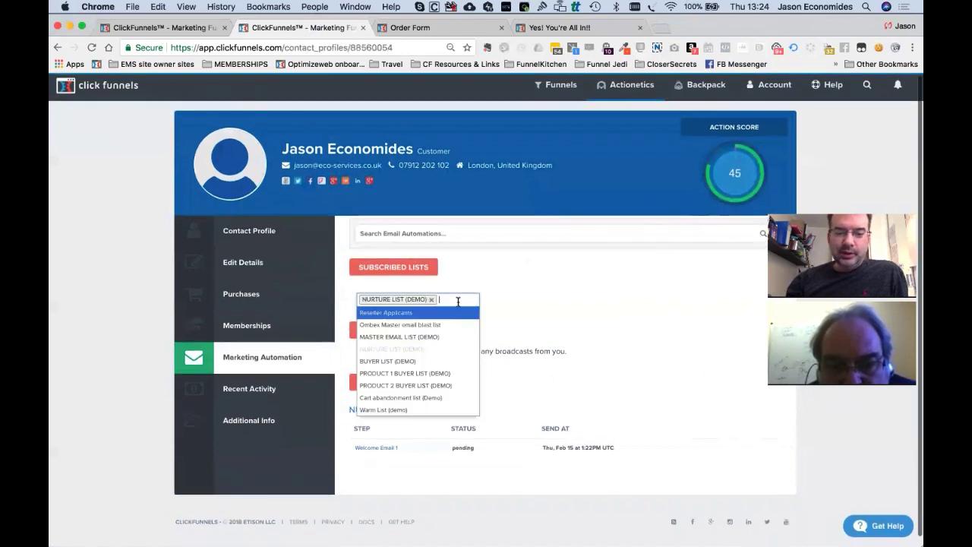
click(575, 324)
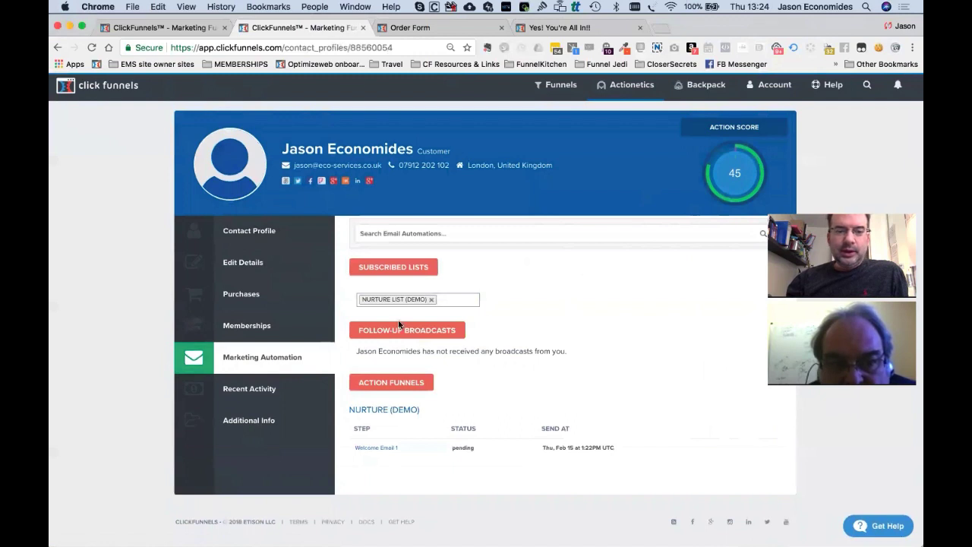
click(458, 304)
click(507, 311)
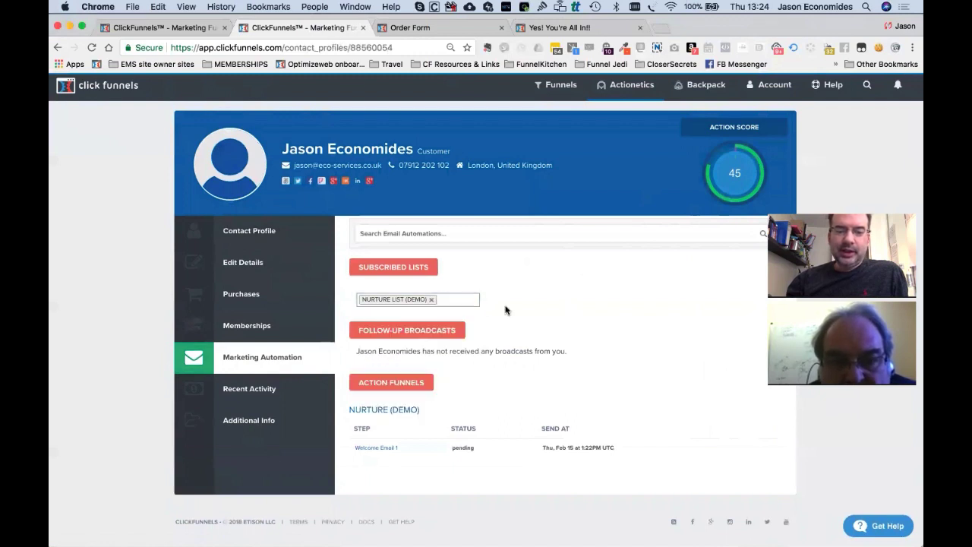
click(453, 301)
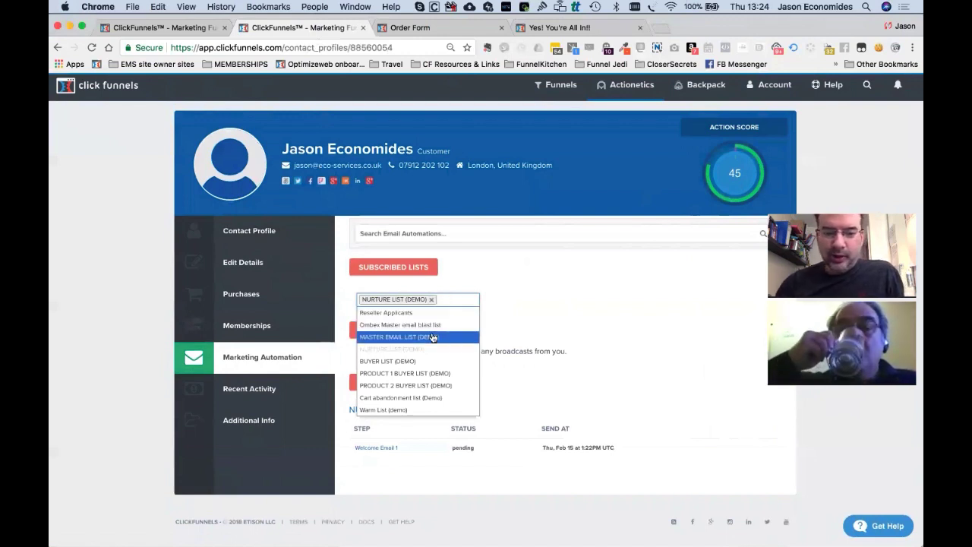
click(545, 313)
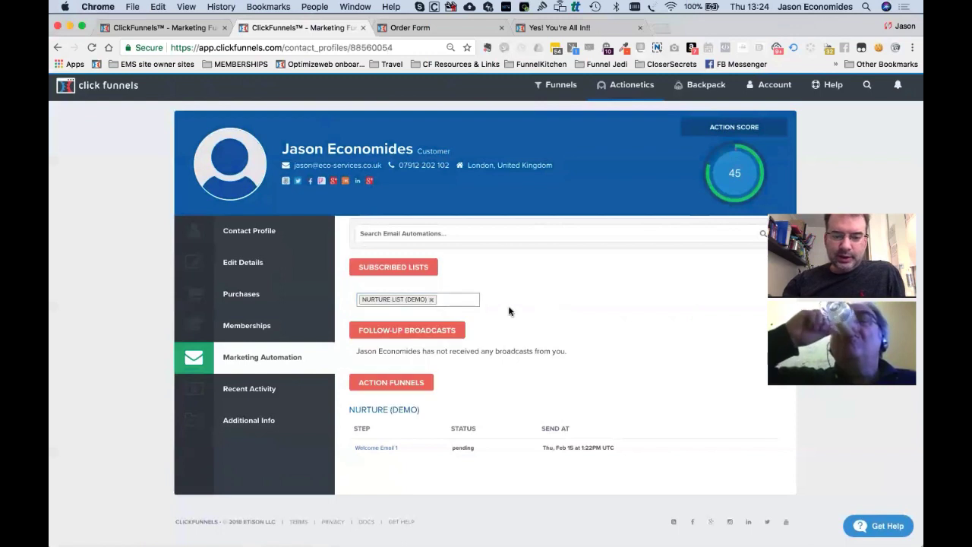
click(459, 294)
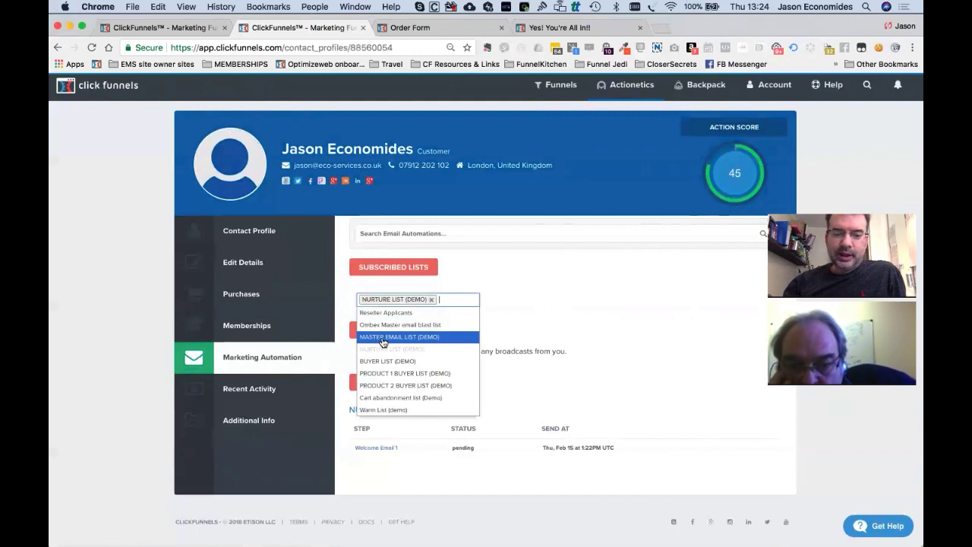
click(383, 337)
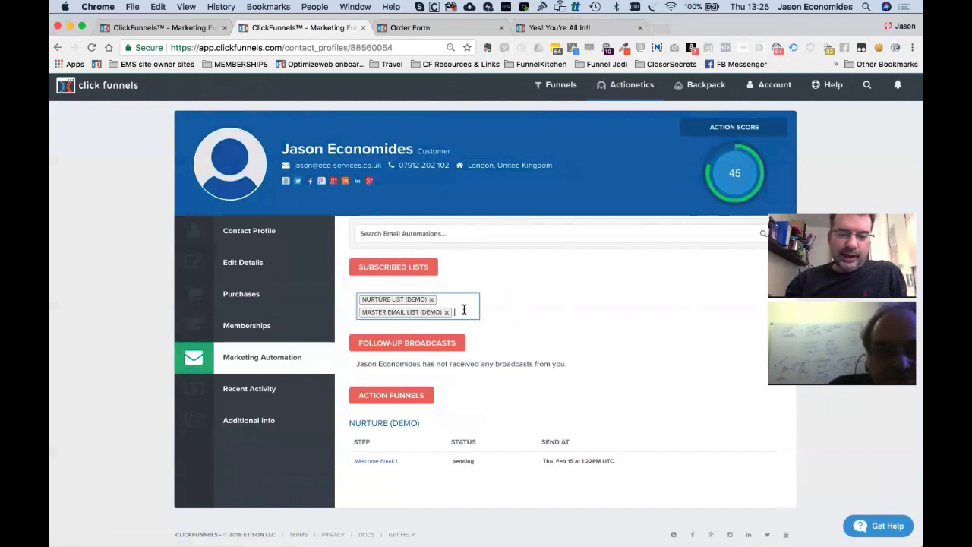
click(261, 390)
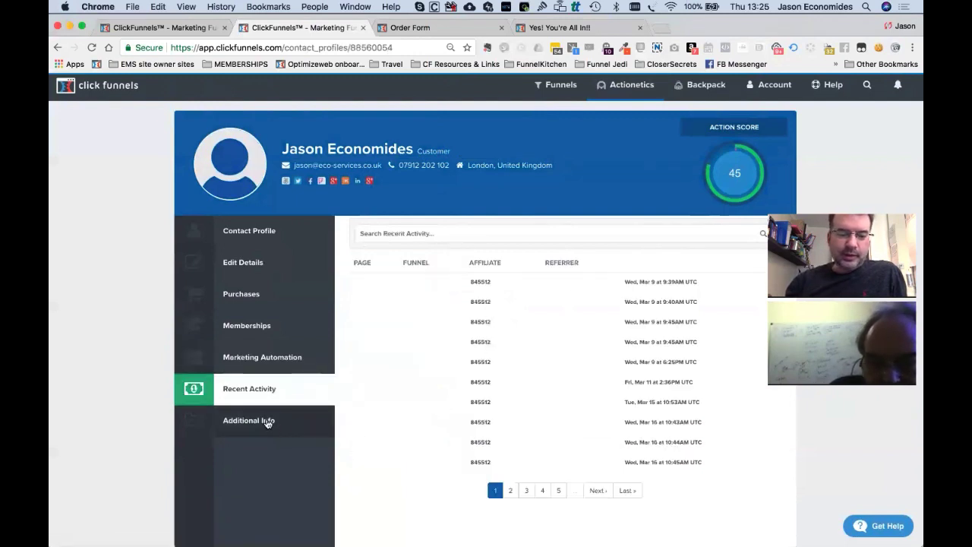
Browse the contact's additional info, return to the Contact Profile overview, then go to the Order Form tab.
click(267, 422)
scroll(388, 416, down, 10)
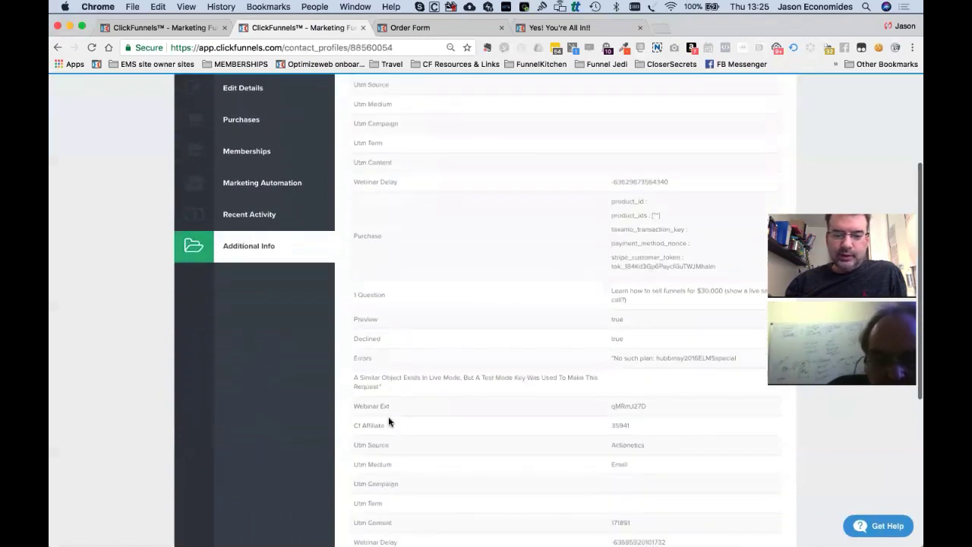
scroll(434, 313, down, 1)
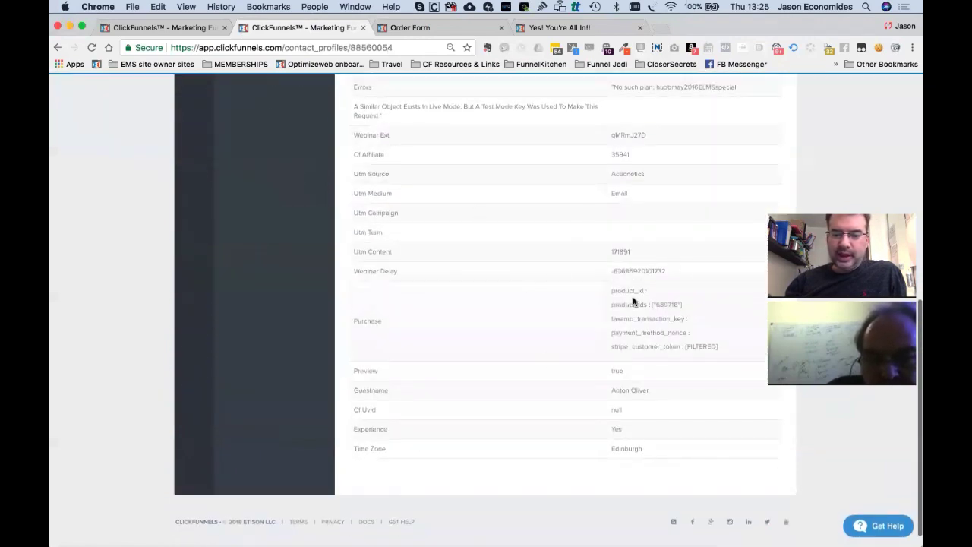
scroll(545, 253, up, 10)
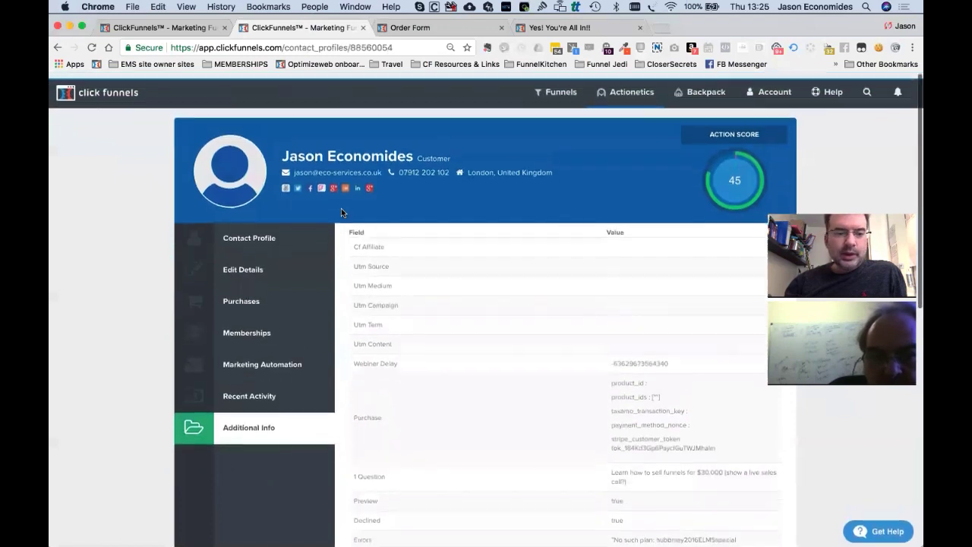
click(256, 232)
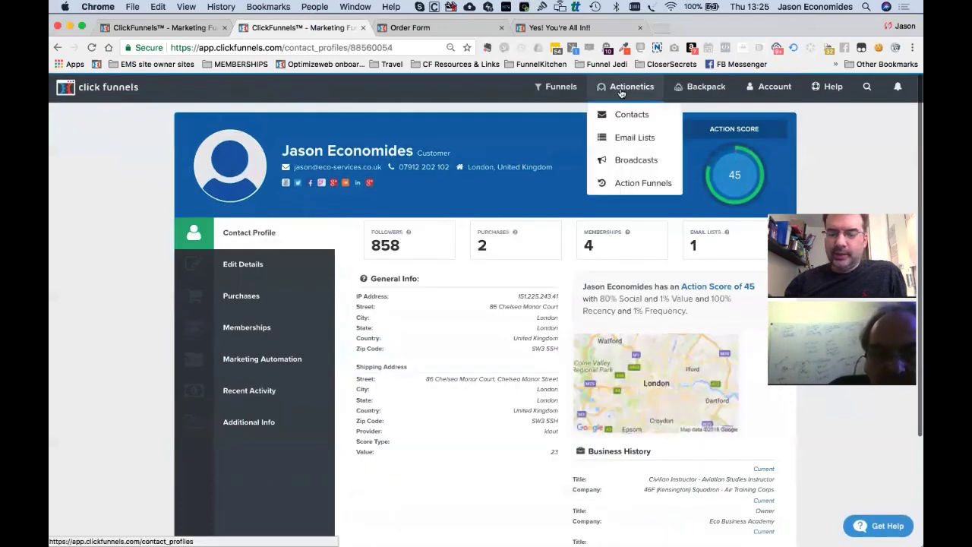
mouse_move(604, 88)
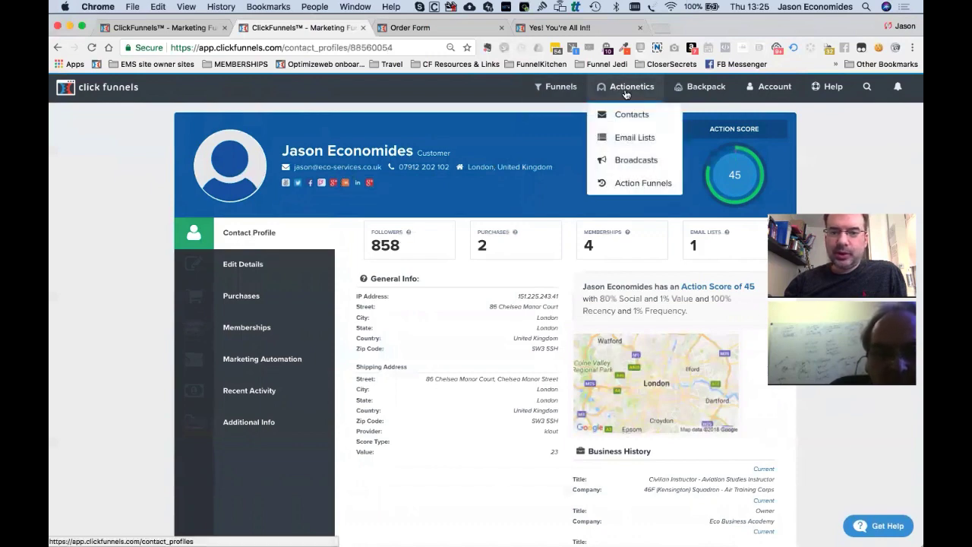
click(410, 27)
Reload the order form and copy the Stripe test card number from the test-mode banner.
click(397, 48)
key(Return)
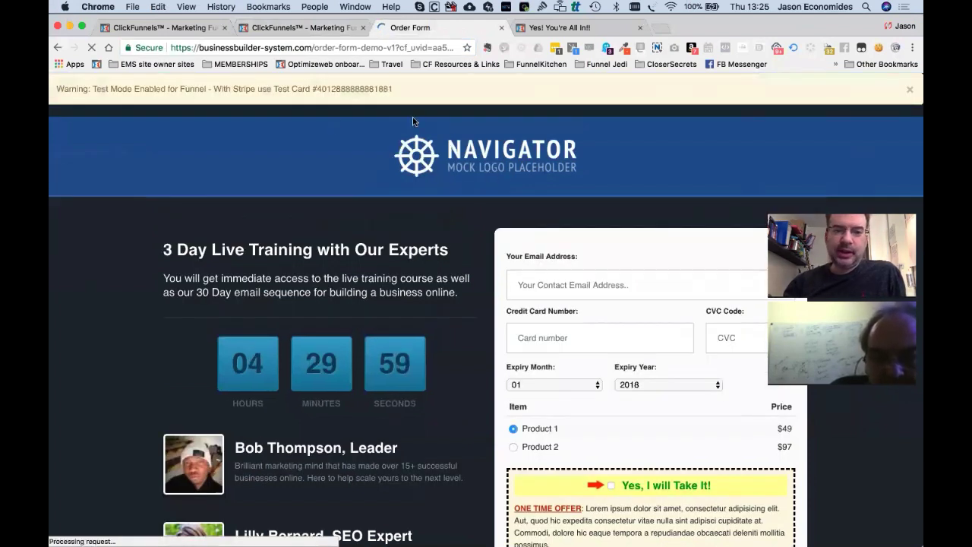
double_click(356, 89)
click(357, 89)
double_click(357, 89)
key(super+c)
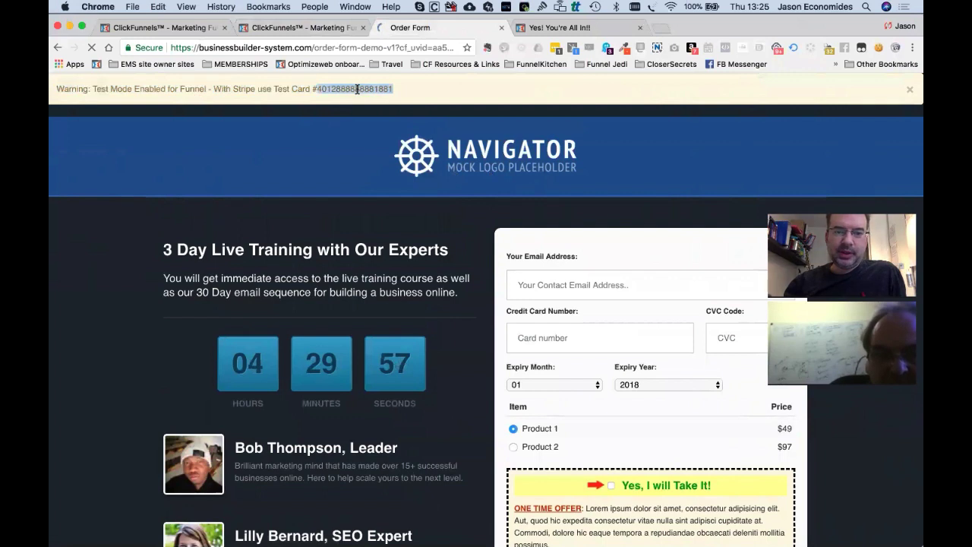
click(566, 283)
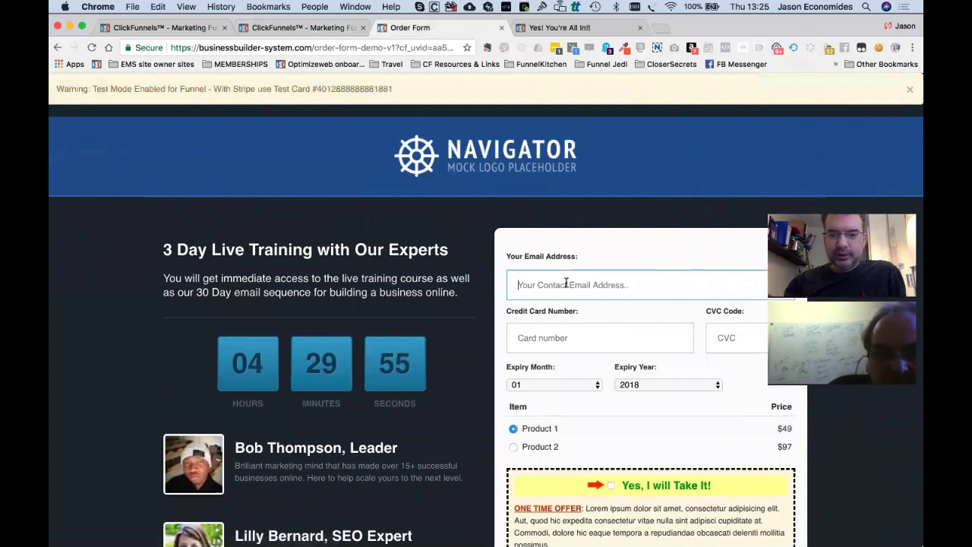
text(jason)
key(Down)
key(Return)
key(Tab)
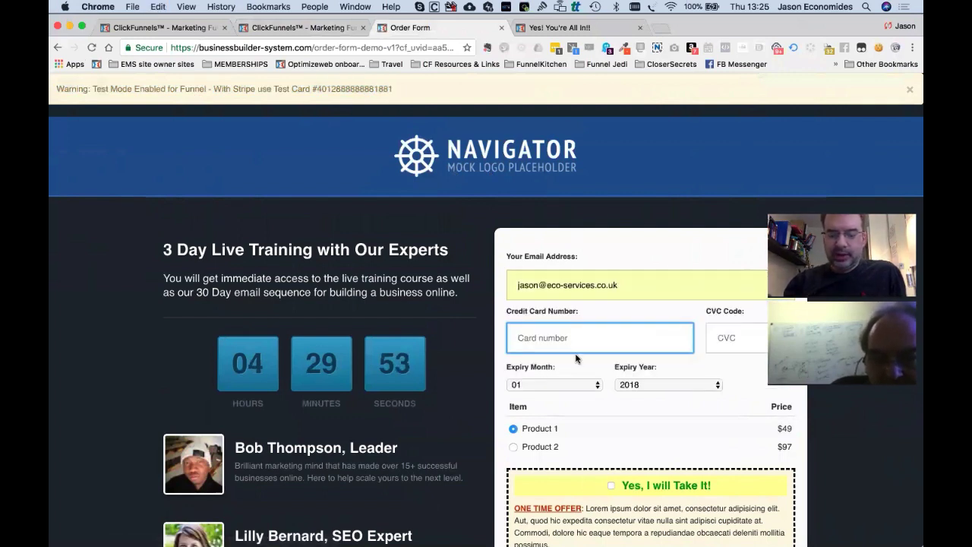
key(super+v)
key(Tab)
text(232)
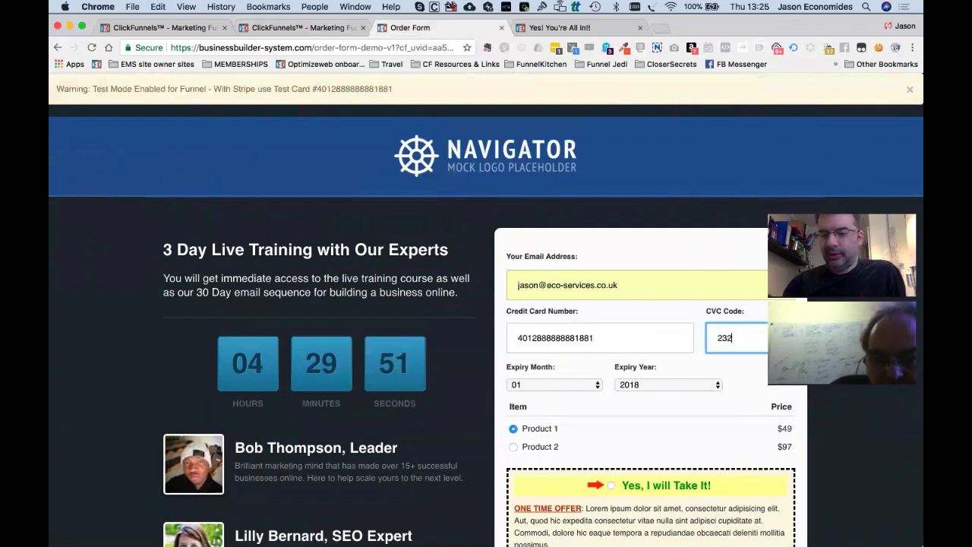
click(660, 386)
click(657, 417)
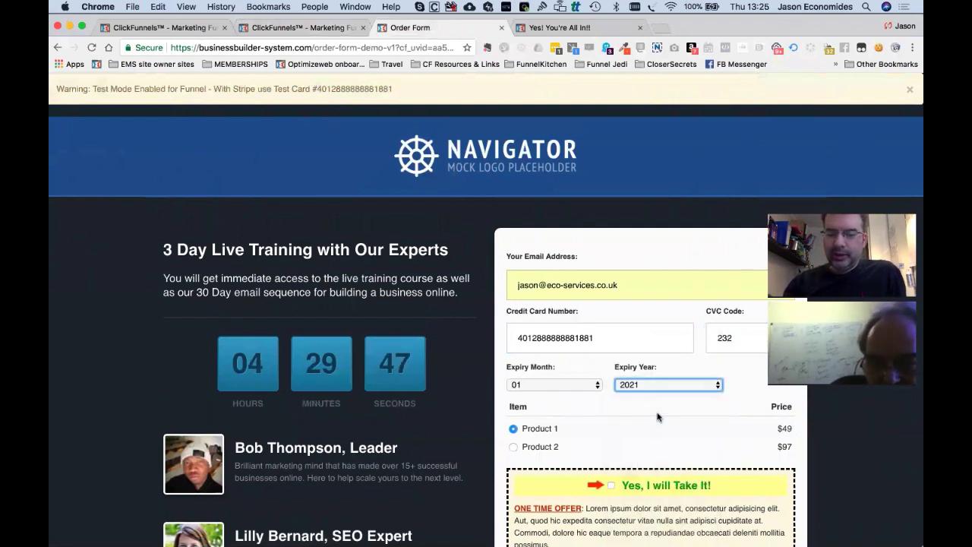
scroll(617, 401, down, 5)
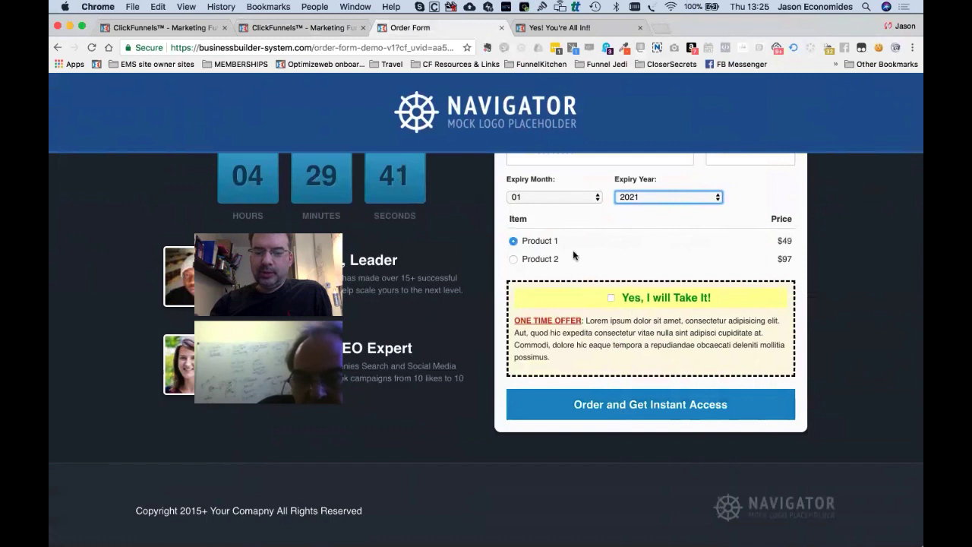
click(638, 409)
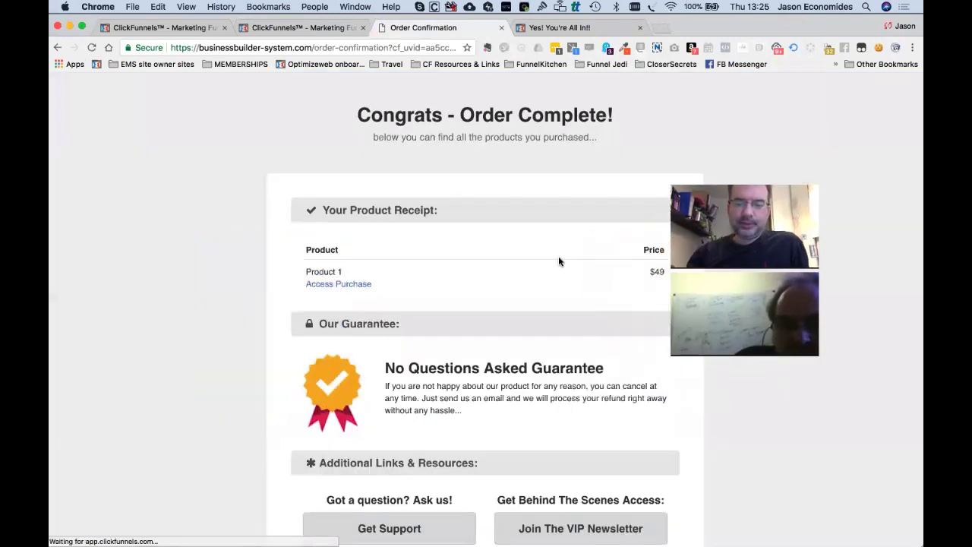
Open the Product 1 Thank You Page via Access Purchase, then return to the order confirmation tab.
click(338, 284)
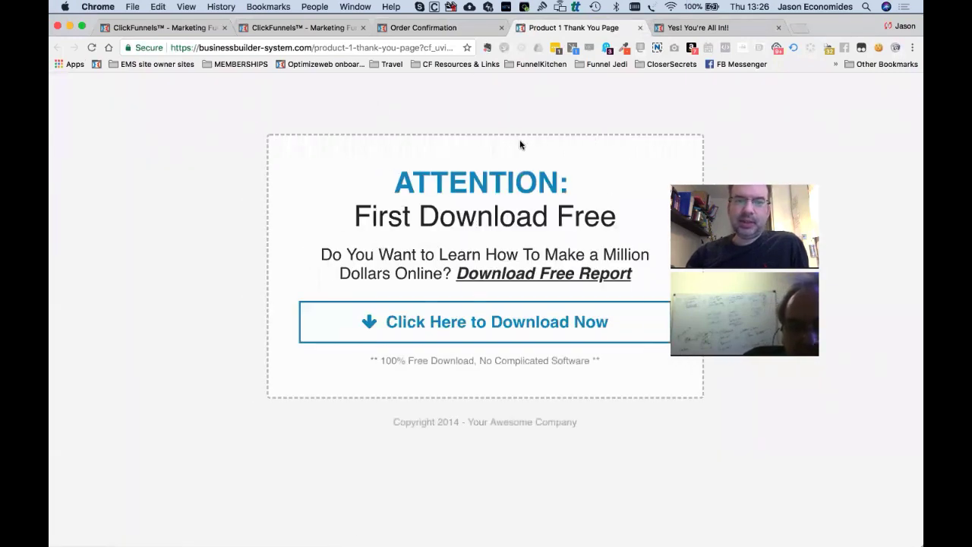
click(400, 27)
Reload the buyer's profile to show 3 purchases, review its Marketing Automation lists, then open the Funnels list.
click(310, 29)
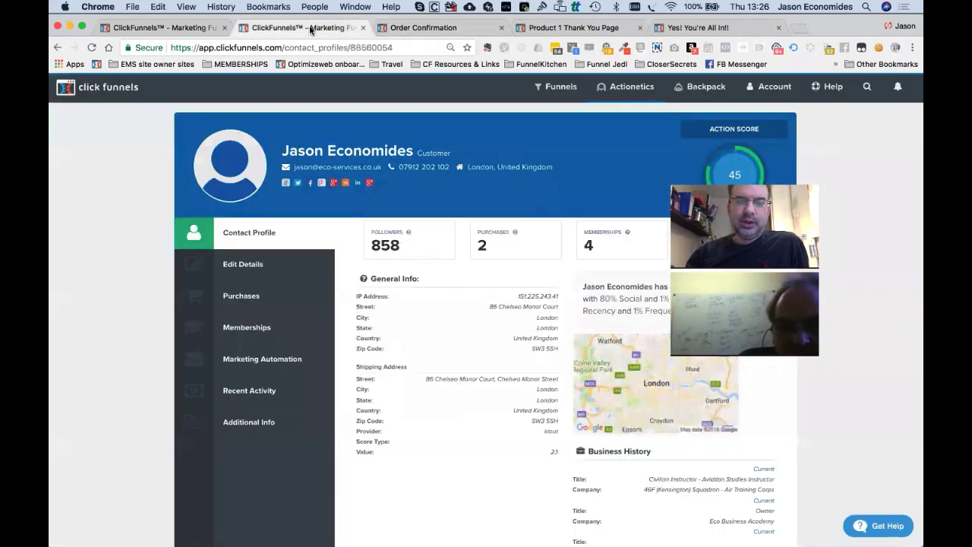
click(334, 48)
key(Return)
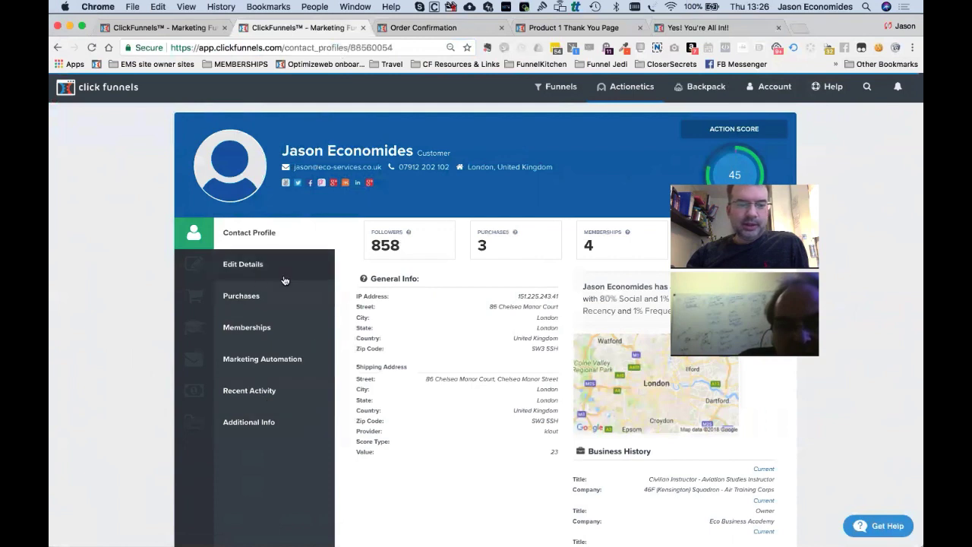
click(246, 369)
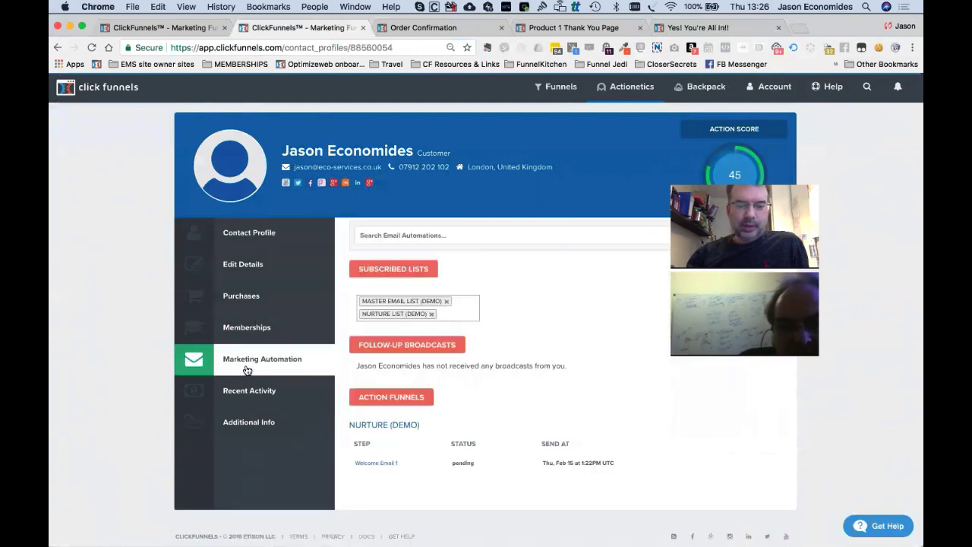
click(371, 48)
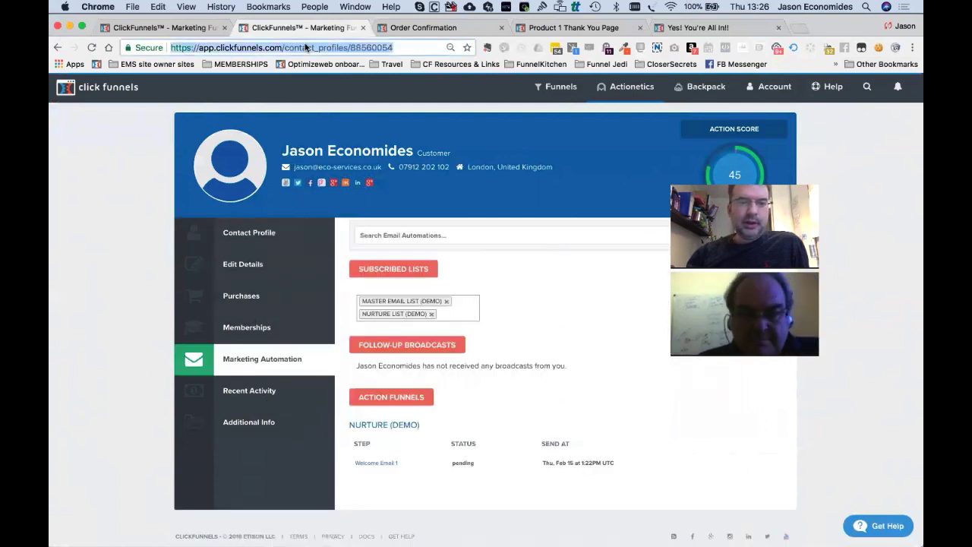
click(560, 87)
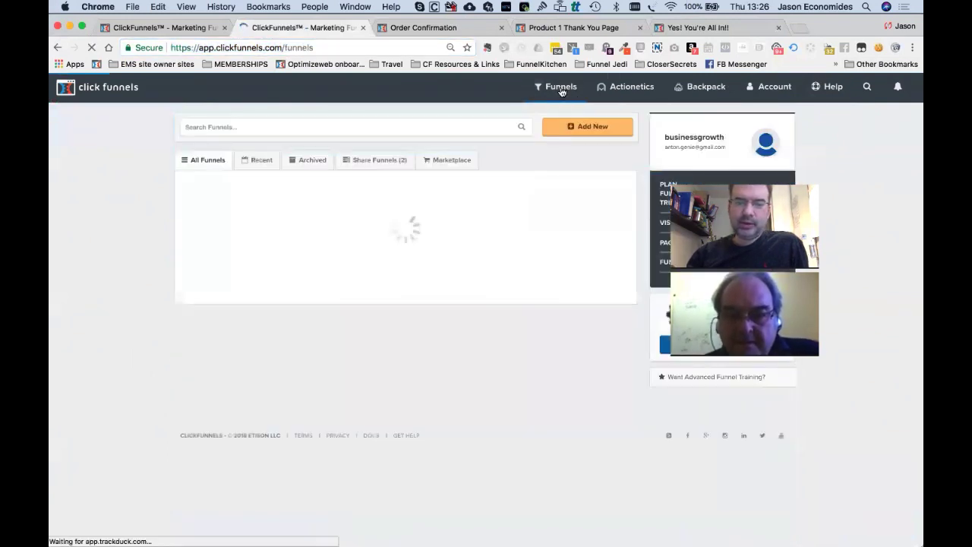
Search all contacts for 'jason' and open the last matching buyer's profile, showing 3 purchases.
click(624, 88)
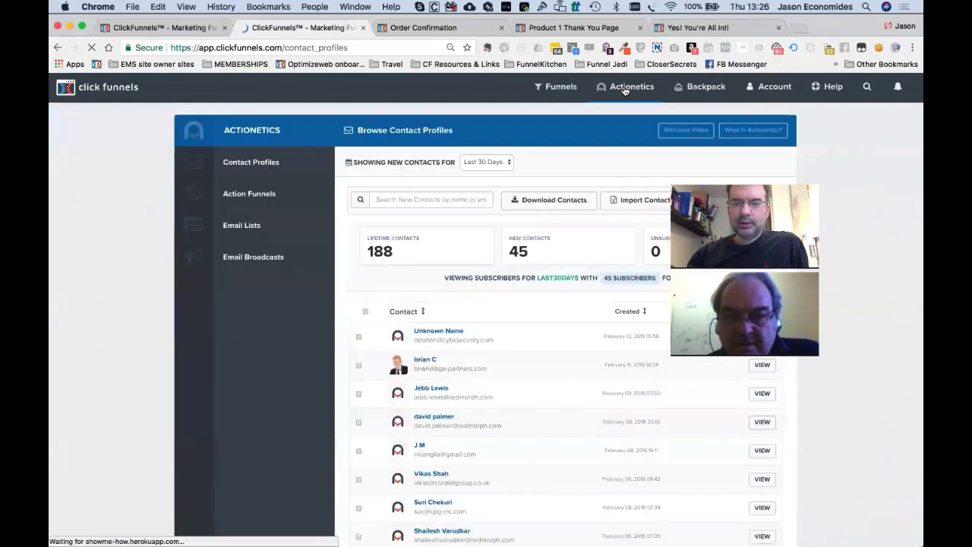
mouse_move(624, 90)
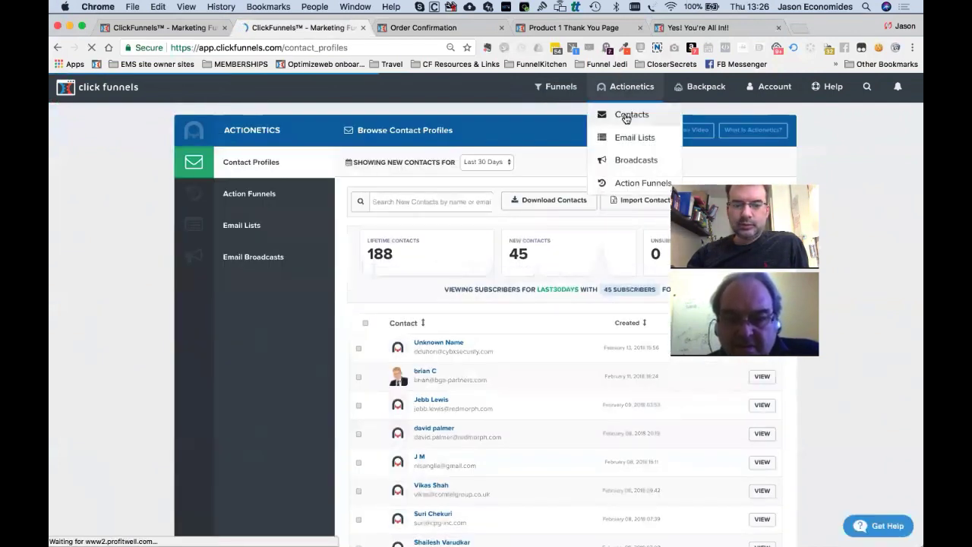
click(625, 116)
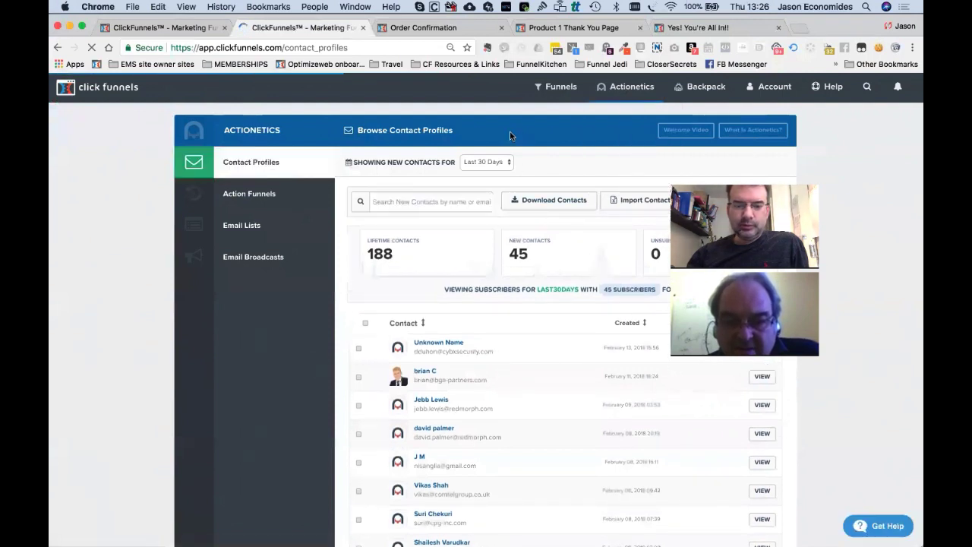
click(410, 201)
text(ja)
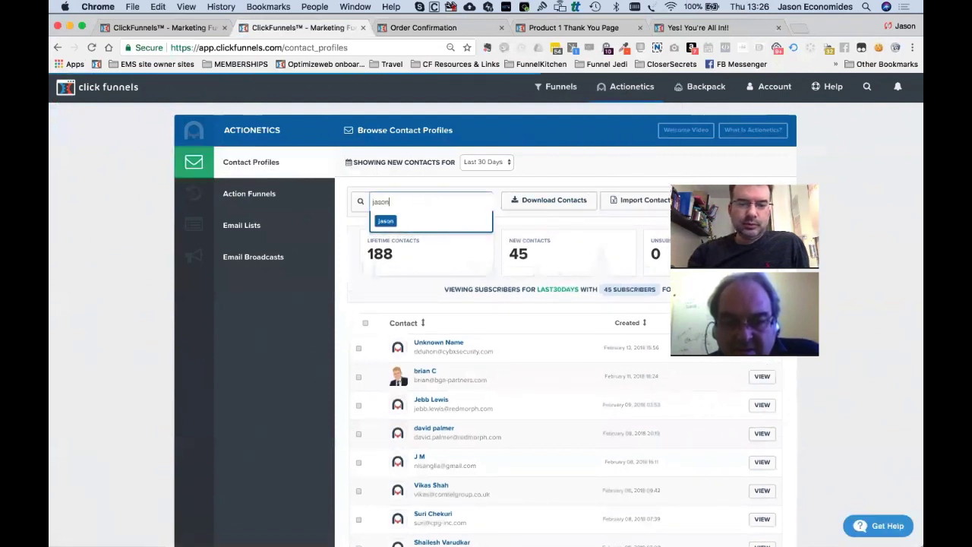
text(son)
key(Return)
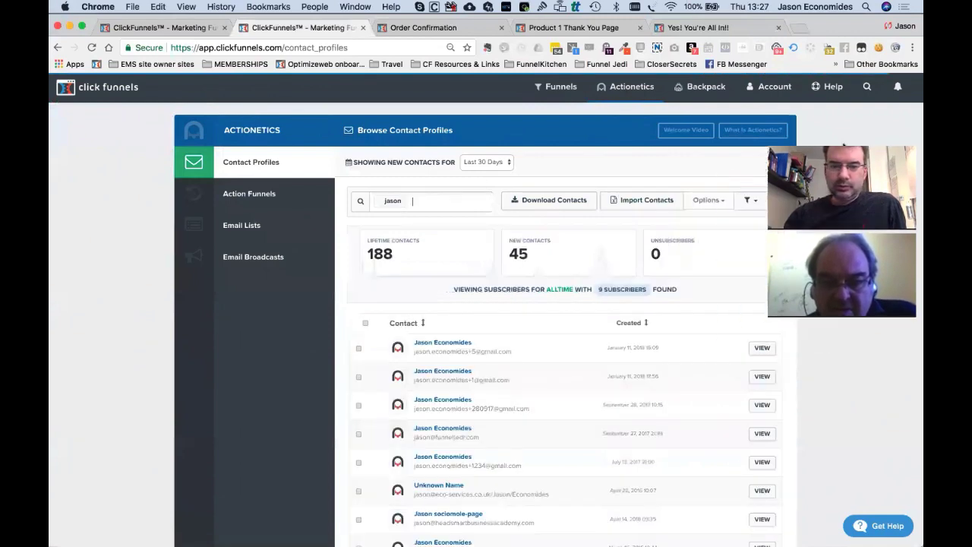
scroll(479, 440, down, 2)
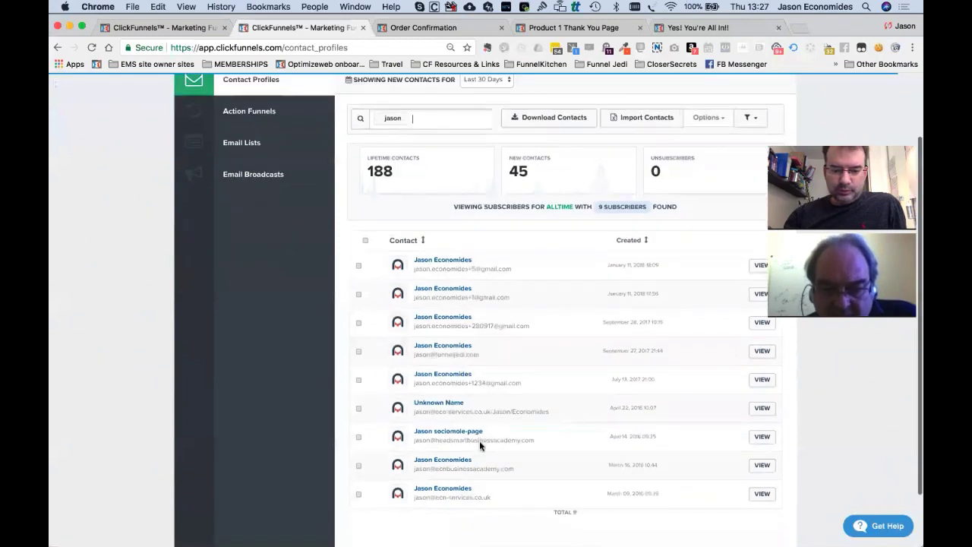
click(452, 496)
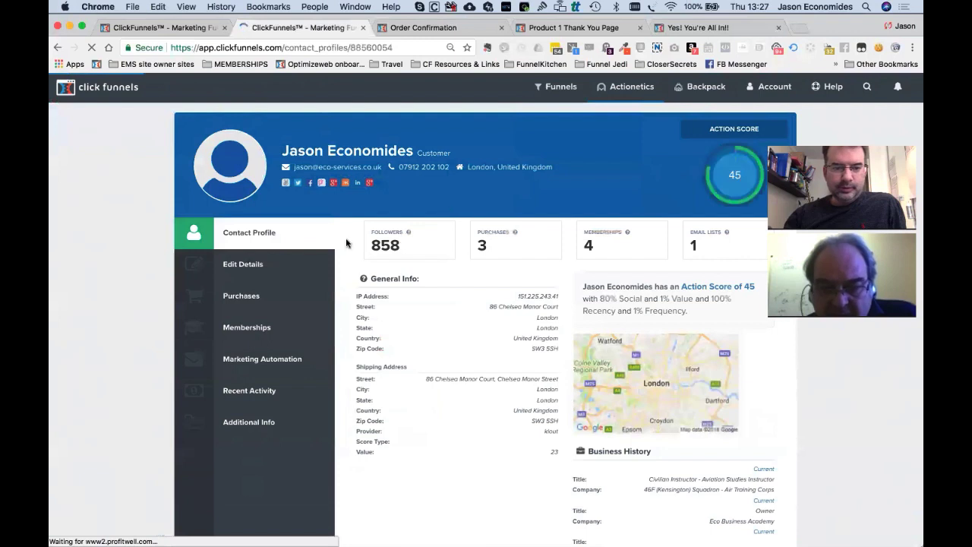
Check the contact's purchases, highlighting the new Product 1 row, and review its subscribed lists.
click(244, 303)
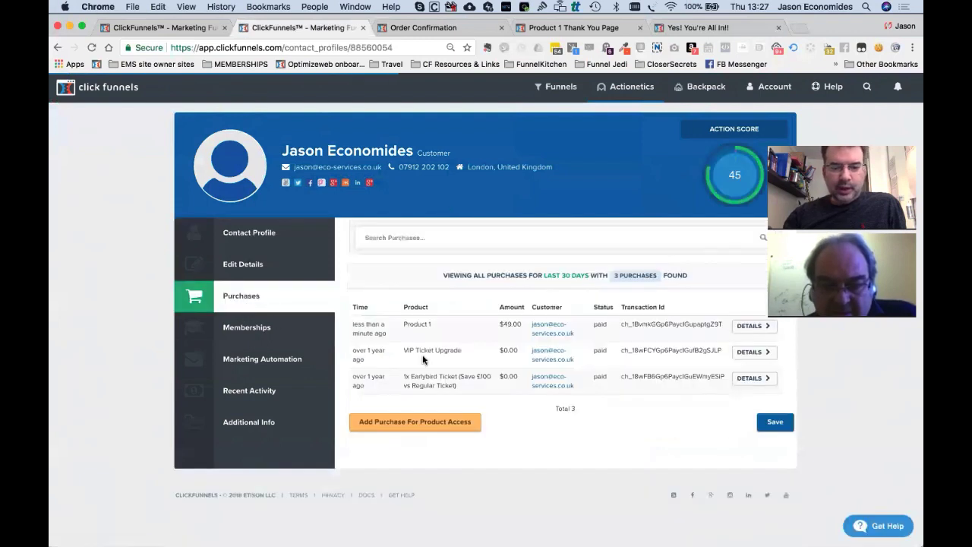
drag(351, 328, 482, 342)
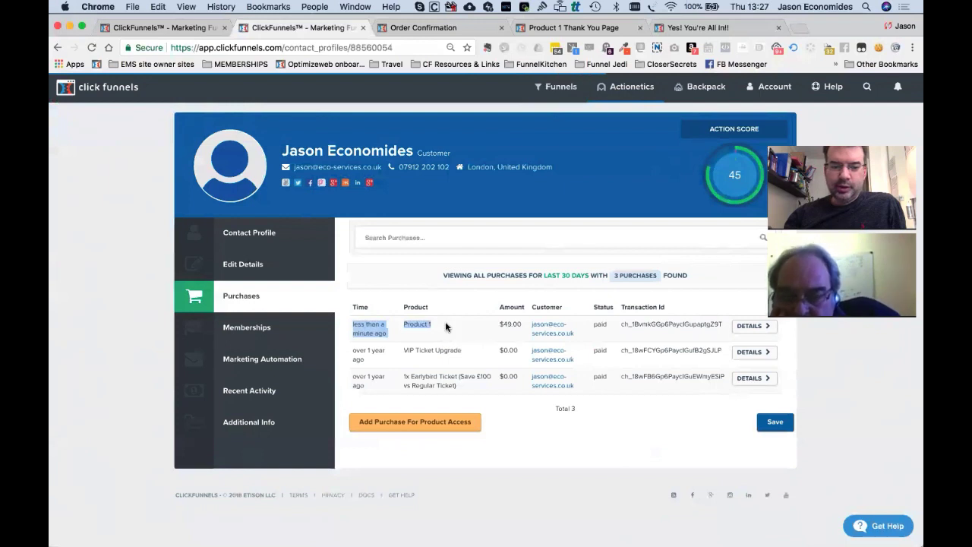
click(245, 369)
scroll(462, 423, down, 2)
click(450, 301)
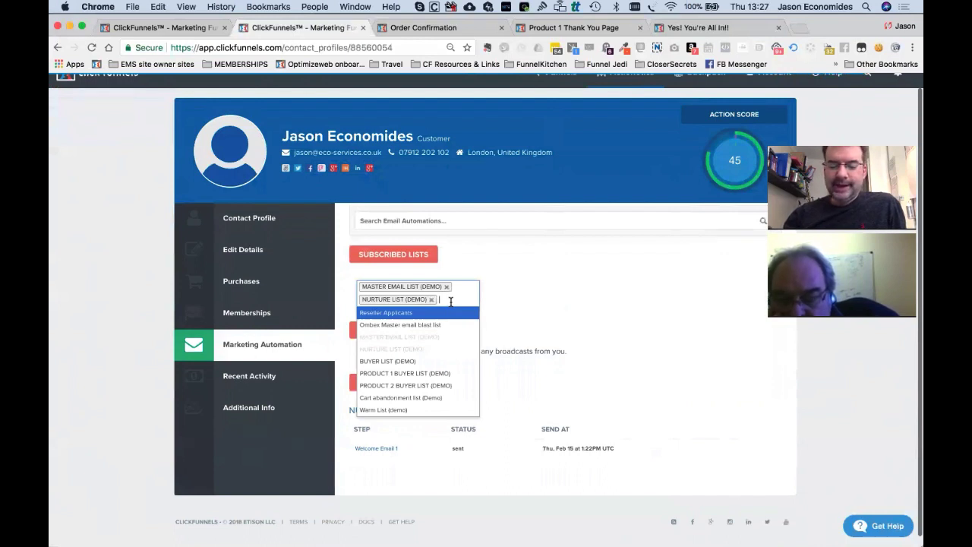
click(515, 308)
scroll(601, 208, up, 1)
Subscribe the contact to PRODUCT 1 BUYER LIST (DEMO).
mouse_move(619, 92)
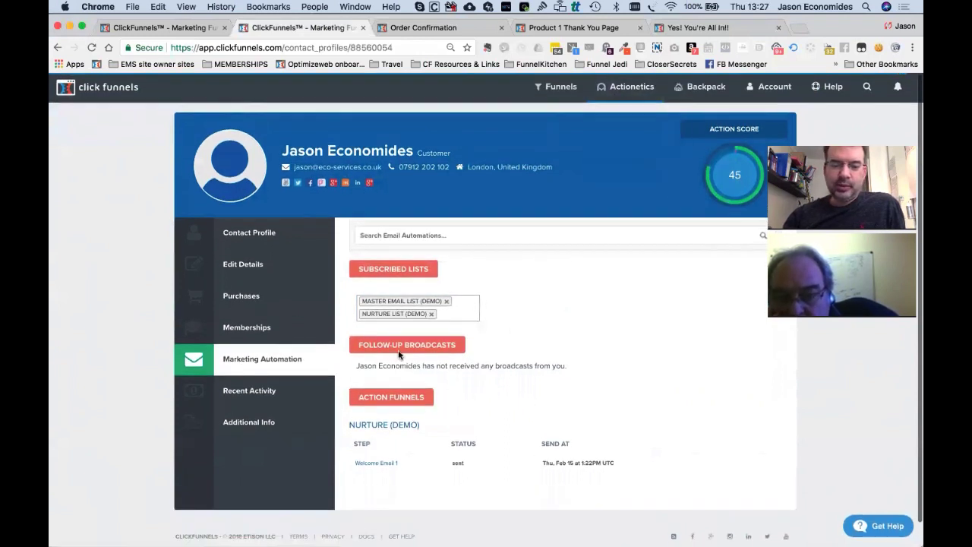
click(458, 313)
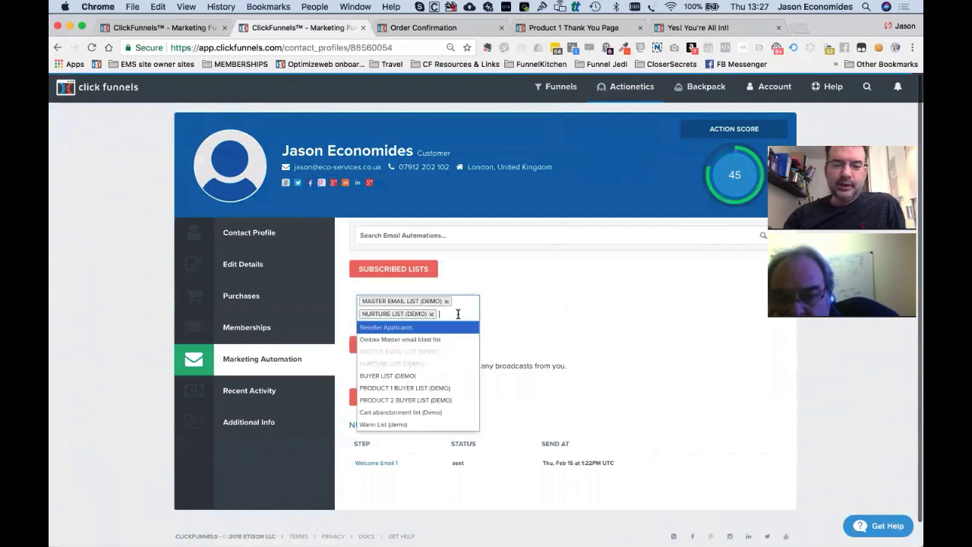
click(422, 388)
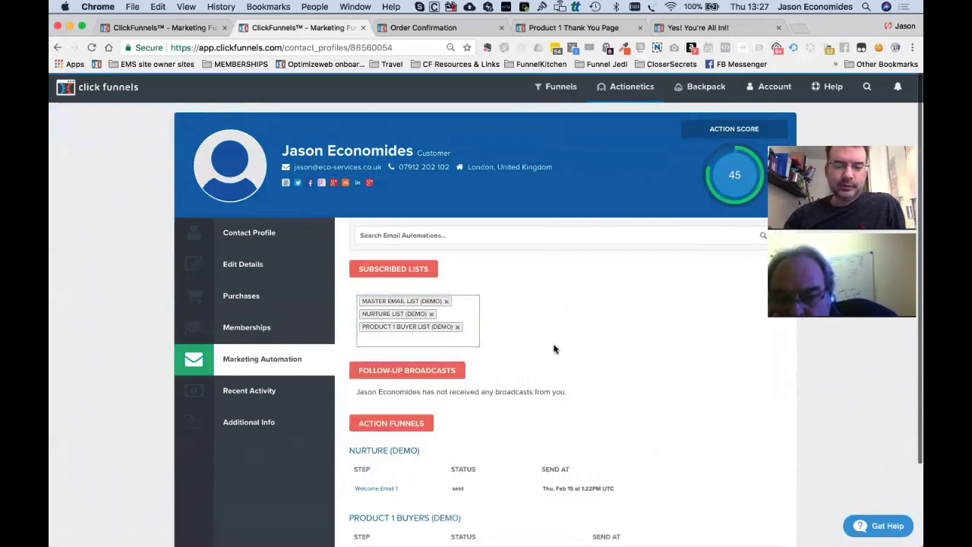
scroll(554, 349, down, 3)
scroll(553, 348, up, 3)
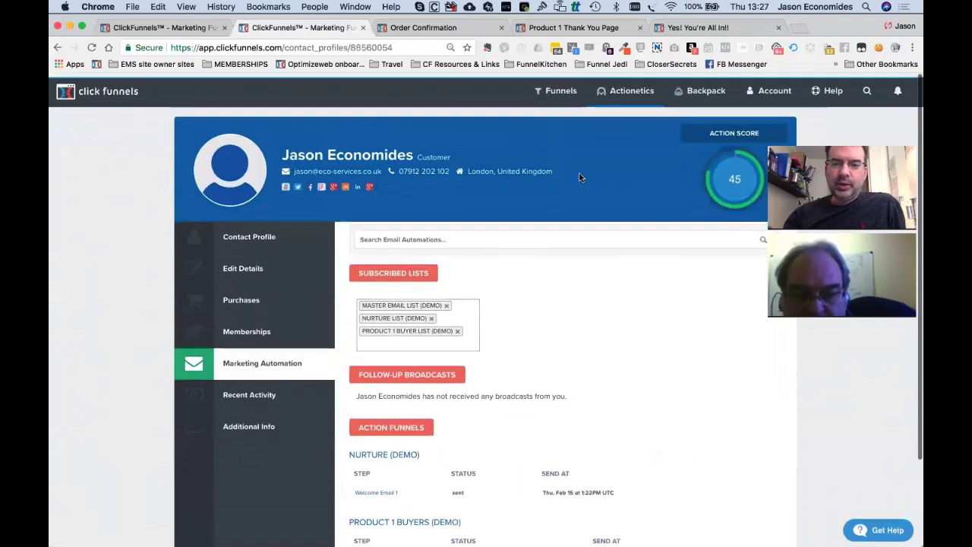
mouse_move(629, 92)
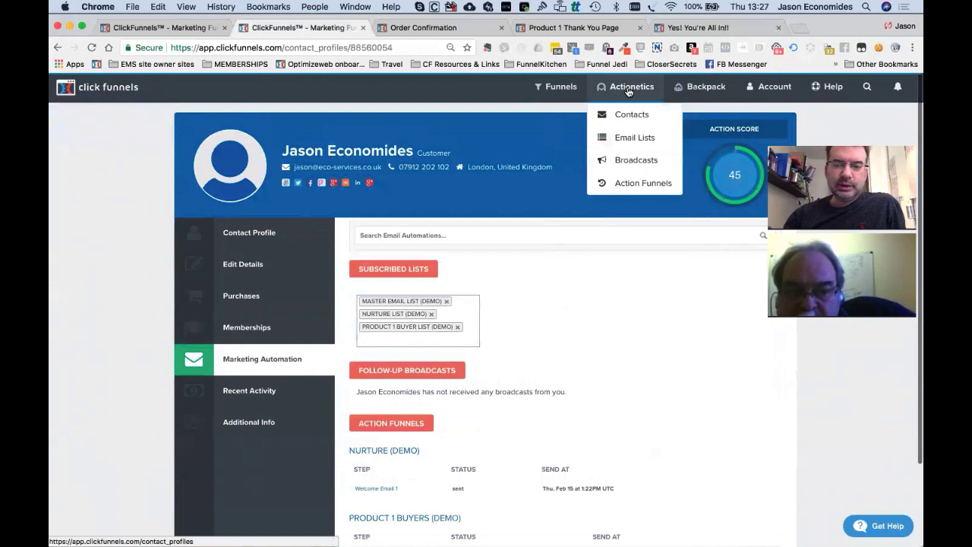
Show the ACTIONETICS DEMO Order Form's products: Product 1 at $49 and Product 2 at $97.
mouse_move(572, 91)
click(571, 114)
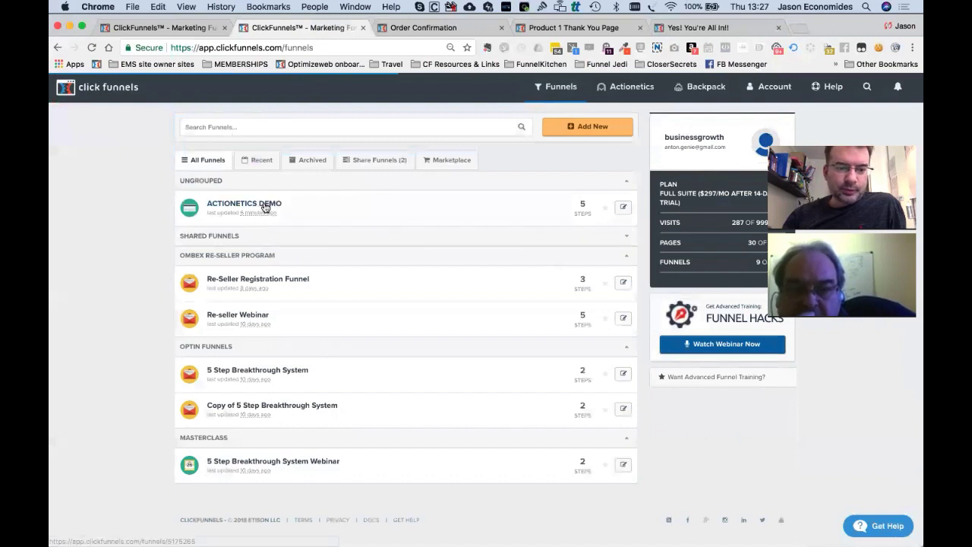
click(265, 205)
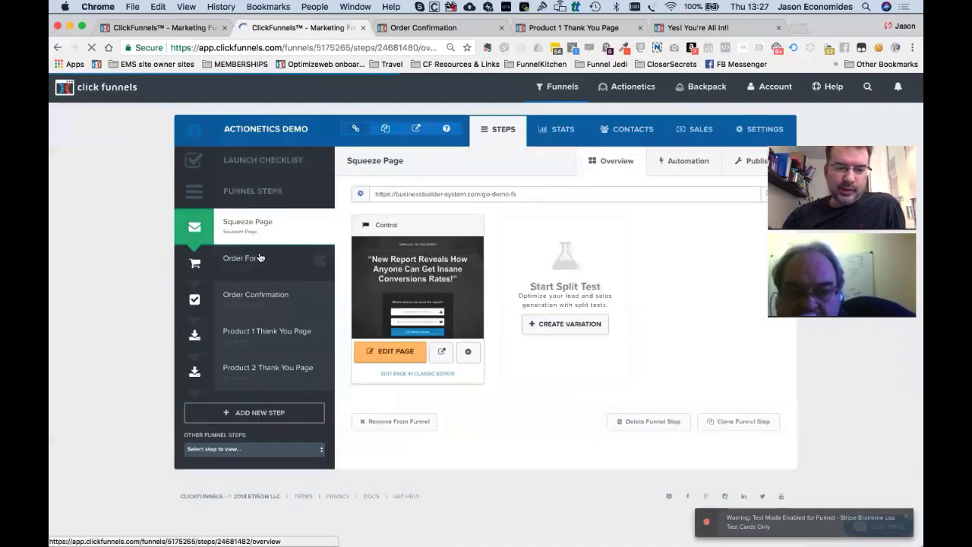
click(259, 258)
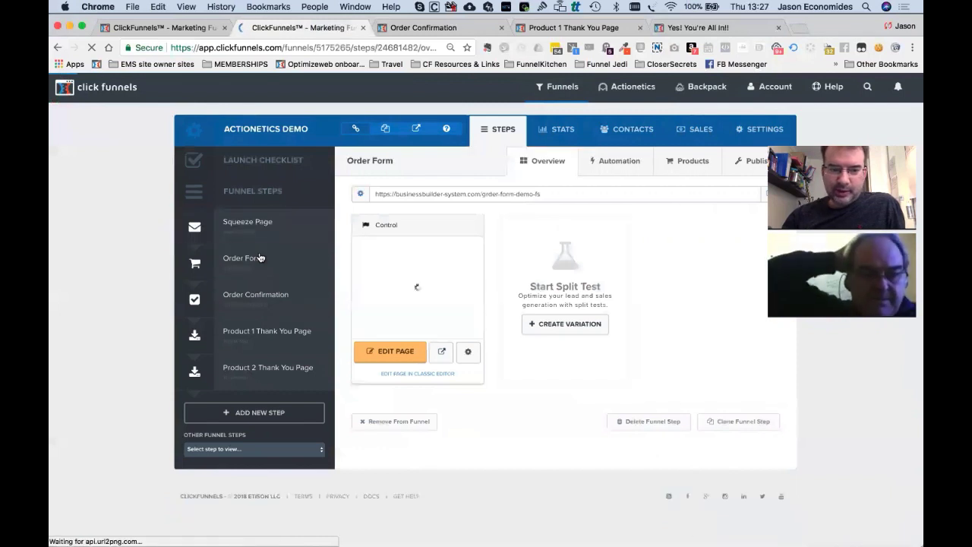
click(597, 166)
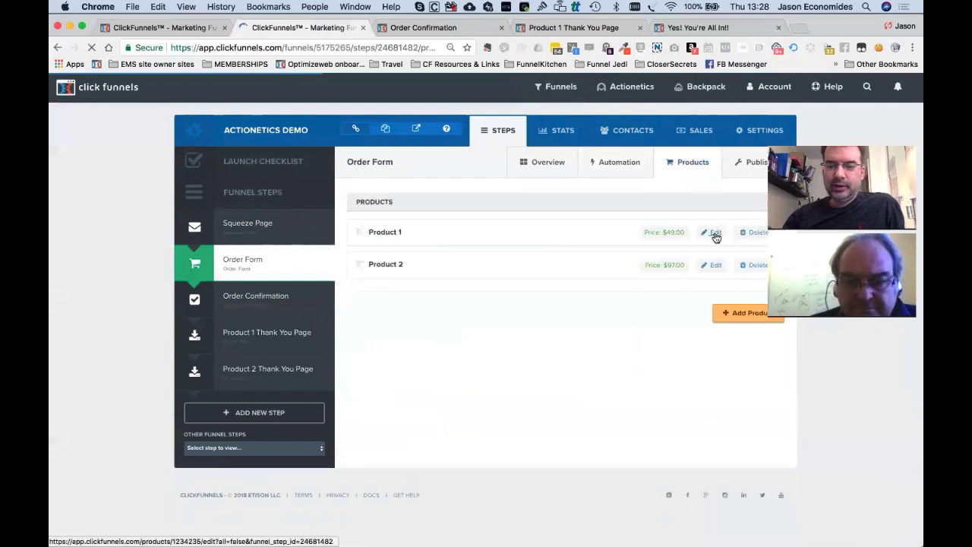
Edit Product 1, review its email integration settings and clear the integration method.
click(715, 232)
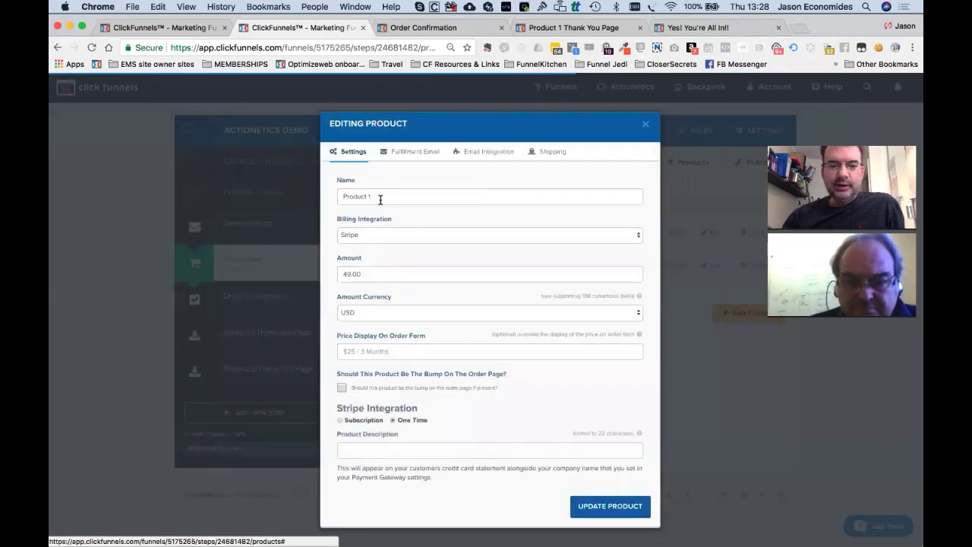
click(432, 156)
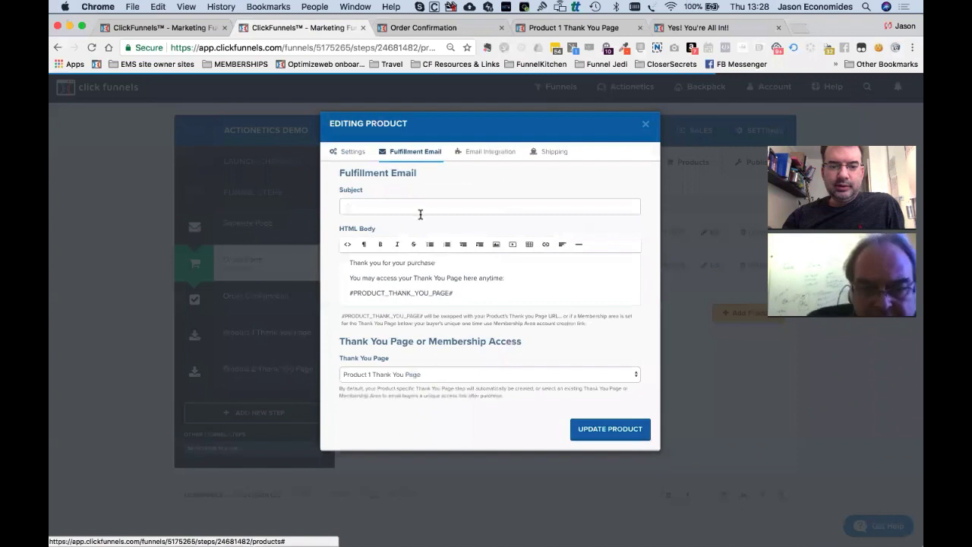
click(488, 153)
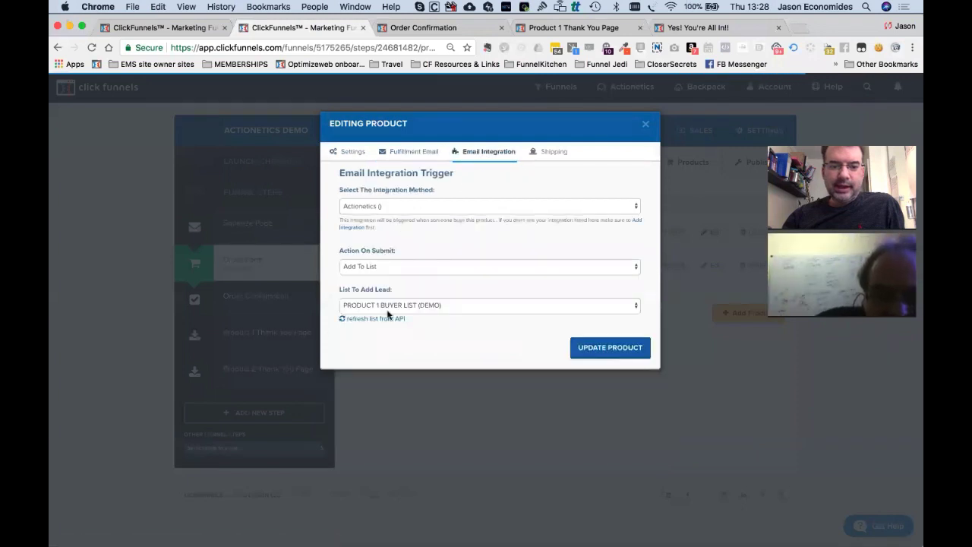
click(407, 304)
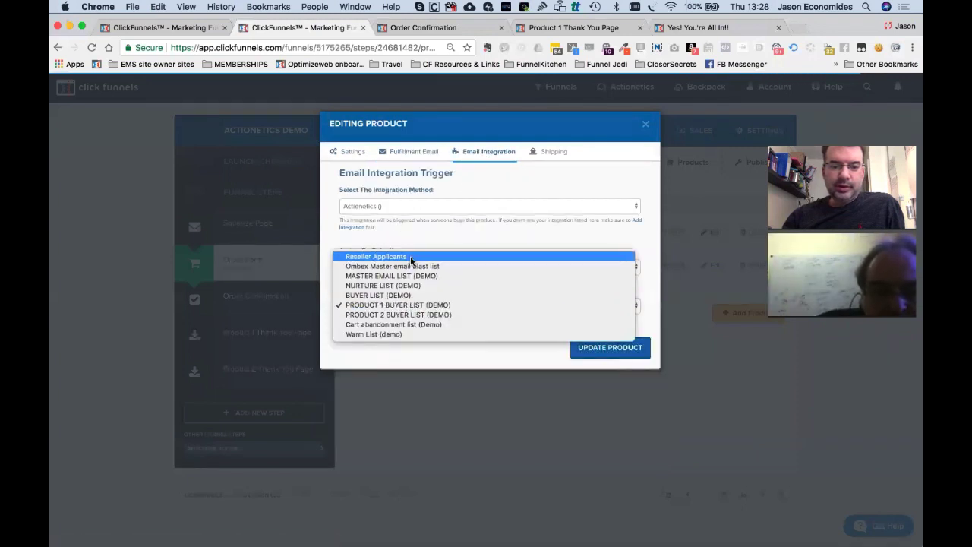
click(415, 305)
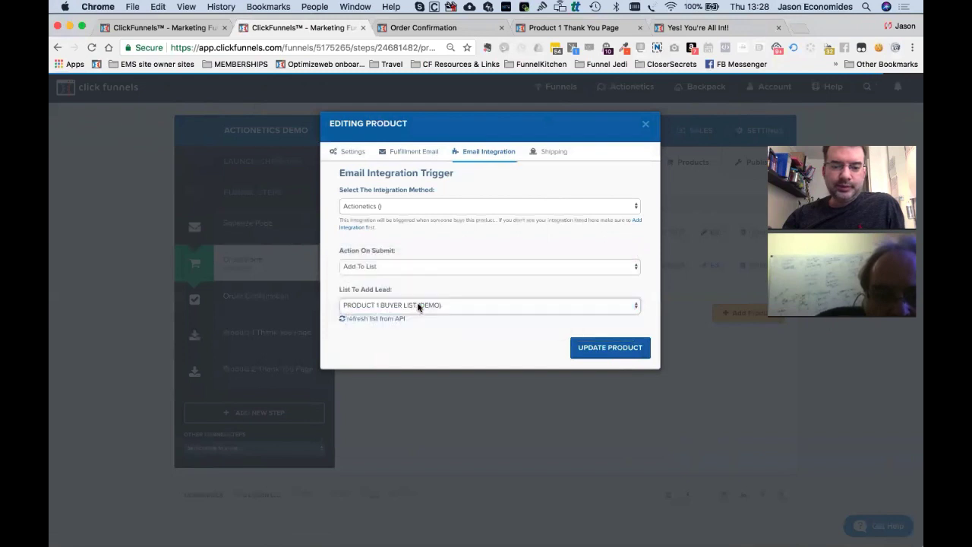
click(416, 268)
click(439, 213)
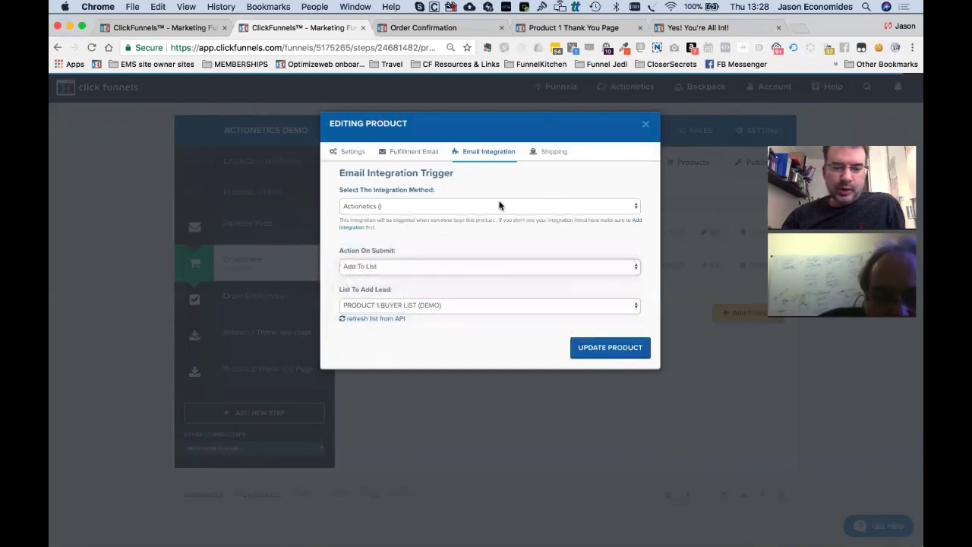
click(451, 209)
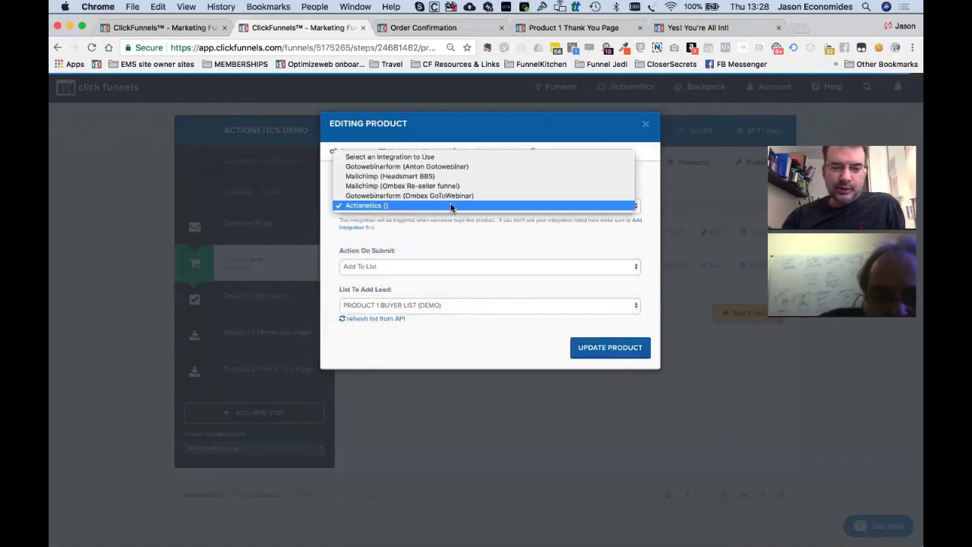
click(455, 156)
click(456, 156)
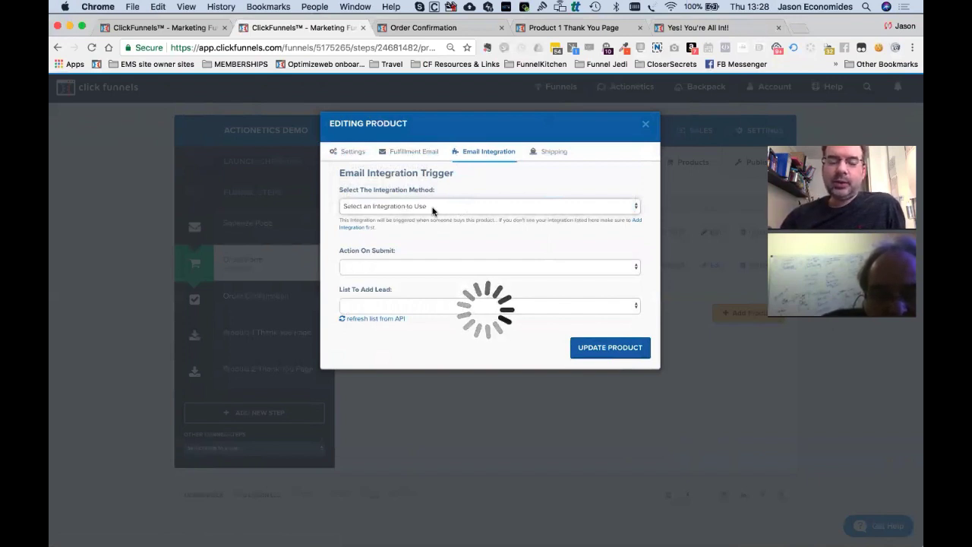
Set Actionetics, Add To List, PRODUCT 1 BUYER LIST (DEMO) and update Product 1.
click(433, 210)
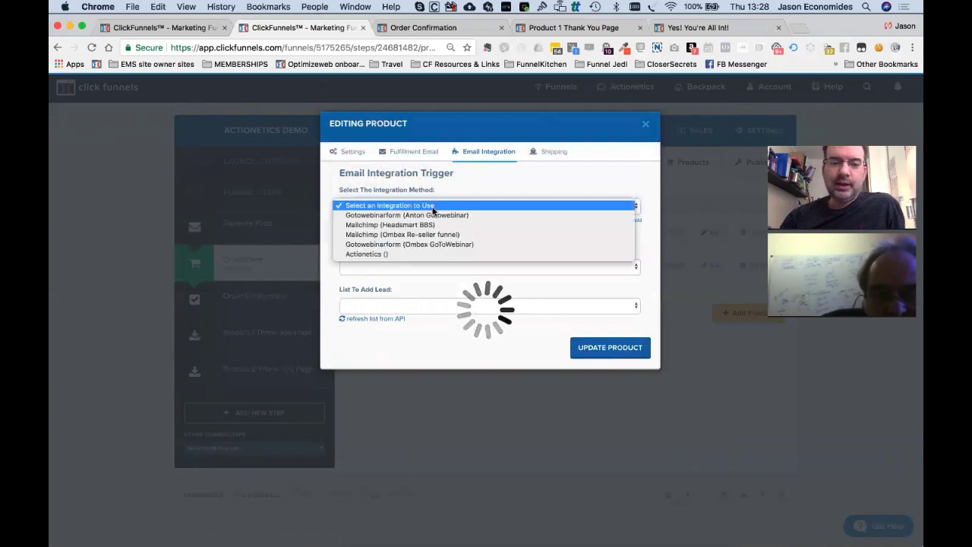
click(417, 257)
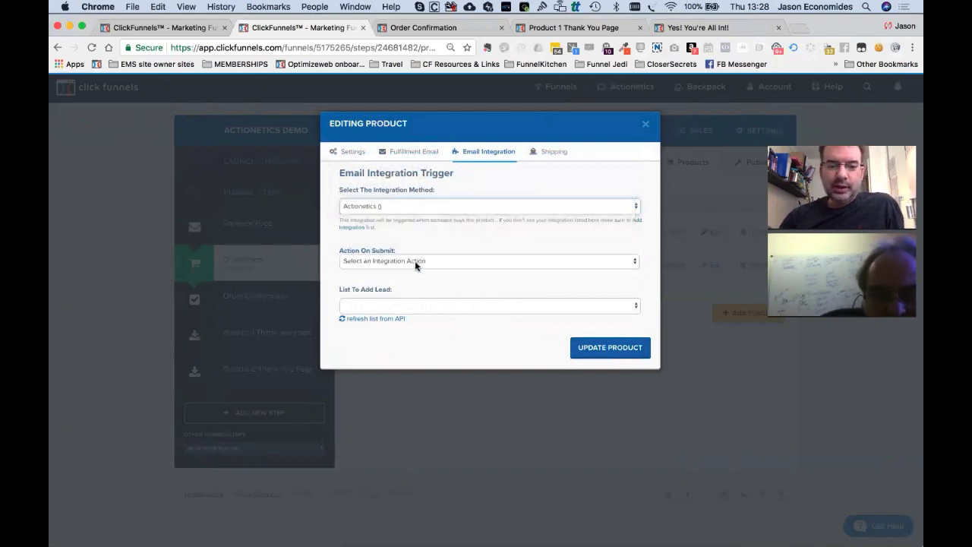
click(415, 263)
click(411, 277)
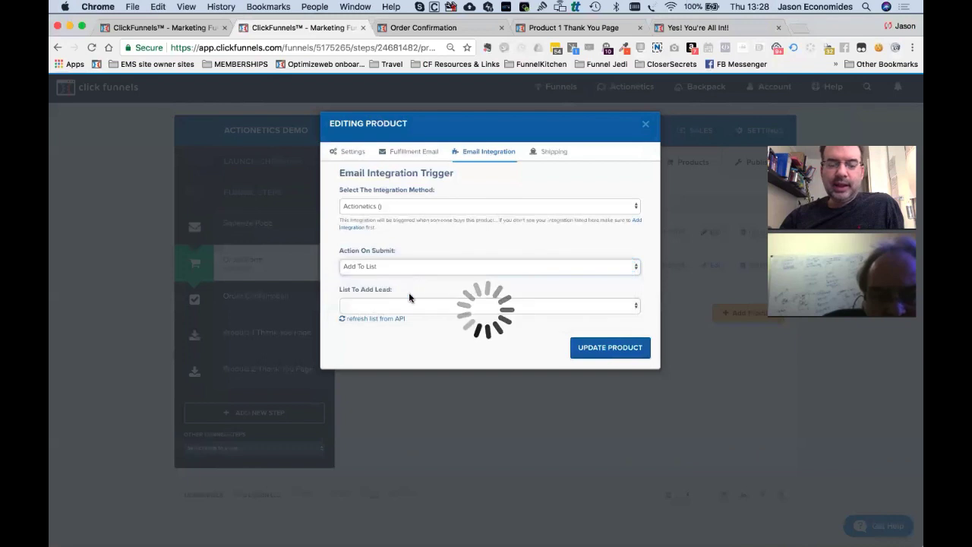
click(407, 305)
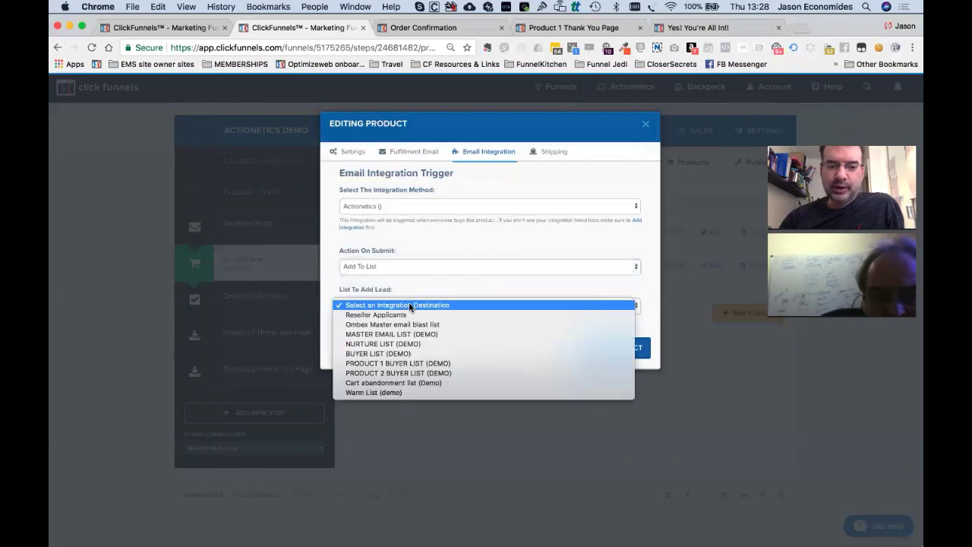
click(408, 363)
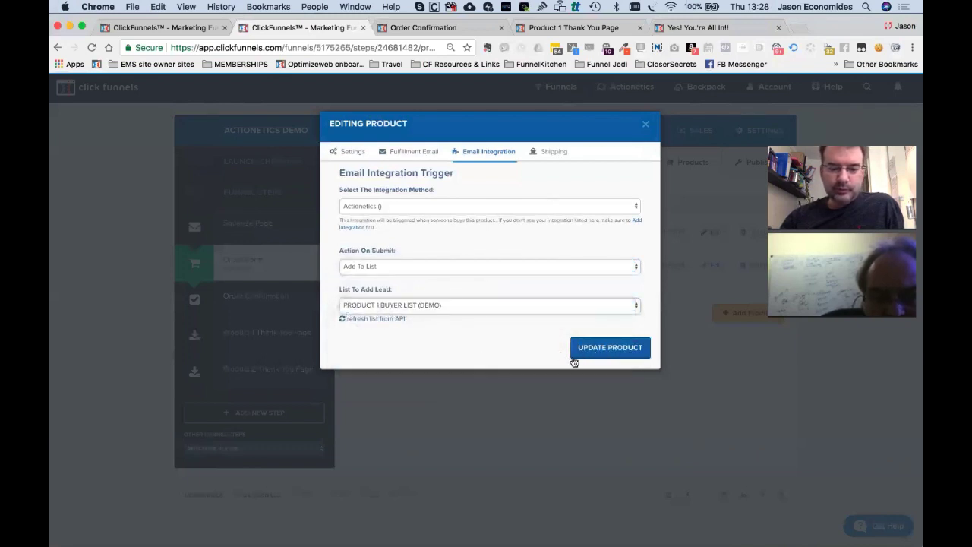
click(611, 354)
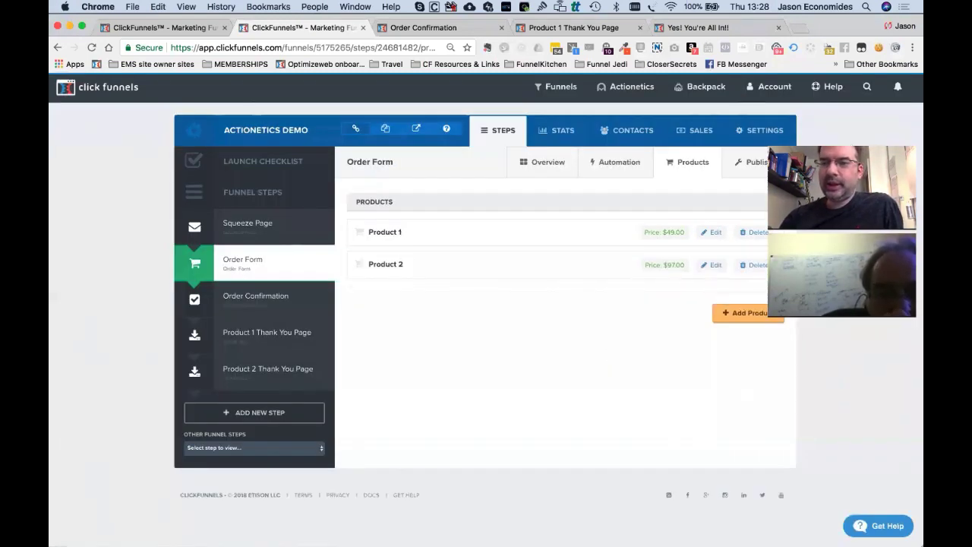
Load useloom.com in a new tab, then return to the ClickFunnels Order Form products.
key(cmd+t)
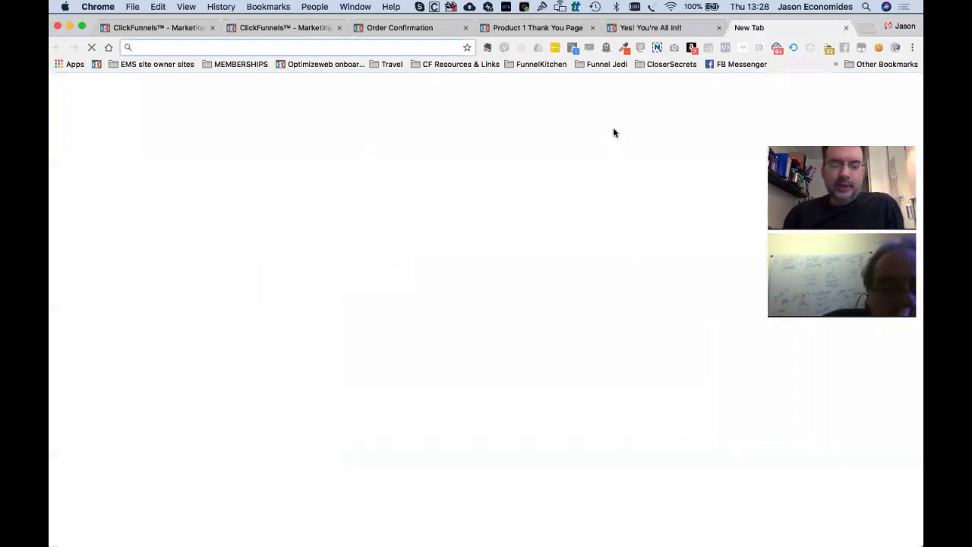
text(useloom.com)
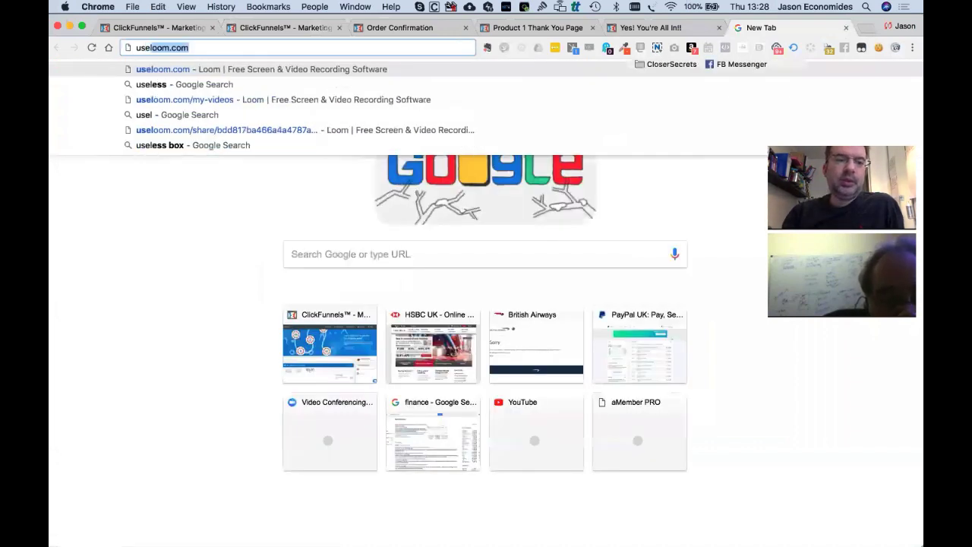
key(Return)
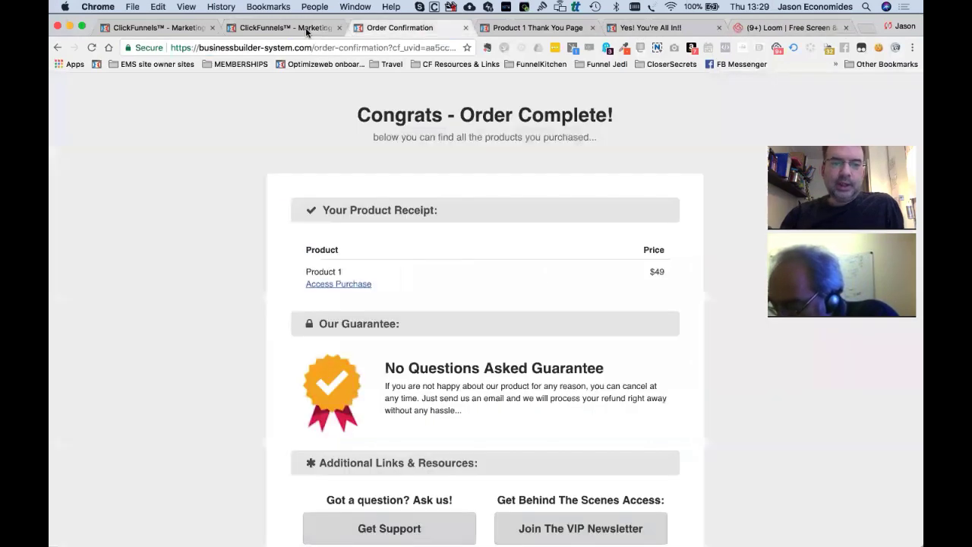
click(306, 31)
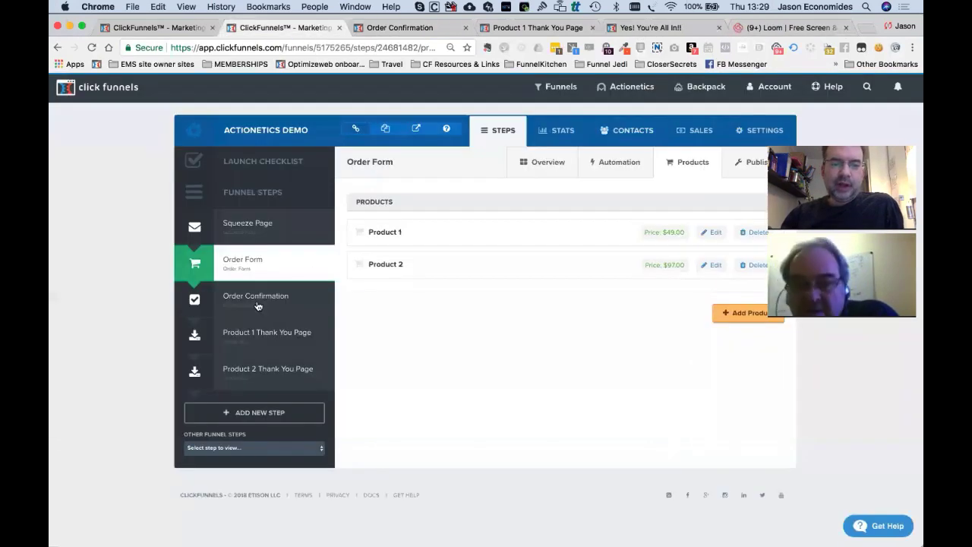